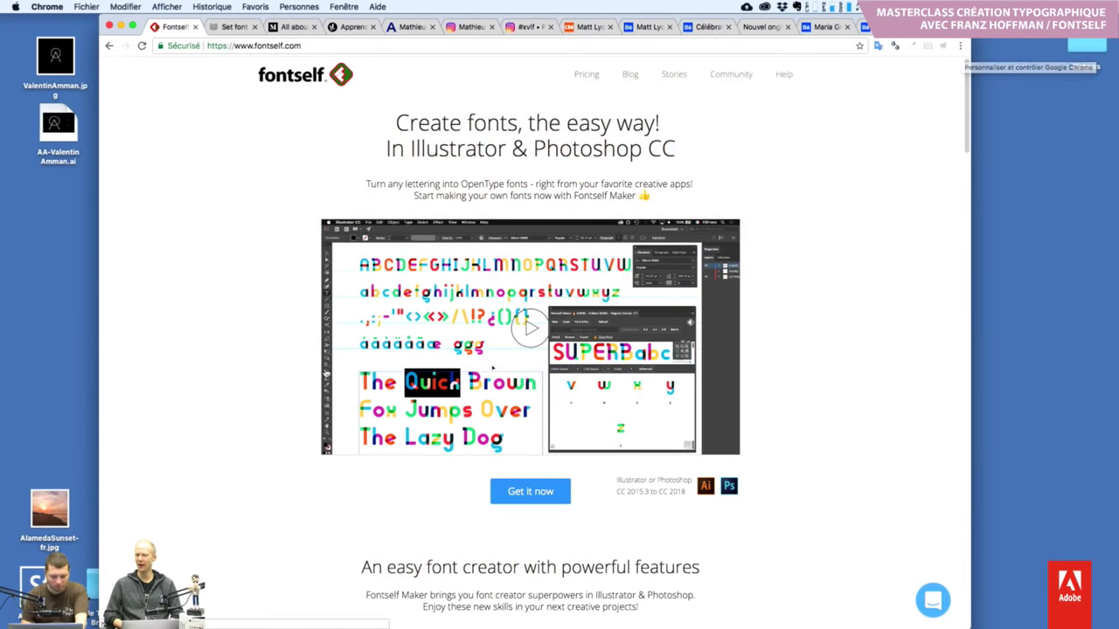
# Play the Fontself promo video in a YouTube lightbox over the fontself.com homepage
pyautogui.click(529, 329)
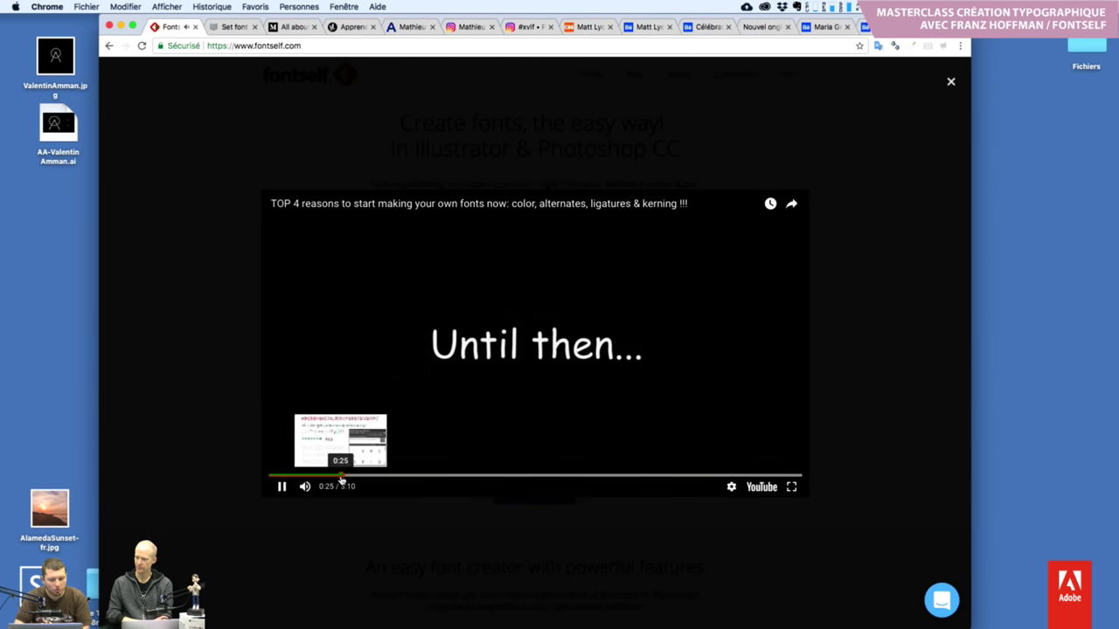
# Seek the promo video to 0:27, 2:36 and 3:02, then switch to the Behance #ColorFontWeek tab
pyautogui.click(339, 479)
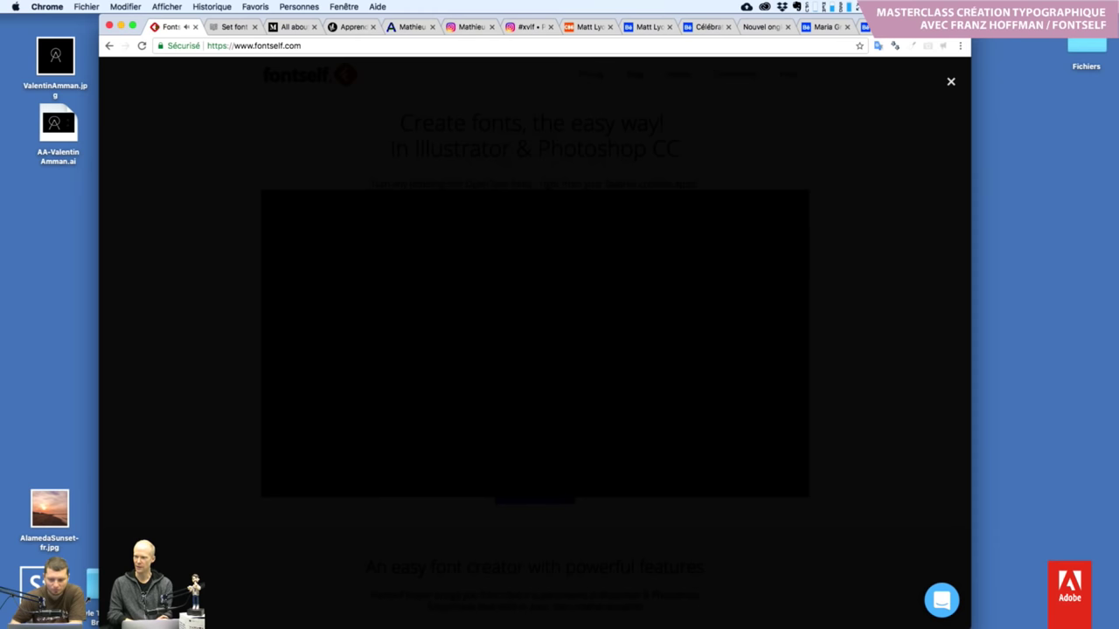
pyautogui.click(708, 476)
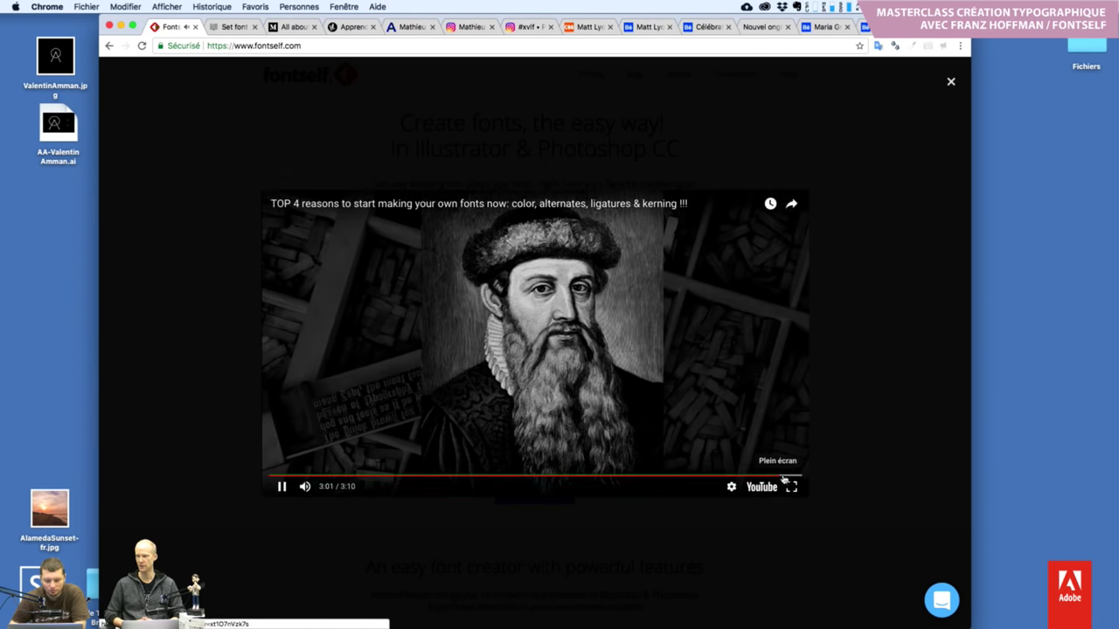
pyautogui.click(778, 476)
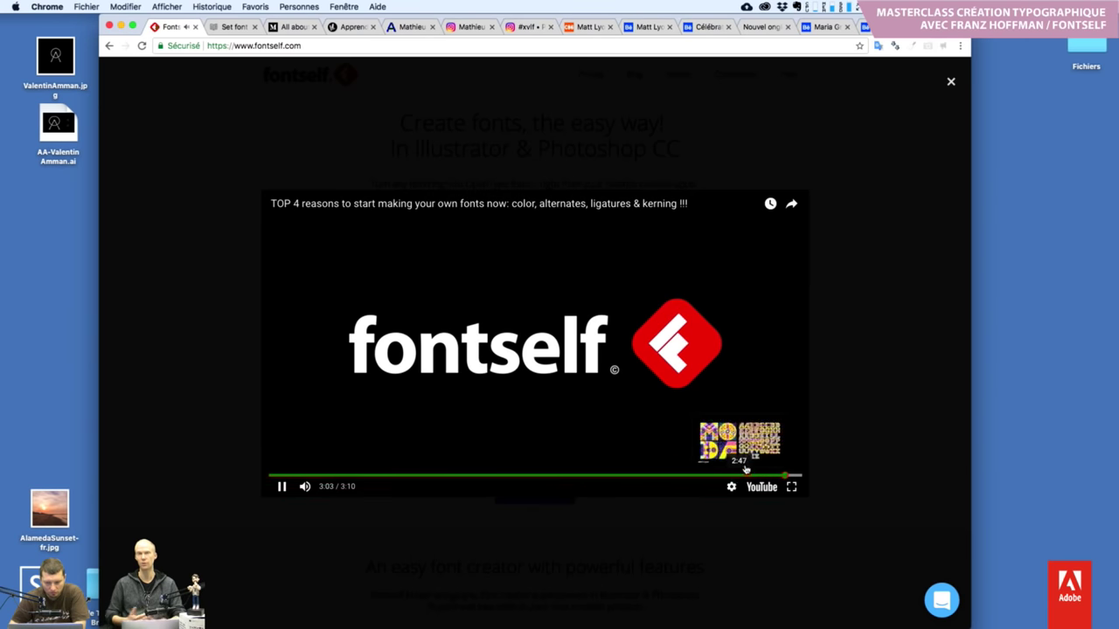
pyautogui.click(866, 26)
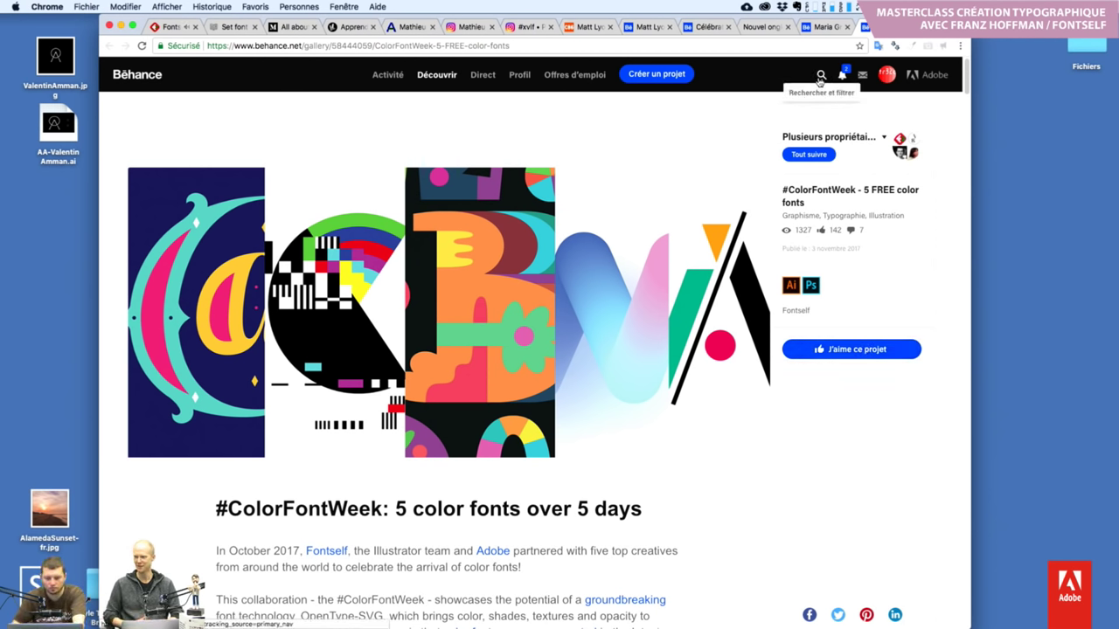
# Scroll past MEGAZERO, Aires, Popsky, Abelone and Playbox to the Fontself Maker section
pyautogui.scroll(-1, 604, 409)
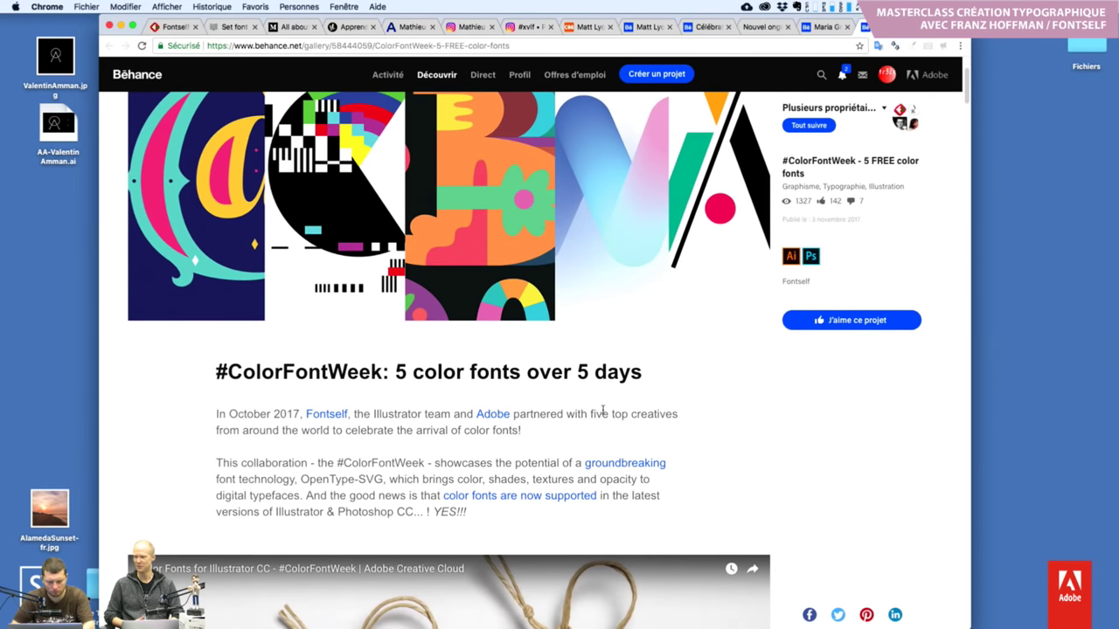
pyautogui.scroll(-4, 604, 408)
pyautogui.scroll(-2, 604, 409)
pyautogui.scroll(-1, 679, 367)
pyautogui.scroll(-2, 679, 367)
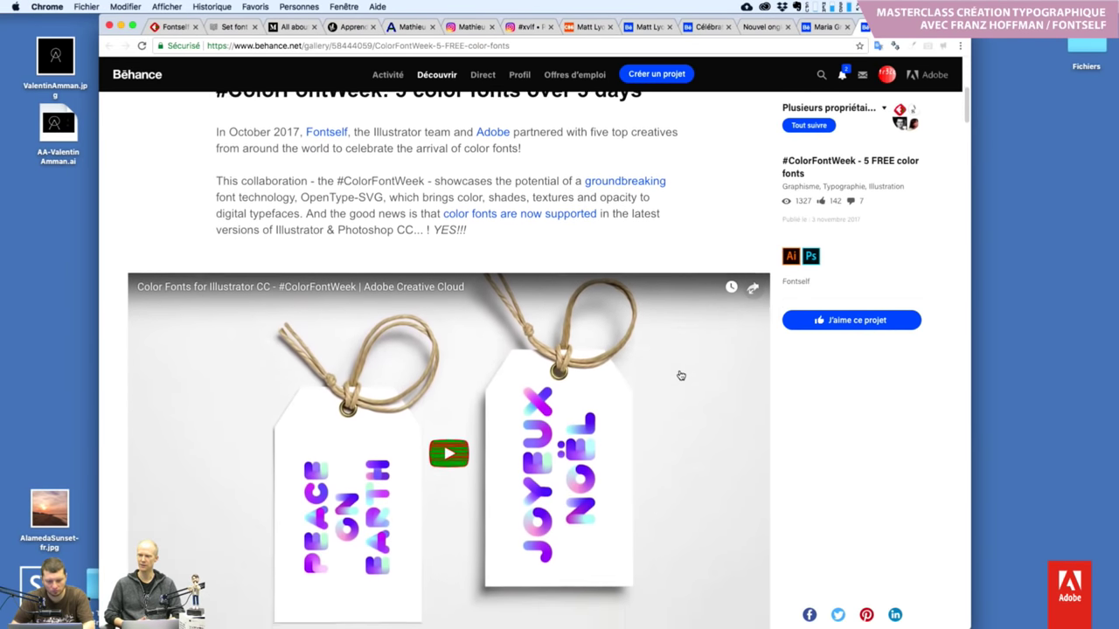
pyautogui.scroll(-3, 681, 379)
pyautogui.scroll(-3, 681, 379)
pyautogui.scroll(-1, 680, 377)
pyautogui.scroll(-1, 681, 377)
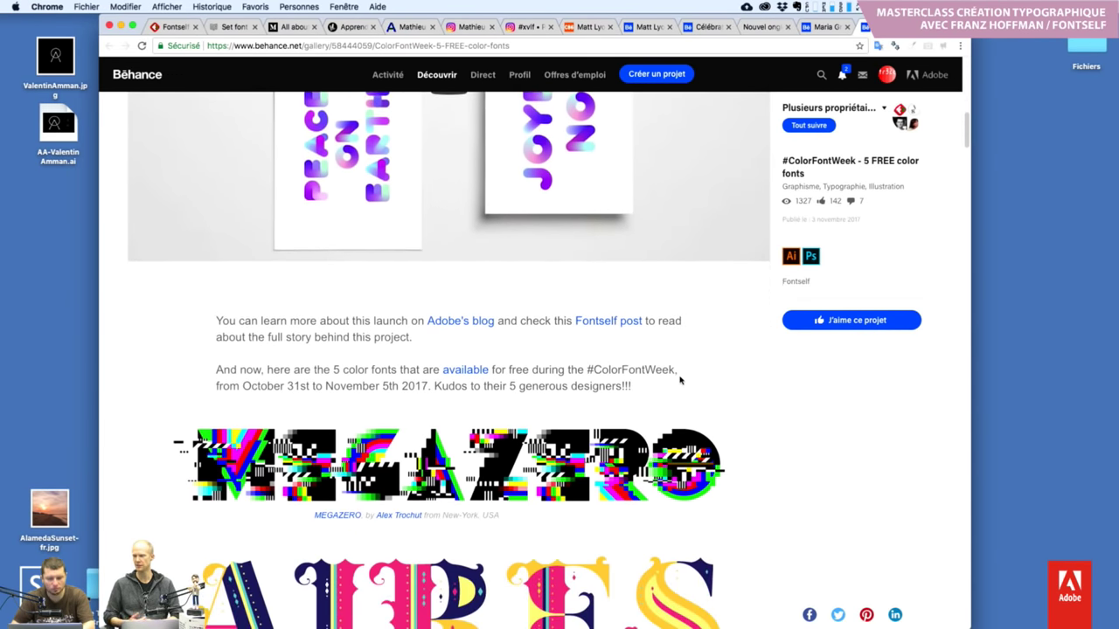
pyautogui.scroll(-1, 680, 376)
pyautogui.scroll(-2, 680, 376)
pyautogui.scroll(-2, 681, 372)
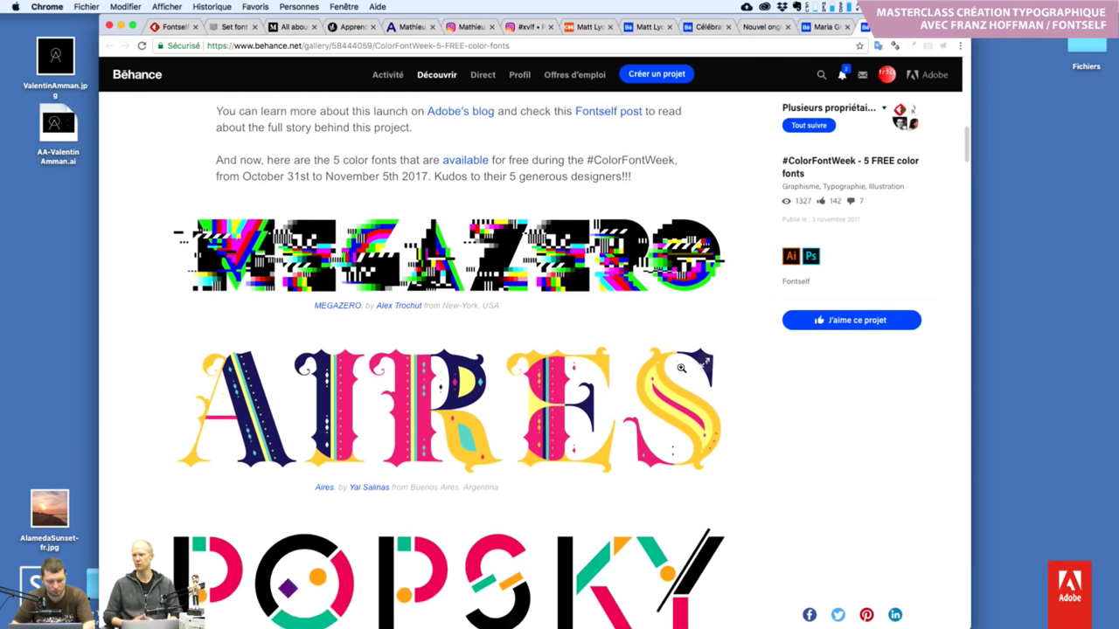
pyautogui.scroll(-1, 682, 369)
pyautogui.scroll(-5, 682, 369)
pyautogui.scroll(-3, 681, 370)
pyautogui.scroll(-1, 680, 373)
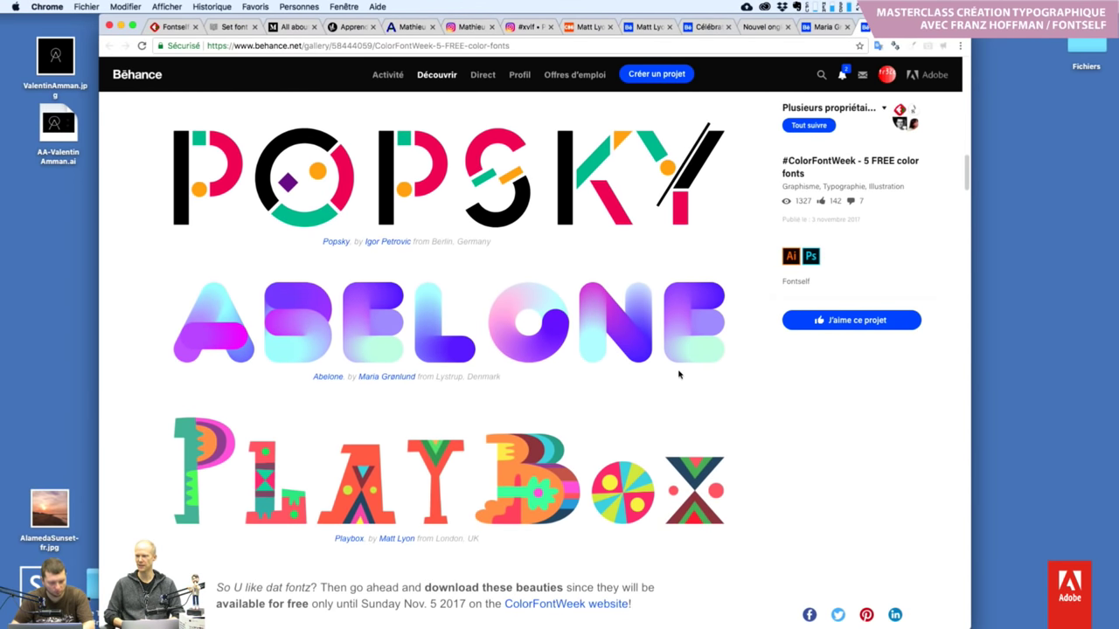
pyautogui.scroll(-2, 679, 373)
pyautogui.scroll(-1, 679, 373)
pyautogui.scroll(-1, 679, 371)
pyautogui.scroll(-5, 679, 370)
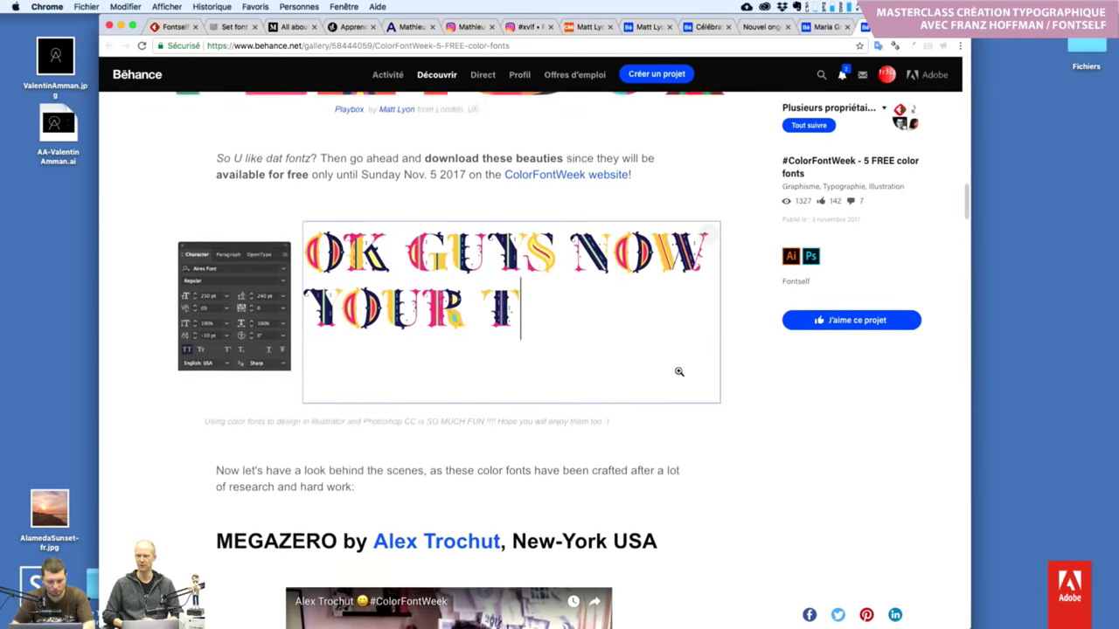
pyautogui.scroll(-2, 680, 373)
pyautogui.scroll(-2, 679, 374)
pyautogui.scroll(-5, 678, 374)
pyautogui.scroll(-3, 678, 375)
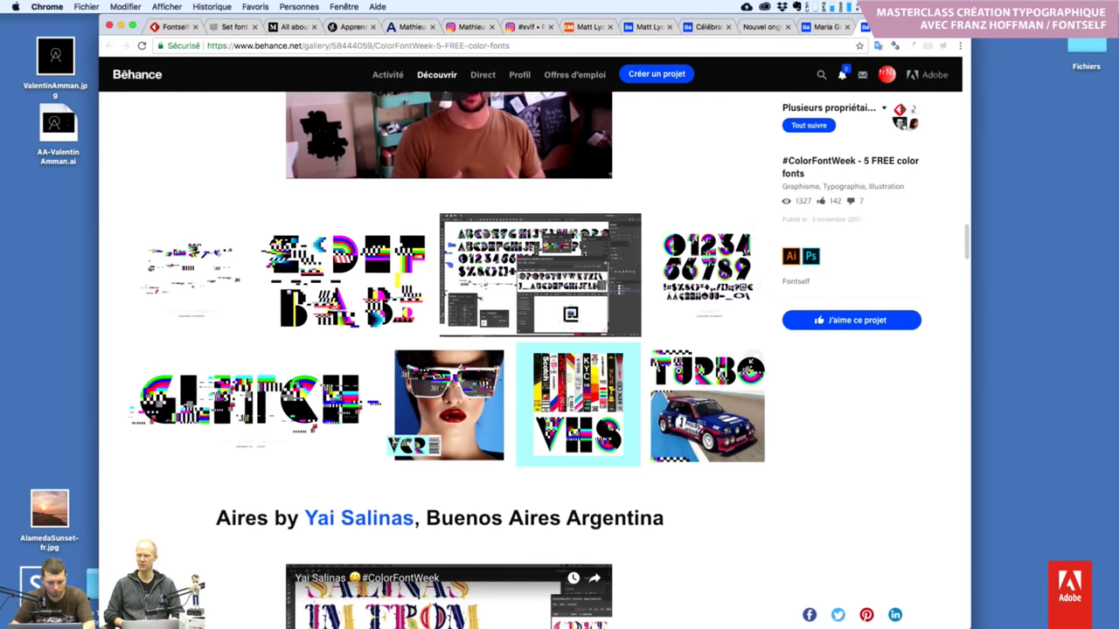
pyautogui.scroll(-3, 678, 374)
pyautogui.scroll(-2, 679, 374)
pyautogui.scroll(-2, 678, 375)
pyautogui.scroll(-4, 678, 373)
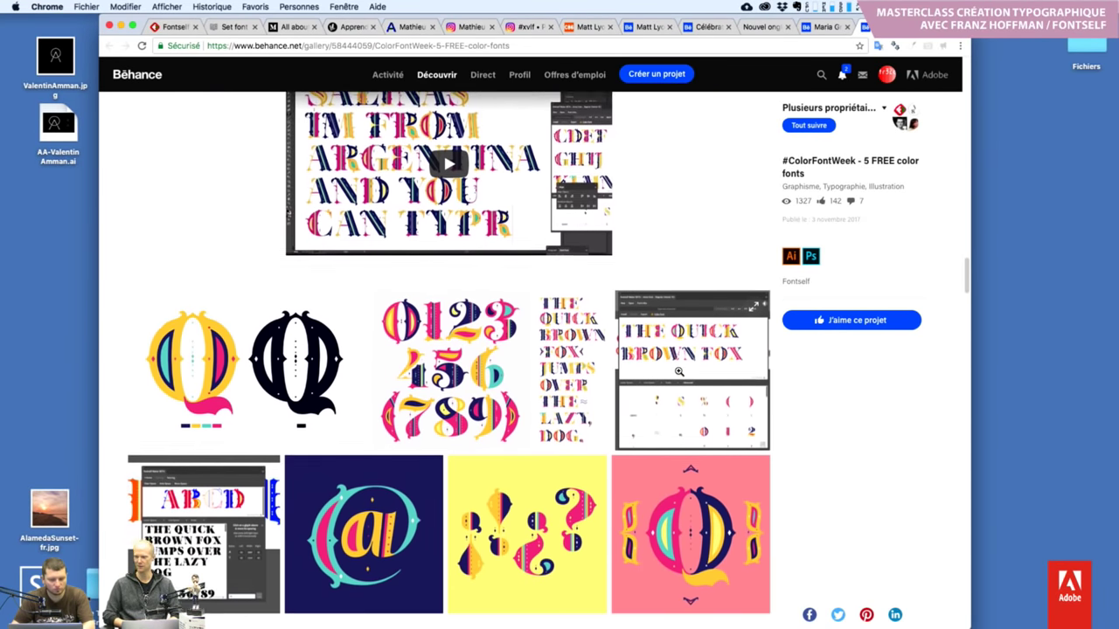
pyautogui.scroll(-3, 678, 371)
pyautogui.scroll(-3, 679, 372)
pyautogui.scroll(-4, 679, 373)
pyautogui.scroll(-3, 679, 372)
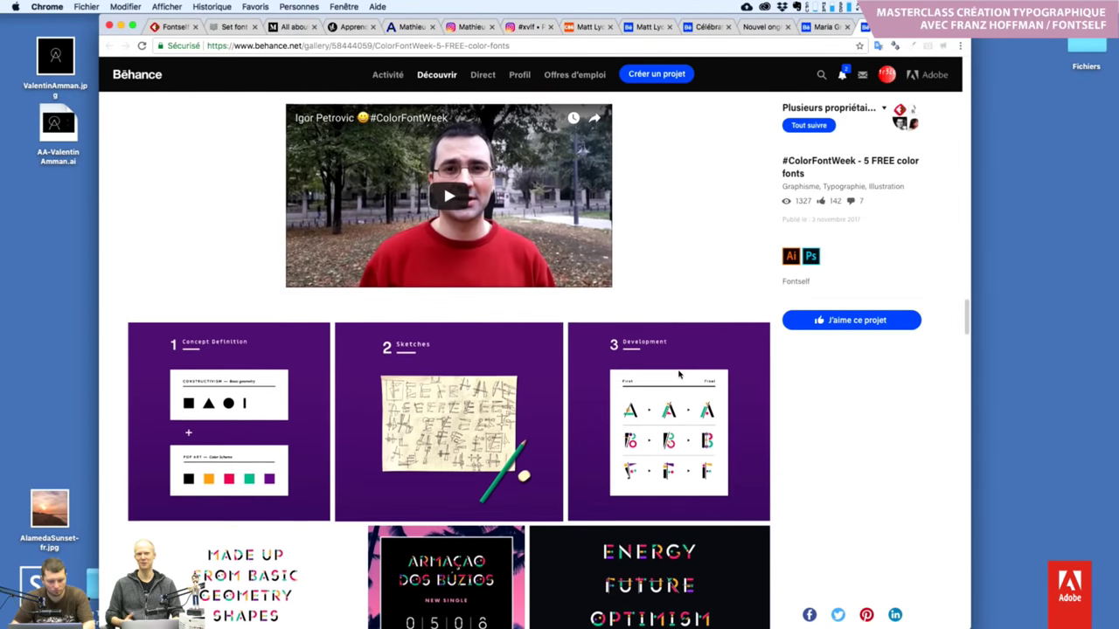
pyautogui.scroll(-1, 679, 373)
pyautogui.scroll(-5, 679, 373)
pyautogui.scroll(-5, 679, 373)
pyautogui.scroll(-1, 678, 373)
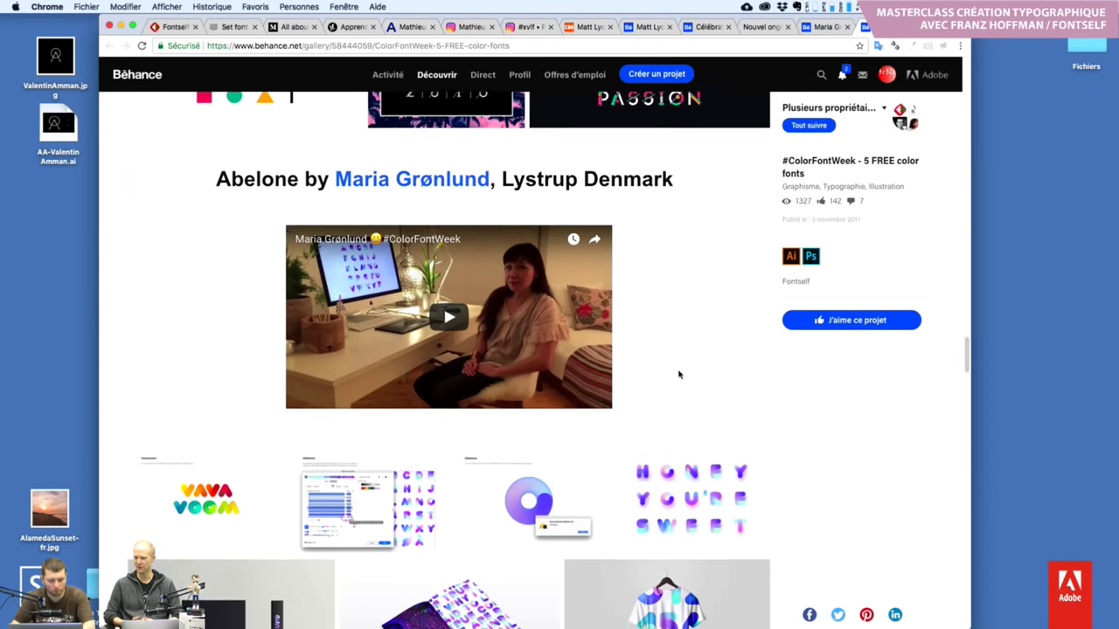
pyautogui.scroll(-3, 678, 372)
pyautogui.scroll(-4, 678, 373)
pyautogui.scroll(-2, 678, 373)
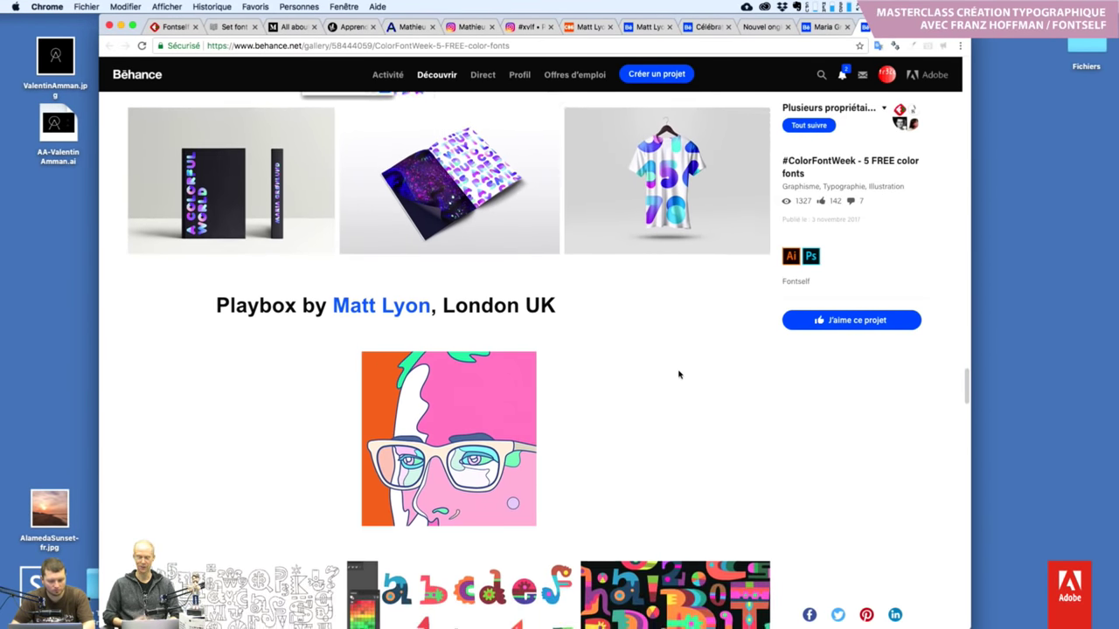
pyautogui.scroll(-2, 678, 374)
pyautogui.scroll(-2, 678, 374)
pyautogui.scroll(-3, 678, 374)
pyautogui.scroll(-3, 678, 374)
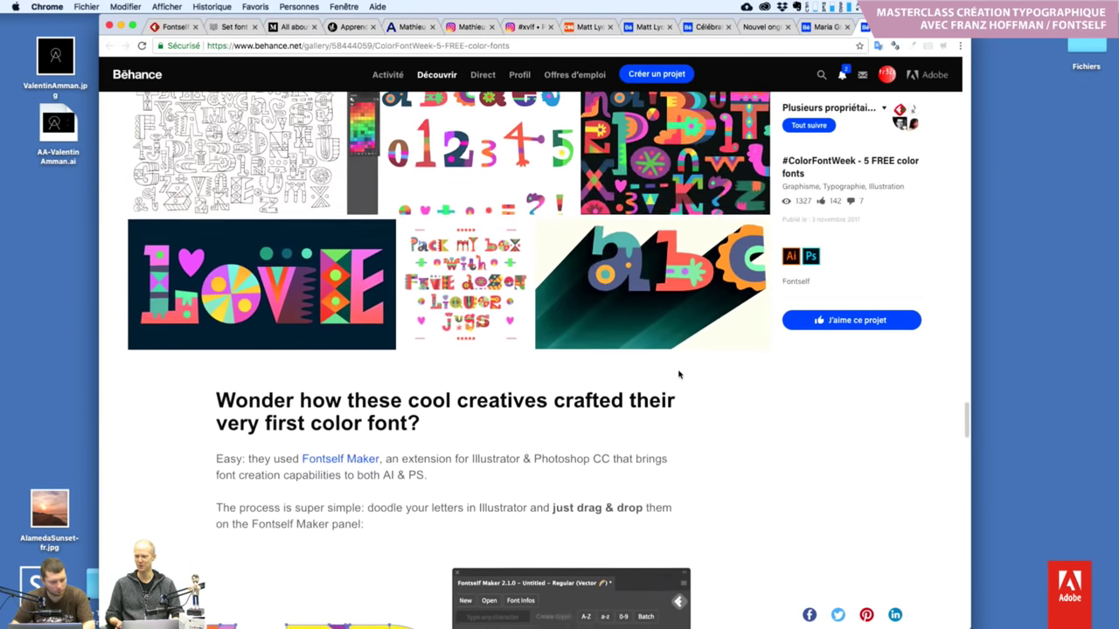
pyautogui.scroll(-5, 679, 374)
pyautogui.scroll(-2, 679, 374)
pyautogui.scroll(2, 678, 373)
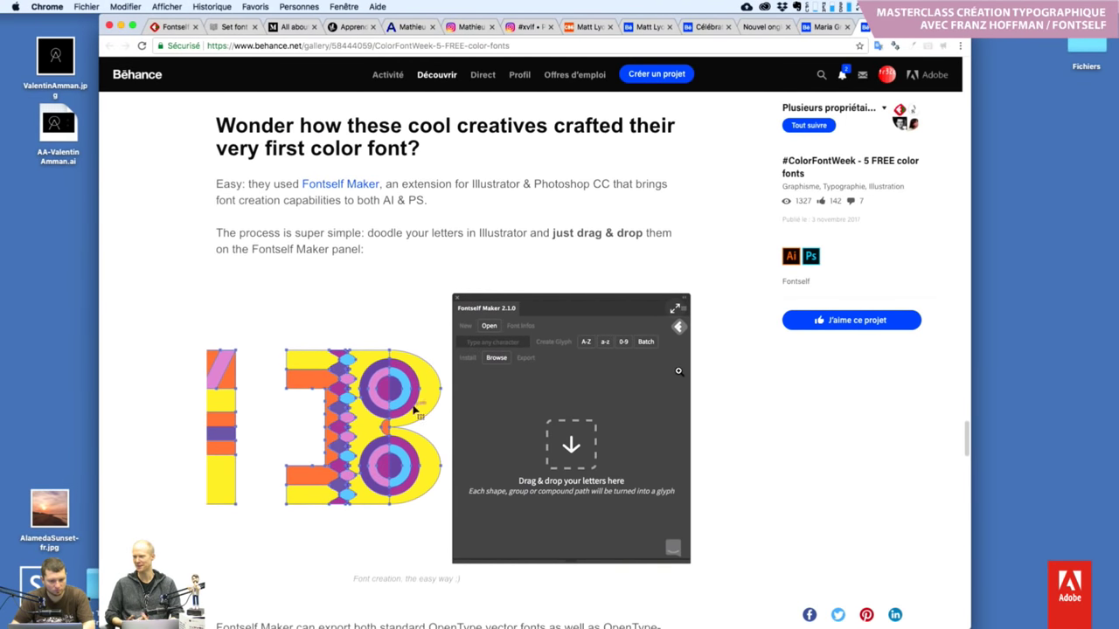
pyautogui.scroll(-5, 678, 373)
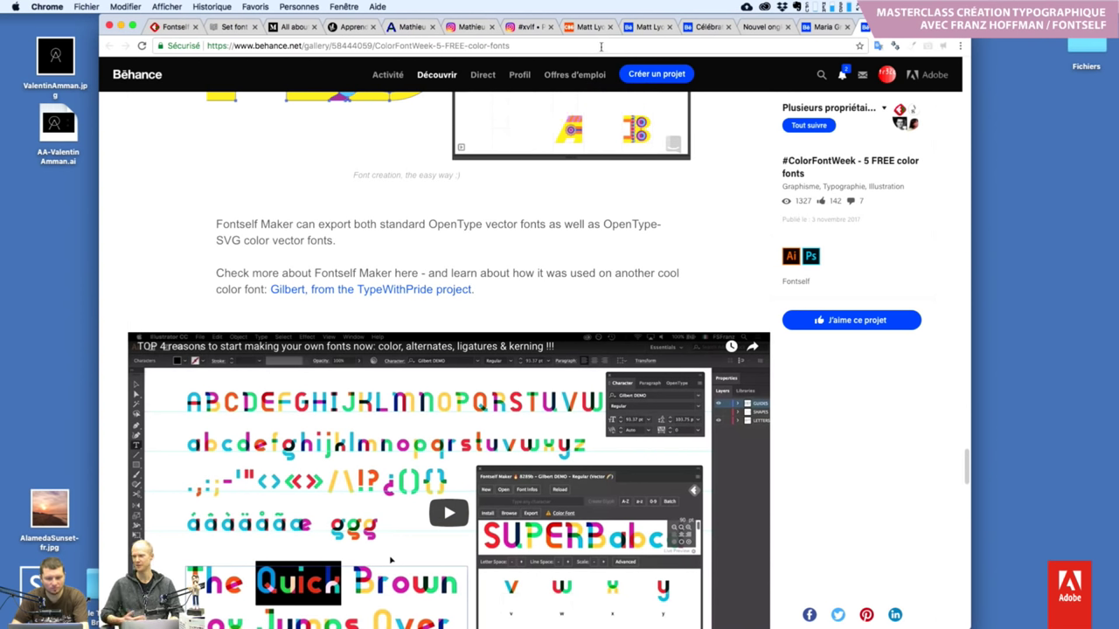
# Post the #ColorFontWeek gallery URL in YouTube Live Chat, then return to the Behance page
pyautogui.click(601, 47)
pyautogui.moveTo(611, 625)
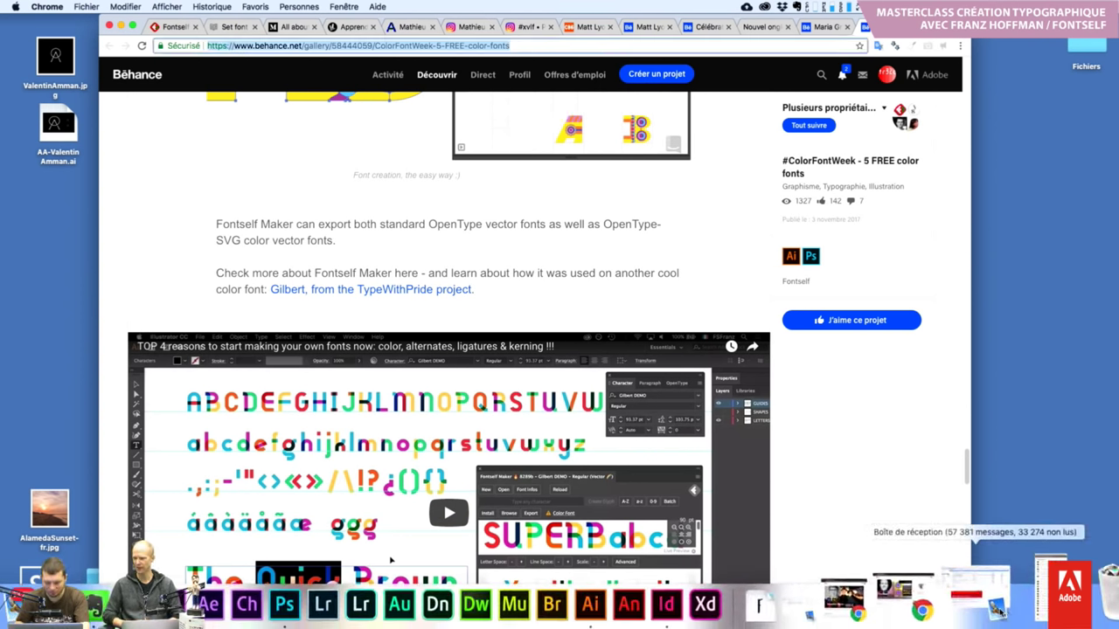
pyautogui.click(944, 603)
pyautogui.write('https://www.behance.net/gallery/58444059/ColorFontWeek-5-FREE-color-fonts')
pyautogui.press('Return')
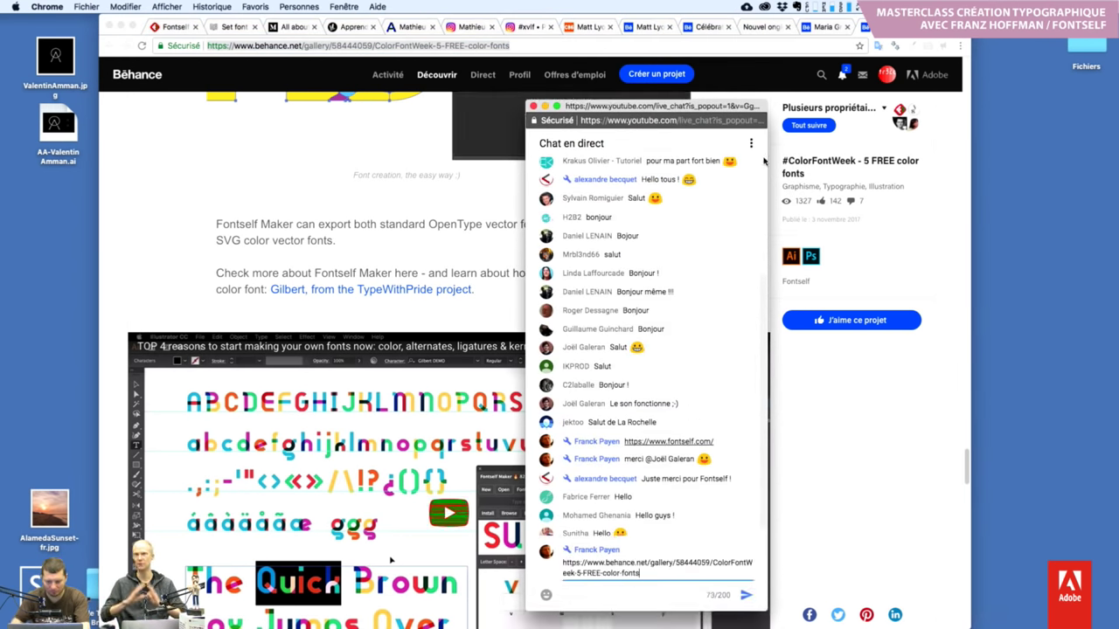
pyautogui.click(454, 280)
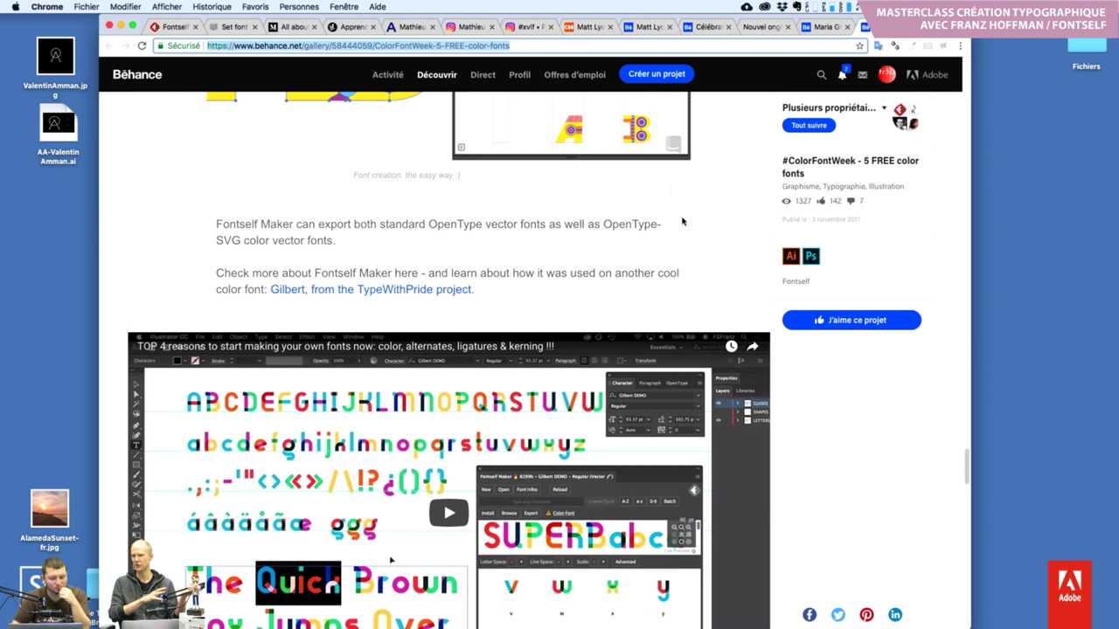
# Scroll back up the gallery and open Fontself Team from the 'Plusieurs propriétaires' owners list
pyautogui.scroll(-5, 688, 248)
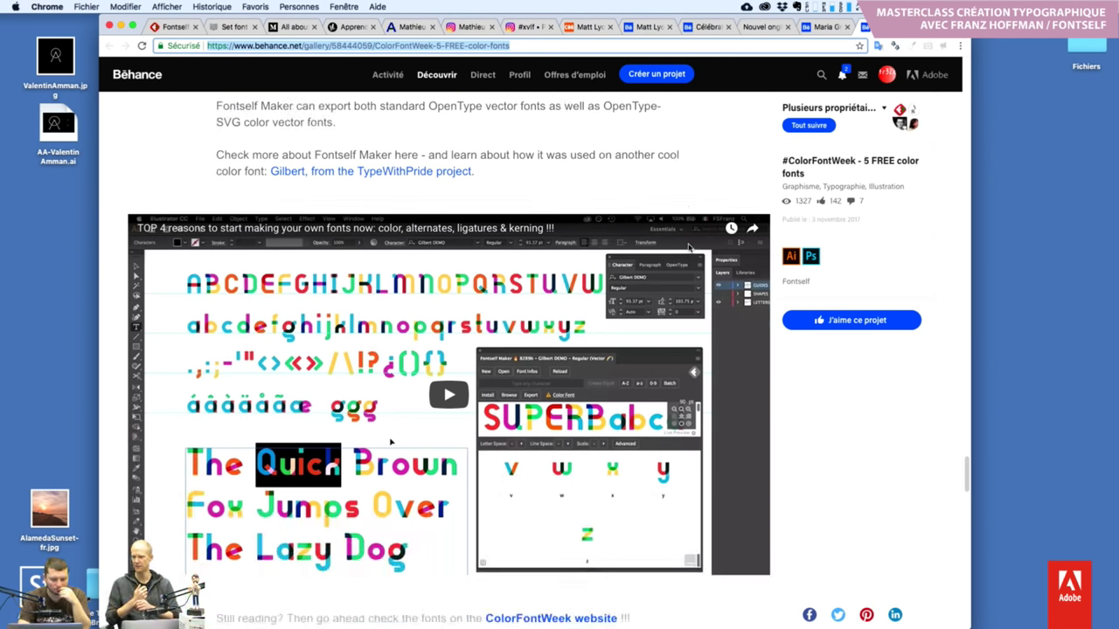
pyautogui.scroll(1, 688, 248)
pyautogui.scroll(-5, 688, 248)
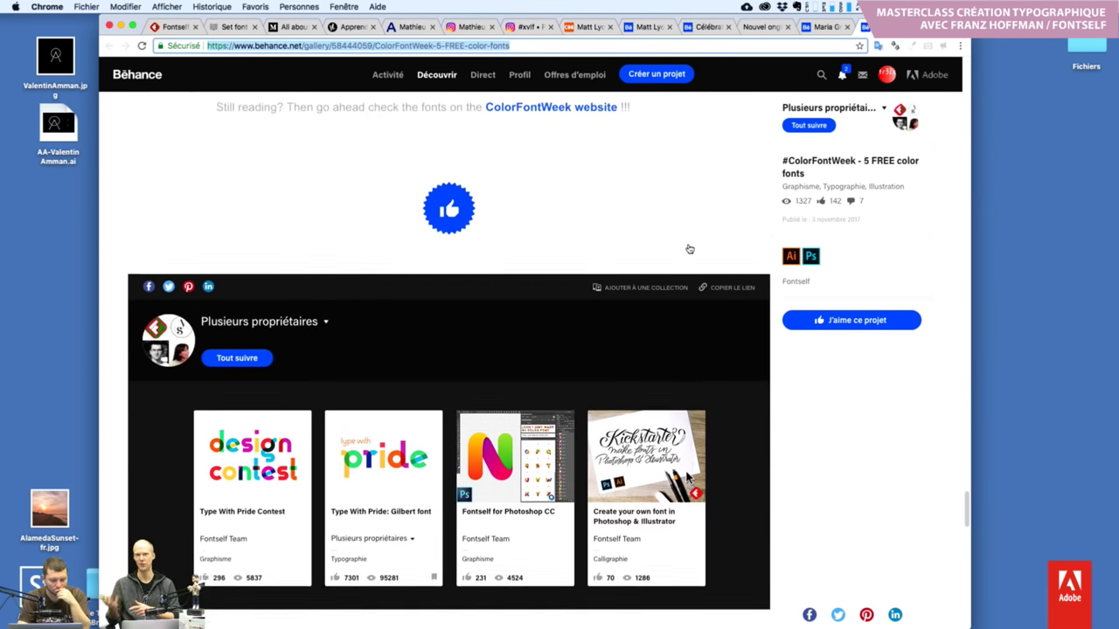
pyautogui.scroll(1, 688, 248)
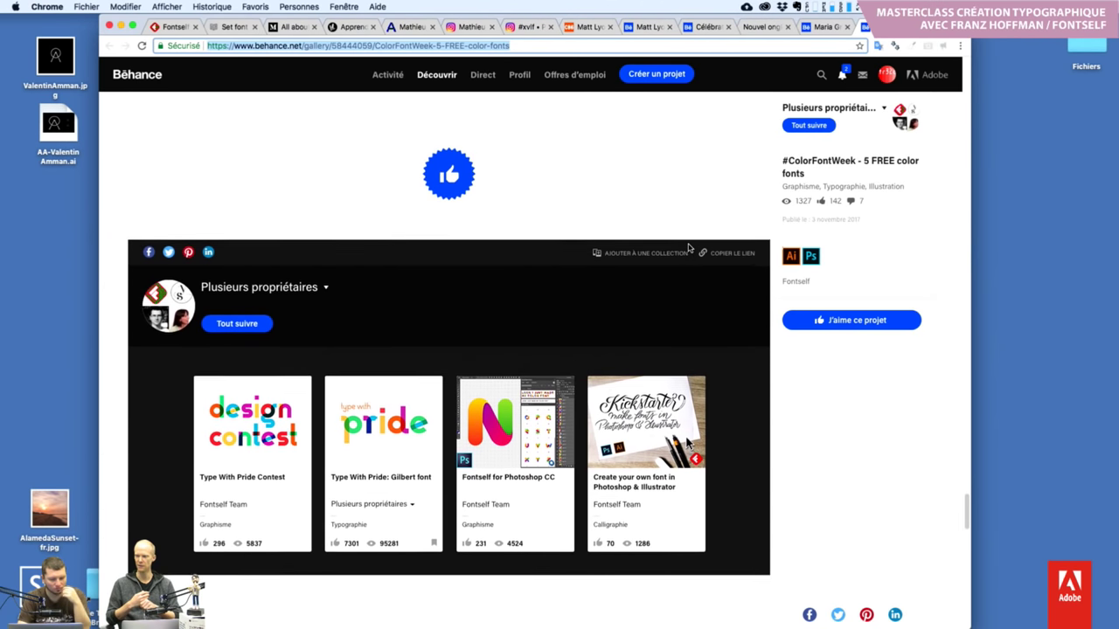
pyautogui.scroll(5, 688, 248)
pyautogui.scroll(2, 688, 248)
pyautogui.scroll(2, 688, 247)
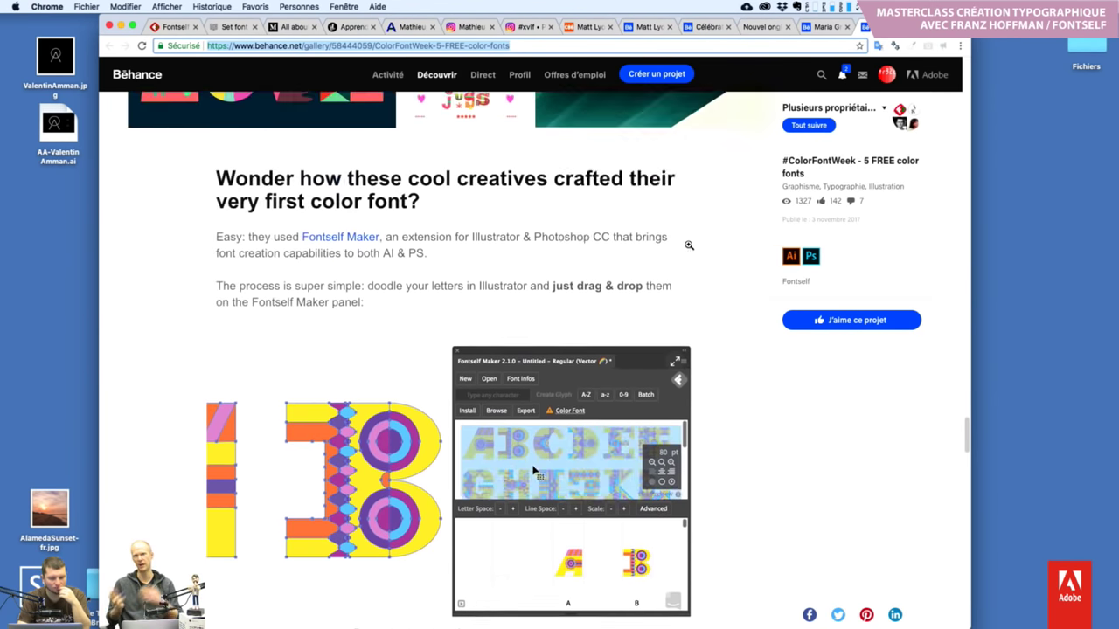
pyautogui.scroll(5, 688, 248)
pyautogui.scroll(1, 688, 247)
pyautogui.scroll(2, 688, 248)
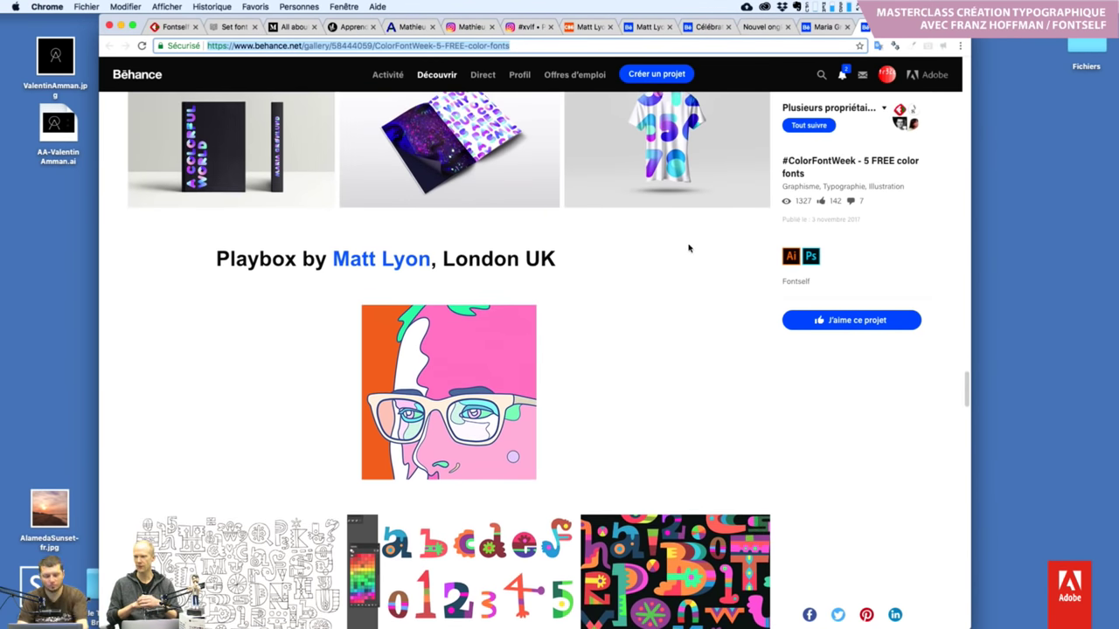
pyautogui.scroll(2, 689, 247)
pyautogui.scroll(2, 688, 247)
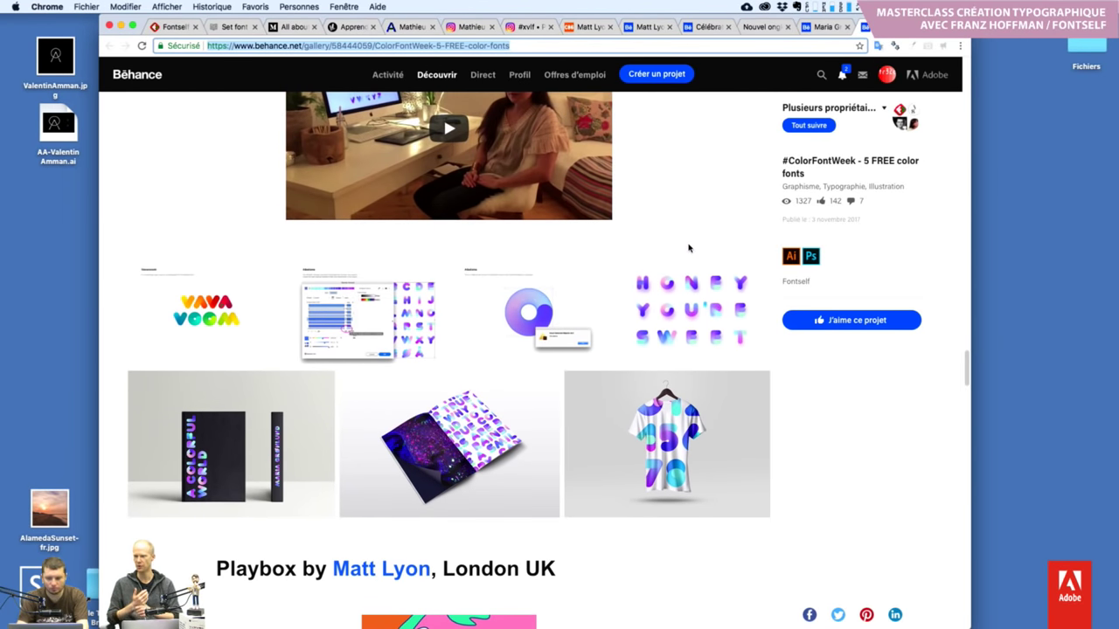
pyautogui.moveTo(829, 107)
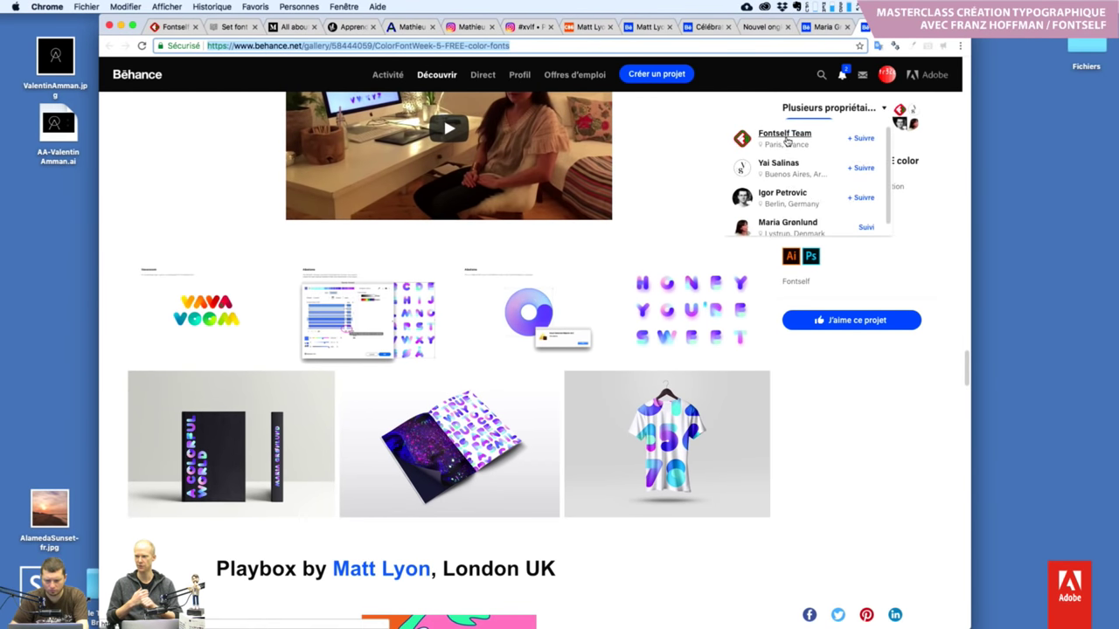
pyautogui.click(792, 140)
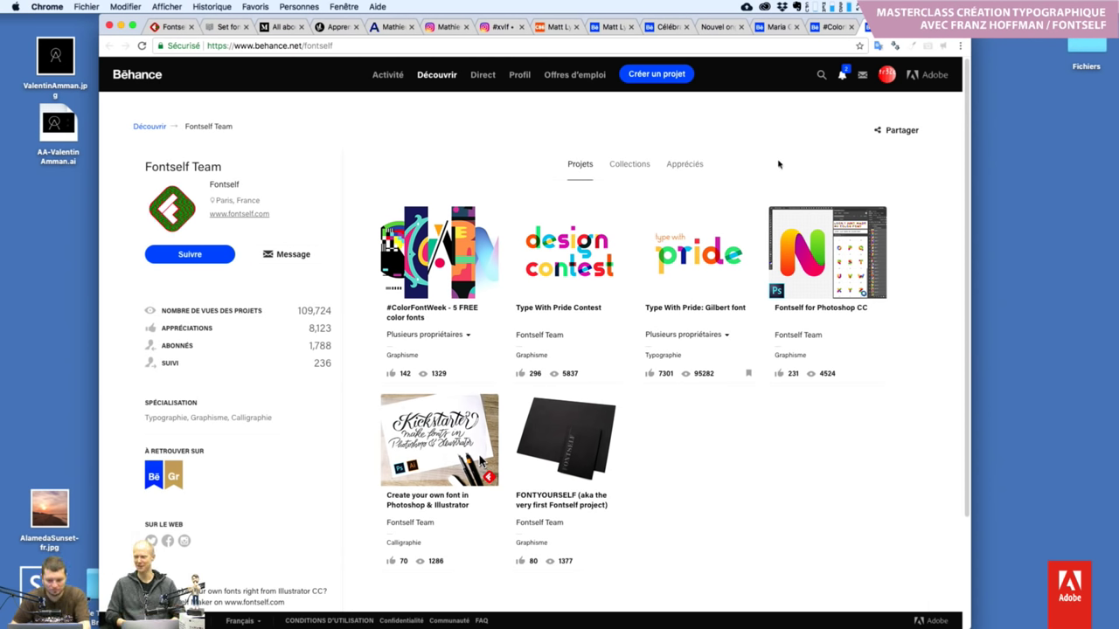
# Open the Fontself Team's Made with Fontself collection and scroll down through its projects
pyautogui.click(626, 166)
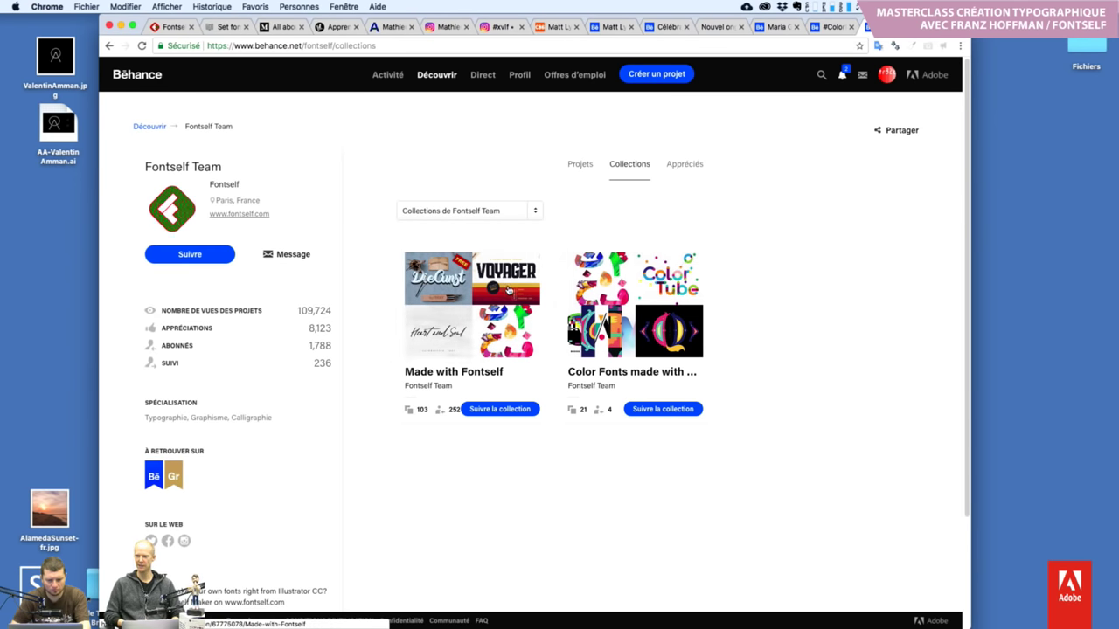
pyautogui.keyDown('super'); pyautogui.click(518, 320); pyautogui.keyUp('super')
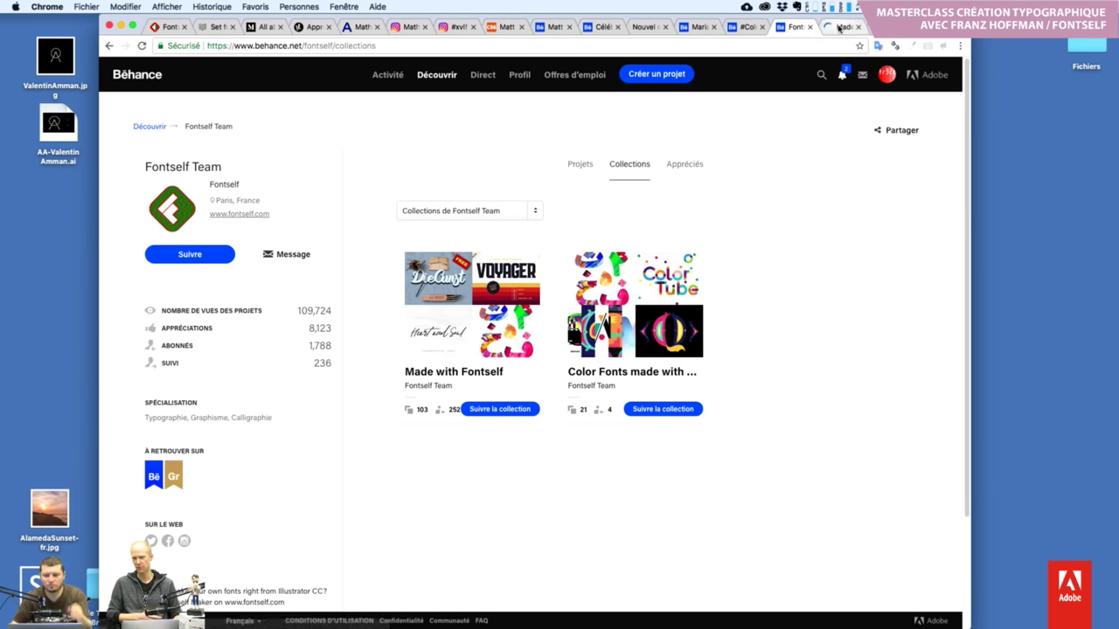
pyautogui.click(834, 26)
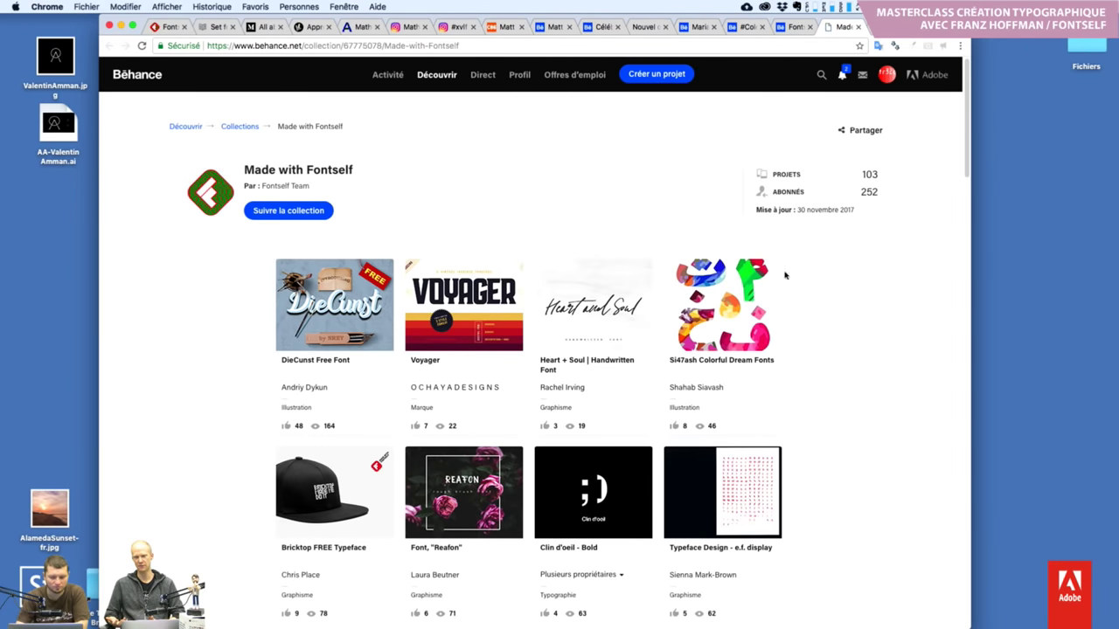
pyautogui.scroll(-3, 905, 429)
pyautogui.scroll(-1, 905, 429)
pyautogui.scroll(-3, 905, 429)
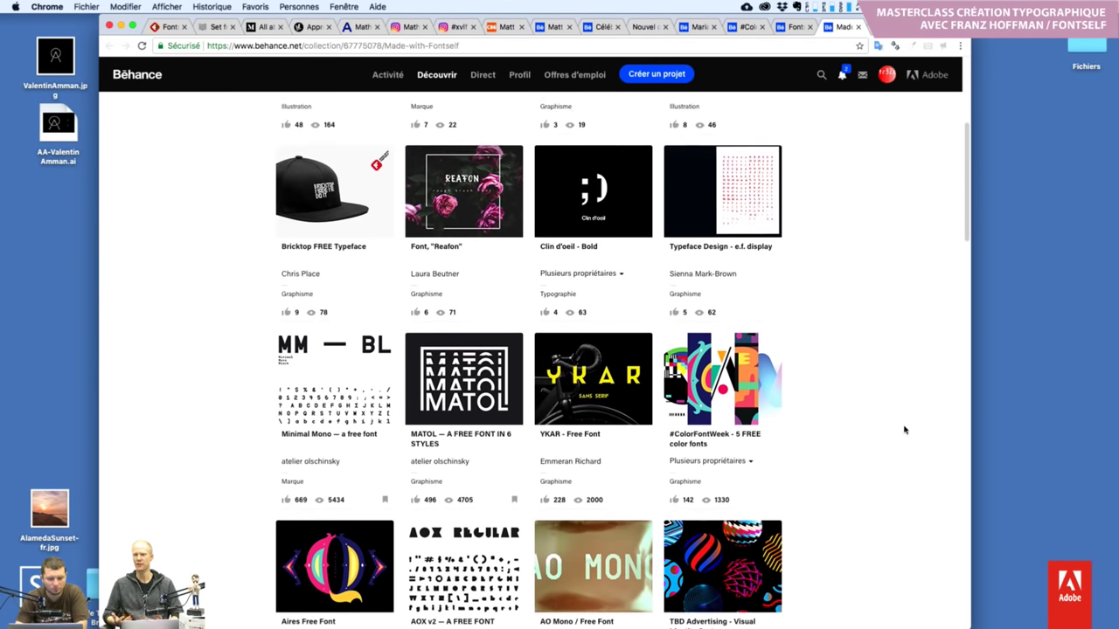
pyautogui.scroll(-1, 904, 429)
pyautogui.scroll(-3, 905, 429)
pyautogui.scroll(-5, 904, 429)
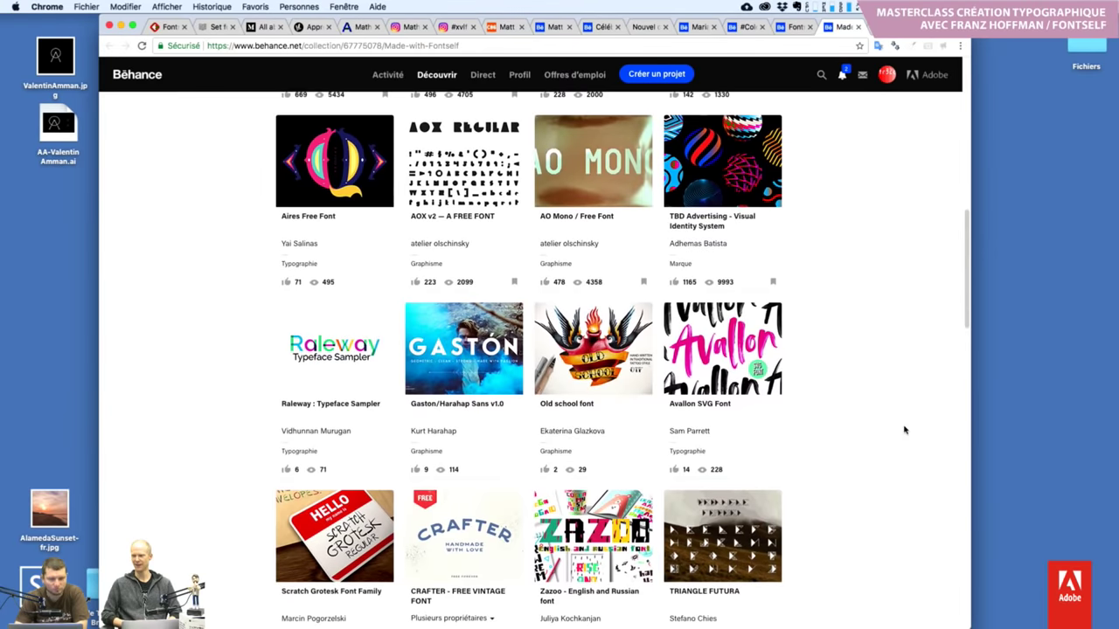
pyautogui.scroll(-2, 904, 429)
pyautogui.scroll(-1, 905, 429)
pyautogui.scroll(-2, 905, 430)
pyautogui.scroll(-2, 905, 429)
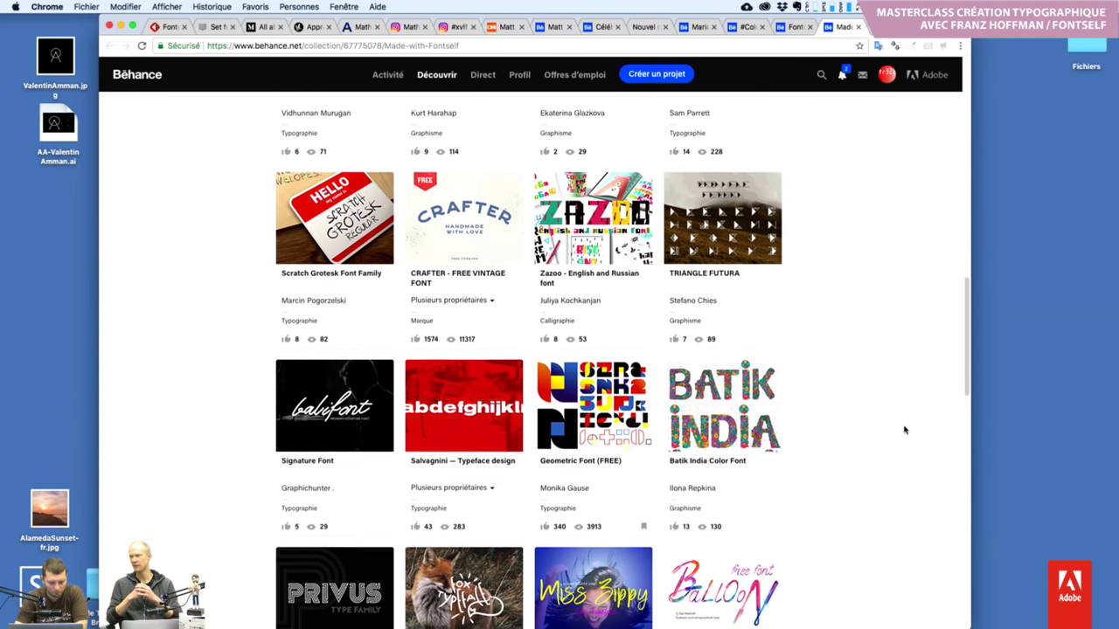
pyautogui.scroll(-3, 905, 429)
pyautogui.scroll(-6, 905, 429)
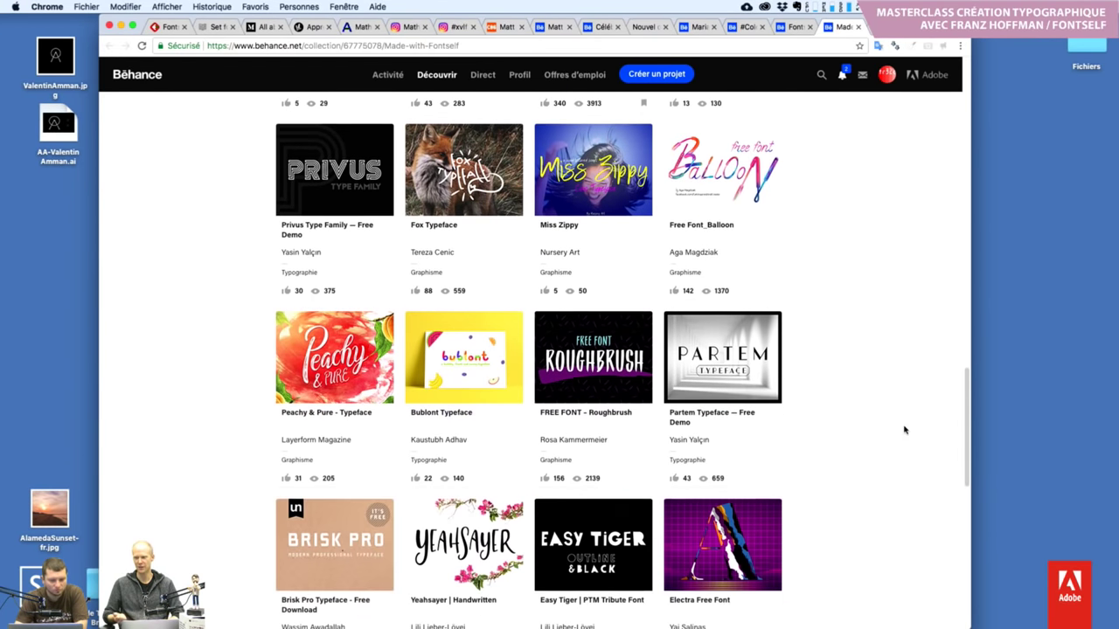
pyautogui.scroll(-1, 905, 429)
pyautogui.scroll(-5, 905, 429)
pyautogui.scroll(-1, 905, 429)
pyautogui.scroll(-4, 904, 429)
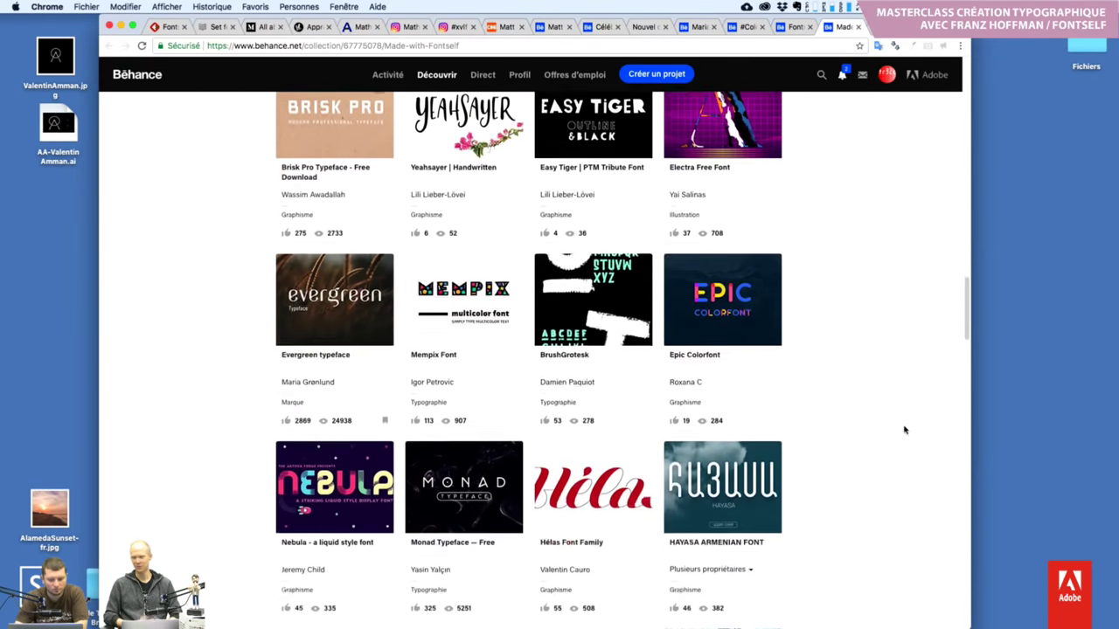
pyautogui.scroll(-2, 905, 429)
pyautogui.scroll(-5, 904, 429)
pyautogui.scroll(-2, 905, 429)
pyautogui.scroll(-5, 905, 429)
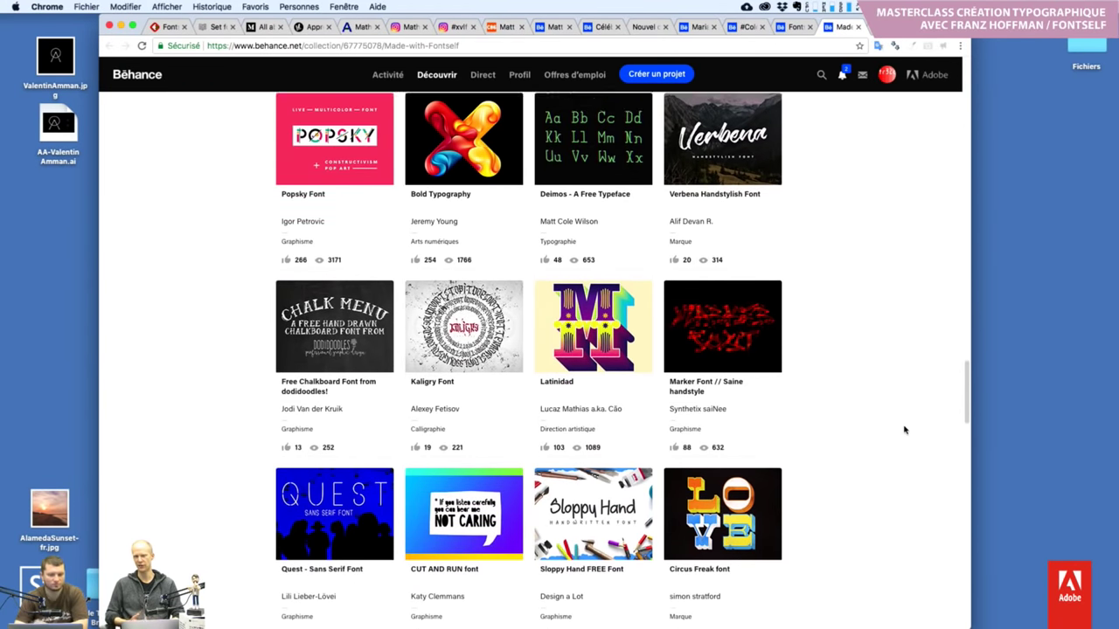
pyautogui.scroll(-1, 905, 429)
pyautogui.scroll(-1, 905, 430)
pyautogui.scroll(-3, 905, 429)
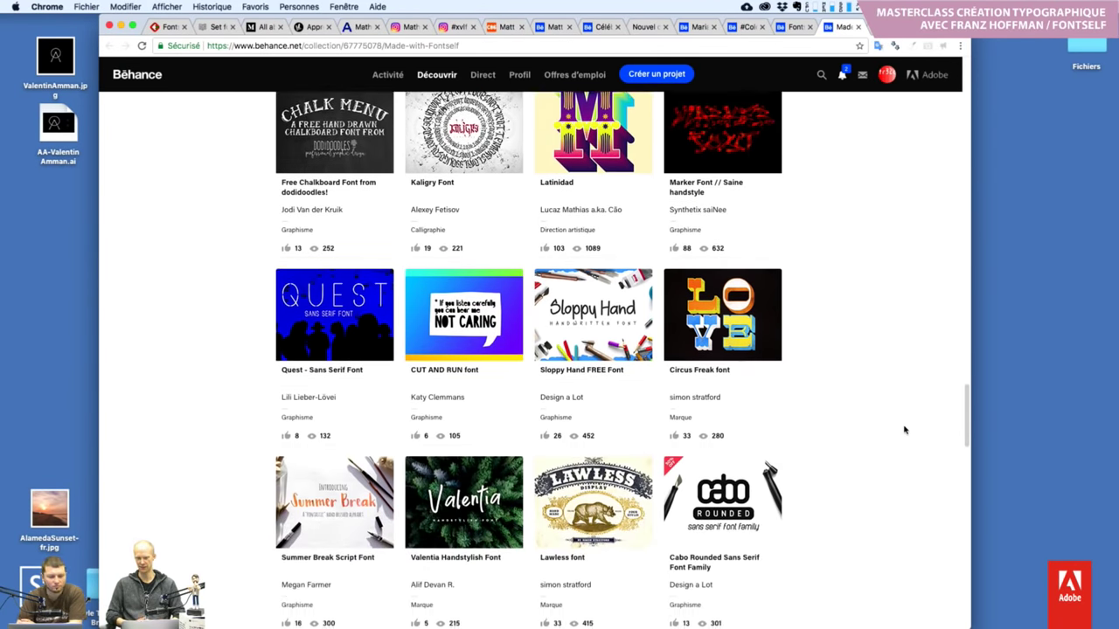
pyautogui.scroll(-3, 905, 429)
pyautogui.scroll(-3, 905, 429)
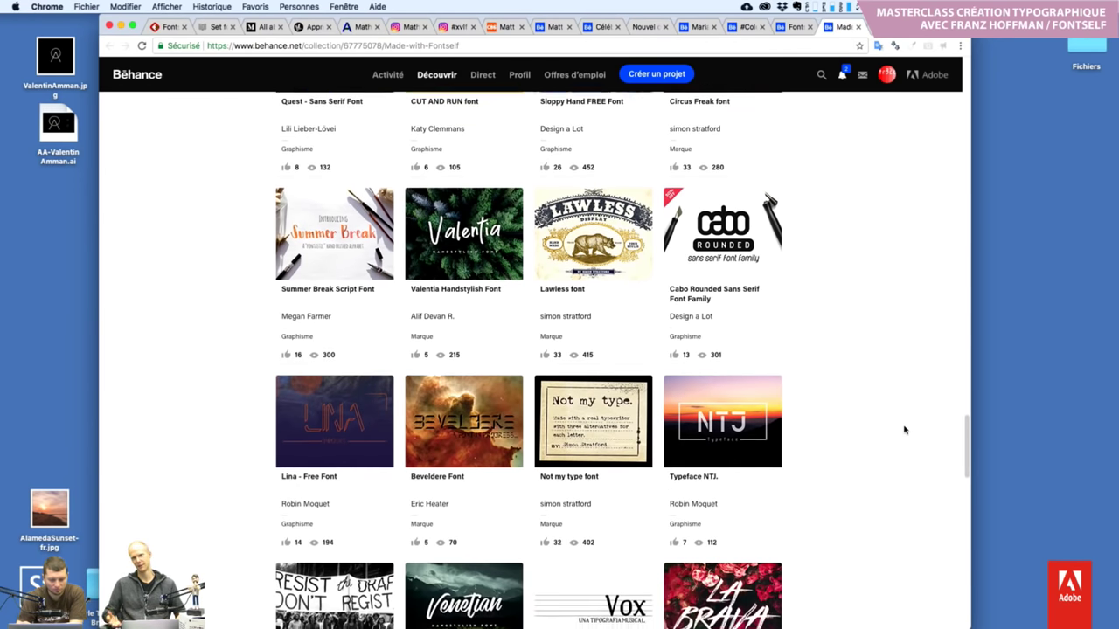
pyautogui.scroll(-5, 905, 429)
pyautogui.scroll(-2, 904, 429)
pyautogui.scroll(-4, 904, 429)
pyautogui.scroll(-1, 905, 429)
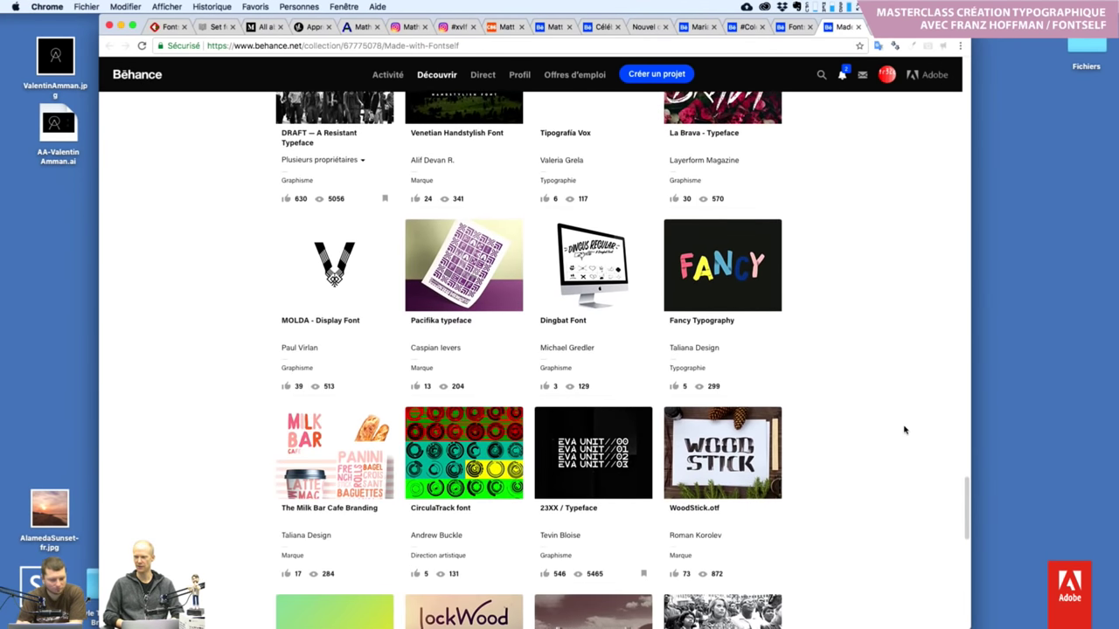
pyautogui.scroll(-3, 905, 429)
pyautogui.scroll(-1, 905, 429)
pyautogui.scroll(-2, 905, 429)
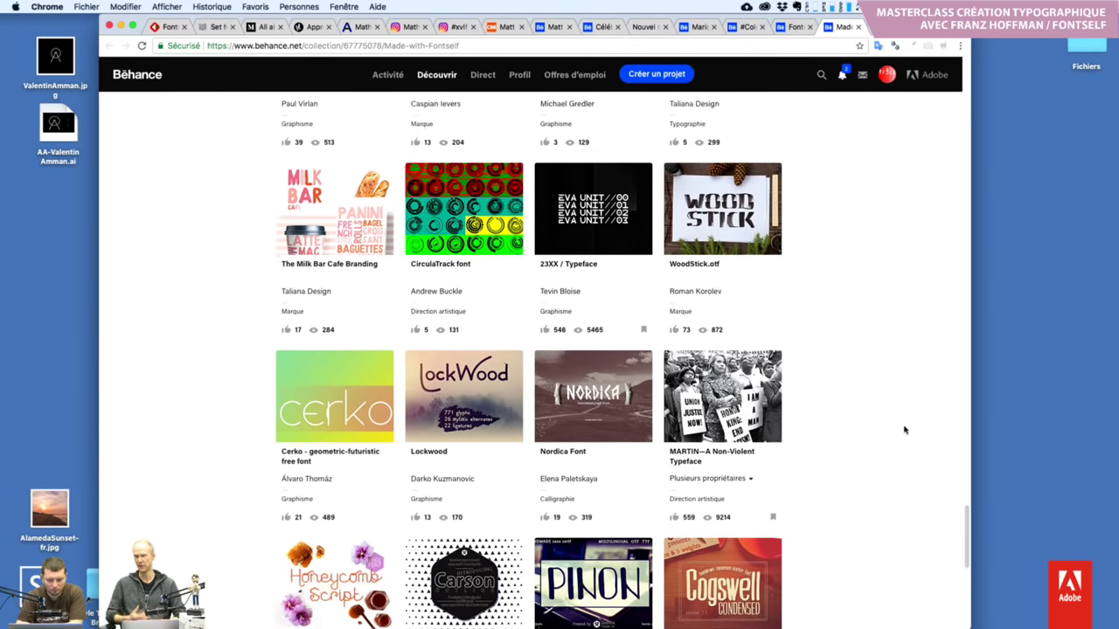
pyautogui.scroll(-5, 905, 429)
pyautogui.scroll(-1, 905, 429)
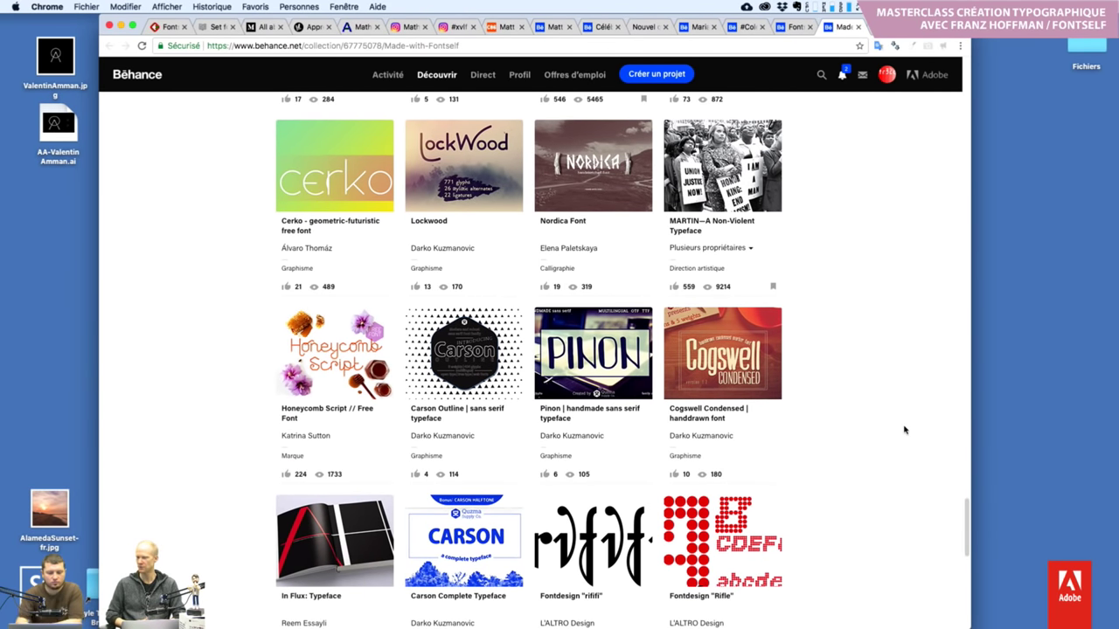
pyautogui.scroll(-3, 905, 430)
pyautogui.scroll(-2, 905, 430)
pyautogui.scroll(-4, 904, 430)
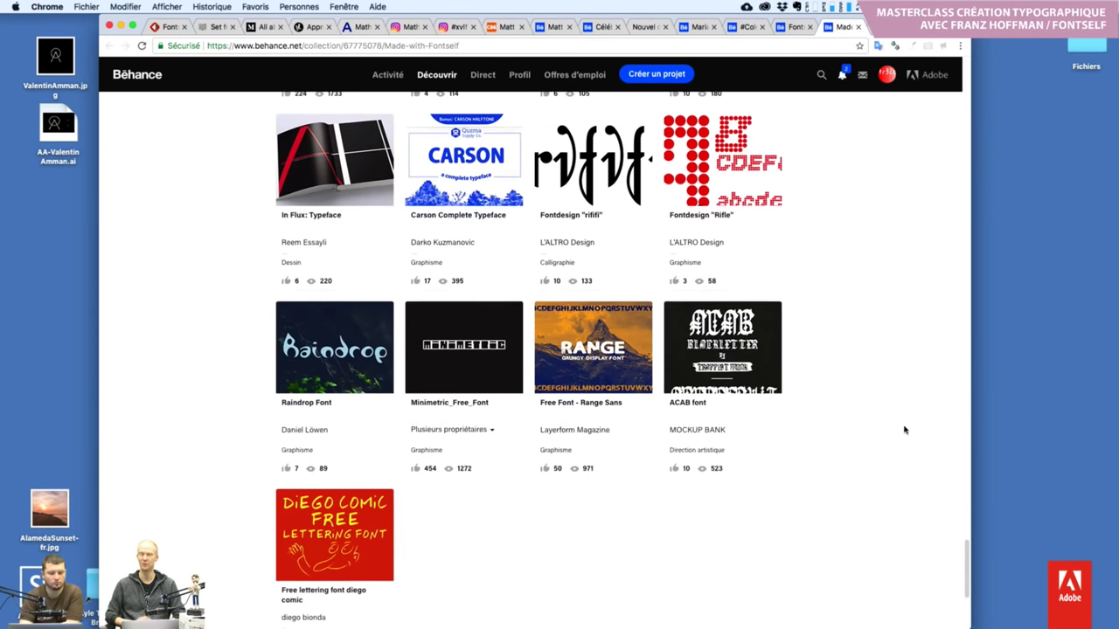
pyautogui.scroll(-2, 905, 429)
pyautogui.scroll(-1, 905, 429)
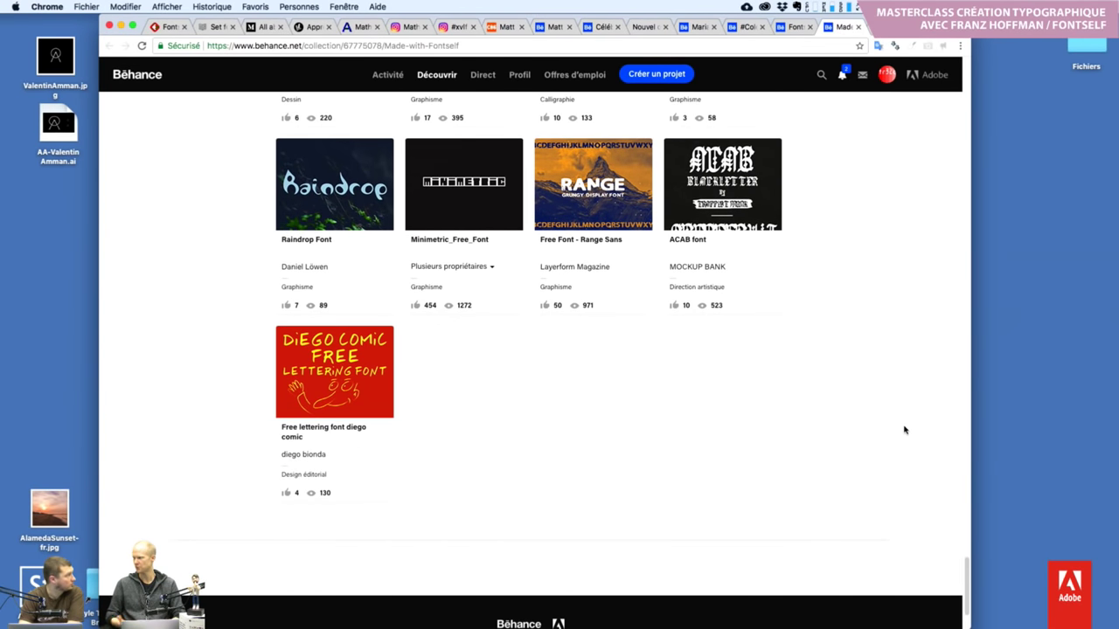
# Scroll back to the top and go back to the Color Fonts made with Fontself collection
pyautogui.scroll(1, 904, 430)
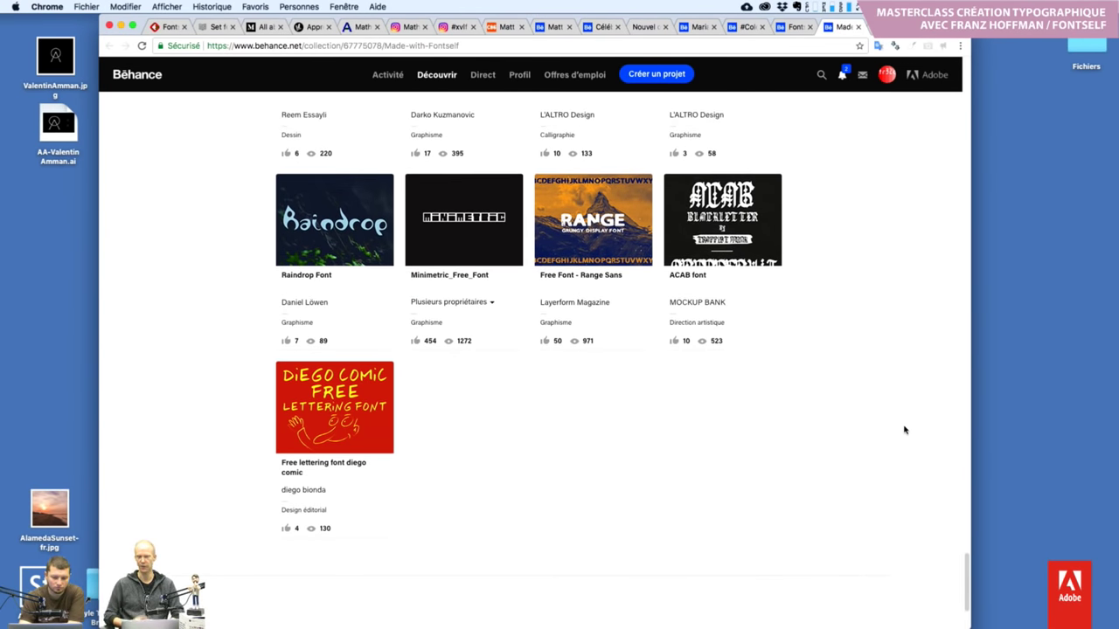
pyautogui.scroll(1, 905, 429)
pyautogui.scroll(1, 905, 429)
pyautogui.scroll(1, 905, 429)
pyautogui.scroll(1, 904, 429)
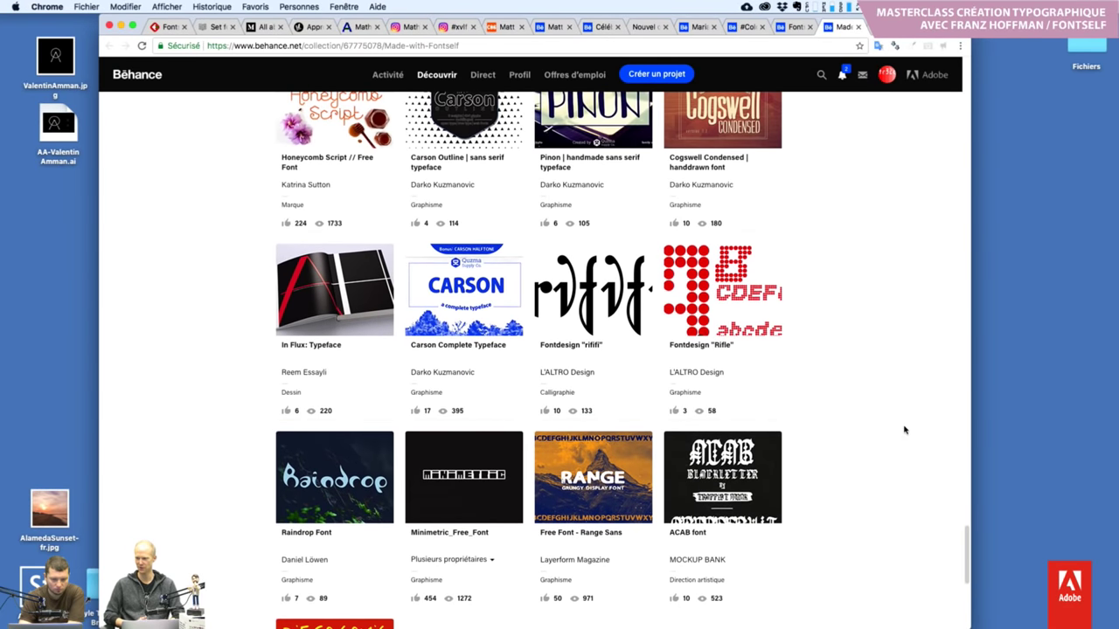
pyautogui.scroll(1, 905, 429)
pyautogui.scroll(1, 905, 430)
pyautogui.scroll(1, 905, 429)
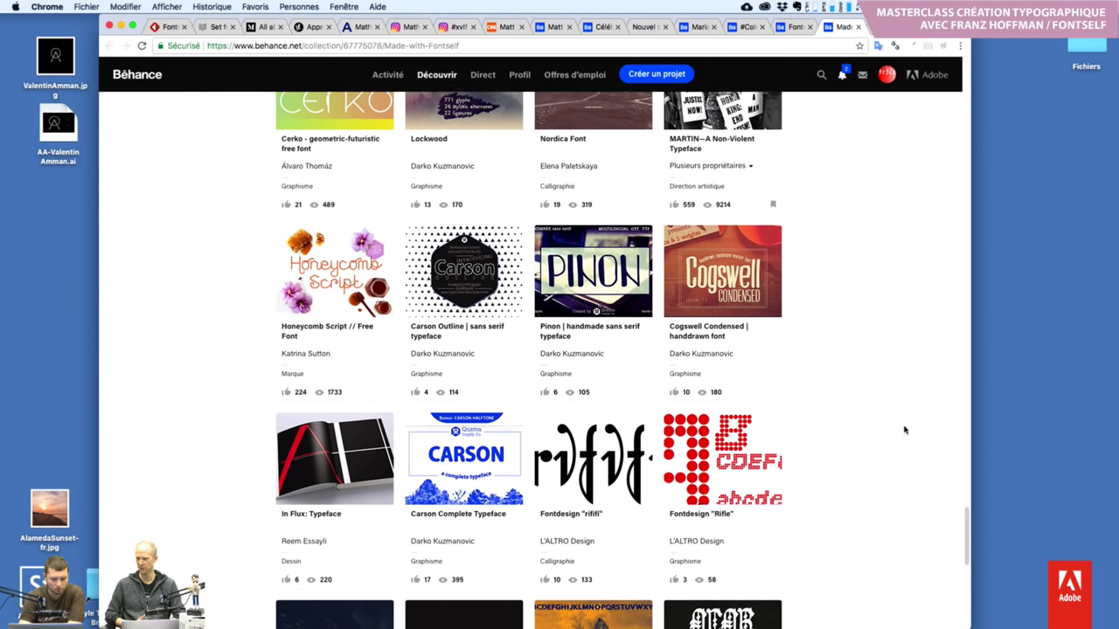
pyautogui.scroll(2, 905, 430)
pyautogui.scroll(2, 905, 429)
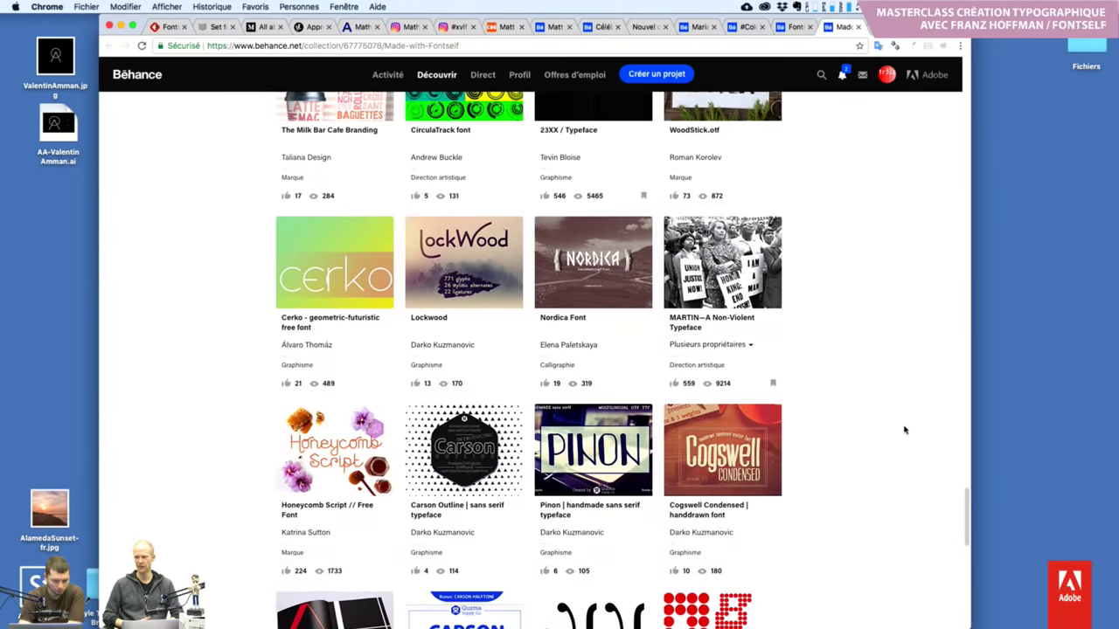
pyautogui.scroll(1, 905, 429)
pyautogui.scroll(3, 905, 429)
pyautogui.scroll(2, 905, 429)
pyautogui.scroll(3, 905, 429)
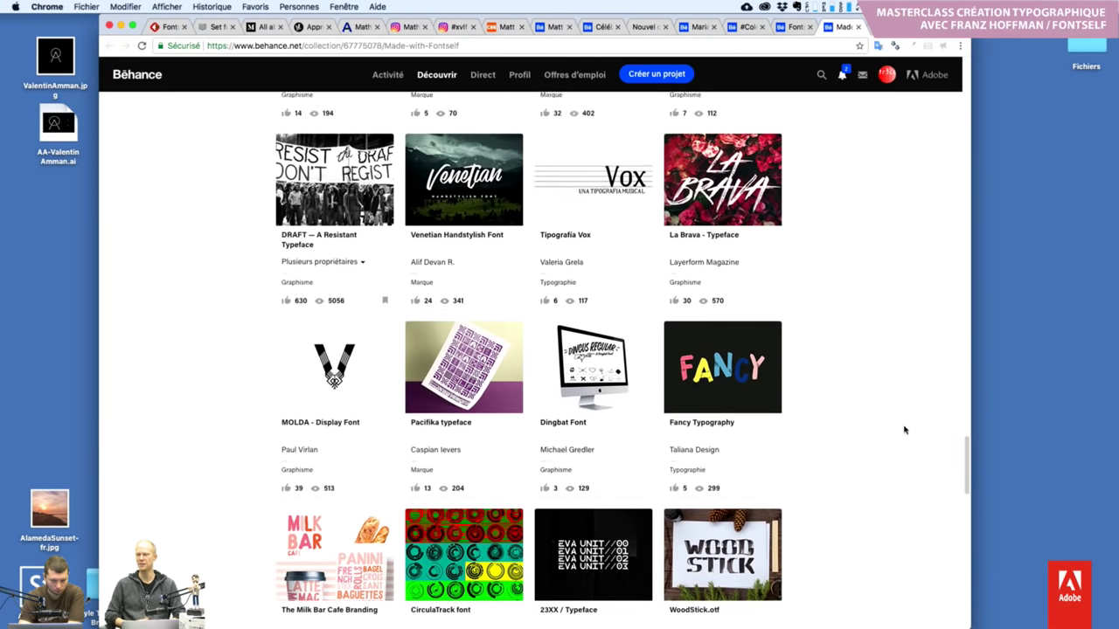
pyautogui.scroll(2, 905, 429)
pyautogui.scroll(3, 905, 429)
pyautogui.scroll(1, 904, 429)
pyautogui.scroll(5, 905, 429)
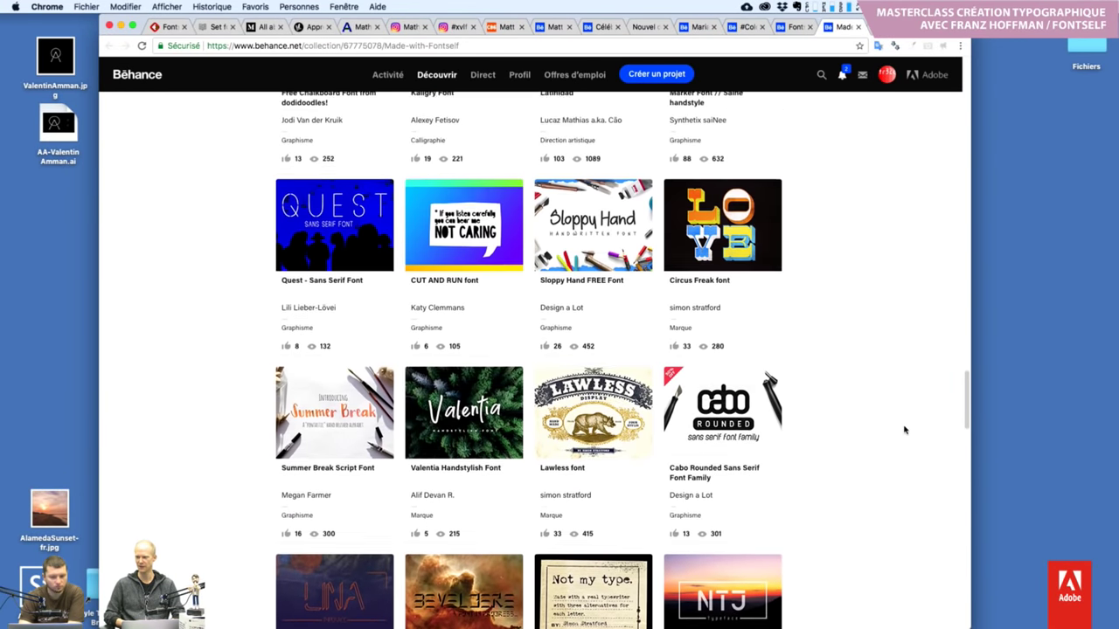
pyautogui.scroll(2, 904, 429)
pyautogui.scroll(4, 905, 430)
pyautogui.scroll(1, 904, 429)
pyautogui.scroll(3, 905, 429)
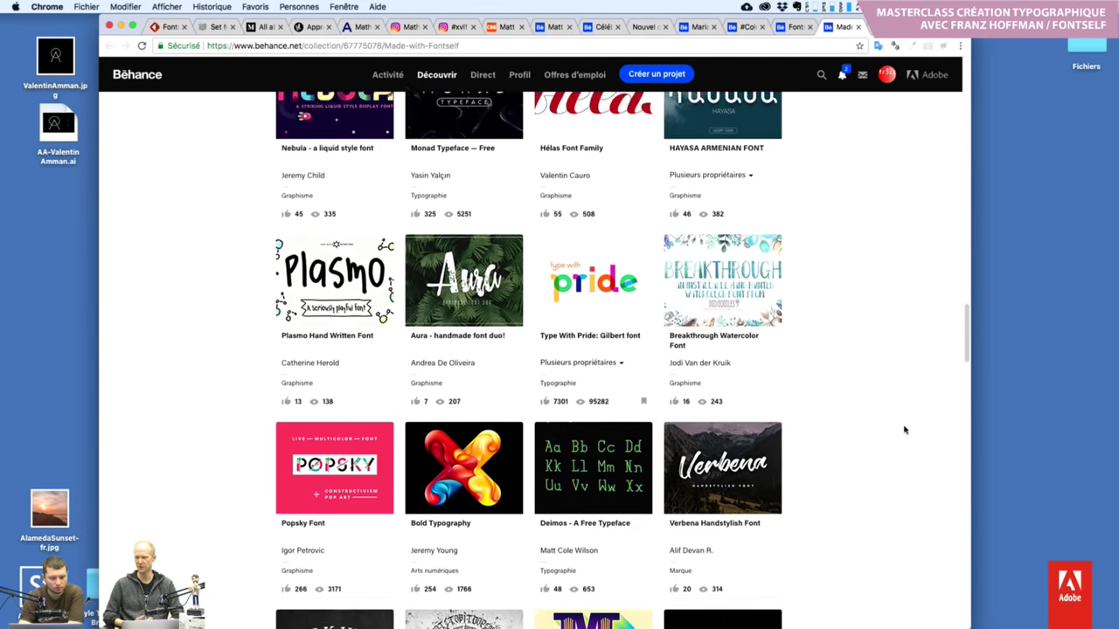
pyautogui.scroll(1, 905, 430)
pyautogui.scroll(2, 904, 429)
pyautogui.scroll(2, 905, 430)
pyautogui.scroll(1, 905, 429)
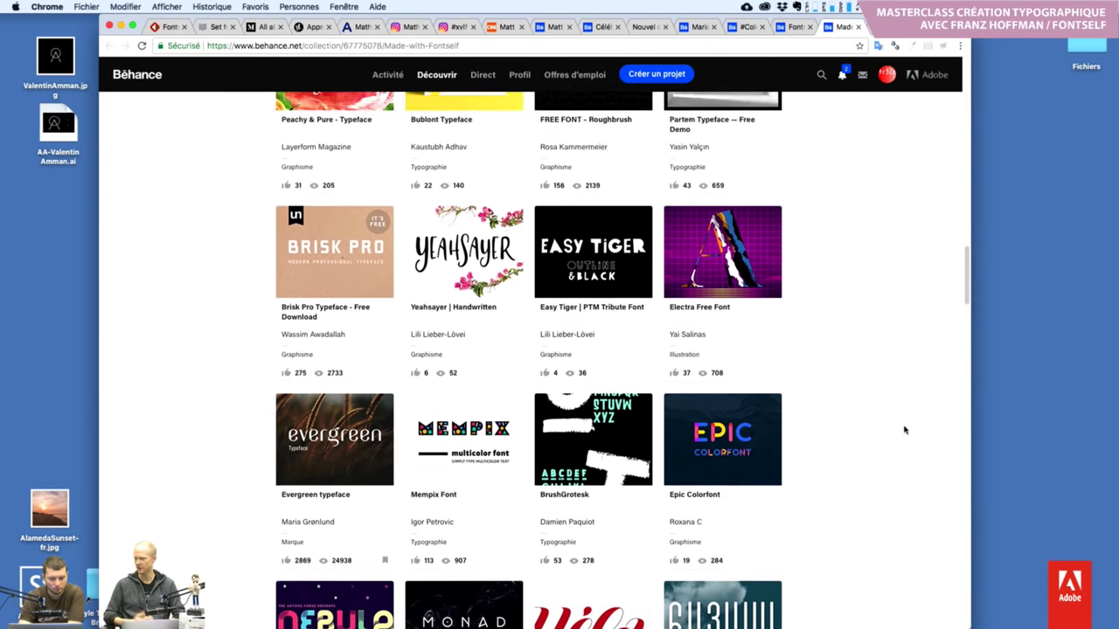
pyautogui.scroll(2, 905, 430)
pyautogui.scroll(1, 905, 429)
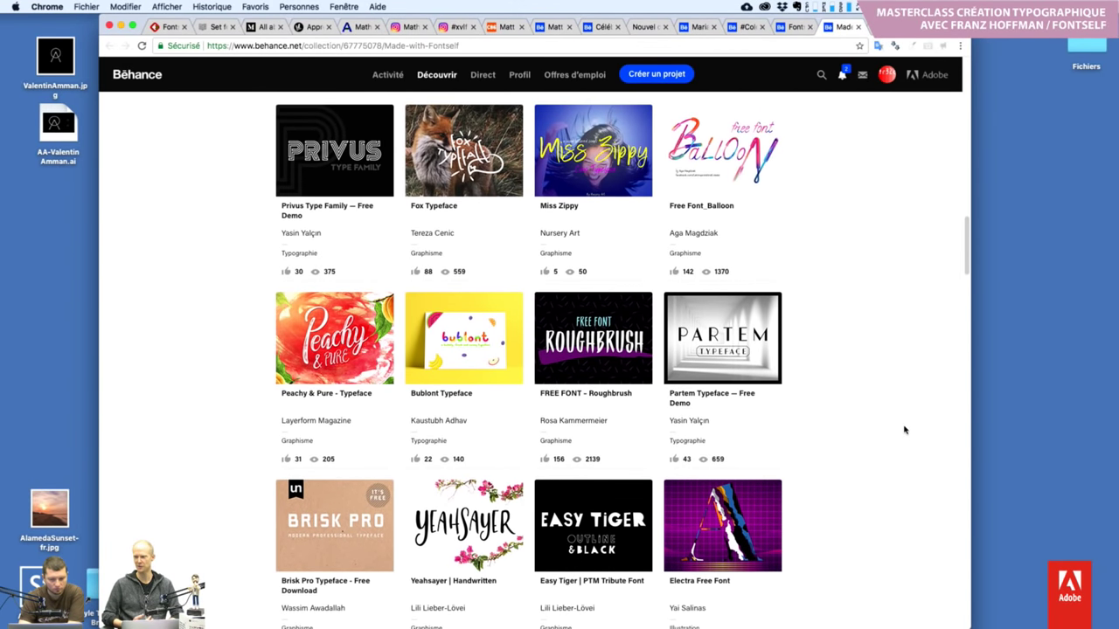
pyautogui.scroll(2, 904, 430)
pyautogui.scroll(2, 904, 429)
pyautogui.scroll(1, 905, 429)
pyautogui.scroll(1, 905, 429)
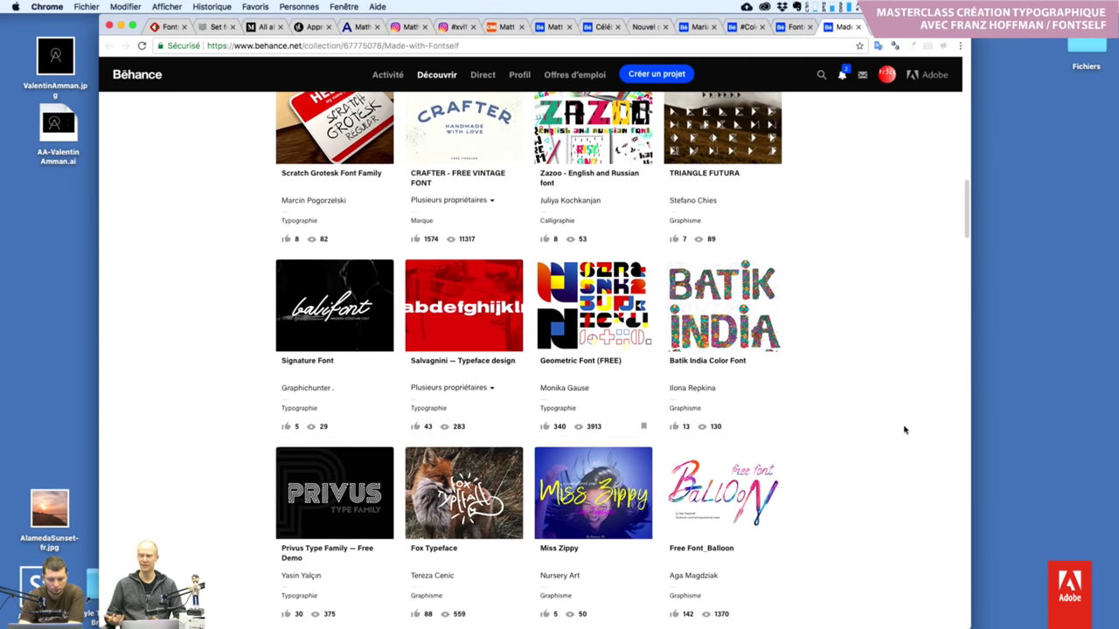
pyautogui.scroll(1, 905, 430)
pyautogui.scroll(2, 905, 429)
pyautogui.scroll(1, 905, 429)
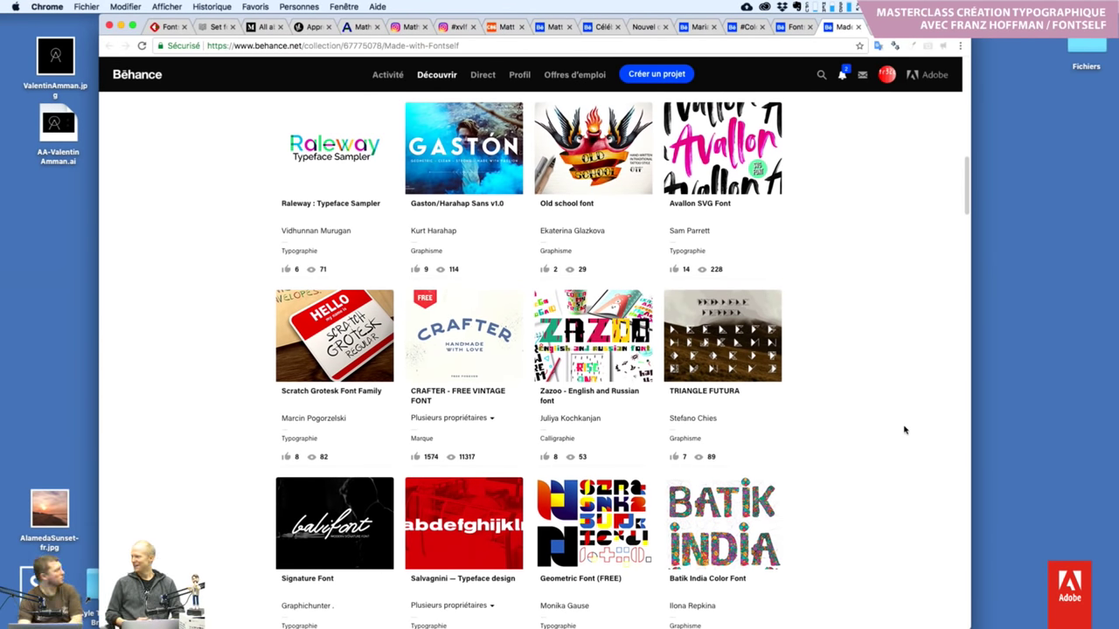
pyautogui.scroll(1, 905, 429)
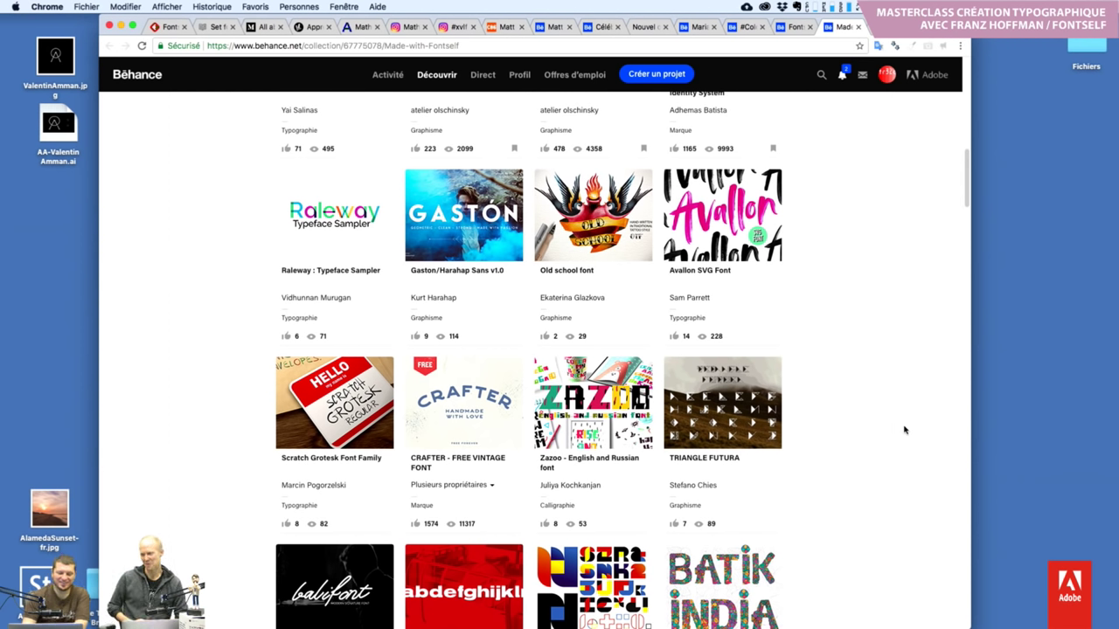
pyautogui.scroll(1, 905, 430)
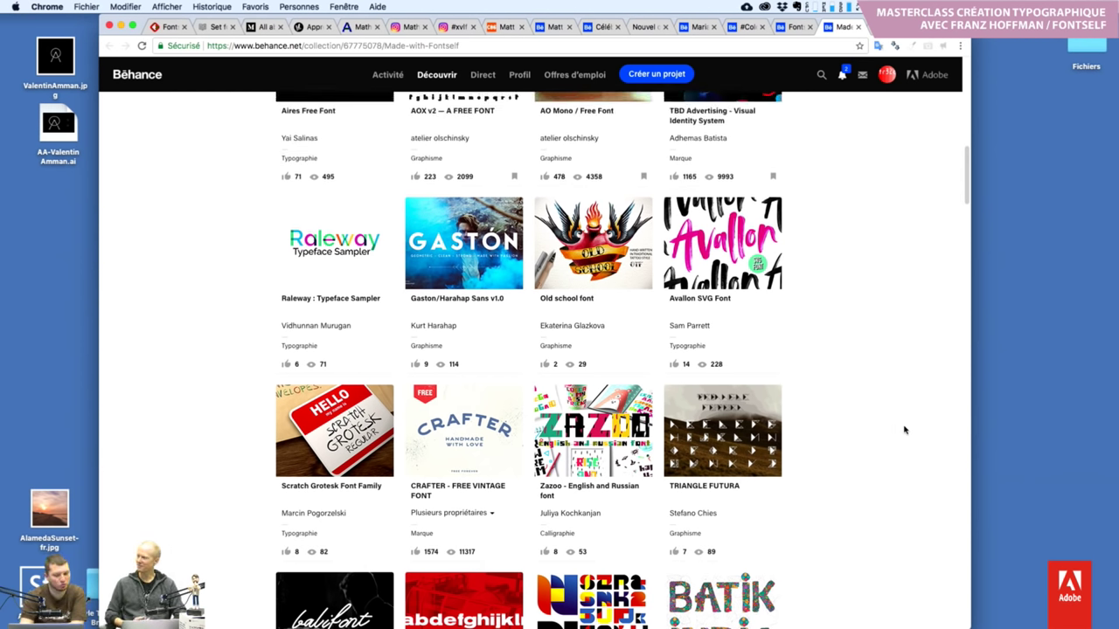
pyautogui.scroll(1, 905, 430)
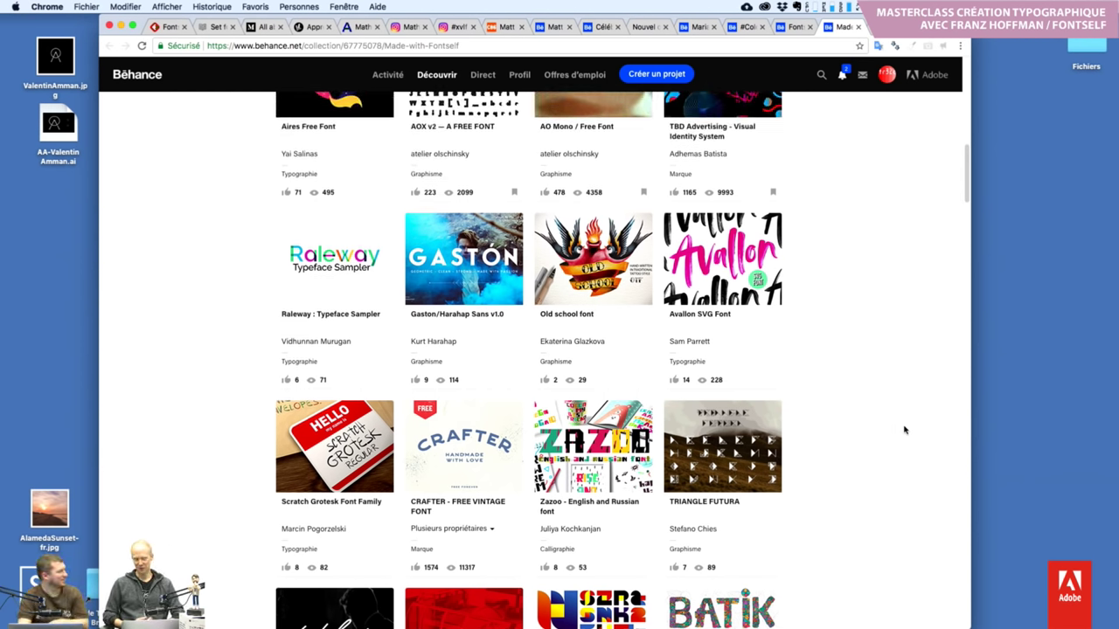
pyautogui.scroll(2, 904, 429)
pyautogui.scroll(2, 904, 430)
pyautogui.scroll(1, 905, 429)
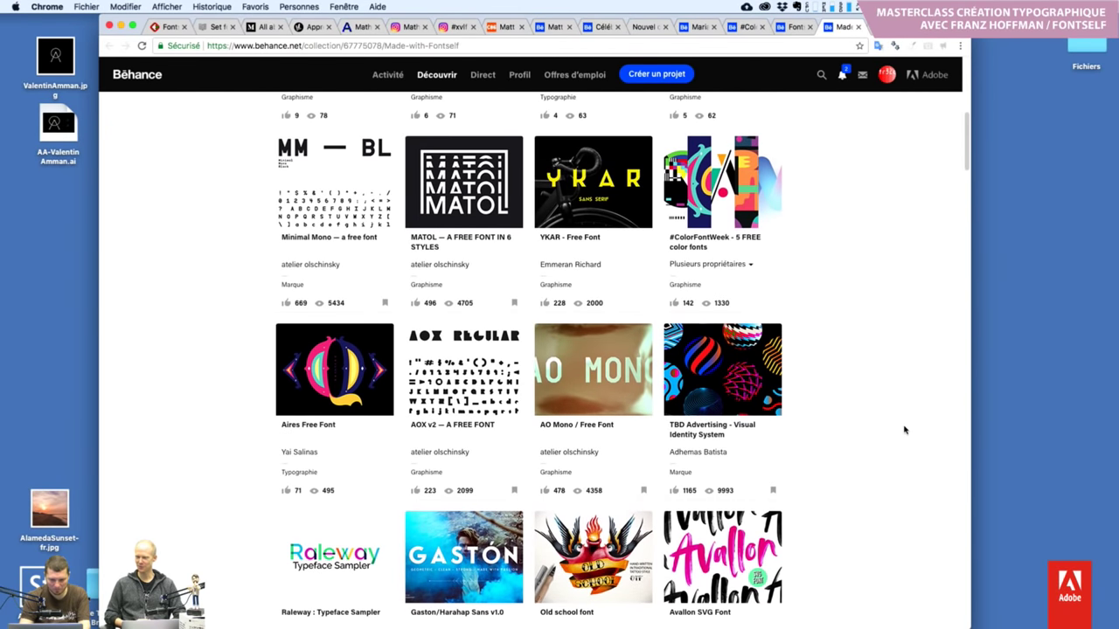
pyautogui.scroll(2, 905, 429)
pyautogui.scroll(1, 905, 429)
pyautogui.scroll(1, 905, 430)
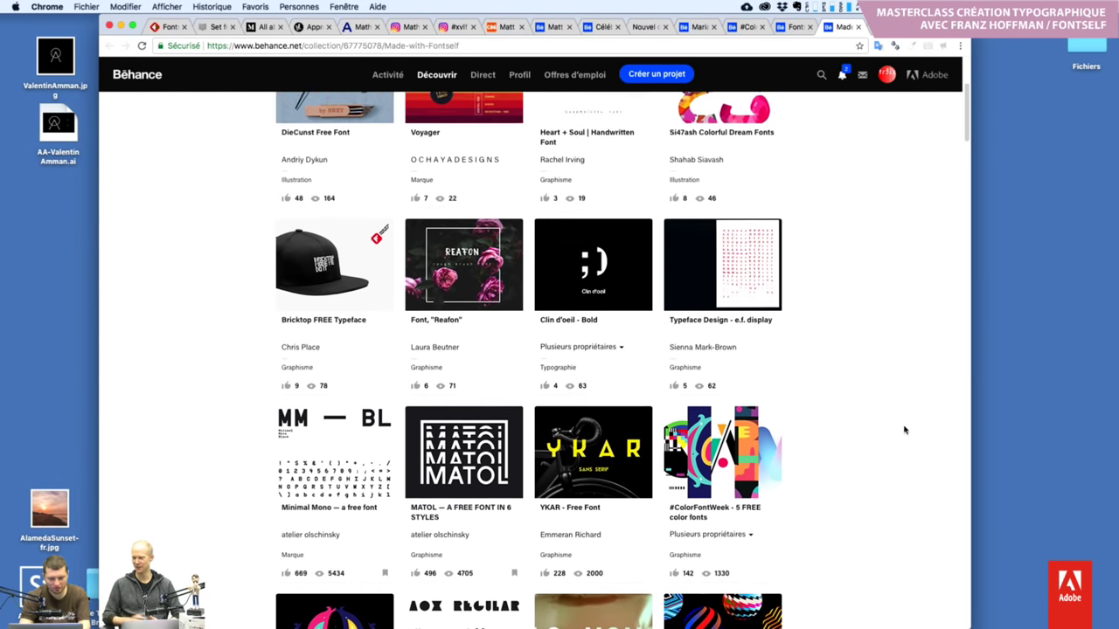
pyautogui.scroll(1, 905, 429)
pyautogui.scroll(2, 905, 430)
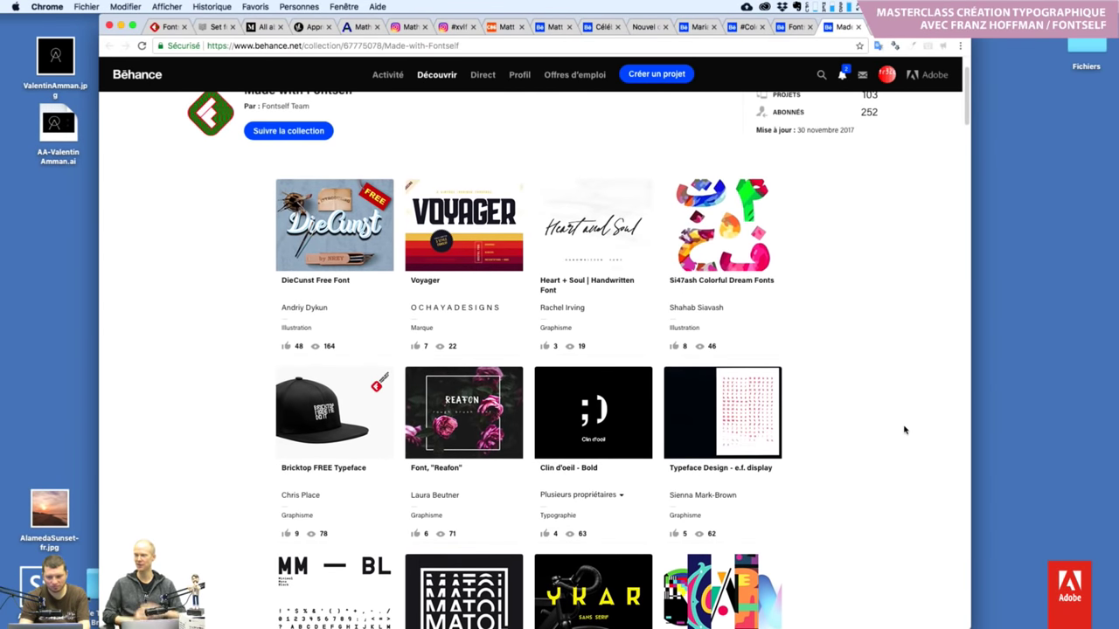
pyautogui.press('super+bracketleft')
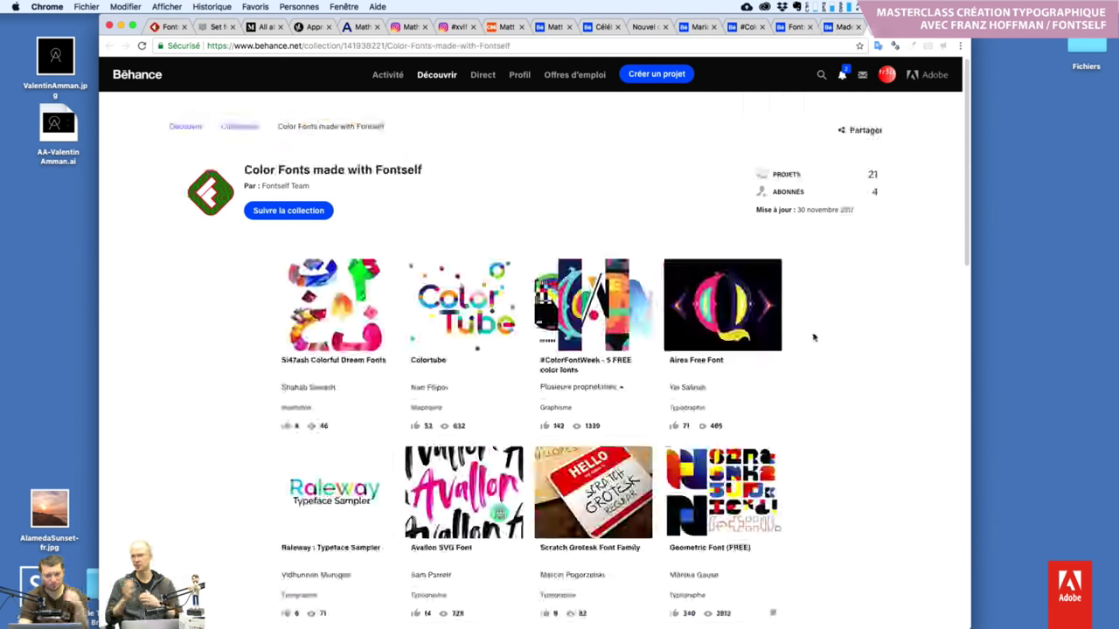
# Scroll through the Color Fonts made with Fontself project grid and back up
pyautogui.scroll(-3, 813, 338)
pyautogui.scroll(-3, 813, 337)
pyautogui.scroll(-1, 813, 337)
pyautogui.scroll(-2, 813, 337)
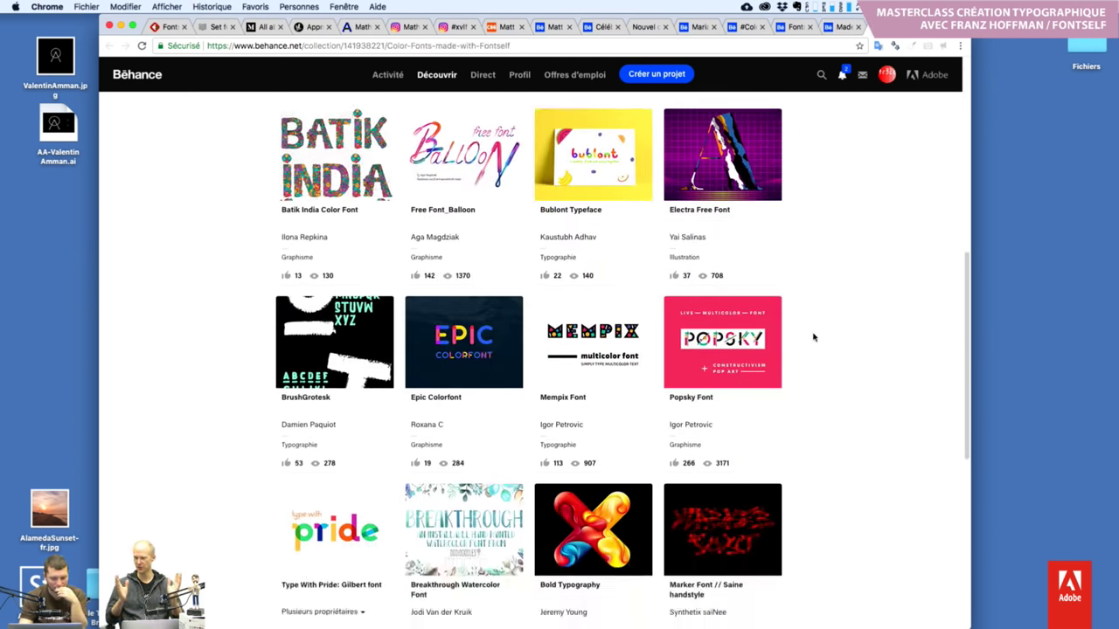
pyautogui.scroll(-1, 813, 338)
pyautogui.scroll(-2, 813, 338)
pyautogui.scroll(-2, 813, 337)
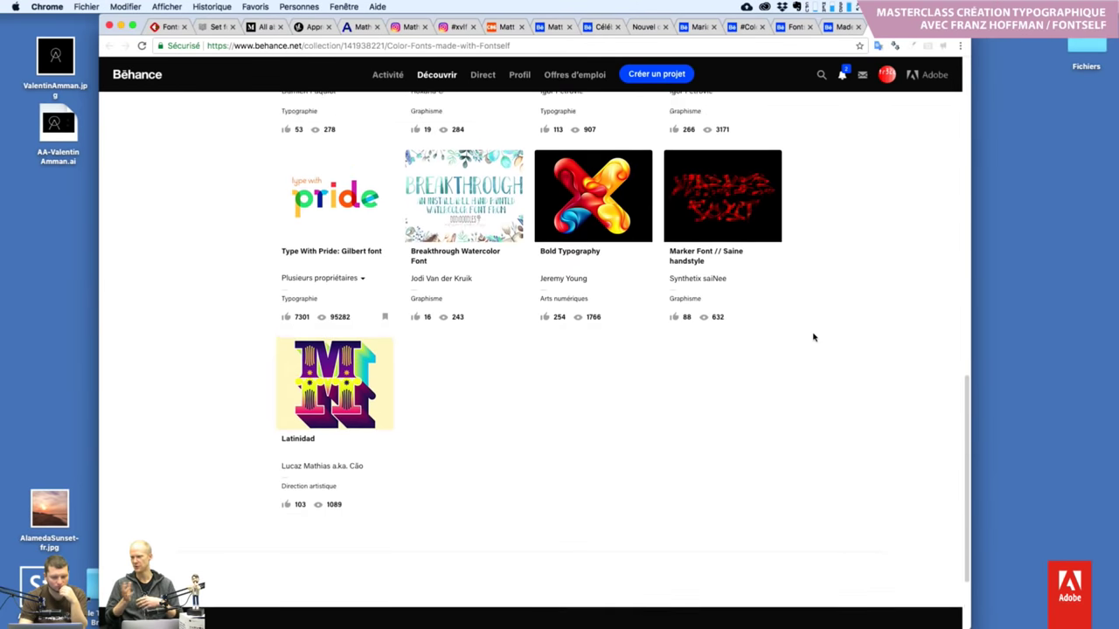
pyautogui.scroll(2, 813, 337)
pyautogui.scroll(1, 813, 338)
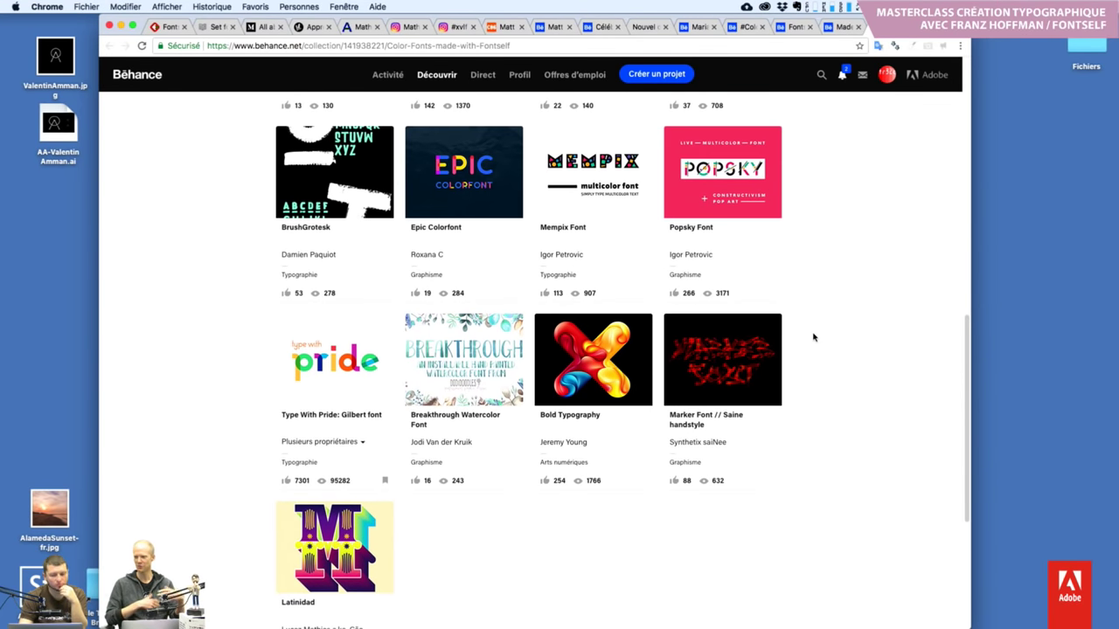
pyautogui.scroll(1, 813, 337)
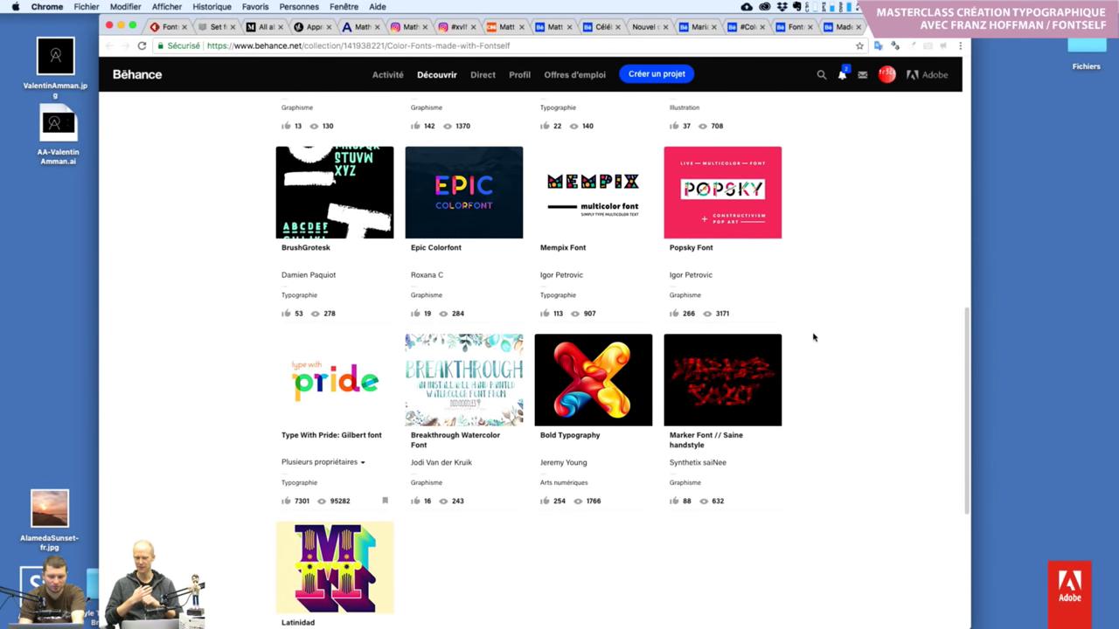
pyautogui.scroll(1, 813, 337)
pyautogui.scroll(2, 813, 337)
pyautogui.scroll(2, 813, 337)
pyautogui.scroll(1, 813, 337)
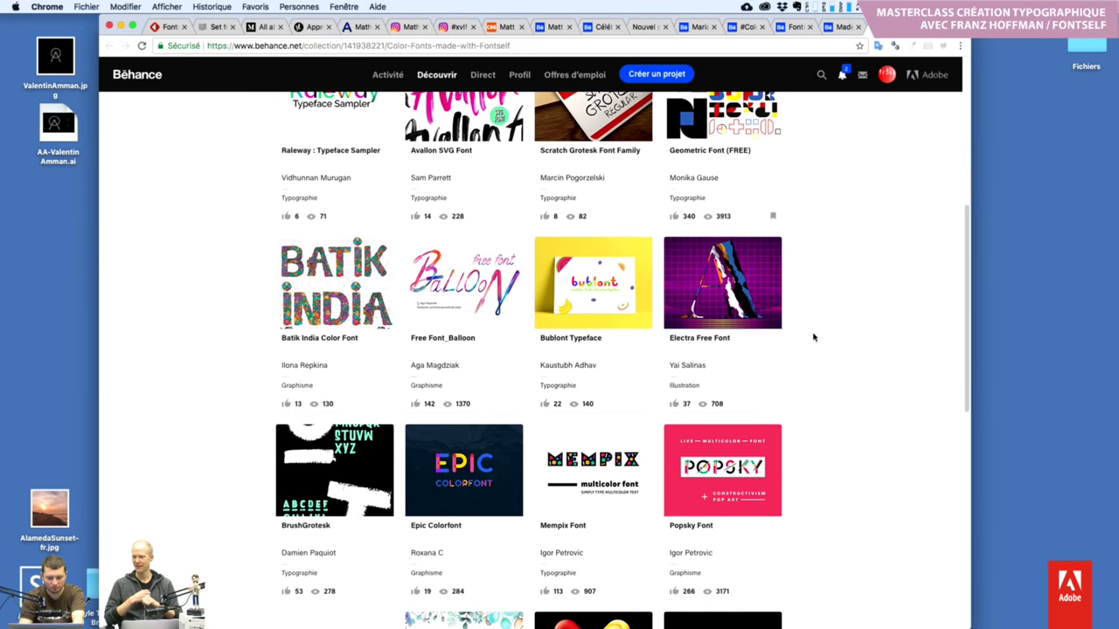
pyautogui.scroll(2, 813, 338)
pyautogui.scroll(2, 813, 338)
pyautogui.scroll(1, 813, 337)
pyautogui.scroll(2, 813, 338)
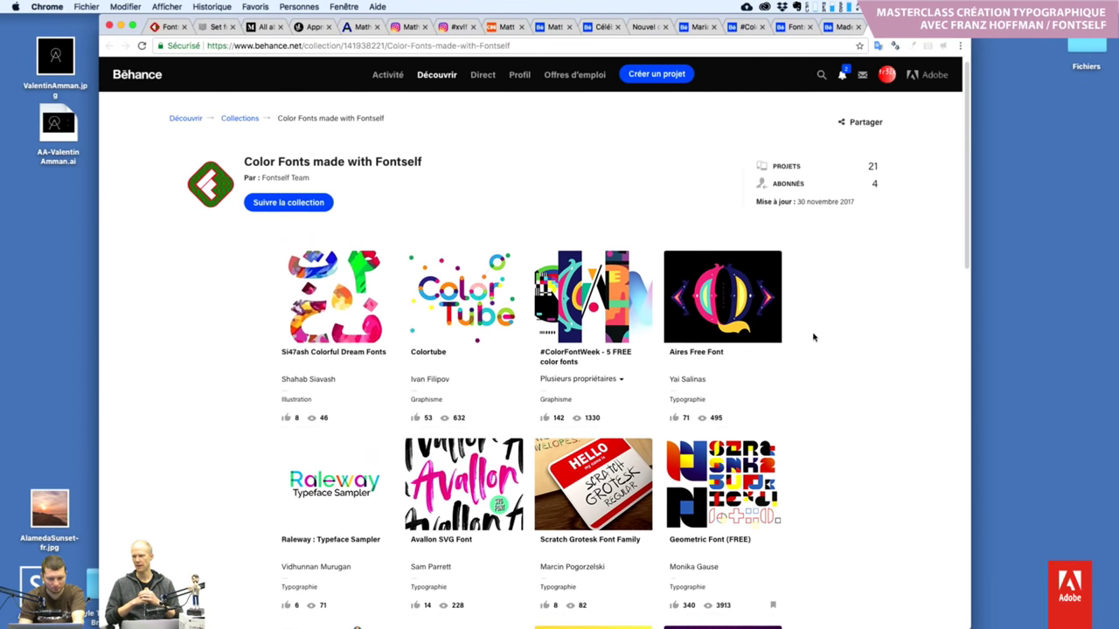
pyautogui.scroll(1, 813, 337)
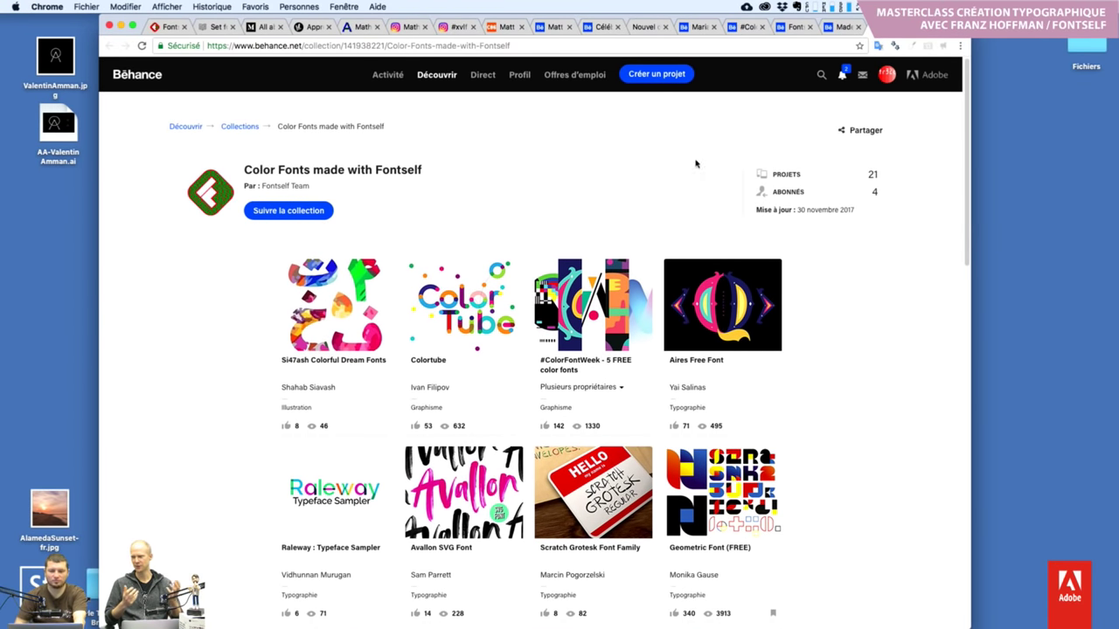
# Select and deselect the project grid, then open a new blank browser tab
pyautogui.moveTo(913, 215); pyautogui.dragTo(843, 235)
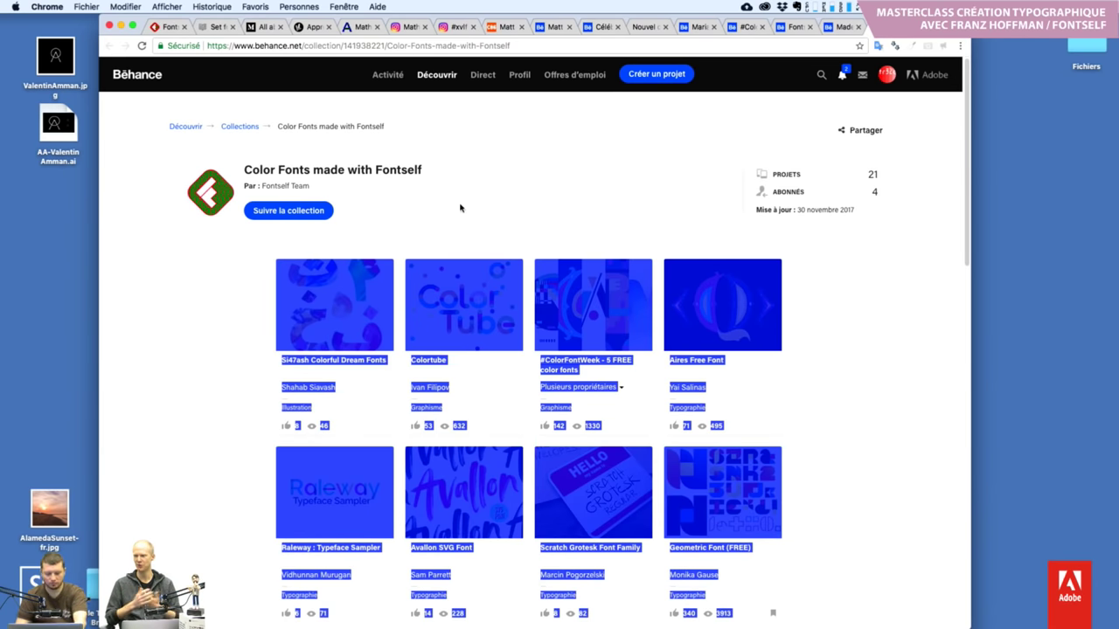
pyautogui.click(811, 343)
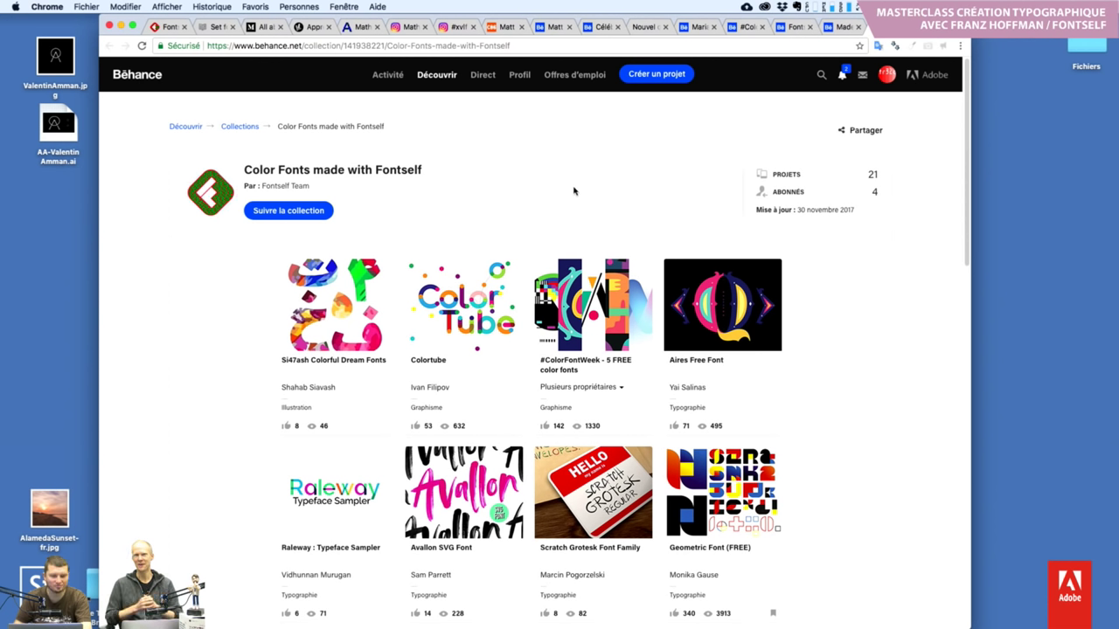
pyautogui.press('super+t')
# Load the Adobe masterclass participation page via 'adobefo' and select its web address
pyautogui.write('a')
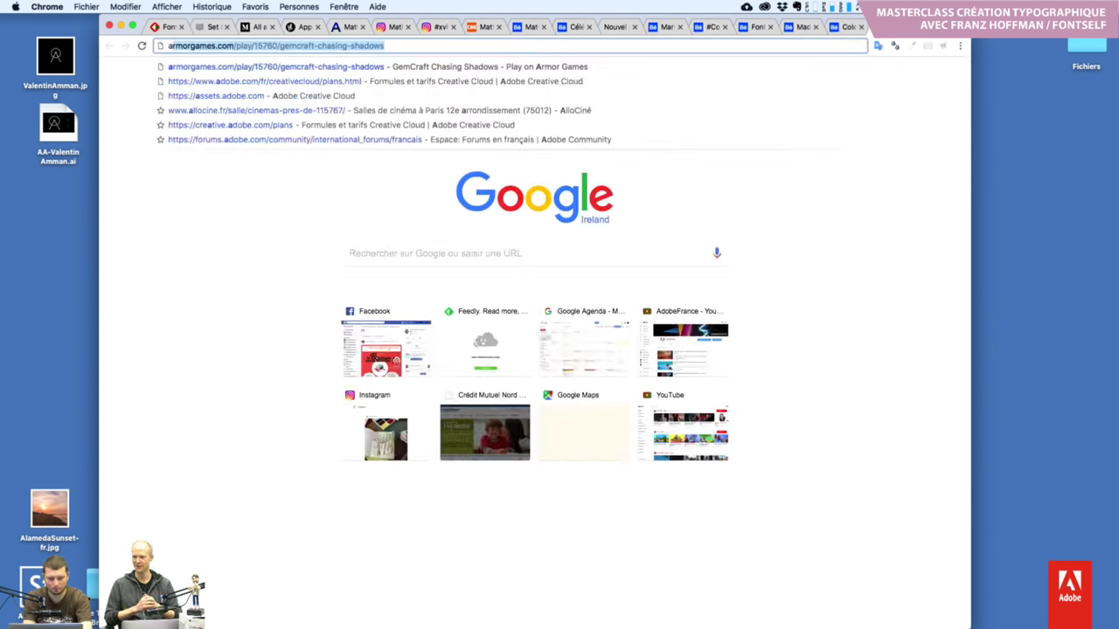
pyautogui.write('dobefo')
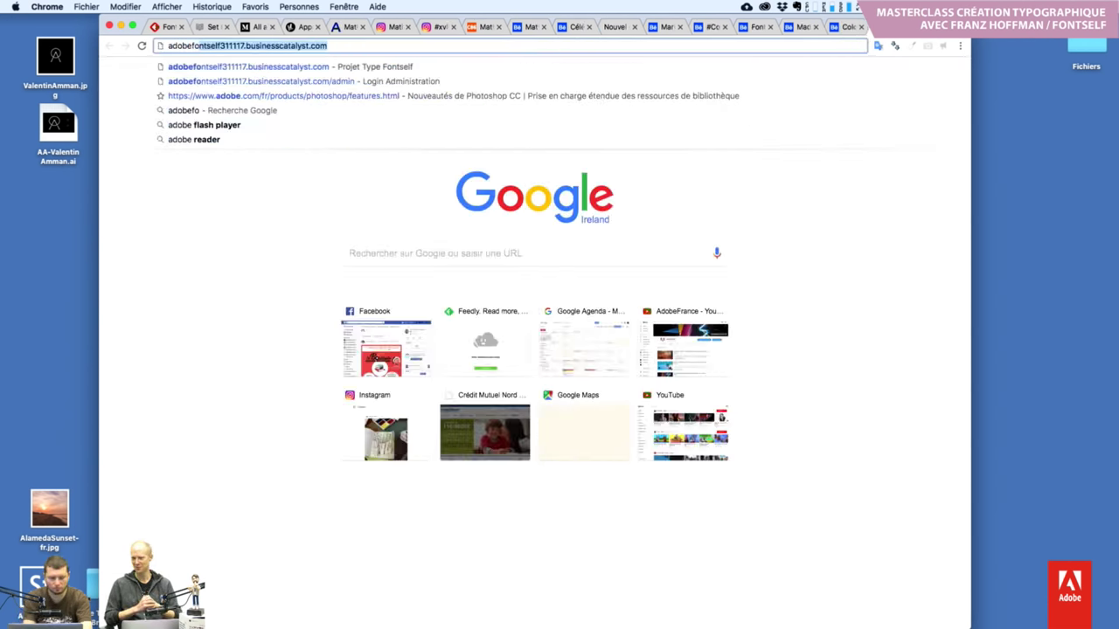
pyautogui.press('Return')
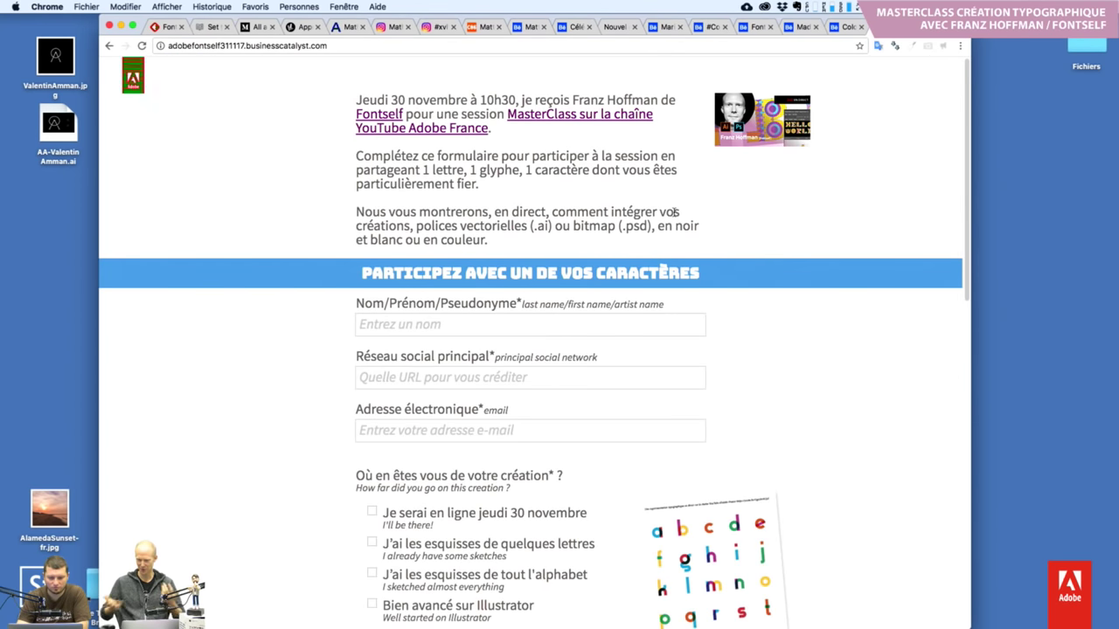
pyautogui.click(377, 46)
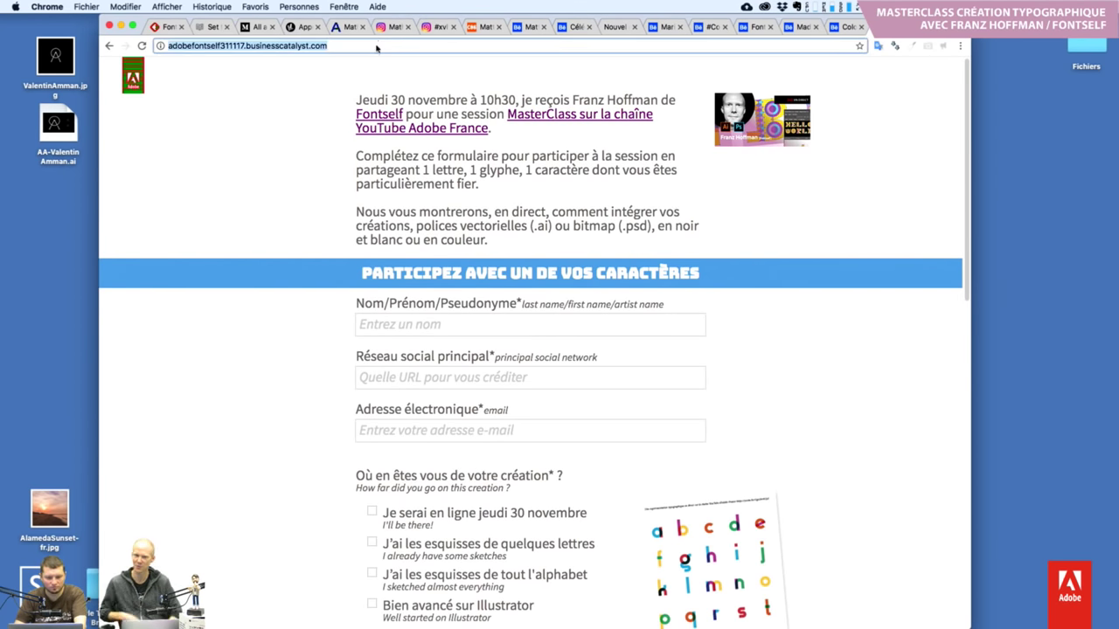
pyautogui.scroll(-5, 426, 185)
pyautogui.scroll(-3, 427, 184)
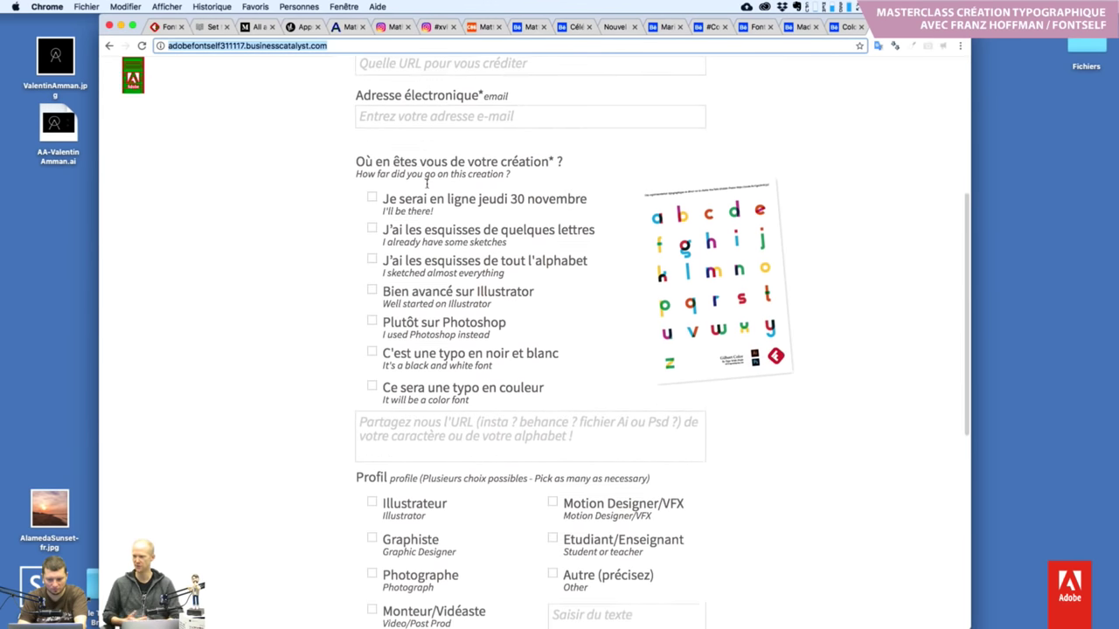
pyautogui.scroll(-3, 427, 186)
pyautogui.scroll(-1, 428, 188)
pyautogui.scroll(-4, 426, 186)
pyautogui.scroll(-3, 427, 186)
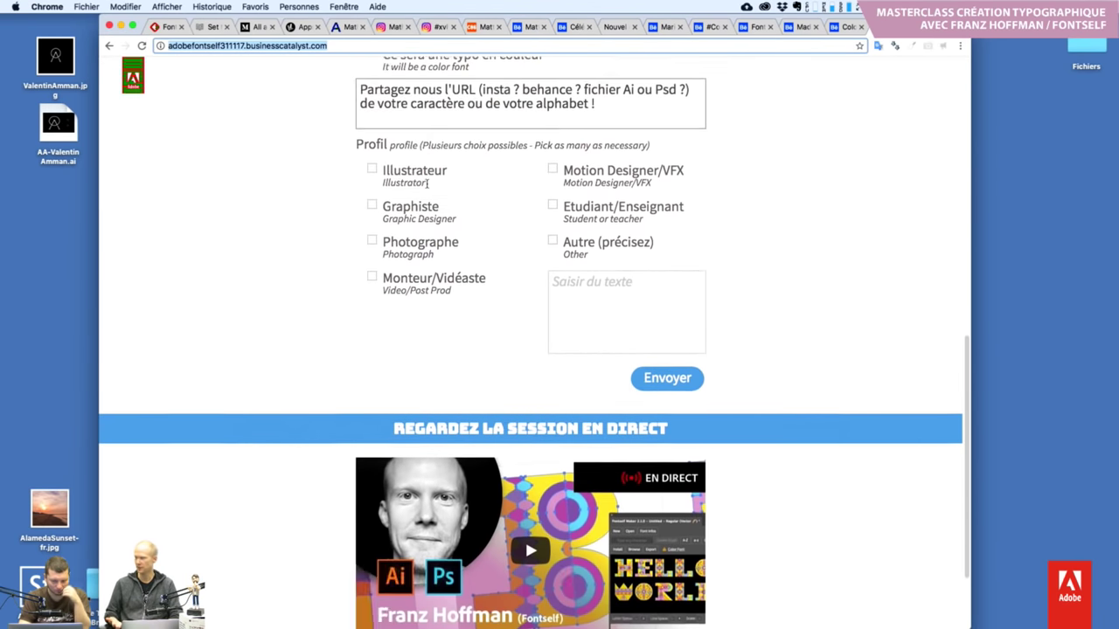
pyautogui.scroll(-3, 427, 187)
pyautogui.scroll(5, 426, 187)
pyautogui.scroll(15, 427, 186)
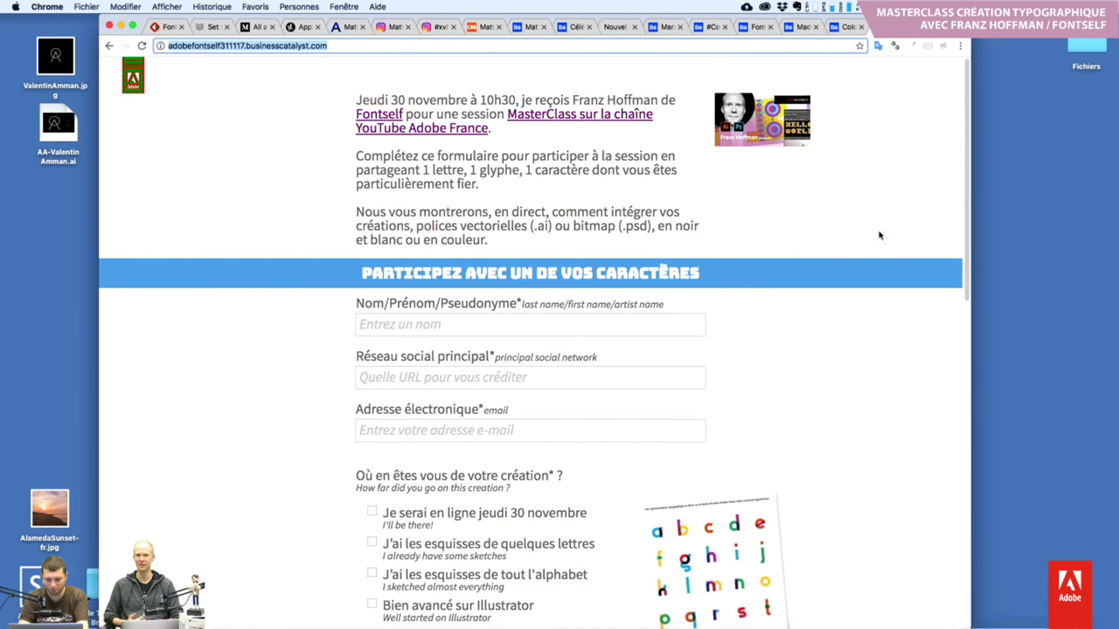
# Paste the page address into the YouTube live chat, send it, and return to the form
pyautogui.click(346, 6)
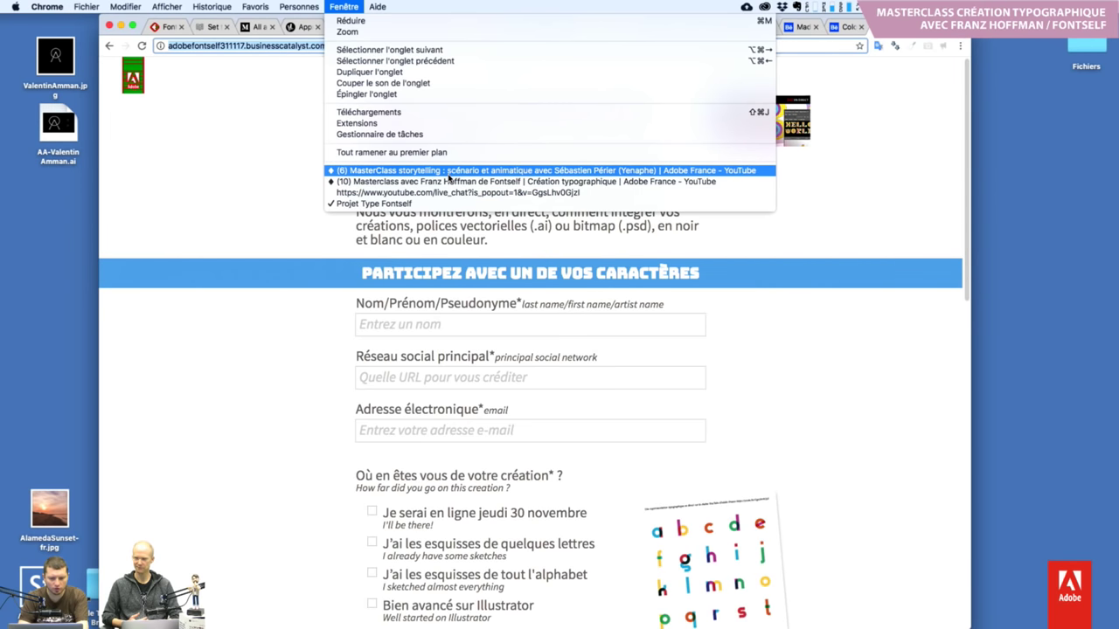
pyautogui.click(446, 193)
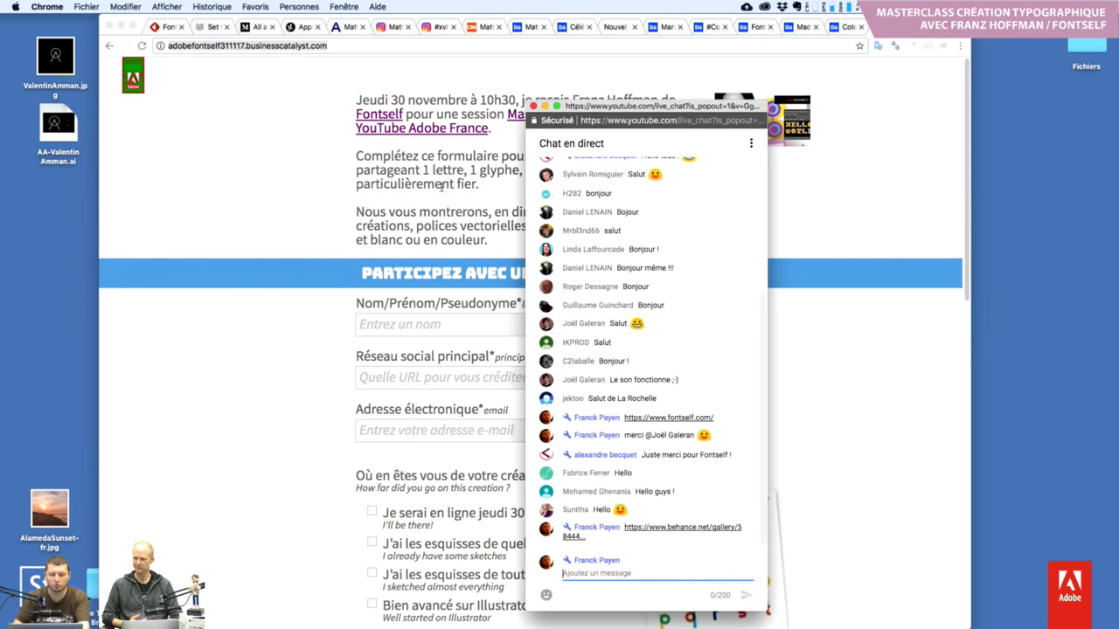
pyautogui.write('http://adobefontself311117.businesscatalyst.com/')
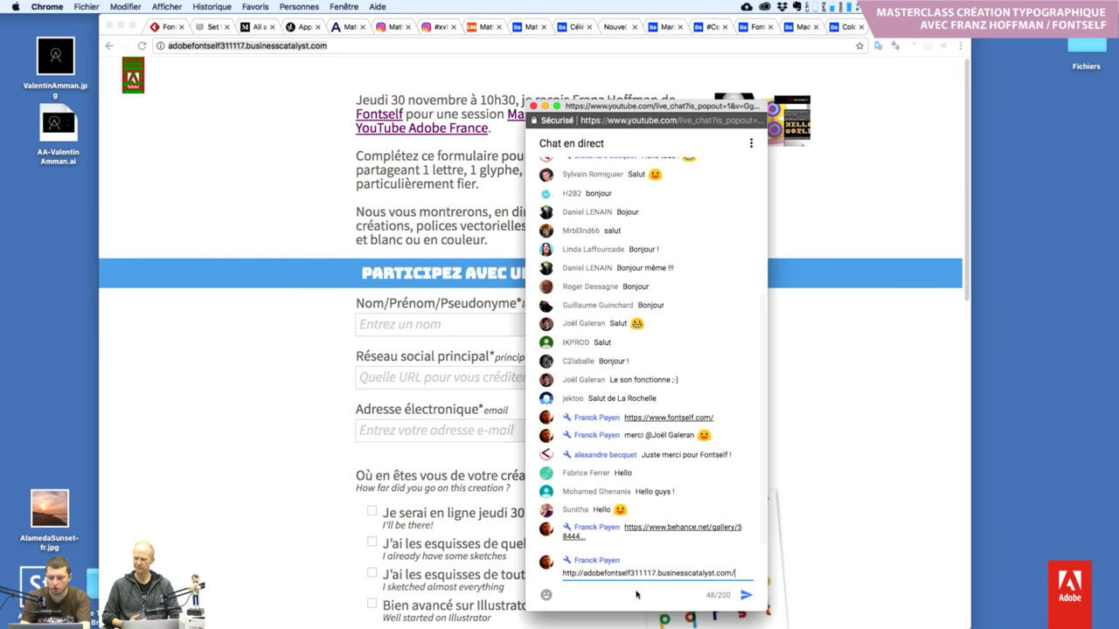
pyautogui.press('Return')
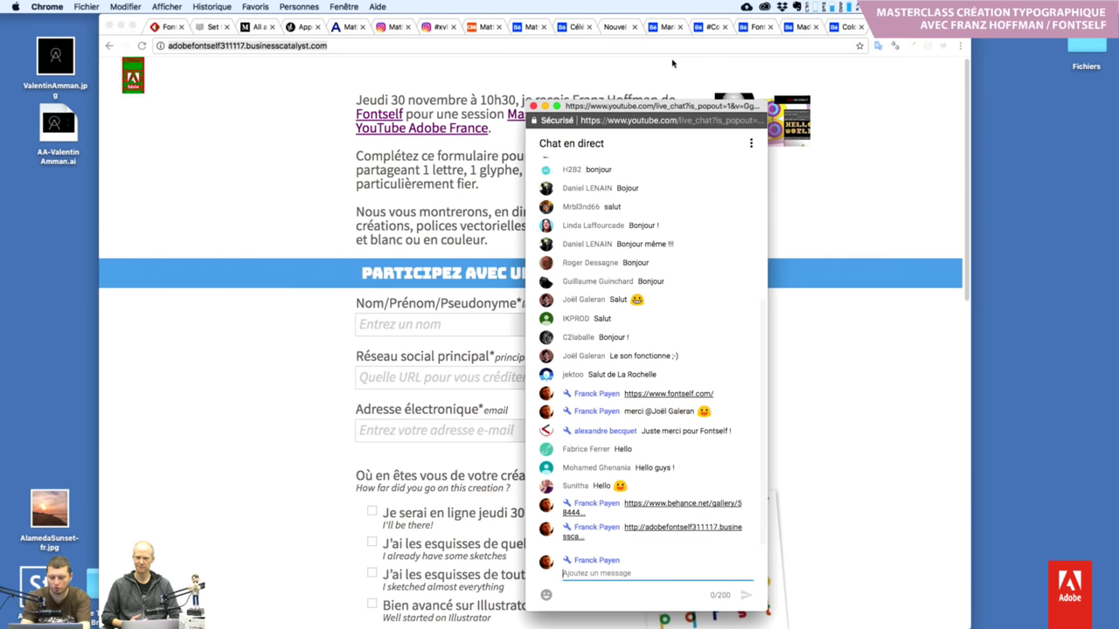
pyautogui.click(944, 229)
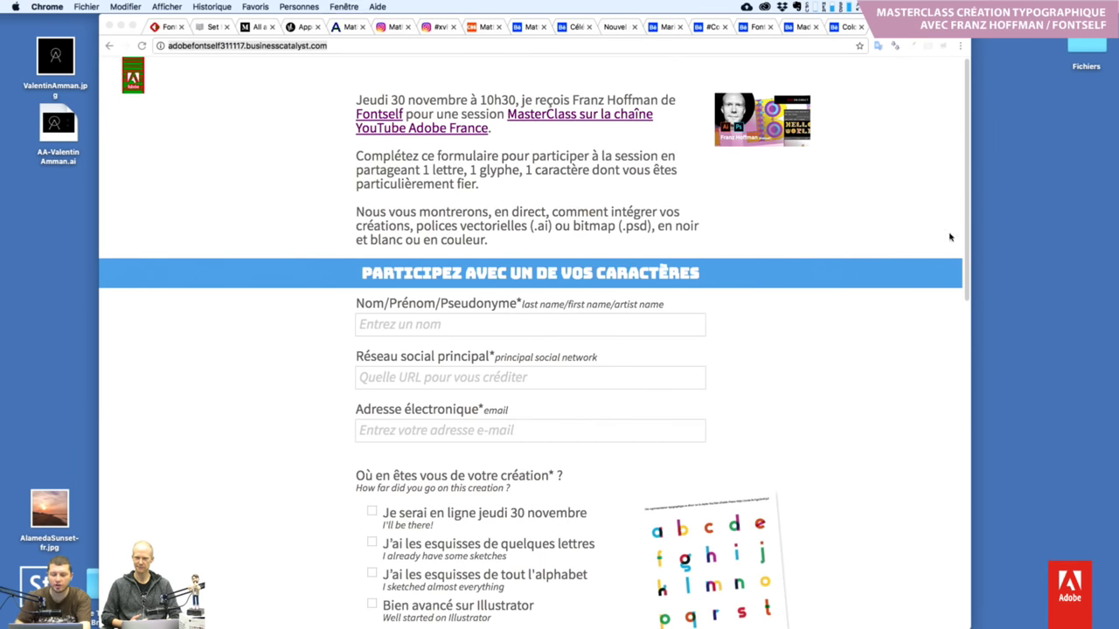
# Open the colourful alphabet poster (posters.html) in a new background tab from the form page
pyautogui.click(969, 181)
pyautogui.scroll(2, 842, 233)
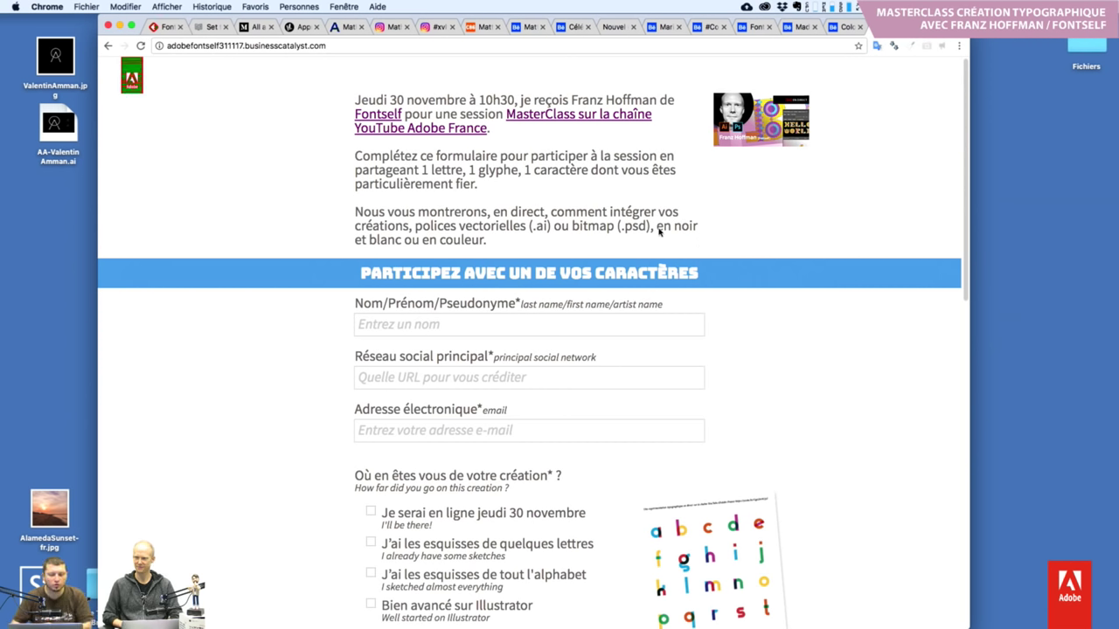
pyautogui.click(536, 321)
pyautogui.scroll(-5, 716, 364)
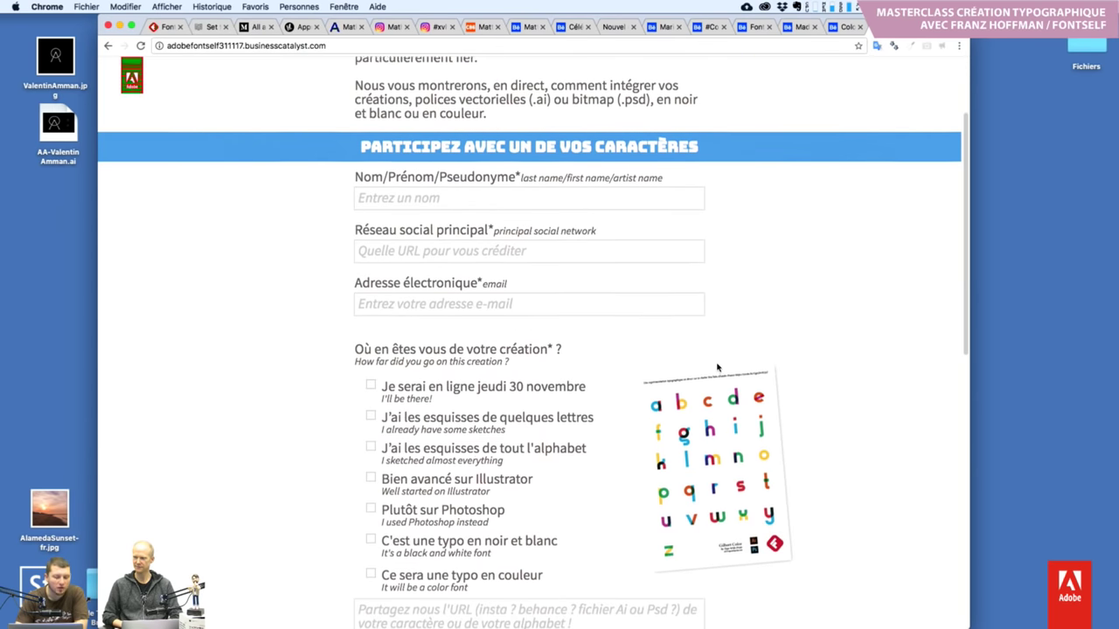
pyautogui.scroll(1, 717, 368)
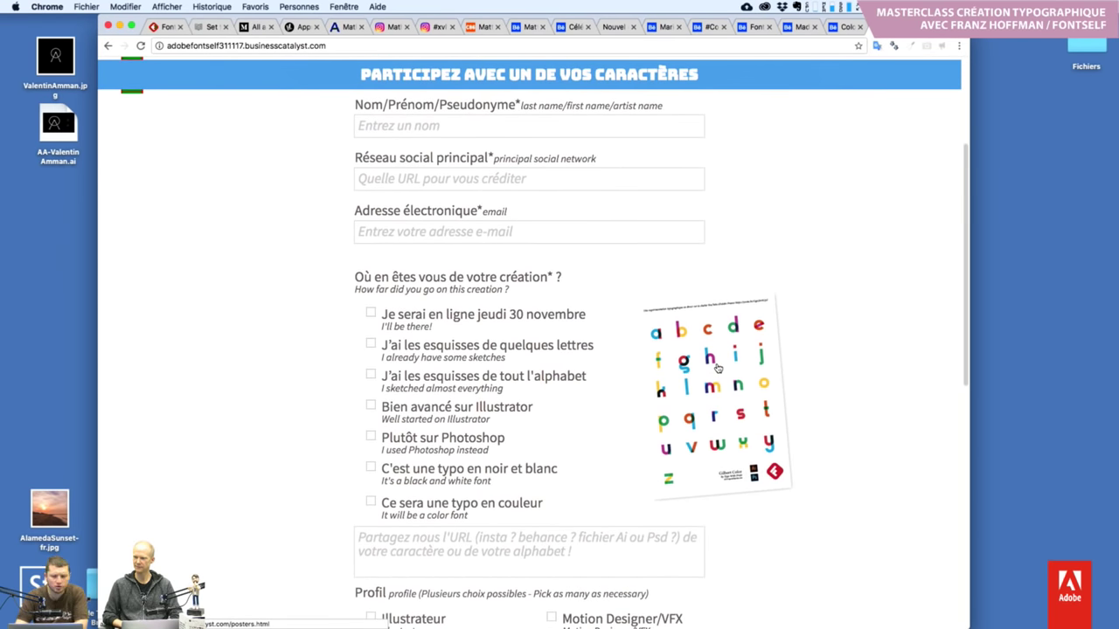
pyautogui.scroll(-1, 717, 369)
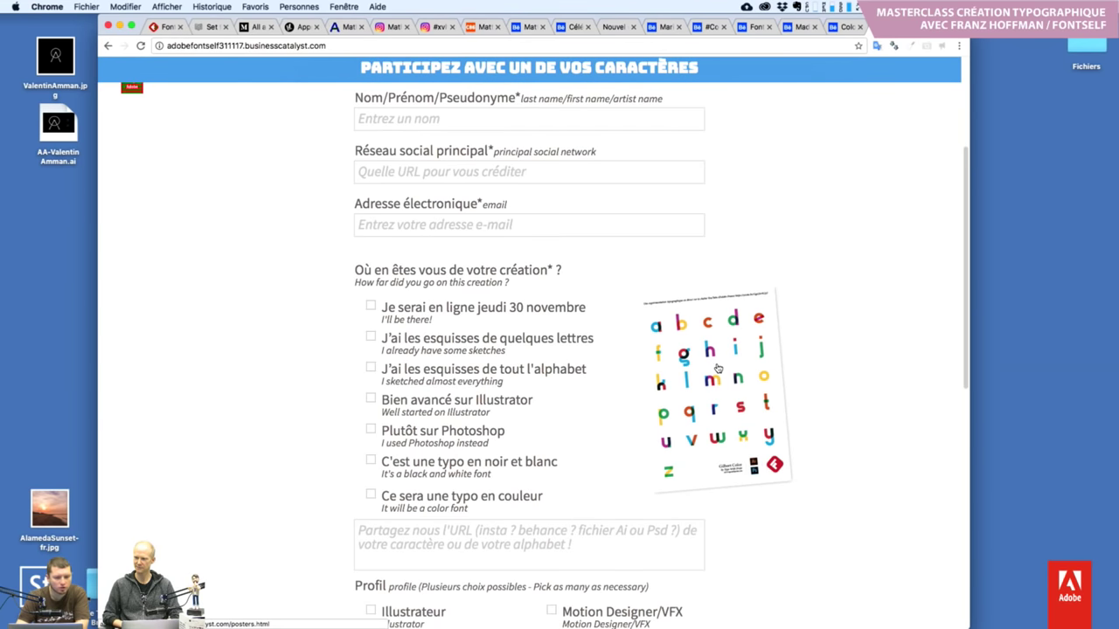
pyautogui.scroll(1, 717, 369)
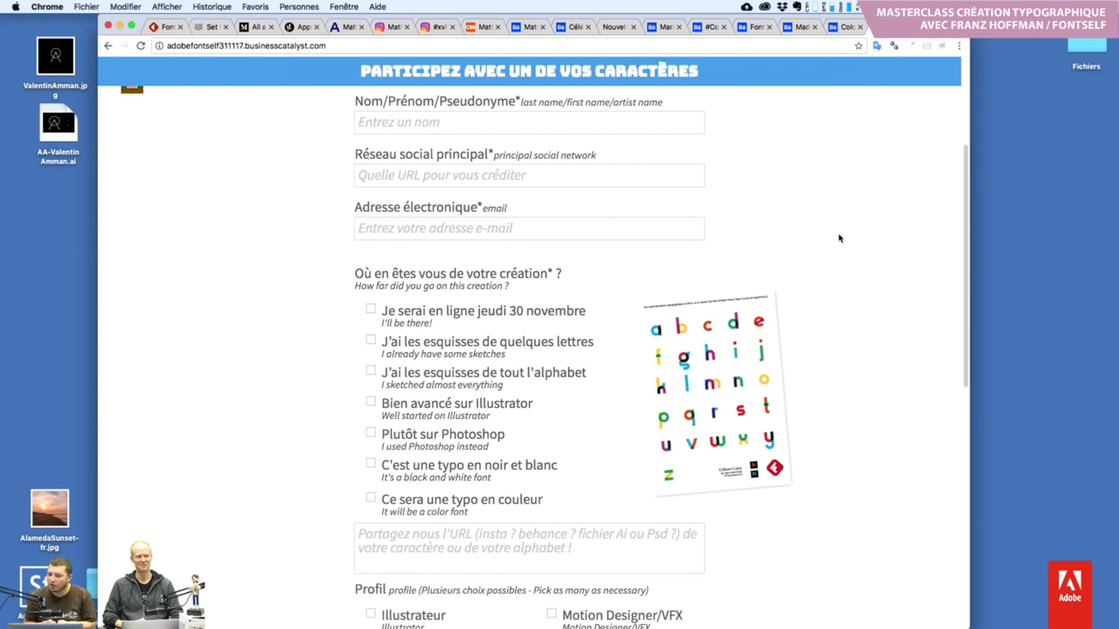
pyautogui.keyDown('super'); pyautogui.click(718, 357); pyautogui.keyUp('super')
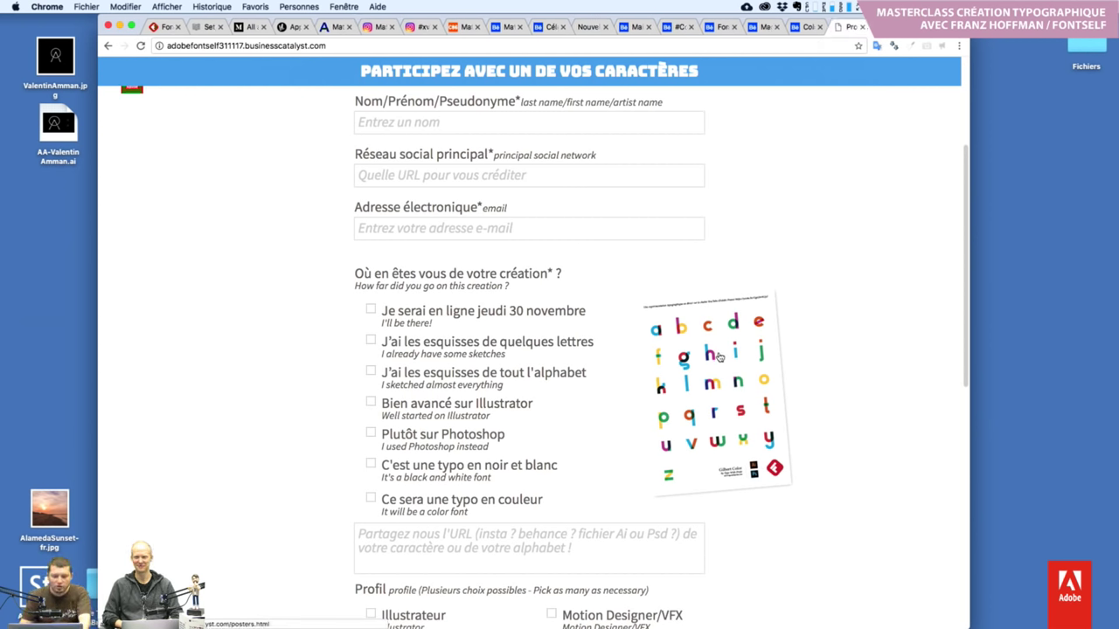
pyautogui.click(848, 27)
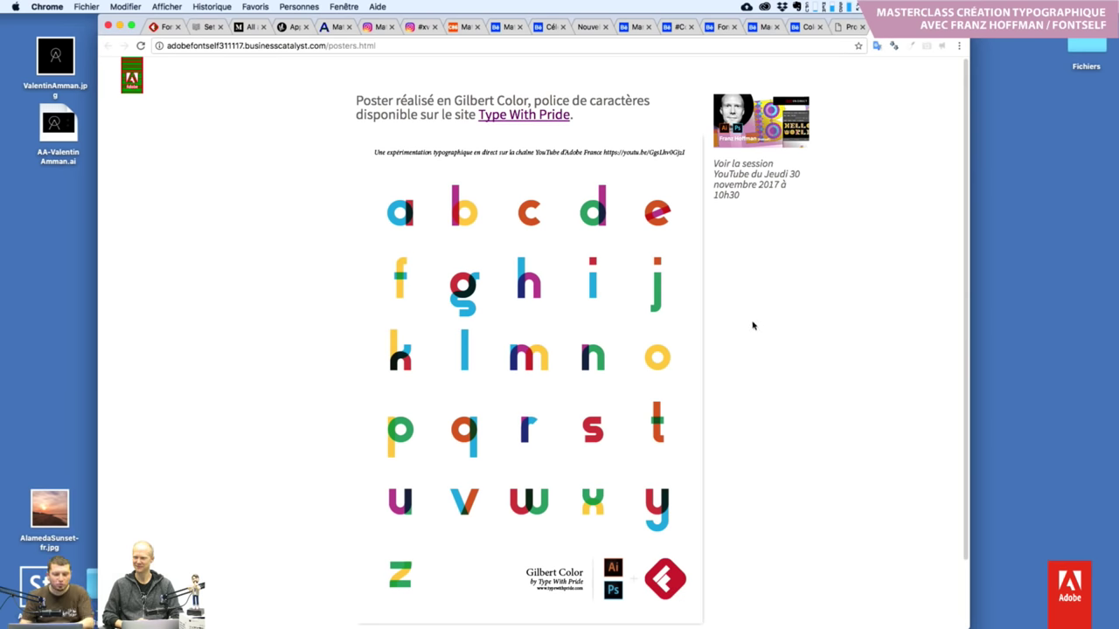
pyautogui.scroll(-1, 749, 328)
pyautogui.scroll(-2, 749, 328)
pyautogui.scroll(2, 664, 288)
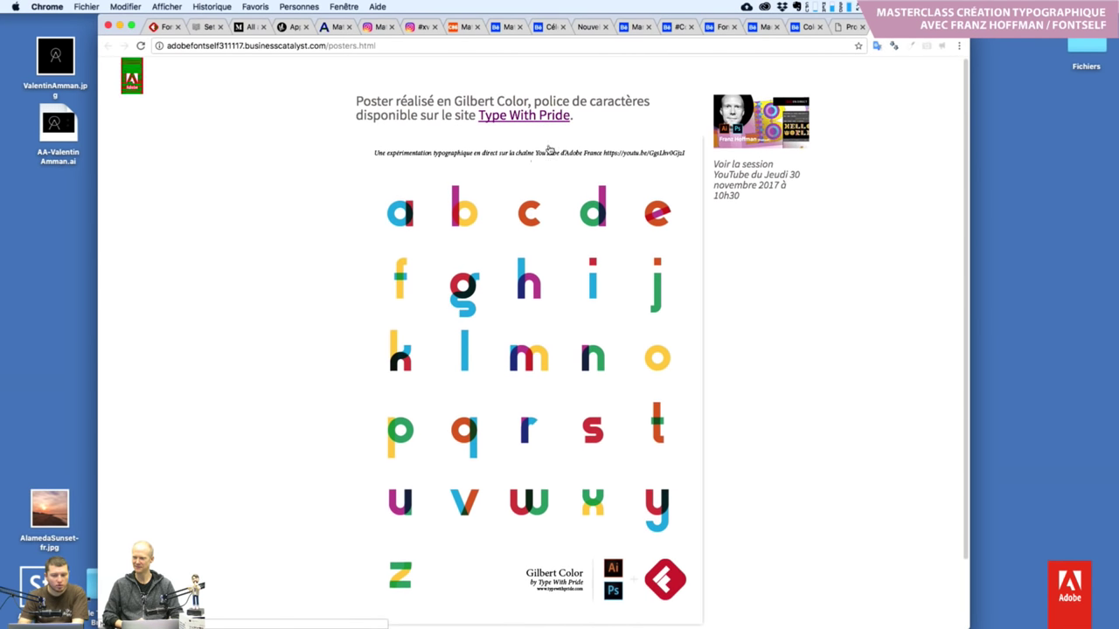
pyautogui.scroll(-3, 595, 198)
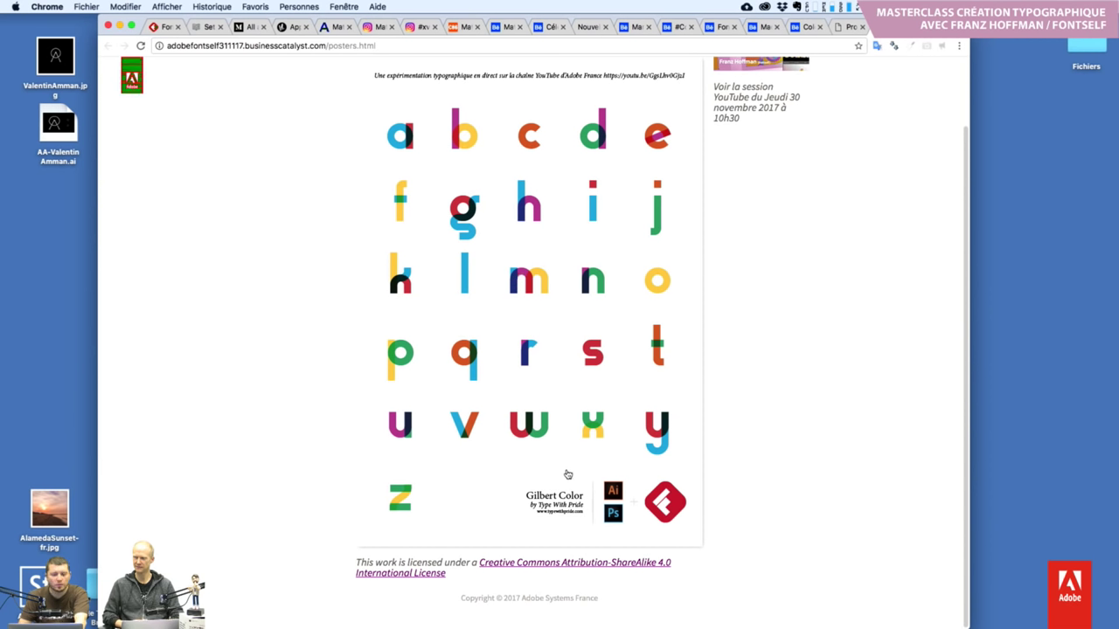
# Switch to the InDesign Fontself poster, page to the Abelone alphabet page, then return to page 1
pyautogui.press('super+Tab')
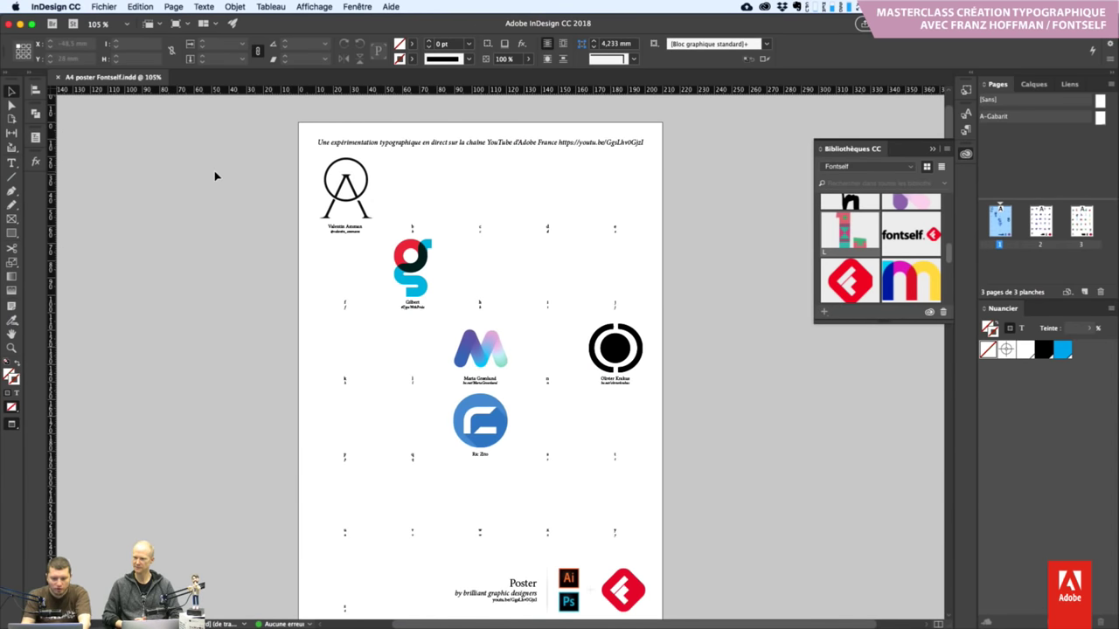
pyautogui.hotkey('shift', 'pagedown')
pyautogui.hotkey('shift', 'pagedown')
pyautogui.hotkey('shift', 'pageup')
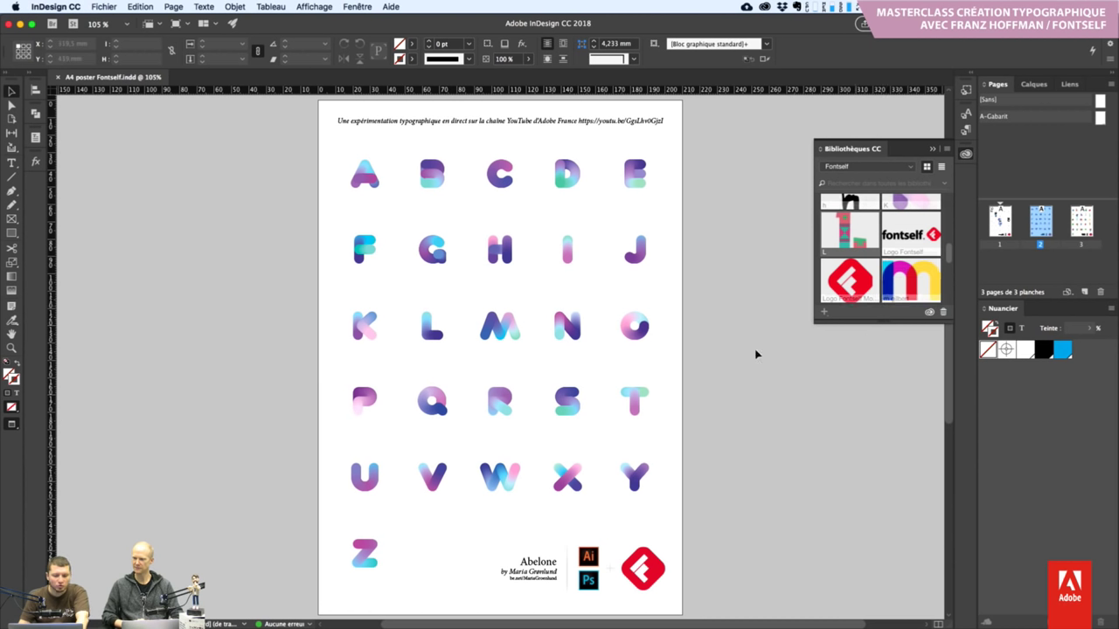
pyautogui.hotkey('shift', 'pageup')
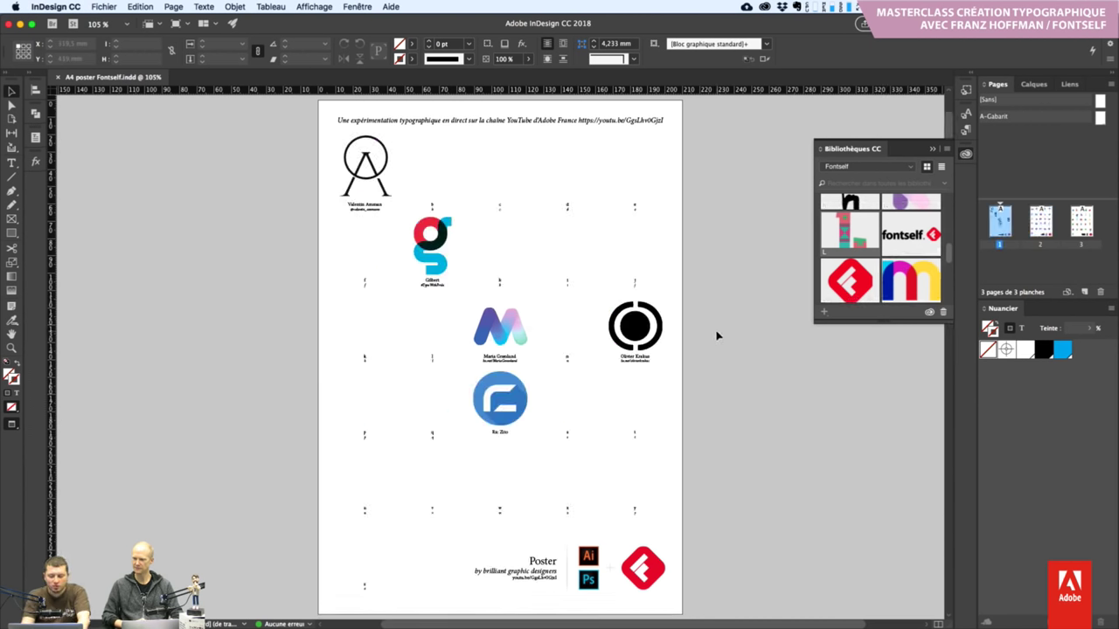
# Zoom page 1 to 300% to inspect the contributed letter logos, then back to 150%
pyautogui.press('super+equal')
pyautogui.scroll(5, 542, 307)
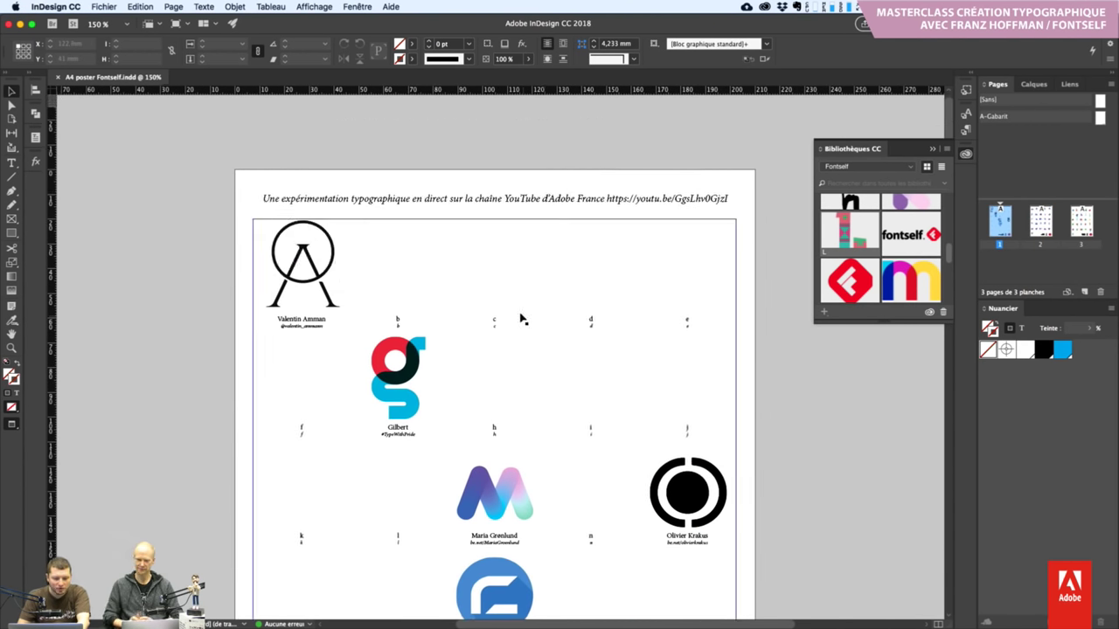
pyautogui.press('super+equal')
pyautogui.press('super+equal')
pyautogui.hscroll(-3, 513, 337)
pyautogui.scroll(1, 512, 338)
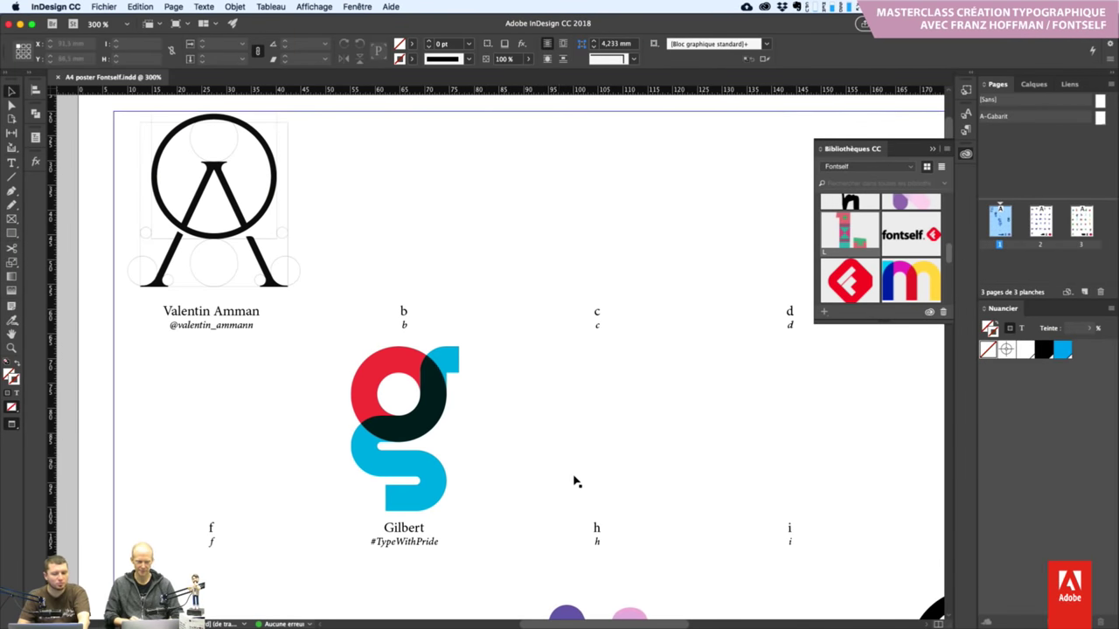
pyautogui.scroll(-1, 644, 487)
pyautogui.scroll(-4, 612, 437)
pyautogui.hscroll(3, 612, 437)
pyautogui.scroll(2, 550, 367)
pyautogui.hscroll(-2, 550, 367)
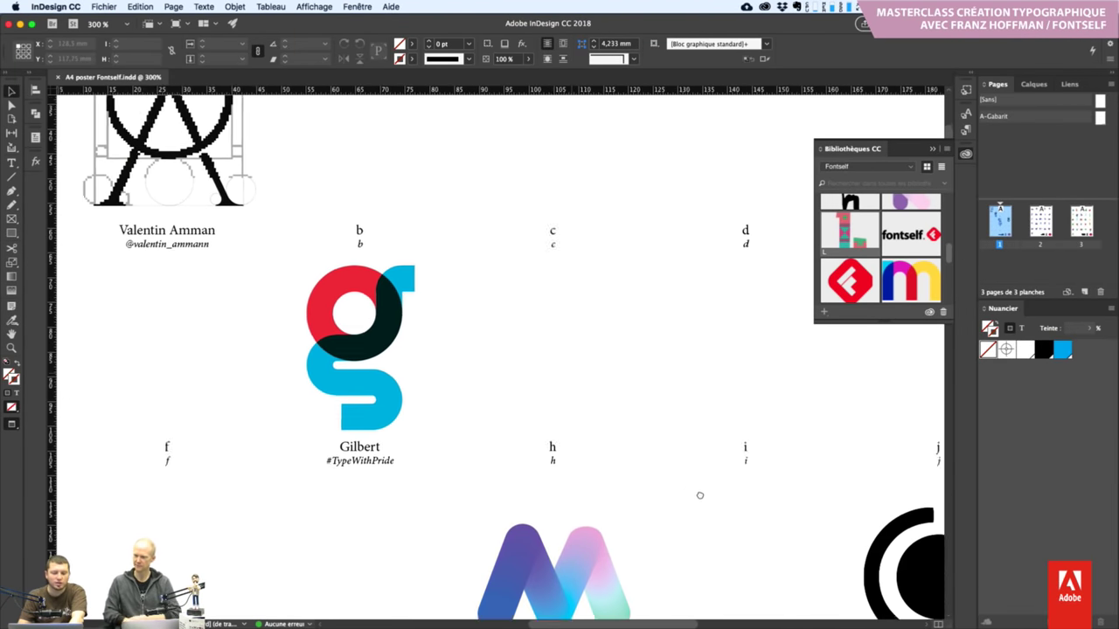
pyautogui.scroll(1, 595, 476)
pyautogui.hscroll(-2, 595, 476)
pyautogui.scroll(-4, 525, 367)
pyautogui.hscroll(2, 524, 367)
pyautogui.scroll(1, 569, 467)
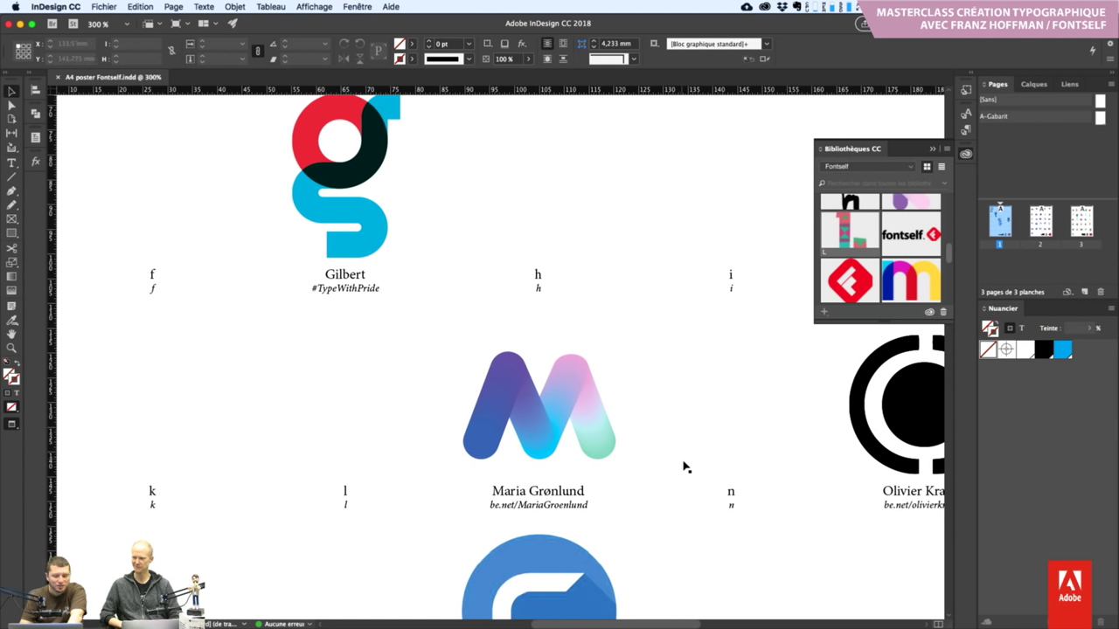
pyautogui.hscroll(5, 657, 435)
pyautogui.scroll(-2, 656, 435)
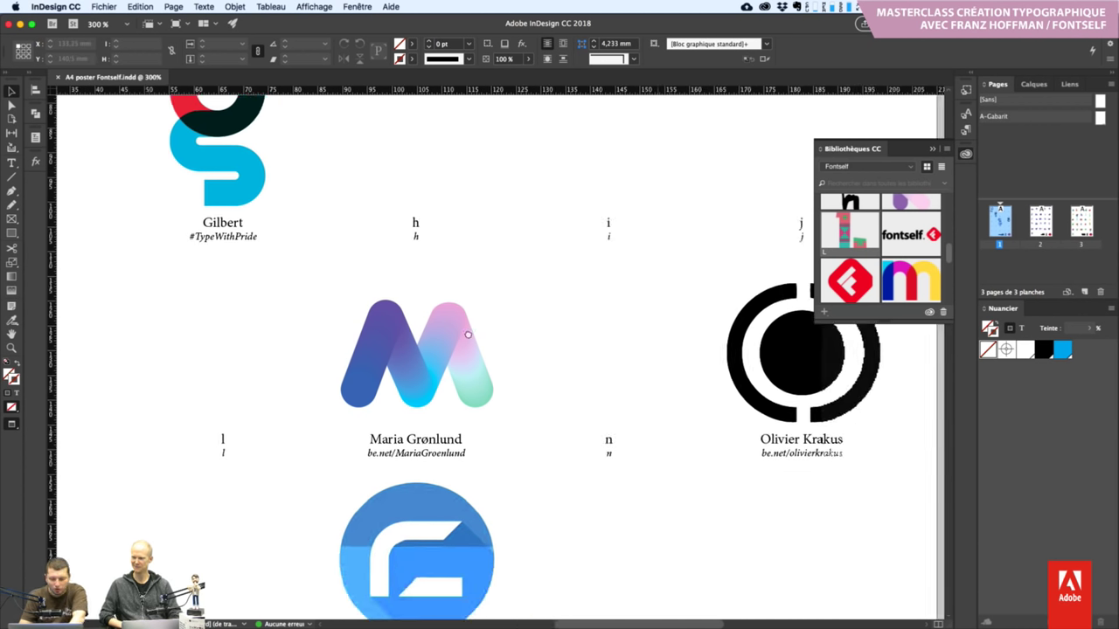
pyautogui.scroll(-5, 534, 390)
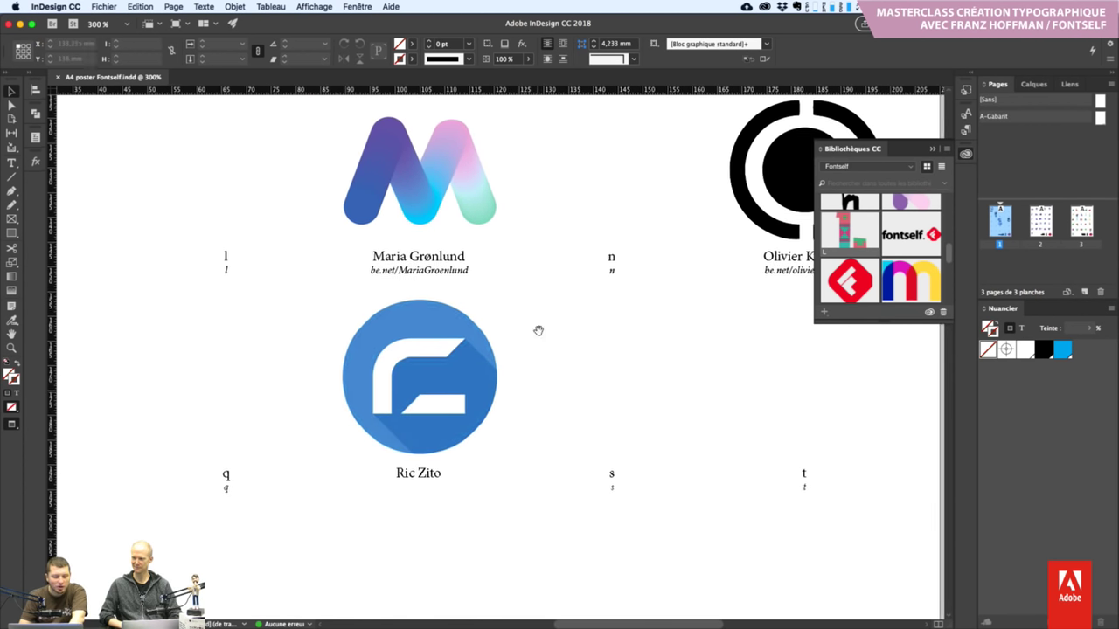
pyautogui.scroll(2, 539, 330)
pyautogui.hscroll(-1, 539, 330)
pyautogui.scroll(5, 672, 534)
pyautogui.hscroll(-2, 672, 534)
pyautogui.scroll(2, 639, 530)
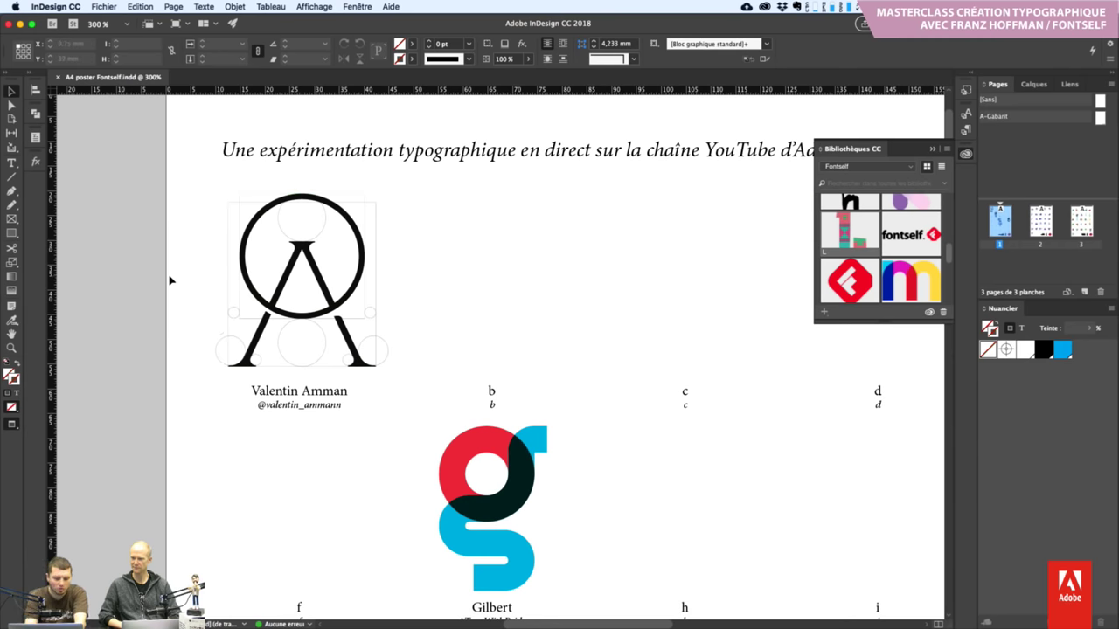
pyautogui.press('super+minus')
pyautogui.press('super+minus')
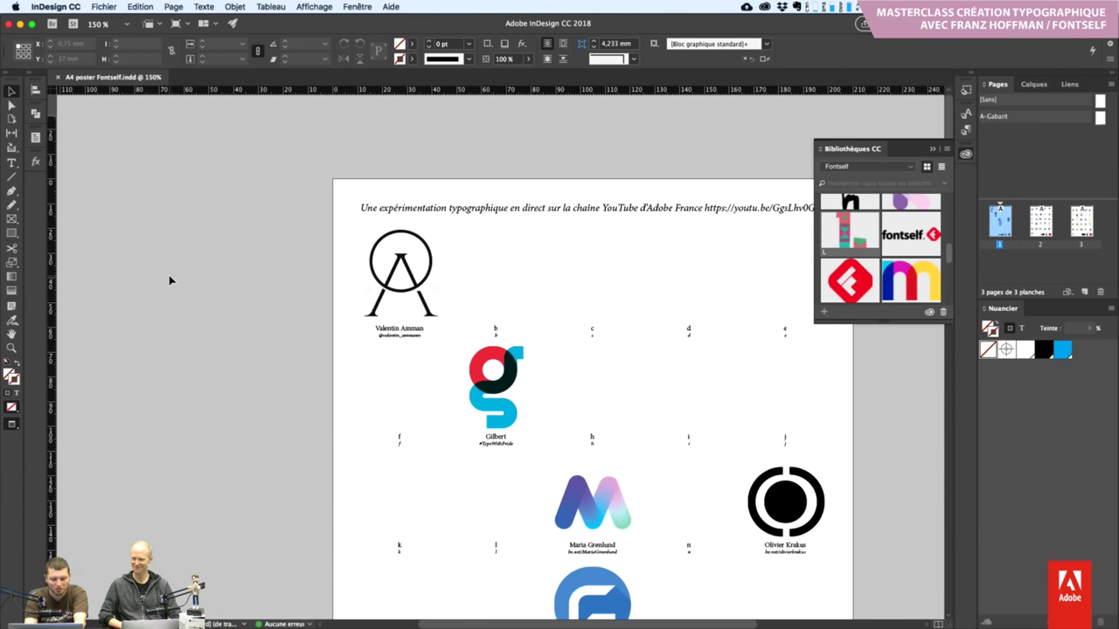
pyautogui.moveTo(695, 270); pyautogui.dragTo(582, 175)
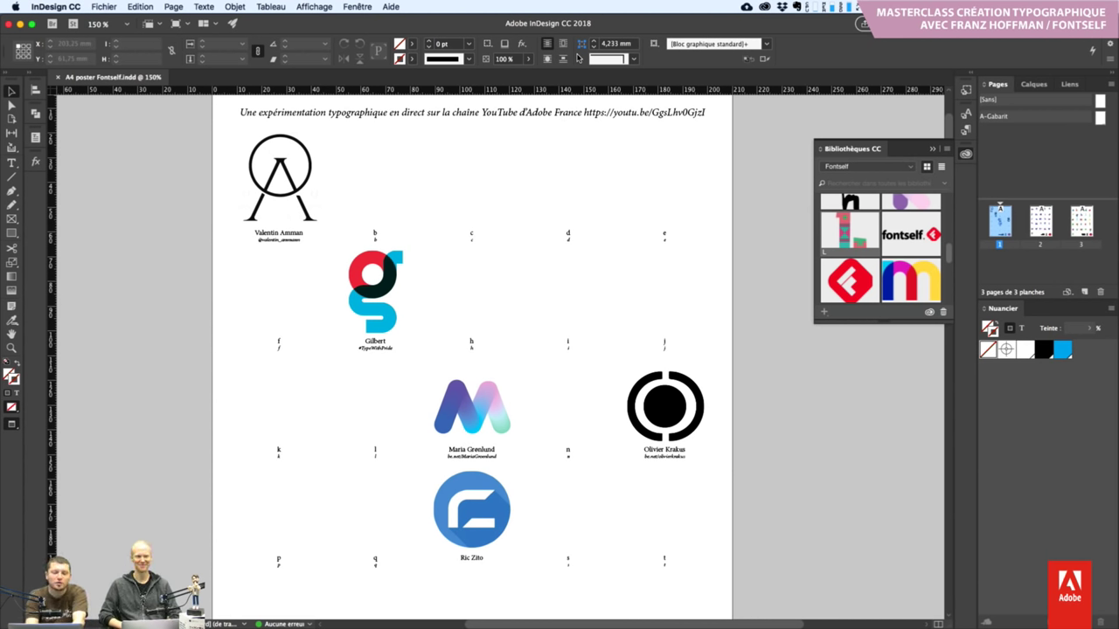
pyautogui.press('super+Tab')
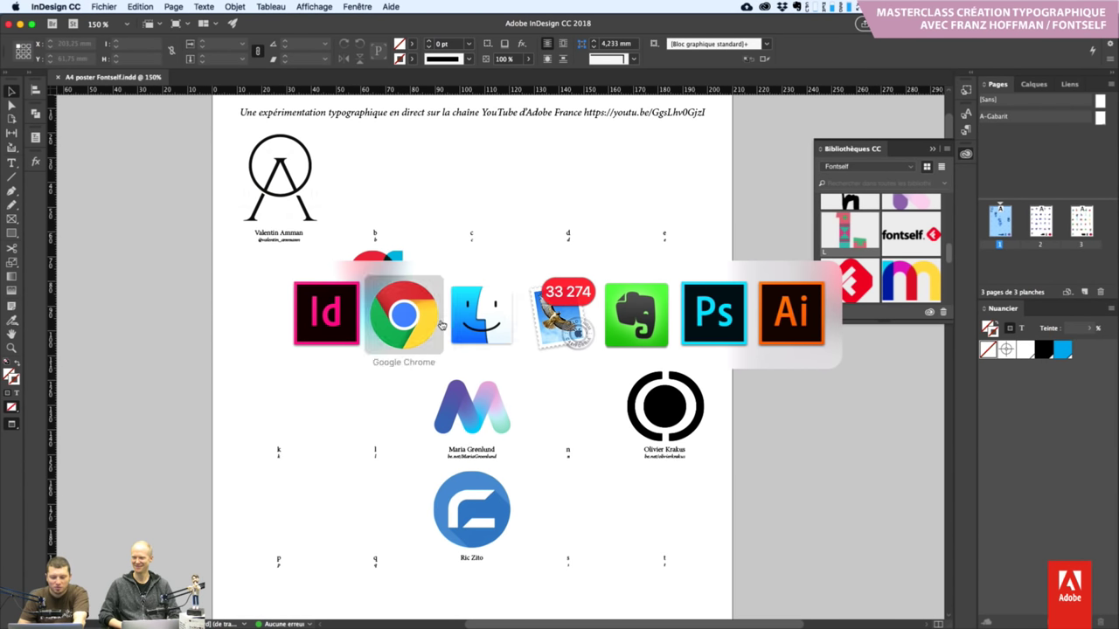
# In Chrome, revisit the Gilbert Color poster and participation form, ending on Behance's Made with Fontself collection
pyautogui.click(392, 325)
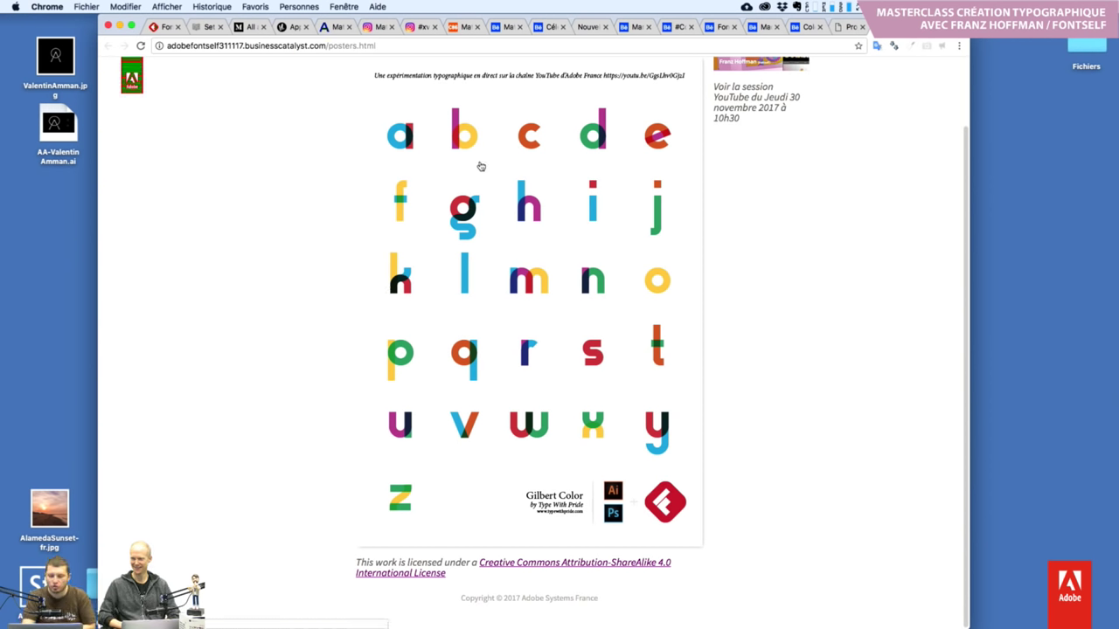
pyautogui.scroll(2, 681, 118)
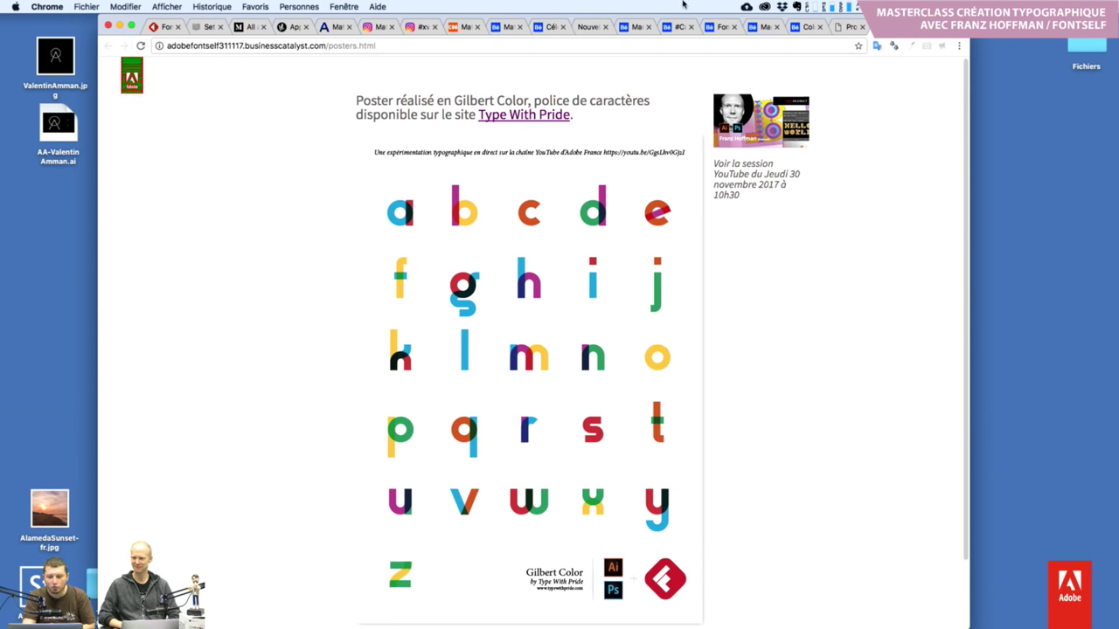
pyautogui.click(845, 29)
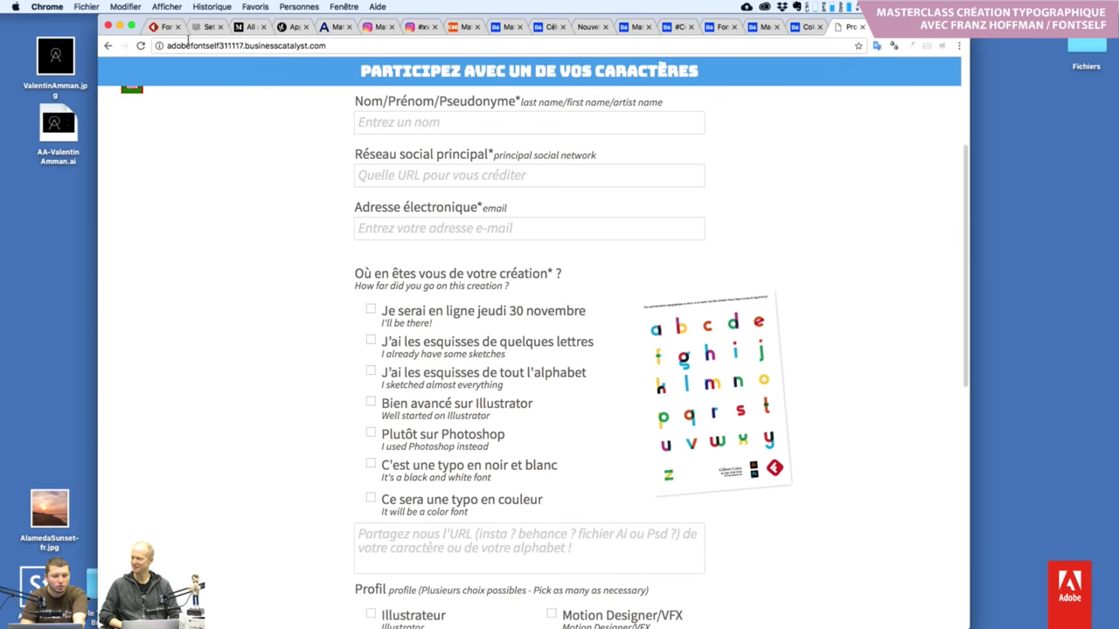
pyautogui.click(757, 27)
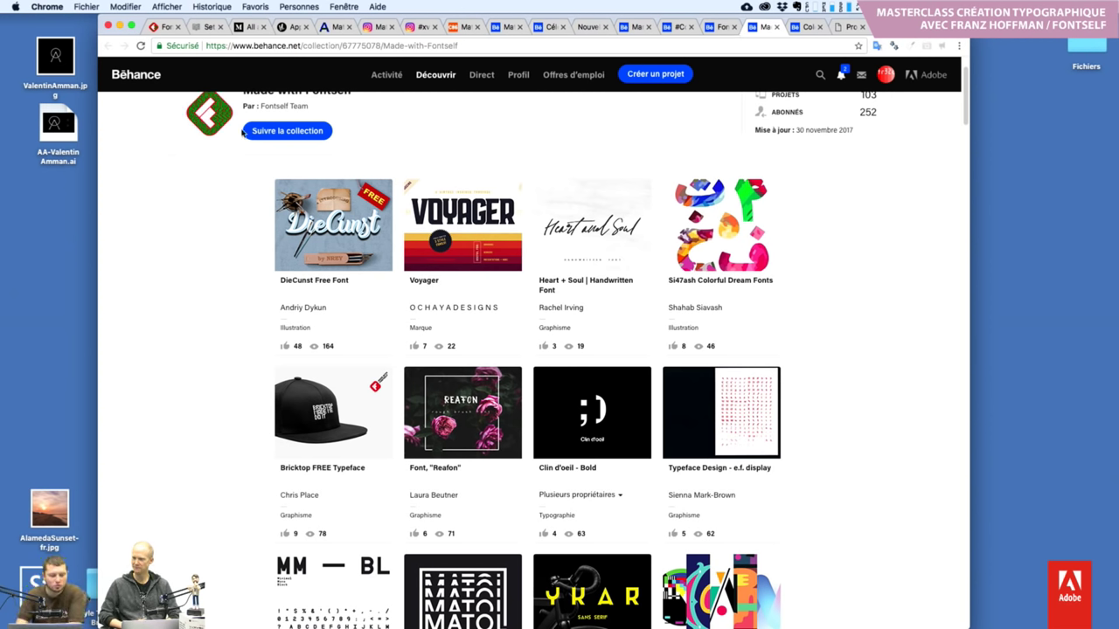
# Open the Fontself Team profile from the Made with Fontself collection
pyautogui.scroll(2, 243, 131)
pyautogui.scroll(1, 210, 153)
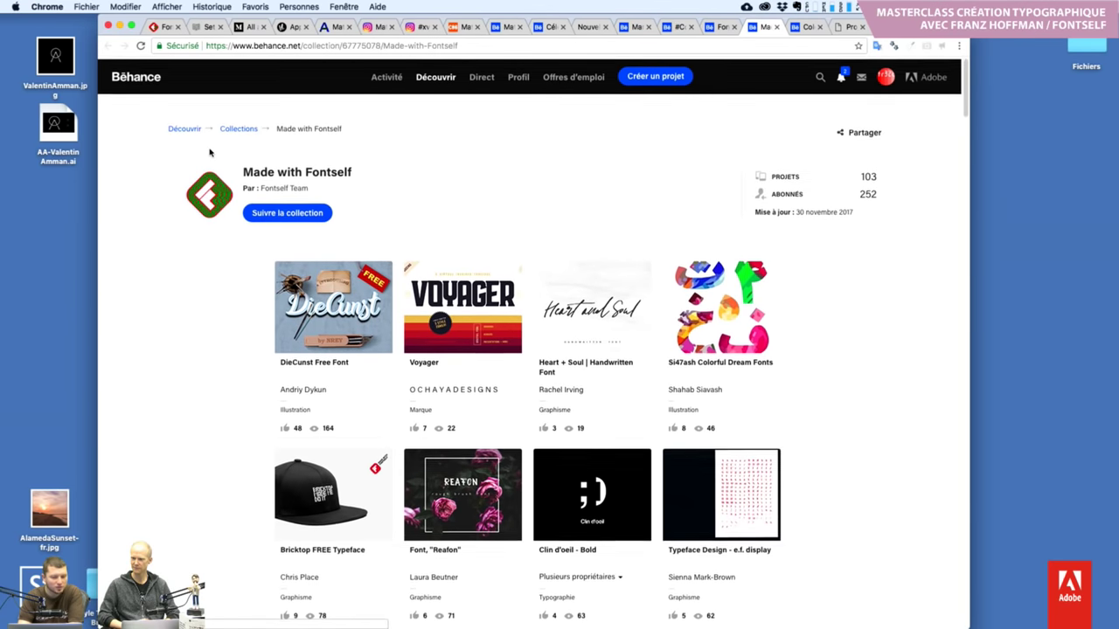
pyautogui.keyDown('super'); pyautogui.click(223, 185); pyautogui.keyUp('super')
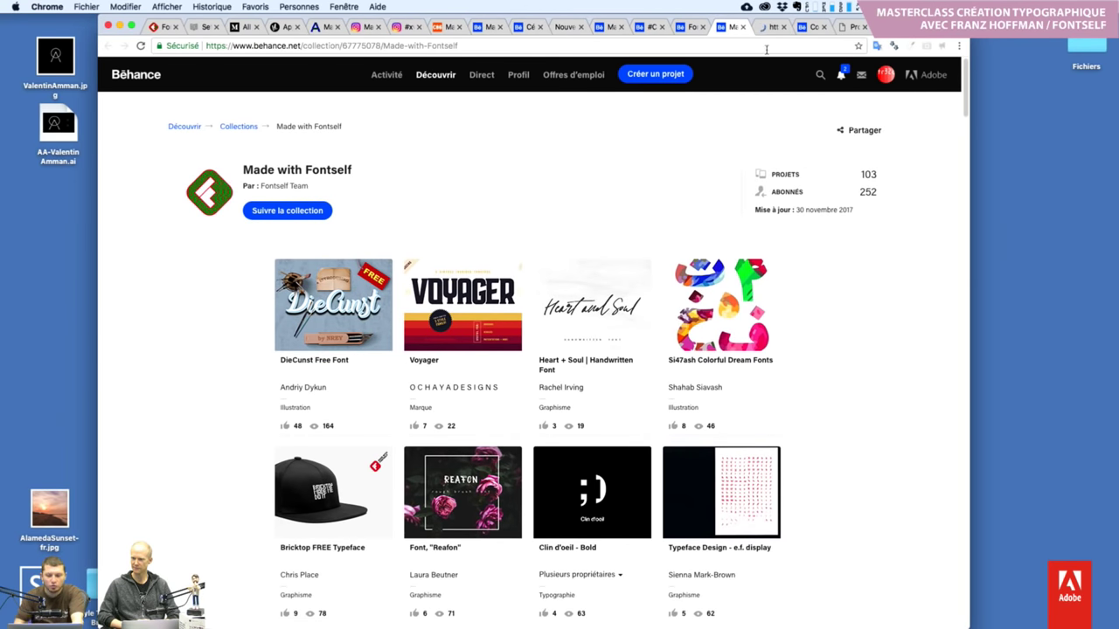
pyautogui.hotkey('ctrl', 'Tab')
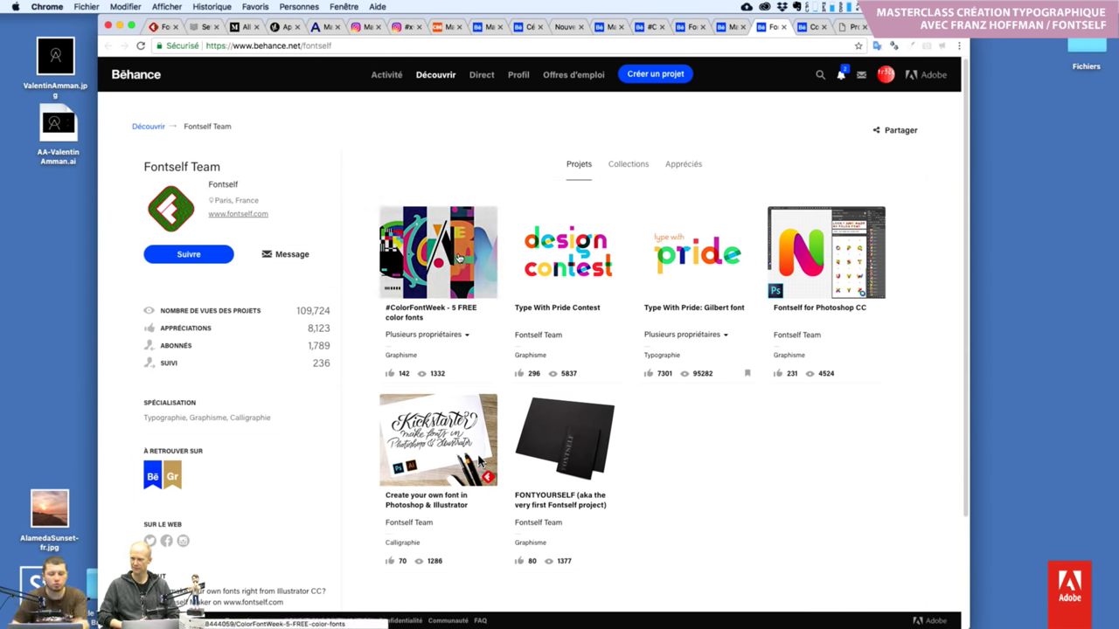
# Open the #ColorFontWeek project and scroll down to its Color Fonts for Illustrator CC video
pyautogui.click(456, 245)
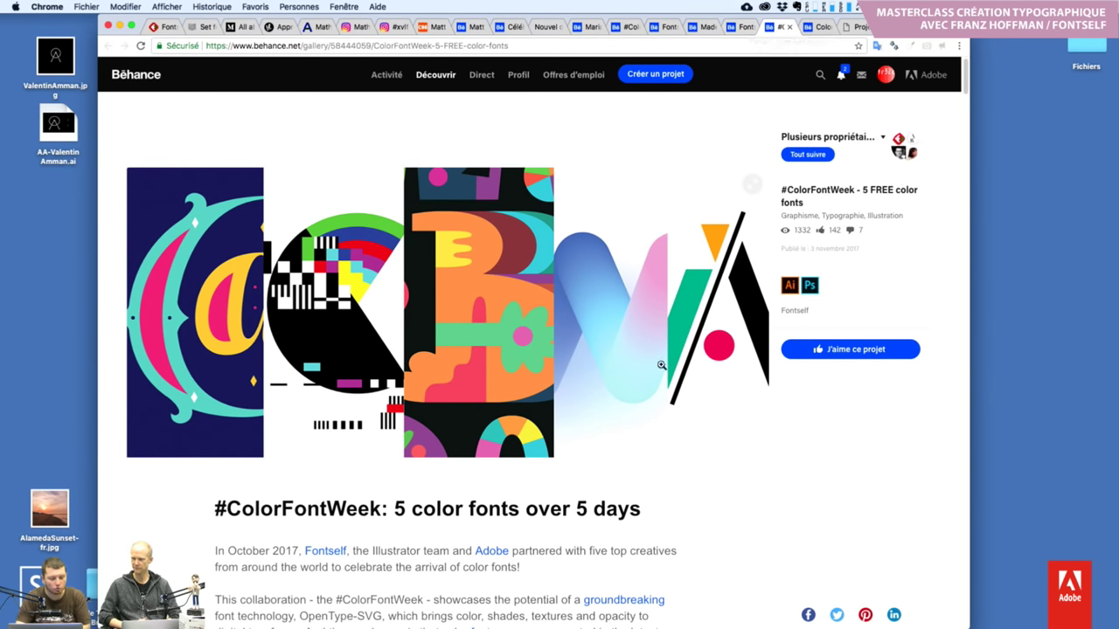
pyautogui.scroll(-3, 557, 558)
pyautogui.scroll(2, 557, 558)
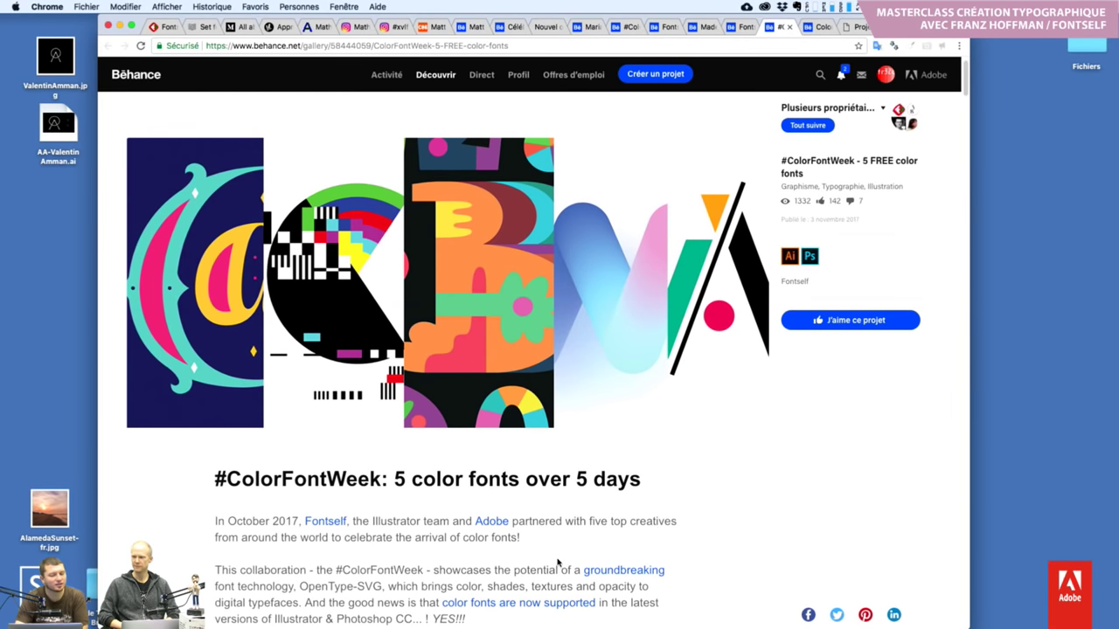
pyautogui.scroll(-1, 557, 562)
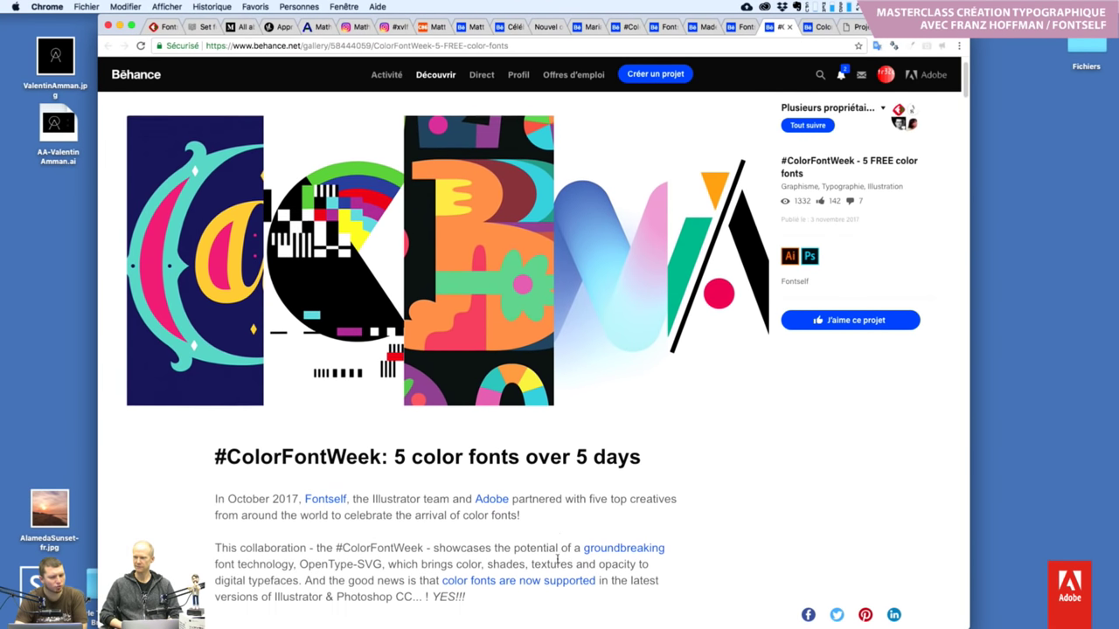
pyautogui.scroll(2, 557, 562)
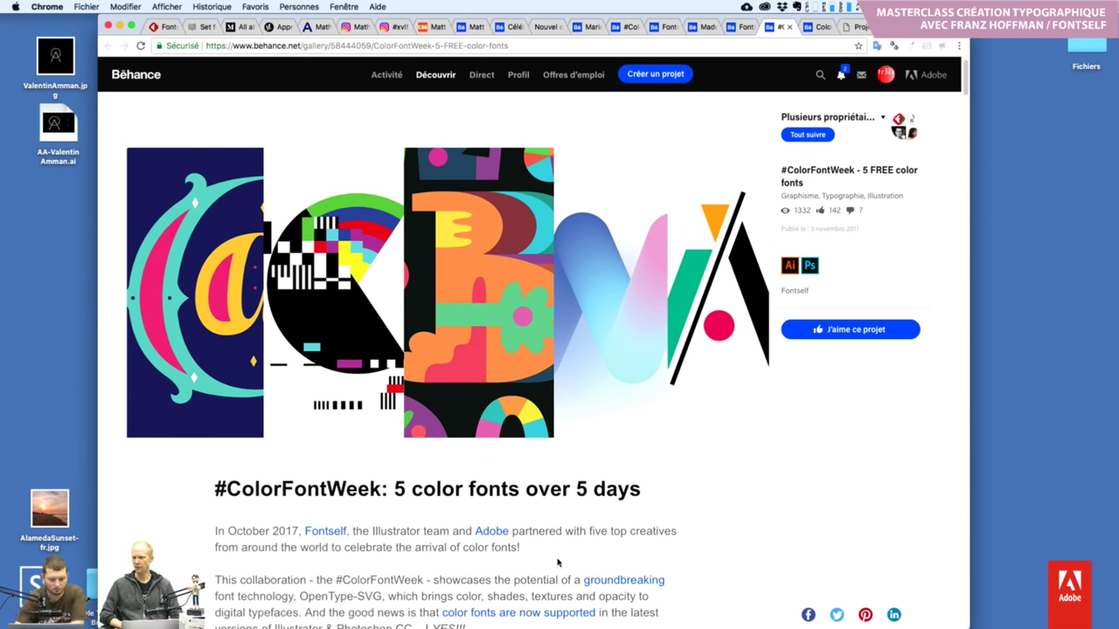
pyautogui.scroll(-1, 557, 562)
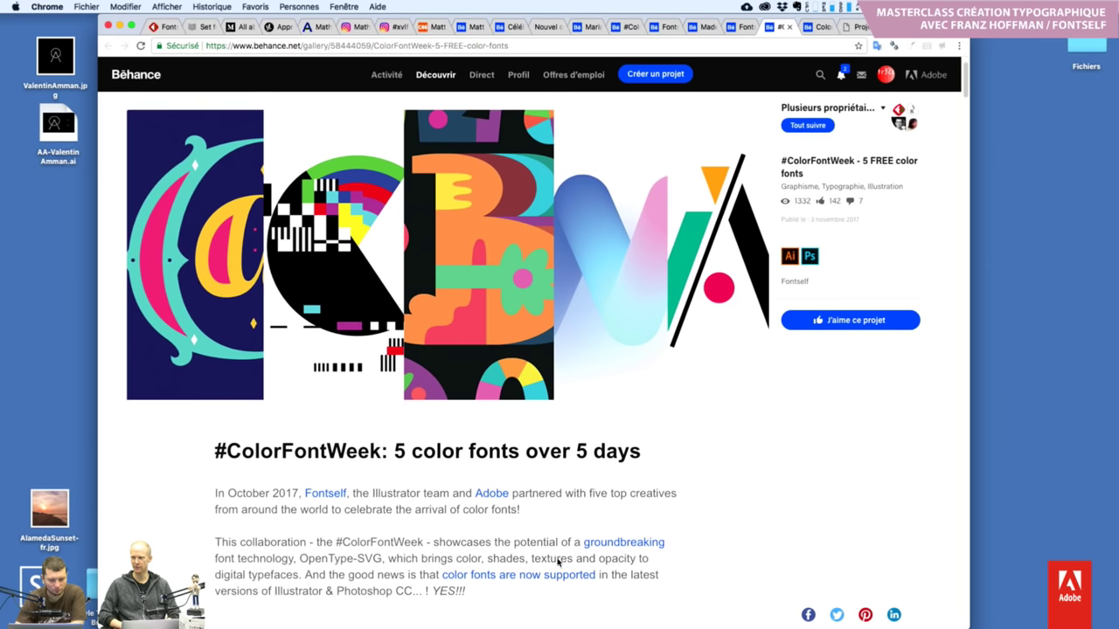
pyautogui.scroll(-3, 557, 560)
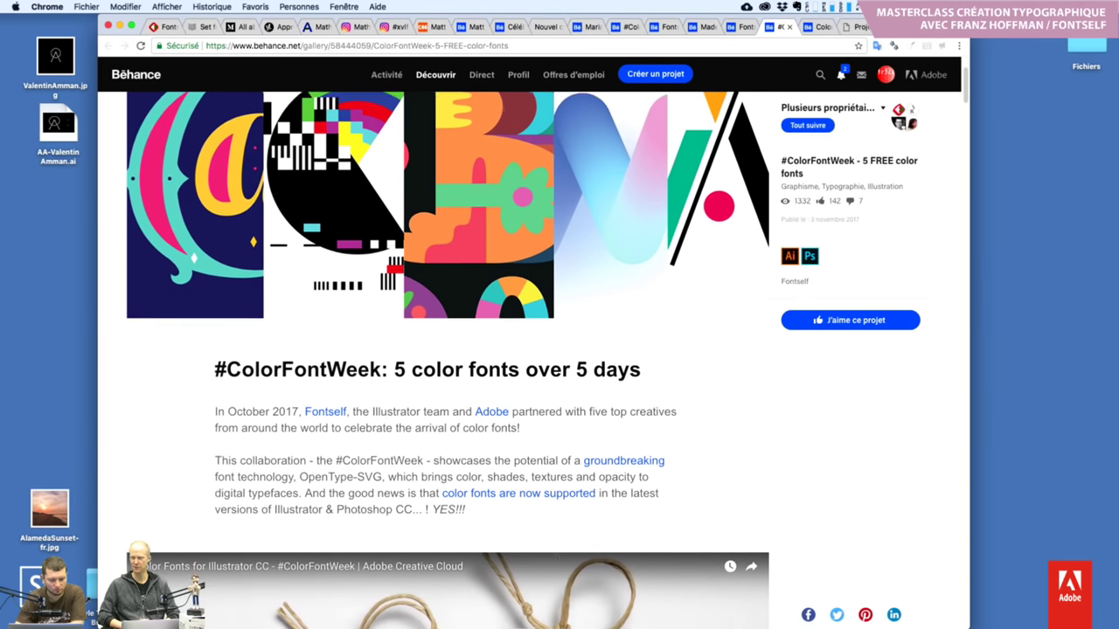
pyautogui.scroll(-1, 557, 562)
pyautogui.scroll(-1, 557, 562)
pyautogui.scroll(-2, 557, 562)
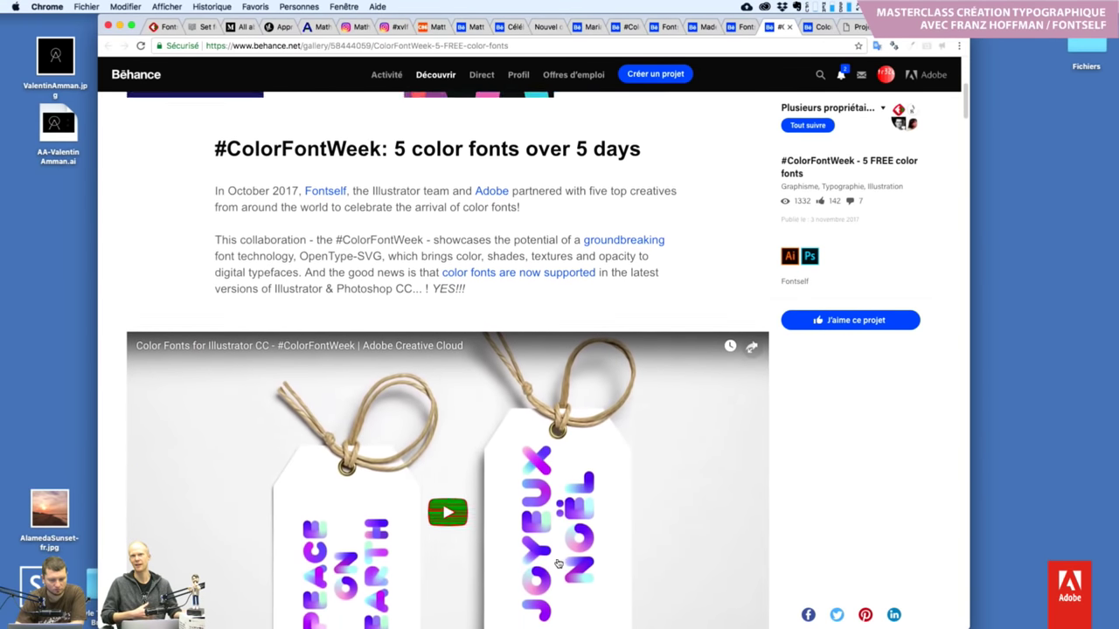
pyautogui.scroll(-2, 557, 563)
pyautogui.scroll(-2, 557, 564)
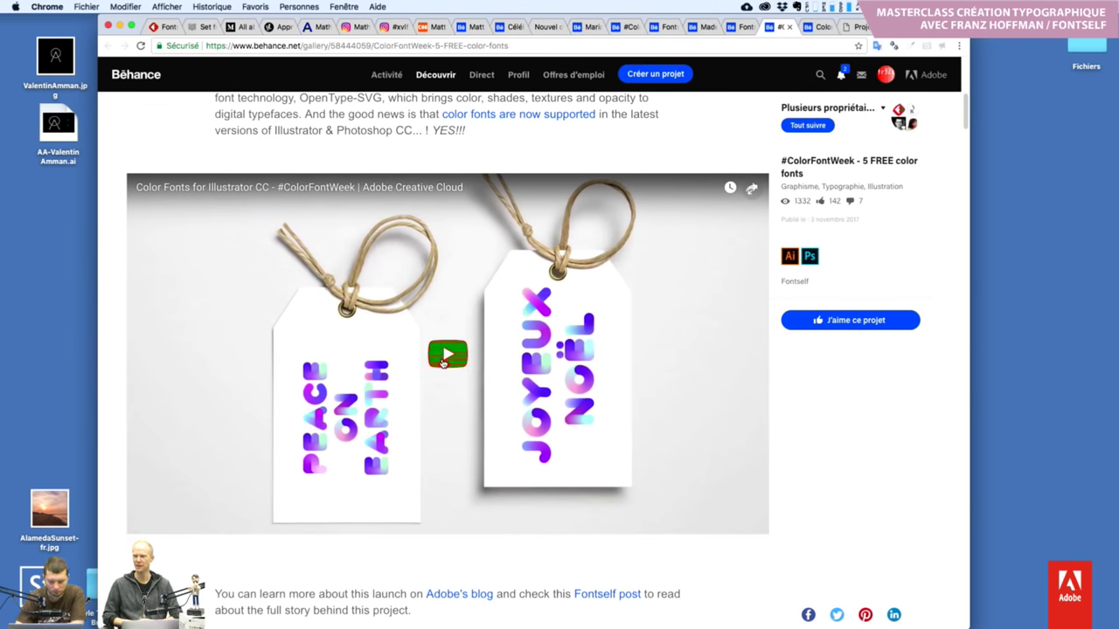
# Restart and pause the Color Fonts video, then open Adobe's blog post in a new tab
pyautogui.click(443, 362)
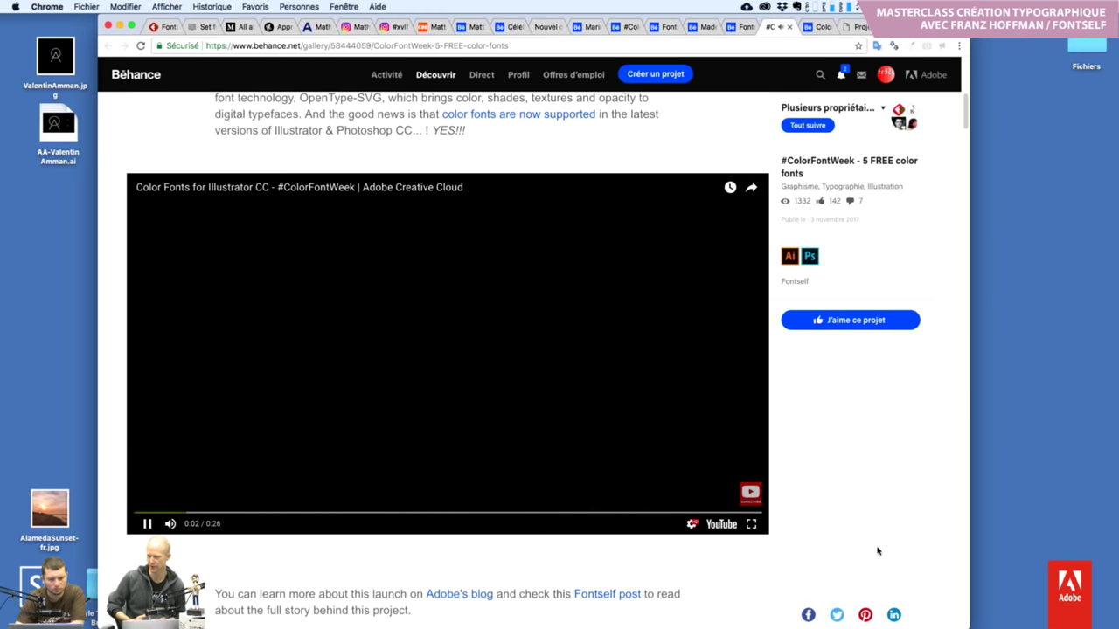
pyautogui.scroll(-2, 877, 551)
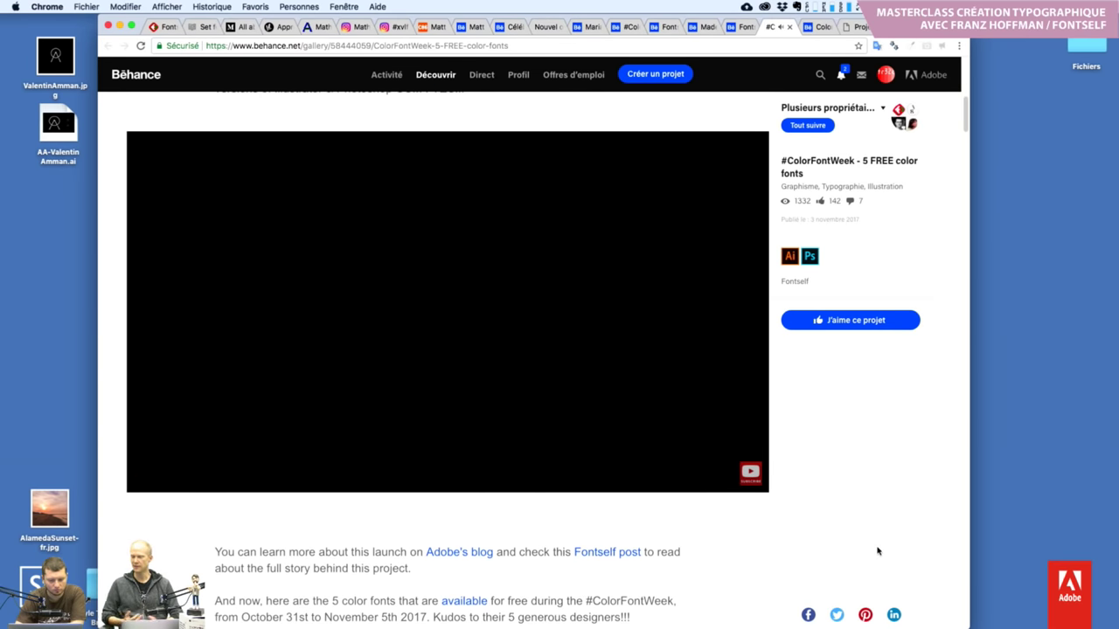
pyautogui.scroll(-2, 878, 551)
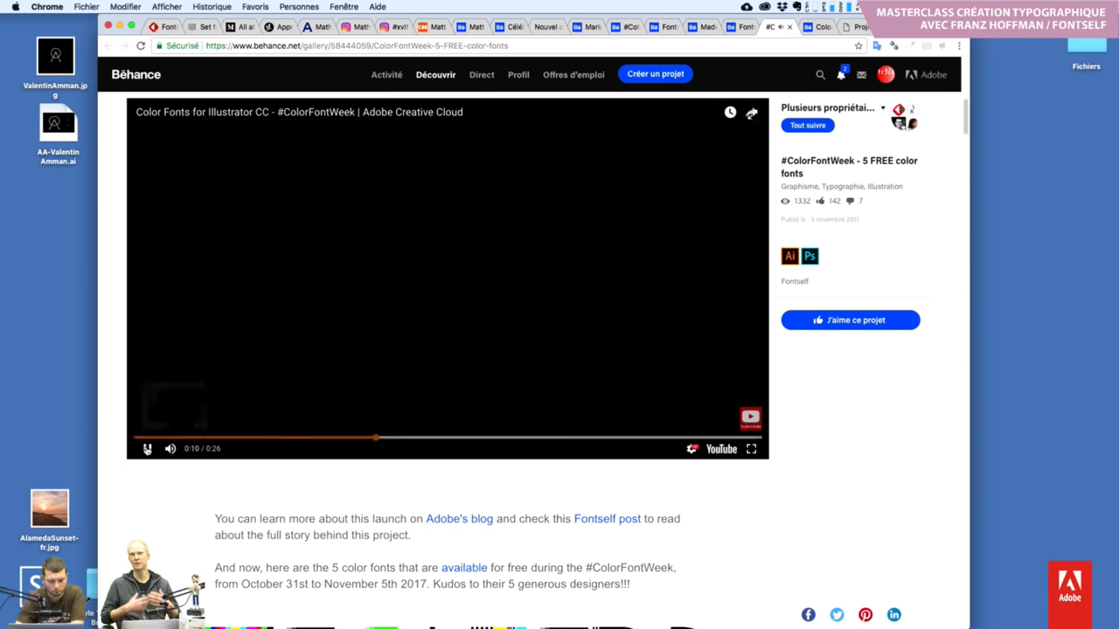
pyautogui.click(148, 448)
pyautogui.click(148, 448)
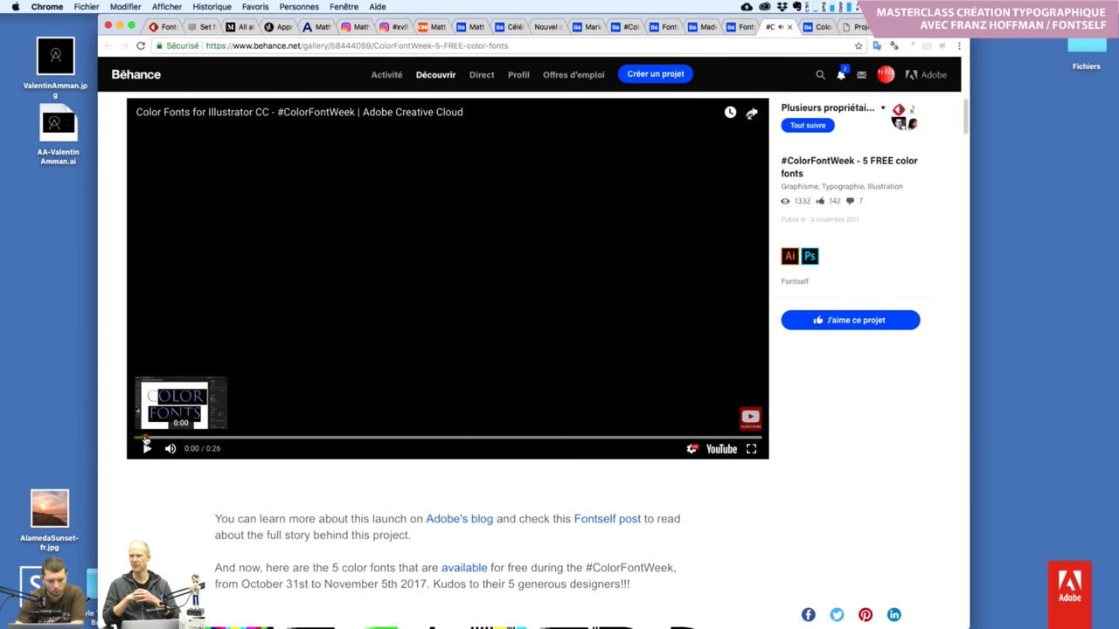
pyautogui.click(145, 437)
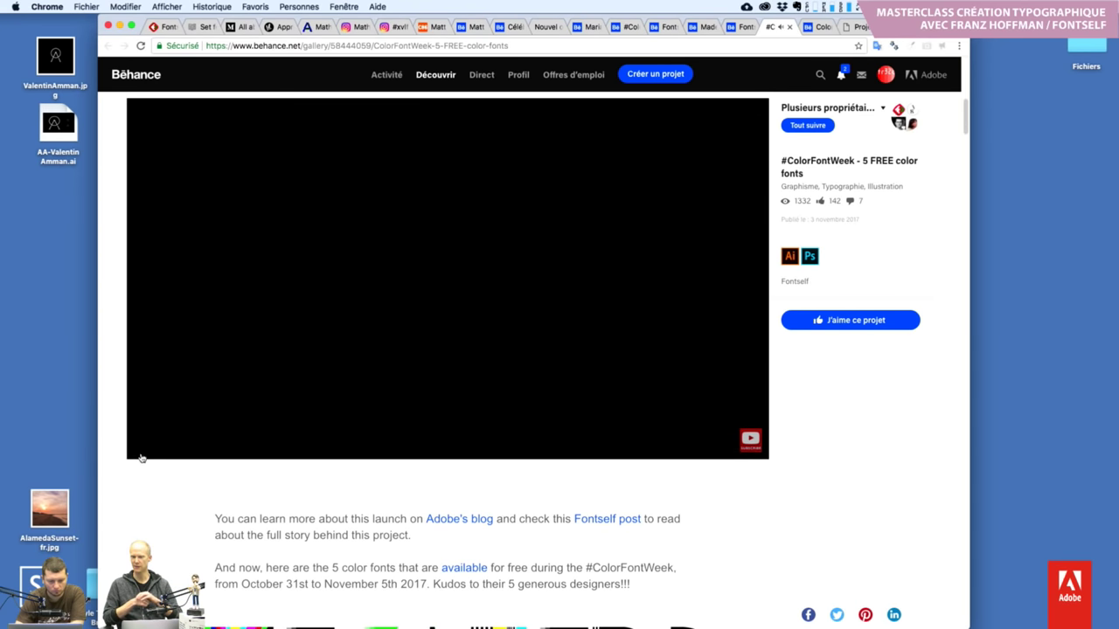
pyautogui.click(146, 448)
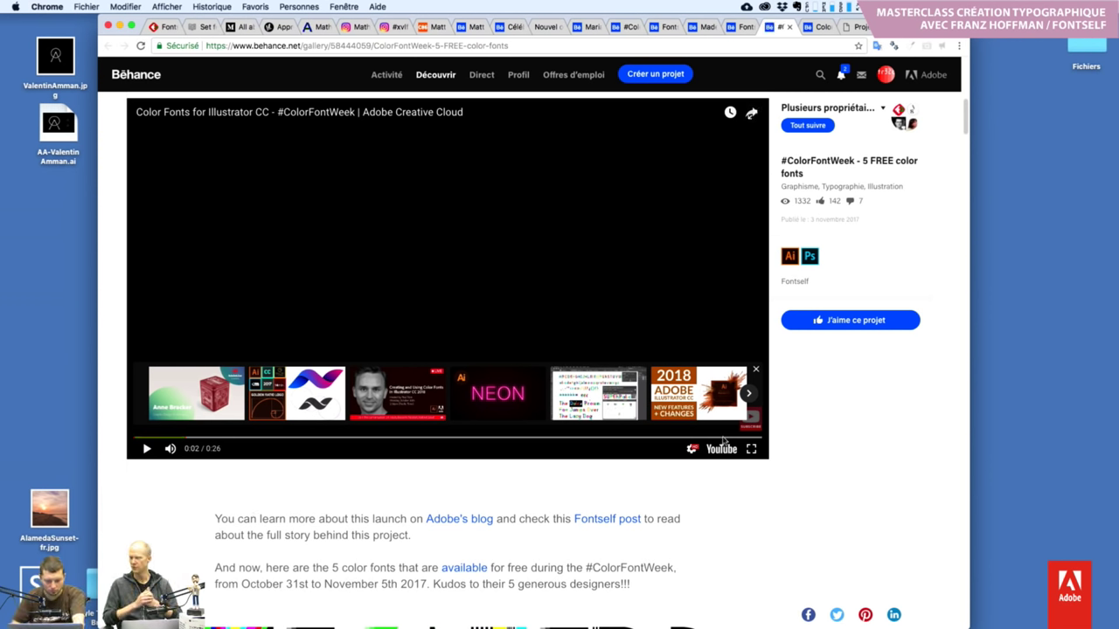
pyautogui.keyDown('super'); pyautogui.click(459, 520); pyautogui.keyUp('super')
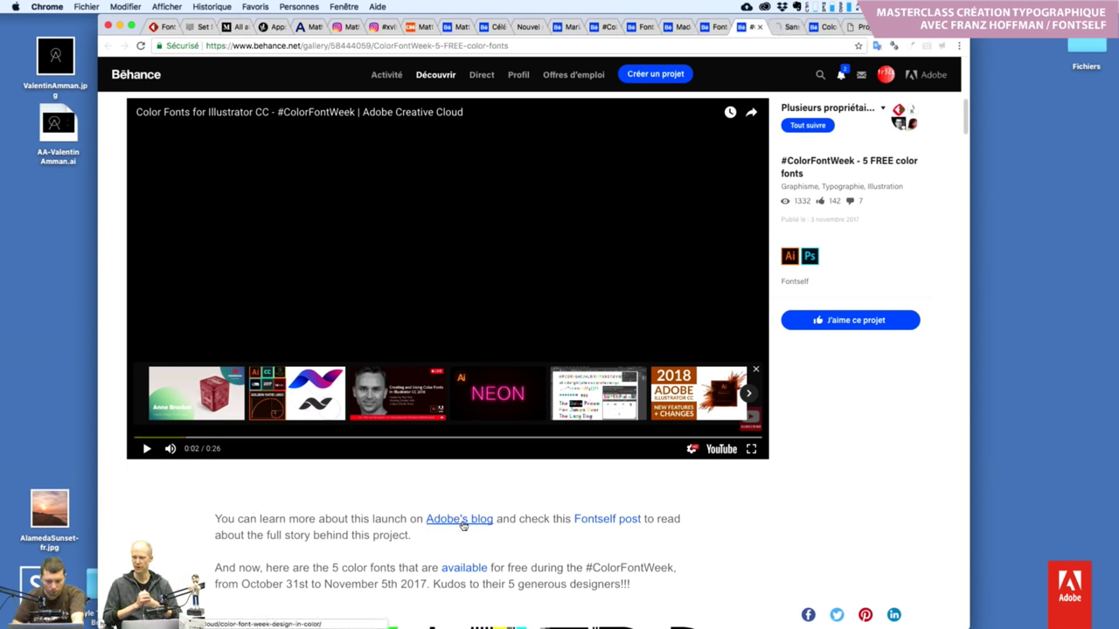
pyautogui.click(780, 28)
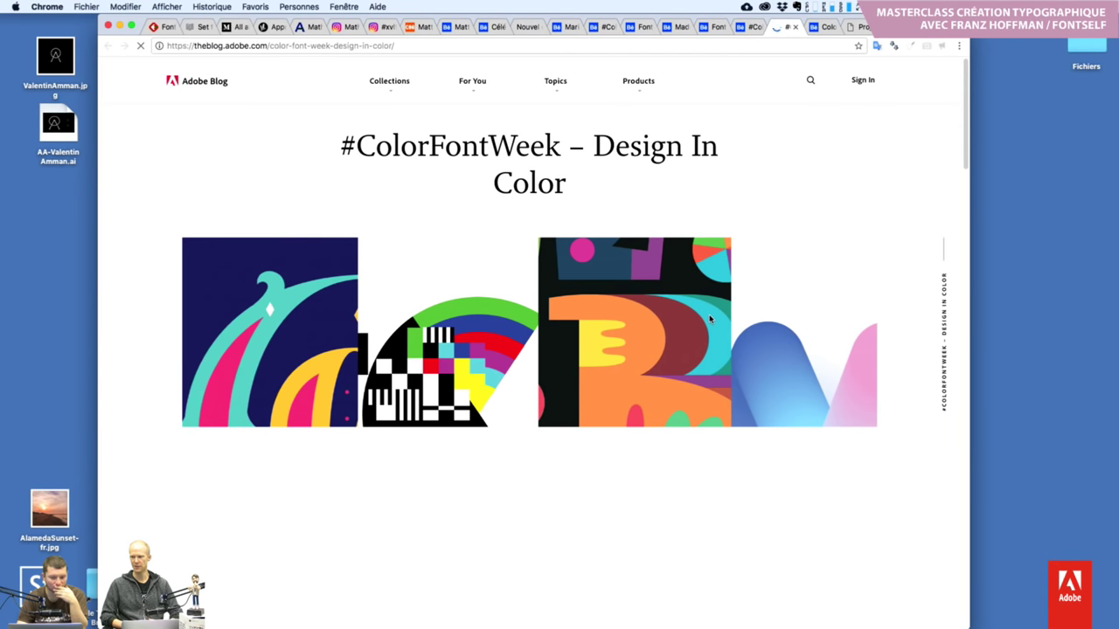
# Scroll through the #ColorFontWeek blog post's list of featured color fonts and designers
pyautogui.scroll(-2, 709, 319)
pyautogui.scroll(-3, 710, 319)
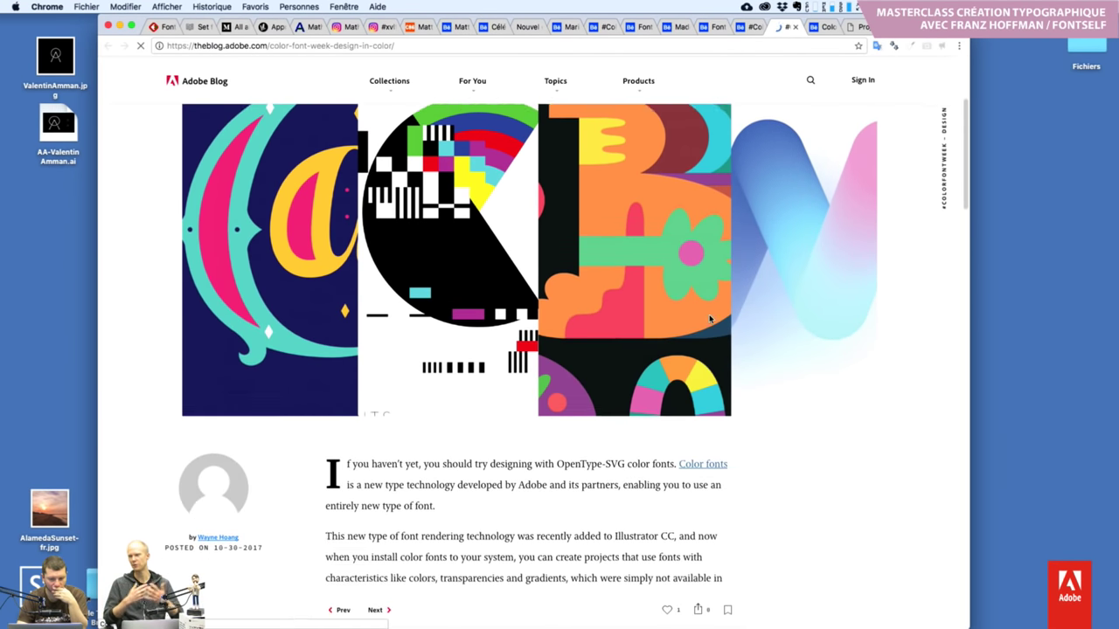
pyautogui.scroll(-2, 710, 319)
pyautogui.scroll(-3, 710, 320)
pyautogui.scroll(-3, 710, 319)
pyautogui.scroll(-3, 709, 319)
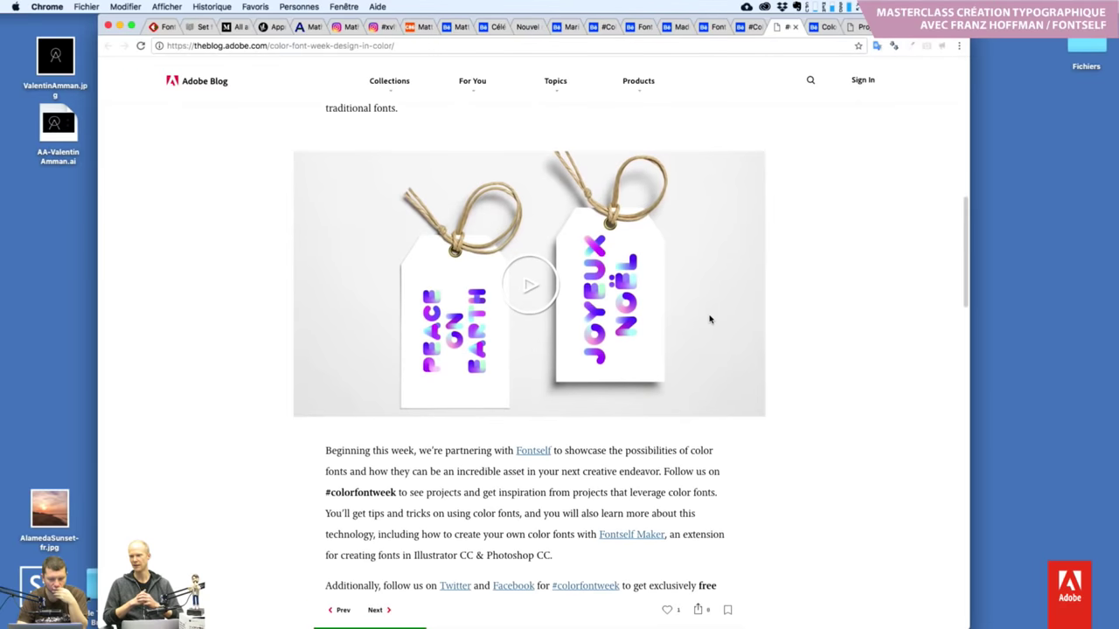
pyautogui.scroll(-3, 710, 319)
pyautogui.scroll(-3, 710, 319)
pyautogui.scroll(-5, 709, 319)
pyautogui.scroll(-2, 710, 319)
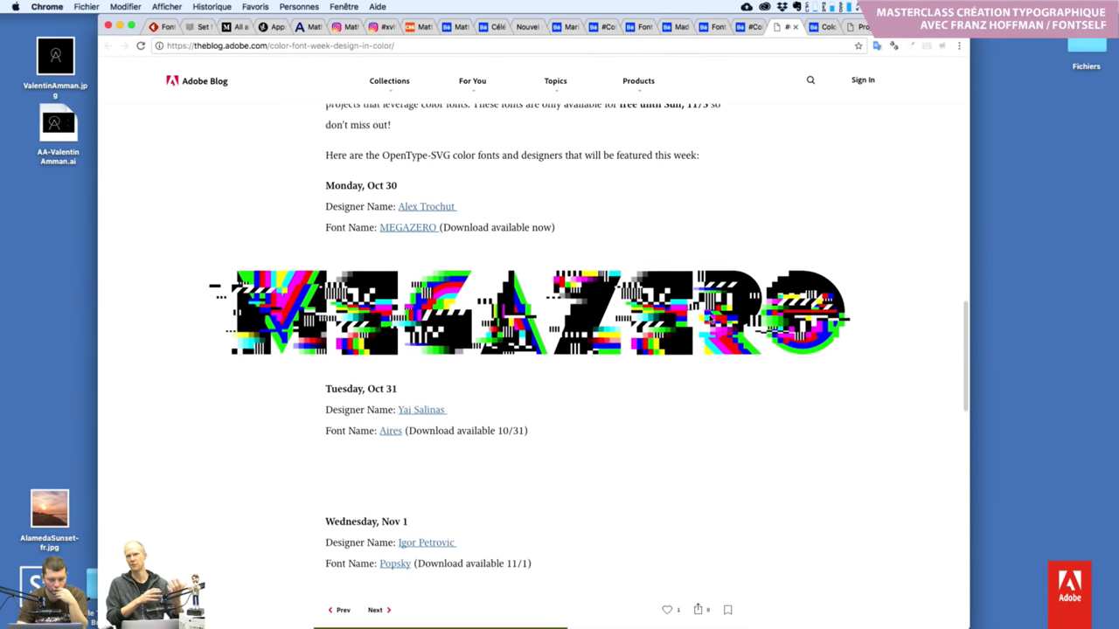
pyautogui.scroll(-2, 710, 319)
pyautogui.scroll(5, 710, 319)
pyautogui.scroll(2, 710, 319)
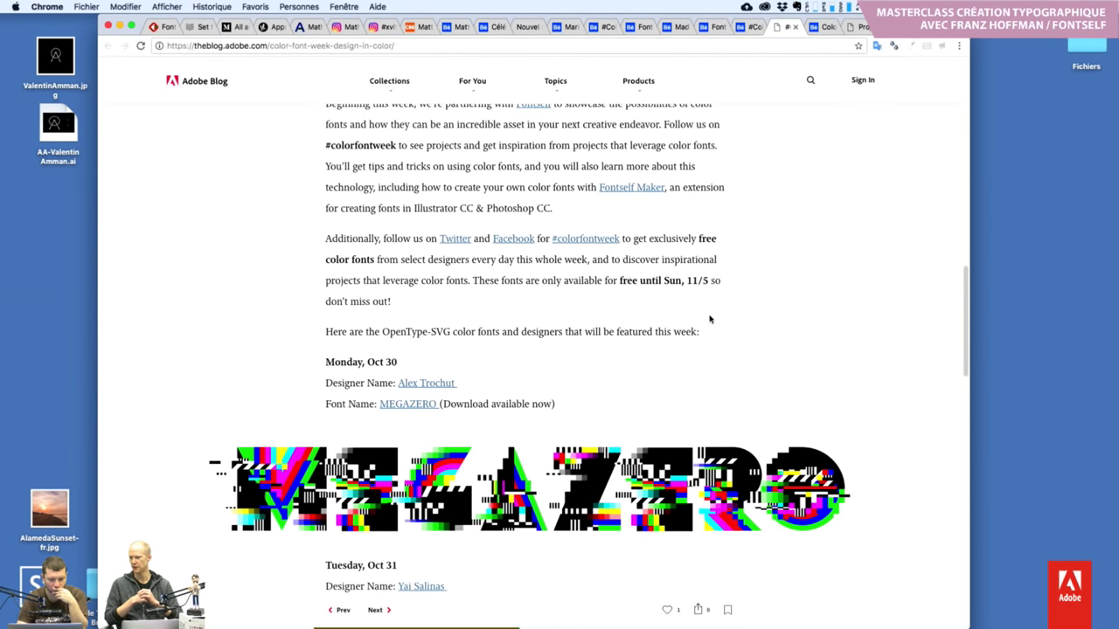
pyautogui.scroll(-1, 547, 396)
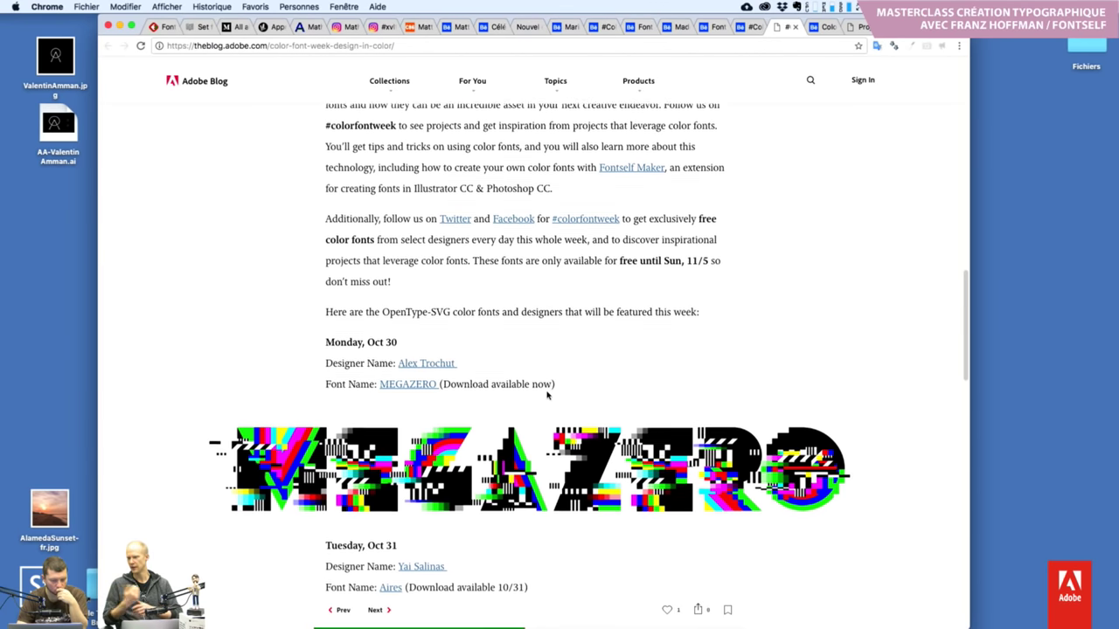
pyautogui.scroll(-1, 547, 396)
pyautogui.scroll(-5, 547, 396)
pyautogui.scroll(-1, 548, 396)
pyautogui.scroll(-3, 547, 396)
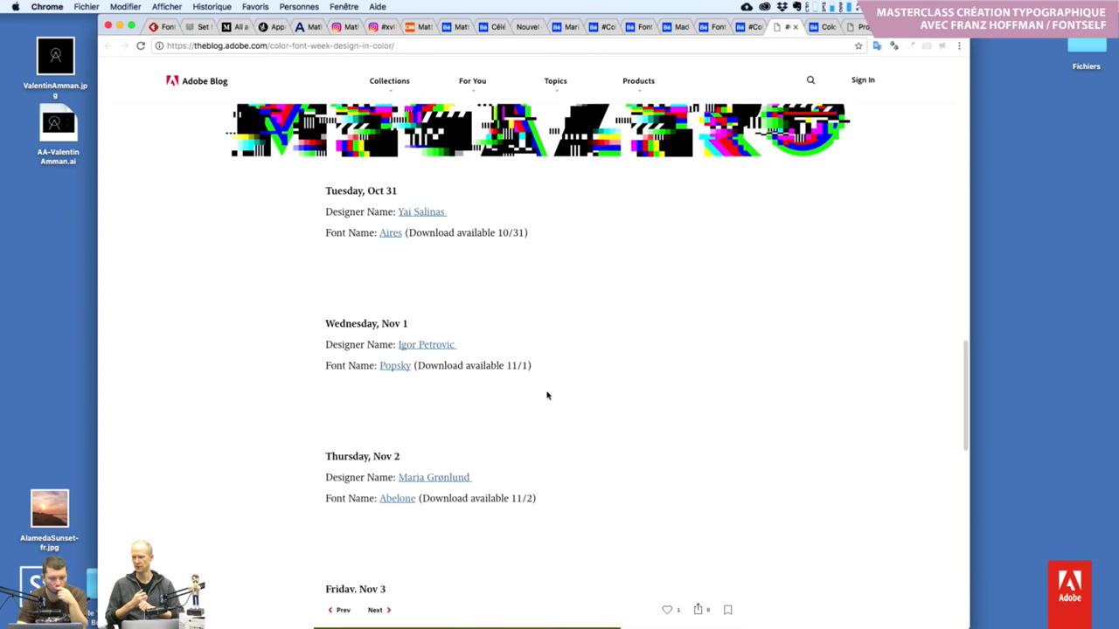
pyautogui.scroll(-2, 548, 396)
pyautogui.scroll(5, 547, 396)
pyautogui.scroll(2, 547, 396)
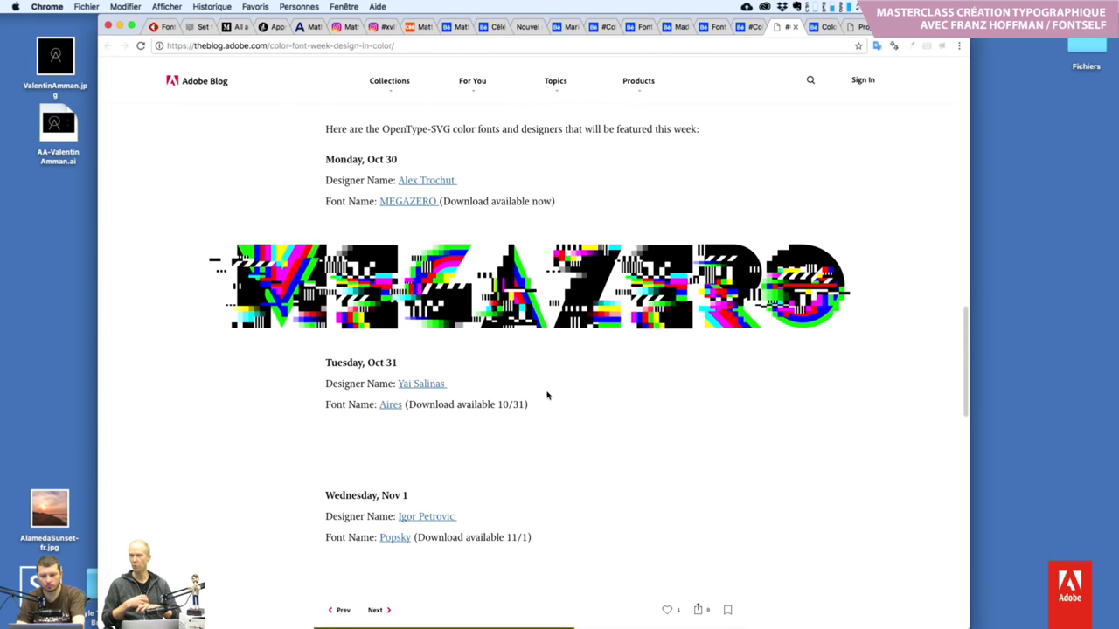
pyautogui.scroll(1, 547, 396)
pyautogui.scroll(3, 548, 396)
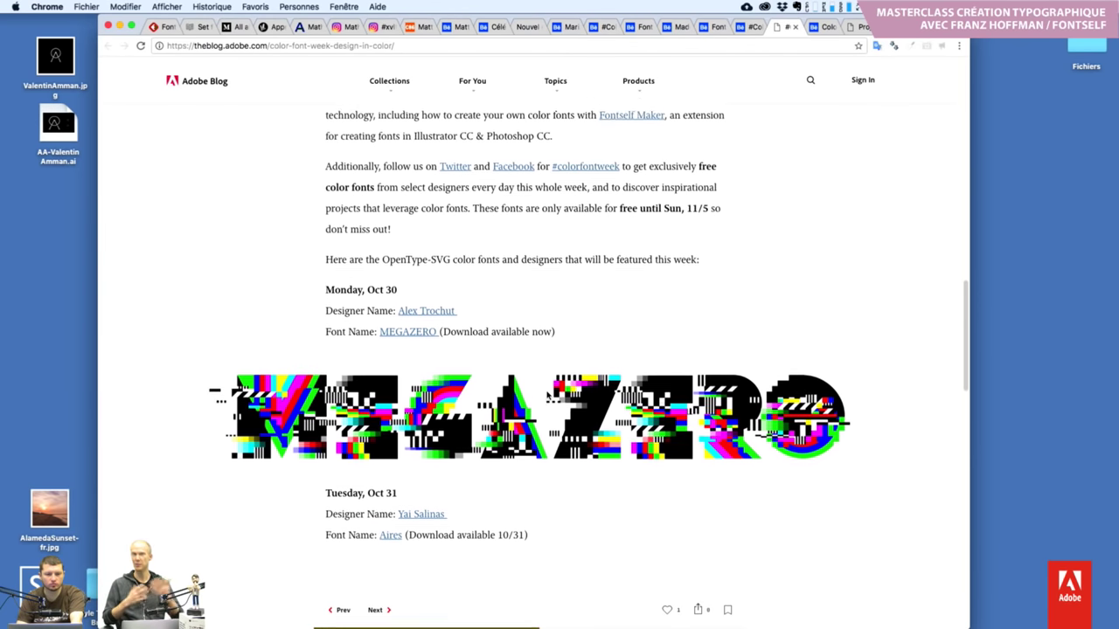
pyautogui.scroll(2, 548, 396)
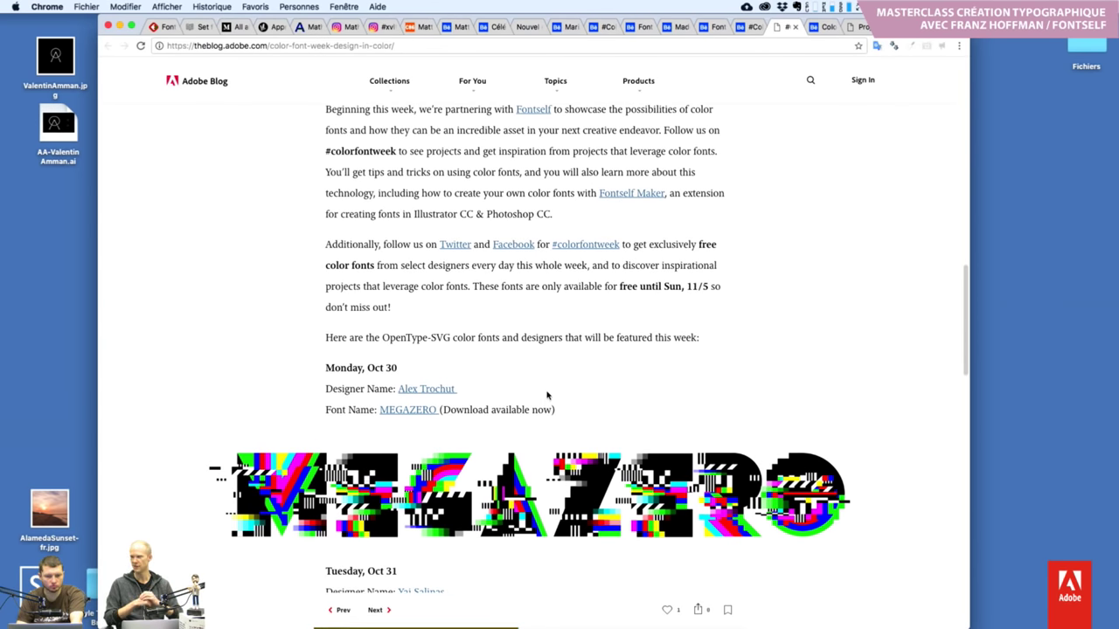
pyautogui.scroll(1, 548, 396)
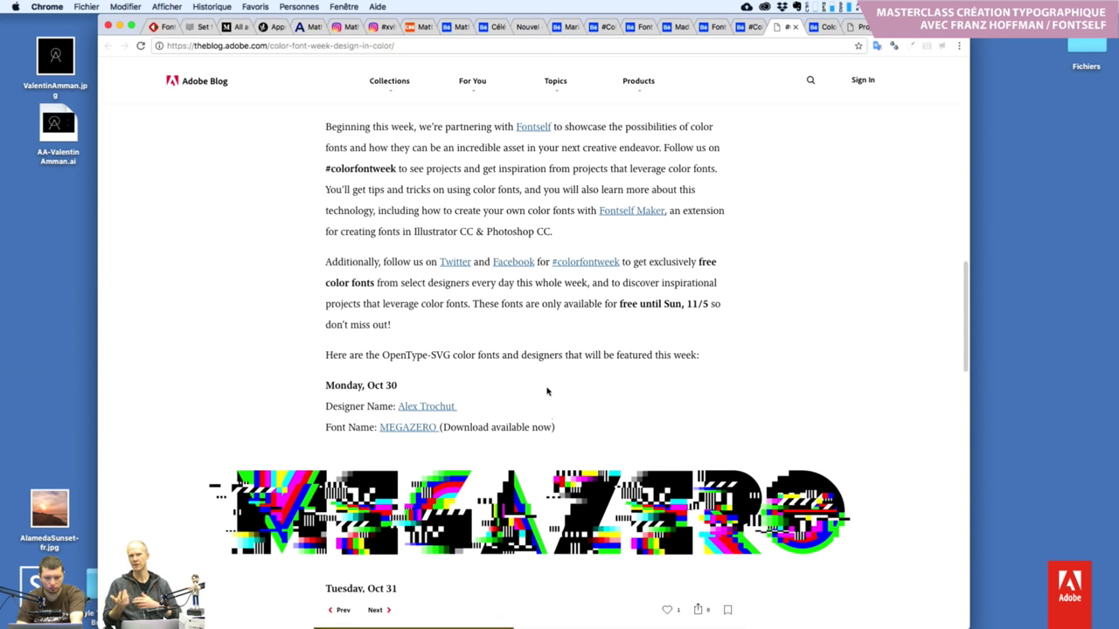
# Return to the Behance #ColorFontWeek tab and scroll to MEGAZERO, Aires and Popsky
pyautogui.click(749, 26)
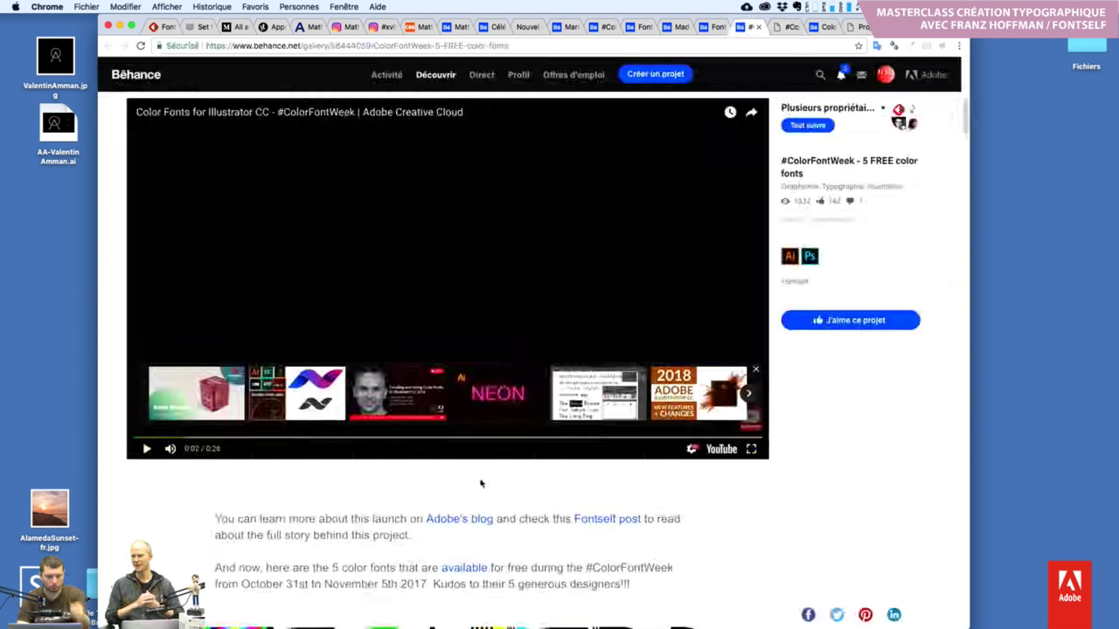
pyautogui.scroll(-5, 533, 539)
pyautogui.scroll(-3, 532, 539)
pyautogui.scroll(-2, 532, 536)
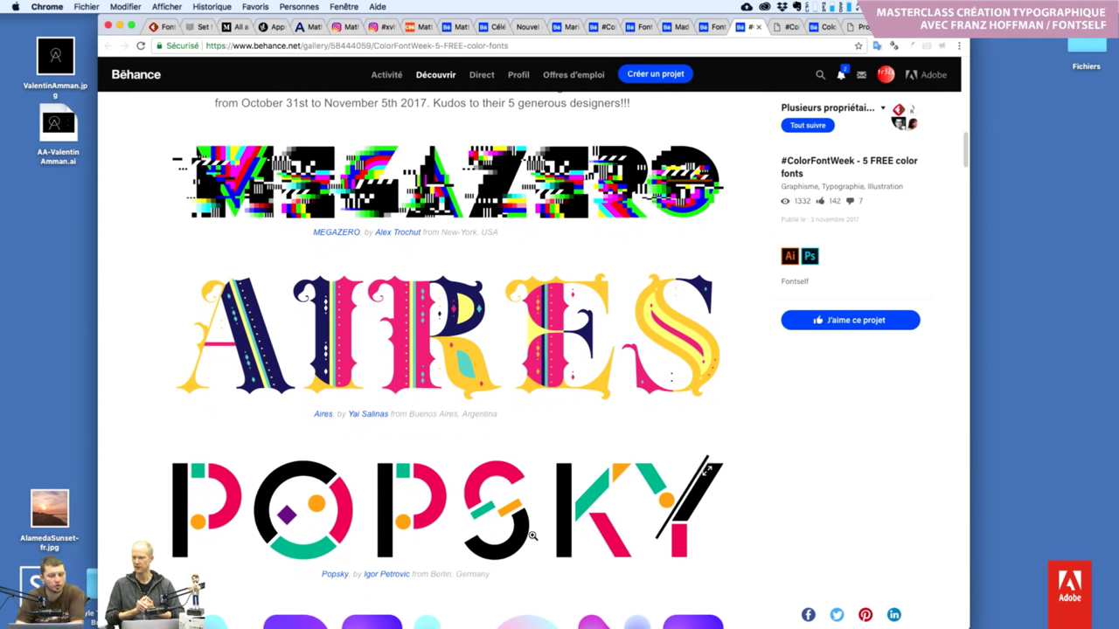
pyautogui.scroll(-2, 533, 537)
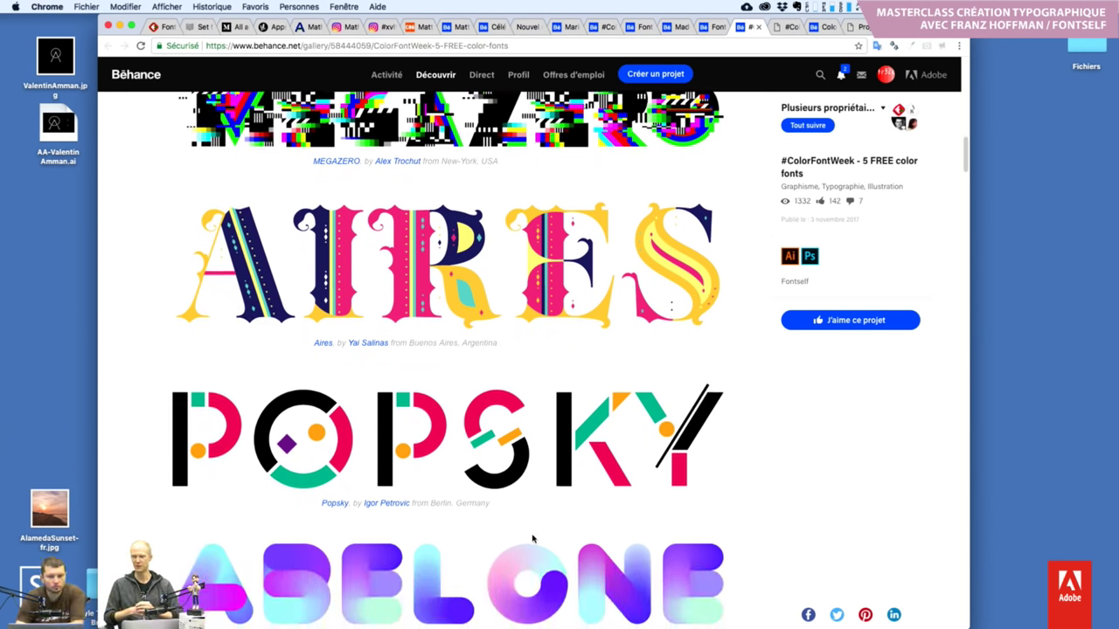
pyautogui.scroll(-1, 532, 538)
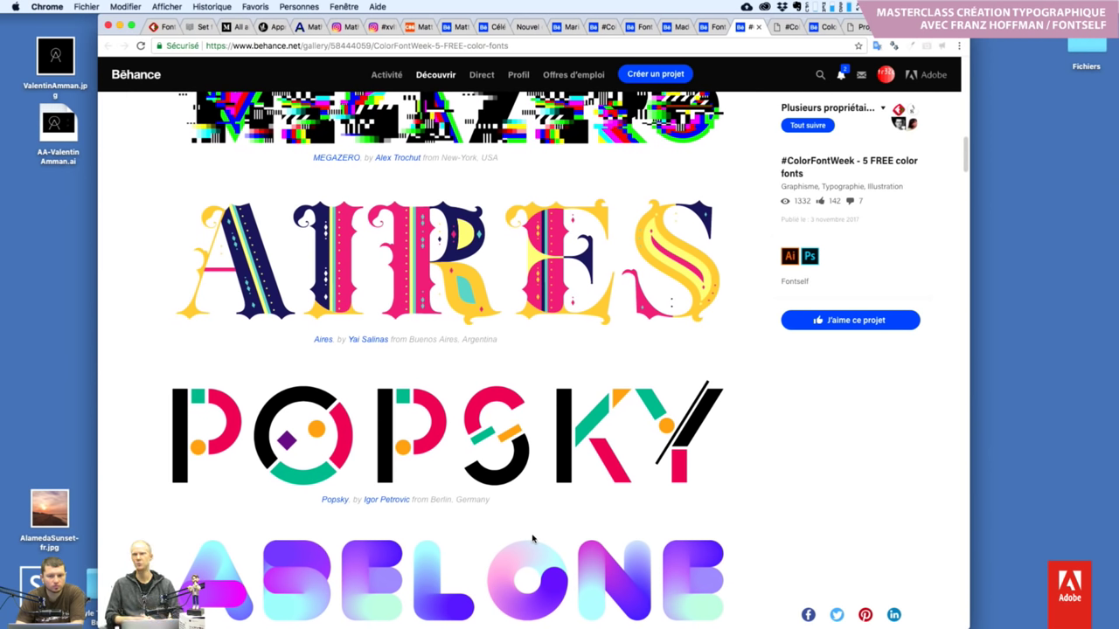
pyautogui.scroll(-1, 532, 538)
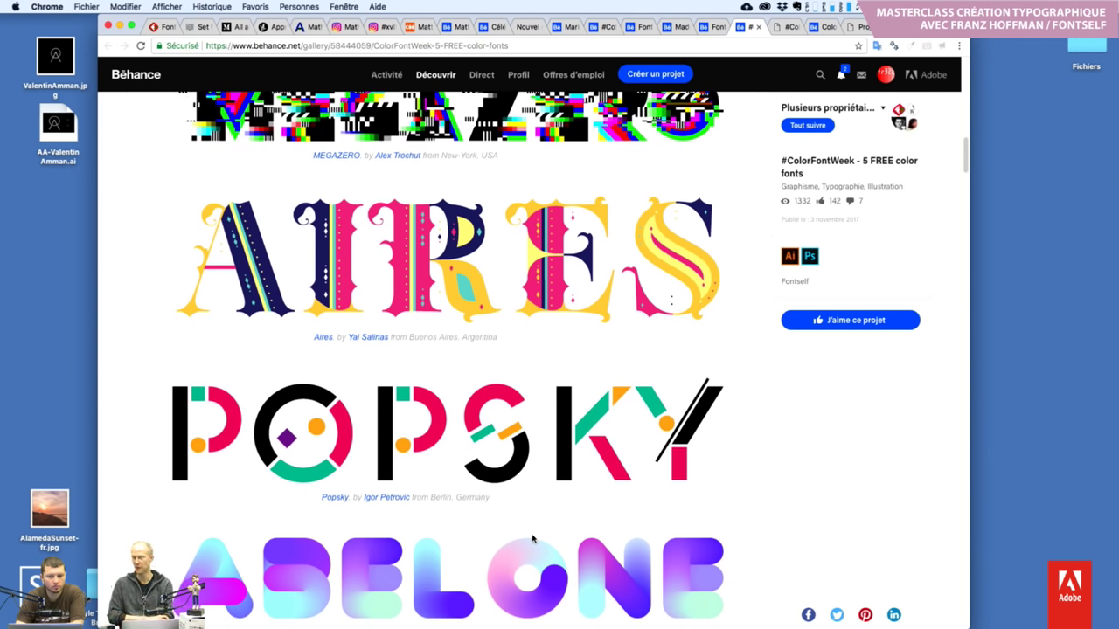
pyautogui.scroll(-3, 532, 539)
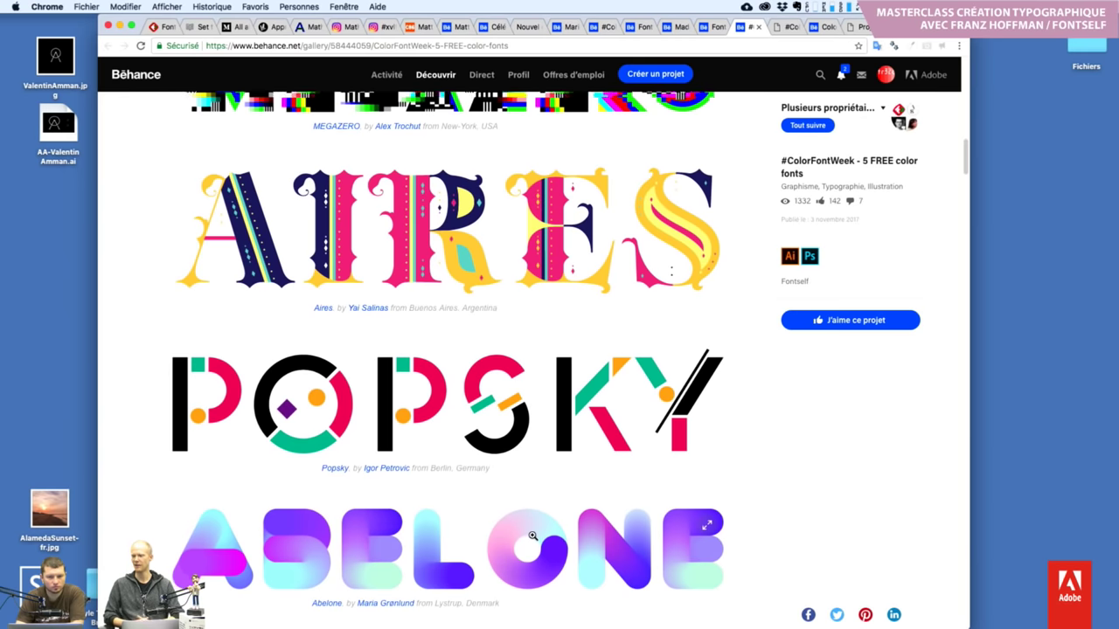
pyautogui.scroll(-1, 533, 536)
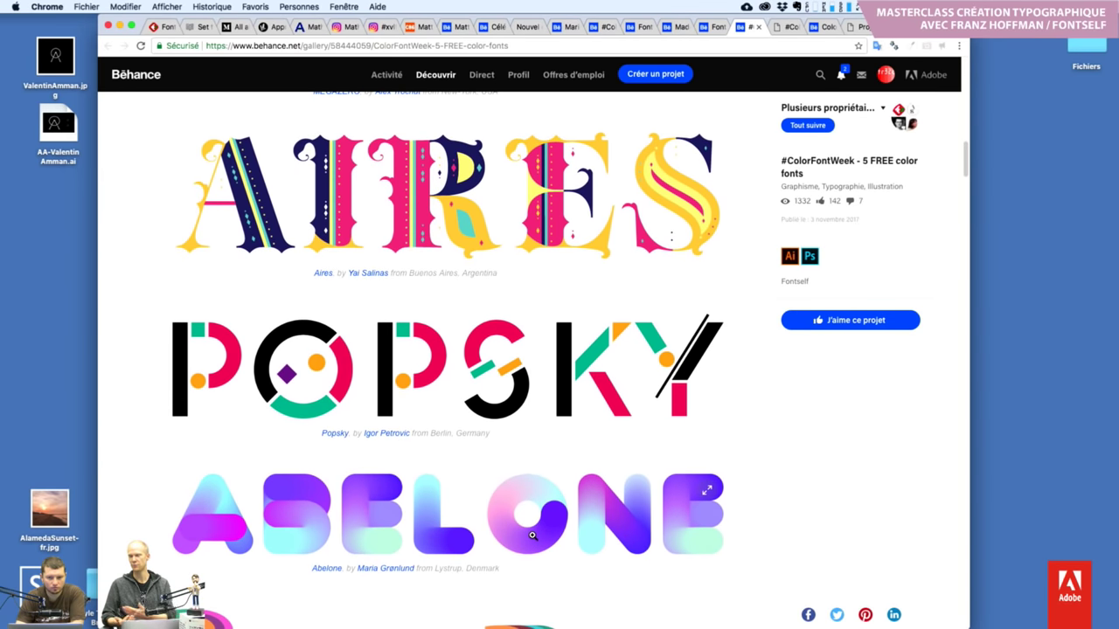
pyautogui.scroll(2, 532, 536)
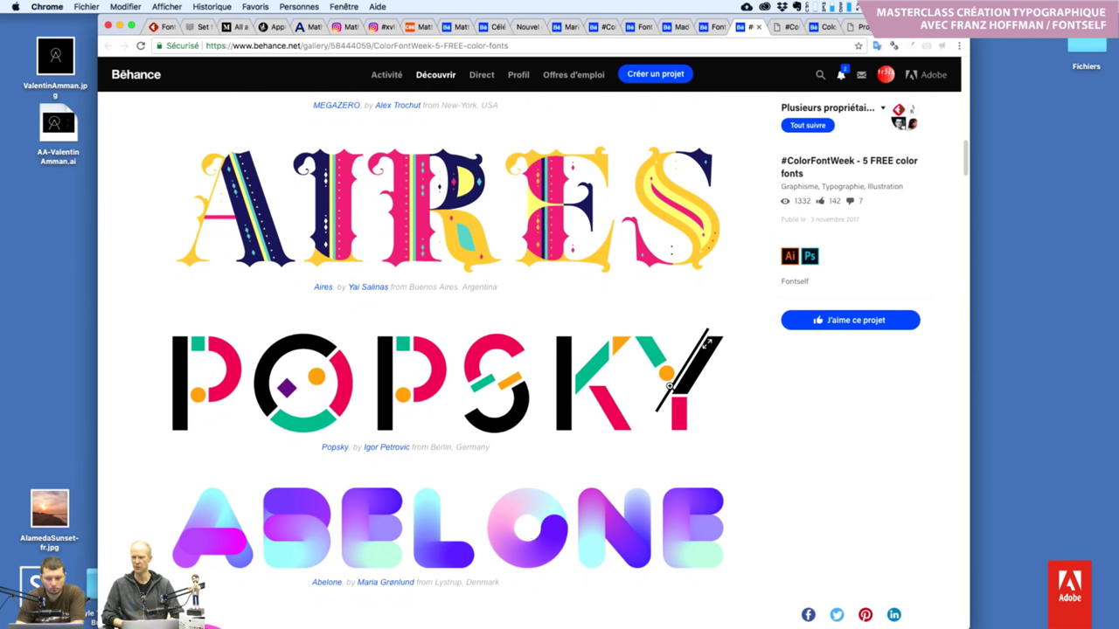
pyautogui.scroll(-5, 638, 426)
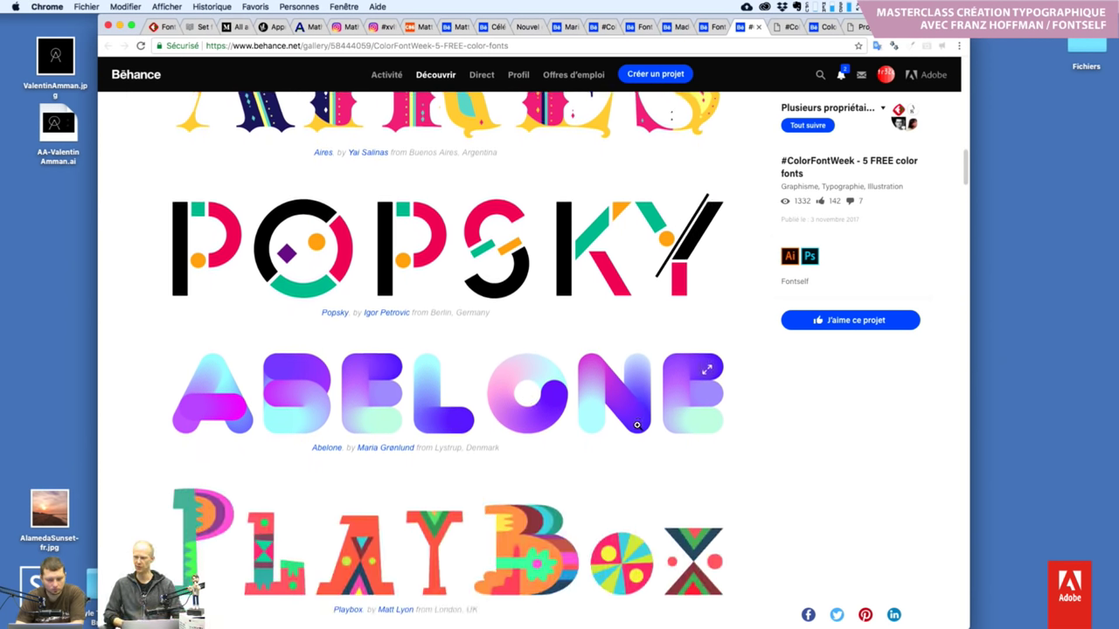
pyautogui.scroll(-3, 638, 426)
pyautogui.scroll(-1, 638, 426)
pyautogui.scroll(-1, 637, 426)
pyautogui.scroll(-2, 637, 426)
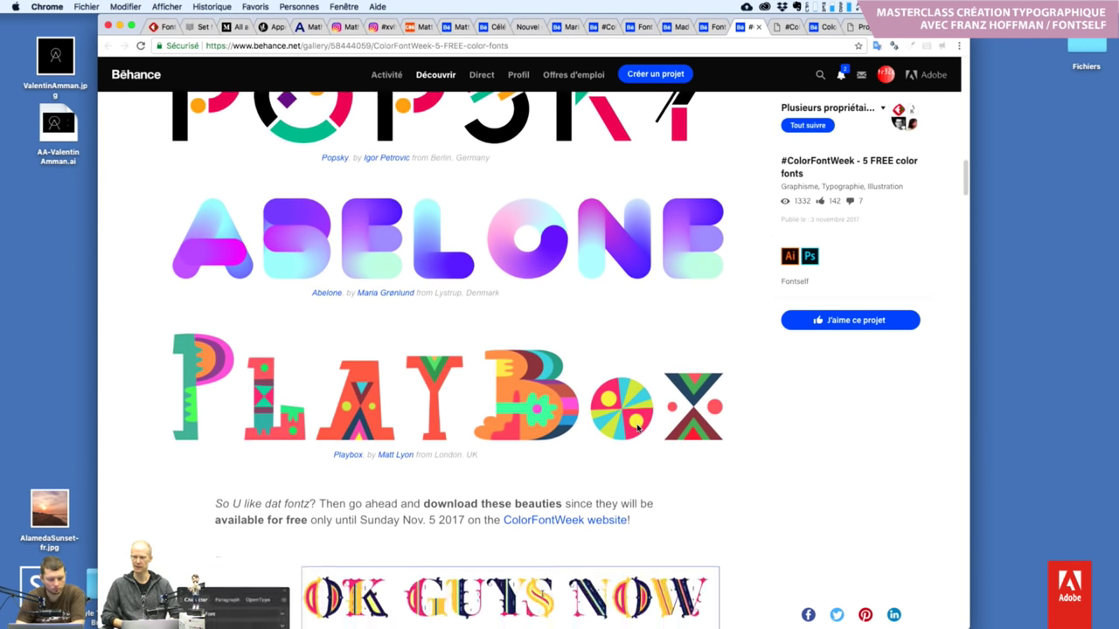
pyautogui.scroll(-1, 637, 425)
pyautogui.scroll(-1, 637, 426)
pyautogui.scroll(-1, 637, 426)
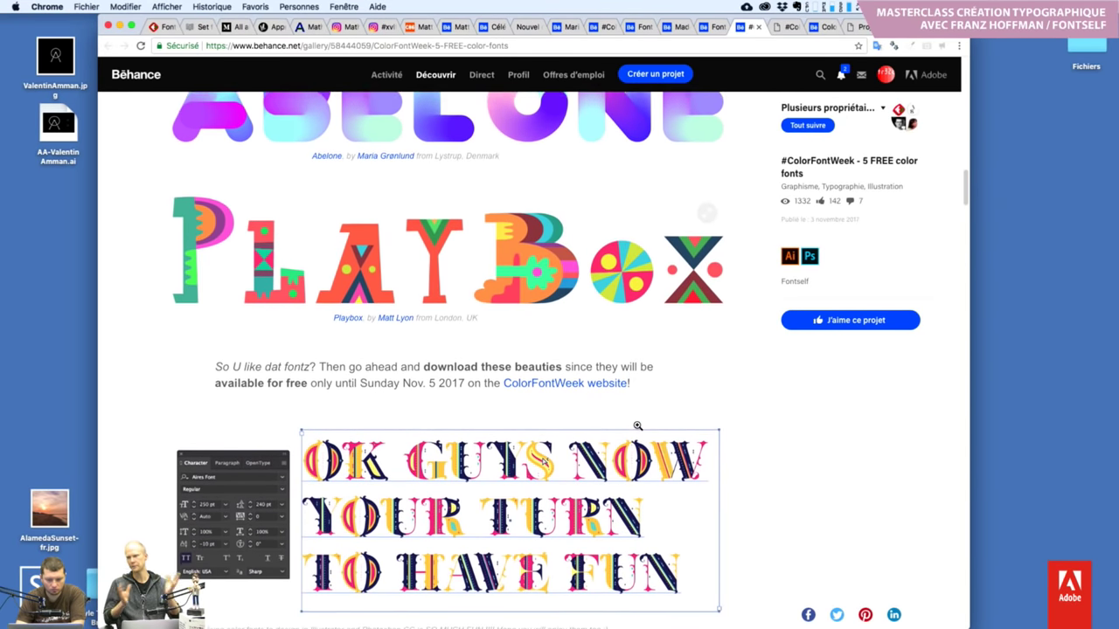
pyautogui.scroll(-1, 637, 426)
pyautogui.scroll(-3, 728, 487)
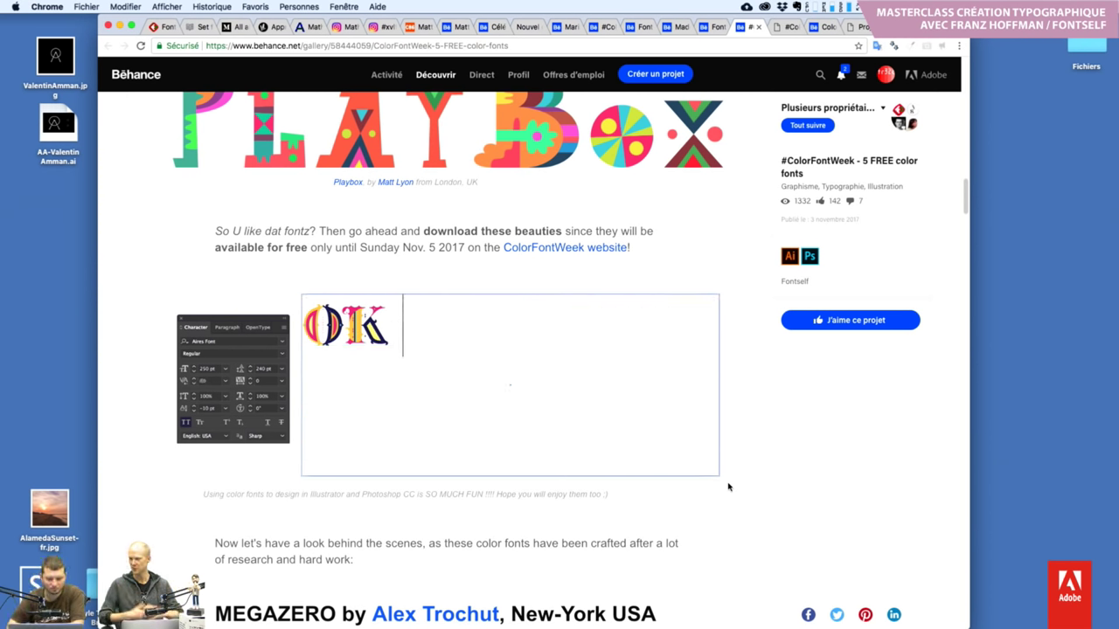
# Scroll the gallery past MEGAZERO, Aires, Popsky and Abelone down to Playbox by Matt Lyon
pyautogui.scroll(-2, 752, 479)
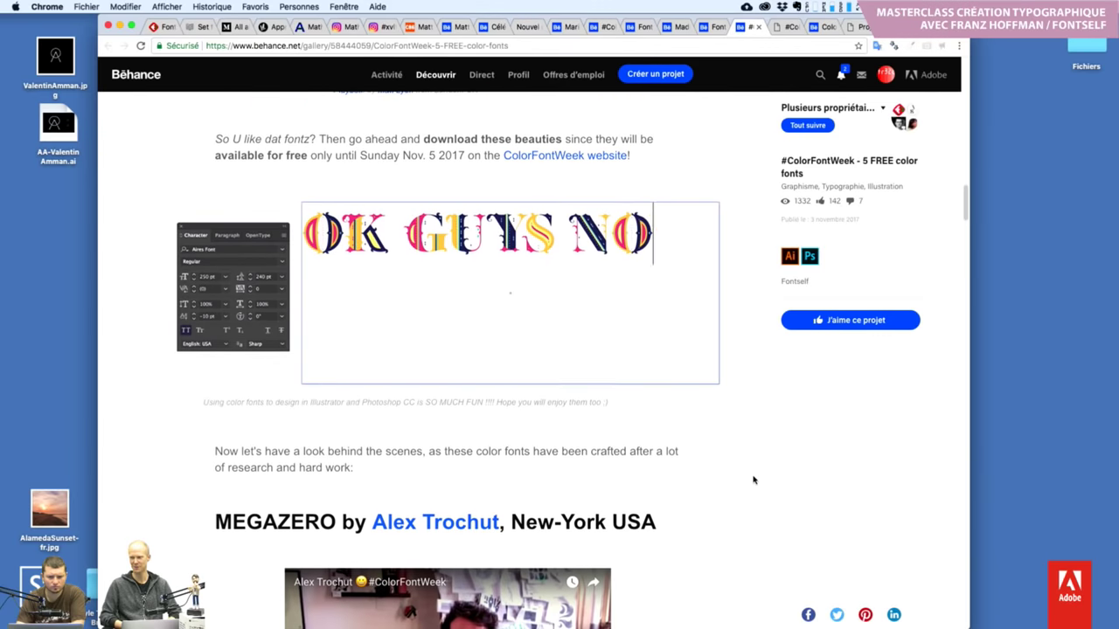
pyautogui.scroll(-1, 753, 479)
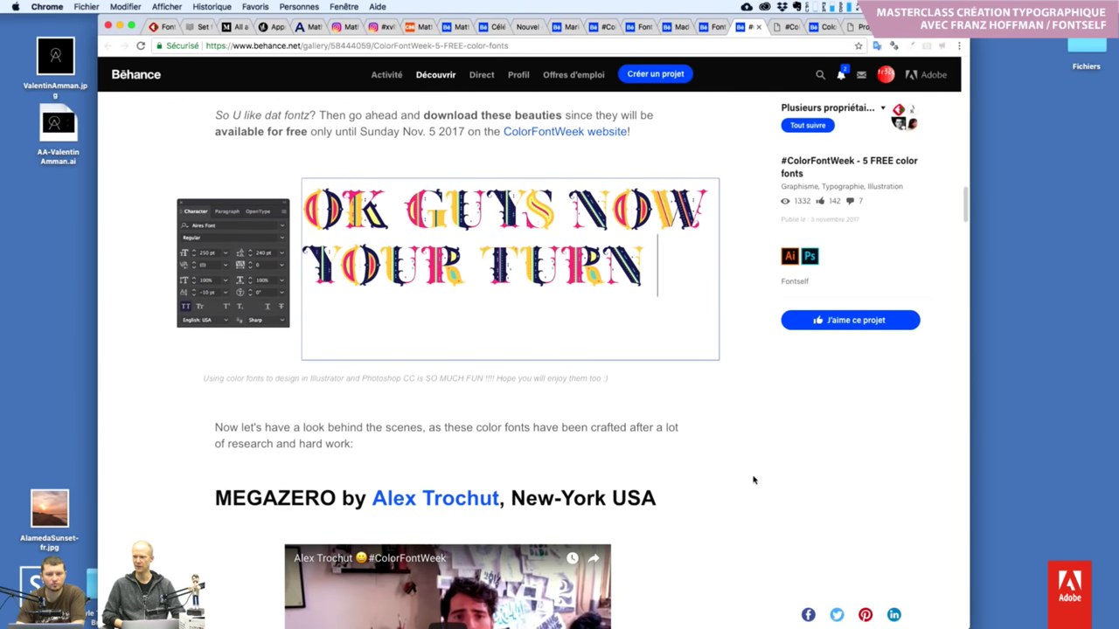
pyautogui.scroll(-1, 753, 479)
pyautogui.scroll(-2, 753, 479)
pyautogui.scroll(-1, 754, 477)
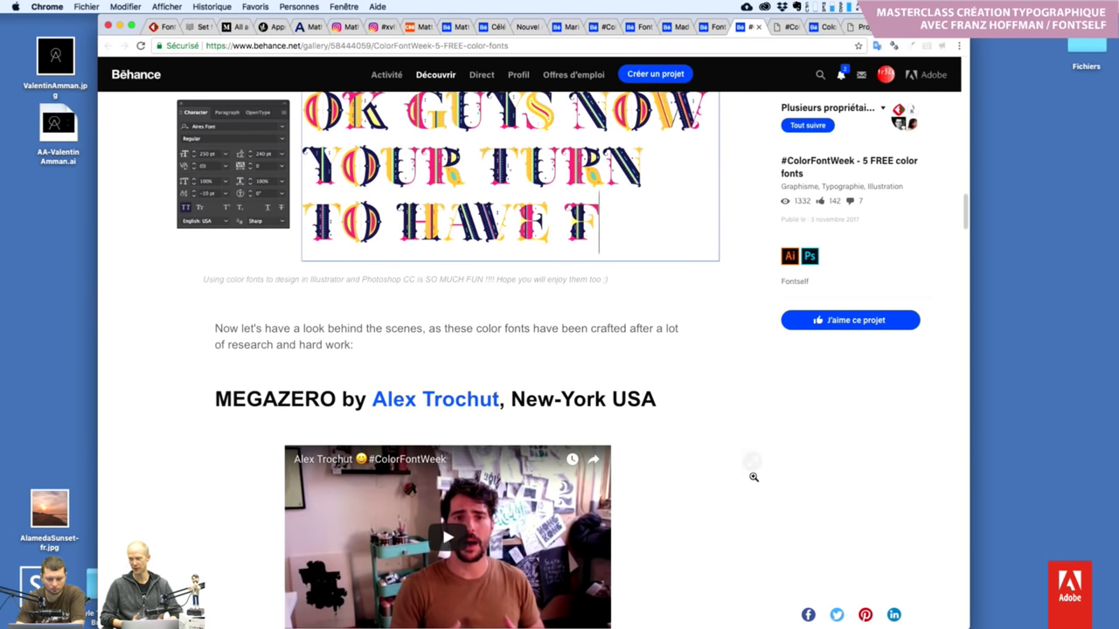
pyautogui.scroll(-2, 753, 477)
pyautogui.scroll(-3, 753, 477)
pyautogui.scroll(-1, 753, 477)
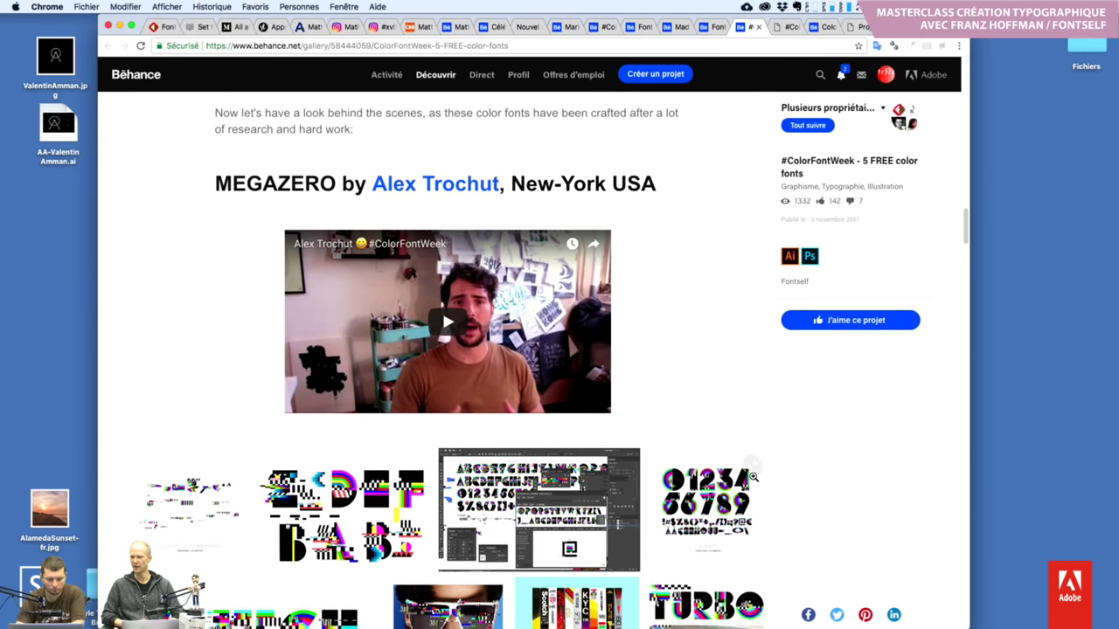
pyautogui.scroll(-5, 754, 478)
pyautogui.scroll(-4, 753, 478)
pyautogui.scroll(2, 753, 477)
pyautogui.scroll(-3, 753, 477)
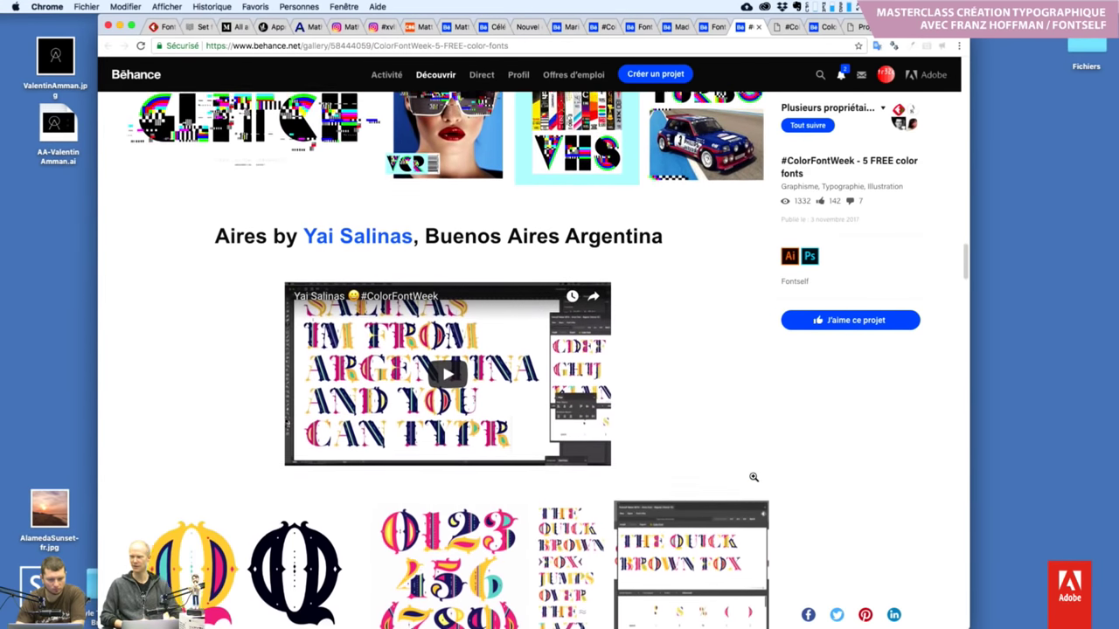
pyautogui.scroll(-1, 753, 477)
pyautogui.scroll(-2, 753, 477)
pyautogui.scroll(-1, 753, 478)
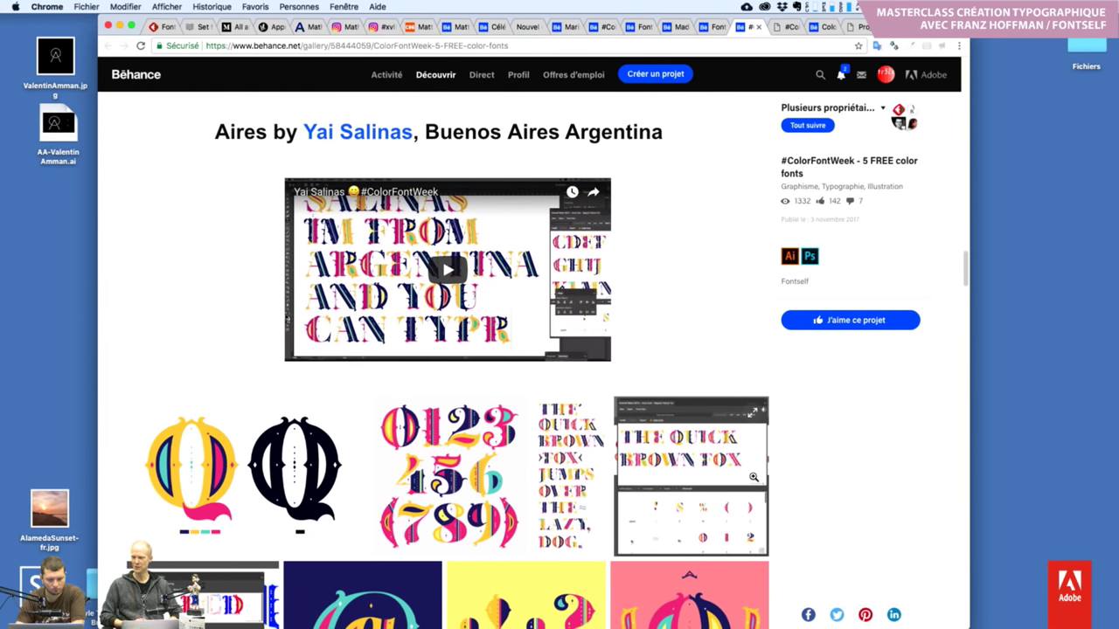
pyautogui.scroll(-1, 754, 477)
pyautogui.scroll(-1, 753, 477)
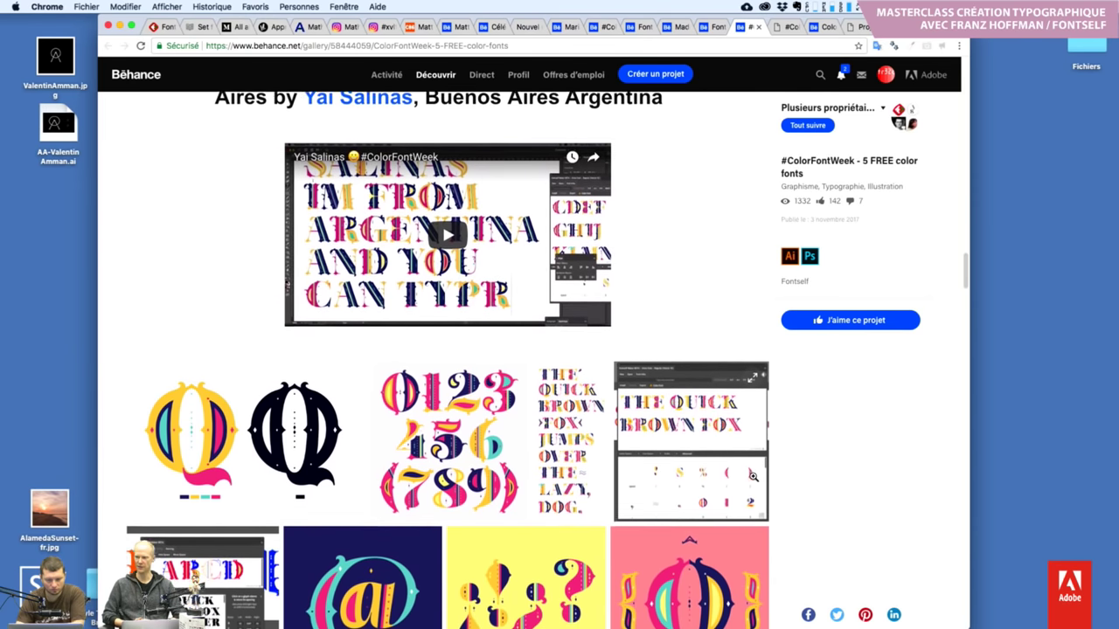
pyautogui.scroll(-3, 753, 477)
pyautogui.scroll(-3, 754, 477)
pyautogui.scroll(-2, 754, 477)
pyautogui.scroll(-3, 754, 477)
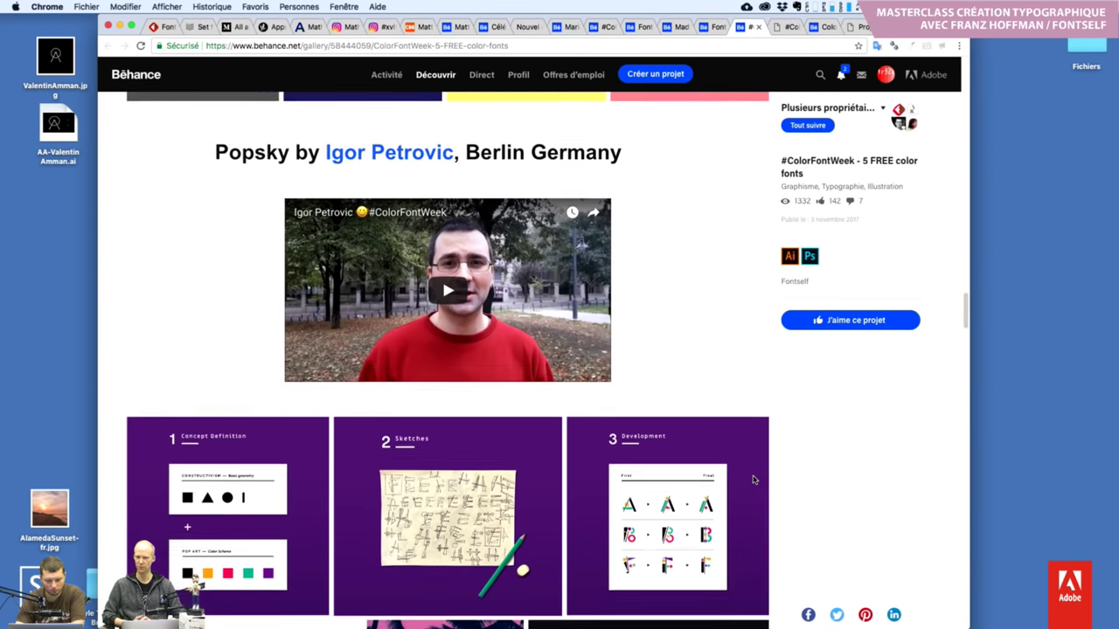
pyautogui.scroll(-3, 754, 477)
pyautogui.scroll(-1, 753, 477)
pyautogui.scroll(-5, 753, 476)
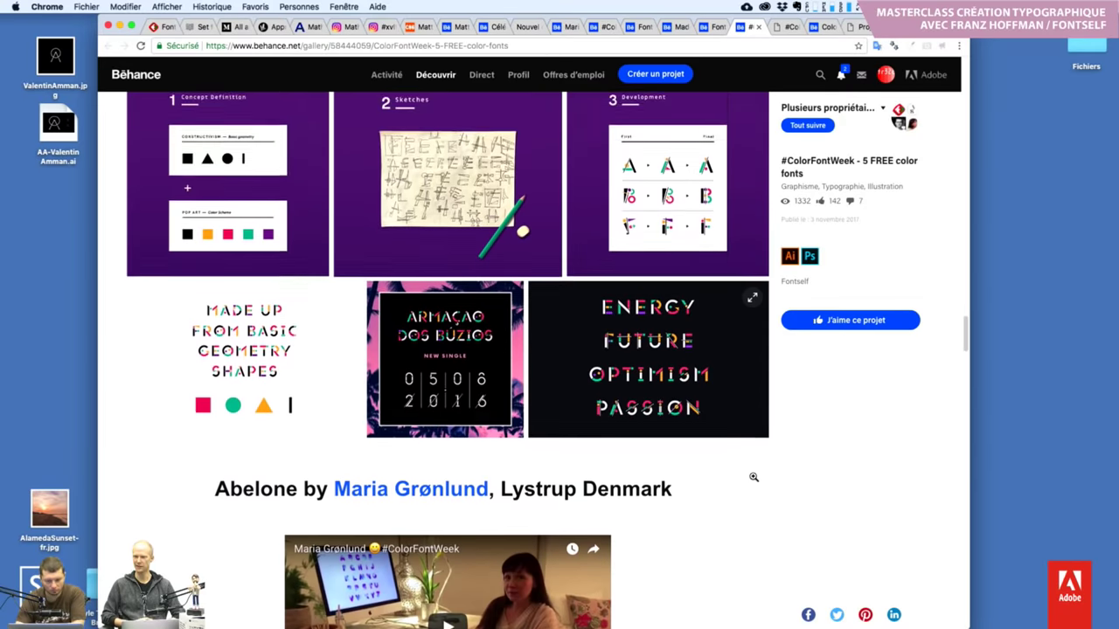
pyautogui.scroll(-1, 754, 478)
pyautogui.scroll(-1, 753, 478)
pyautogui.scroll(-1, 753, 477)
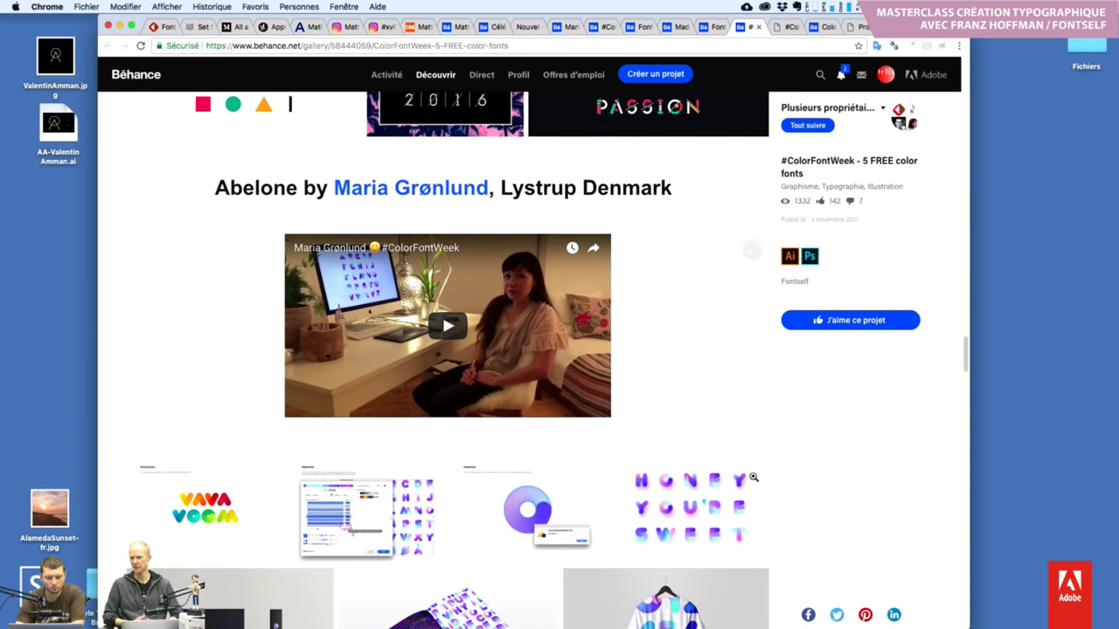
pyautogui.scroll(-1, 754, 477)
pyautogui.scroll(-3, 754, 477)
pyautogui.scroll(-1, 753, 477)
pyautogui.scroll(-1, 754, 477)
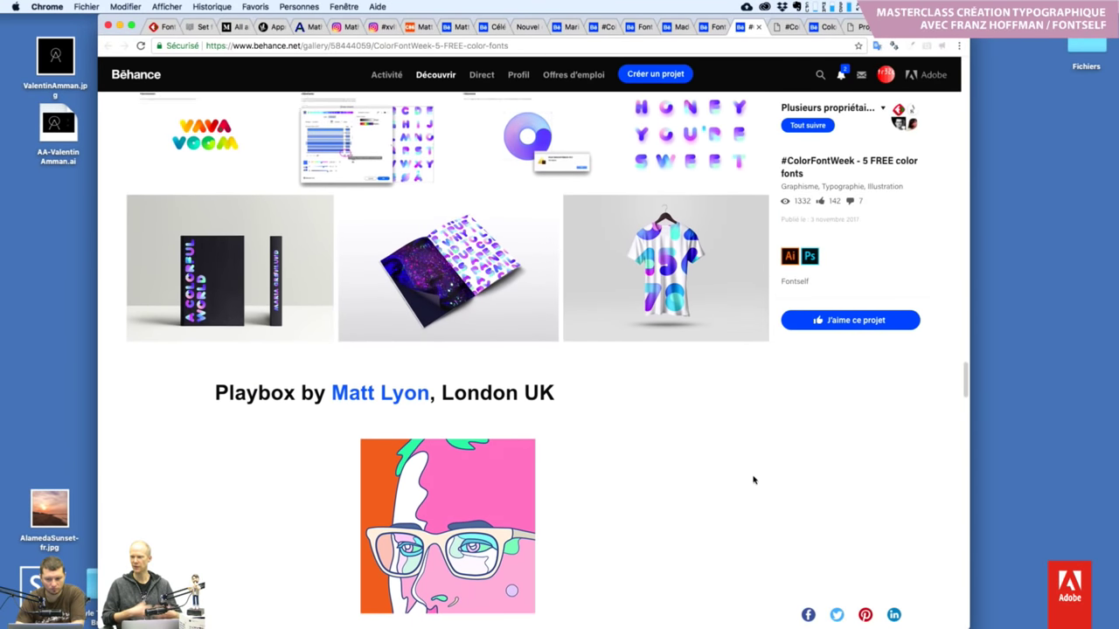
pyautogui.scroll(-3, 754, 477)
pyautogui.scroll(-1, 753, 477)
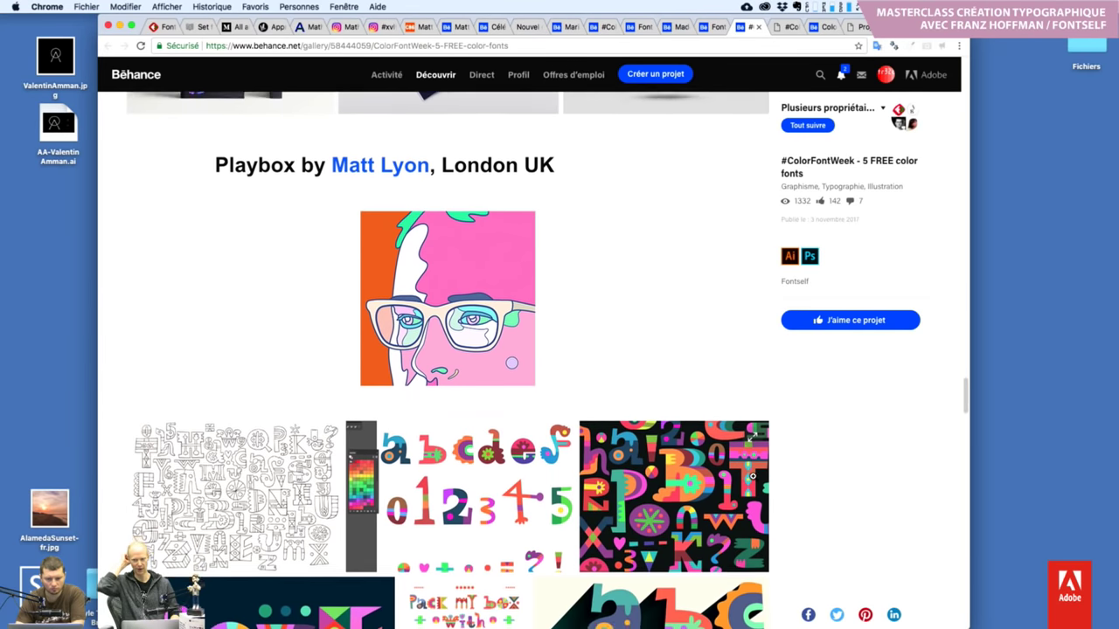
pyautogui.scroll(-1, 753, 477)
pyautogui.scroll(-1, 752, 478)
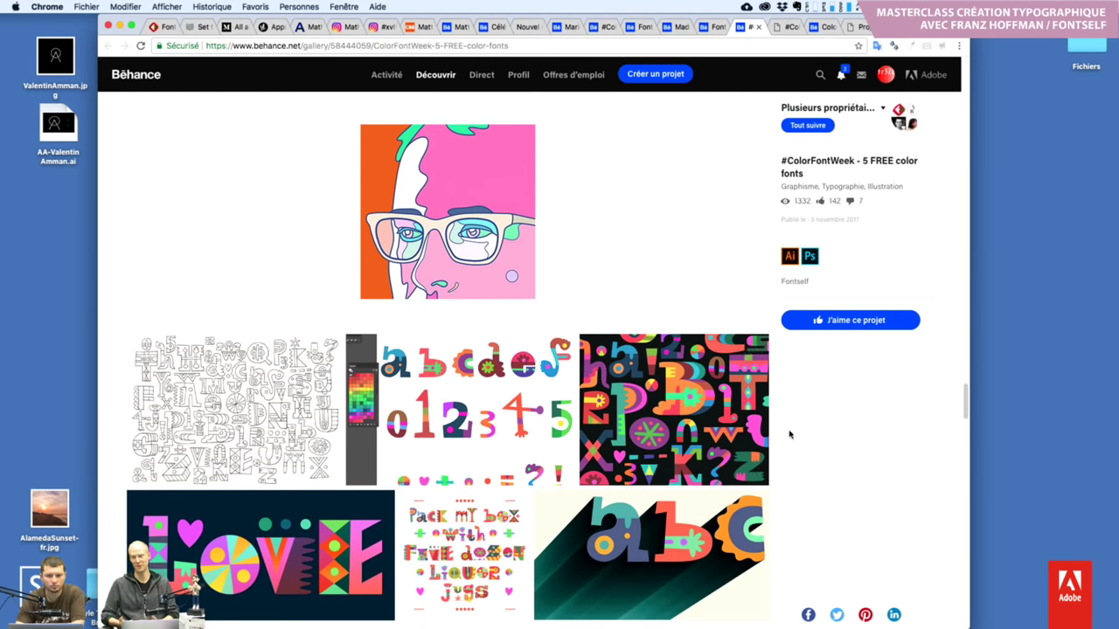
# Select the Behance article's web address and scroll down to the Fontself Maker section
pyautogui.click(468, 45)
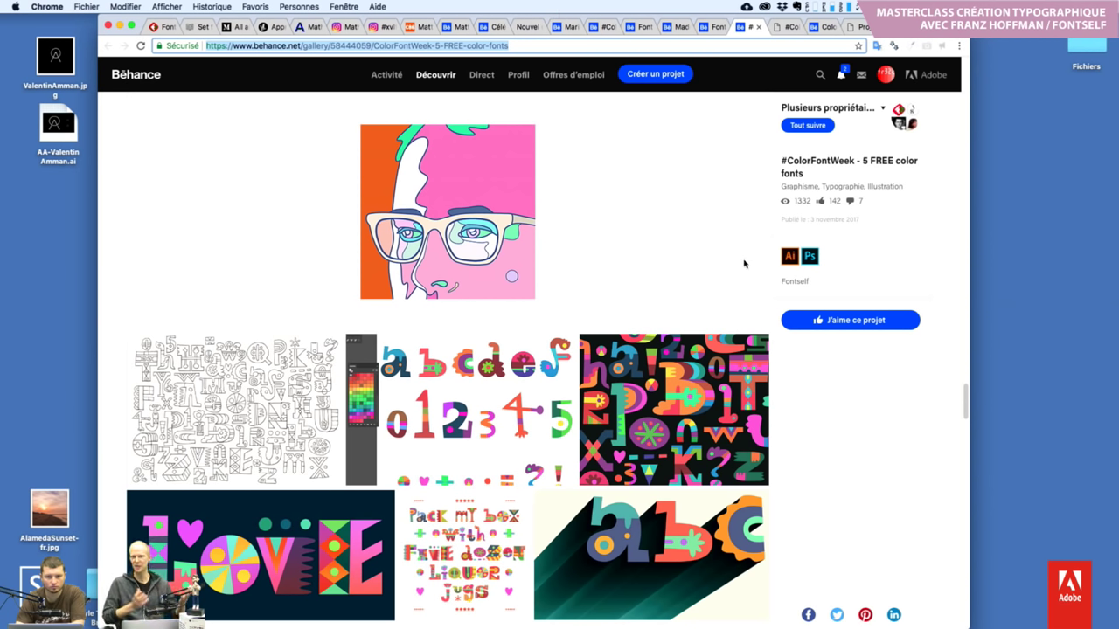
pyautogui.scroll(-2, 744, 263)
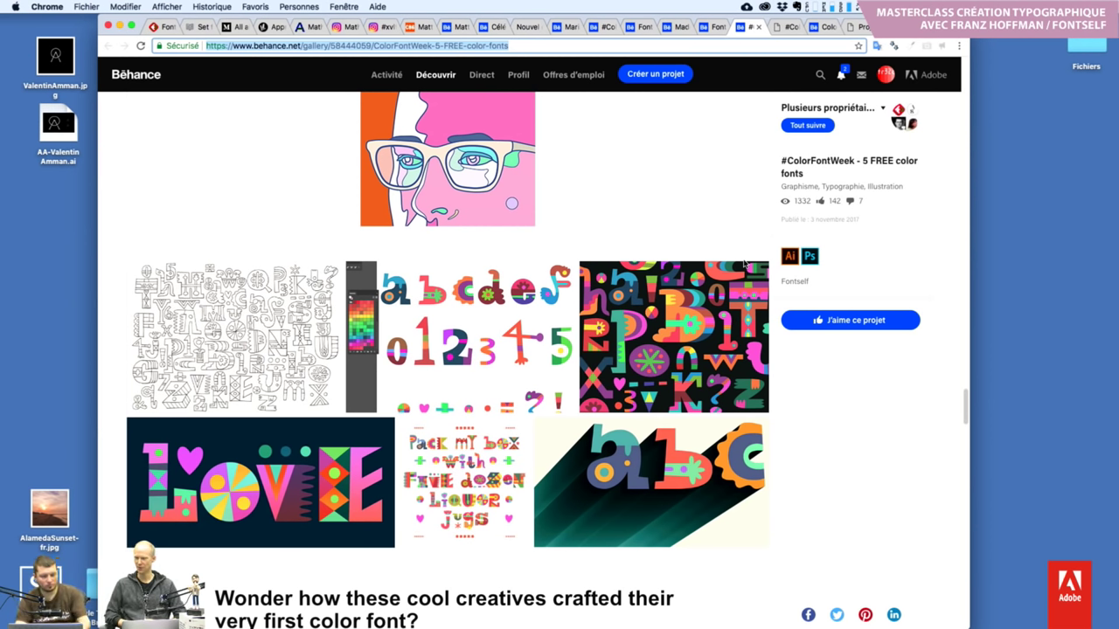
pyautogui.scroll(-1, 744, 263)
pyautogui.scroll(-5, 744, 263)
pyautogui.scroll(-3, 743, 264)
pyautogui.scroll(-2, 744, 263)
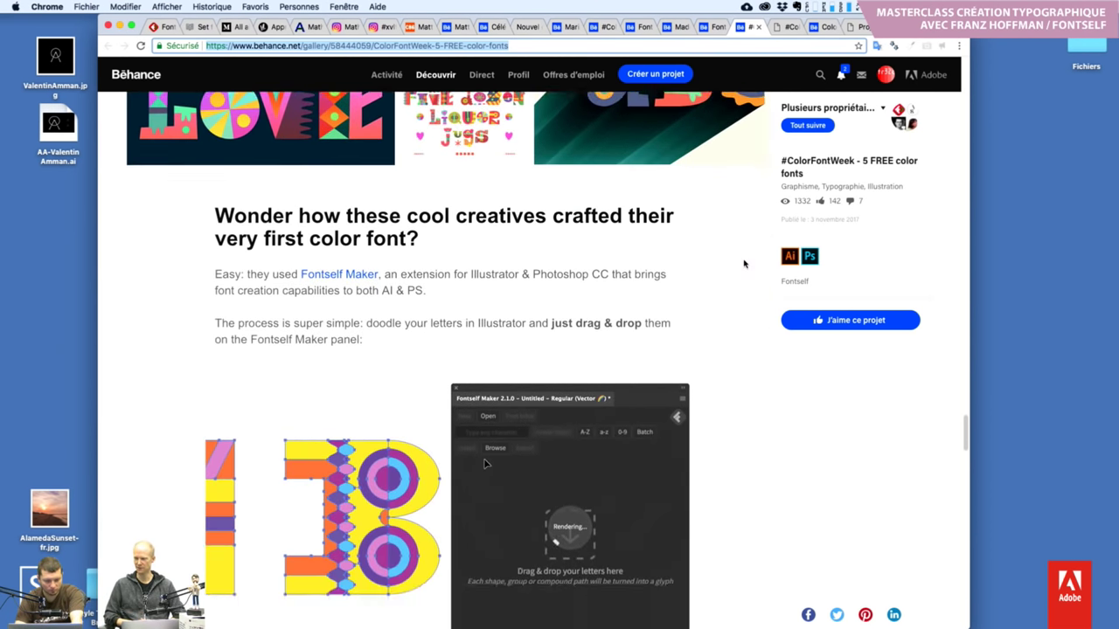
pyautogui.scroll(-3, 744, 263)
pyautogui.scroll(-2, 744, 263)
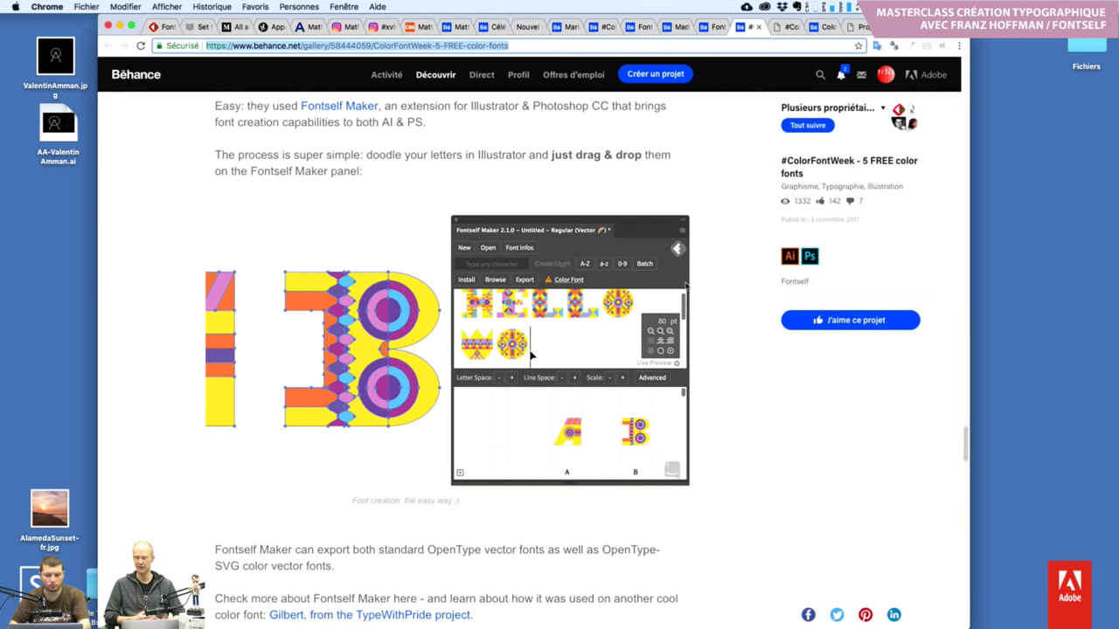
pyautogui.scroll(-2, 686, 284)
pyautogui.scroll(-4, 686, 284)
# Scroll back up and open the 'available' color-fonts link in a new background tab
pyautogui.scroll(5, 686, 284)
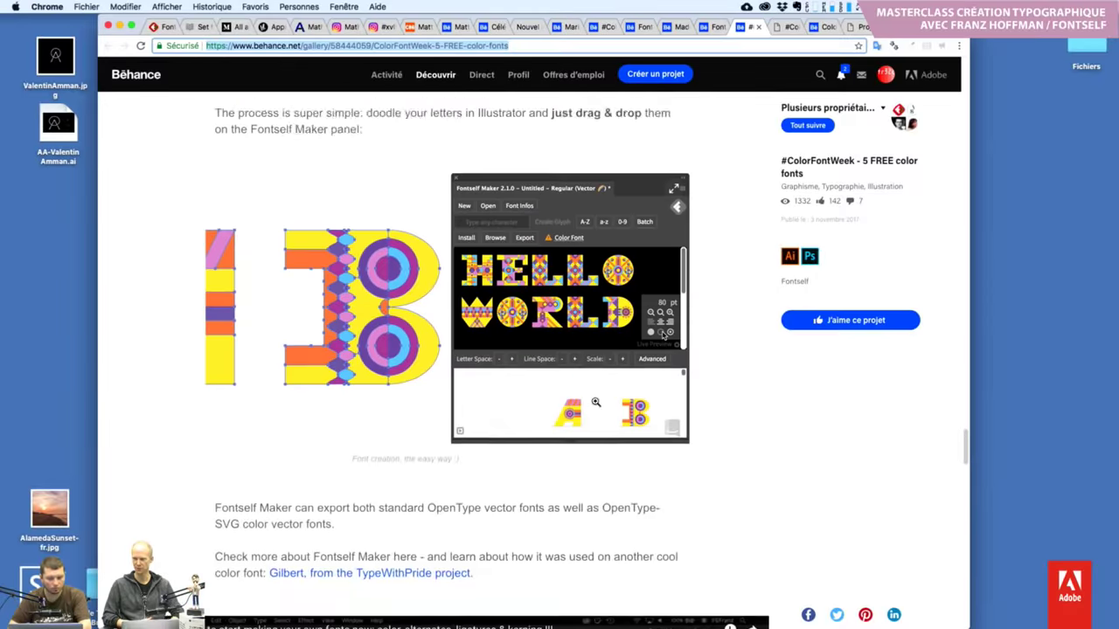
pyautogui.scroll(5, 596, 402)
pyautogui.scroll(5, 596, 402)
pyautogui.scroll(4, 595, 402)
pyautogui.scroll(10, 598, 402)
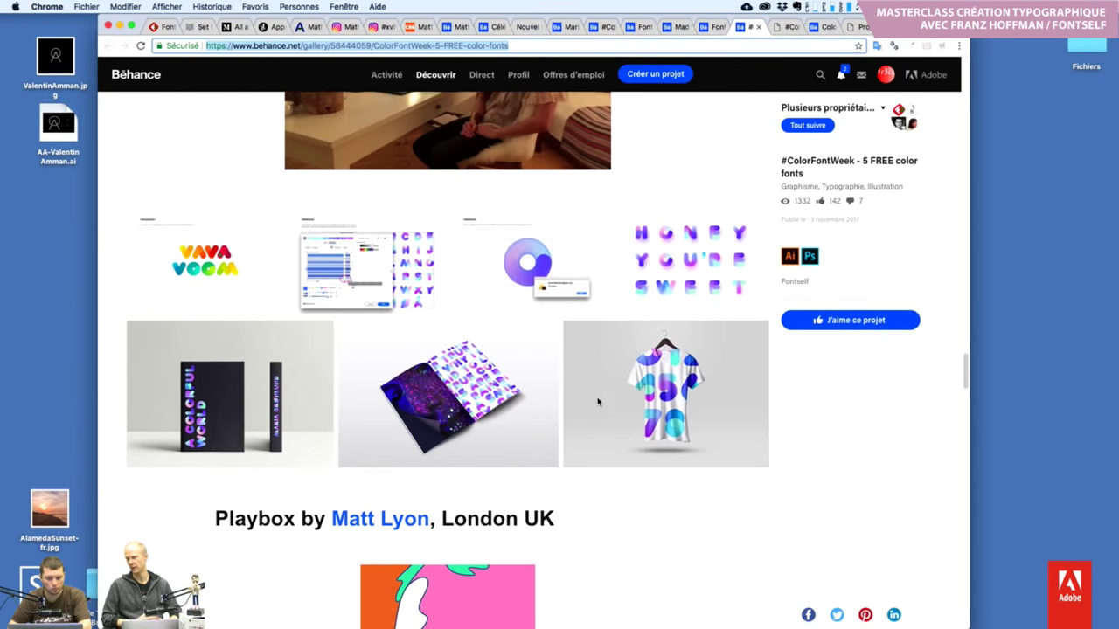
pyautogui.scroll(4, 598, 402)
pyautogui.scroll(10, 598, 403)
pyautogui.scroll(7, 599, 403)
pyautogui.scroll(6, 599, 404)
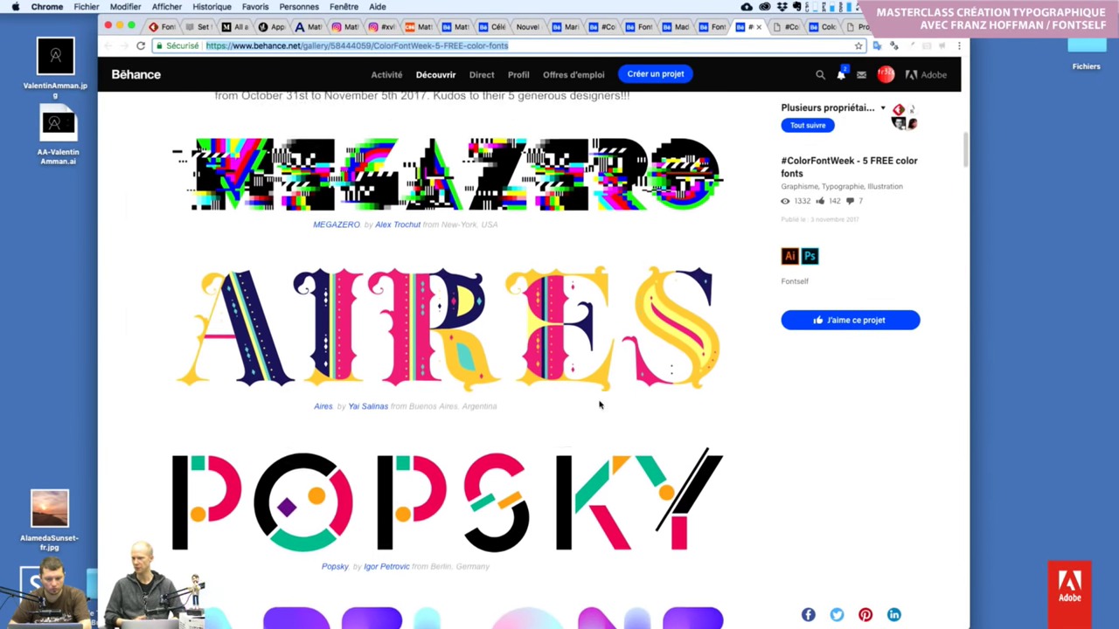
pyautogui.scroll(1, 600, 404)
pyautogui.scroll(3, 596, 406)
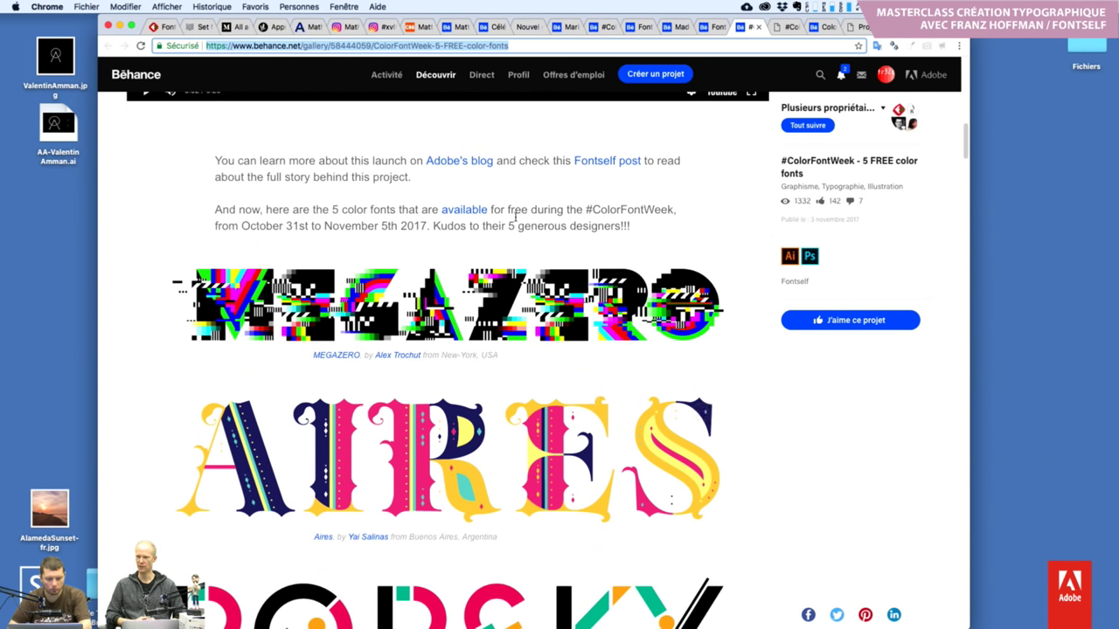
pyautogui.click(458, 215)
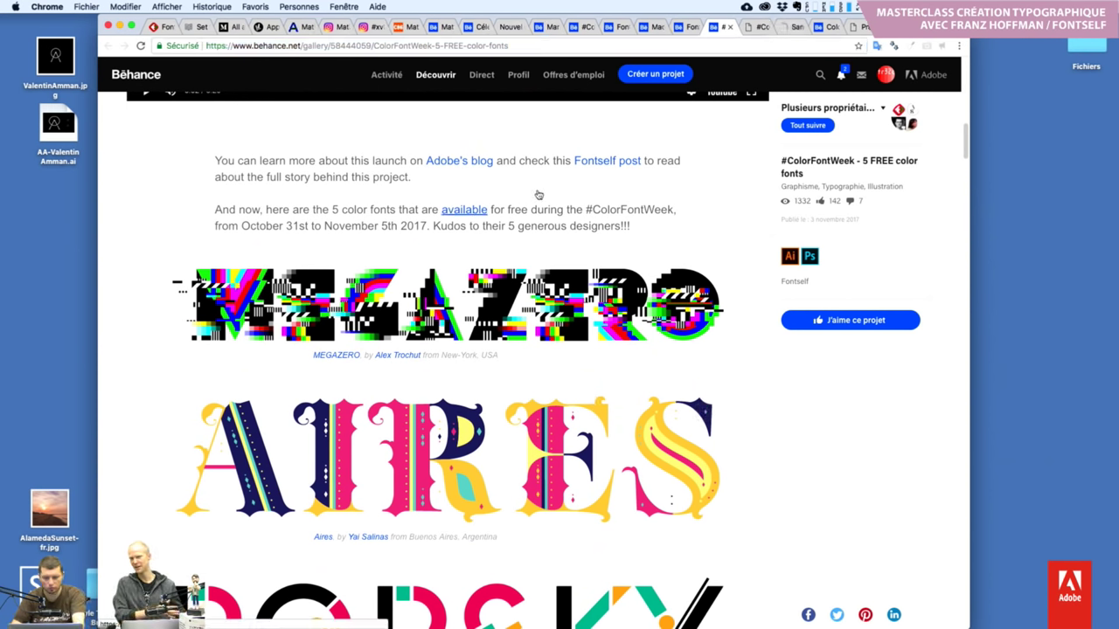
# Switch to the new ColorFontWeek tab and scroll down through the five colour font listings
pyautogui.click(782, 29)
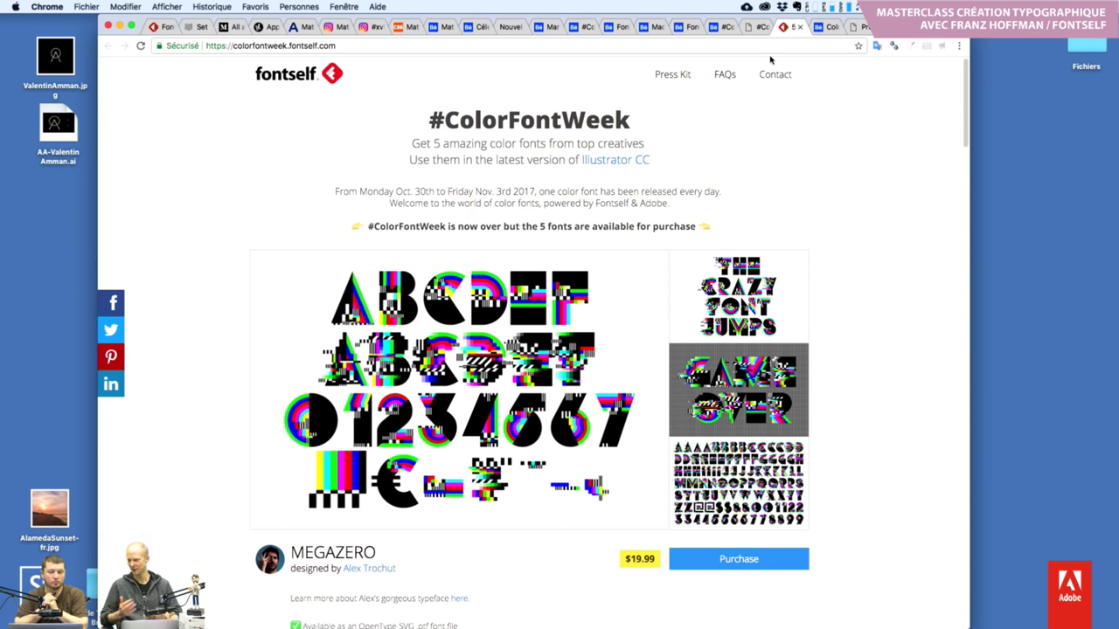
pyautogui.scroll(-2, 845, 257)
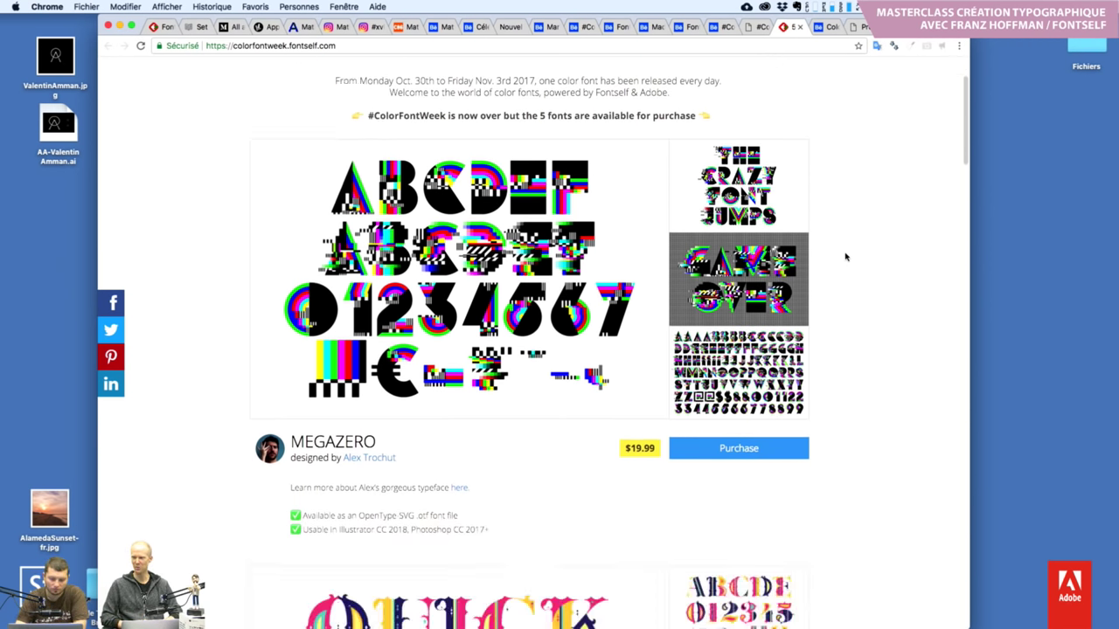
pyautogui.scroll(-1, 845, 257)
pyautogui.scroll(-3, 845, 257)
pyautogui.scroll(-2, 846, 257)
pyautogui.scroll(-1, 846, 257)
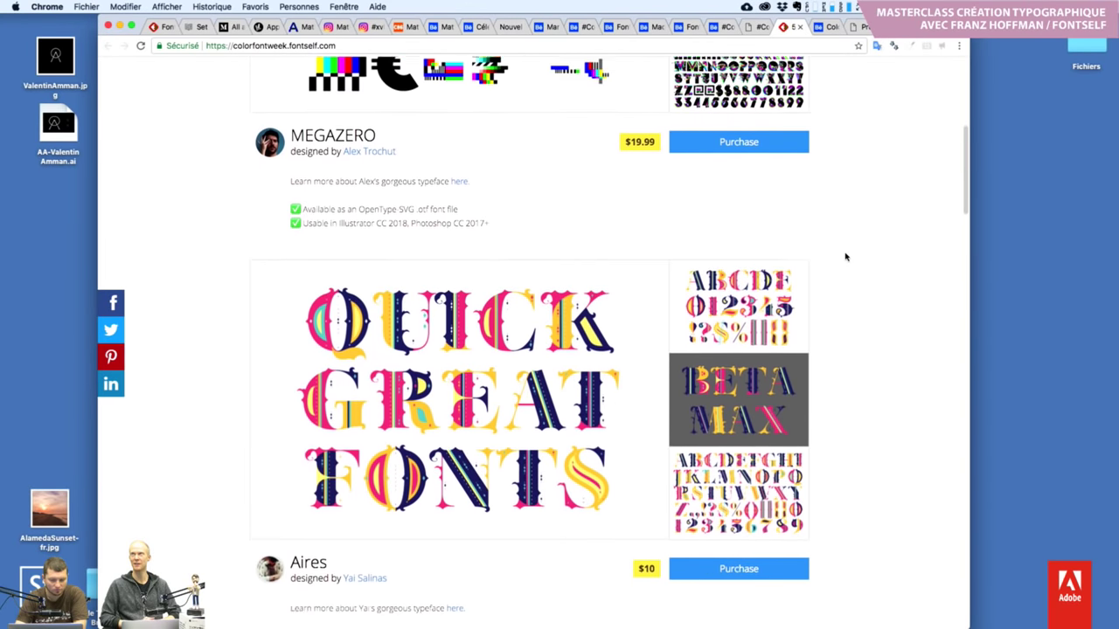
pyautogui.scroll(-2, 845, 257)
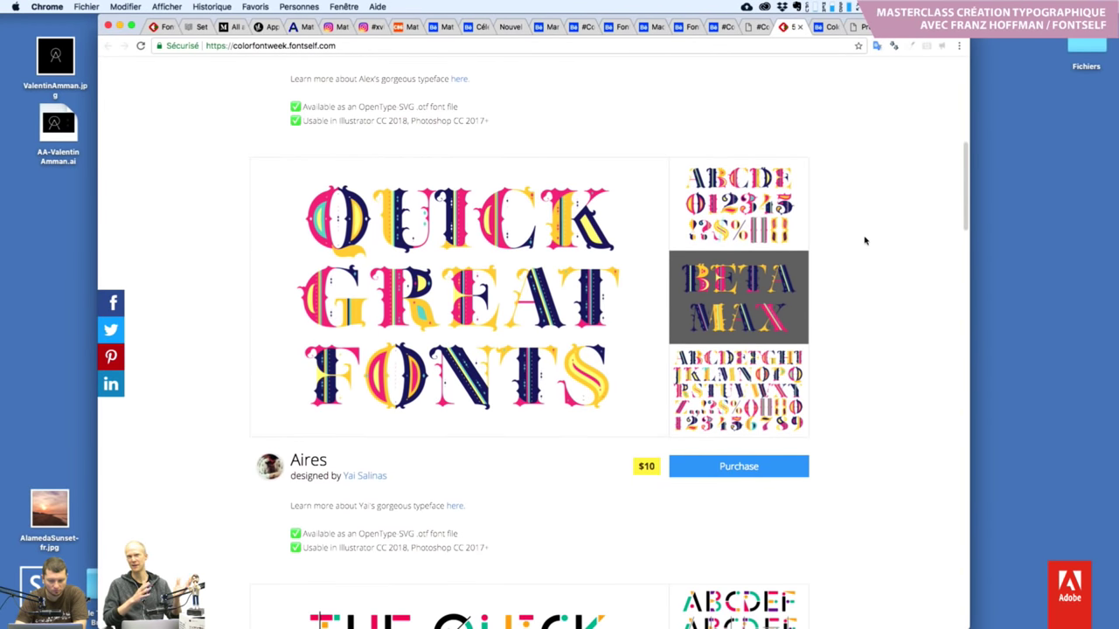
pyautogui.scroll(-4, 864, 240)
pyautogui.scroll(-4, 865, 243)
pyautogui.scroll(-1, 865, 245)
pyautogui.scroll(-5, 864, 248)
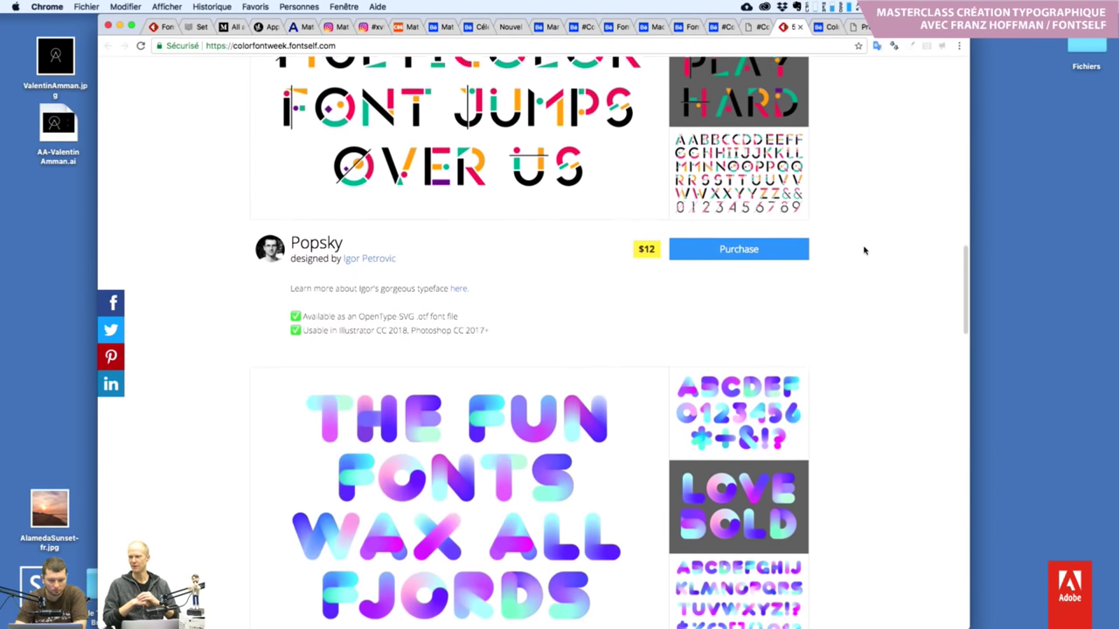
pyautogui.scroll(-1, 864, 250)
pyautogui.scroll(-4, 863, 250)
pyautogui.scroll(-2, 864, 250)
pyautogui.scroll(-2, 864, 250)
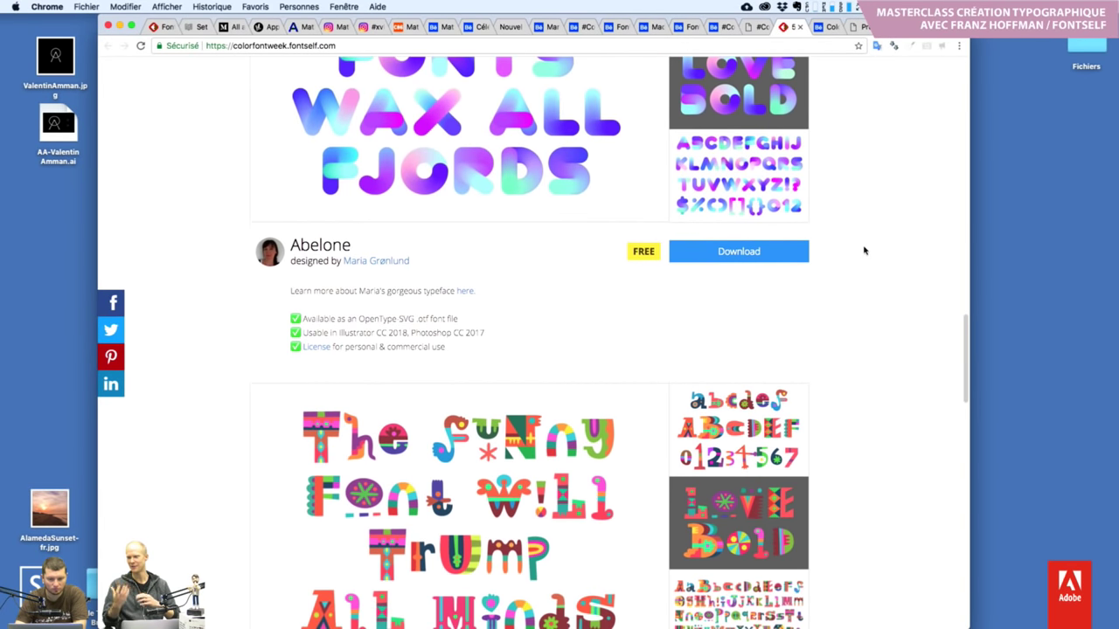
pyautogui.scroll(-1, 864, 250)
pyautogui.scroll(-3, 864, 251)
pyautogui.scroll(-1, 864, 250)
pyautogui.scroll(-3, 864, 250)
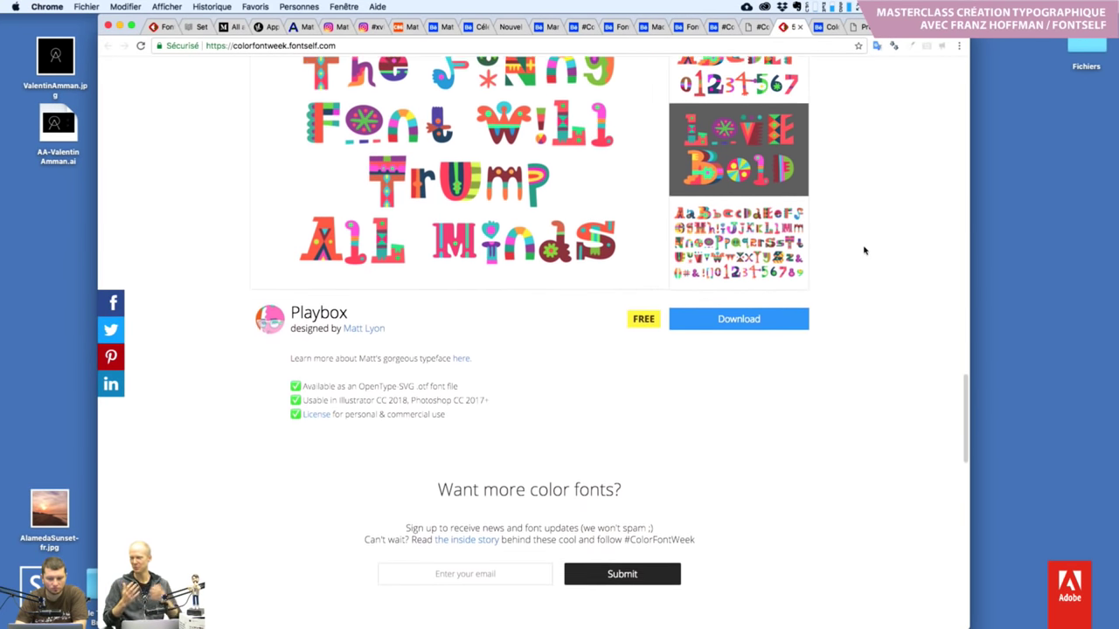
pyautogui.scroll(-2, 864, 250)
pyautogui.scroll(-2, 863, 250)
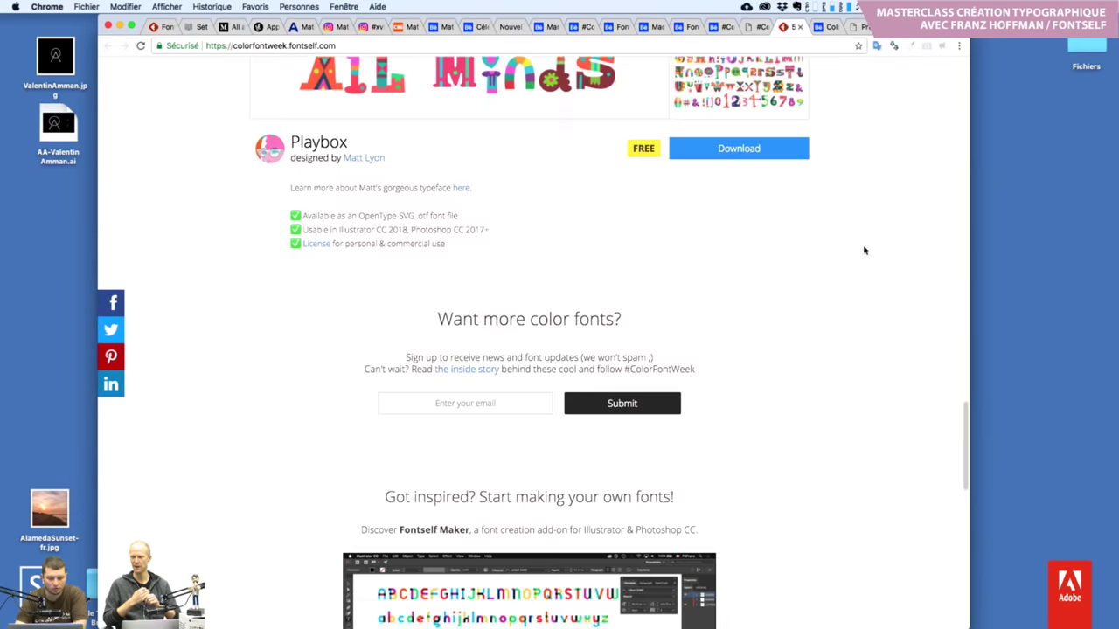
pyautogui.scroll(-3, 863, 250)
pyautogui.scroll(-3, 864, 250)
pyautogui.scroll(-2, 864, 250)
pyautogui.scroll(-3, 863, 250)
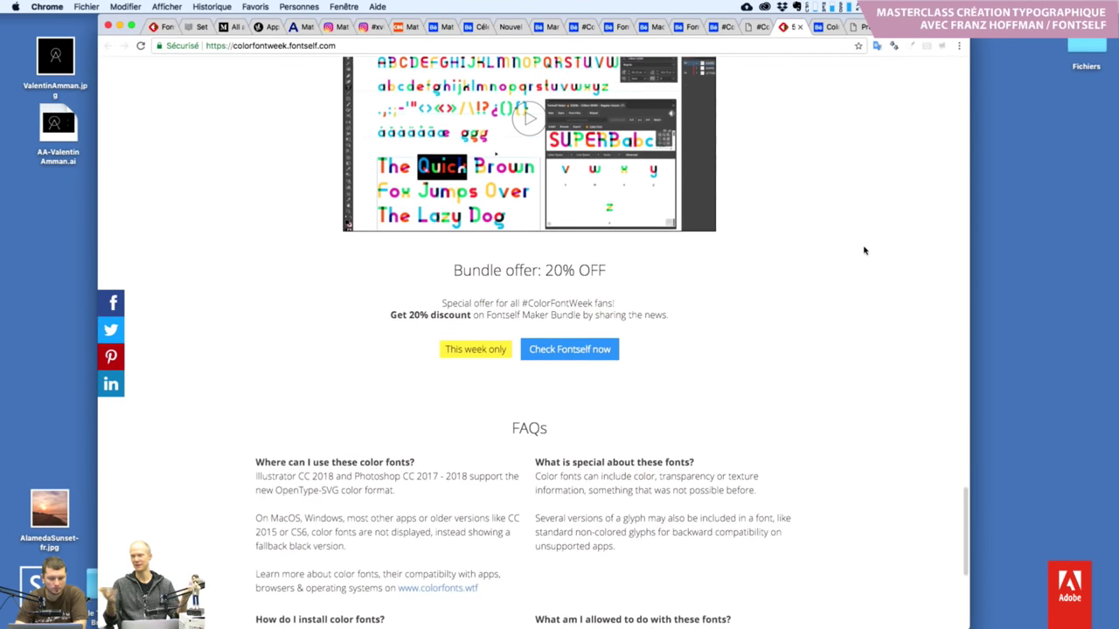
pyautogui.scroll(-1, 864, 250)
pyautogui.scroll(-2, 864, 250)
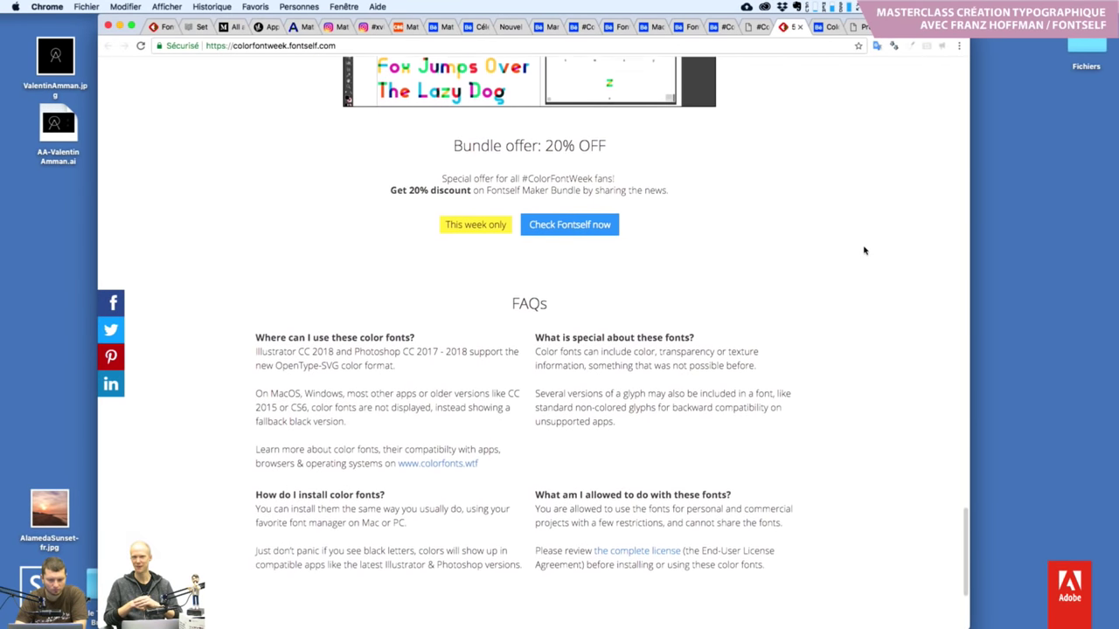
# Scroll back up to the #ColorFontWeek header and the MEGAZERO $19.99 listing
pyautogui.scroll(1, 864, 250)
pyautogui.scroll(1, 864, 250)
pyautogui.scroll(2, 864, 250)
pyautogui.scroll(2, 864, 250)
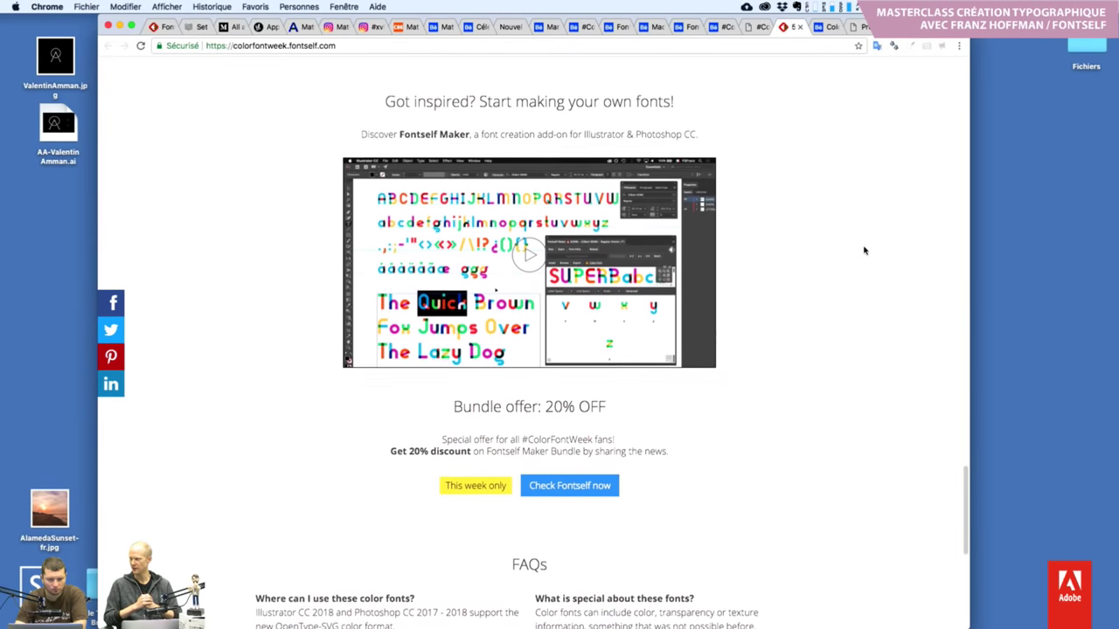
pyautogui.scroll(-4, 863, 250)
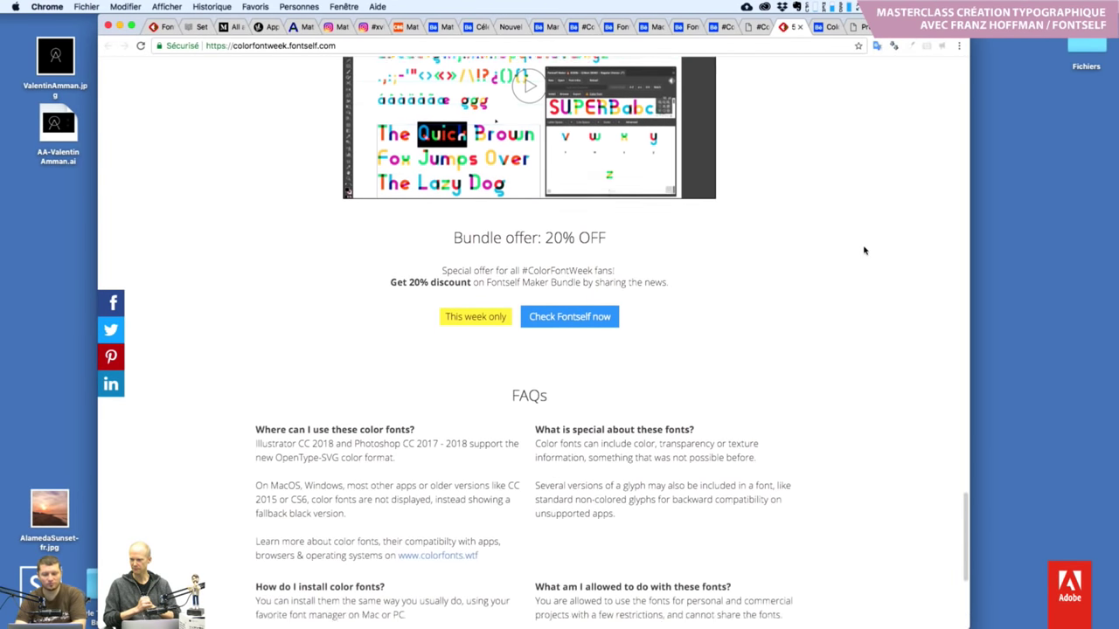
pyautogui.scroll(-3, 863, 250)
pyautogui.scroll(-2, 864, 251)
pyautogui.scroll(15, 864, 250)
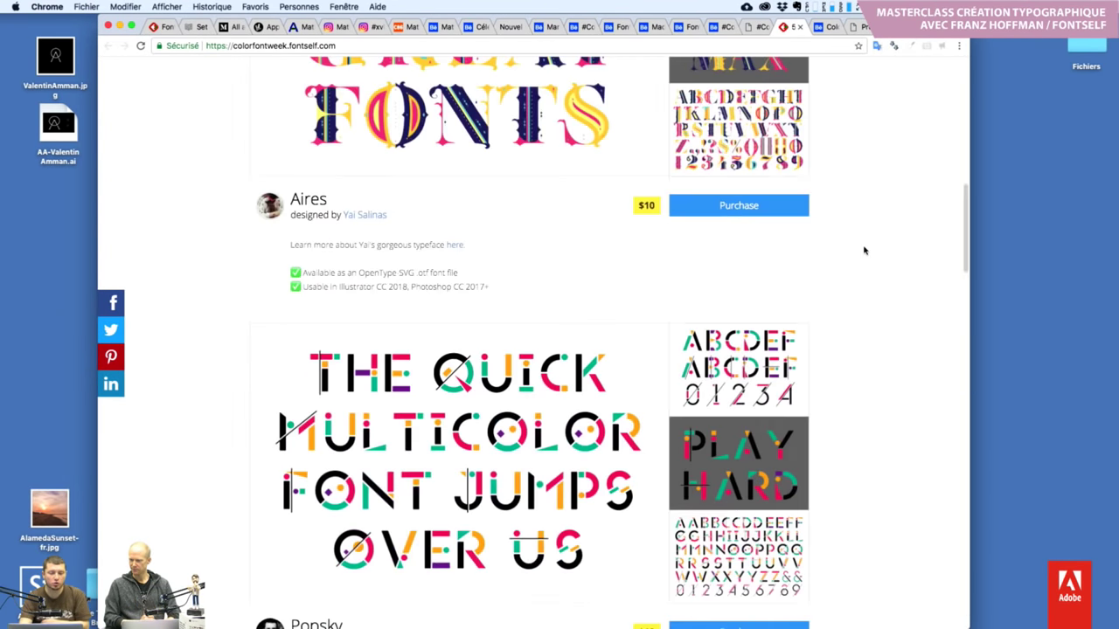
pyautogui.scroll(10, 864, 250)
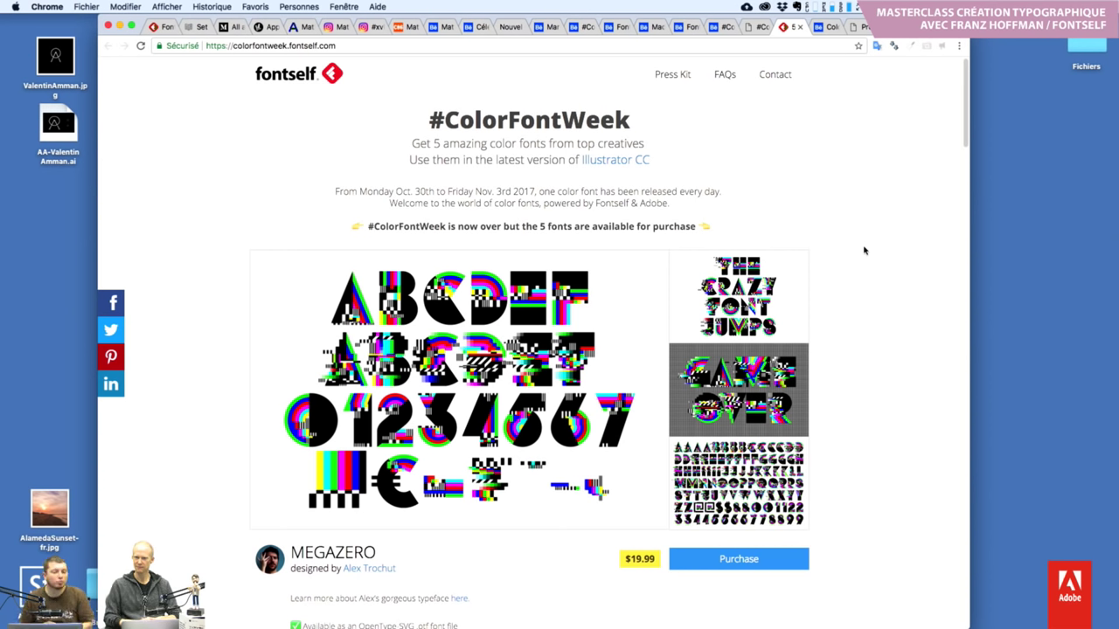
# Return to Illustrator and close the Libraries panel
pyautogui.press('super+Tab')
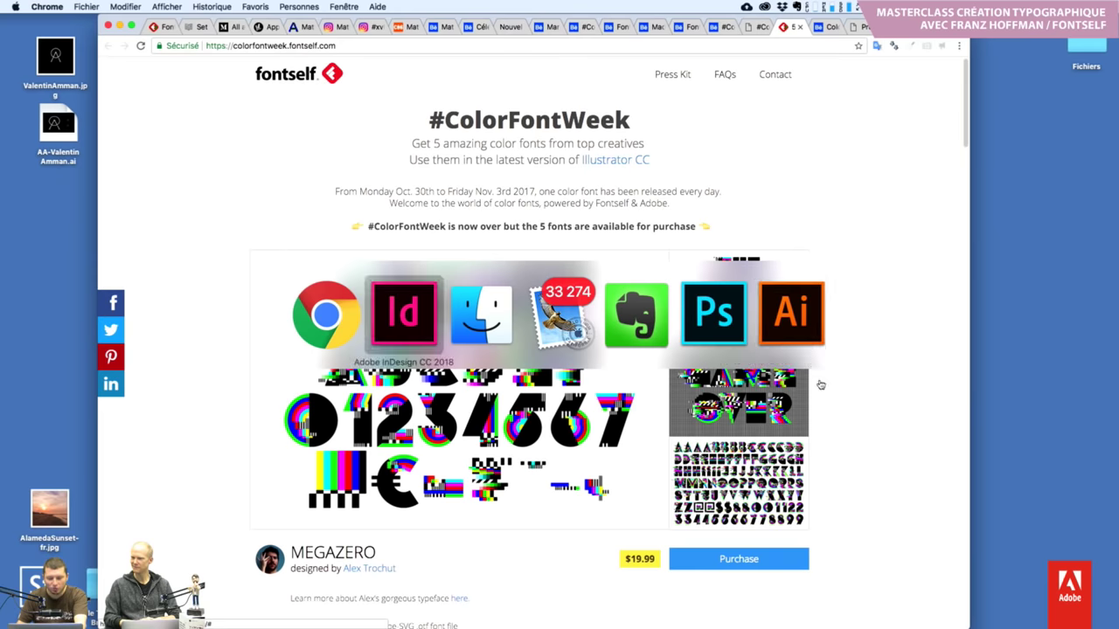
pyautogui.click(774, 314)
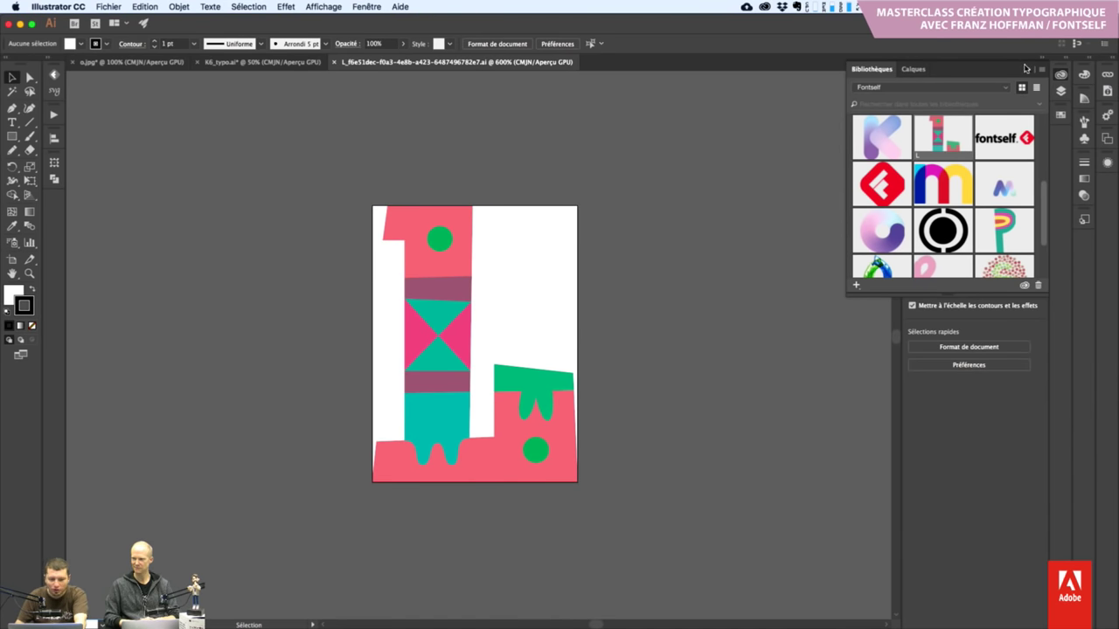
pyautogui.click(1026, 70)
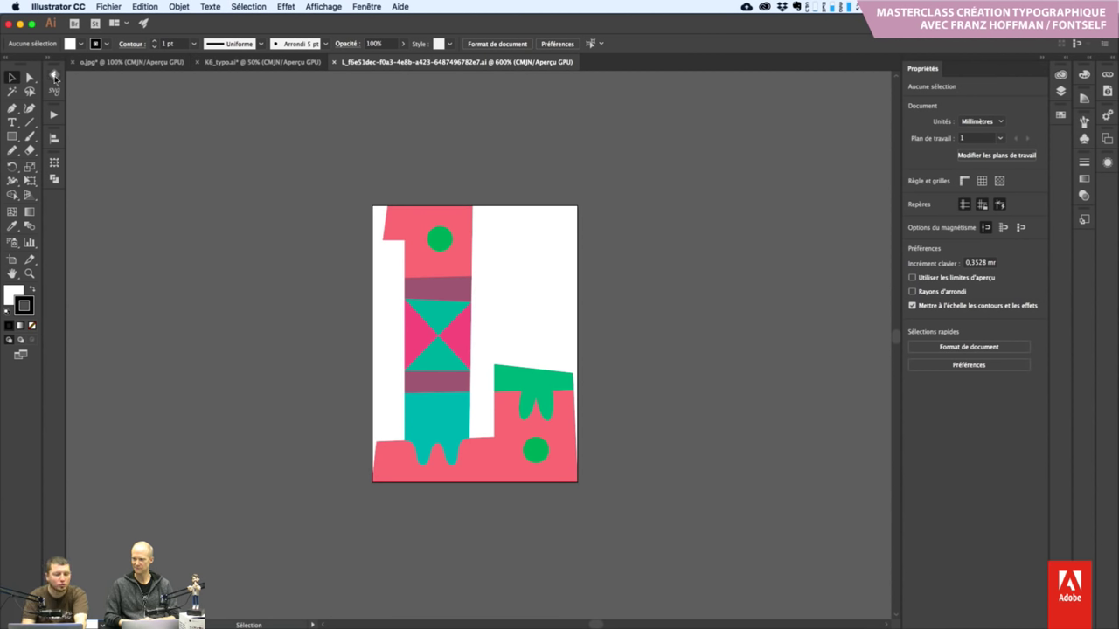
# Open the character-set template from Fontself Maker's flyout menu, then collapse the panel
pyautogui.click(54, 77)
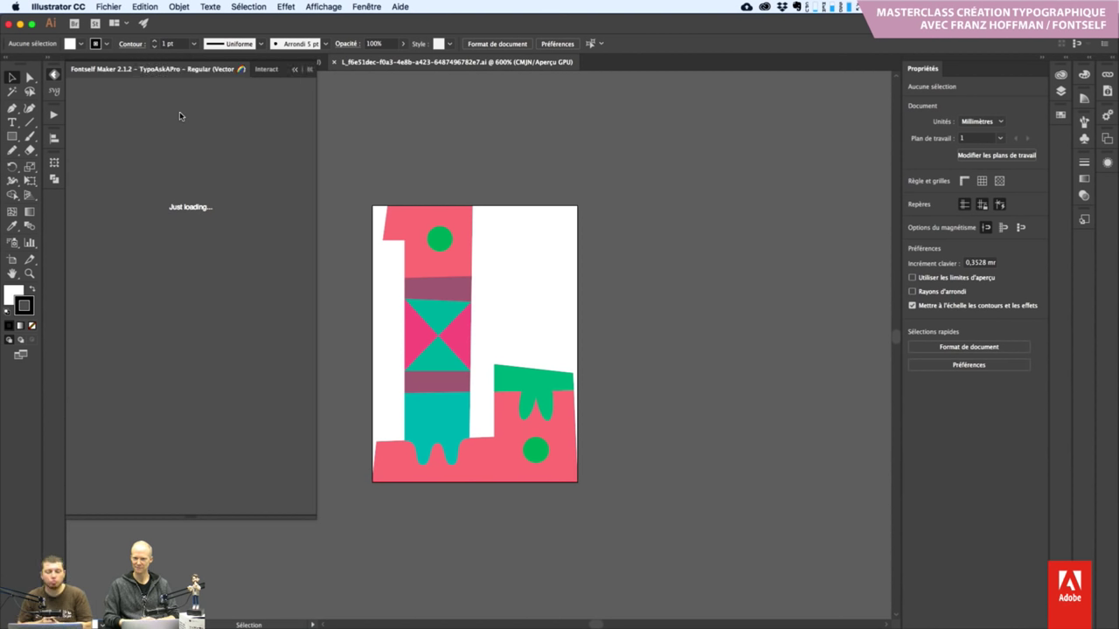
pyautogui.click(311, 66)
pyautogui.click(362, 104)
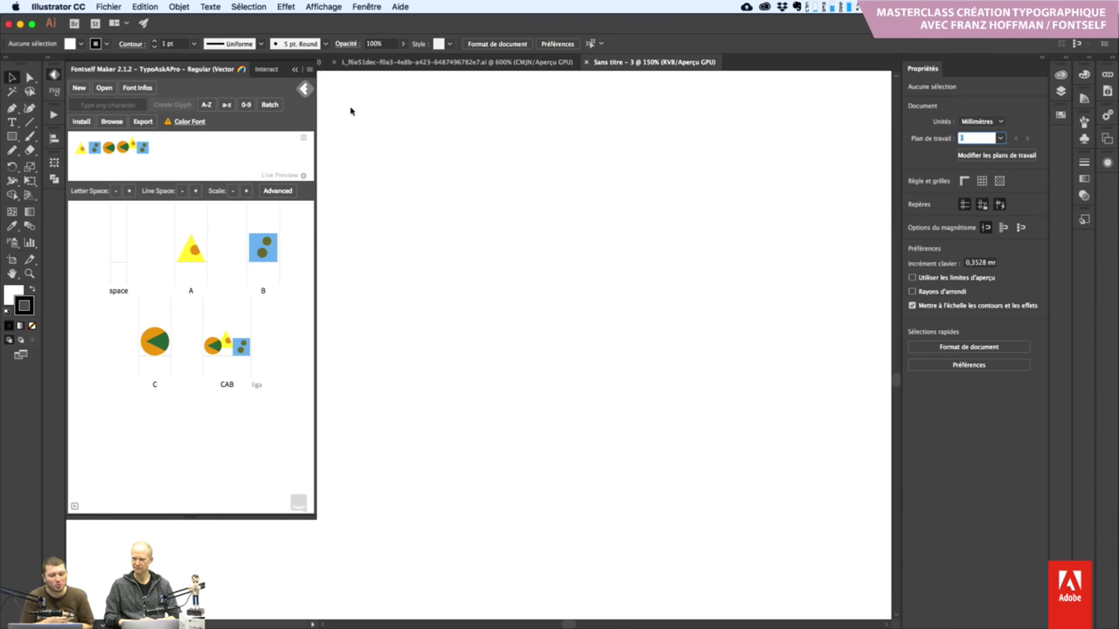
pyautogui.click(296, 69)
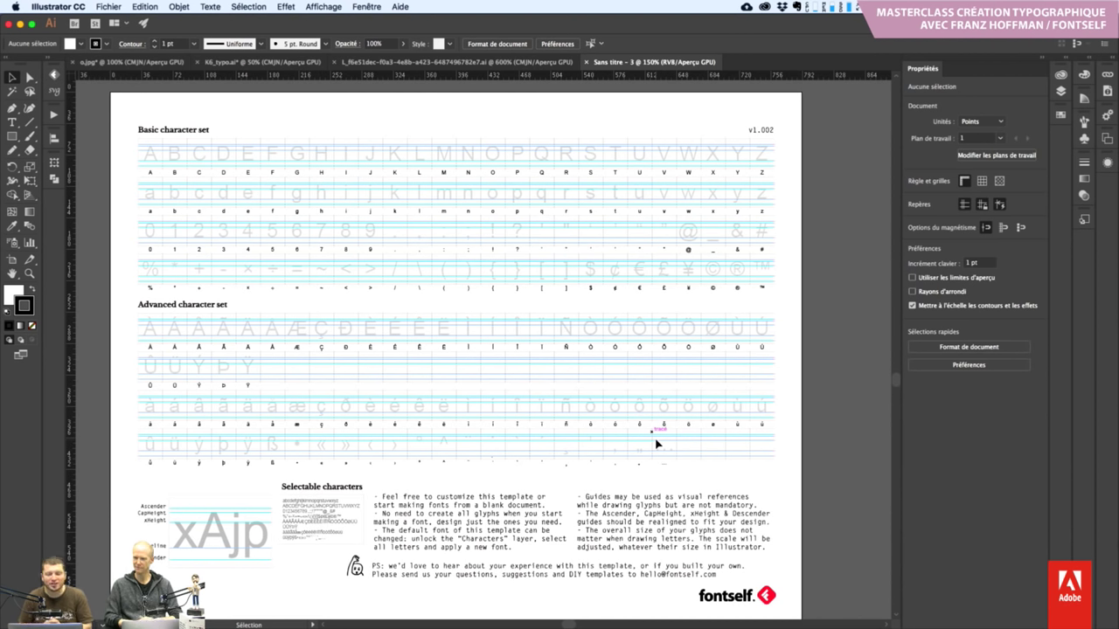
pyautogui.press('a')
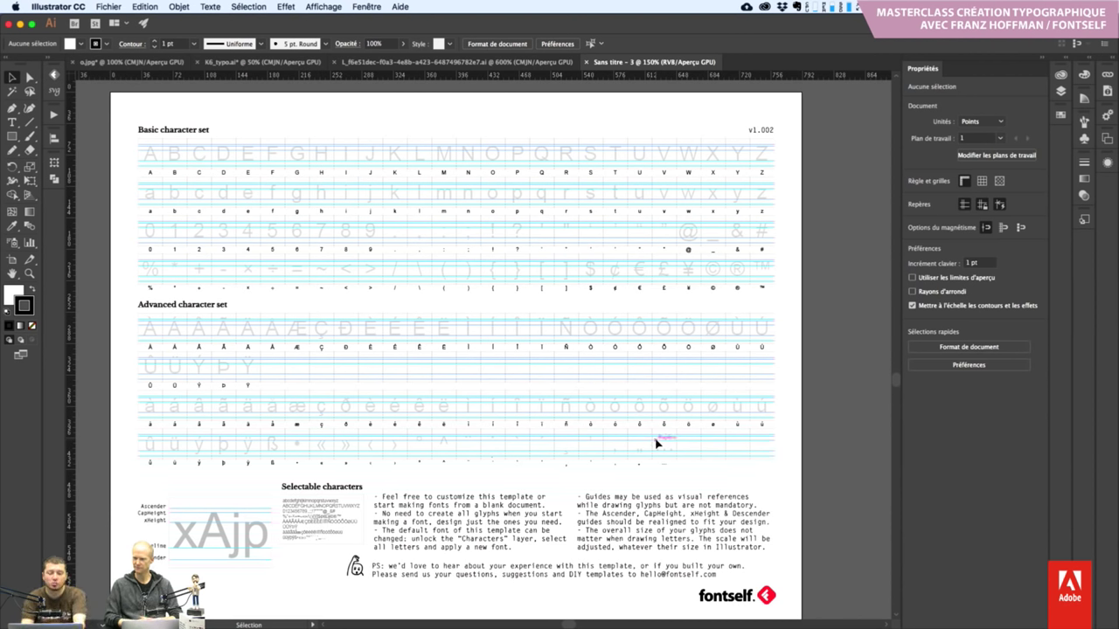
pyautogui.hotkey('ctrl', '+')
pyautogui.hotkey('ctrl', '+')
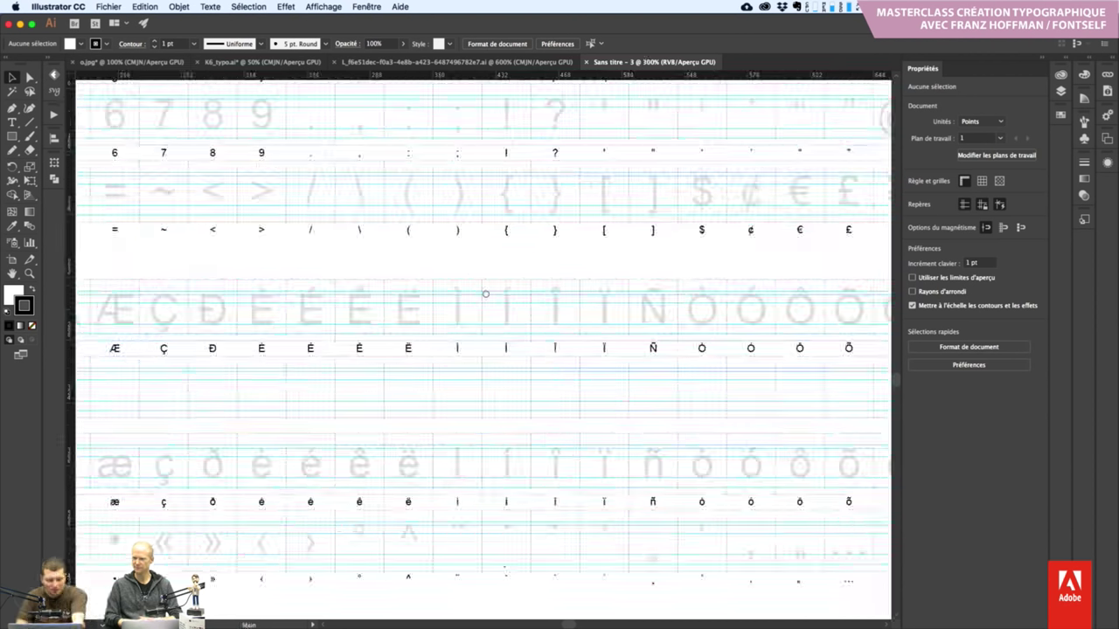
pyautogui.scroll(7, 657, 444)
pyautogui.hscroll(-4, 638, 454)
pyautogui.scroll(2, 624, 465)
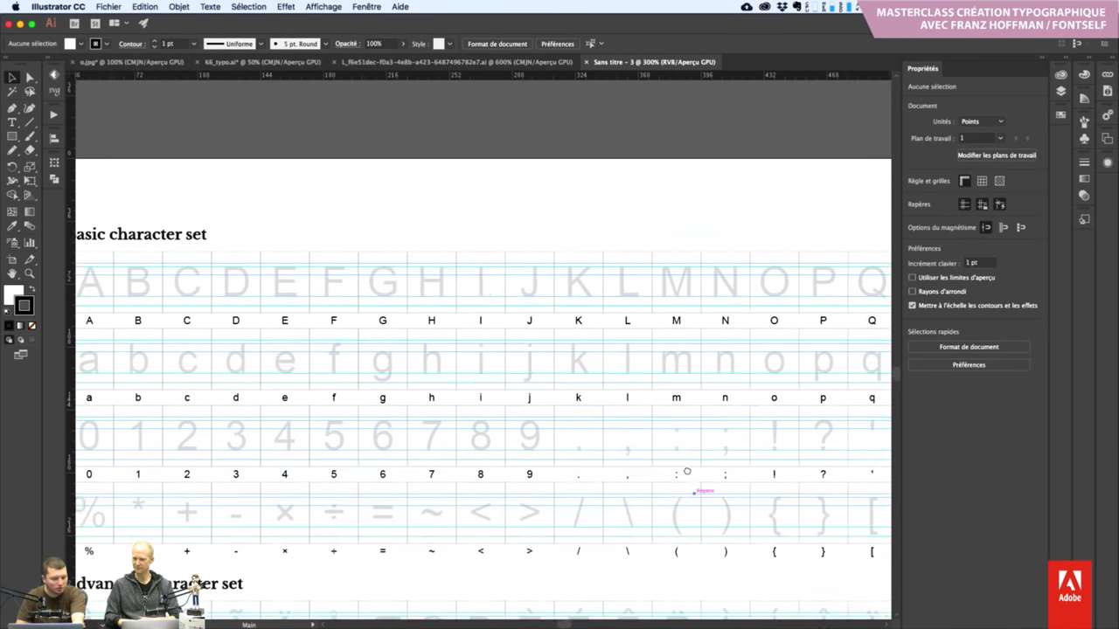
pyautogui.hscroll(-4, 696, 469)
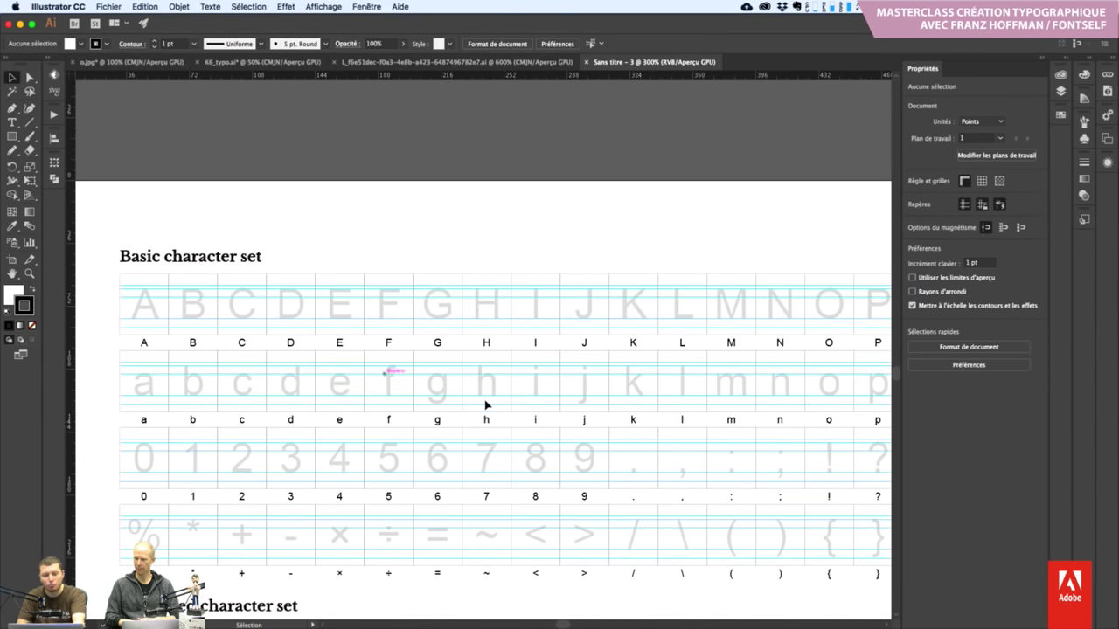
pyautogui.scroll(-1, 541, 383)
pyautogui.scroll(-5, 541, 383)
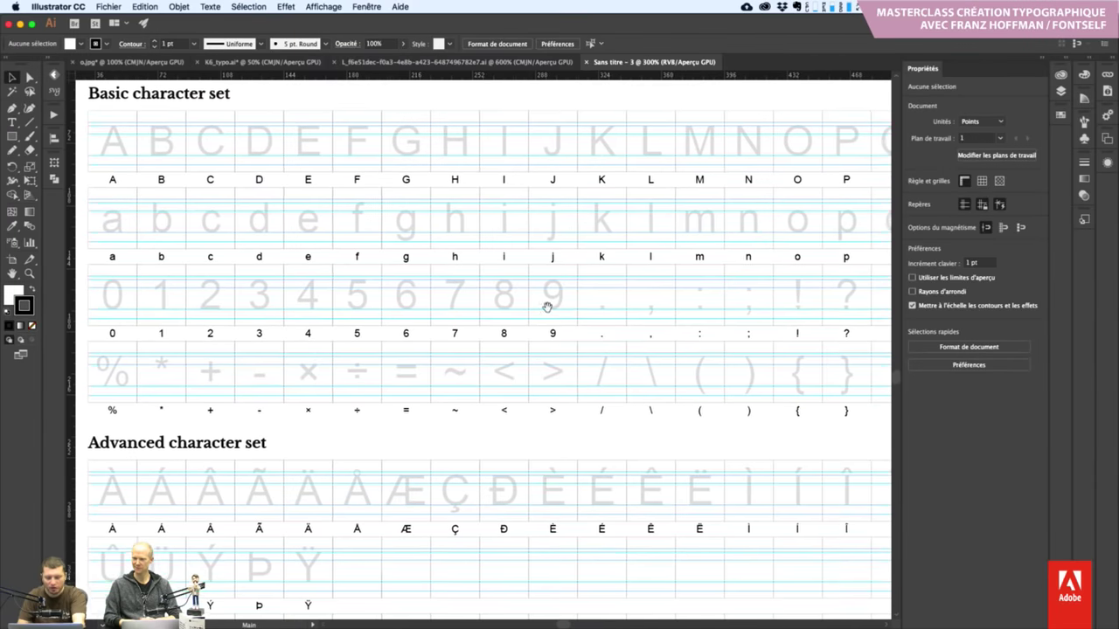
pyautogui.scroll(-1, 547, 305)
pyautogui.scroll(-5, 577, 323)
pyautogui.scroll(-1, 579, 393)
pyautogui.scroll(-1, 581, 355)
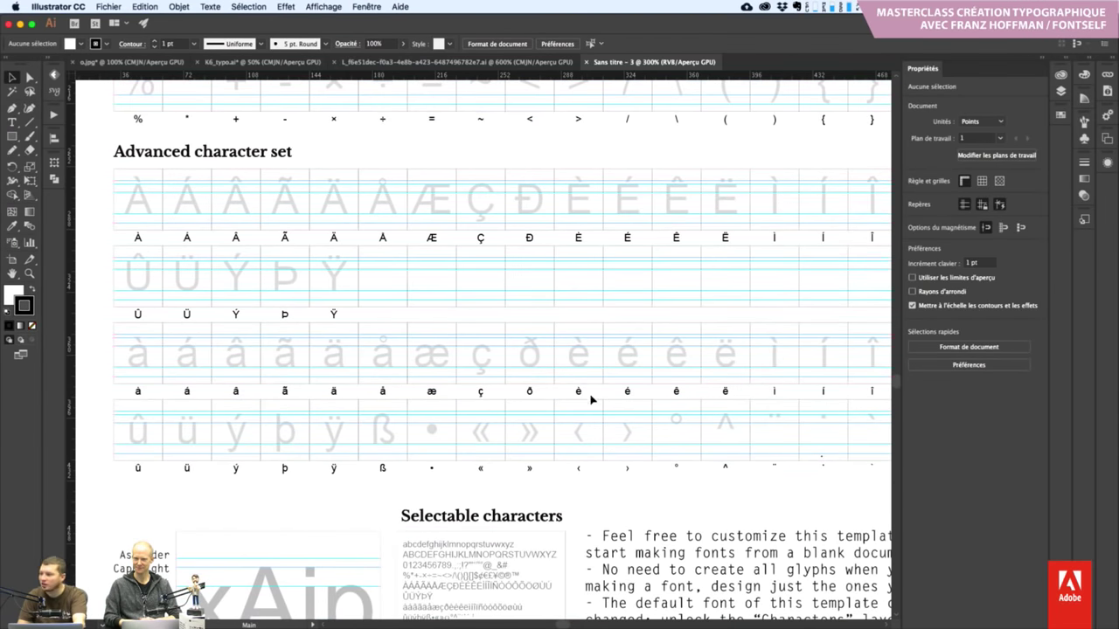
pyautogui.scroll(-1, 590, 393)
pyautogui.scroll(-1, 563, 360)
pyautogui.scroll(-2, 563, 361)
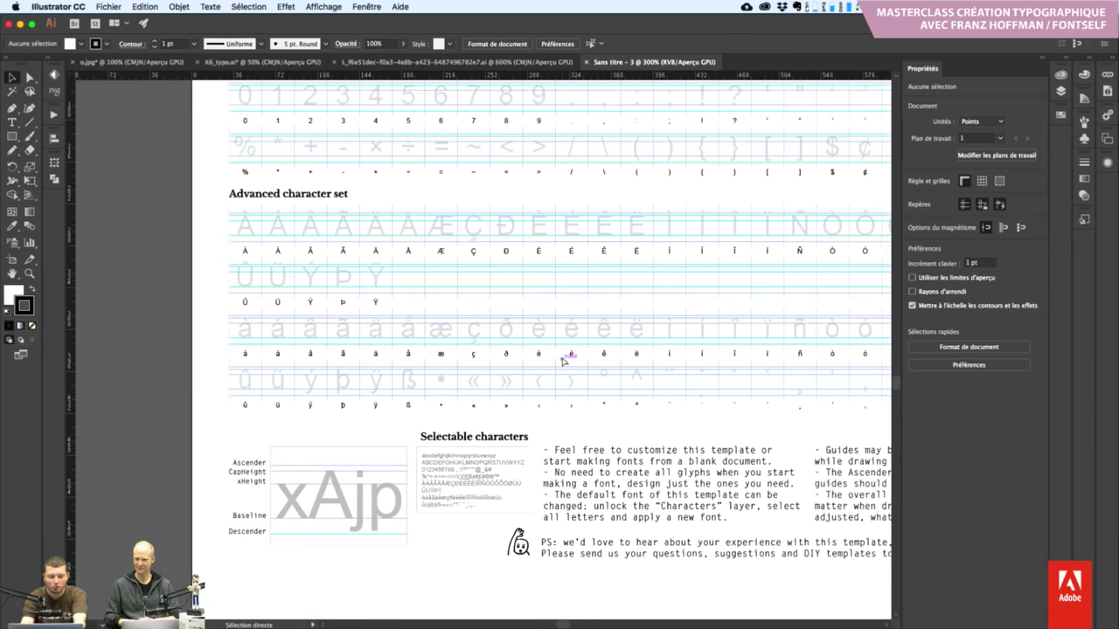
pyautogui.scroll(-2, 563, 360)
pyautogui.moveTo(592, 370)
pyautogui.mouseDown()
pyautogui.moveTo(499, 302)
pyautogui.moveTo(521, 384)
pyautogui.mouseUp()
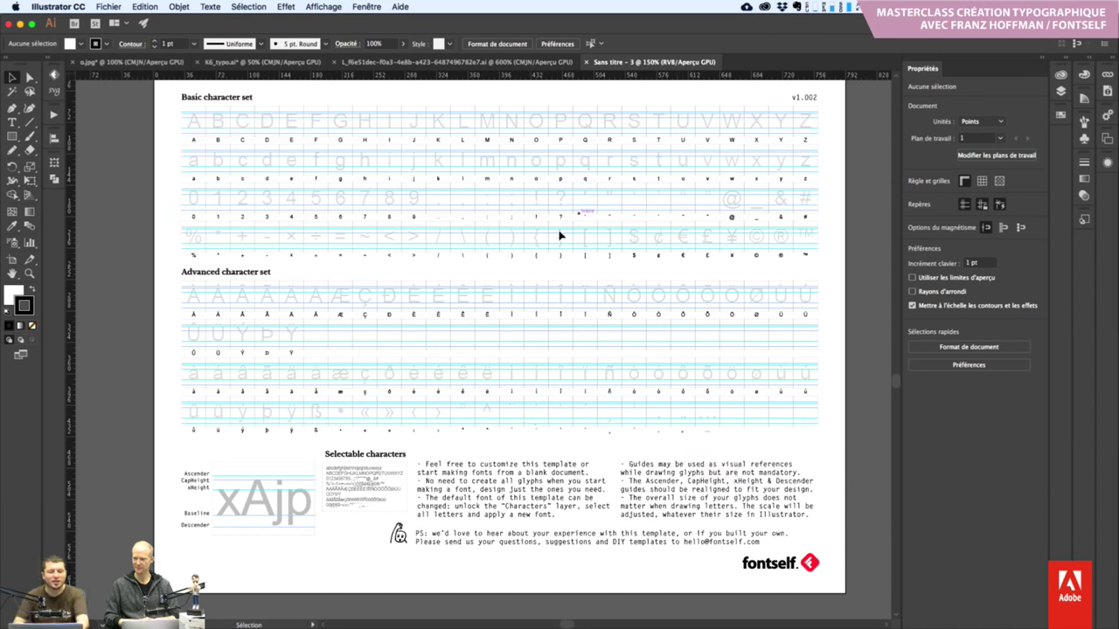
pyautogui.moveTo(600, 306); pyautogui.dragTo(604, 365)
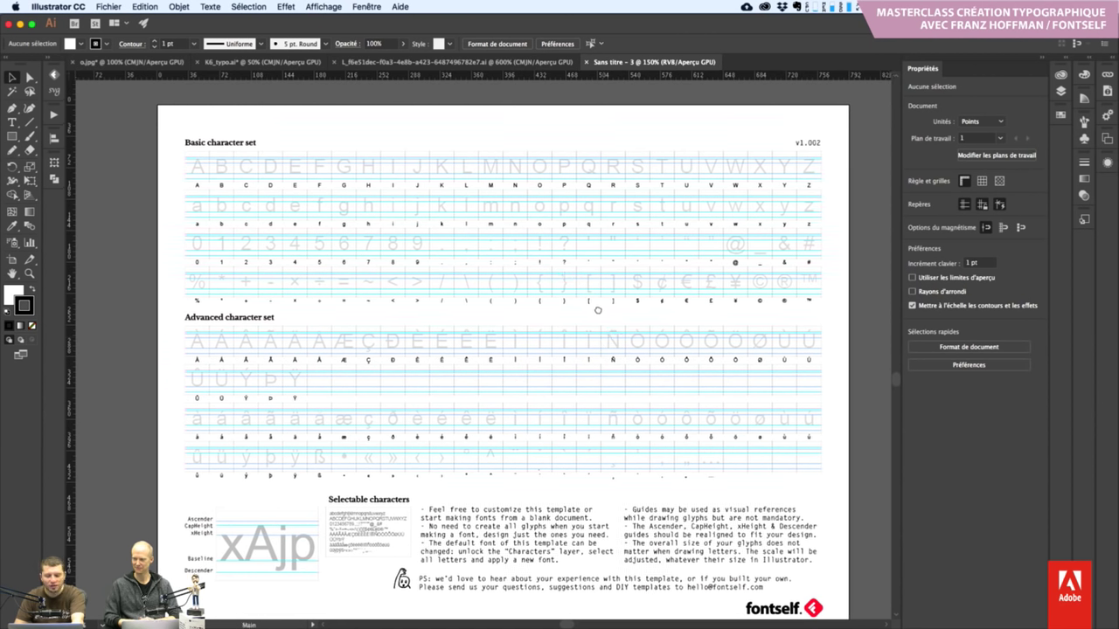
pyautogui.scroll(-2, 599, 328)
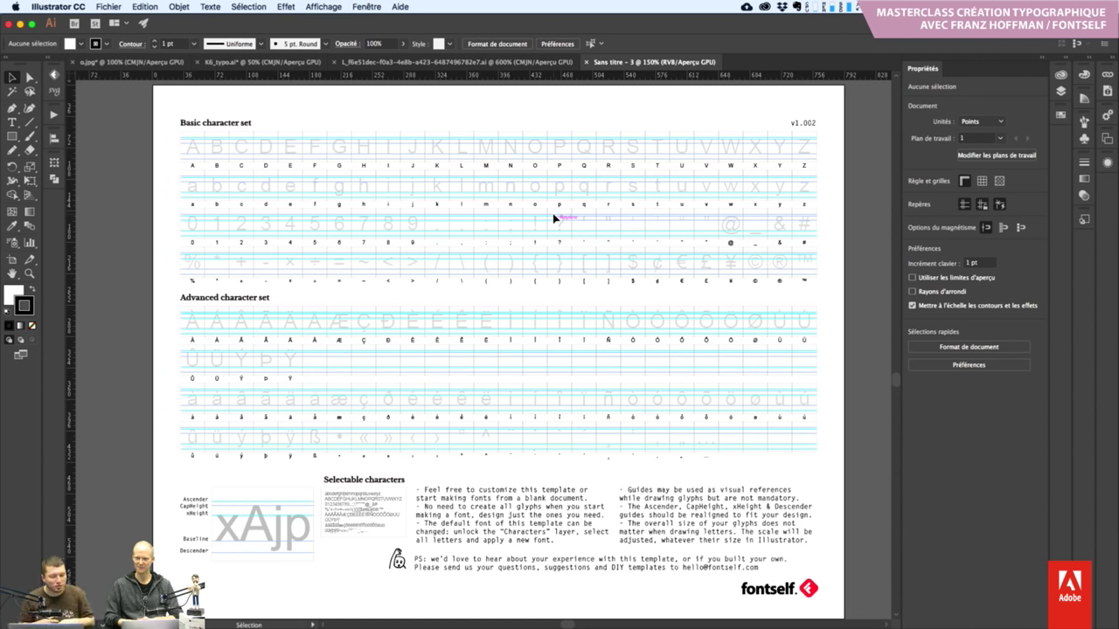
pyautogui.press('a')
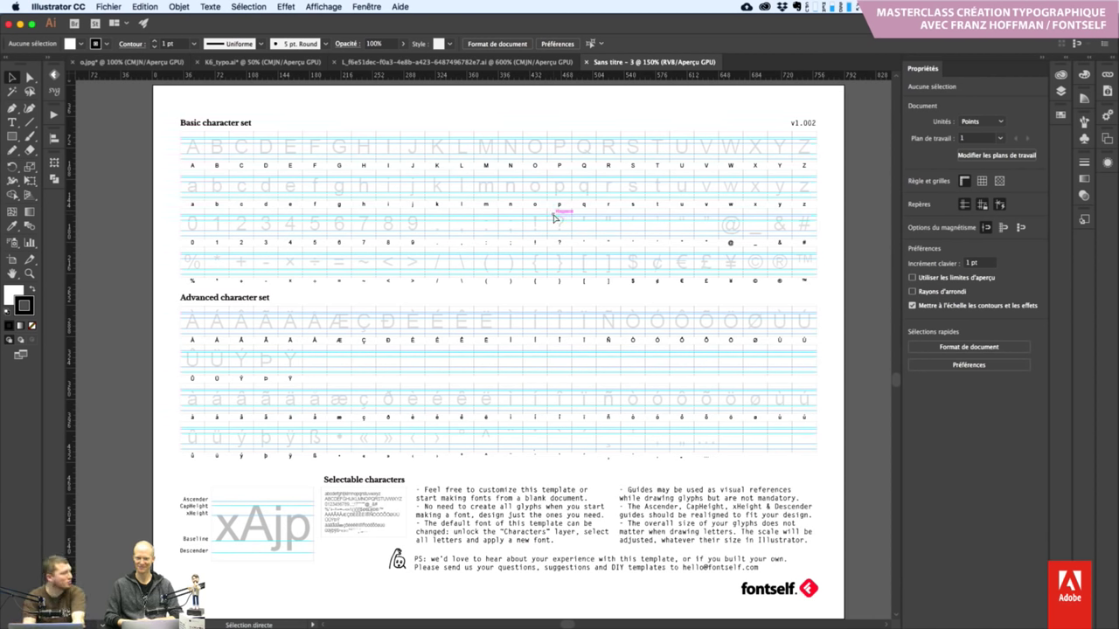
pyautogui.press('v')
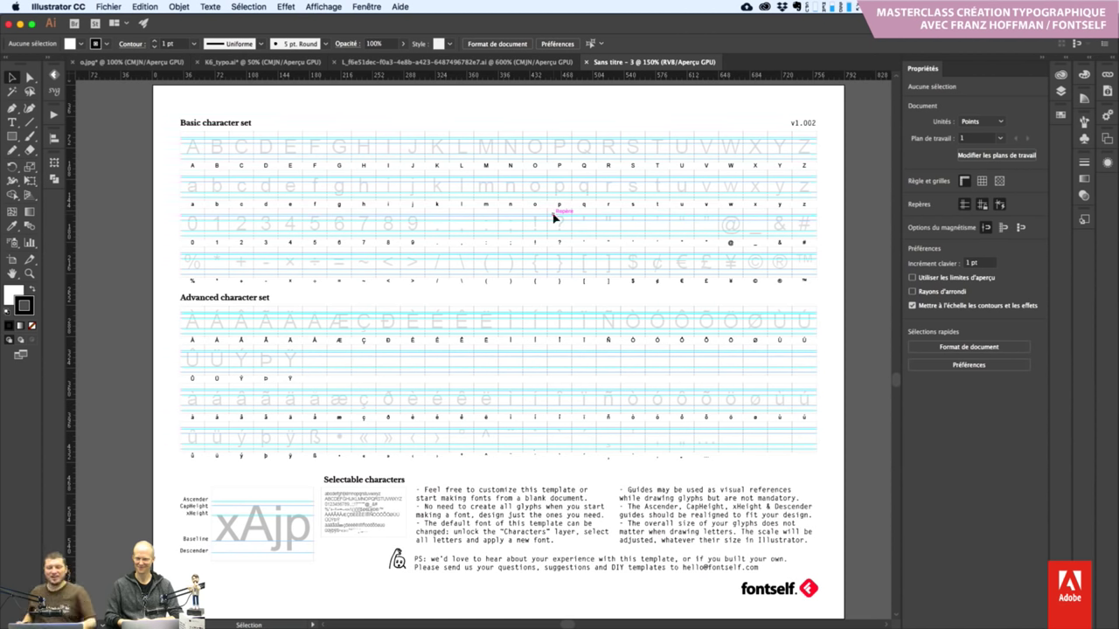
pyautogui.press('a')
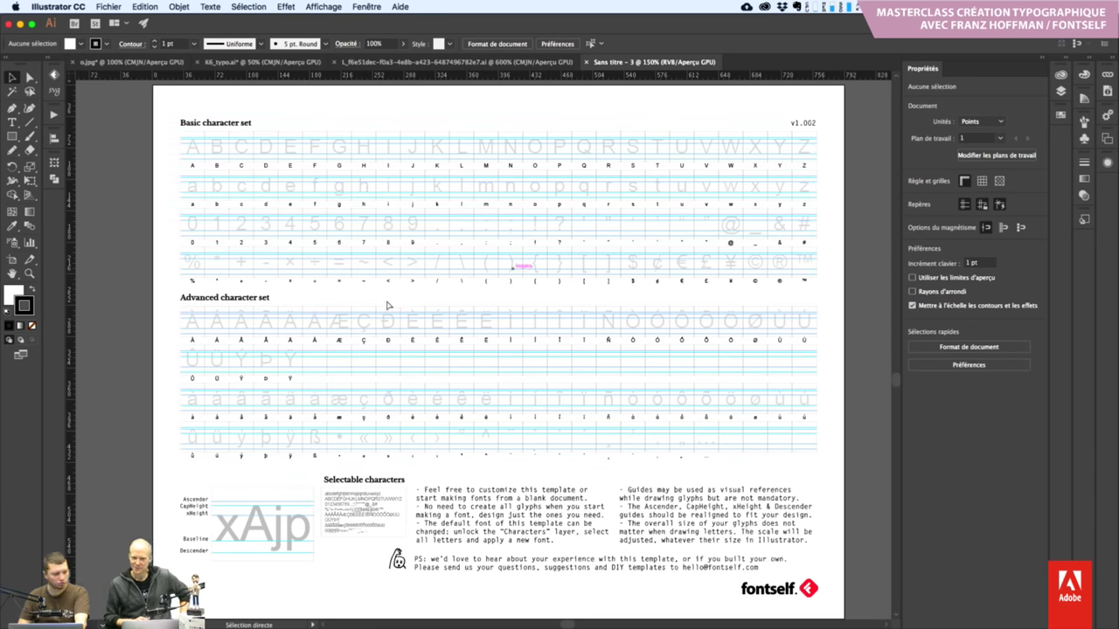
pyautogui.press('super+Tab')
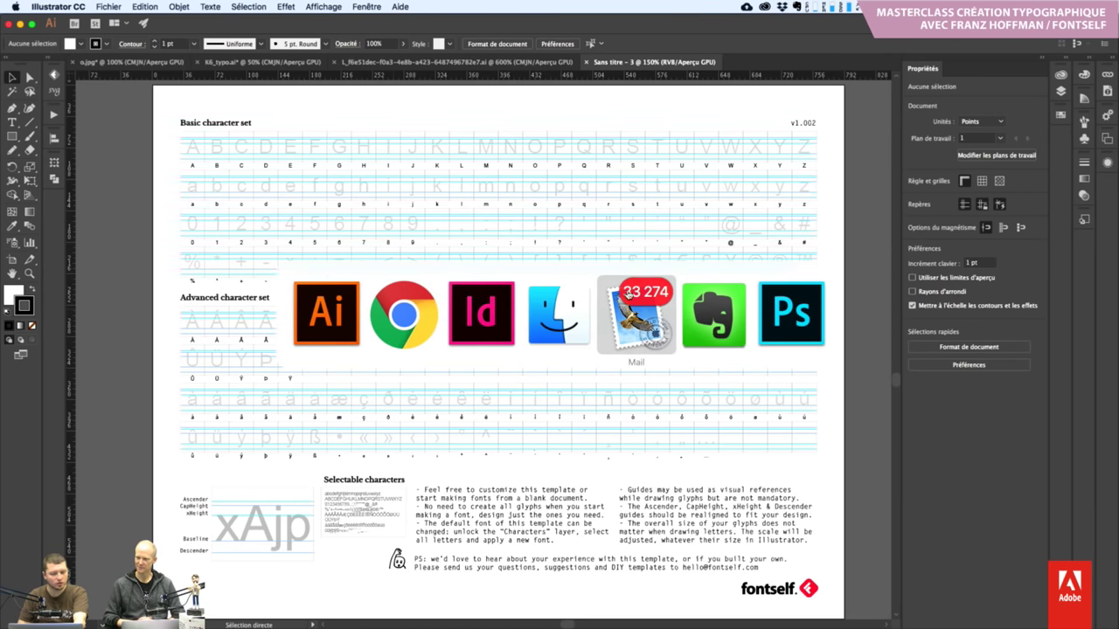
# Bring the Finder forward to reach the Campagneditalie demo .ai file
pyautogui.click(564, 315)
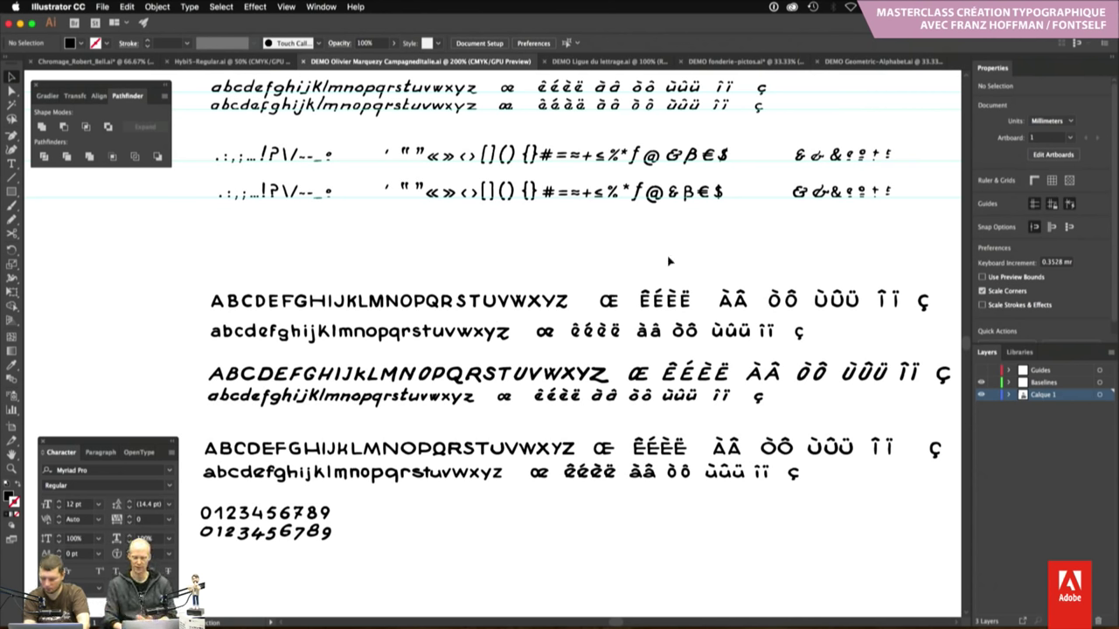
# Zoom to 300% on the uppercase and lowercase alphabet rows, then return to the Selection tool
pyautogui.scroll(1, 668, 261)
pyautogui.scroll(2, 669, 260)
pyautogui.scroll(-1, 669, 260)
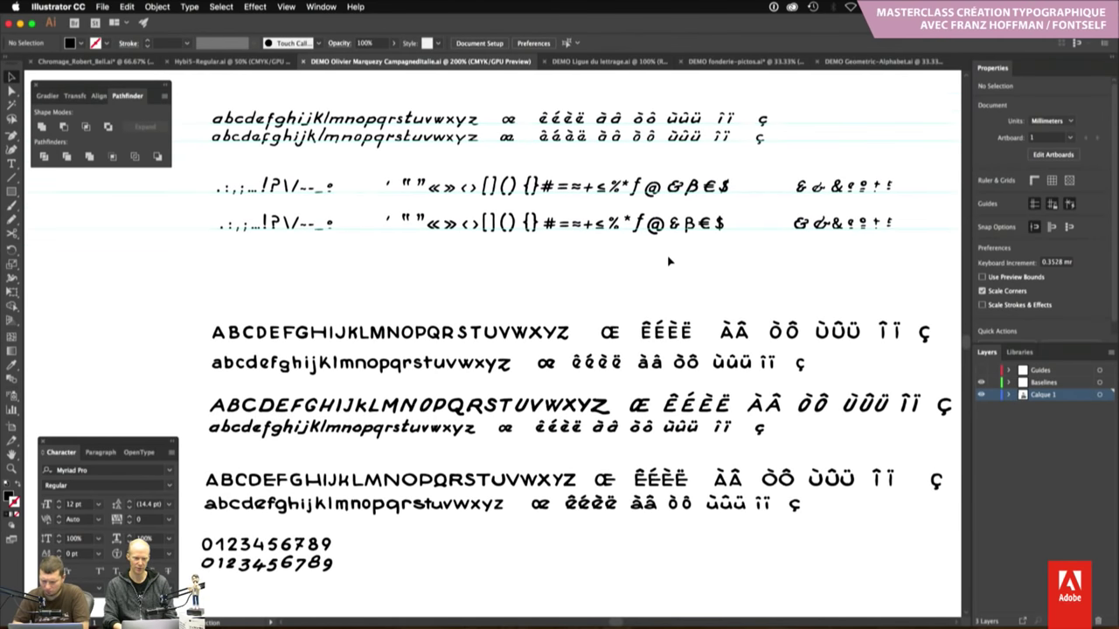
pyautogui.scroll(-1, 669, 261)
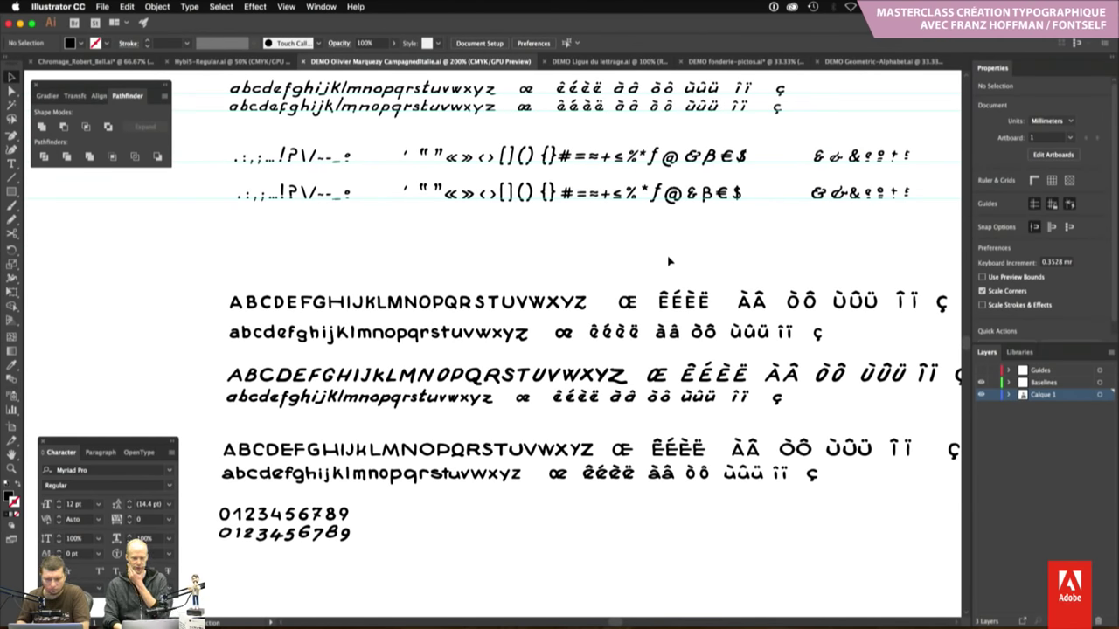
pyautogui.scroll(1, 669, 261)
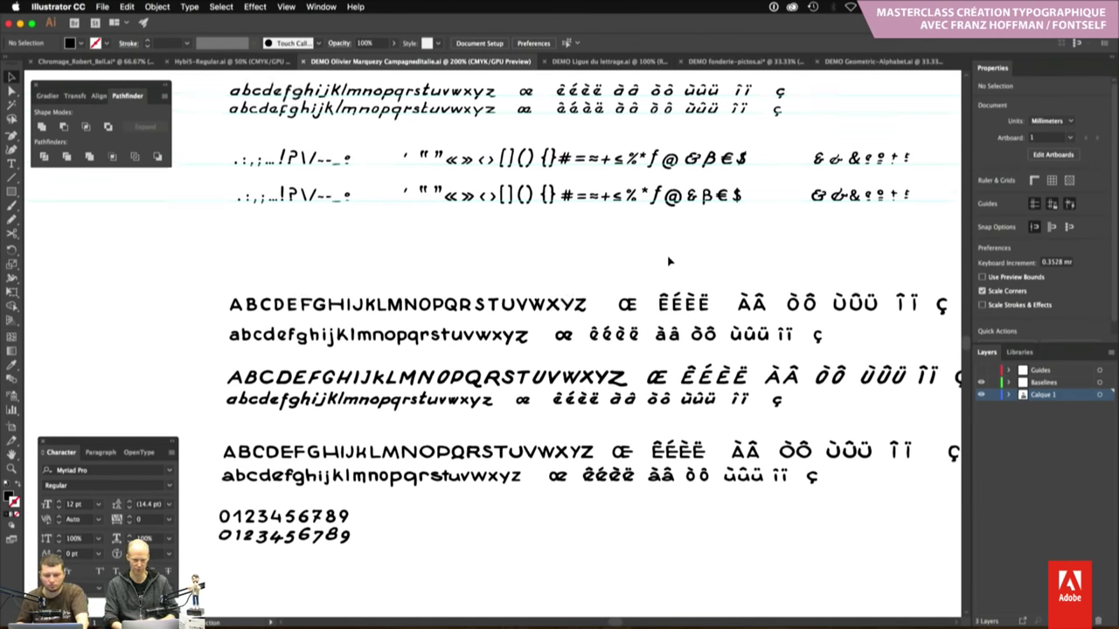
pyautogui.scroll(2, 669, 260)
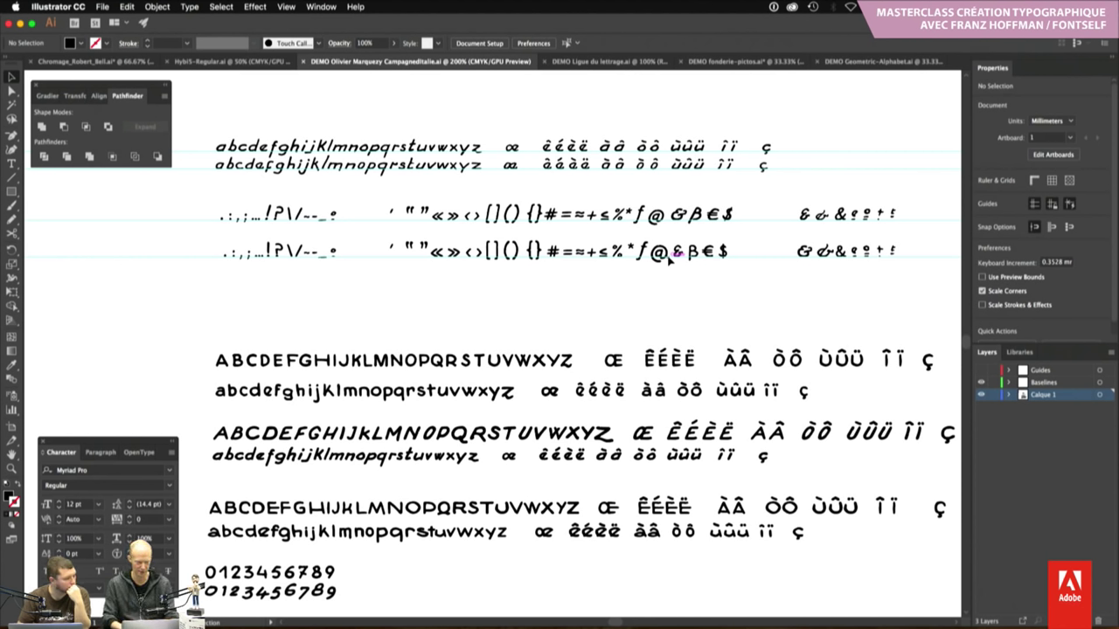
pyautogui.press('z')
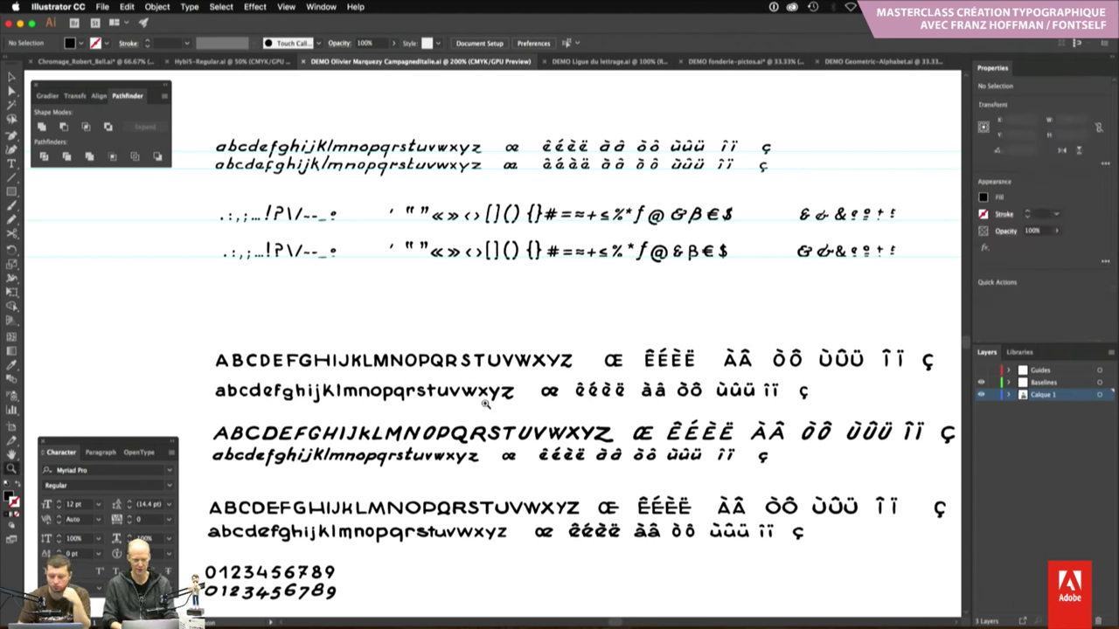
pyautogui.click(485, 404)
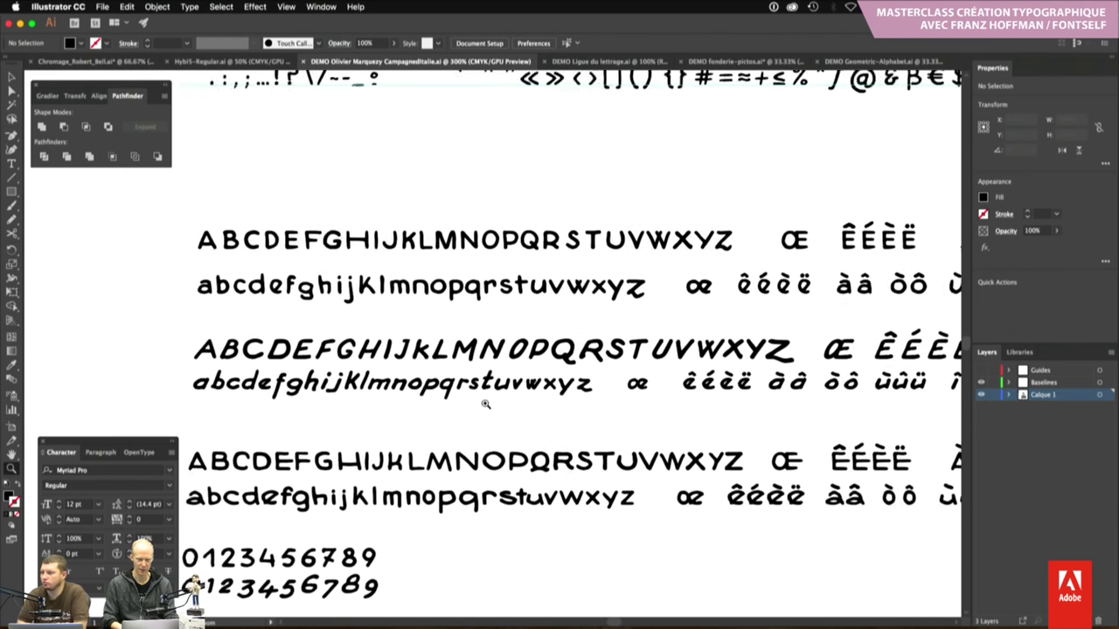
pyautogui.hscroll(-3, 485, 404)
pyautogui.scroll(-2, 485, 404)
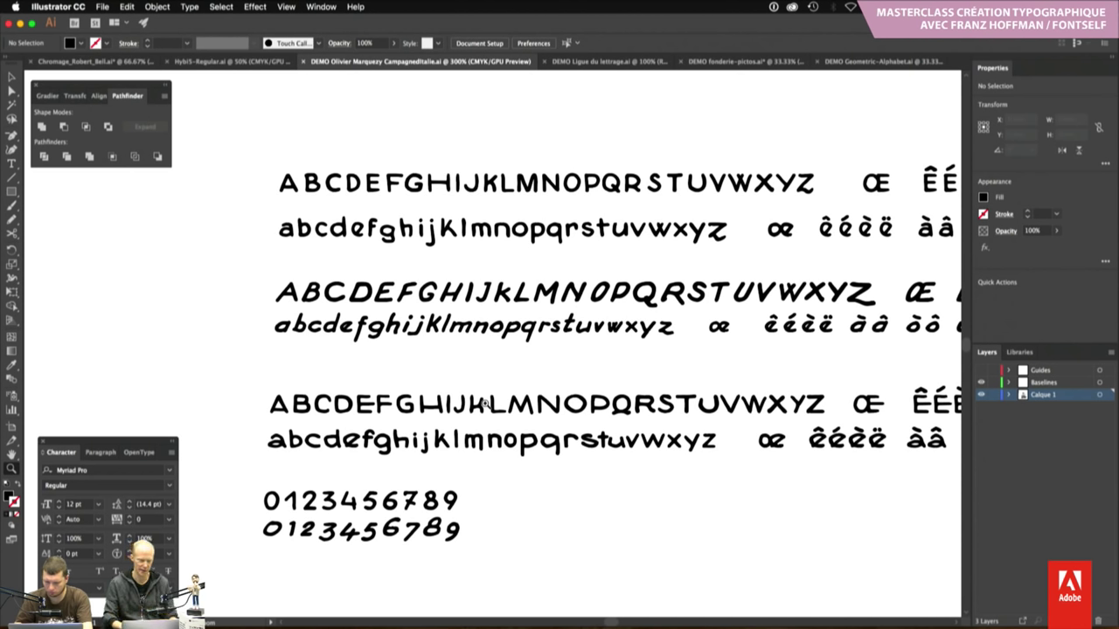
pyautogui.press('v')
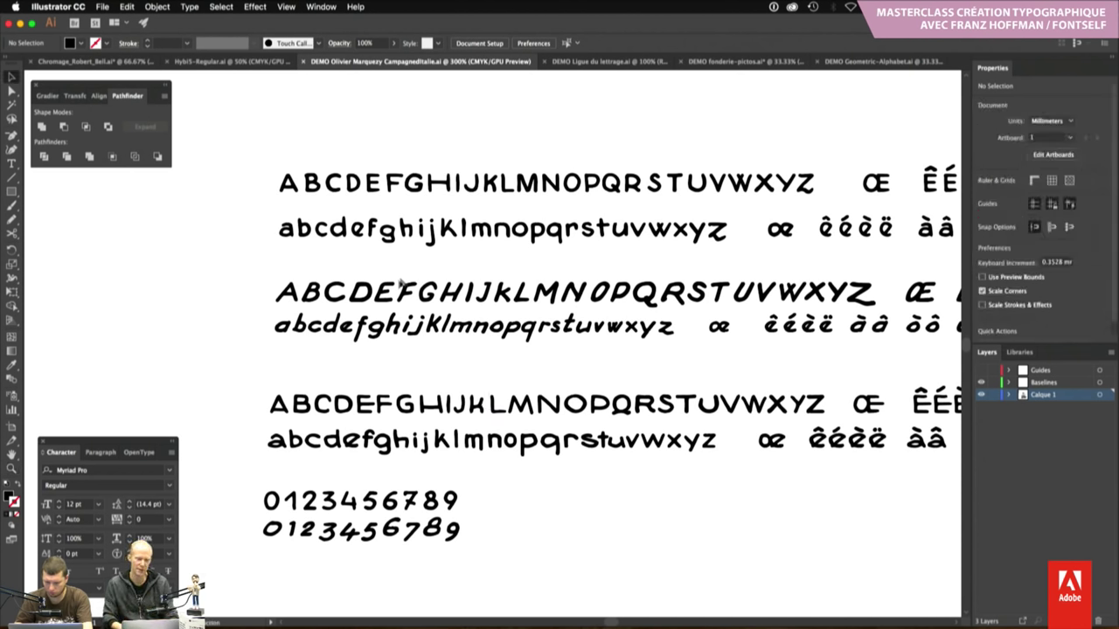
# Gather the A and K beside the F above the alphabet, then delete those FAK trial letters
pyautogui.moveTo(293, 185)
pyautogui.mouseDown()
pyautogui.moveTo(376, 163)
pyautogui.moveTo(337, 142)
pyautogui.mouseUp()
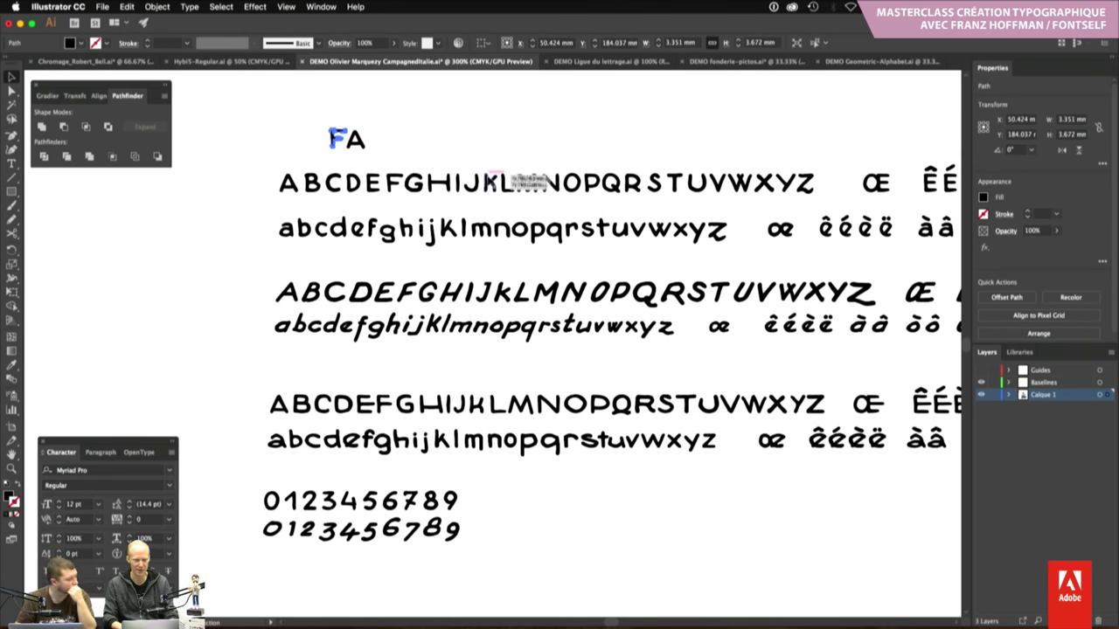
pyautogui.moveTo(492, 179); pyautogui.dragTo(377, 138)
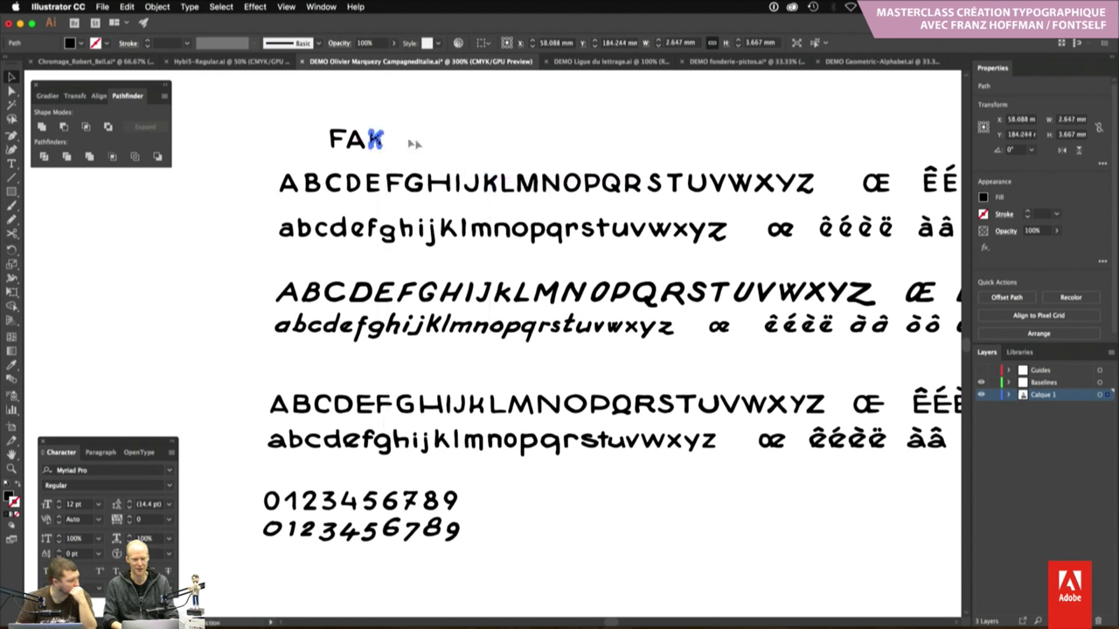
pyautogui.click(429, 147)
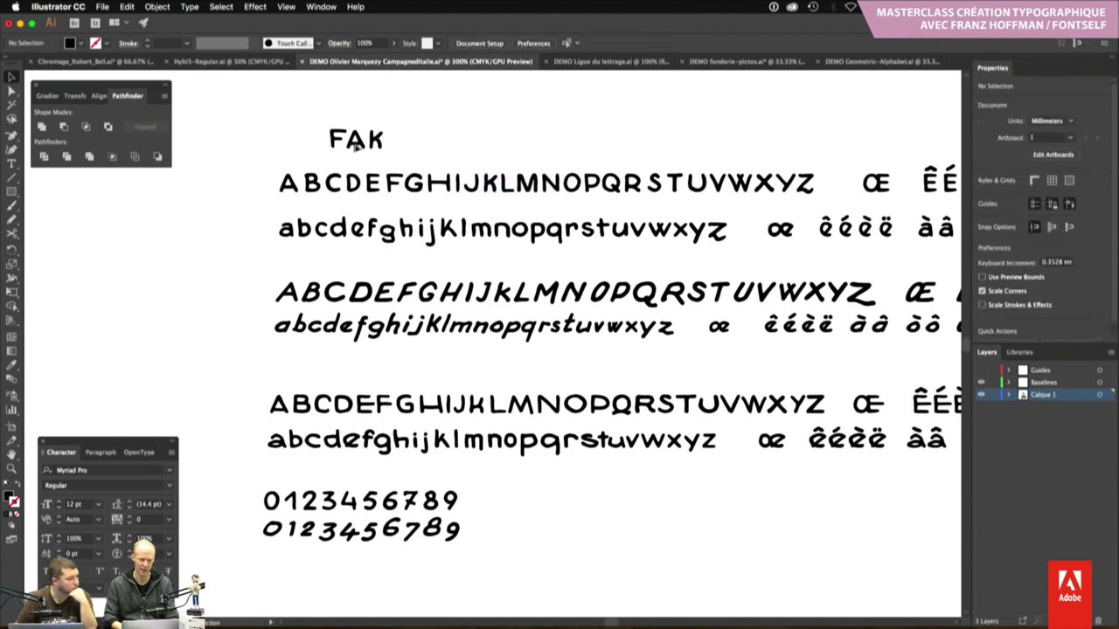
pyautogui.moveTo(423, 131); pyautogui.dragTo(329, 153)
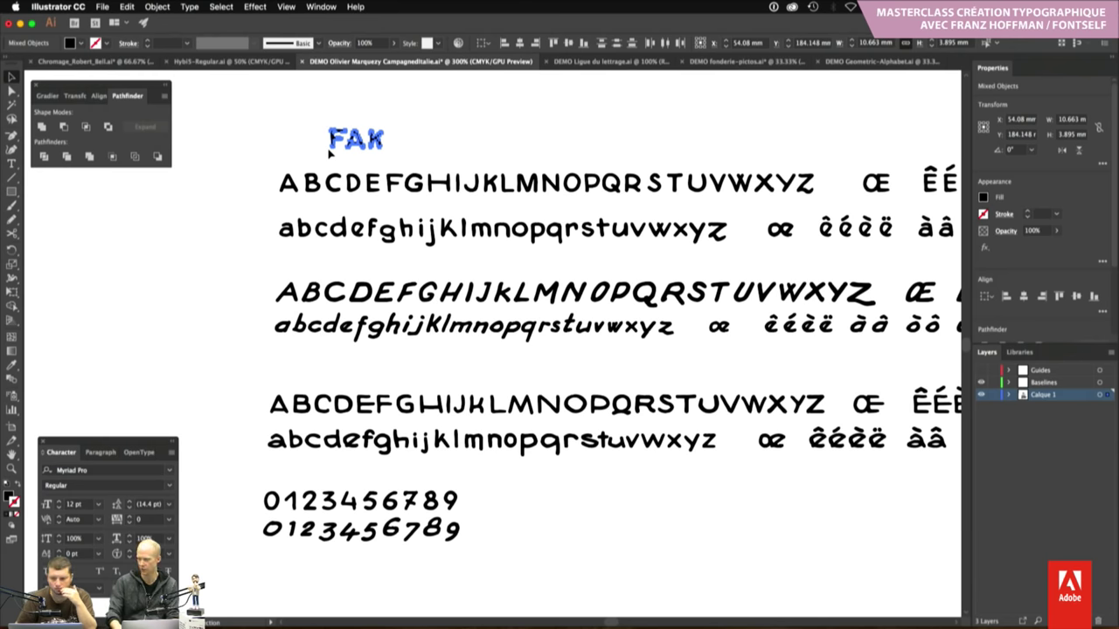
pyautogui.press('Delete')
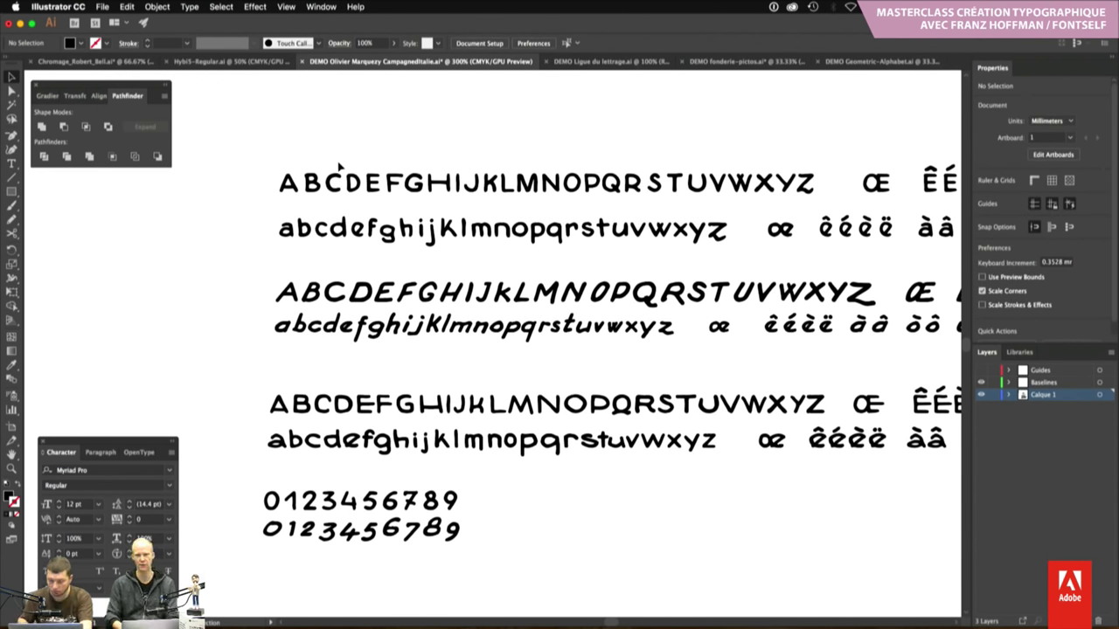
# Open Fontself Maker 2.1.2 from Window > Extensions, then move and resize it beside the lettering
pyautogui.click(324, 7)
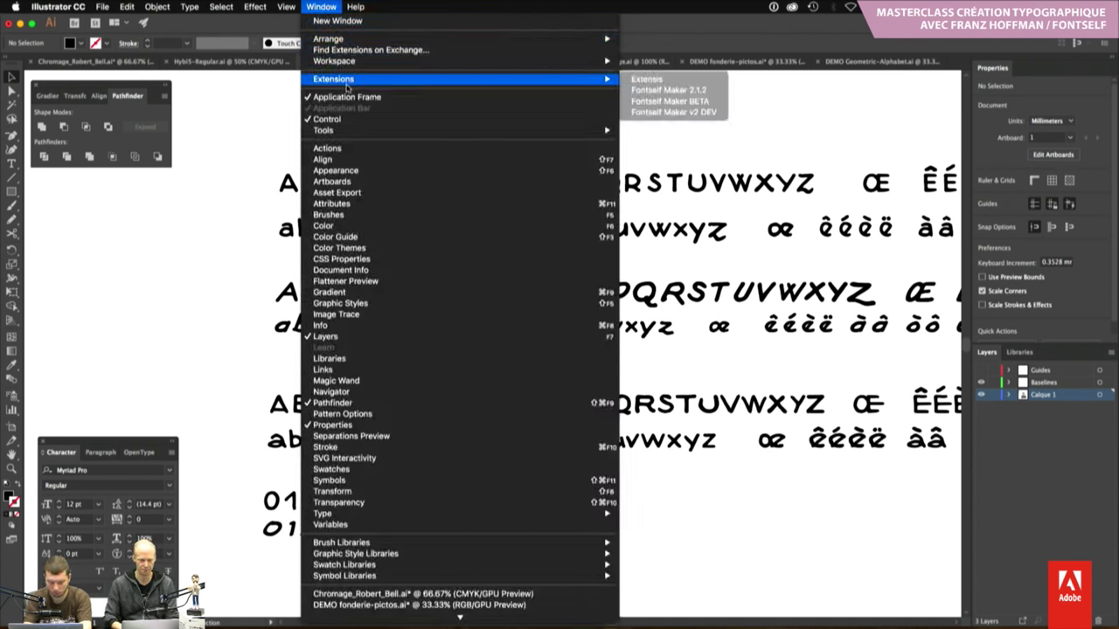
pyautogui.moveTo(333, 79)
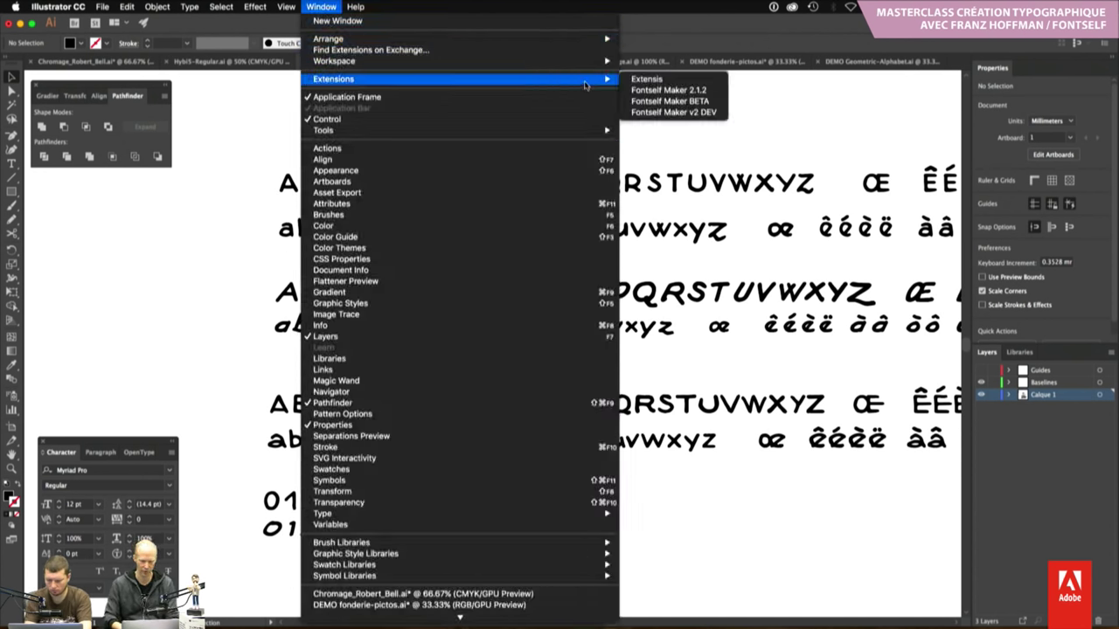
pyautogui.click(675, 91)
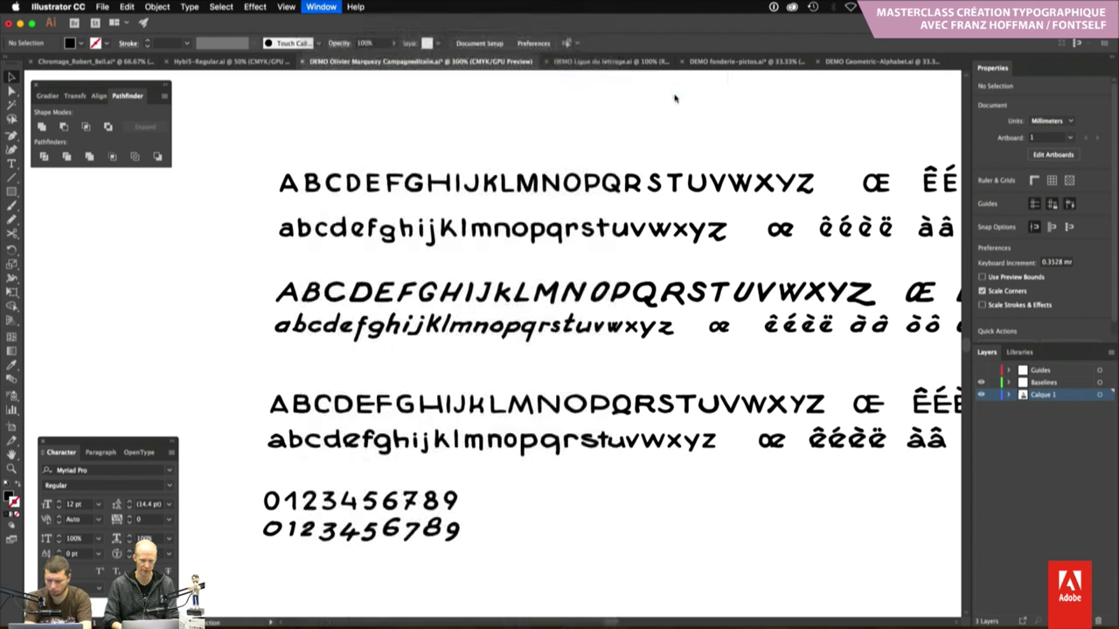
pyautogui.moveTo(675, 98); pyautogui.dragTo(828, 103)
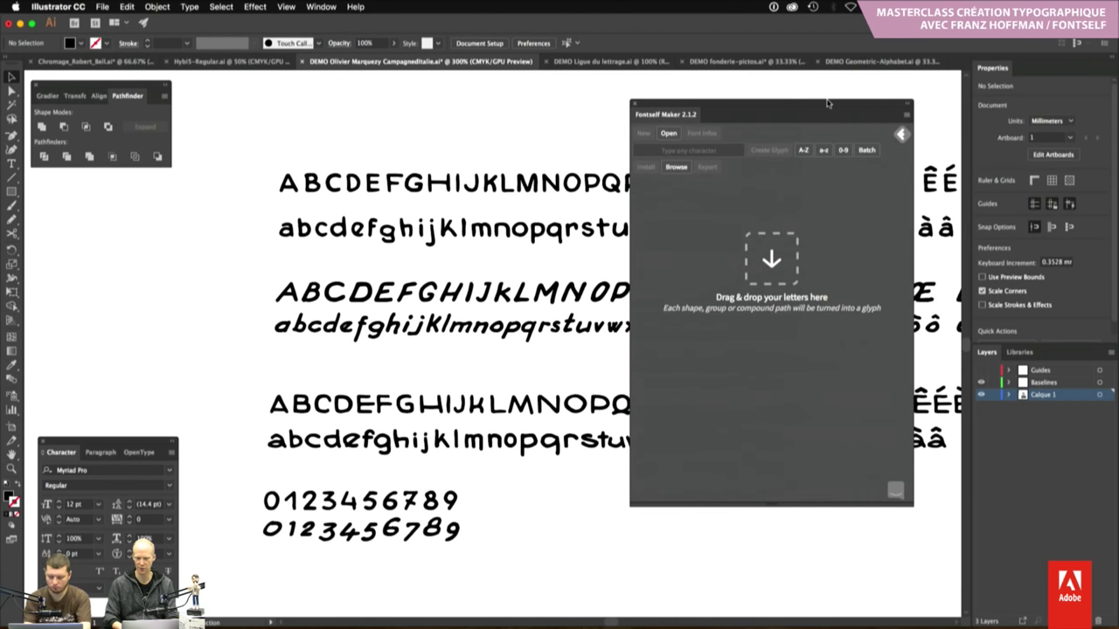
pyautogui.moveTo(913, 507); pyautogui.dragTo(926, 460)
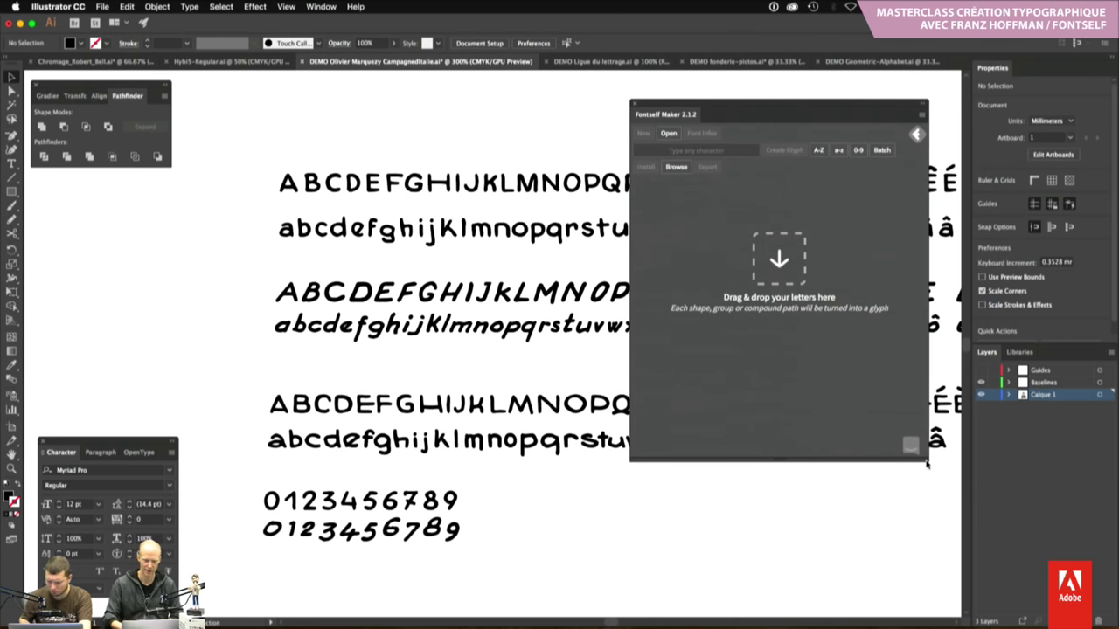
pyautogui.moveTo(765, 103); pyautogui.dragTo(792, 260)
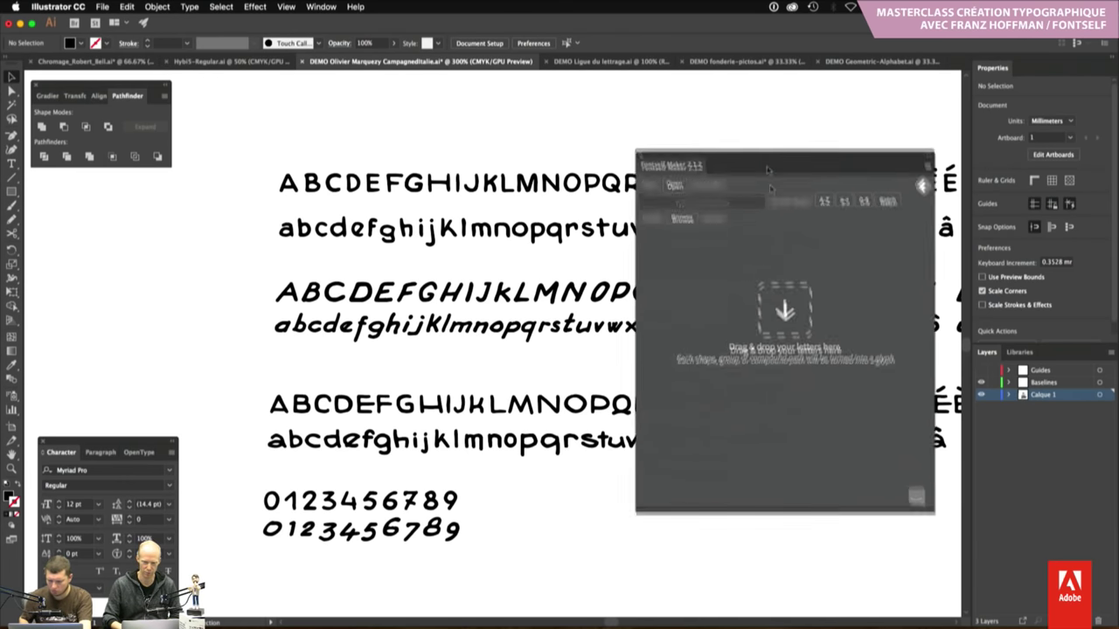
pyautogui.scroll(-2, 642, 202)
pyautogui.hscroll(4, 642, 203)
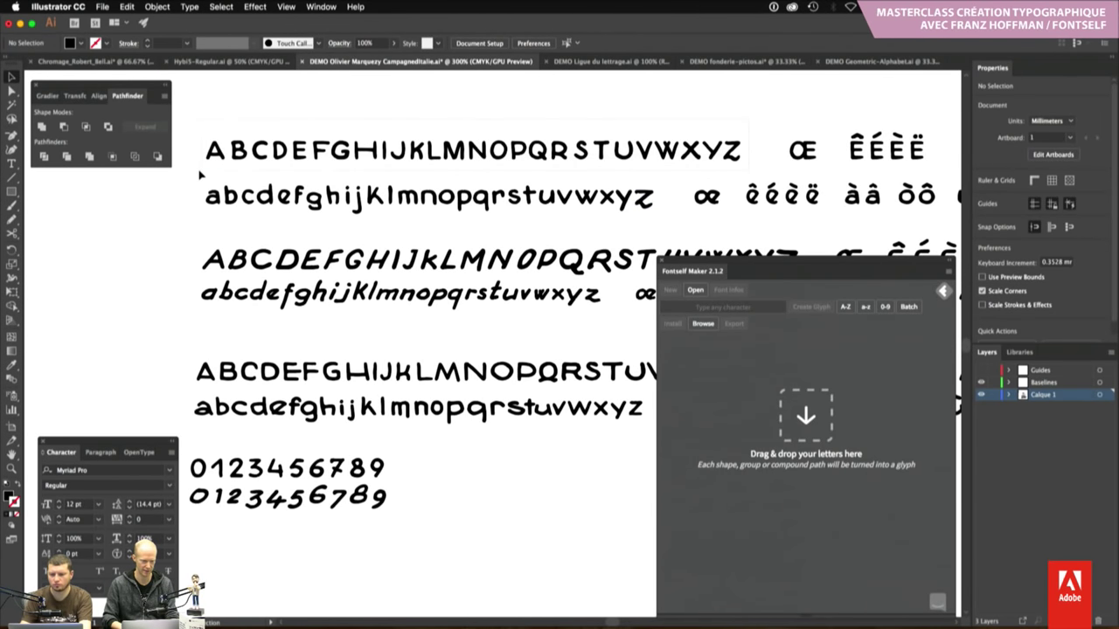
# Drop the top hand-drawn uppercase row onto Fontself's A–Z drop zone
pyautogui.moveTo(665, 133); pyautogui.dragTo(200, 175)
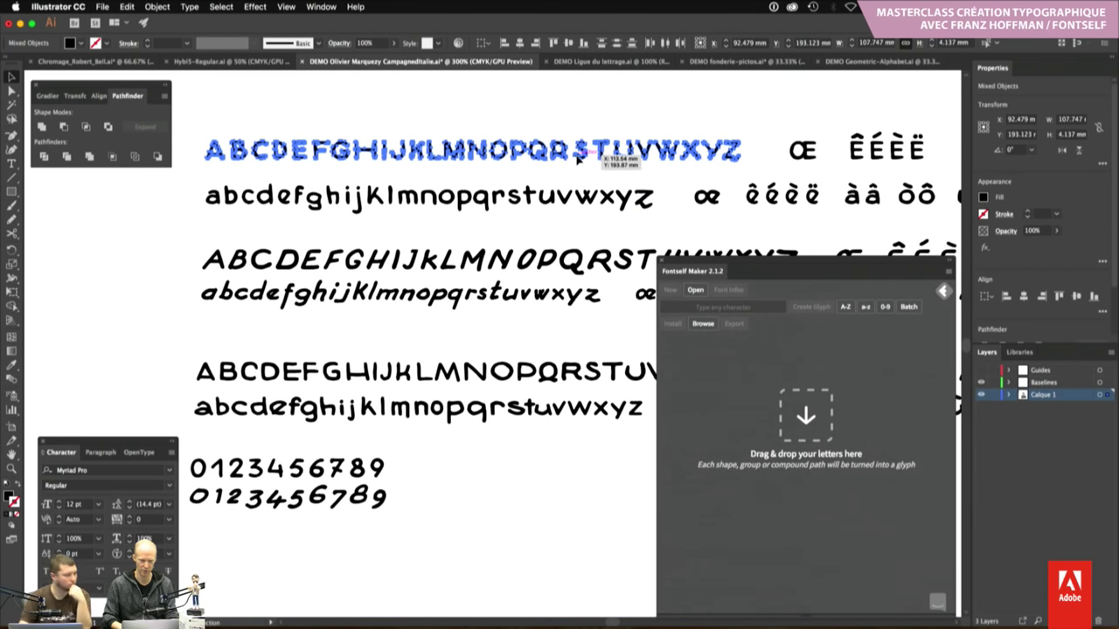
pyautogui.moveTo(603, 157)
pyautogui.mouseDown()
pyautogui.moveTo(685, 316)
pyautogui.moveTo(746, 484)
pyautogui.mouseUp()
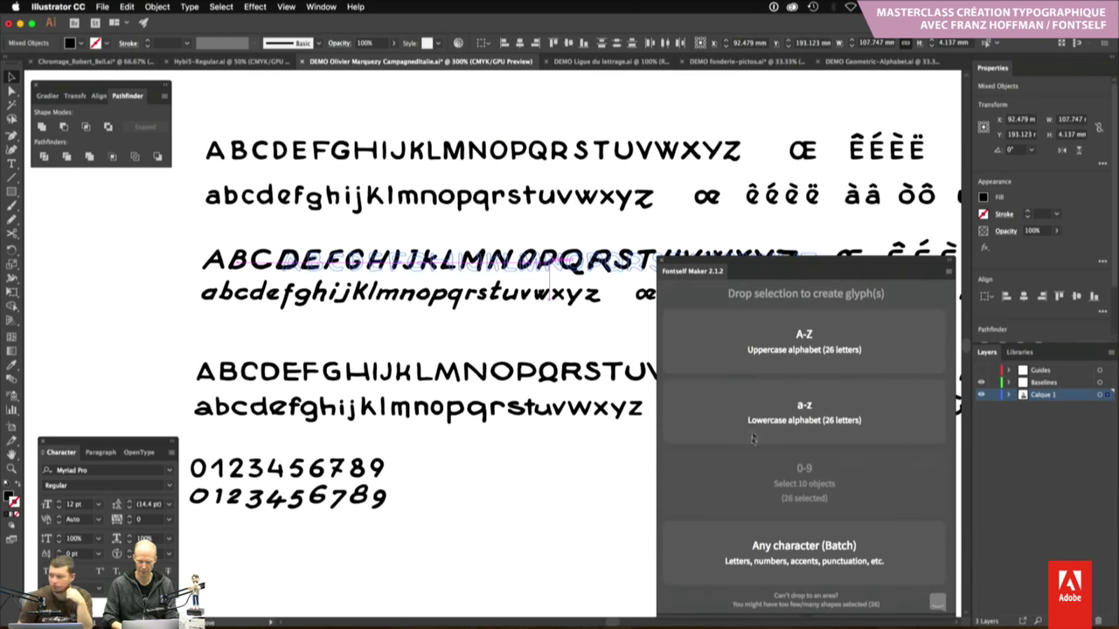
pyautogui.moveTo(746, 479)
pyautogui.mouseDown()
pyautogui.moveTo(748, 347)
pyautogui.moveTo(745, 407)
pyautogui.mouseUp()
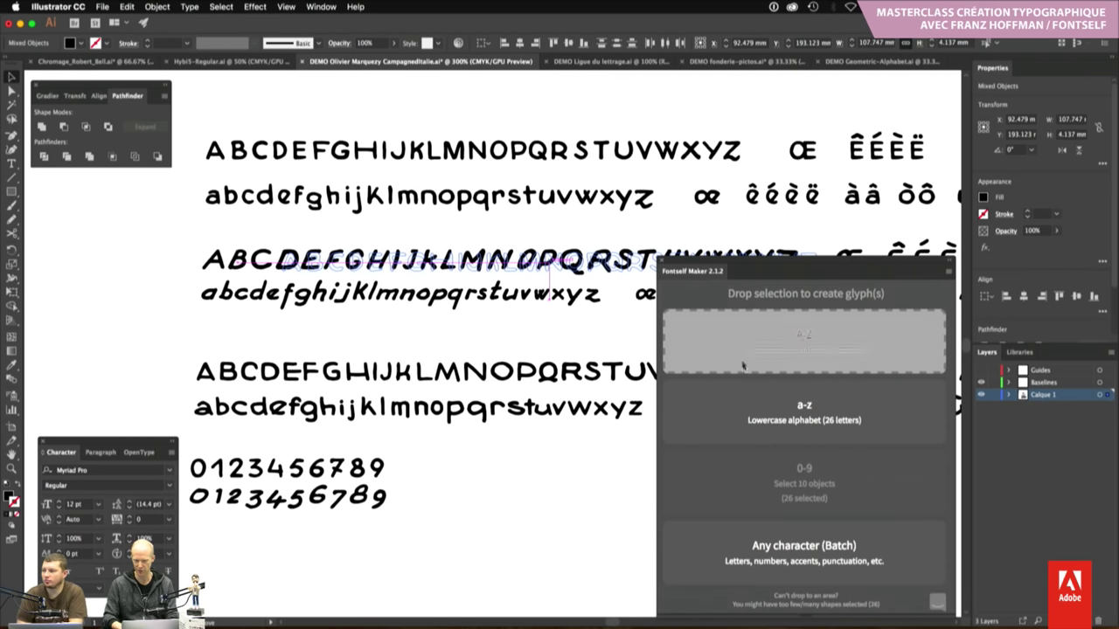
pyautogui.moveTo(745, 407); pyautogui.dragTo(741, 351)
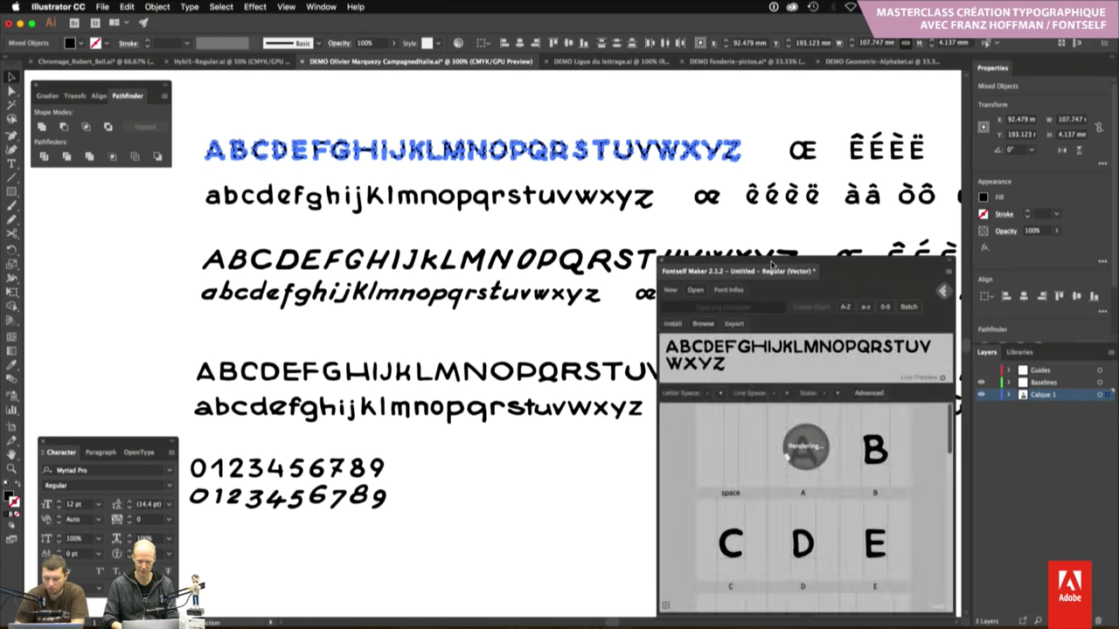
# Enlarge the Fontself panel and start retyping the live preview as HELLO TOUT LE MONDE
pyautogui.moveTo(771, 264); pyautogui.dragTo(763, 181)
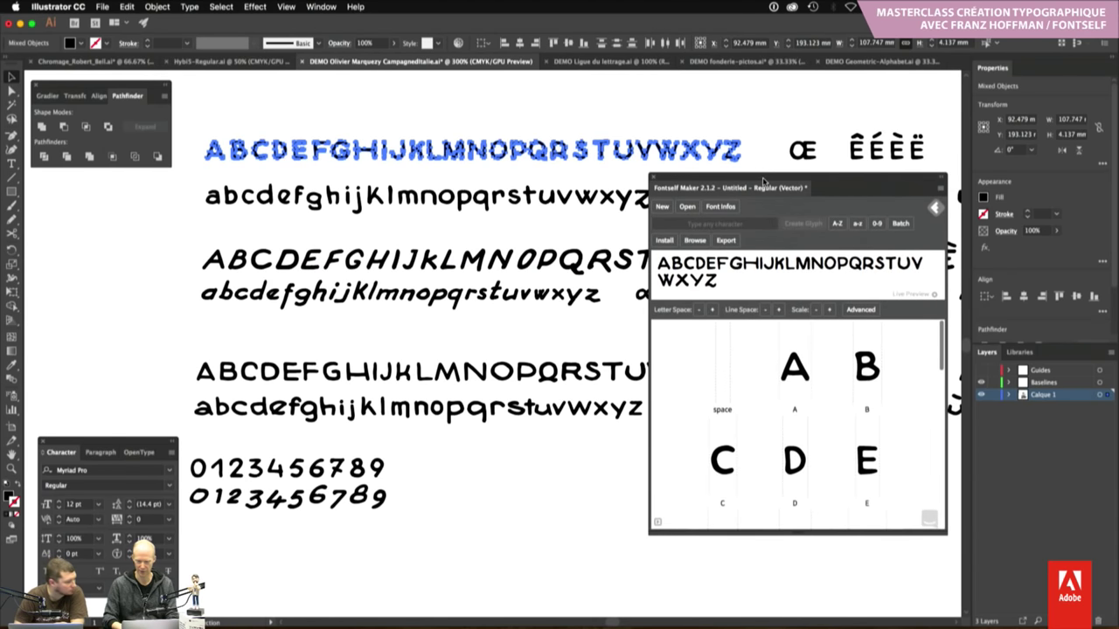
pyautogui.moveTo(649, 533); pyautogui.dragTo(560, 594)
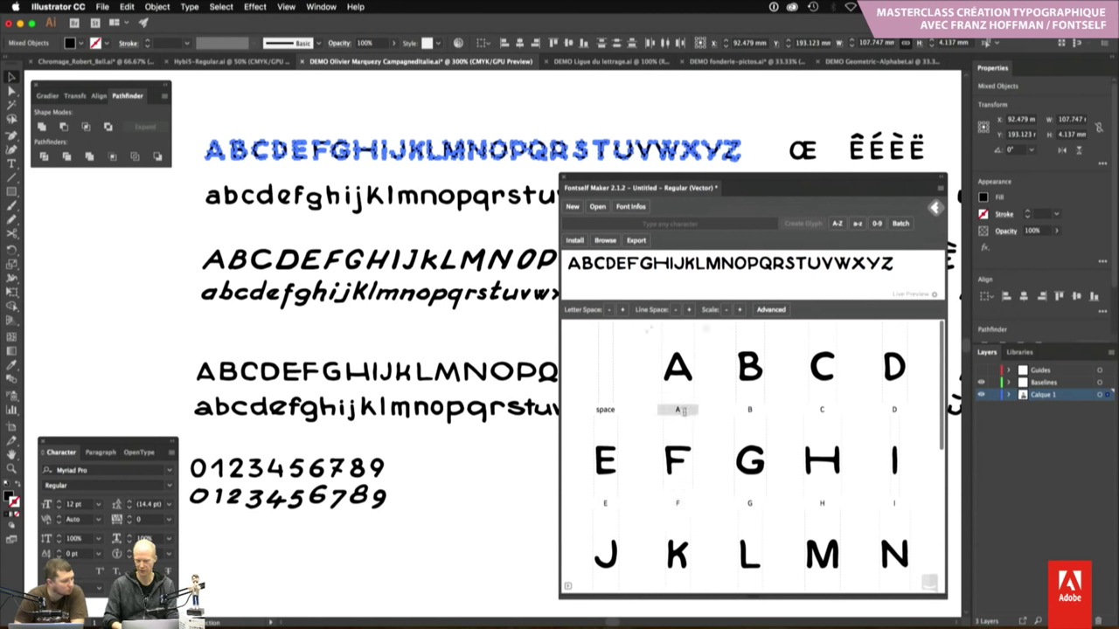
pyautogui.doubleClick(661, 283)
pyautogui.write('HE')
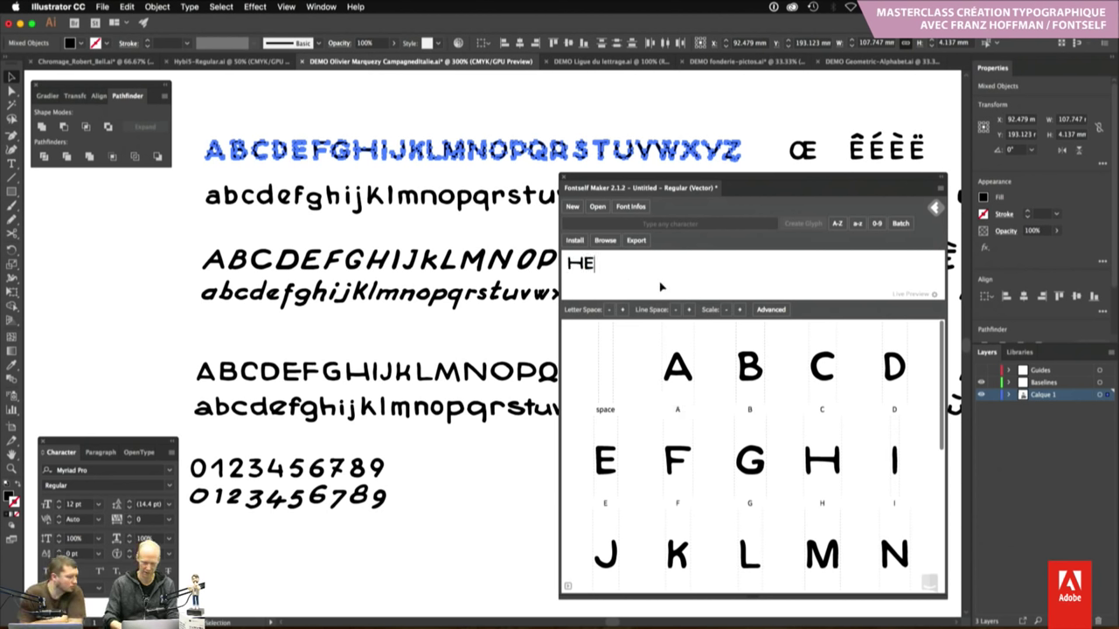
pyautogui.write('LLO ')
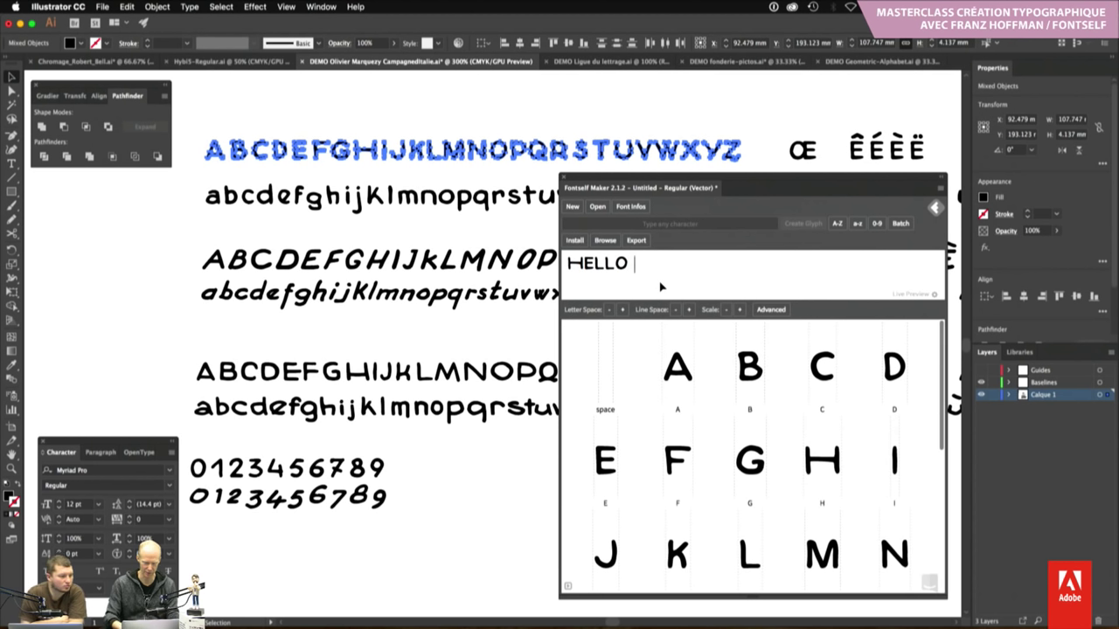
pyautogui.write('TOUT LE MON')
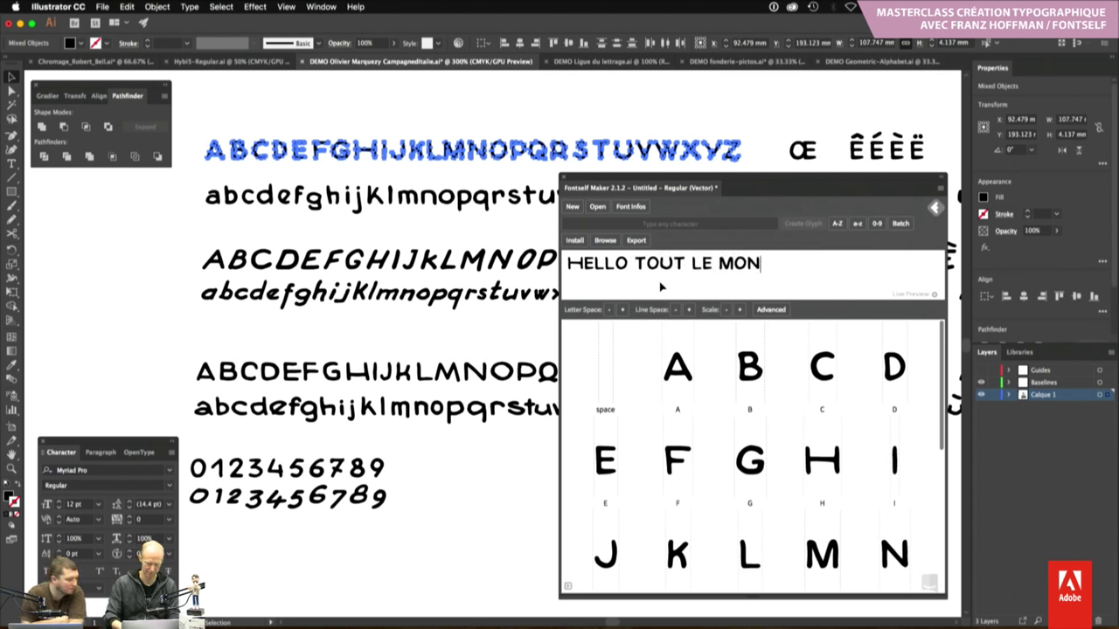
pyautogui.write('DE')
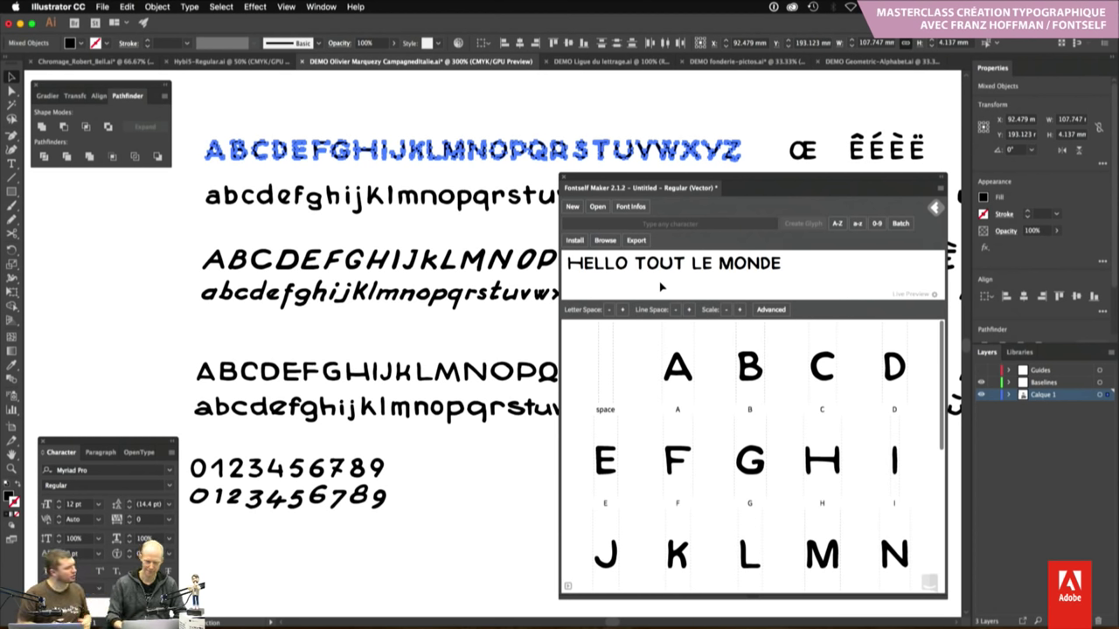
# Deselect the uppercase row and nudge the Fontself panel slightly right
pyautogui.click(586, 110)
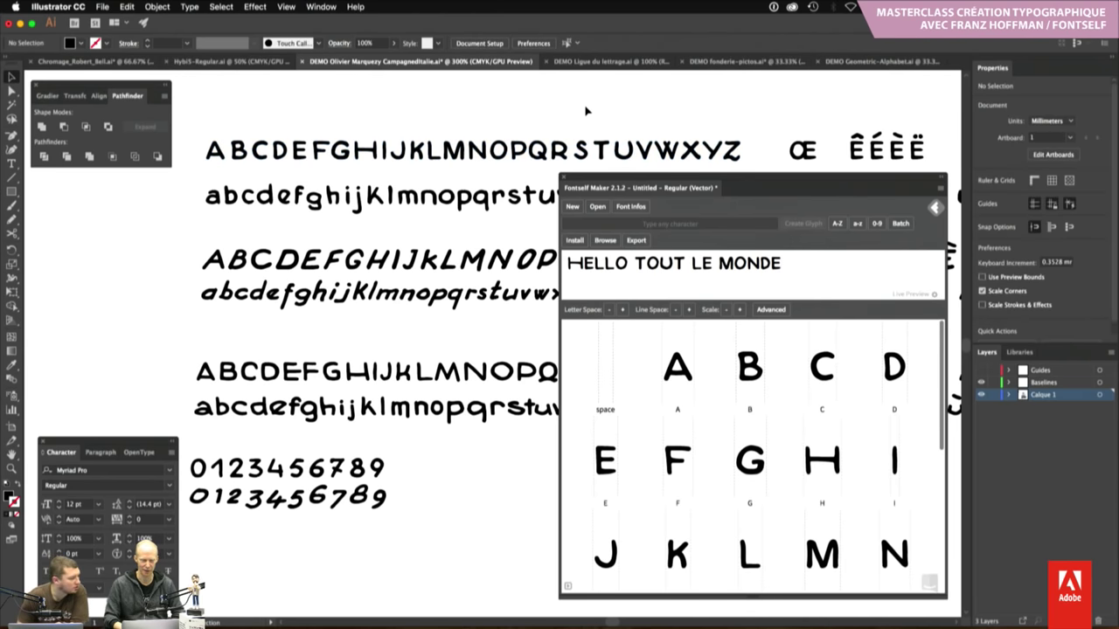
pyautogui.moveTo(605, 181); pyautogui.dragTo(657, 186)
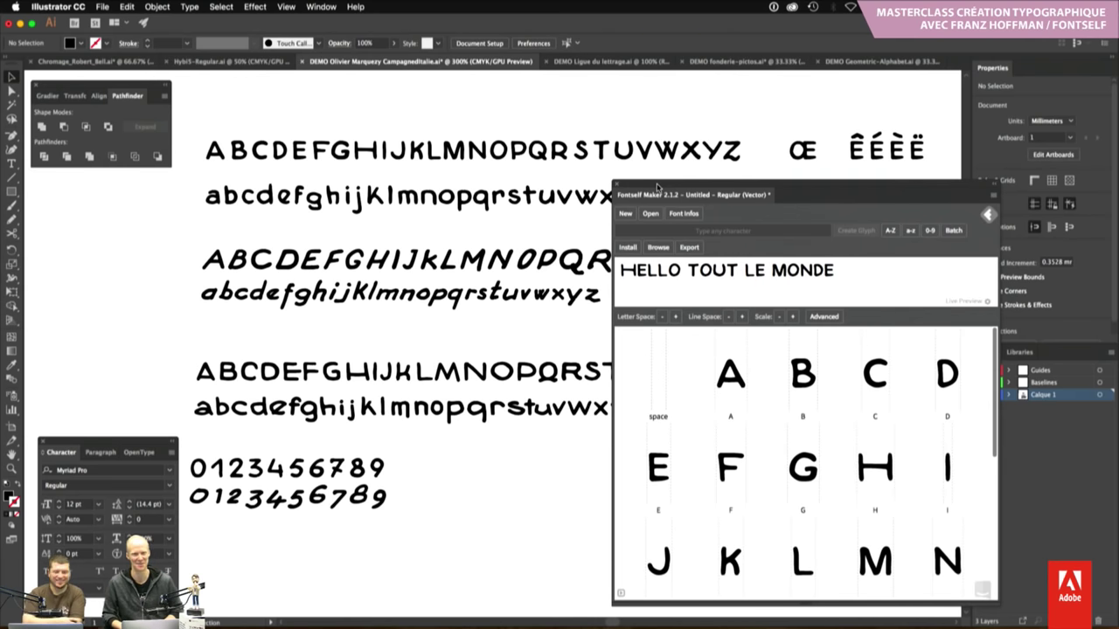
# Discard the current font for a new one and drop the hand-drawn B in as its only glyph
pyautogui.click(622, 216)
pyautogui.click(962, 355)
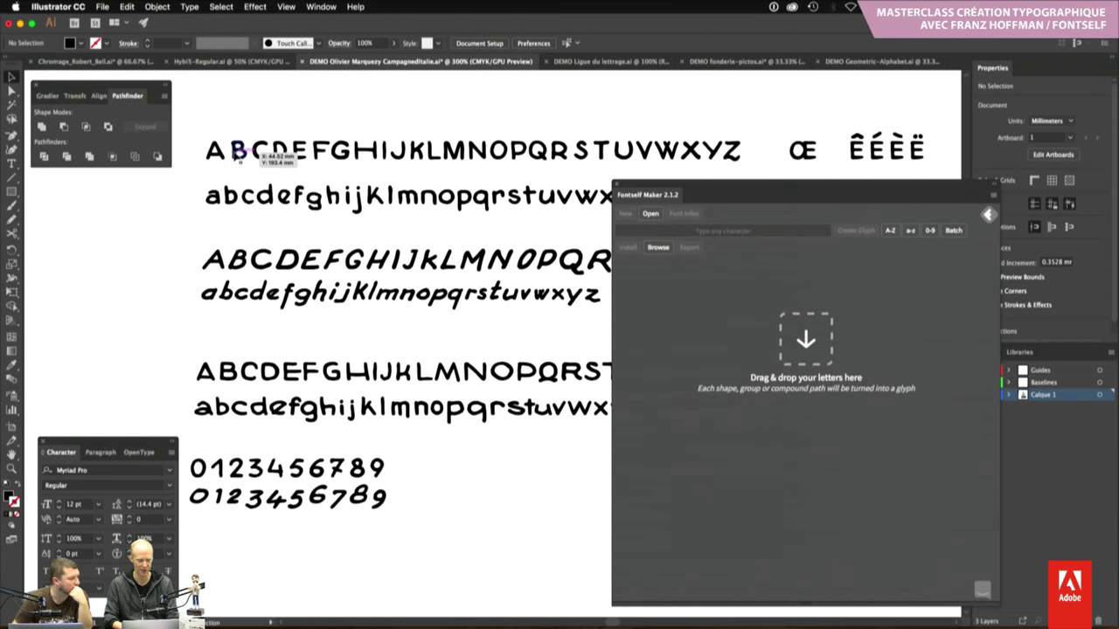
pyautogui.moveTo(233, 149)
pyautogui.mouseDown()
pyautogui.moveTo(536, 267)
pyautogui.moveTo(748, 426)
pyautogui.mouseUp()
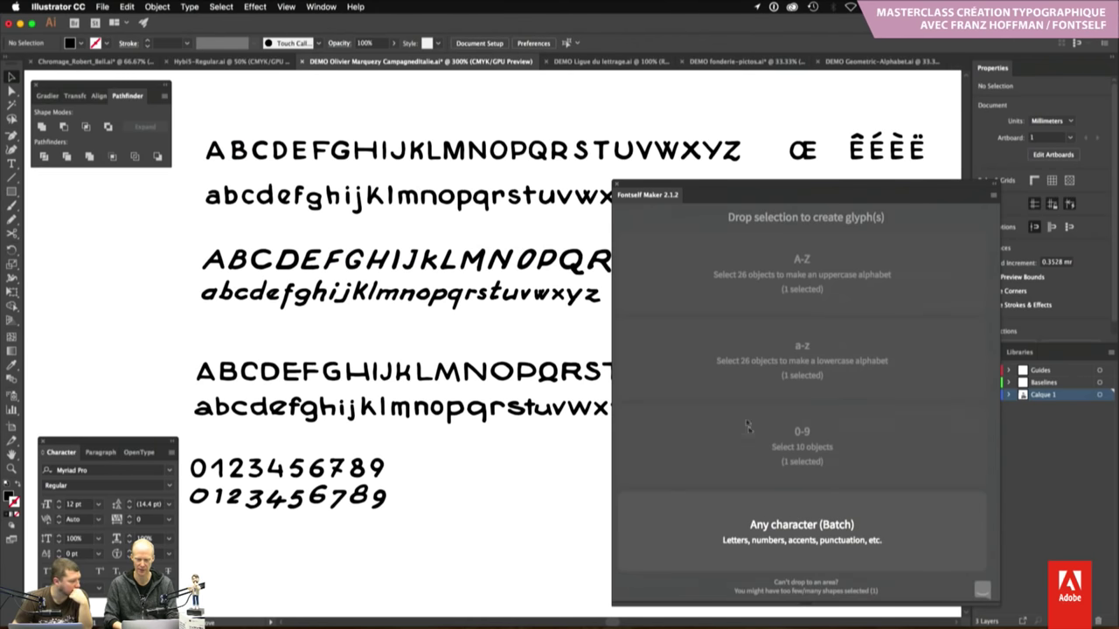
pyautogui.moveTo(737, 383); pyautogui.dragTo(738, 385)
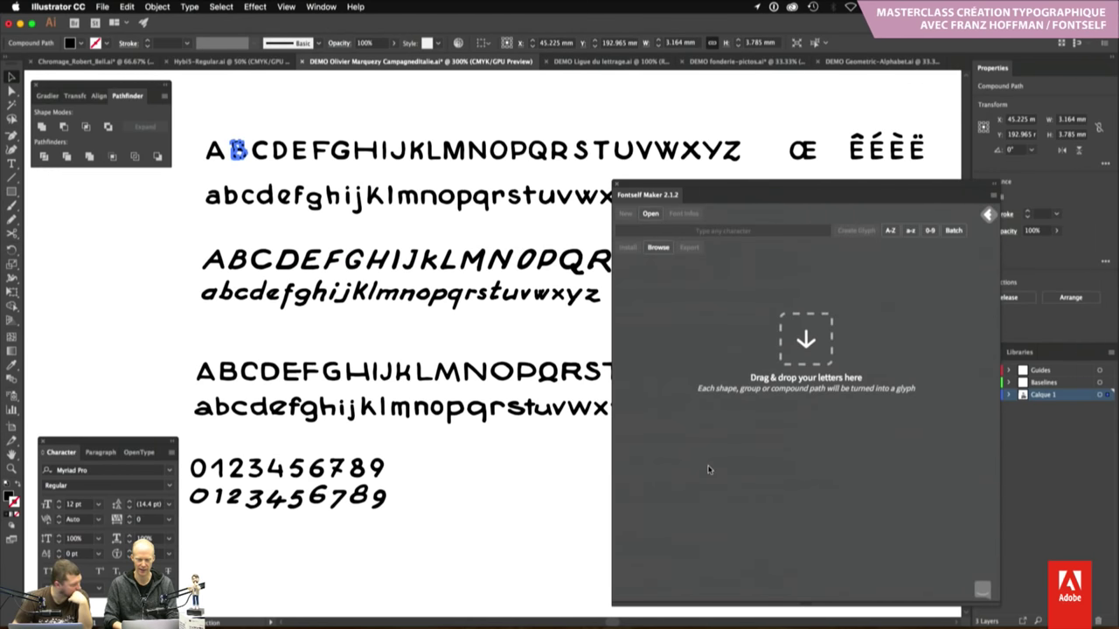
pyautogui.click(374, 213)
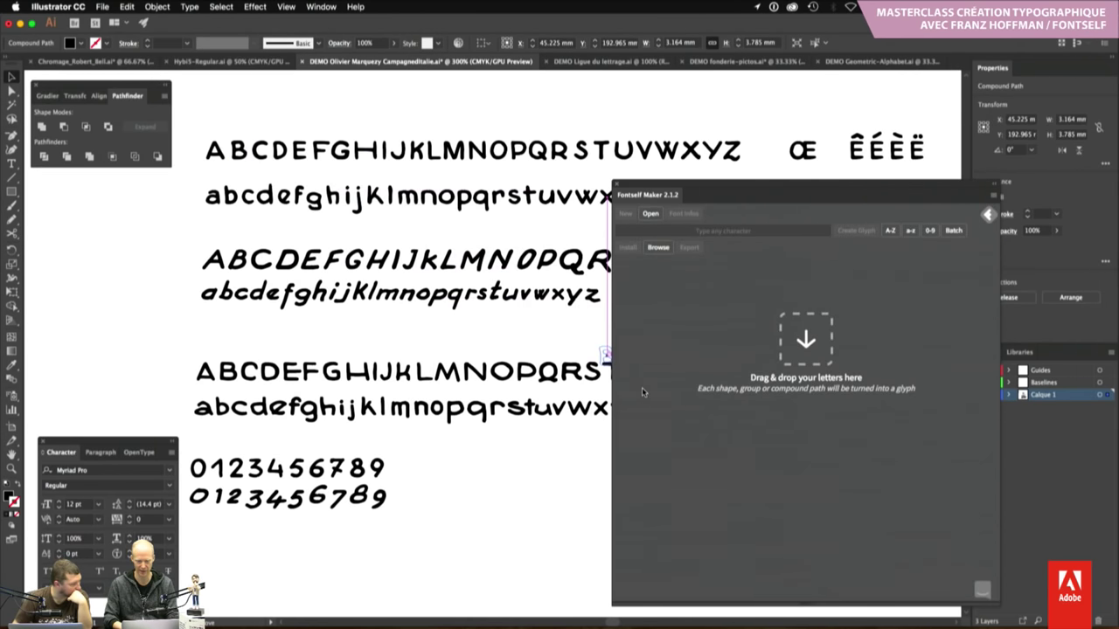
pyautogui.moveTo(643, 392); pyautogui.dragTo(727, 521)
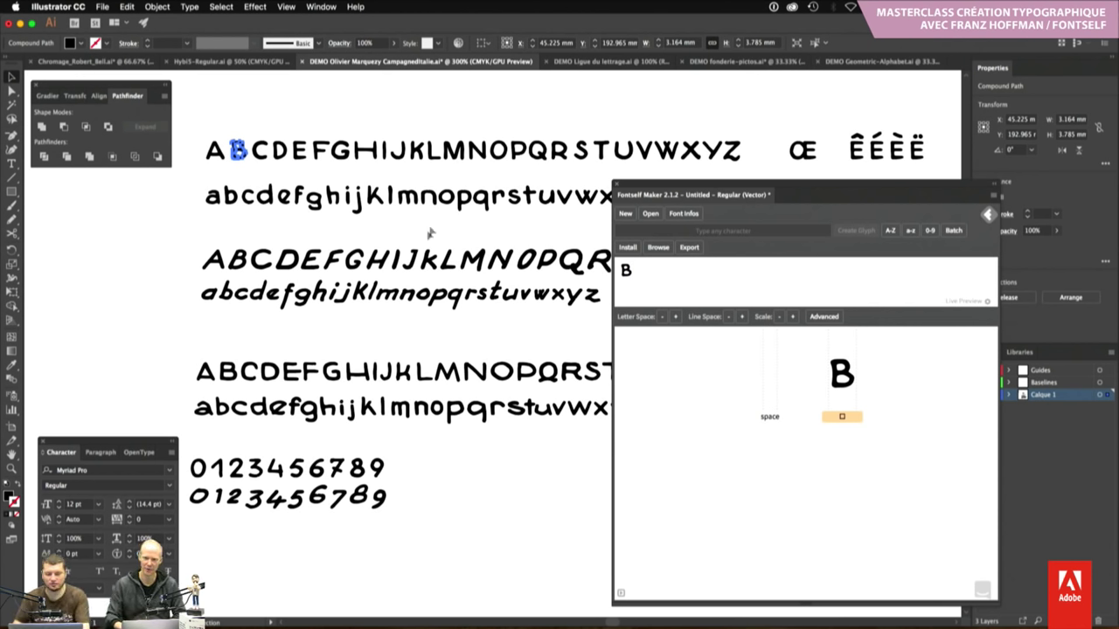
# Duplicate the hand-drawn ABCD letters above the first alphabet row and zoom in on the copy
pyautogui.click(255, 116)
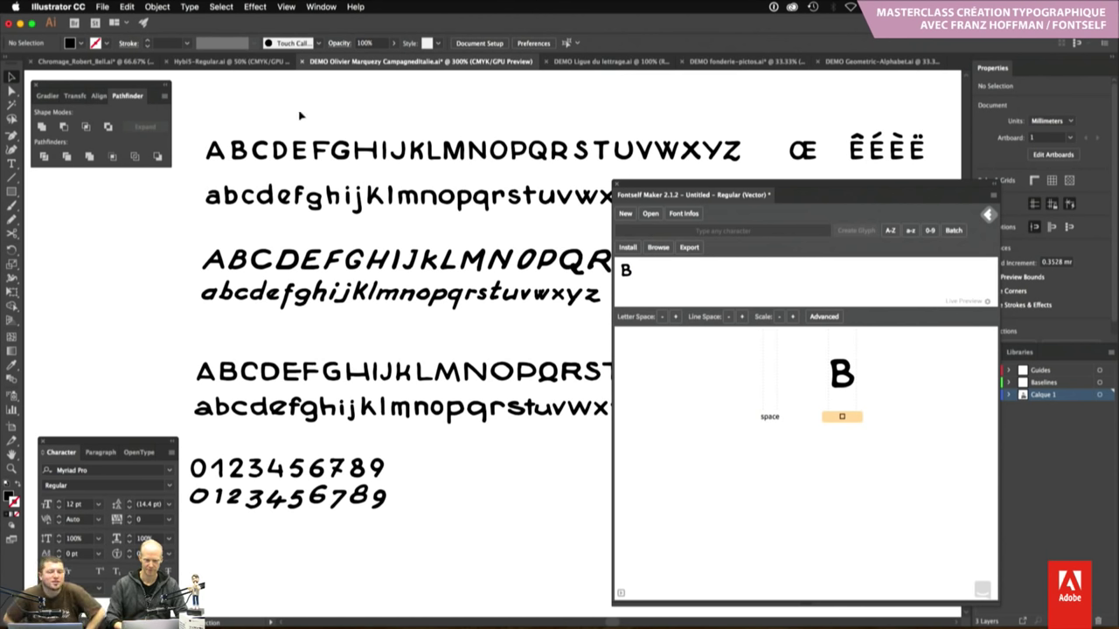
pyautogui.scroll(3, 299, 114)
pyautogui.hscroll(-3, 299, 115)
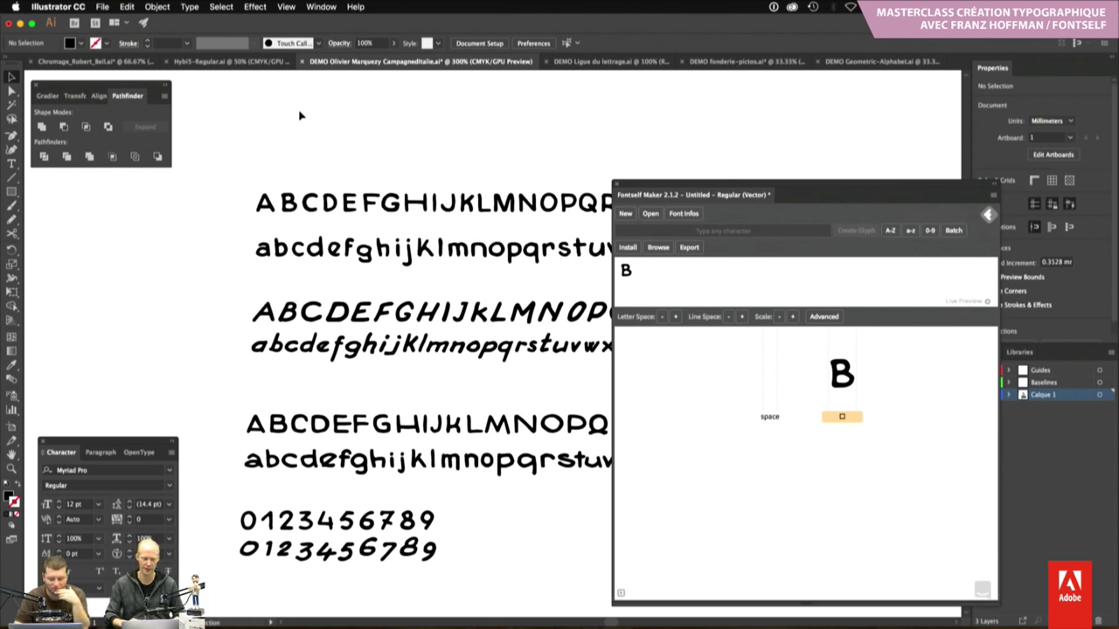
pyautogui.click(330, 204)
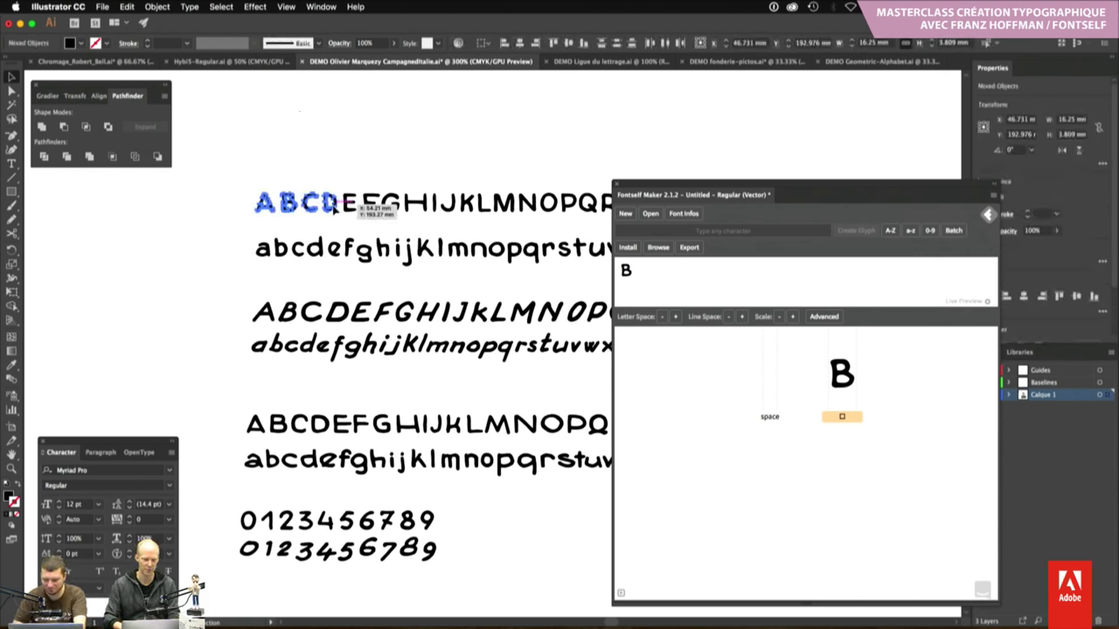
pyautogui.moveTo(350, 218)
pyautogui.mouseDown()
pyautogui.moveTo(348, 152)
pyautogui.moveTo(437, 153)
pyautogui.moveTo(525, 333)
pyautogui.mouseUp()
pyautogui.click(349, 152)
pyautogui.press('z')
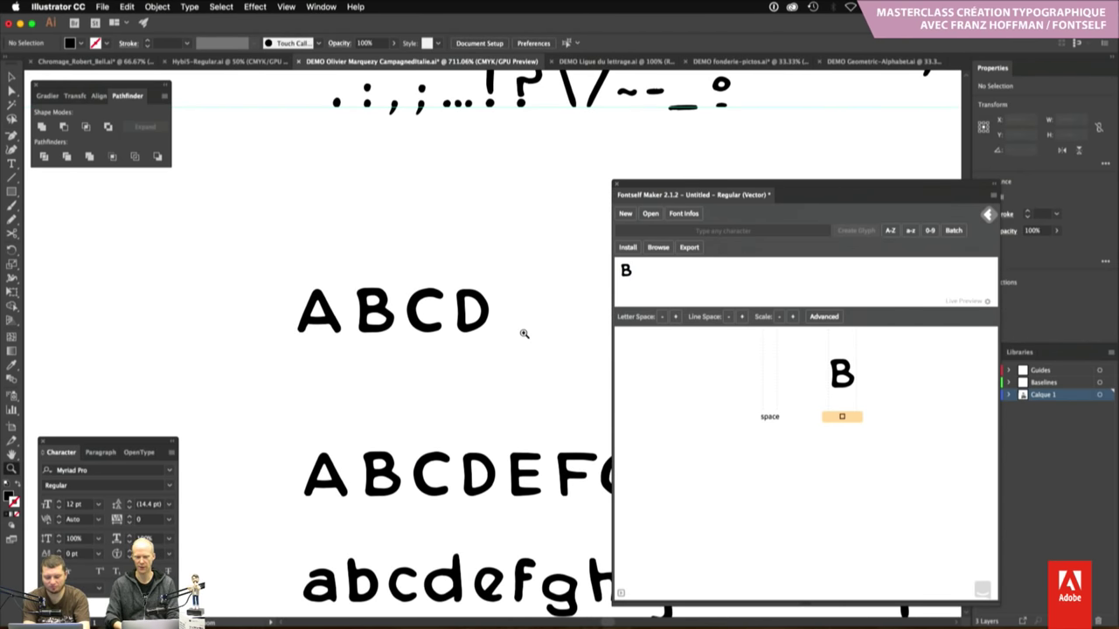
# Start a new empty Fontself font, discarding the current one, and return to the Selection tool
pyautogui.click(626, 213)
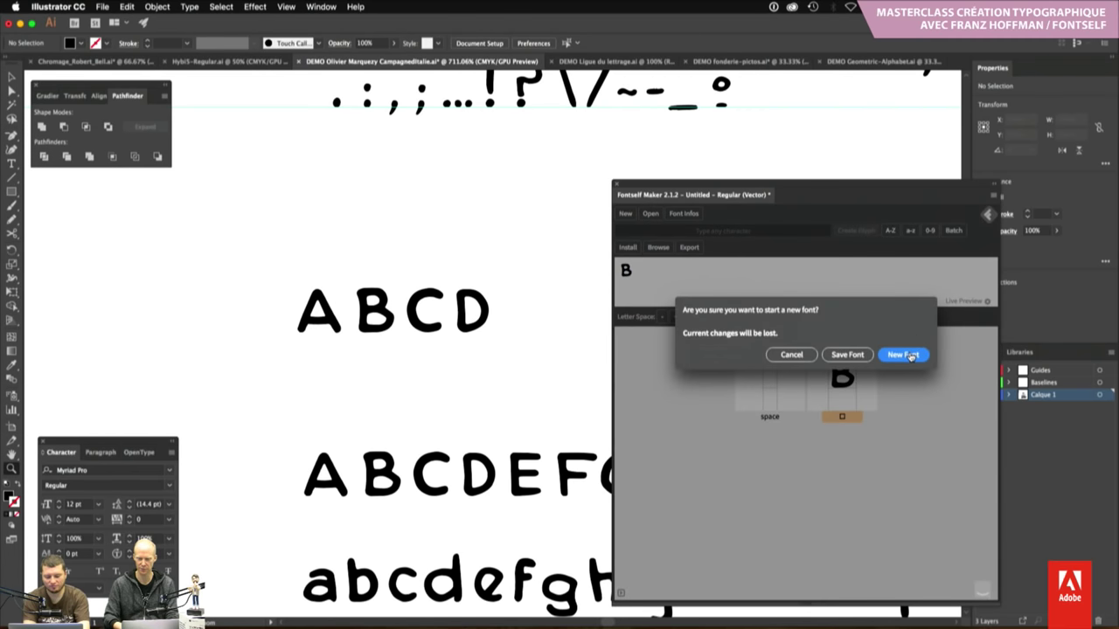
pyautogui.click(911, 354)
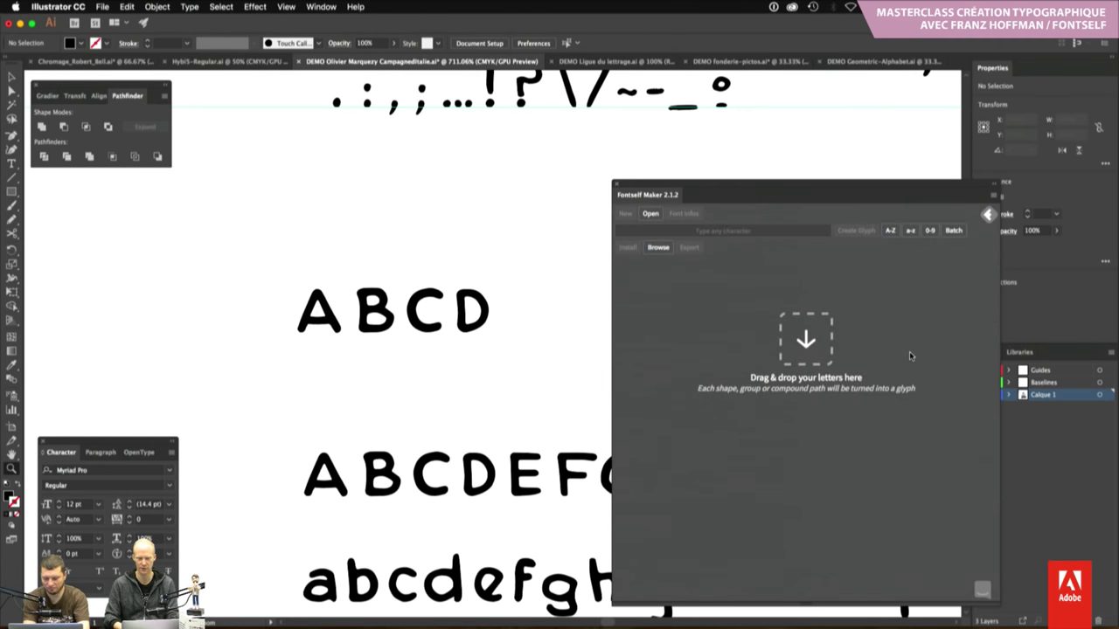
pyautogui.press('n')
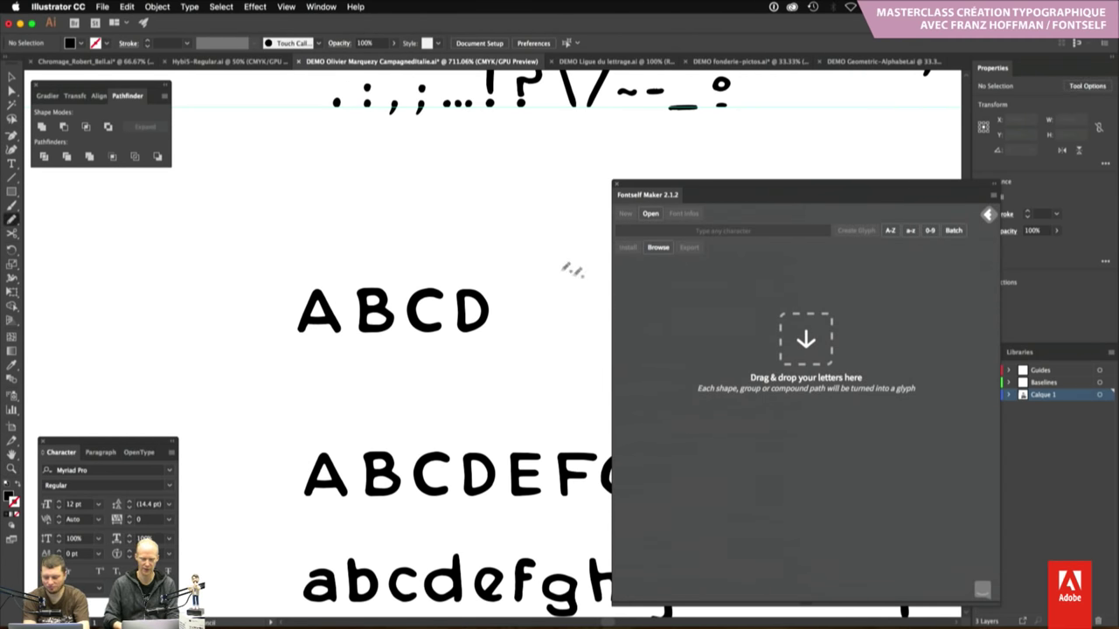
pyautogui.press('v')
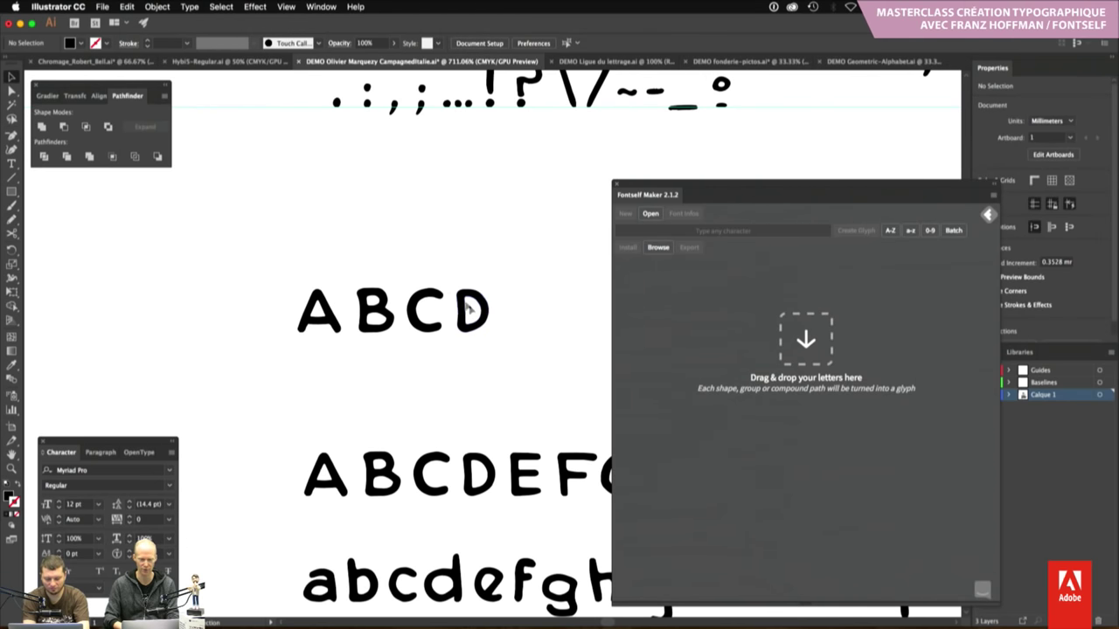
# Drag the copied hand-drawn ABCD letters into Fontself Maker to create glyphs A–D
pyautogui.click(406, 331)
pyautogui.moveTo(486, 320)
pyautogui.mouseDown()
pyautogui.moveTo(749, 382)
pyautogui.moveTo(777, 527)
pyautogui.mouseUp()
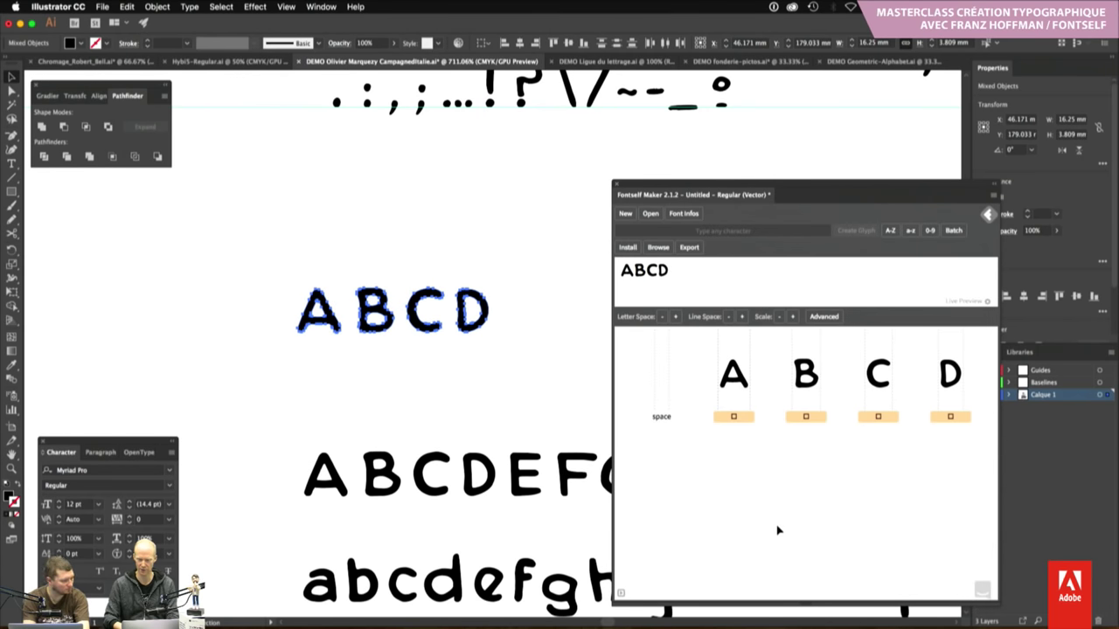
pyautogui.click(734, 417)
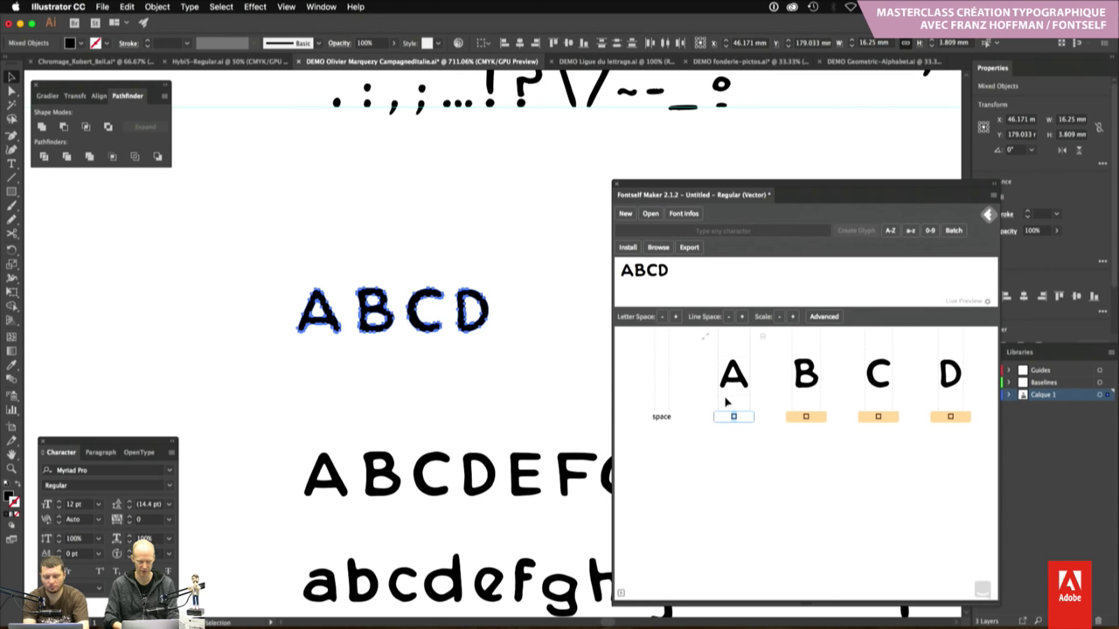
pyautogui.write('A')
# Assign characters A, B, C and D to the glyphs and add preview text 'DABC DAAABDBD'
pyautogui.click(805, 418)
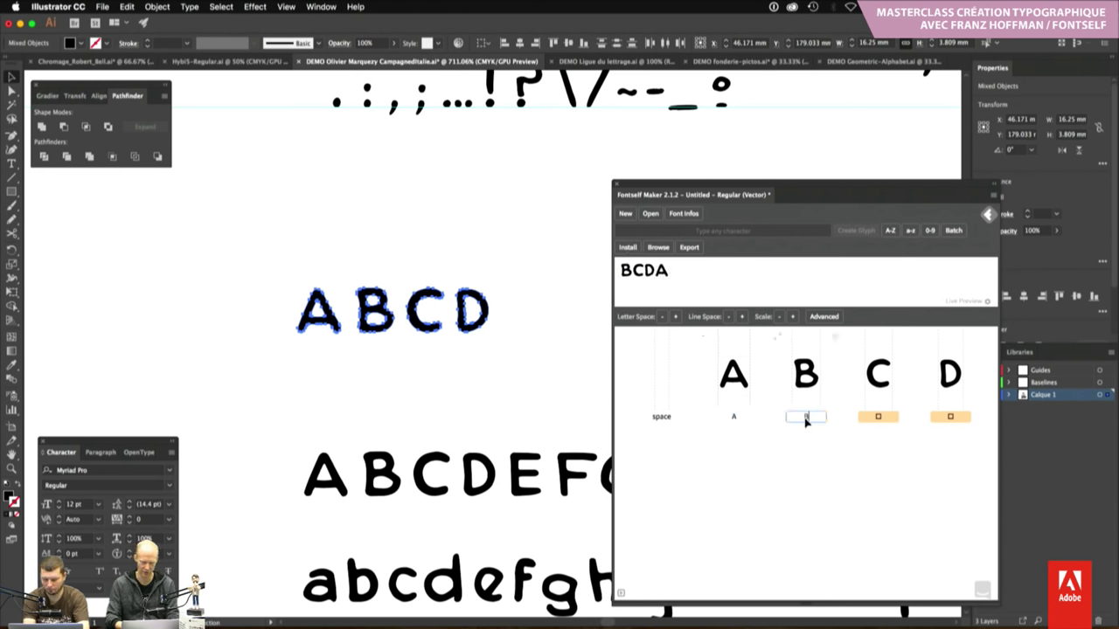
pyautogui.write('B')
pyautogui.click(879, 418)
pyautogui.write('C')
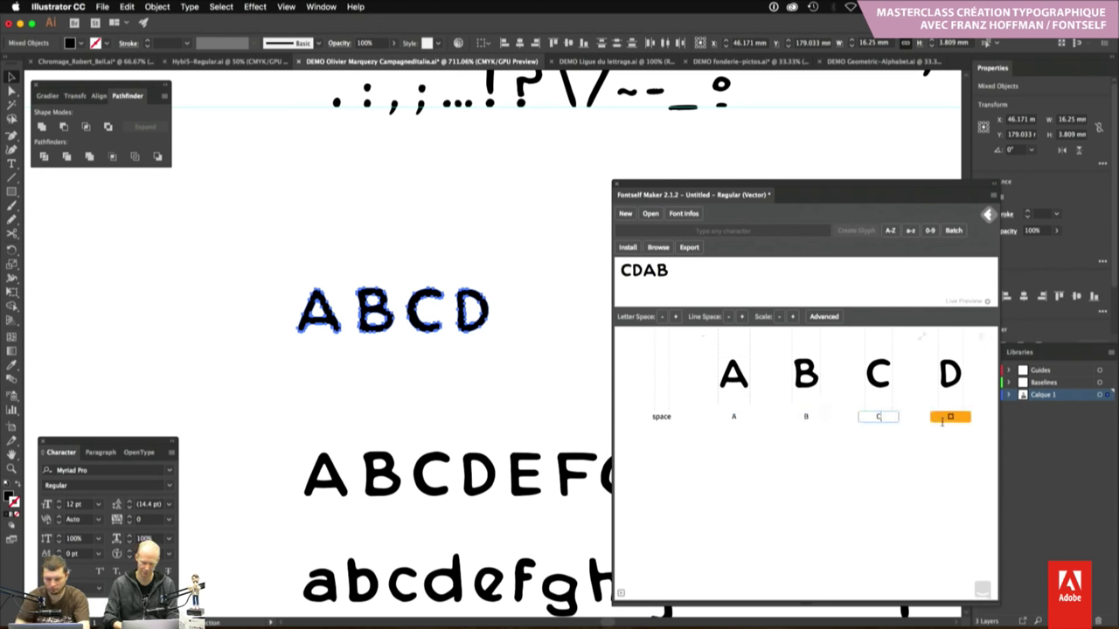
pyautogui.click(950, 417)
pyautogui.click(707, 281)
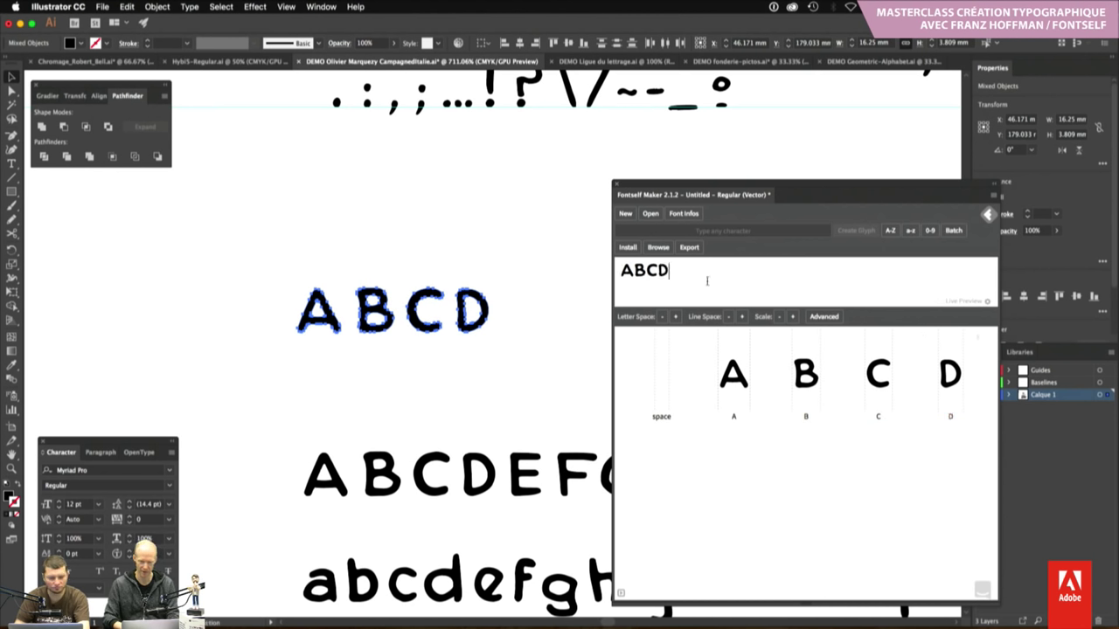
pyautogui.write(' DA')
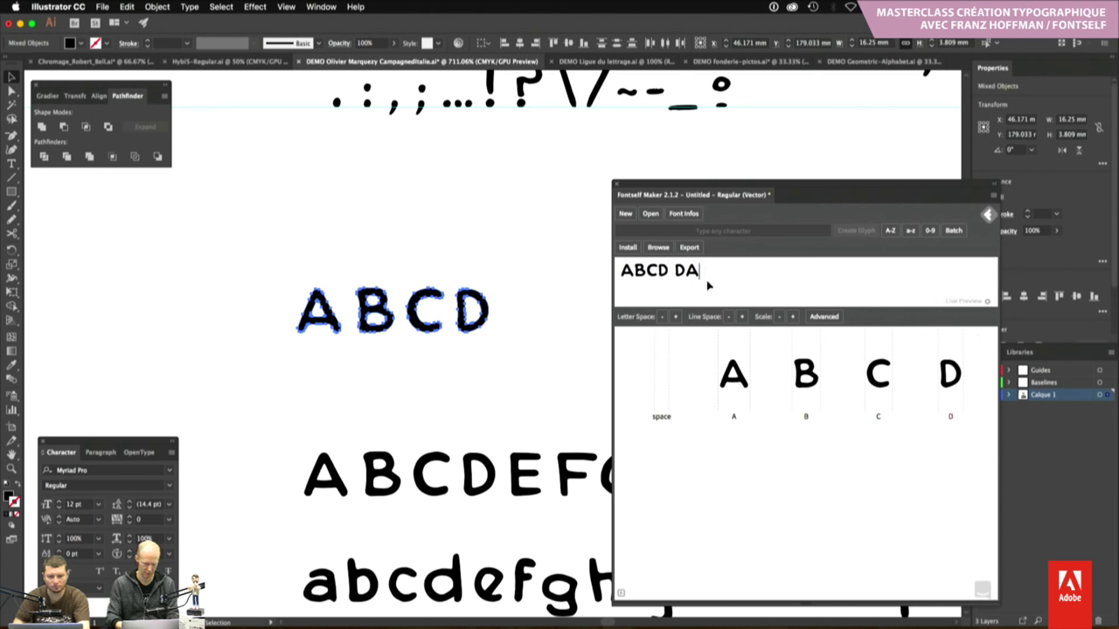
pyautogui.write('BC D')
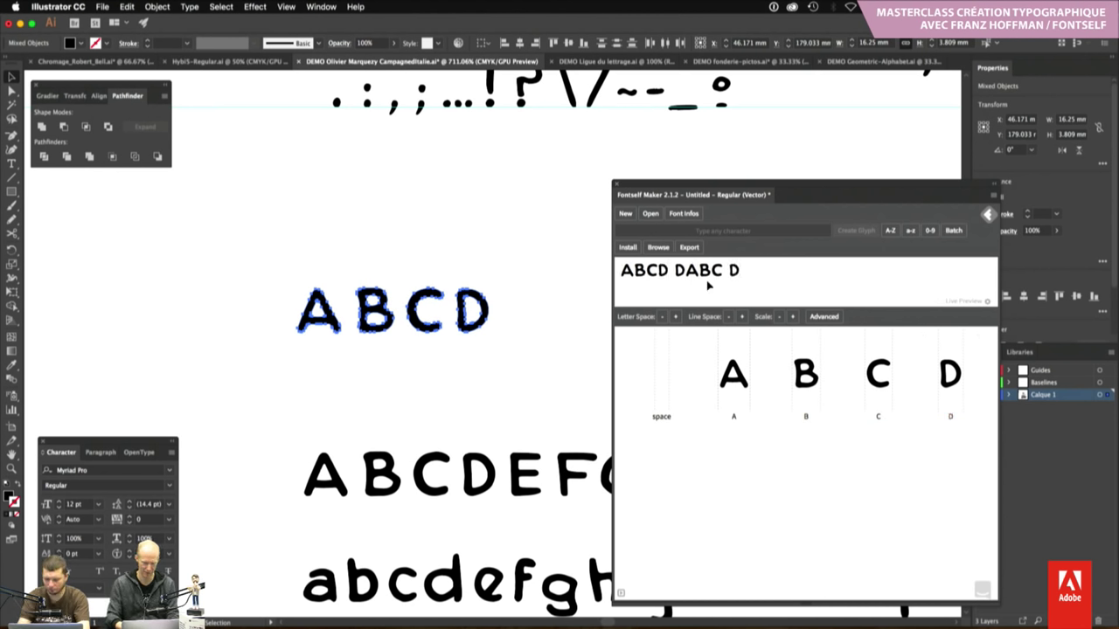
pyautogui.write('AAABDBD')
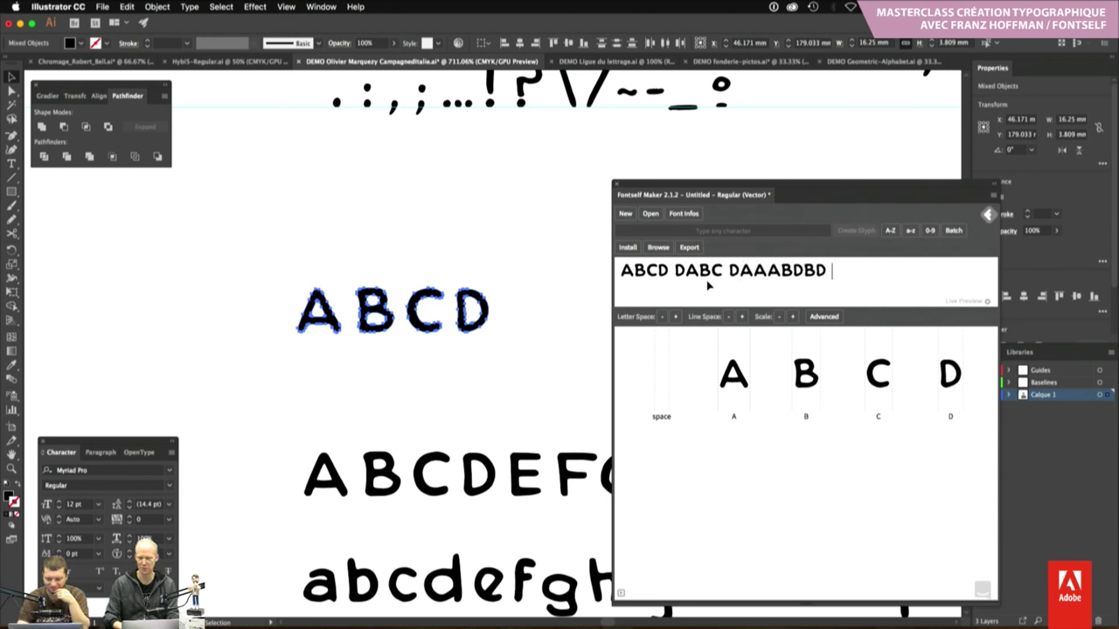
pyautogui.tripleClick(730, 264)
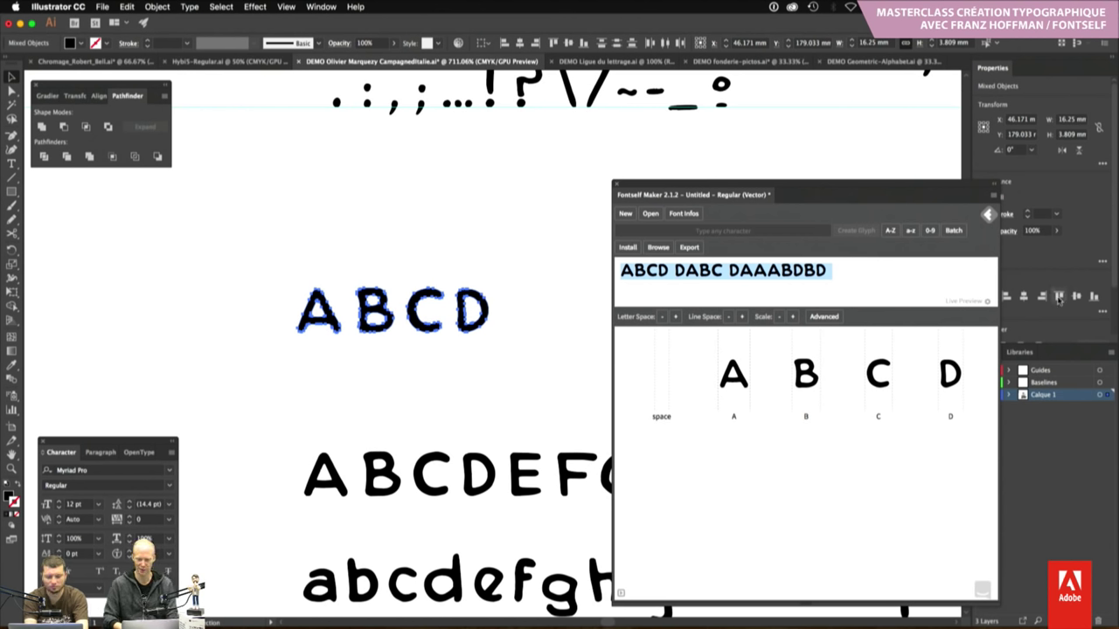
# Discard the current font for a new empty one and delete the ABCD test letters
pyautogui.click(626, 213)
pyautogui.click(910, 346)
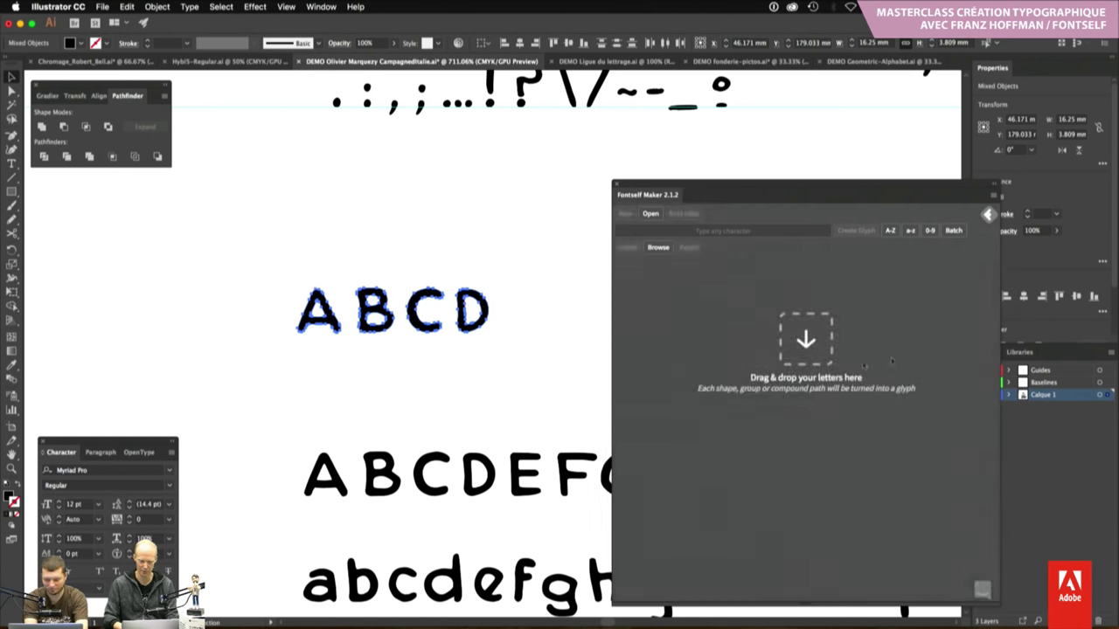
pyautogui.press('Delete')
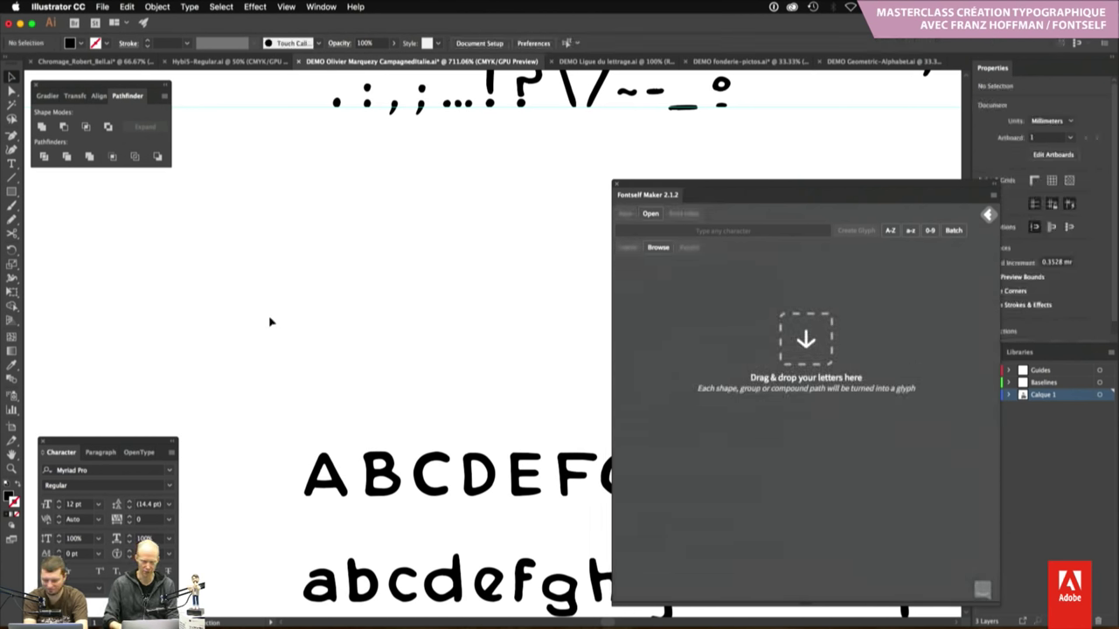
# Make the Fontself Maker panel narrower and move it further right
pyautogui.scroll(-3, 271, 322)
pyautogui.hscroll(4, 271, 322)
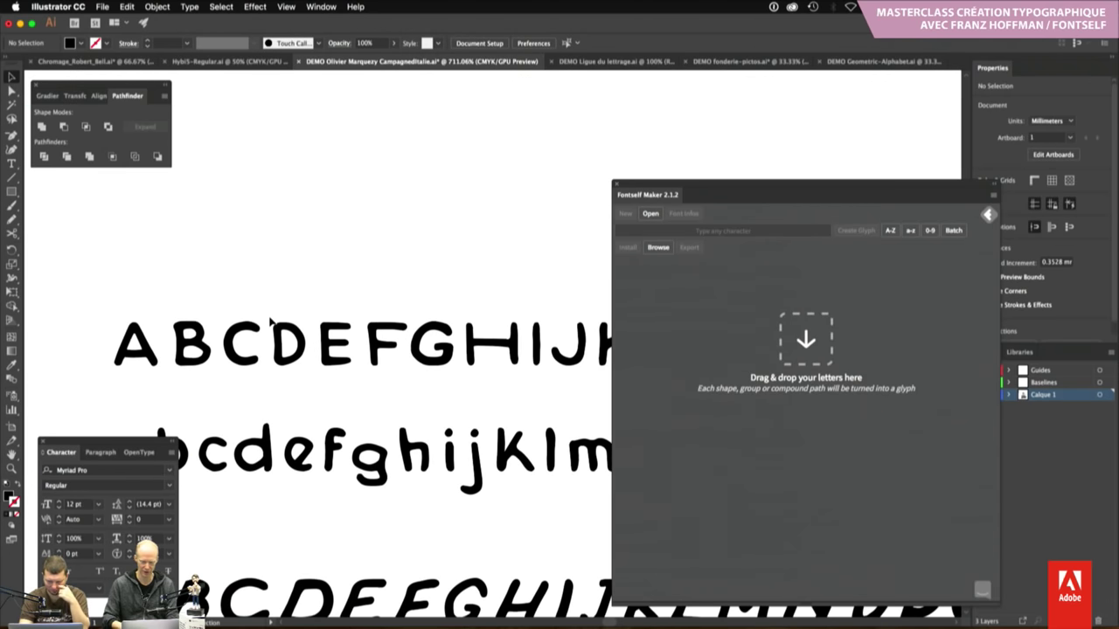
pyautogui.scroll(-3, 271, 323)
pyautogui.scroll(-2, 275, 320)
pyautogui.hscroll(3, 289, 320)
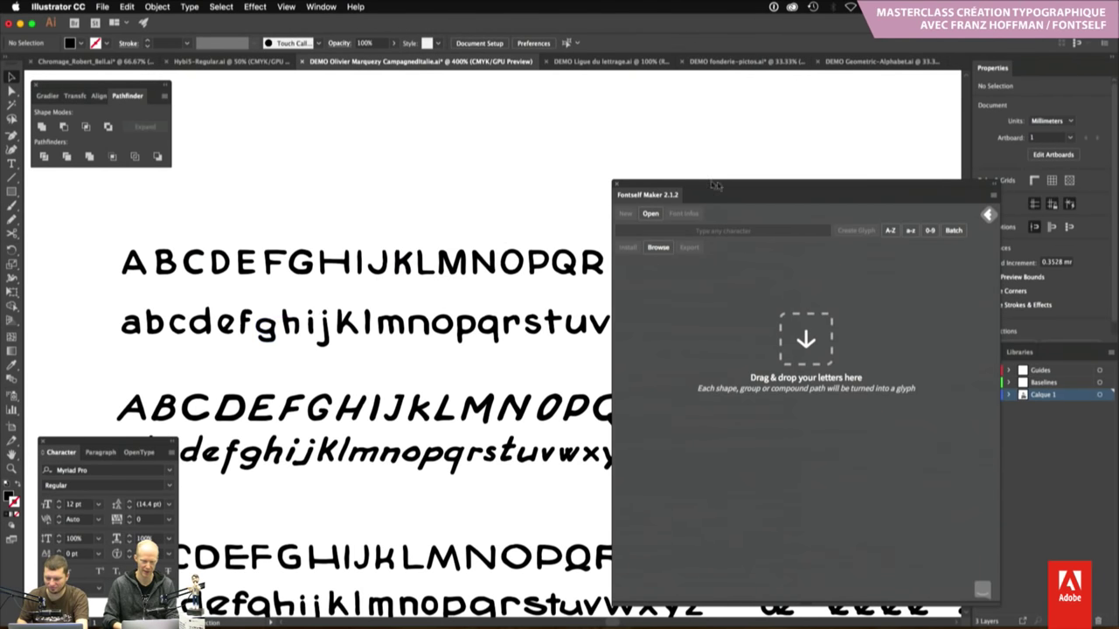
pyautogui.moveTo(997, 288); pyautogui.dragTo(839, 279)
pyautogui.moveTo(778, 191); pyautogui.dragTo(951, 183)
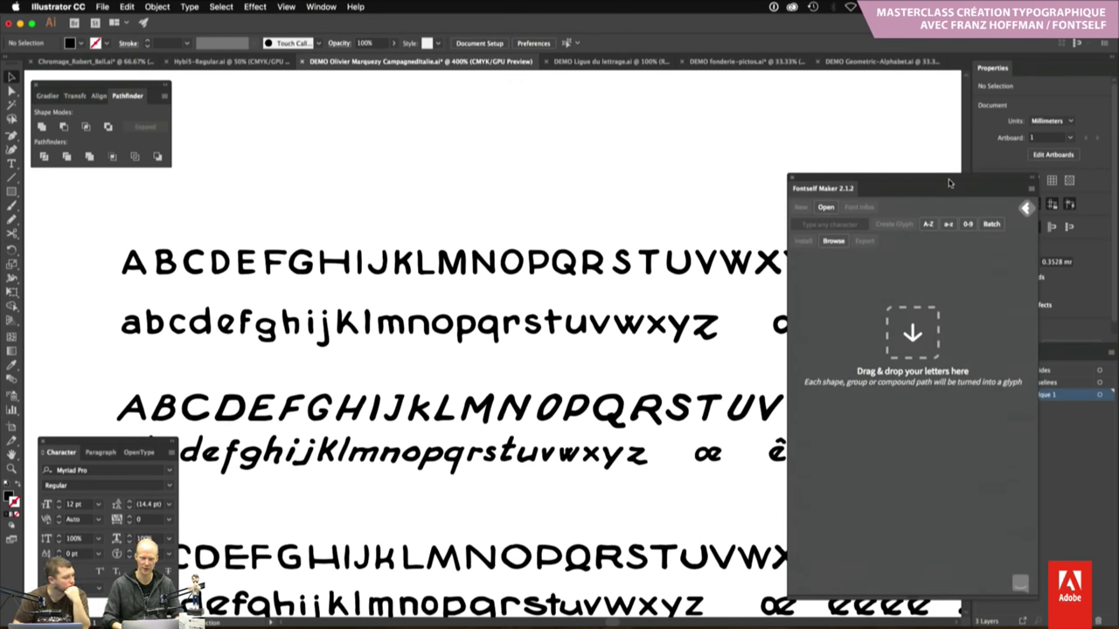
# Marquee-select the whole uppercase A–Z row of hand-drawn letters
pyautogui.scroll(-2, 580, 292)
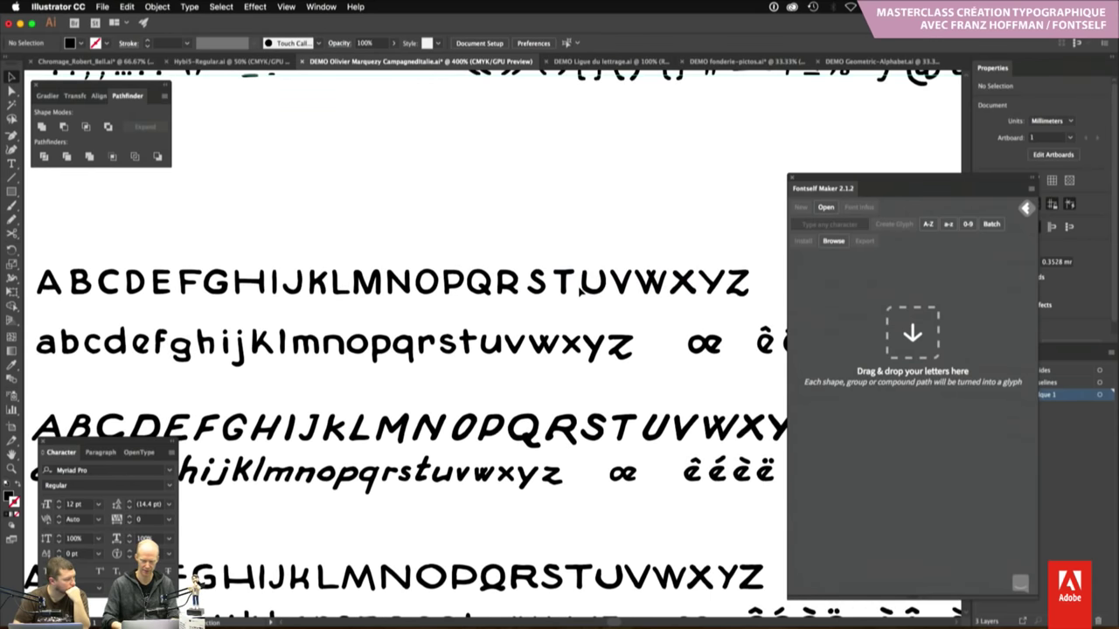
pyautogui.scroll(-3, 580, 291)
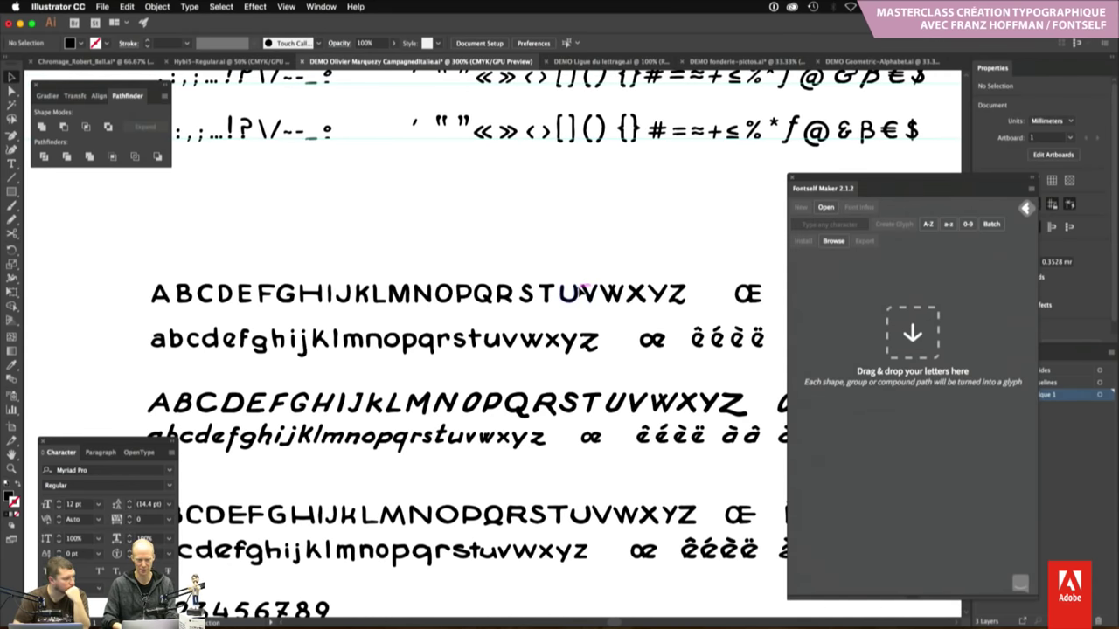
pyautogui.click(589, 343)
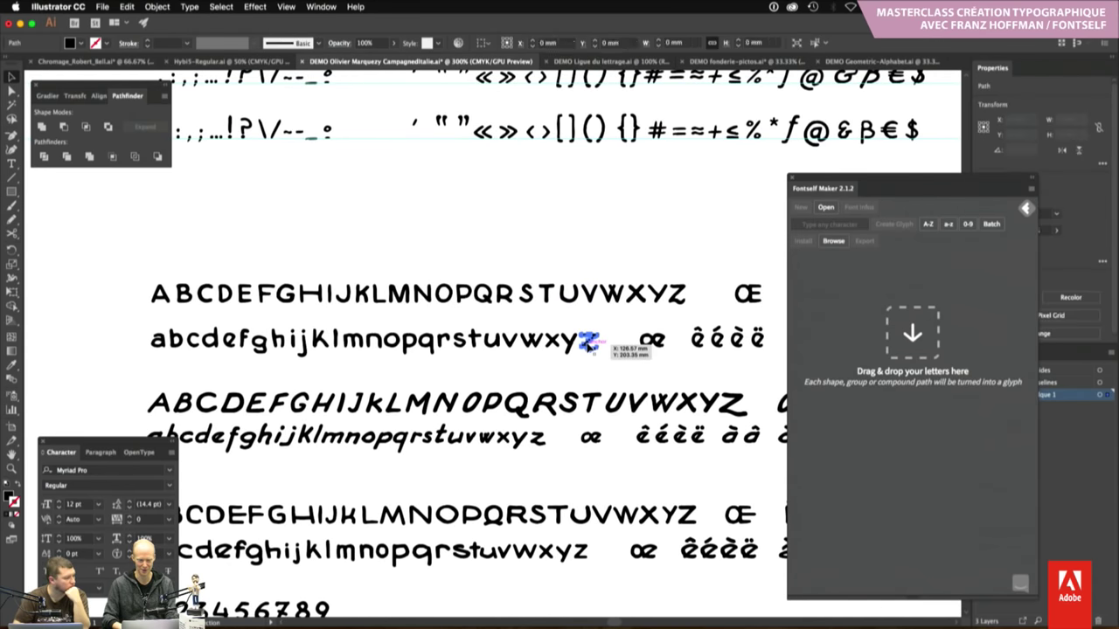
pyautogui.click(643, 220)
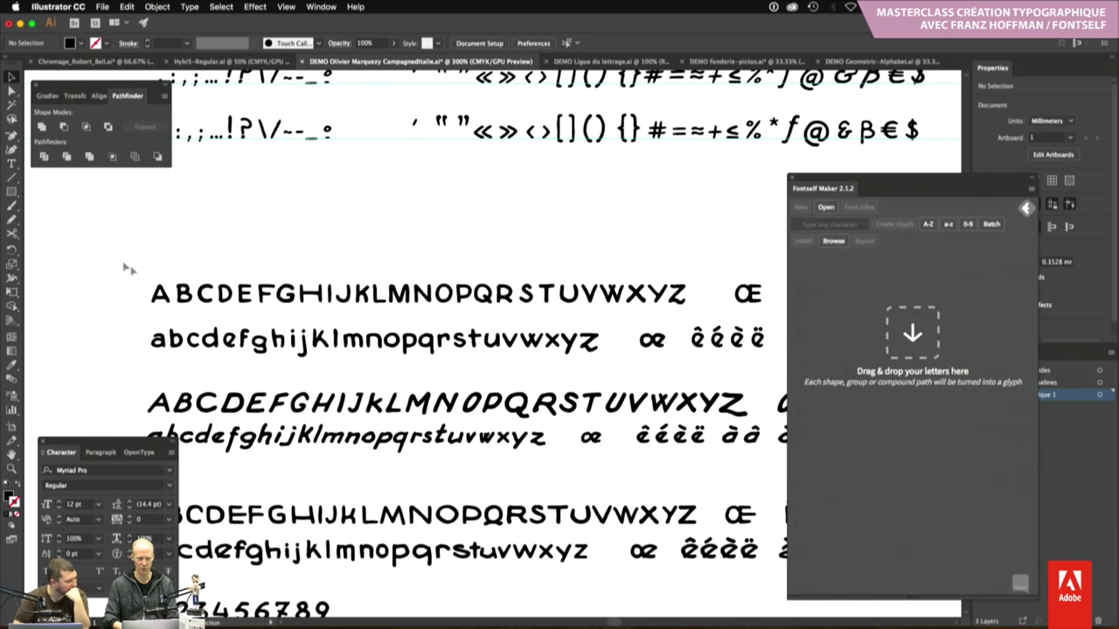
pyautogui.moveTo(128, 268); pyautogui.dragTo(693, 313)
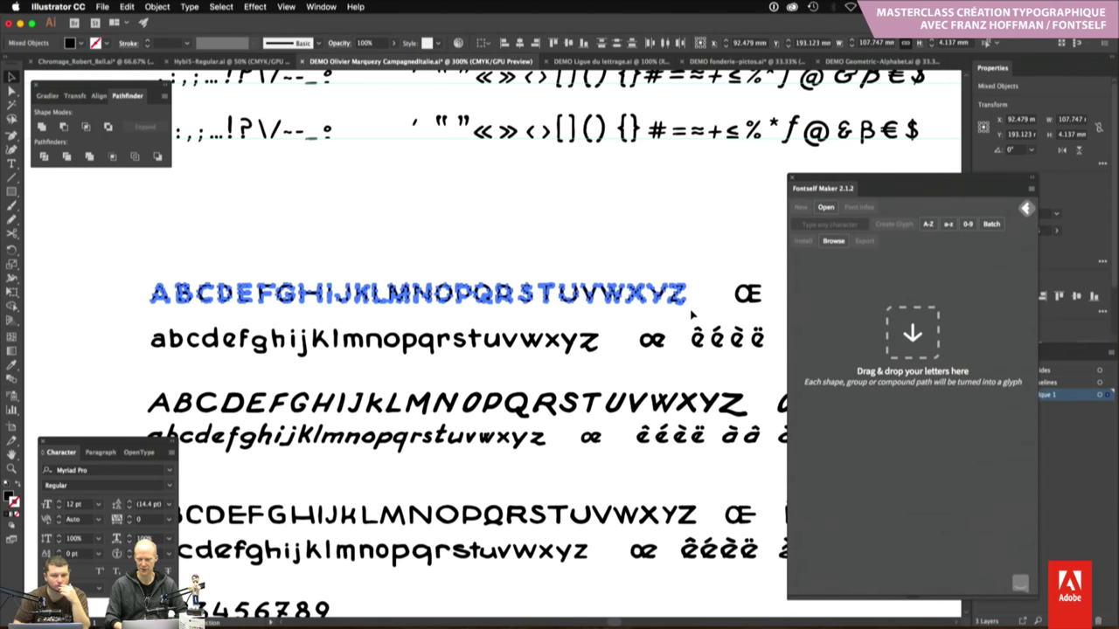
pyautogui.moveTo(692, 313); pyautogui.dragTo(877, 367)
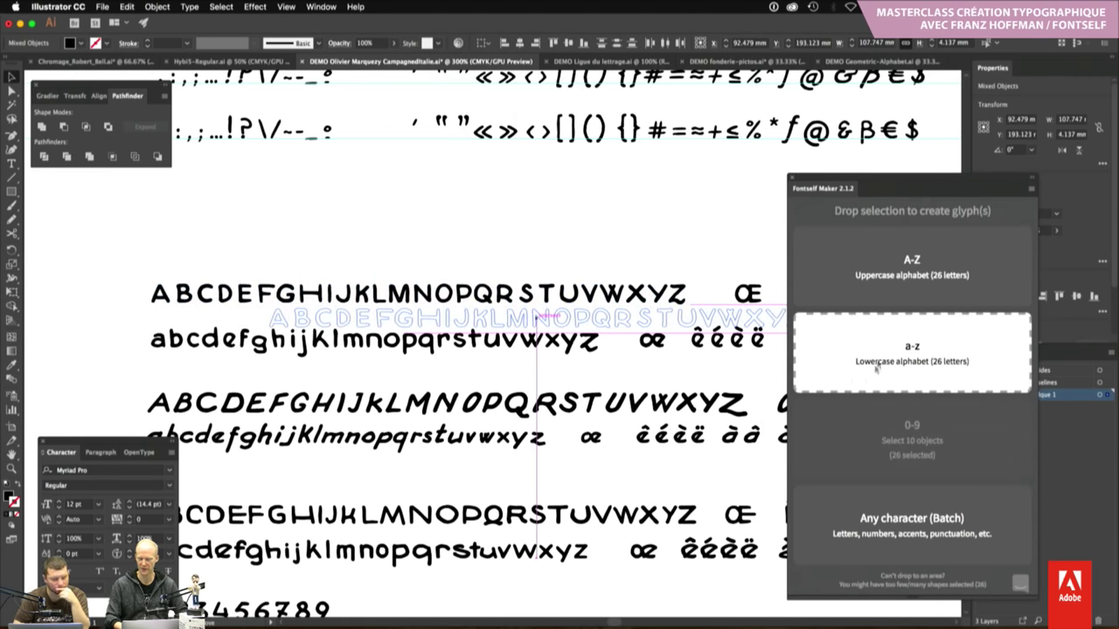
pyautogui.moveTo(876, 368)
pyautogui.mouseDown()
pyautogui.moveTo(877, 330)
pyautogui.moveTo(874, 339)
pyautogui.mouseUp()
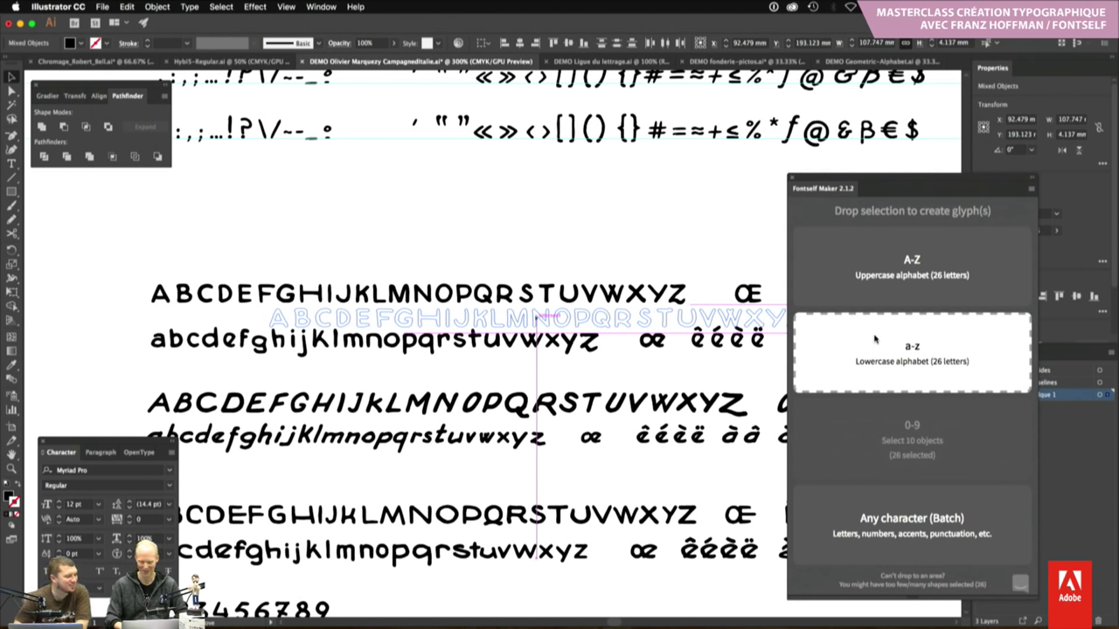
pyautogui.moveTo(874, 339)
pyautogui.mouseDown()
pyautogui.moveTo(875, 437)
pyautogui.moveTo(874, 311)
pyautogui.moveTo(862, 290)
pyautogui.mouseUp()
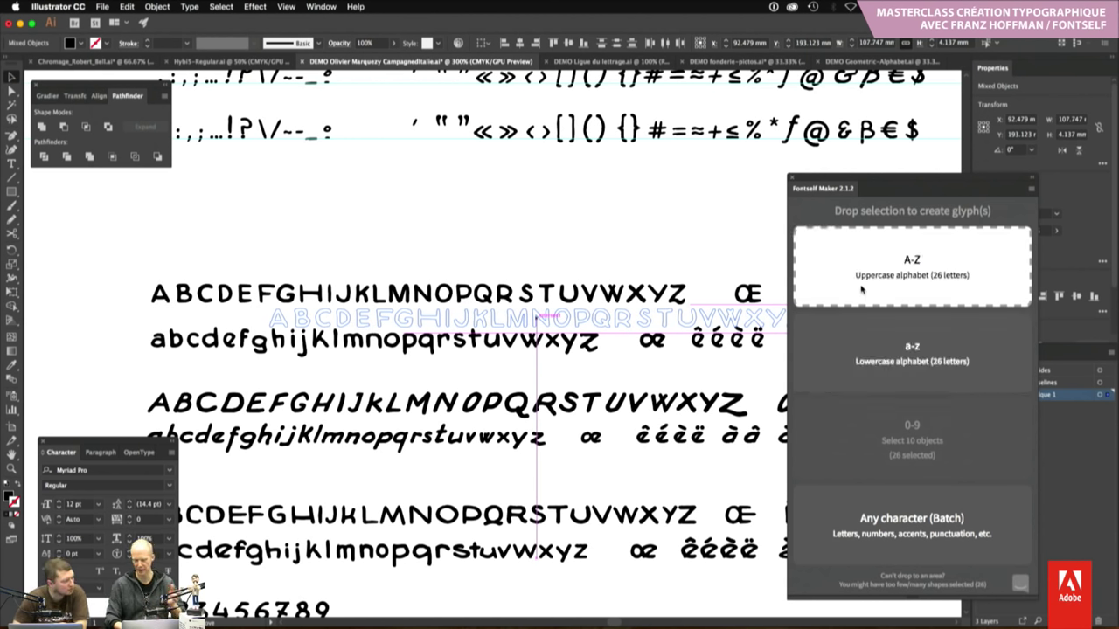
pyautogui.moveTo(861, 290)
pyautogui.mouseDown()
pyautogui.moveTo(849, 317)
pyautogui.moveTo(855, 284)
pyautogui.moveTo(840, 521)
pyautogui.mouseUp()
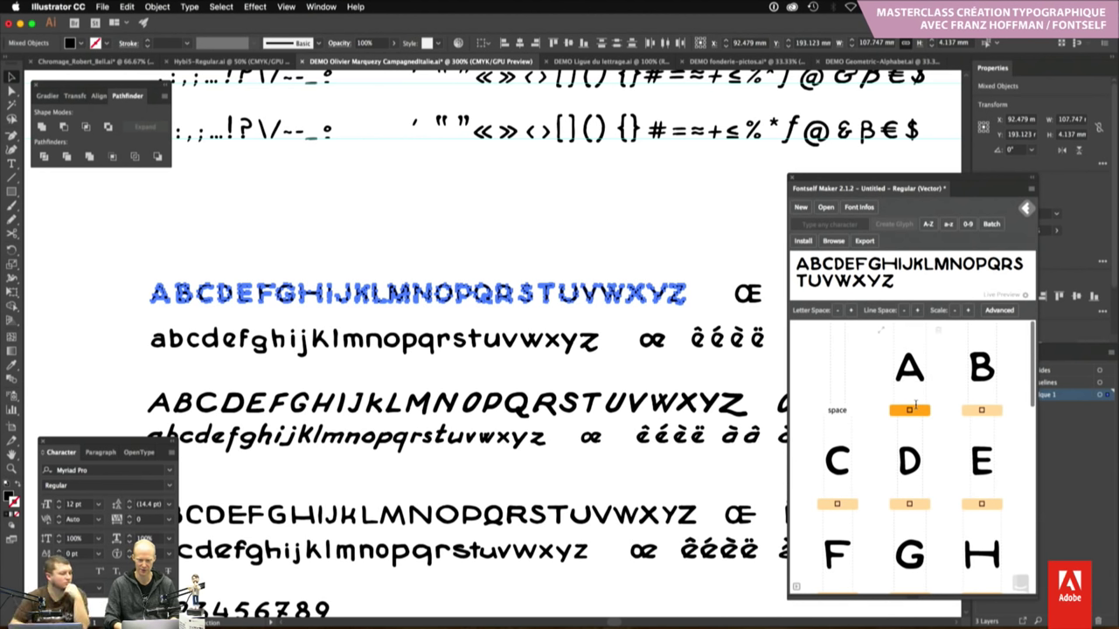
pyautogui.click(801, 208)
pyautogui.click(1009, 349)
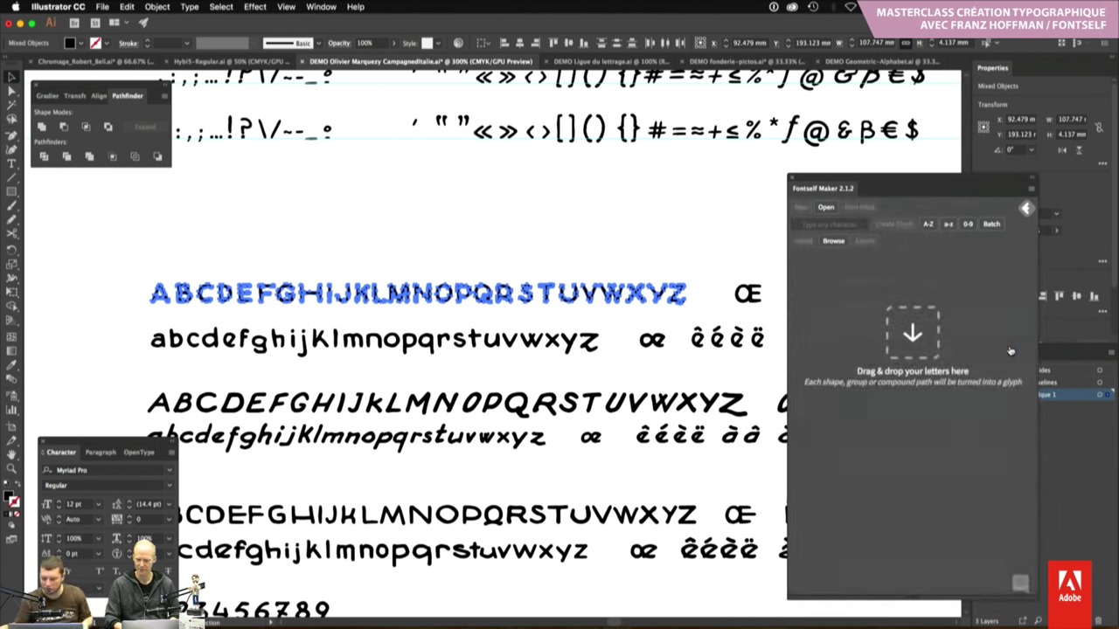
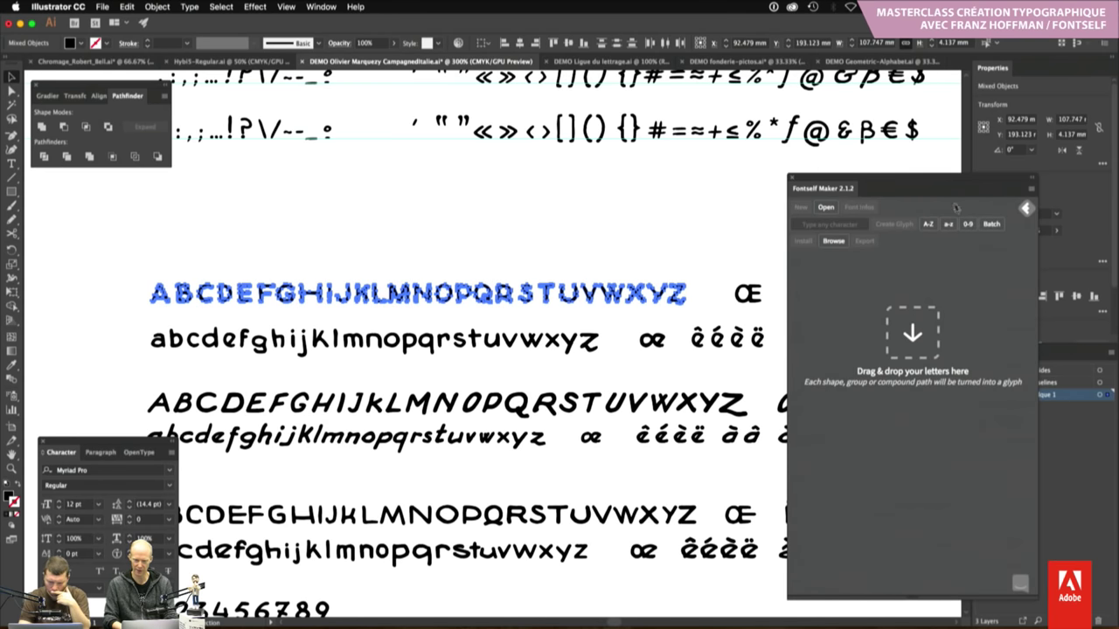
# Generate uppercase A–Z glyphs from the drawn capitals and drop the drawn A onto glyph A
pyautogui.moveTo(934, 186); pyautogui.dragTo(886, 181)
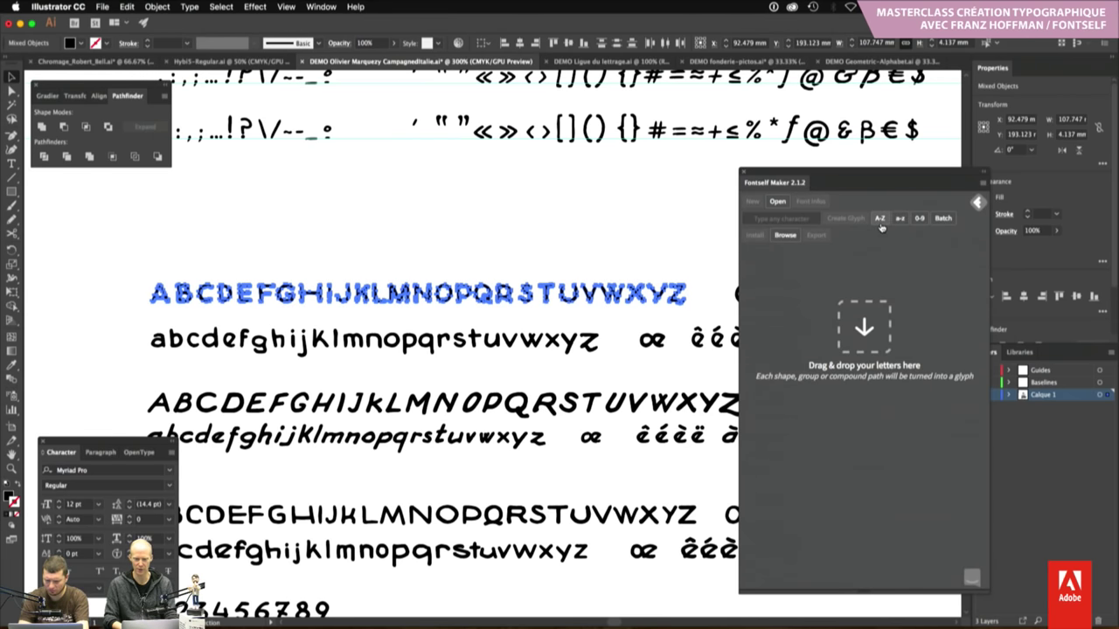
pyautogui.click(880, 218)
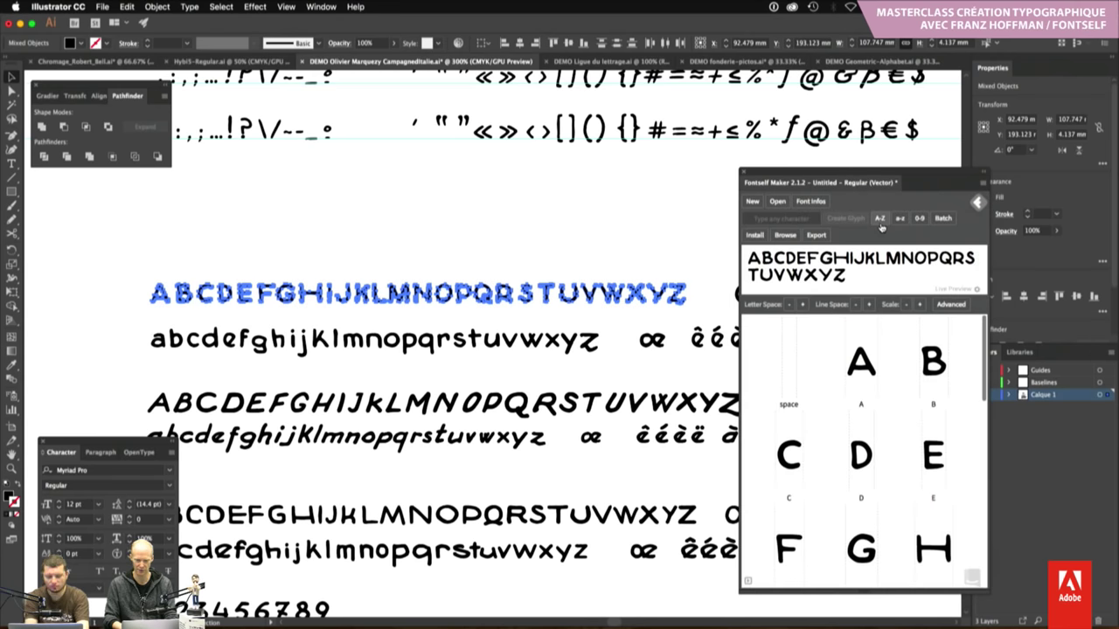
pyautogui.click(649, 248)
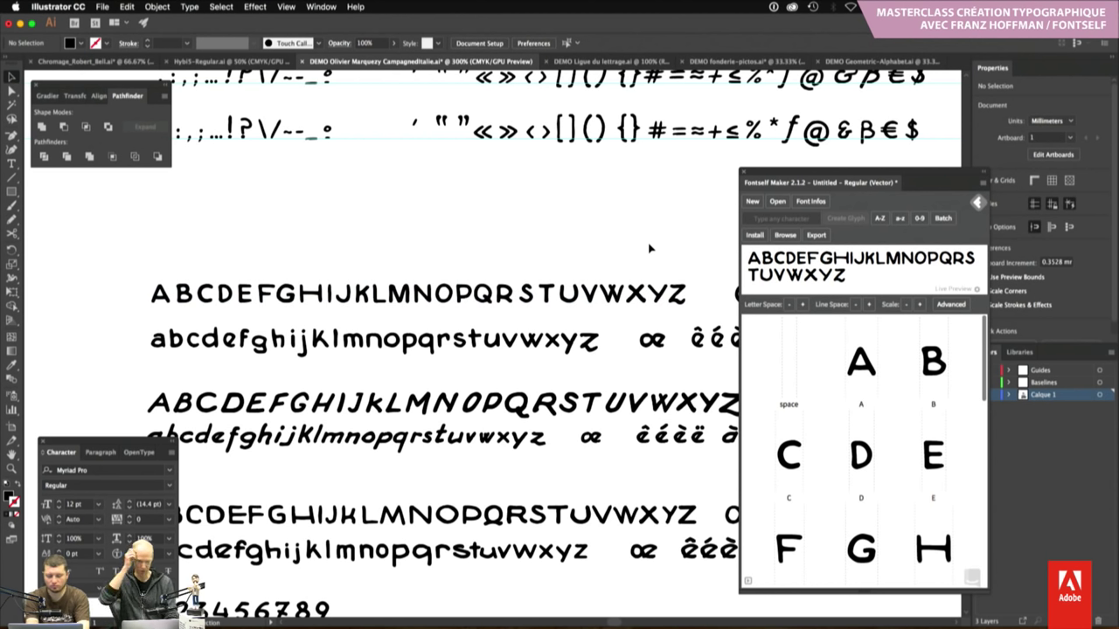
pyautogui.click(160, 294)
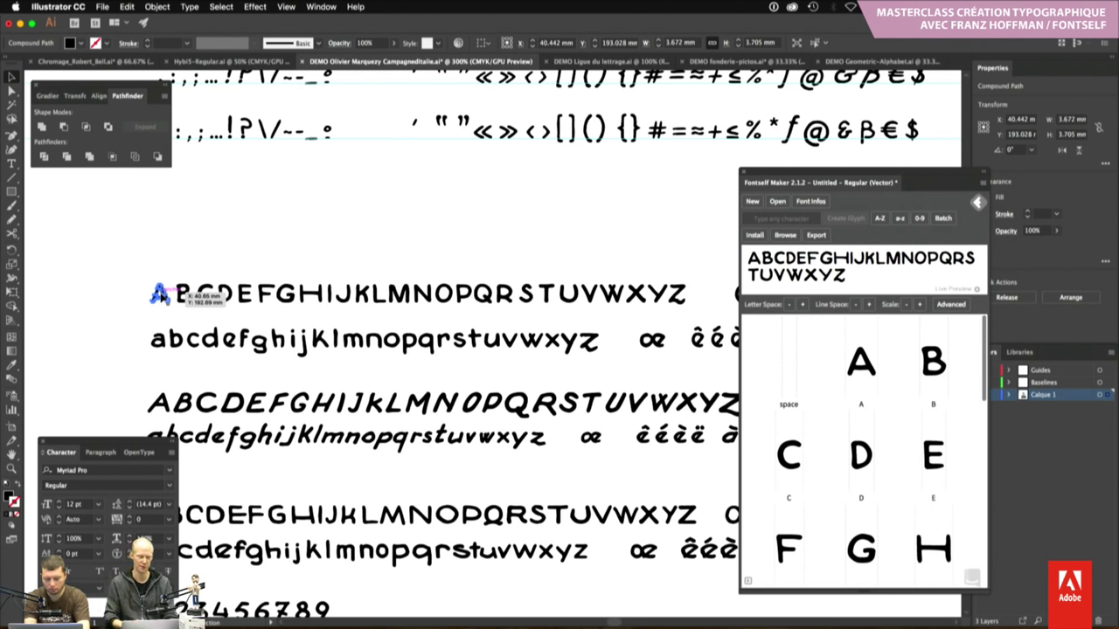
pyautogui.moveTo(162, 296); pyautogui.dragTo(869, 408)
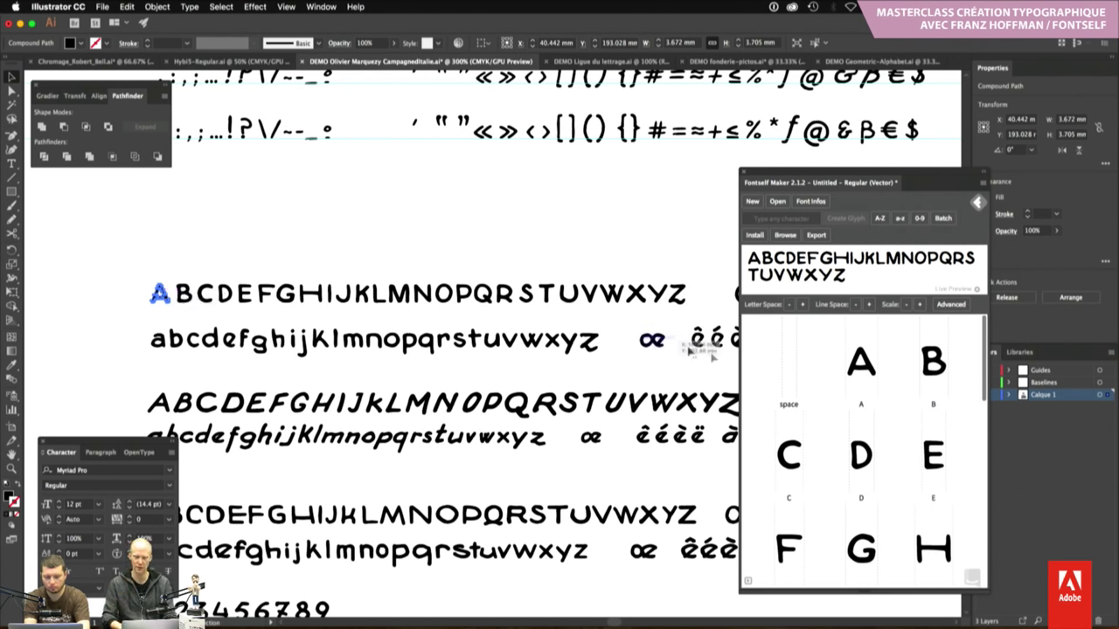
pyautogui.click(866, 407)
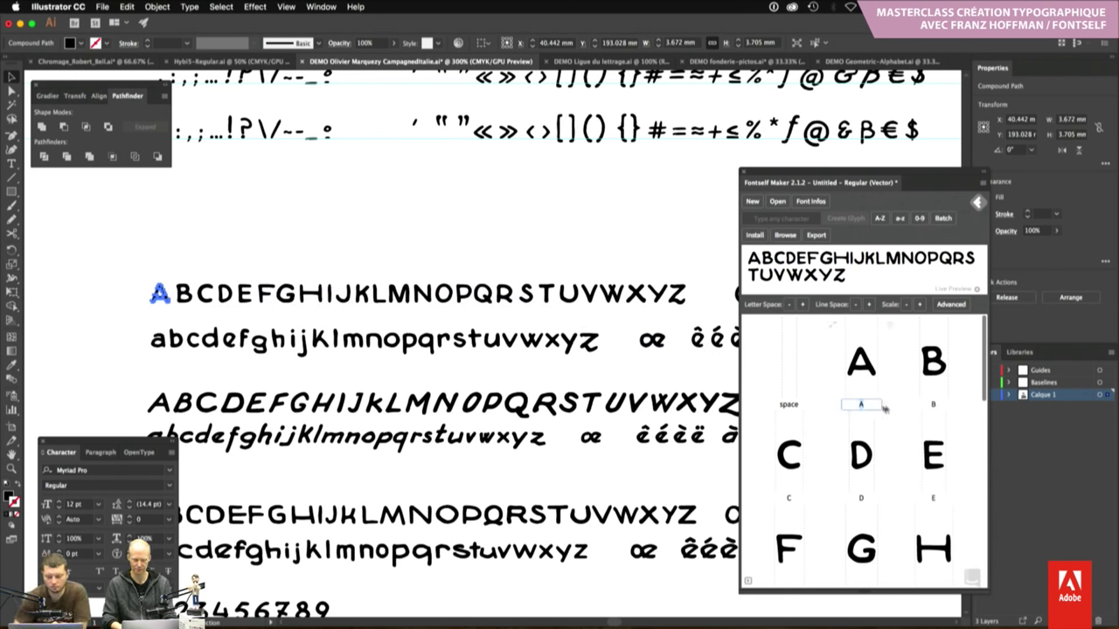
pyautogui.click(619, 323)
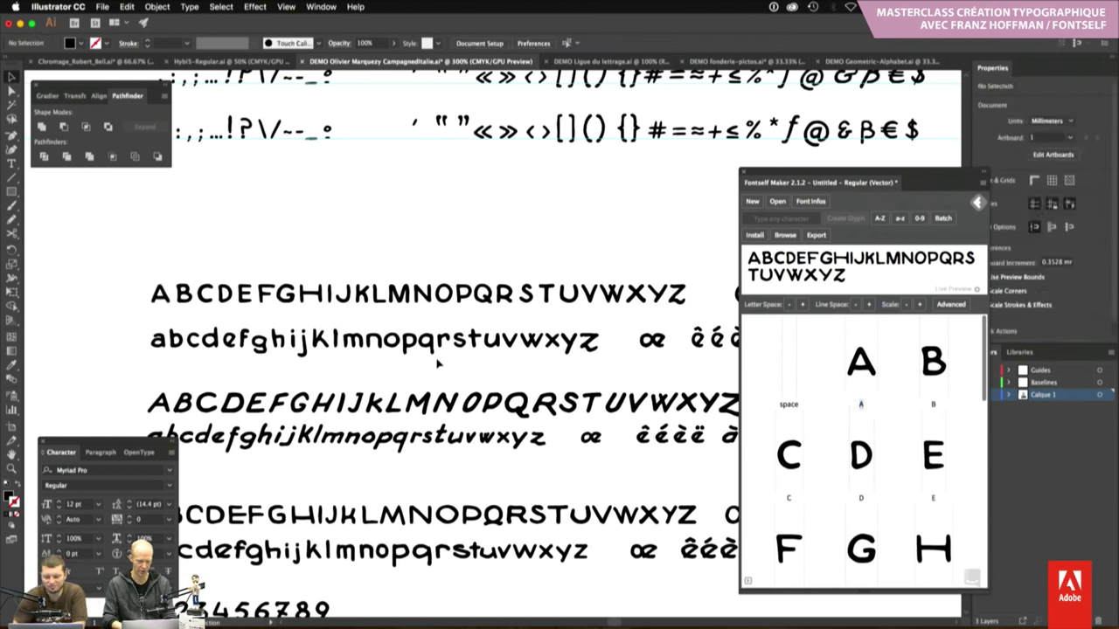
pyautogui.moveTo(214, 365); pyautogui.dragTo(137, 374)
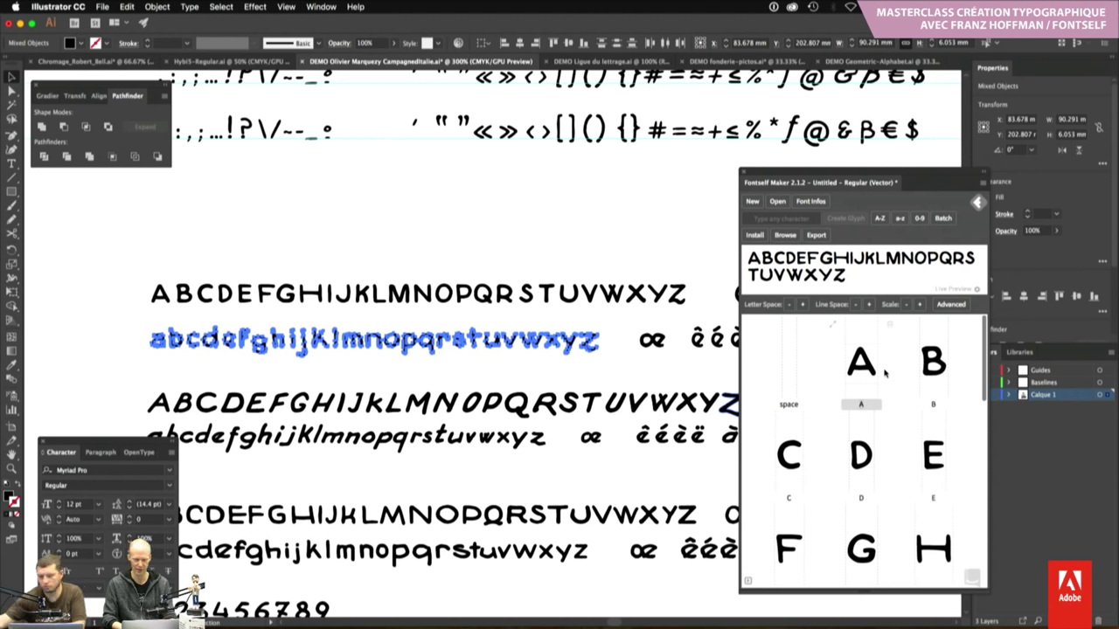
# Reselect the whole drawn lowercase row and generate a–z glyphs from it
pyautogui.click(295, 362)
pyautogui.click(300, 348)
pyautogui.moveTo(299, 348); pyautogui.dragTo(260, 351)
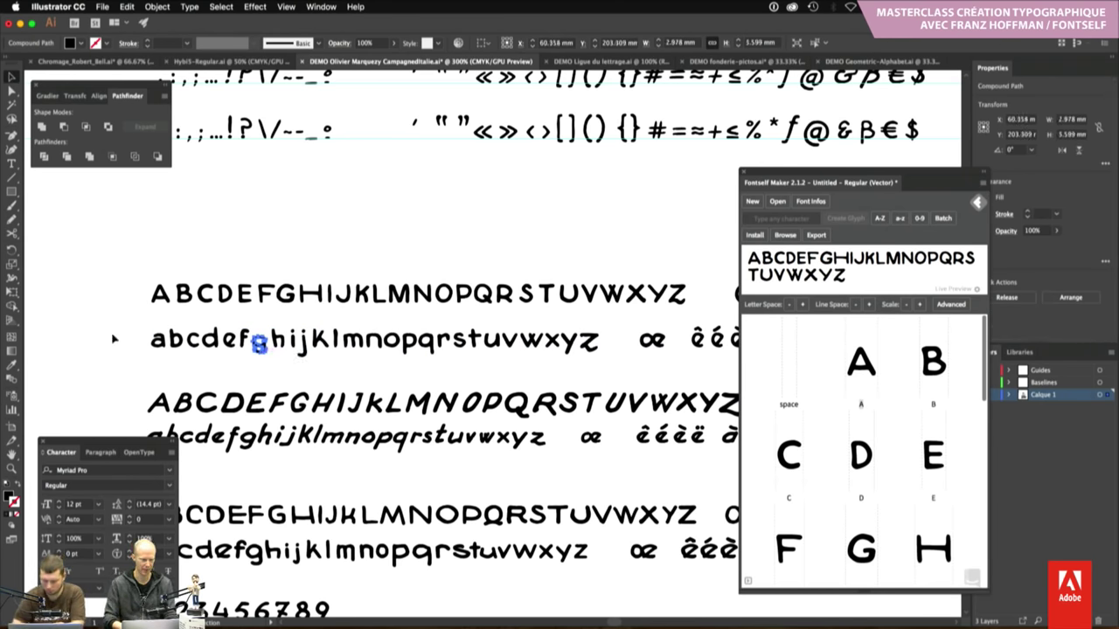
pyautogui.moveTo(113, 339); pyautogui.dragTo(604, 374)
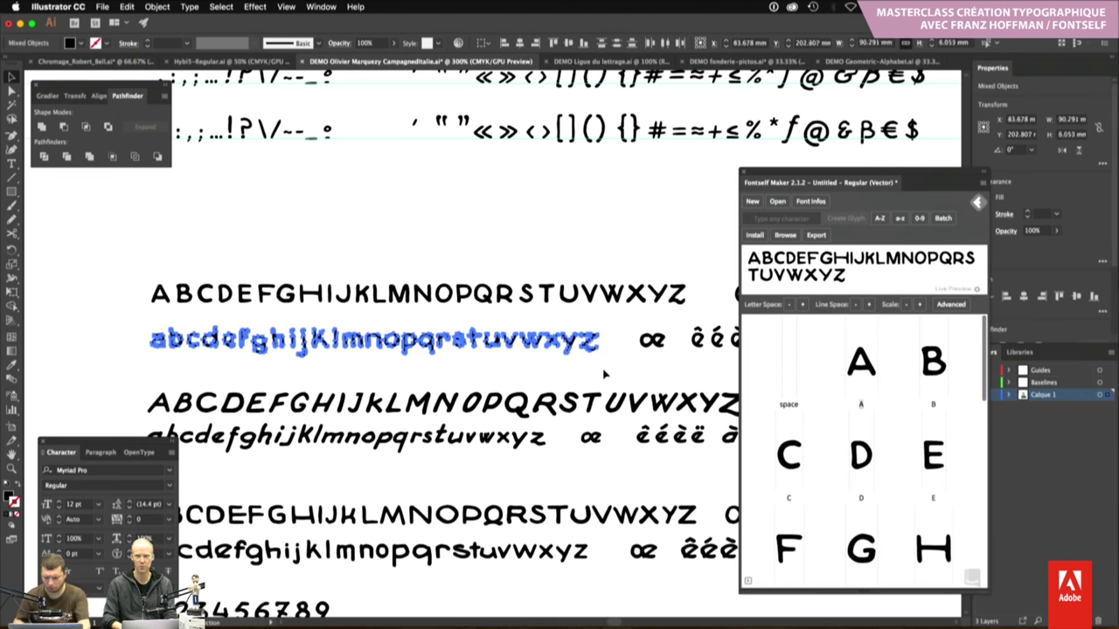
pyautogui.click(900, 223)
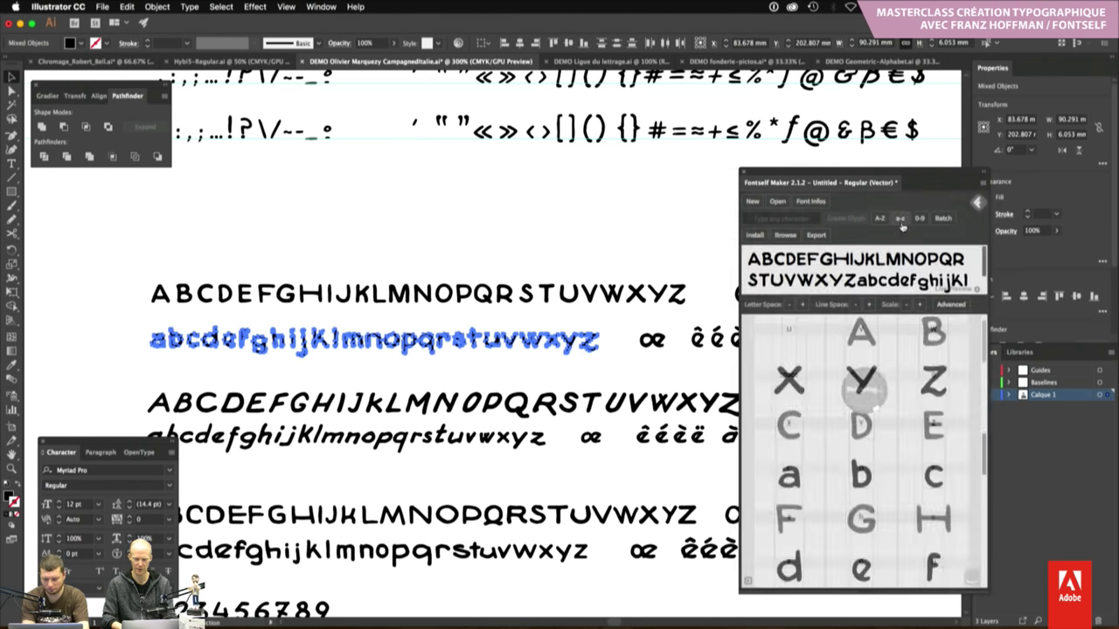
pyautogui.scroll(-2, 900, 449)
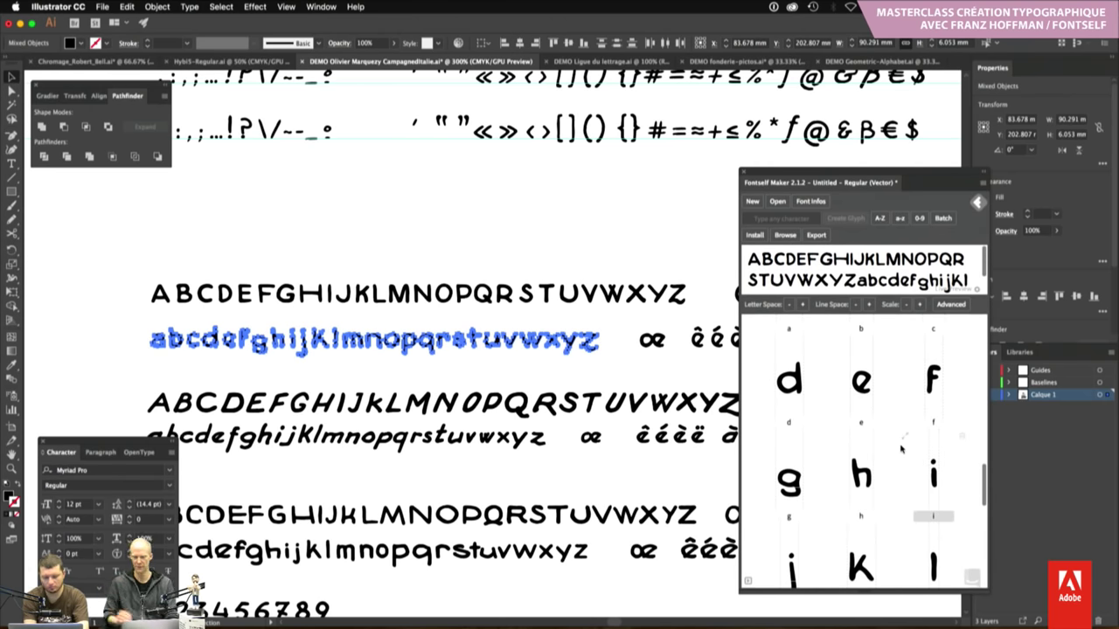
pyautogui.scroll(-1, 901, 448)
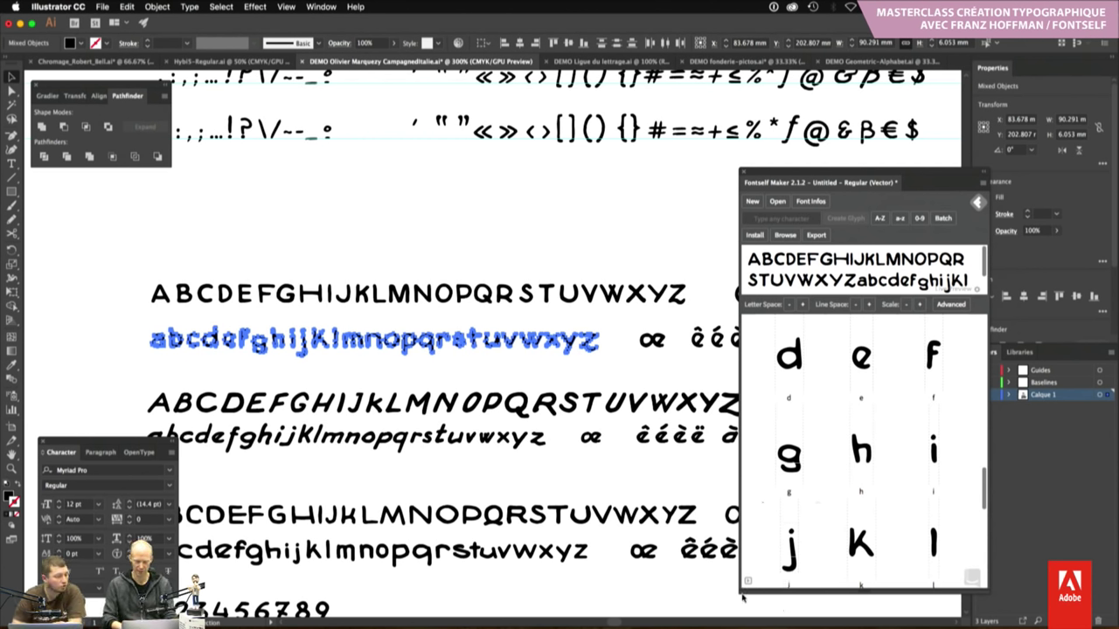
# Widen the Fontself panel and set the live preview text to 'Hello Tout Le'
pyautogui.moveTo(742, 598); pyautogui.dragTo(592, 602)
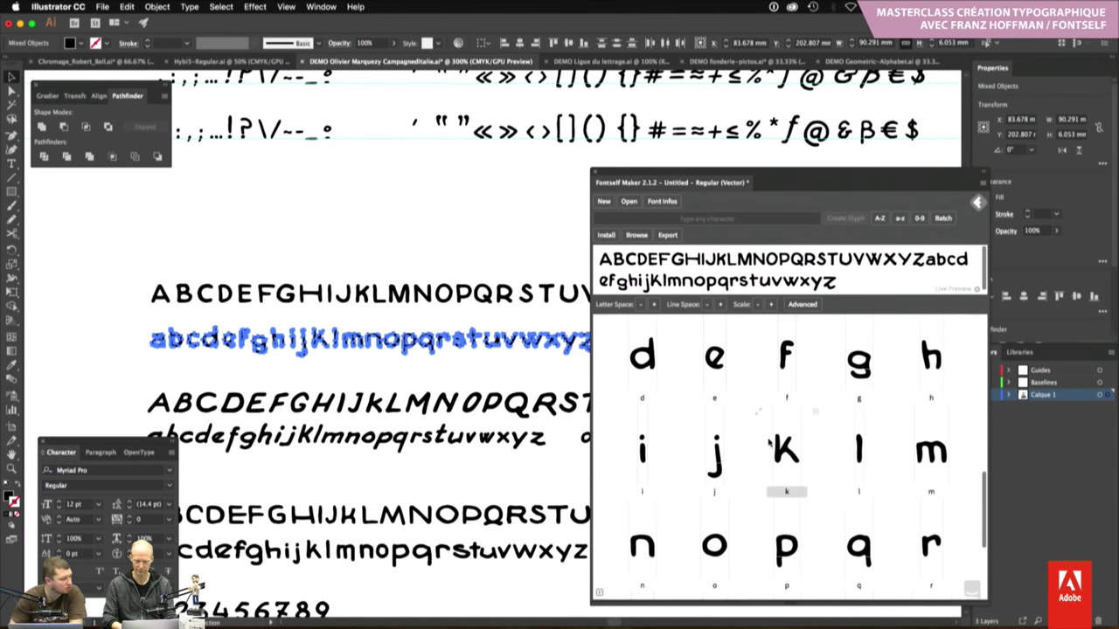
pyautogui.scroll(10, 769, 444)
pyautogui.scroll(-3, 768, 444)
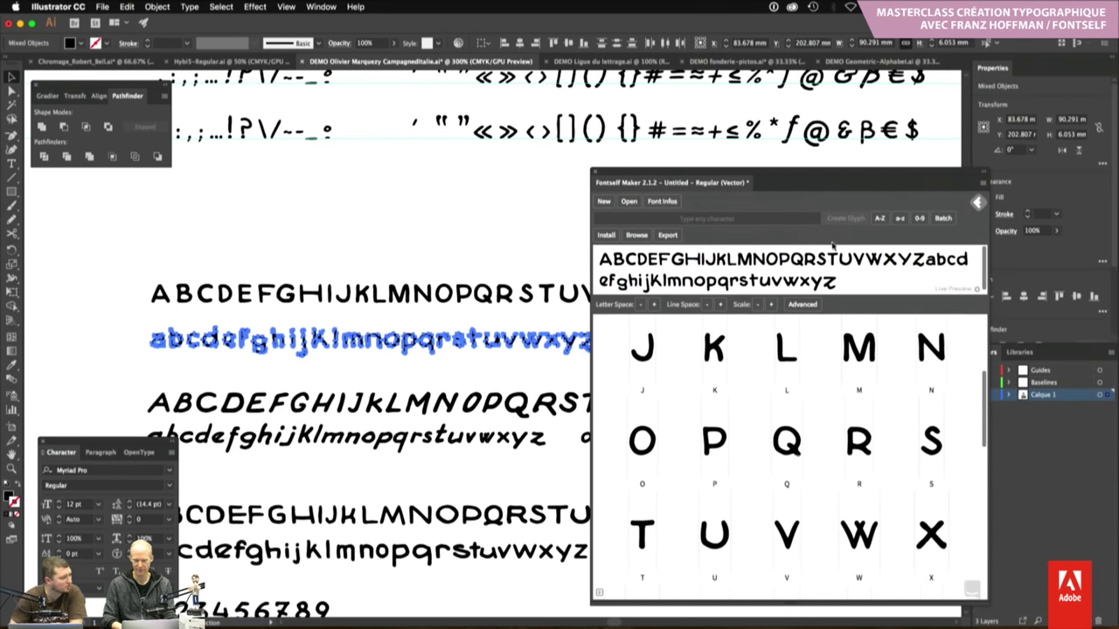
pyautogui.moveTo(838, 294); pyautogui.dragTo(838, 317)
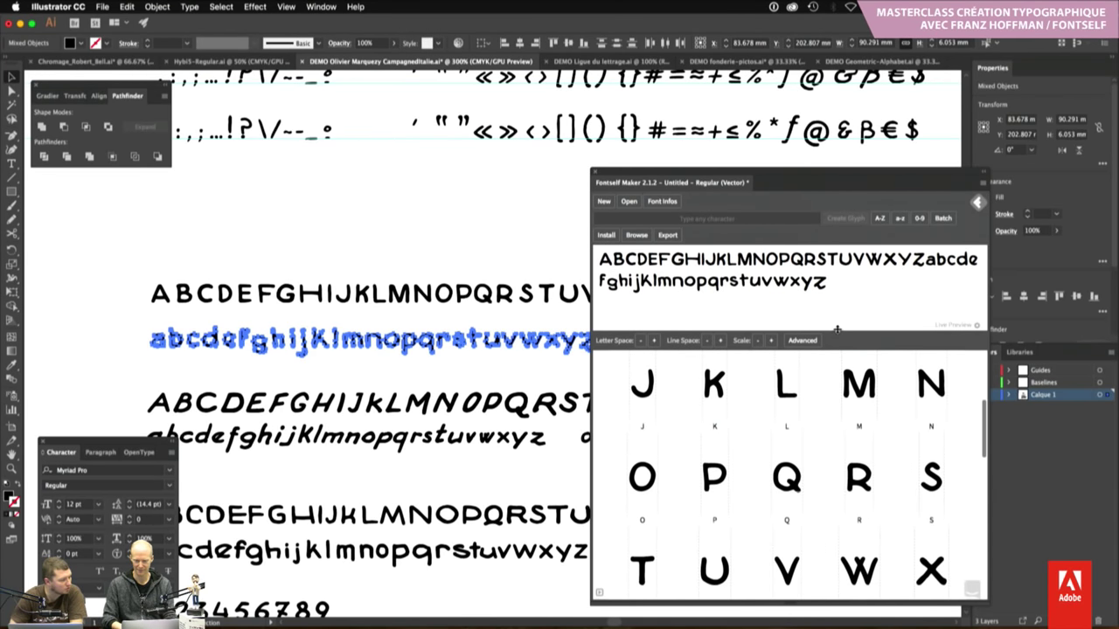
pyautogui.click(842, 283)
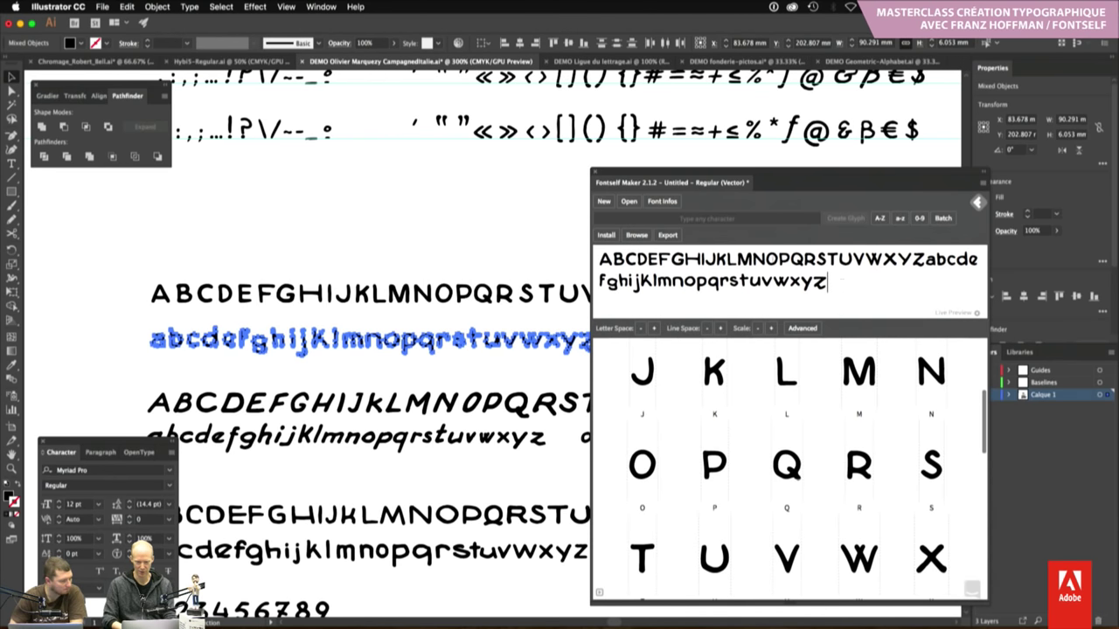
pyautogui.press('super+a')
pyautogui.write('Hello')
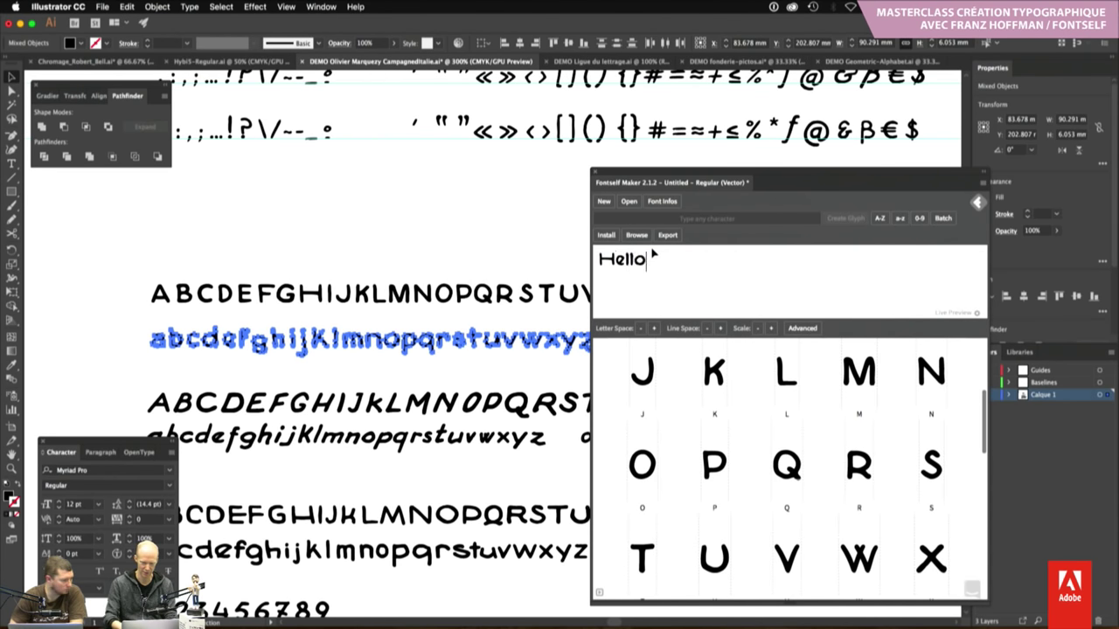
pyautogui.write(' Tout ')
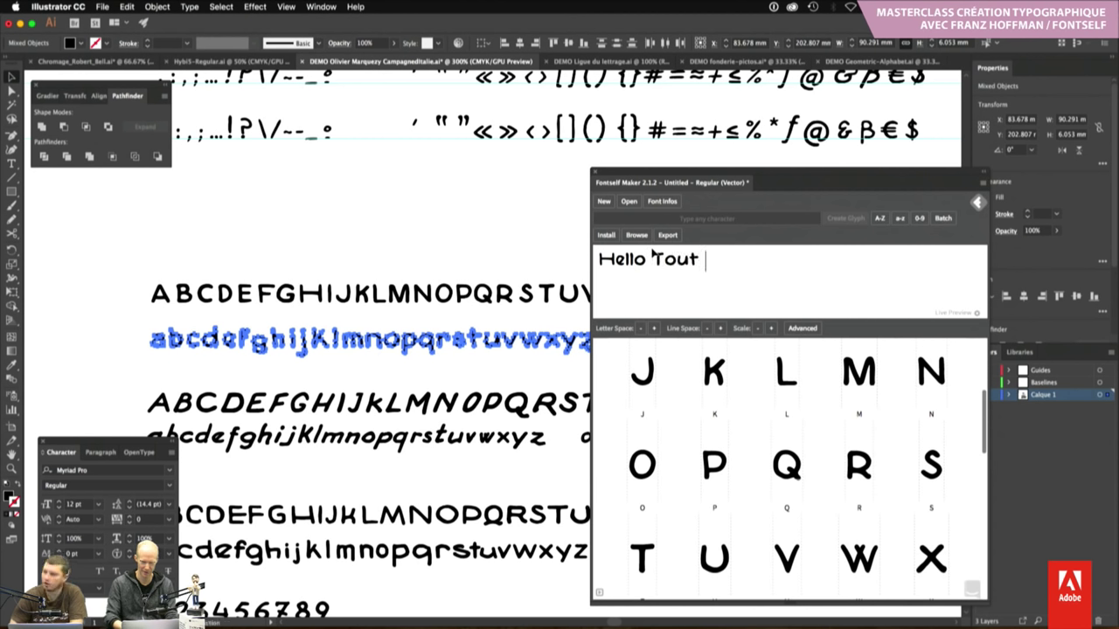
pyautogui.write('Le')
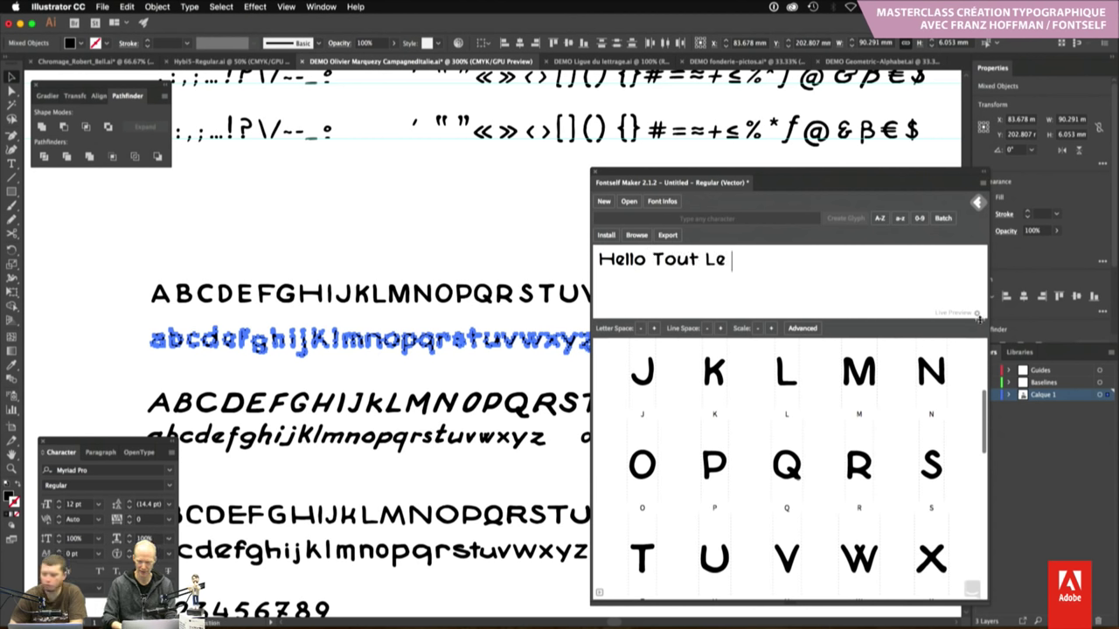
# Enlarge the preview text size to 80 pt
pyautogui.click(977, 310)
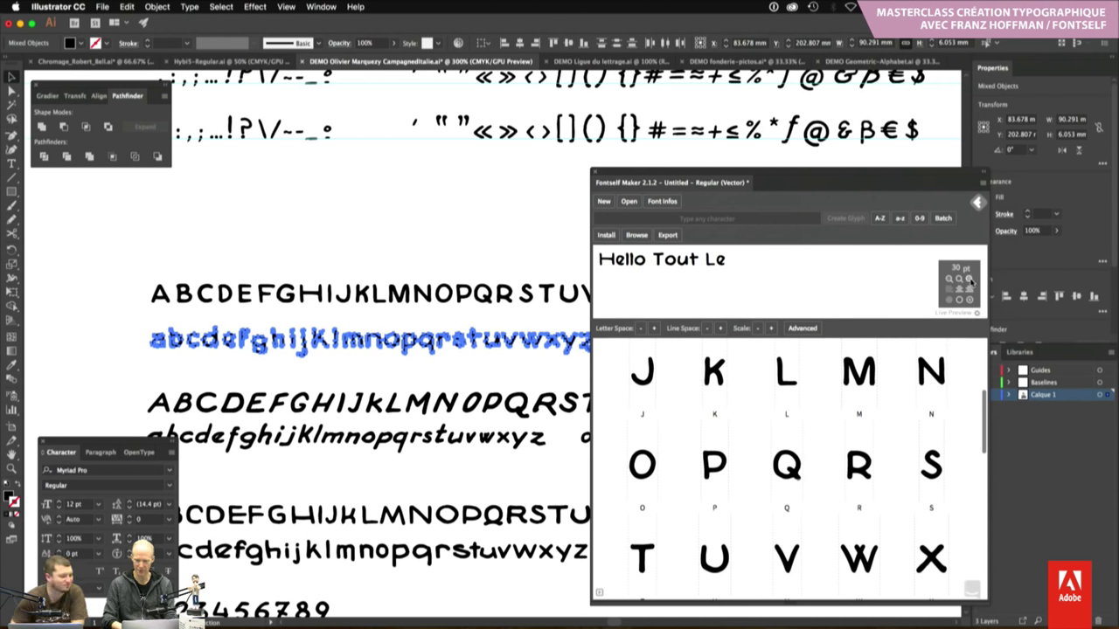
pyautogui.click(968, 279)
pyautogui.click(970, 279)
pyautogui.click(970, 279)
pyautogui.click(970, 278)
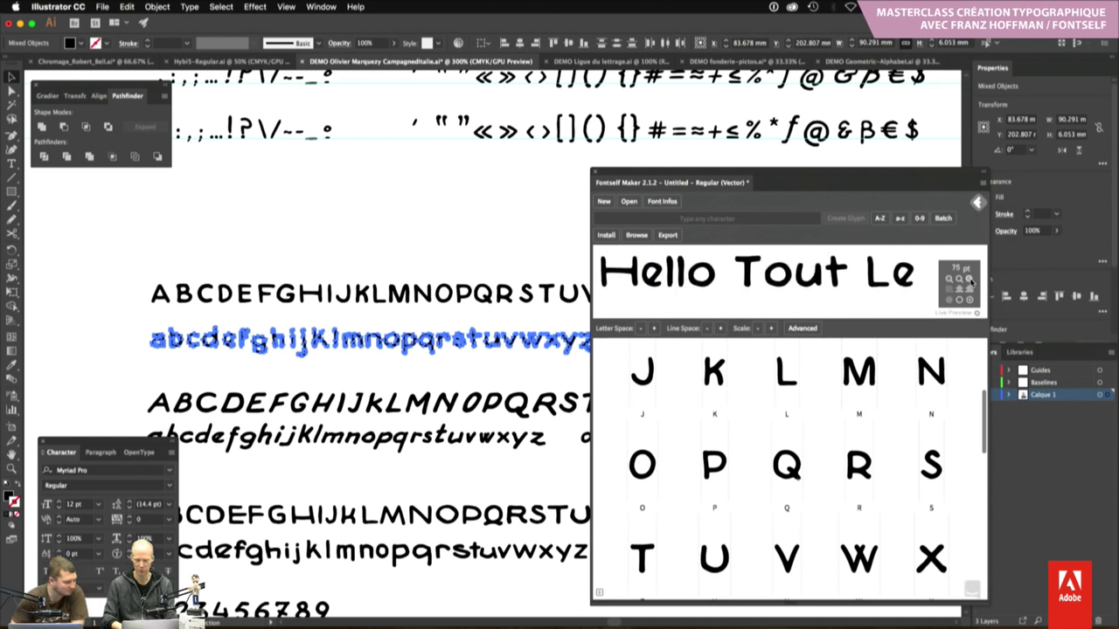
pyautogui.click(969, 279)
pyautogui.moveTo(681, 266); pyautogui.dragTo(908, 264)
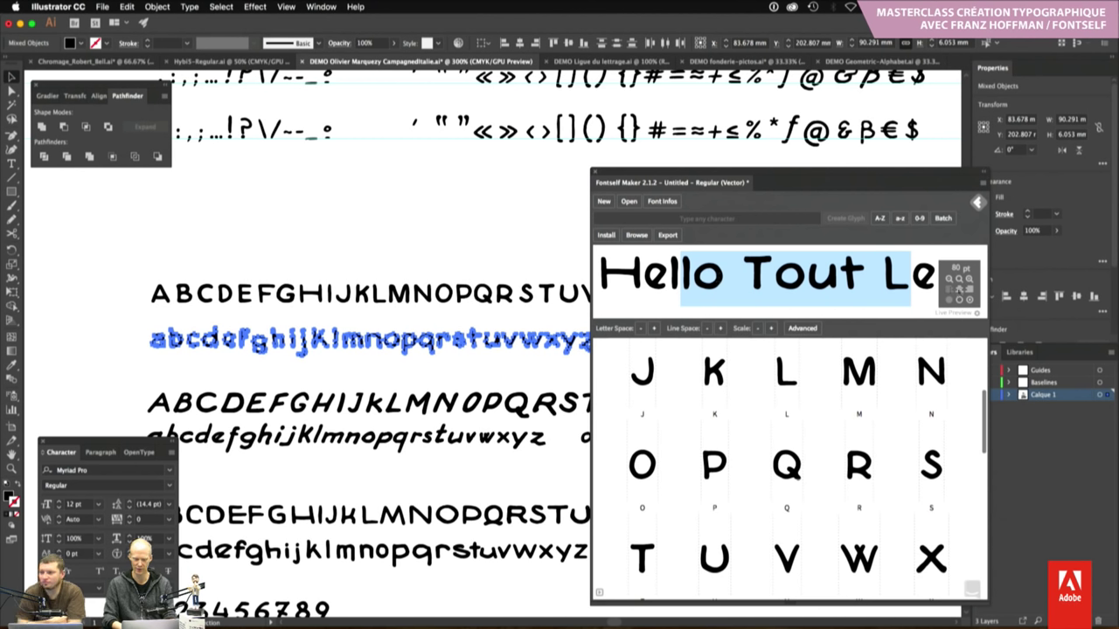
pyautogui.click(970, 291)
# Try white-on-black and transparent backgrounds, settle on white at 100 pt with a taller preview
pyautogui.click(958, 301)
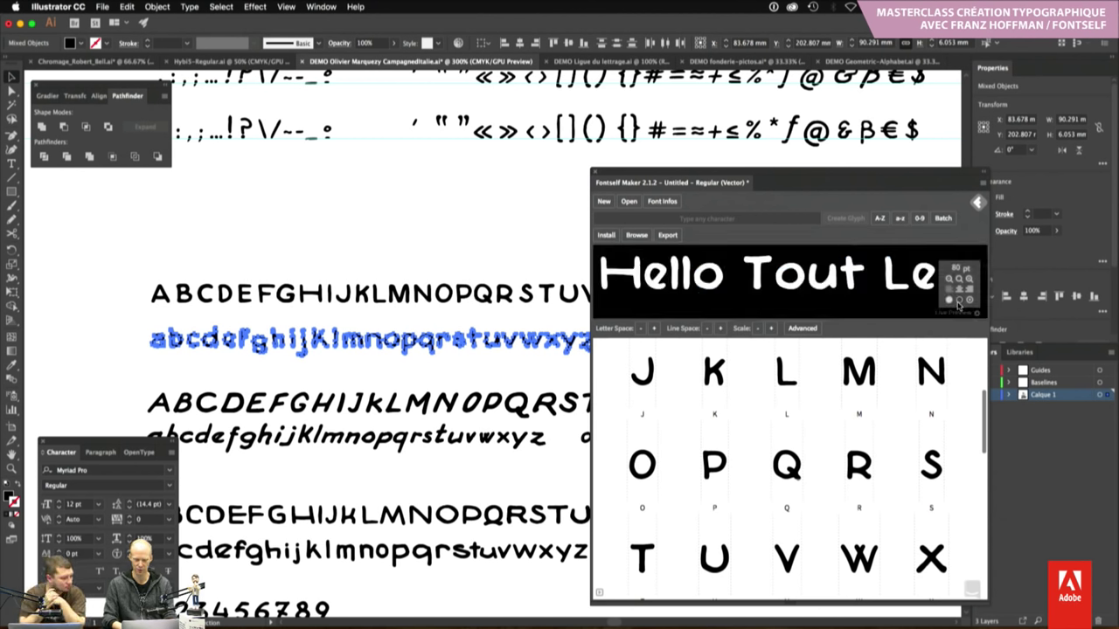
pyautogui.moveTo(928, 319); pyautogui.dragTo(925, 334)
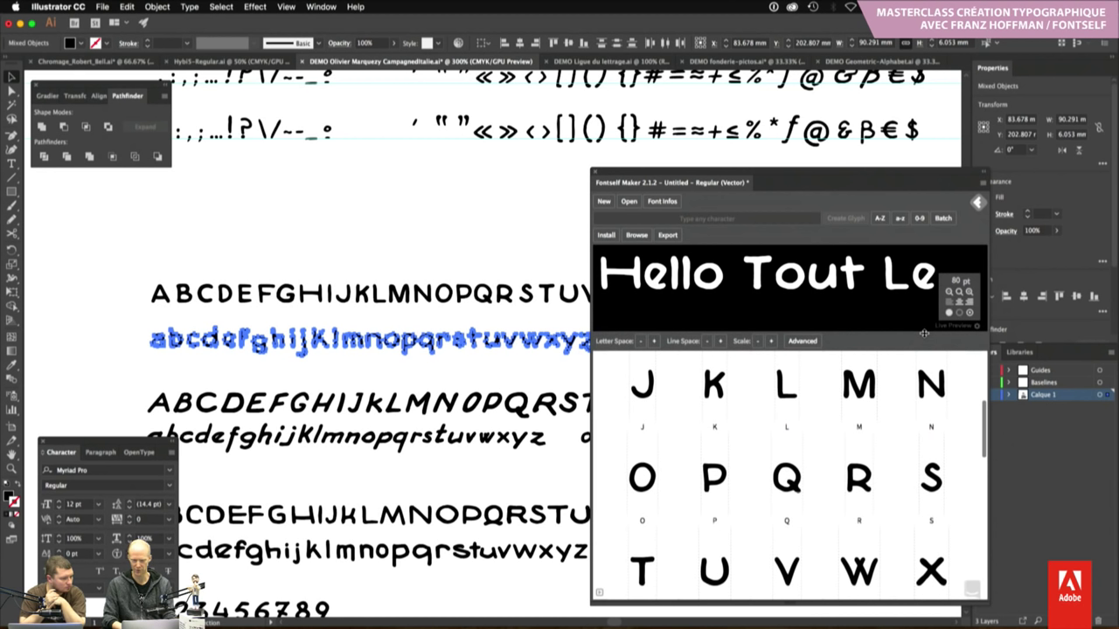
pyautogui.click(967, 314)
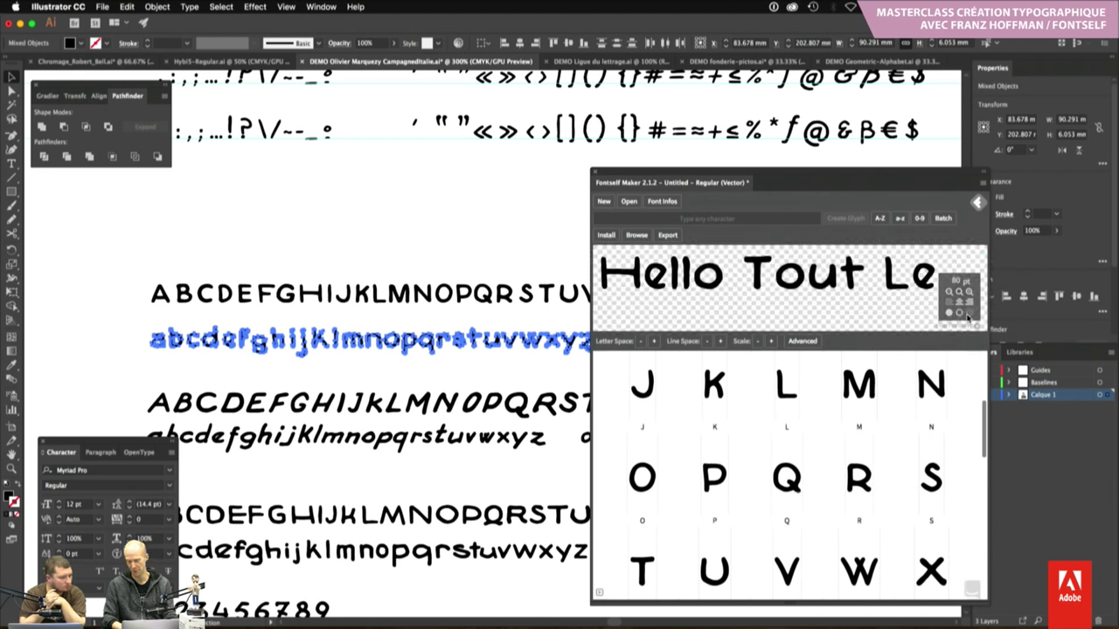
pyautogui.click(947, 314)
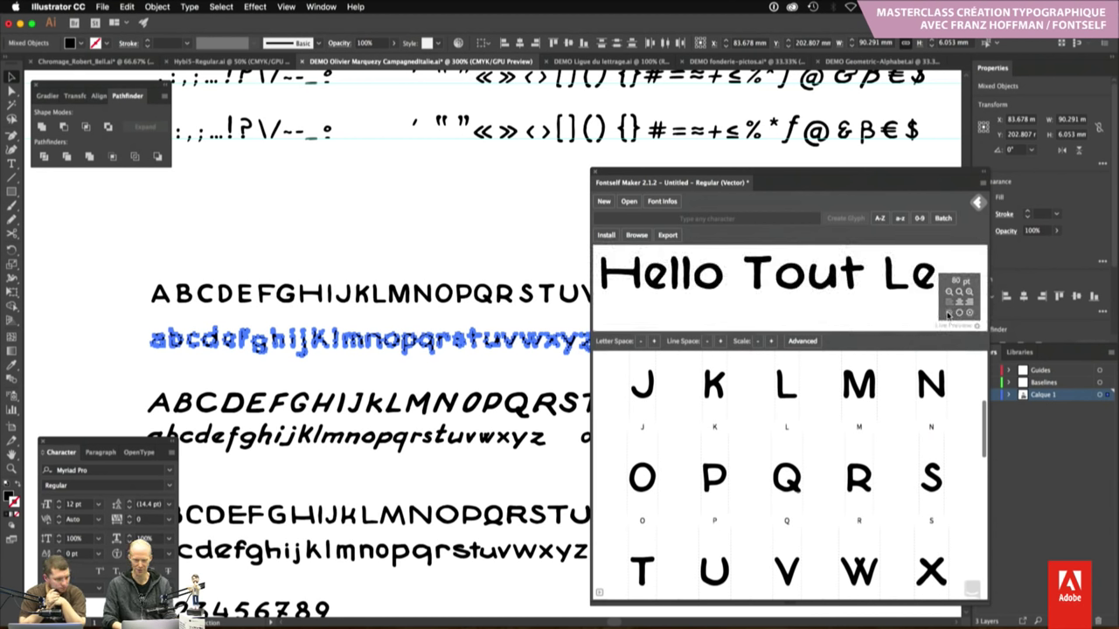
pyautogui.click(974, 292)
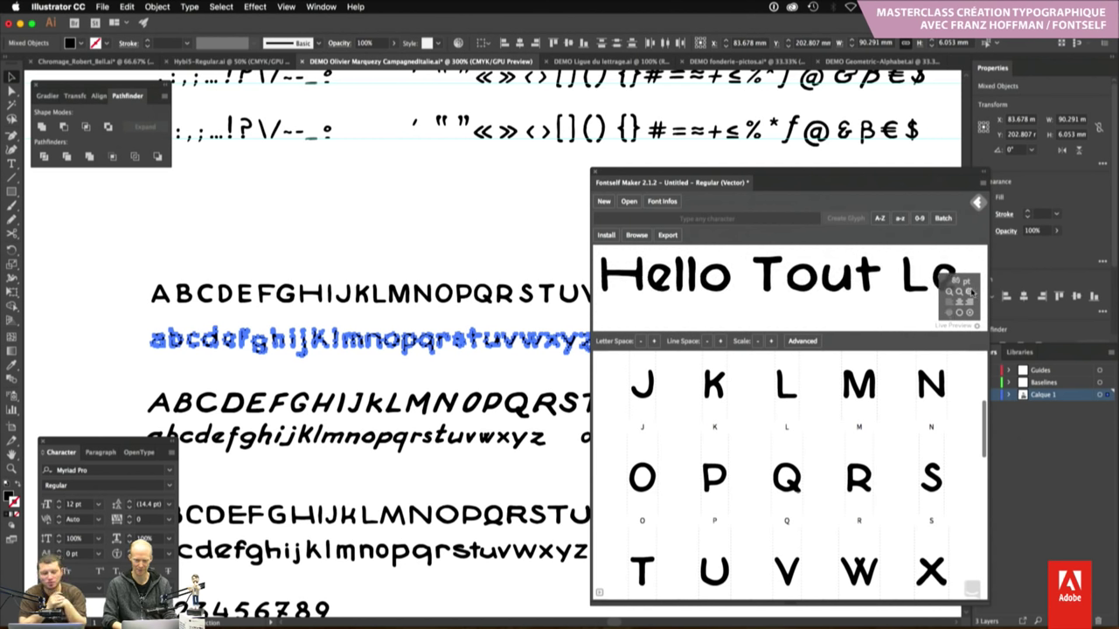
pyautogui.click(975, 291)
pyautogui.moveTo(895, 332); pyautogui.dragTo(890, 400)
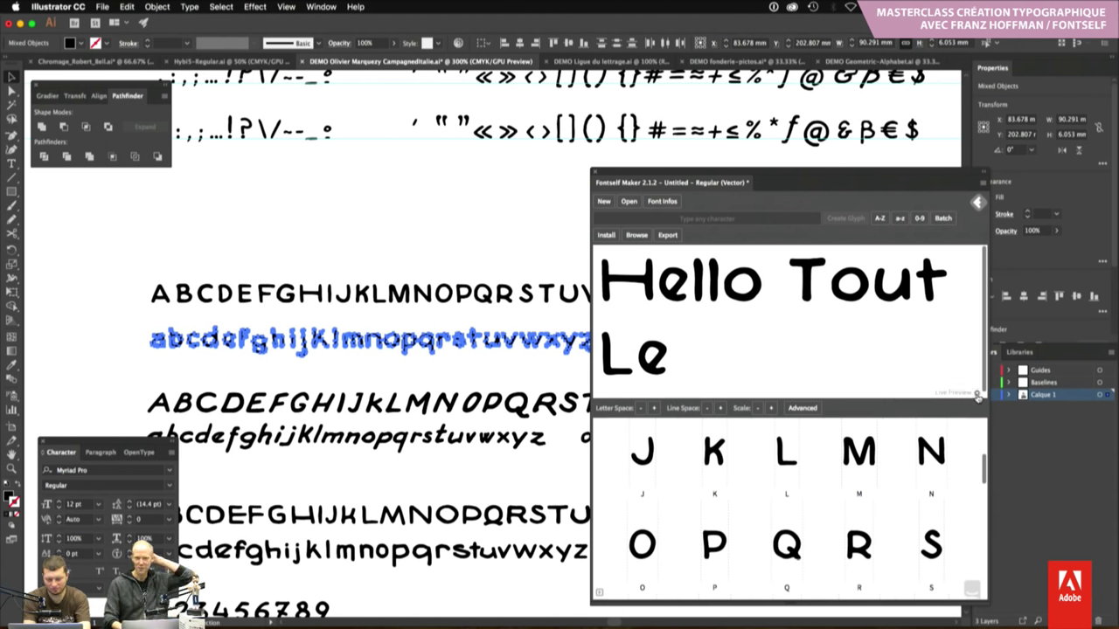
# Add 'Monde' to the preview text and enlarge the preview area
pyautogui.moveTo(934, 404); pyautogui.dragTo(934, 394)
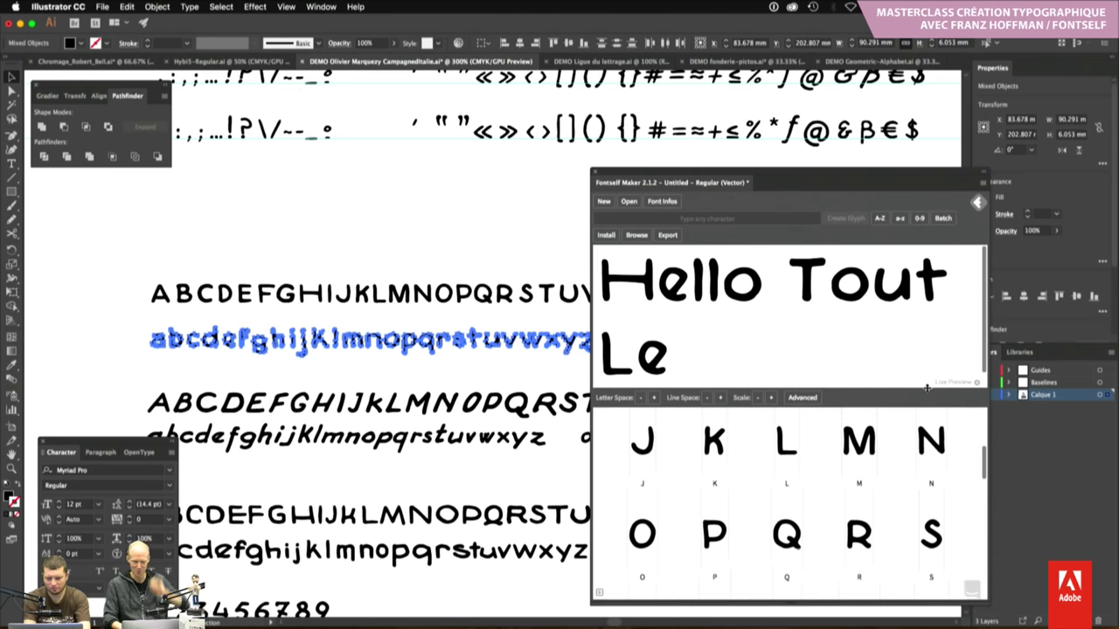
pyautogui.click(752, 344)
pyautogui.write('Monde')
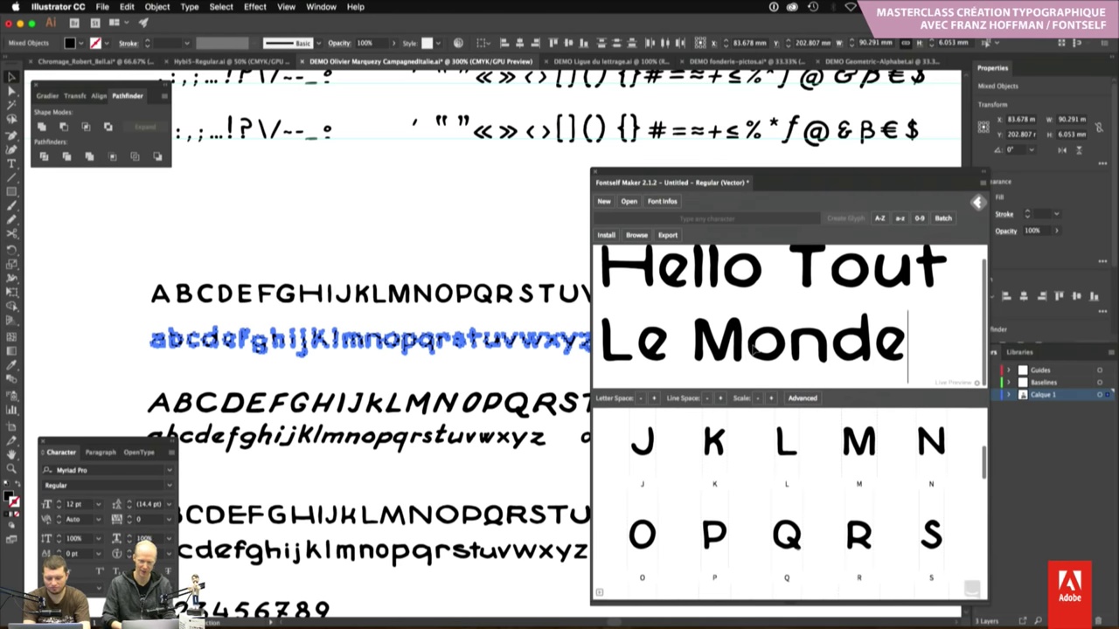
pyautogui.moveTo(838, 386); pyautogui.dragTo(838, 405)
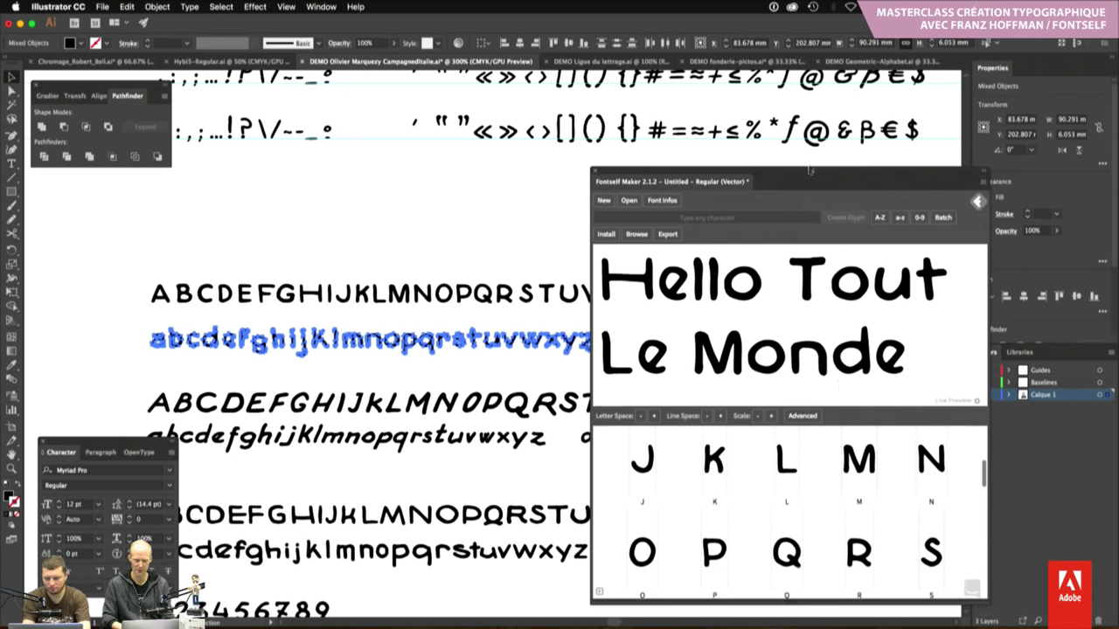
# Move the Fontself Maker panel up and make it taller to show more of the glyph grid
pyautogui.moveTo(808, 174); pyautogui.dragTo(838, 104)
pyautogui.scroll(3, 813, 428)
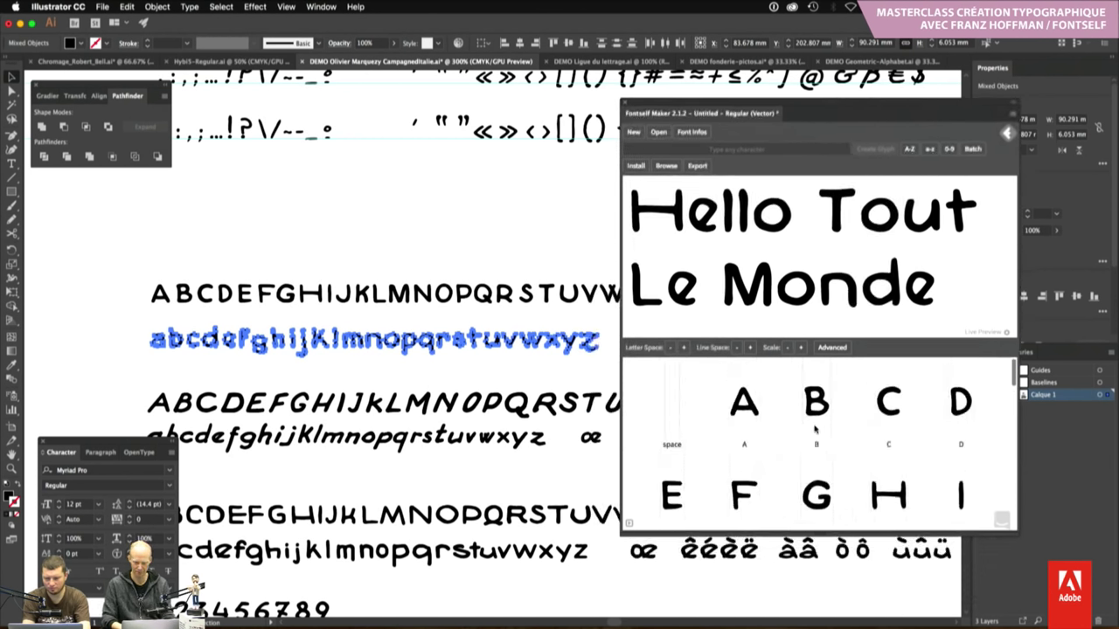
pyautogui.scroll(-2, 815, 429)
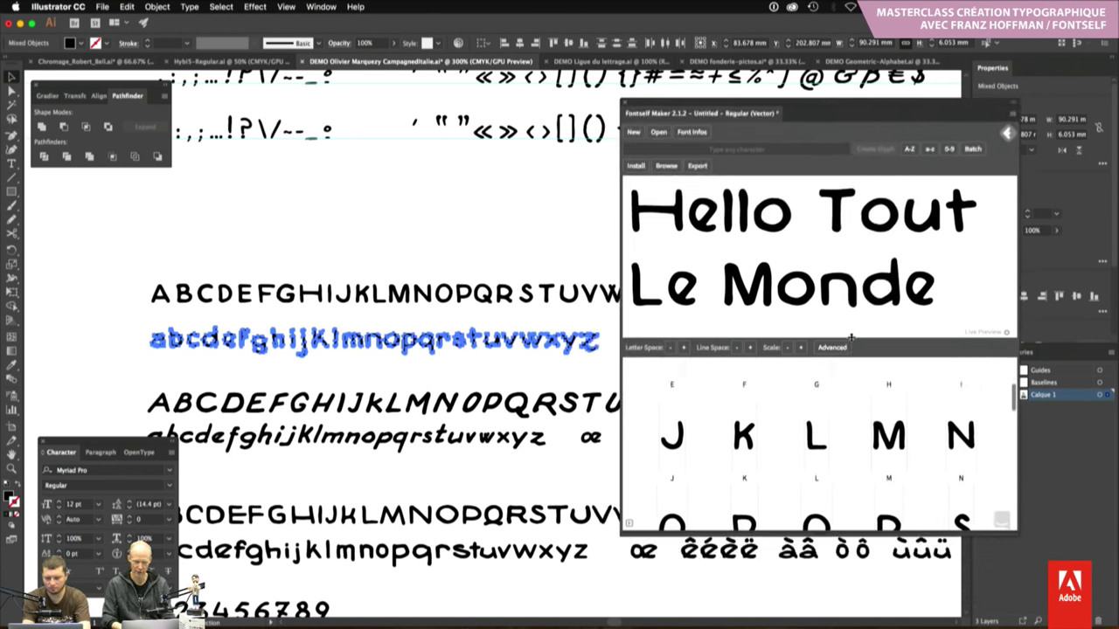
pyautogui.moveTo(846, 347); pyautogui.dragTo(852, 332)
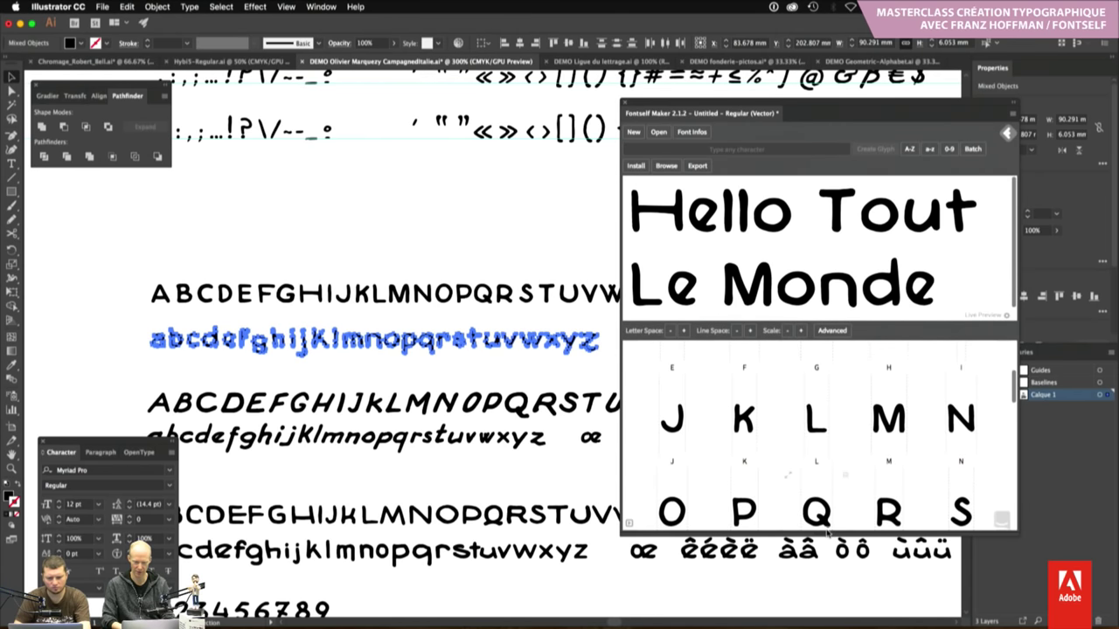
pyautogui.moveTo(826, 531); pyautogui.dragTo(826, 604)
pyautogui.scroll(-2, 860, 462)
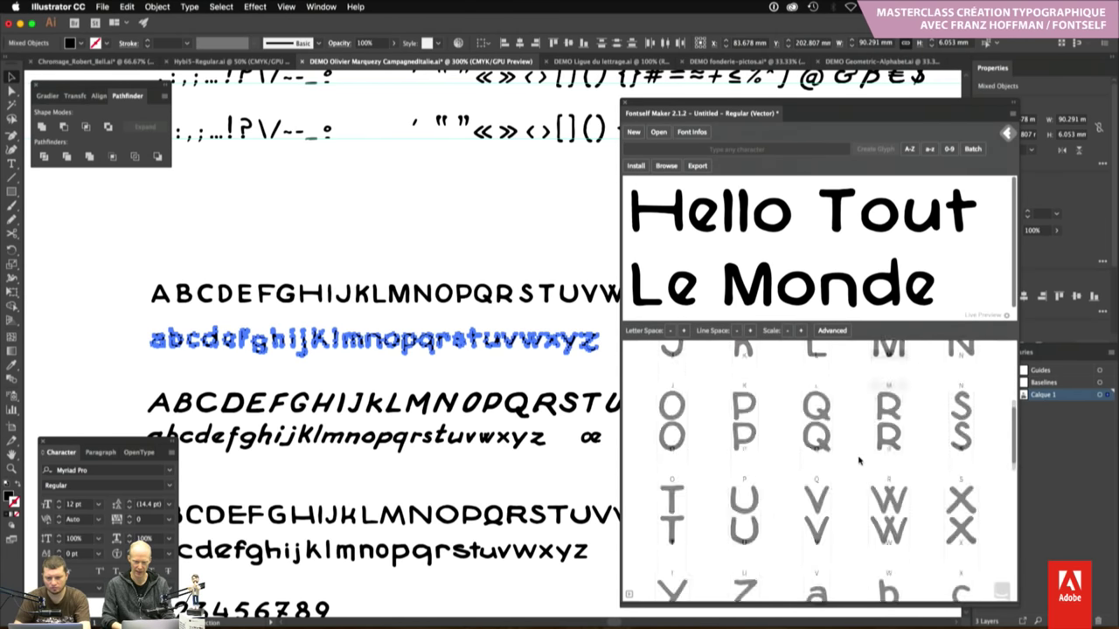
pyautogui.scroll(-2, 859, 461)
pyautogui.scroll(1, 860, 463)
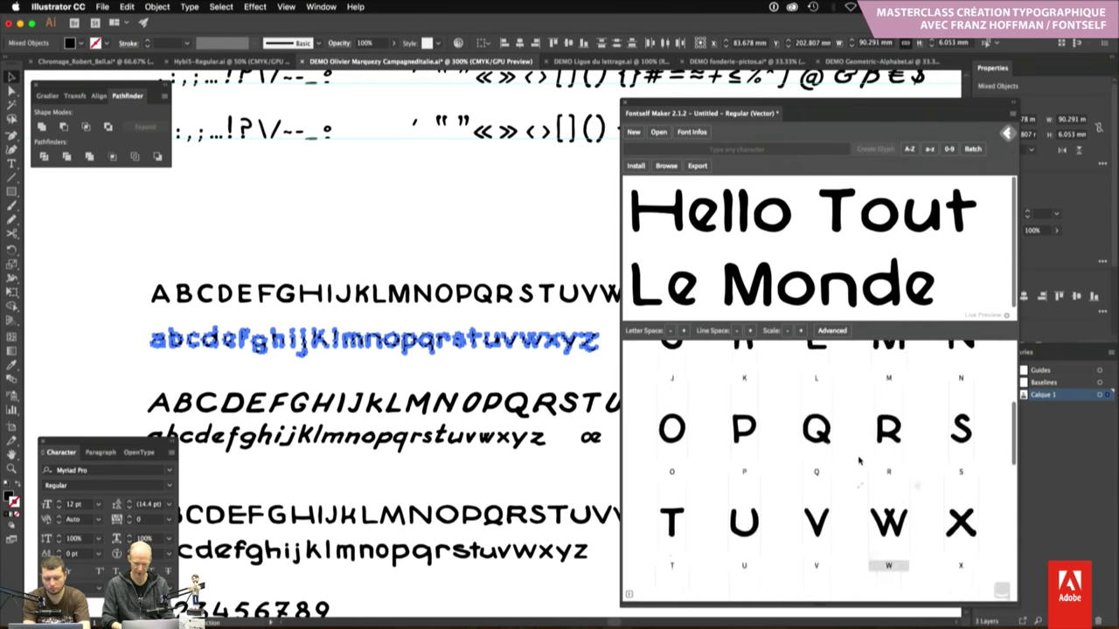
pyautogui.scroll(1, 859, 461)
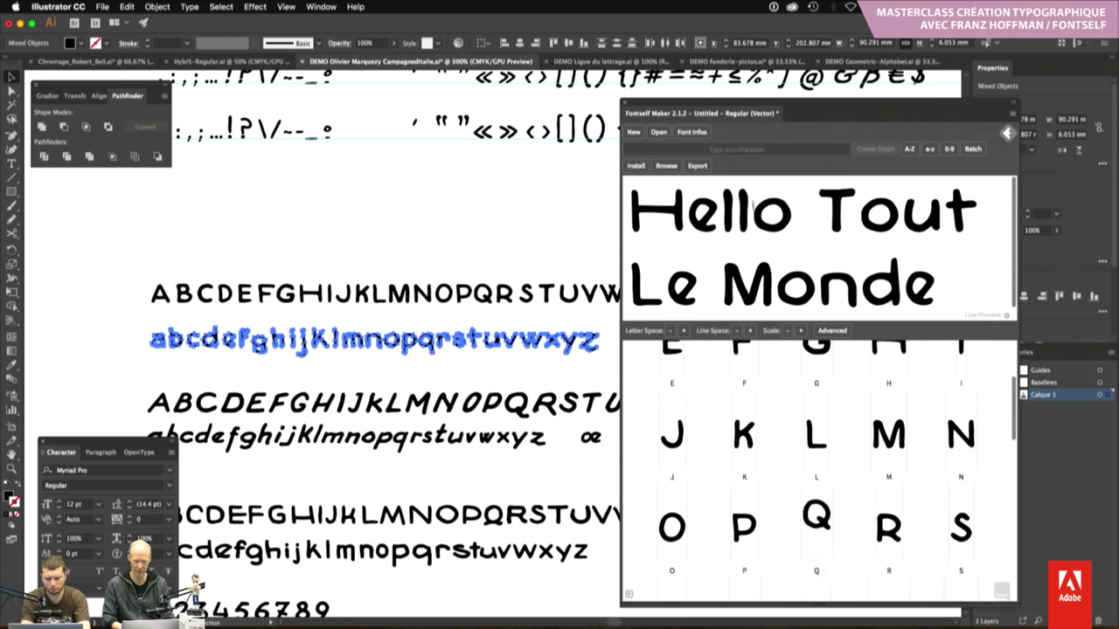
# Replace the preview text with 'Quelques'
pyautogui.click(757, 215)
pyautogui.press('super+a')
pyautogui.write('Que')
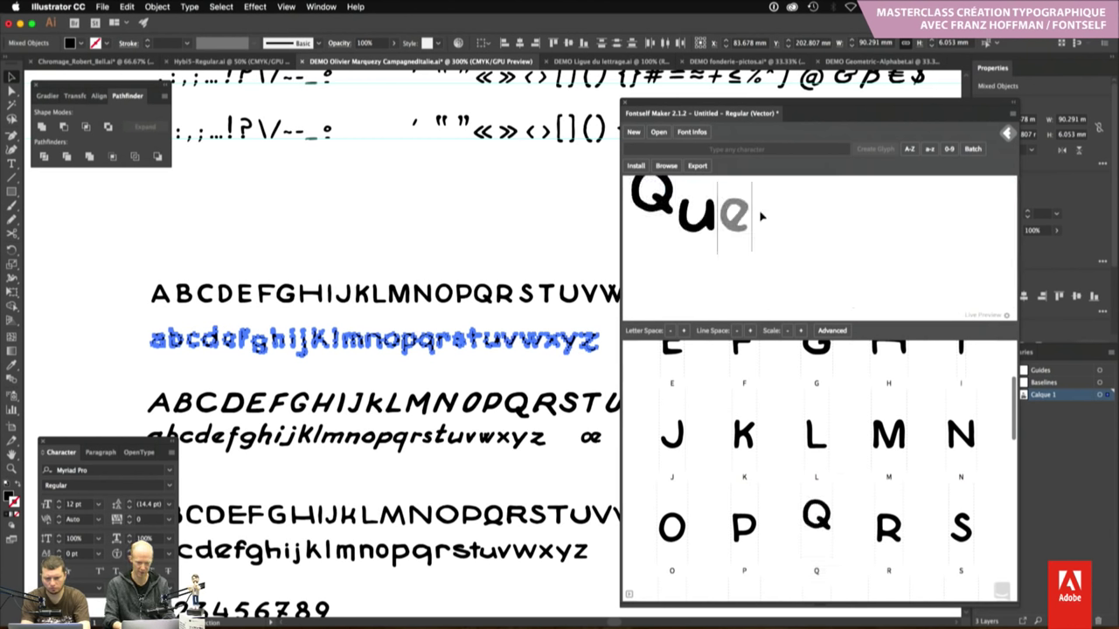
pyautogui.write('lques')
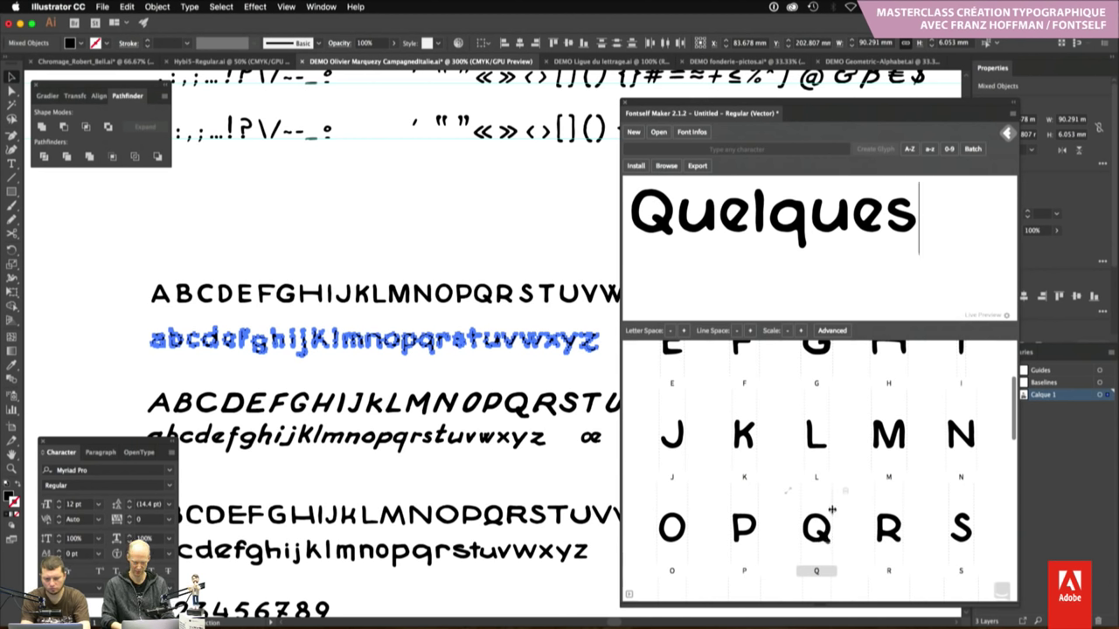
pyautogui.moveTo(833, 512); pyautogui.dragTo(813, 508)
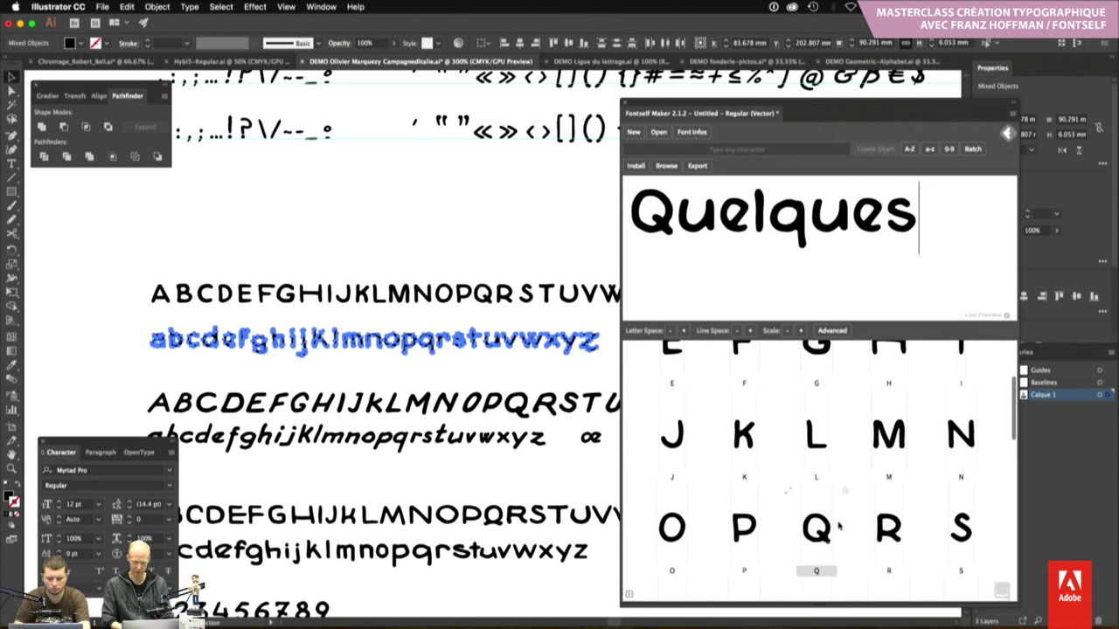
# In the Q glyph's outline view, try a bottom of -62, reset it to 0, and return
pyautogui.doubleClick(790, 496)
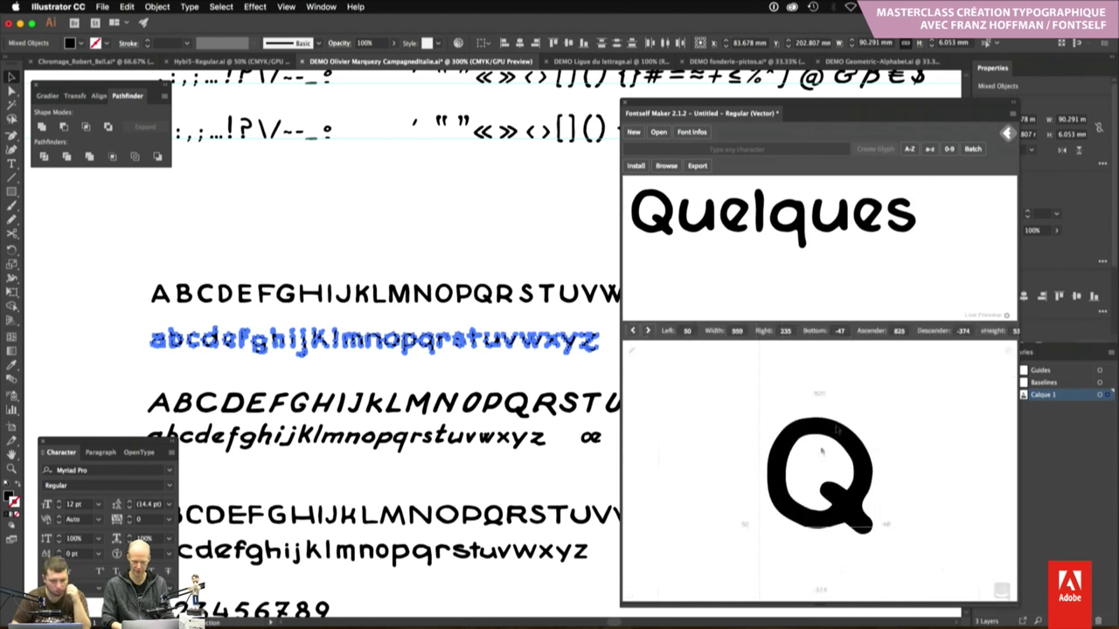
pyautogui.click(789, 486)
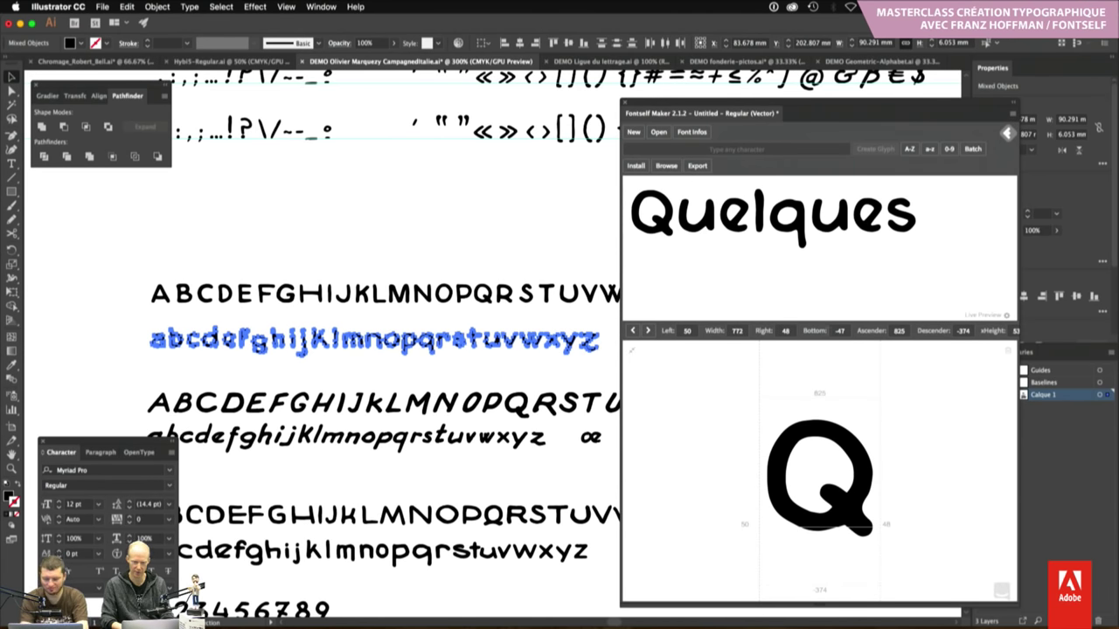
pyautogui.click(839, 331)
pyautogui.write('-62')
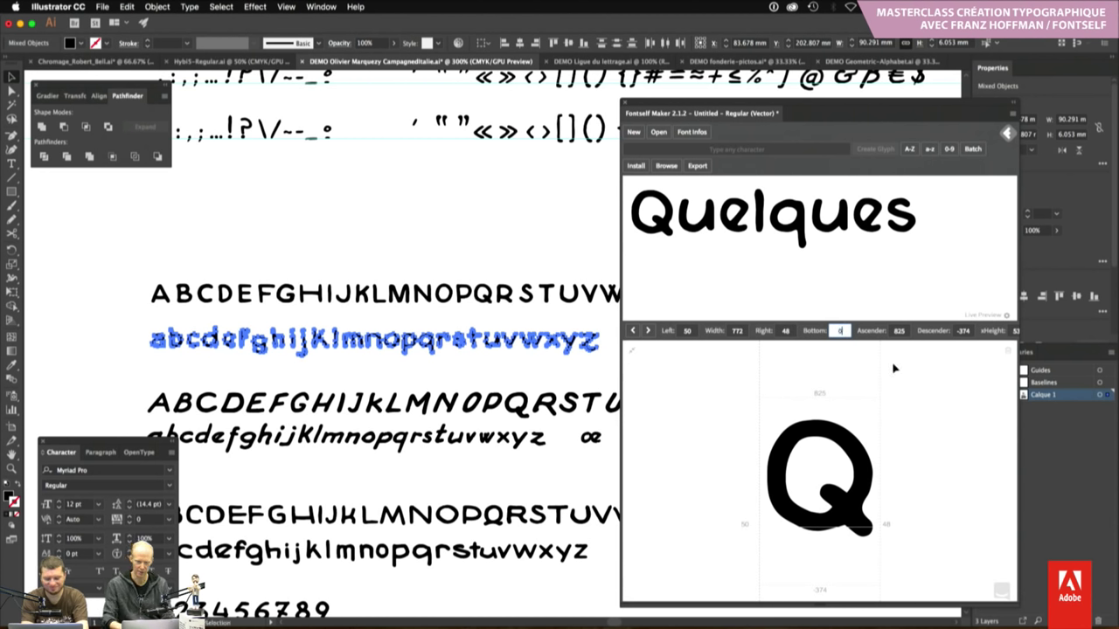
pyautogui.press('Return')
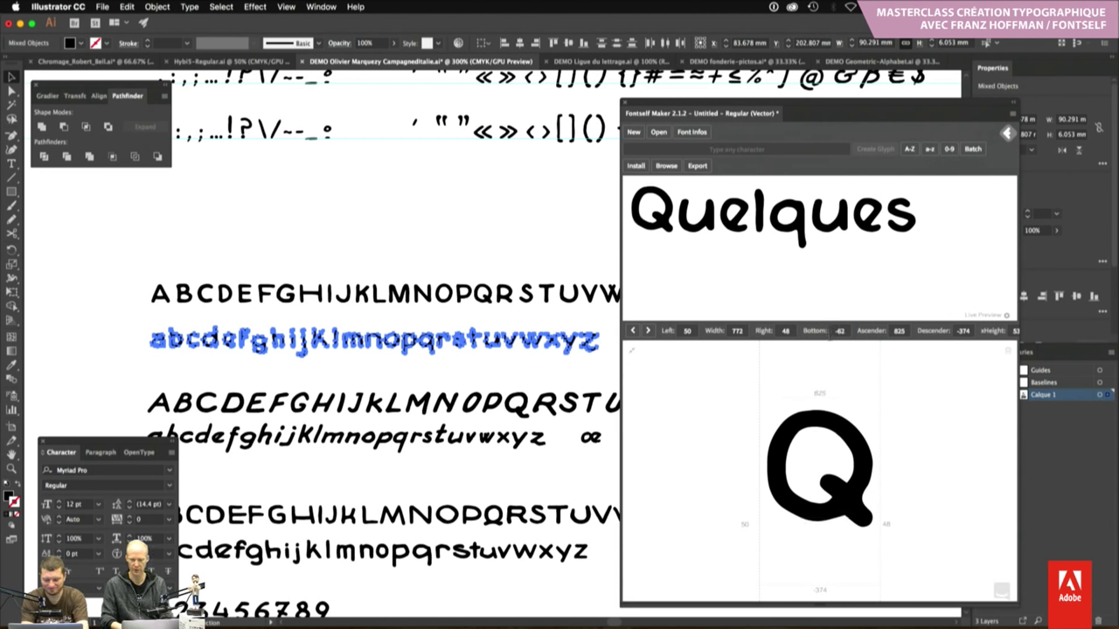
pyautogui.click(832, 332)
pyautogui.moveTo(865, 442); pyautogui.dragTo(865, 454)
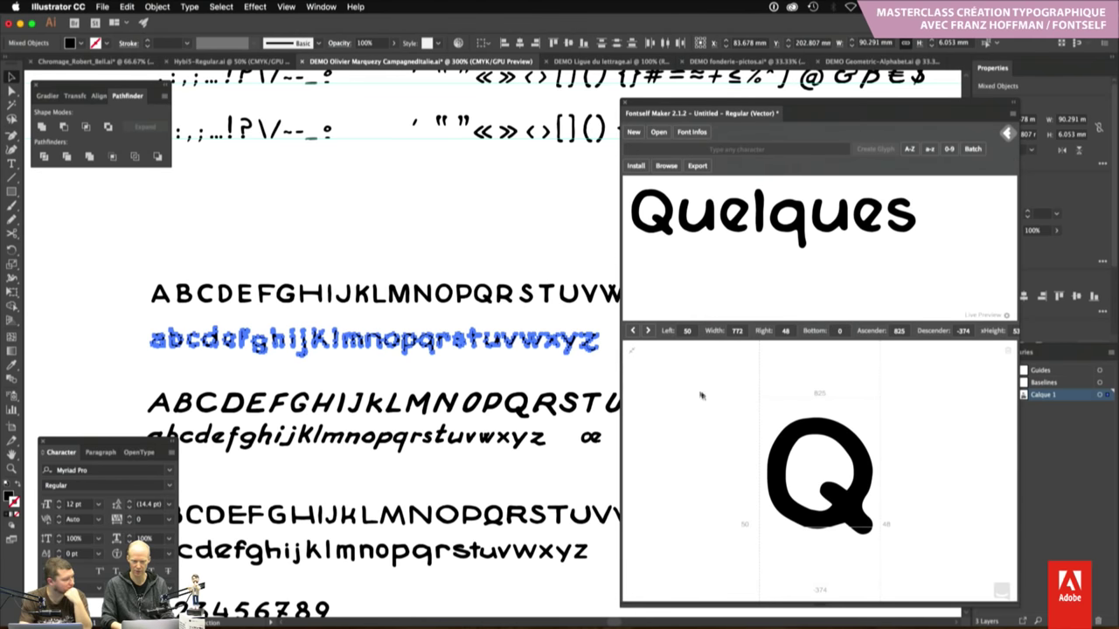
pyautogui.click(633, 351)
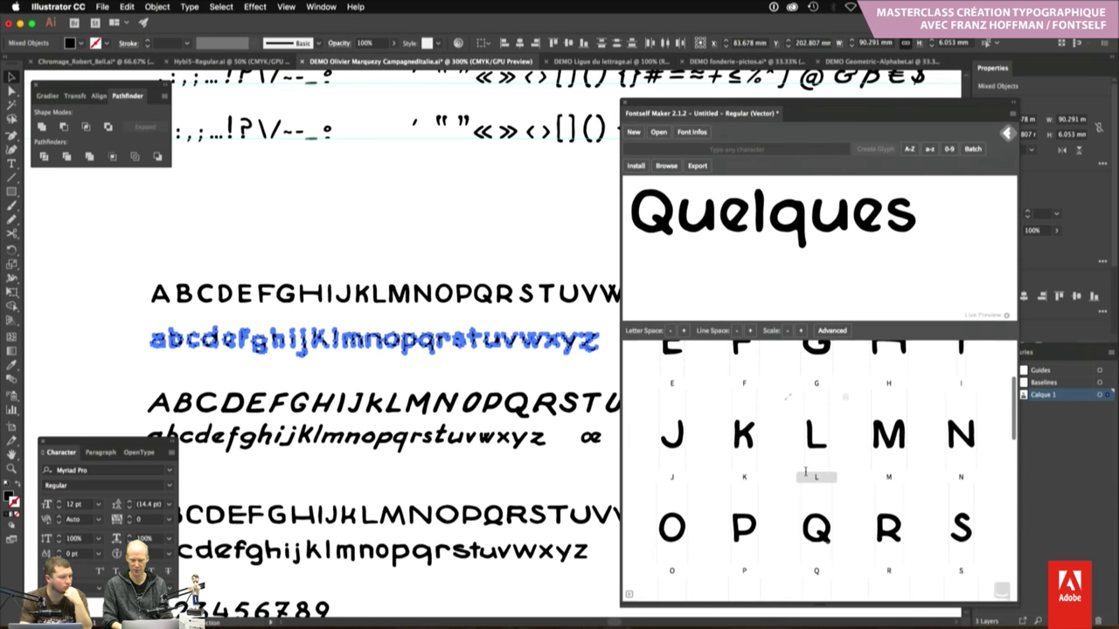
# Install the font from Fontself Maker under the name 'Campagne'
pyautogui.scroll(3, 806, 472)
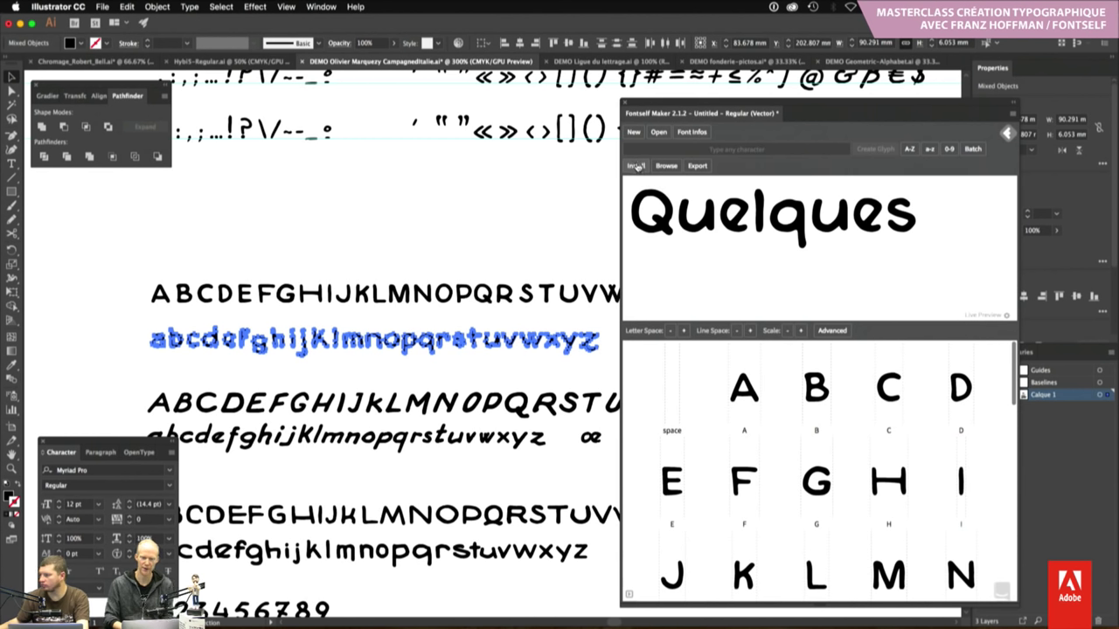
pyautogui.moveTo(636, 166)
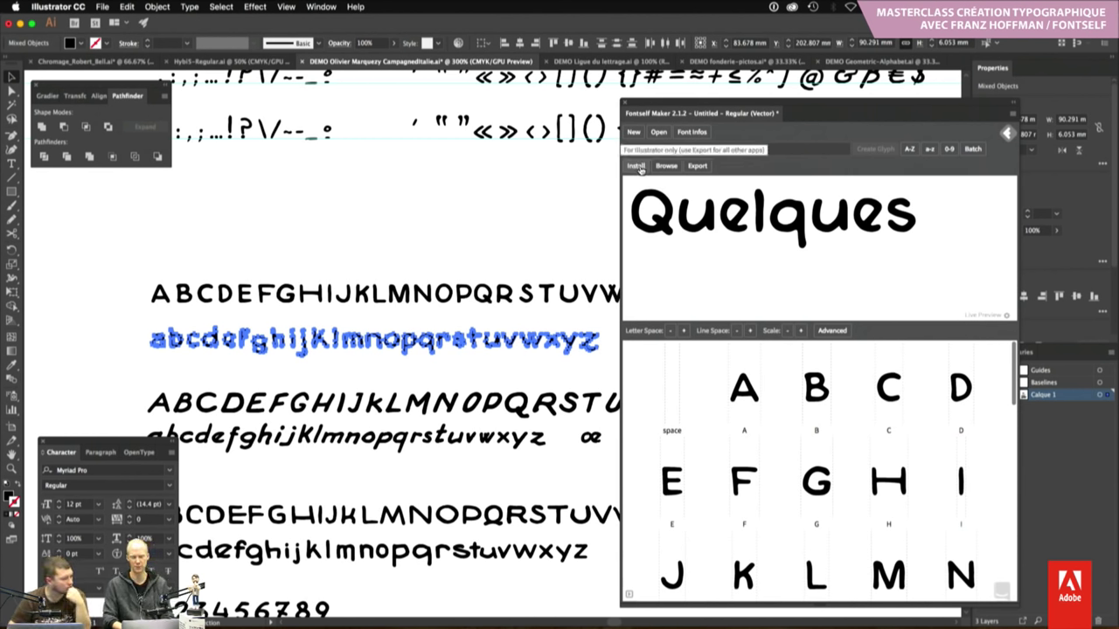
pyautogui.click(638, 166)
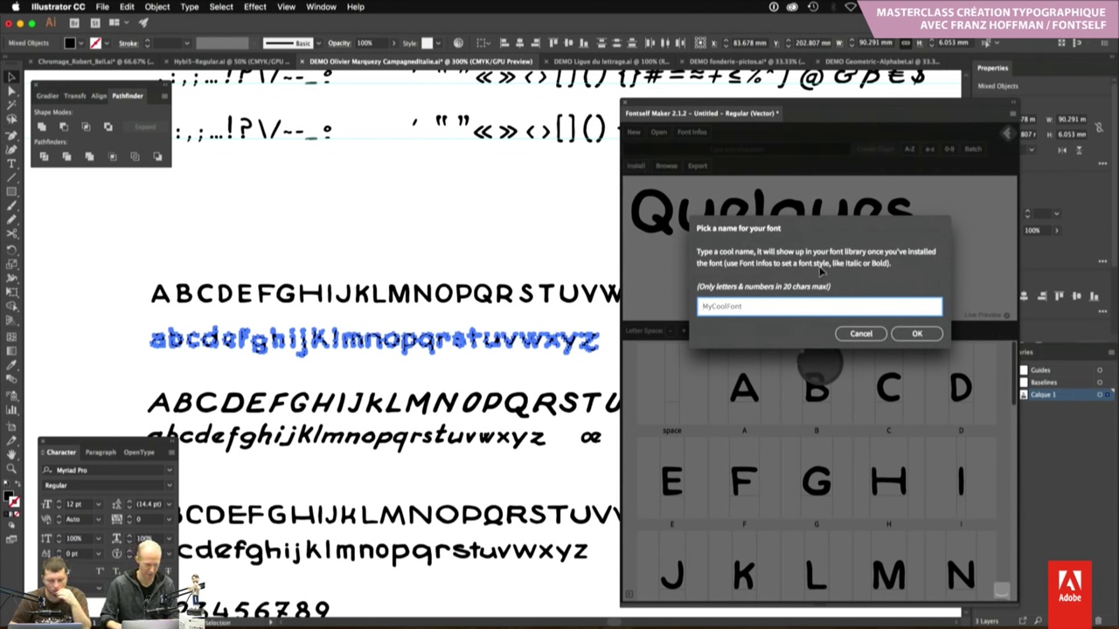
pyautogui.write('Campagb')
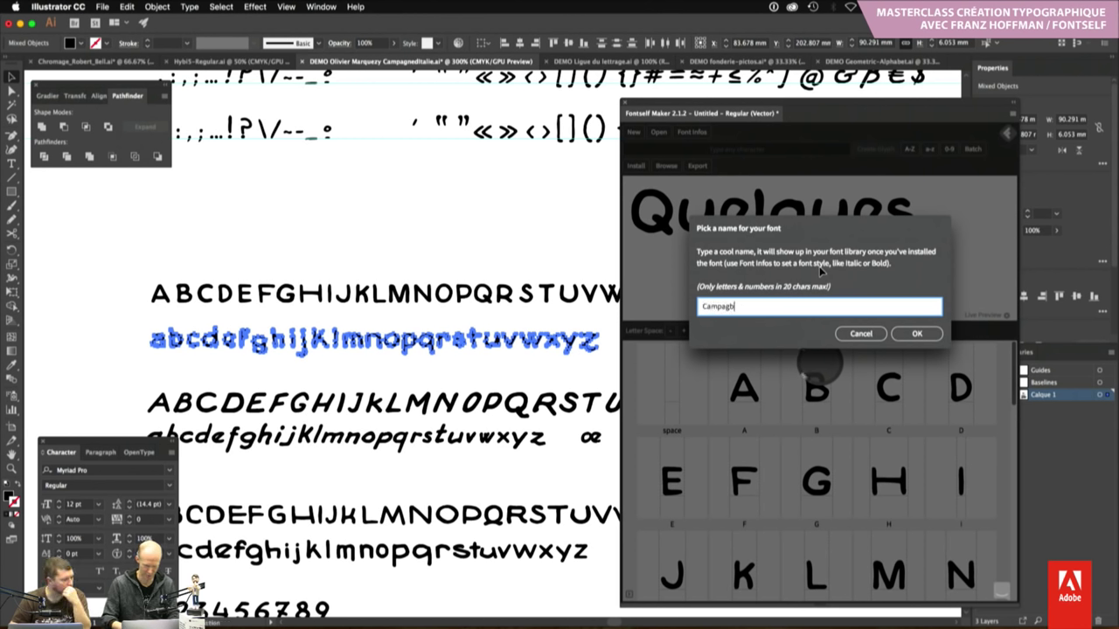
pyautogui.write('e')
pyautogui.write('gne')
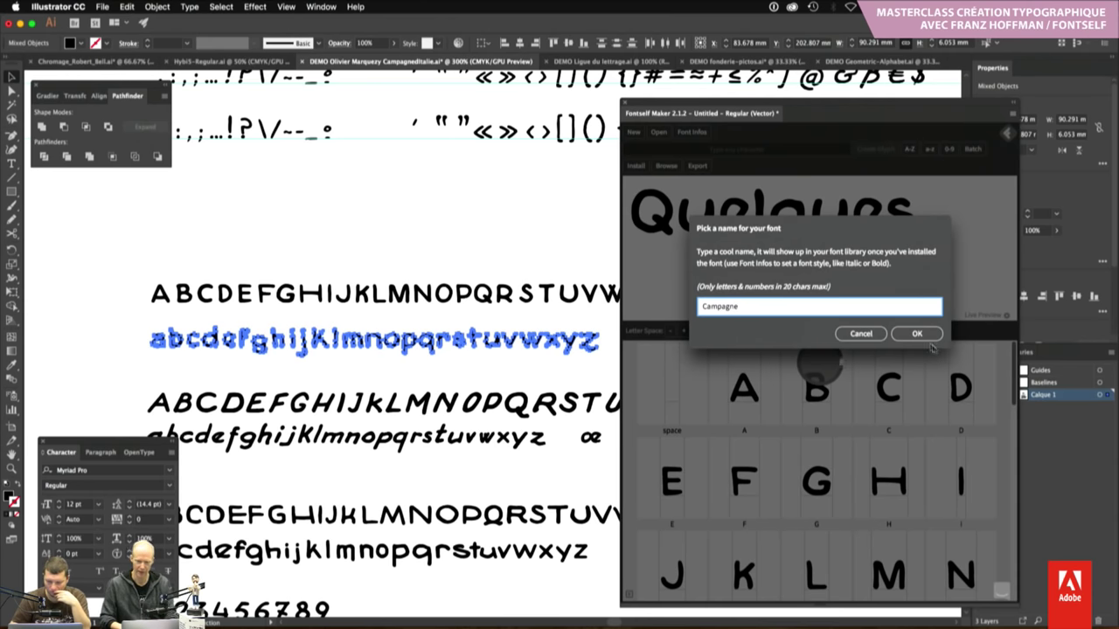
pyautogui.click(913, 335)
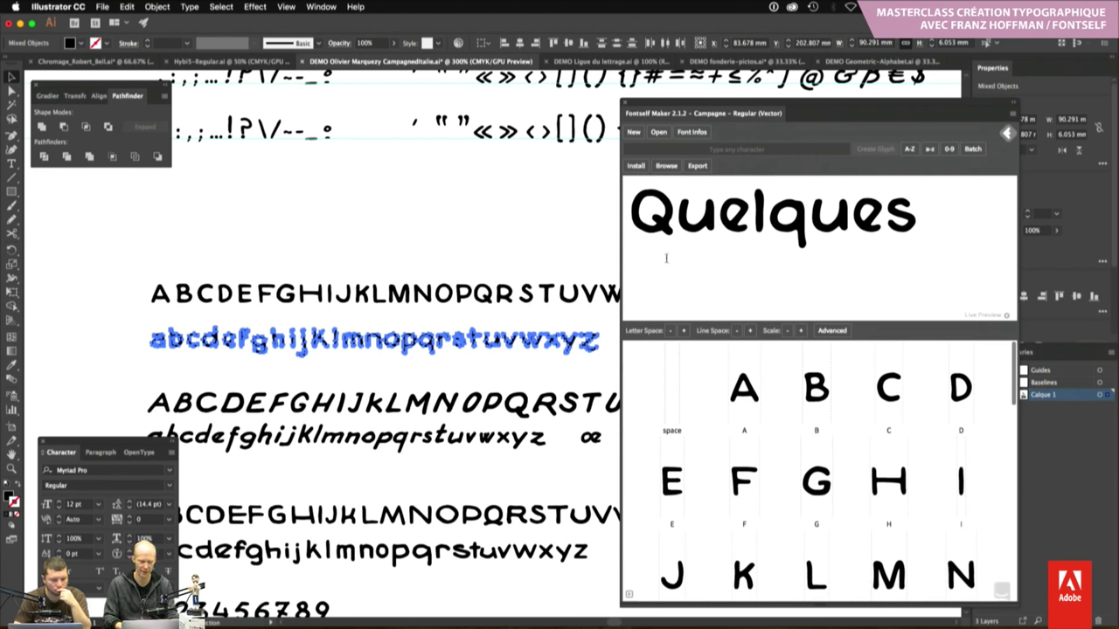
# Create a Lorem ipsum text area above the alphabets and set it in the Campagne font
pyautogui.click(462, 231)
pyautogui.press('t')
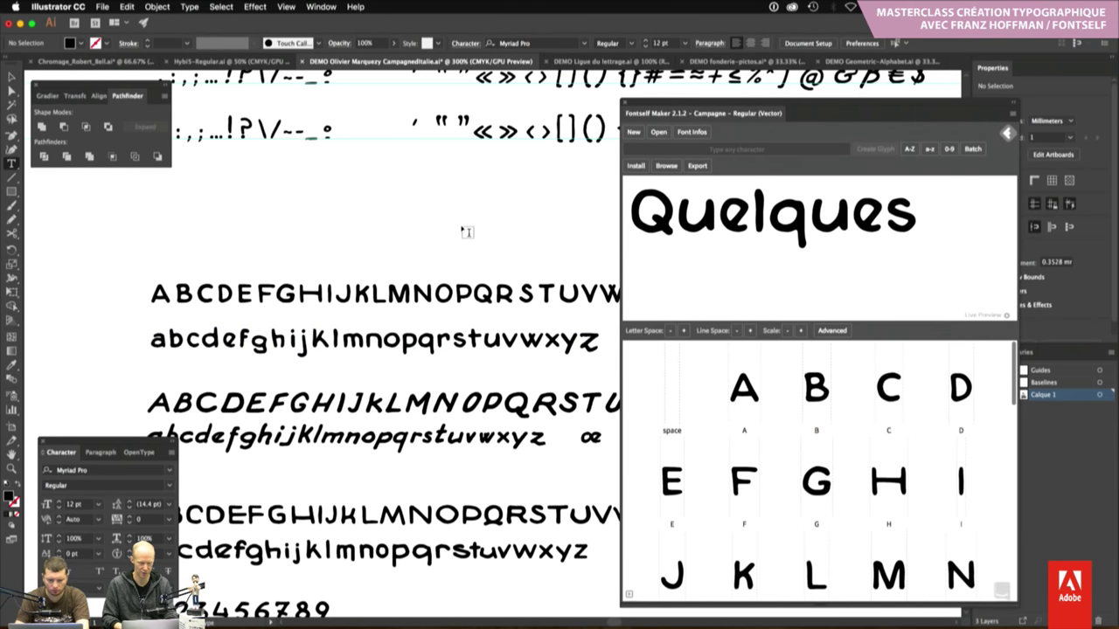
pyautogui.moveTo(193, 175)
pyautogui.mouseDown()
pyautogui.moveTo(522, 265)
pyautogui.moveTo(560, 260)
pyautogui.mouseUp()
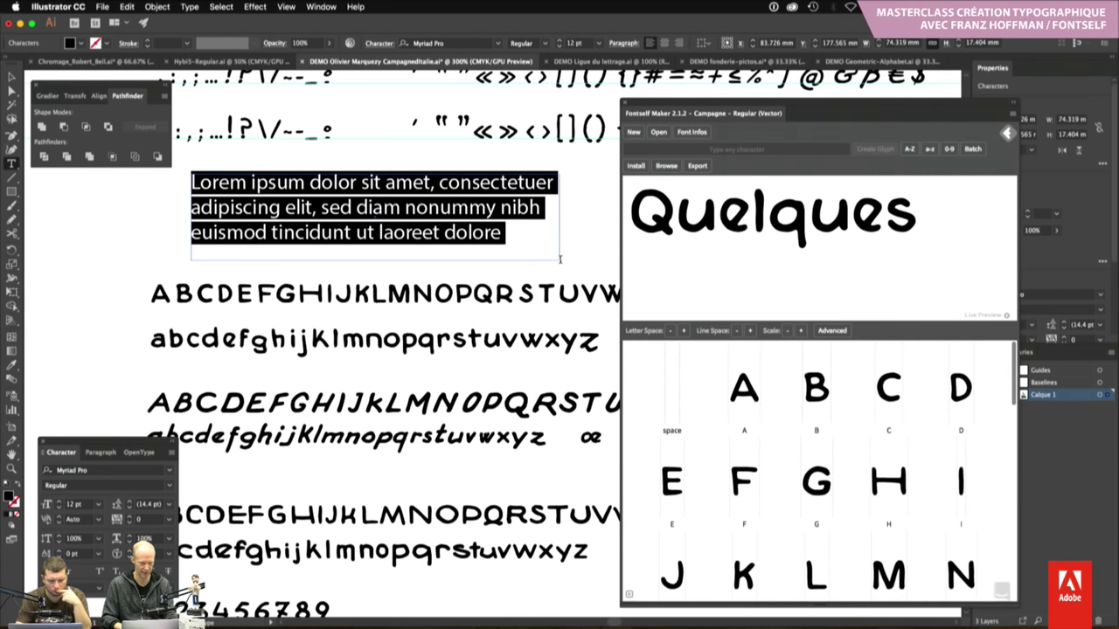
pyautogui.click(92, 469)
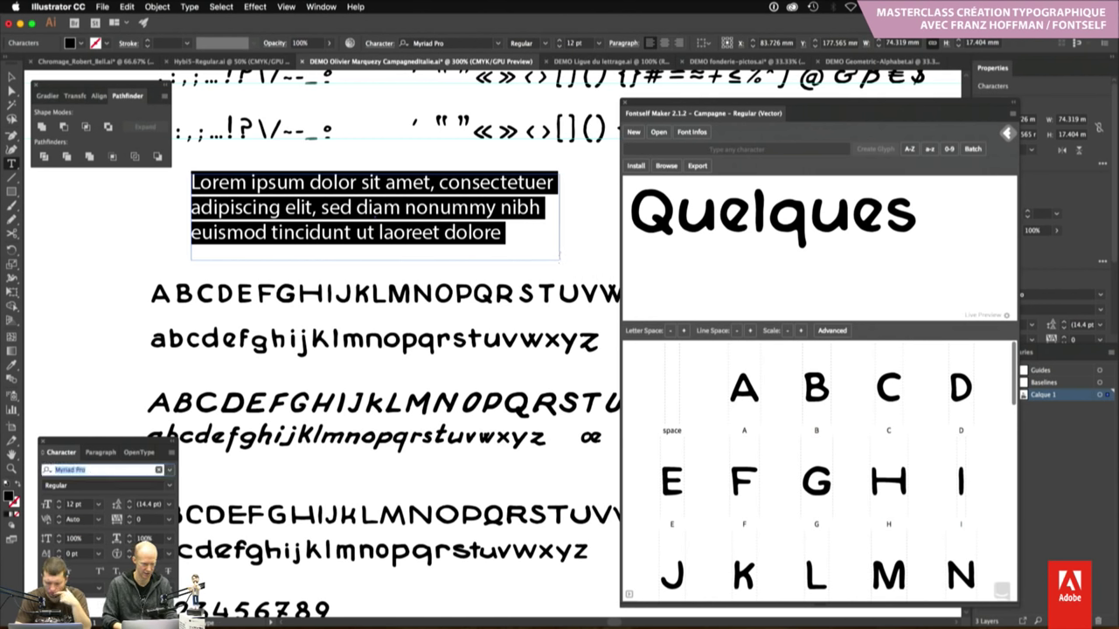
pyautogui.write('campagne')
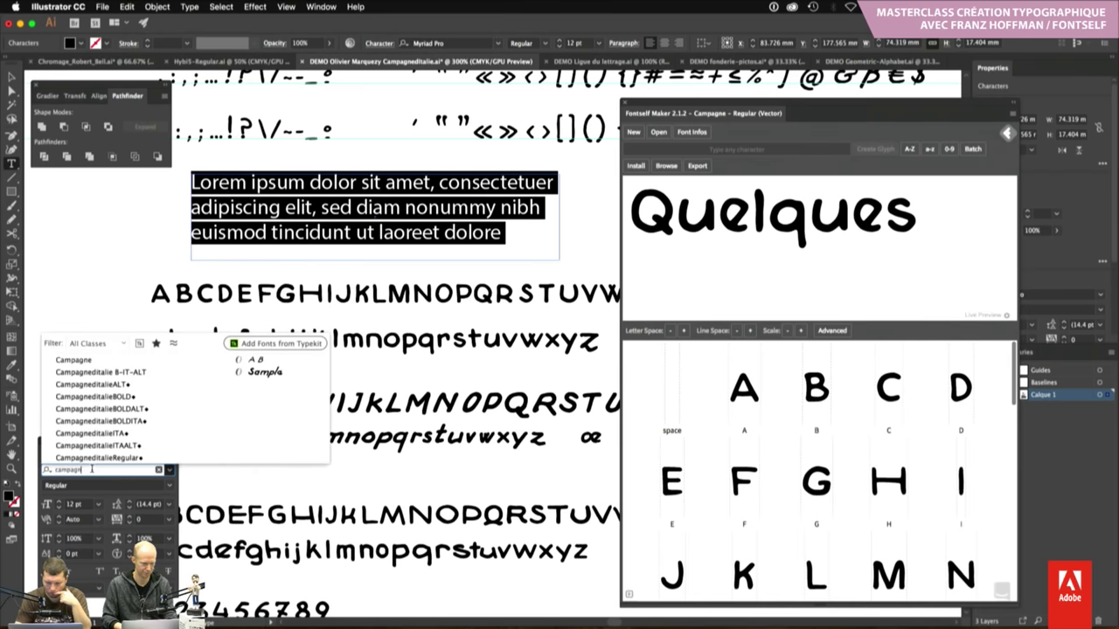
pyautogui.click(87, 360)
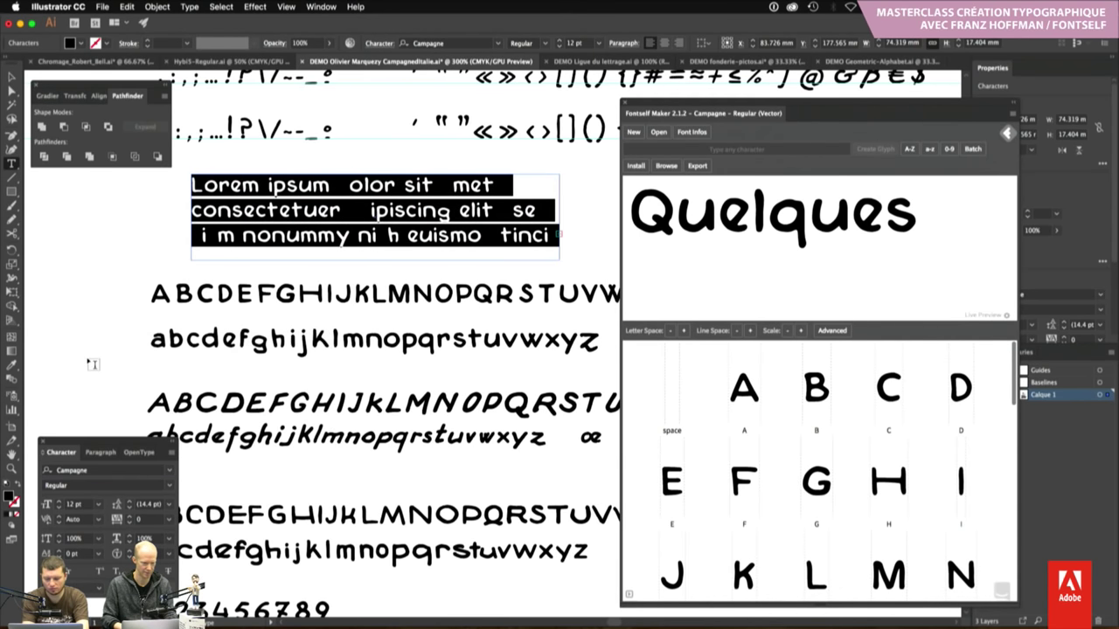
# Insert a 'c' before 'olor' so the word reads 'color'
pyautogui.click(135, 244)
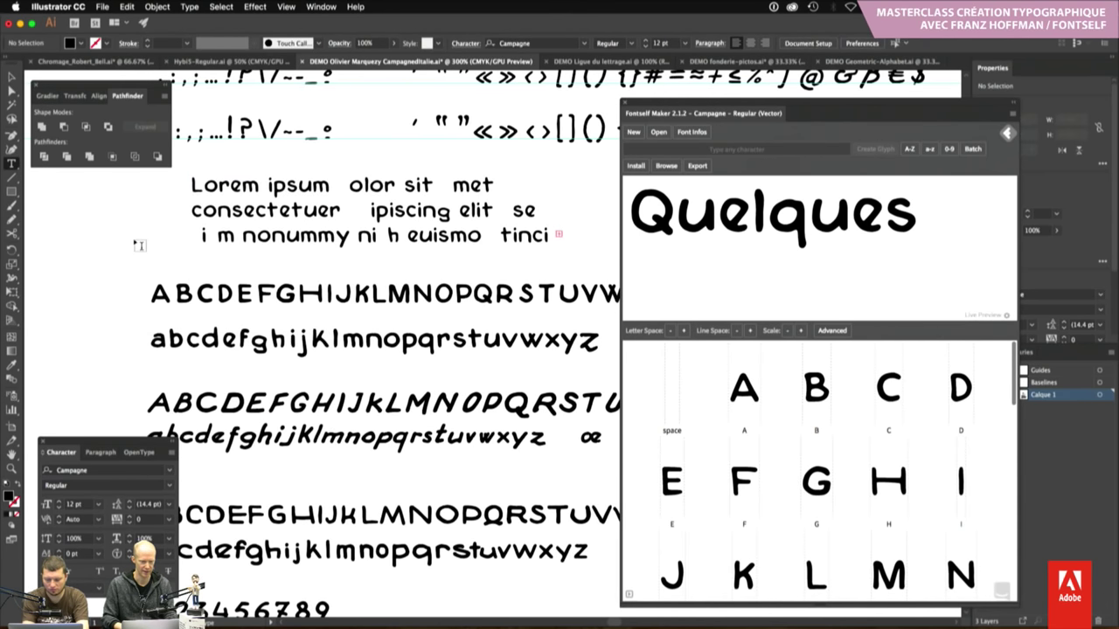
pyautogui.click(341, 187)
pyautogui.moveTo(339, 185); pyautogui.dragTo(348, 185)
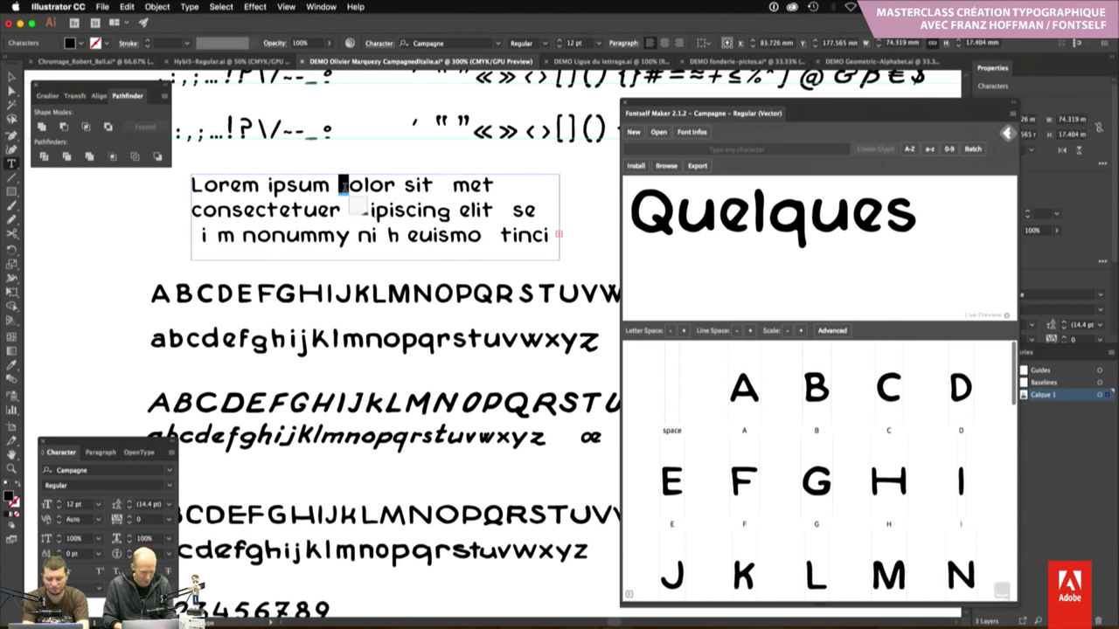
pyautogui.click(127, 256)
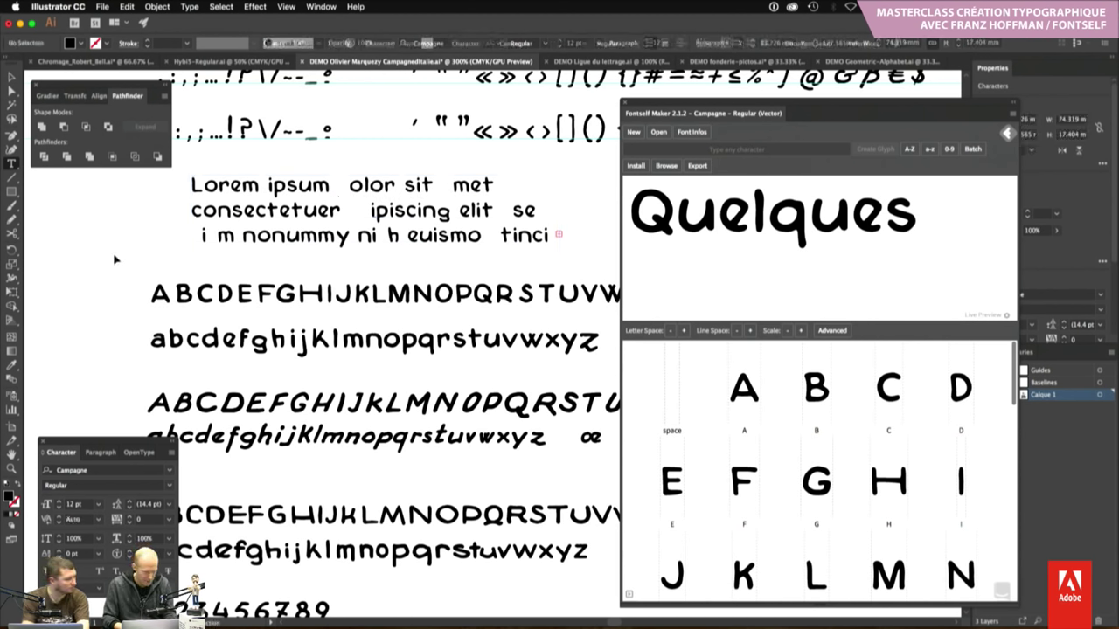
pyautogui.click(349, 186)
pyautogui.write('c')
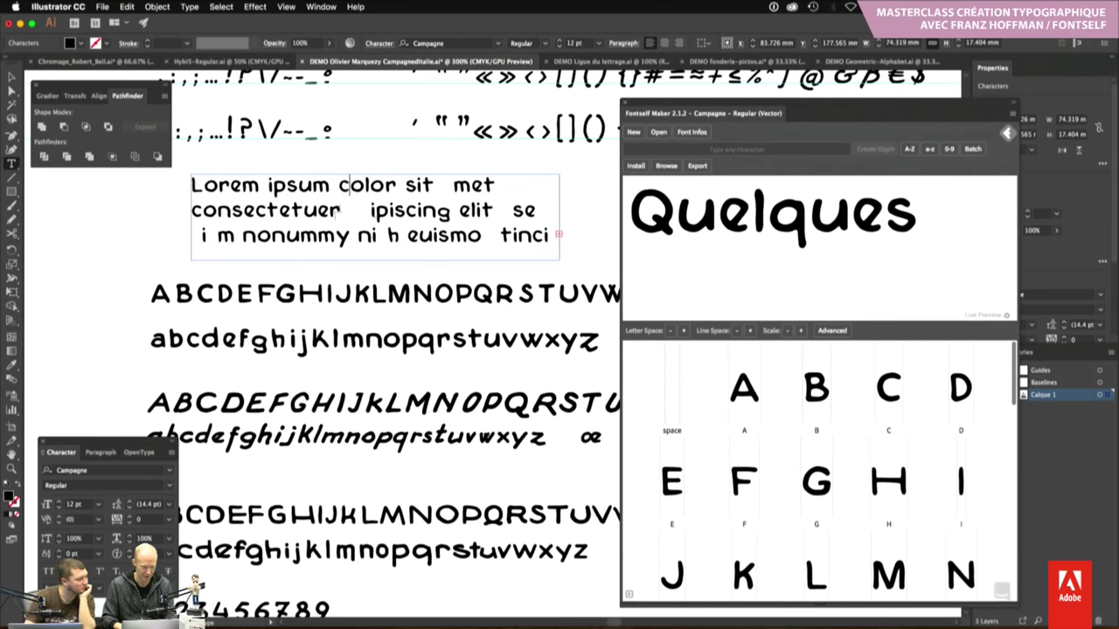
pyautogui.click(113, 250)
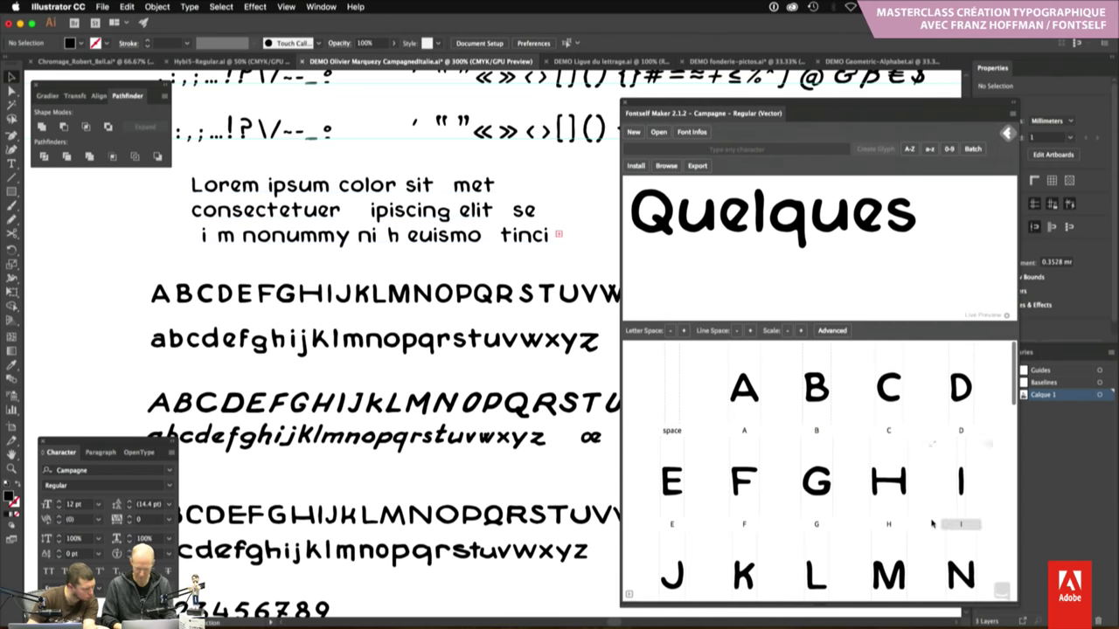
pyautogui.scroll(-5, 932, 523)
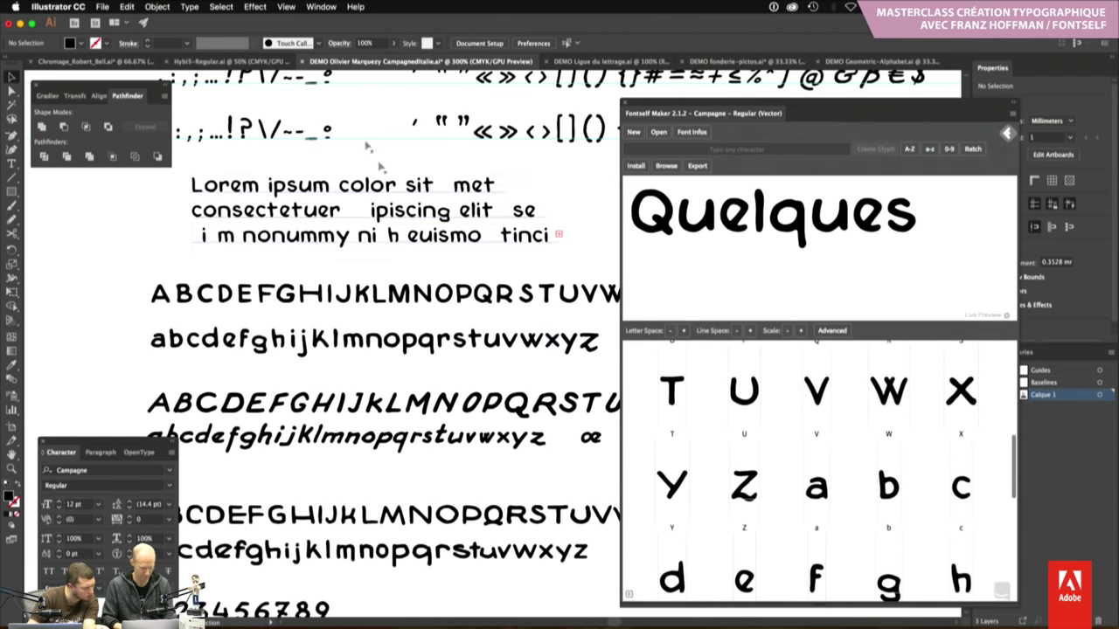
pyautogui.click(372, 187)
pyautogui.click(136, 452)
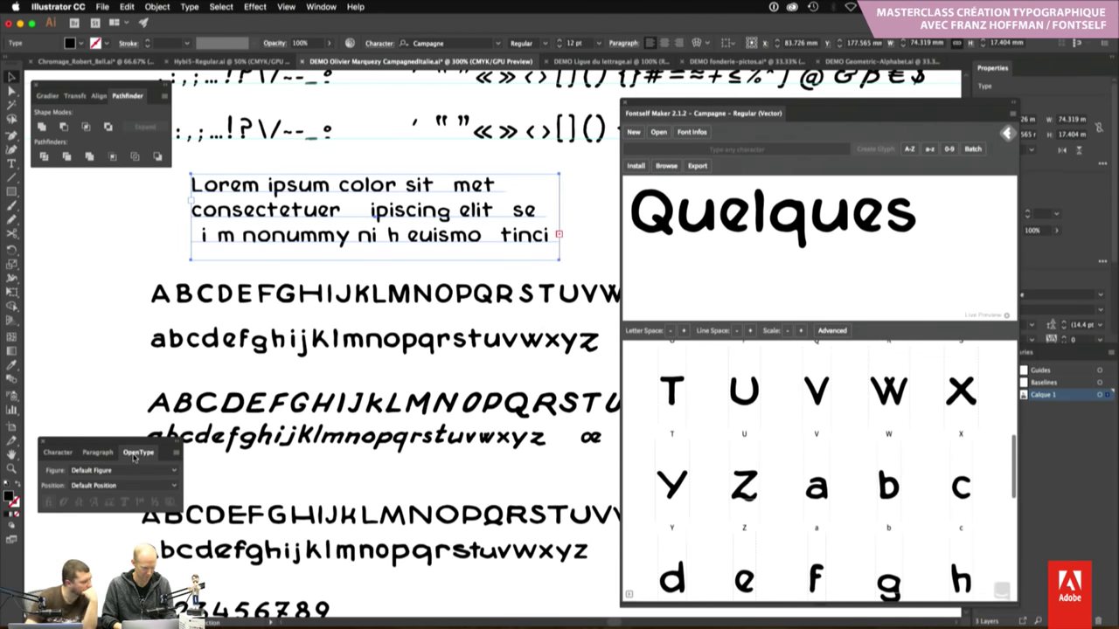
pyautogui.click(61, 453)
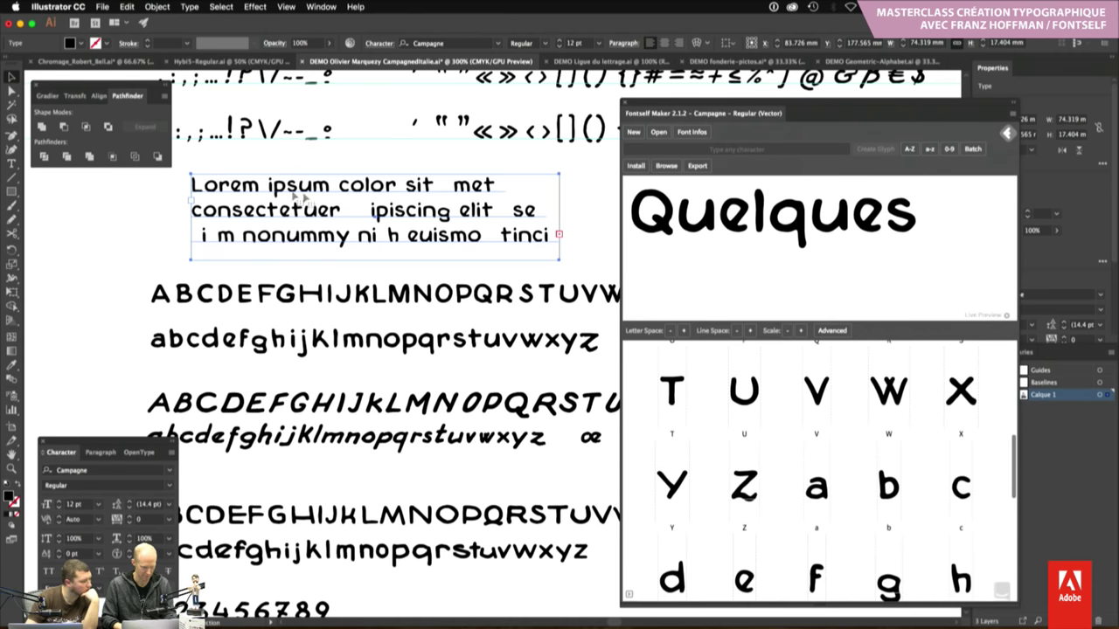
pyautogui.doubleClick(445, 189)
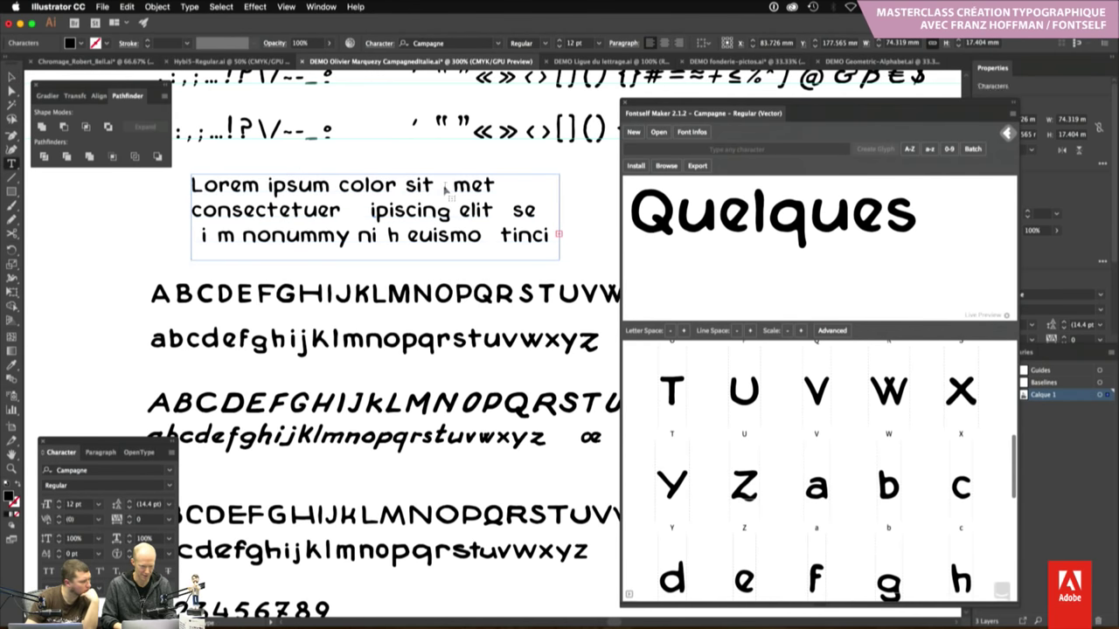
pyautogui.moveTo(453, 187); pyautogui.dragTo(436, 187)
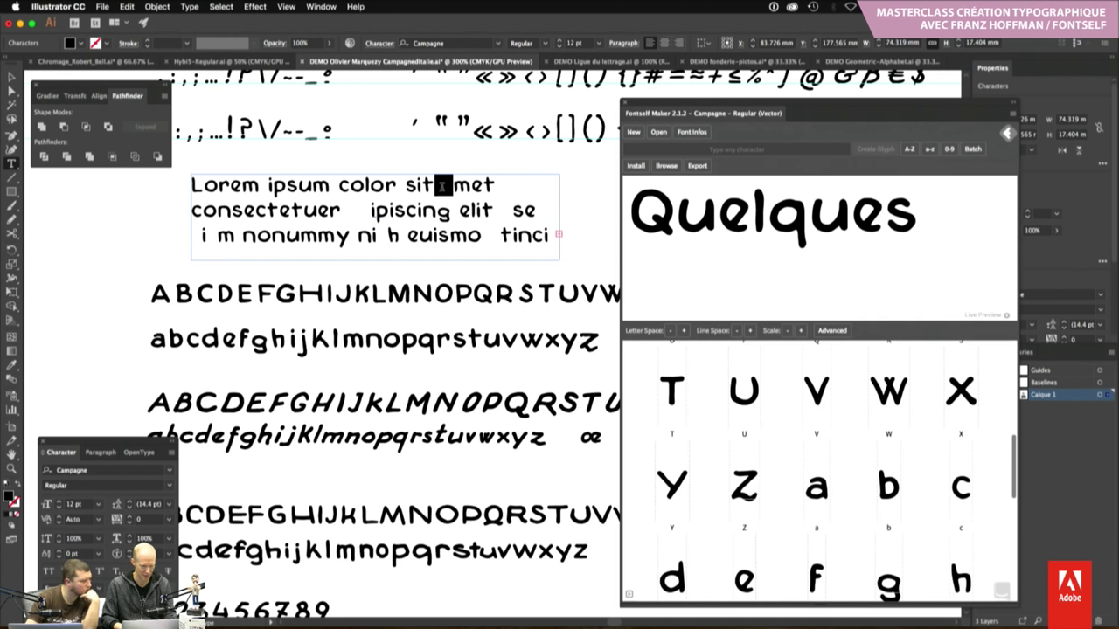
pyautogui.press('Escape')
pyautogui.press('i')
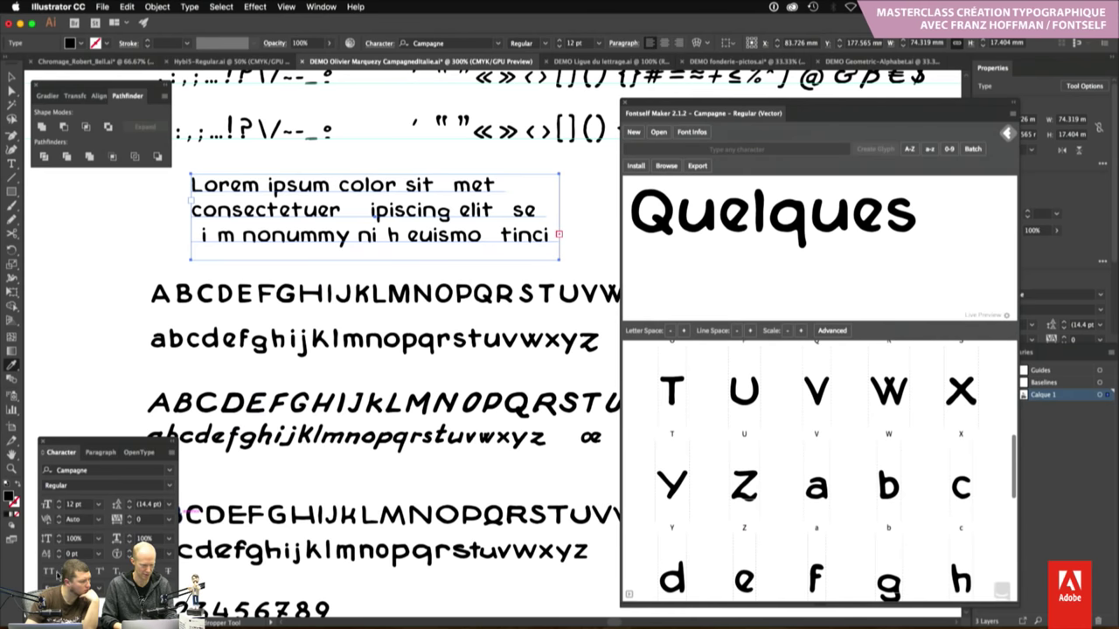
pyautogui.click(48, 572)
pyautogui.click(47, 572)
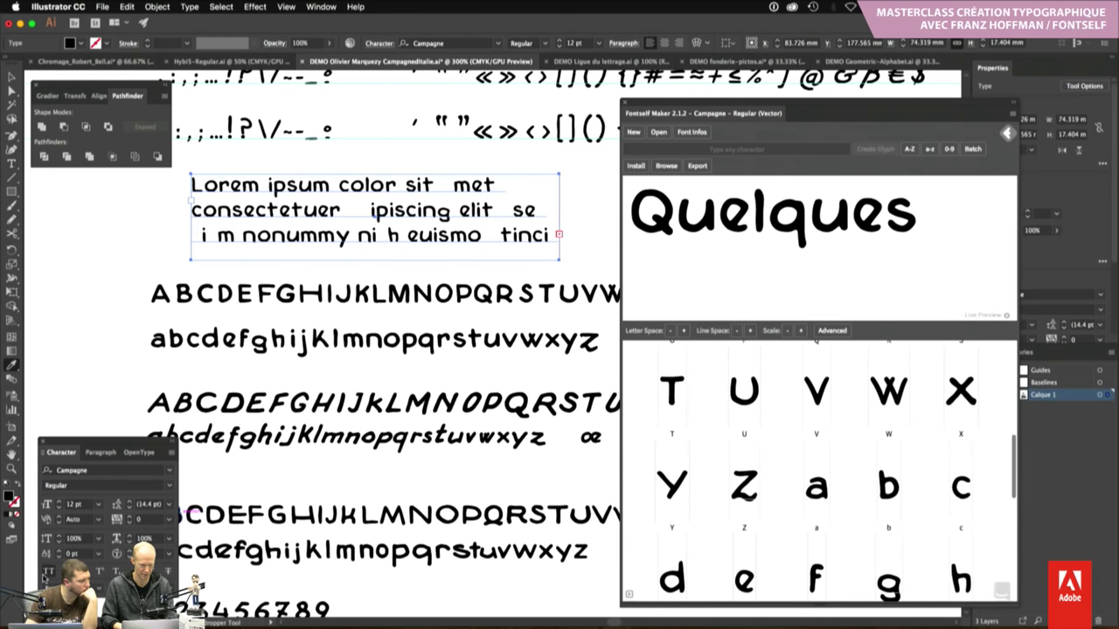
pyautogui.click(44, 576)
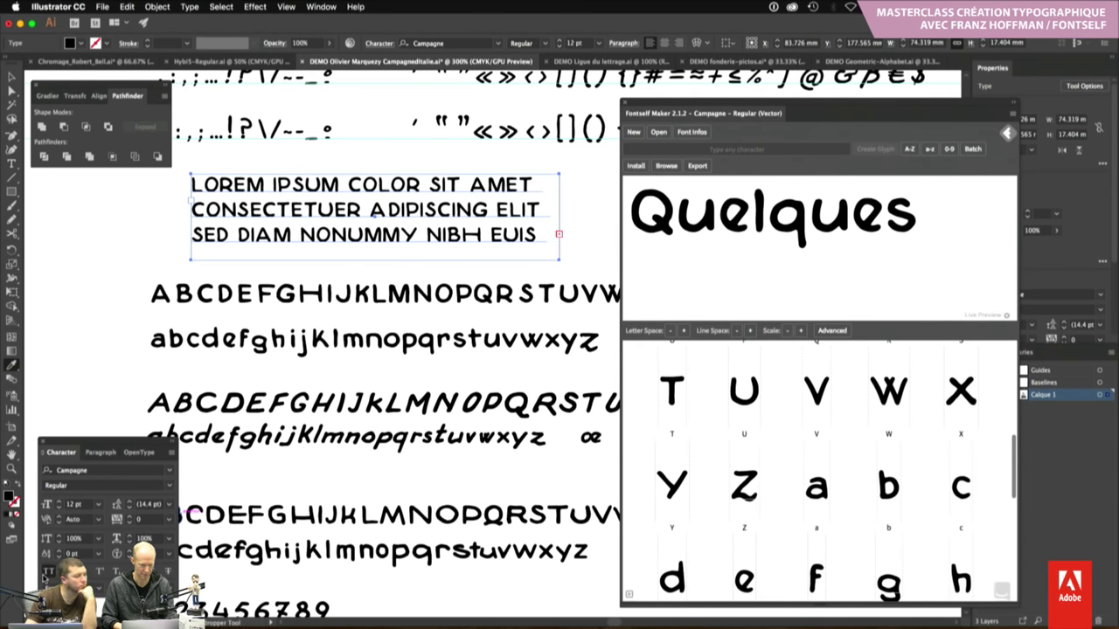
pyautogui.click(43, 576)
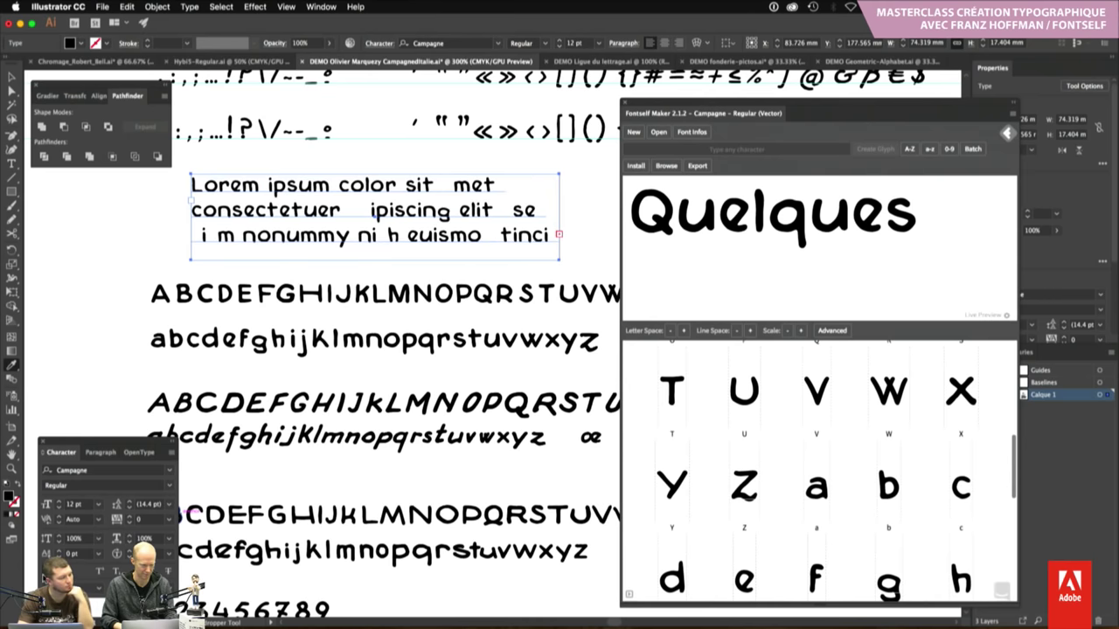
pyautogui.click(155, 219)
pyautogui.scroll(2, 844, 437)
pyautogui.scroll(3, 845, 437)
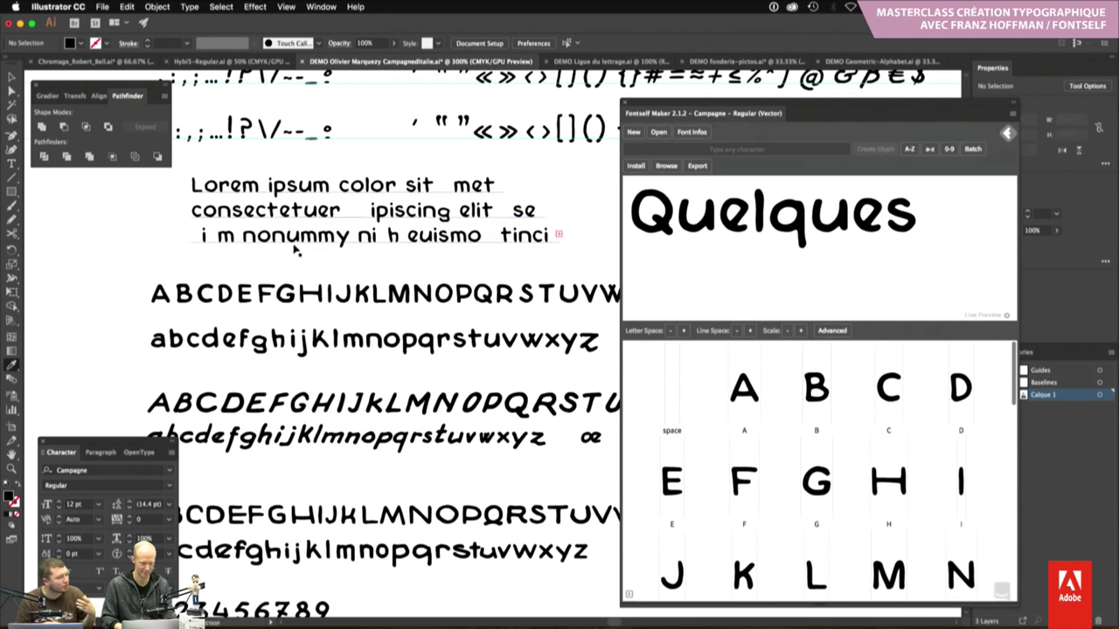
# Zoom in closely on the drawn lowercase letters around the i
pyautogui.click(350, 210)
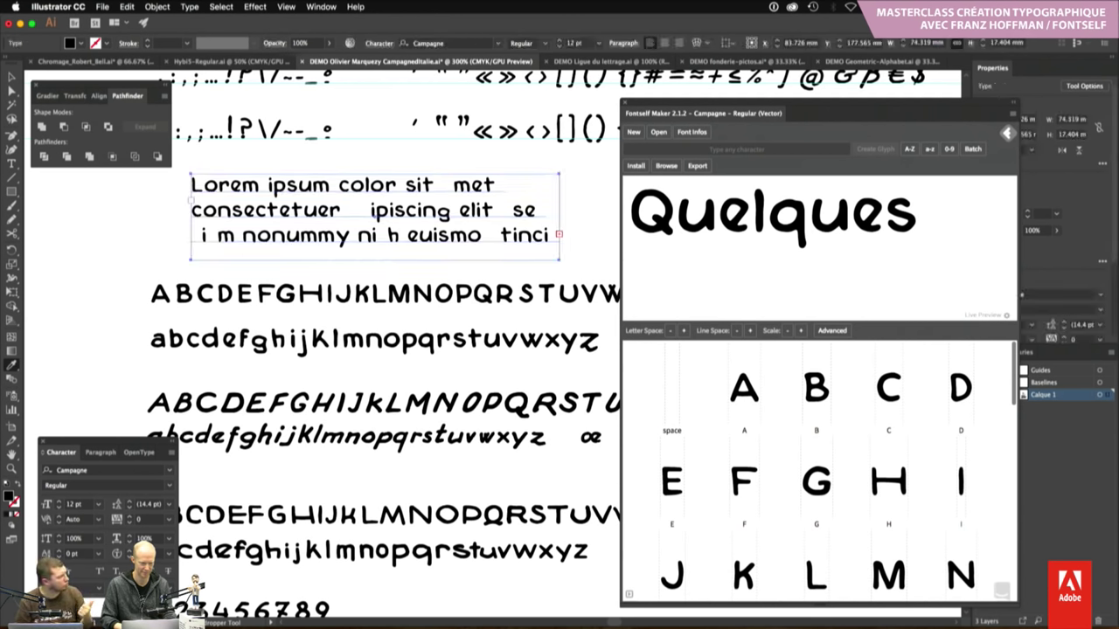
pyautogui.click(565, 233)
pyautogui.hscroll(3, 568, 234)
pyautogui.scroll(1, 568, 234)
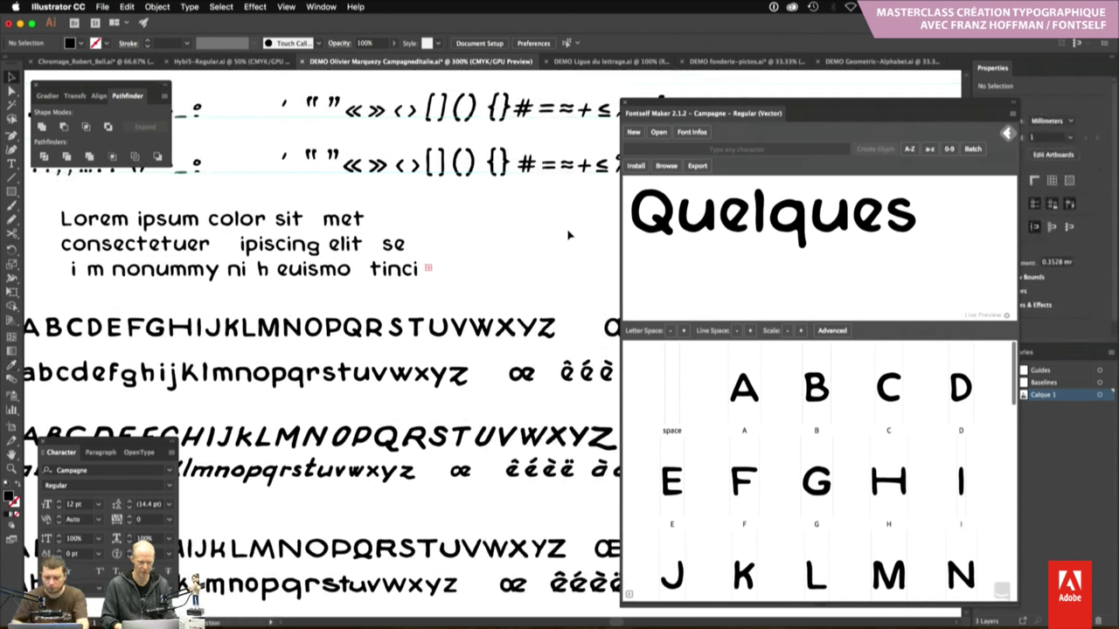
pyautogui.hscroll(2, 568, 235)
pyautogui.scroll(-1, 568, 235)
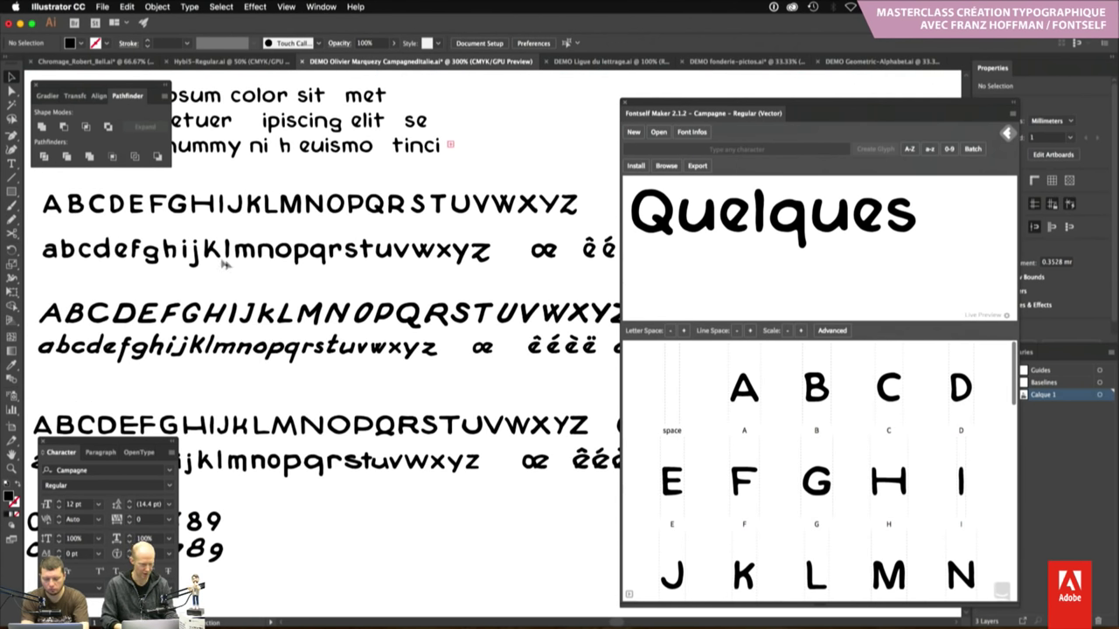
pyautogui.click(186, 252)
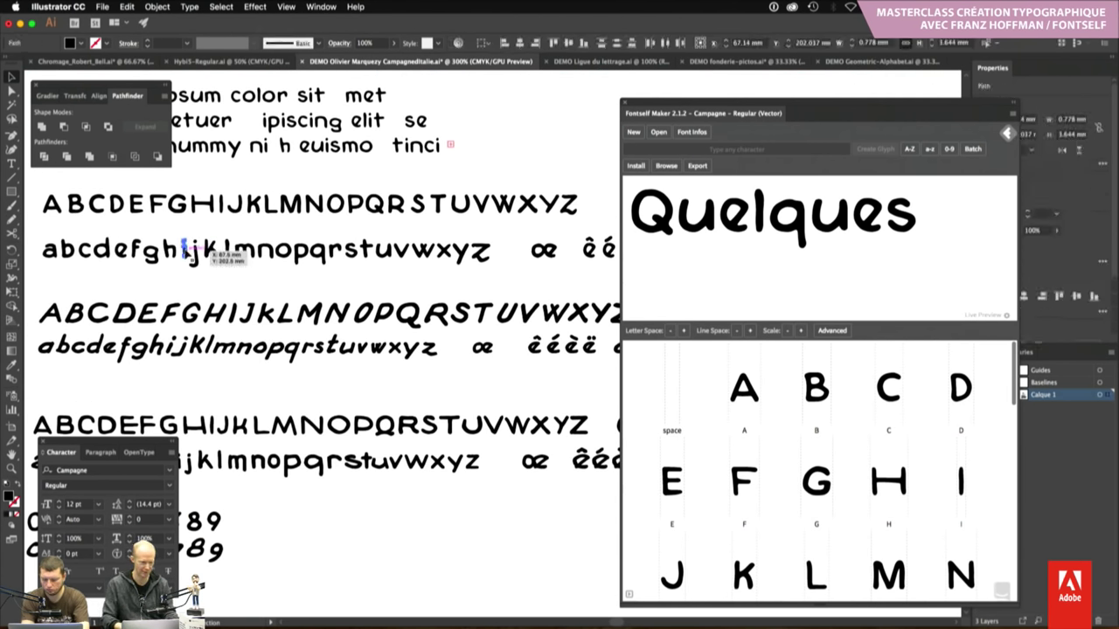
pyautogui.click(226, 264)
pyautogui.moveTo(172, 254); pyautogui.dragTo(215, 253)
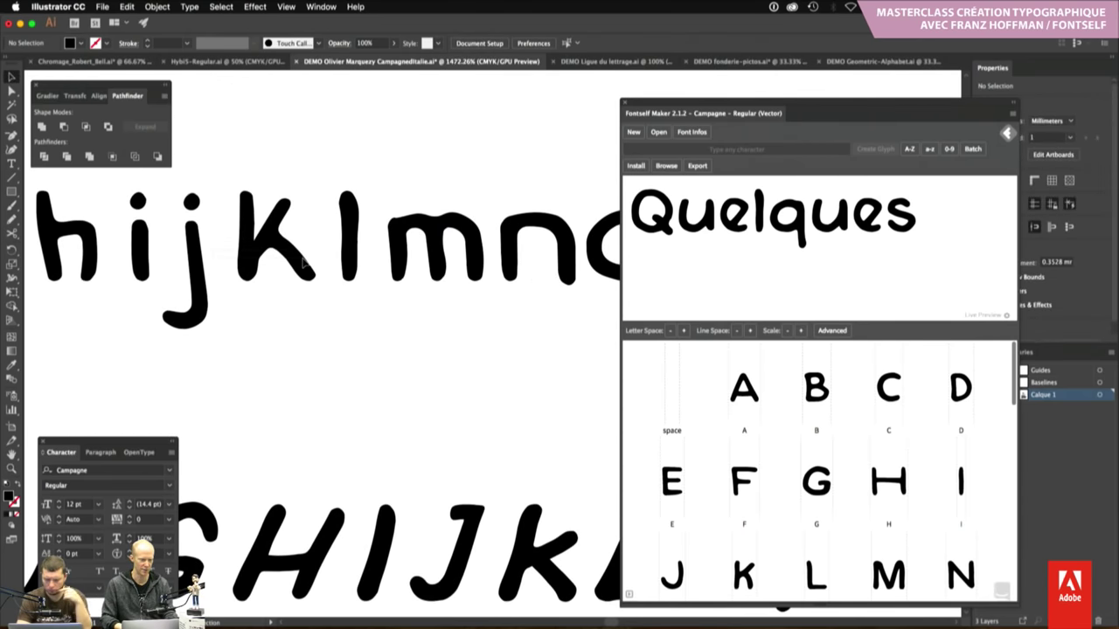
# Select both the stem and the dot of the lowercase i
pyautogui.click(250, 236)
pyautogui.hscroll(-5, 263, 244)
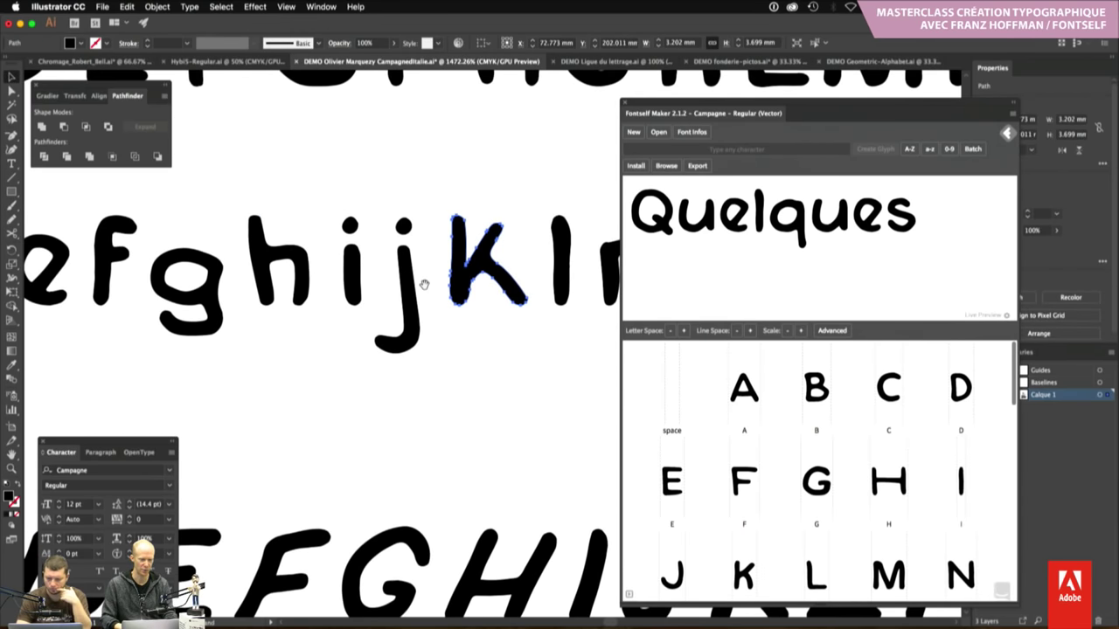
pyautogui.click(353, 262)
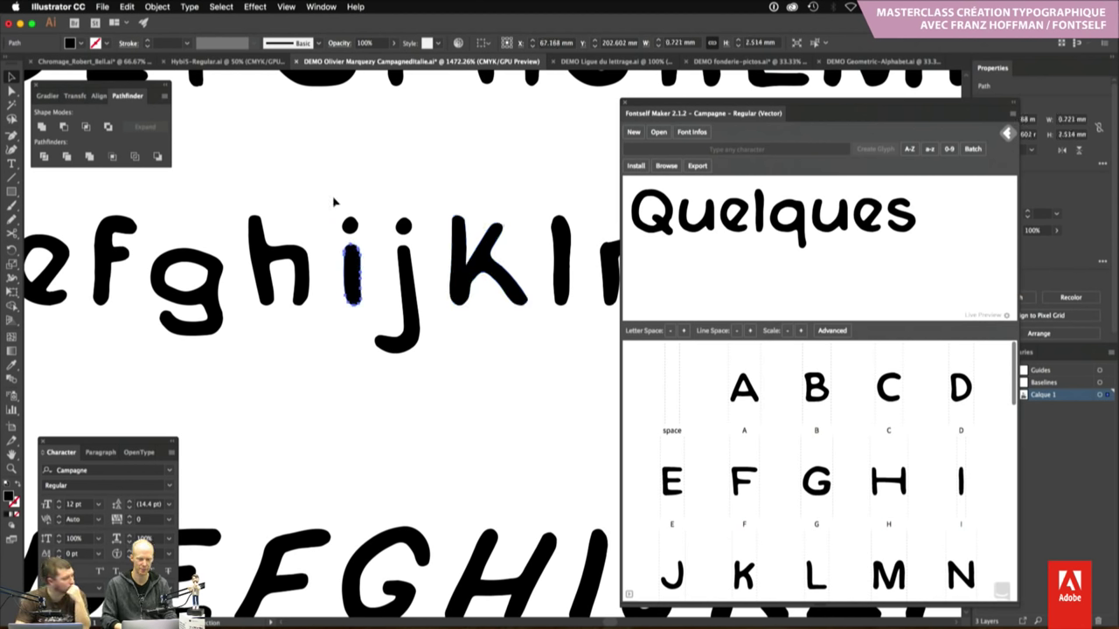
pyautogui.keyDown('shift'); pyautogui.click(349, 228); pyautogui.keyUp('shift')
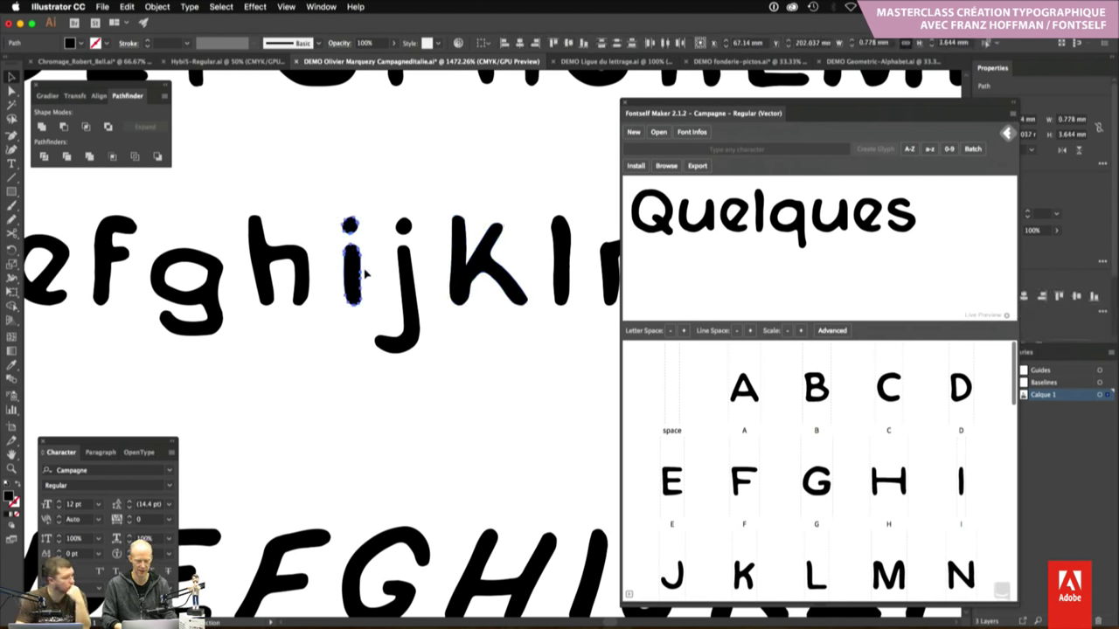
# Group the lowercase i's stem and dot into one object and deselect it
pyautogui.hotkey('ctrl', 'g')
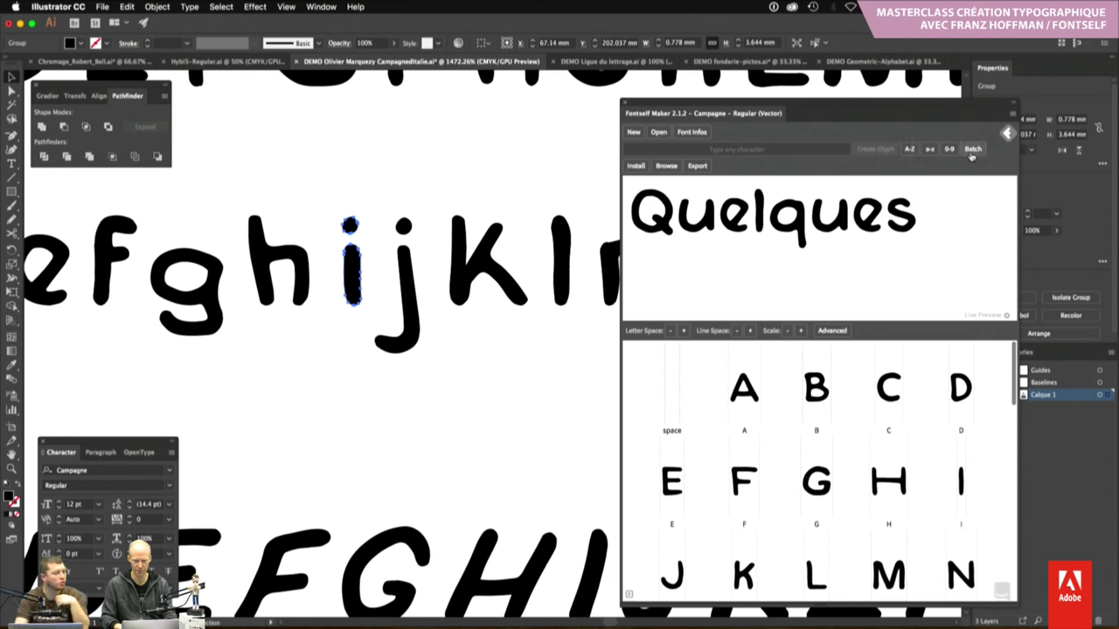
pyautogui.click(165, 7)
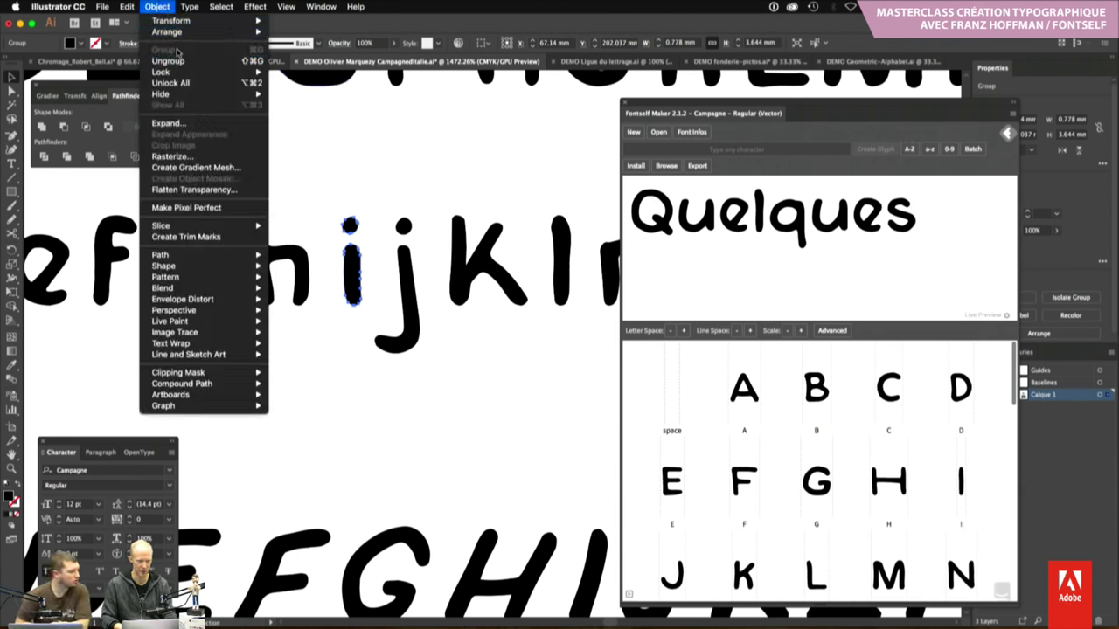
pyautogui.click(404, 145)
pyautogui.click(390, 291)
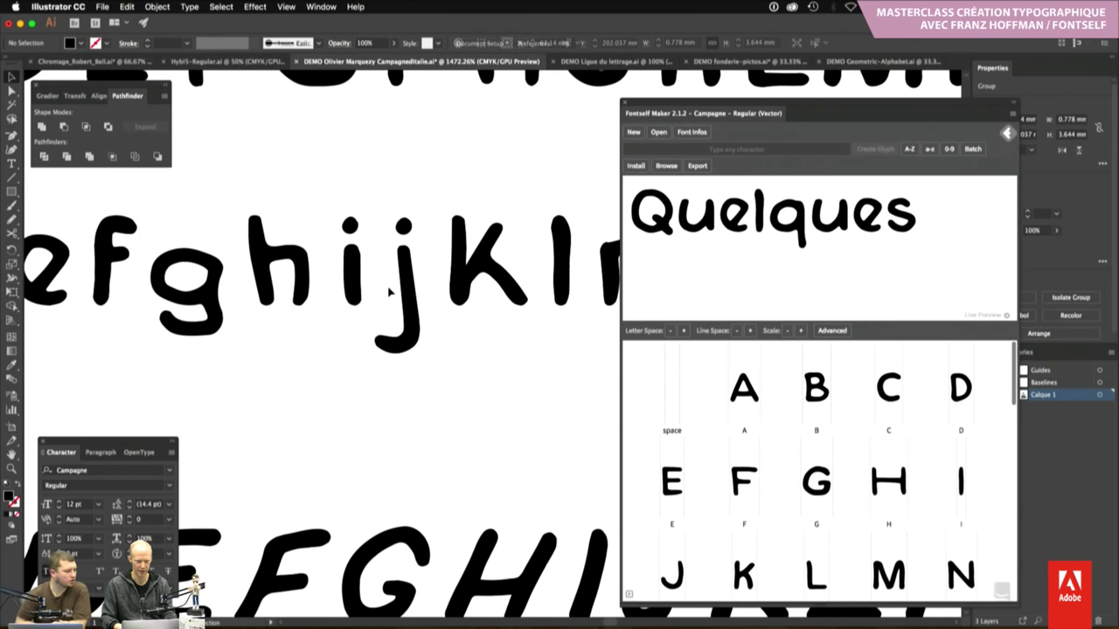
# Zoom out with Cmd+minus to view the whole specimen sheet
pyautogui.scroll(-5, 815, 445)
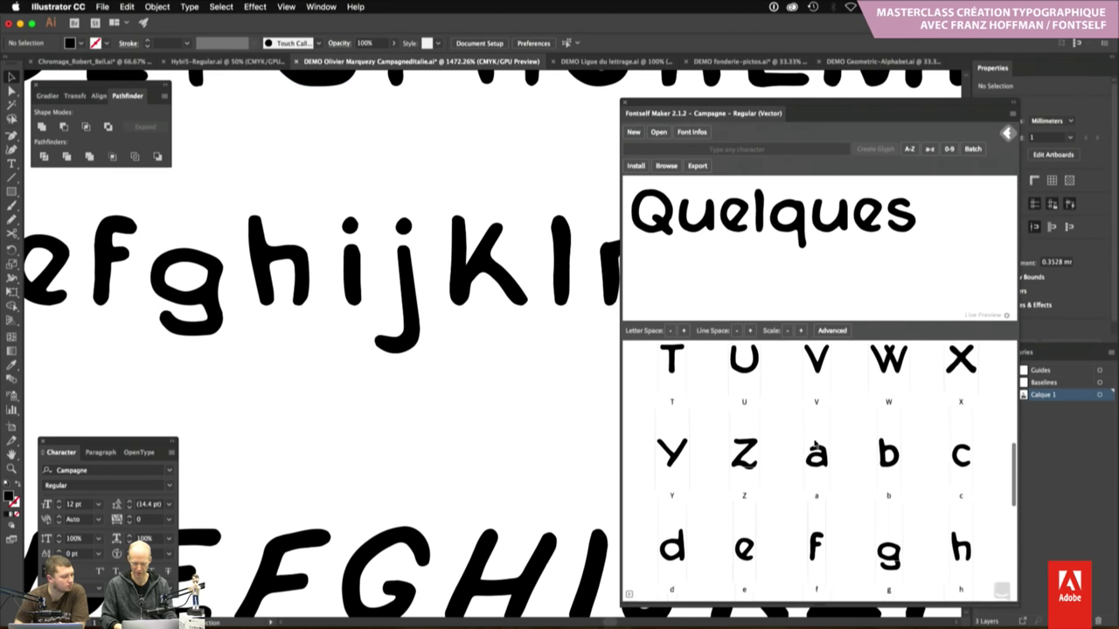
pyautogui.hotkey('ctrl', '-')
pyautogui.hotkey('ctrl', '-')
pyautogui.hotkey('ctrl', '-')
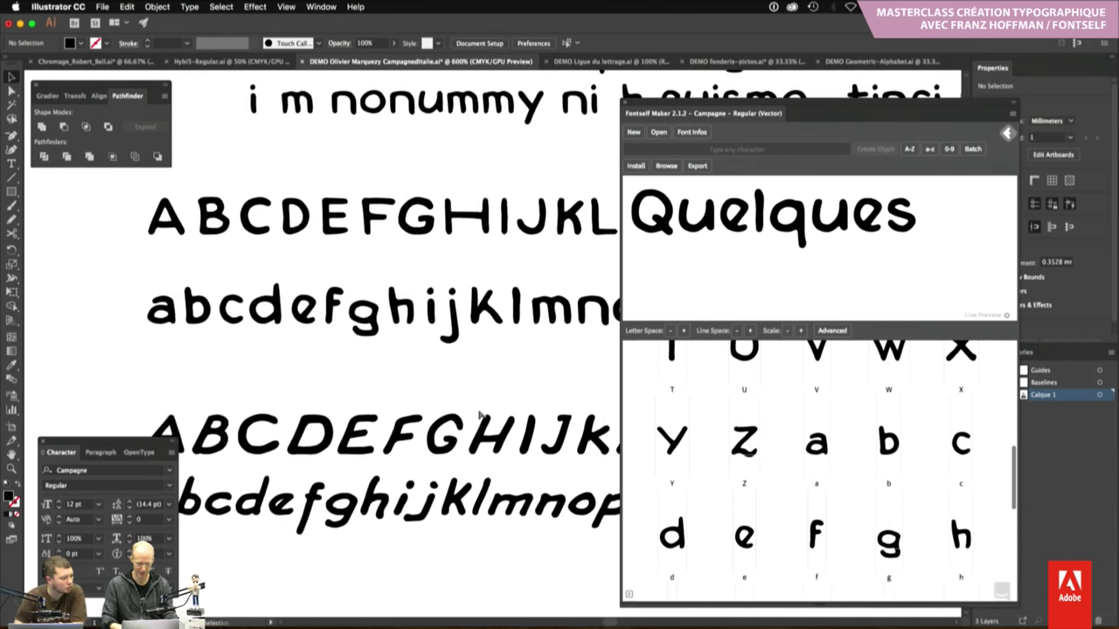
pyautogui.hotkey('ctrl', '-')
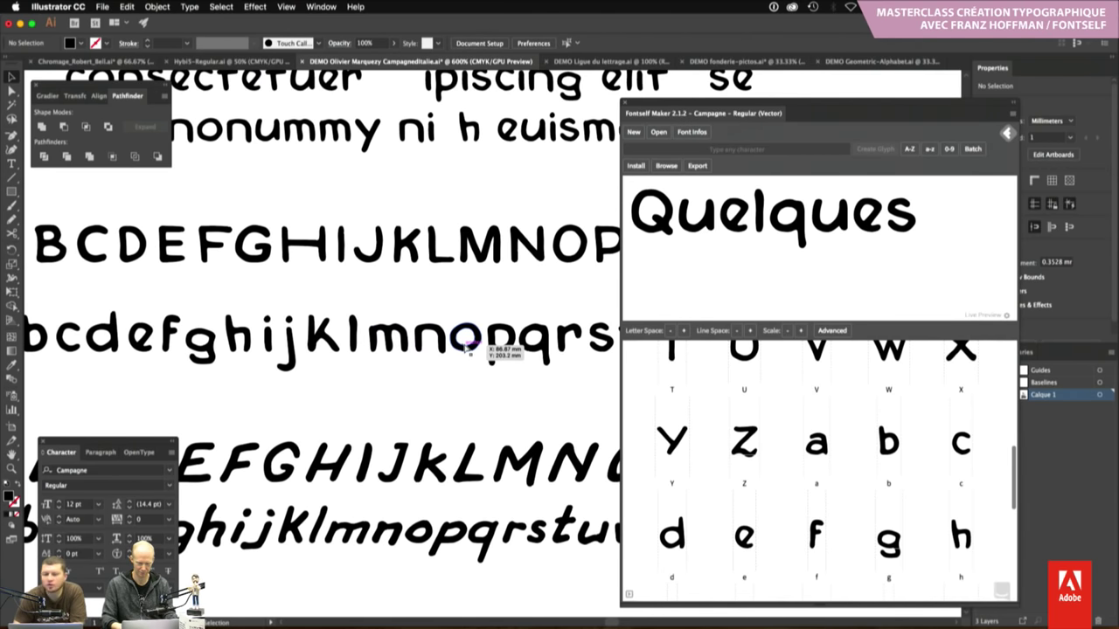
pyautogui.hotkey('ctrl', '-')
pyautogui.hotkey('ctrl', '-')
pyautogui.hscroll(2, 463, 345)
pyautogui.scroll(-1, 463, 345)
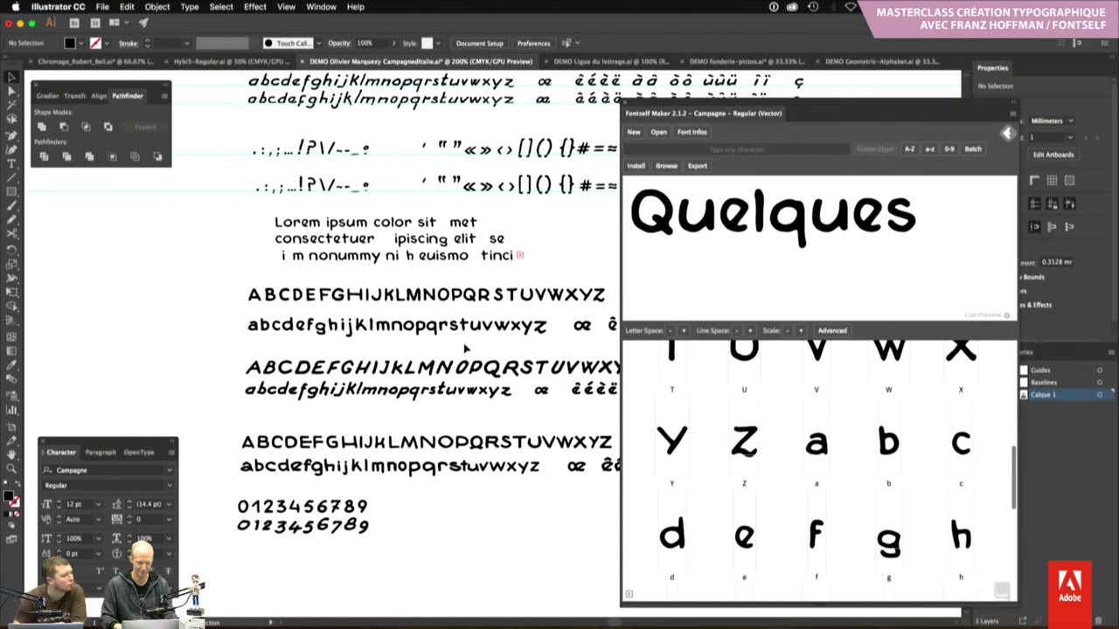
pyautogui.hscroll(2, 466, 348)
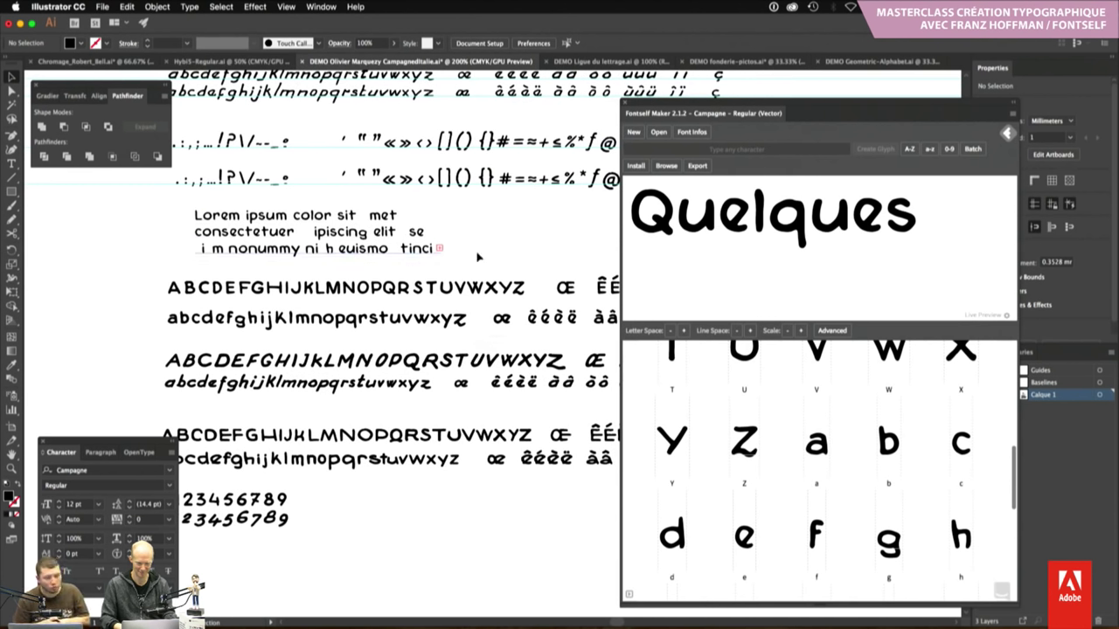
pyautogui.scroll(5, 654, 387)
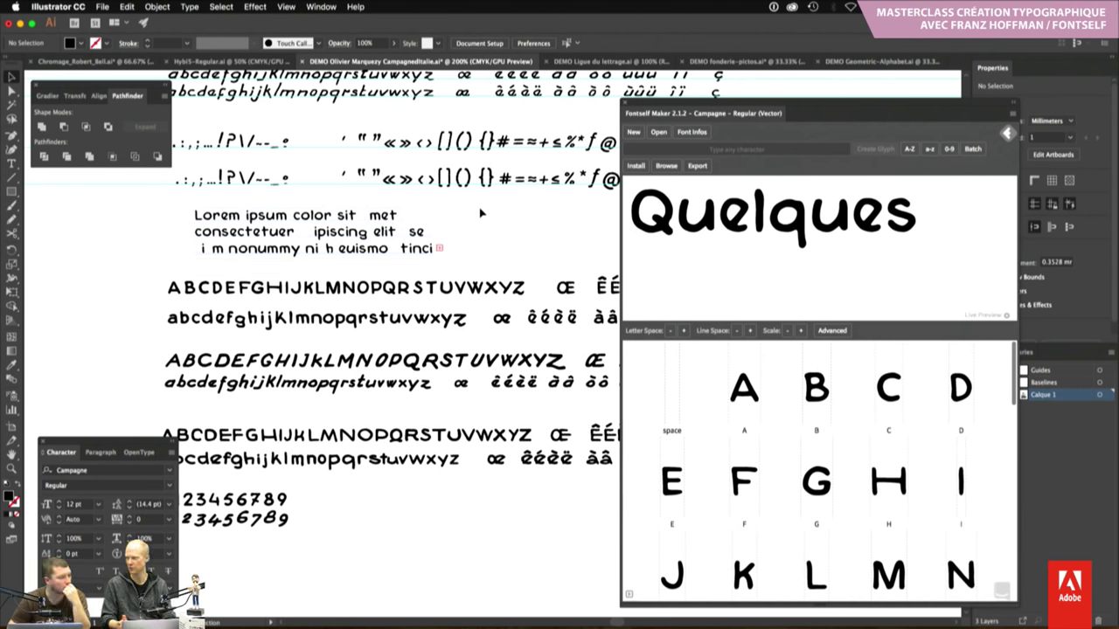
# Replace the L glyph with the redrawn L and reinstall Campagne
pyautogui.hotkey('ctrl', '=')
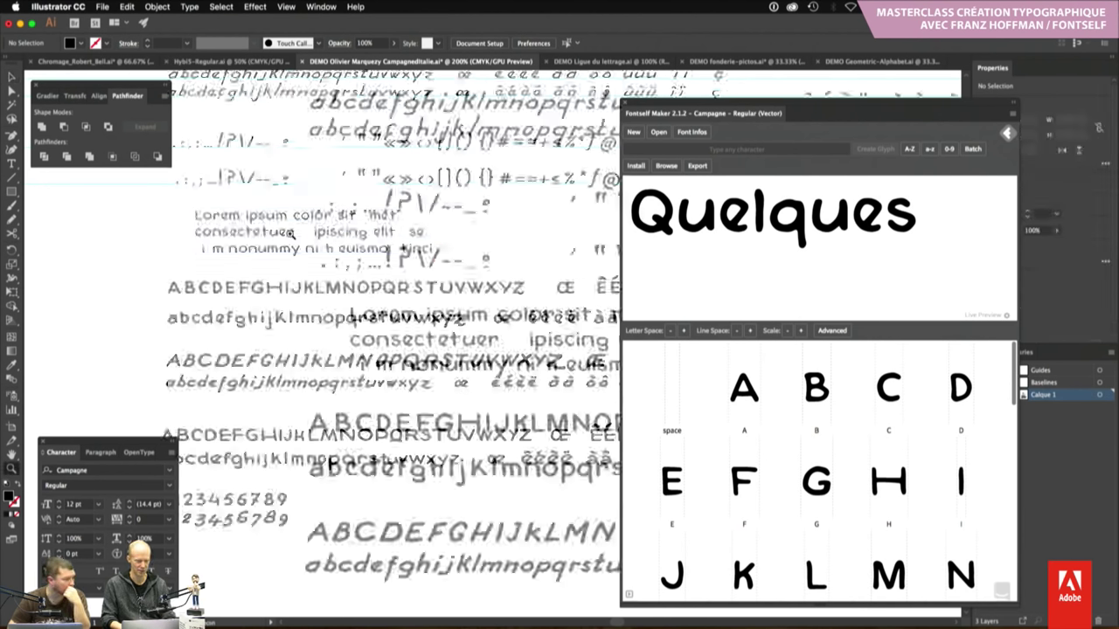
pyautogui.hotkey('ctrl', '=')
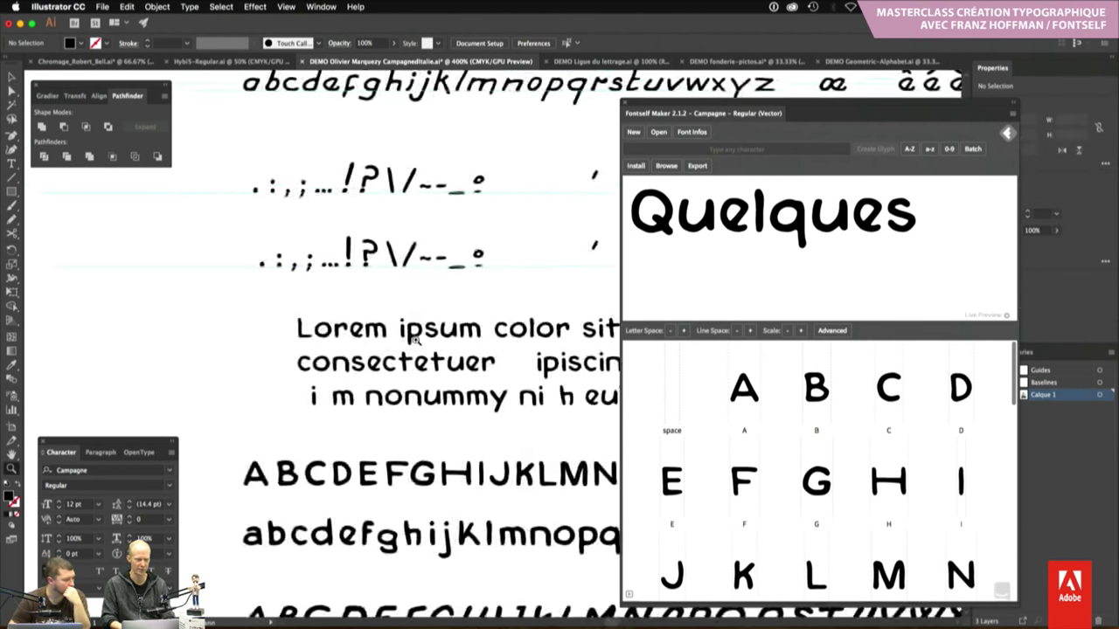
pyautogui.click(417, 344)
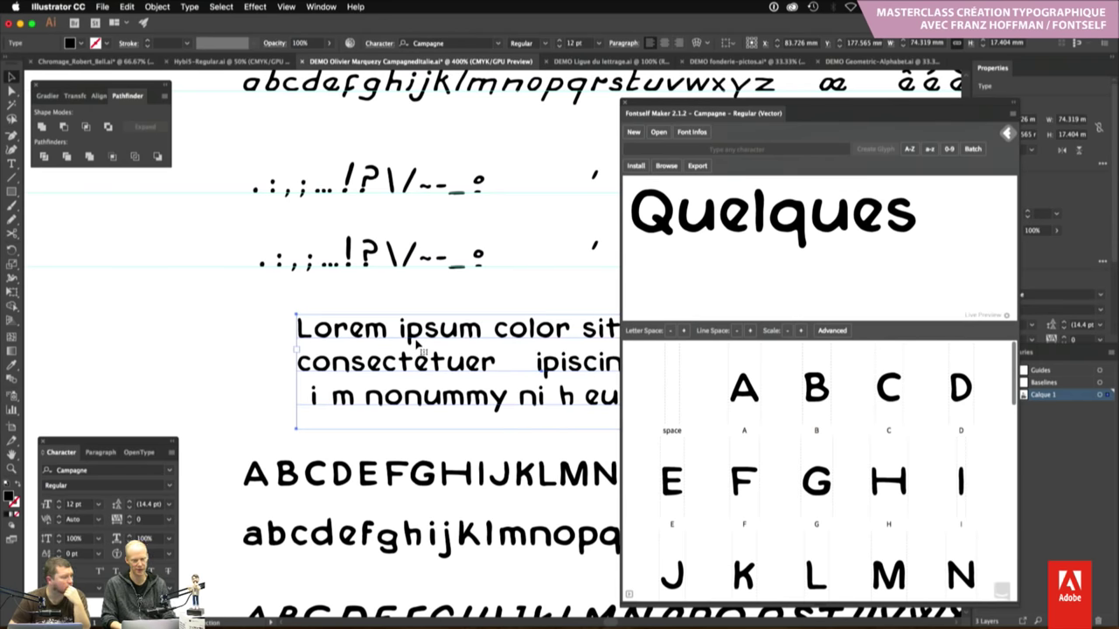
pyautogui.scroll(-2, 879, 464)
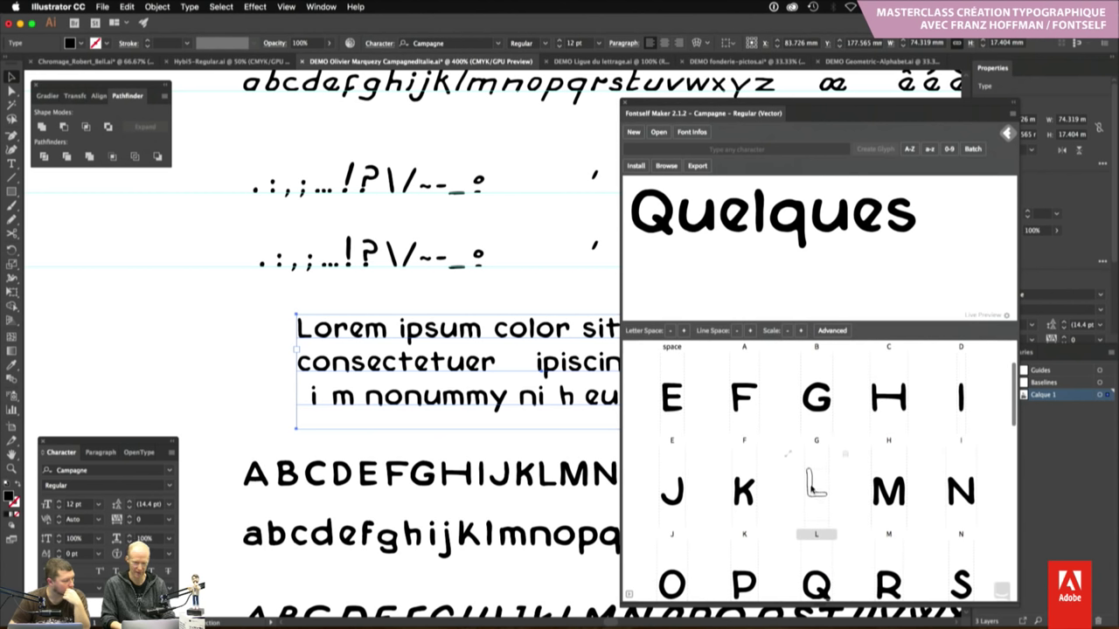
pyautogui.moveTo(813, 481); pyautogui.dragTo(814, 482)
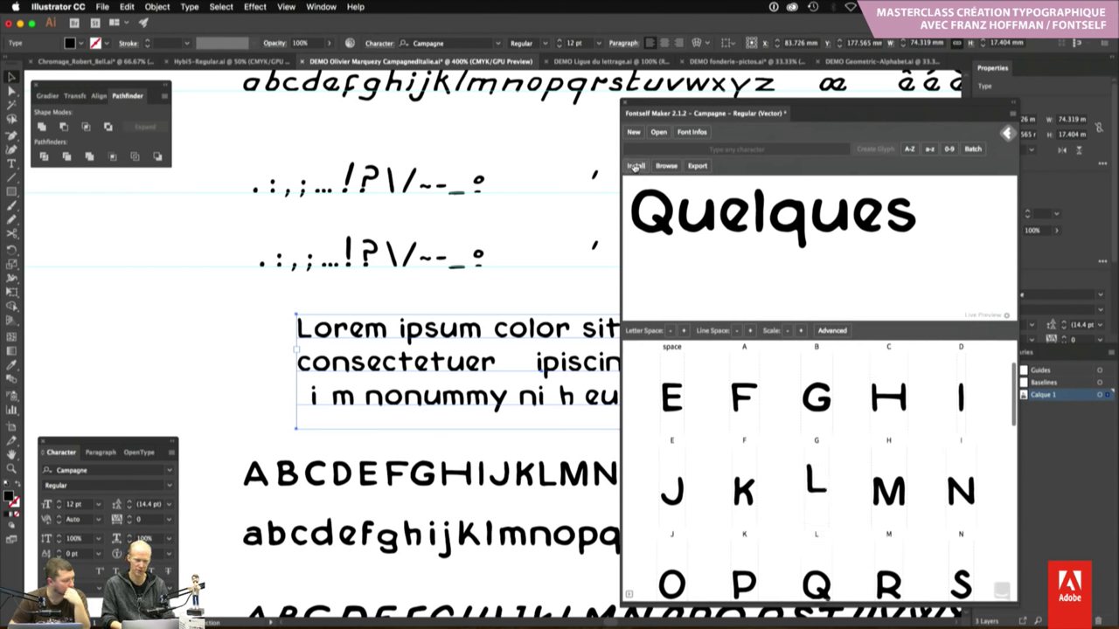
pyautogui.click(634, 166)
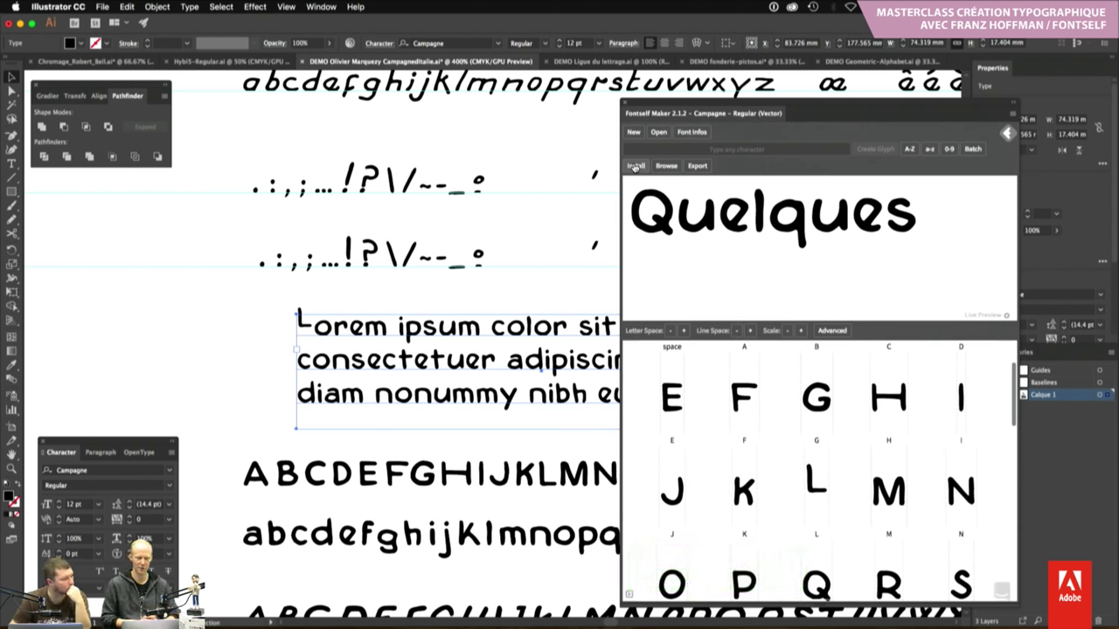
# Zoom in on the L of 'Lorem' to check the new glyph, then zoom back out
pyautogui.press('z')
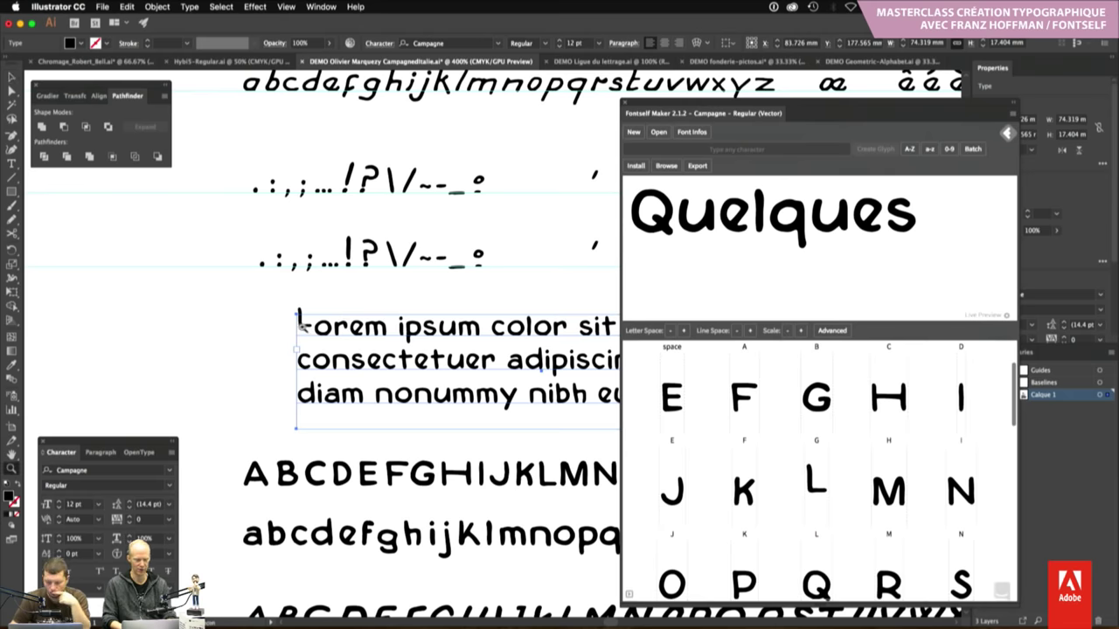
pyautogui.moveTo(302, 324); pyautogui.dragTo(488, 324)
pyautogui.hscroll(3, 488, 325)
pyautogui.scroll(-2, 488, 324)
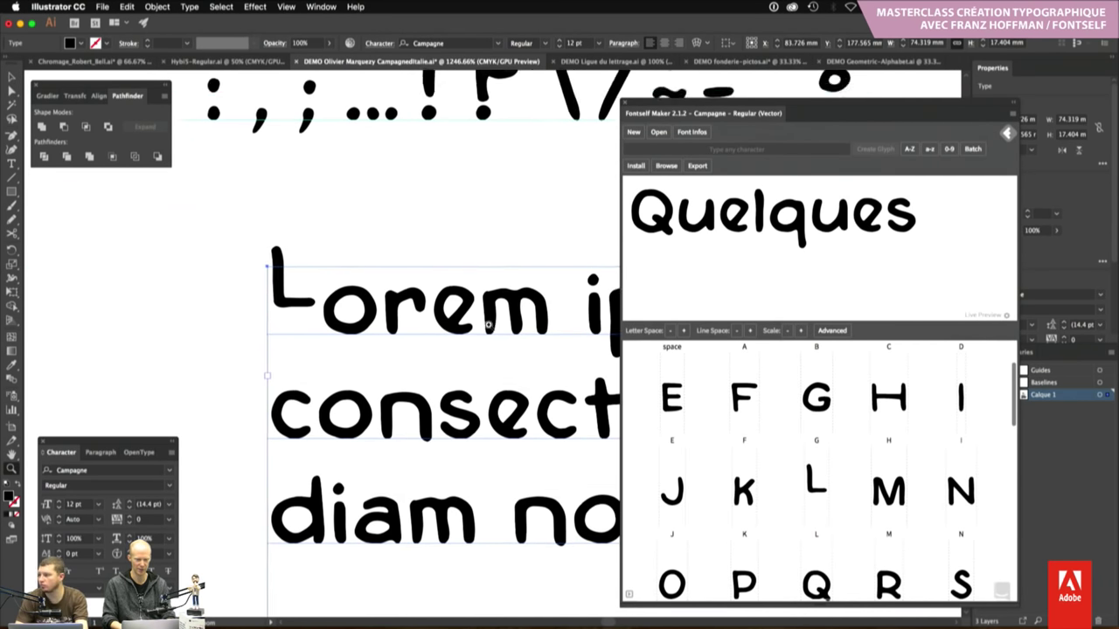
pyautogui.keyDown('alt'); pyautogui.click(285, 290); pyautogui.keyUp('alt')
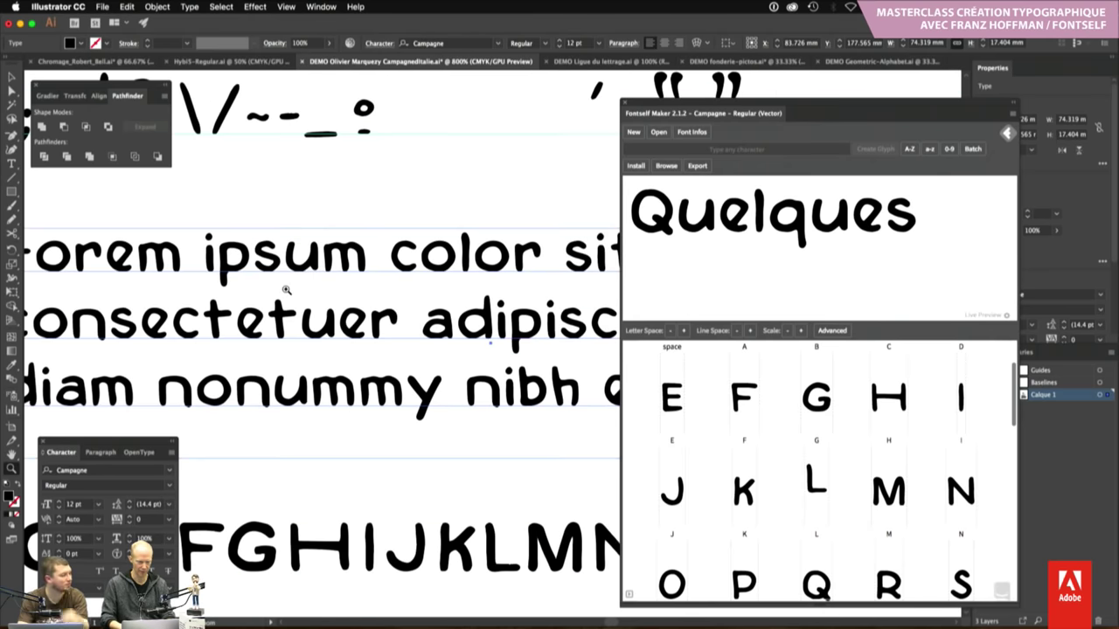
pyautogui.keyDown('alt'); pyautogui.click(285, 289); pyautogui.keyUp('alt')
pyautogui.scroll(-1, 285, 290)
pyautogui.scroll(-4, 285, 290)
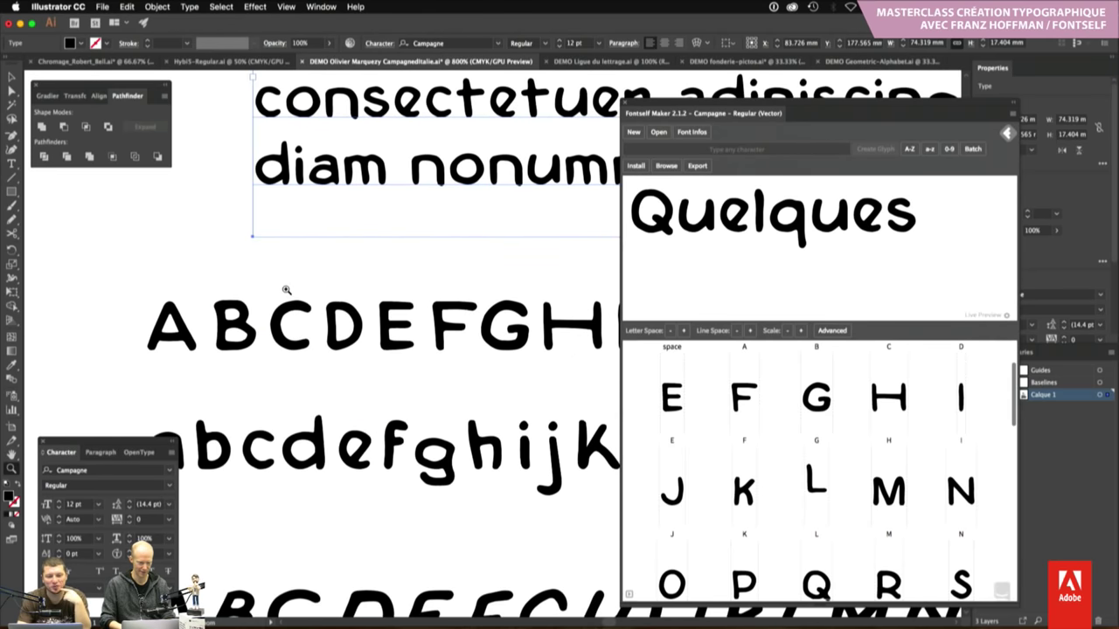
pyautogui.hscroll(3, 434, 464)
pyautogui.scroll(-2, 435, 465)
pyautogui.hscroll(6, 434, 465)
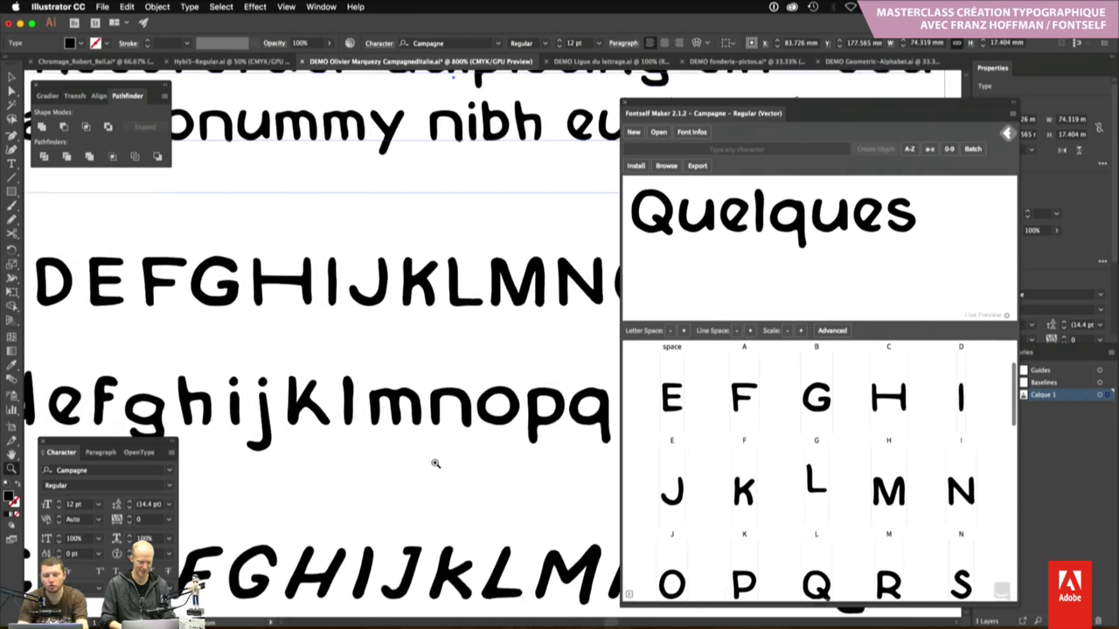
pyautogui.click(433, 443)
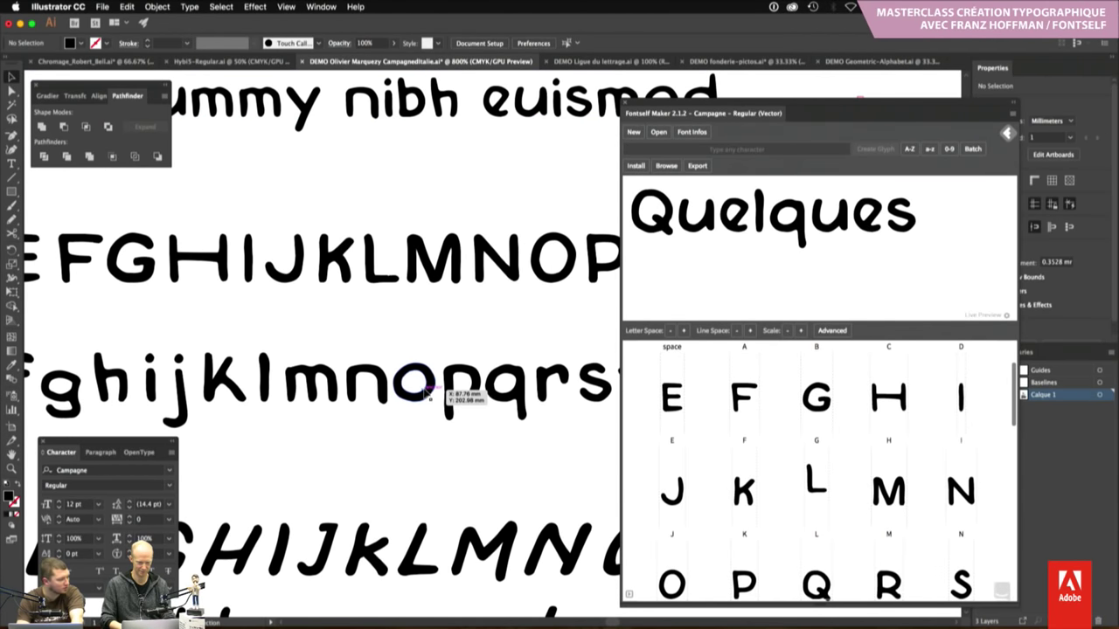
# Duplicate the lowercase o below the alphabet and delete its counter to leave a solid disc
pyautogui.moveTo(399, 450); pyautogui.dragTo(413, 455)
pyautogui.press('a')
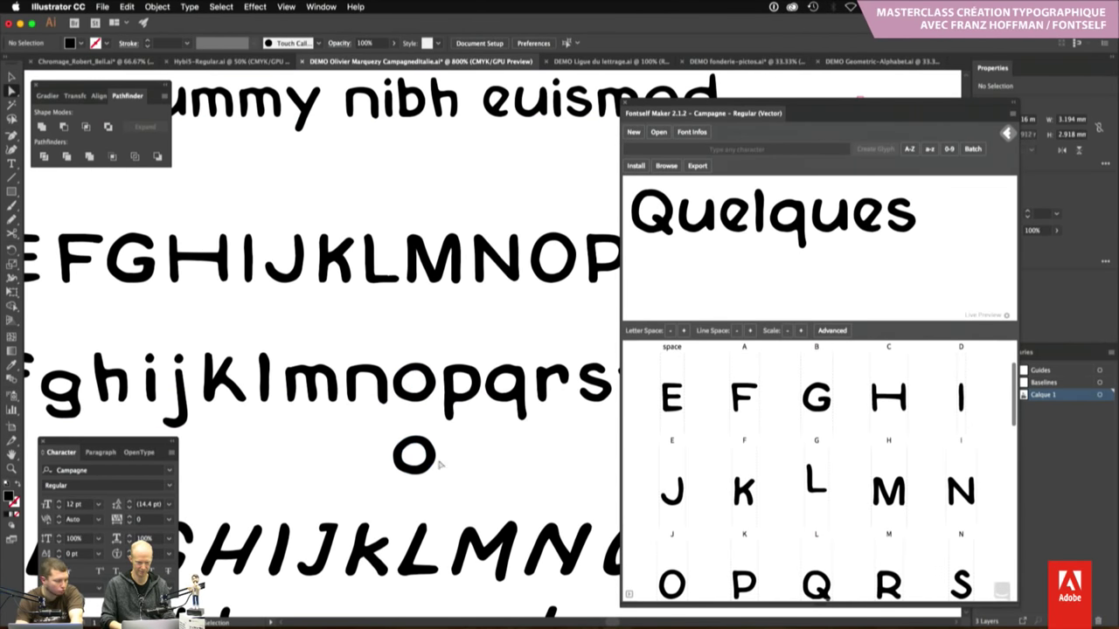
pyautogui.click(421, 453)
pyautogui.press('Delete')
pyautogui.press('v')
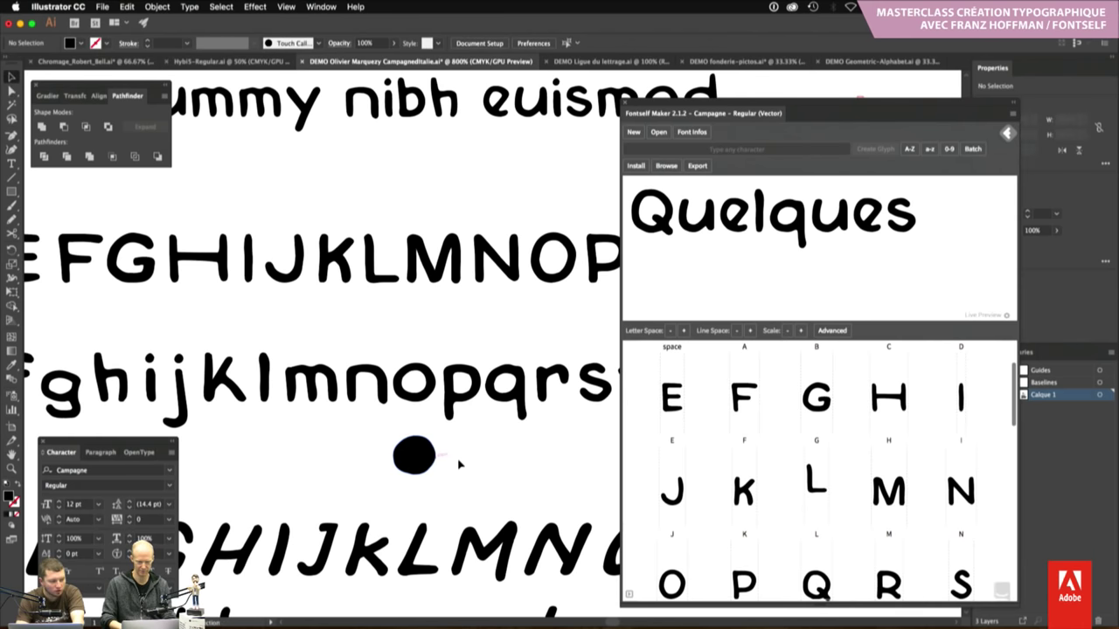
# Zoom out, shift the Fontself panel, enlarge its glyph grid, and select the black dot
pyautogui.scroll(-1, 721, 514)
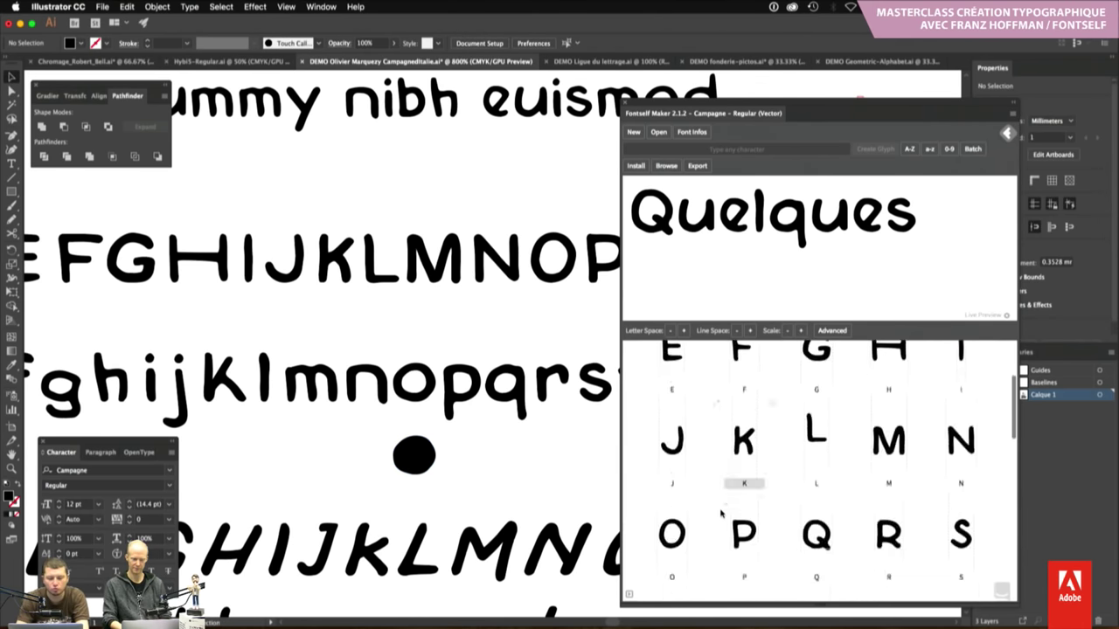
pyautogui.scroll(-3, 722, 514)
pyautogui.scroll(-2, 722, 514)
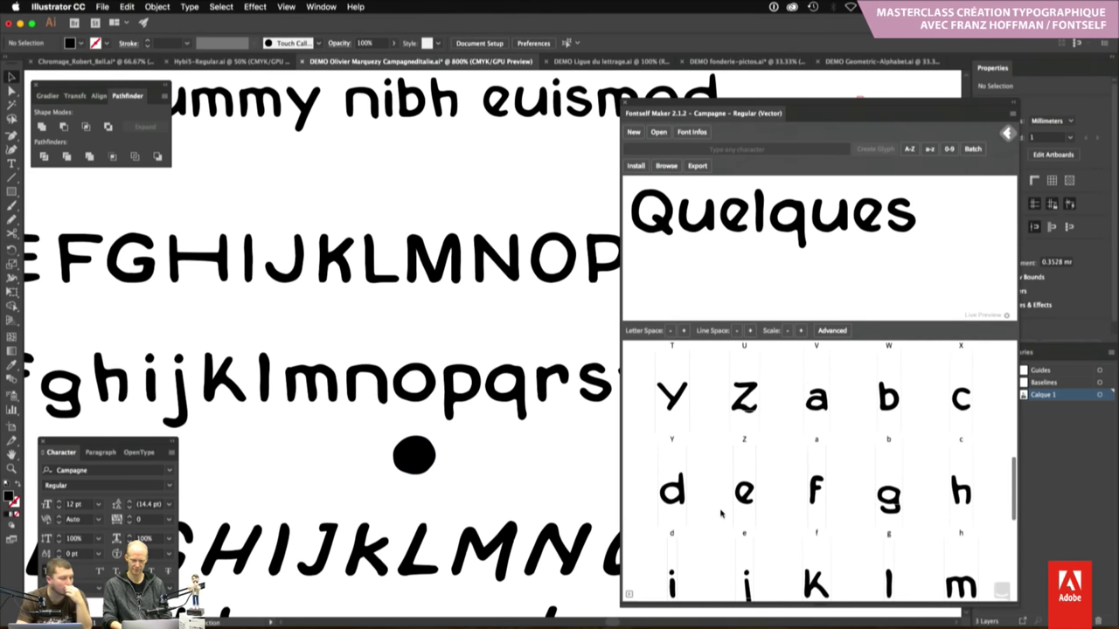
pyautogui.scroll(-2, 721, 514)
pyautogui.scroll(-1, 721, 514)
pyautogui.scroll(-2, 721, 514)
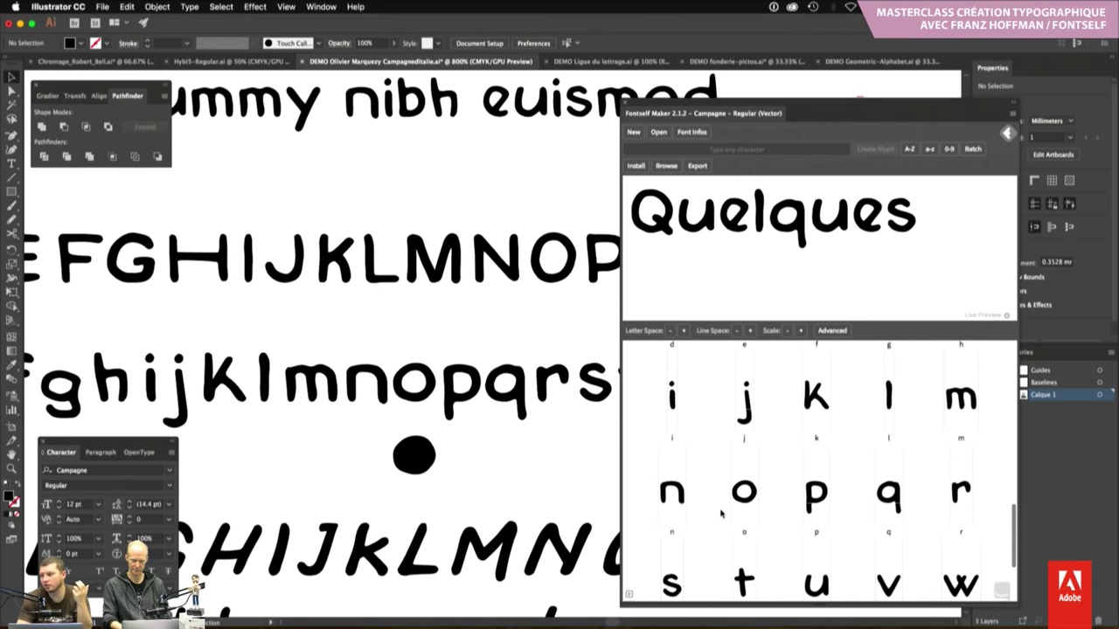
pyautogui.scroll(2, 347, 375)
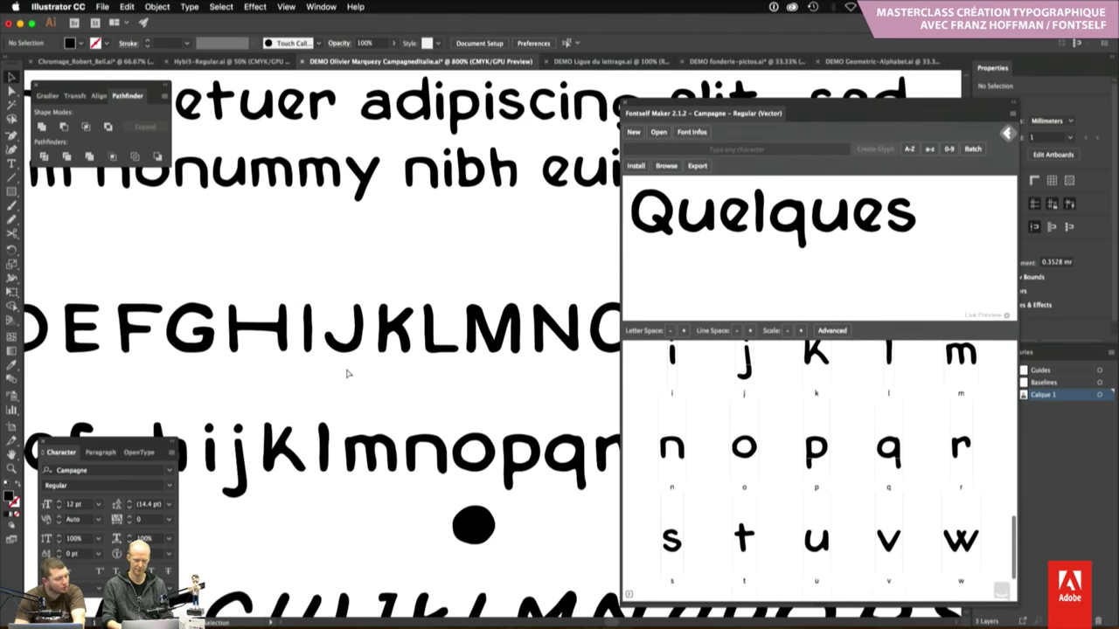
pyautogui.hotkey('ctrl', '-')
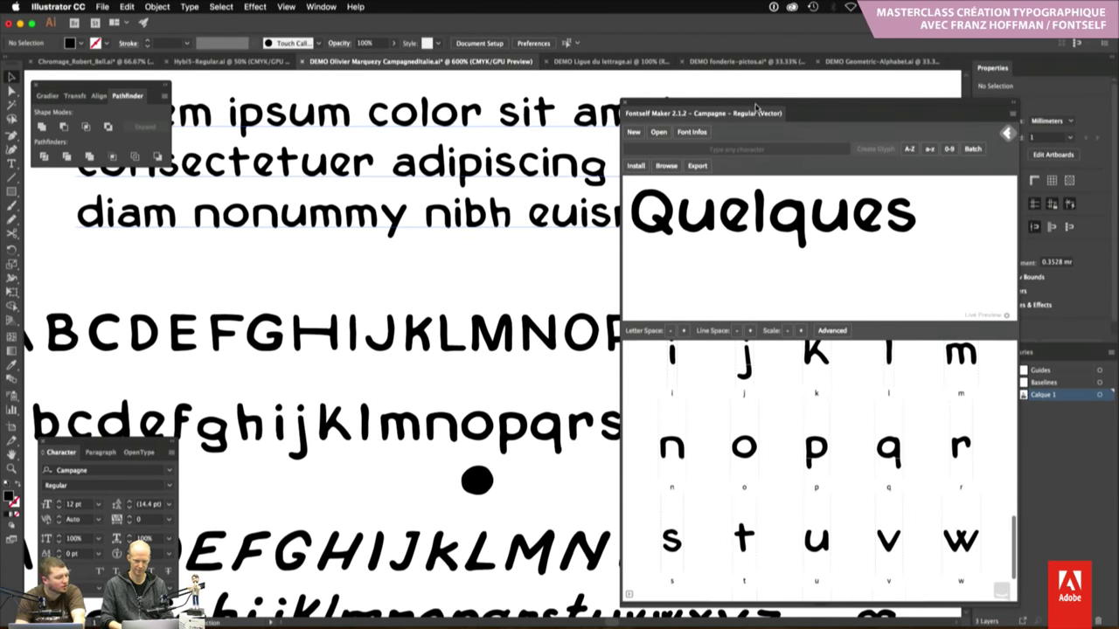
pyautogui.moveTo(752, 105); pyautogui.dragTo(801, 105)
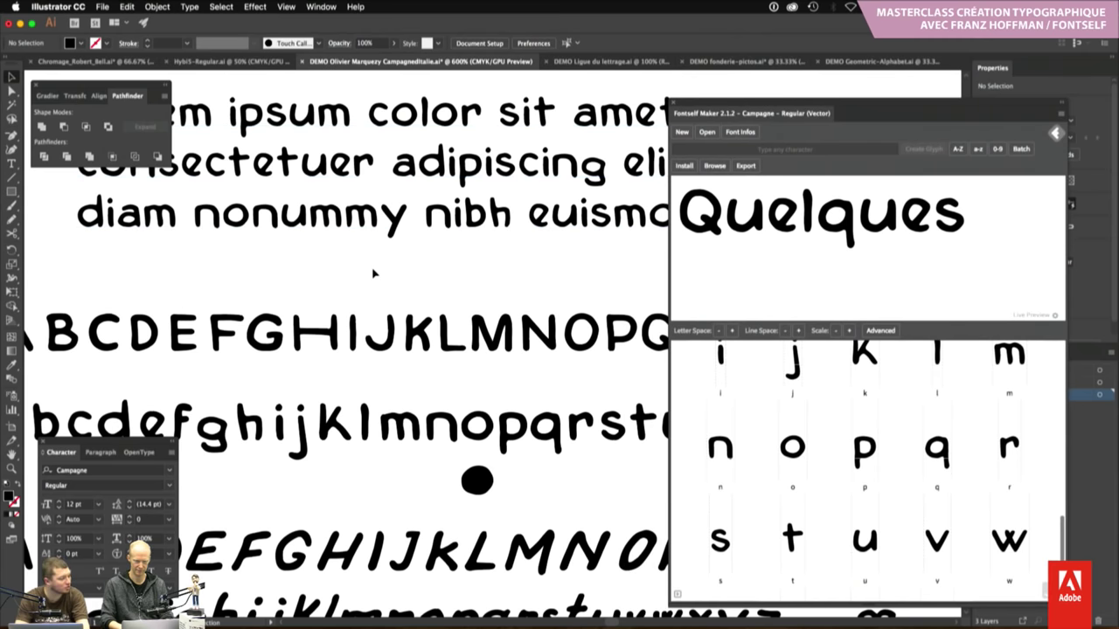
pyautogui.scroll(2, 373, 274)
pyautogui.scroll(1, 373, 273)
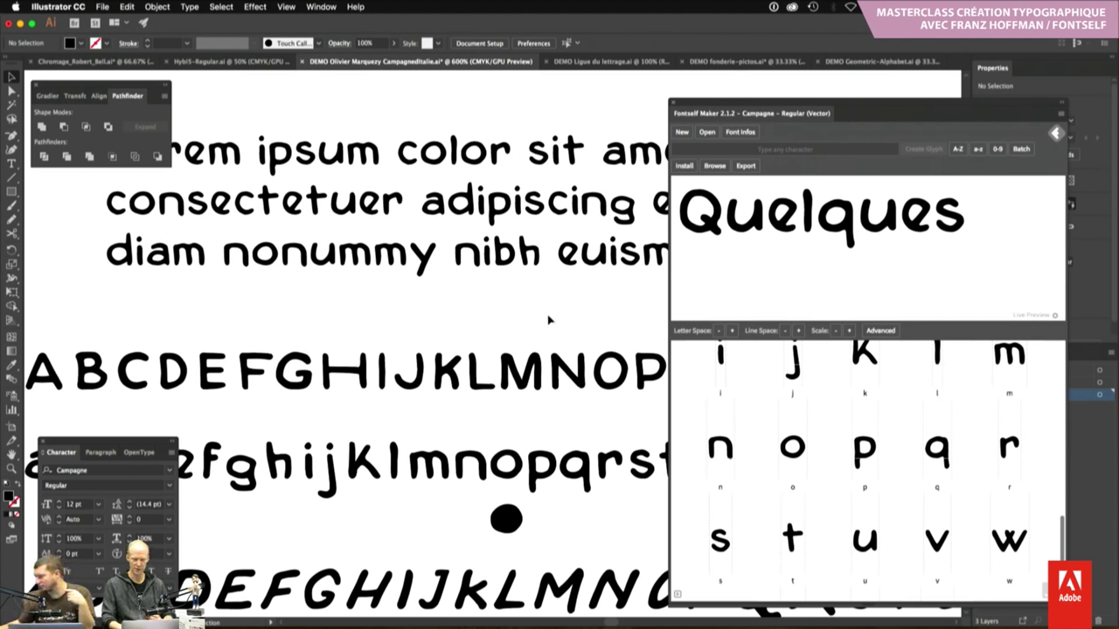
pyautogui.moveTo(933, 315); pyautogui.dragTo(932, 280)
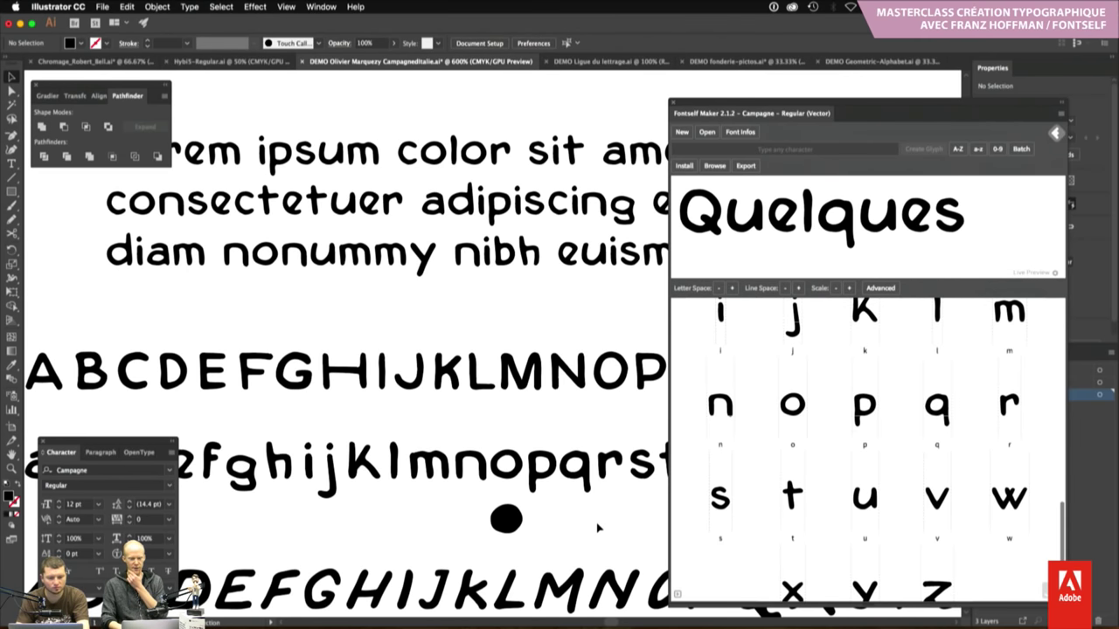
pyautogui.click(520, 519)
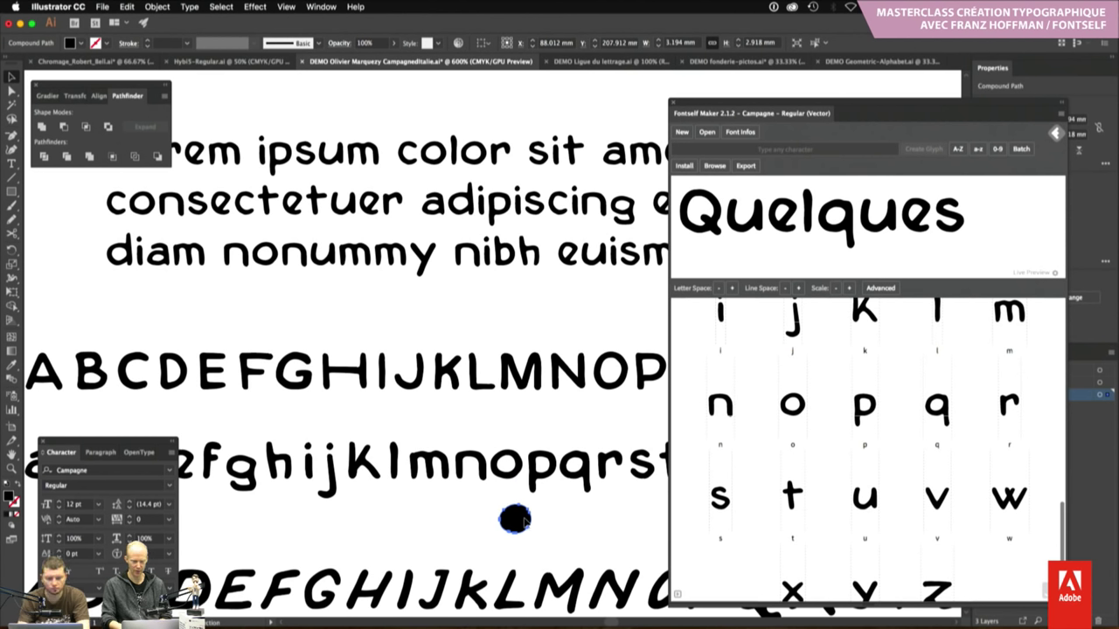
# Drop the dot into Fontself's Batch zone as o, replacing the old o, and reinstall Campagne
pyautogui.moveTo(520, 520); pyautogui.dragTo(777, 541)
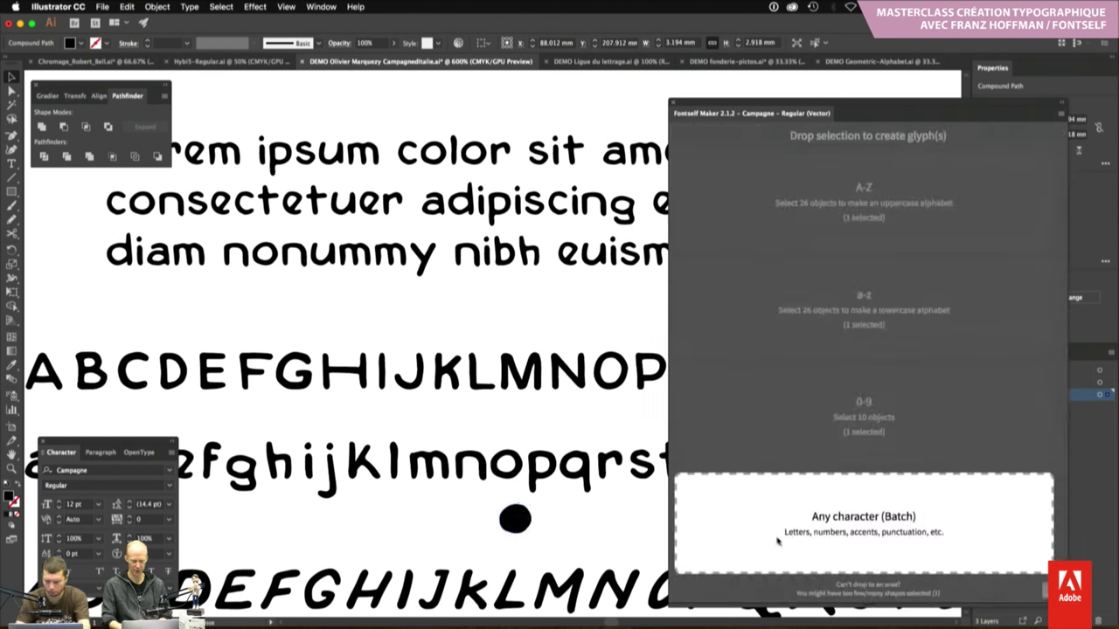
pyautogui.moveTo(795, 523); pyautogui.dragTo(797, 524)
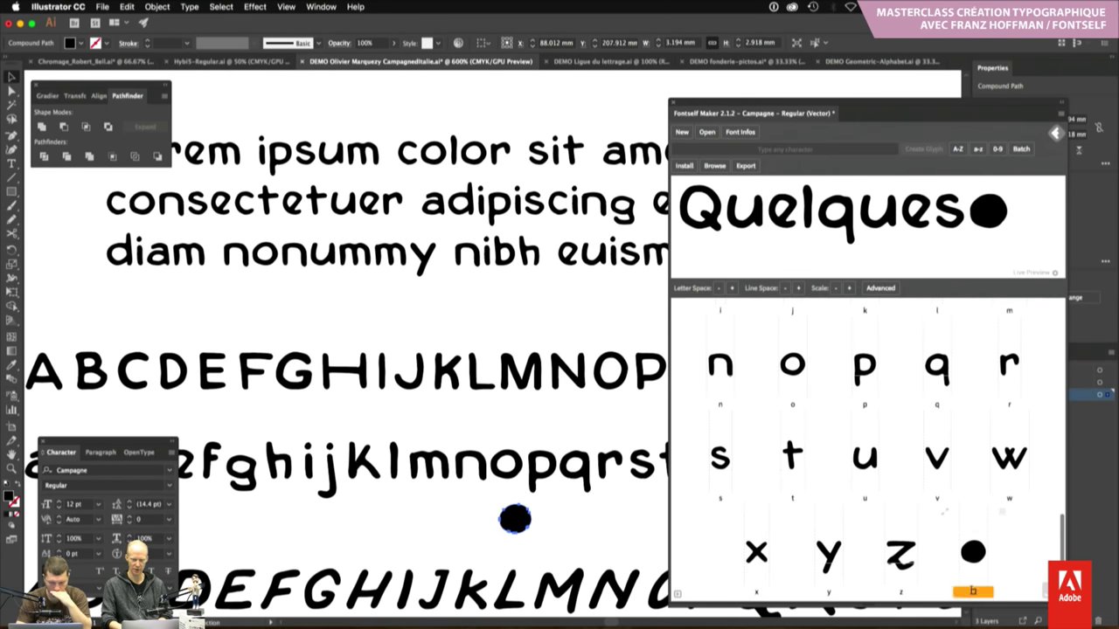
pyautogui.click(972, 592)
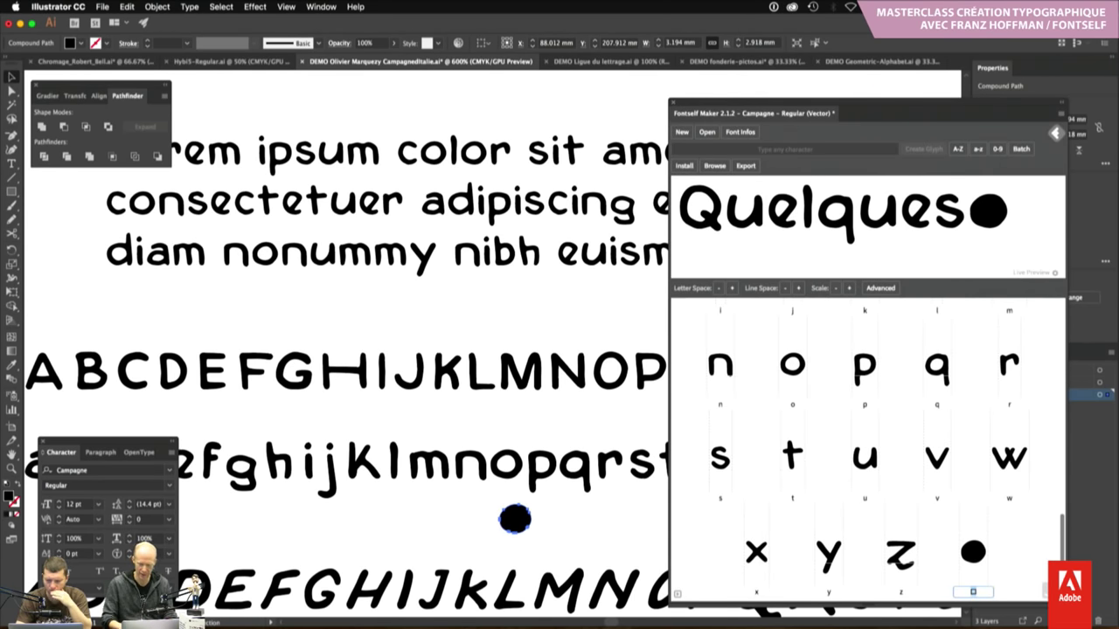
pyautogui.press('Return')
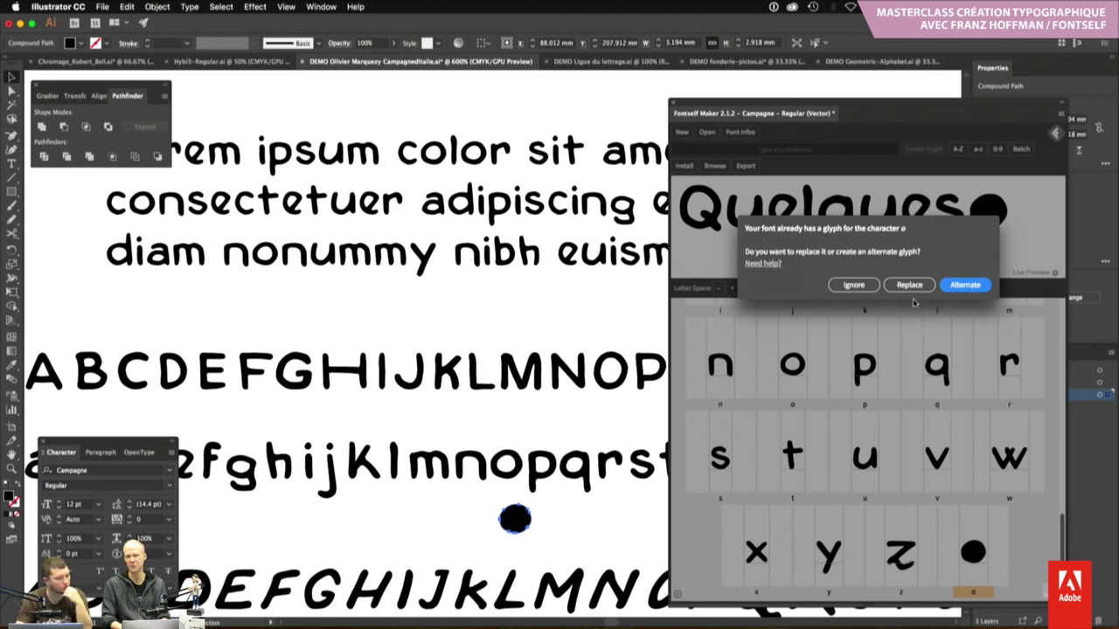
pyautogui.click(909, 285)
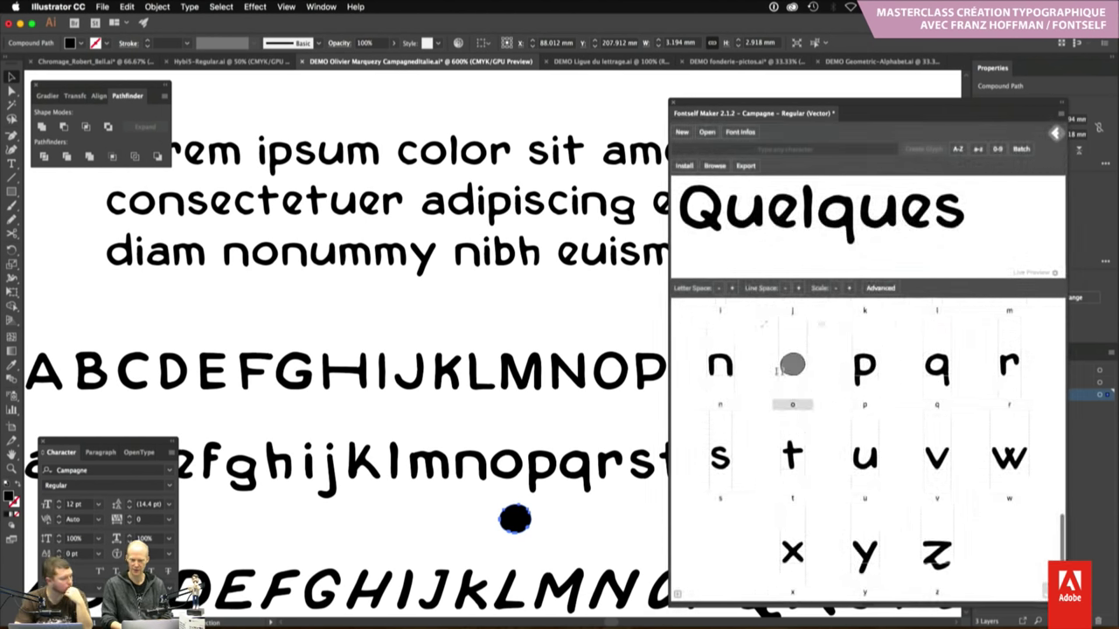
pyautogui.scroll(2, 773, 376)
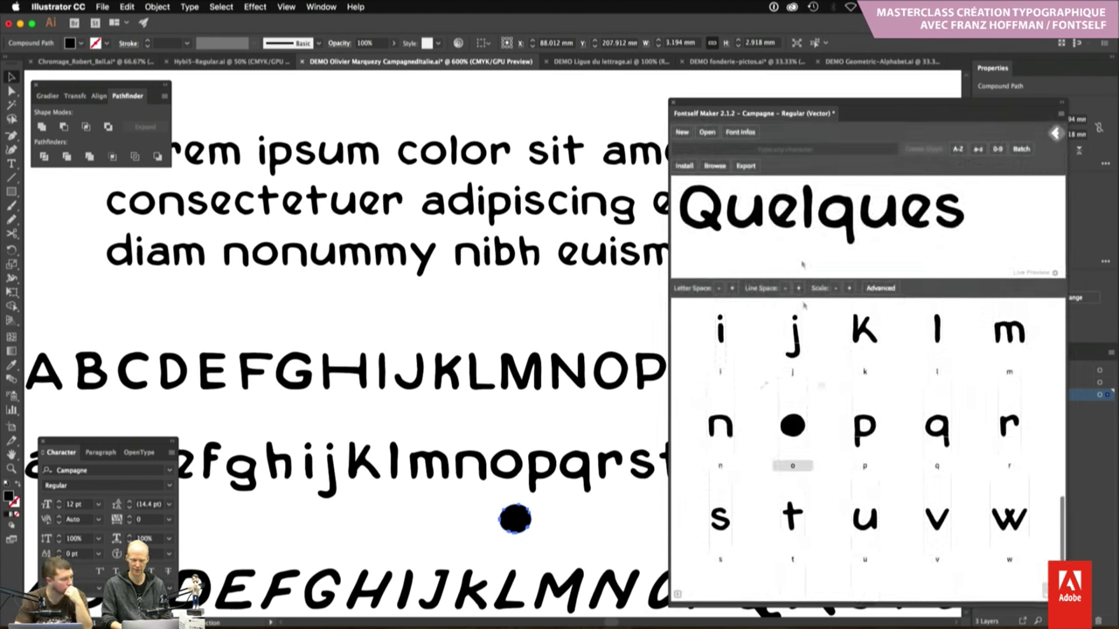
pyautogui.click(684, 167)
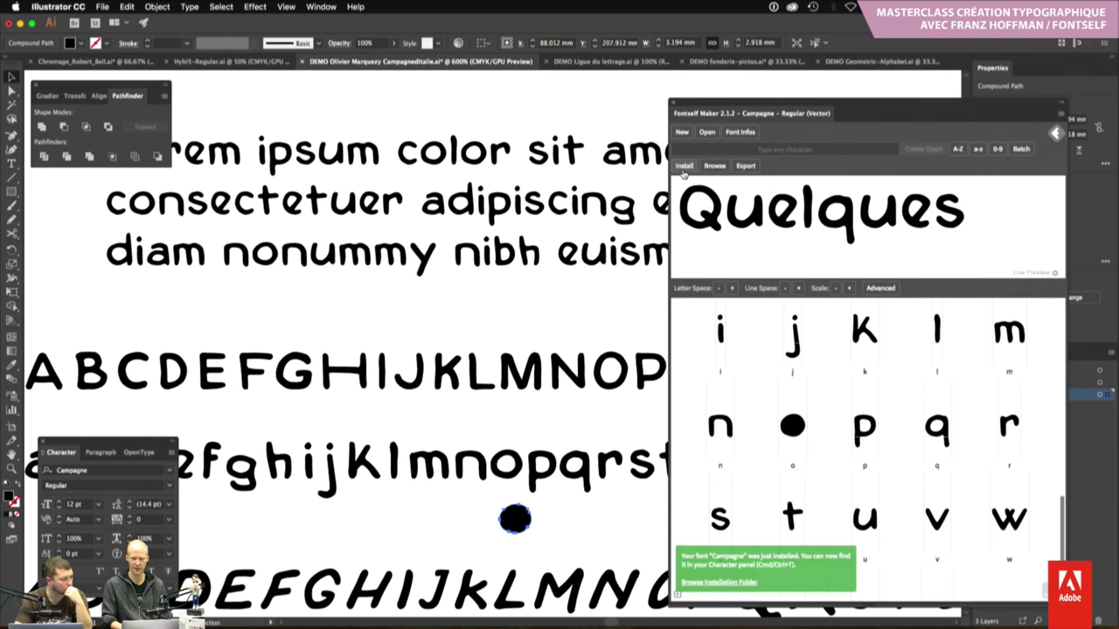
pyautogui.scroll(2, 557, 311)
pyautogui.scroll(3, 557, 311)
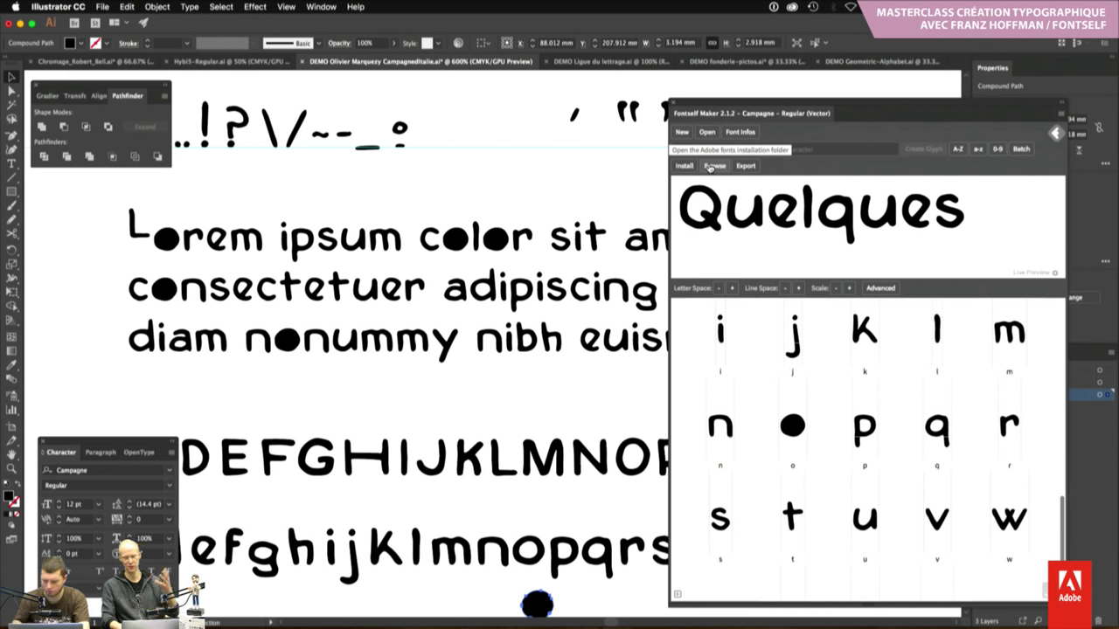
pyautogui.click(710, 166)
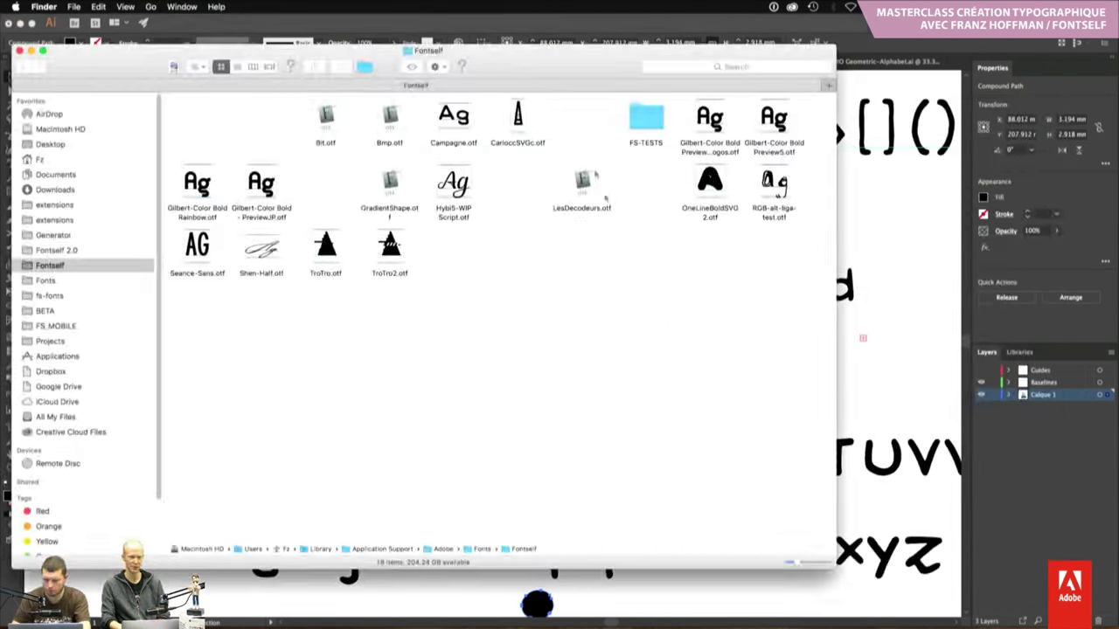
pyautogui.click(237, 68)
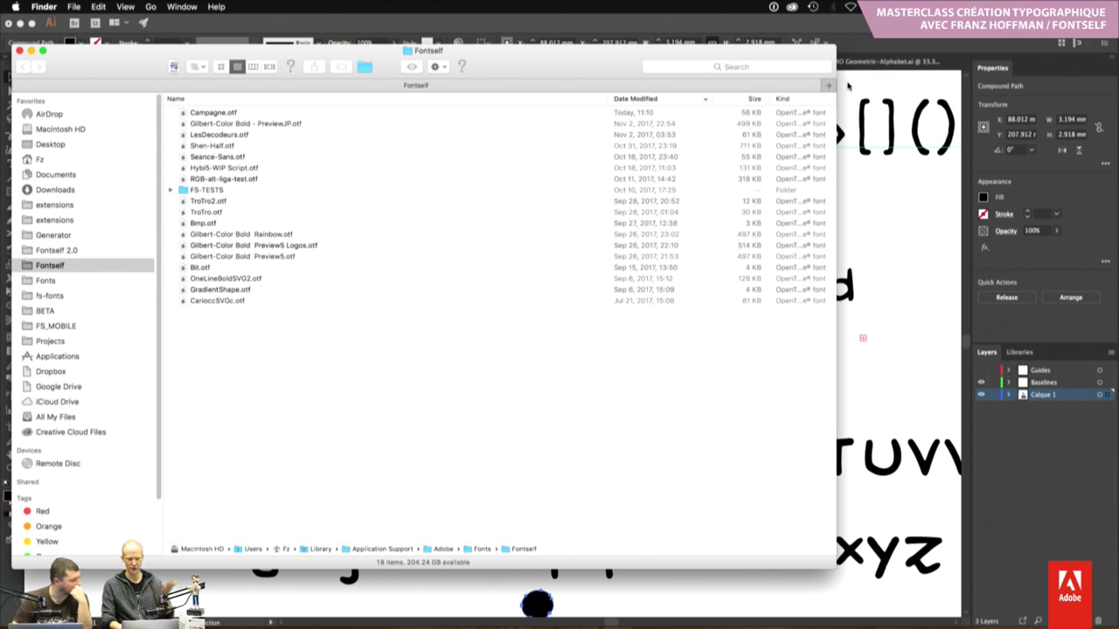
pyautogui.click(848, 85)
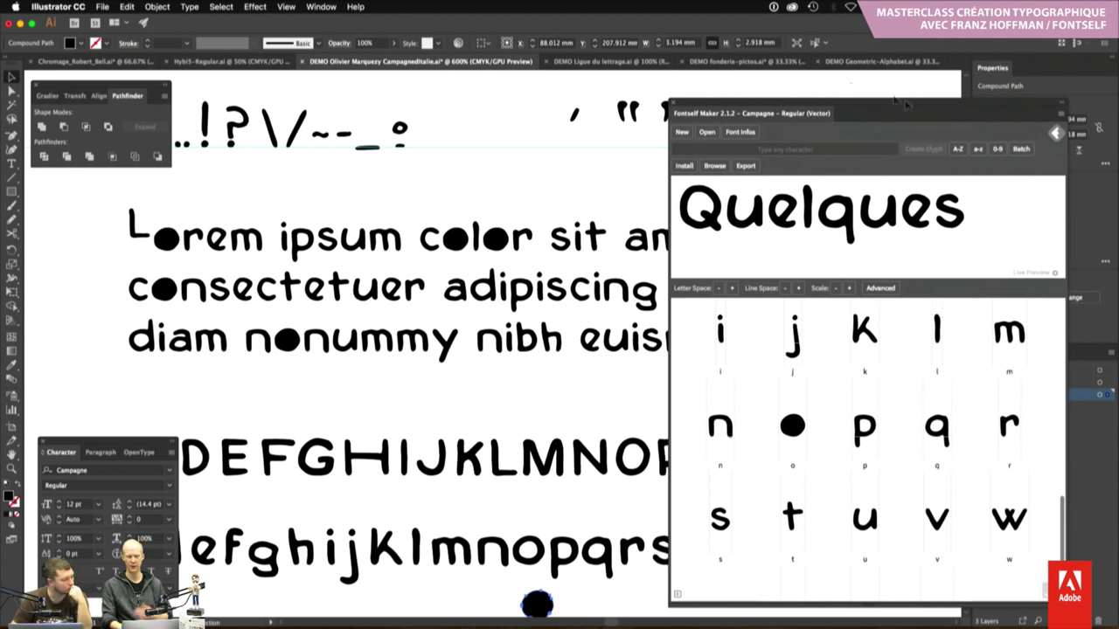
# Export the Campagne font from Fontself under the name Campagne.otf in DEMO
pyautogui.click(746, 166)
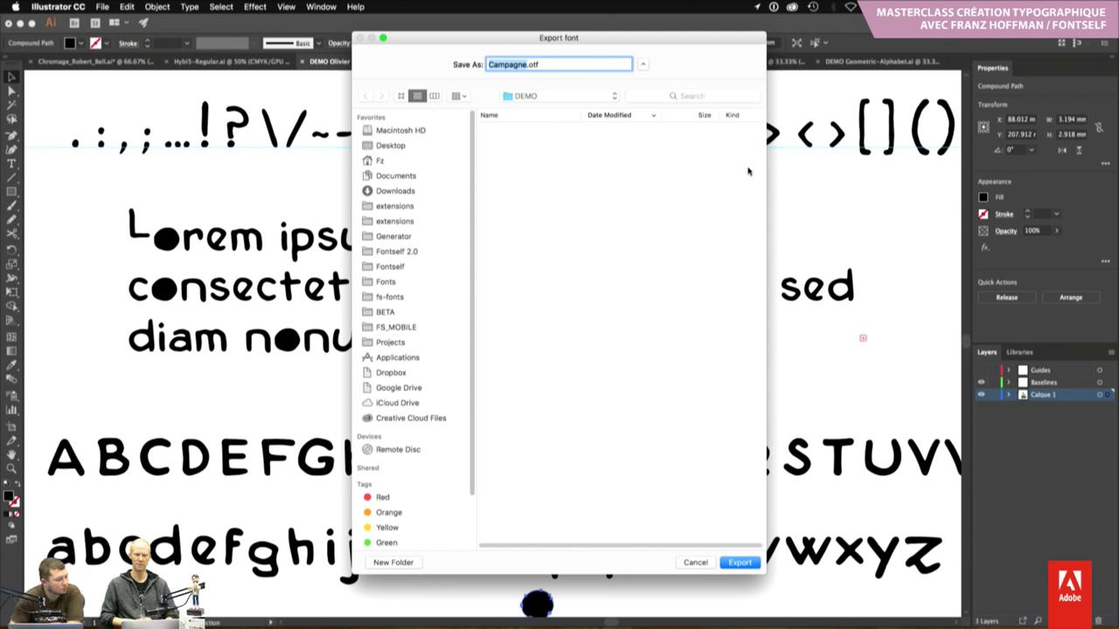
pyautogui.click(740, 562)
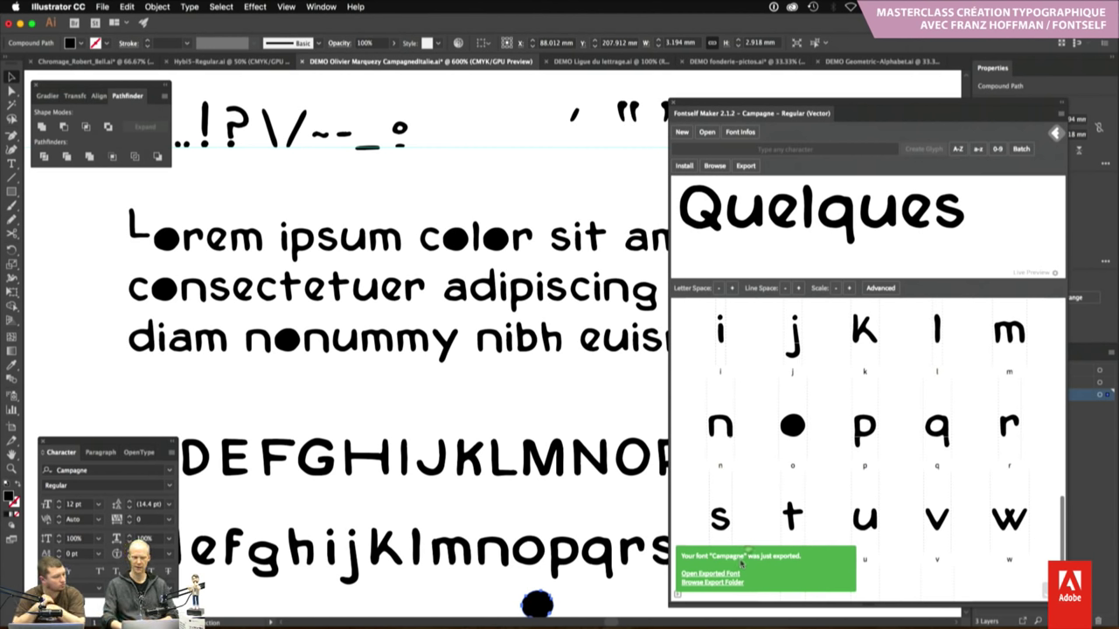
# Open Campagne.otf from the DEMO folder in the Fontself Maker panel
pyautogui.click(707, 132)
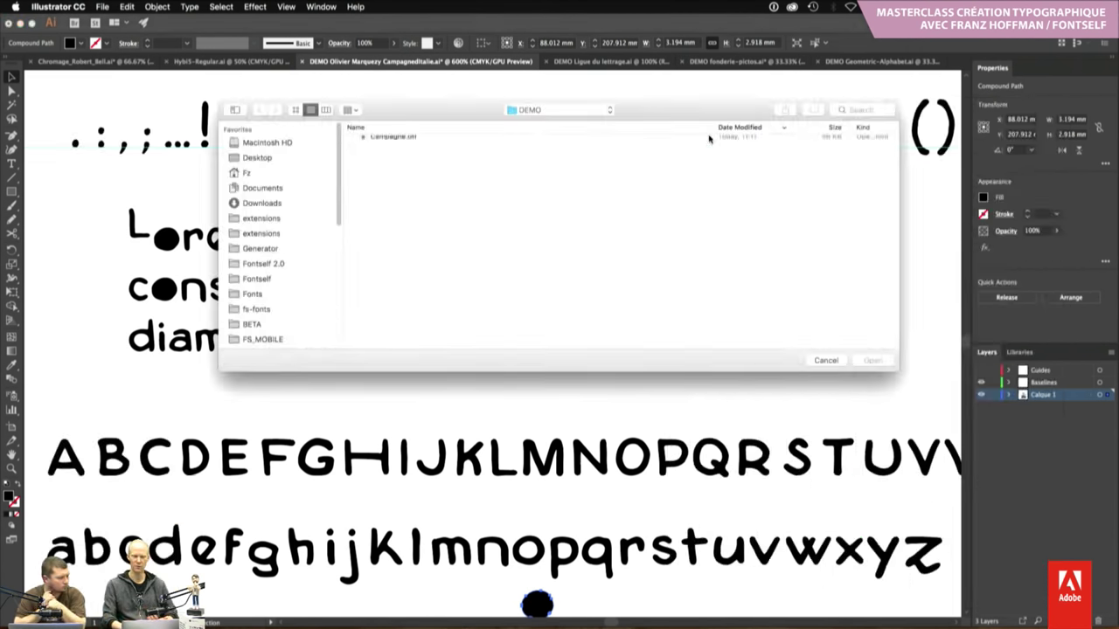
pyautogui.click(417, 143)
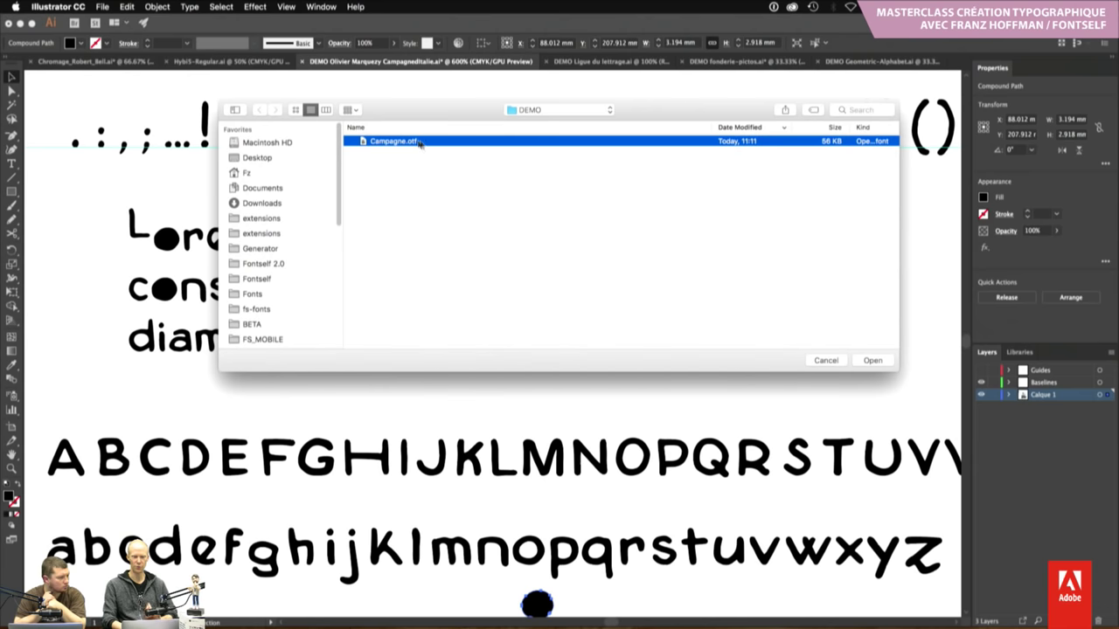
pyautogui.click(871, 361)
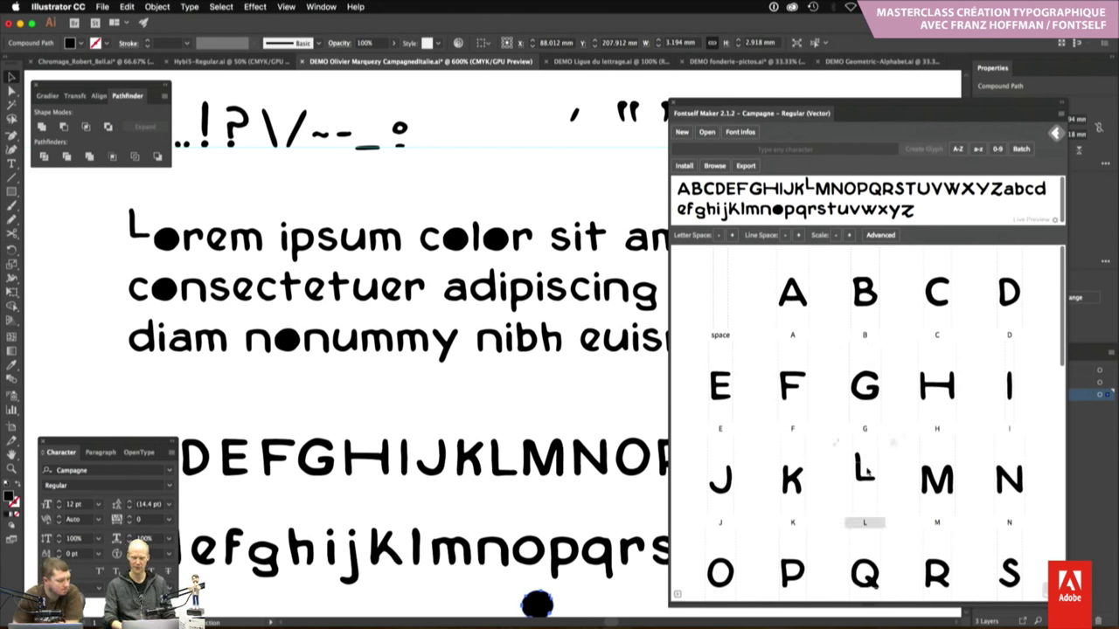
# Drag the L glyph slightly down within its Fontself grid cell
pyautogui.moveTo(863, 476); pyautogui.dragTo(863, 492)
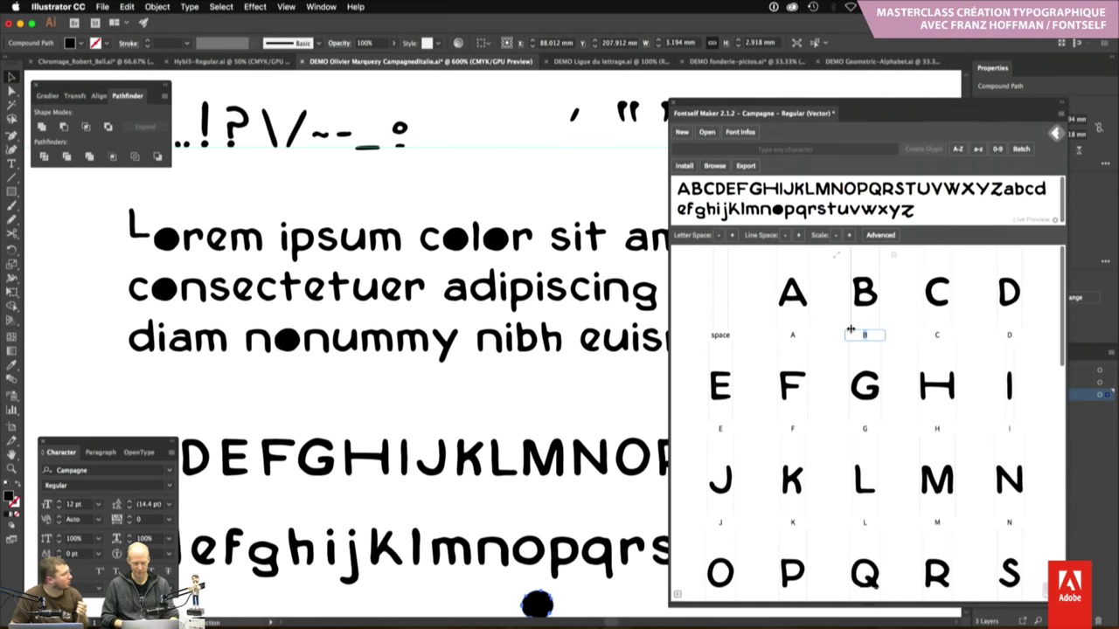
# Search 'cyrillic' in Chrome, open the Wikipedia Cyrillic script article, and copy the letter Щ
pyautogui.press('super+Tab')
pyautogui.press('super+Tab')
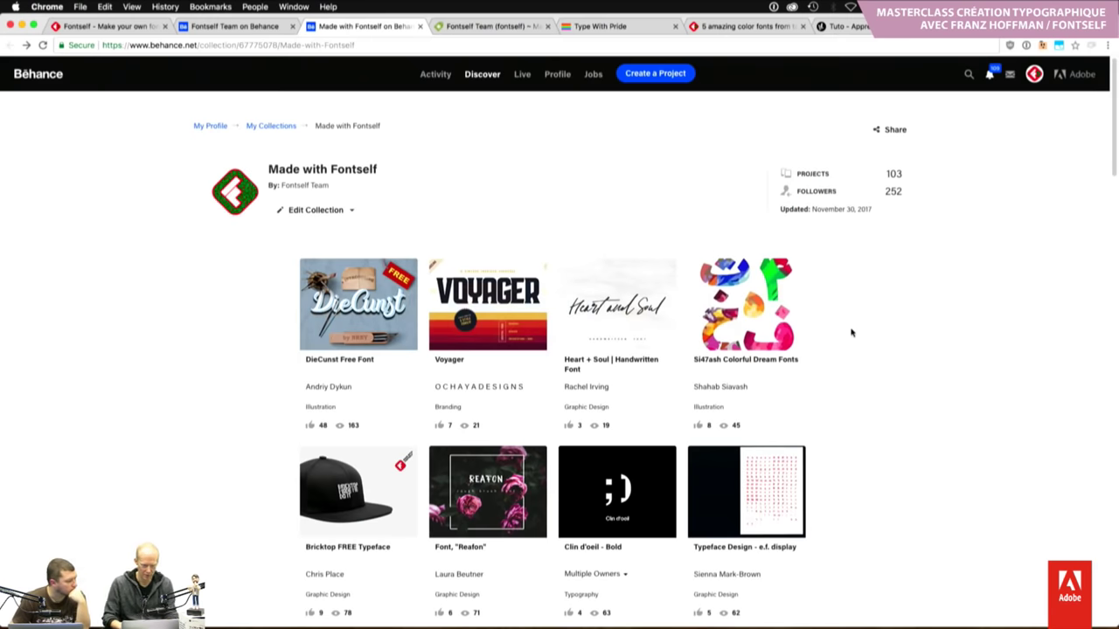
pyautogui.press('super+t')
pyautogui.write('cyr')
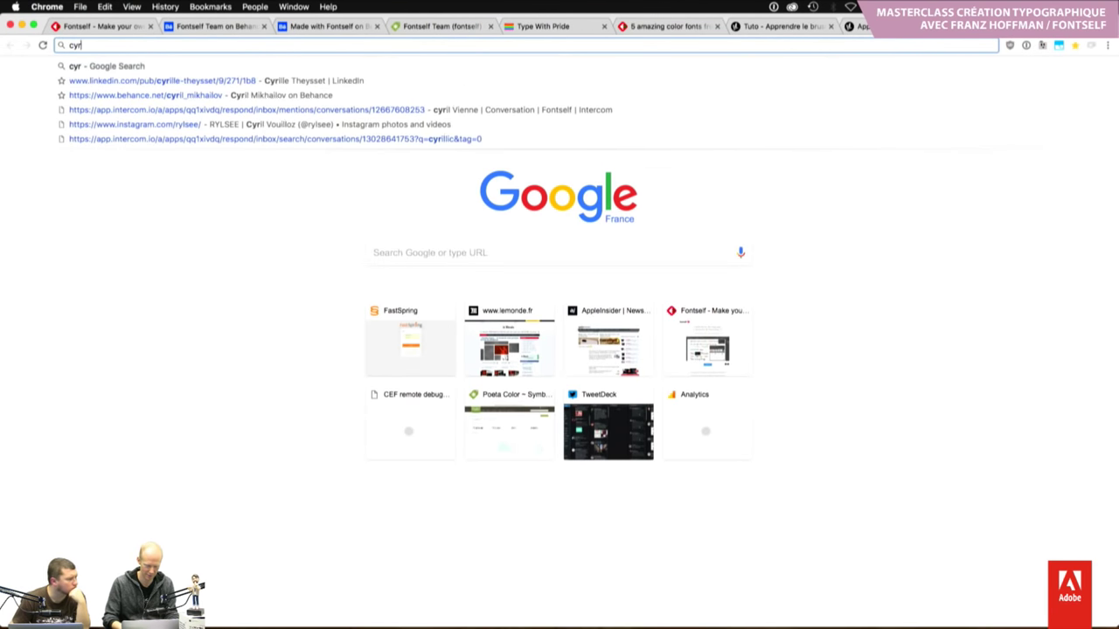
pyautogui.write('illic')
pyautogui.press('Return')
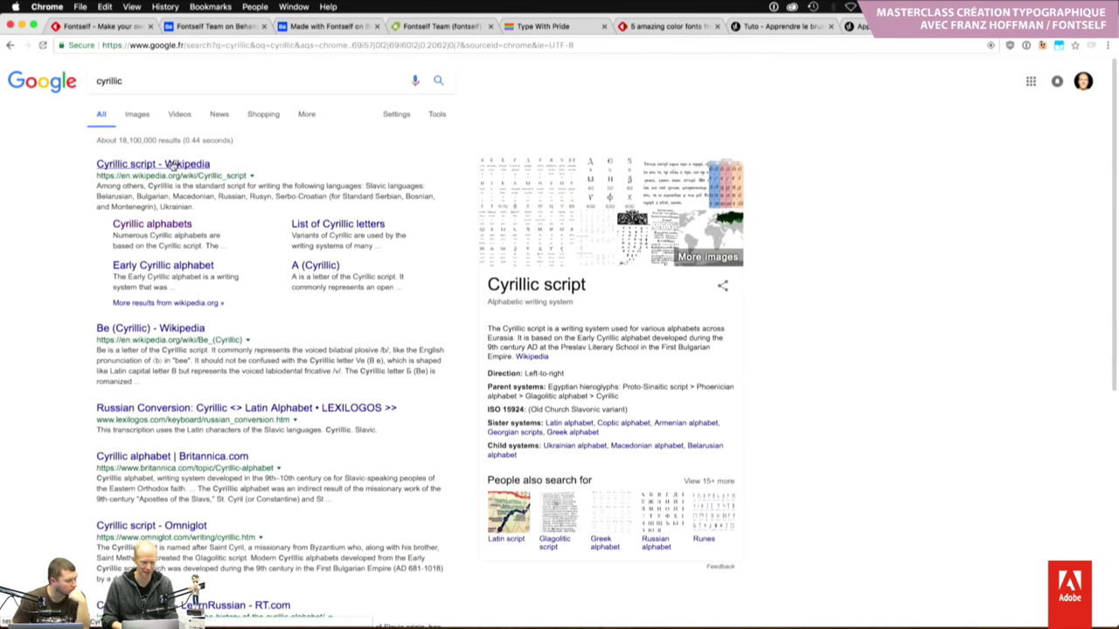
pyautogui.click(172, 165)
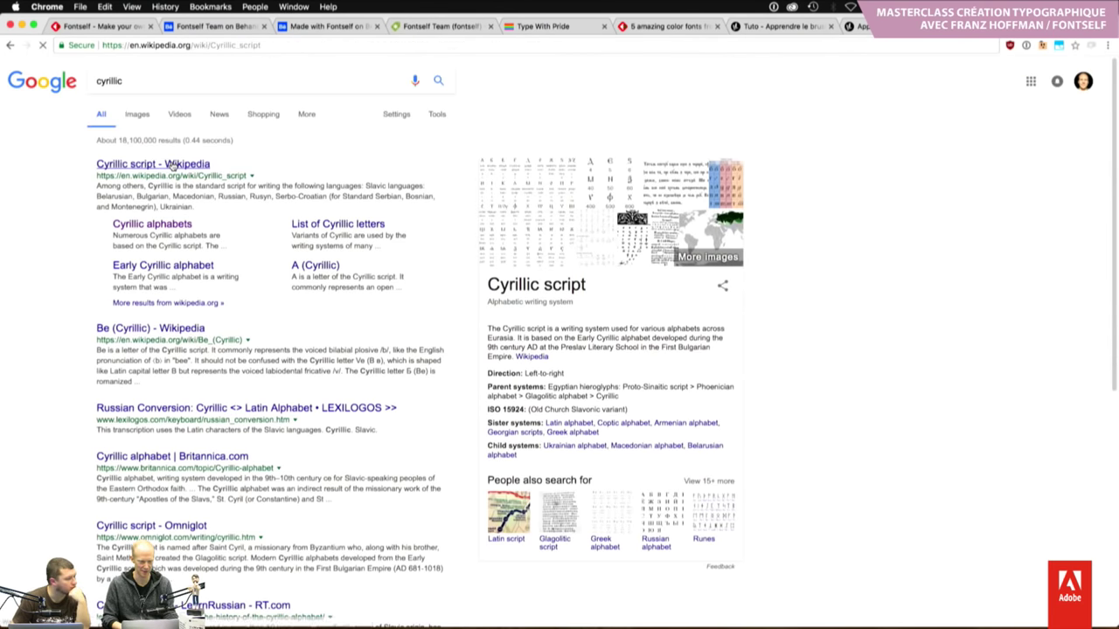
pyautogui.scroll(-5, 513, 337)
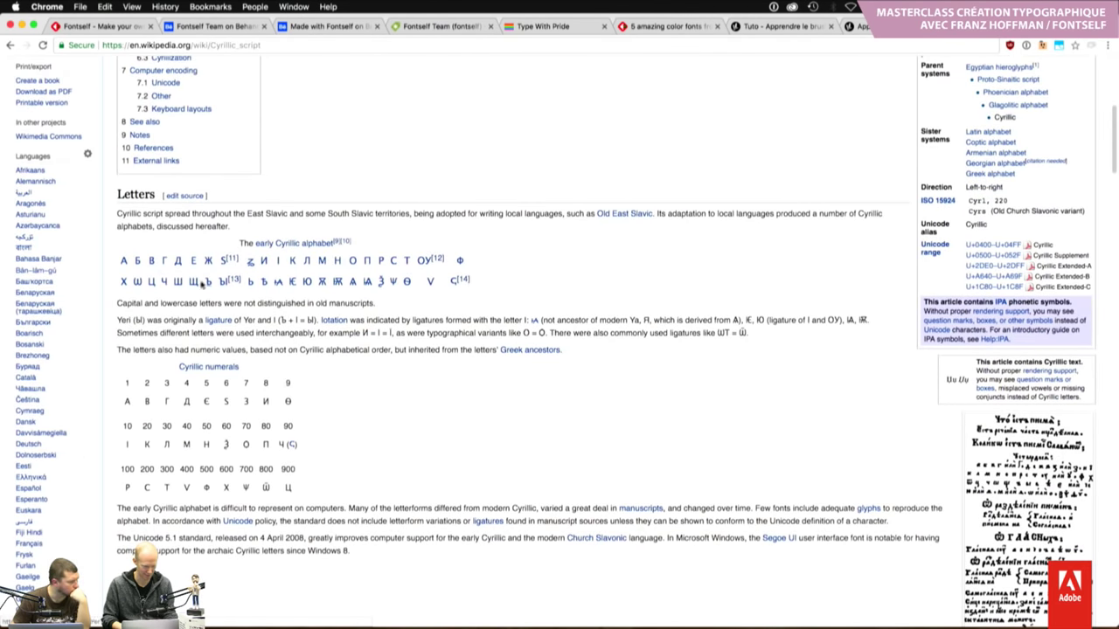
pyautogui.moveTo(413, 281); pyautogui.dragTo(186, 288)
pyautogui.press('super+c')
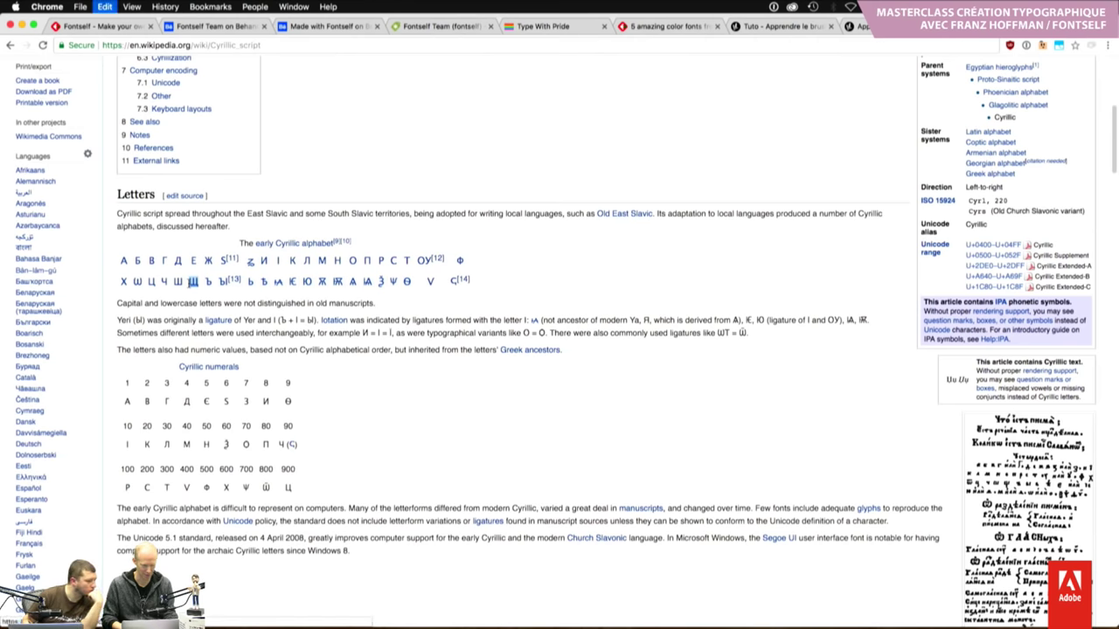
pyautogui.press('super+Tab')
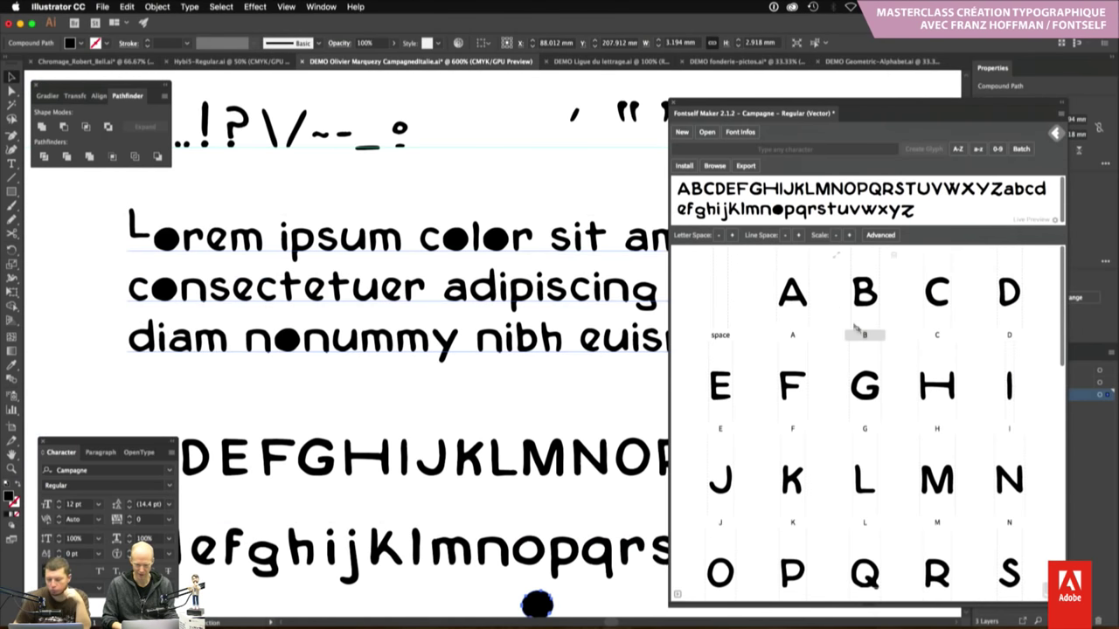
# Relabel the extra B glyph in the Fontself grid by pasting Щ as its character
pyautogui.click(867, 337)
pyautogui.press('super+v')
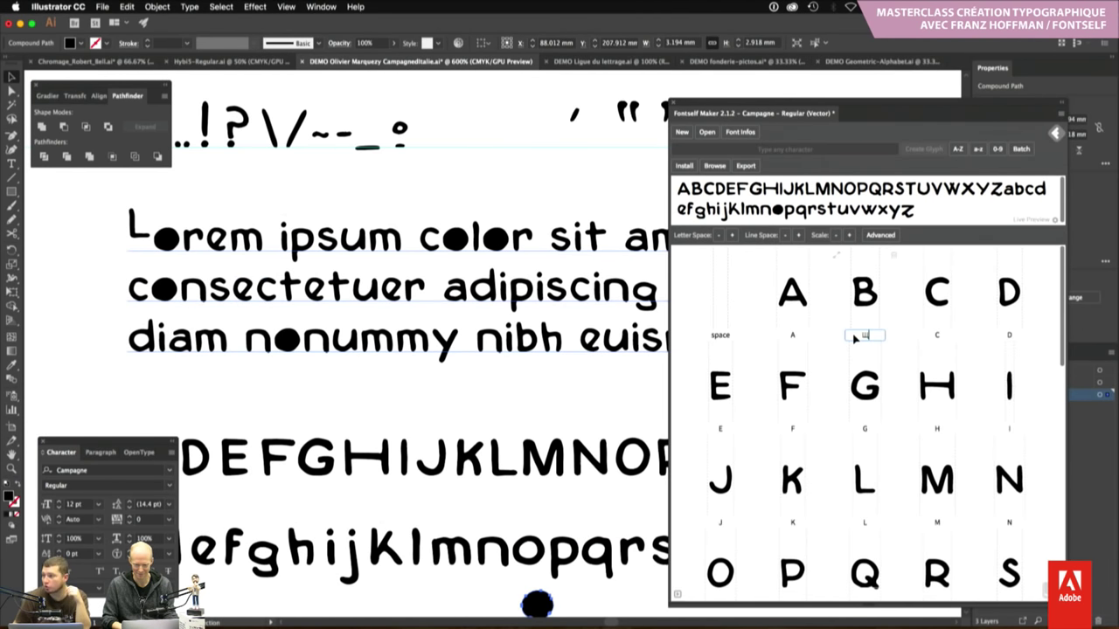
pyautogui.press('Return')
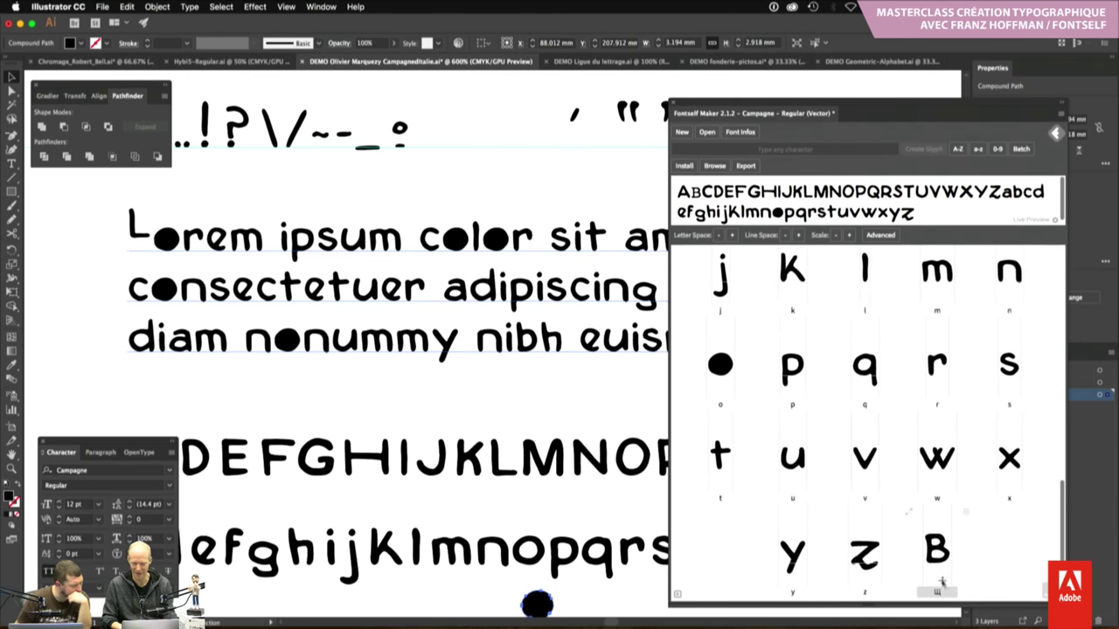
pyautogui.moveTo(937, 559)
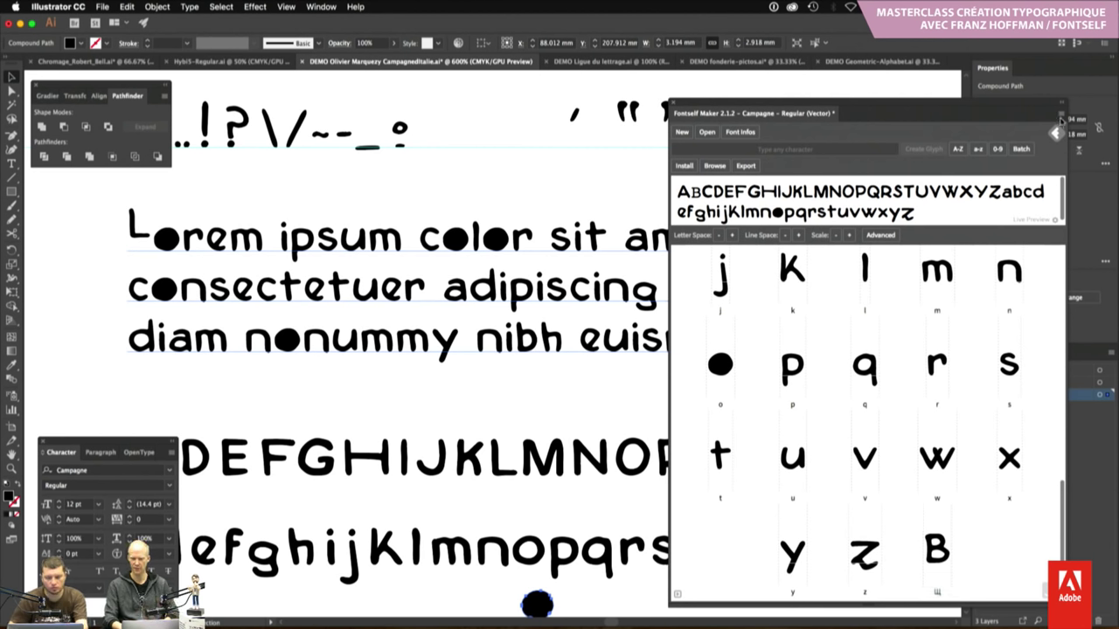
pyautogui.click(1056, 131)
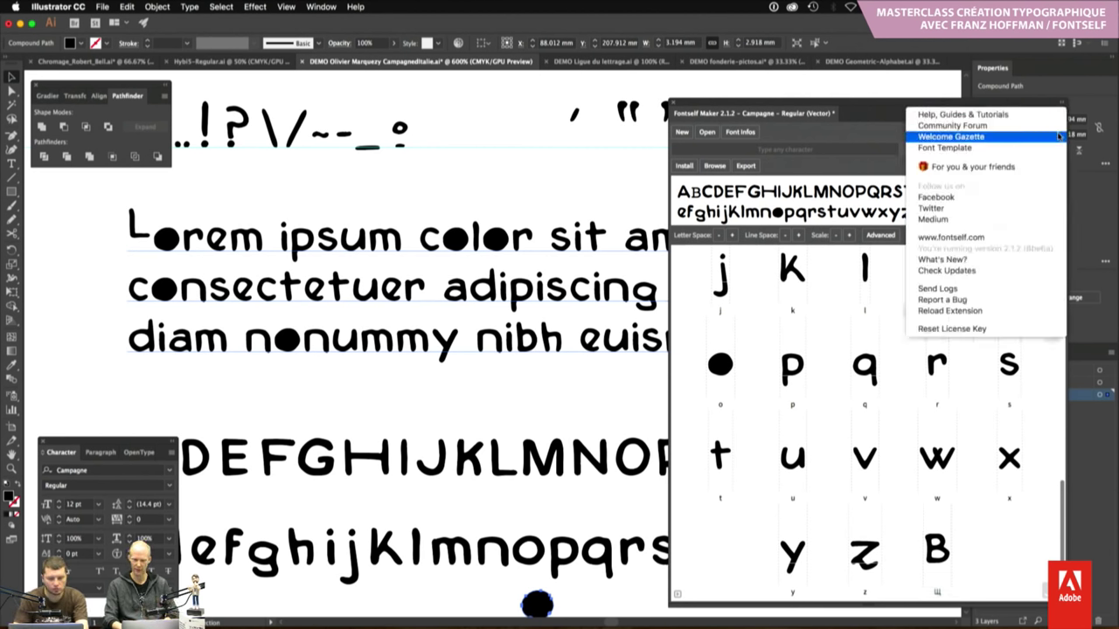
# Create a new document from the Fontself Font Template and zoom in on its basic character set
pyautogui.click(1038, 150)
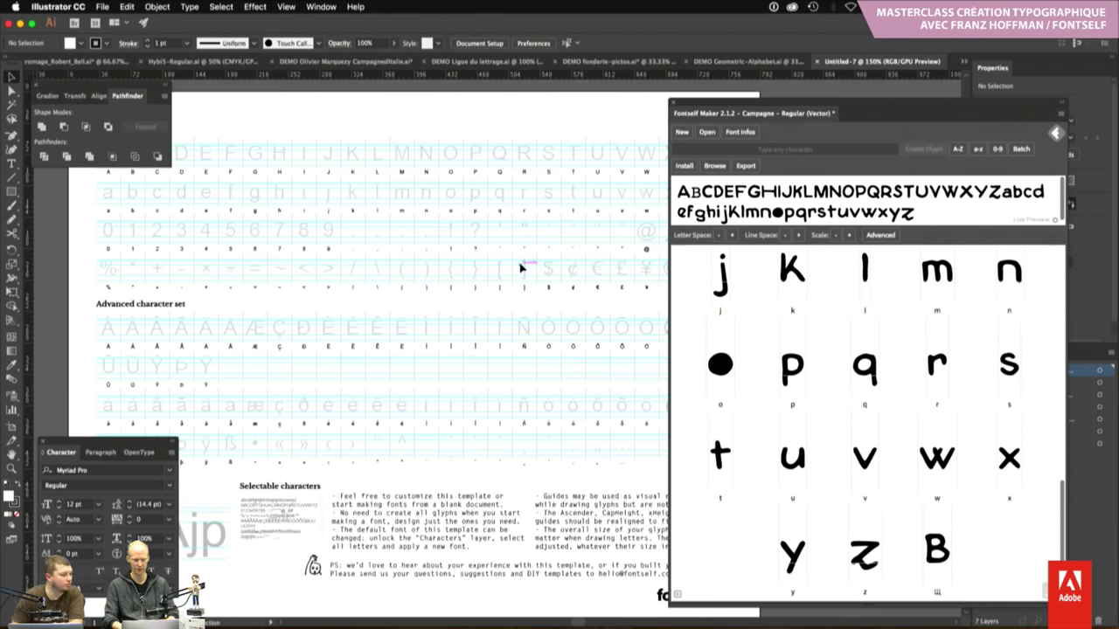
pyautogui.press('Tab')
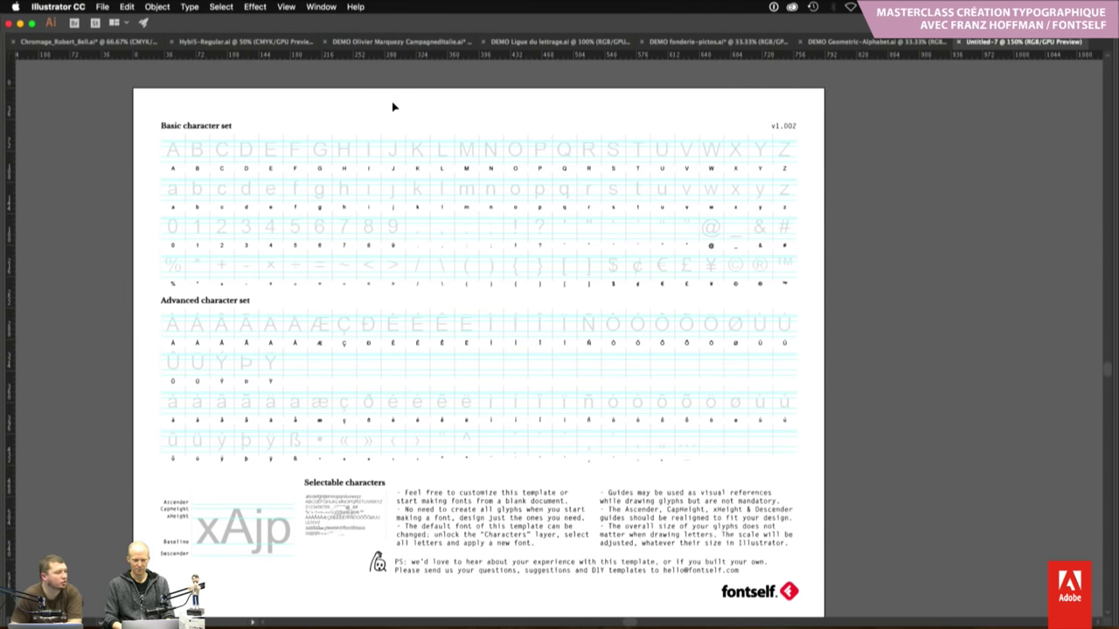
pyautogui.moveTo(292, 170); pyautogui.dragTo(621, 361)
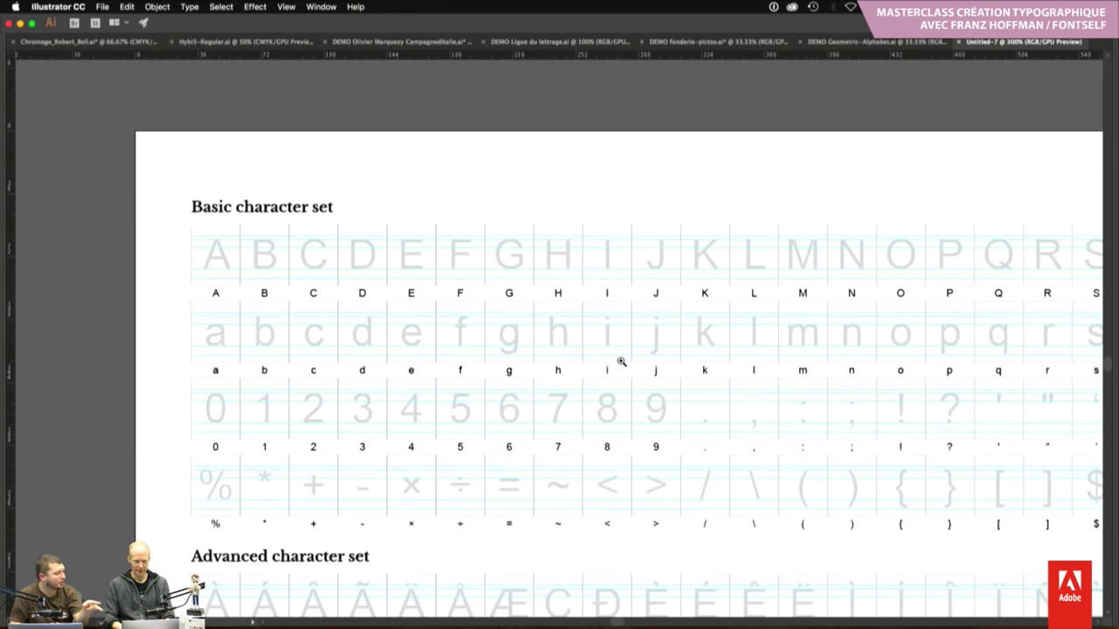
pyautogui.keyDown('alt'); pyautogui.click(621, 361); pyautogui.keyUp('alt')
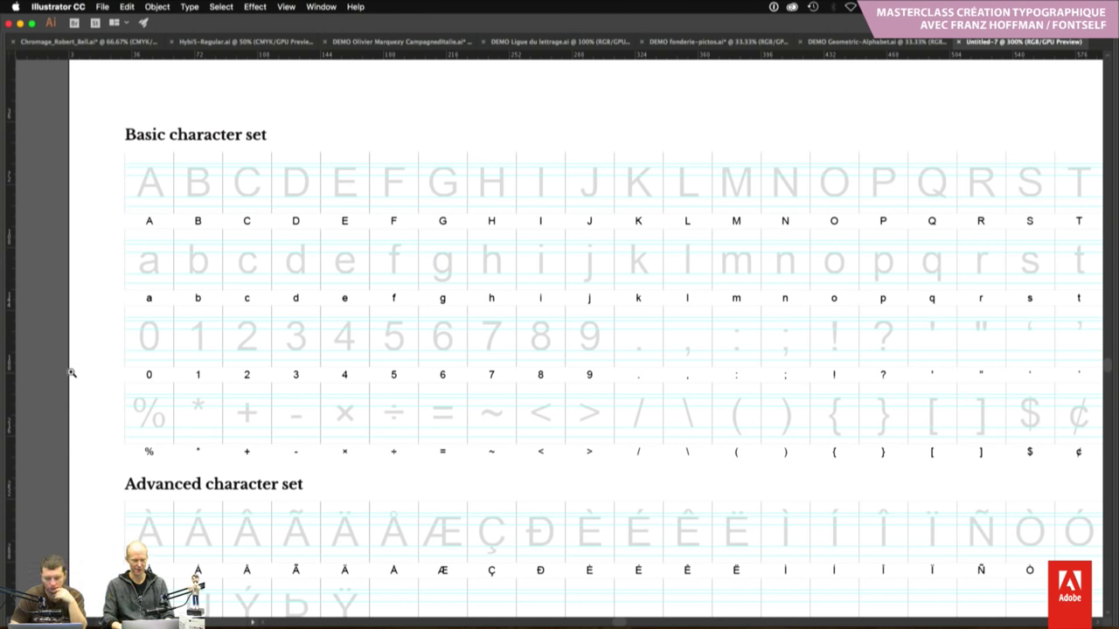
# Browse both template character sets, then restore panels and return to the Campagne document
pyautogui.scroll(-2, 72, 372)
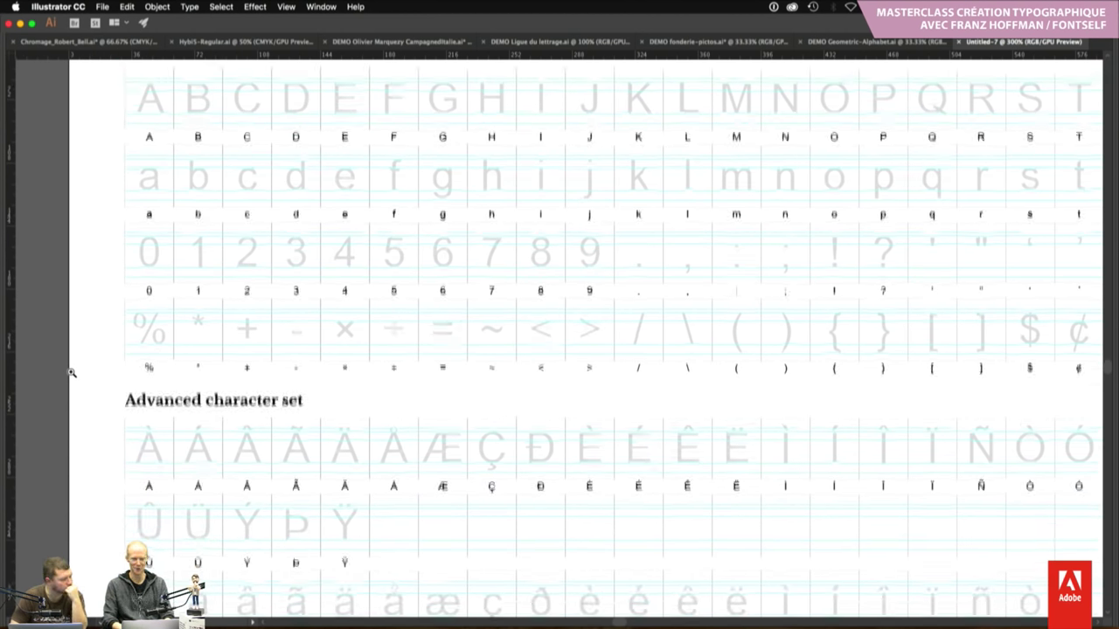
pyautogui.scroll(1, 71, 372)
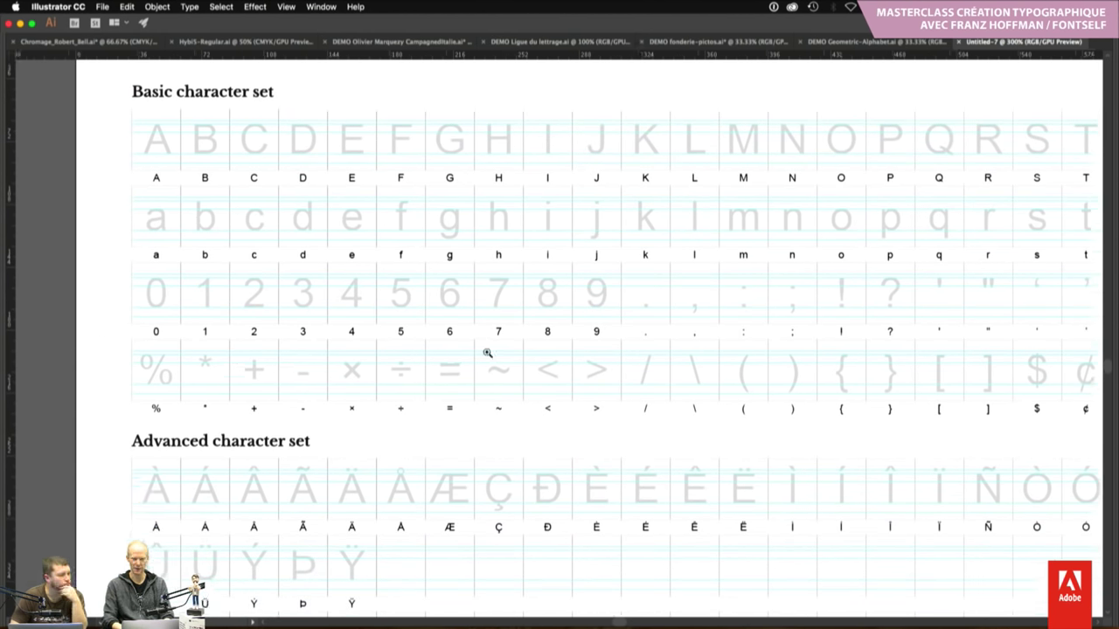
pyautogui.scroll(-4, 487, 353)
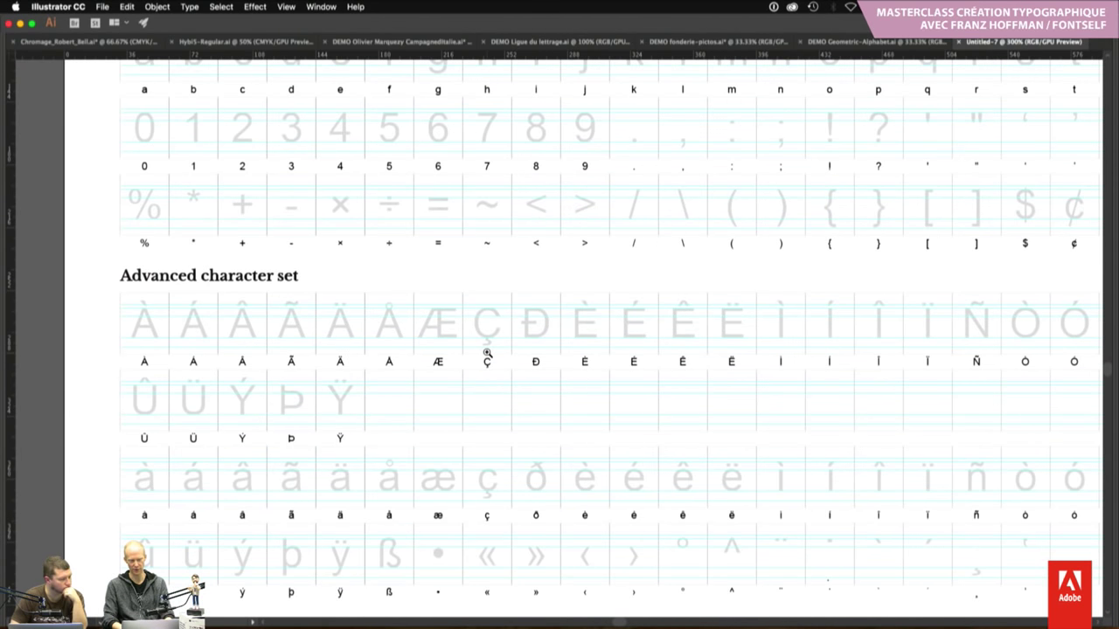
pyautogui.scroll(-3, 487, 353)
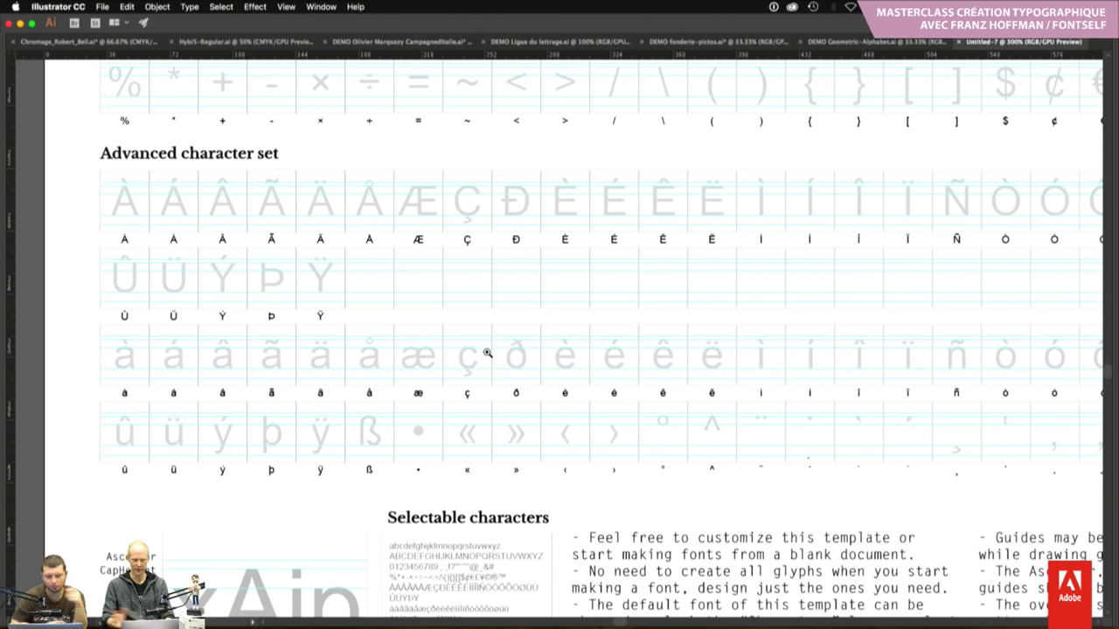
pyautogui.scroll(1, 487, 353)
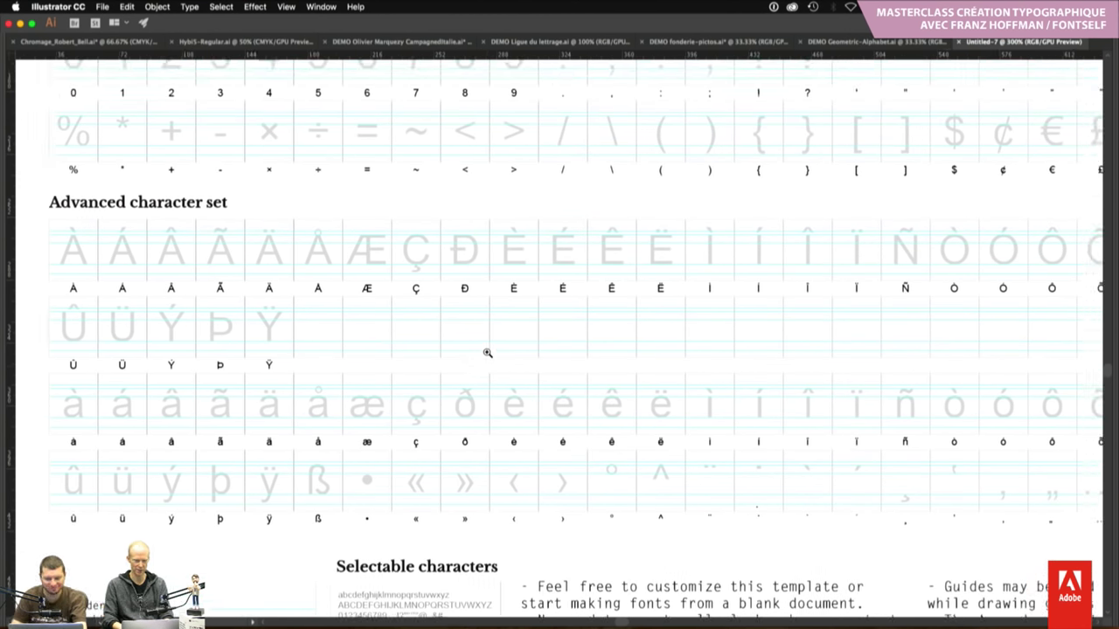
pyautogui.keyDown('alt'); pyautogui.click(487, 354); pyautogui.keyUp('alt')
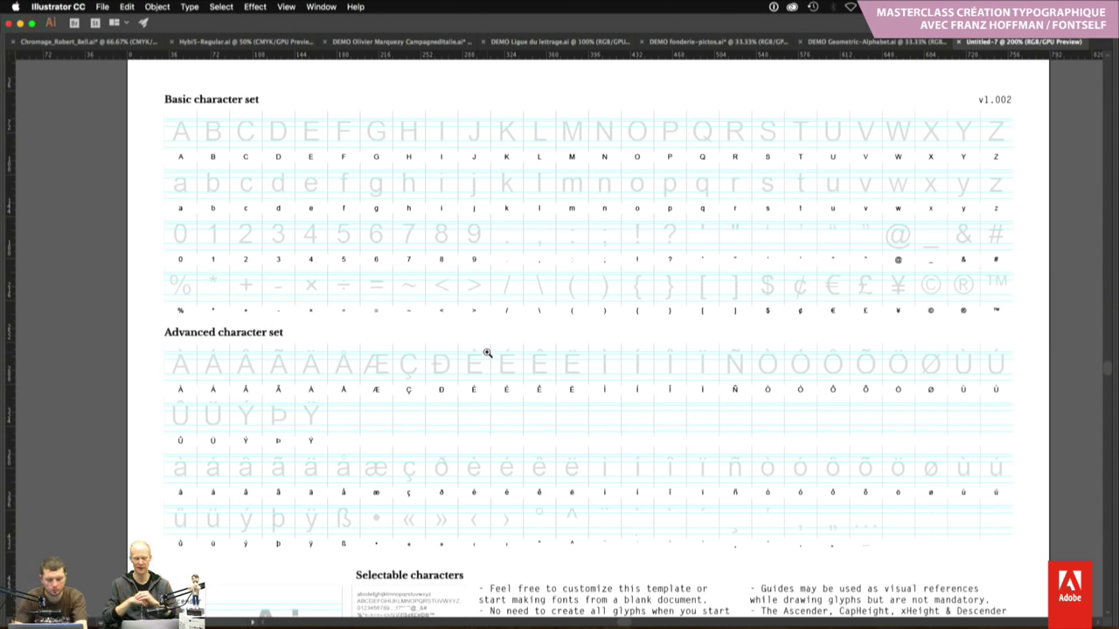
pyautogui.press('Tab')
pyautogui.press('super+Tab')
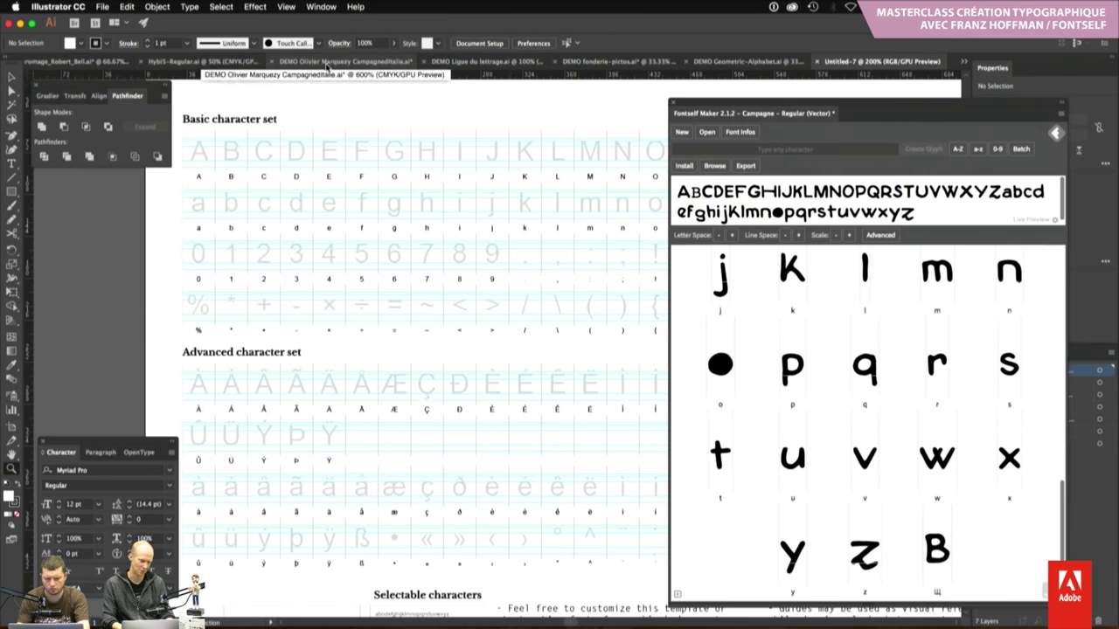
pyautogui.click(325, 62)
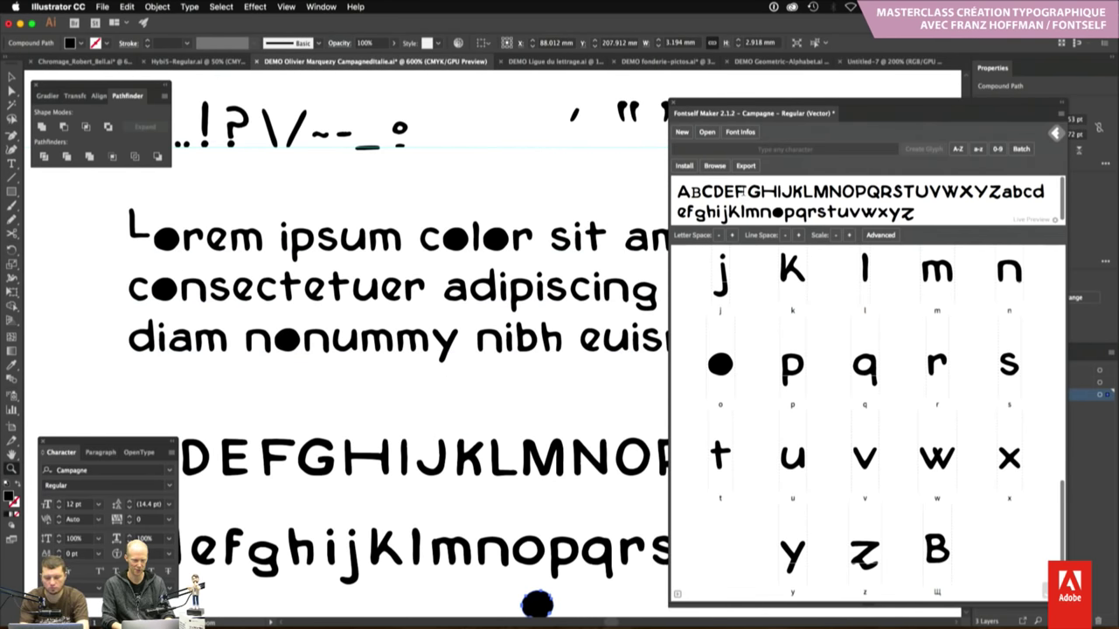
# Zoom out, delete the black dot under the lowercase alphabet, then undo to restore it
pyautogui.scroll(-3, 447, 244)
pyautogui.hotkey('ctrl', '-')
pyautogui.hotkey('ctrl', '-')
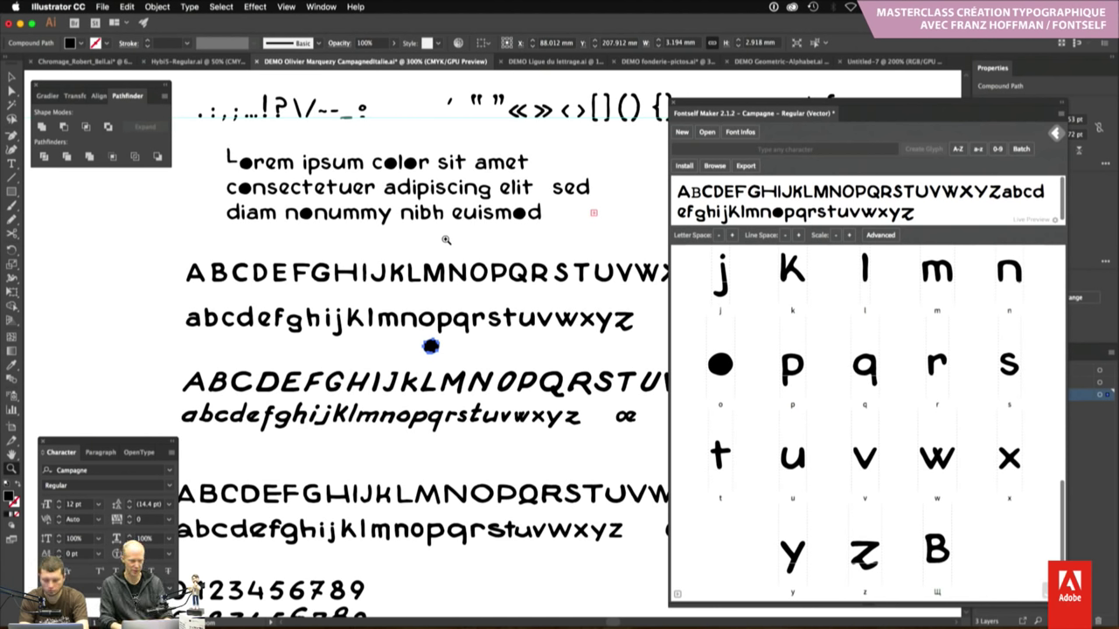
pyautogui.press('v')
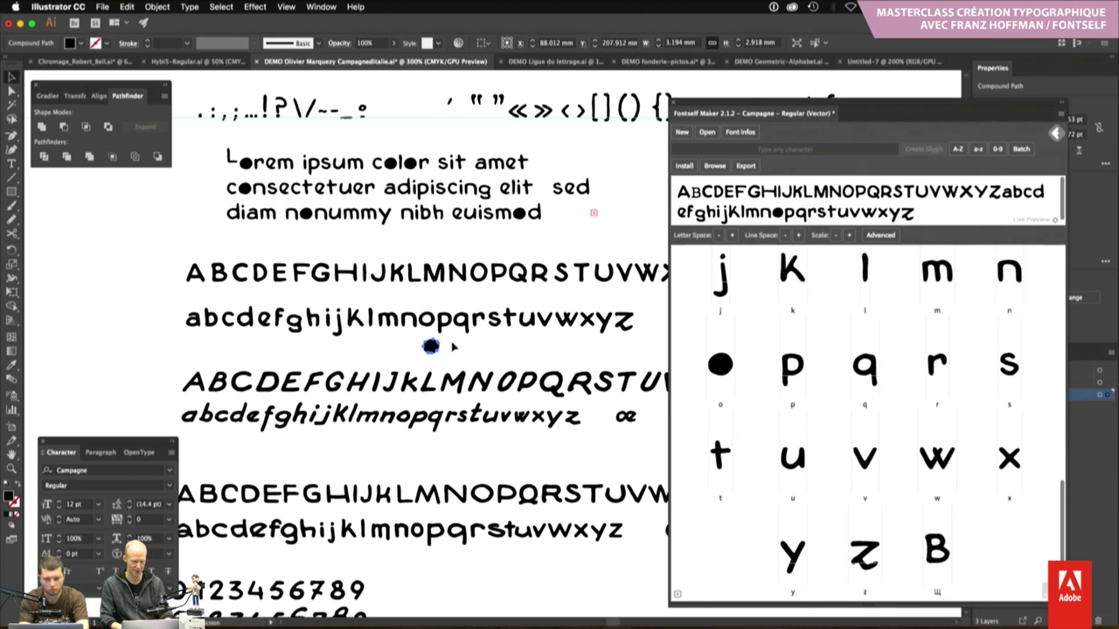
pyautogui.click(430, 347)
pyautogui.press('Delete')
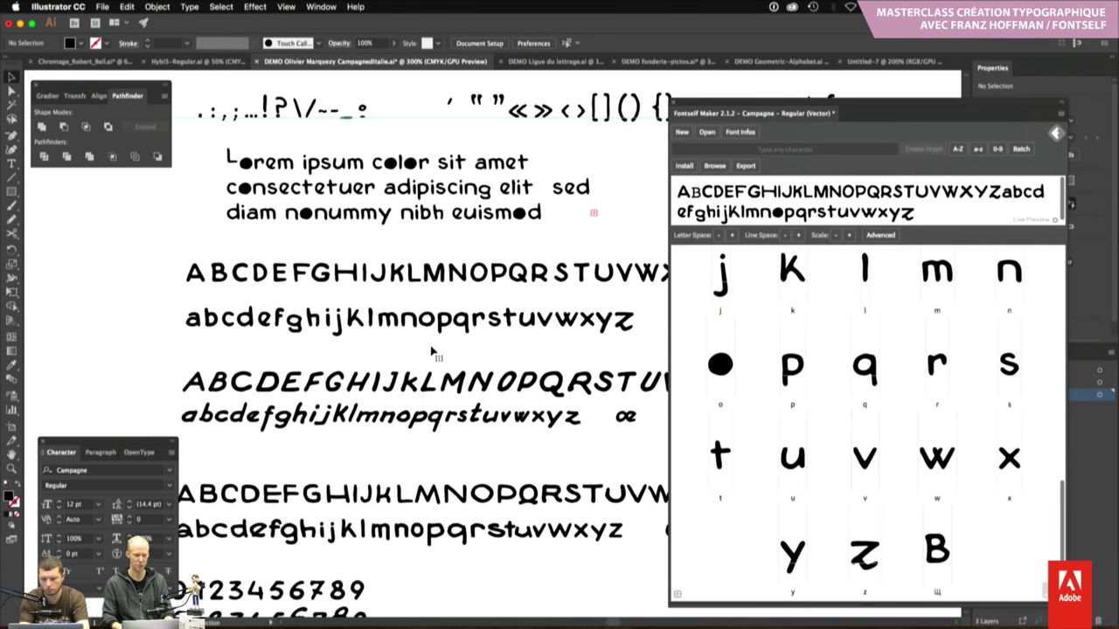
pyautogui.hotkey('ctrl', 'z')
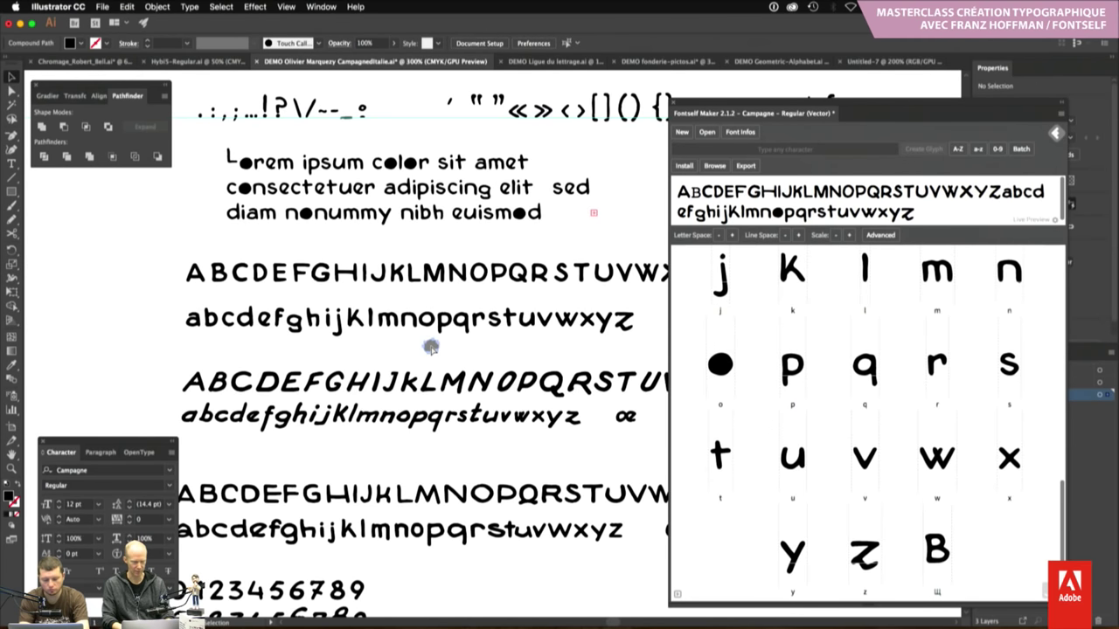
pyautogui.click(465, 349)
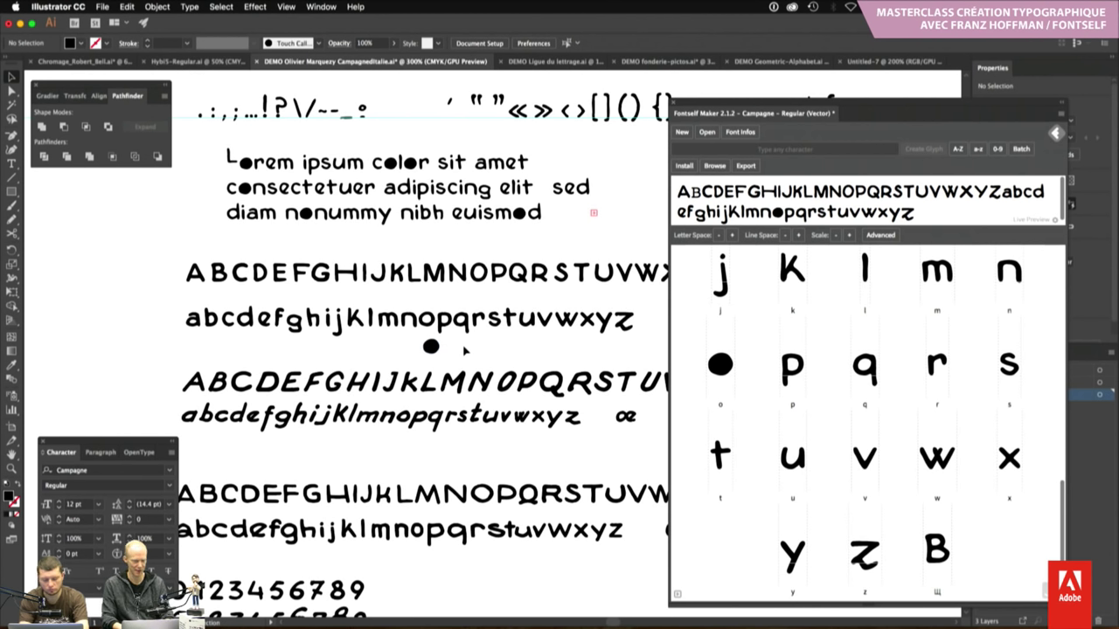
# With panels hidden, marquee-select the uppercase A–Z row of the lower sample block
pyautogui.press('Tab')
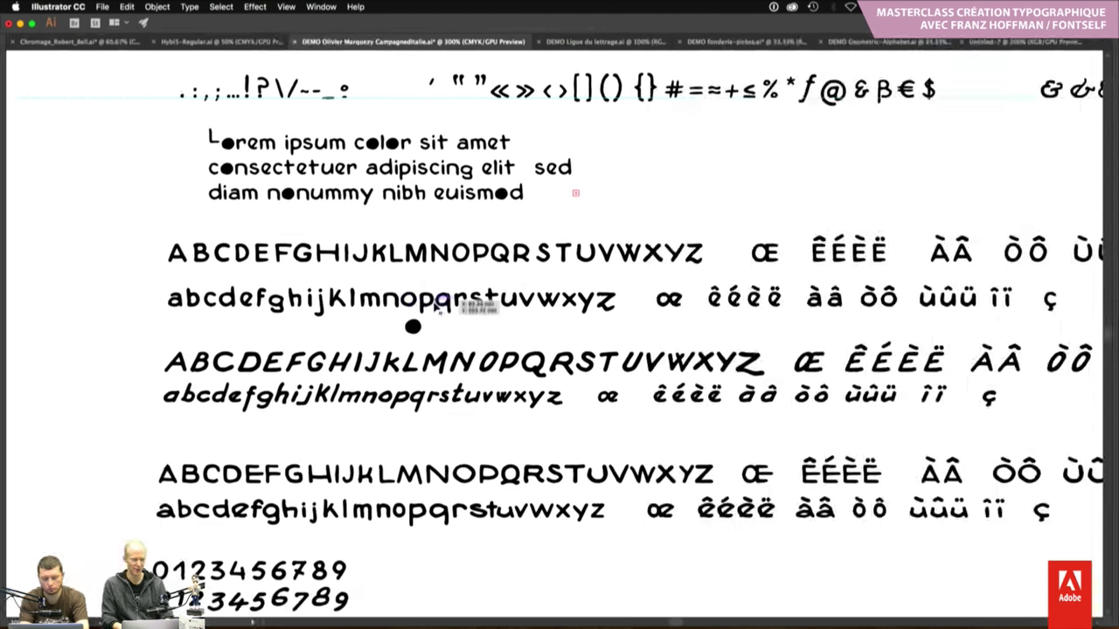
pyautogui.press('Tab')
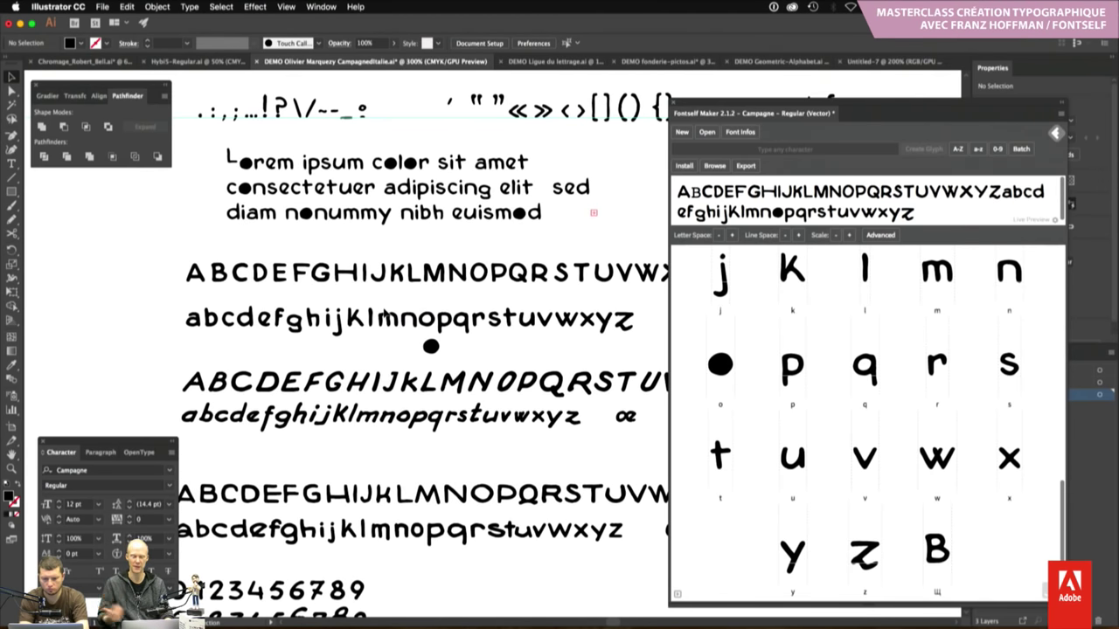
pyautogui.scroll(-1, 385, 313)
pyautogui.scroll(-1, 385, 308)
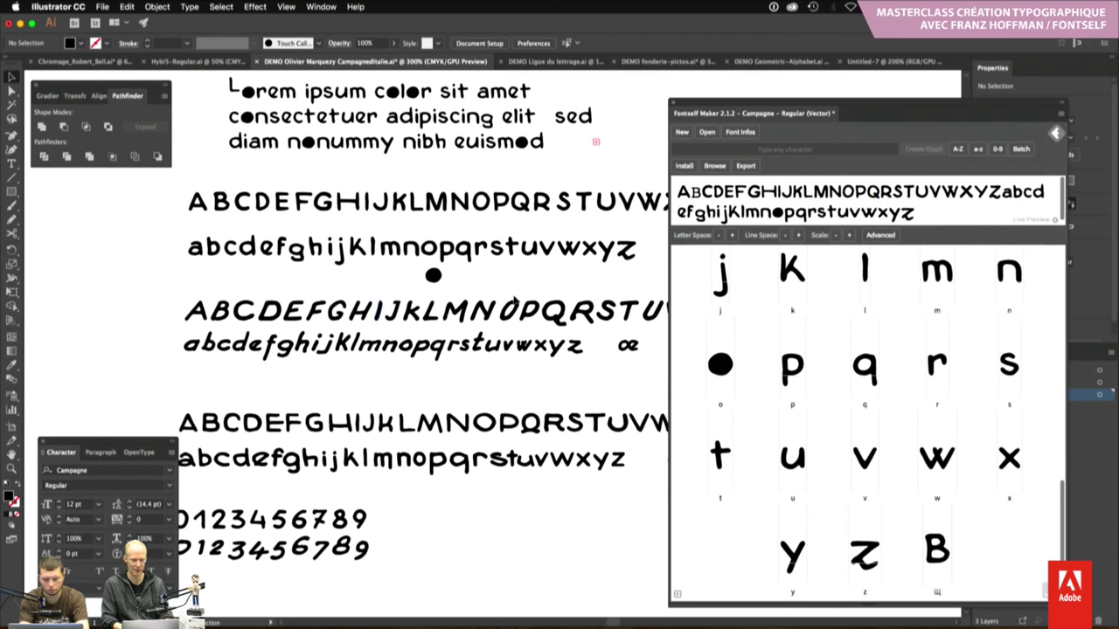
pyautogui.press('Tab')
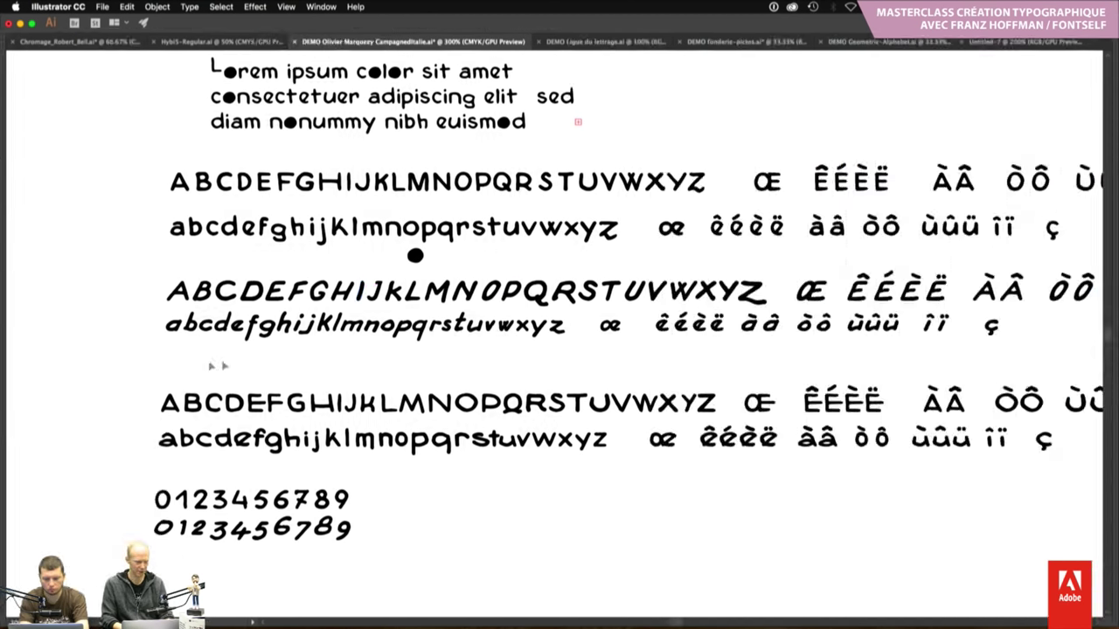
pyautogui.moveTo(135, 398); pyautogui.dragTo(724, 413)
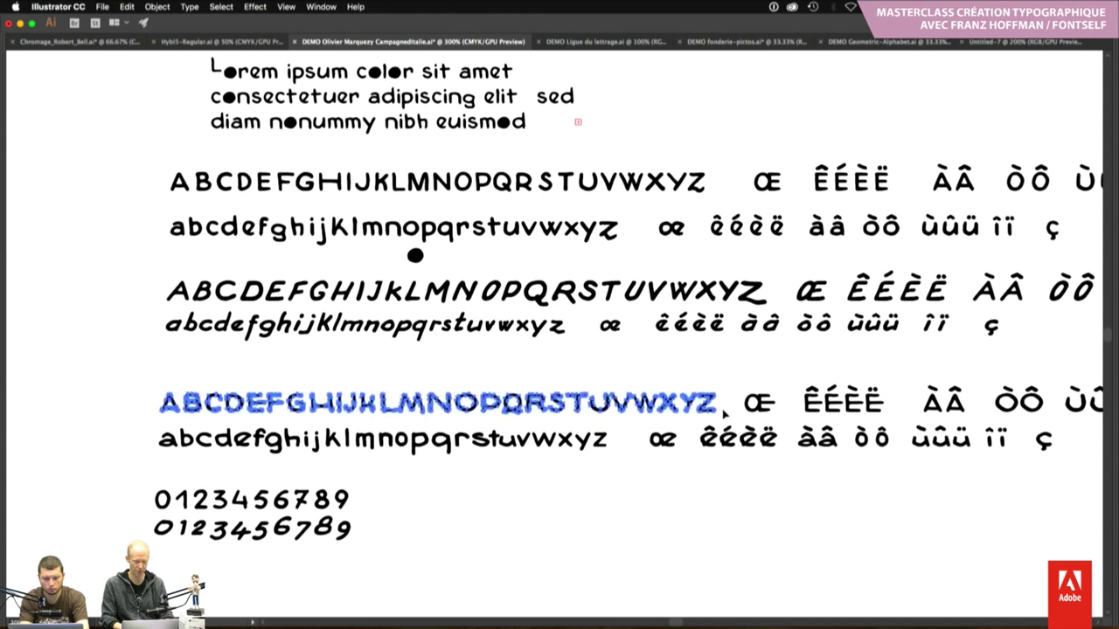
pyautogui.press('Tab')
# Add the selected uppercase row to Fontself as alternate glyphs, applied to all remaining letters
pyautogui.scroll(-2, 499, 395)
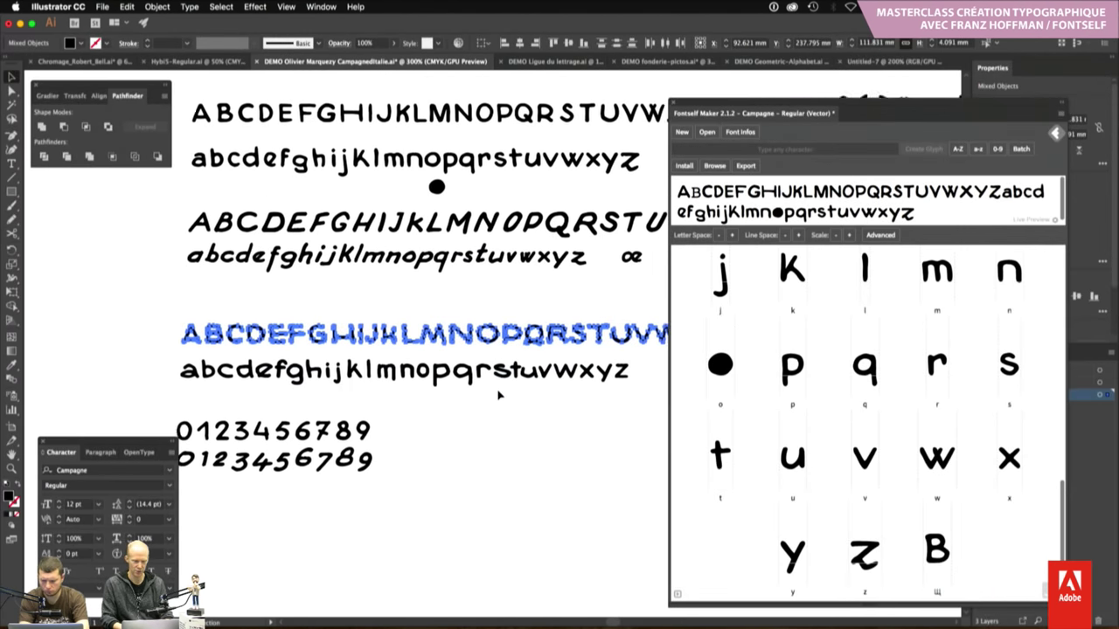
pyautogui.moveTo(507, 334)
pyautogui.mouseDown()
pyautogui.moveTo(741, 264)
pyautogui.moveTo(797, 198)
pyautogui.mouseUp()
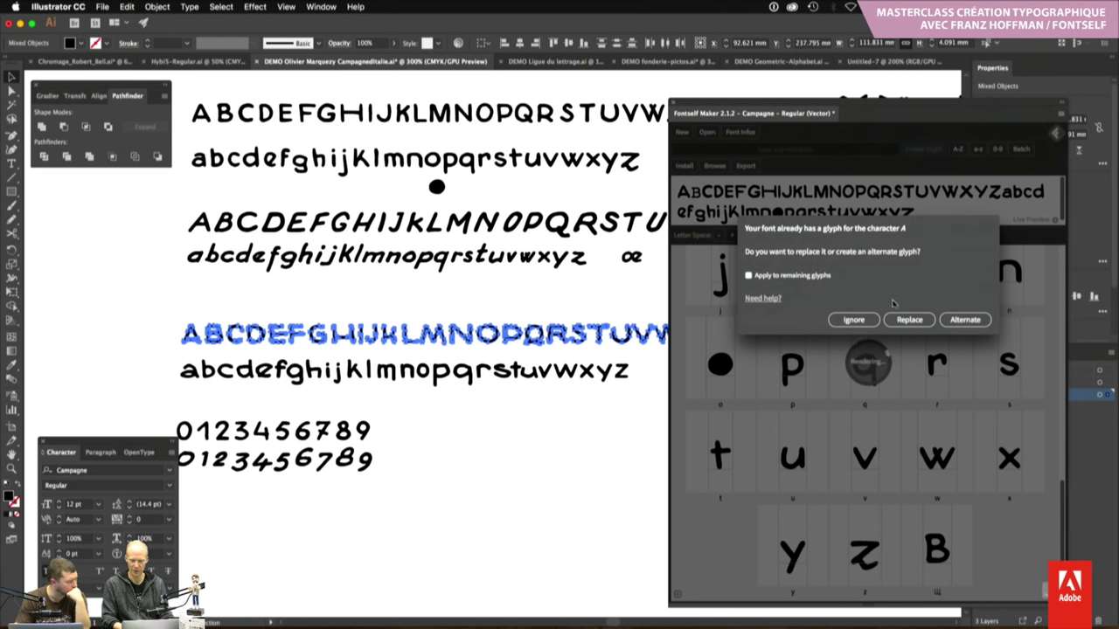
pyautogui.click(749, 275)
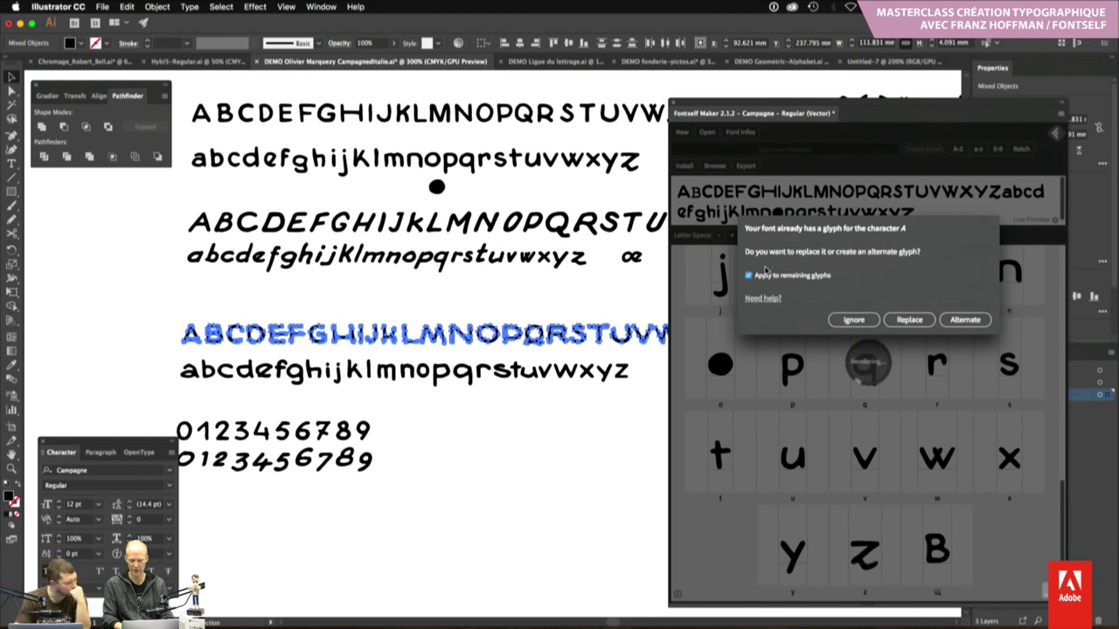
pyautogui.click(966, 321)
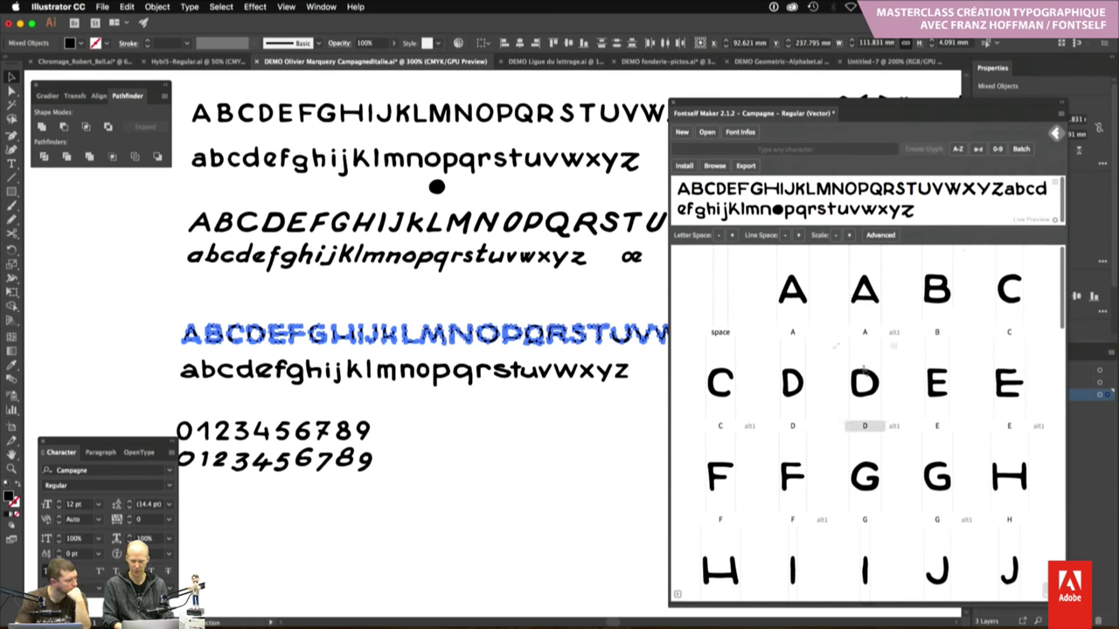
# Label the leftover glyph B, replacing the existing B glyph
pyautogui.scroll(-10, 875, 367)
pyautogui.scroll(-10, 892, 396)
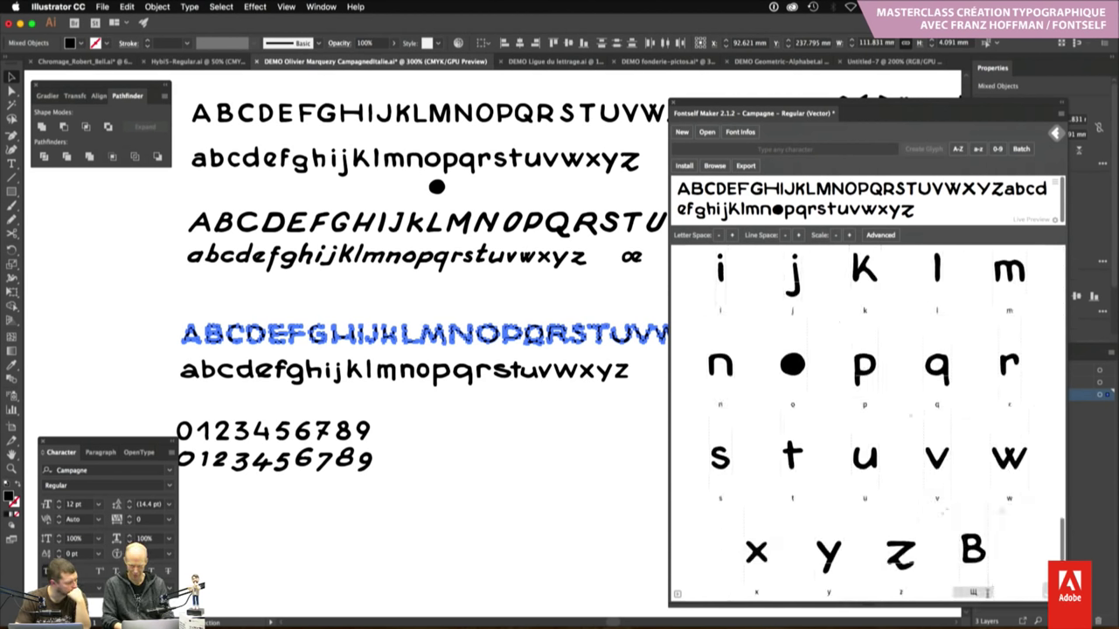
pyautogui.write('B')
pyautogui.press('Return')
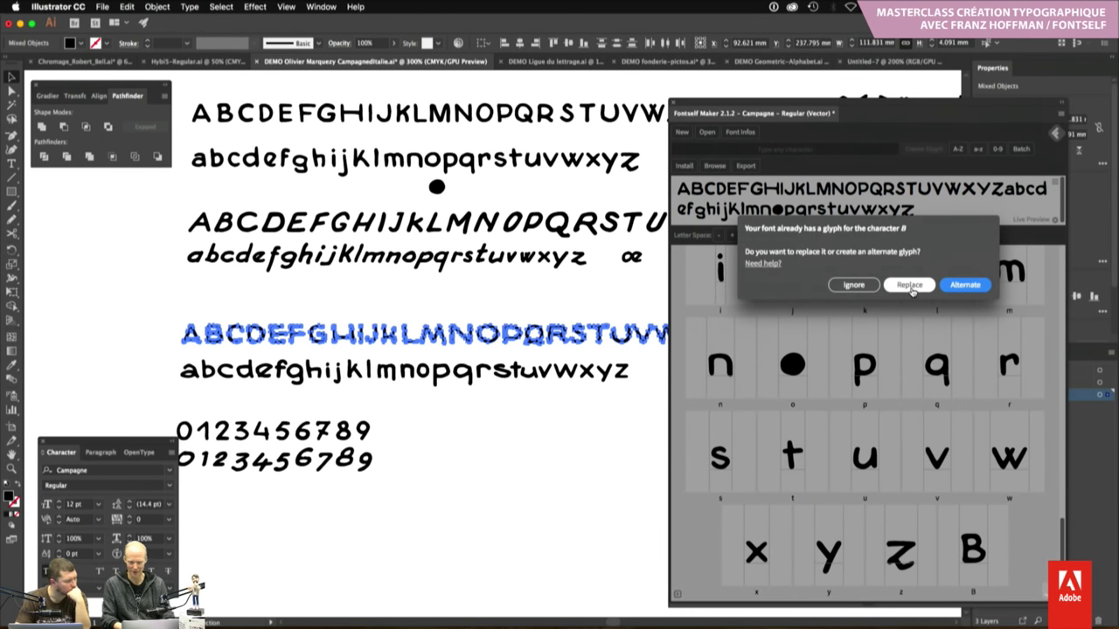
pyautogui.click(964, 286)
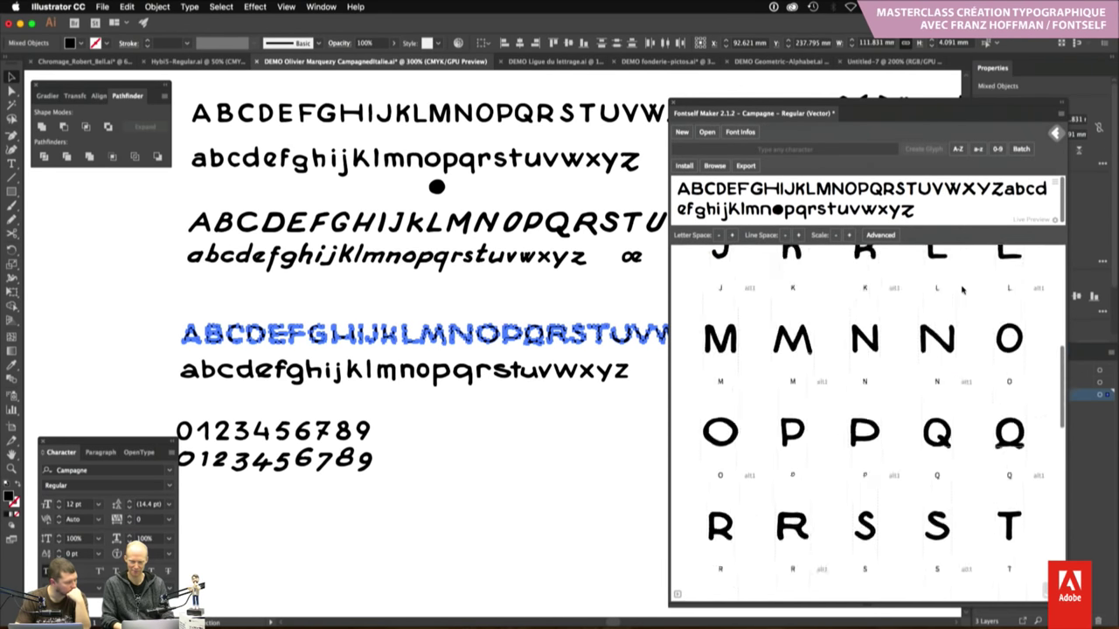
# Review the alt1 alternates in the glyph grid and reinstall the Campagne font
pyautogui.scroll(5, 962, 289)
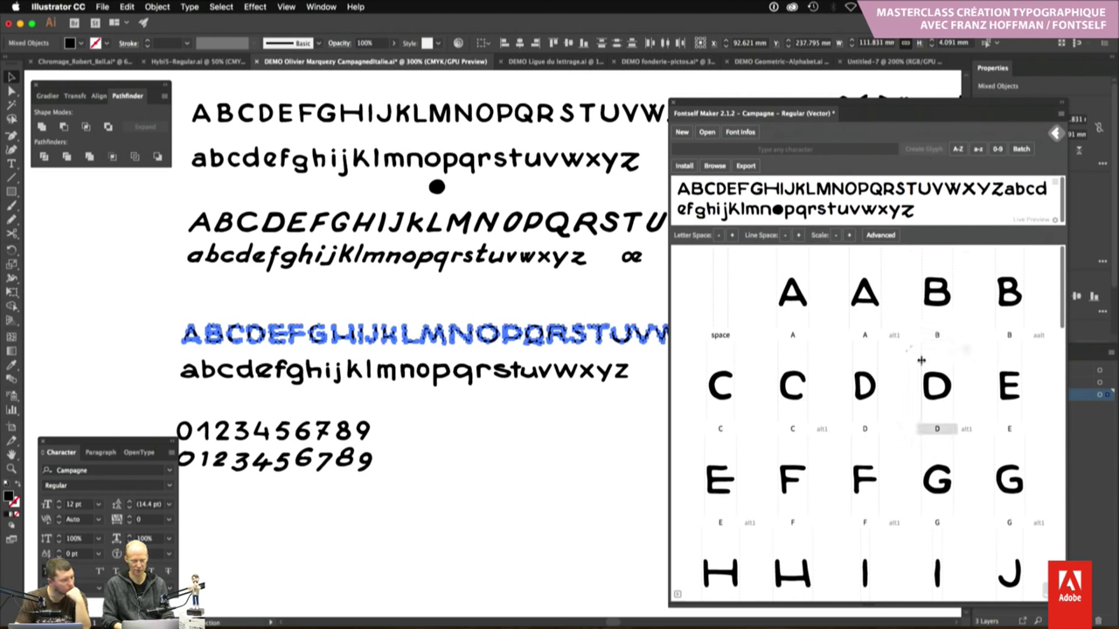
pyautogui.scroll(-3, 885, 444)
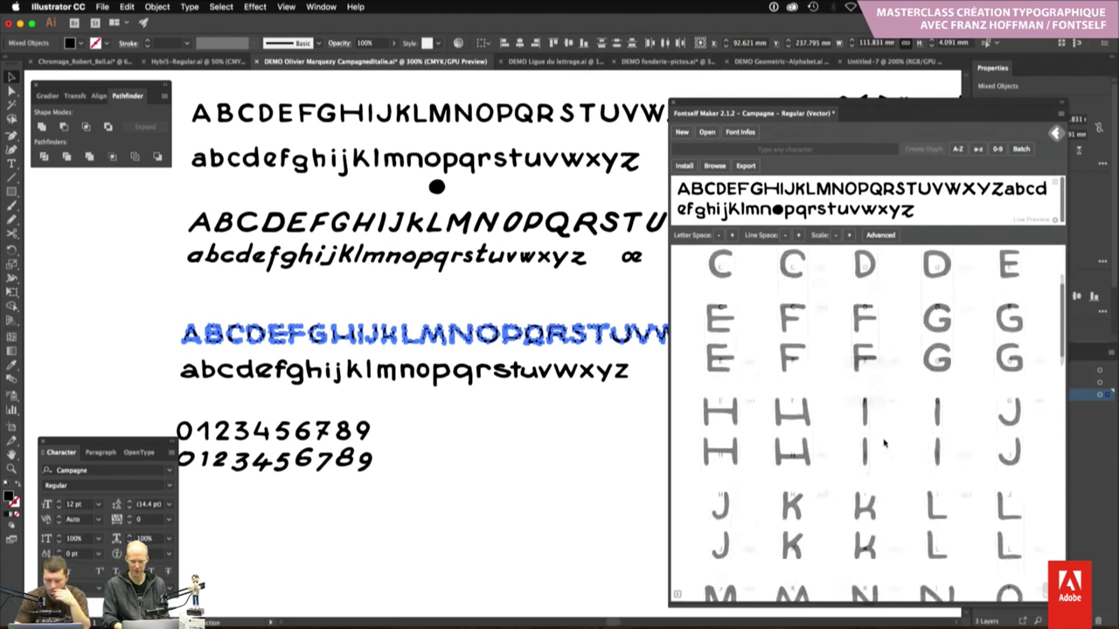
pyautogui.scroll(-2, 885, 444)
pyautogui.scroll(-2, 884, 444)
pyautogui.scroll(-2, 884, 444)
pyautogui.scroll(-2, 884, 445)
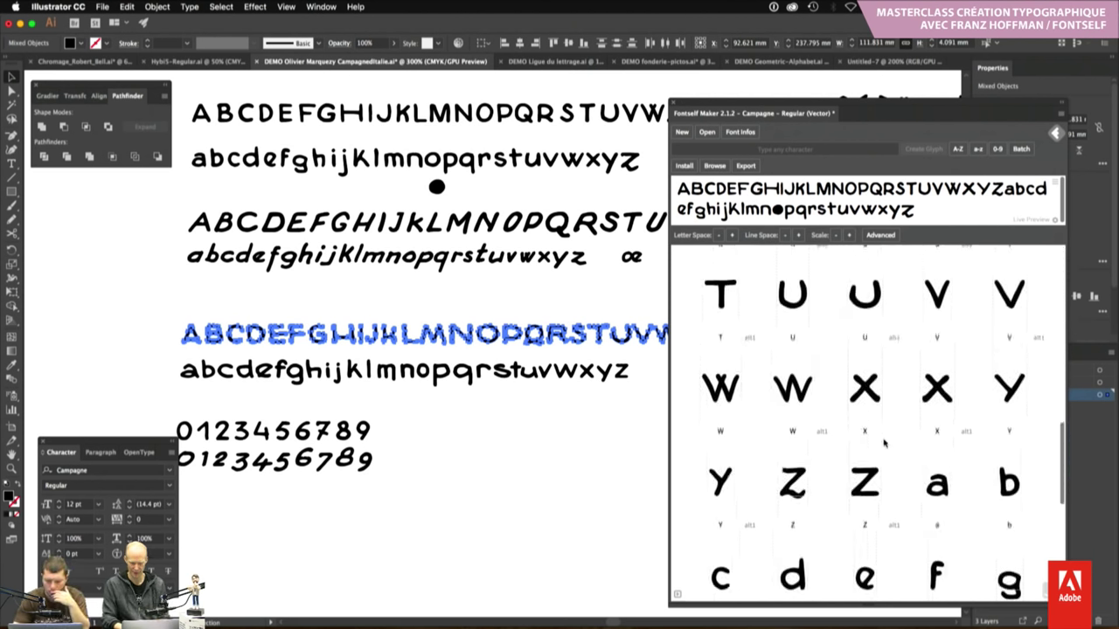
pyautogui.scroll(-2, 885, 445)
pyautogui.scroll(-2, 885, 444)
pyautogui.click(687, 168)
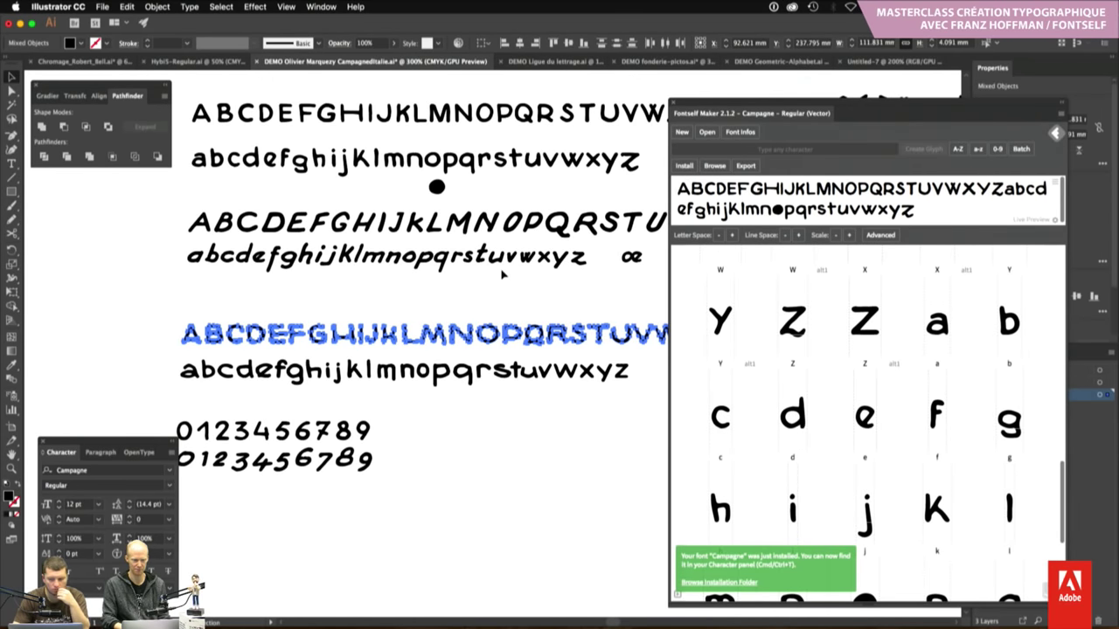
pyautogui.scroll(3, 503, 273)
pyautogui.scroll(1, 503, 273)
pyautogui.scroll(2, 502, 272)
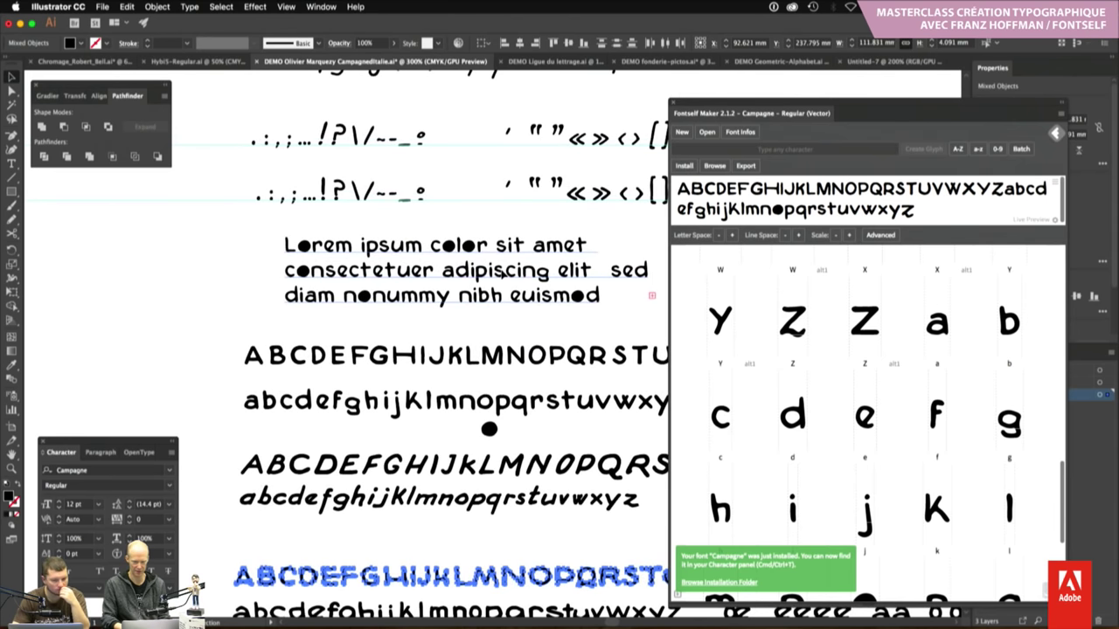
pyautogui.scroll(-3, 792, 372)
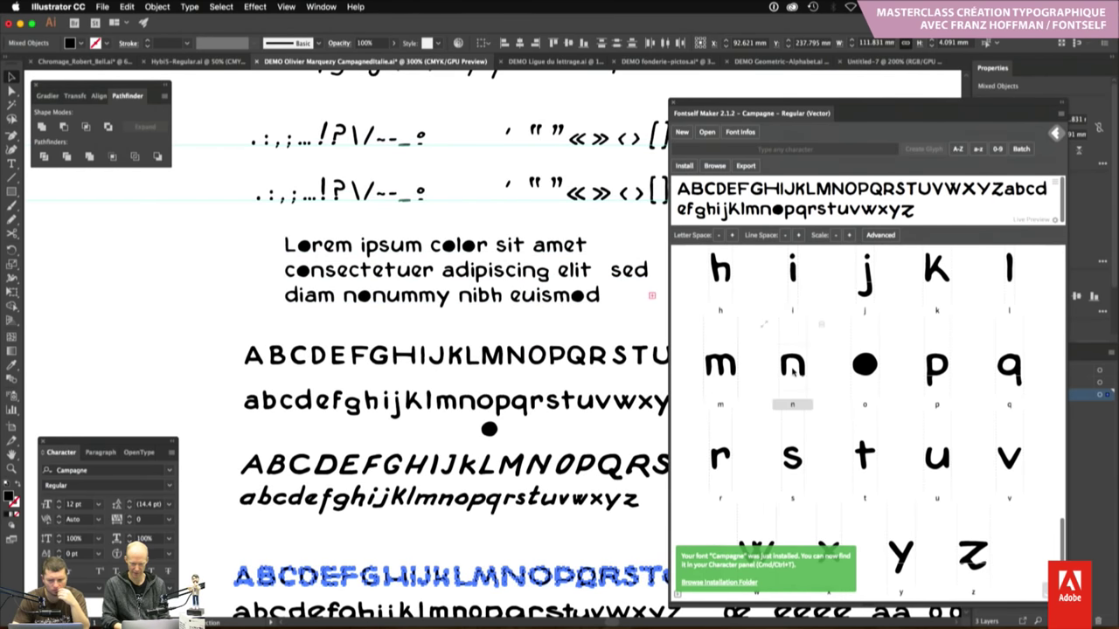
pyautogui.scroll(5, 792, 371)
pyautogui.scroll(5, 792, 372)
pyautogui.scroll(5, 792, 371)
pyautogui.scroll(3, 792, 373)
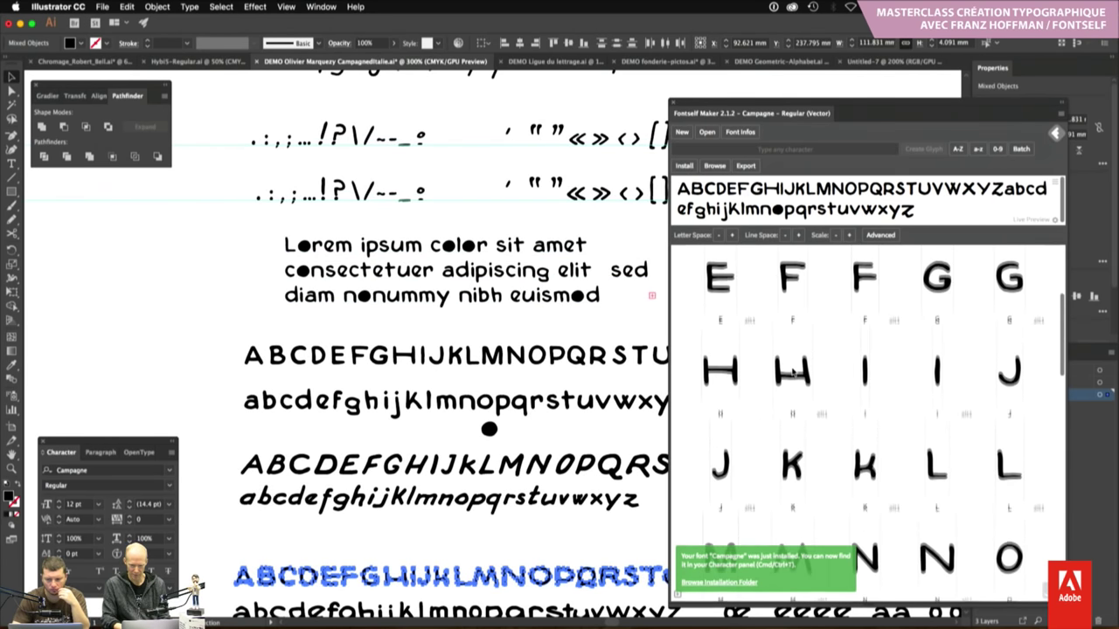
pyautogui.scroll(3, 792, 372)
pyautogui.scroll(-10, 792, 371)
pyautogui.scroll(-5, 792, 372)
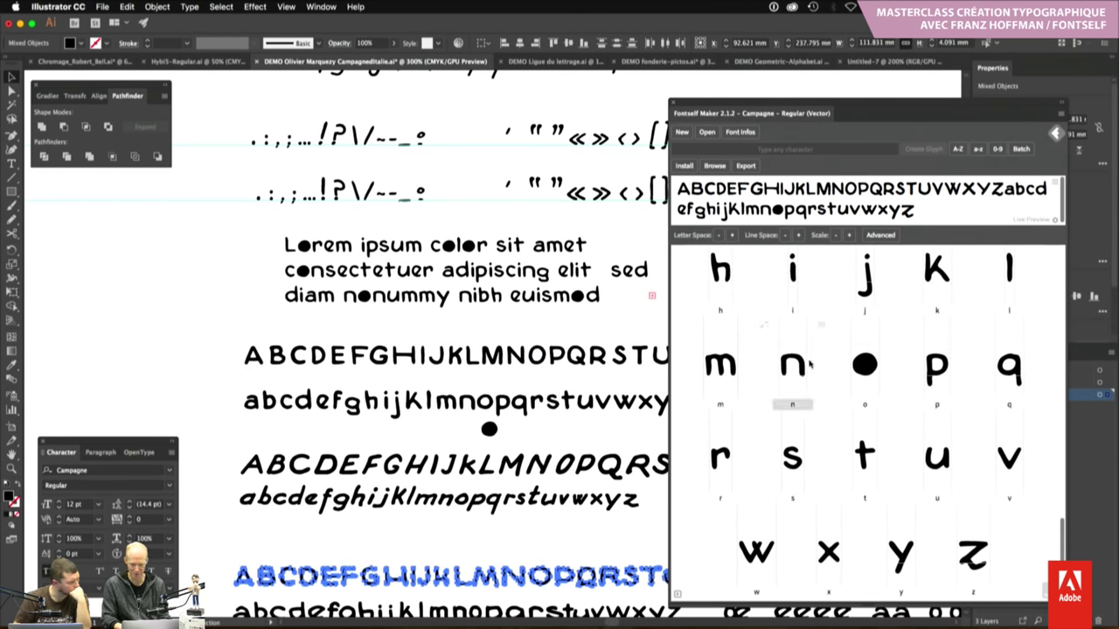
pyautogui.hscroll(3, 344, 341)
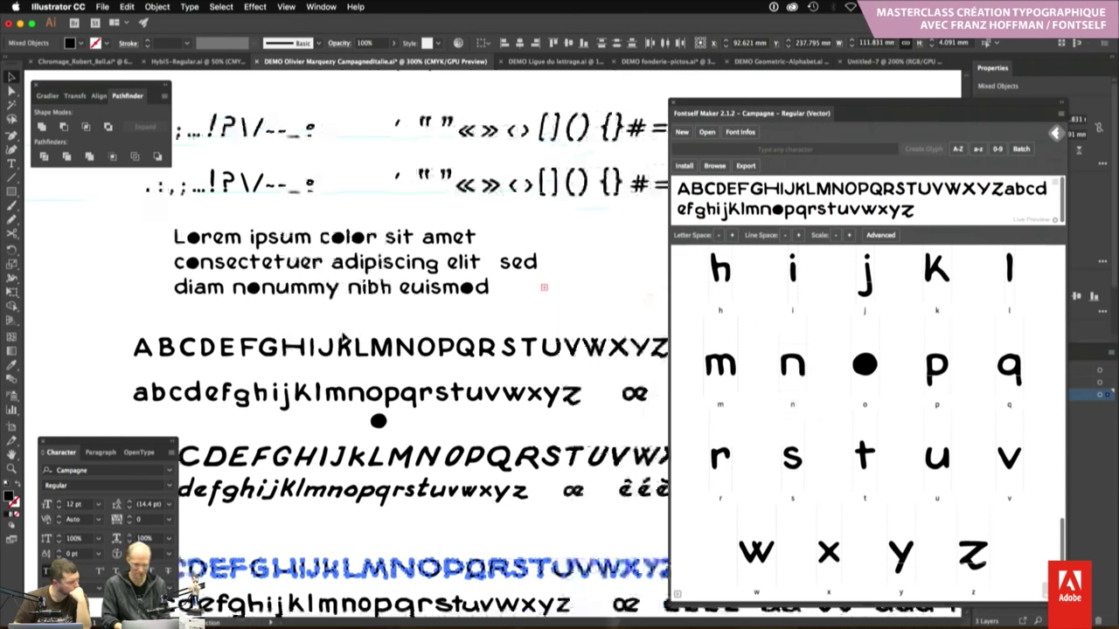
pyautogui.scroll(-3, 102, 395)
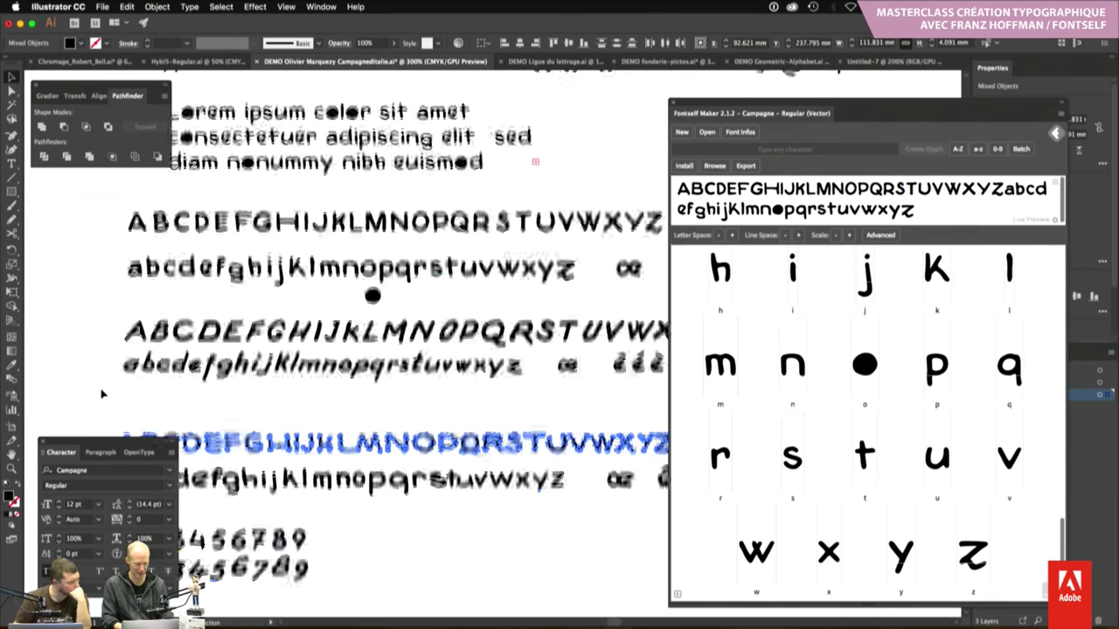
pyautogui.scroll(-3, 101, 395)
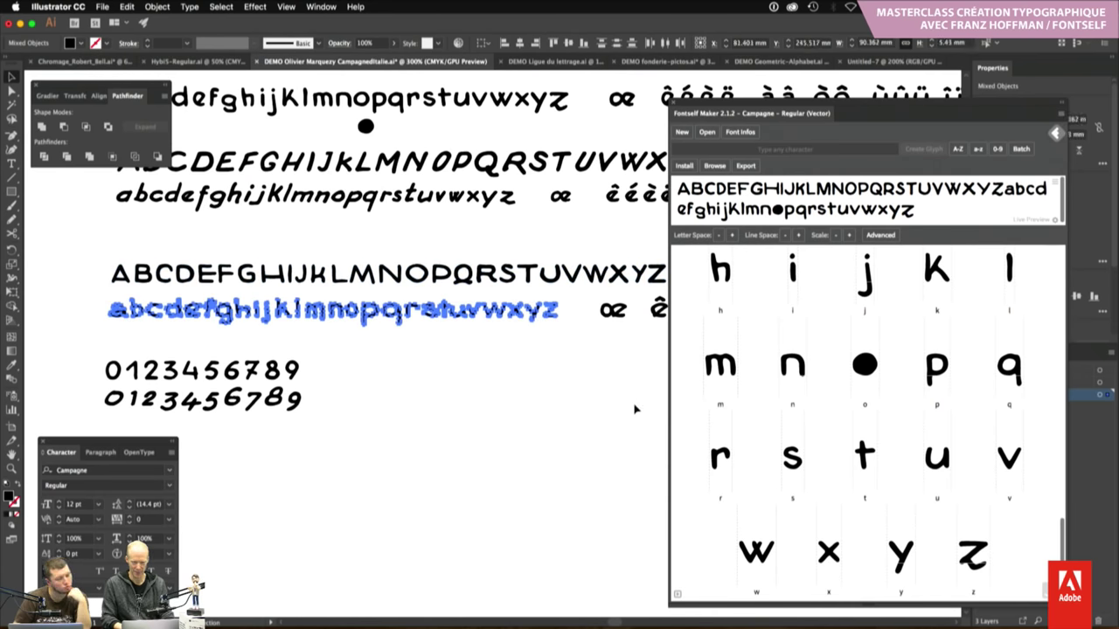
# Add the lowercase row to Campagne as alt1 alternate glyphs for all remaining letters
pyautogui.click(978, 150)
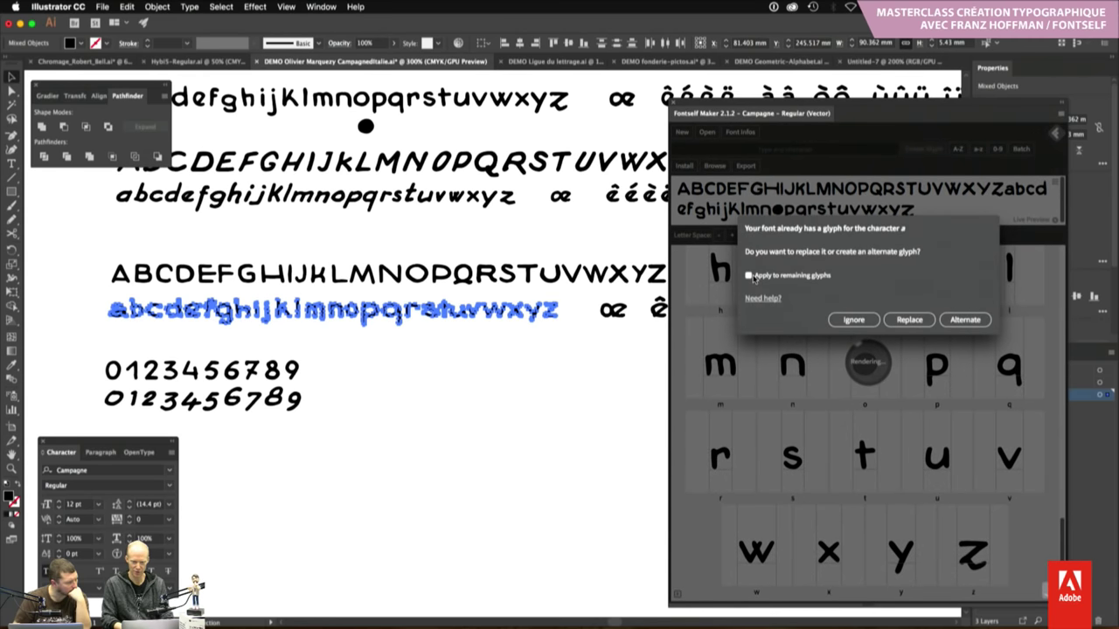
pyautogui.click(750, 276)
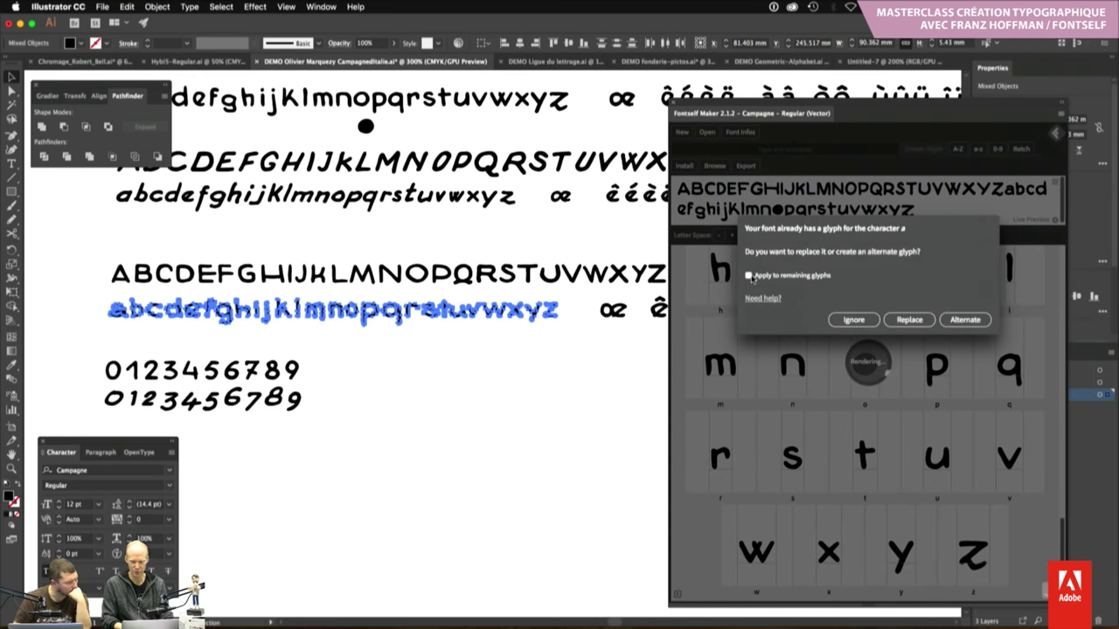
pyautogui.click(955, 321)
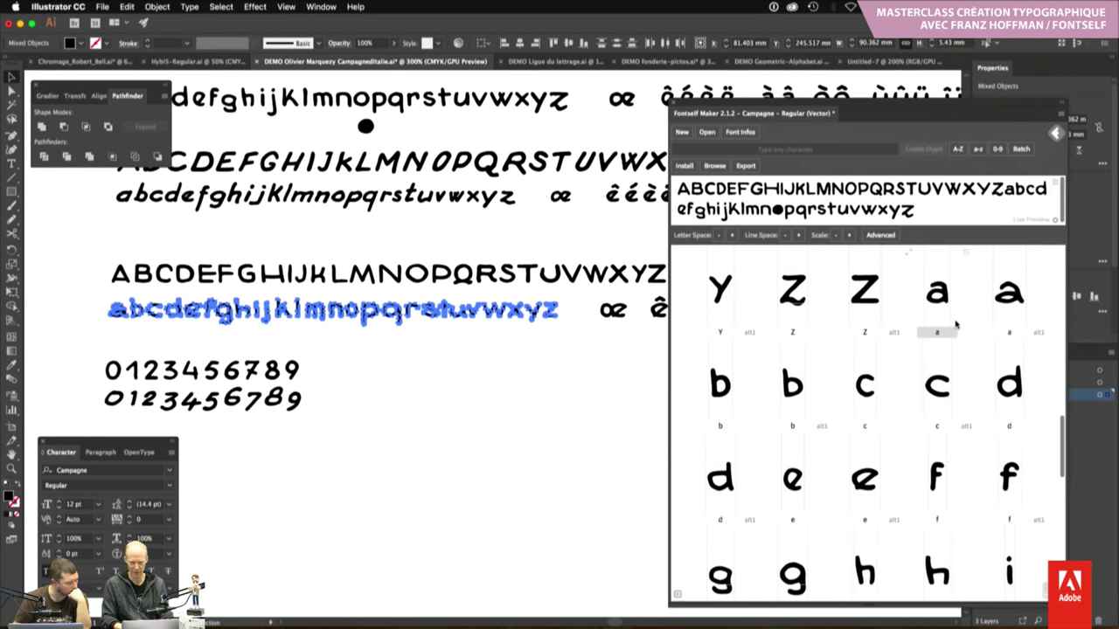
pyautogui.scroll(-8, 955, 323)
pyautogui.scroll(-2, 955, 323)
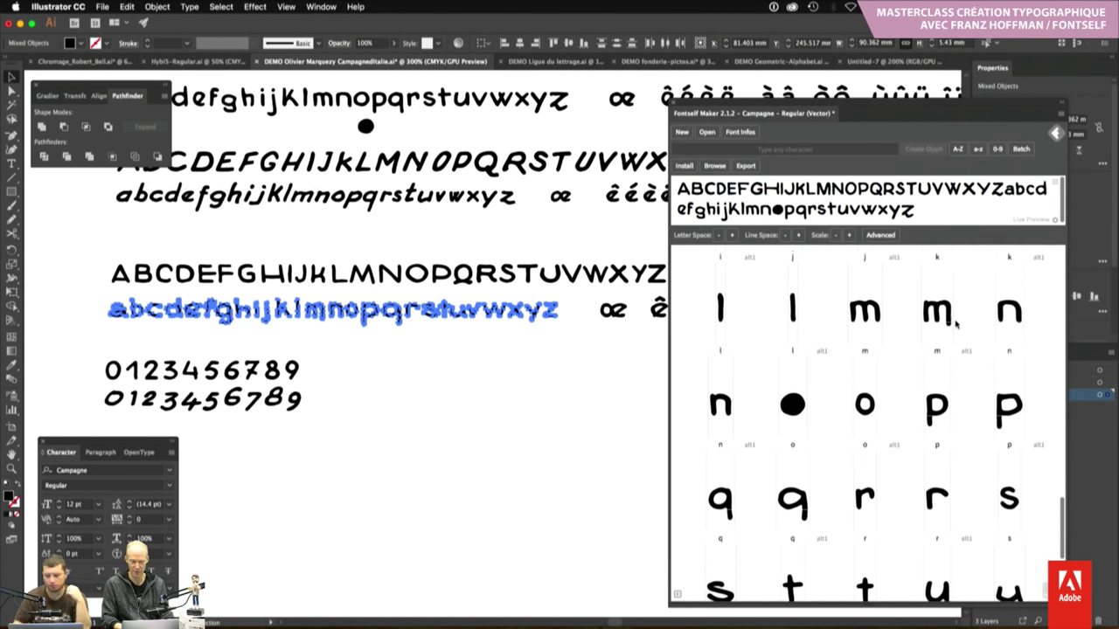
pyautogui.scroll(-3, 956, 323)
pyautogui.scroll(-4, 956, 323)
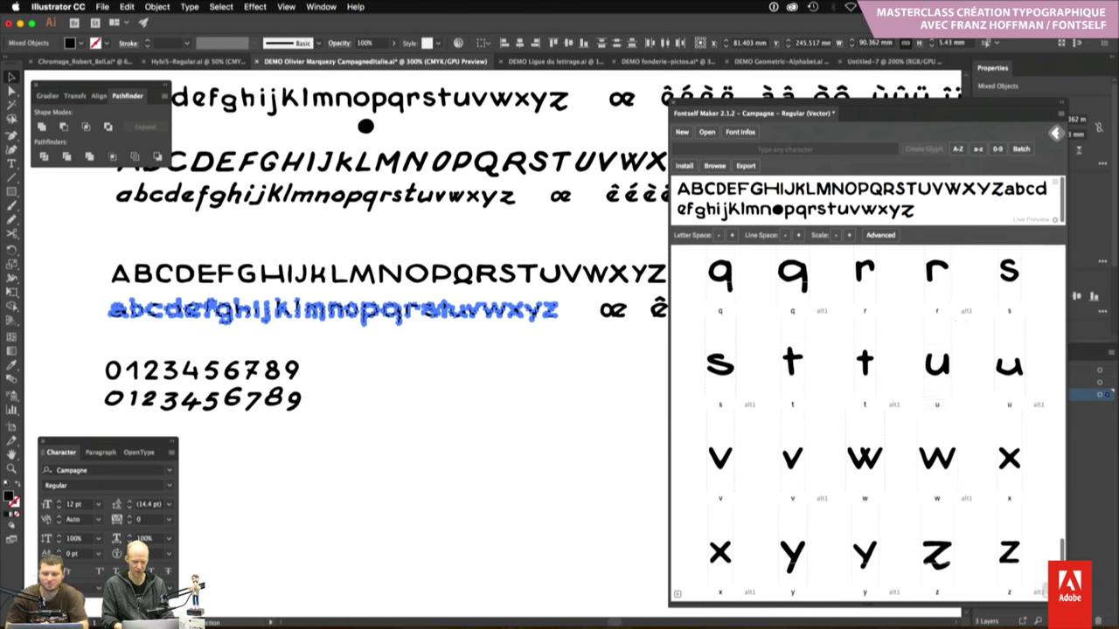
# Reinstall the updated Campagne font from Fontself Maker
pyautogui.click(684, 165)
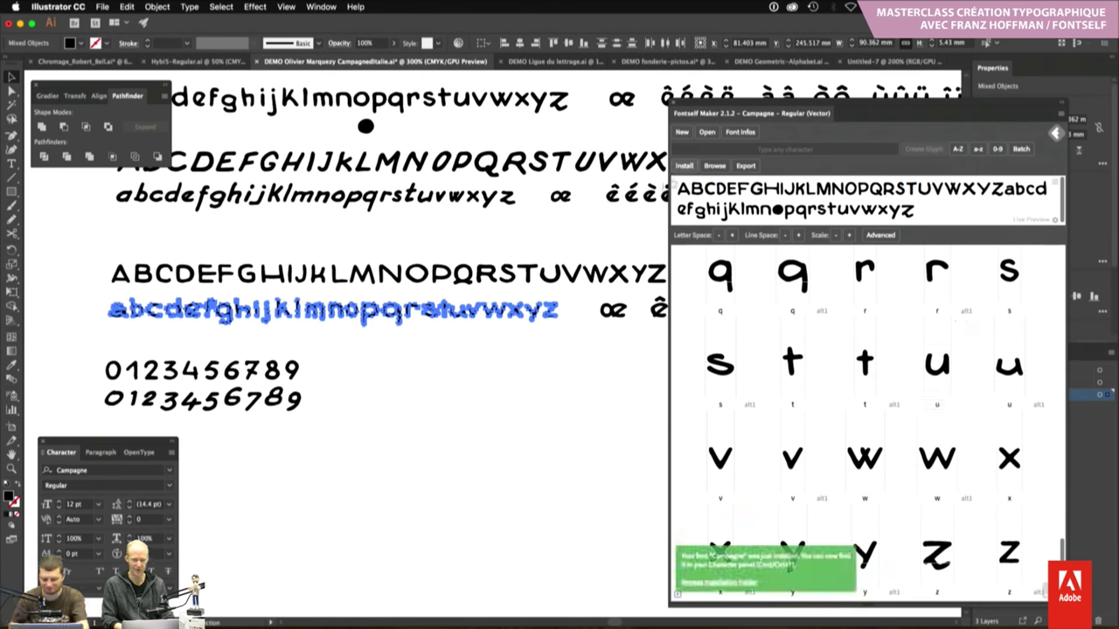
pyautogui.scroll(5, 532, 260)
pyautogui.scroll(5, 270, 179)
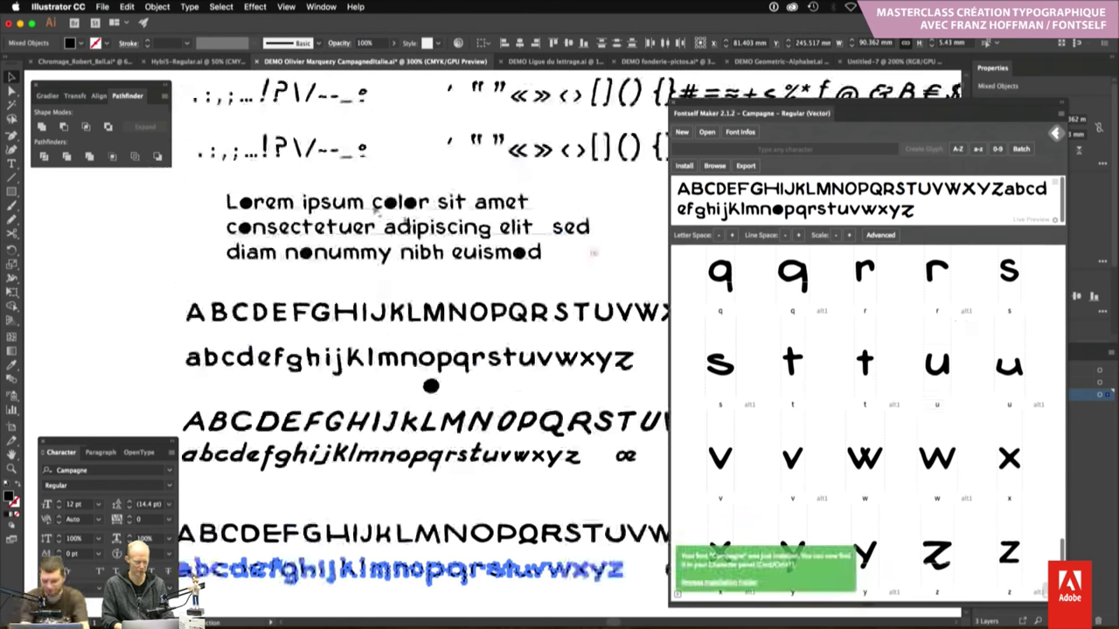
# Zoom into the Lorem ipsum sample set in Campagne, then clear the selection
pyautogui.press('z')
pyautogui.moveTo(245, 231); pyautogui.dragTo(417, 224)
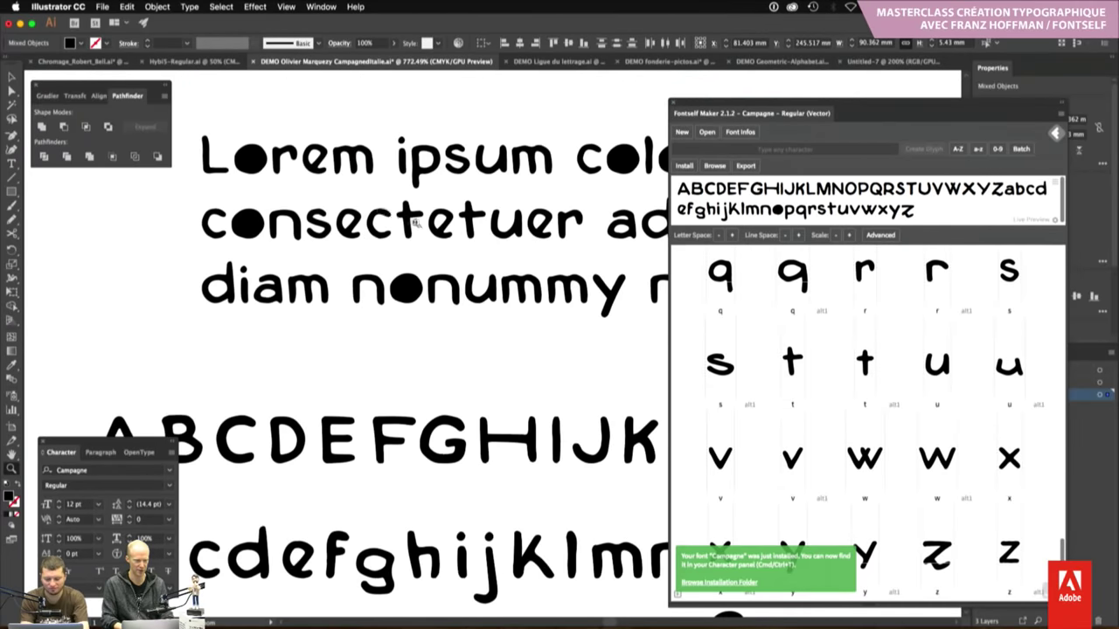
pyautogui.scroll(2, 469, 260)
pyautogui.hscroll(-1, 470, 260)
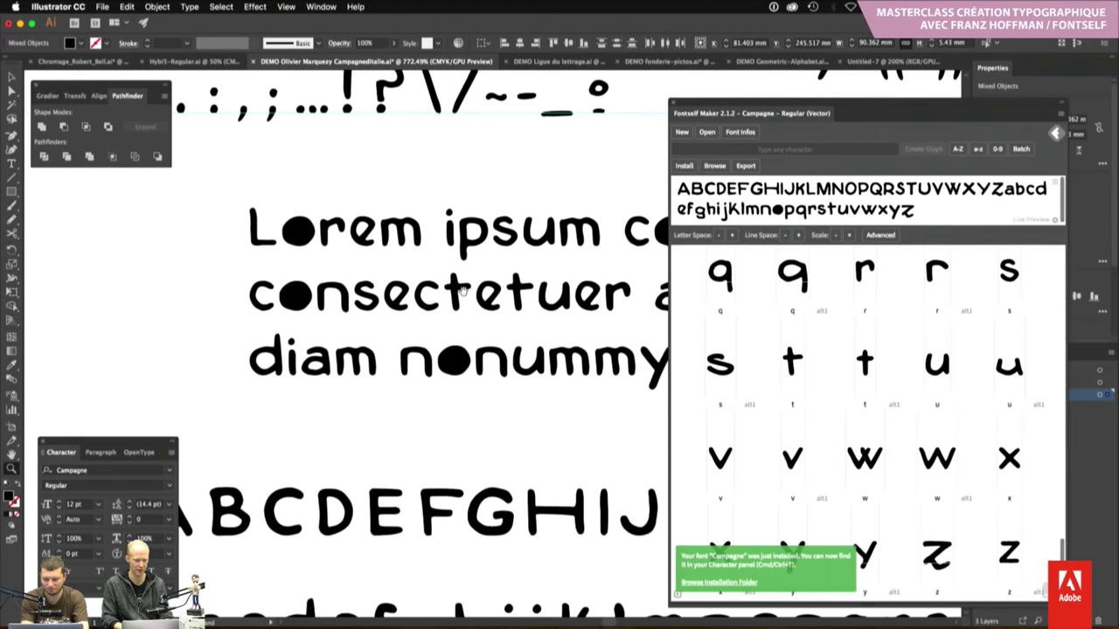
pyautogui.click(13, 77)
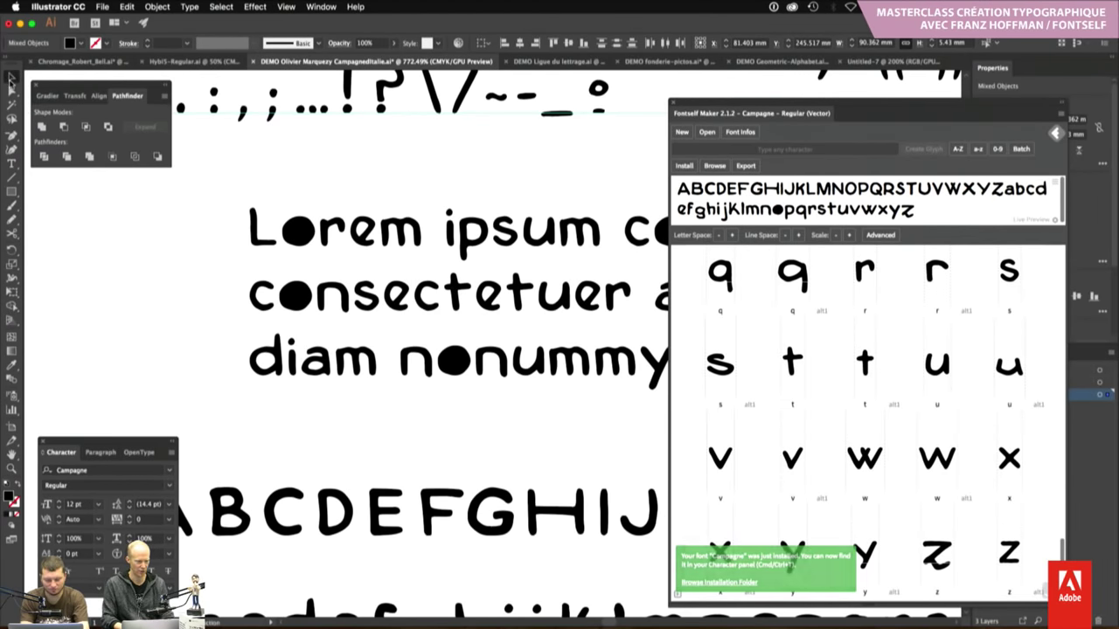
pyautogui.click(224, 296)
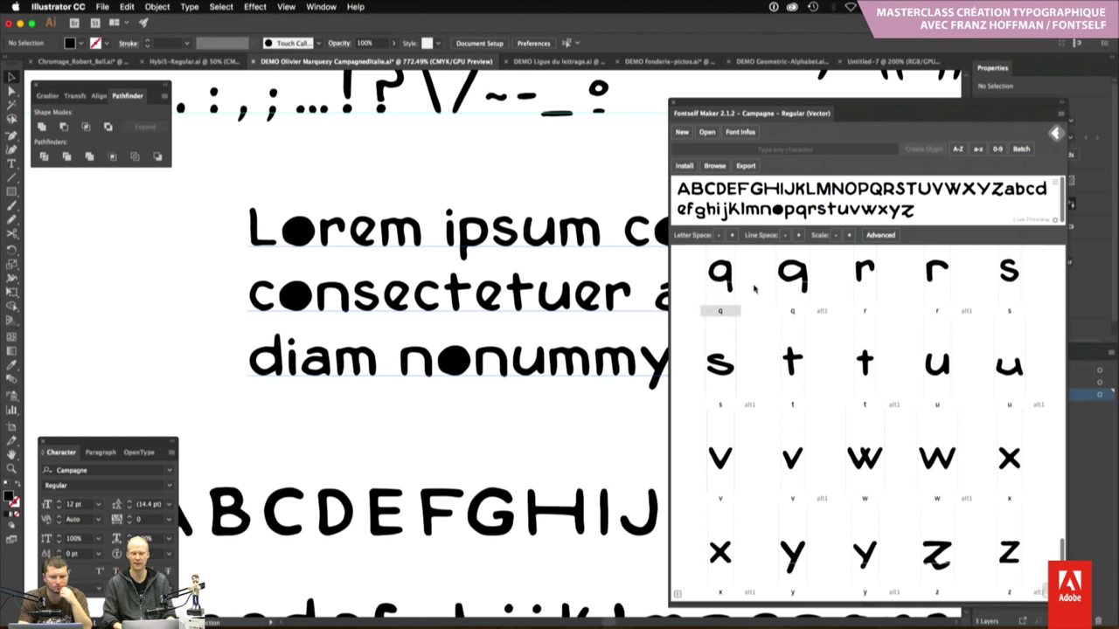
pyautogui.scroll(1, 783, 312)
pyautogui.scroll(1, 783, 312)
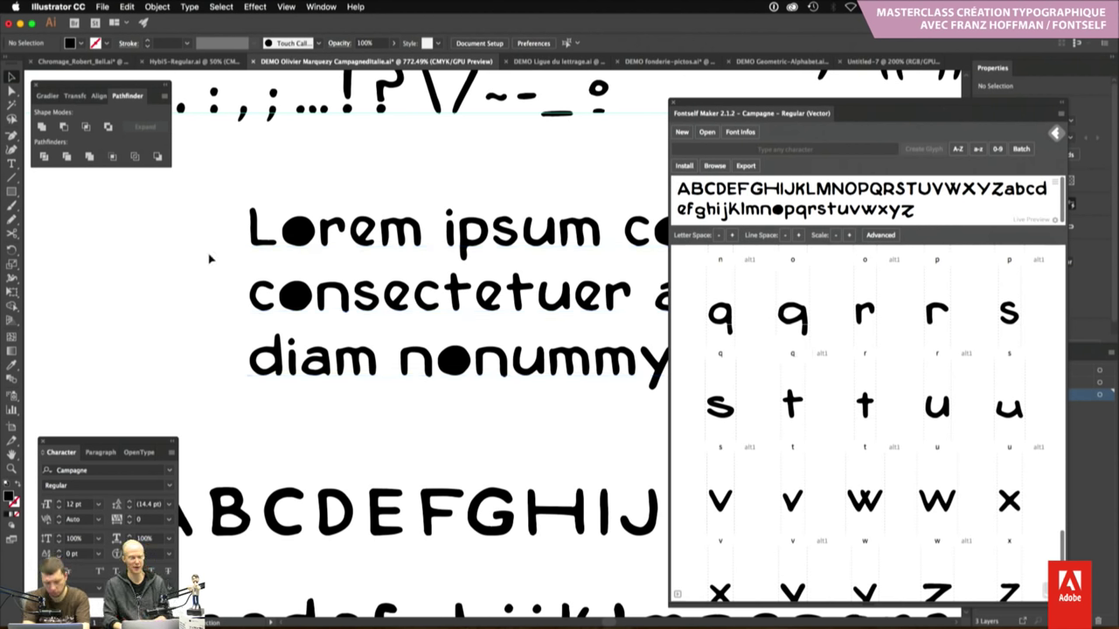
# Select the o in consectetuer and the o and r in Lorem to inspect them
pyautogui.doubleClick(308, 300)
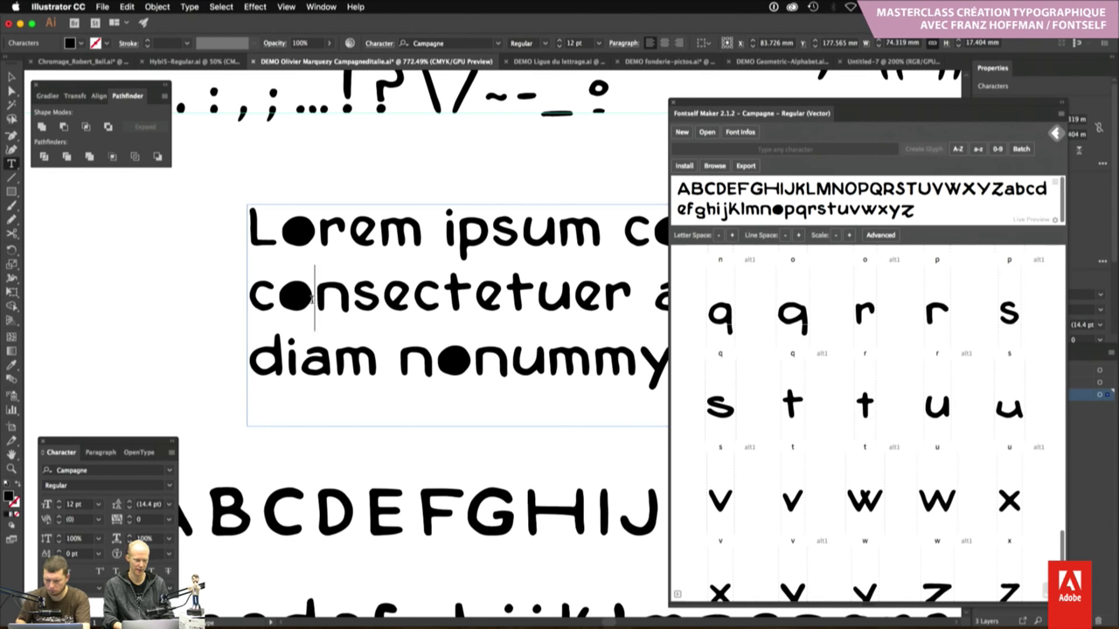
pyautogui.moveTo(307, 300); pyautogui.dragTo(286, 299)
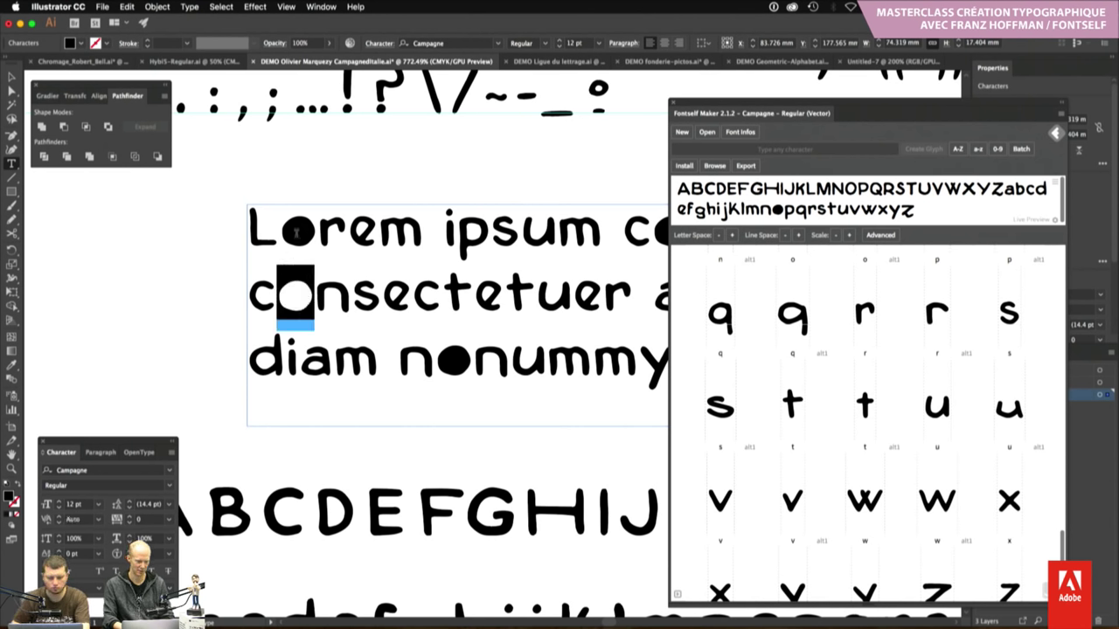
pyautogui.moveTo(296, 230); pyautogui.dragTo(305, 229)
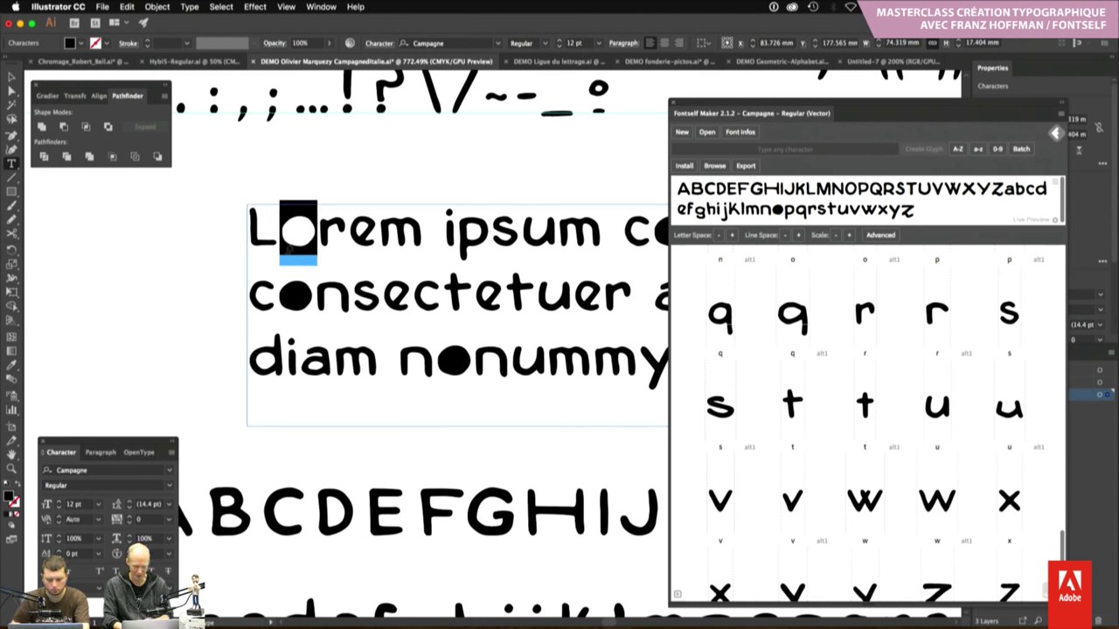
pyautogui.press('Escape')
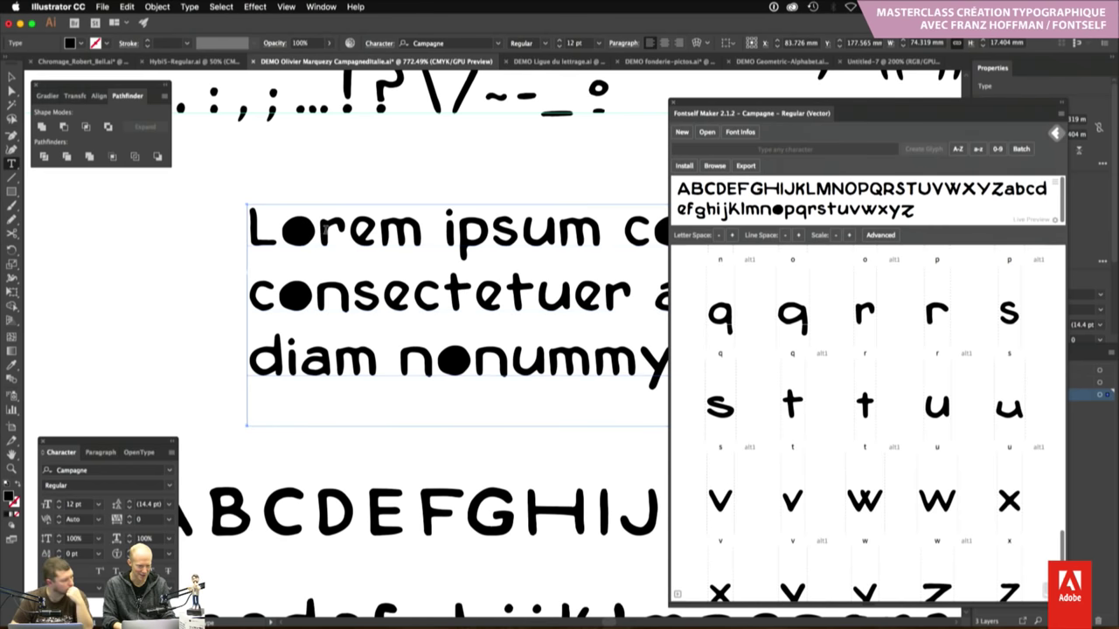
pyautogui.moveTo(319, 230); pyautogui.dragTo(346, 232)
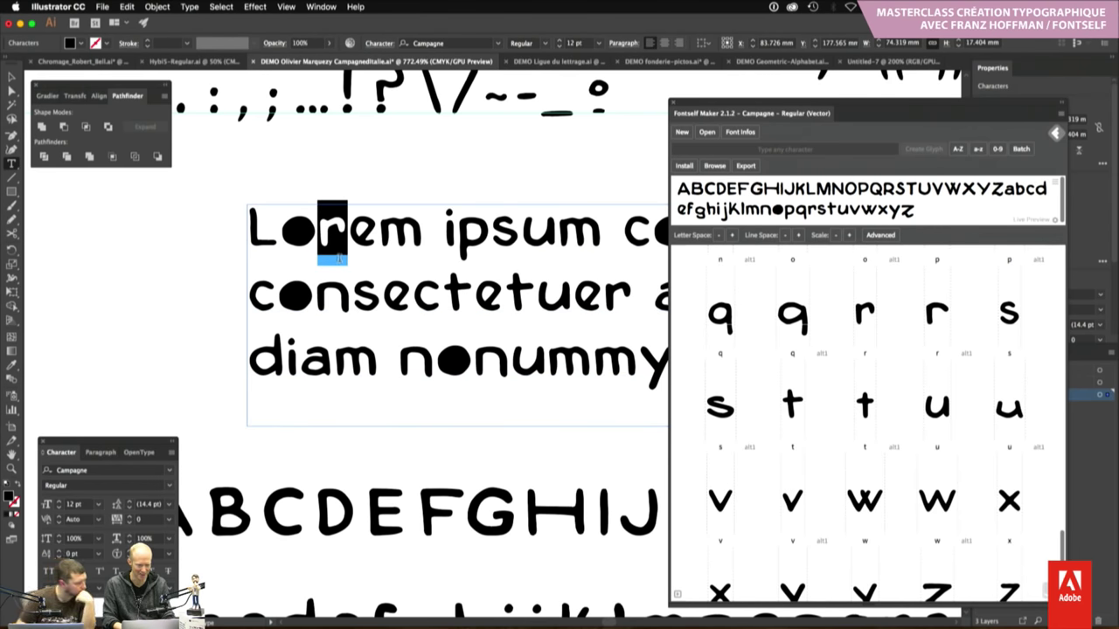
pyautogui.click(175, 295)
# Reinstall Campagne from Fontself Maker so the sample text refreshes
pyautogui.click(682, 167)
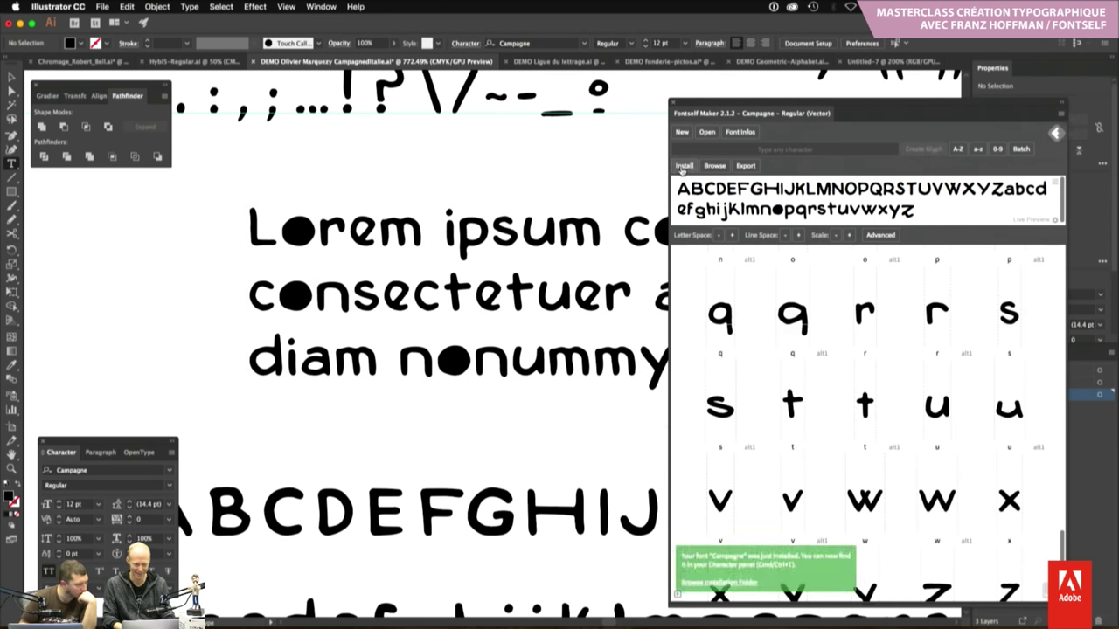
pyautogui.hscroll(2, 514, 214)
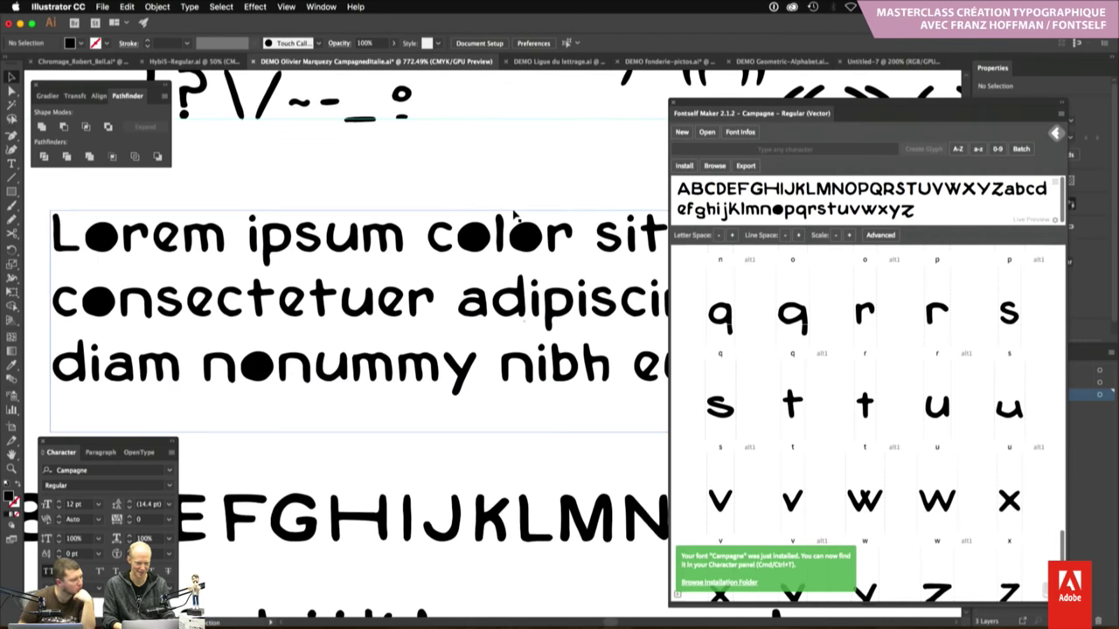
pyautogui.hscroll(5, 514, 214)
pyautogui.hscroll(6, 515, 215)
pyautogui.hscroll(3, 515, 215)
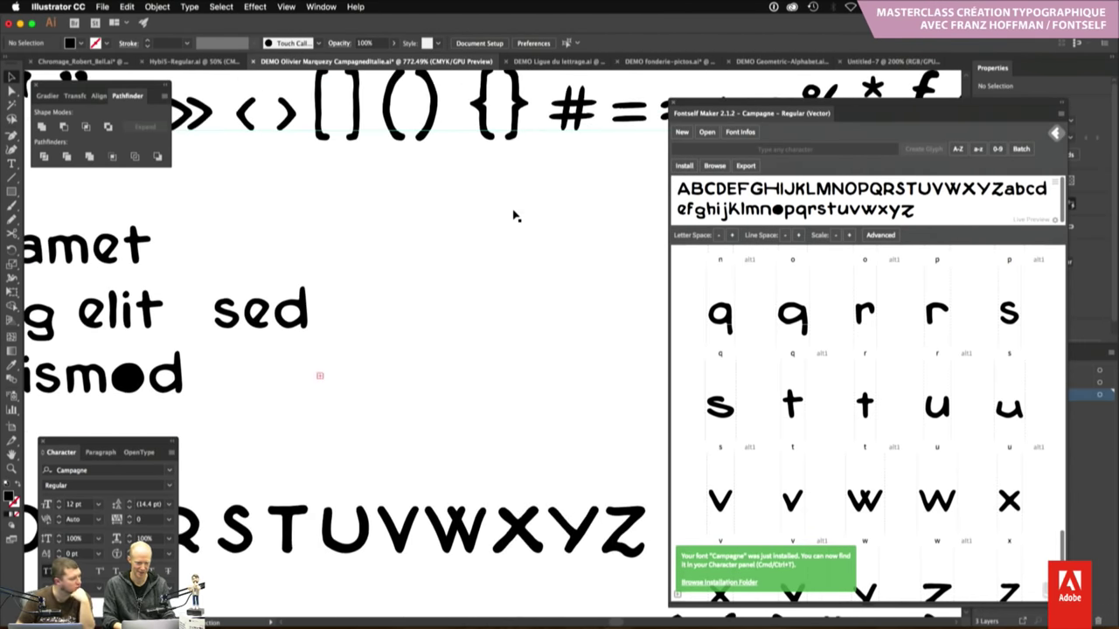
# Inspect the m in ipsum, then install the updated Campagne font again
pyautogui.press('t')
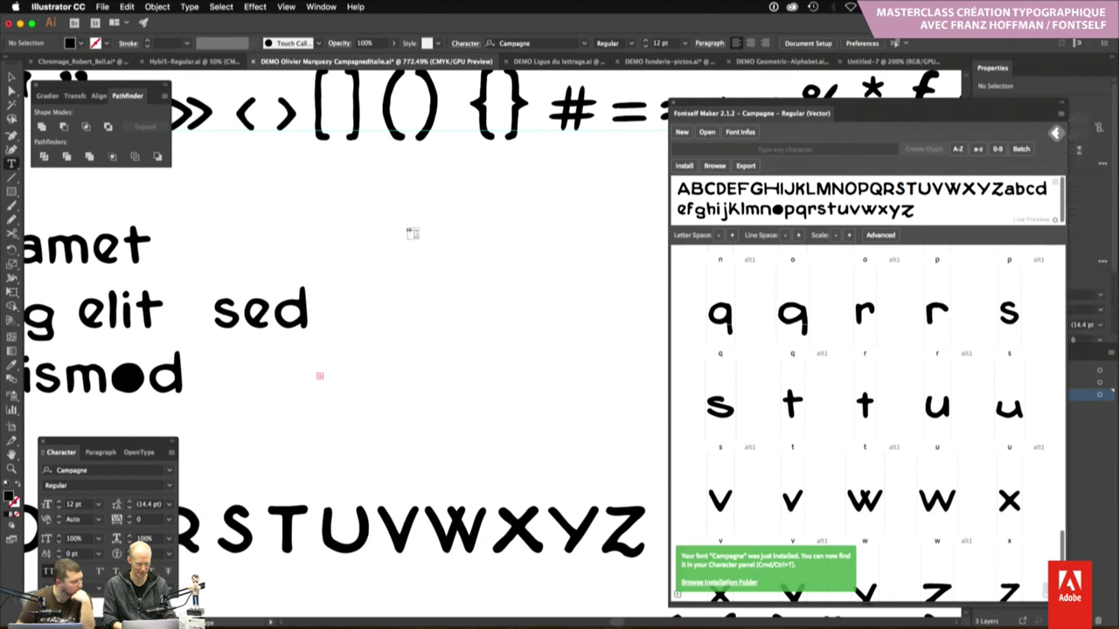
pyautogui.hscroll(-6, 232, 277)
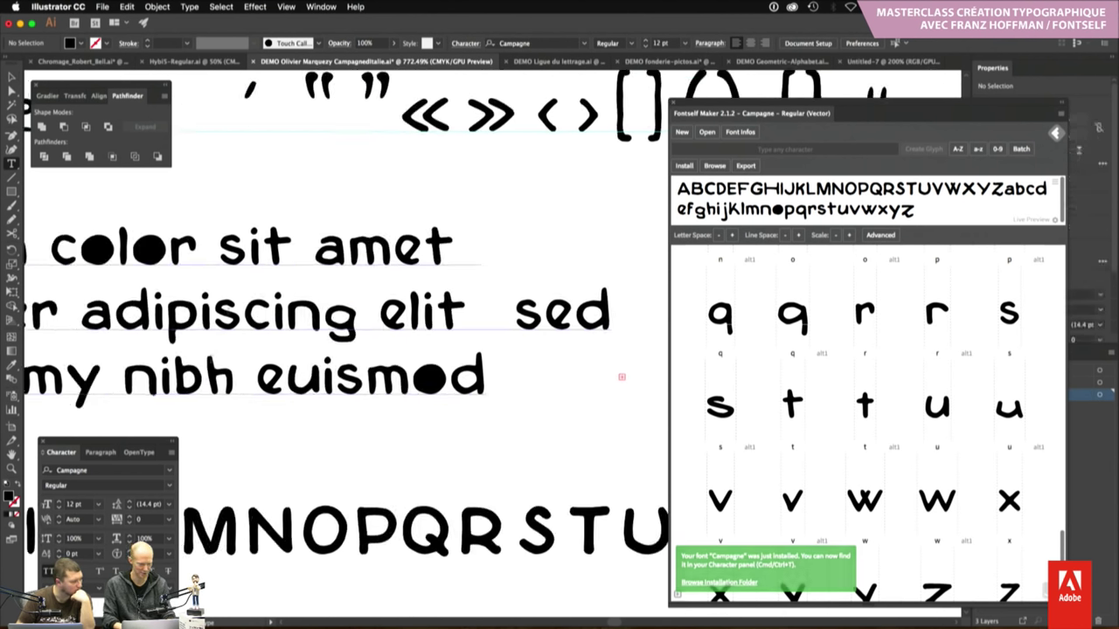
pyautogui.hscroll(-4, 148, 292)
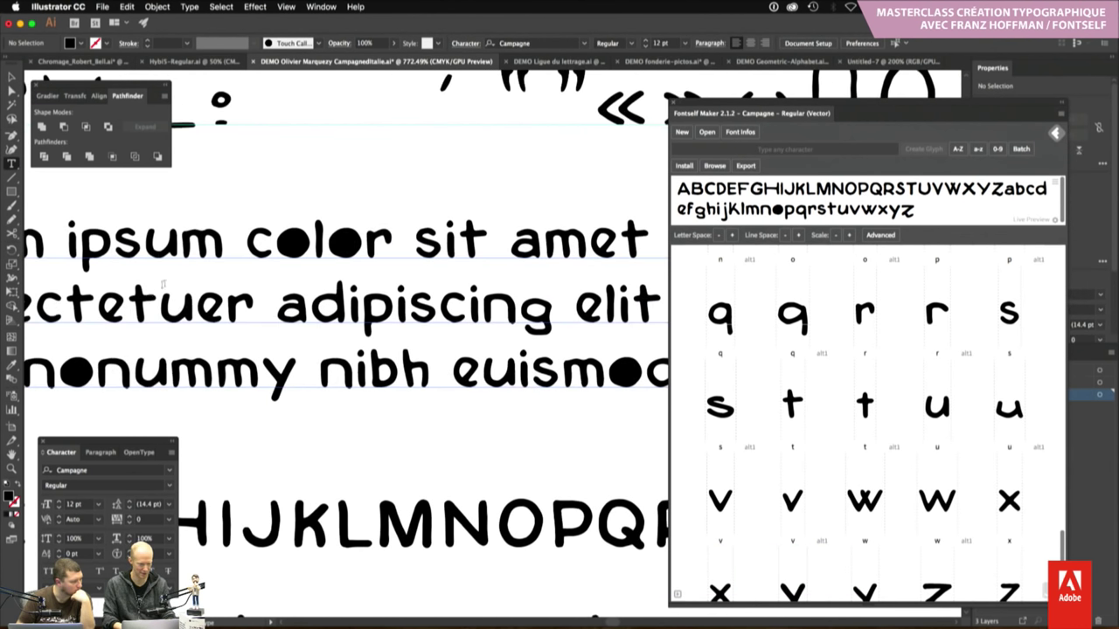
pyautogui.click(179, 249)
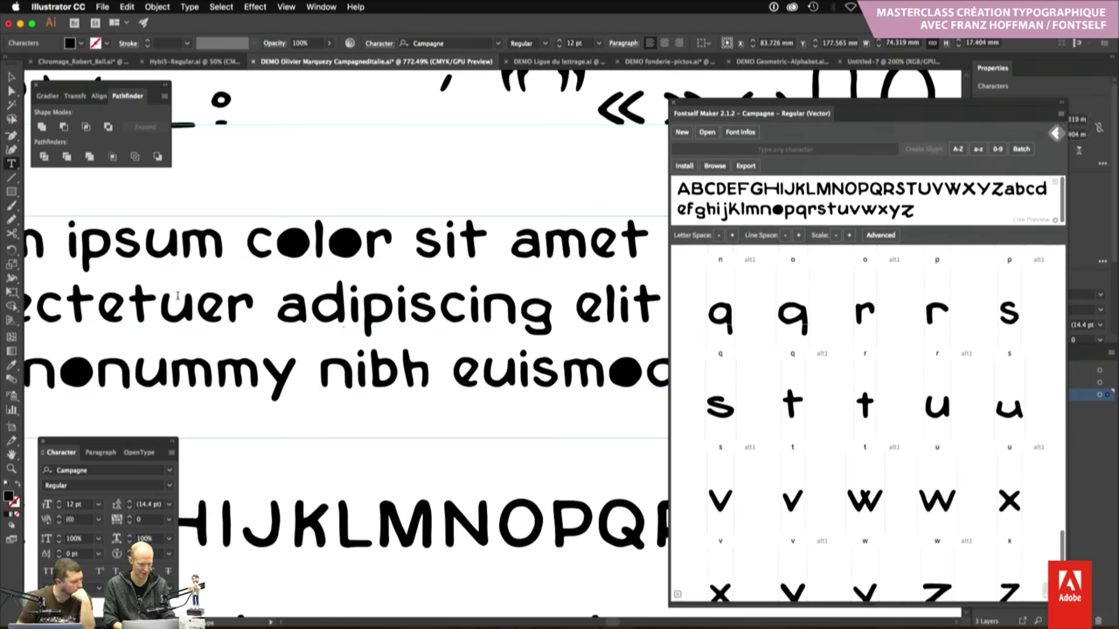
pyautogui.moveTo(180, 253); pyautogui.dragTo(215, 266)
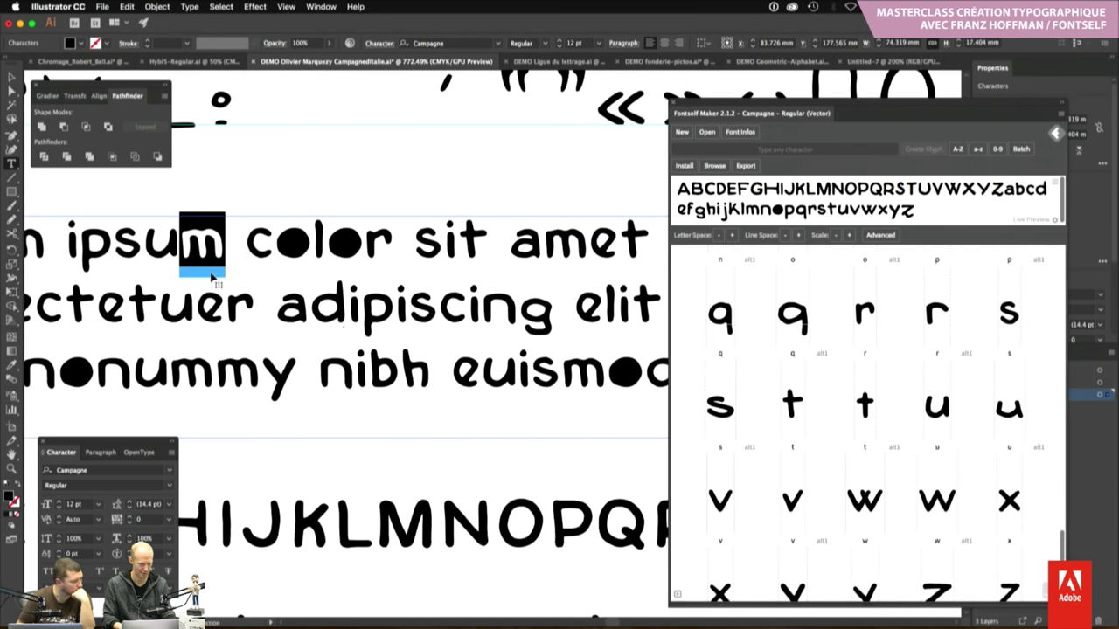
pyautogui.hotkey('ctrl', 'shift', 'a')
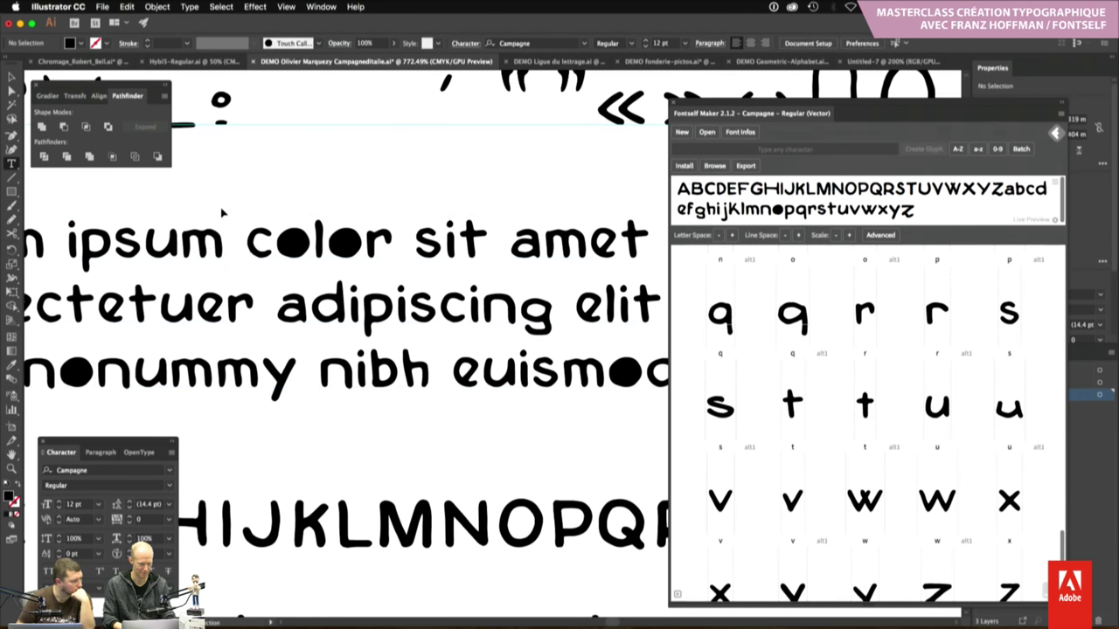
pyautogui.hscroll(8, 221, 212)
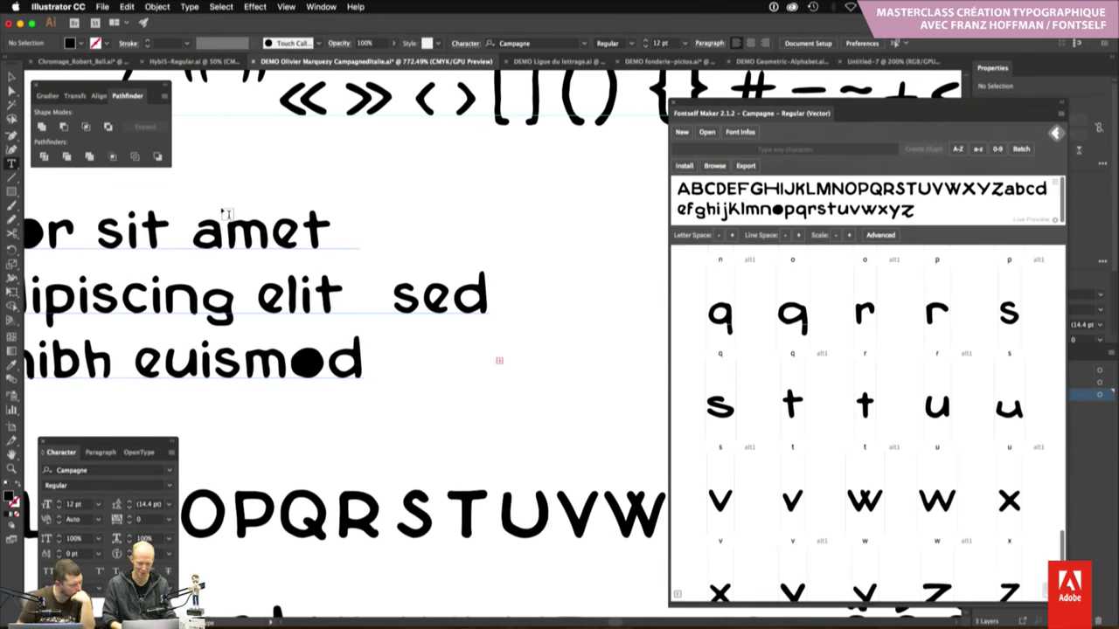
pyautogui.hscroll(8, 224, 212)
pyautogui.click(685, 166)
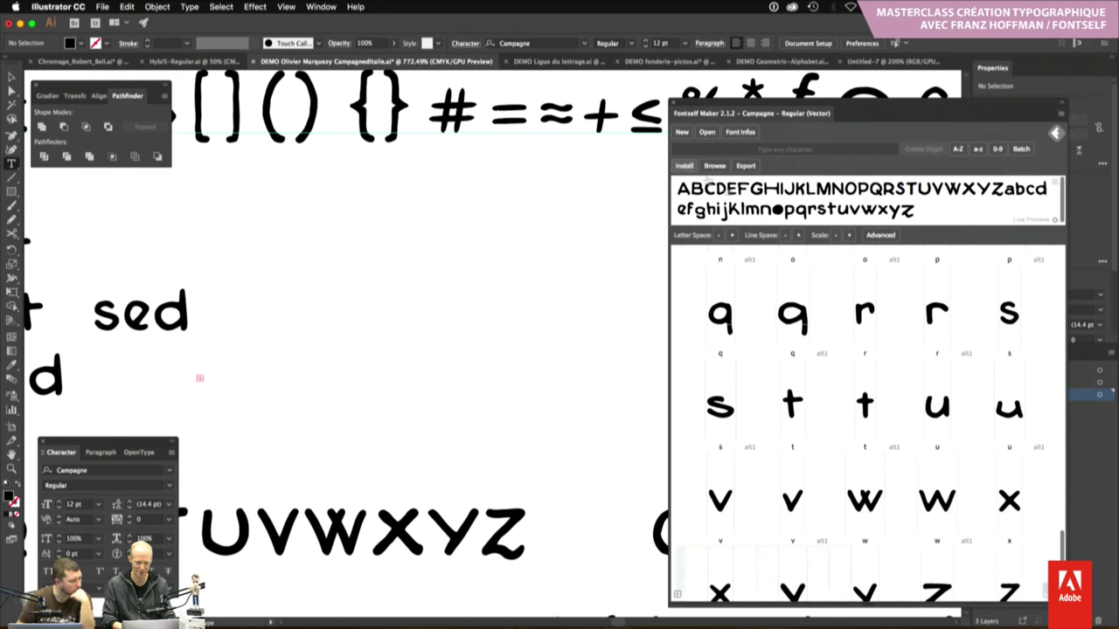
pyautogui.scroll(5, 827, 306)
pyautogui.scroll(3, 827, 306)
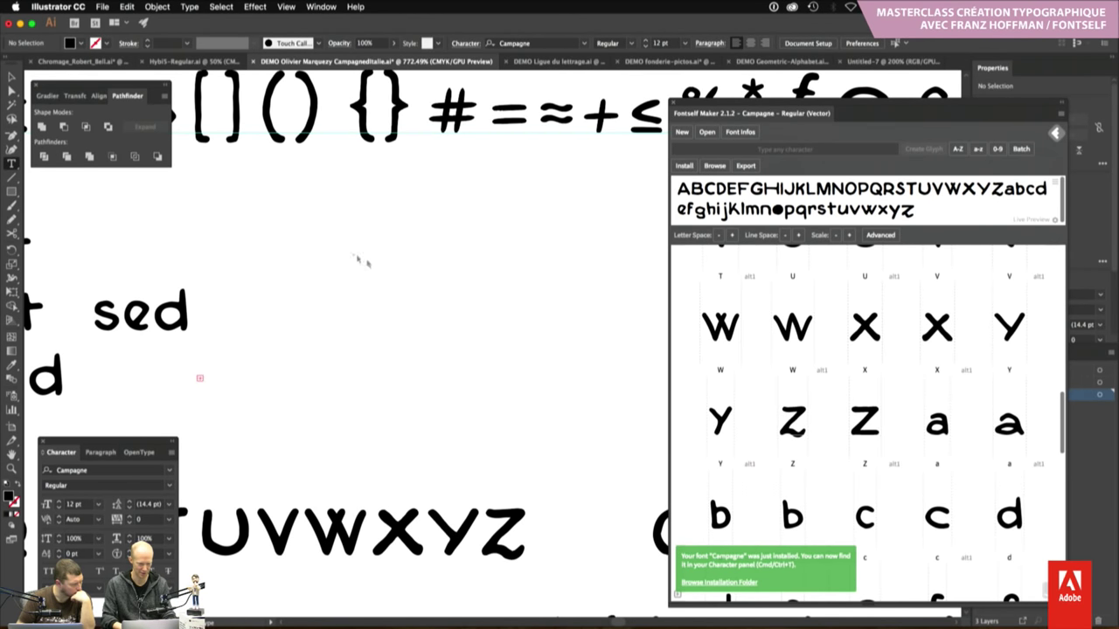
# Create a 'Lorem ipsum dolor sit' placeholder text frame in Campagne and shift it left
pyautogui.moveTo(353, 253); pyautogui.dragTo(644, 451)
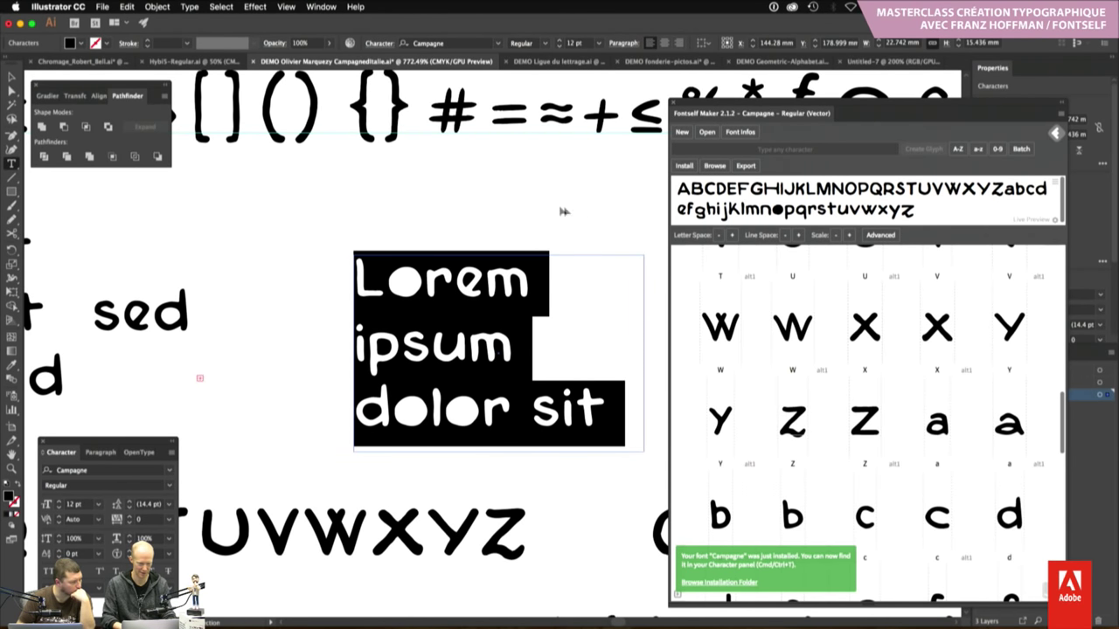
pyautogui.click(534, 237)
pyautogui.click(438, 279)
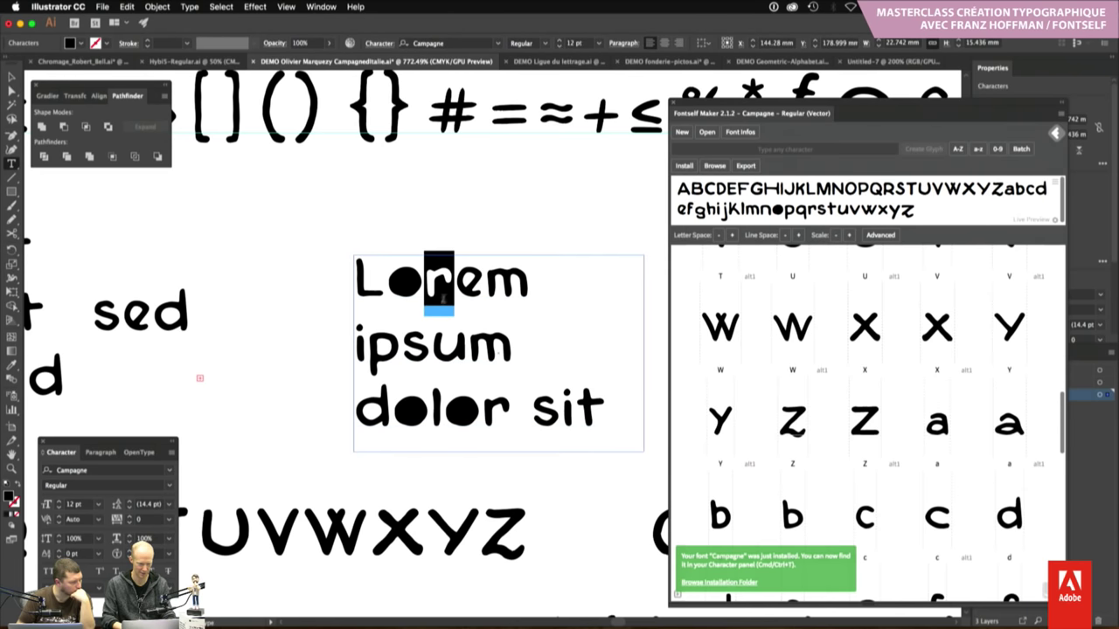
pyautogui.hotkey('shift', 'Left')
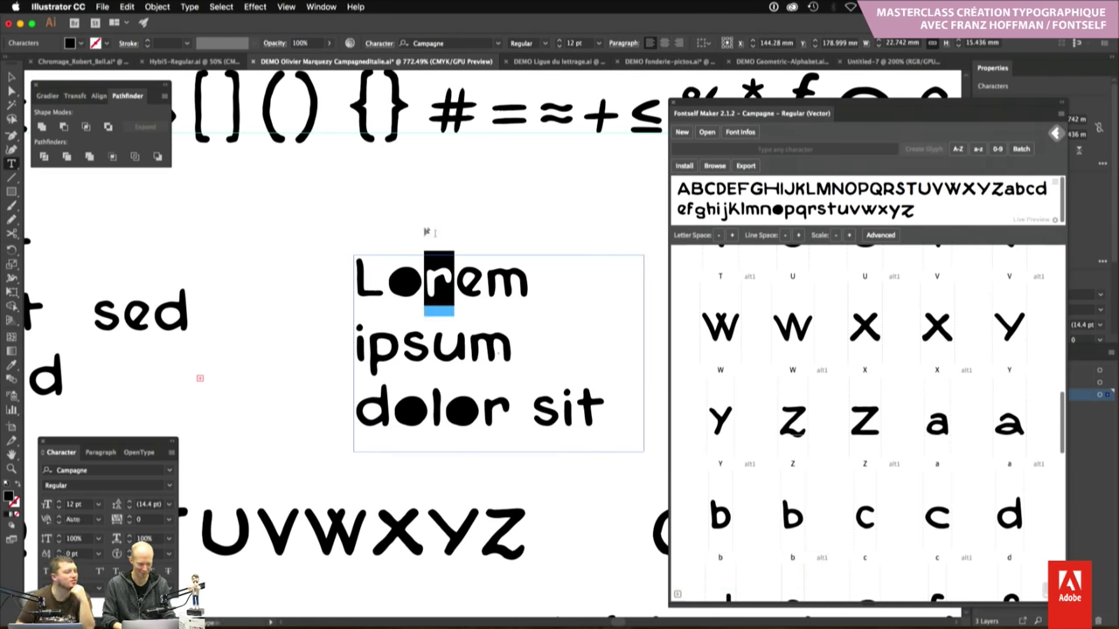
pyautogui.click(393, 234)
pyautogui.press('v')
pyautogui.moveTo(442, 278); pyautogui.dragTo(394, 273)
pyautogui.click(631, 230)
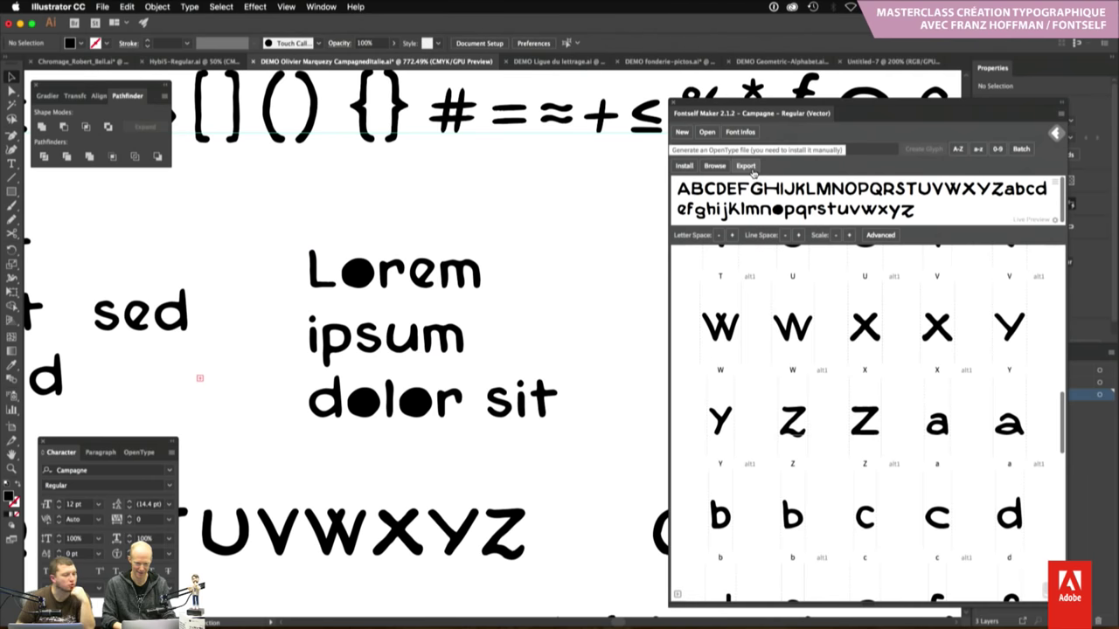
# Export Campagne.otf into the DEMO folder, replacing the existing copy
pyautogui.hotkey('shift', 'Tab')
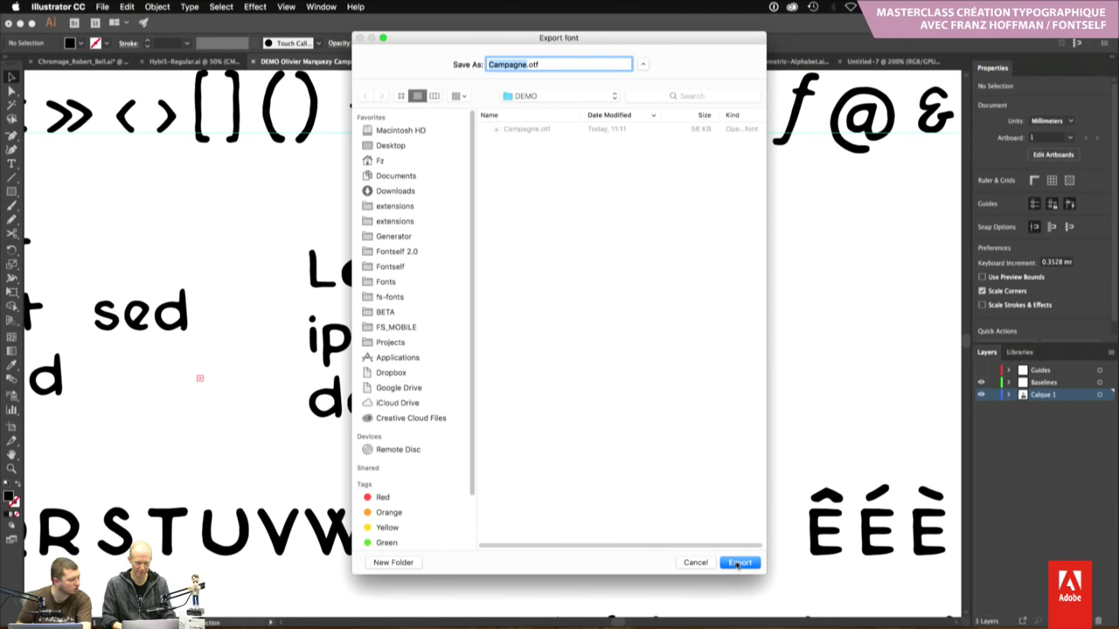
pyautogui.click(741, 564)
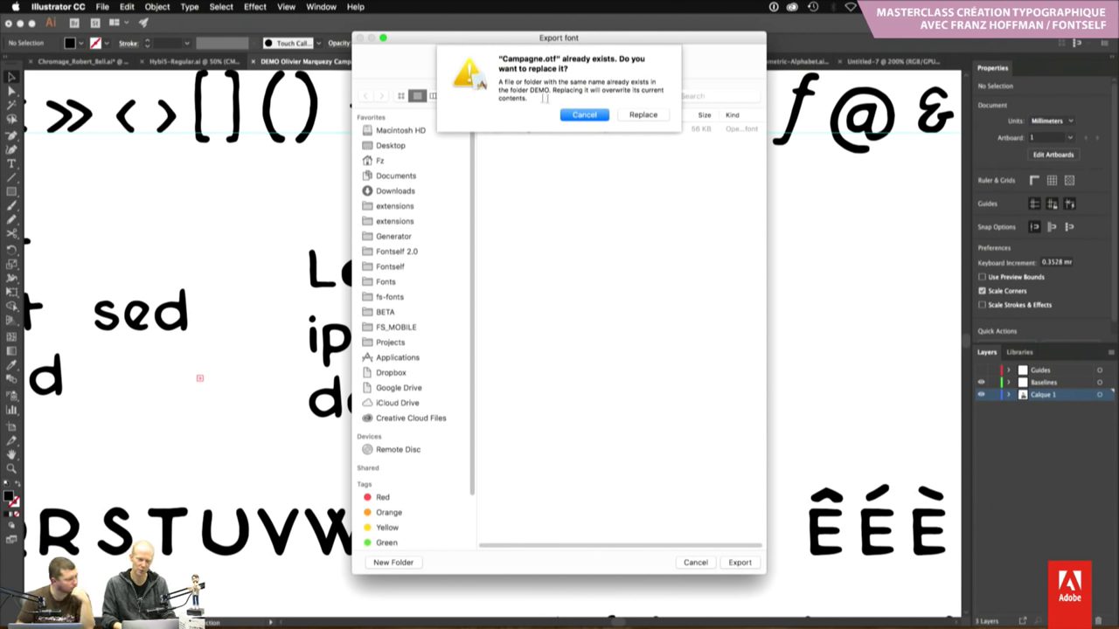
pyautogui.click(644, 115)
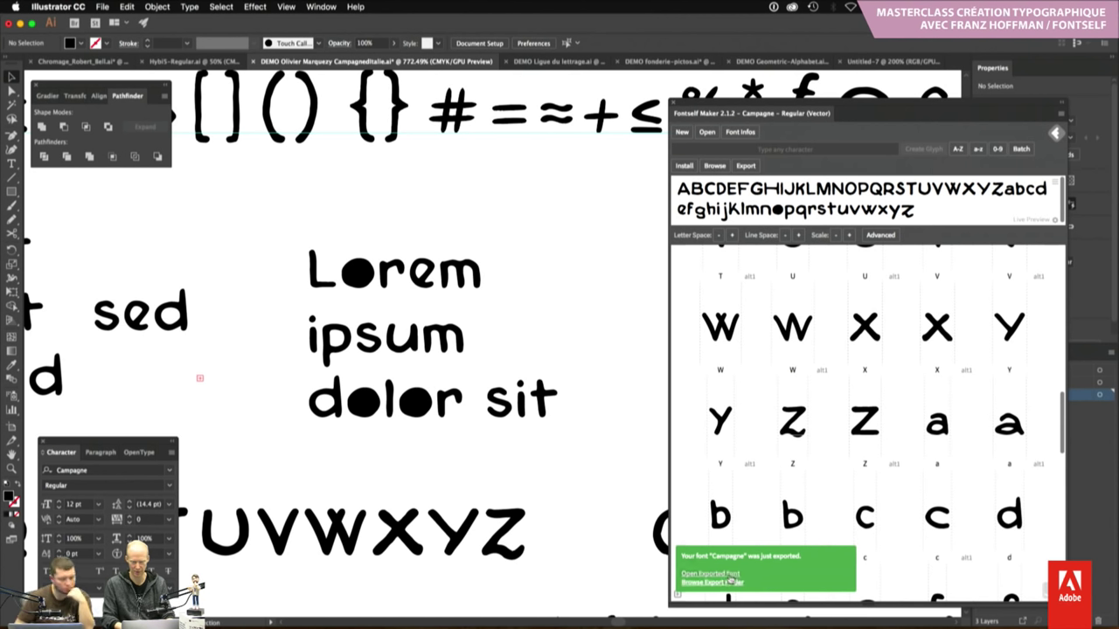
pyautogui.click(727, 574)
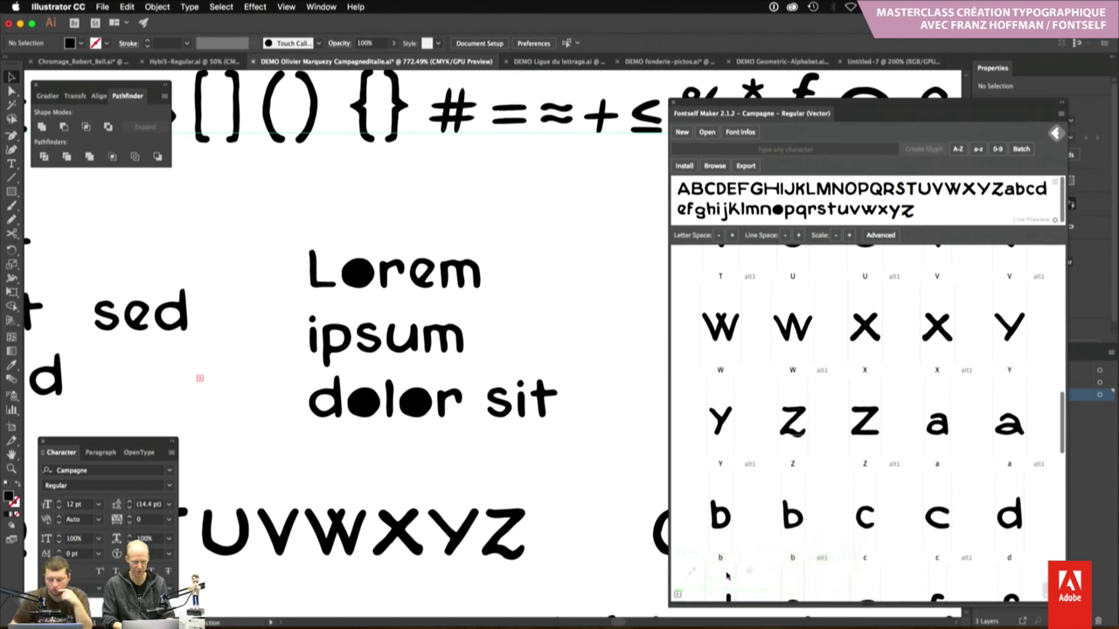
pyautogui.click(747, 168)
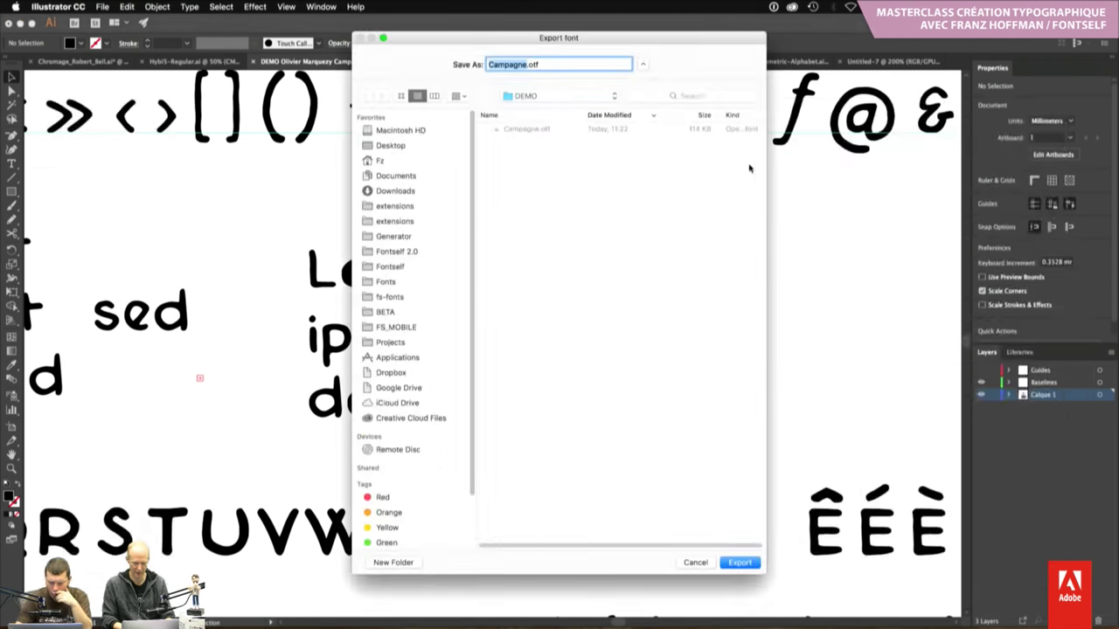
pyautogui.click(733, 564)
pyautogui.click(651, 118)
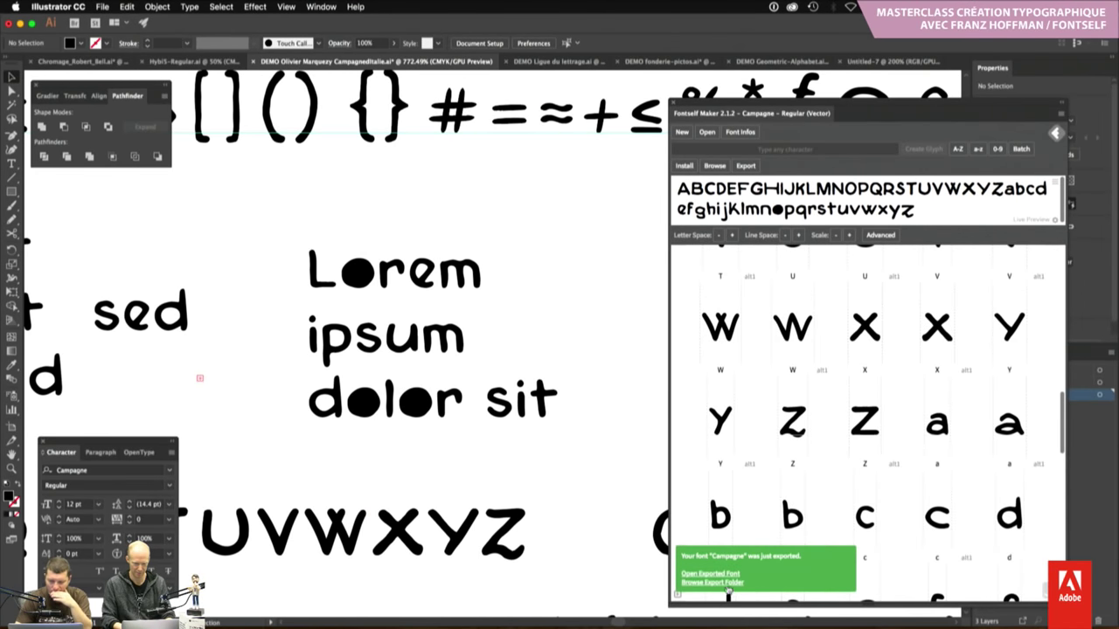
# Install the exported Campagne.otf via Font Book, then return to Illustrator
pyautogui.click(729, 583)
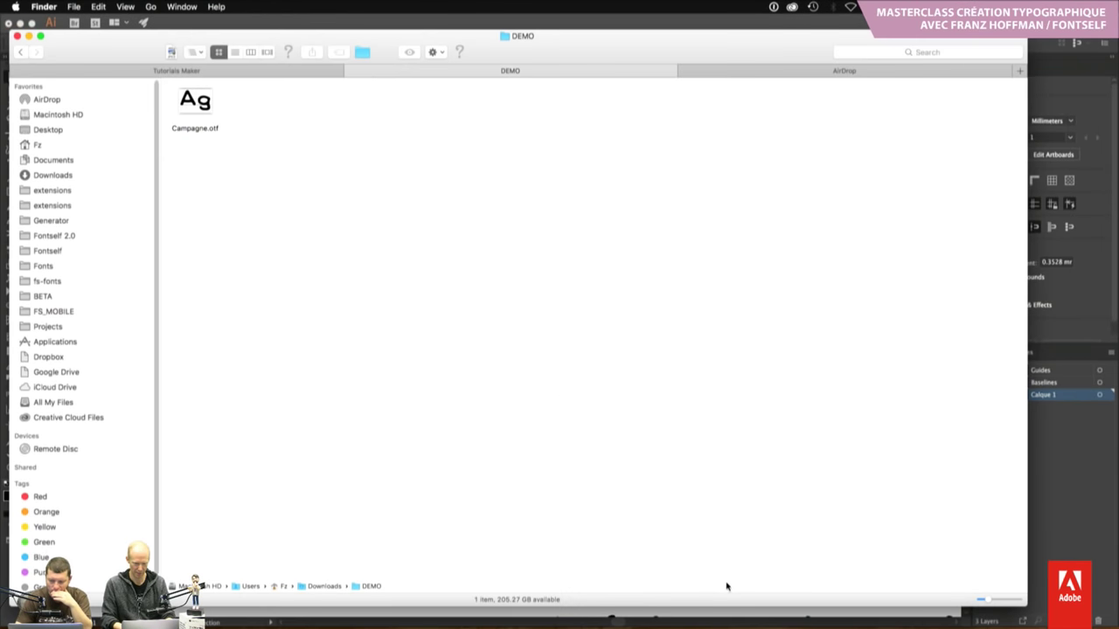
pyautogui.doubleClick(199, 109)
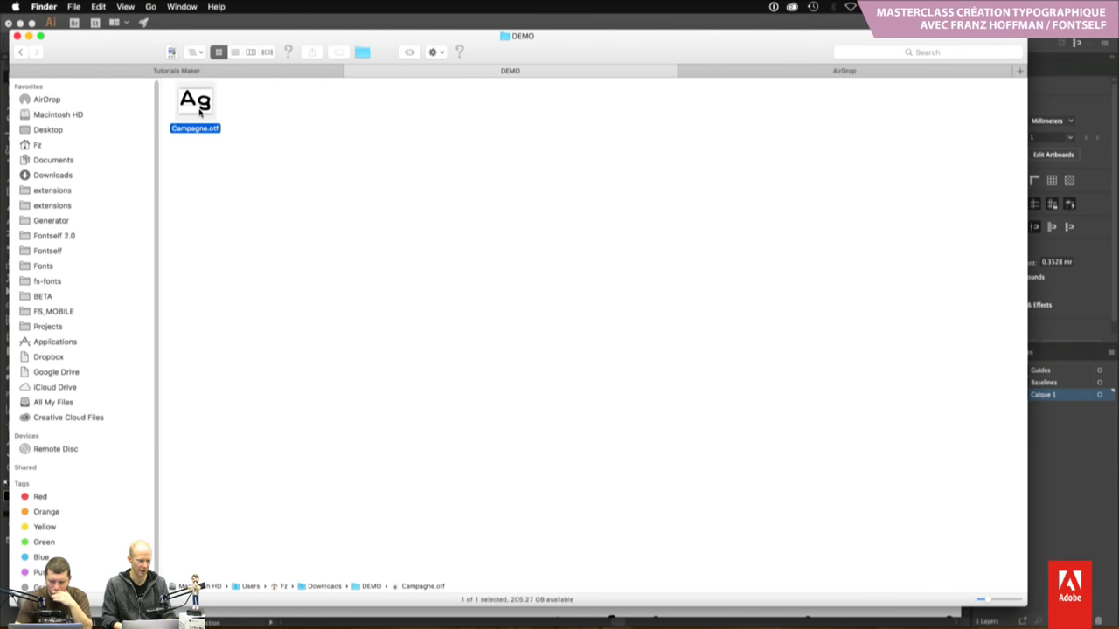
pyautogui.click(282, 231)
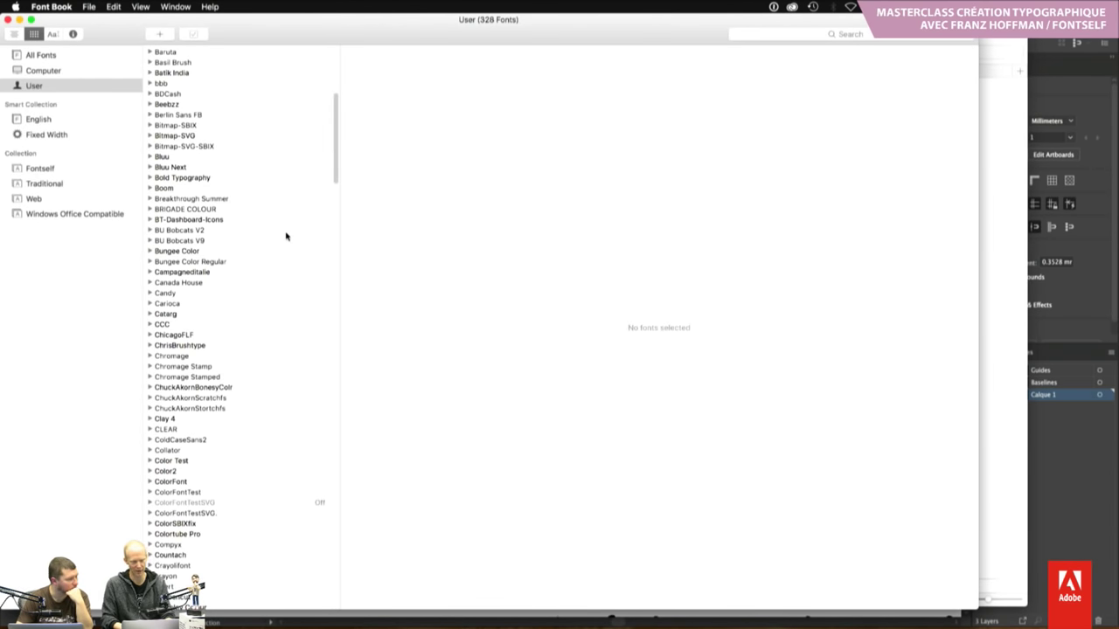
pyautogui.press('super+Tab')
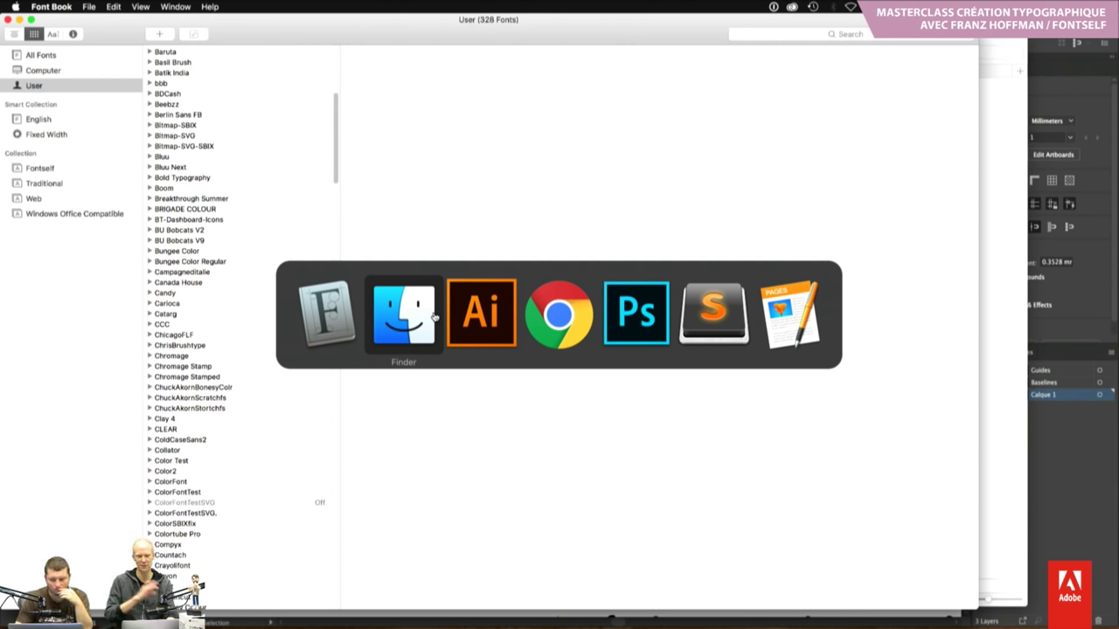
pyautogui.click(435, 316)
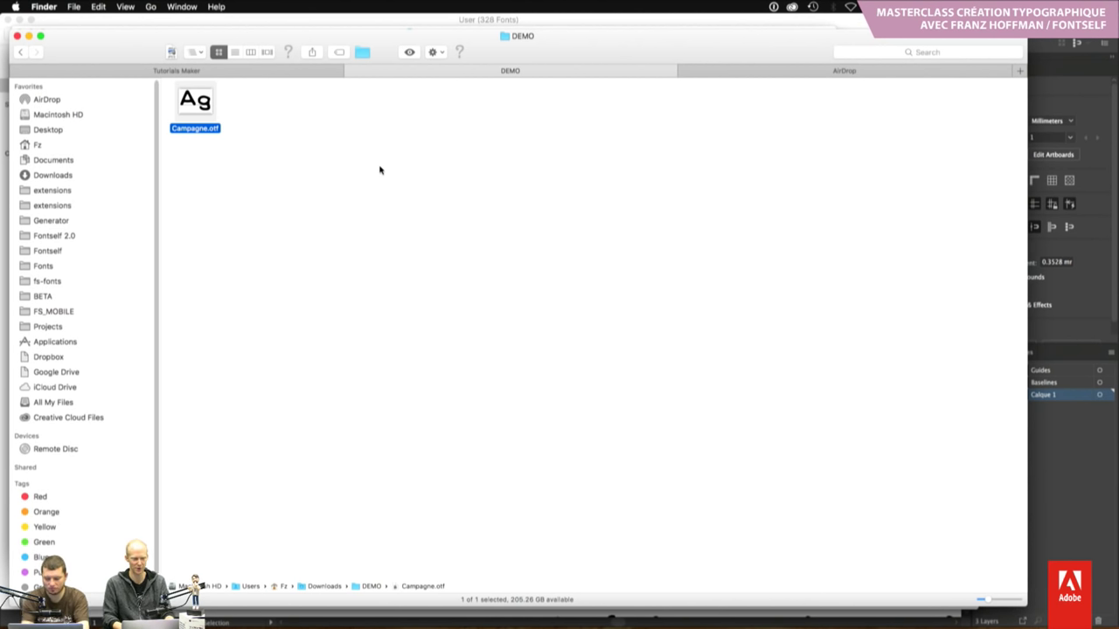
pyautogui.click(338, 147)
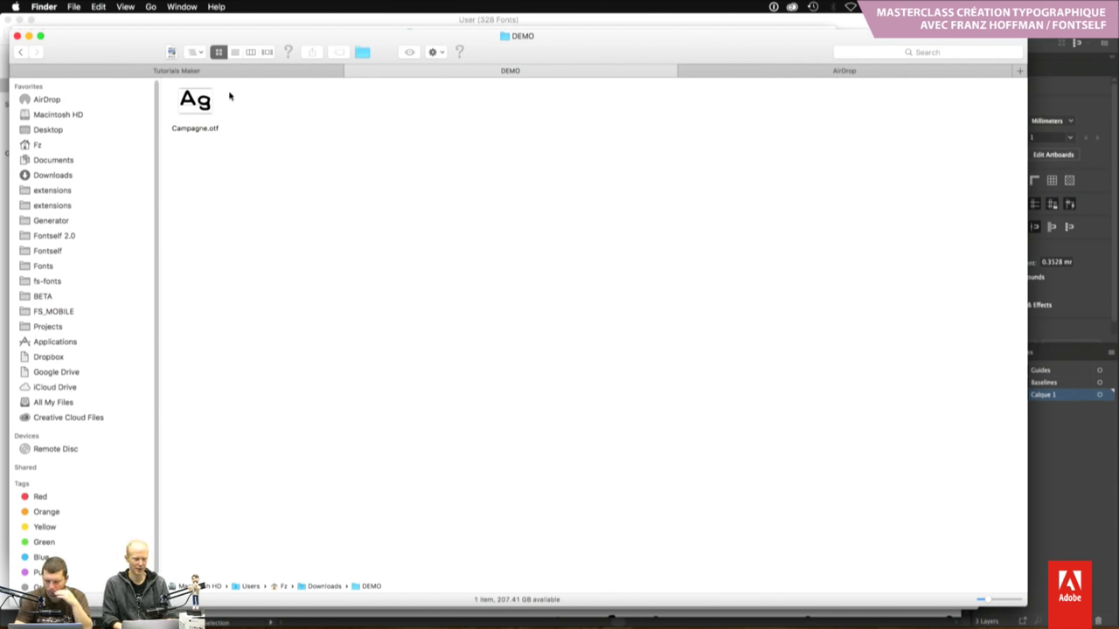
pyautogui.press('super+Tab')
pyautogui.press('super+Tab')
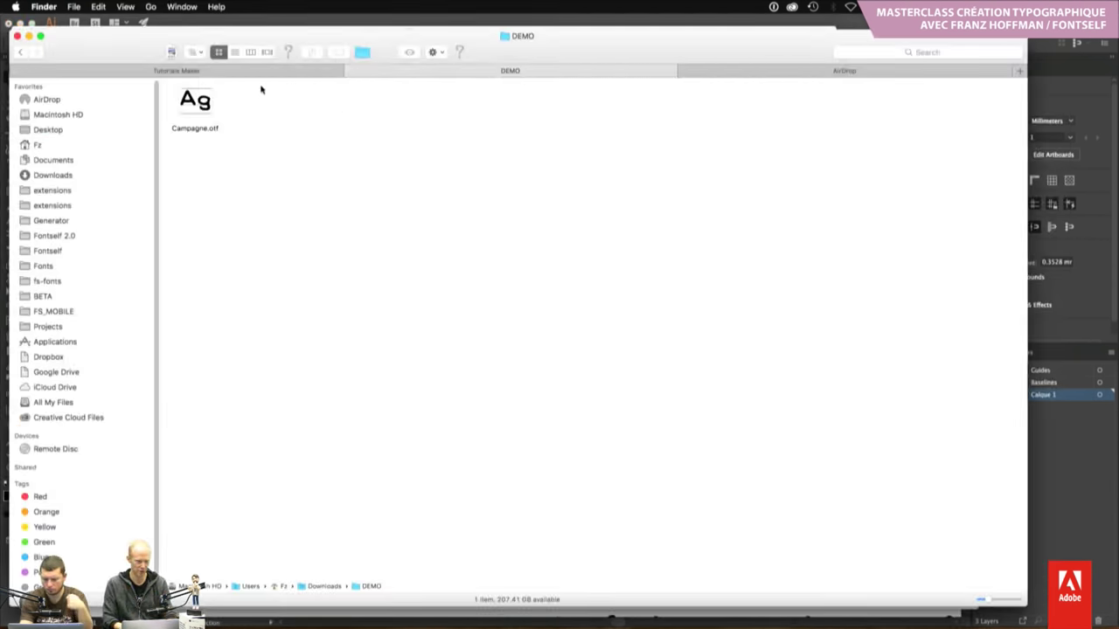
# Move Campagne.otf from DEMO to the Trash and return to Illustrator
pyautogui.click(208, 106)
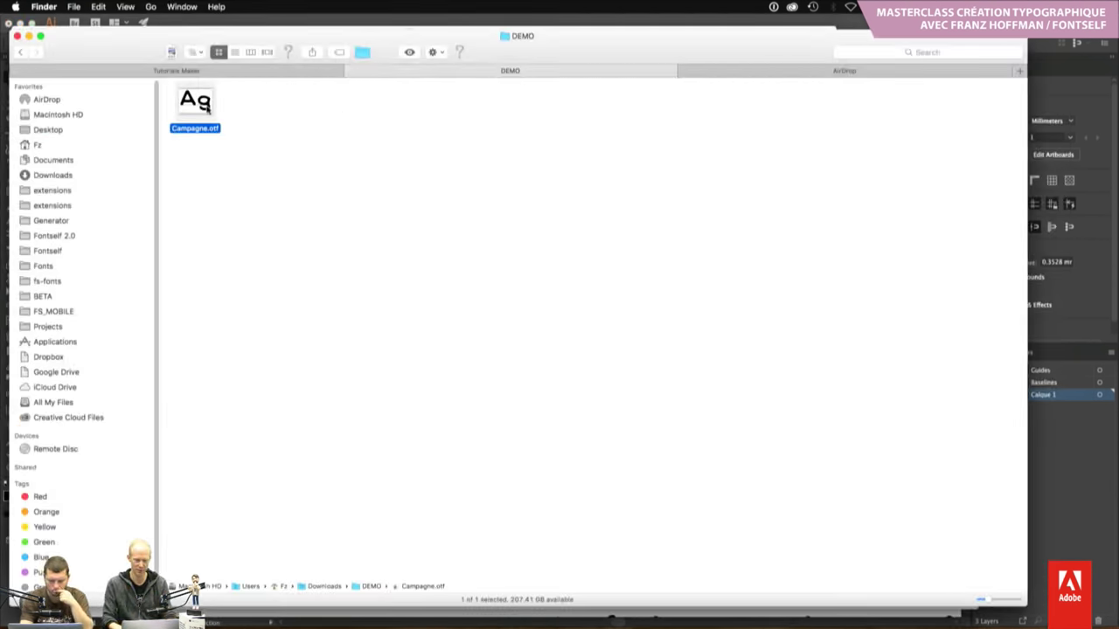
pyautogui.press('super+BackSpace')
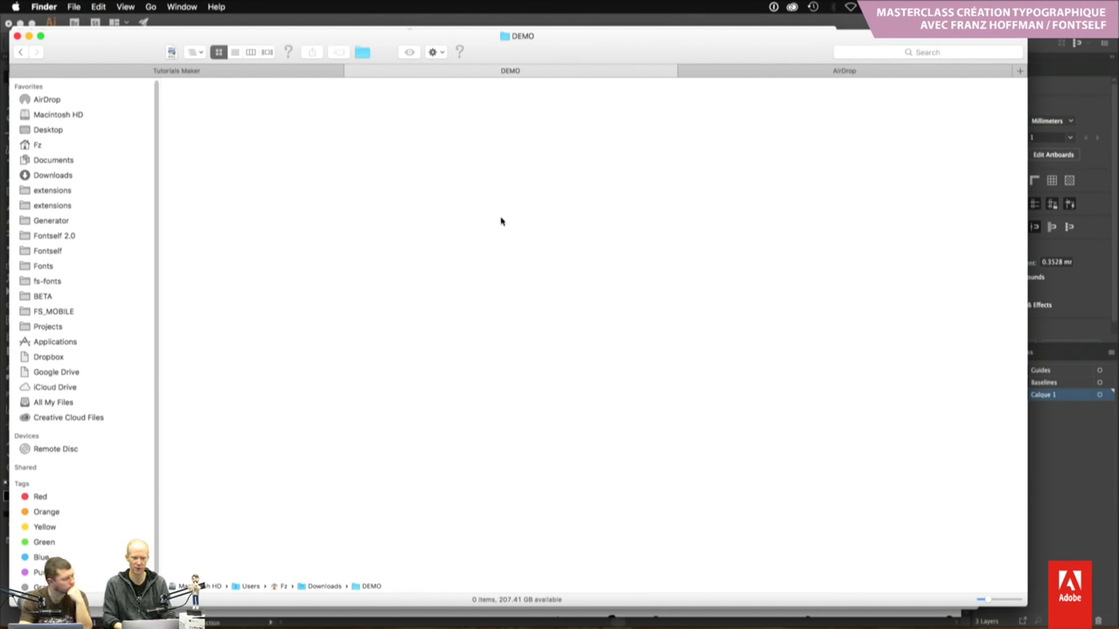
pyautogui.press('super+Tab')
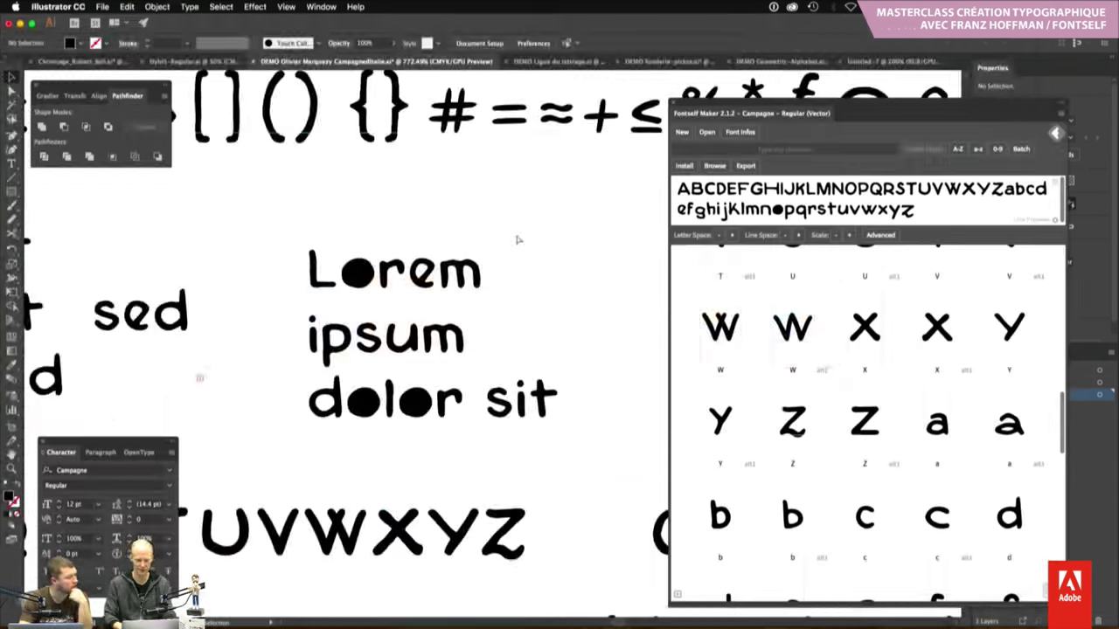
# Inspect the o in Lorem, then select the Lorem ipsum text frame
pyautogui.click(477, 269)
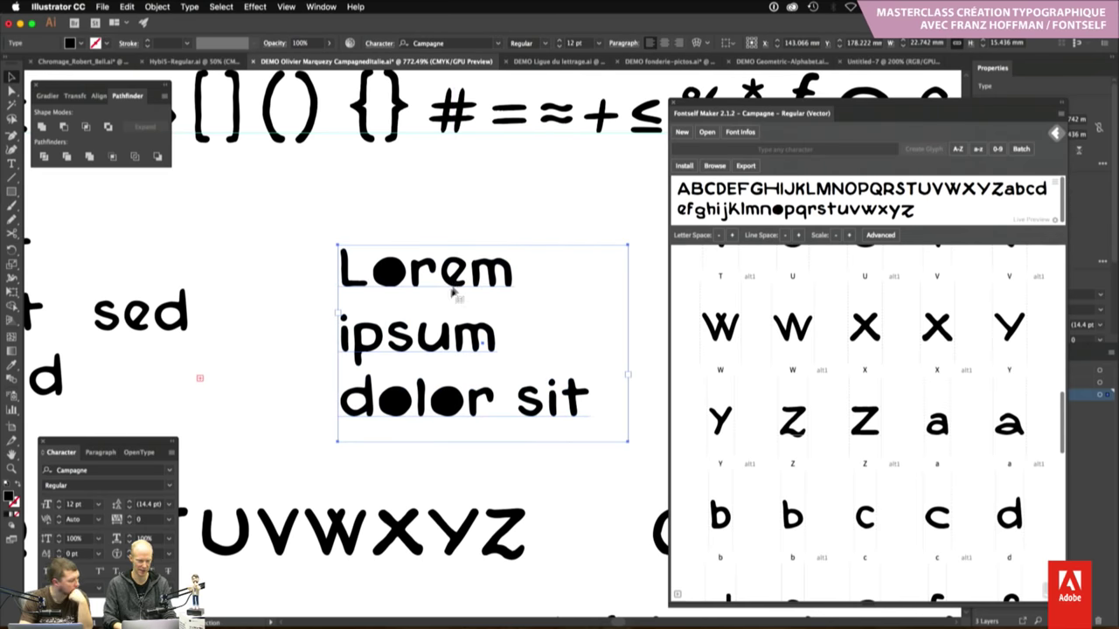
pyautogui.doubleClick(408, 266)
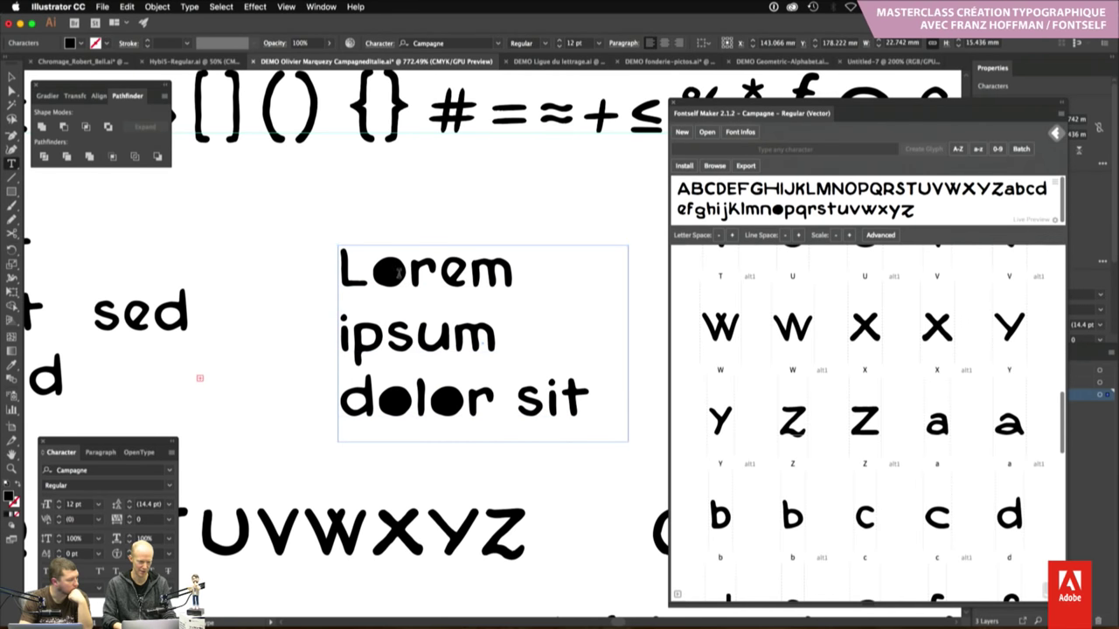
pyautogui.moveTo(408, 271); pyautogui.dragTo(385, 273)
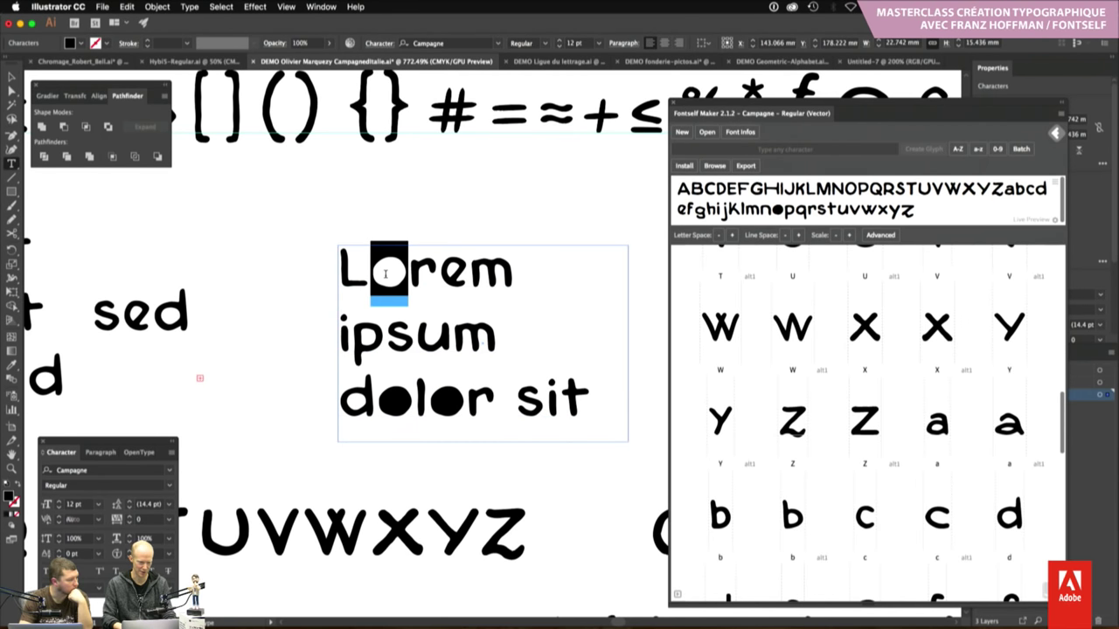
pyautogui.click(406, 214)
pyautogui.hscroll(5, 407, 217)
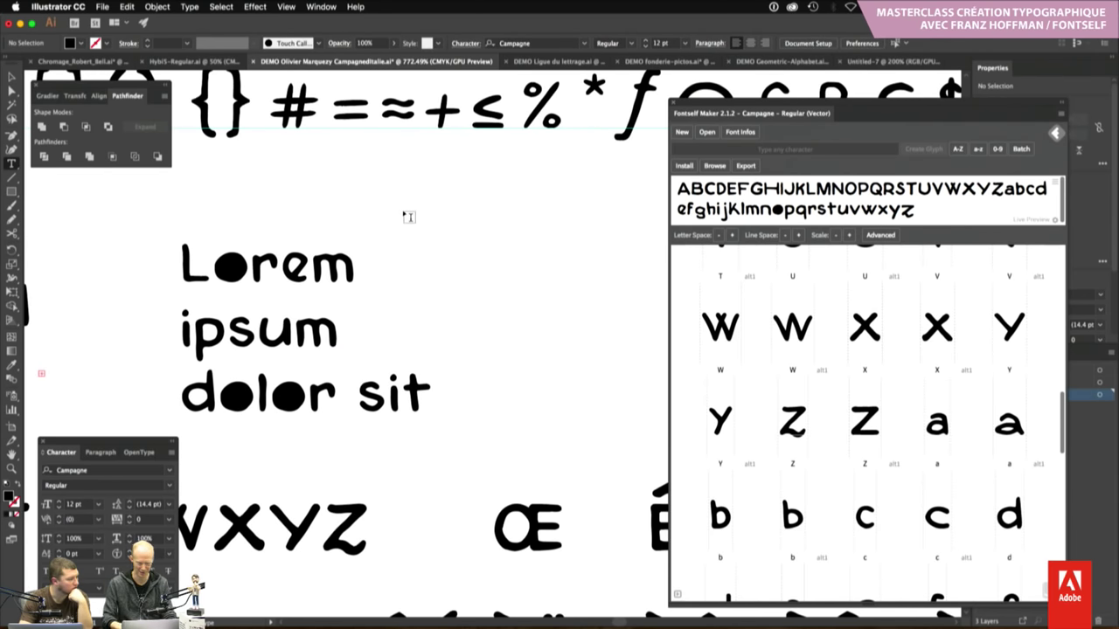
pyautogui.press('v')
pyautogui.click(229, 279)
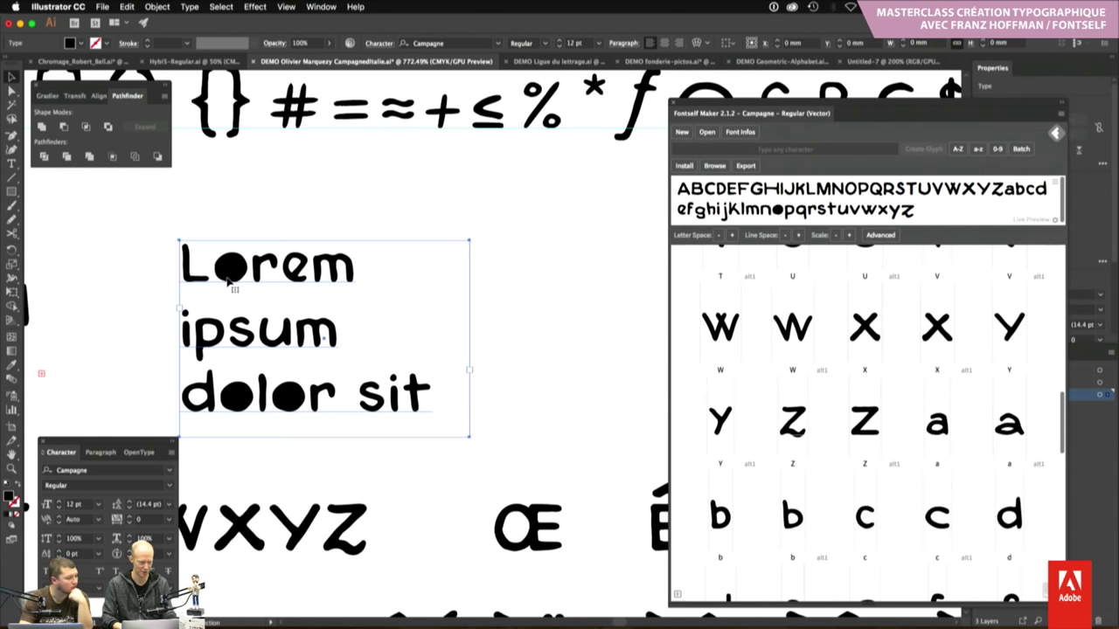
# Set the text frame's font to Gilbert Color Bold Preview5
pyautogui.click(95, 469)
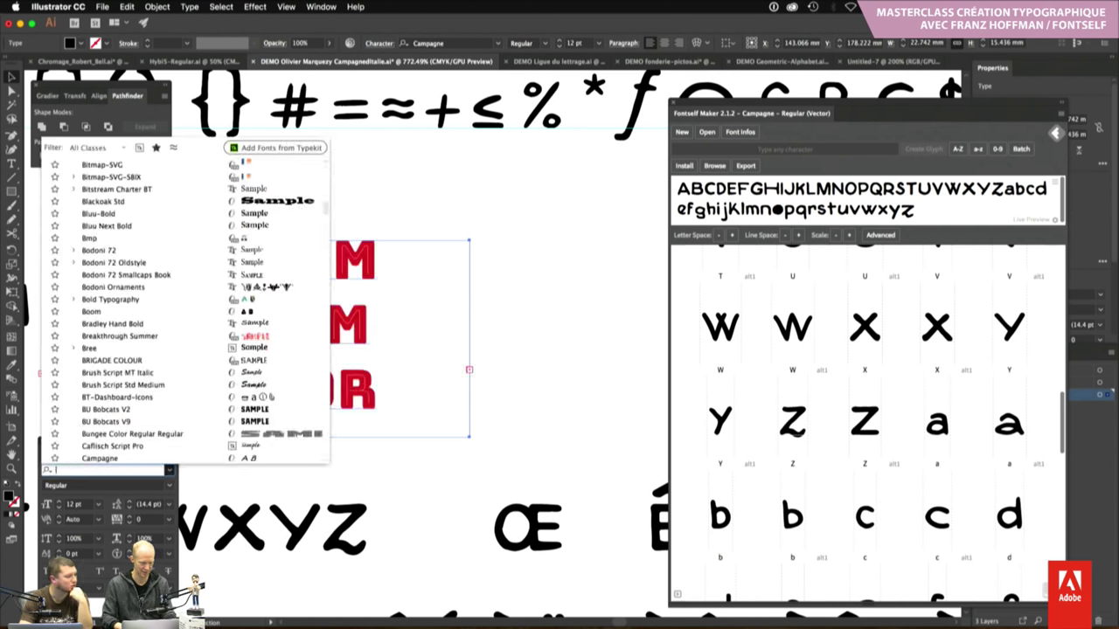
pyautogui.click(96, 148)
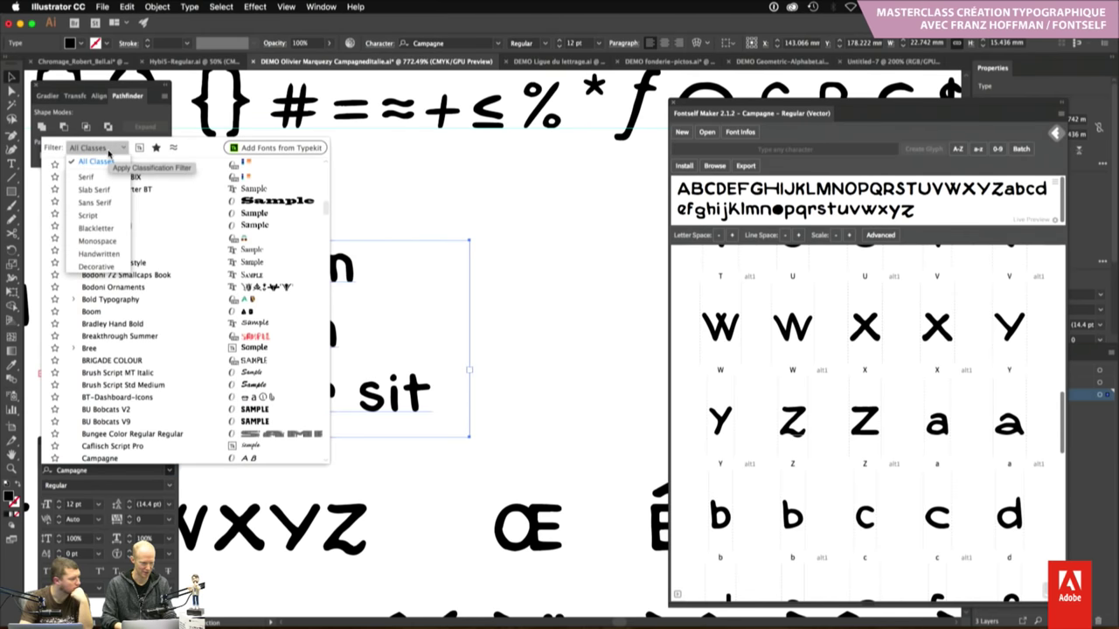
pyautogui.press('Escape')
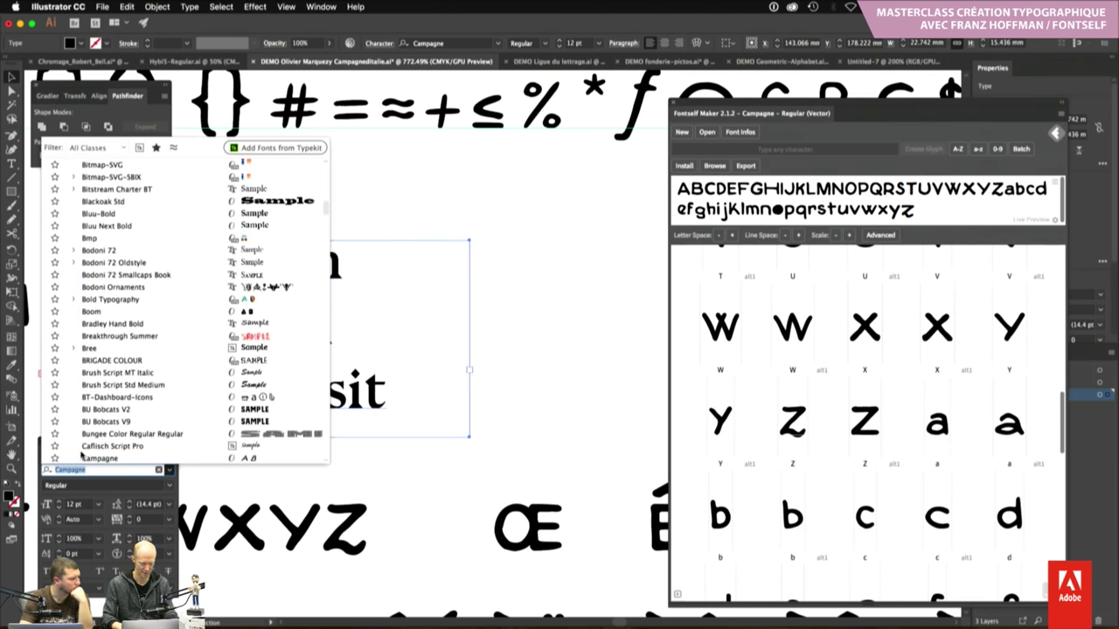
pyautogui.write('gilbert')
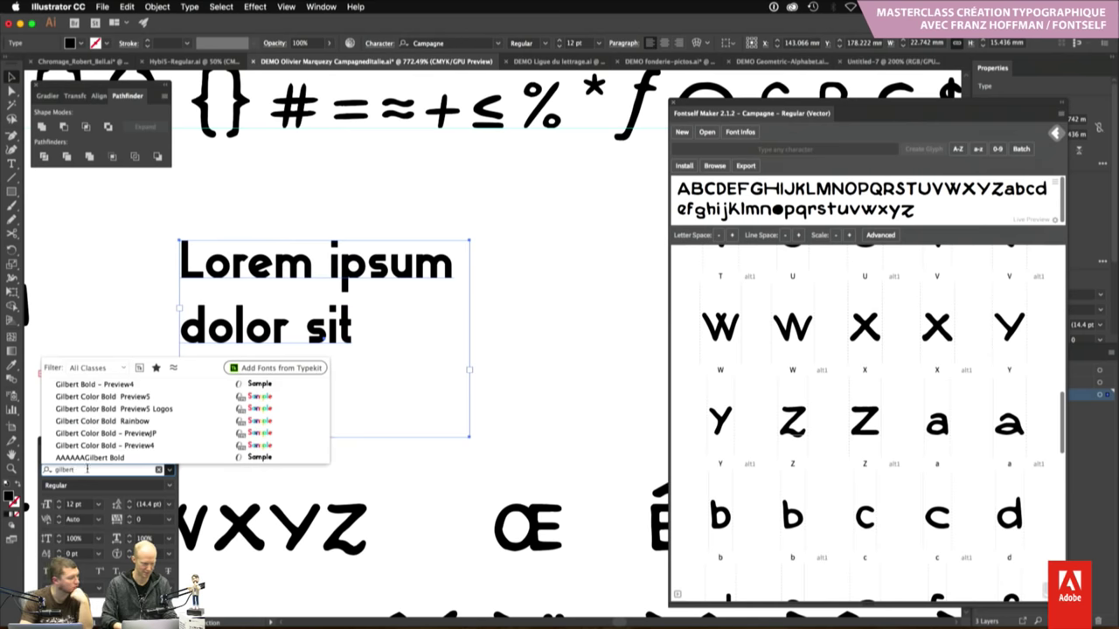
pyautogui.click(147, 385)
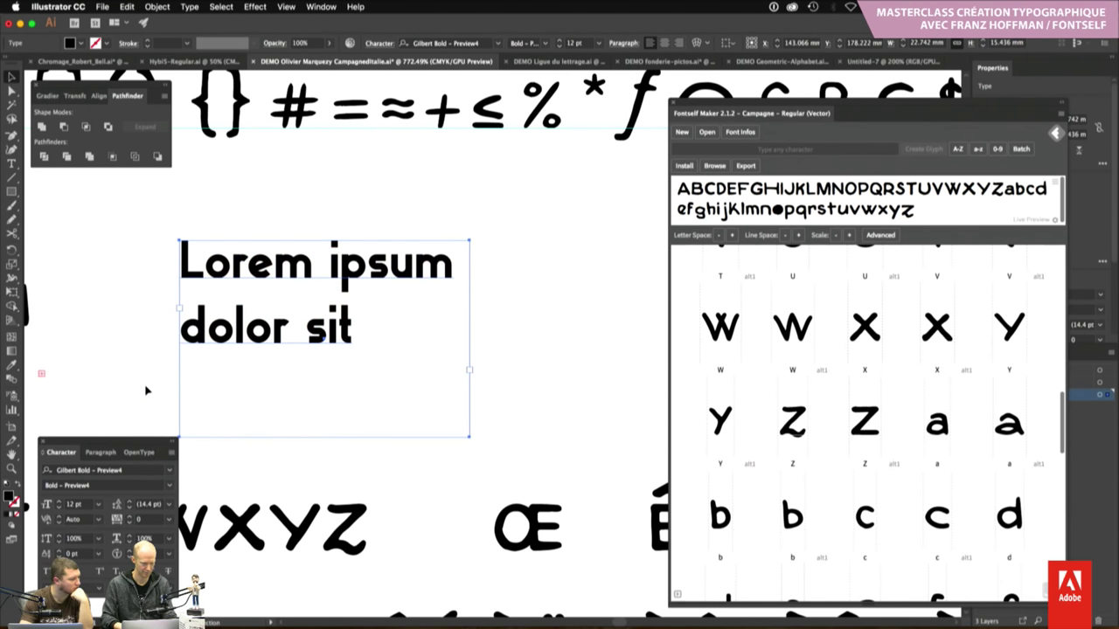
pyautogui.click(96, 471)
pyautogui.write('Gilbert Bold')
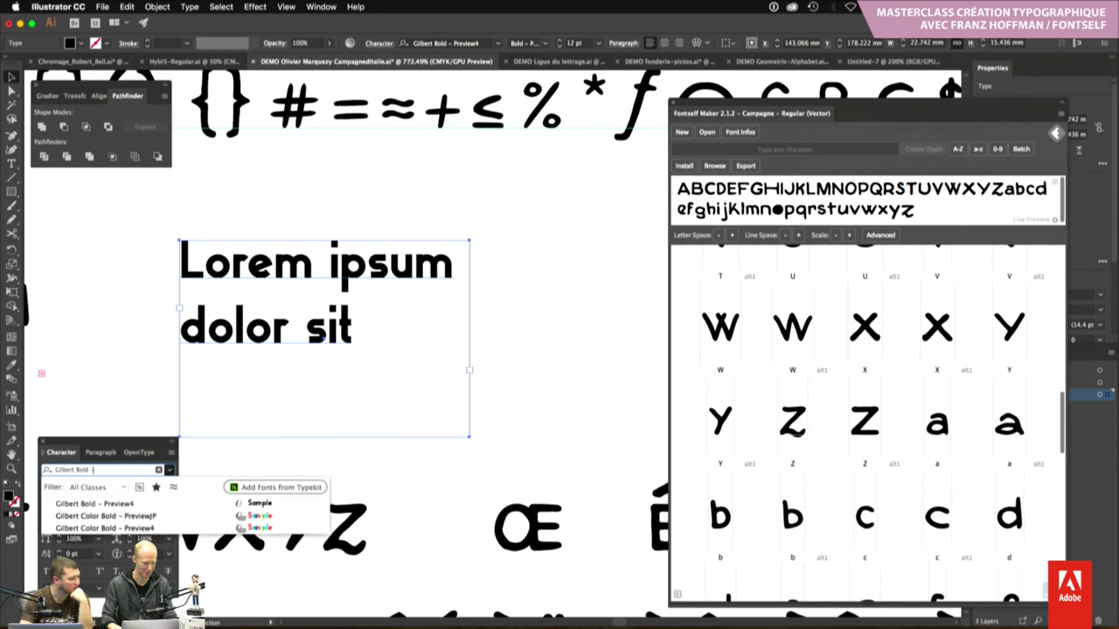
pyautogui.click(100, 515)
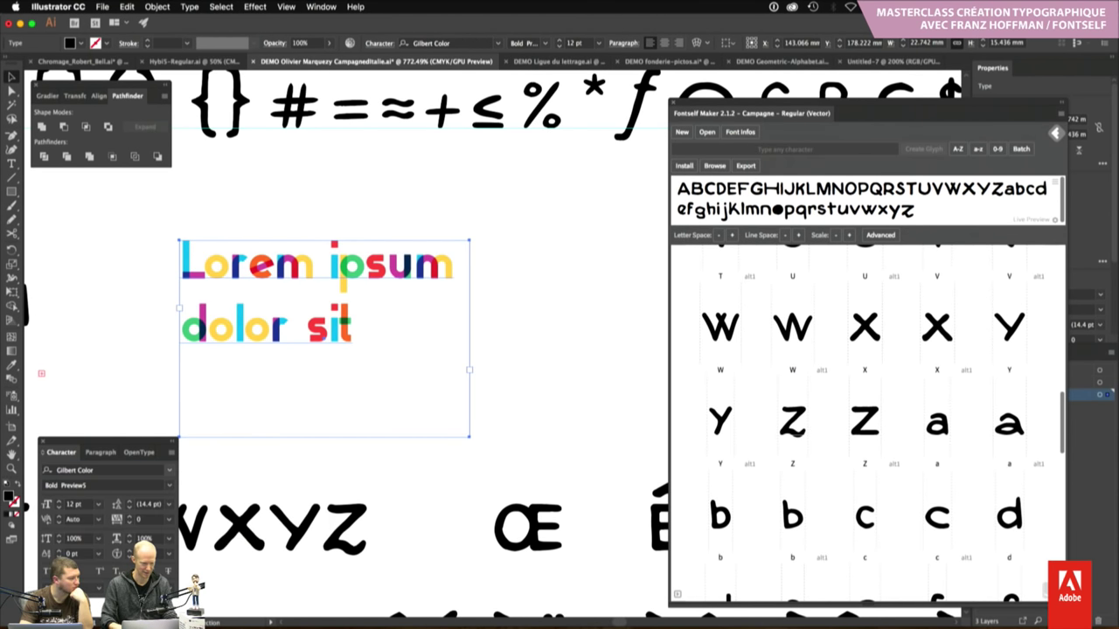
pyautogui.click(516, 275)
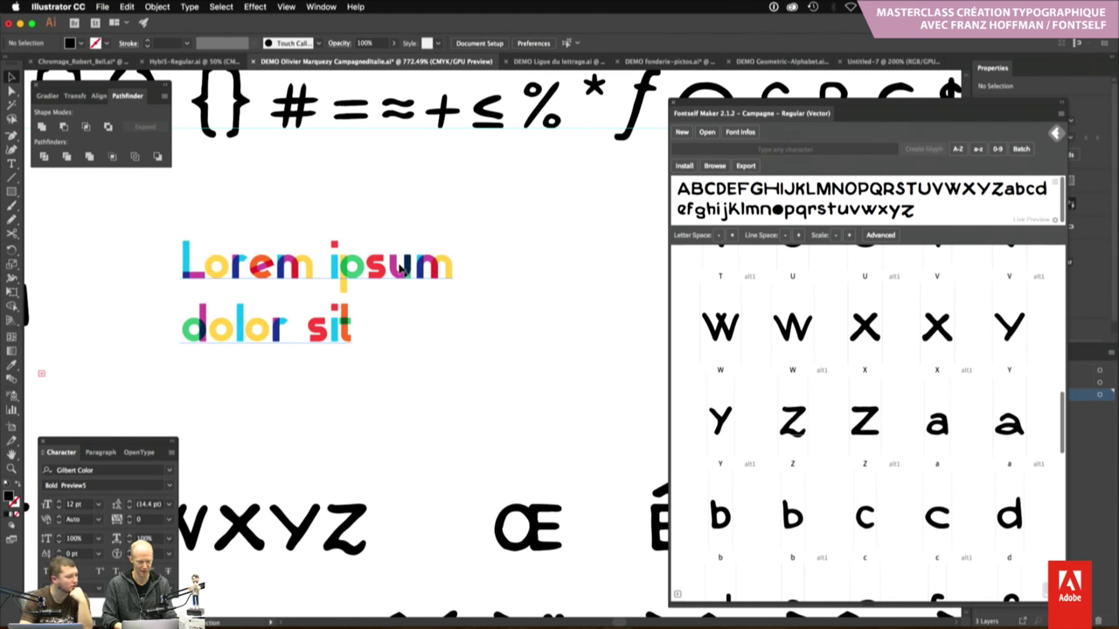
# Select the p and the final m of ipsum to inspect their glyphs
pyautogui.doubleClick(365, 267)
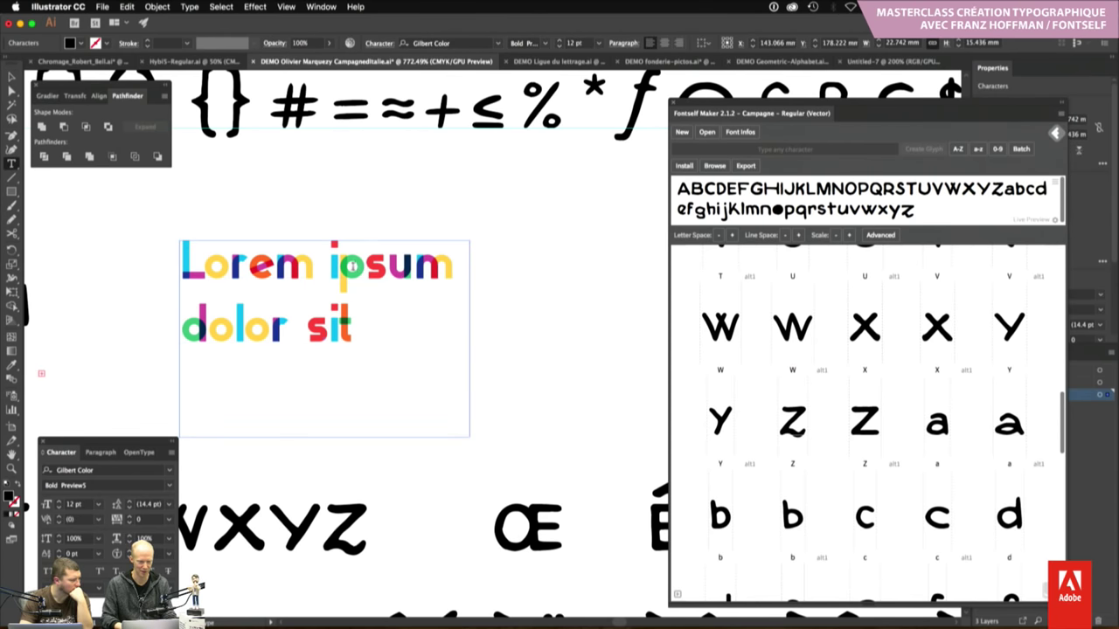
pyautogui.hotkey('shift', 'Left')
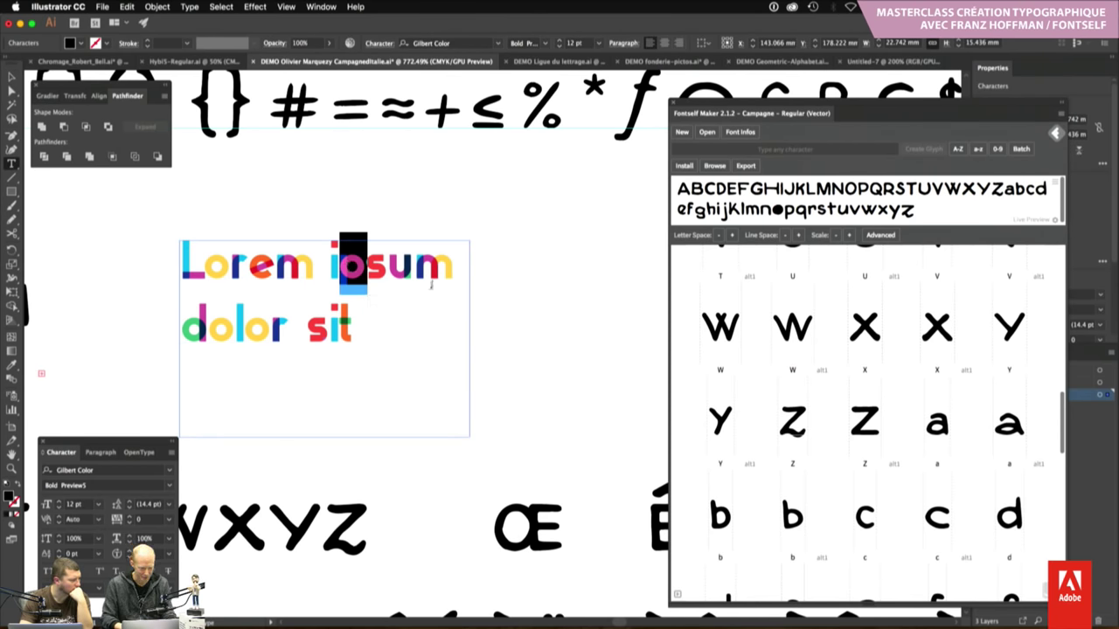
pyautogui.moveTo(428, 266); pyautogui.dragTo(444, 268)
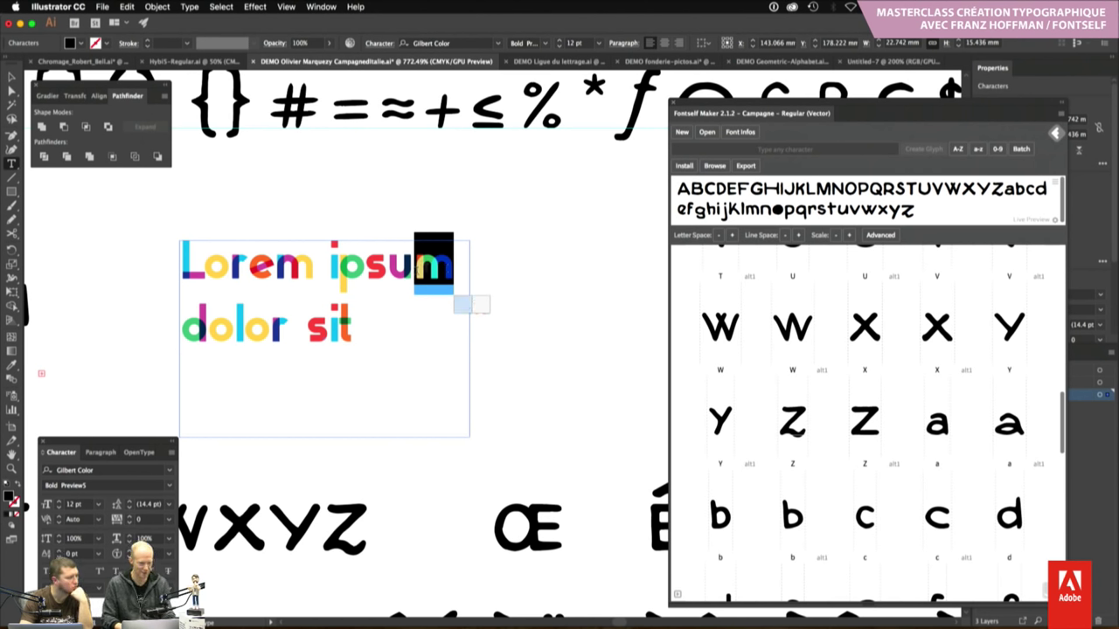
pyautogui.click(516, 251)
pyautogui.moveTo(454, 265); pyautogui.dragTo(415, 265)
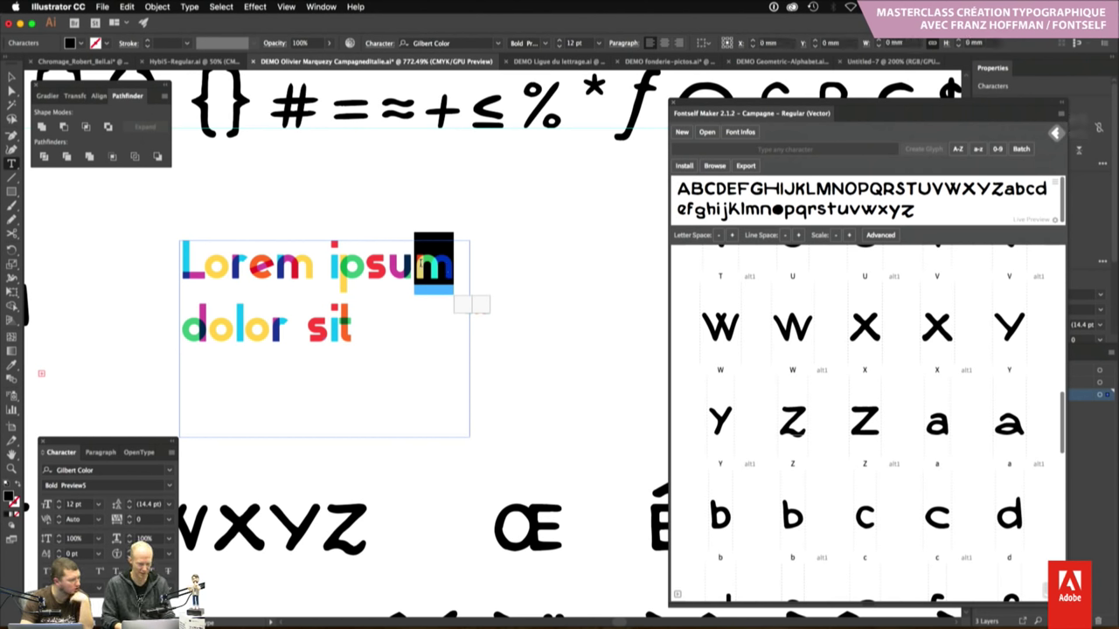
pyautogui.click(491, 288)
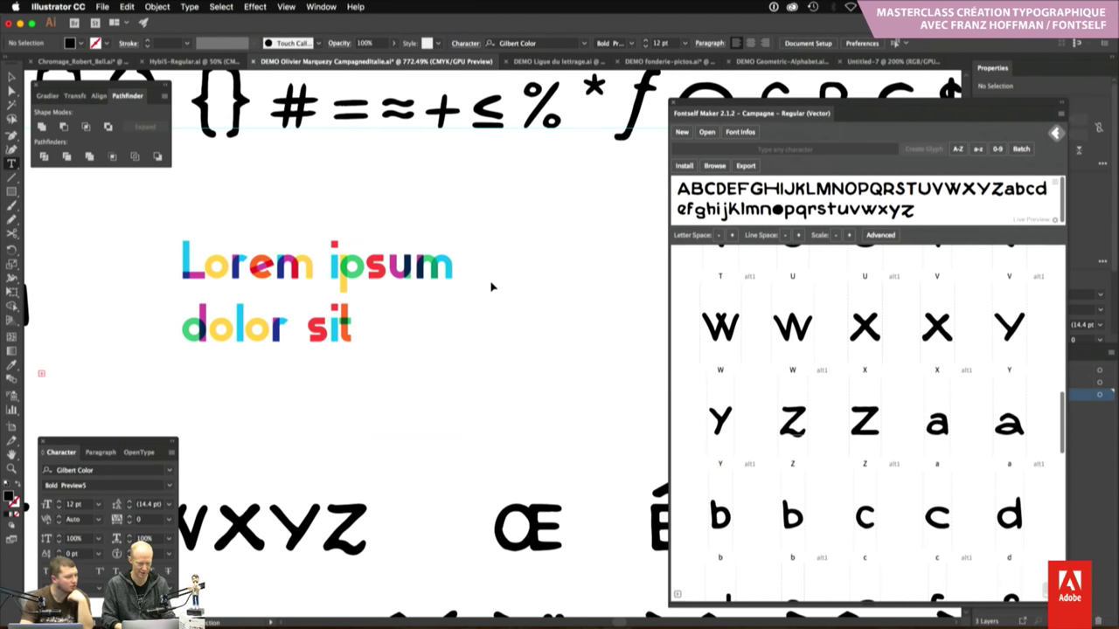
pyautogui.hscroll(-3, 495, 289)
pyautogui.hscroll(-3, 495, 289)
pyautogui.hscroll(-2, 495, 288)
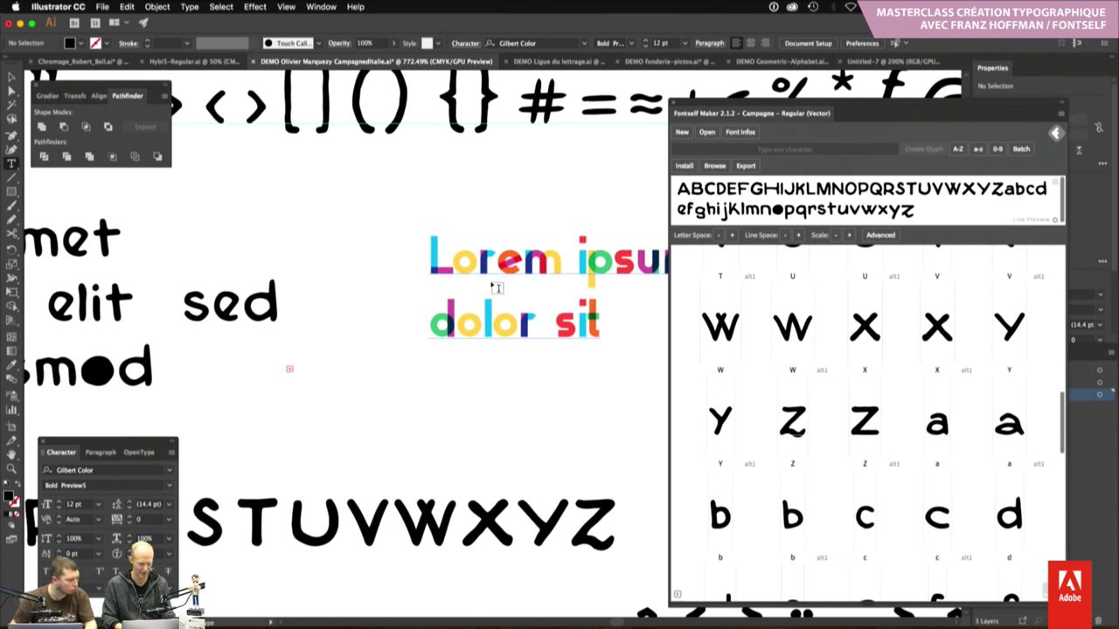
# Replace the m in Lorem with an alternate colour glyph and type an extra m
pyautogui.press('z')
pyautogui.moveTo(516, 290); pyautogui.dragTo(445, 327)
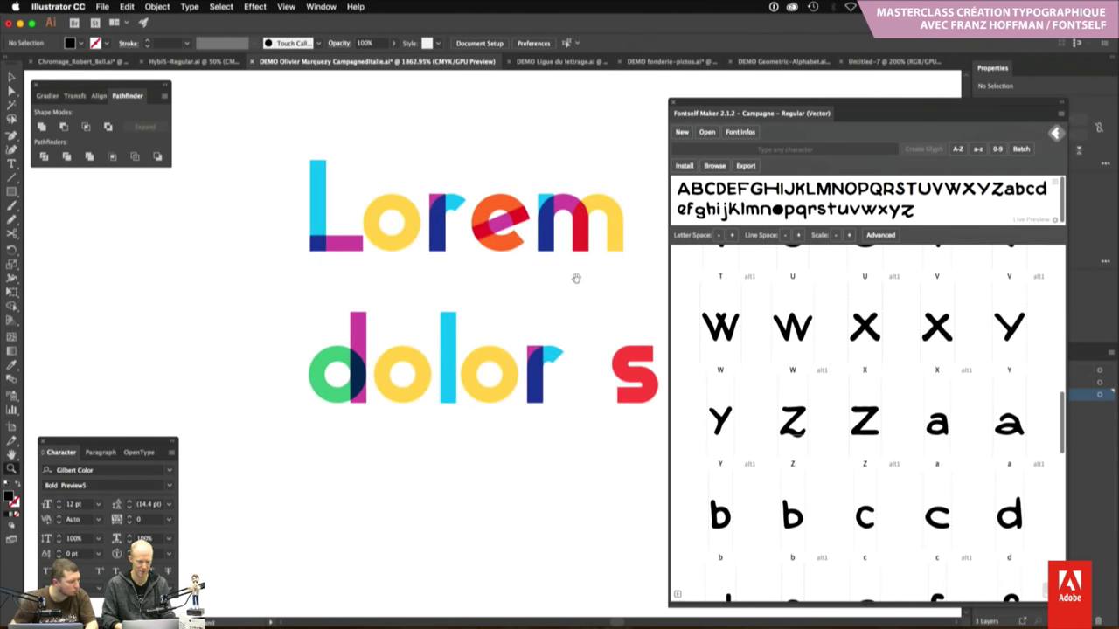
pyautogui.press('t')
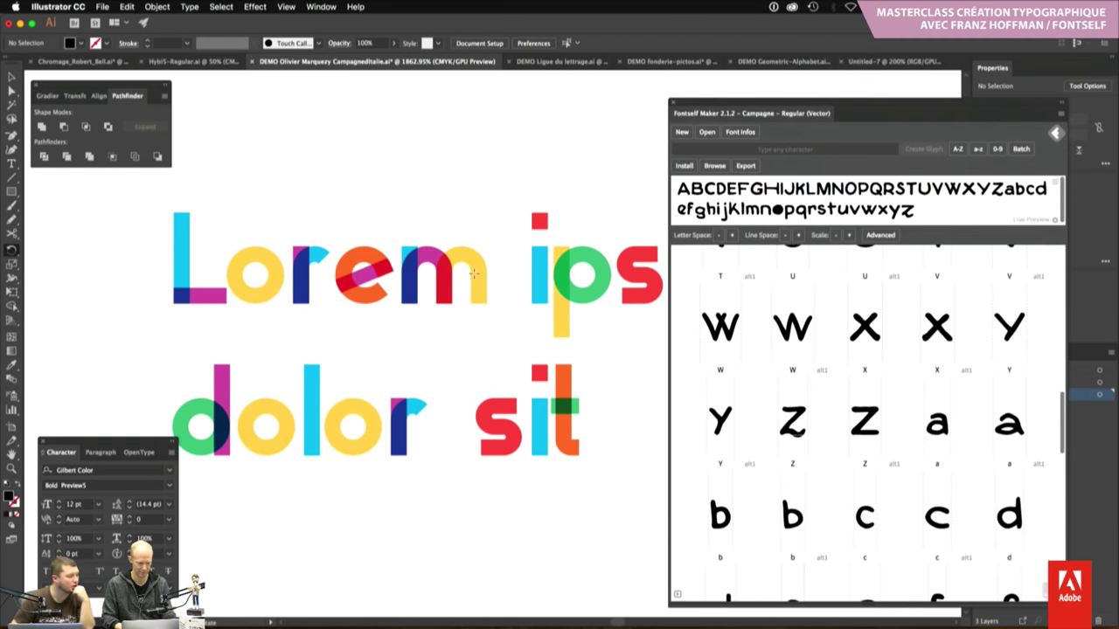
pyautogui.moveTo(481, 278); pyautogui.dragTo(432, 276)
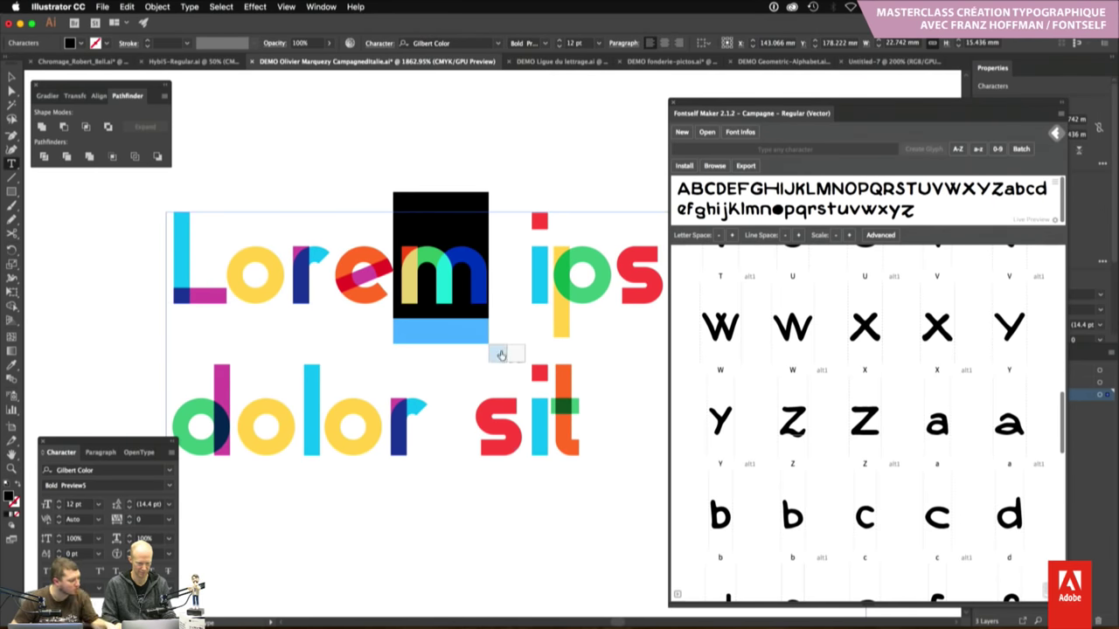
pyautogui.click(500, 350)
pyautogui.write('m')
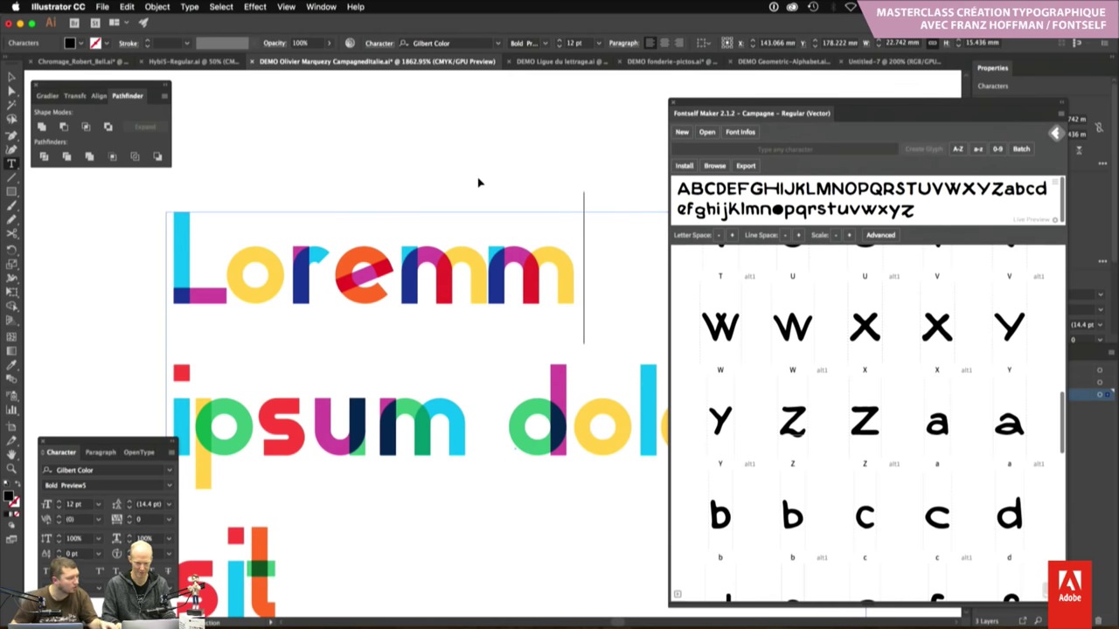
pyautogui.press('Escape')
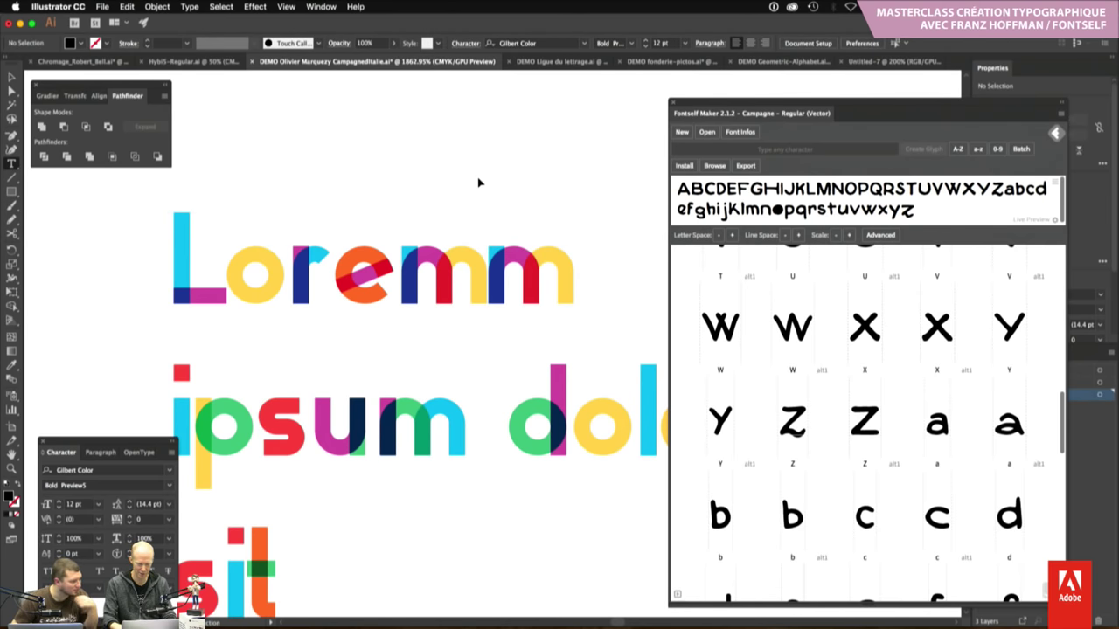
pyautogui.hotkey('ctrl', '-')
pyautogui.hotkey('ctrl', '-')
pyautogui.hotkey('ctrl', '-')
pyautogui.hotkey('ctrl', '-')
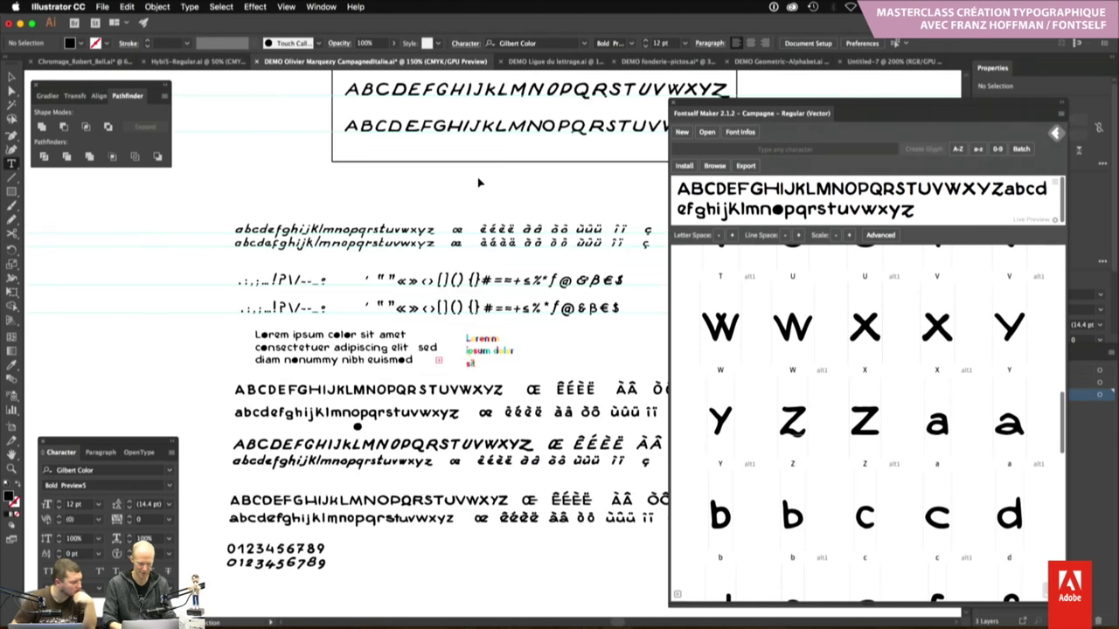
pyautogui.hotkey('ctrl', '-')
pyautogui.hotkey('ctrl', '-')
pyautogui.hotkey('ctrl', '-')
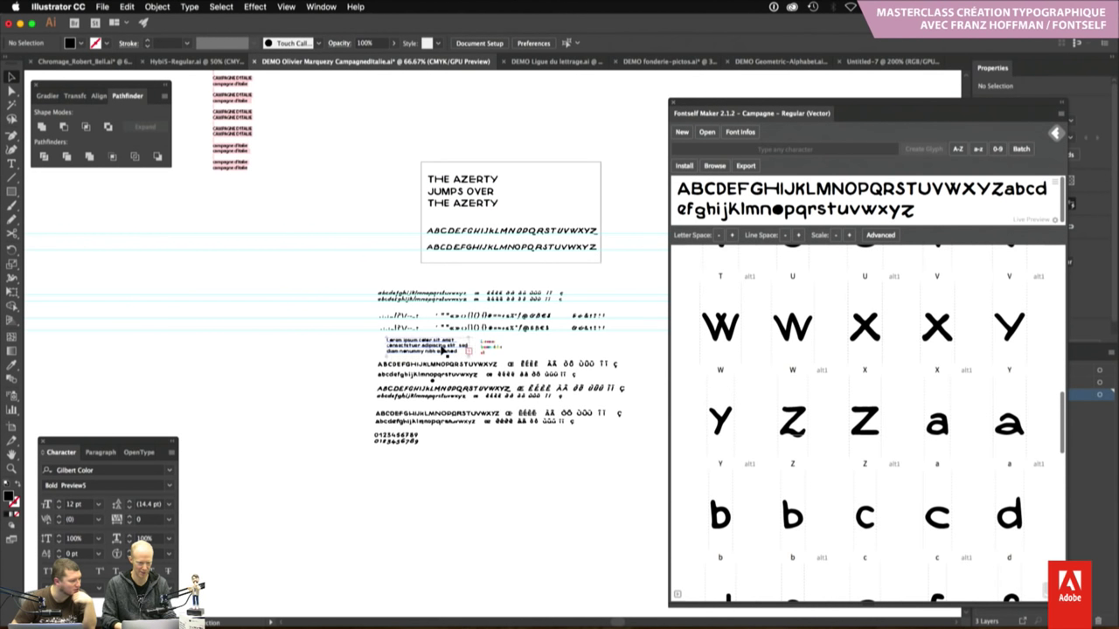
# Move the black and colour Lorem samples left and scale both to 191.75 pt
pyautogui.moveTo(443, 351); pyautogui.dragTo(181, 363)
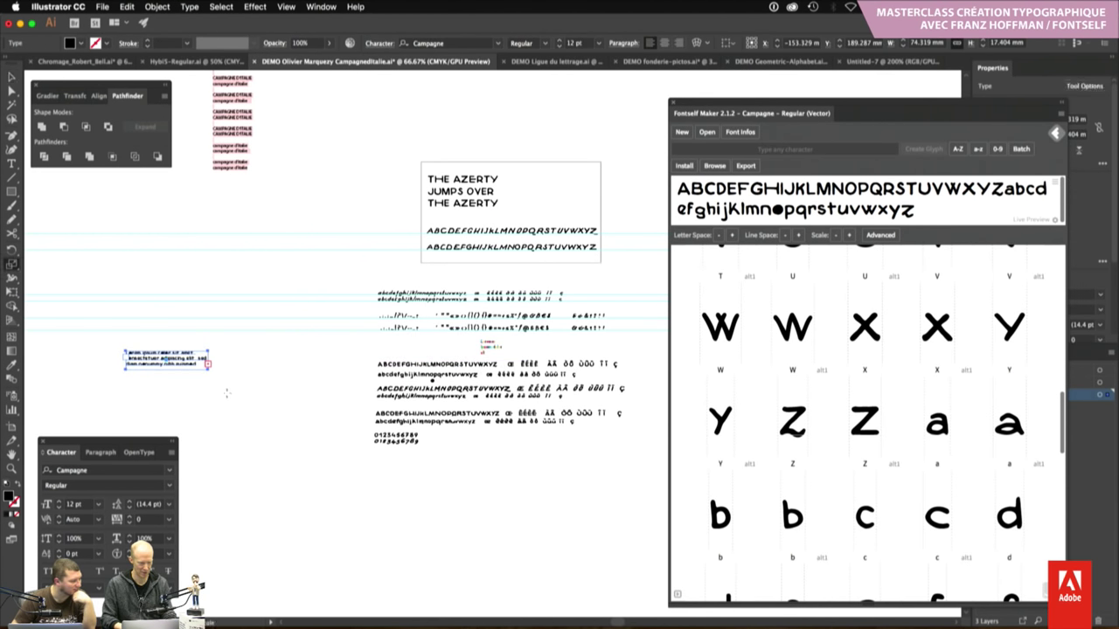
pyautogui.moveTo(491, 350); pyautogui.dragTo(244, 368)
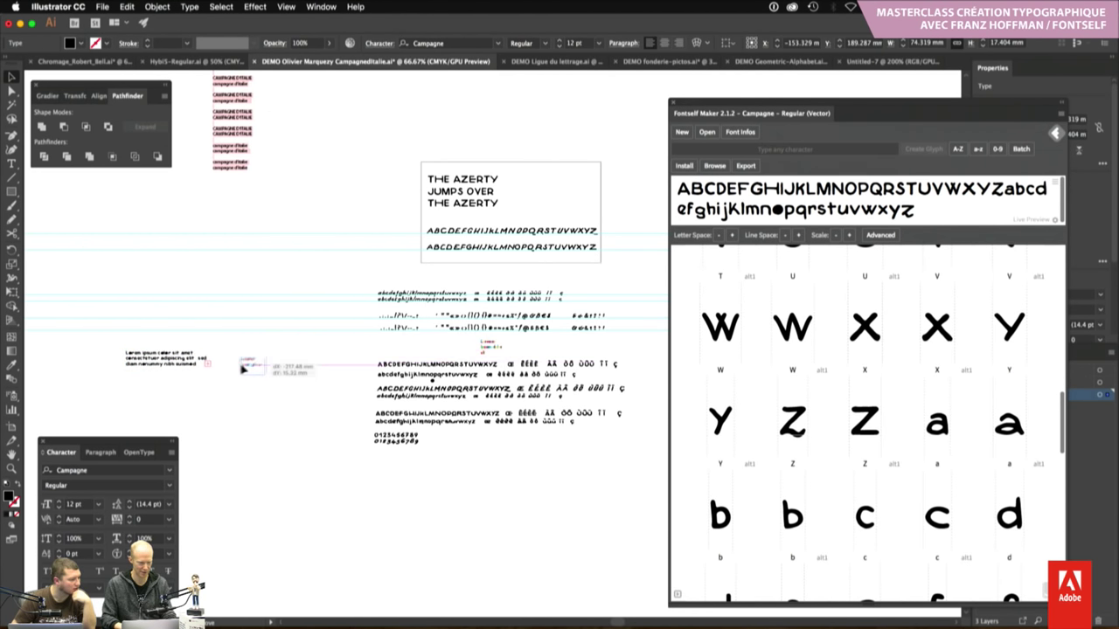
pyautogui.keyDown('shift'); pyautogui.click(181, 363); pyautogui.keyUp('shift')
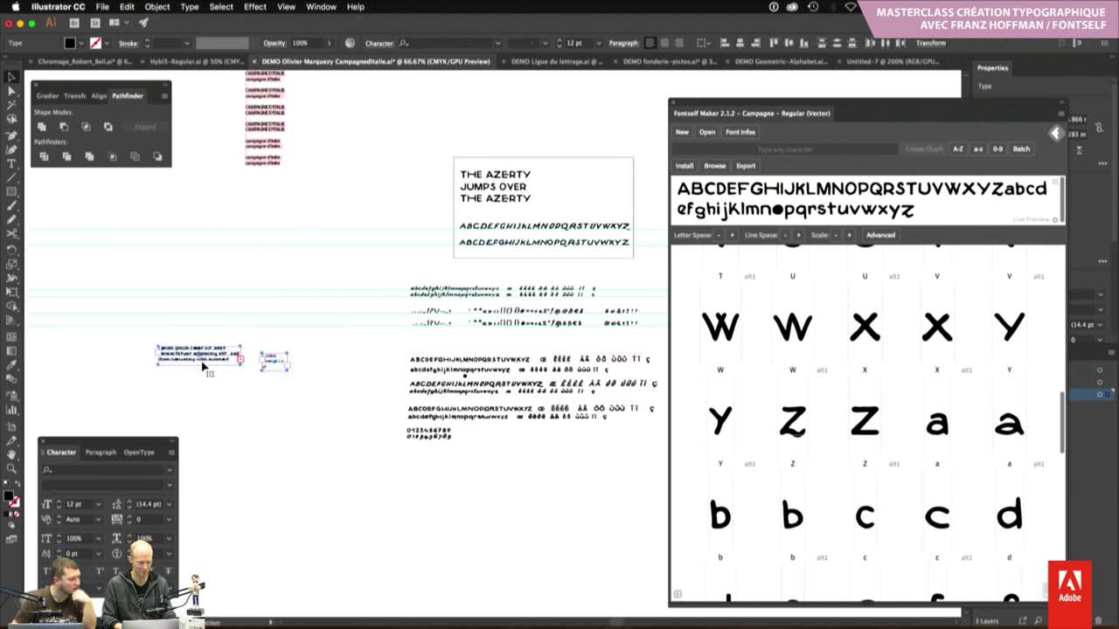
pyautogui.hscroll(-5, 263, 350)
pyautogui.press('s')
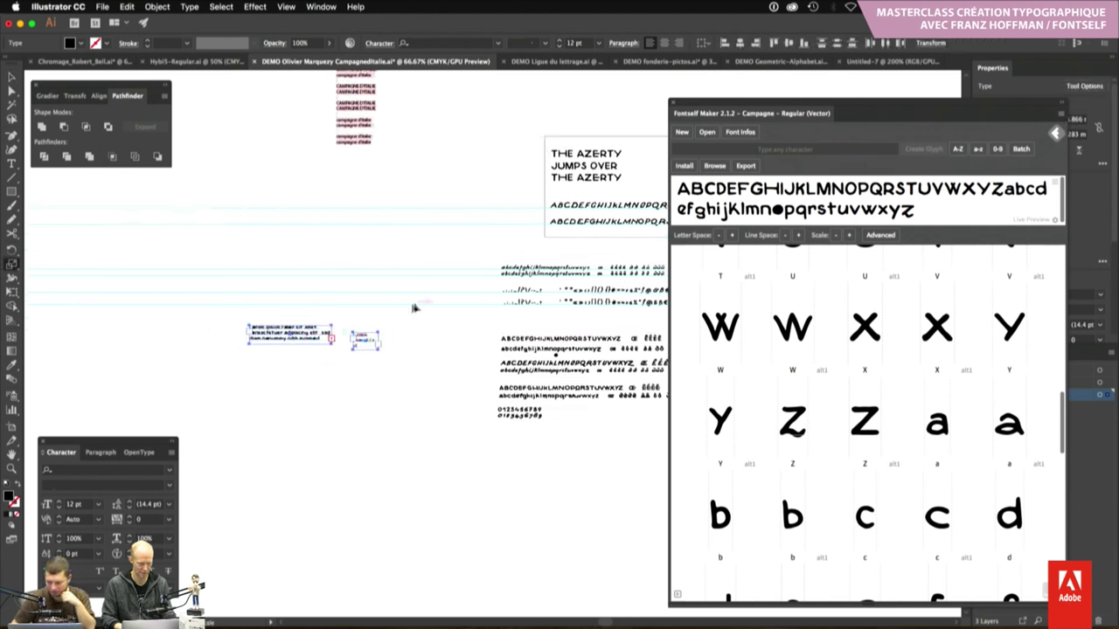
pyautogui.moveTo(385, 322); pyautogui.dragTo(495, 230)
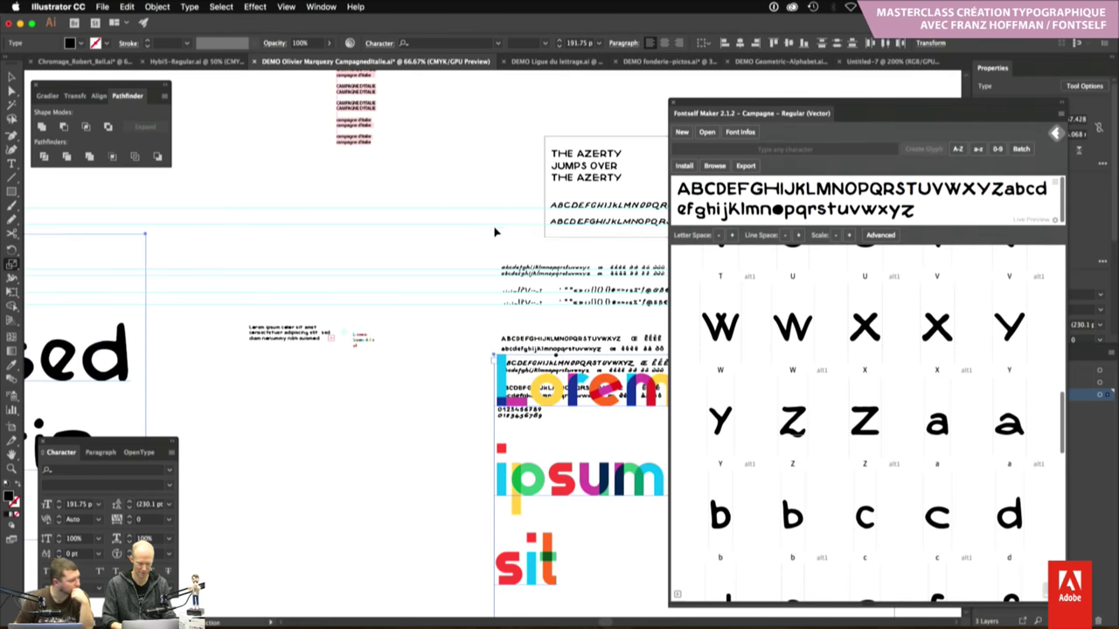
pyautogui.hotkey('ctrl', '-')
# Move the large black paragraph down and right, retyping the m in euismod
pyautogui.press('Tab')
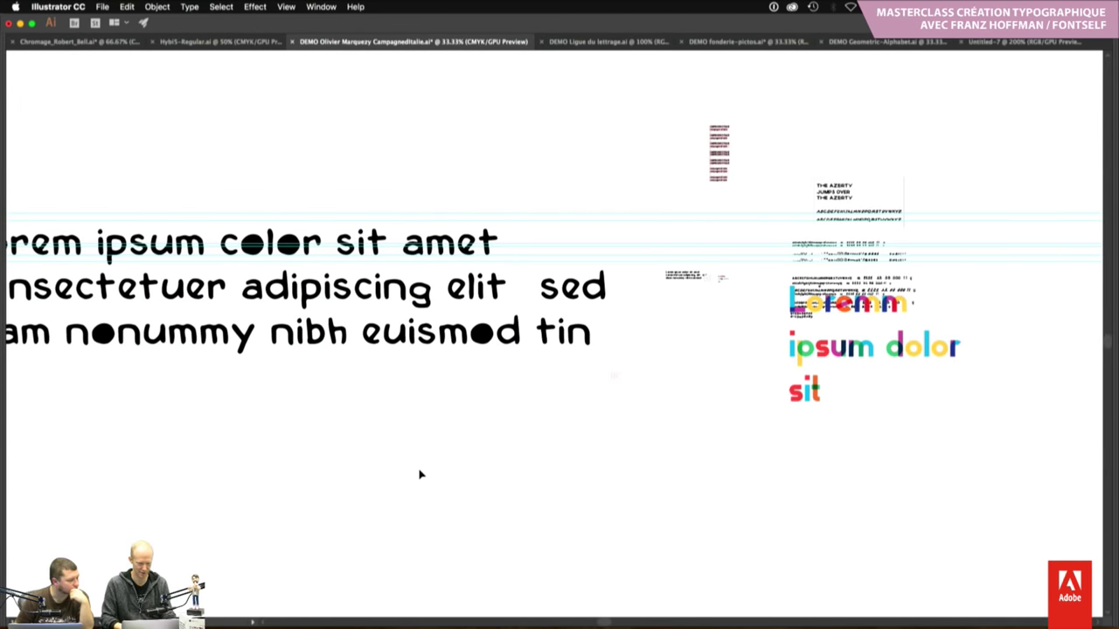
pyautogui.moveTo(539, 365); pyautogui.dragTo(686, 461)
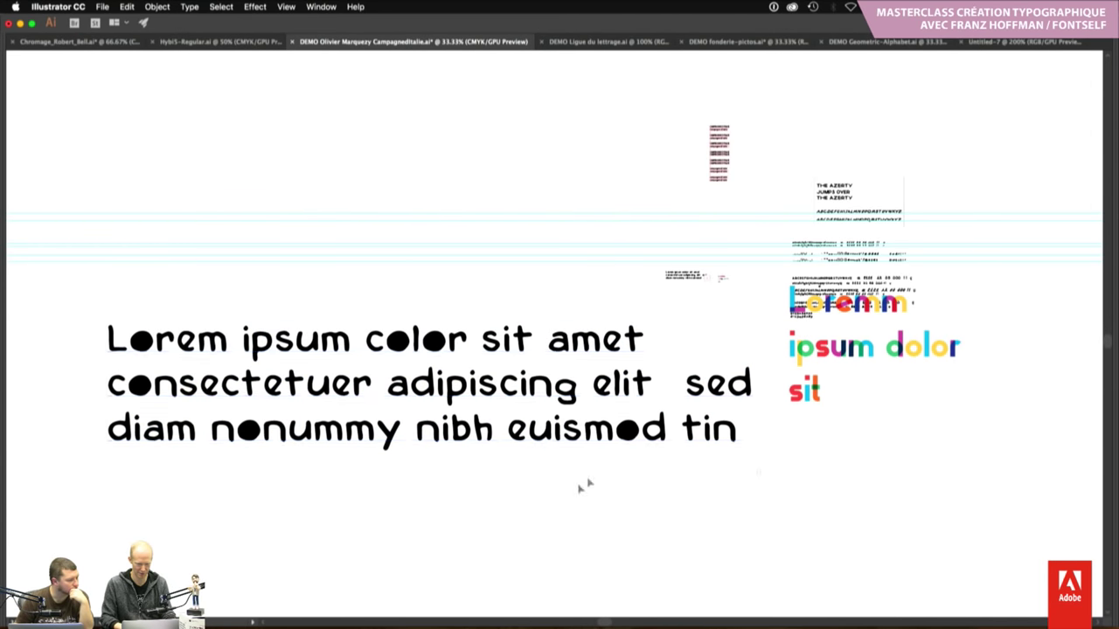
pyautogui.moveTo(614, 435); pyautogui.dragTo(579, 439)
pyautogui.write('m')
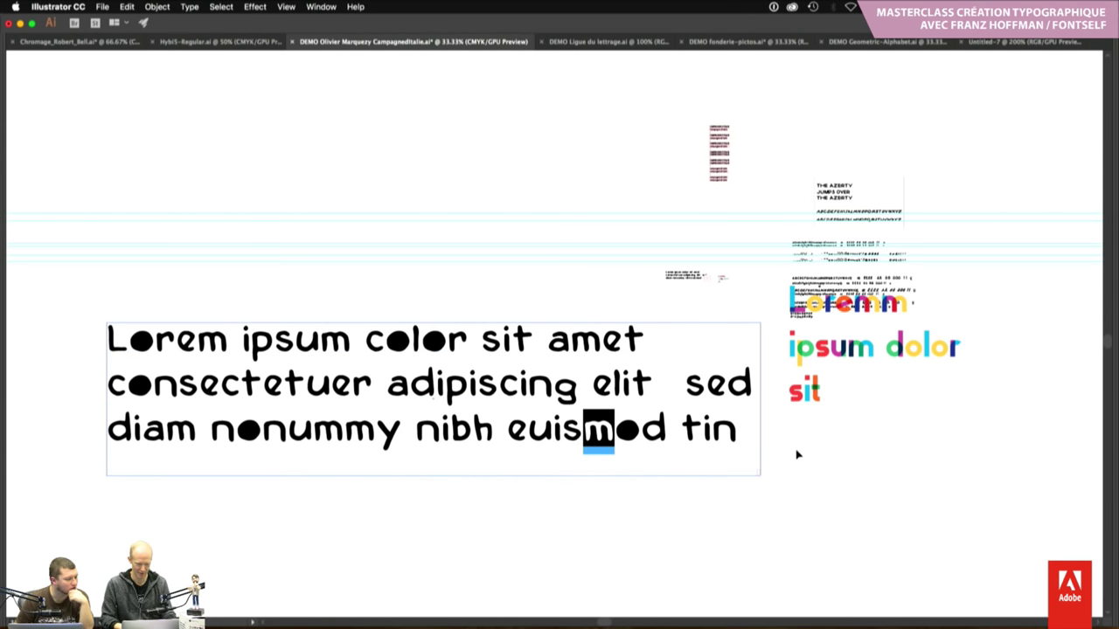
pyautogui.click(799, 454)
pyautogui.hscroll(3, 760, 418)
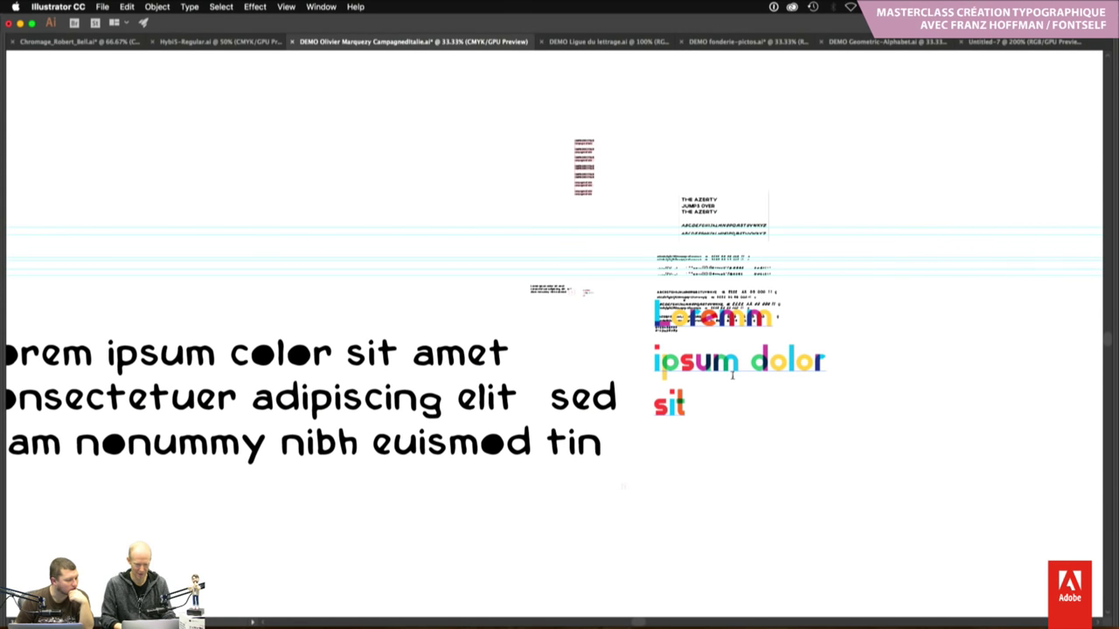
pyautogui.moveTo(739, 374); pyautogui.dragTo(713, 375)
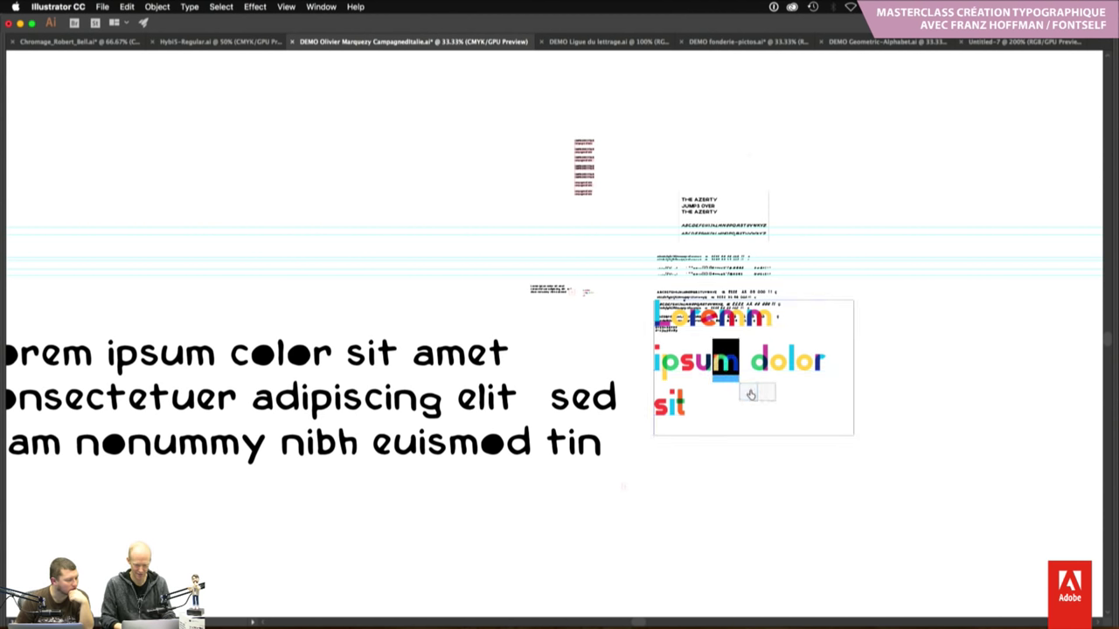
pyautogui.click(883, 384)
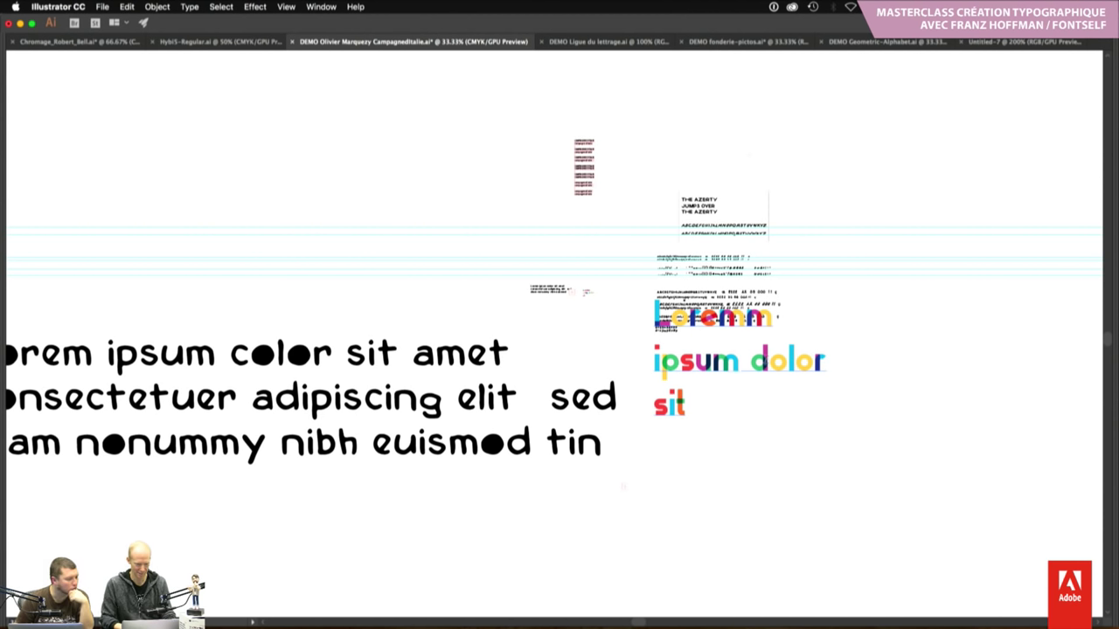
# Move the colour text below the alphabet lines and check alternates for dolor's o's and Loremm's m
pyautogui.scroll(3, 765, 360)
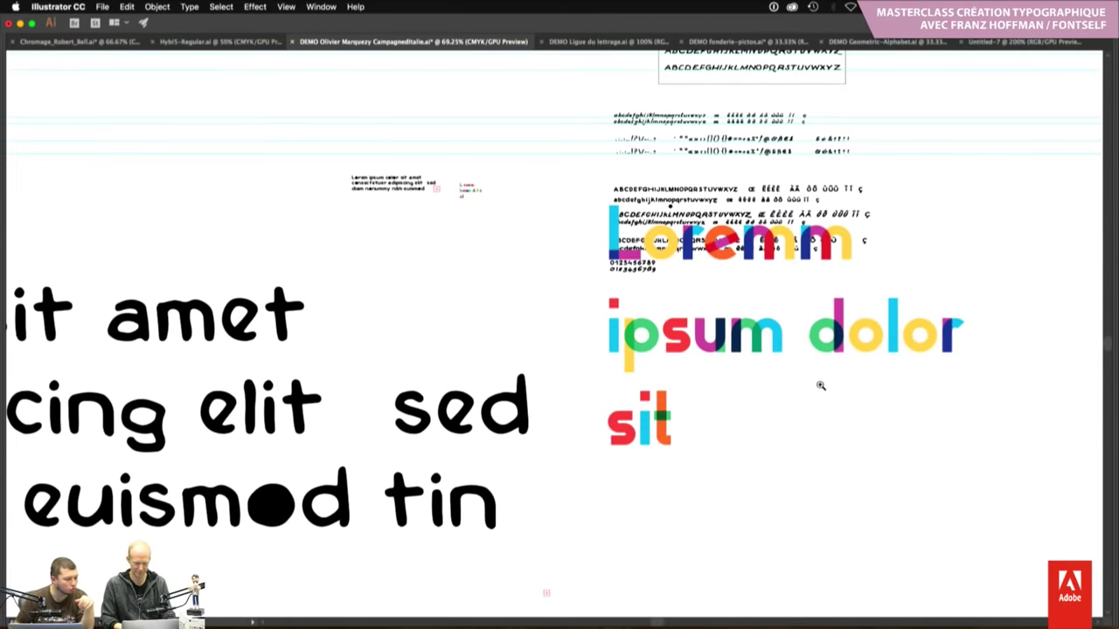
pyautogui.moveTo(735, 344); pyautogui.dragTo(716, 447)
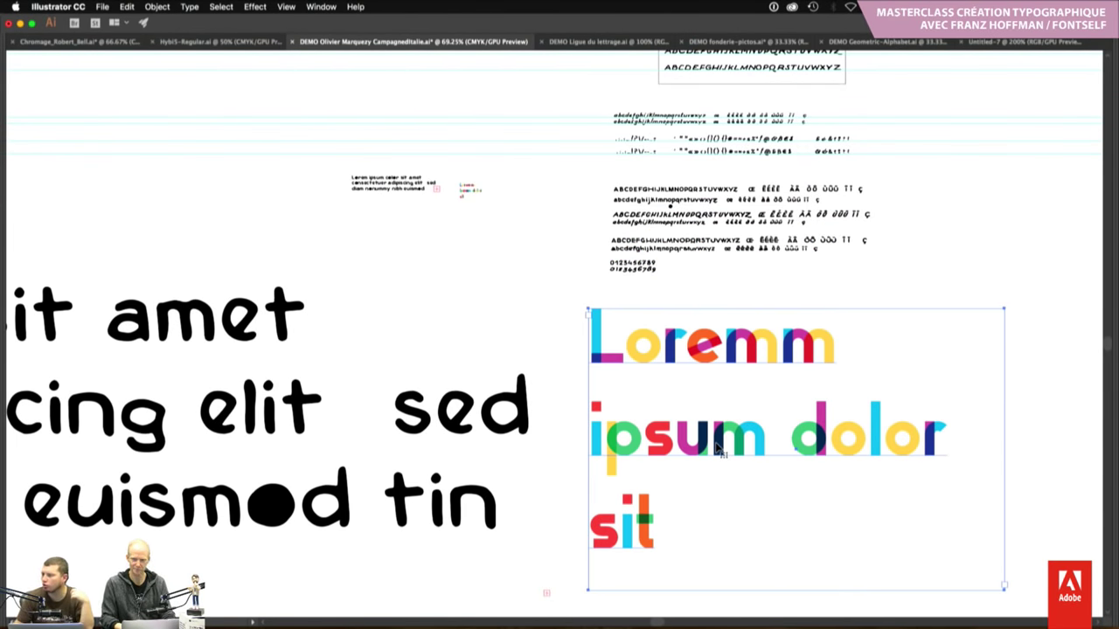
pyautogui.hscroll(3, 717, 448)
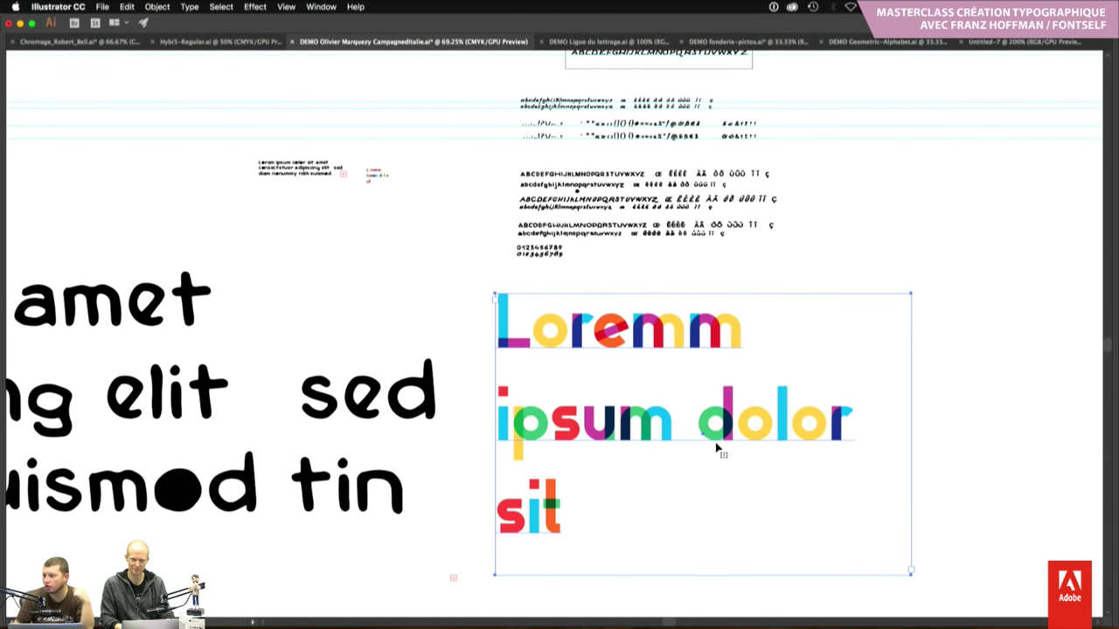
pyautogui.scroll(-2, 717, 447)
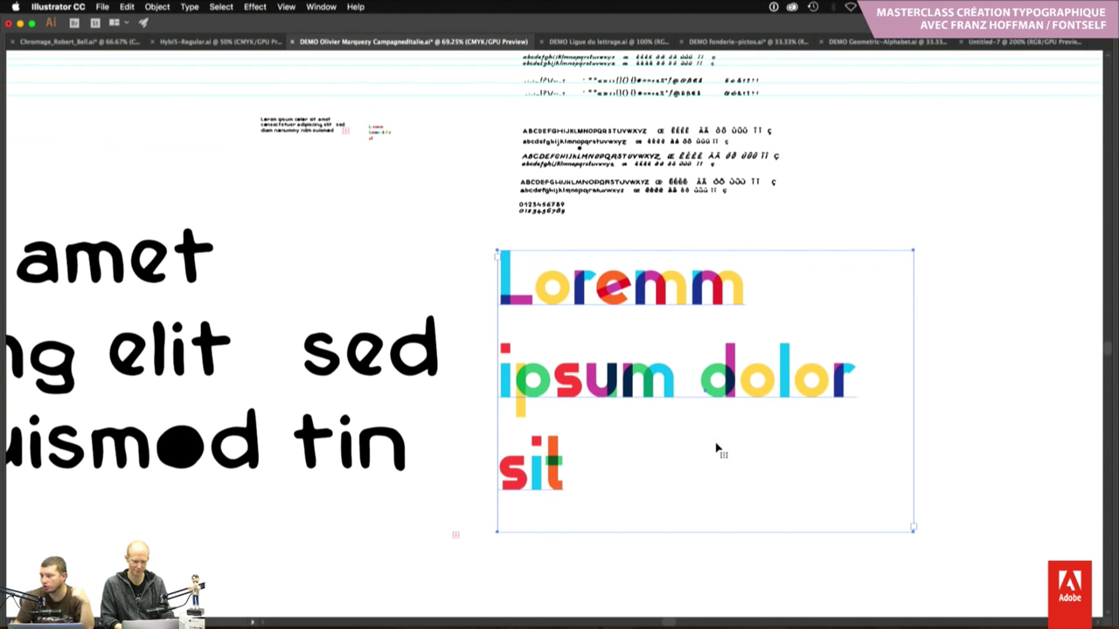
pyautogui.click(761, 381)
pyautogui.hotkey('shift', 'Left')
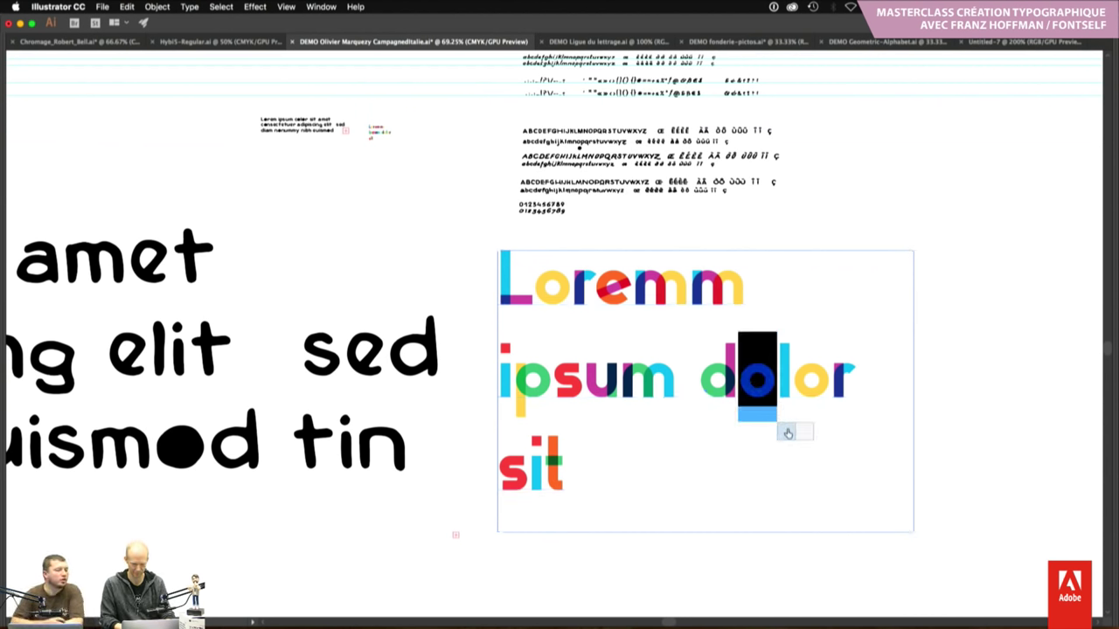
pyautogui.click(811, 382)
pyautogui.hotkey('shift', 'Left')
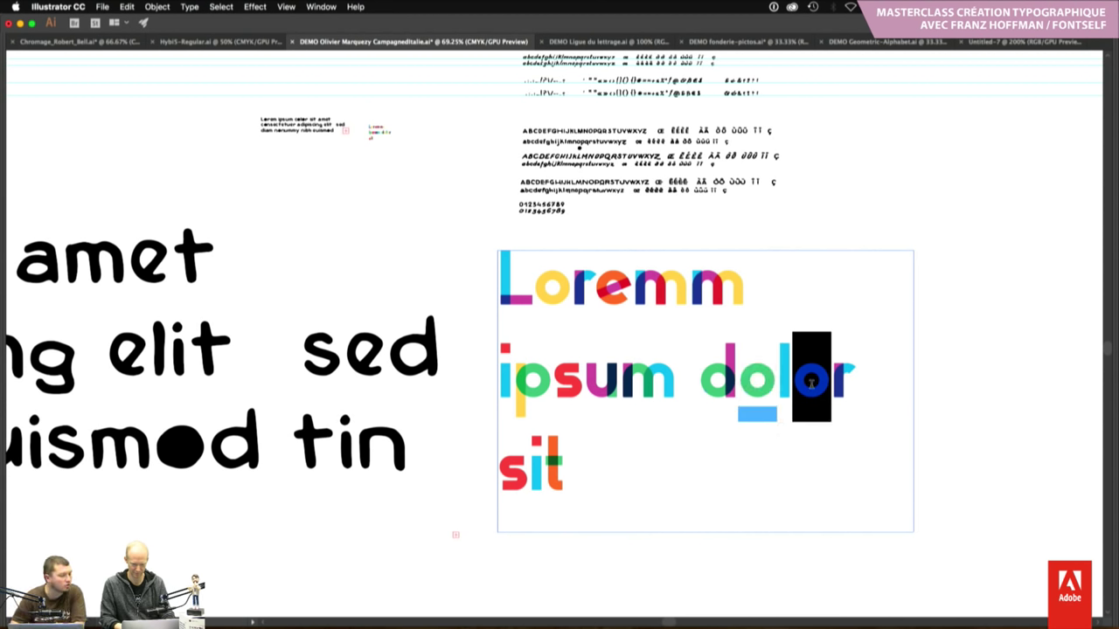
pyautogui.click(746, 284)
pyautogui.hotkey('shift', 'Left')
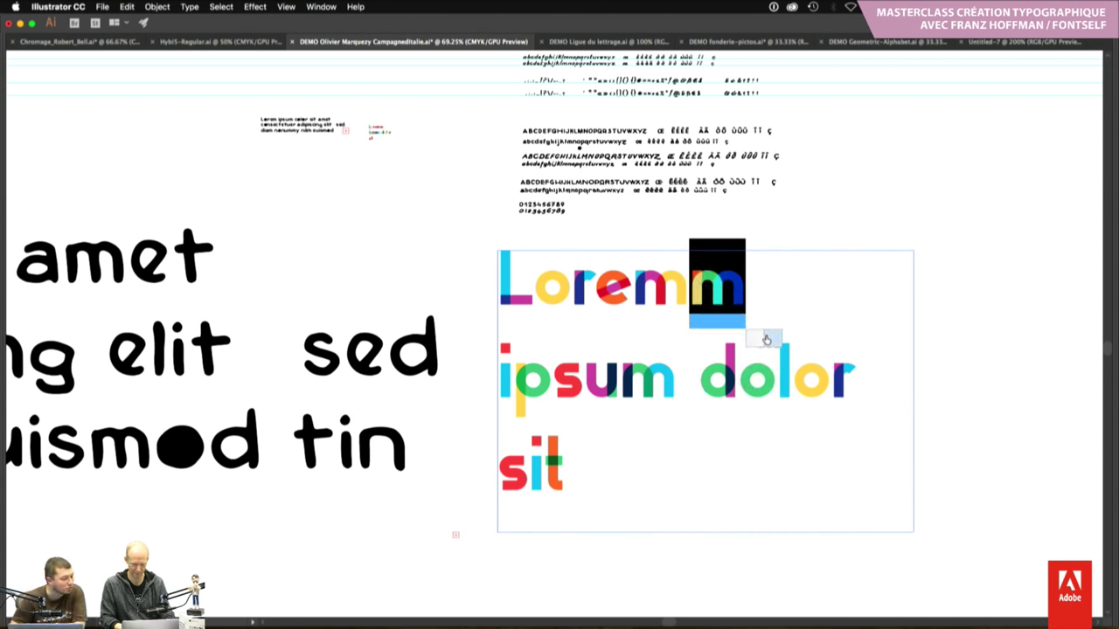
pyautogui.click(982, 344)
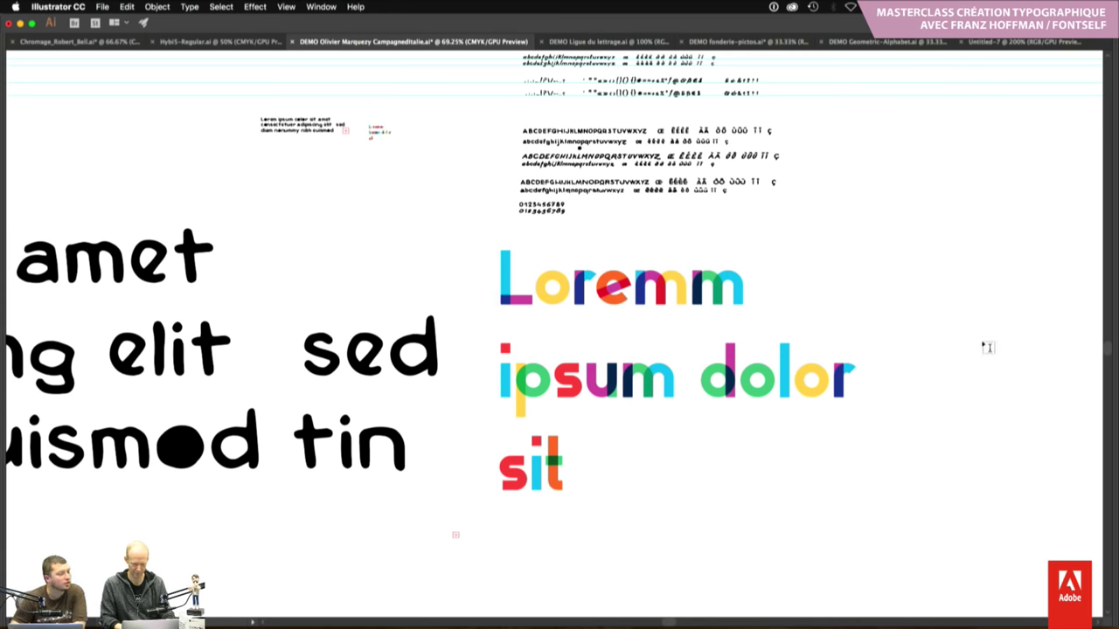
pyautogui.hscroll(4, 982, 345)
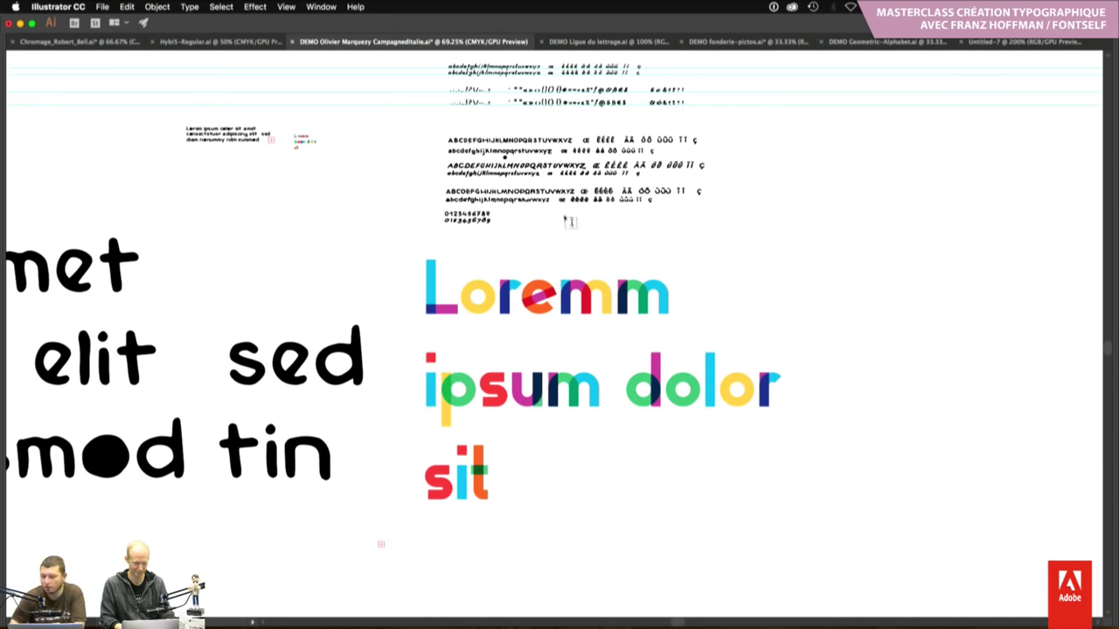
pyautogui.scroll(5, 525, 156)
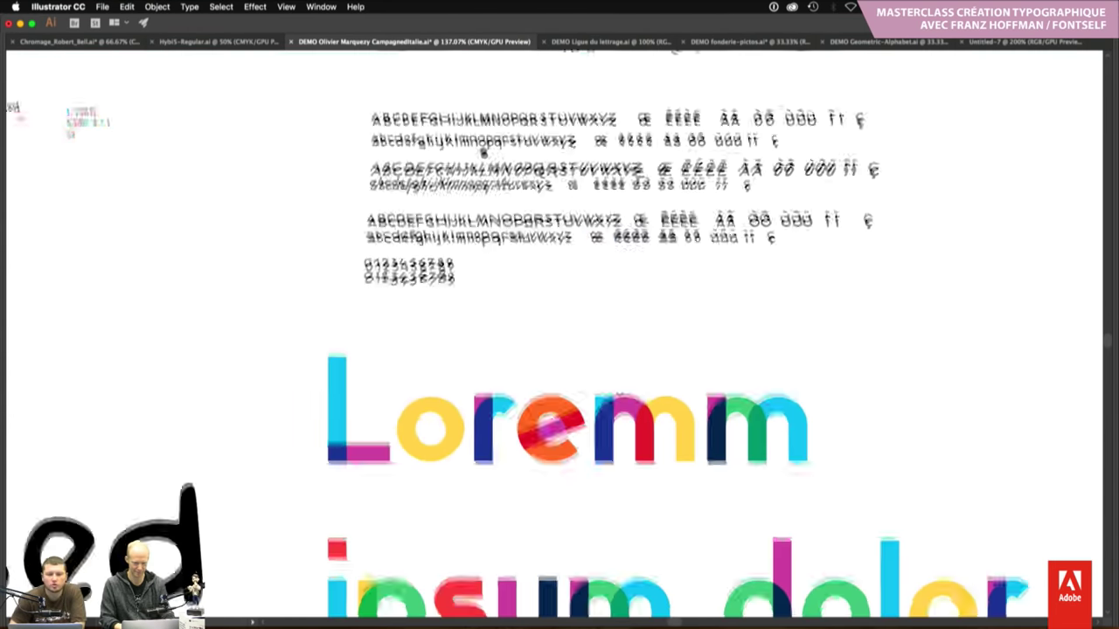
pyautogui.scroll(-5, 559, 162)
pyautogui.hscroll(2, 559, 162)
pyautogui.moveTo(560, 165); pyautogui.dragTo(545, 530)
pyautogui.moveTo(498, 275); pyautogui.dragTo(498, 317)
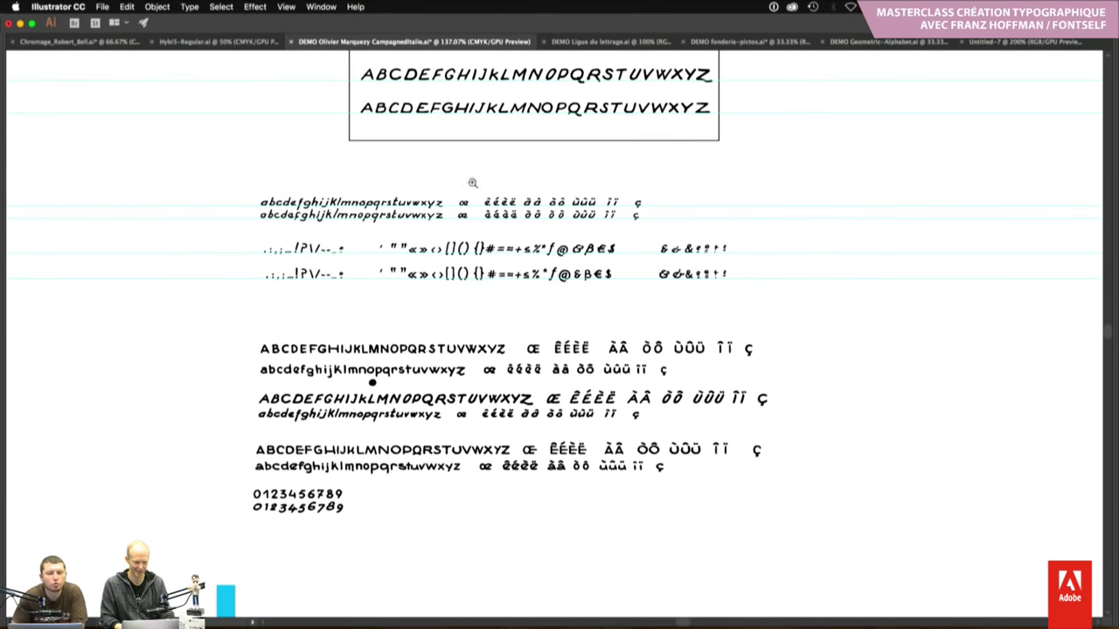
pyautogui.moveTo(474, 183)
pyautogui.mouseDown()
pyautogui.moveTo(459, 310)
pyautogui.moveTo(457, 191)
pyautogui.mouseUp()
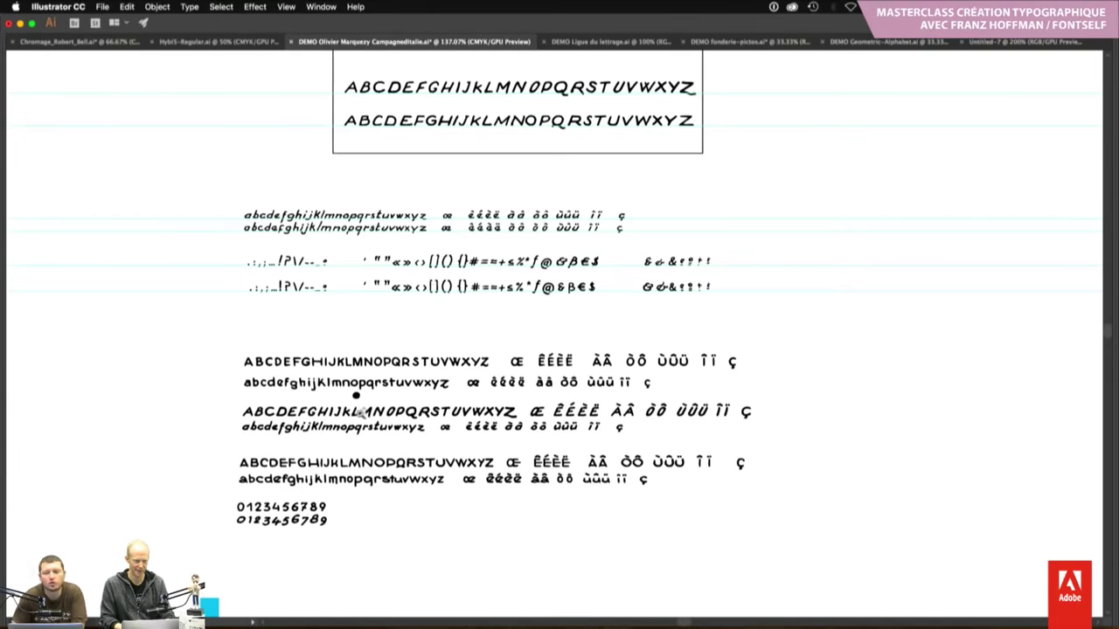
pyautogui.click(353, 397)
pyautogui.moveTo(362, 392); pyautogui.dragTo(369, 266)
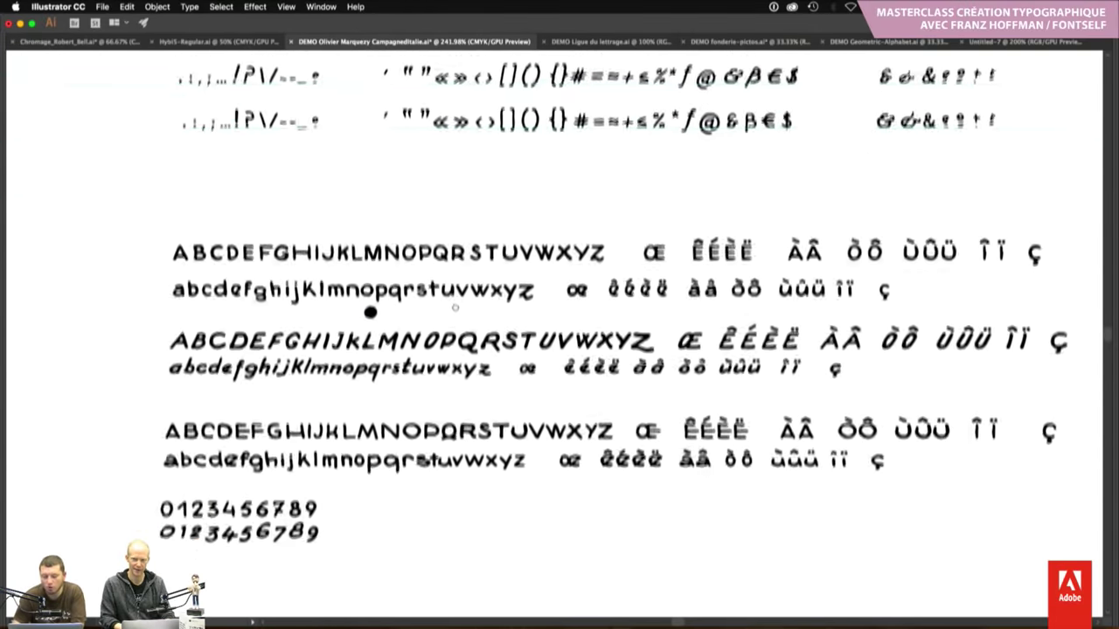
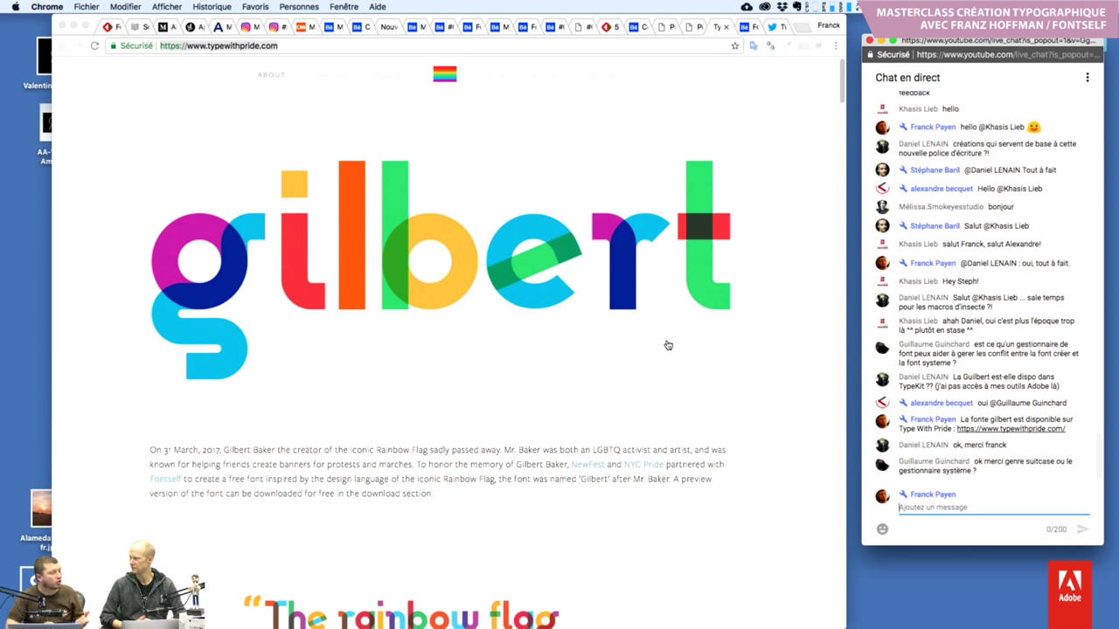
# Scroll the typewithpride.com page past the downloads to the gallery of Gilbert-set pride words
pyautogui.scroll(-5, 668, 345)
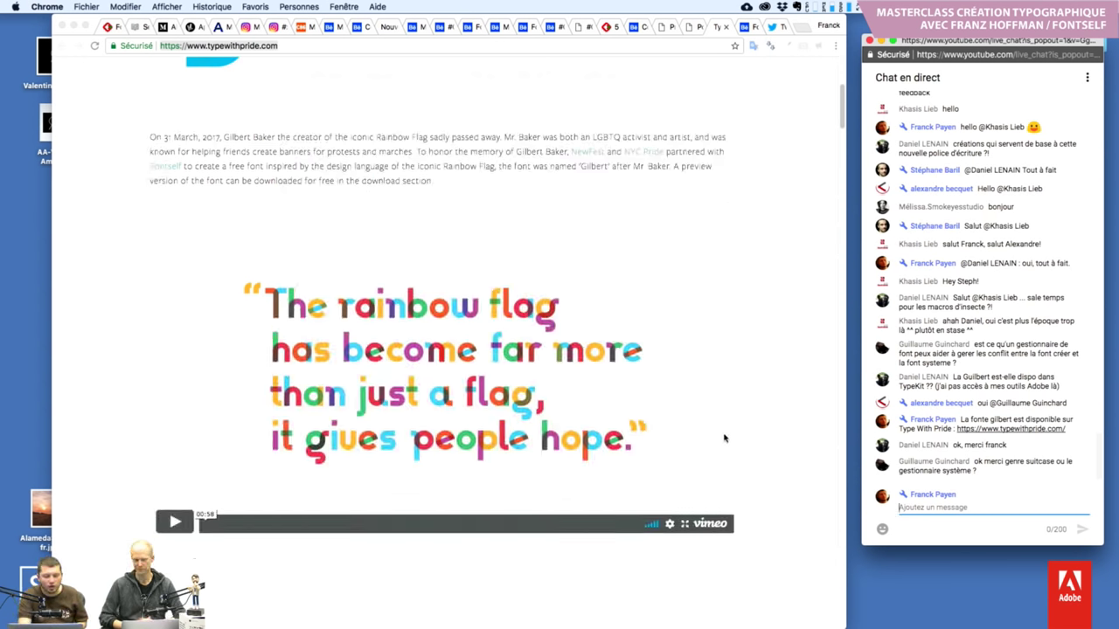
pyautogui.scroll(-2, 724, 438)
pyautogui.scroll(-5, 724, 438)
pyautogui.scroll(-2, 724, 438)
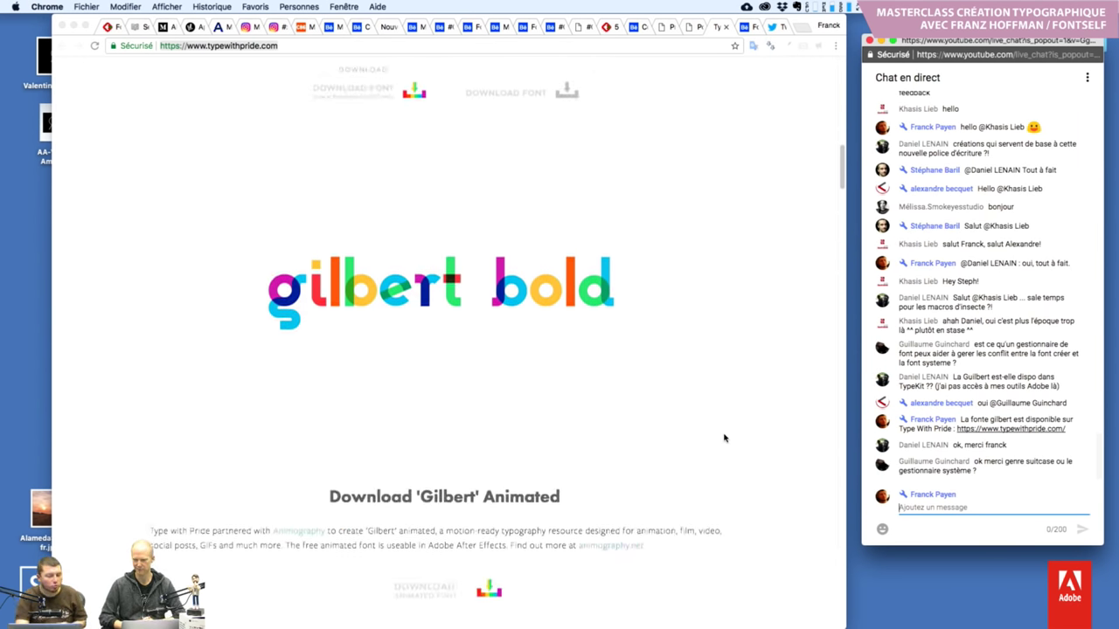
pyautogui.scroll(-1, 724, 438)
pyautogui.scroll(-5, 724, 438)
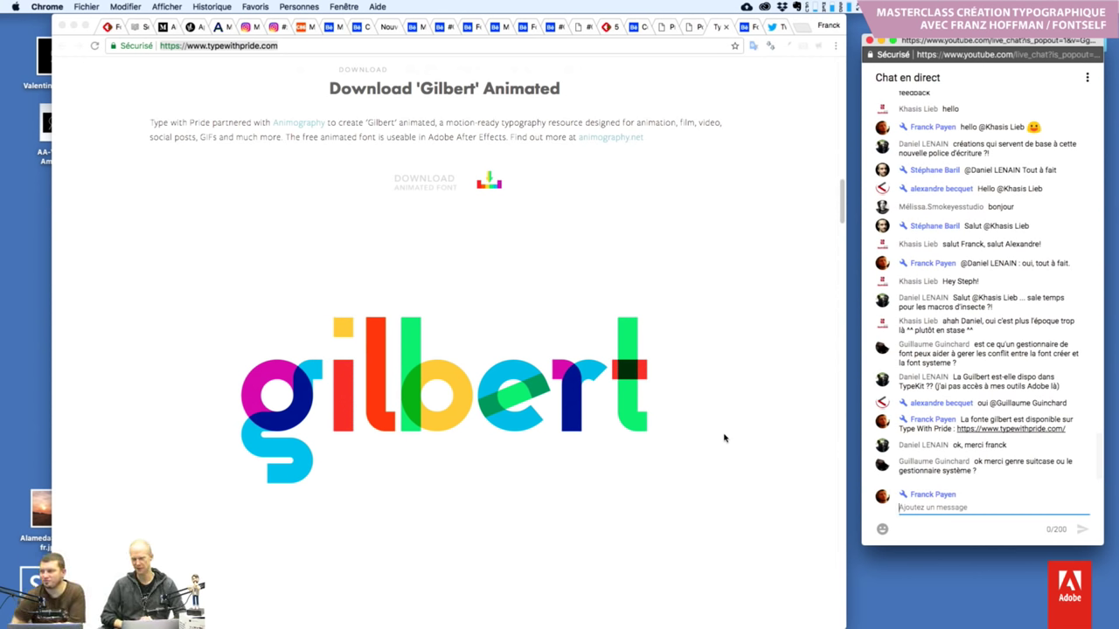
pyautogui.scroll(-2, 724, 438)
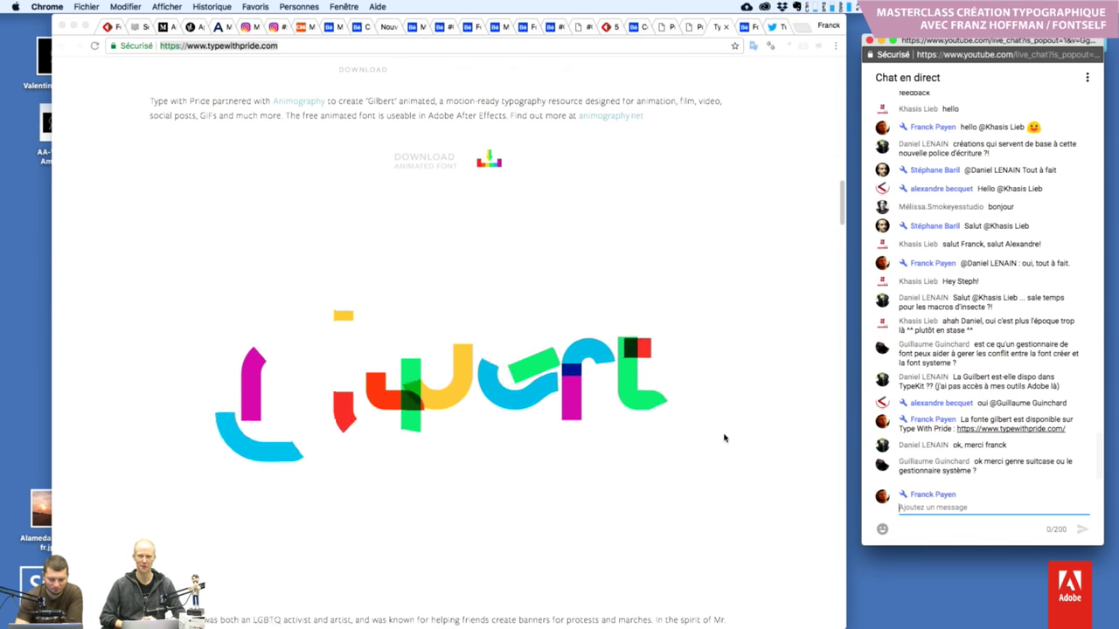
pyautogui.scroll(-2, 724, 438)
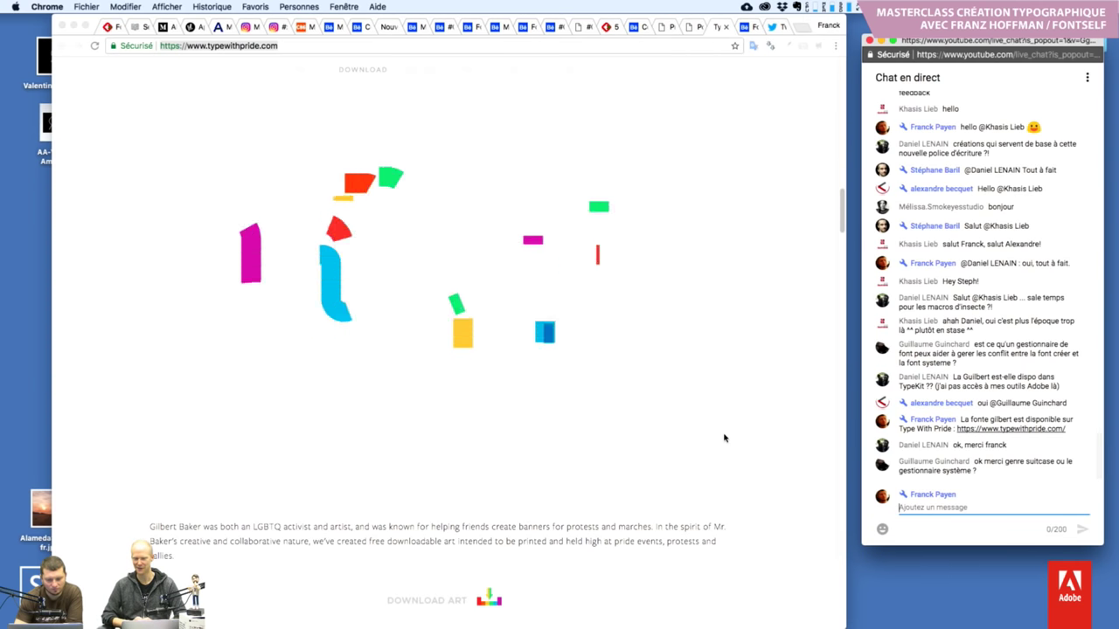
pyautogui.scroll(-3, 724, 438)
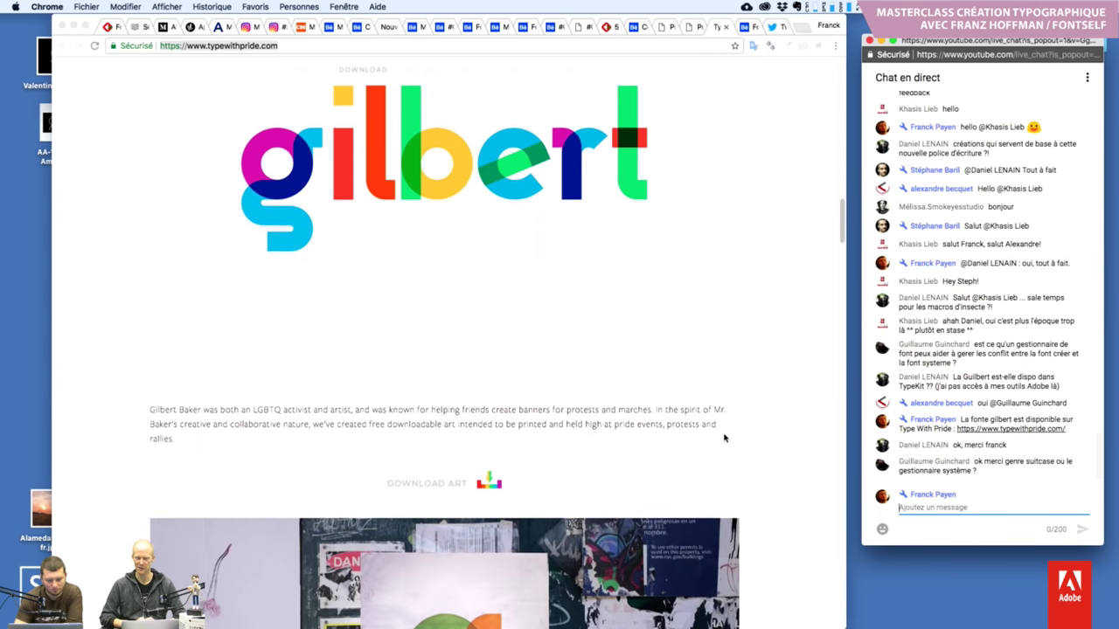
pyautogui.scroll(-3, 723, 438)
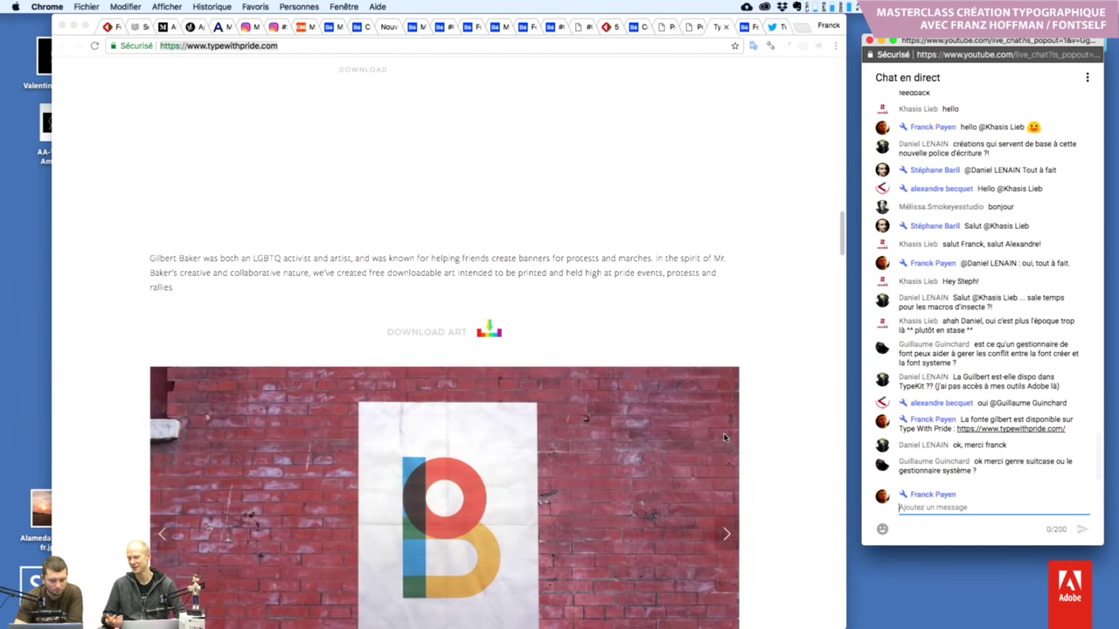
pyautogui.scroll(-3, 724, 438)
pyautogui.scroll(-4, 724, 438)
pyautogui.scroll(-4, 724, 438)
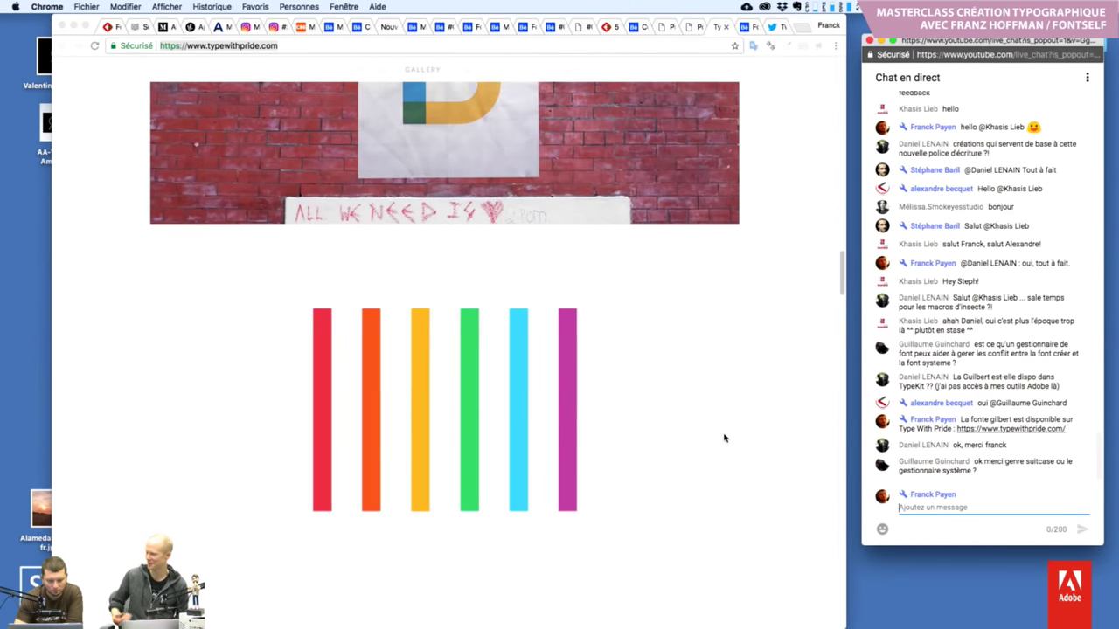
pyautogui.scroll(-2, 724, 438)
pyautogui.scroll(-2, 724, 438)
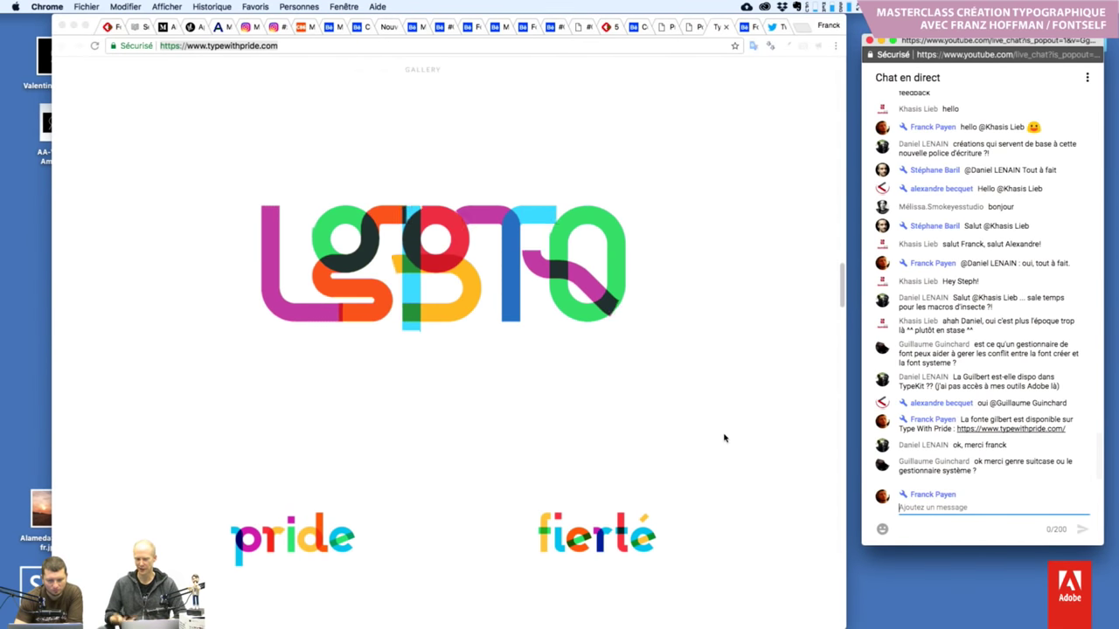
pyautogui.scroll(-2, 723, 438)
pyautogui.scroll(-5, 724, 438)
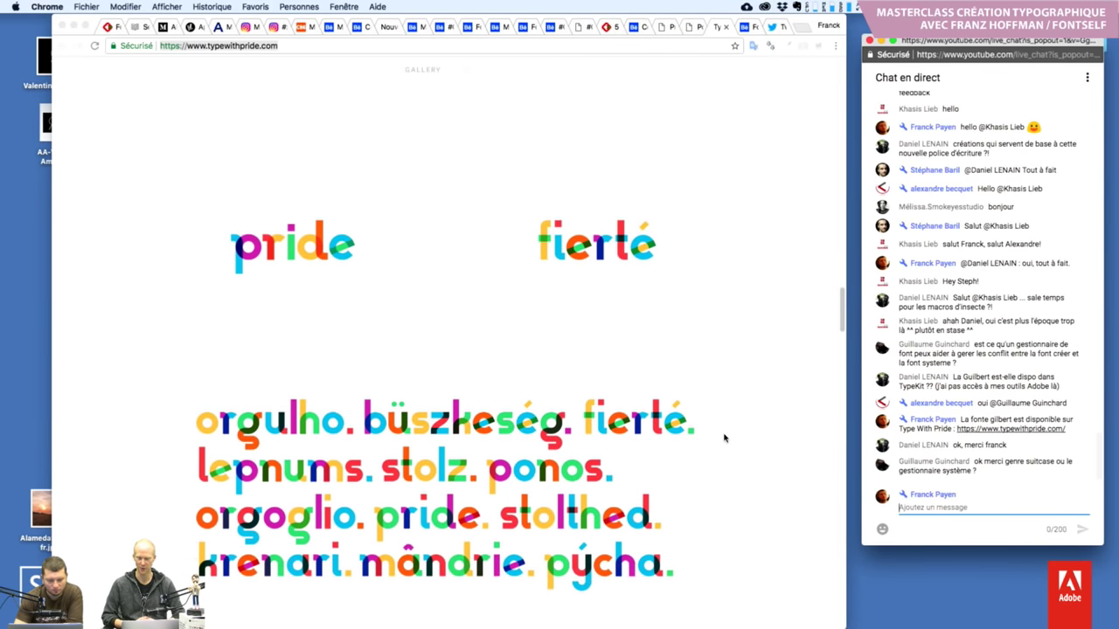
pyautogui.scroll(-3, 724, 438)
pyautogui.scroll(-1, 723, 437)
pyautogui.scroll(-2, 724, 438)
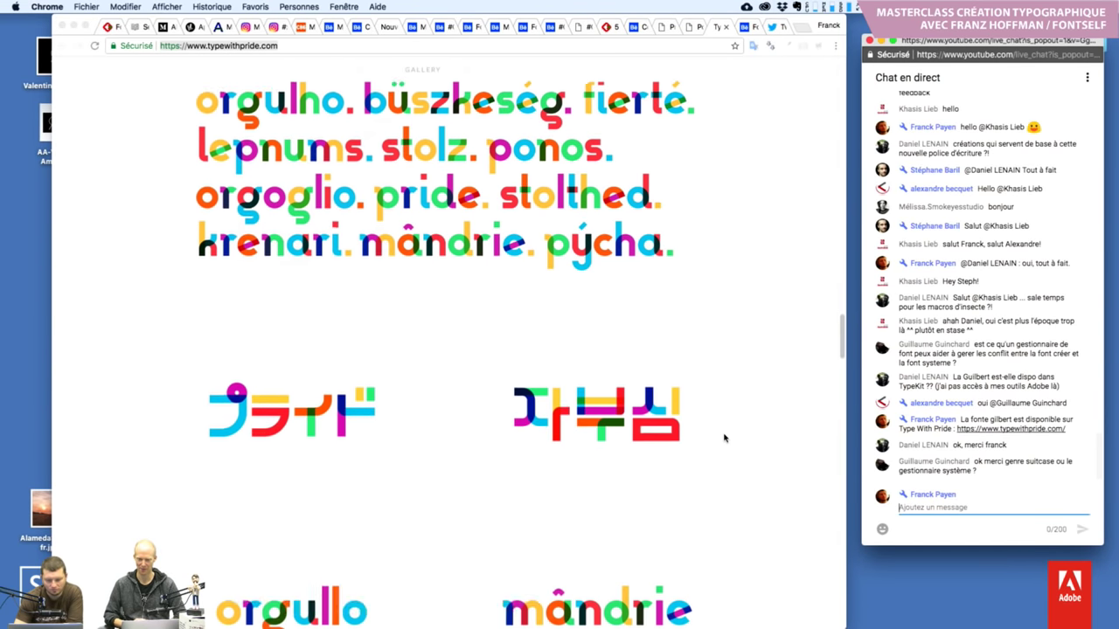
pyautogui.scroll(-2, 723, 438)
pyautogui.scroll(-2, 724, 438)
pyautogui.scroll(-3, 723, 438)
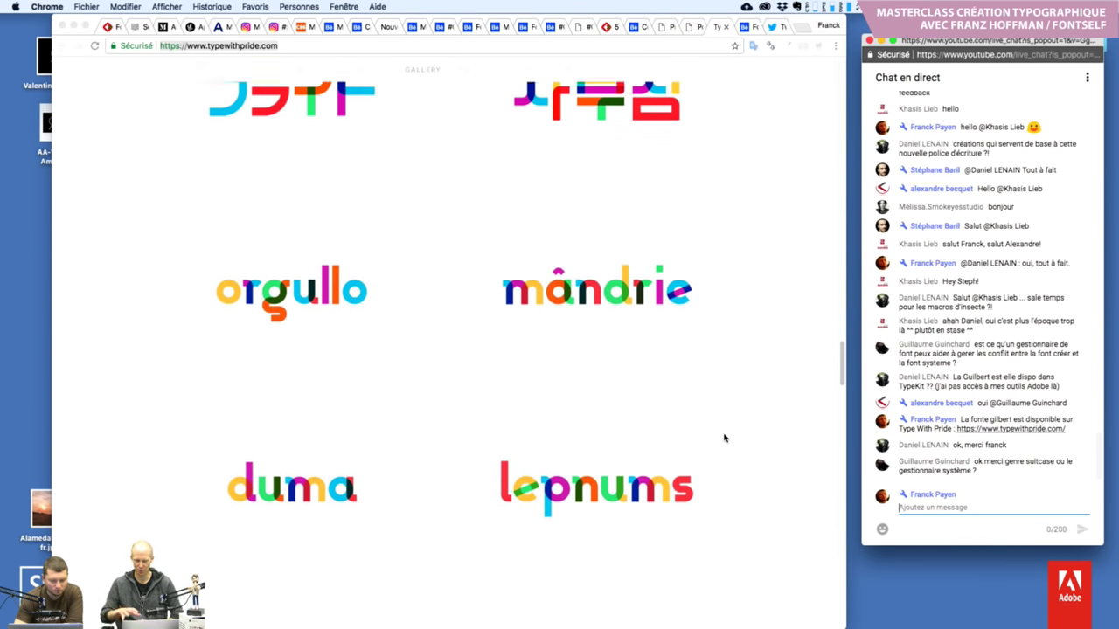
pyautogui.scroll(-4, 724, 438)
pyautogui.scroll(-1, 724, 438)
pyautogui.scroll(-2, 724, 438)
pyautogui.scroll(-3, 724, 438)
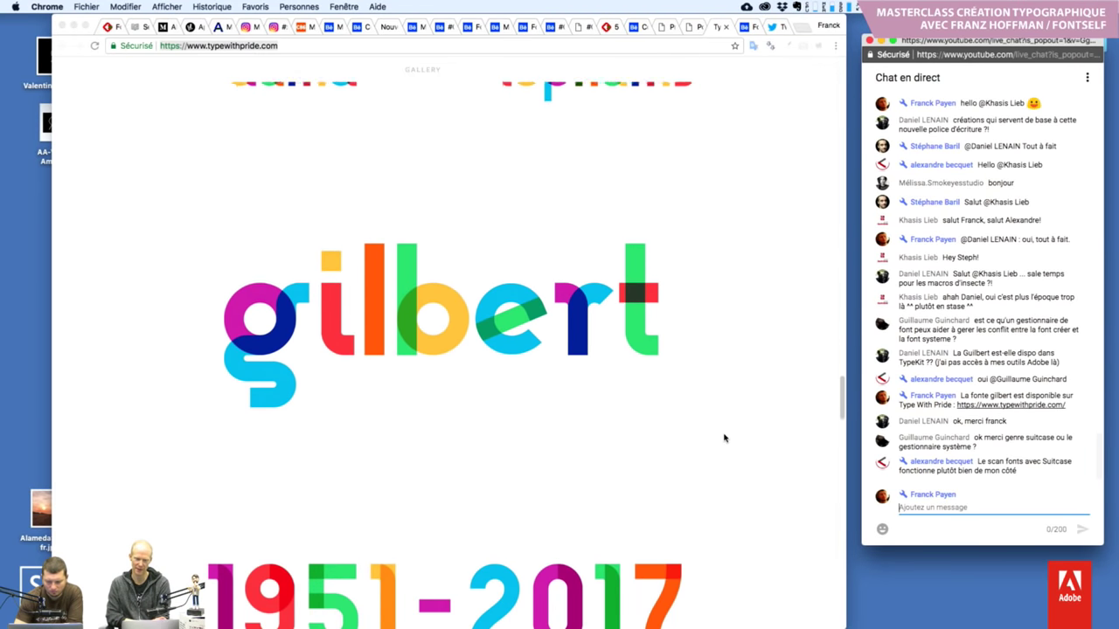
pyautogui.scroll(-1, 724, 438)
pyautogui.scroll(-3, 723, 438)
pyautogui.scroll(-1, 724, 438)
pyautogui.scroll(-5, 724, 438)
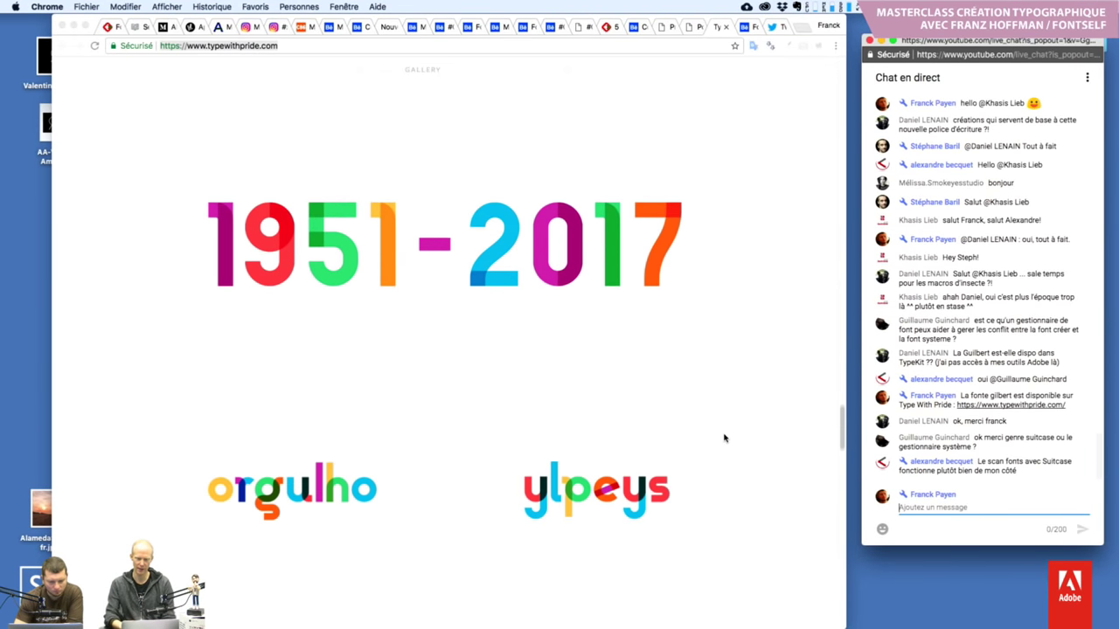
pyautogui.scroll(-2, 723, 438)
pyautogui.scroll(-4, 724, 438)
pyautogui.scroll(-5, 723, 438)
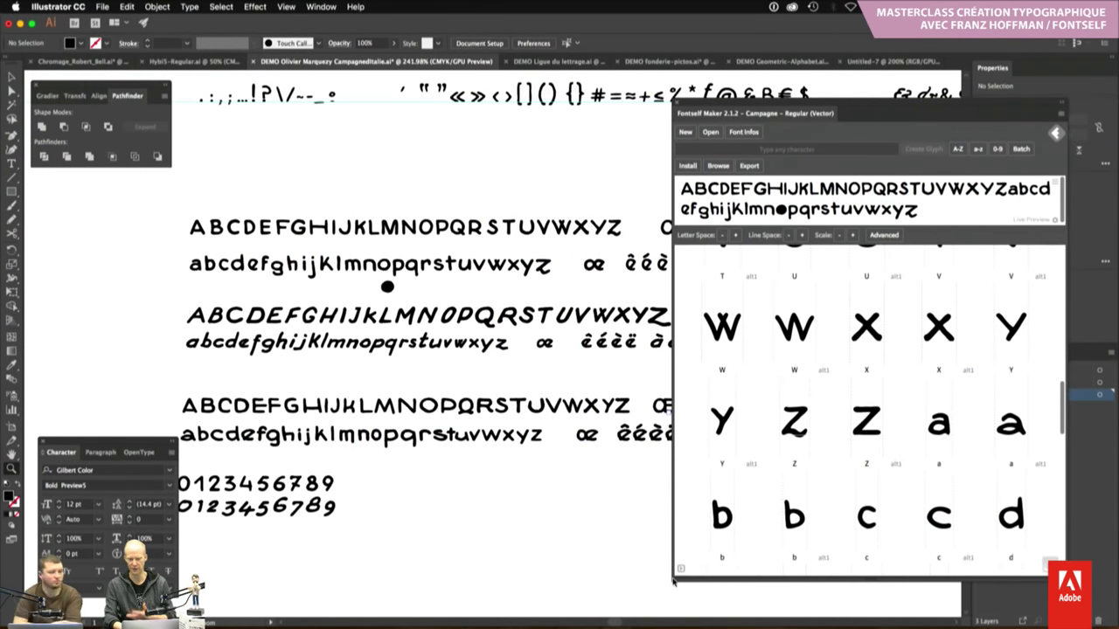
# Toggle the glyph category filters, hiding then restoring uppercase, lowercase and Others glyphs
pyautogui.scroll(5, 803, 443)
pyautogui.scroll(5, 779, 490)
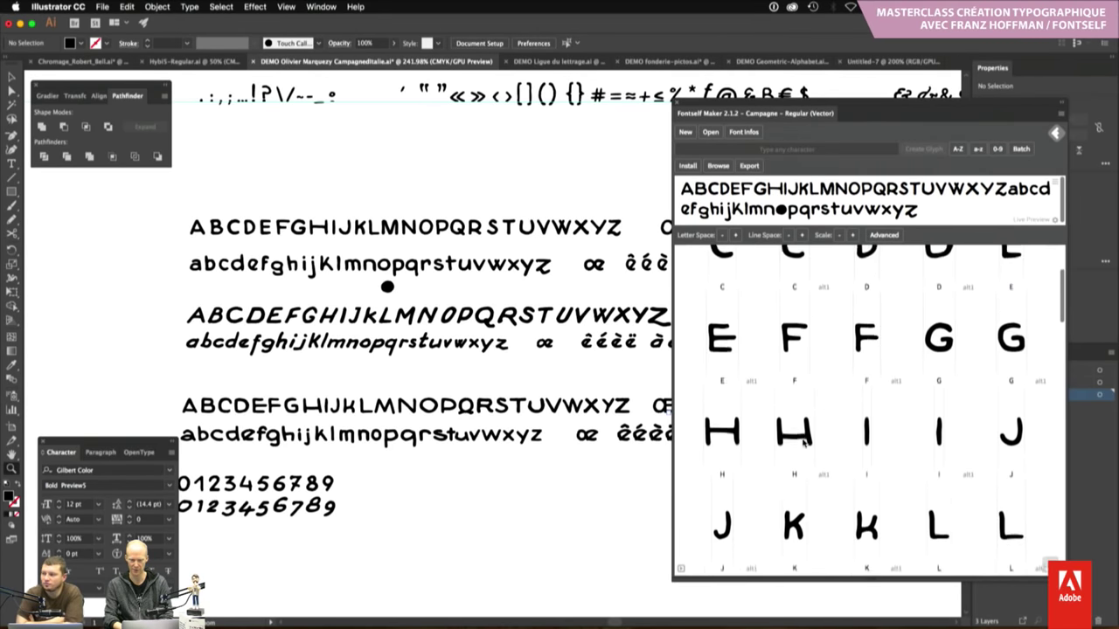
pyautogui.scroll(-2, 752, 533)
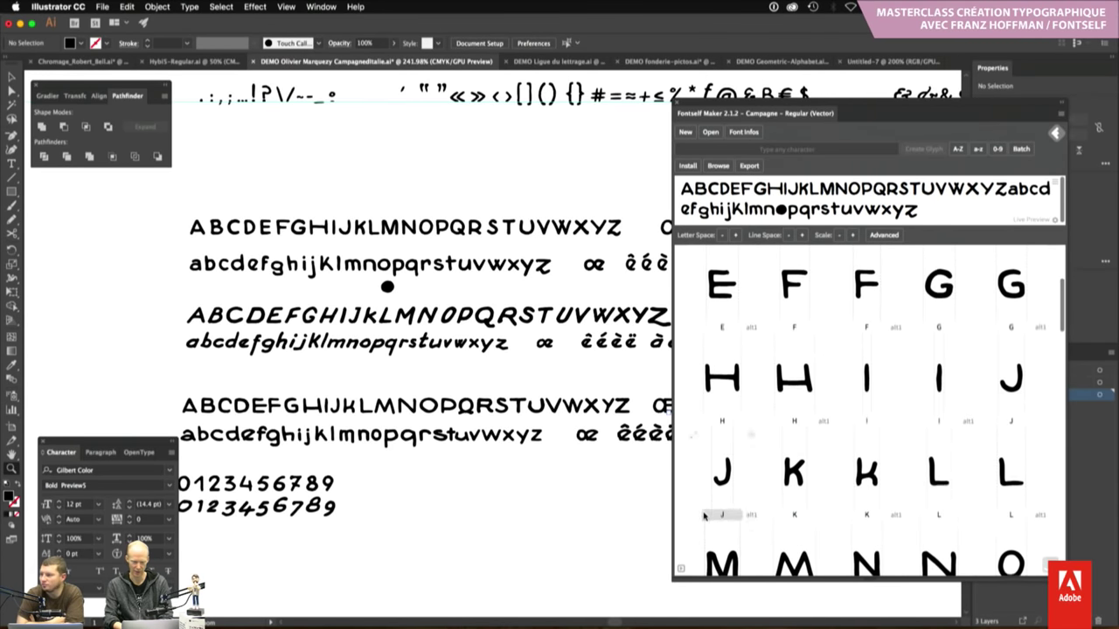
pyautogui.click(681, 569)
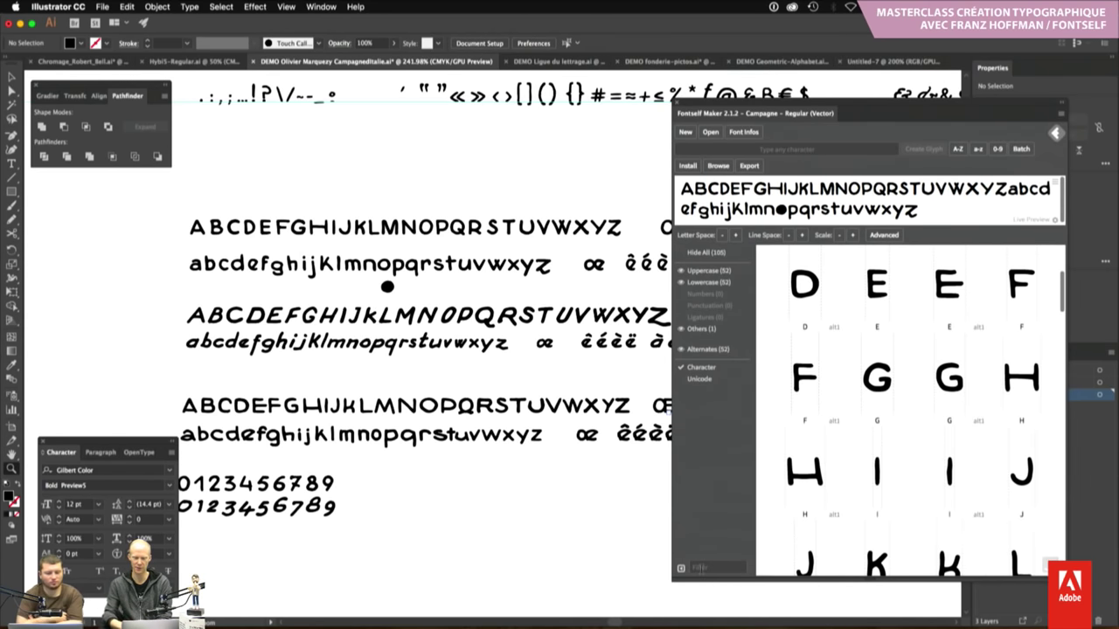
pyautogui.click(716, 284)
pyautogui.click(699, 329)
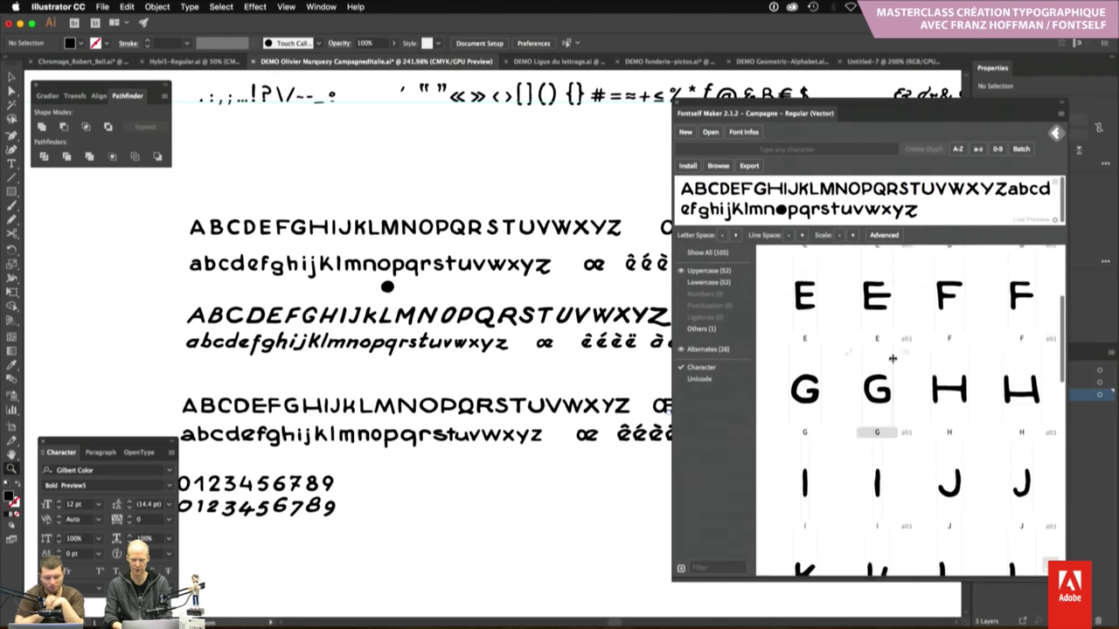
pyautogui.click(708, 272)
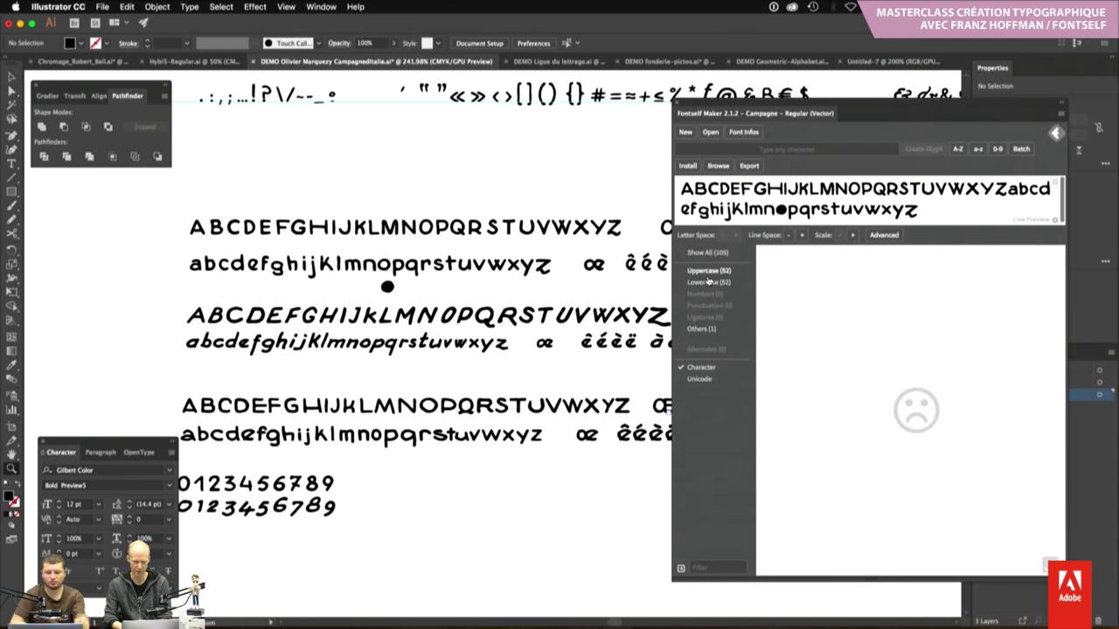
pyautogui.click(701, 329)
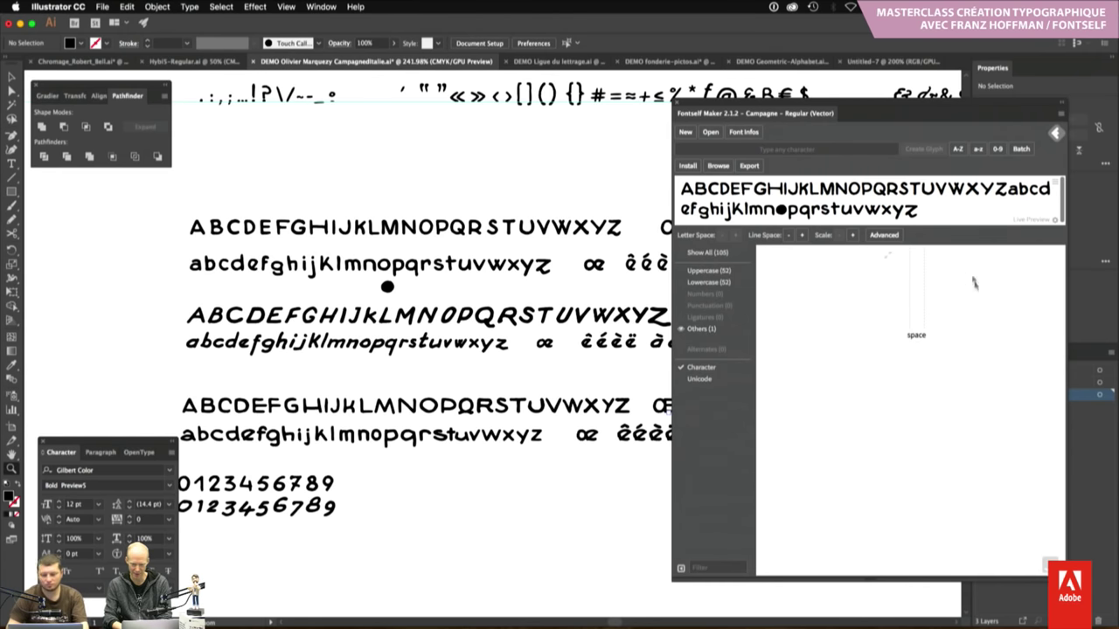
pyautogui.click(704, 271)
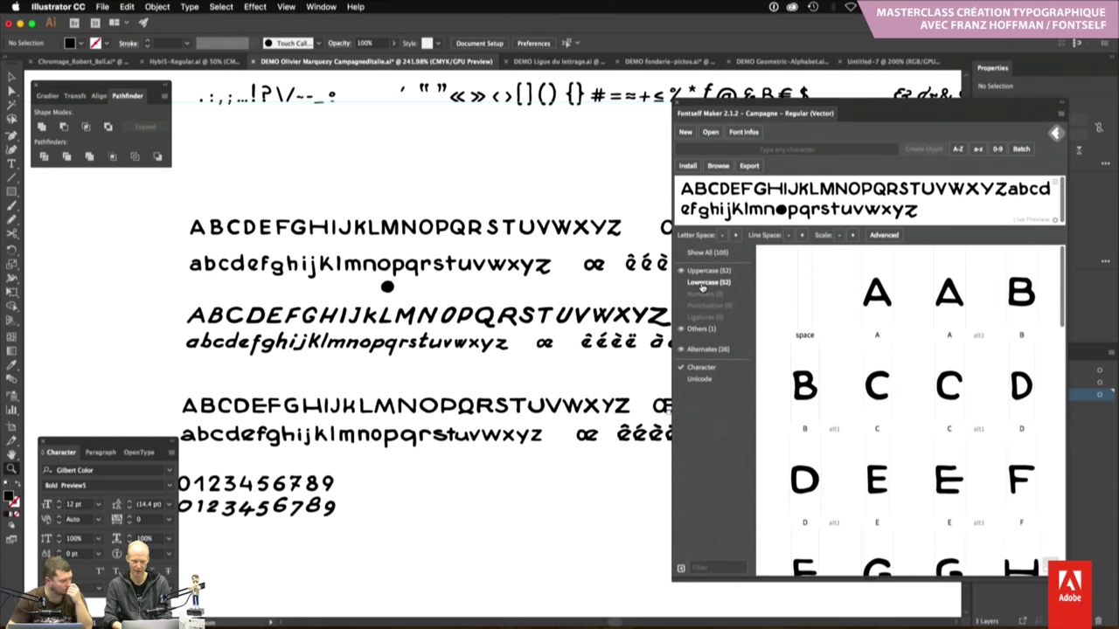
pyautogui.click(704, 282)
# Label glyphs by Unicode code, then back to characters, and close the category filters
pyautogui.click(877, 335)
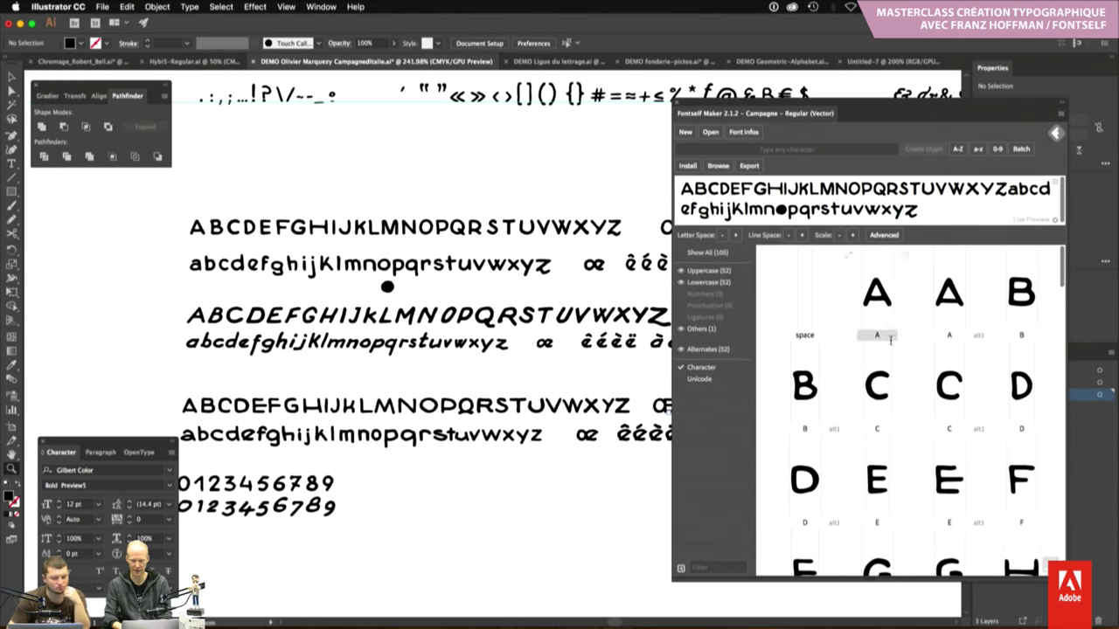
pyautogui.scroll(-2, 883, 336)
pyautogui.scroll(-2, 883, 336)
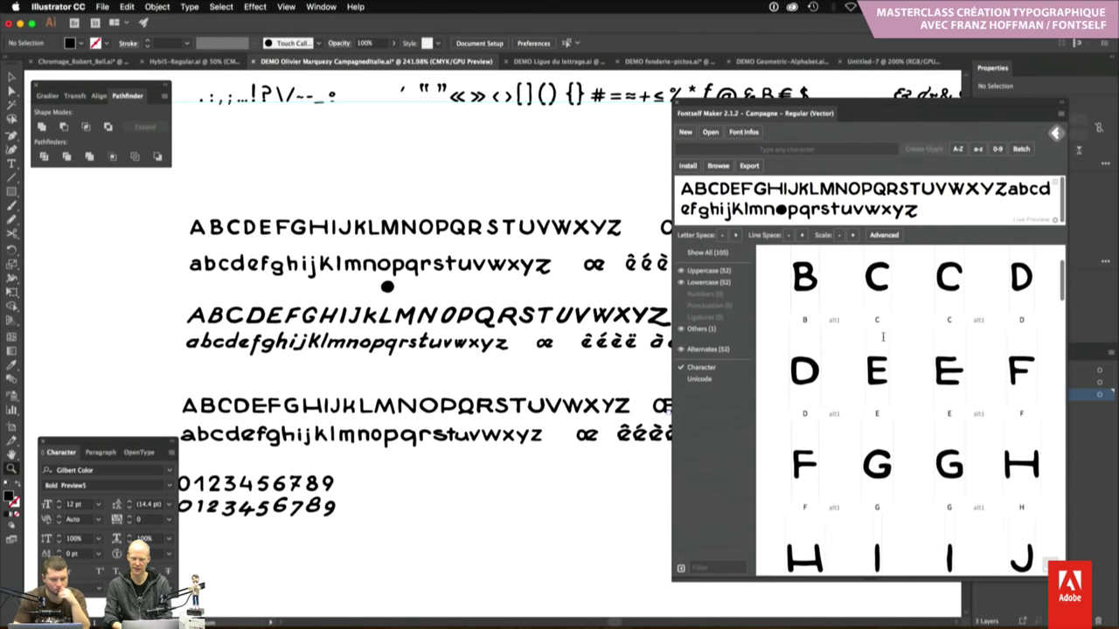
pyautogui.scroll(1, 875, 320)
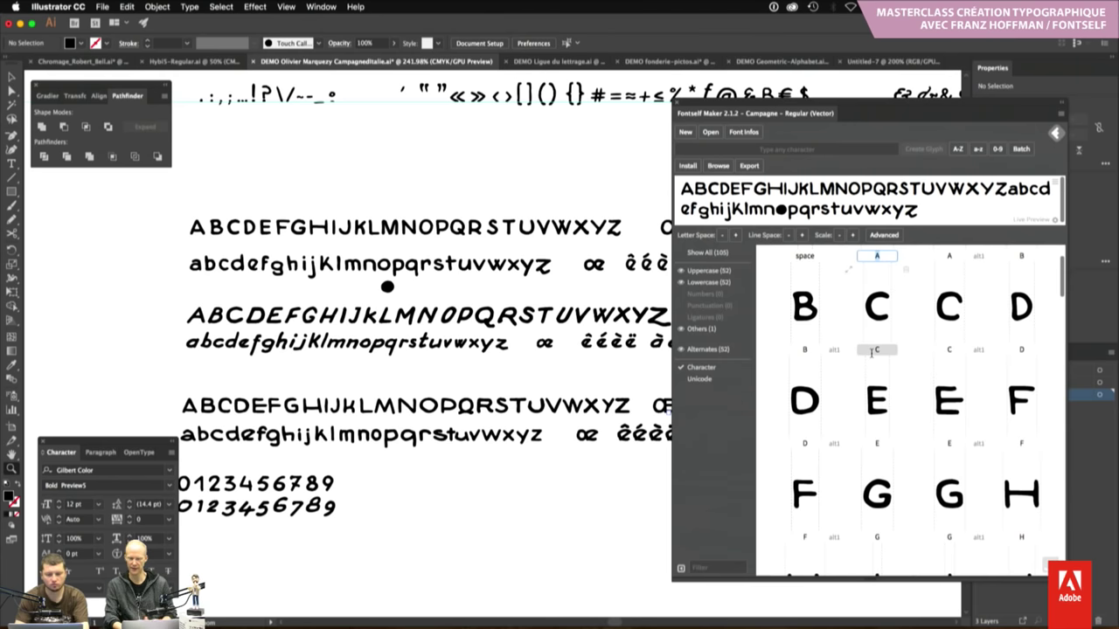
pyautogui.scroll(1, 885, 319)
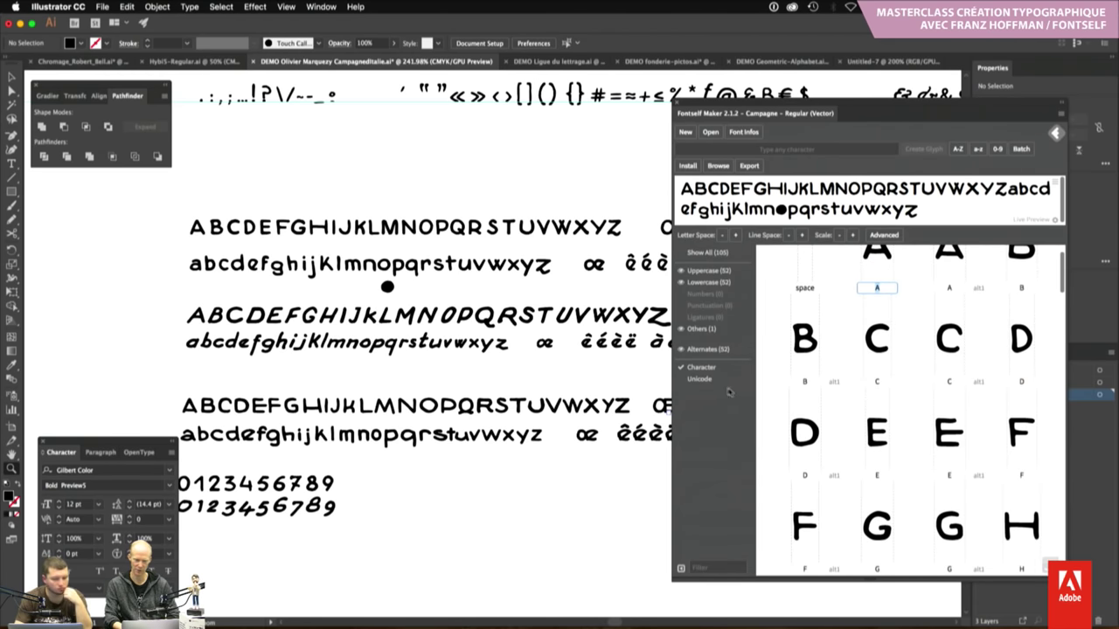
pyautogui.click(700, 379)
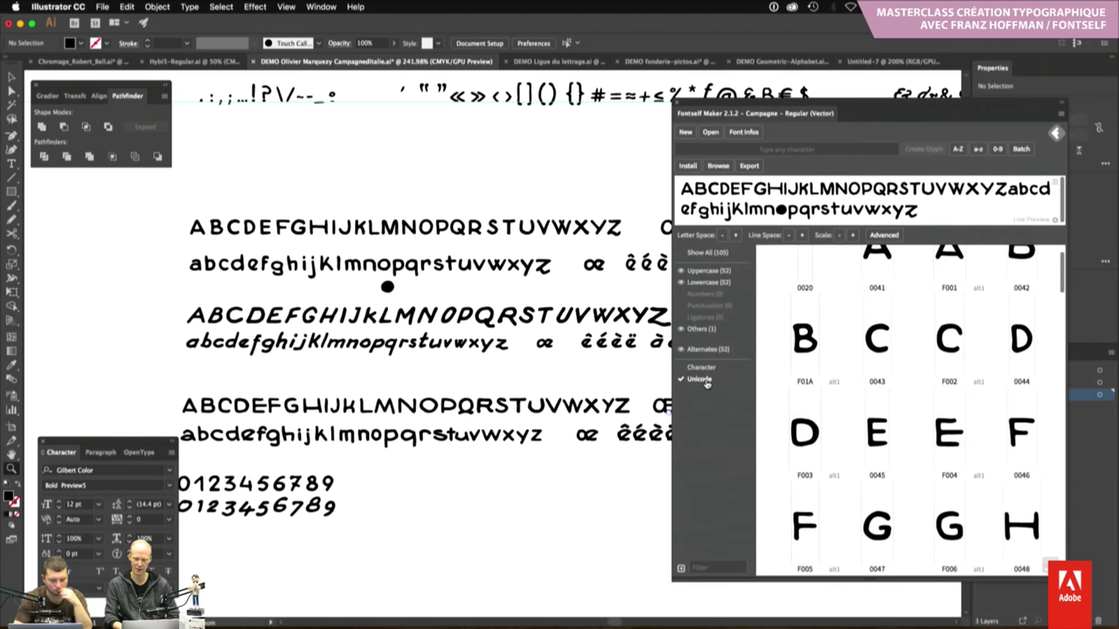
pyautogui.scroll(2, 862, 348)
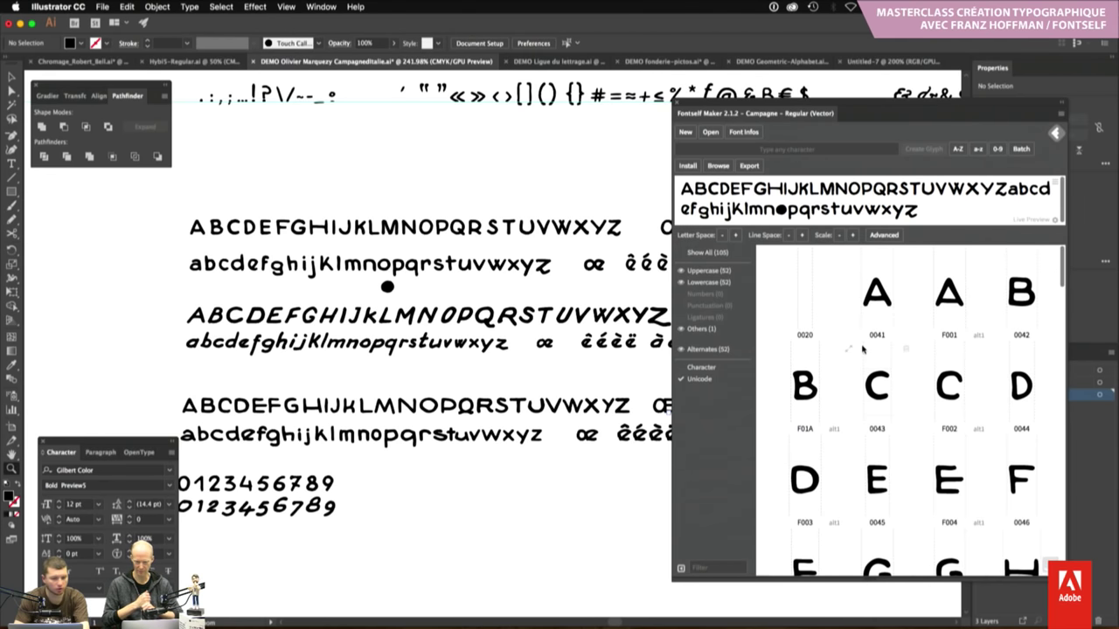
pyautogui.click(709, 368)
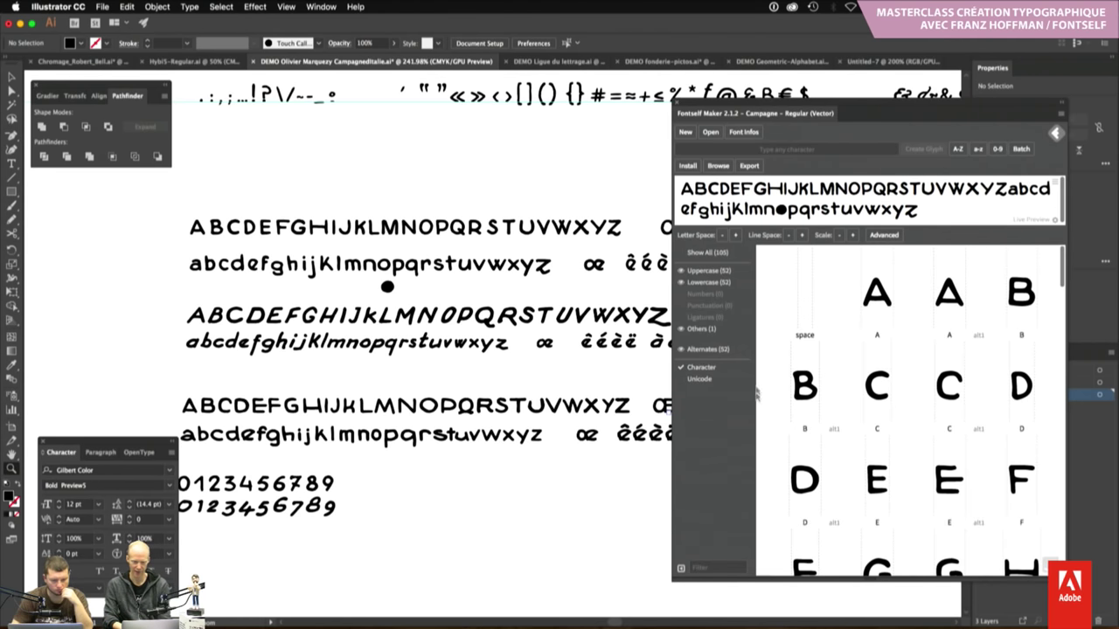
pyautogui.click(681, 569)
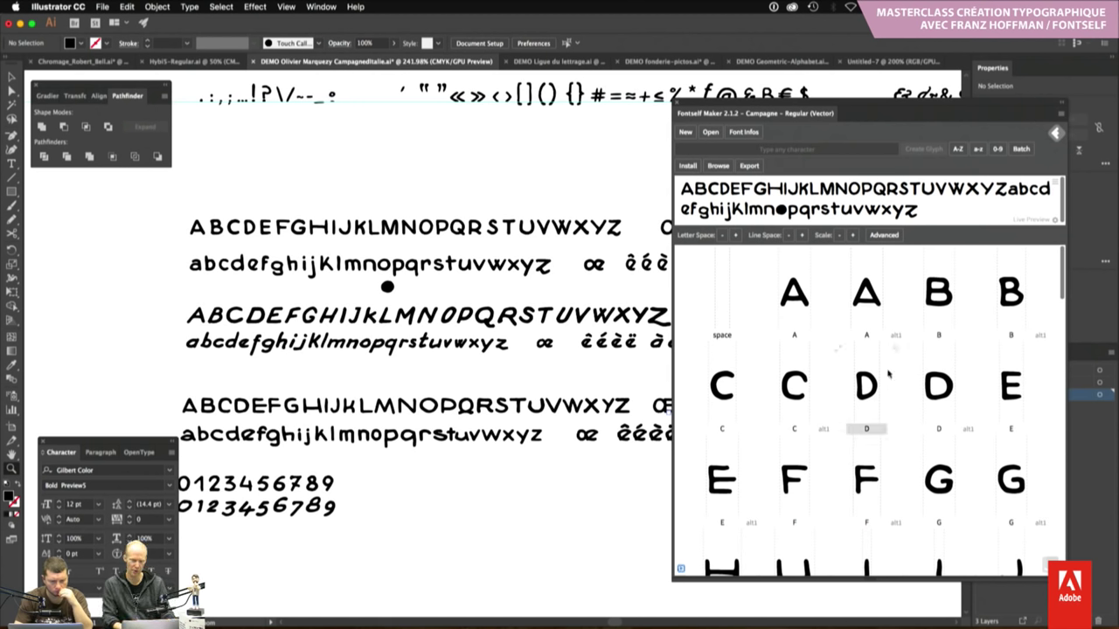
# Enlarge the live preview and change its text to 'VAVA helli'
pyautogui.moveTo(920, 225); pyautogui.dragTo(913, 273)
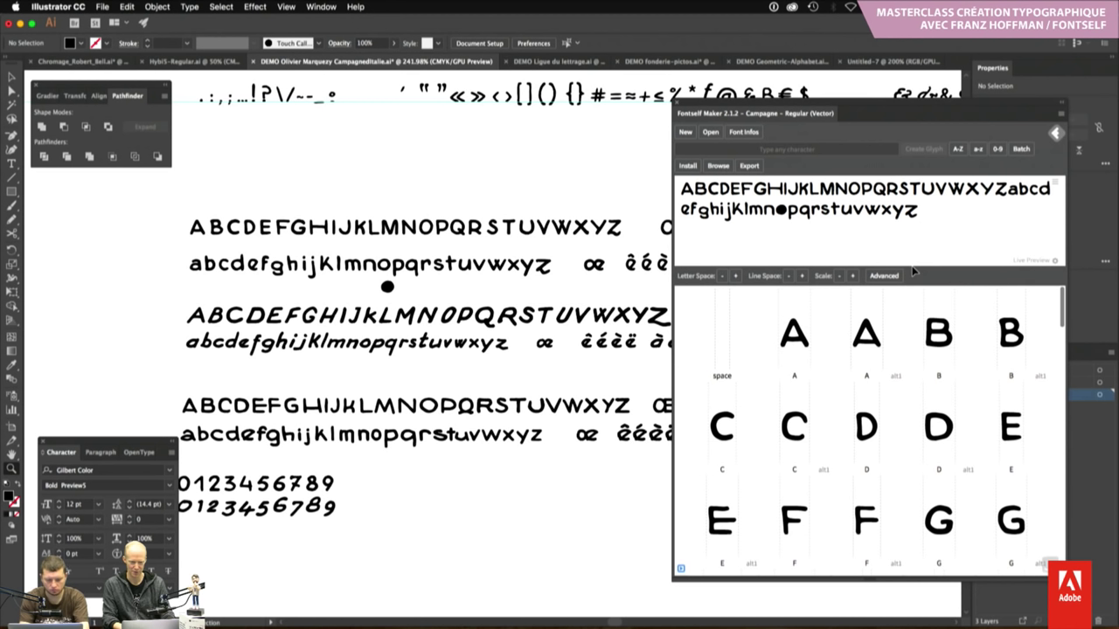
pyautogui.hotkey('ctrl', 'a')
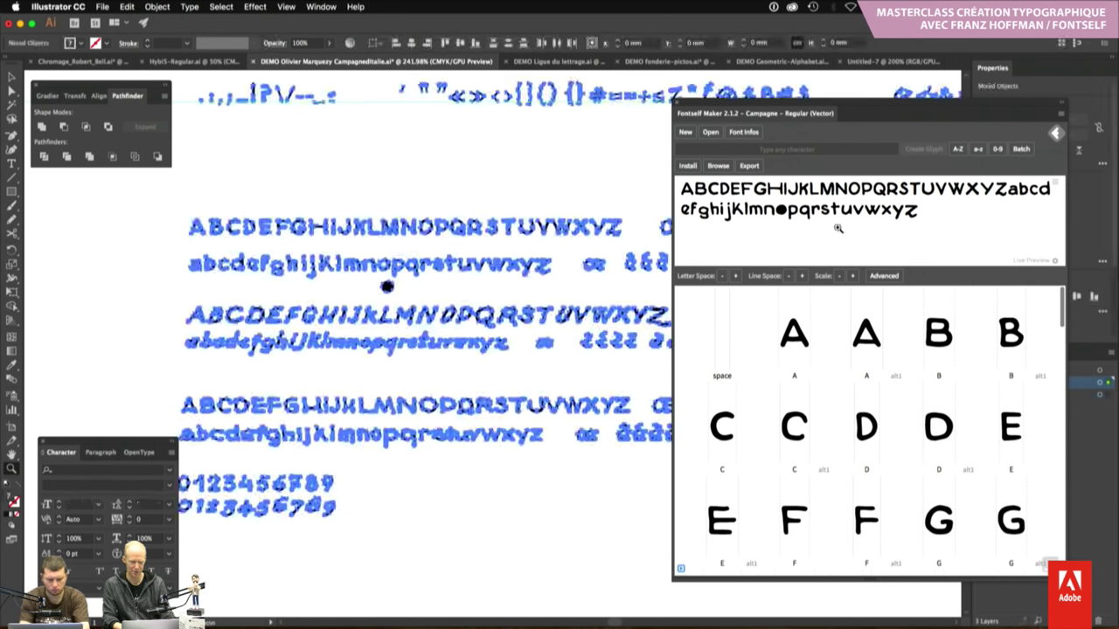
pyautogui.hotkey('ctrl', 'shift', 'a')
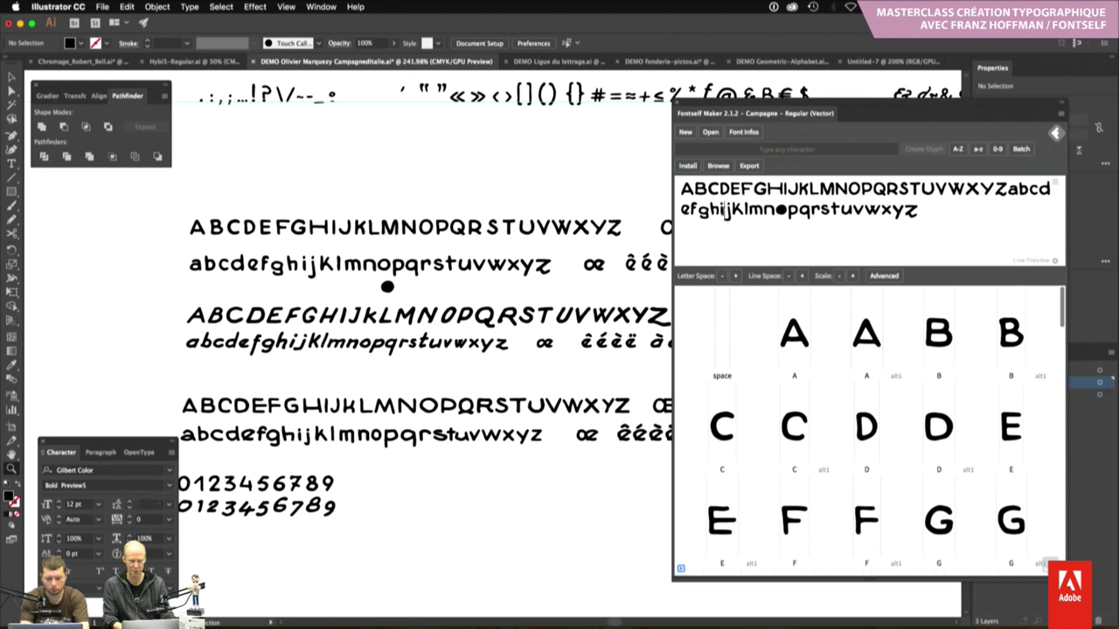
pyautogui.click(722, 212)
pyautogui.hotkey('ctrl', 'a')
pyautogui.write('V')
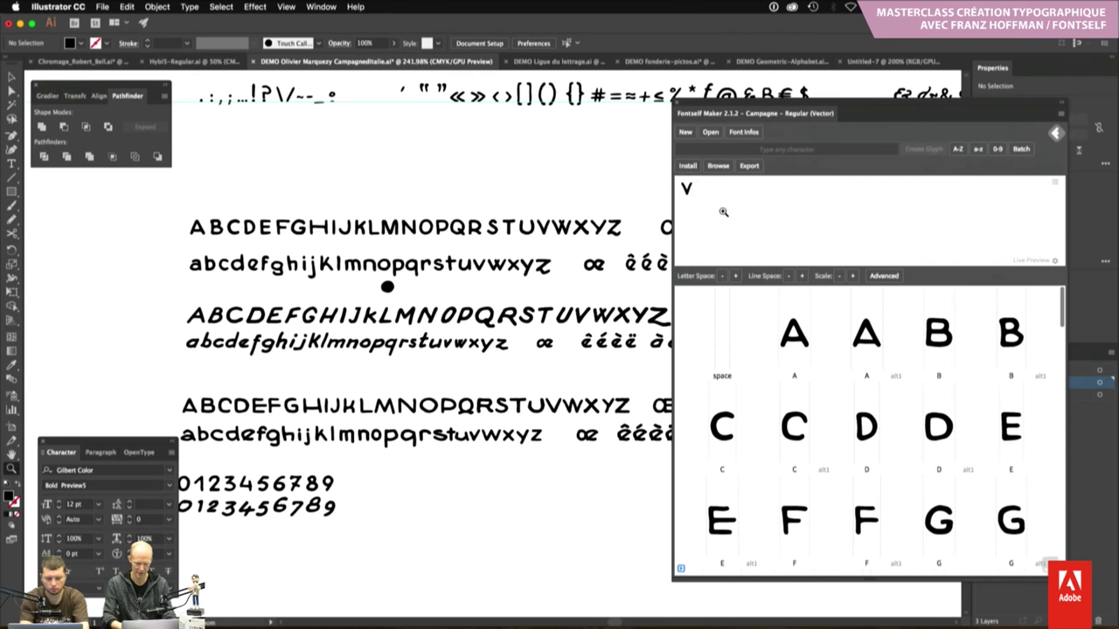
pyautogui.write('A')
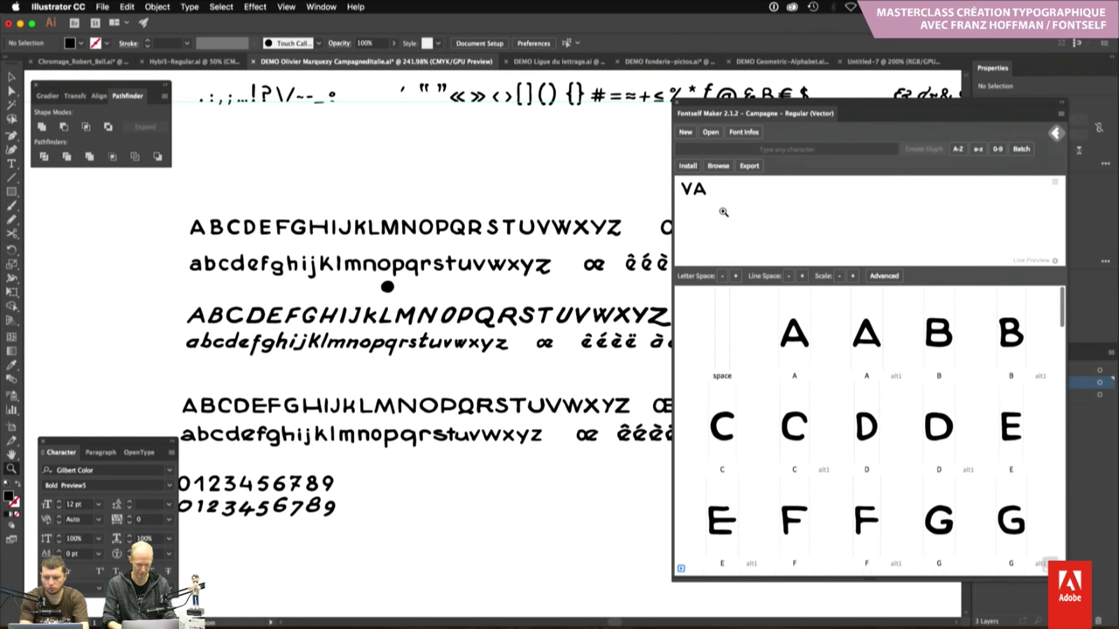
pyautogui.write('VA')
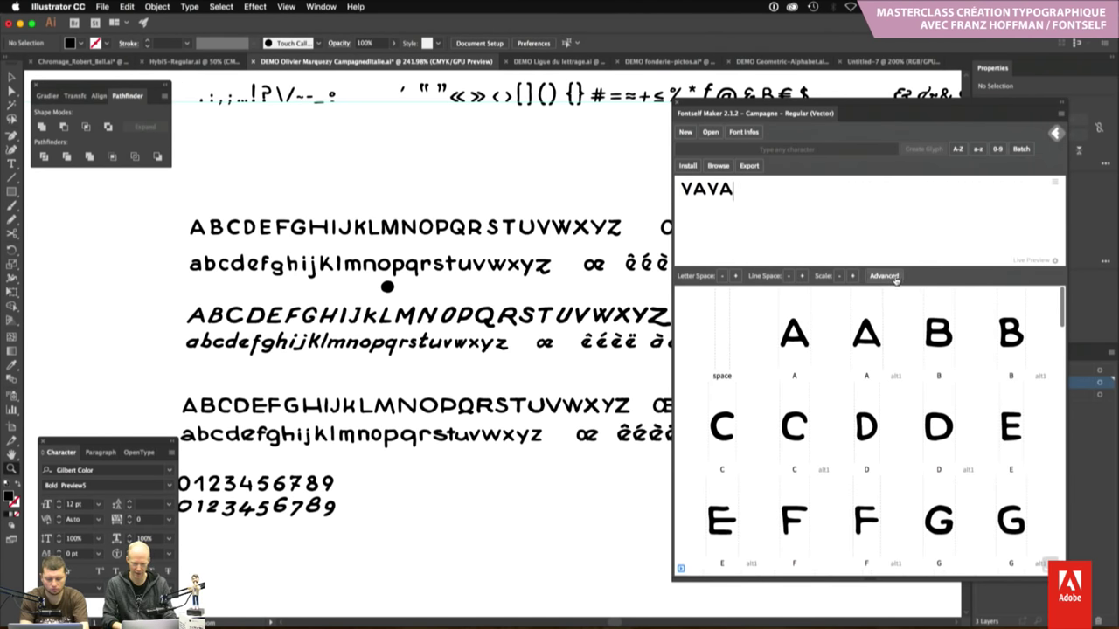
pyautogui.click(884, 276)
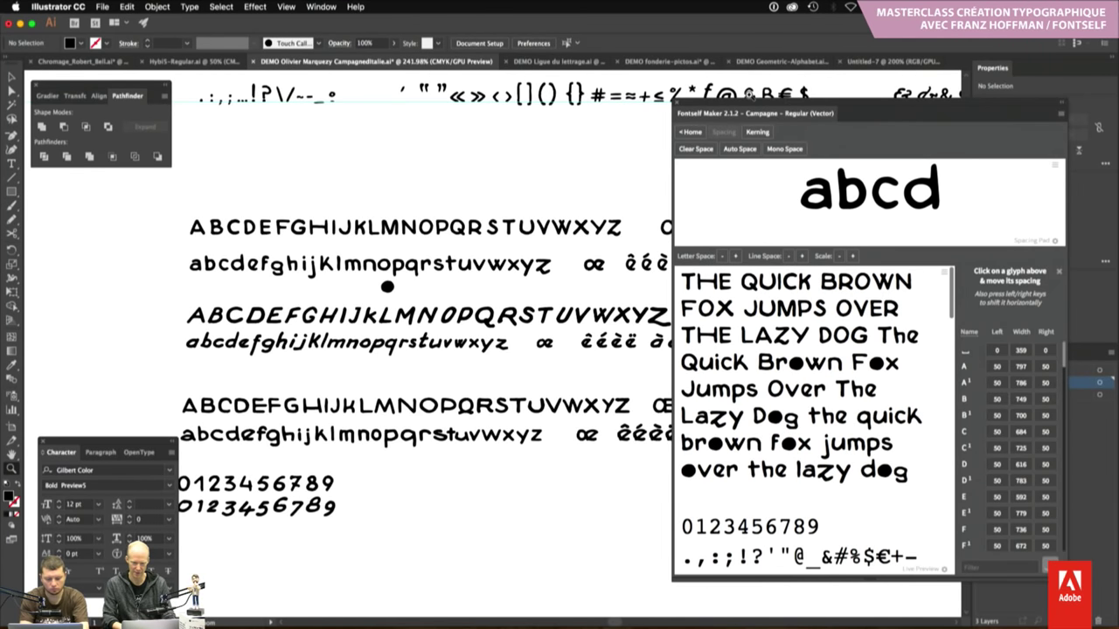
pyautogui.click(691, 132)
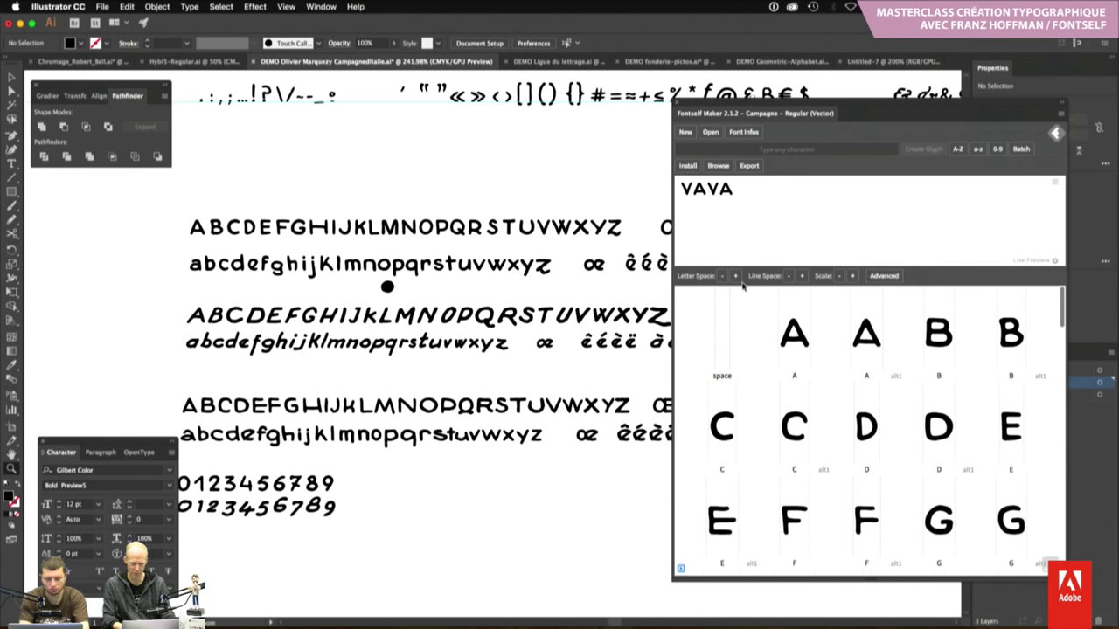
pyautogui.write(' he')
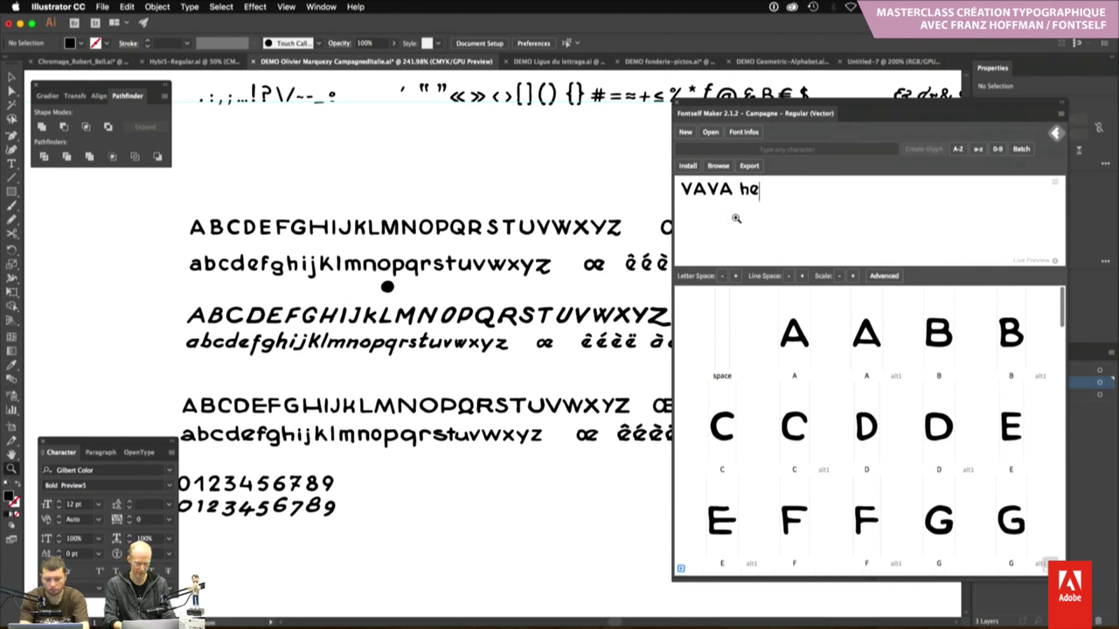
pyautogui.write('lli')
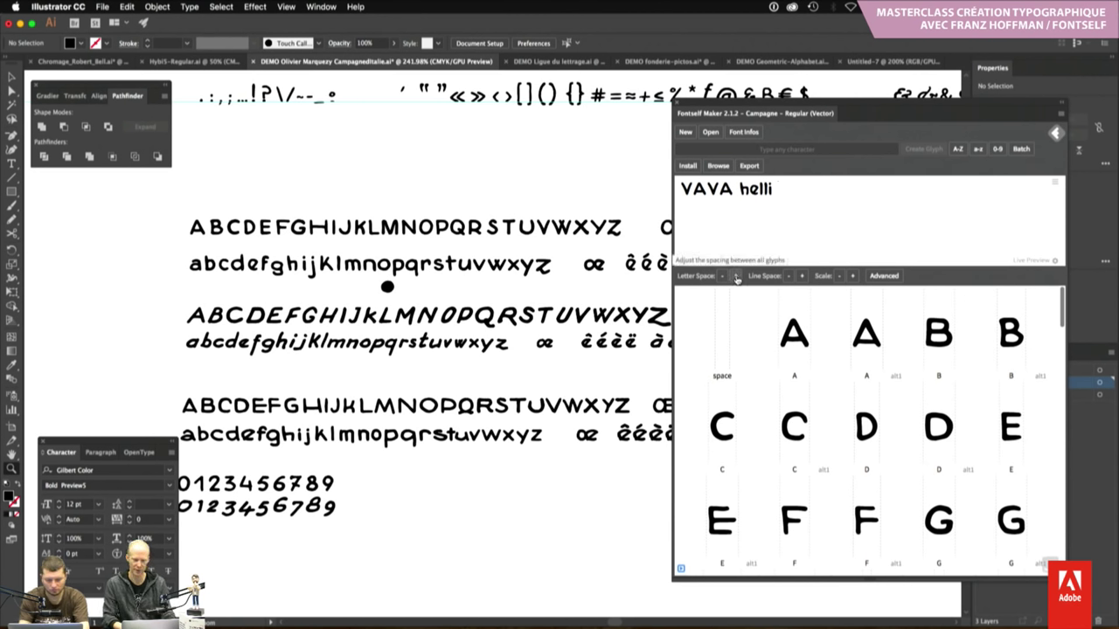
# Set the preview to 50 pt and tune overall letter spacing with Letter Space +/−
pyautogui.click(738, 277)
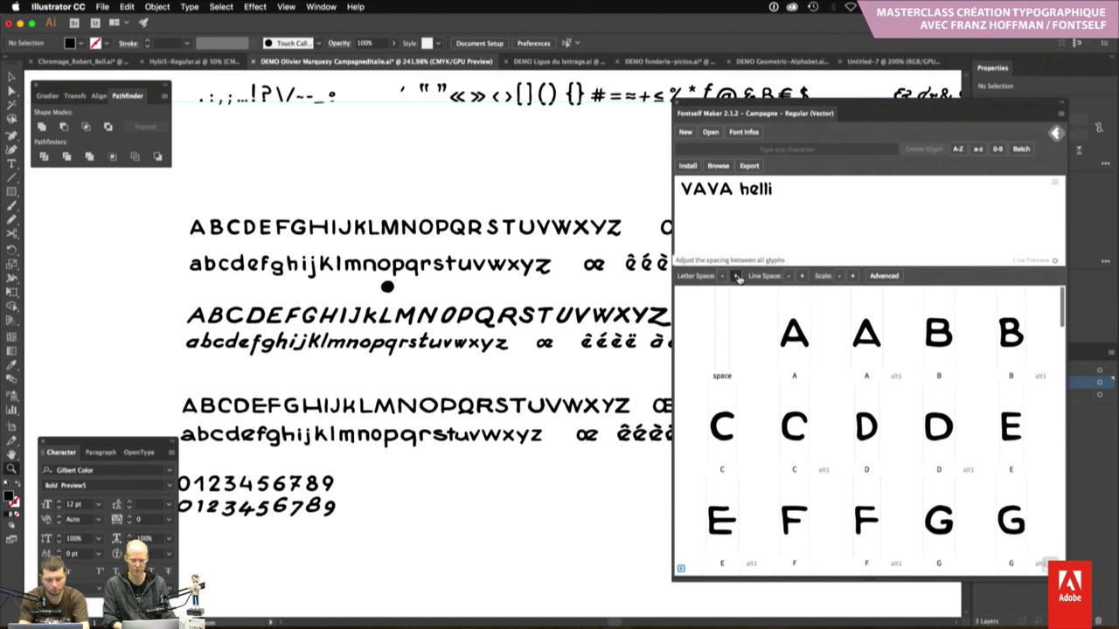
pyautogui.click(738, 276)
pyautogui.click(738, 276)
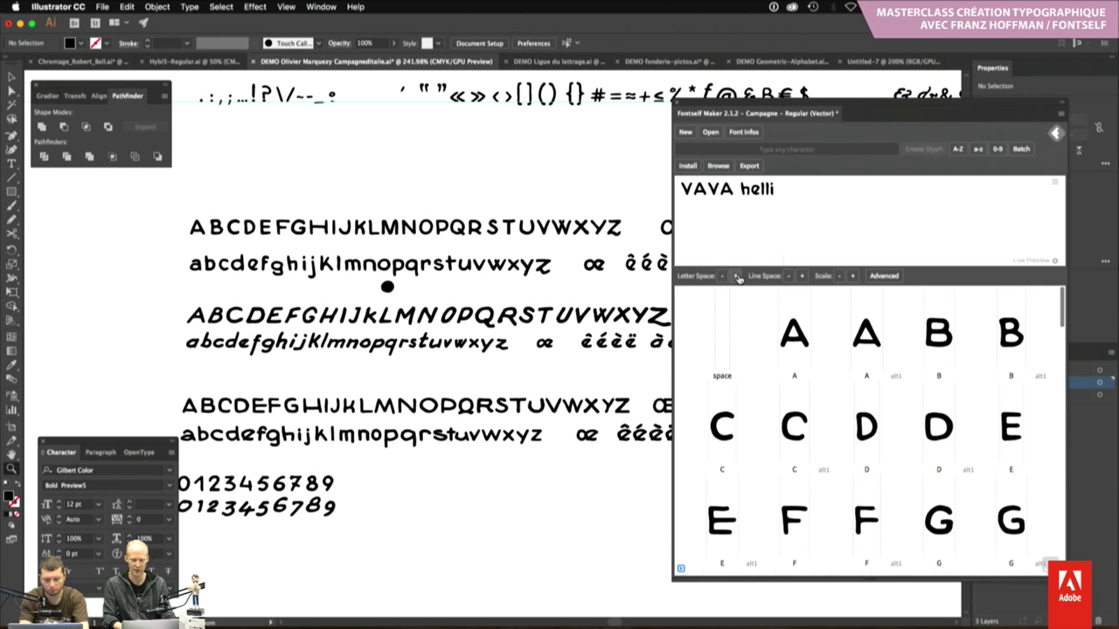
pyautogui.click(738, 276)
pyautogui.click(738, 276)
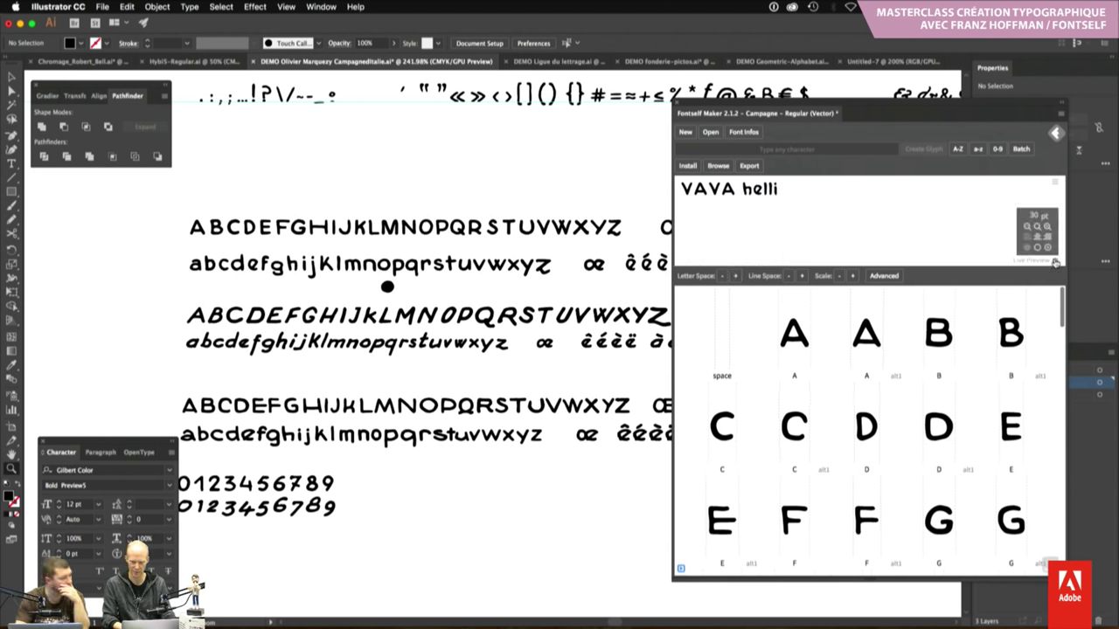
pyautogui.click(1048, 226)
pyautogui.click(1048, 227)
pyautogui.click(1048, 227)
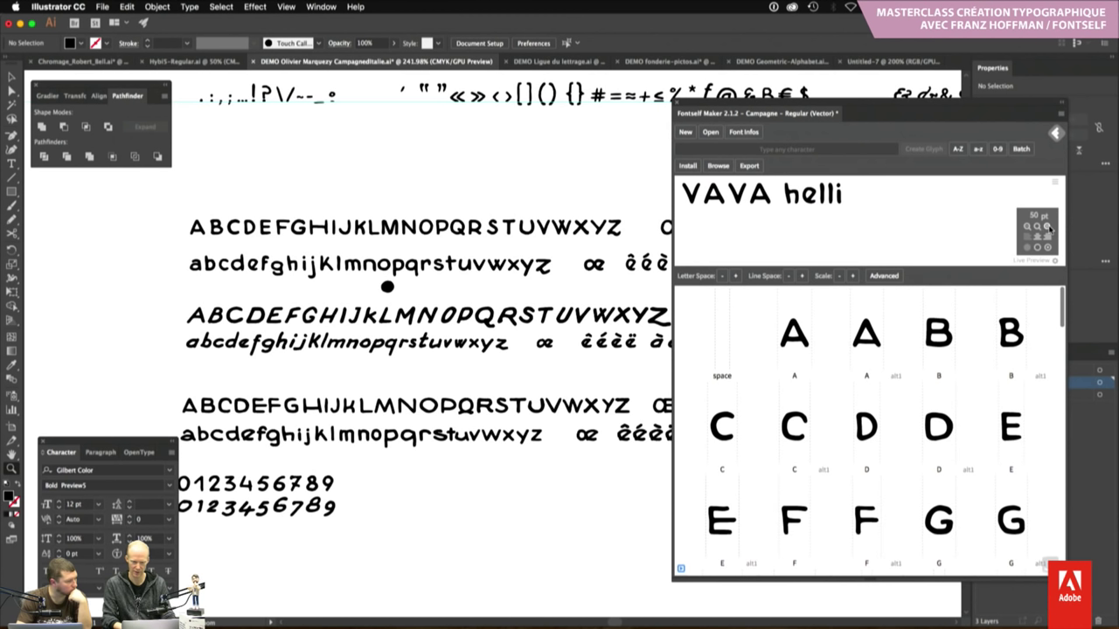
pyautogui.click(734, 277)
pyautogui.click(734, 277)
pyautogui.click(734, 277)
pyautogui.click(734, 276)
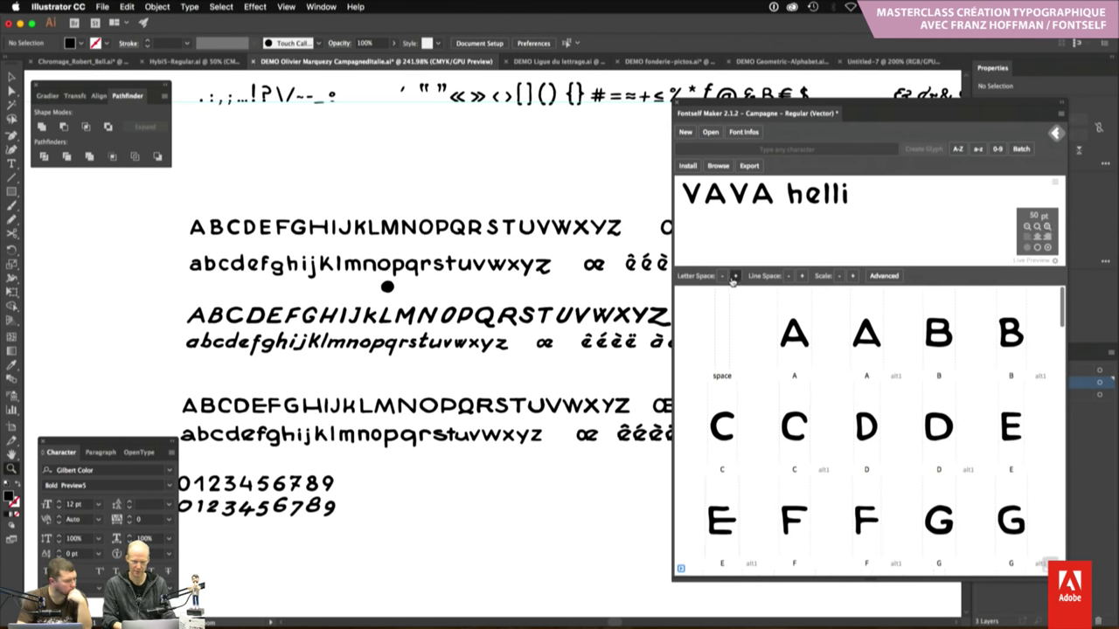
pyautogui.click(722, 276)
pyautogui.click(722, 276)
pyautogui.click(722, 276)
pyautogui.click(722, 276)
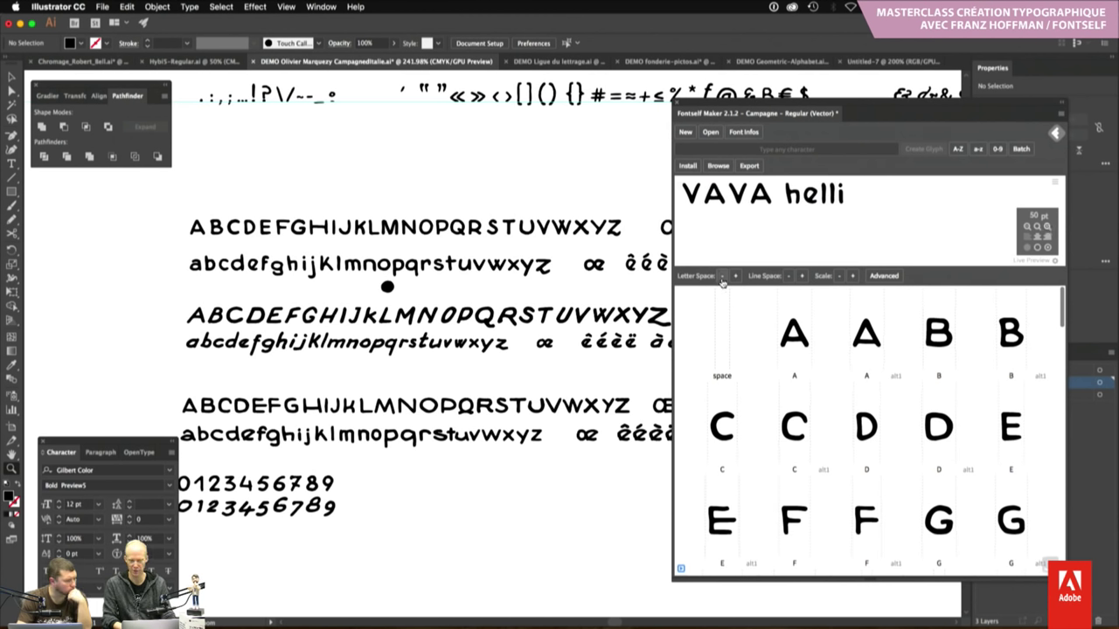
pyautogui.click(722, 276)
pyautogui.click(722, 277)
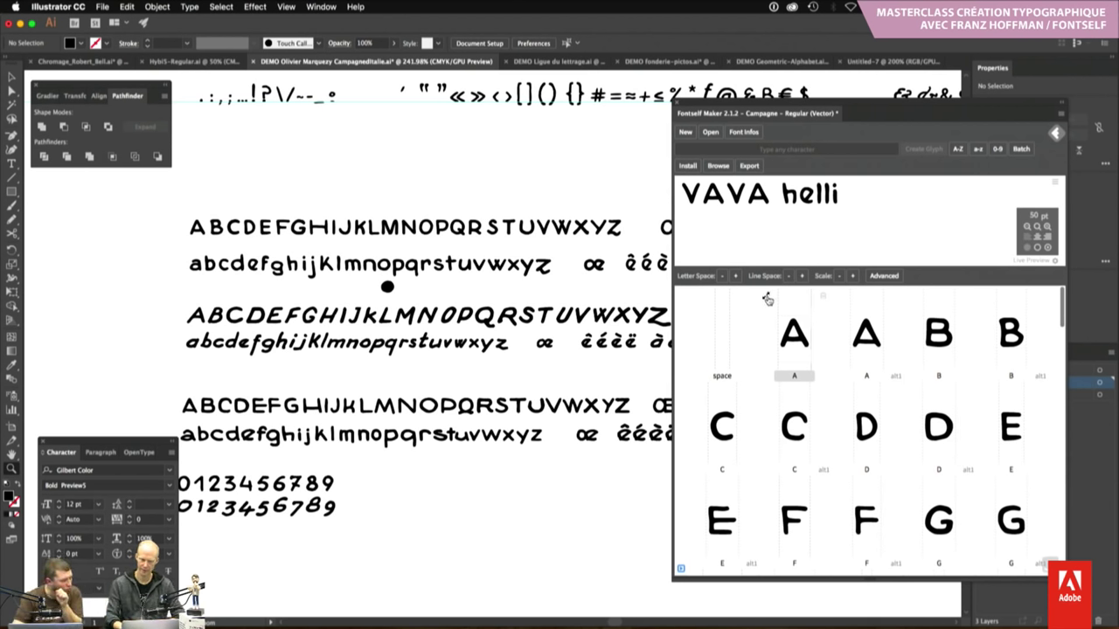
# Adjust the A glyph's left and right sidebearings, then return to the full glyph grid
pyautogui.doubleClick(767, 299)
pyautogui.moveTo(799, 320); pyautogui.dragTo(806, 324)
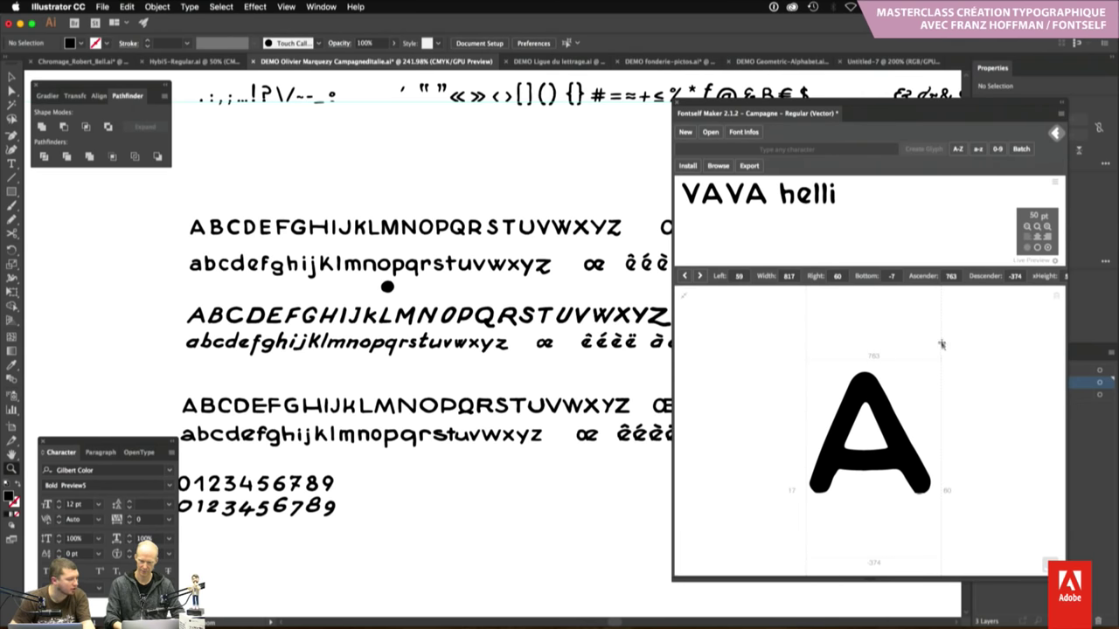
pyautogui.moveTo(942, 344); pyautogui.dragTo(928, 347)
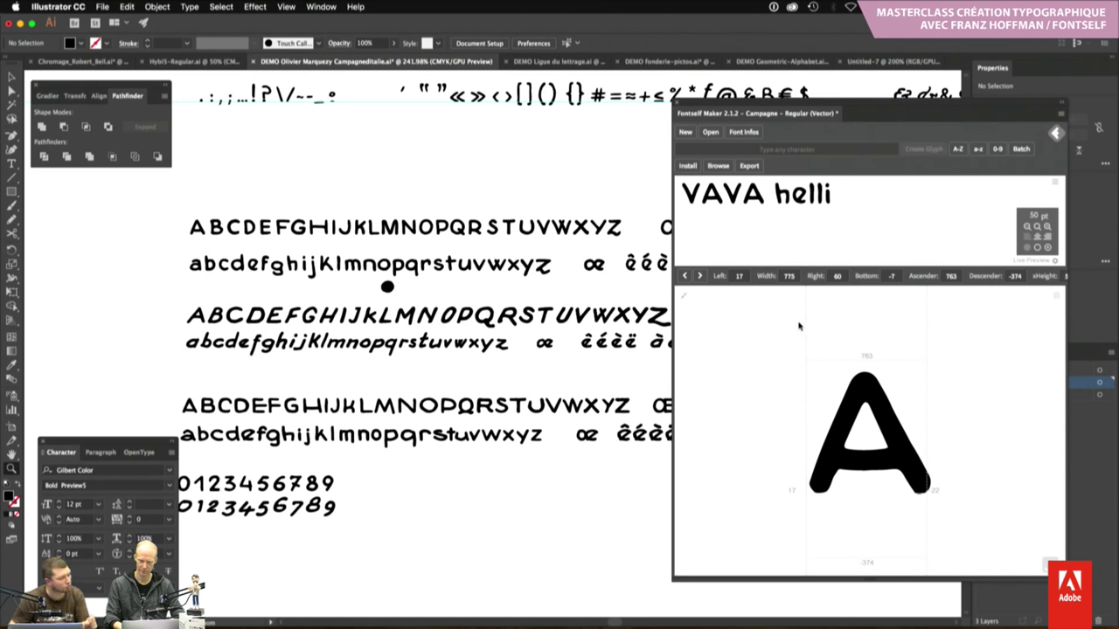
pyautogui.moveTo(806, 322); pyautogui.dragTo(802, 321)
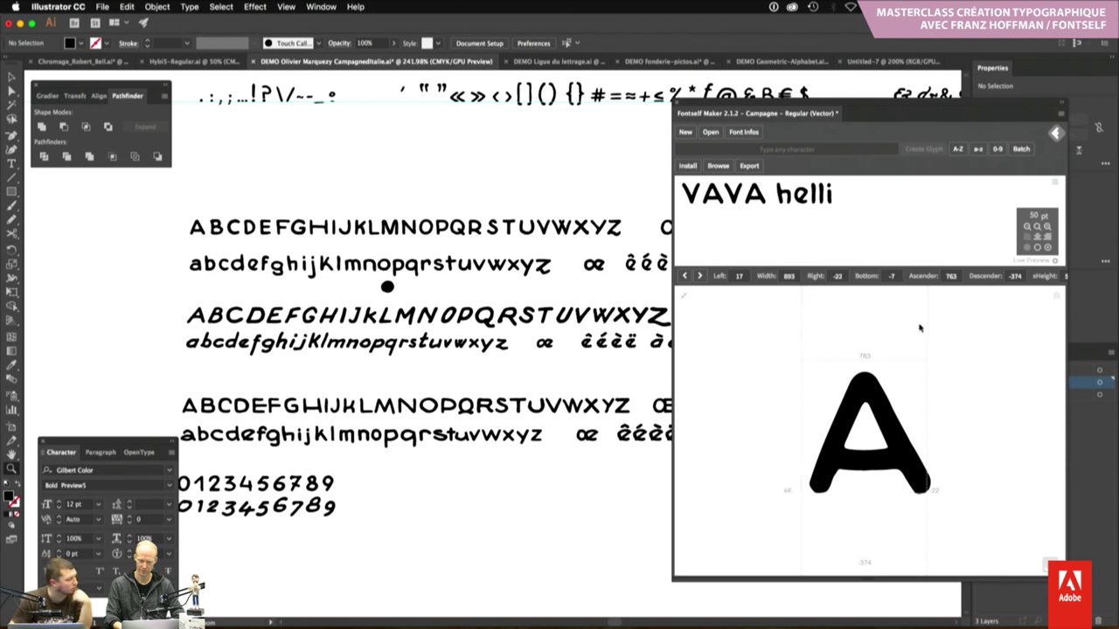
pyautogui.moveTo(927, 324); pyautogui.dragTo(932, 325)
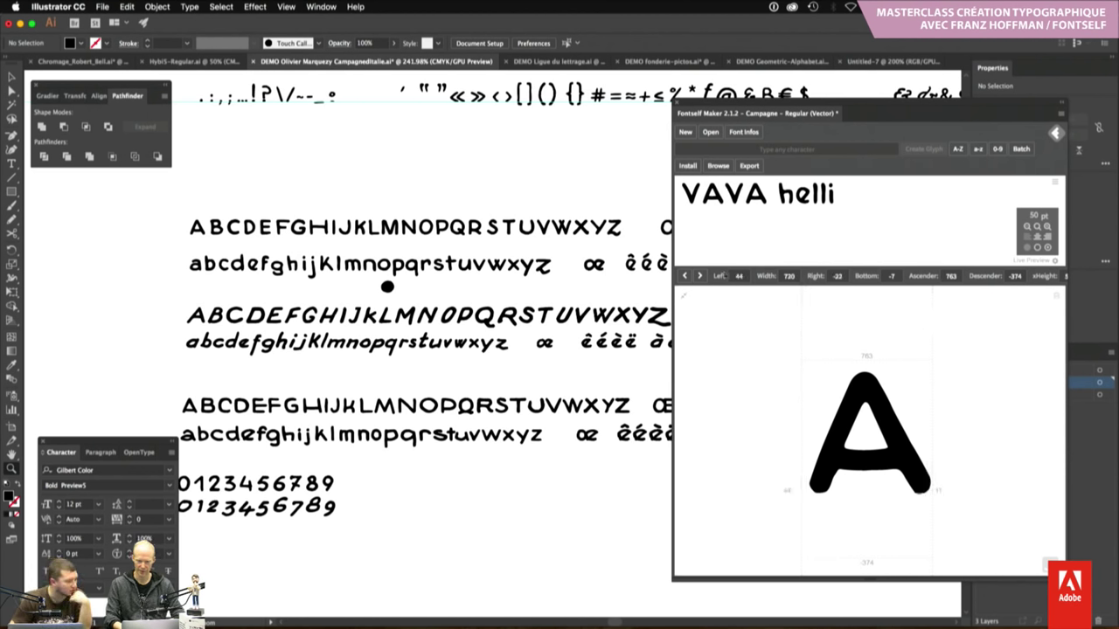
pyautogui.click(685, 298)
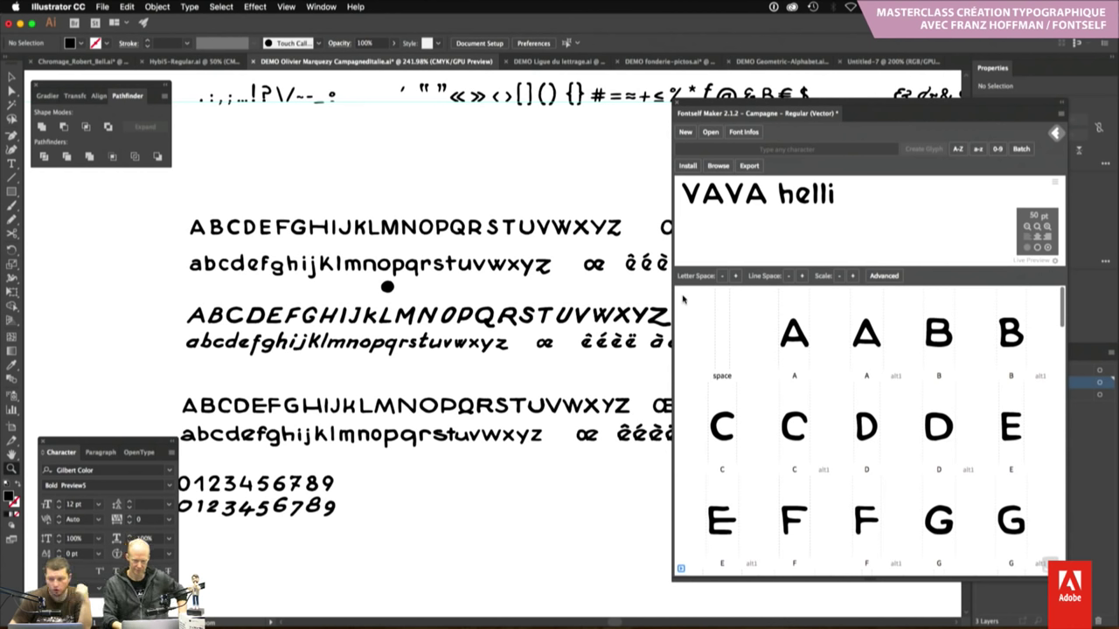
pyautogui.moveTo(784, 109)
pyautogui.mouseDown()
pyautogui.moveTo(630, 119)
pyautogui.moveTo(772, 123)
pyautogui.mouseUp()
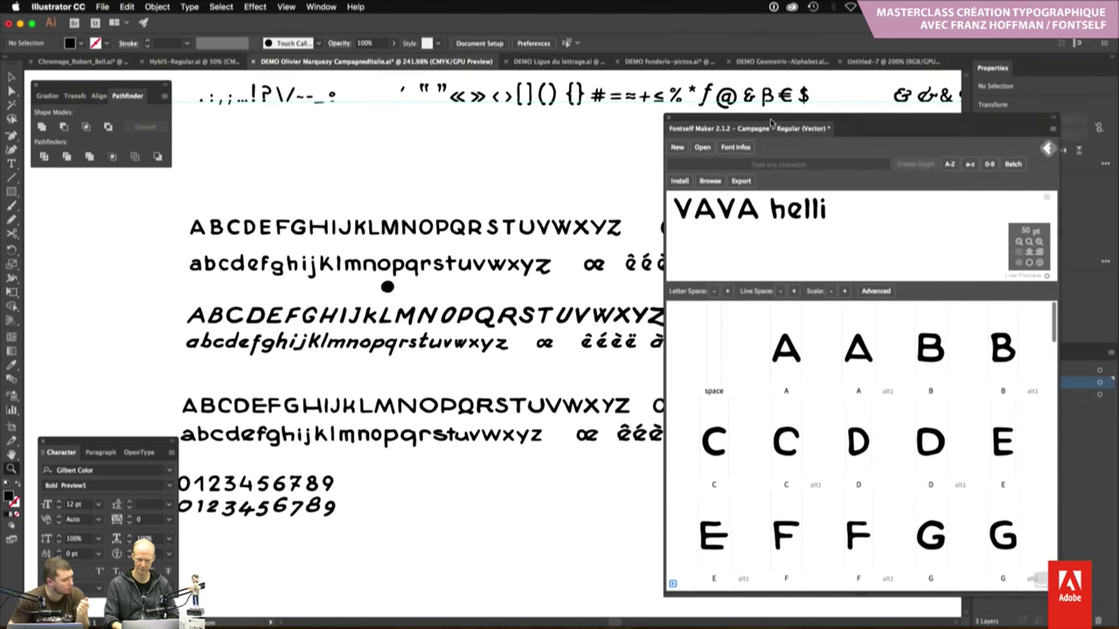
pyautogui.hscroll(5, 501, 362)
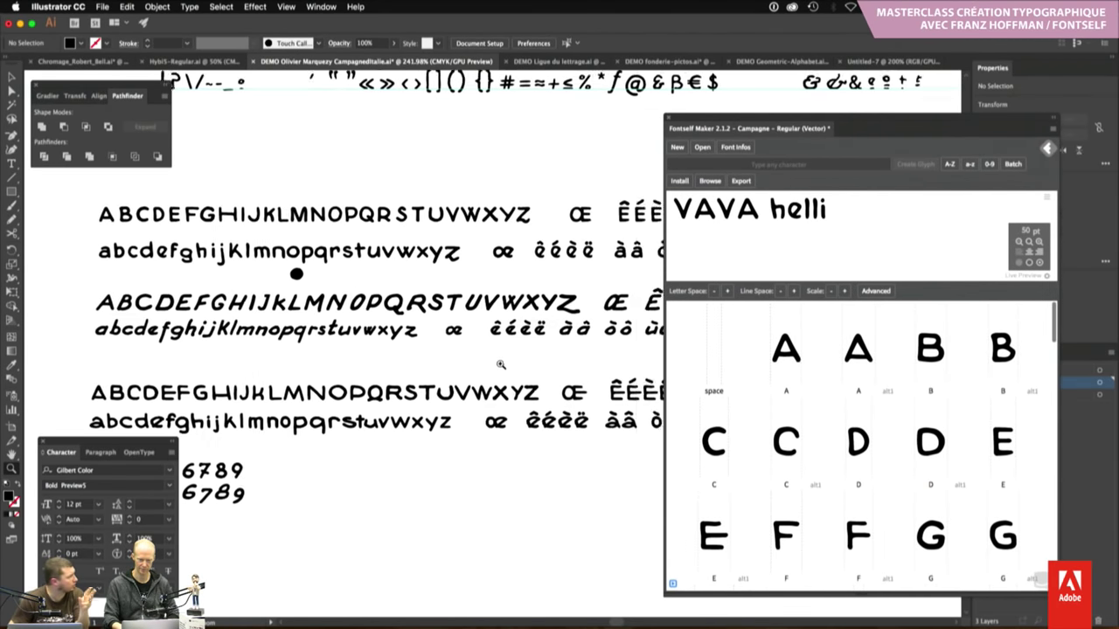
pyautogui.hscroll(3, 501, 362)
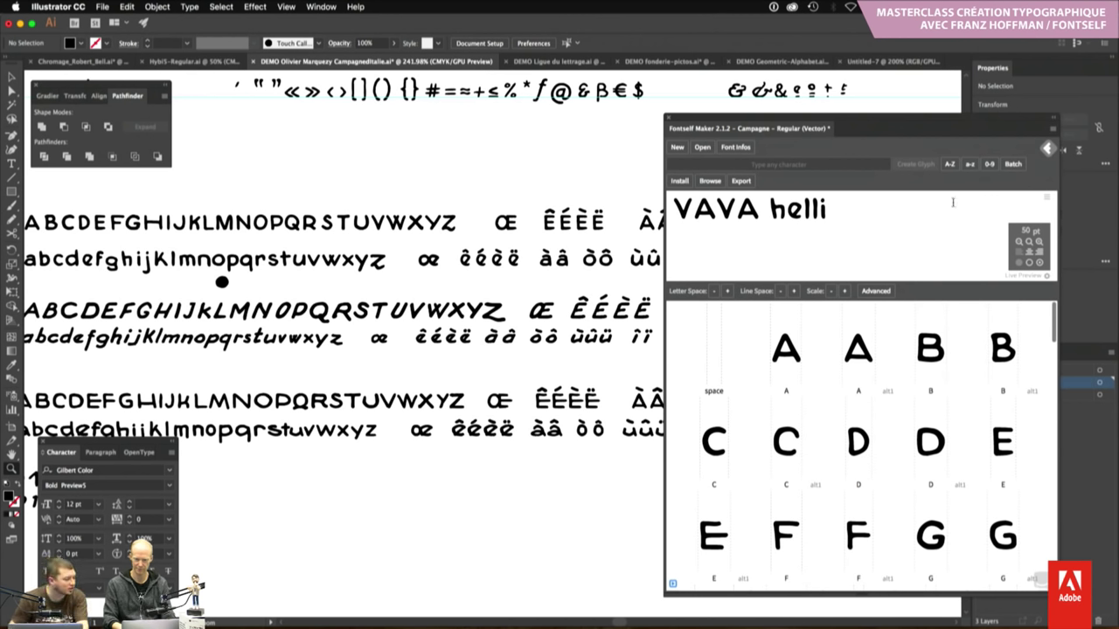
pyautogui.click(1054, 130)
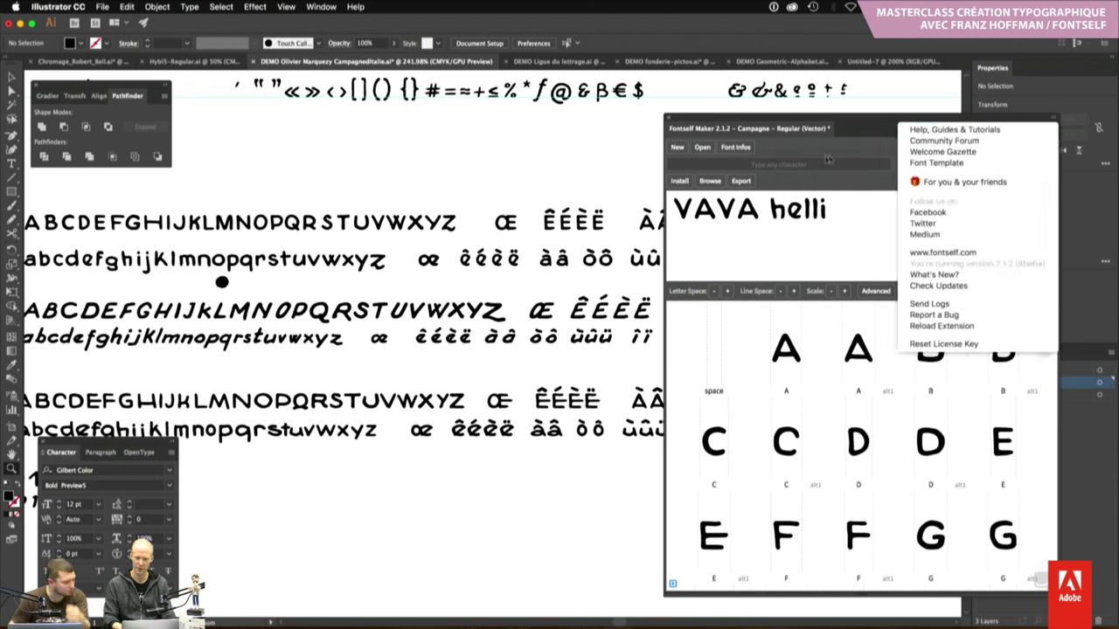
pyautogui.click(928, 135)
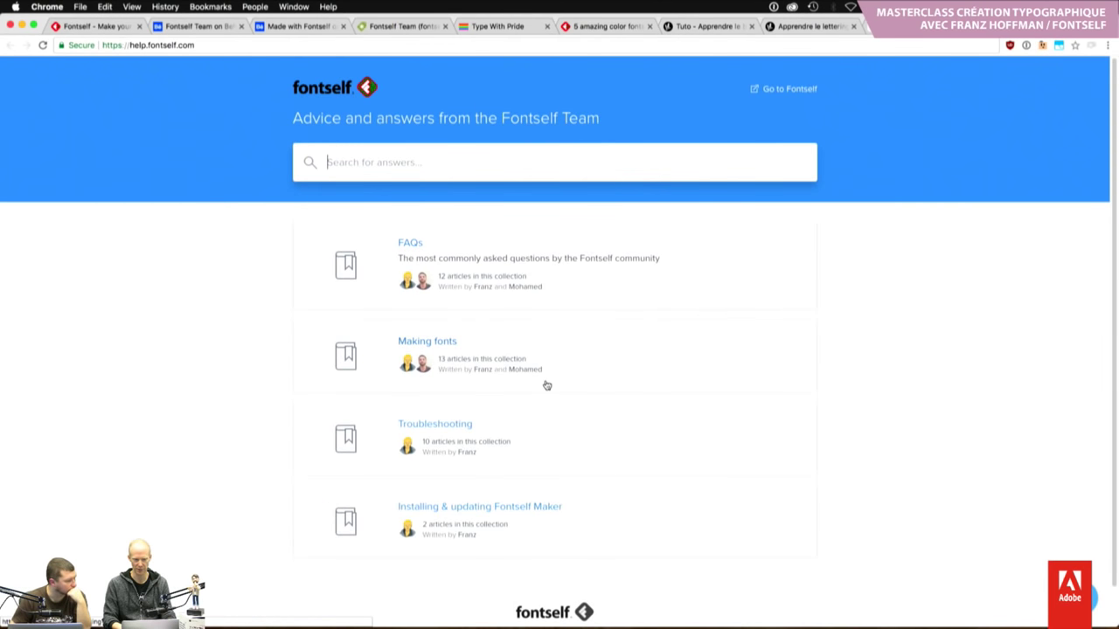
pyautogui.press('super+Tab')
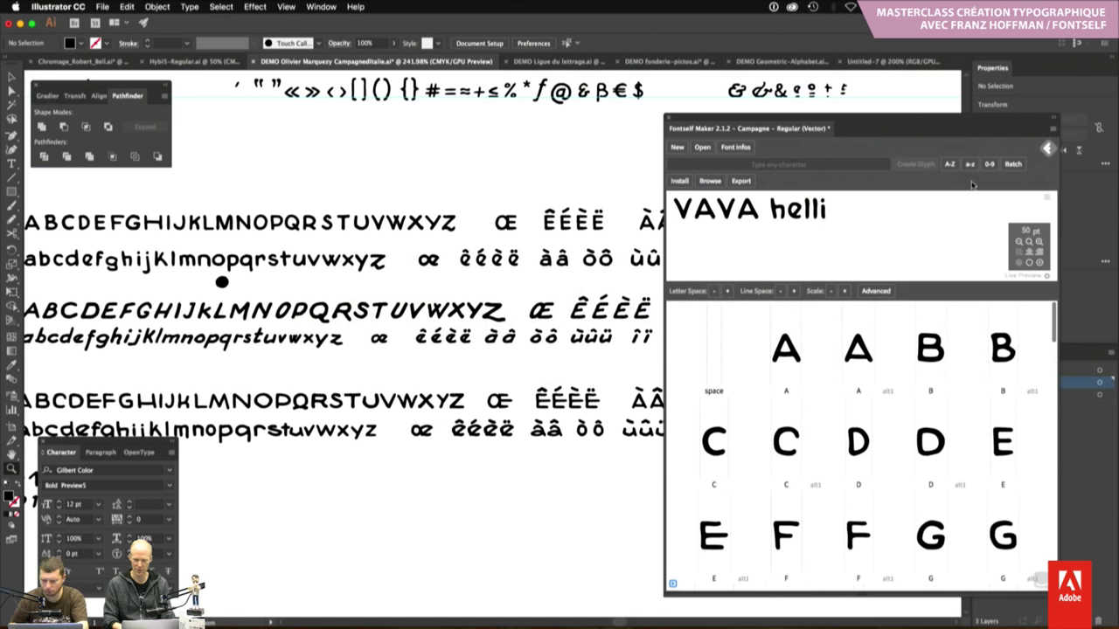
pyautogui.click(1056, 133)
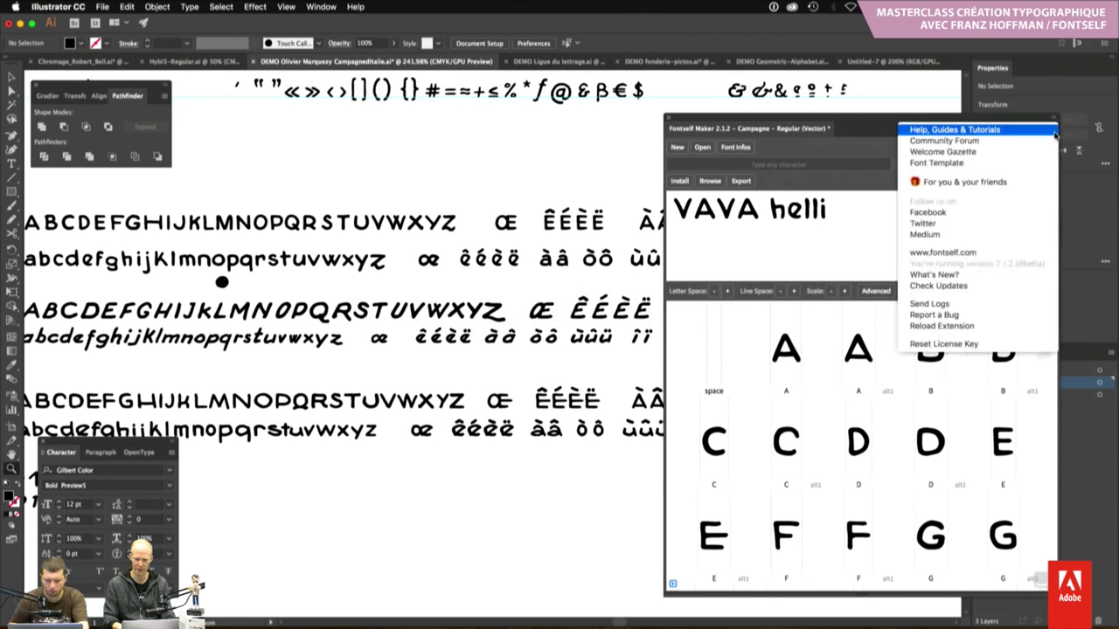
pyautogui.click(934, 142)
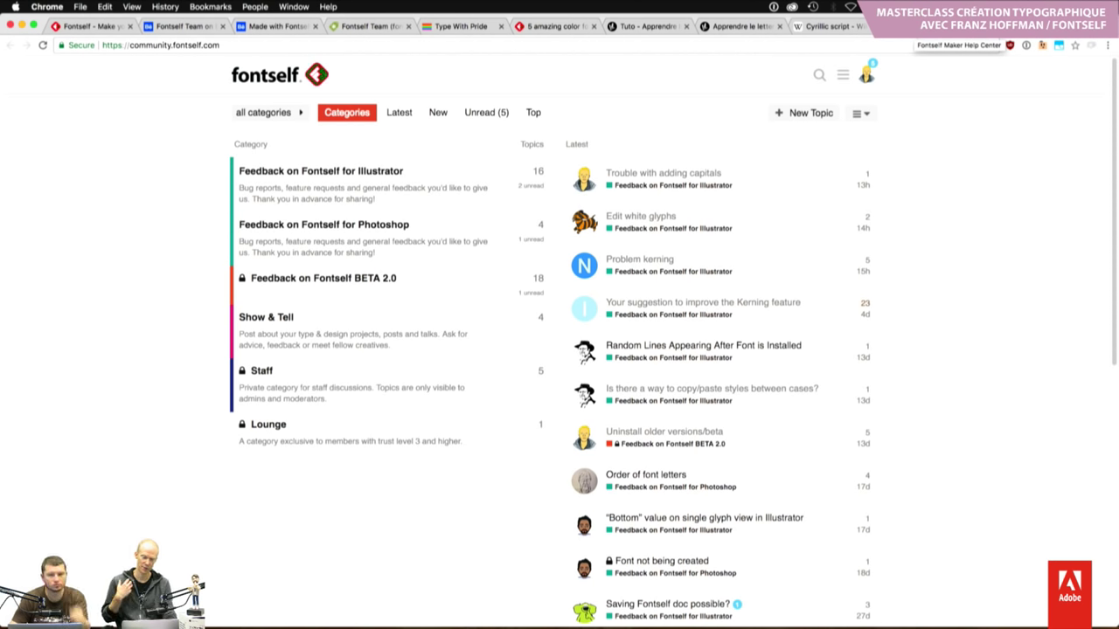
pyautogui.press('super+Tab')
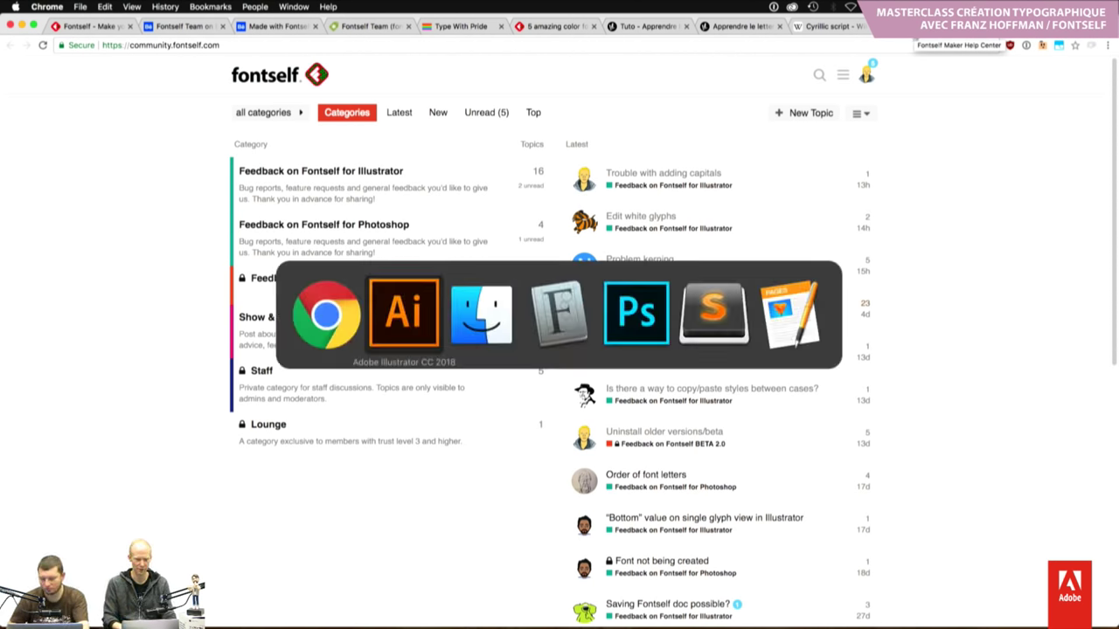
pyautogui.click(416, 308)
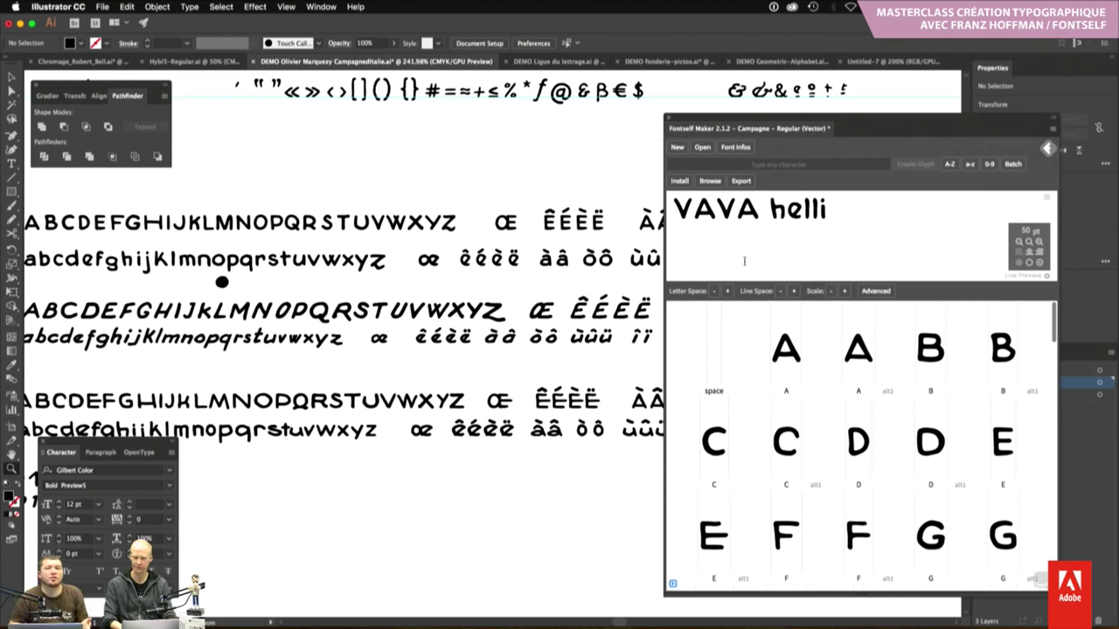
pyautogui.press('super+Tab')
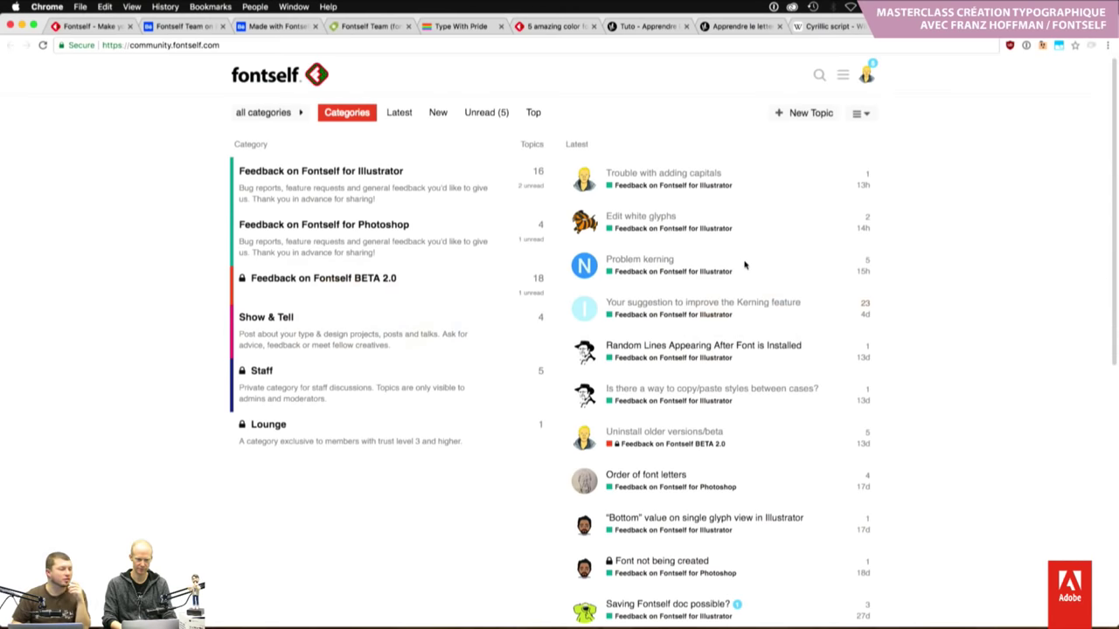
# Browse the Made with Fontself collection and Fontself Store pricing, then return to Illustrator
pyautogui.click(259, 30)
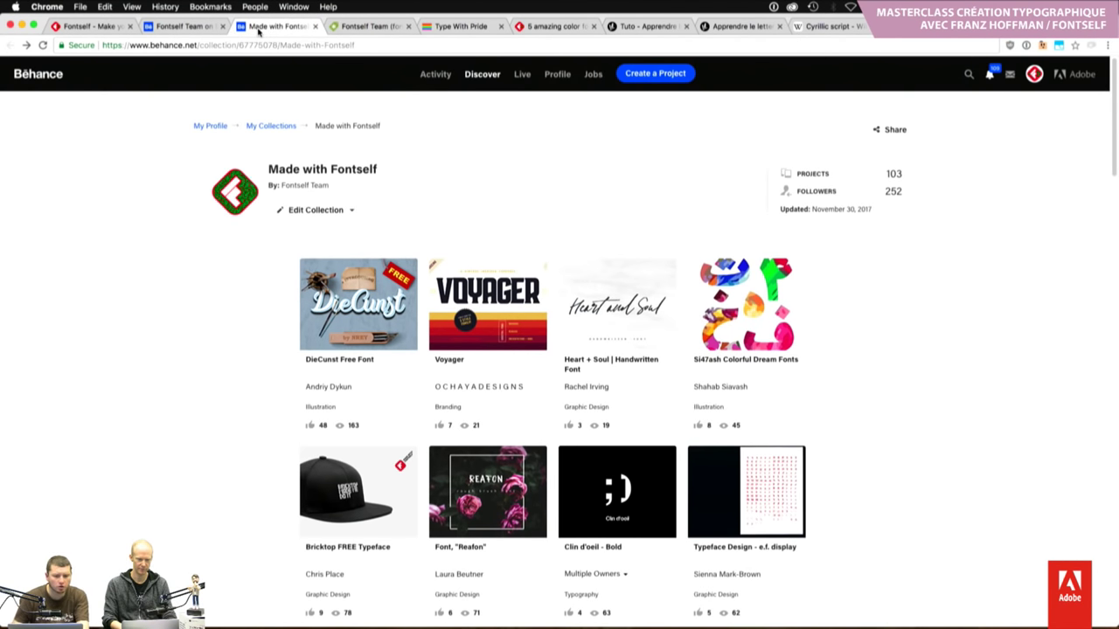
pyautogui.click(100, 29)
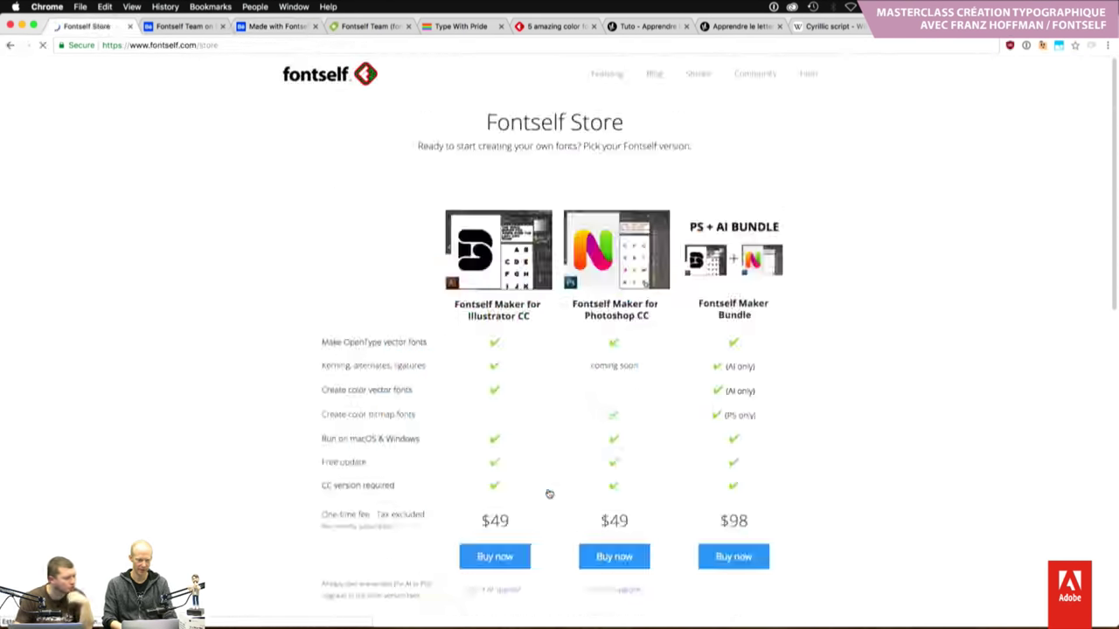
pyautogui.scroll(-3, 310, 447)
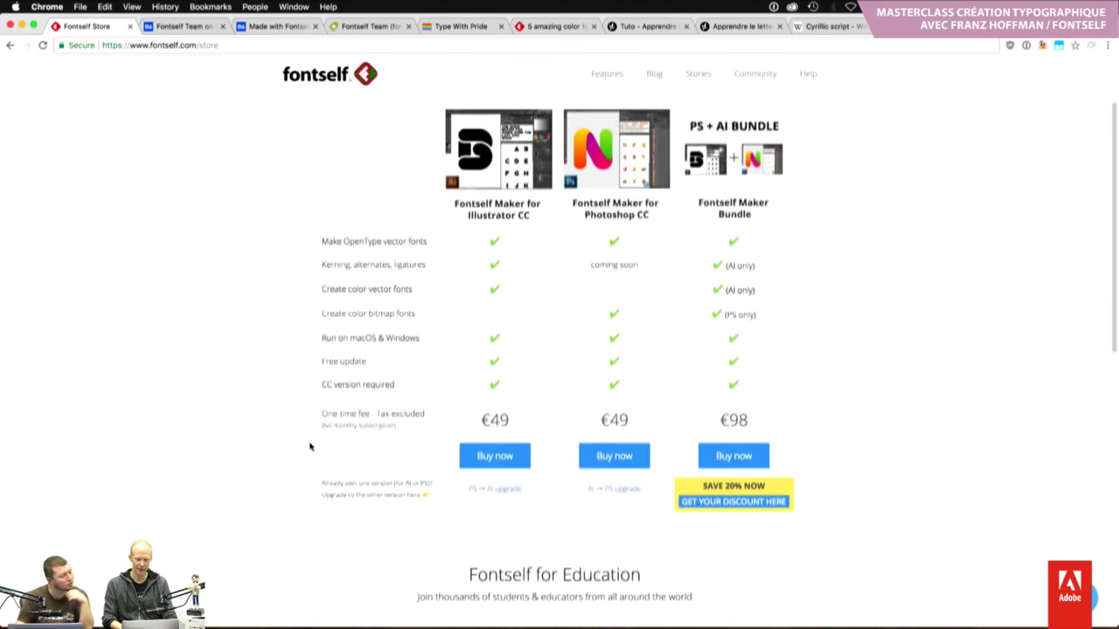
pyautogui.scroll(3, 310, 447)
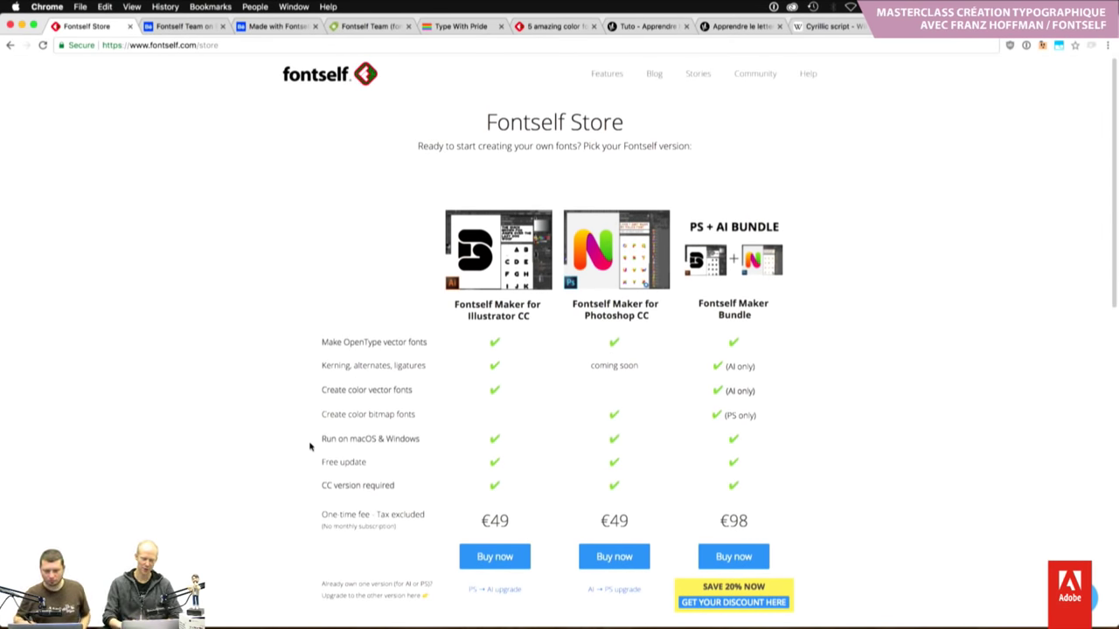
pyautogui.scroll(-5, 310, 447)
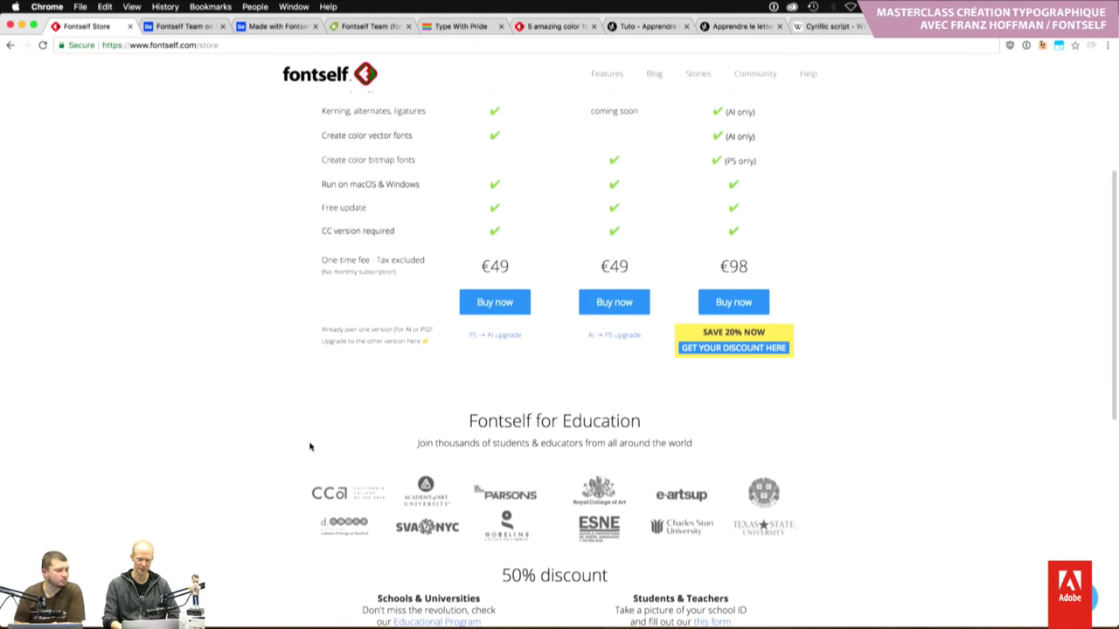
pyautogui.scroll(-2, 309, 447)
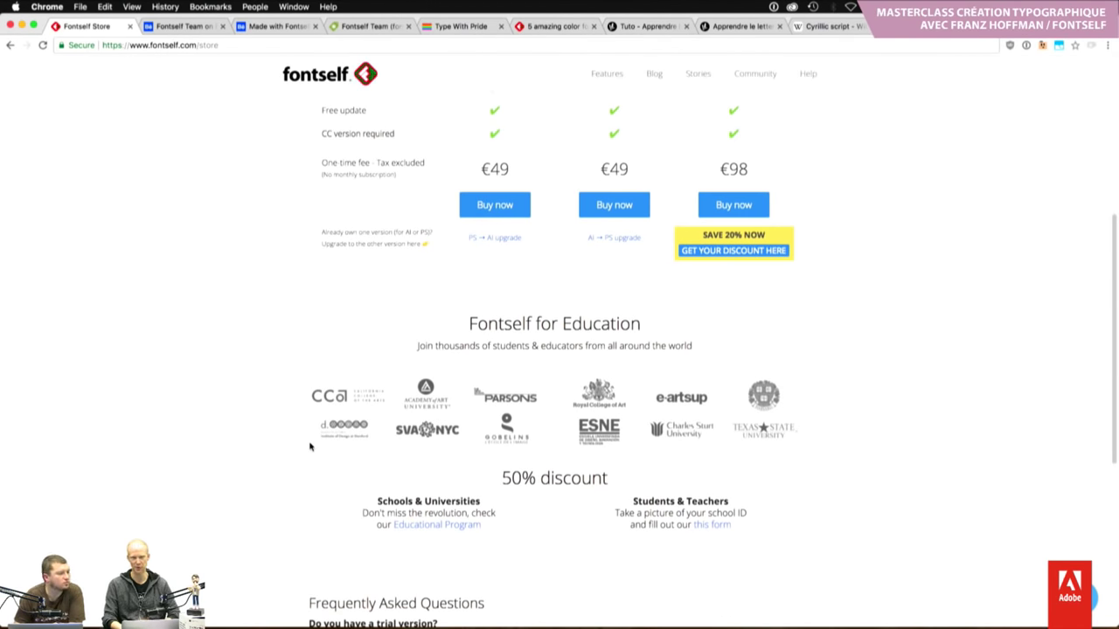
pyautogui.scroll(6, 310, 447)
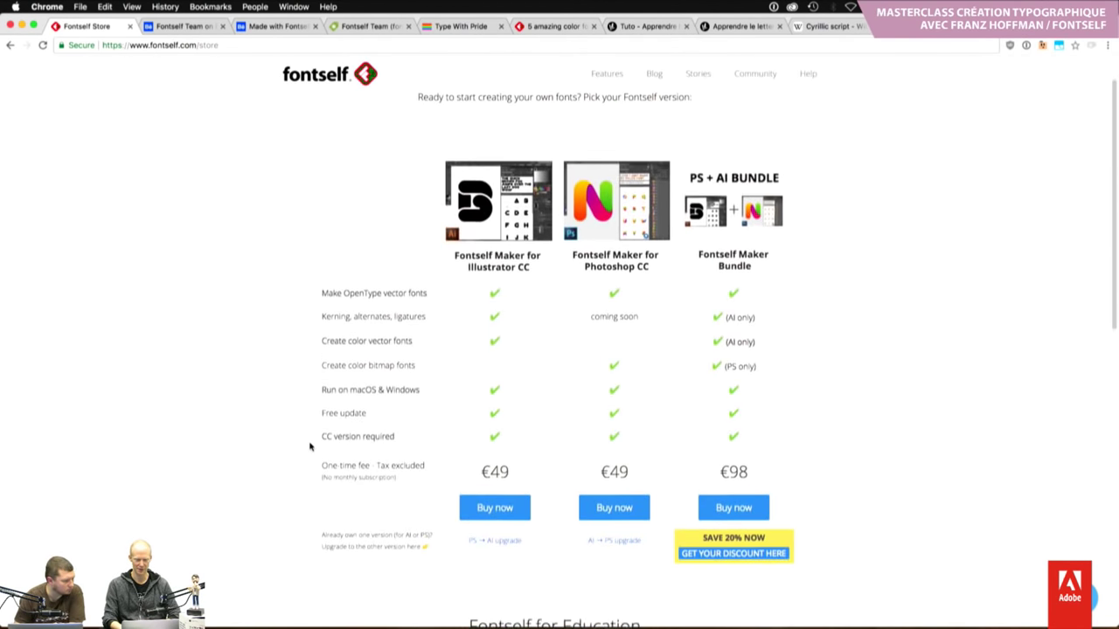
pyautogui.scroll(1, 309, 447)
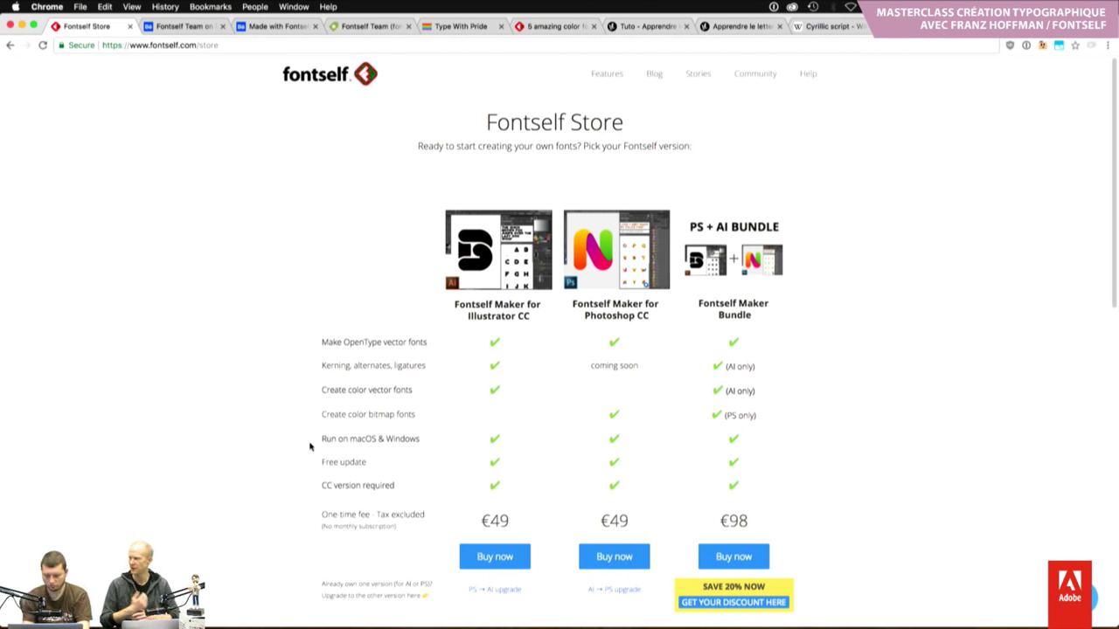
pyautogui.press('super+Tab')
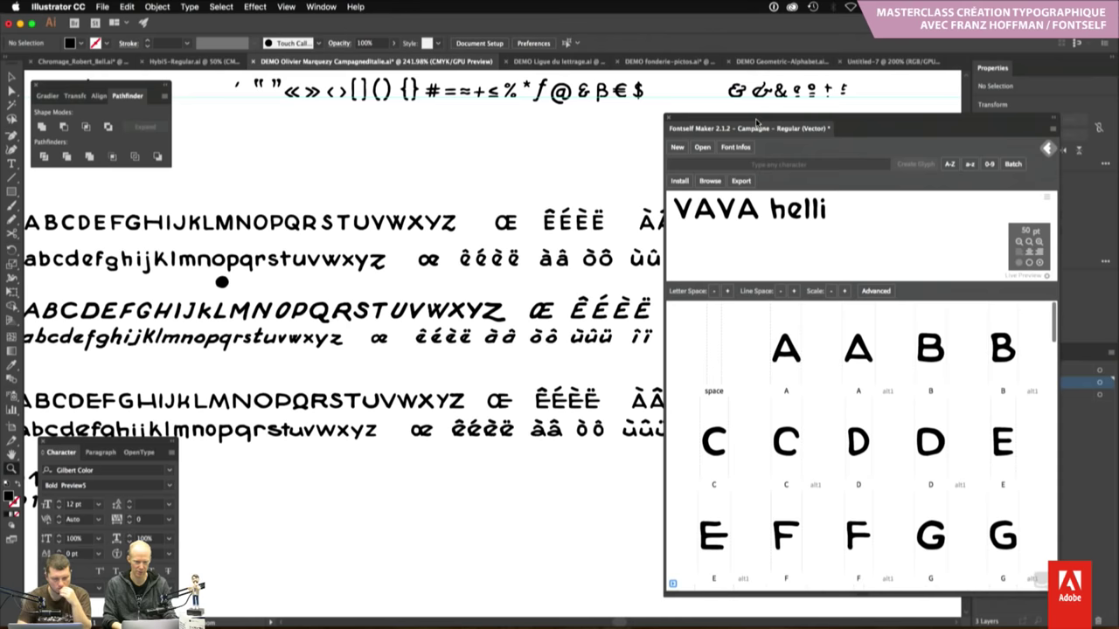
# Zoom to 600% on the punctuation rows beside the Fontself panel and take the Selection tool
pyautogui.moveTo(757, 122); pyautogui.dragTo(790, 145)
pyautogui.scroll(5, 398, 184)
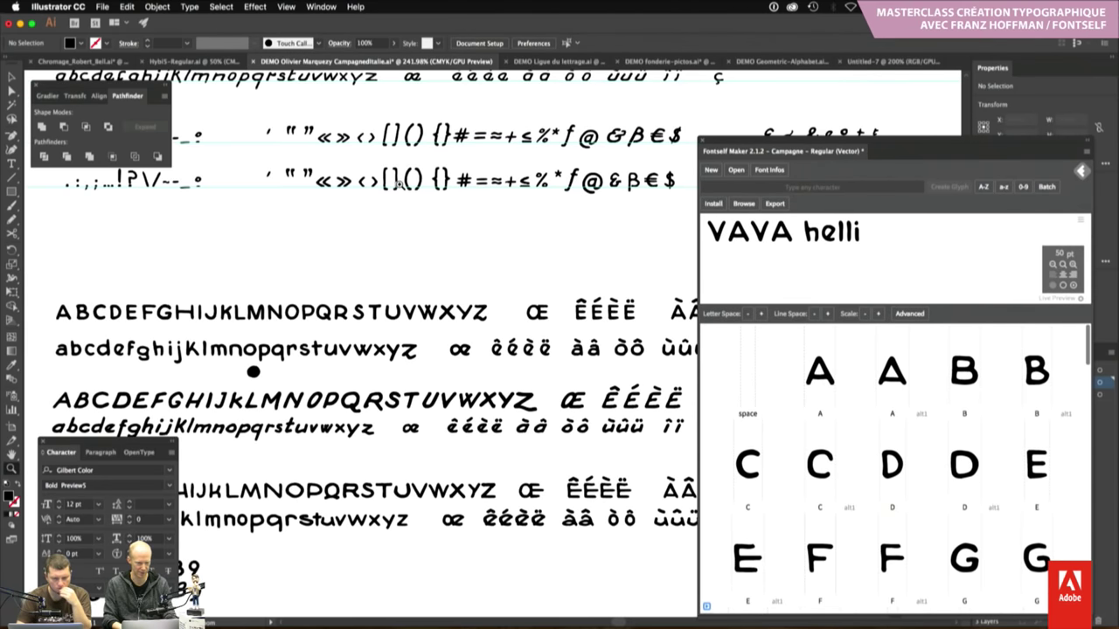
pyautogui.scroll(5, 284, 236)
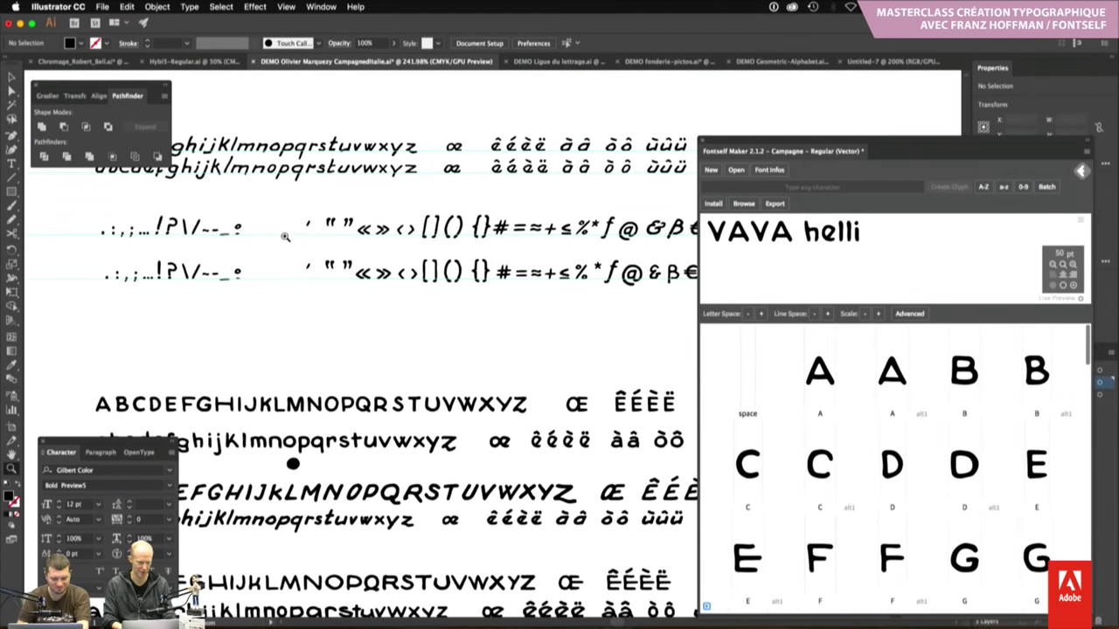
pyautogui.click(481, 340)
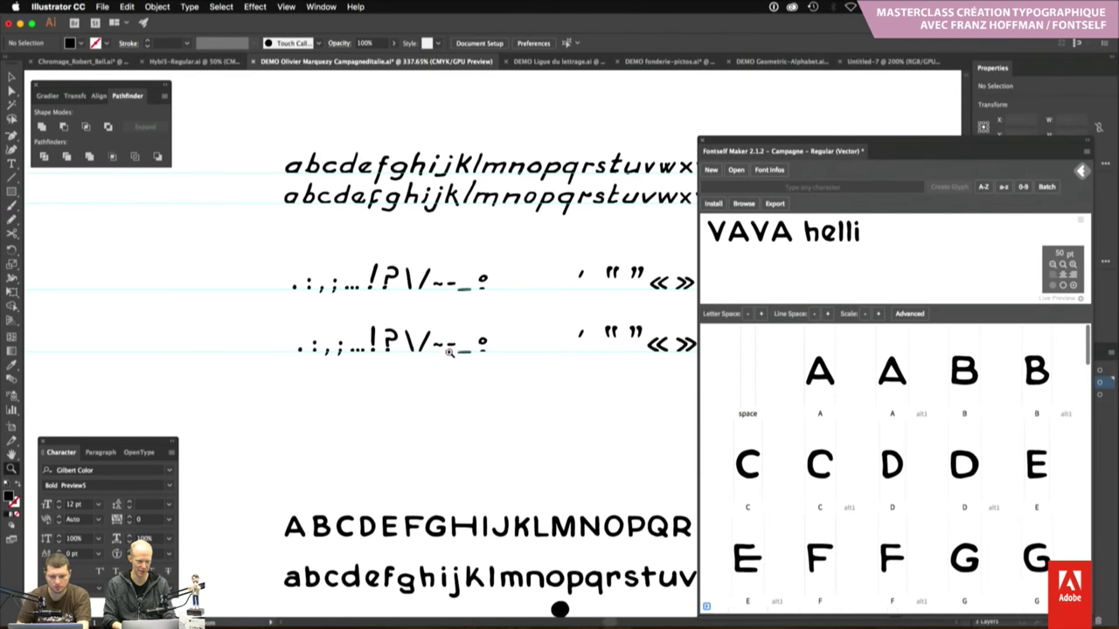
pyautogui.click(449, 351)
pyautogui.click(448, 350)
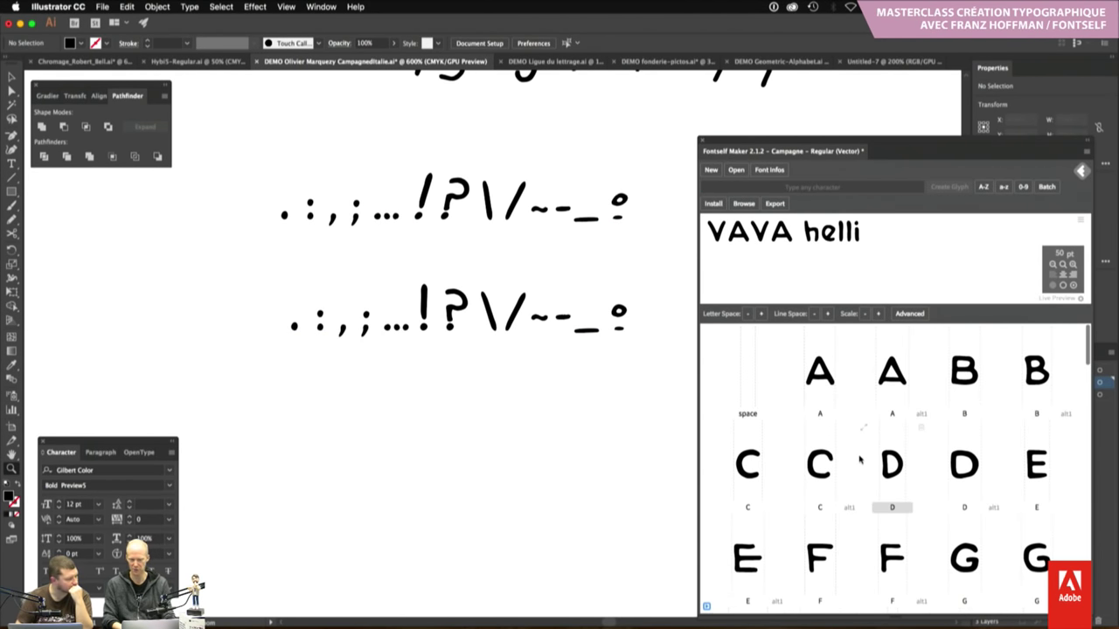
pyautogui.scroll(-3, 859, 459)
pyautogui.scroll(-3, 860, 459)
pyautogui.scroll(-4, 860, 459)
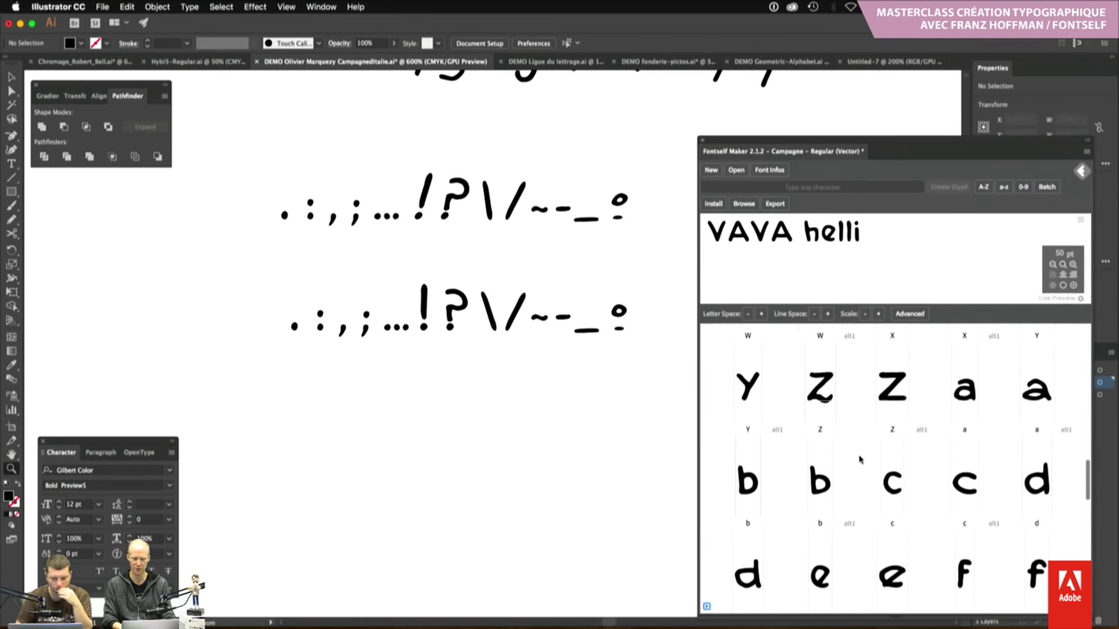
pyautogui.press('v')
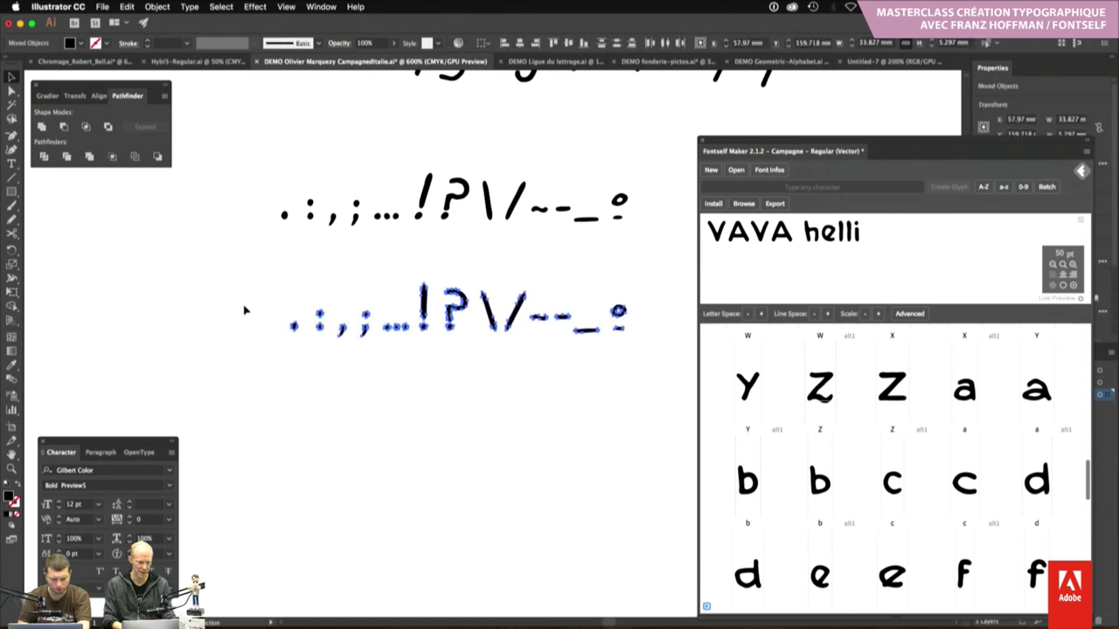
# Add the period and colon artwork as glyphs labelled '.' and ':', then deselect
pyautogui.moveTo(287, 318)
pyautogui.mouseDown()
pyautogui.moveTo(326, 348)
pyautogui.moveTo(815, 533)
pyautogui.mouseUp()
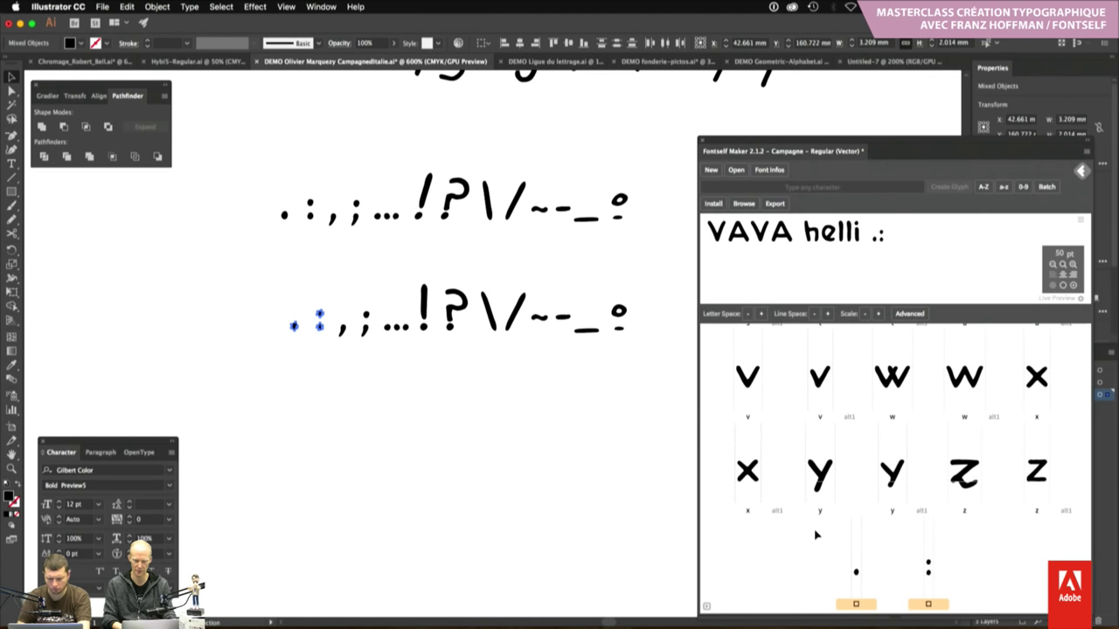
pyautogui.click(857, 605)
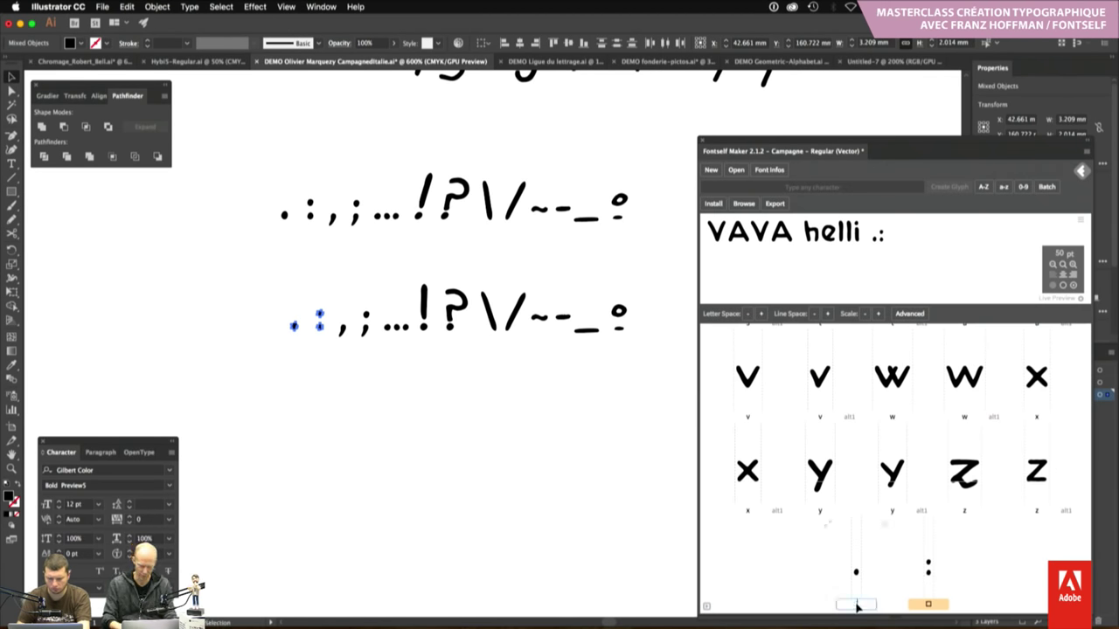
pyautogui.click(927, 604)
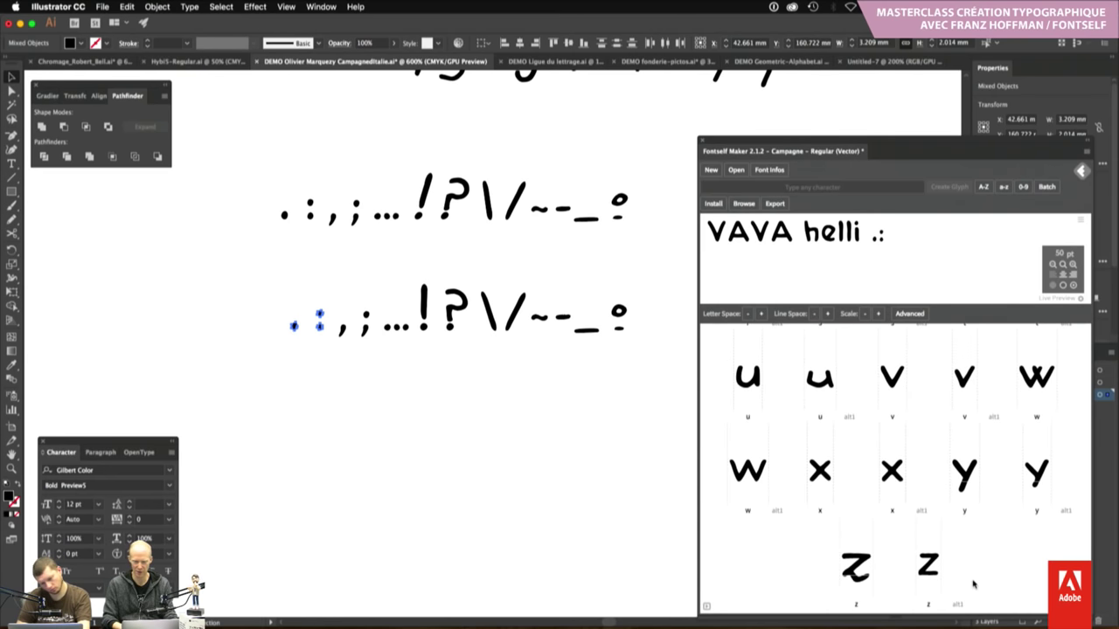
pyautogui.scroll(10, 973, 584)
pyautogui.scroll(5, 973, 584)
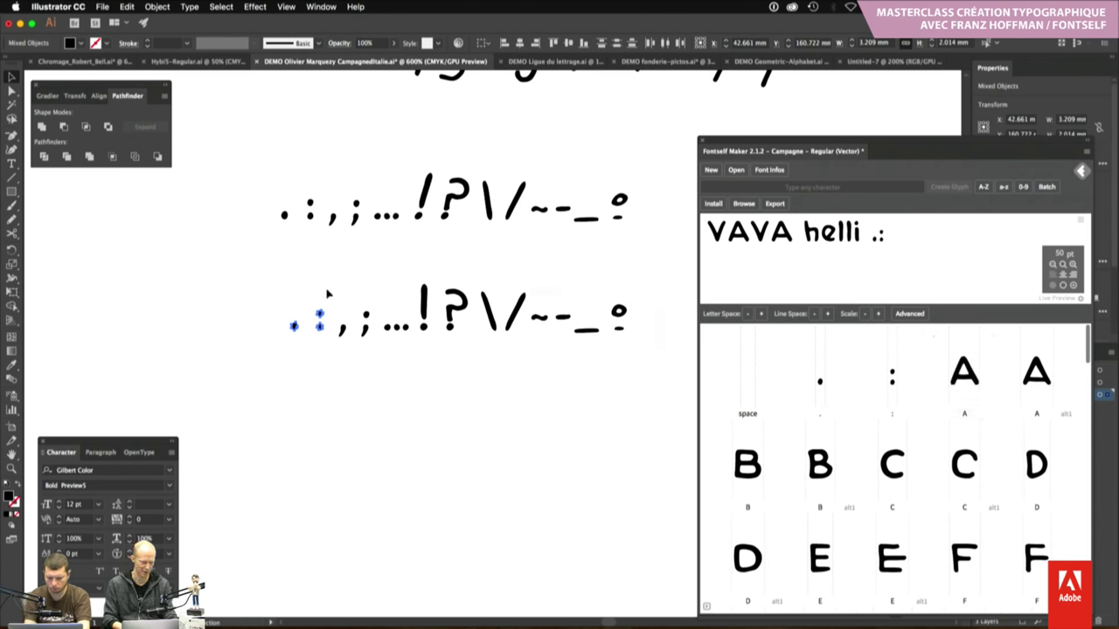
pyautogui.hotkey('ctrl', 'shift', 'i')
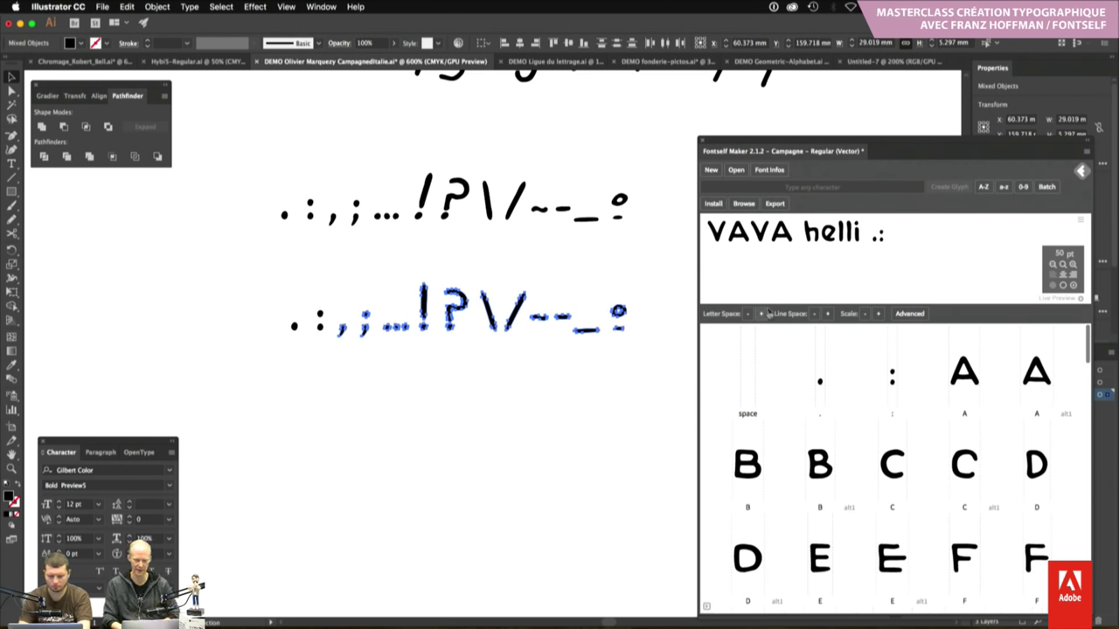
pyautogui.click(674, 330)
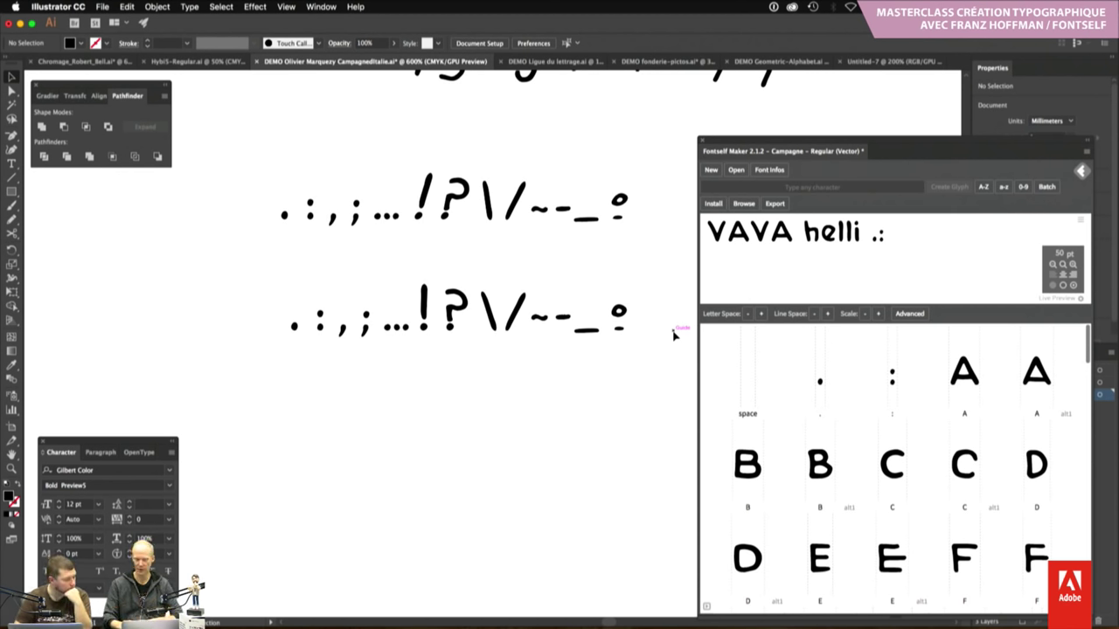
# Move the collapsed Fontself Maker panel aside and expand the Calque 1 layer list
pyautogui.doubleClick(814, 153)
pyautogui.moveTo(815, 153); pyautogui.dragTo(654, 115)
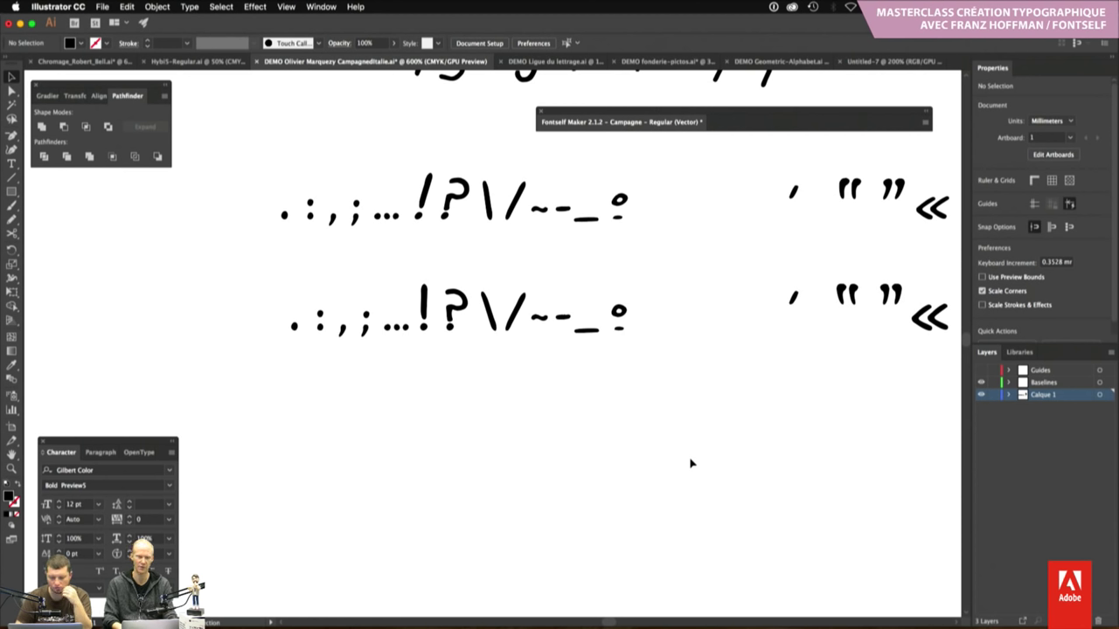
pyautogui.click(1009, 395)
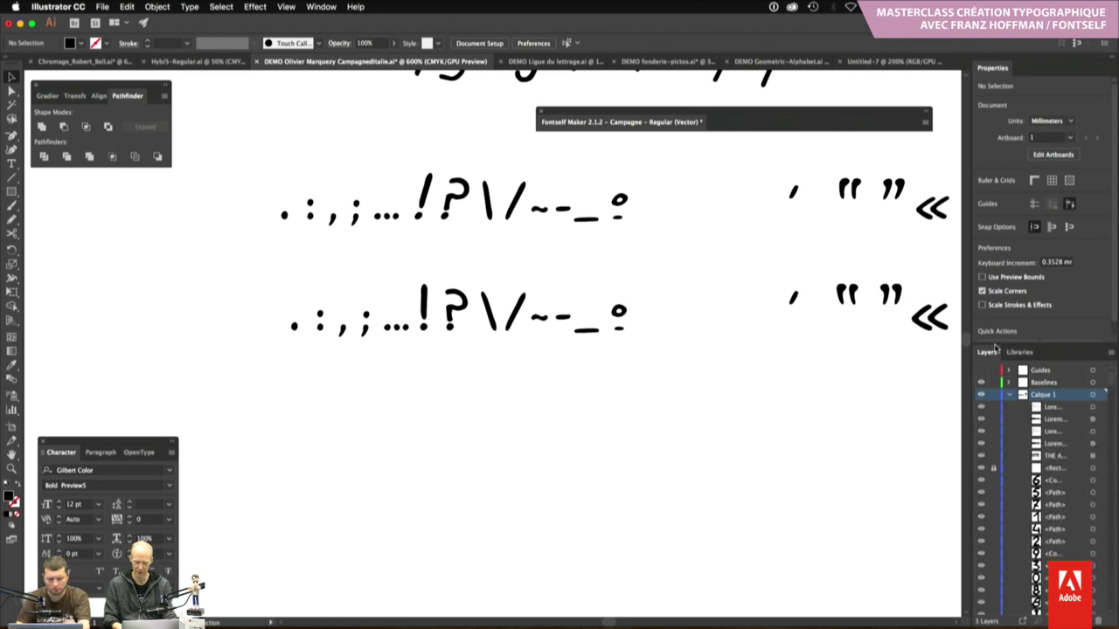
pyautogui.moveTo(994, 343); pyautogui.dragTo(995, 305)
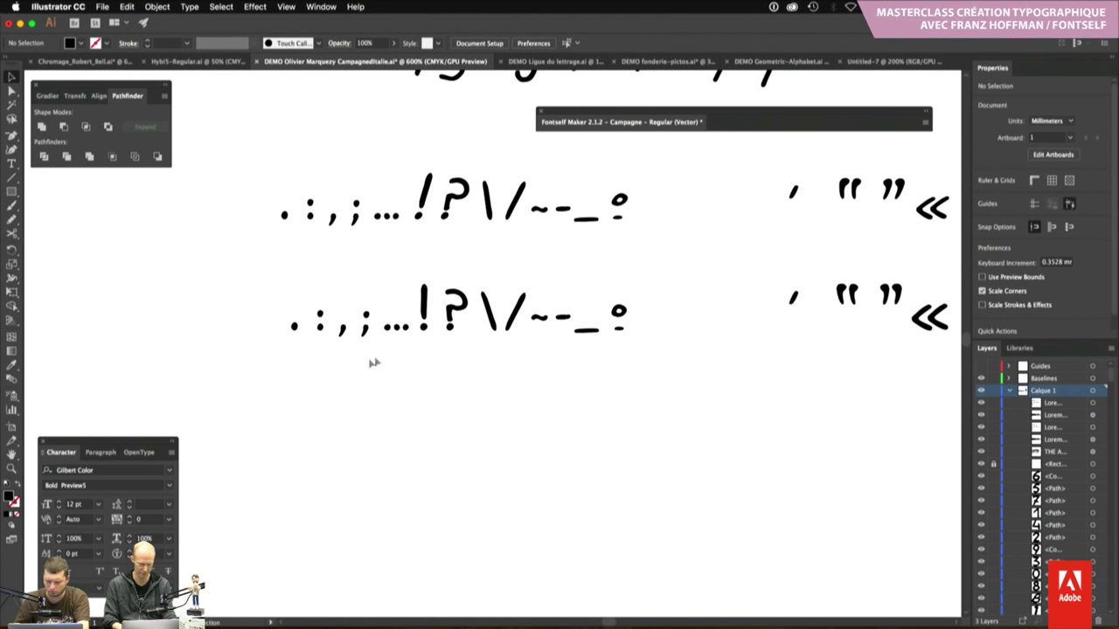
# Find the comma glyph's layers and name them ','
pyautogui.click(342, 329)
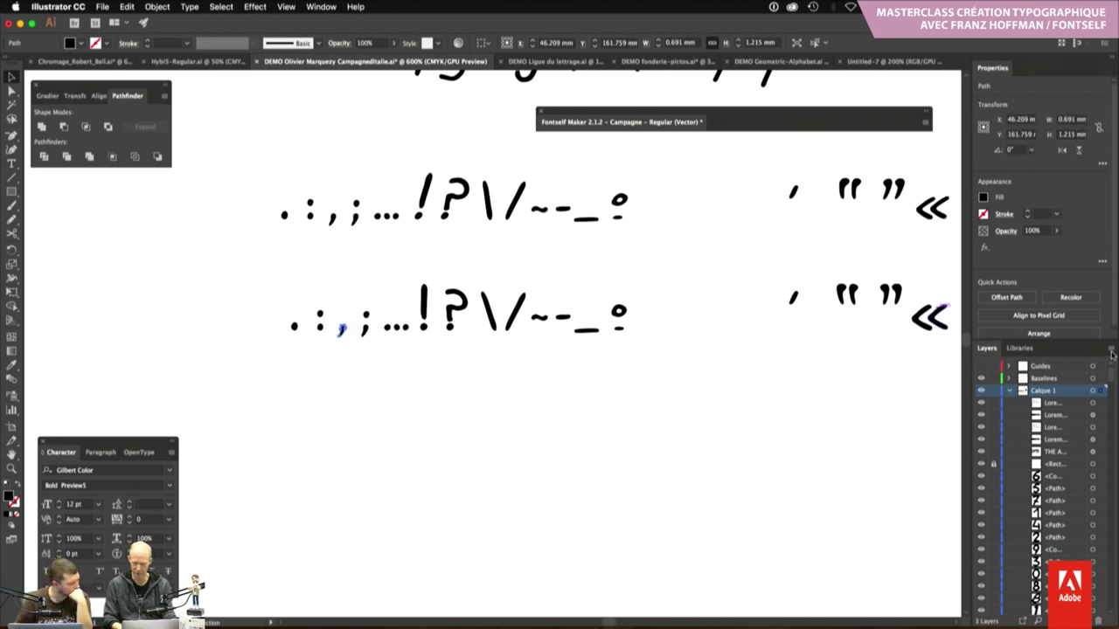
pyautogui.click(1111, 350)
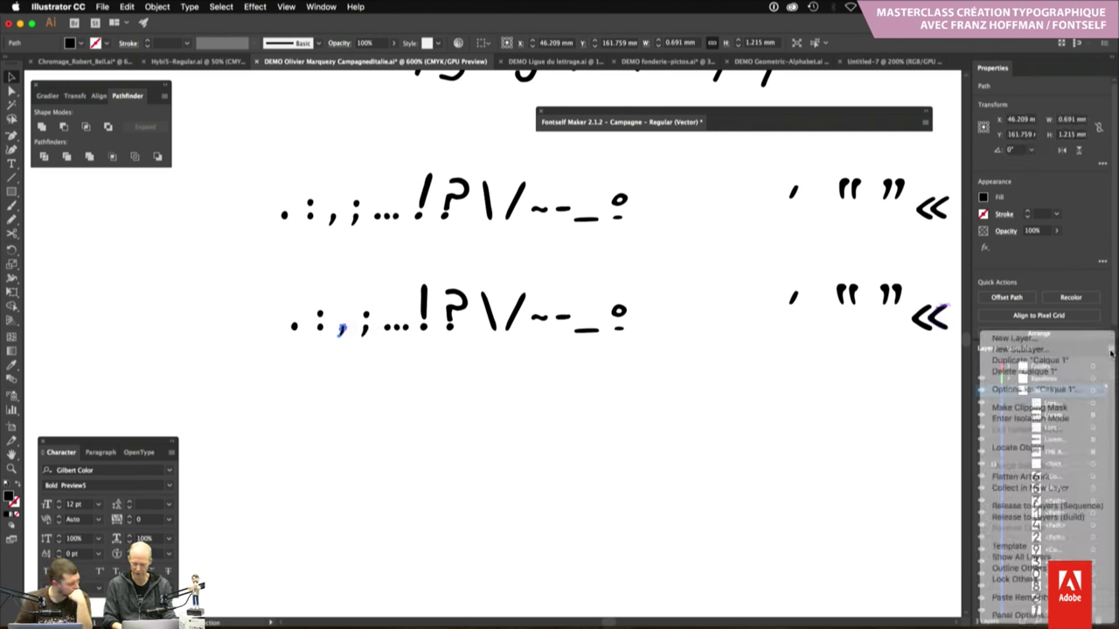
pyautogui.click(1056, 448)
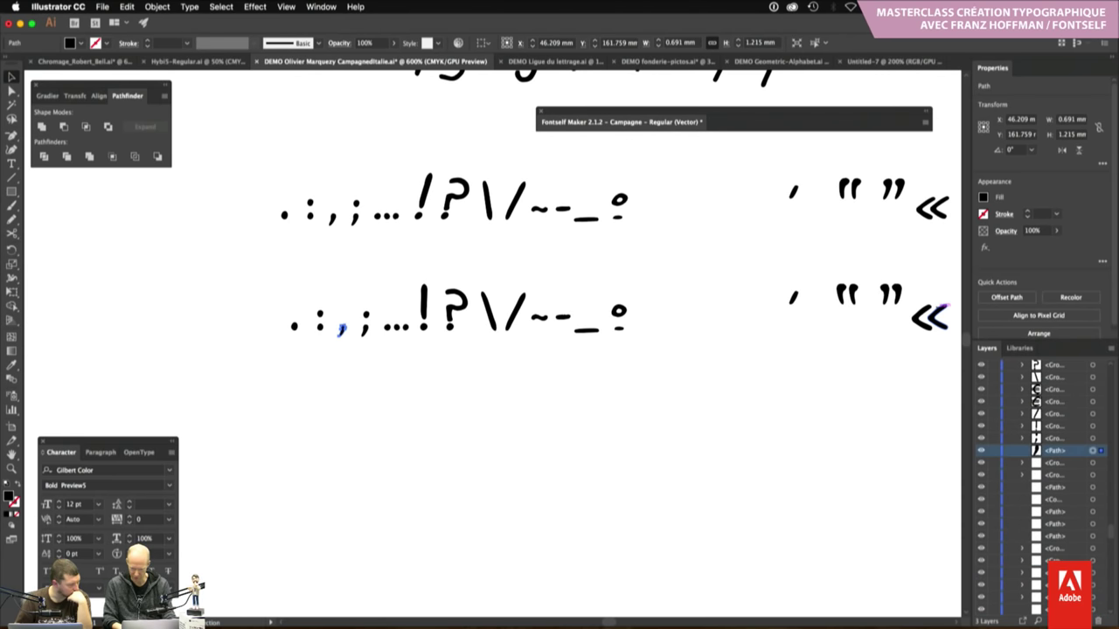
pyautogui.click(1054, 561)
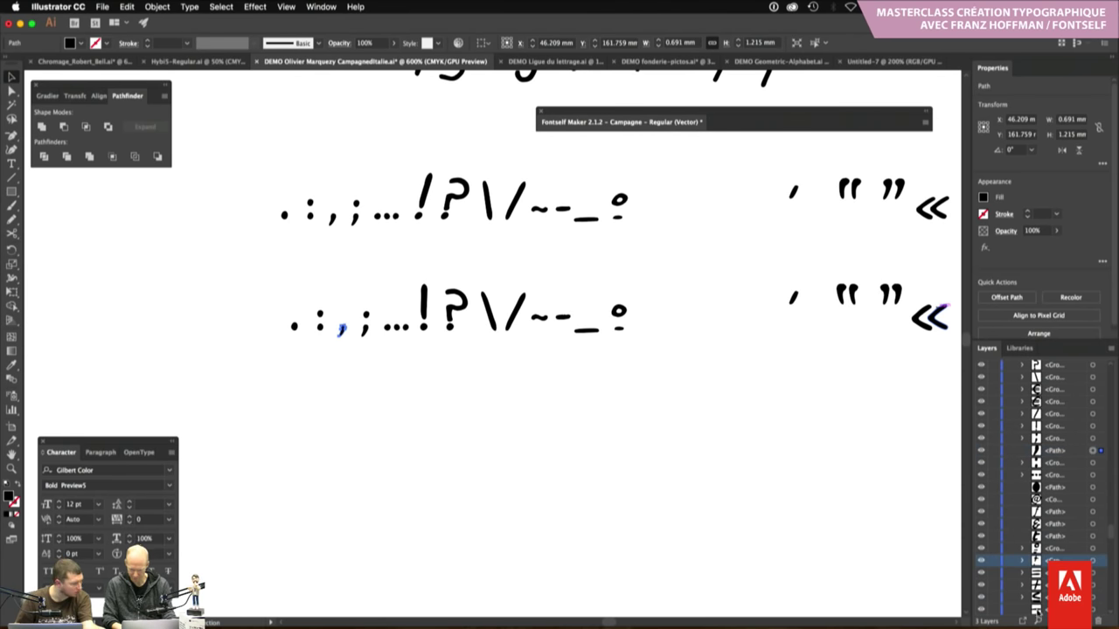
pyautogui.click(1037, 617)
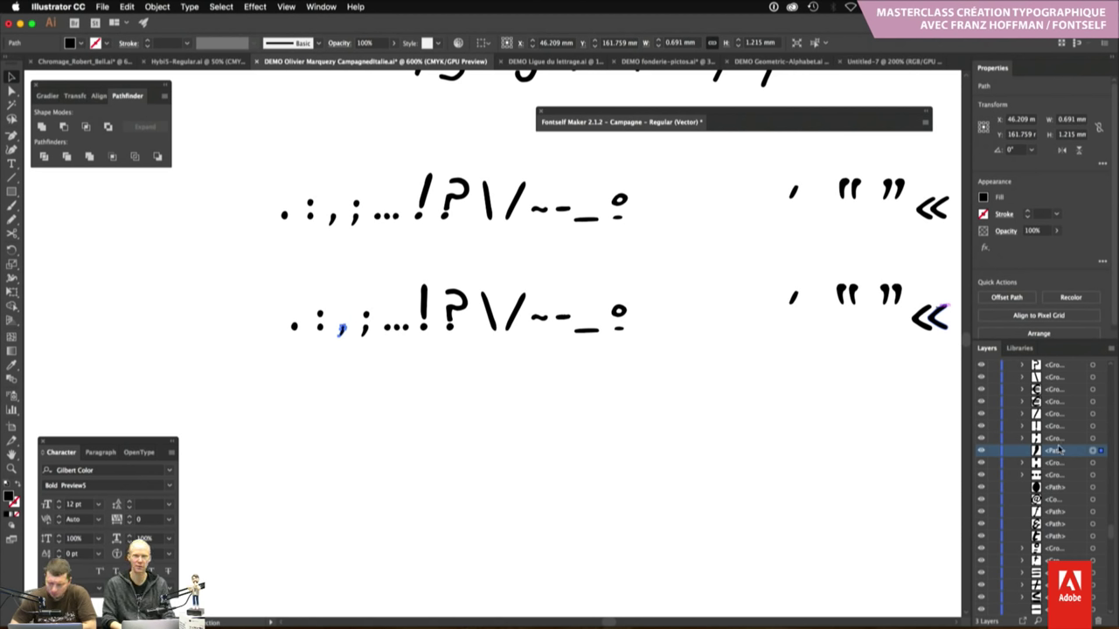
pyautogui.doubleClick(1058, 449)
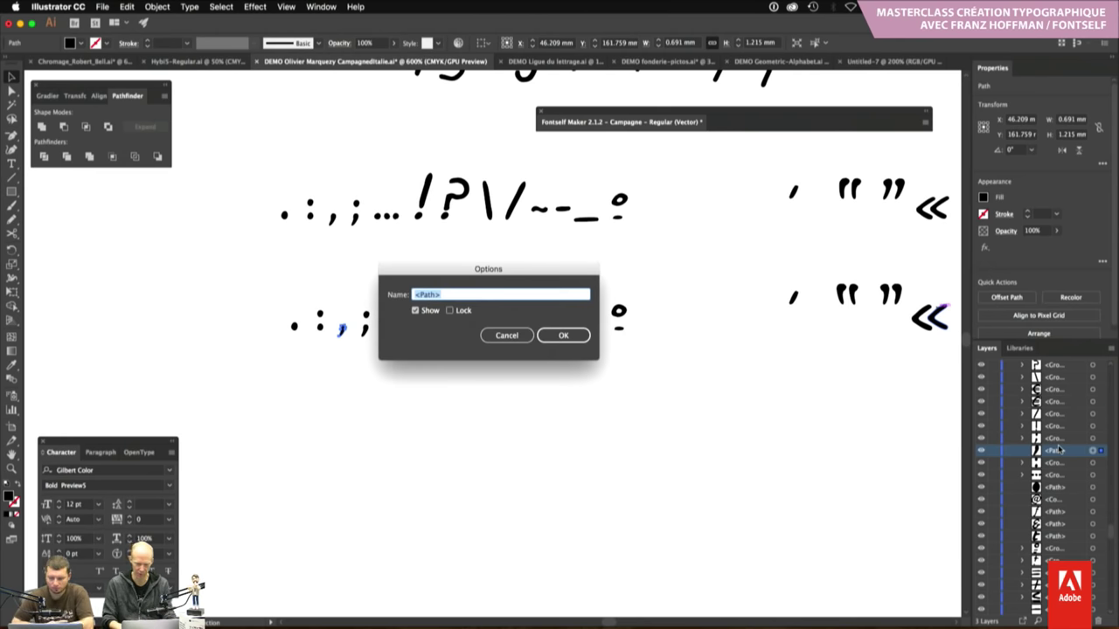
pyautogui.write(',')
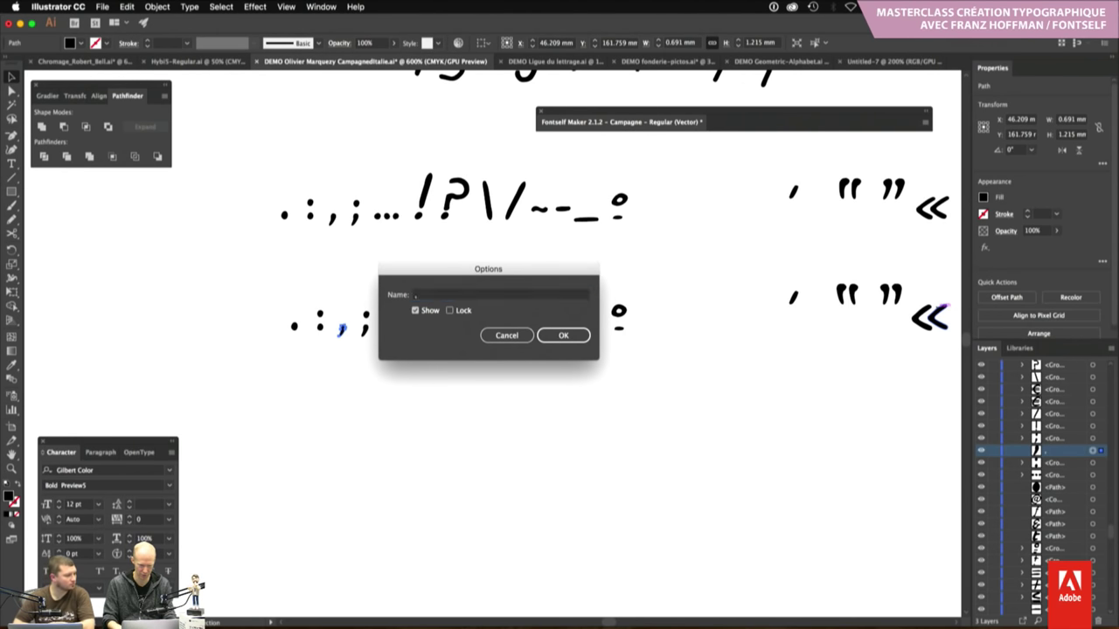
pyautogui.press('Return')
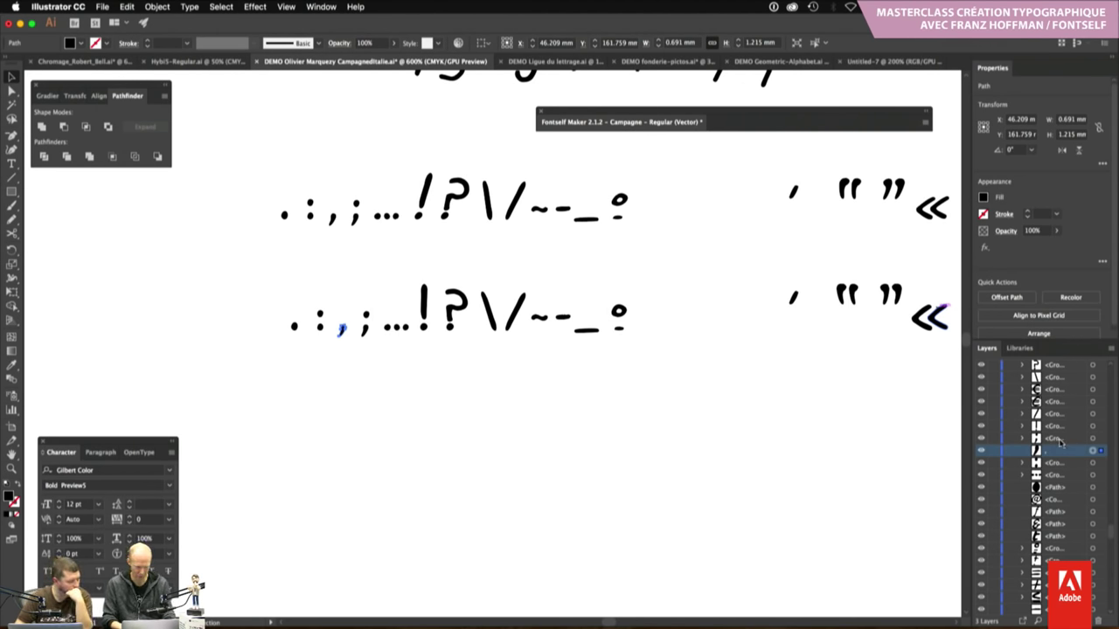
pyautogui.doubleClick(1058, 438)
pyautogui.write(',')
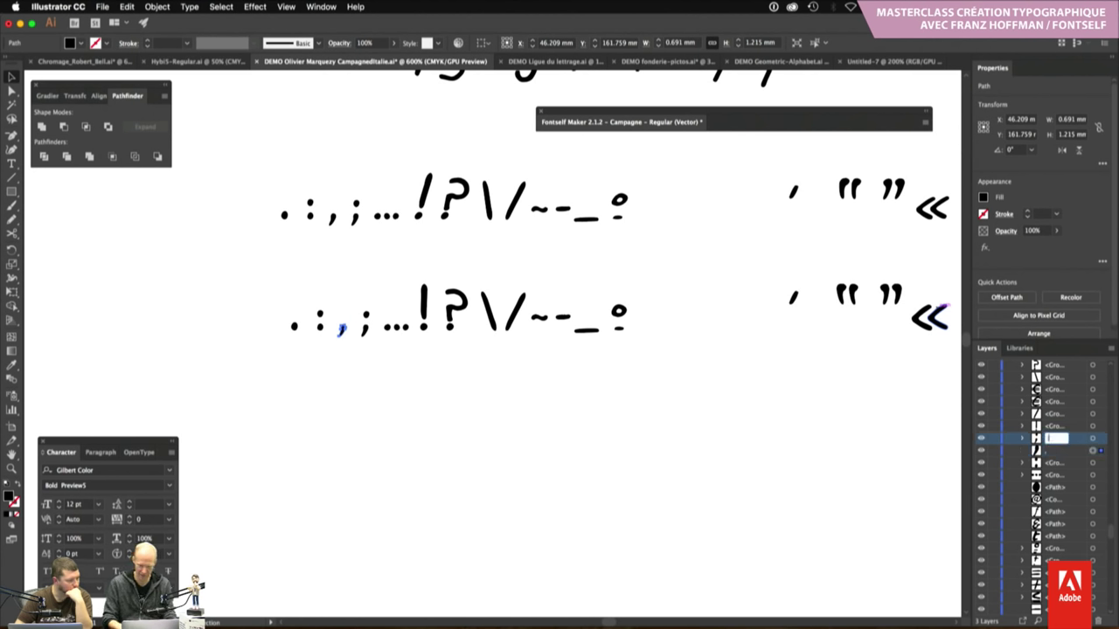
pyautogui.press('Return')
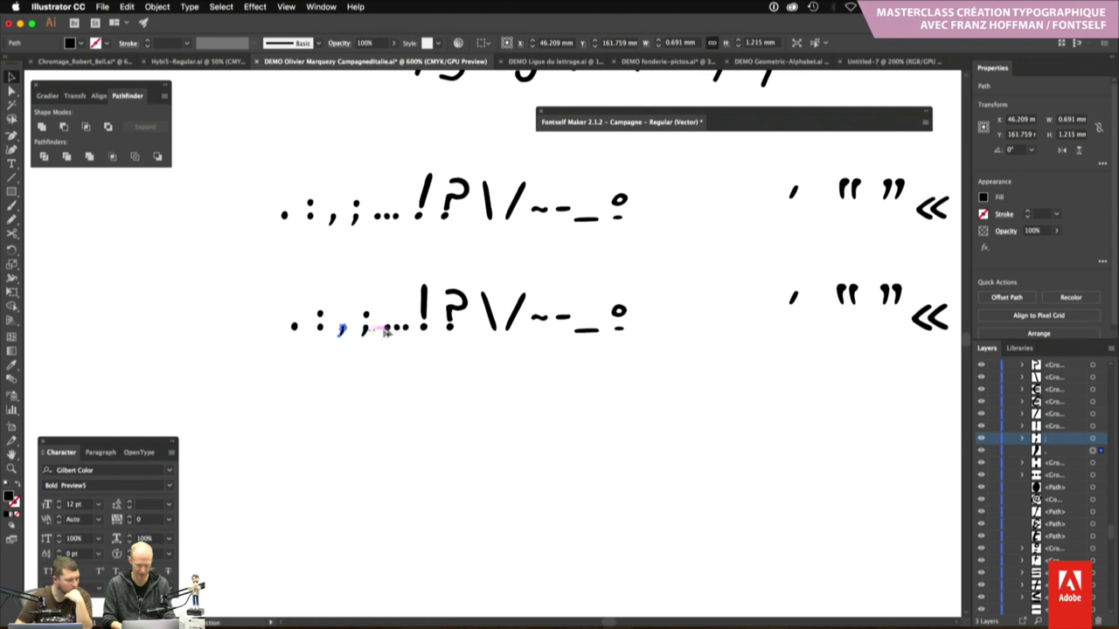
# Rename the exclamation mark and question mark glyph layers to ! and ?
pyautogui.click(424, 325)
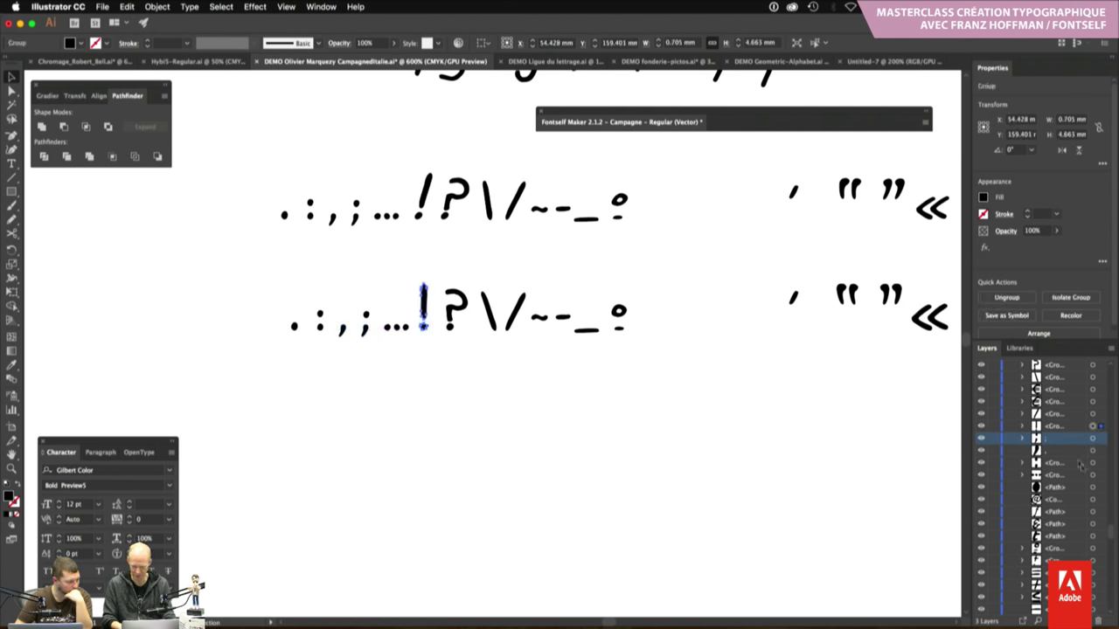
pyautogui.doubleClick(1054, 427)
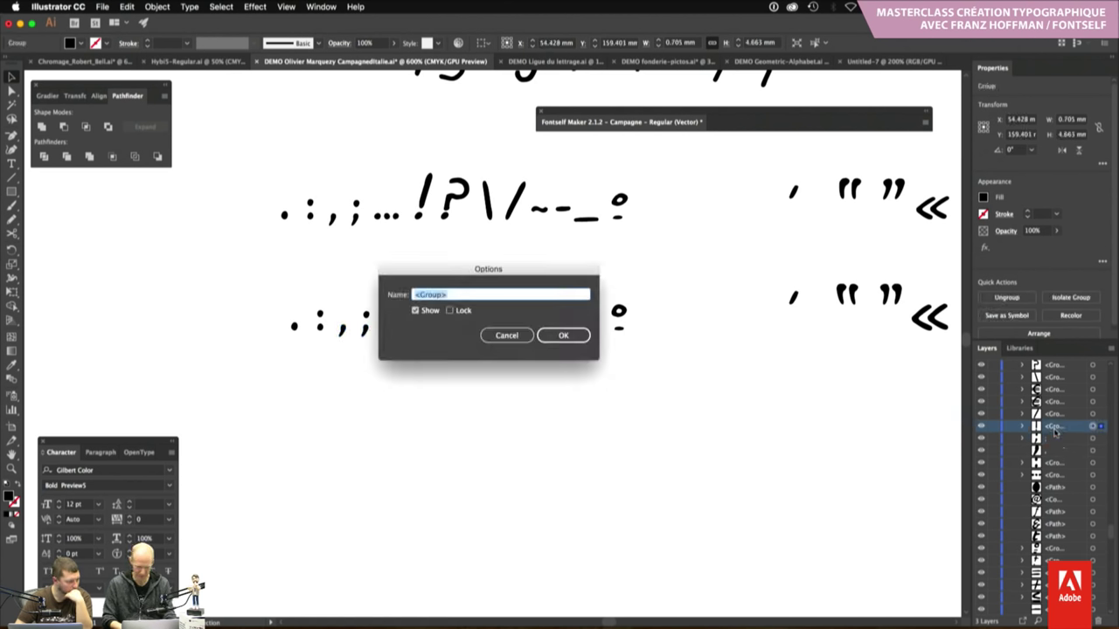
pyautogui.write('!')
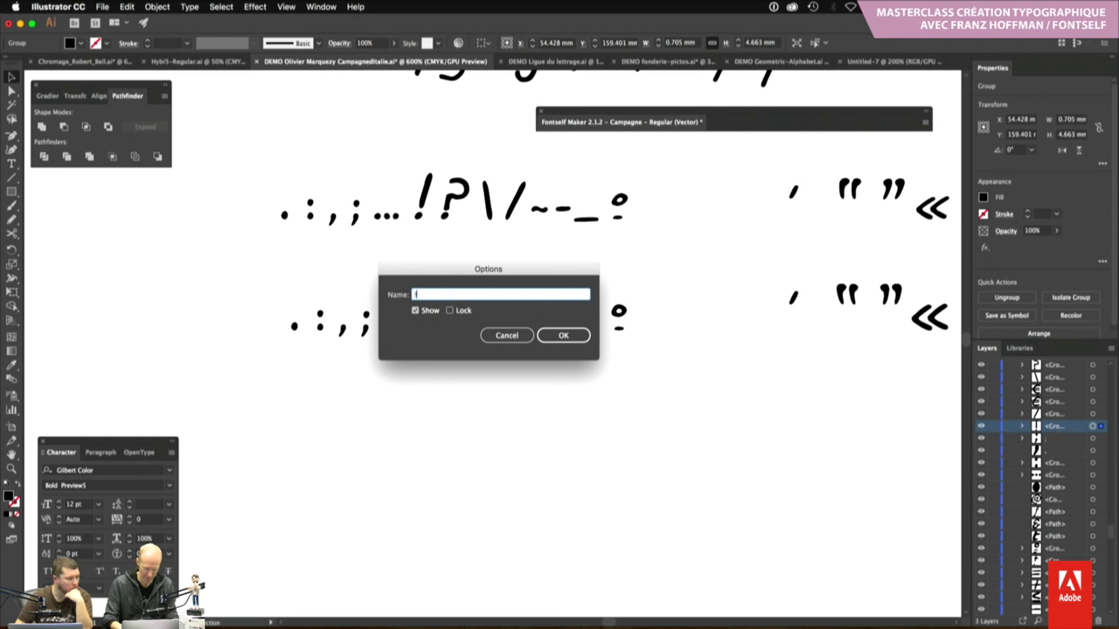
pyautogui.press('Return')
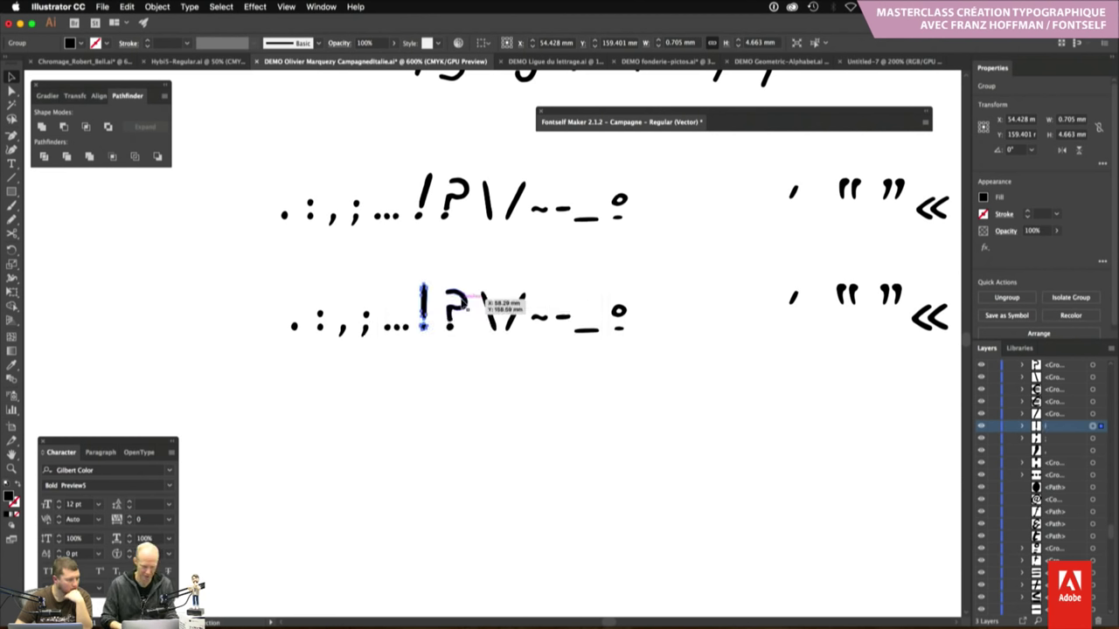
pyautogui.click(456, 302)
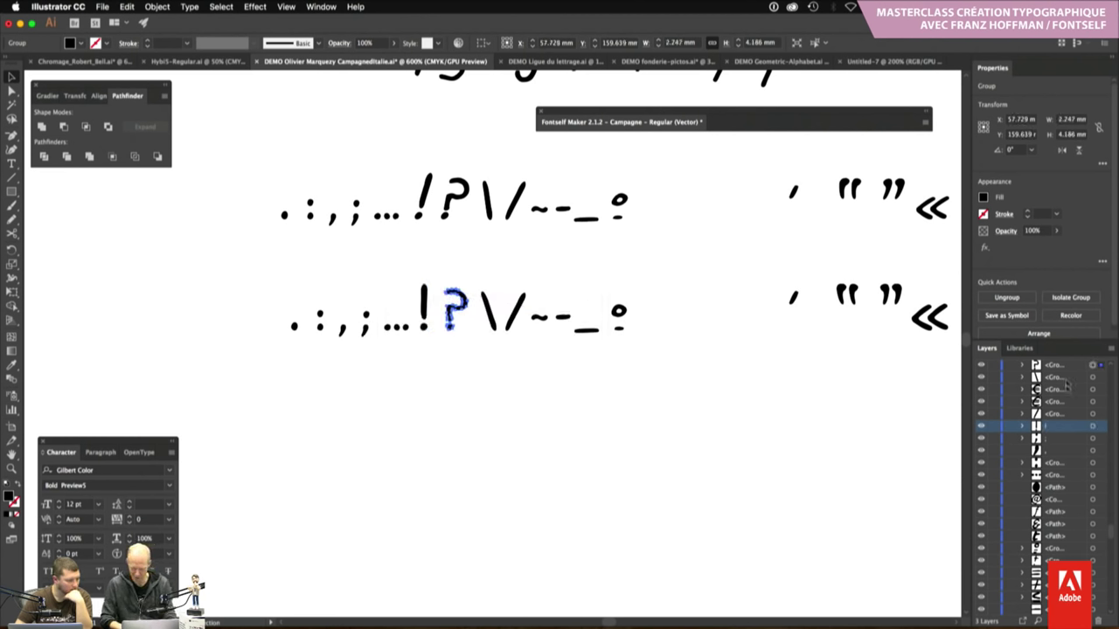
pyautogui.click(1052, 366)
pyautogui.doubleClick(1053, 366)
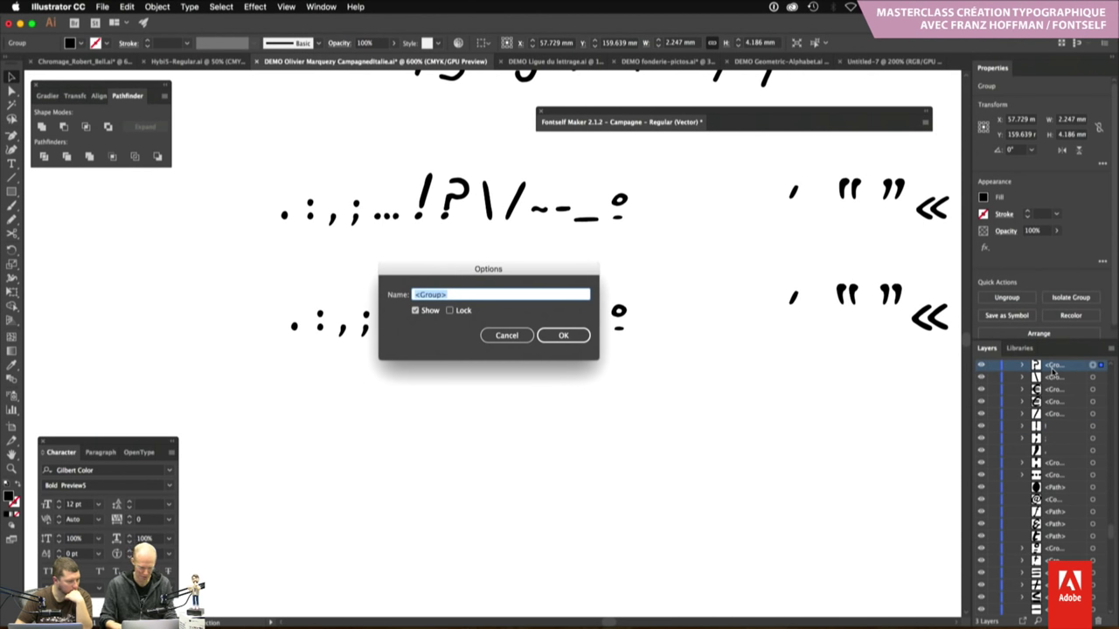
pyautogui.press('BackSpace')
pyautogui.write('?')
pyautogui.press('Return')
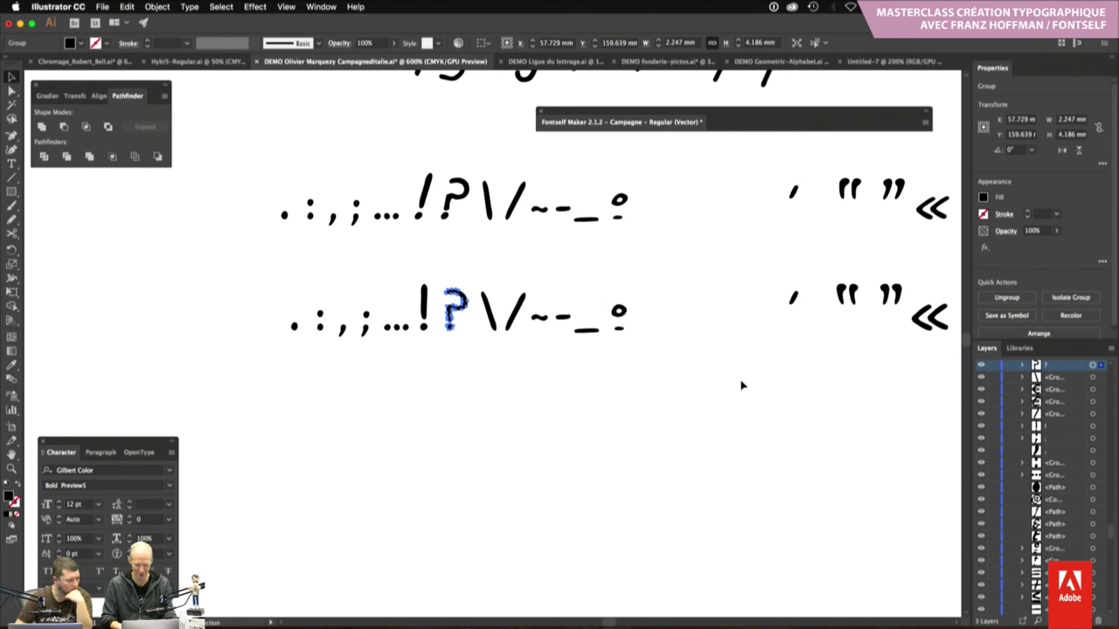
# Rename the ellipsis, backslash and slash glyph layers to …, \ and /
pyautogui.click(404, 331)
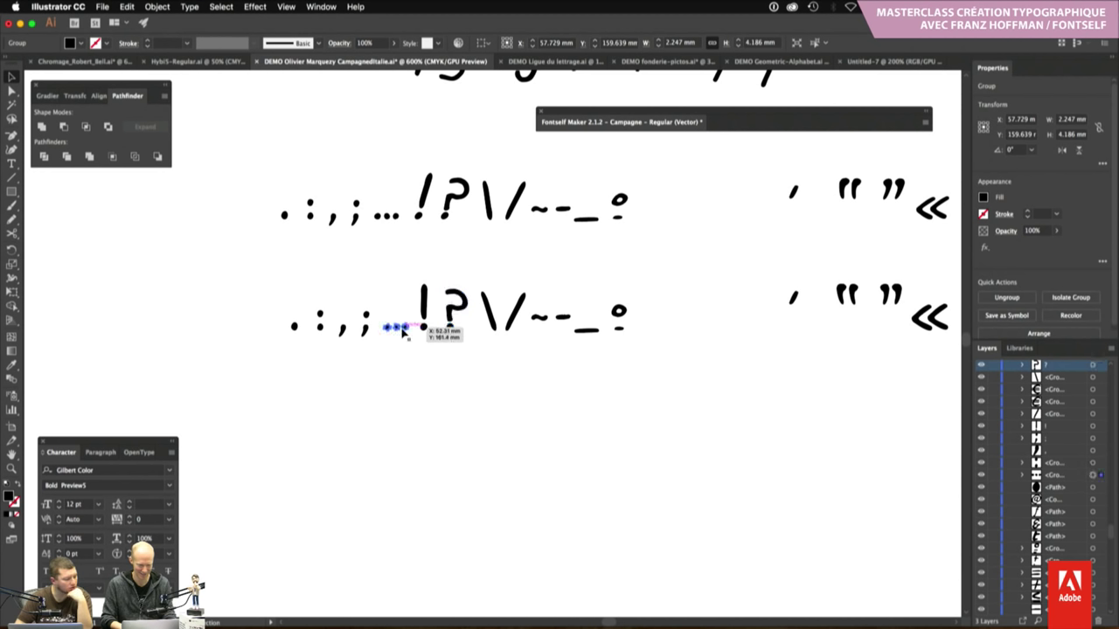
pyautogui.doubleClick(1060, 478)
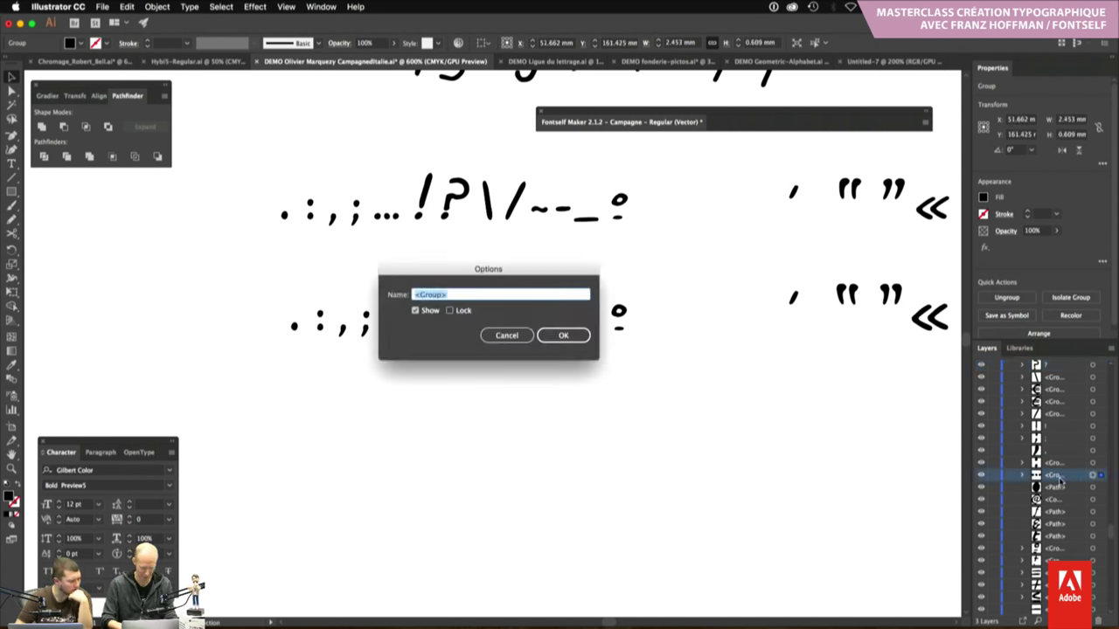
pyautogui.write('…')
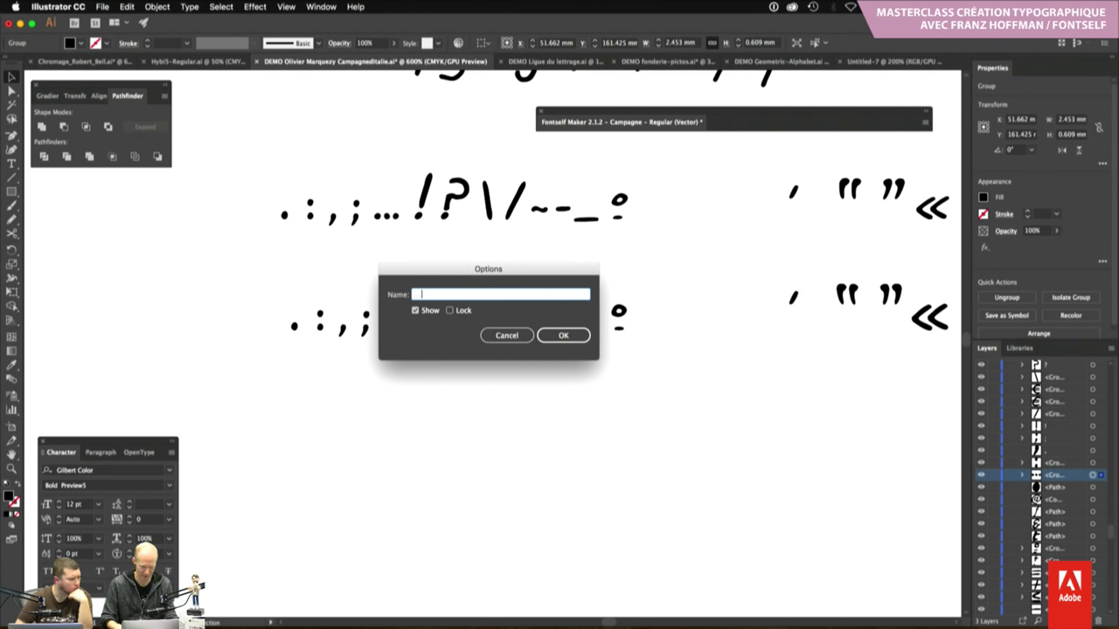
pyautogui.press('Return')
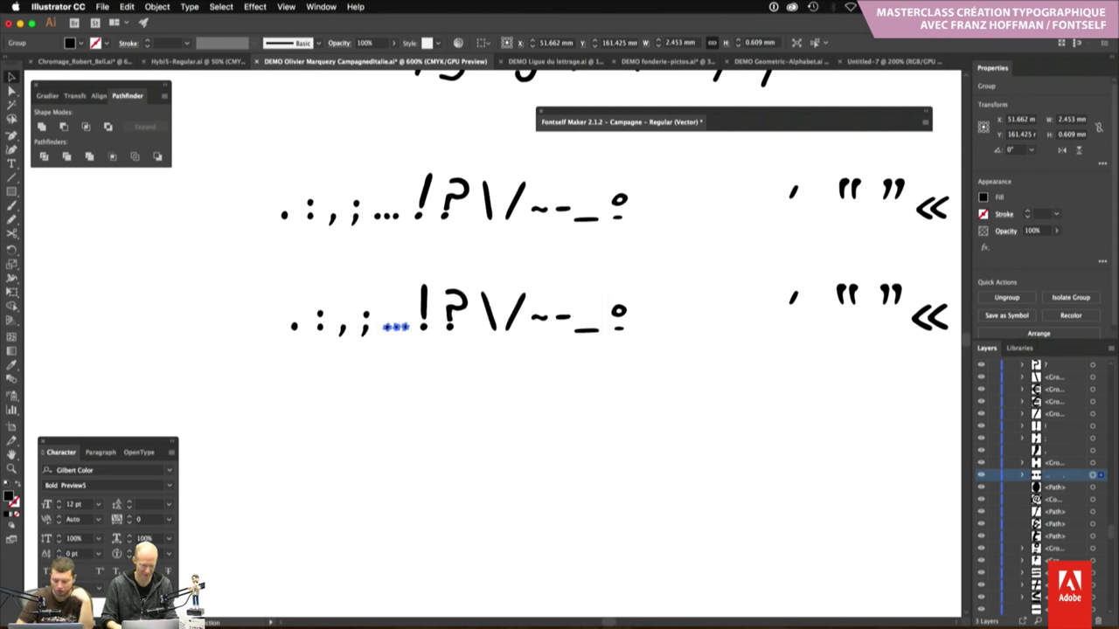
pyautogui.click(494, 328)
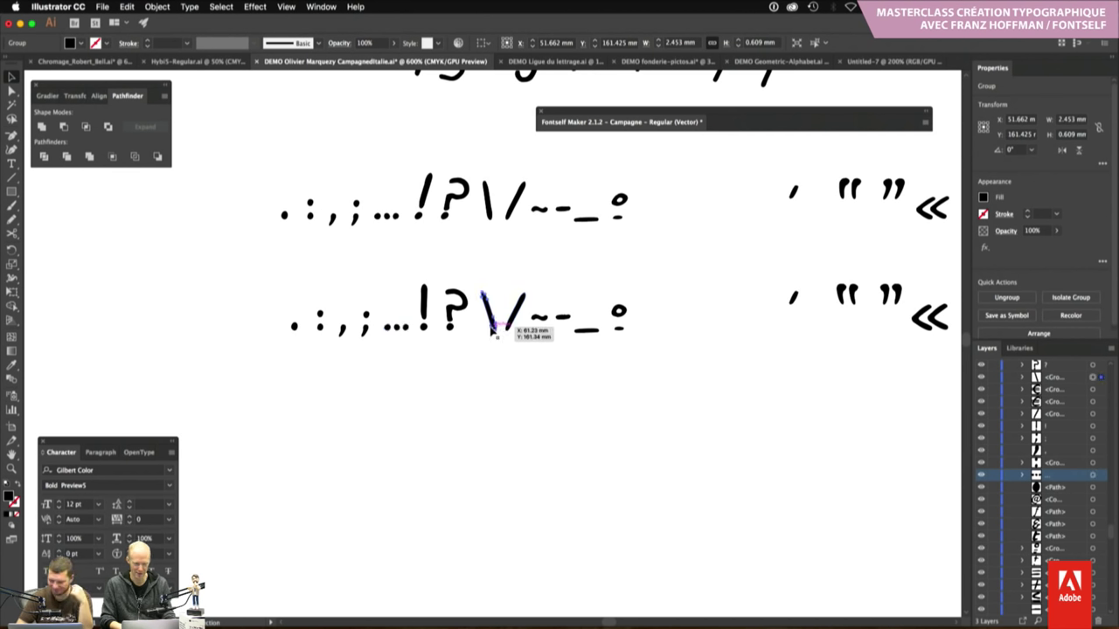
pyautogui.doubleClick(1056, 377)
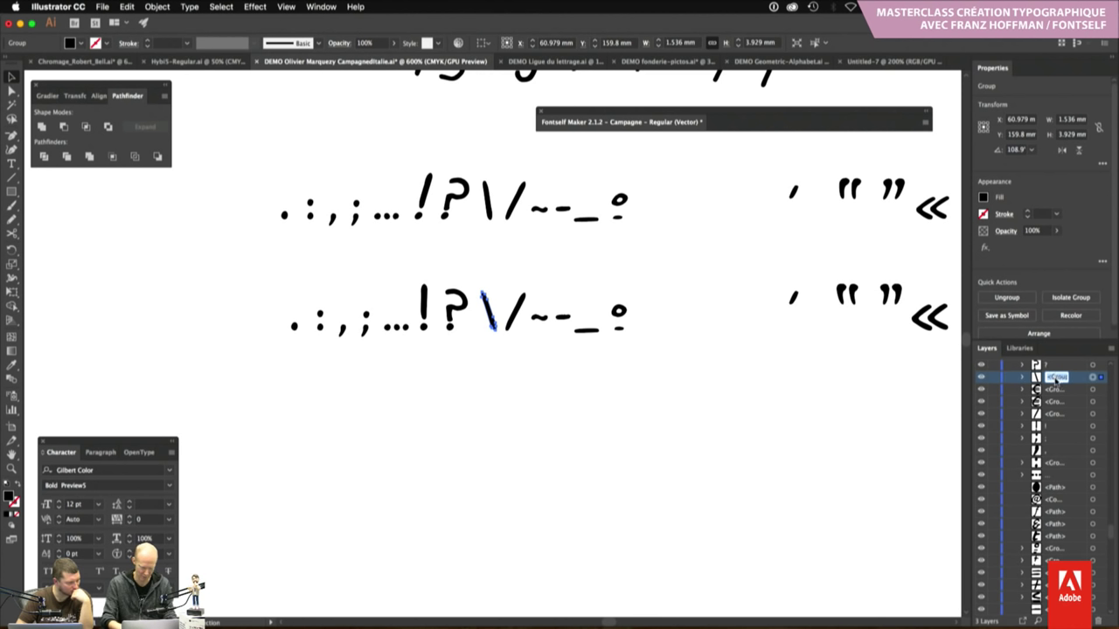
pyautogui.write('\\')
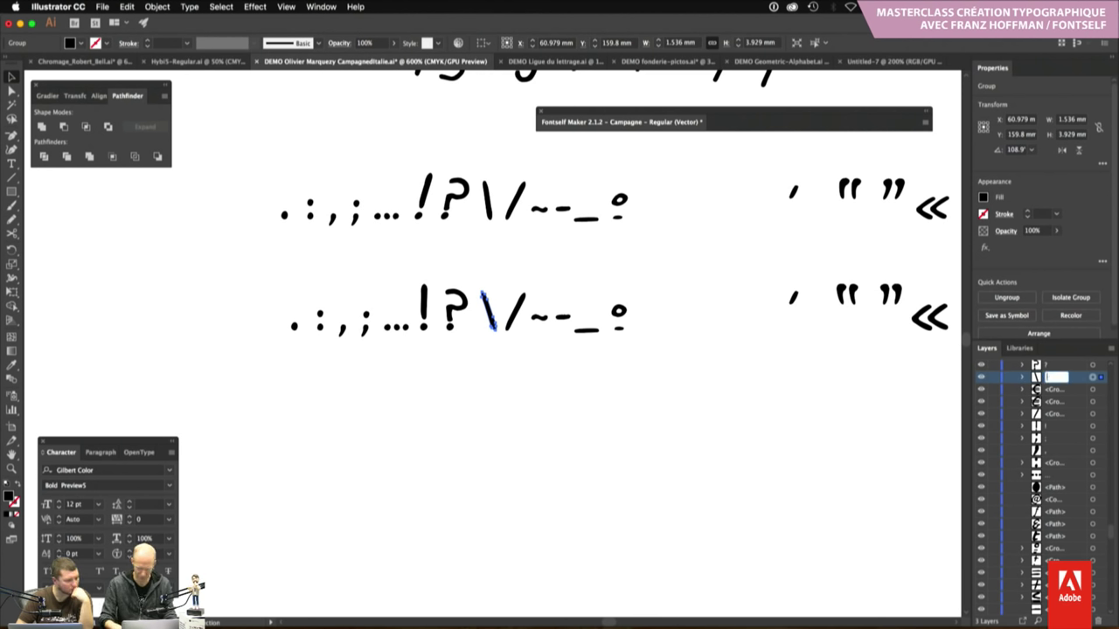
pyautogui.press('Return')
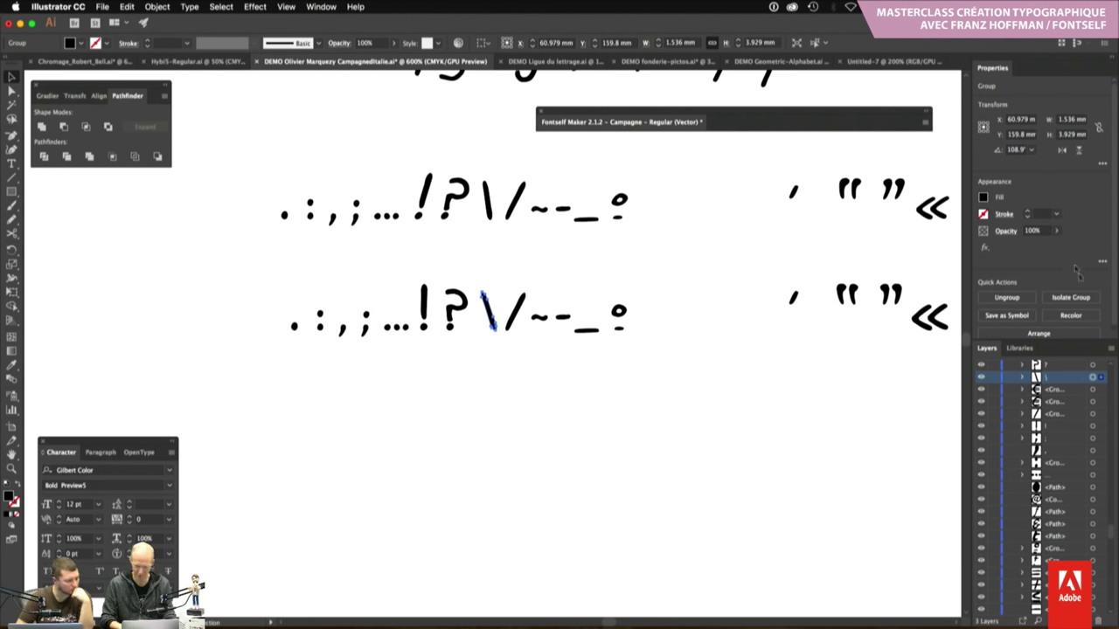
pyautogui.doubleClick(1056, 416)
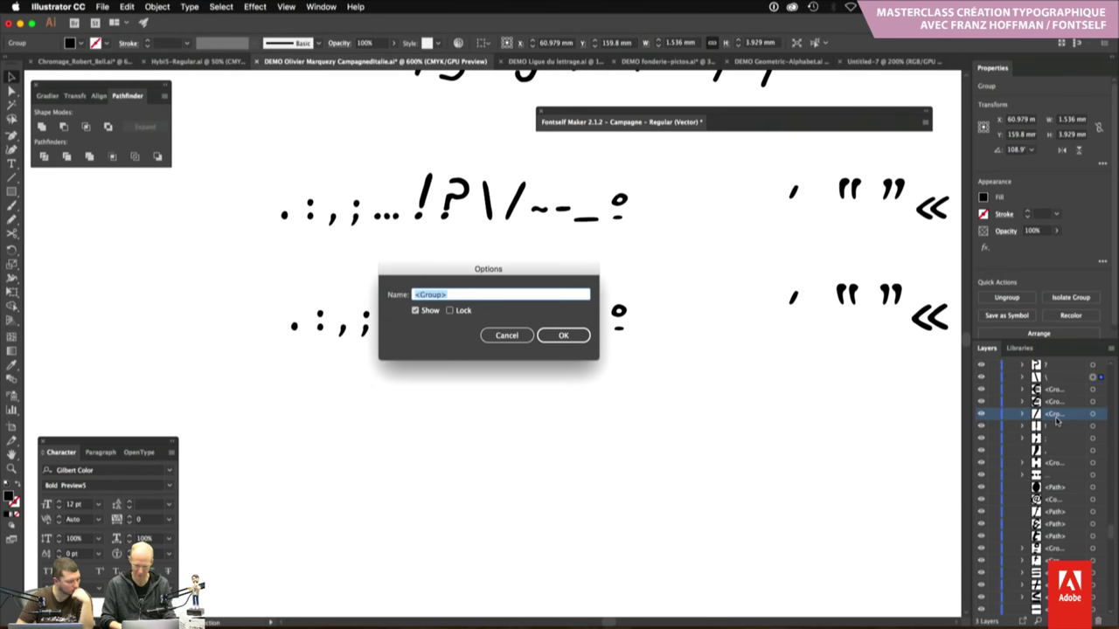
pyautogui.write('/')
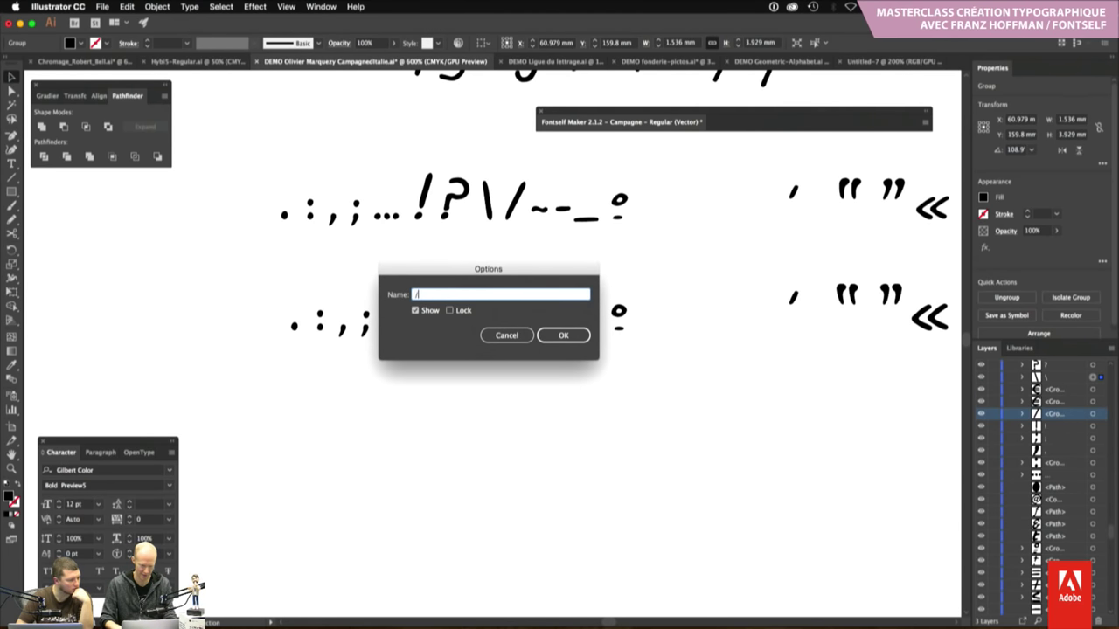
pyautogui.press('Return')
pyautogui.click(521, 353)
# Add the selected lower-row punctuation drawings to the Campagne font as glyphs
pyautogui.moveTo(521, 354); pyautogui.dragTo(341, 306)
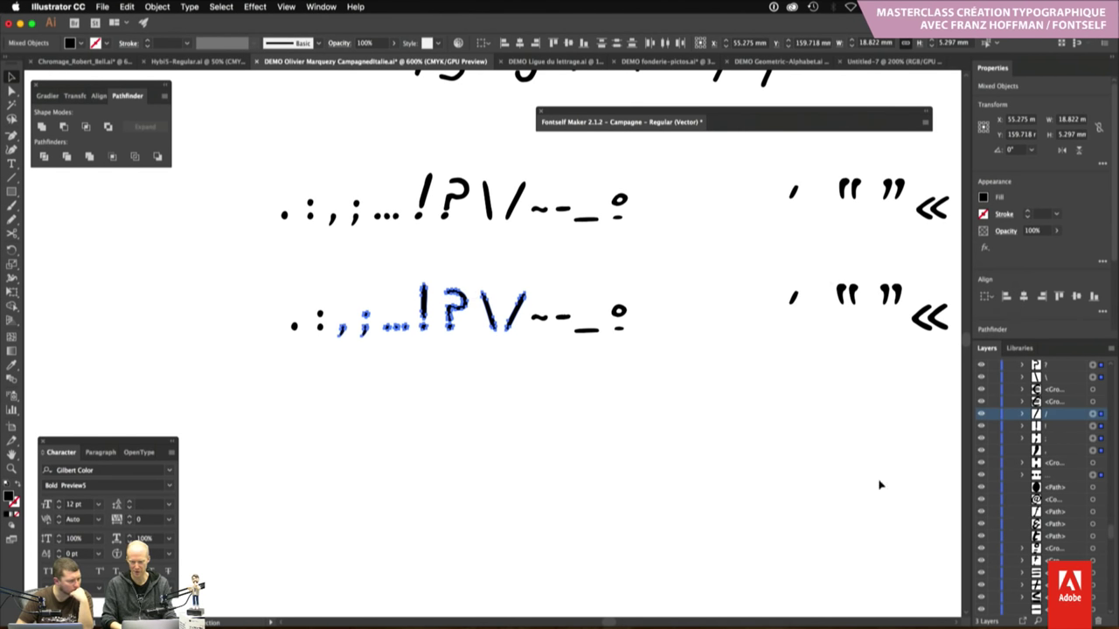
pyautogui.doubleClick(628, 122)
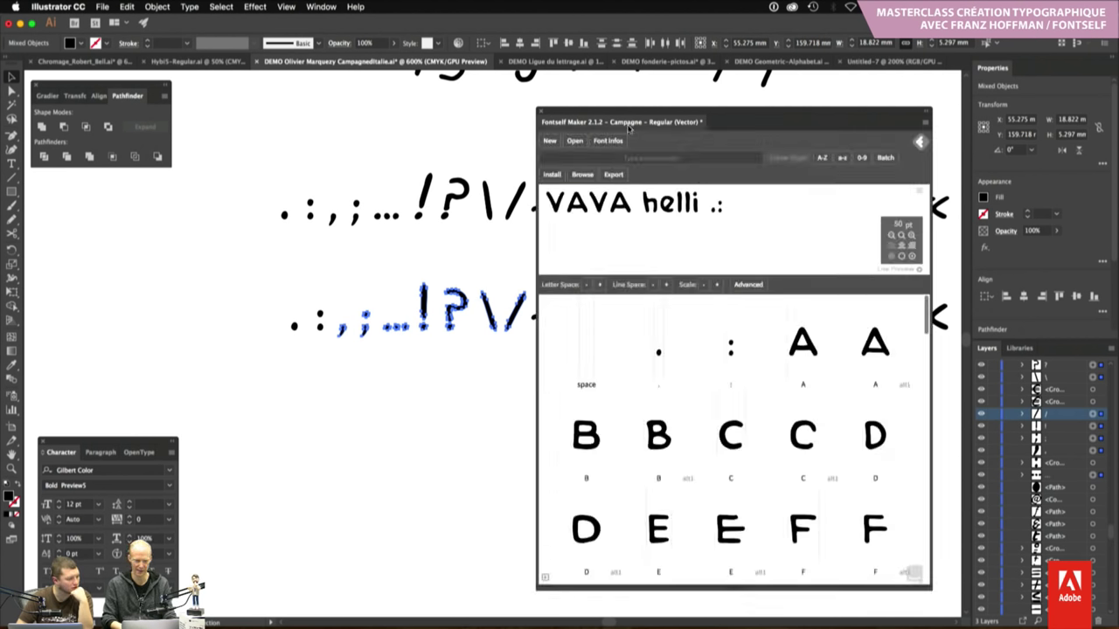
pyautogui.hscroll(3, 475, 393)
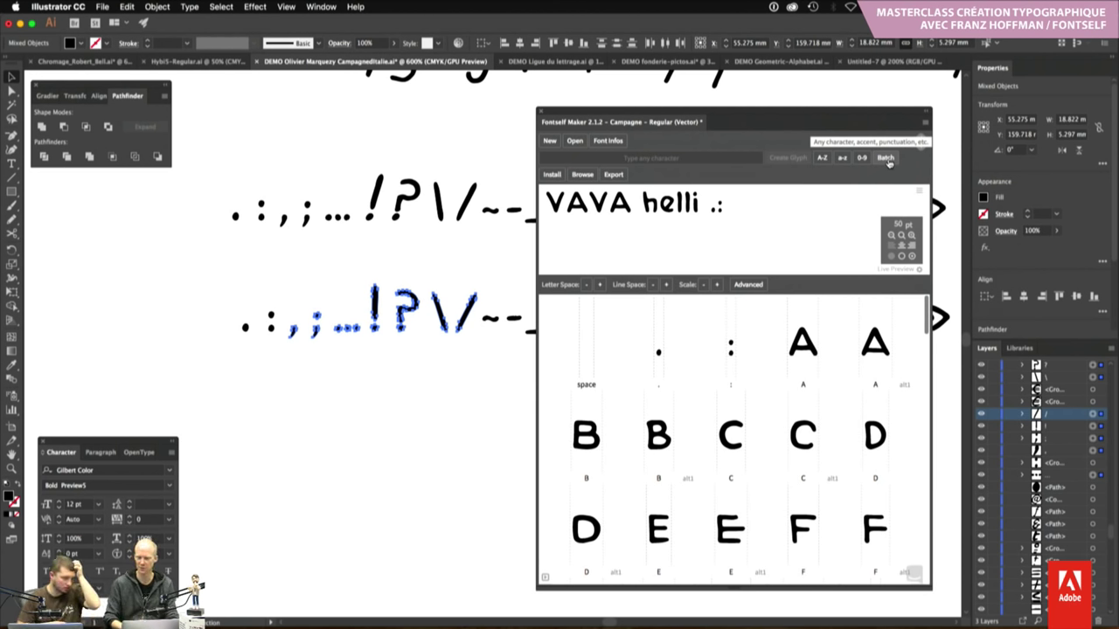
pyautogui.click(886, 158)
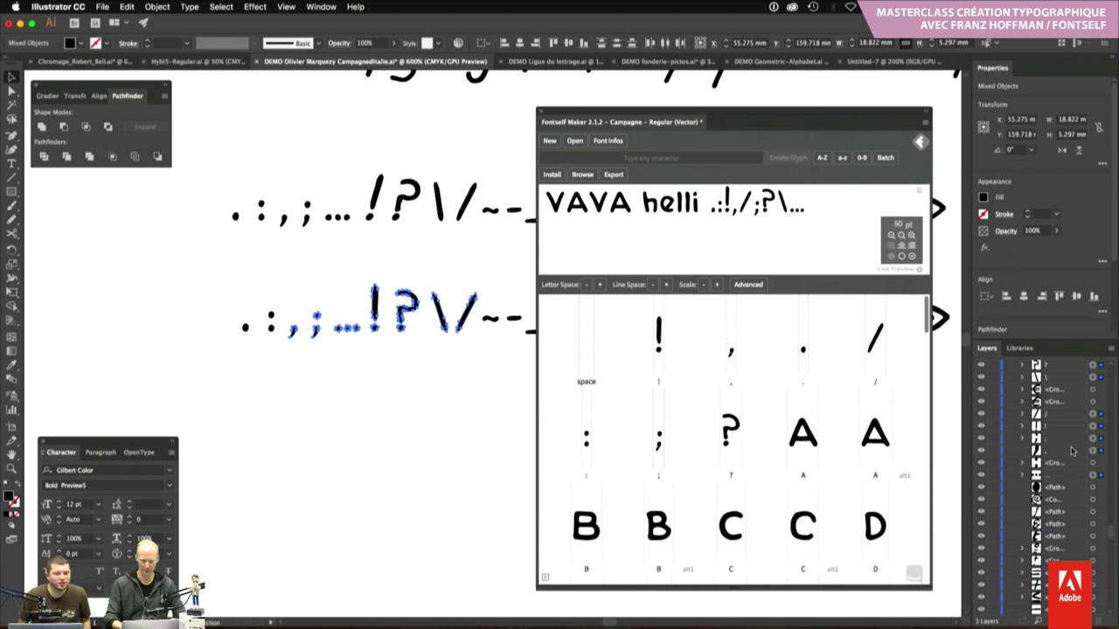
# Deselect the punctuation and zoom out to review the glyph drawings
pyautogui.scroll(-2, 813, 451)
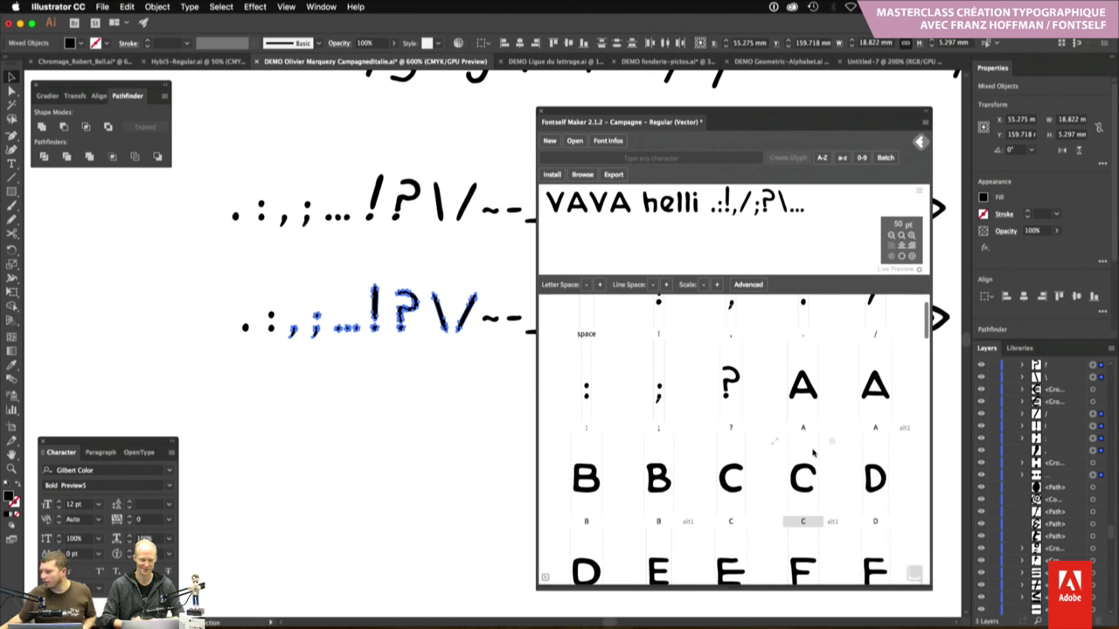
pyautogui.click(418, 431)
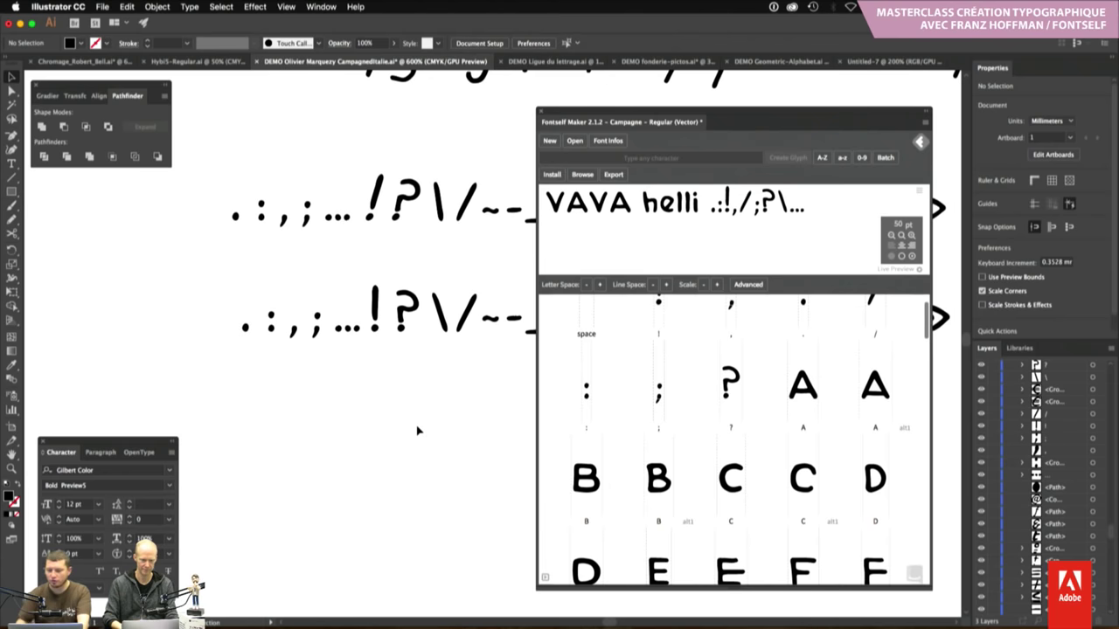
pyautogui.hscroll(3, 418, 431)
pyautogui.hotkey('ctrl', '-')
pyautogui.scroll(-3, 418, 430)
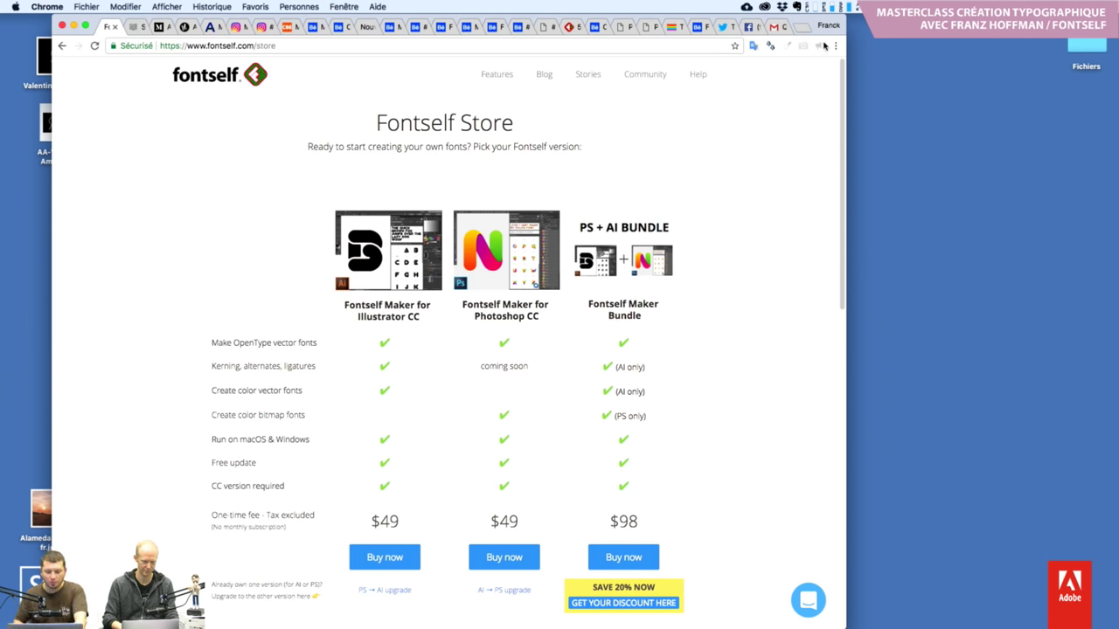
pyautogui.click(796, 6)
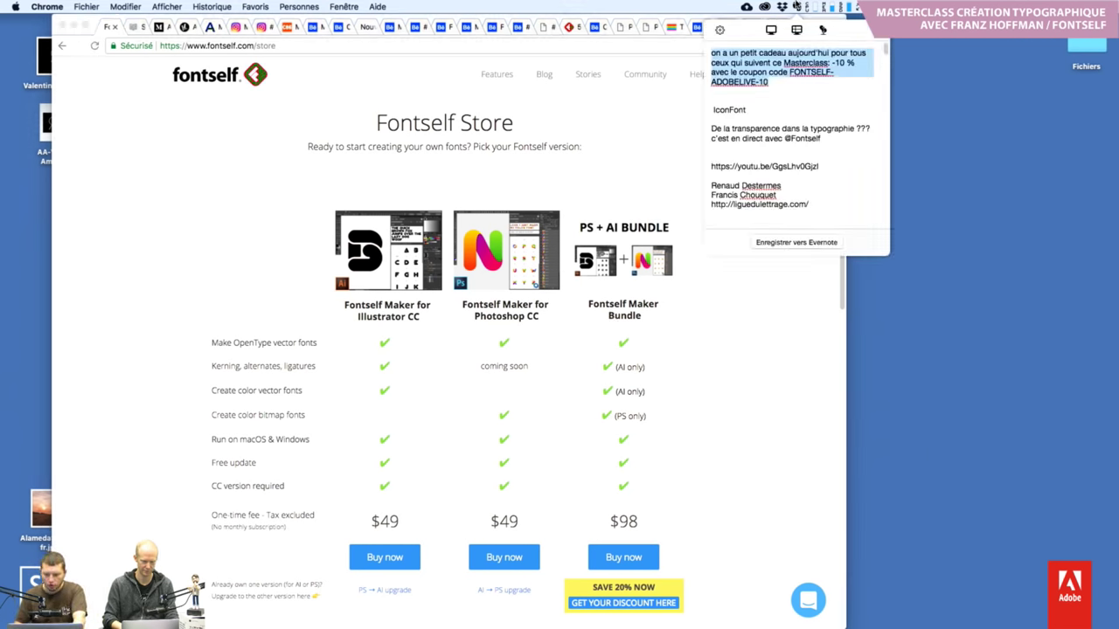
pyautogui.click(796, 6)
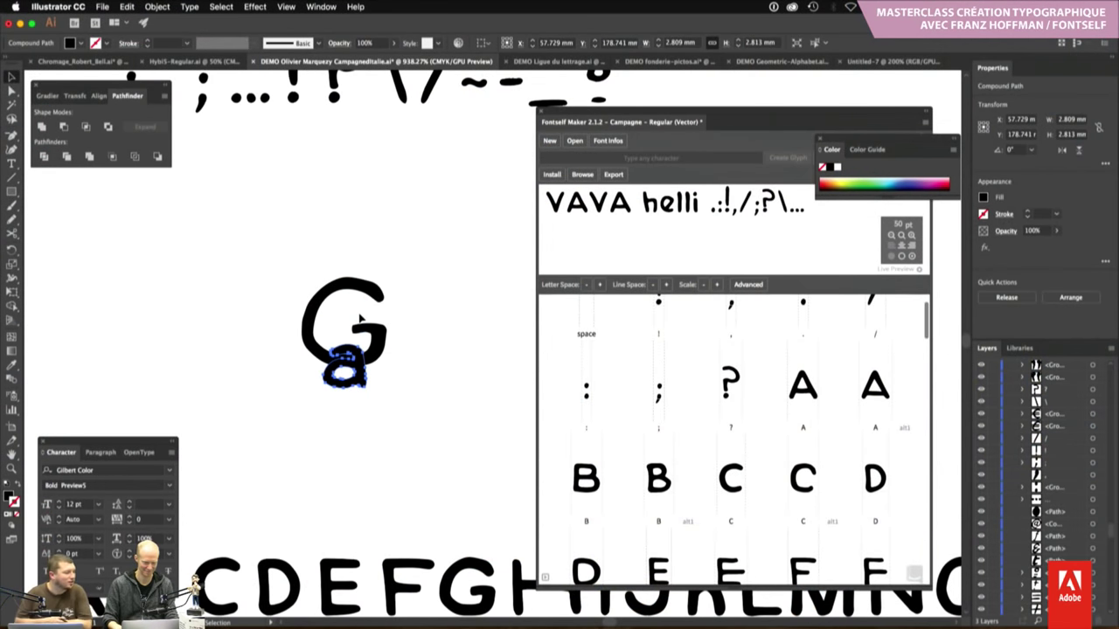
# Place the small a inside the curled ring, nudging it left and down to centre it
pyautogui.moveTo(359, 367); pyautogui.dragTo(362, 323)
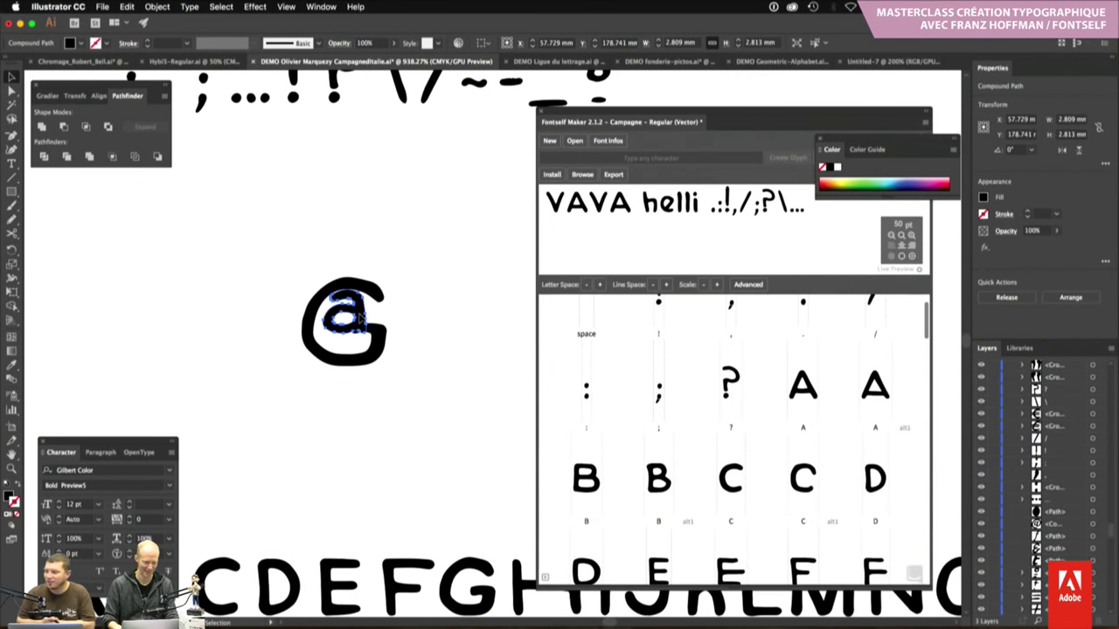
pyautogui.press('Left')
pyautogui.press('Down')
pyautogui.press('Down')
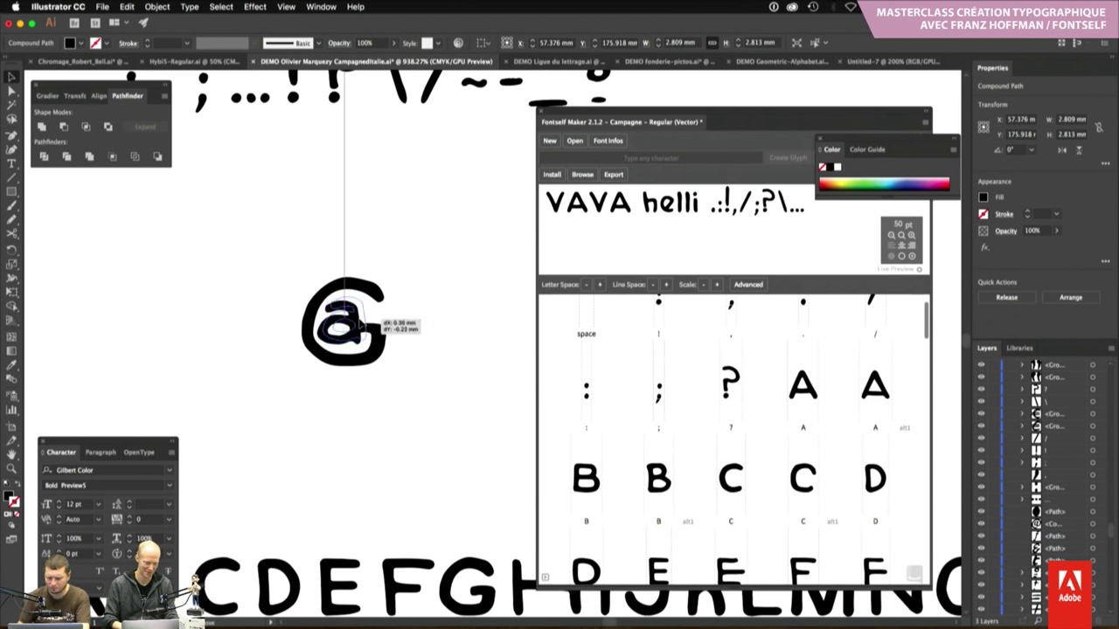
pyautogui.click(440, 335)
# Zoom out, select the @ sign's outer ring path and open the Object menu
pyautogui.scroll(-3, 440, 336)
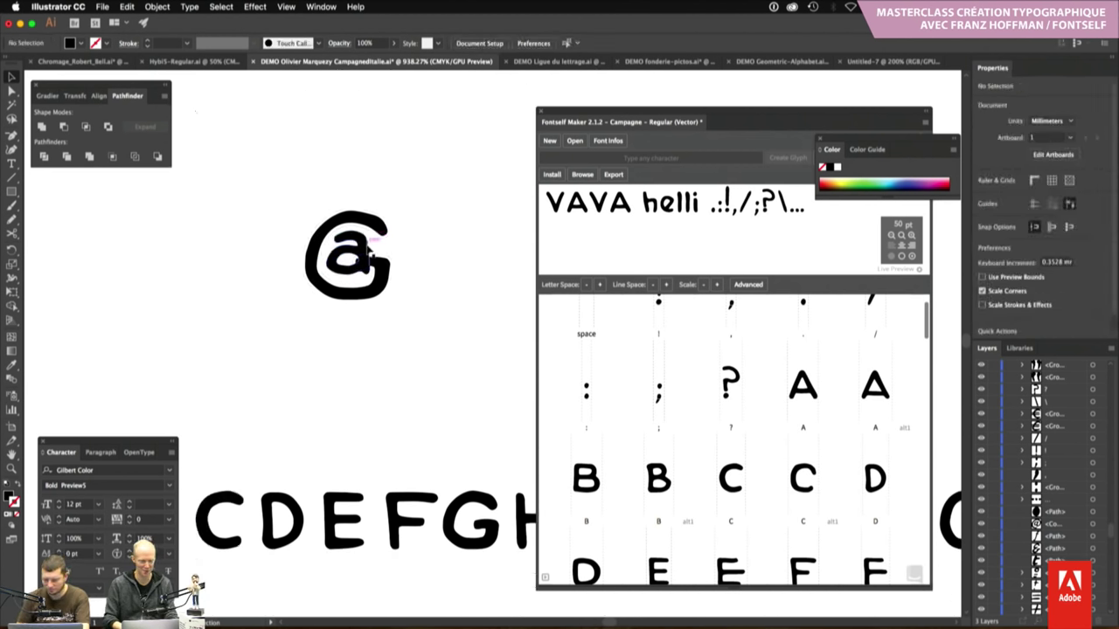
pyautogui.click(378, 261)
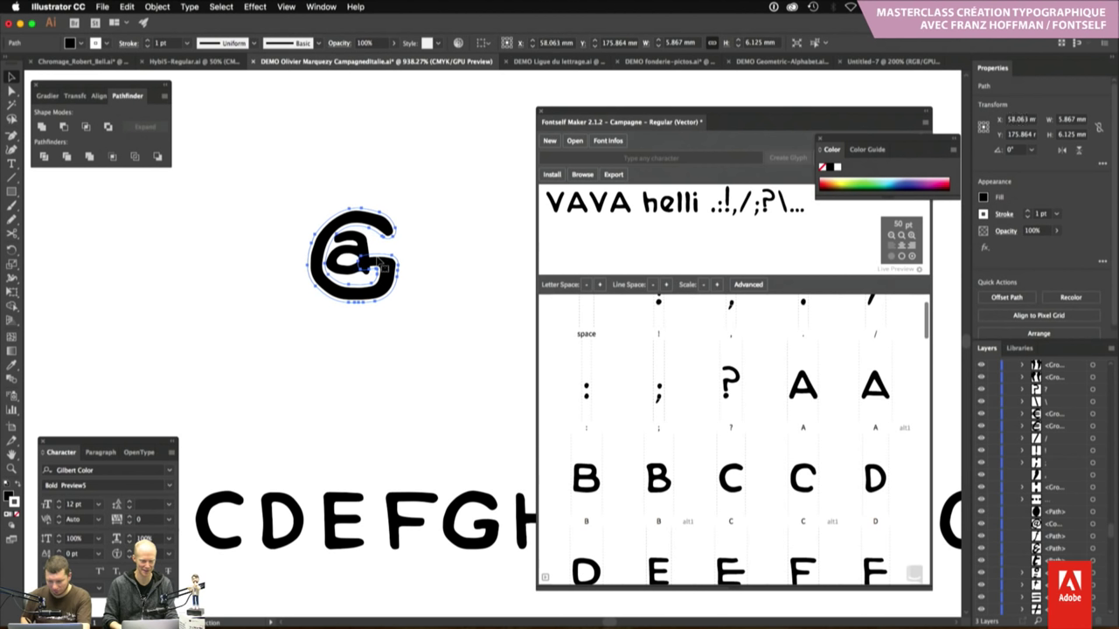
pyautogui.click(433, 253)
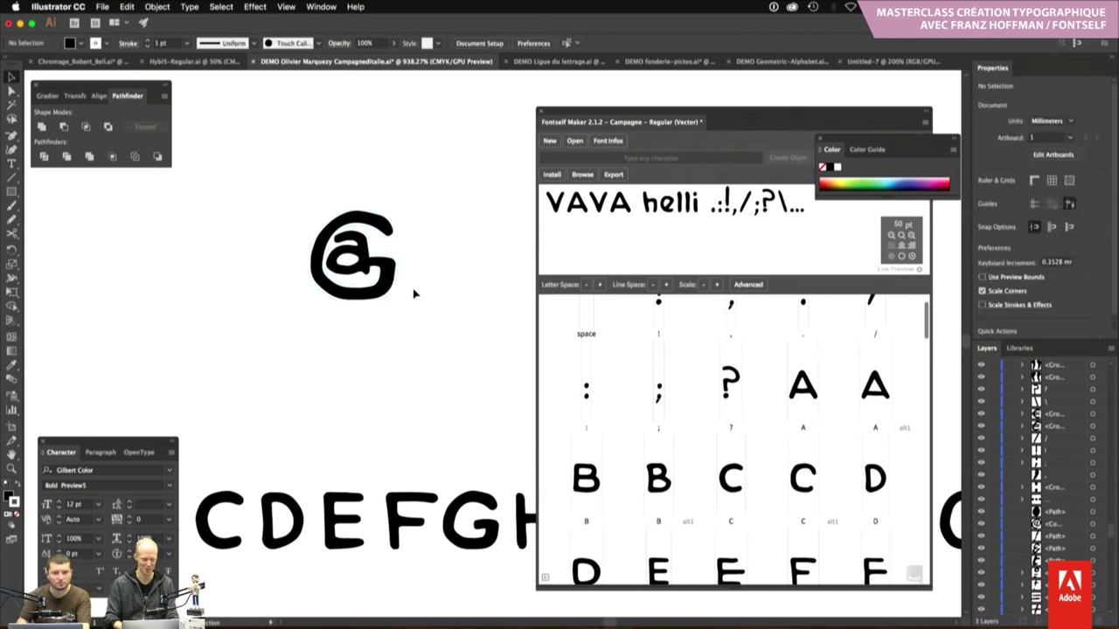
pyautogui.hscroll(-1, 415, 294)
pyautogui.scroll(1, 414, 294)
pyautogui.hotkey('ctrl', '-')
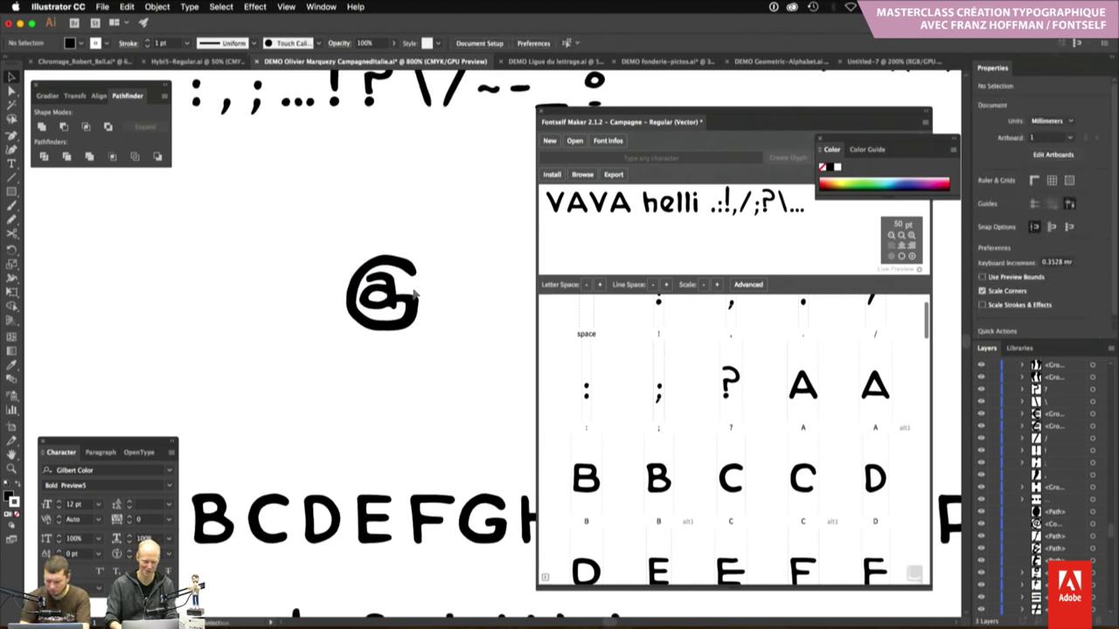
pyautogui.click(413, 312)
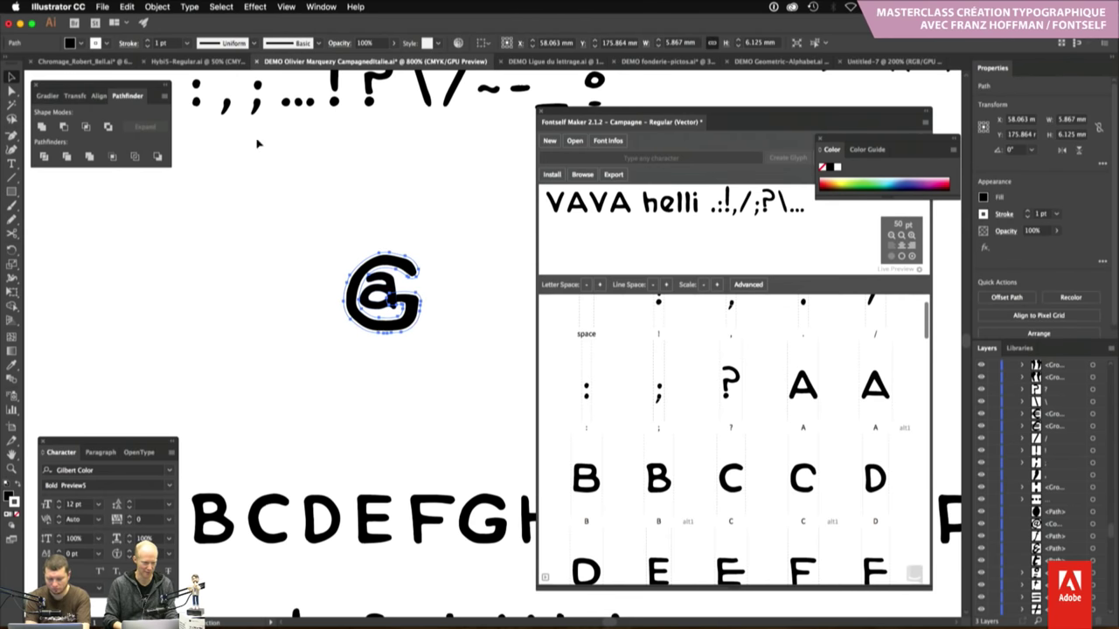
pyautogui.click(158, 6)
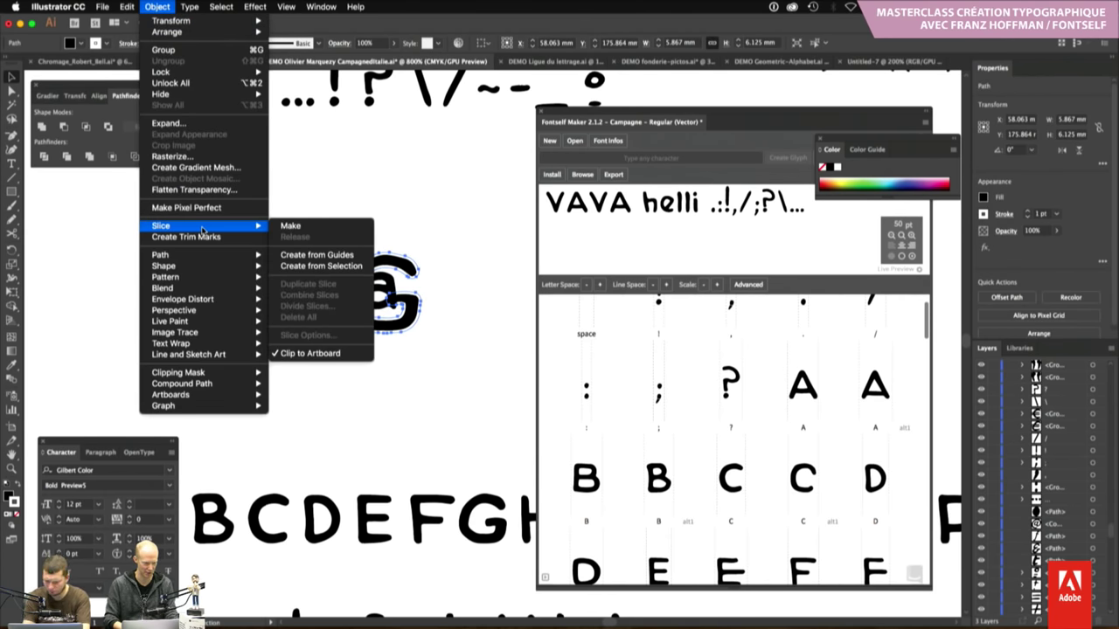
pyautogui.moveTo(160, 255)
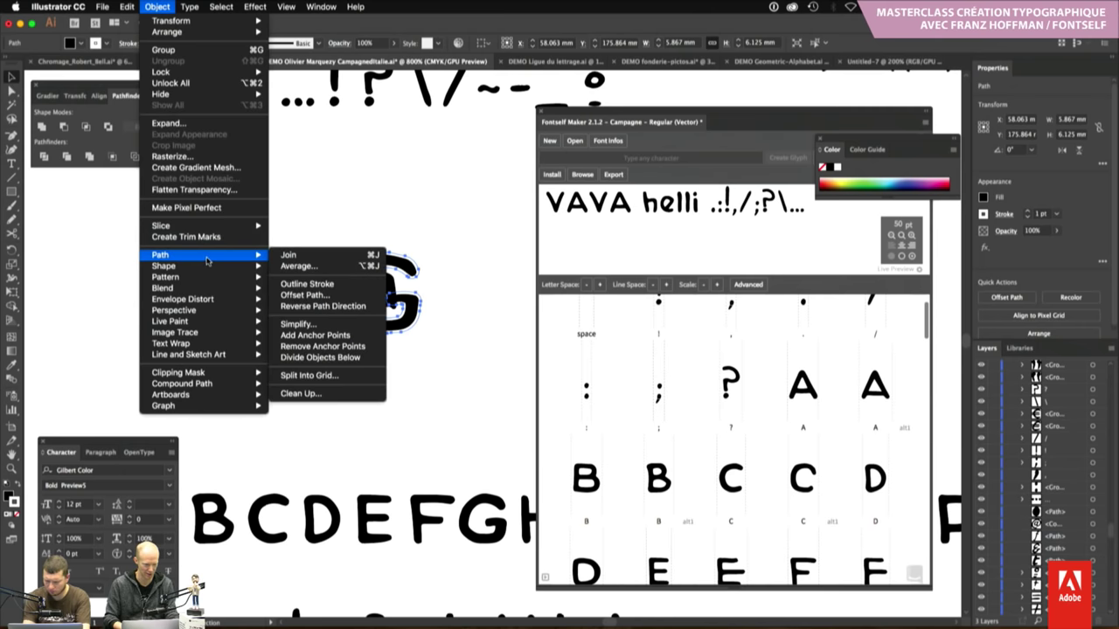
# Apply Outline Stroke to the ring and reselect the outlined @
pyautogui.click(306, 283)
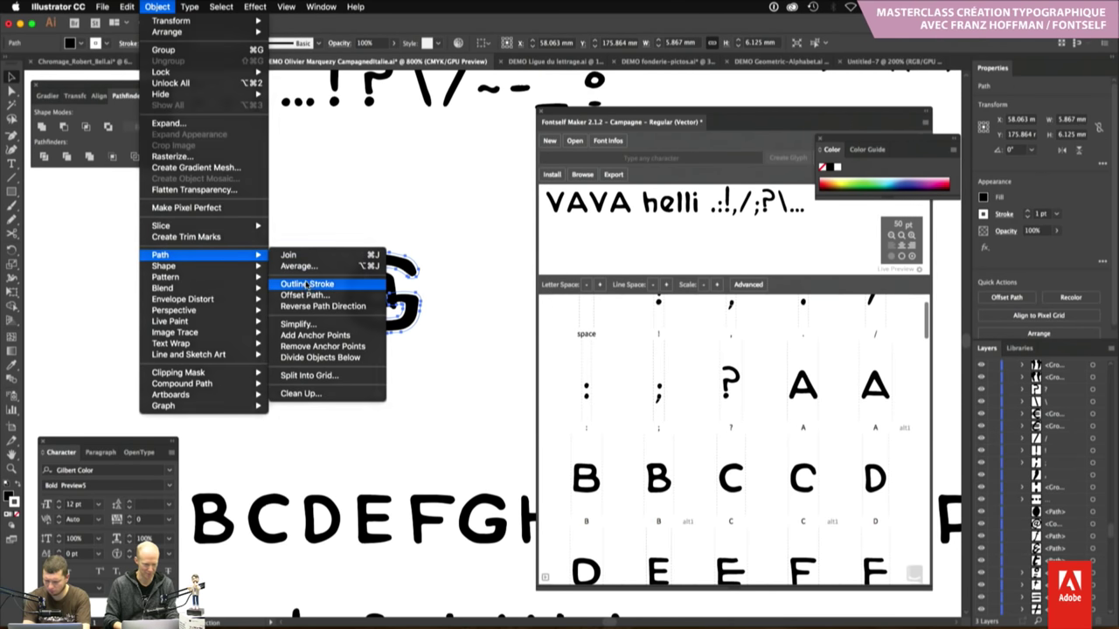
pyautogui.press('a')
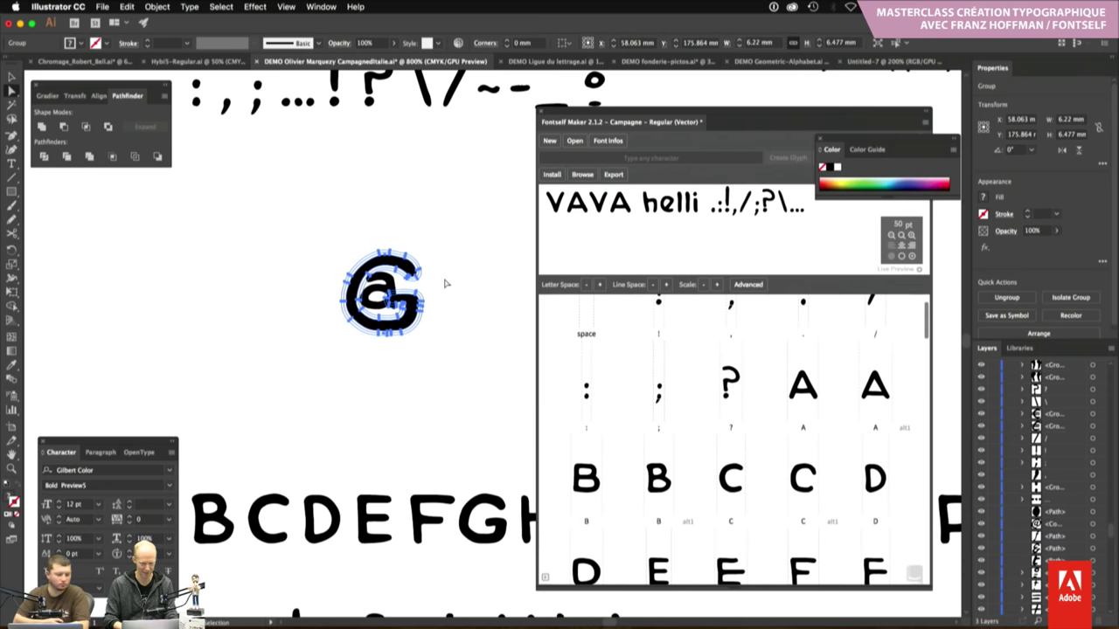
pyautogui.click(434, 273)
pyautogui.click(418, 272)
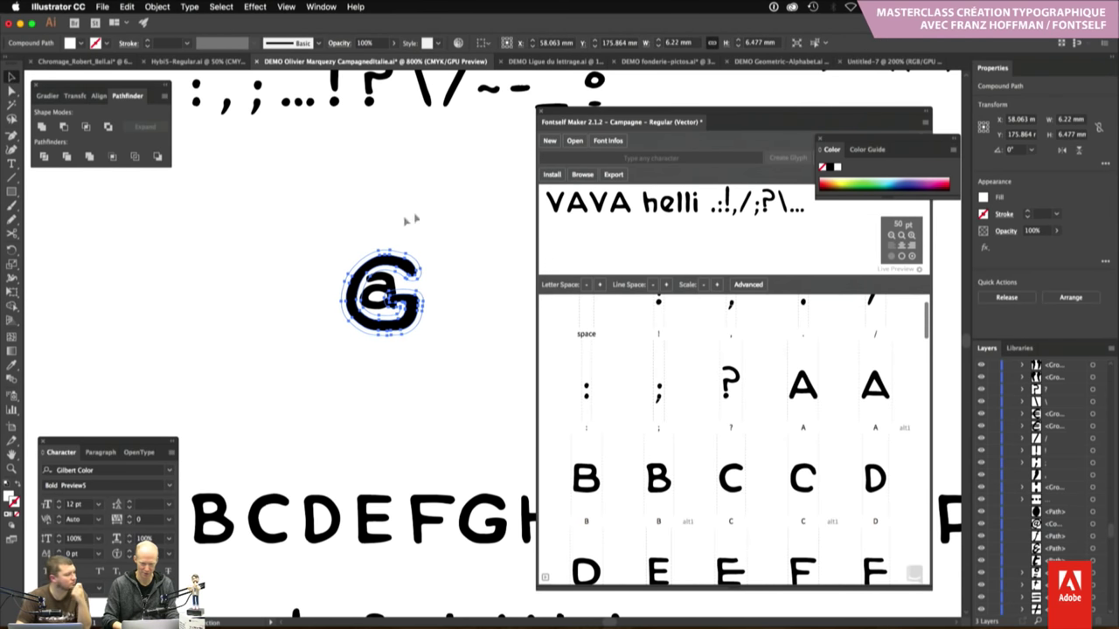
pyautogui.click(407, 229)
pyautogui.click(389, 266)
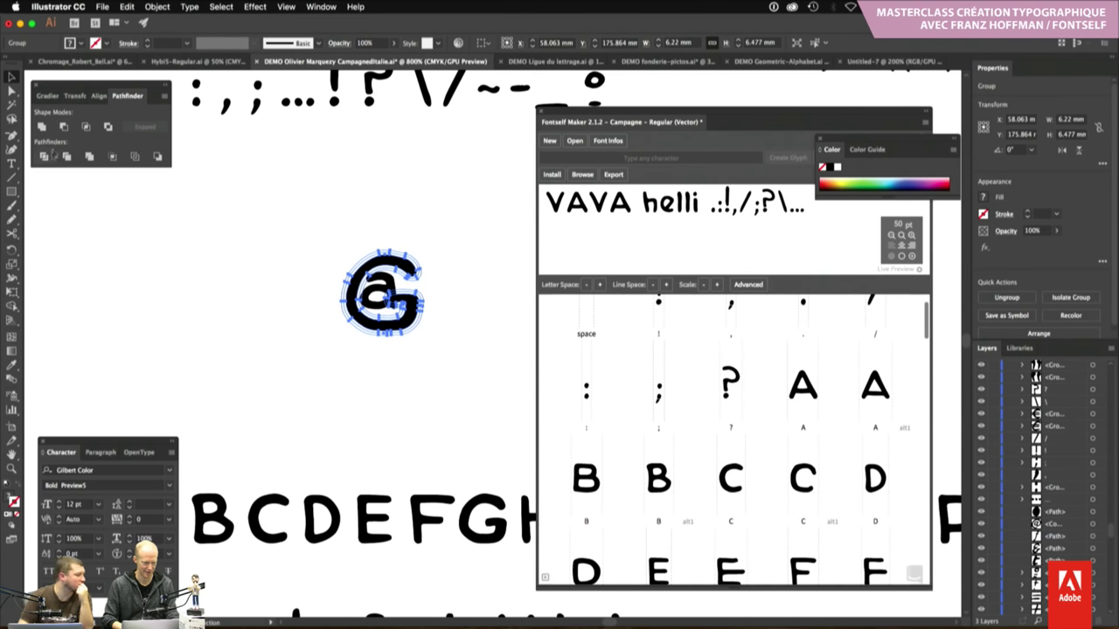
# Test deleting the outer ring with Direct Selection, undoing each deletion
pyautogui.press('a')
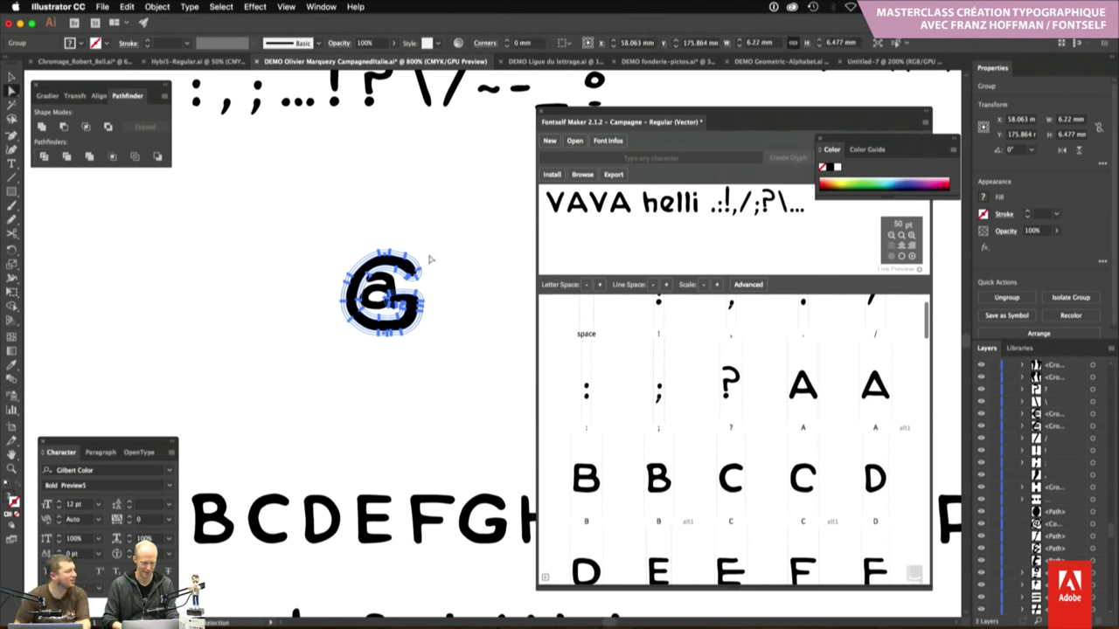
pyautogui.click(429, 263)
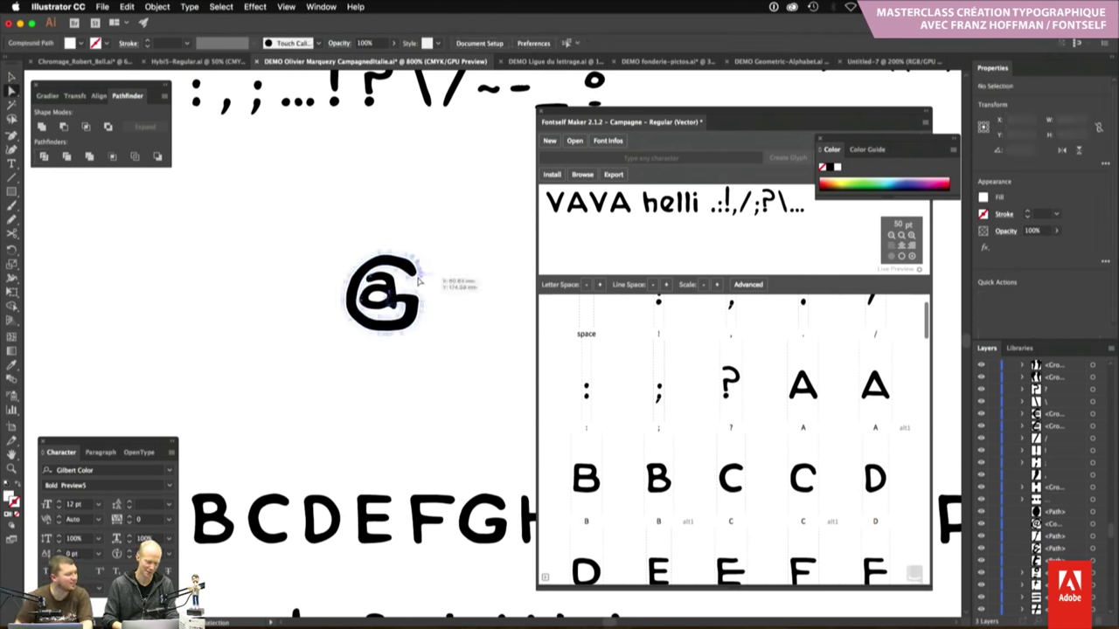
pyautogui.click(419, 277)
pyautogui.press('Delete')
pyautogui.press('Delete')
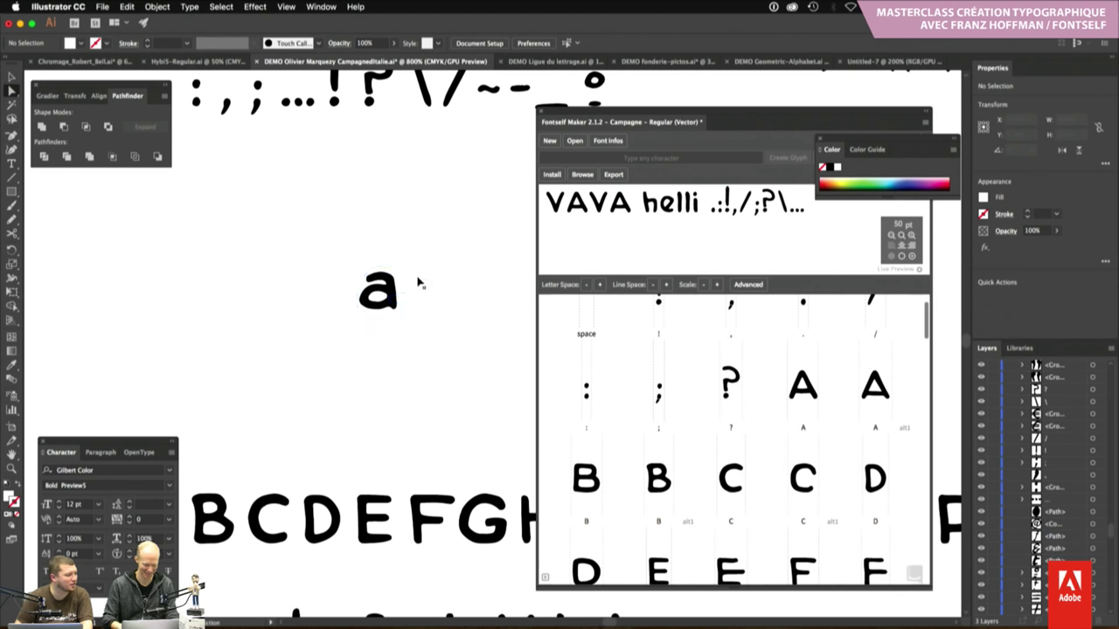
pyautogui.hotkey('ctrl', 'z')
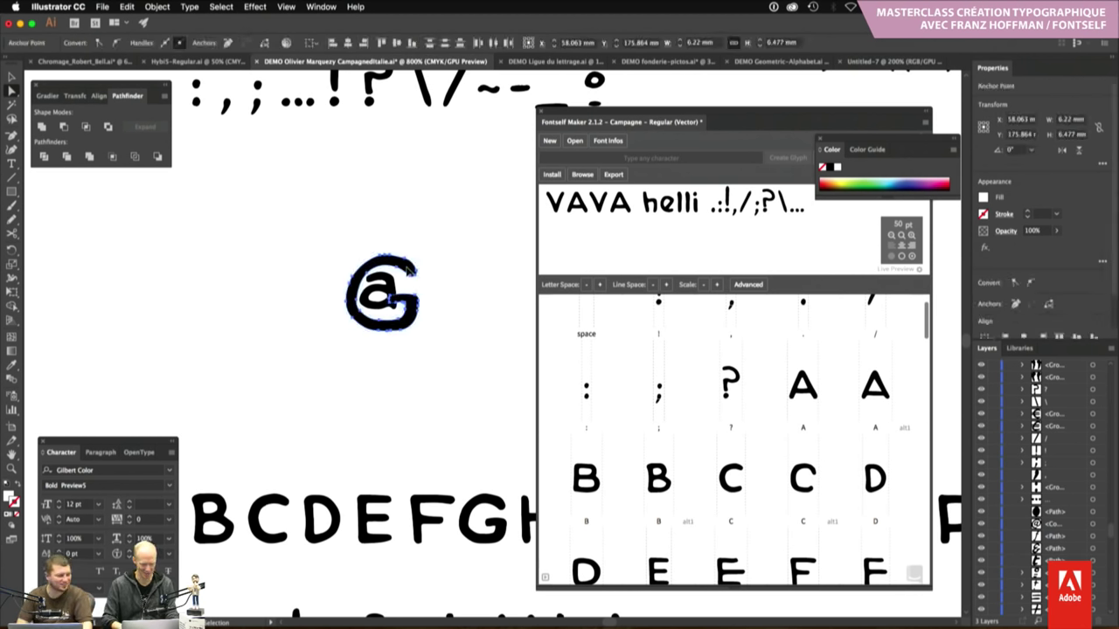
pyautogui.press('Delete')
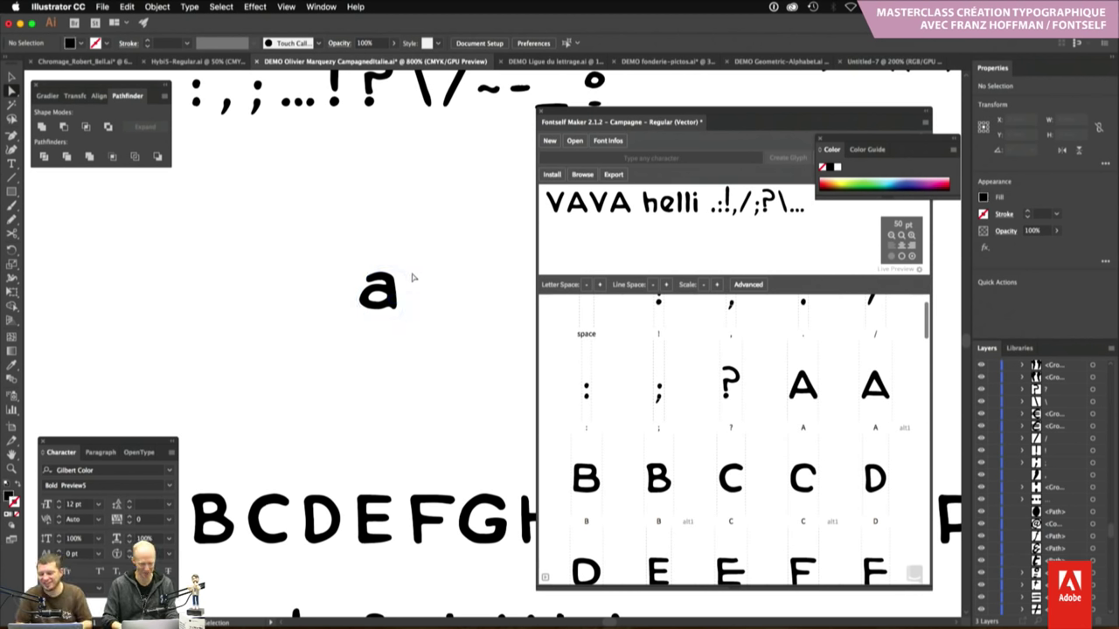
pyautogui.hotkey('ctrl', 'z')
pyautogui.press('Delete')
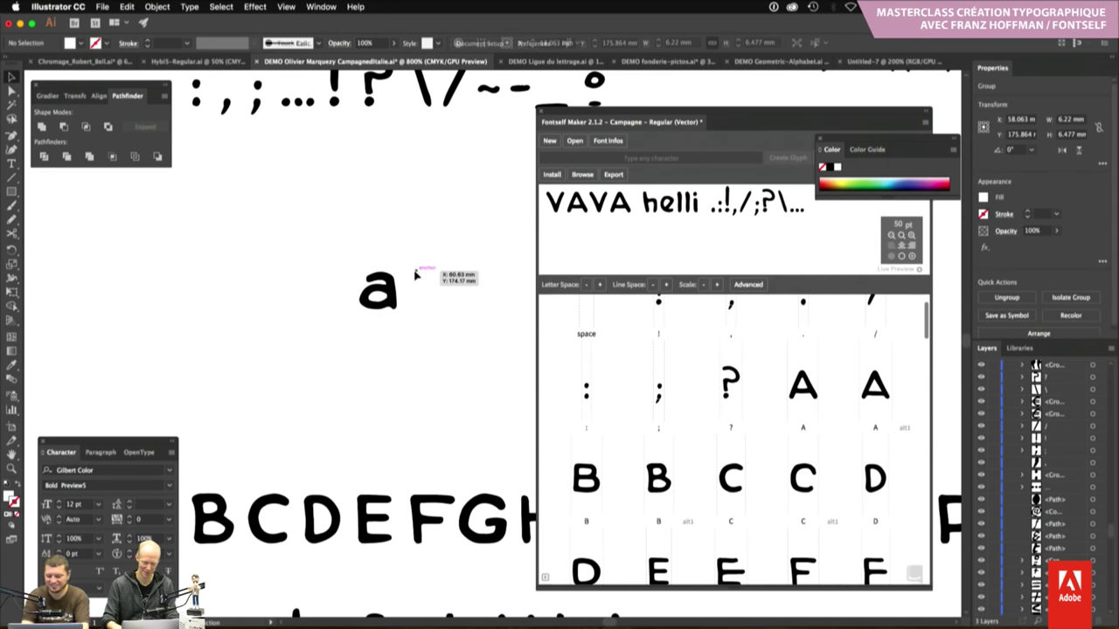
pyautogui.hotkey('ctrl', 'z')
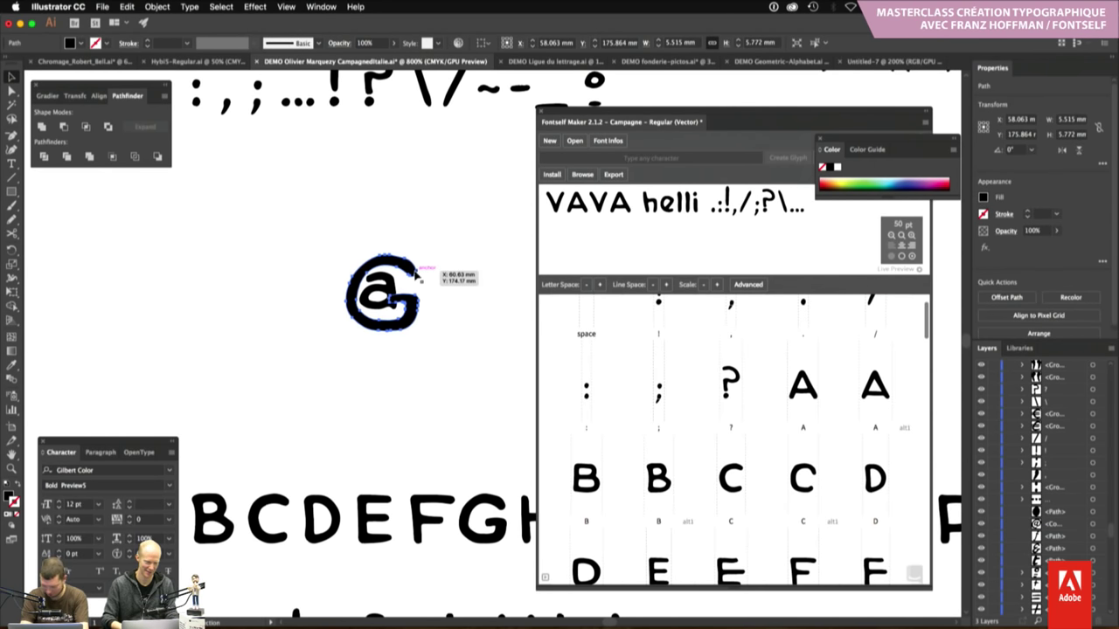
# Reselect the ring and inner a together as the whole @ group
pyautogui.click(442, 283)
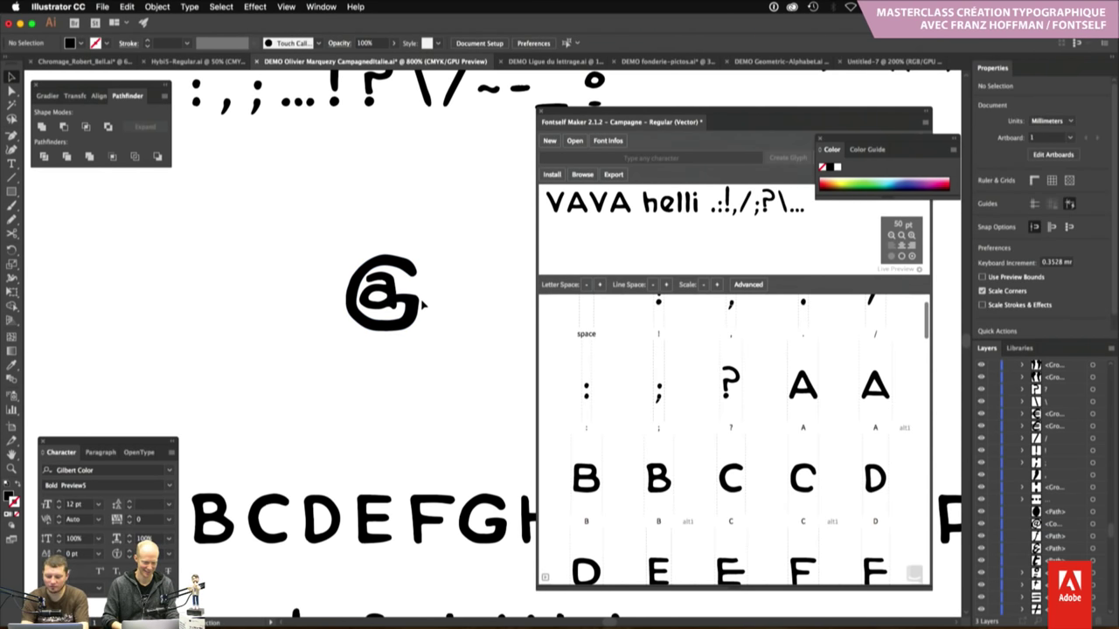
pyautogui.click(409, 286)
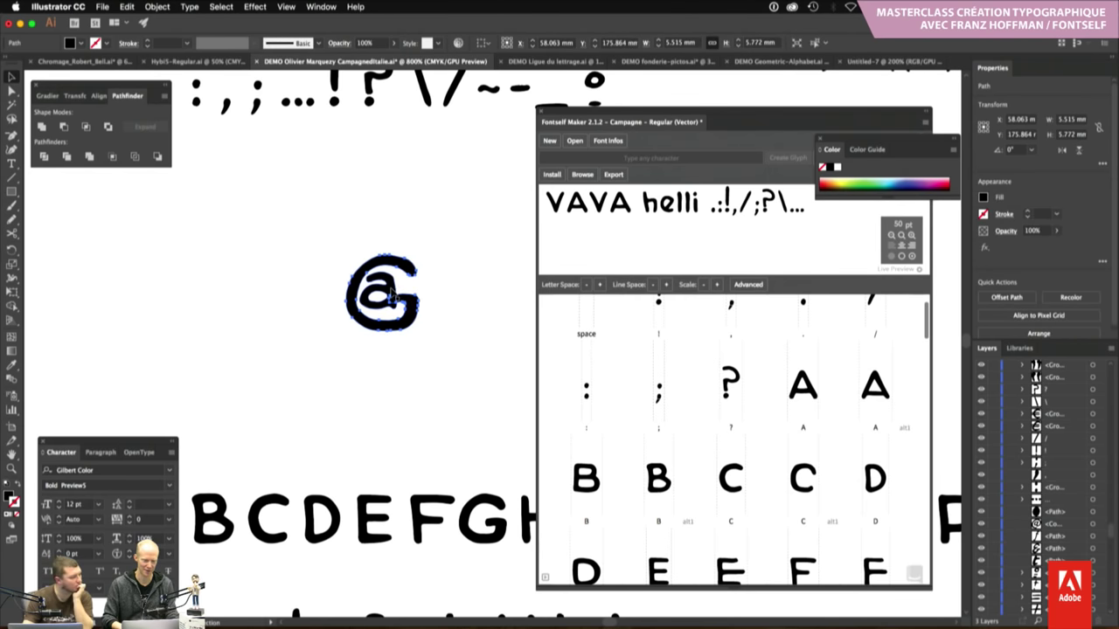
pyautogui.keyDown('shift'); pyautogui.click(392, 297); pyautogui.keyUp('shift')
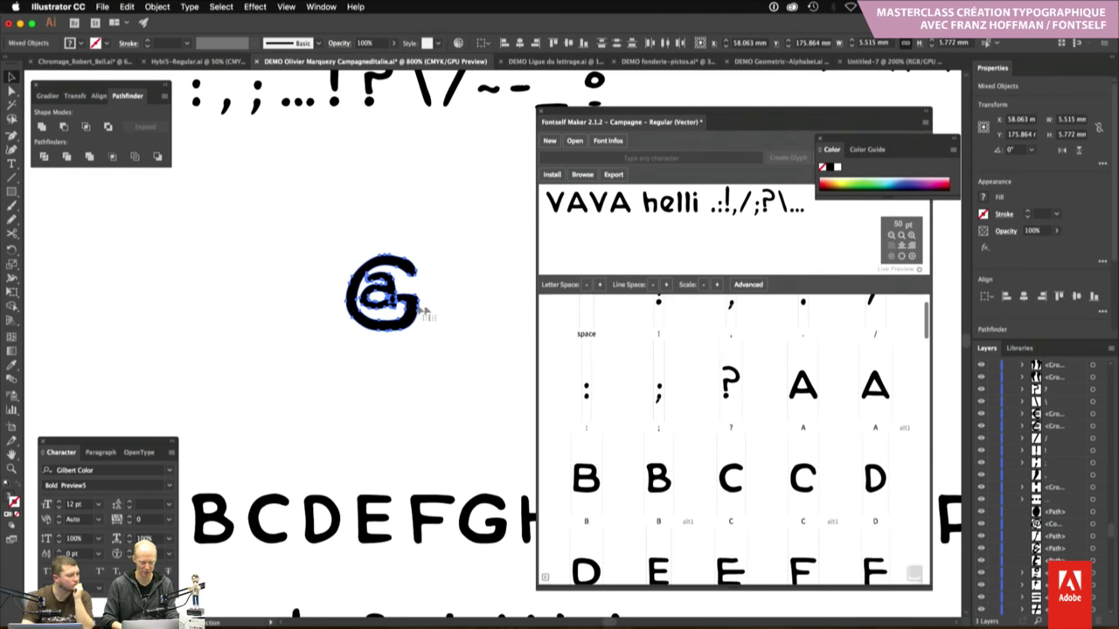
pyautogui.click(444, 312)
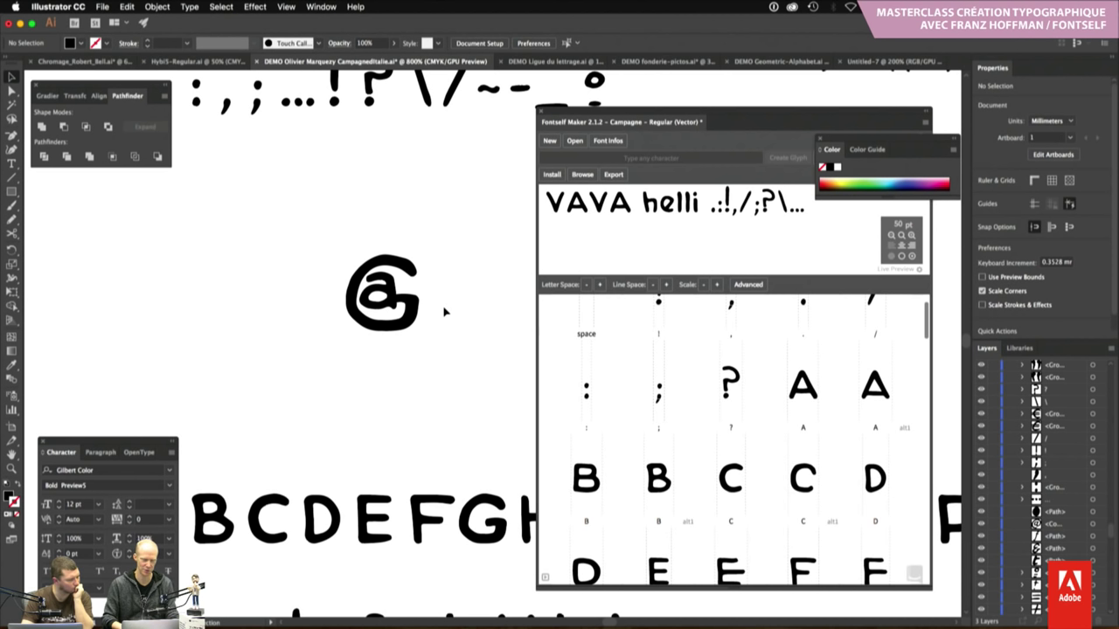
pyautogui.click(417, 302)
pyautogui.keyDown('shift'); pyautogui.click(371, 301); pyautogui.keyUp('shift')
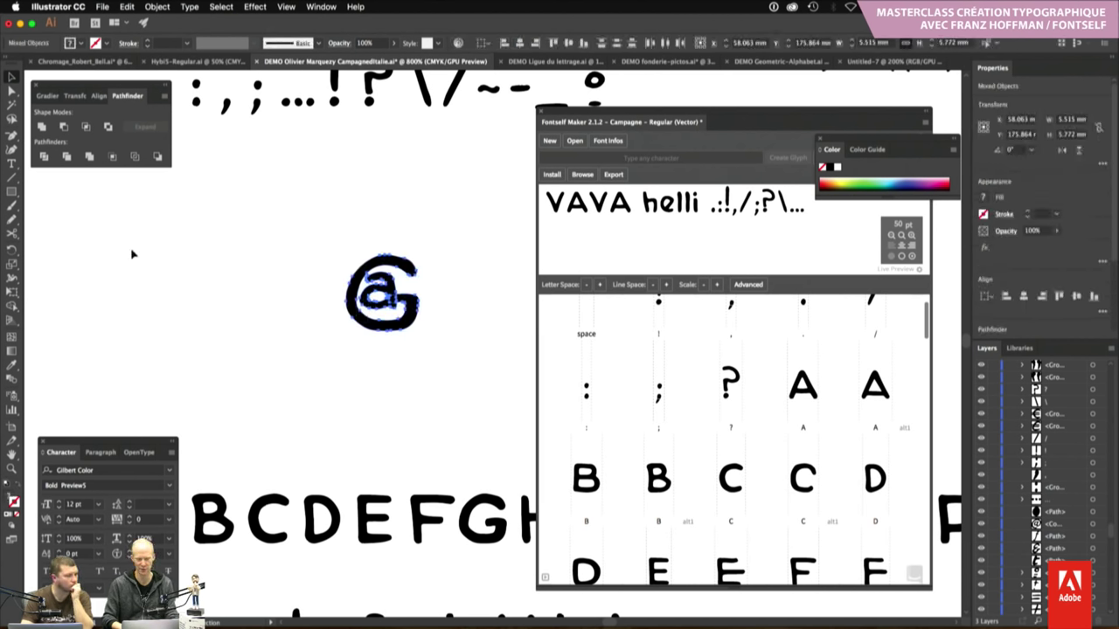
pyautogui.click(272, 298)
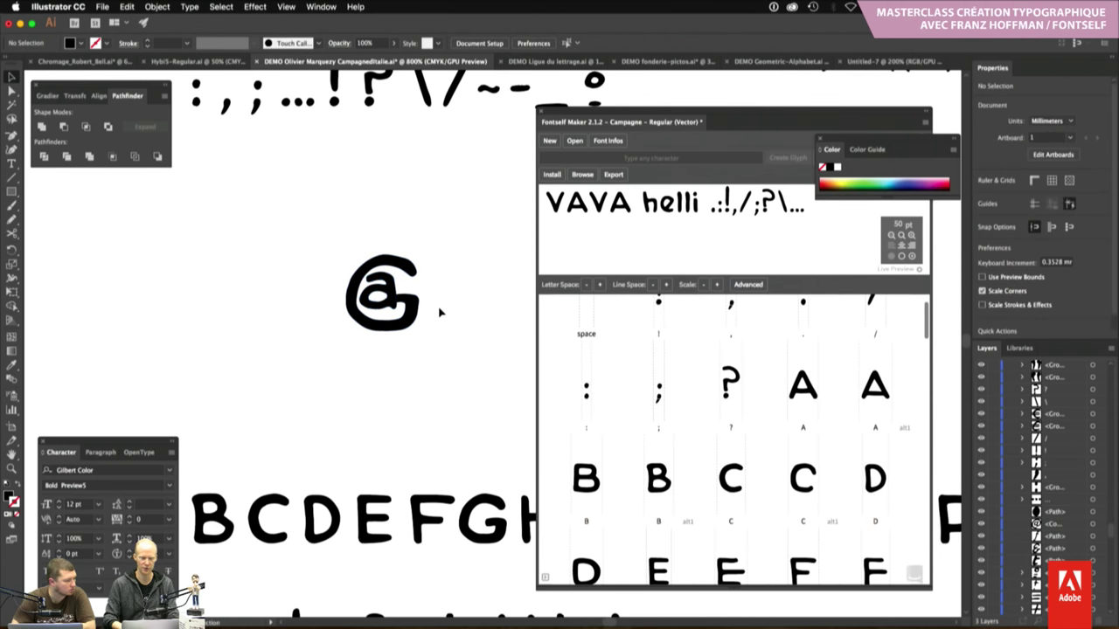
pyautogui.click(373, 279)
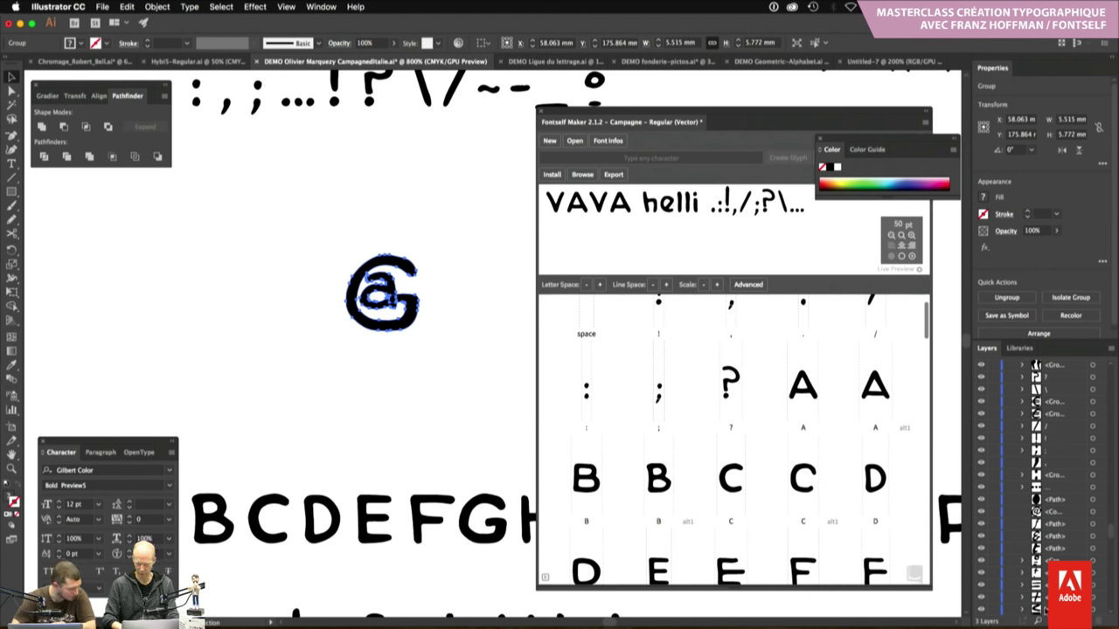
# Rename the @ artwork's group to @ in the Layers panel
pyautogui.click(1037, 620)
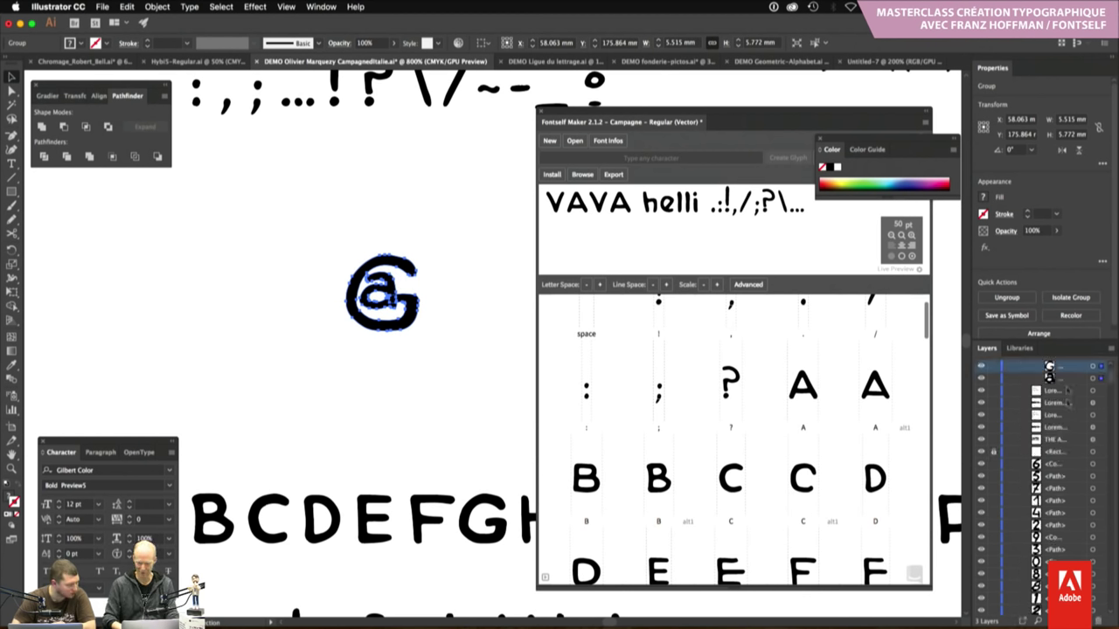
pyautogui.scroll(2, 1067, 390)
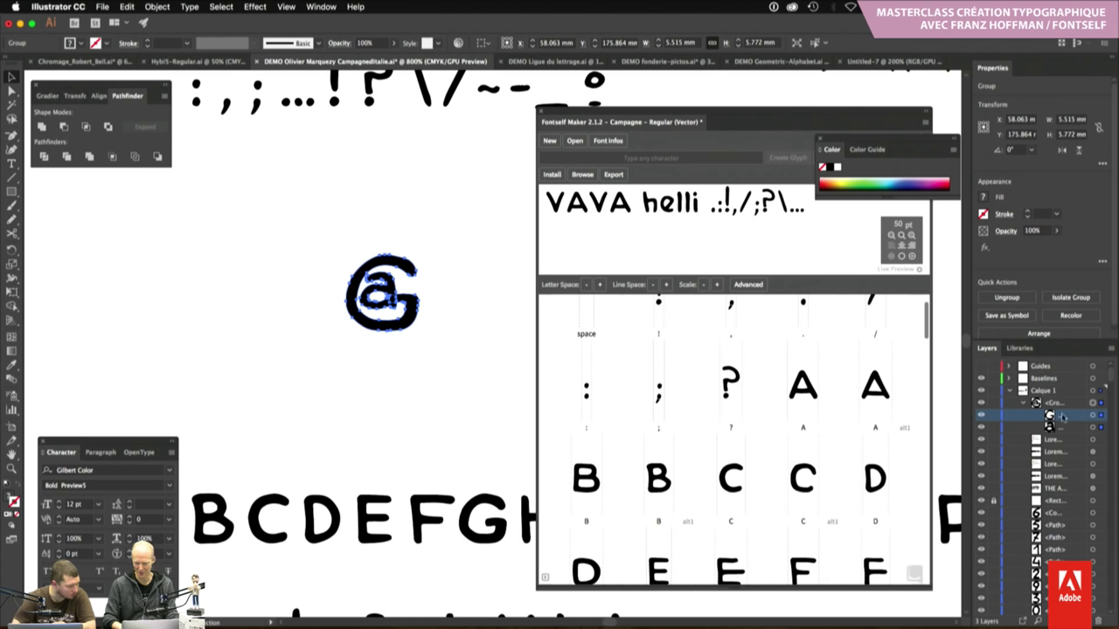
pyautogui.click(1056, 404)
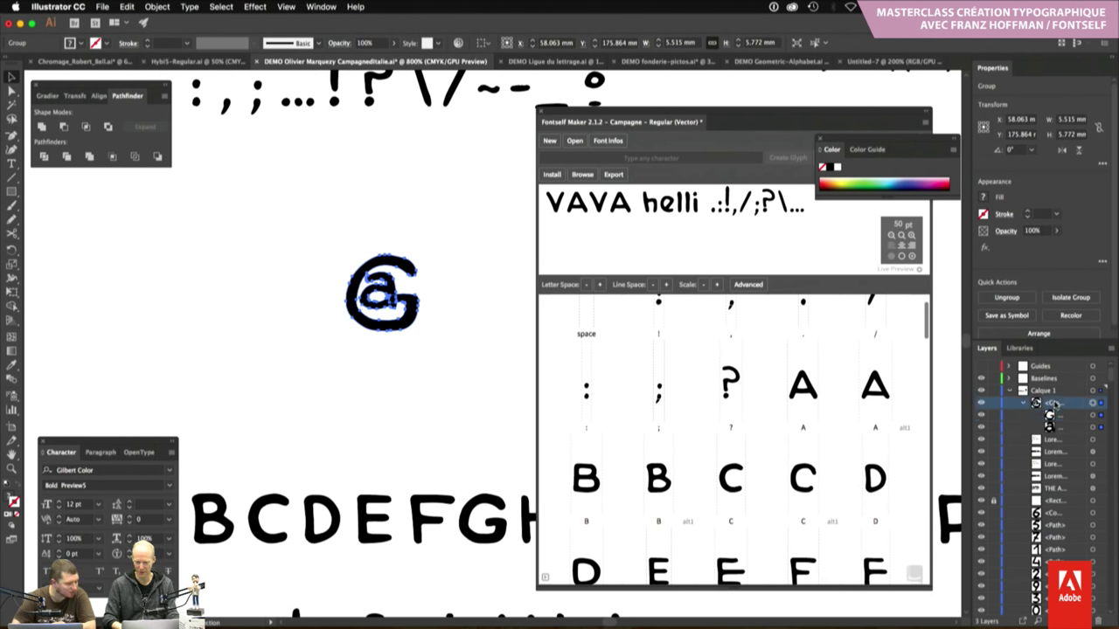
pyautogui.doubleClick(1055, 403)
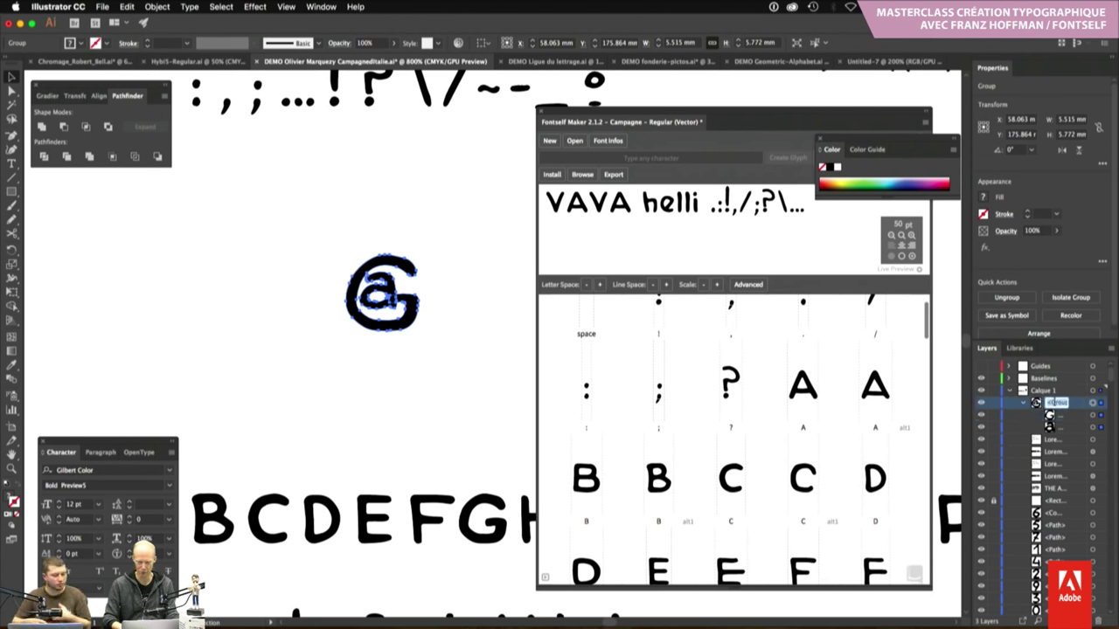
pyautogui.write('@')
pyautogui.press('Return')
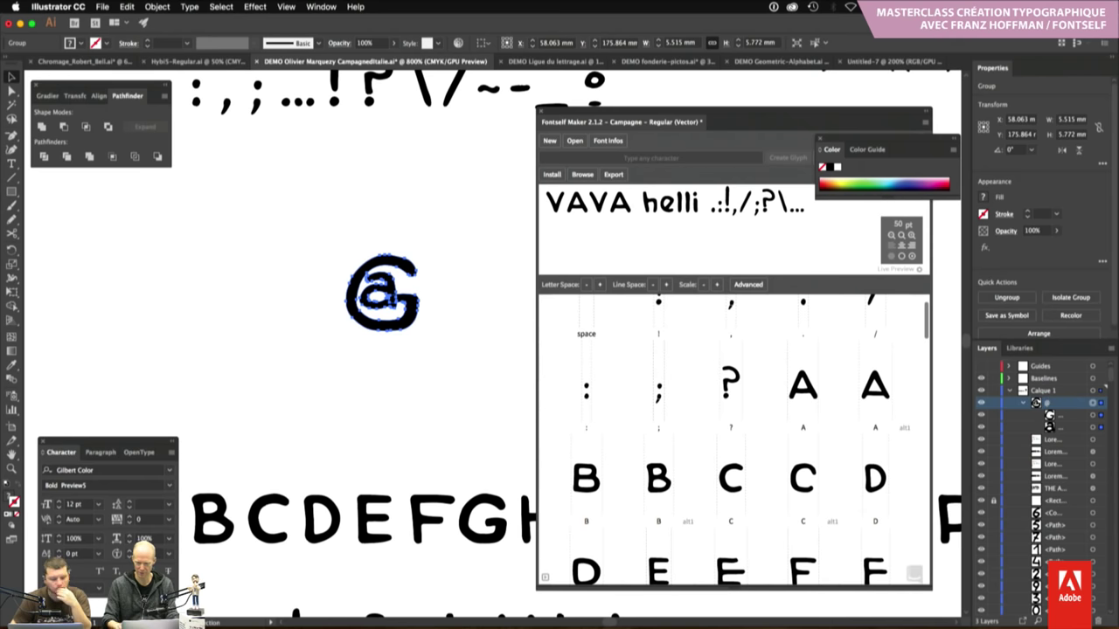
# Create the @ glyph in Fontself and shift it vertically so its bottom sits at -314
pyautogui.click(793, 154)
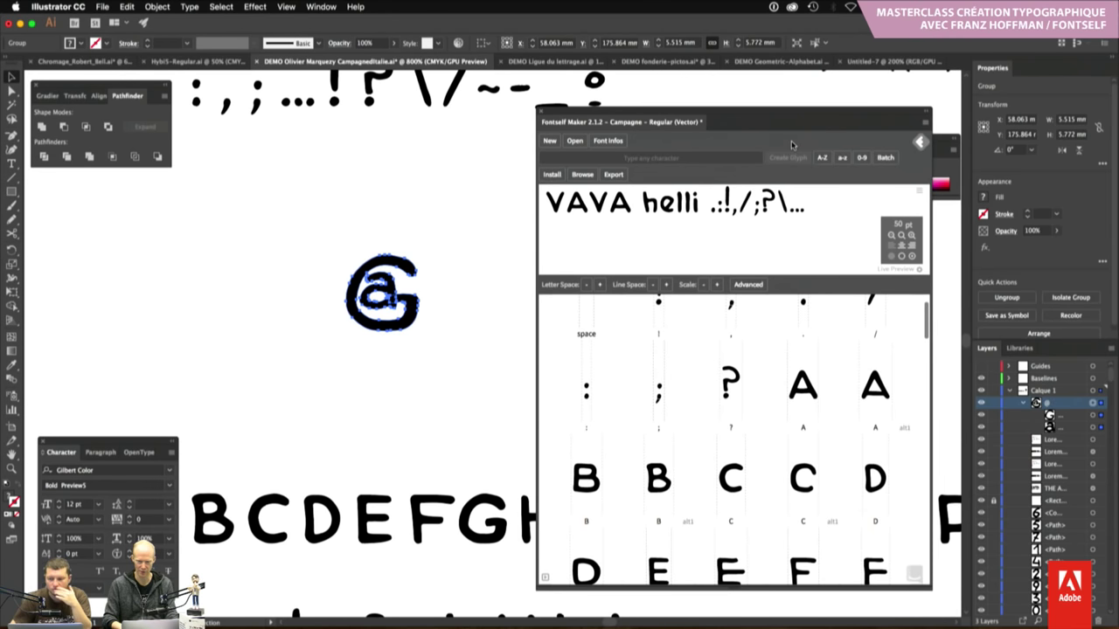
pyautogui.click(884, 158)
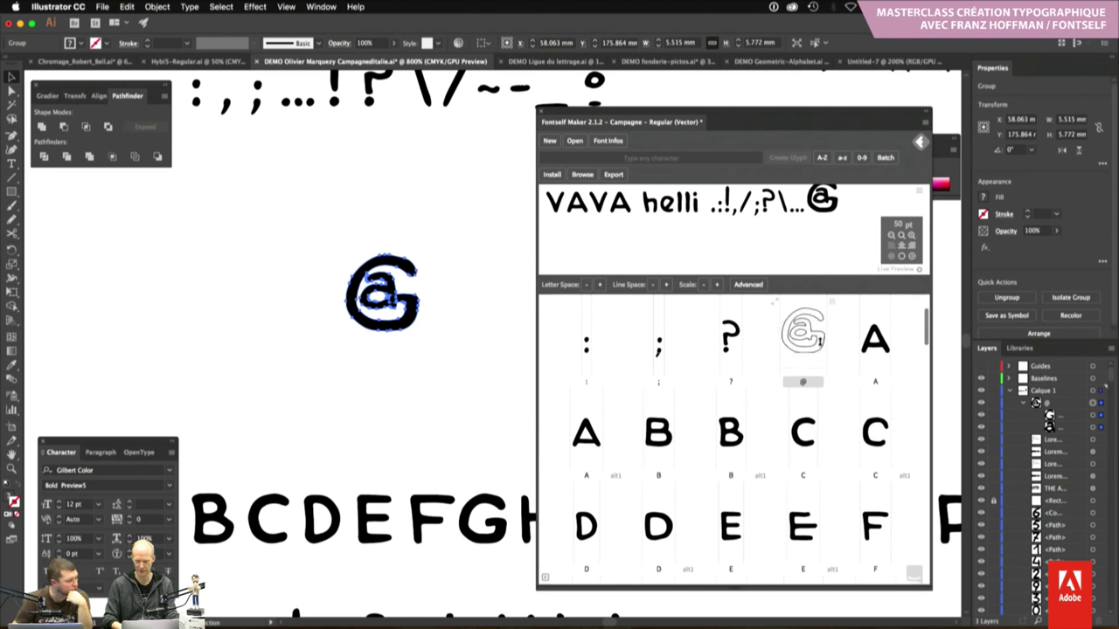
pyautogui.moveTo(820, 342); pyautogui.dragTo(820, 355)
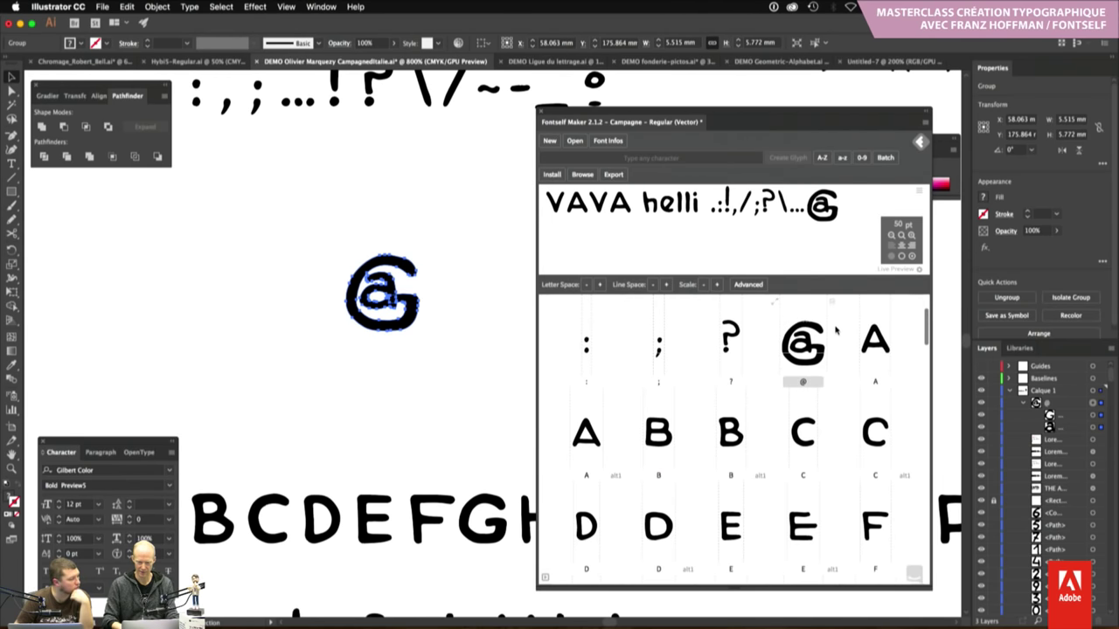
pyautogui.doubleClick(820, 348)
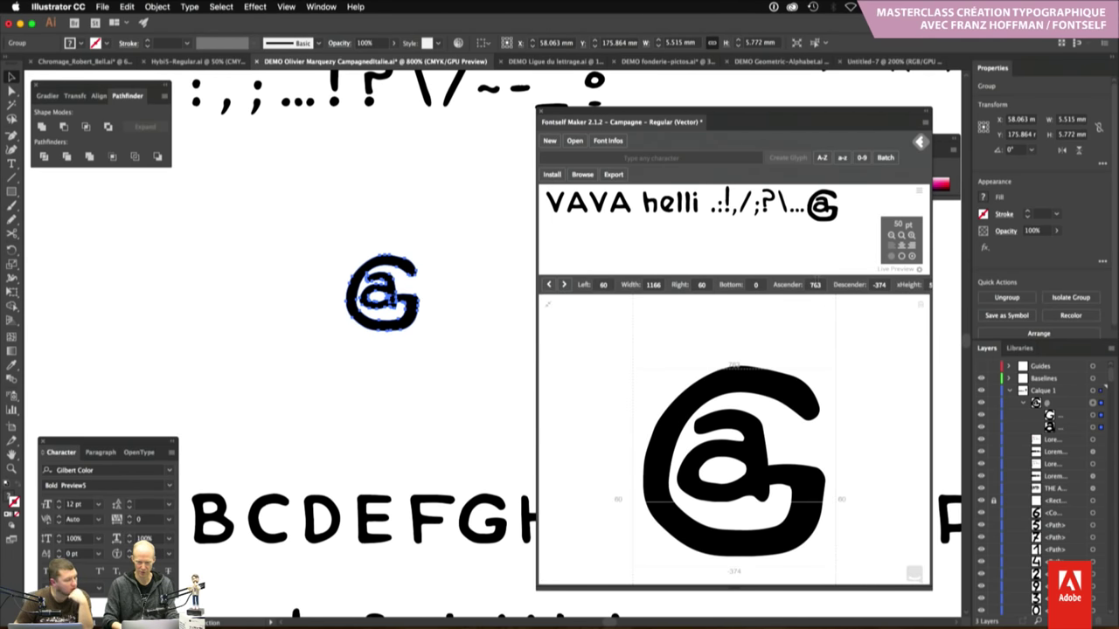
pyautogui.moveTo(774, 456); pyautogui.dragTo(757, 454)
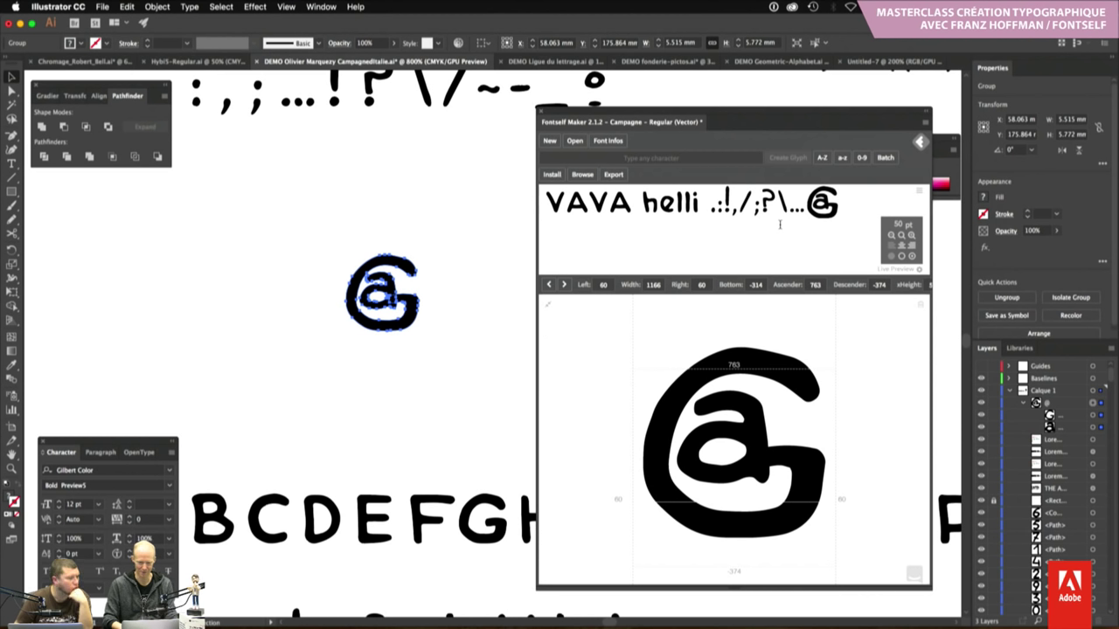
pyautogui.press('Escape')
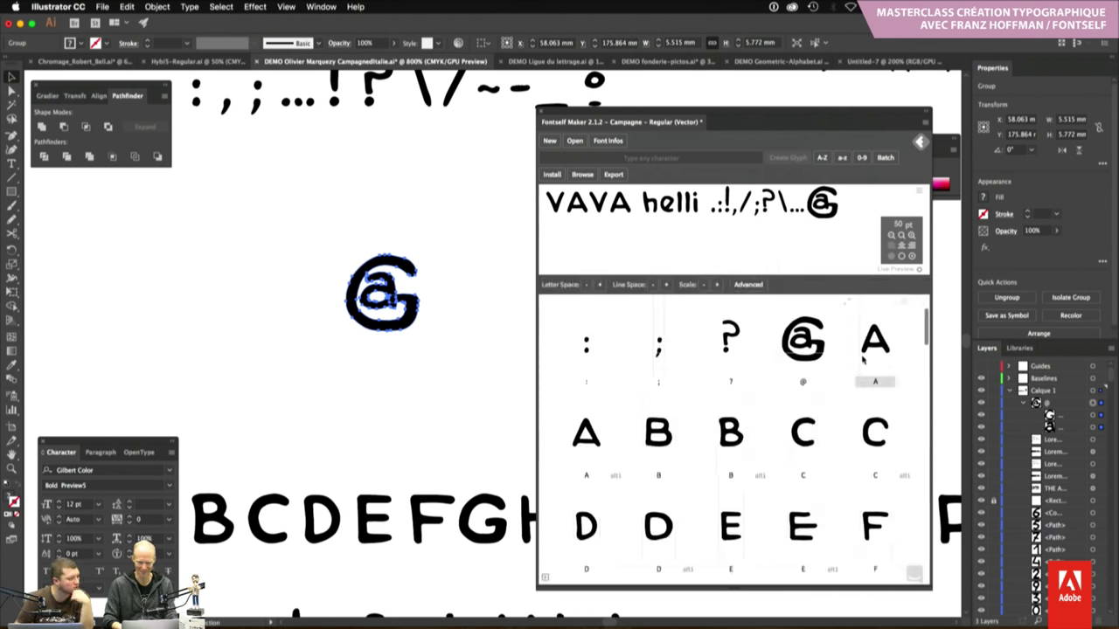
pyautogui.click(442, 327)
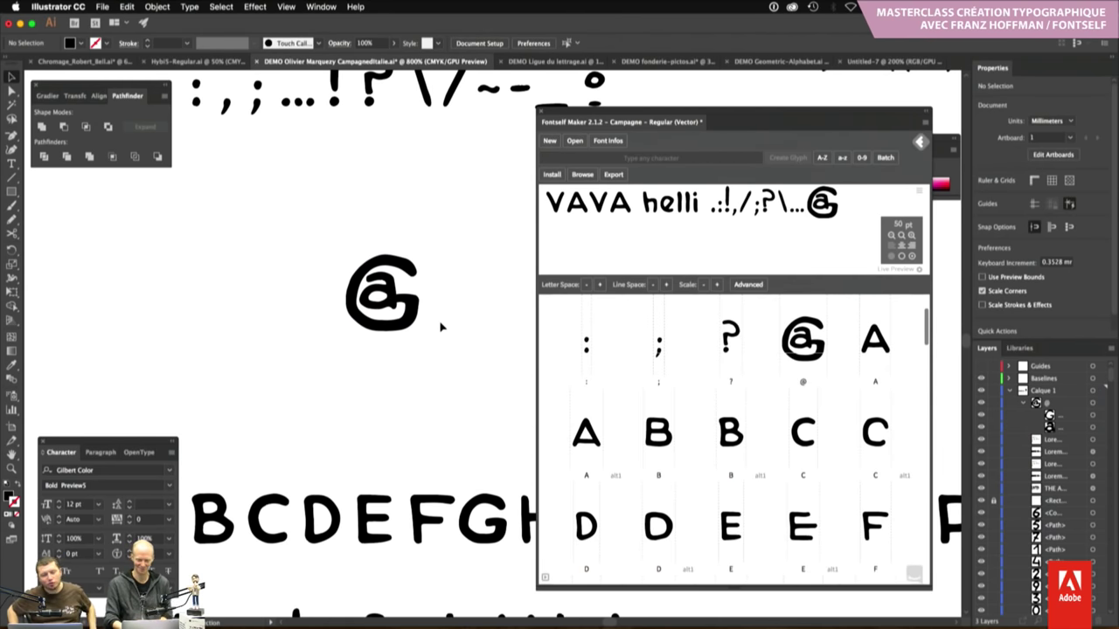
pyautogui.scroll(3, 441, 326)
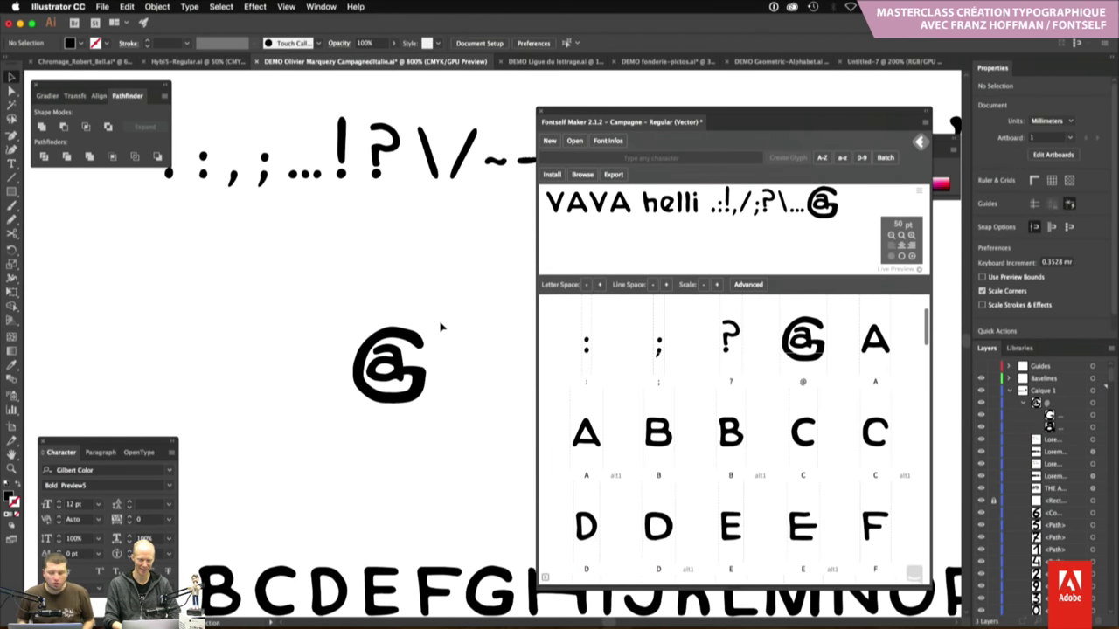
pyautogui.scroll(2, 441, 326)
pyautogui.hscroll(2, 442, 326)
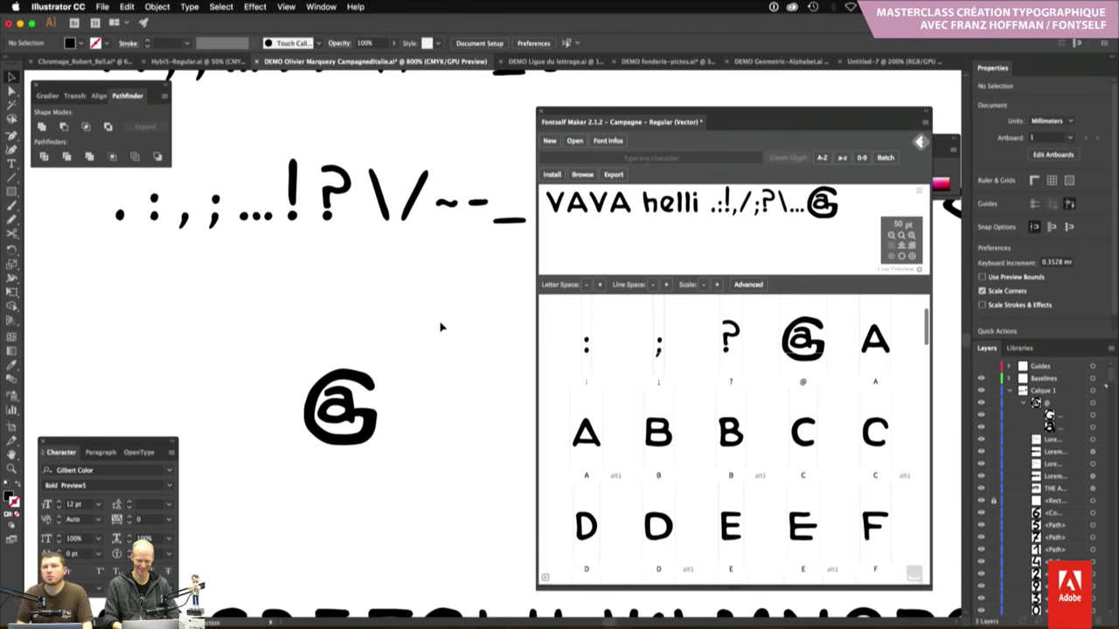
pyautogui.scroll(-3, 441, 326)
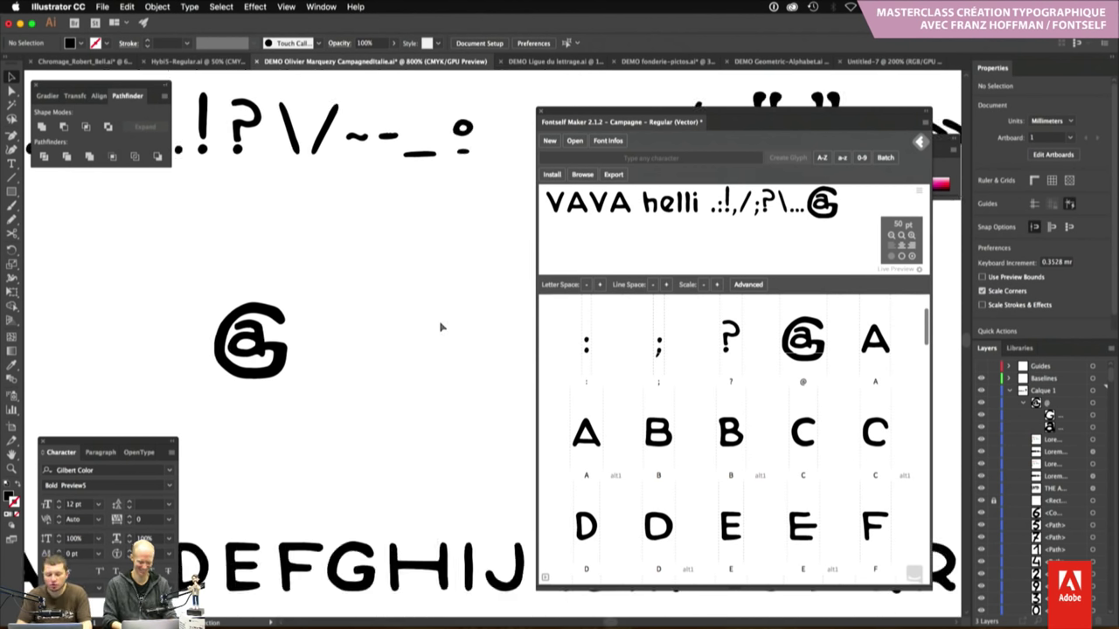
pyautogui.hscroll(3, 442, 326)
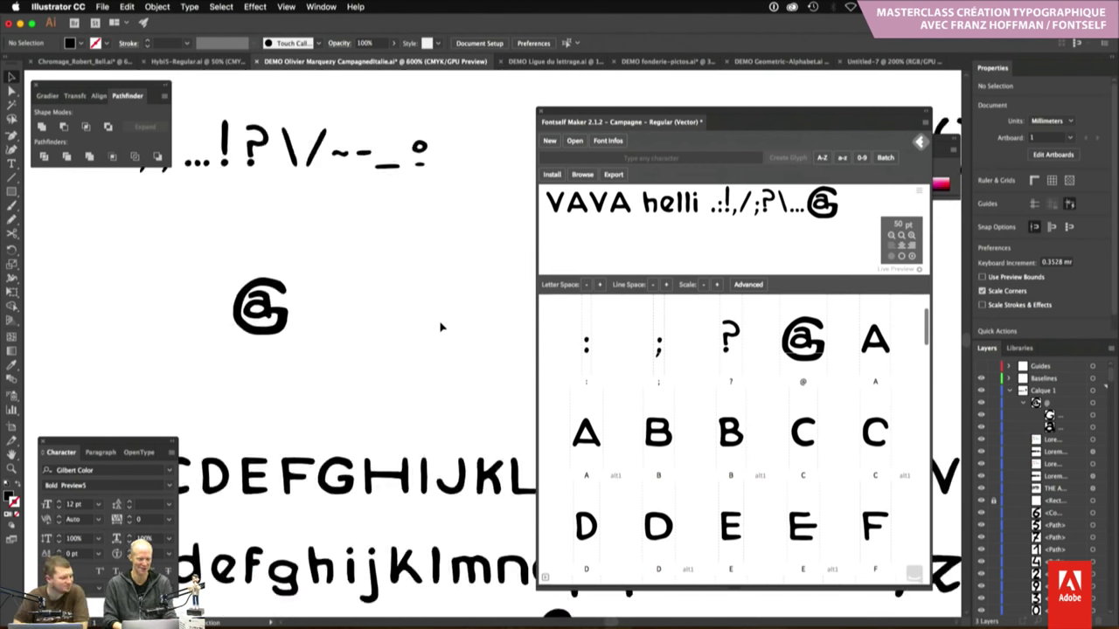
pyautogui.scroll(-3, 442, 326)
pyautogui.hscroll(3, 441, 326)
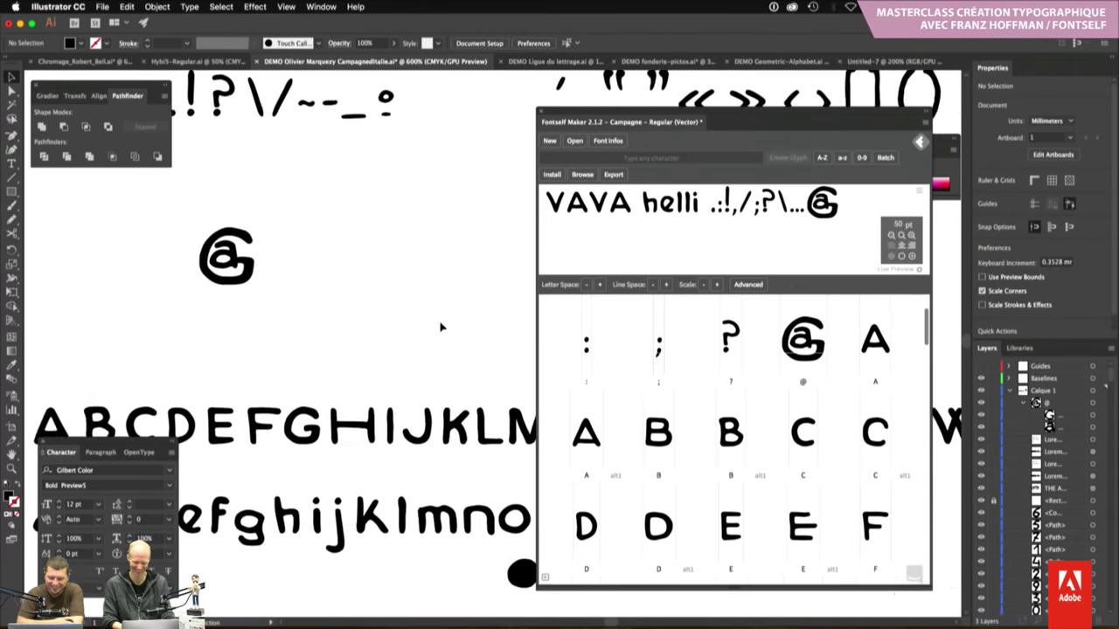
pyautogui.scroll(-2, 442, 326)
pyautogui.scroll(2, 442, 326)
pyautogui.hscroll(2, 441, 326)
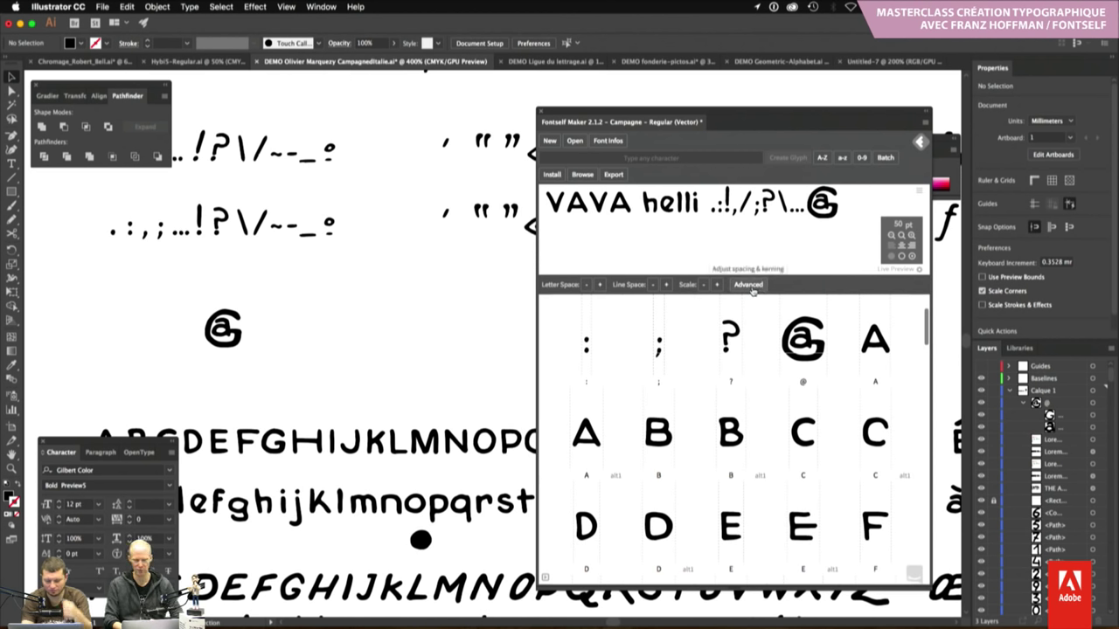
# Open Campagne's Advanced editor, glance at Kerning, then return to the Spacing view
pyautogui.click(749, 285)
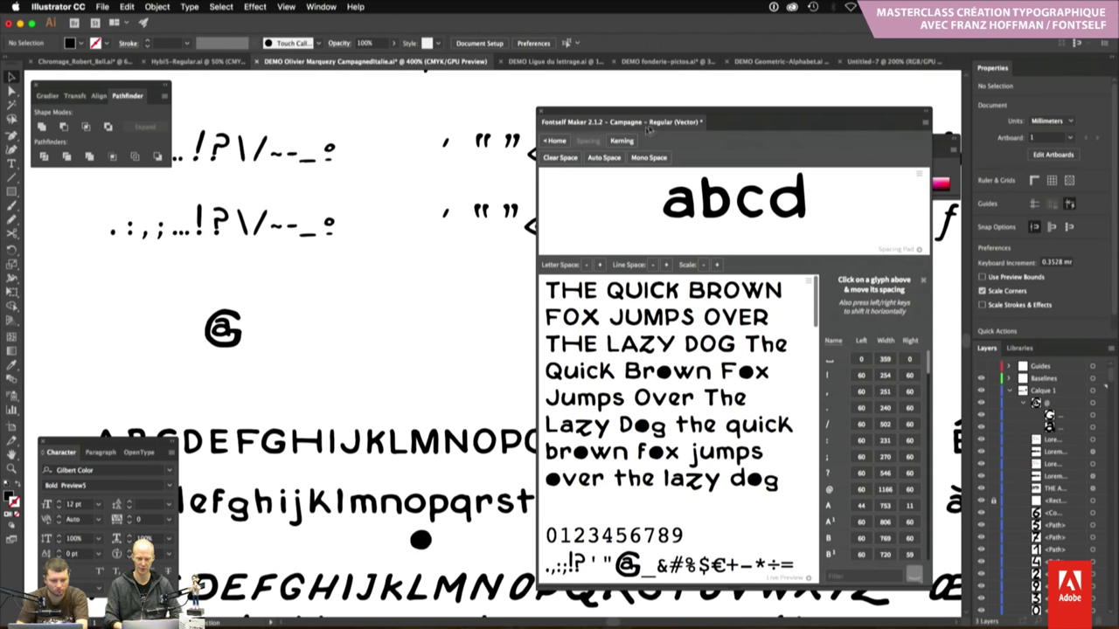
pyautogui.click(622, 143)
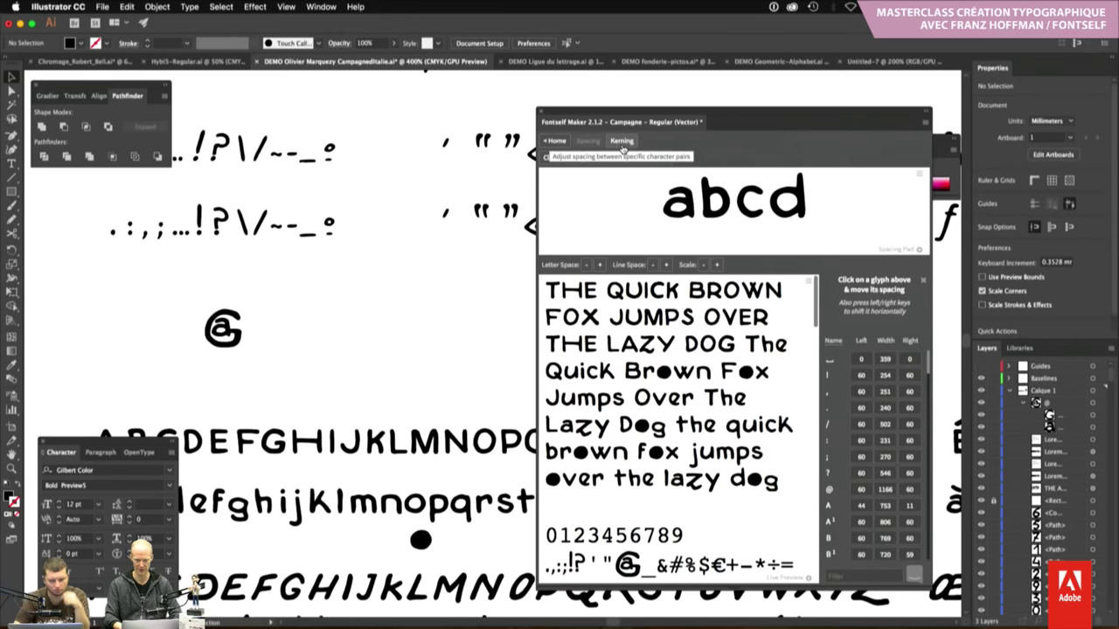
pyautogui.click(589, 142)
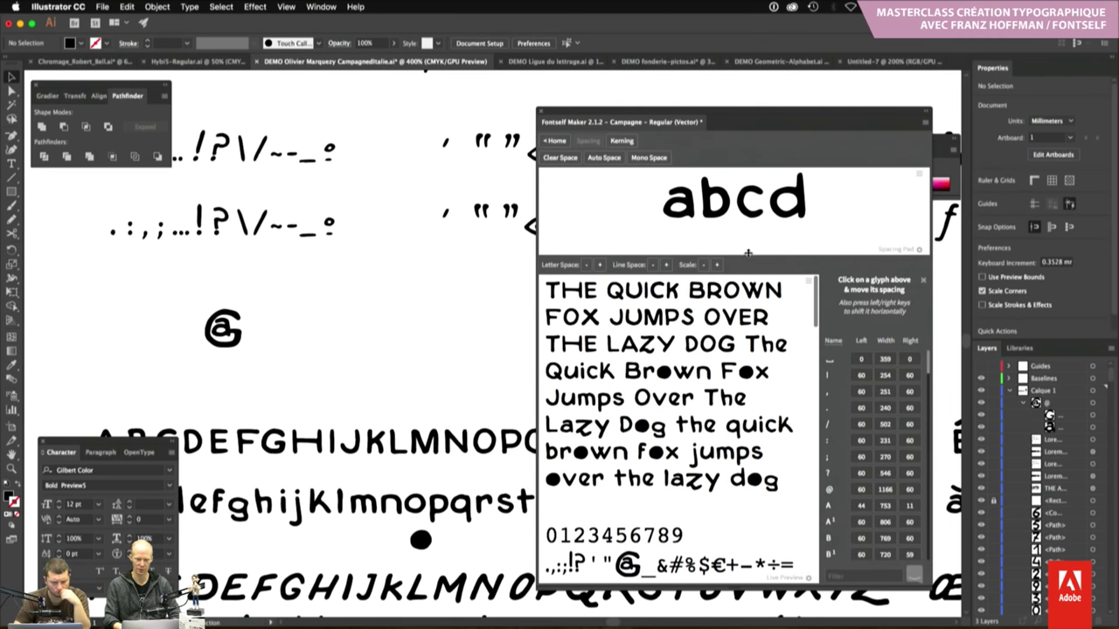
# Enlarge the spacing pad and inspect the spacing of b and c in the abcd sample
pyautogui.moveTo(749, 256); pyautogui.dragTo(748, 267)
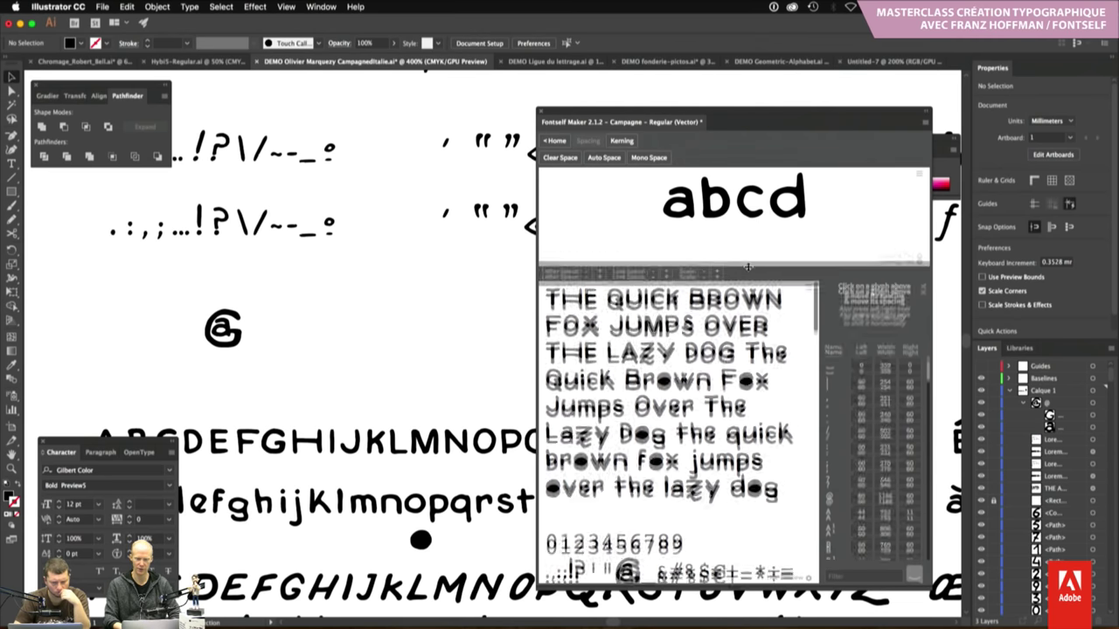
pyautogui.click(752, 216)
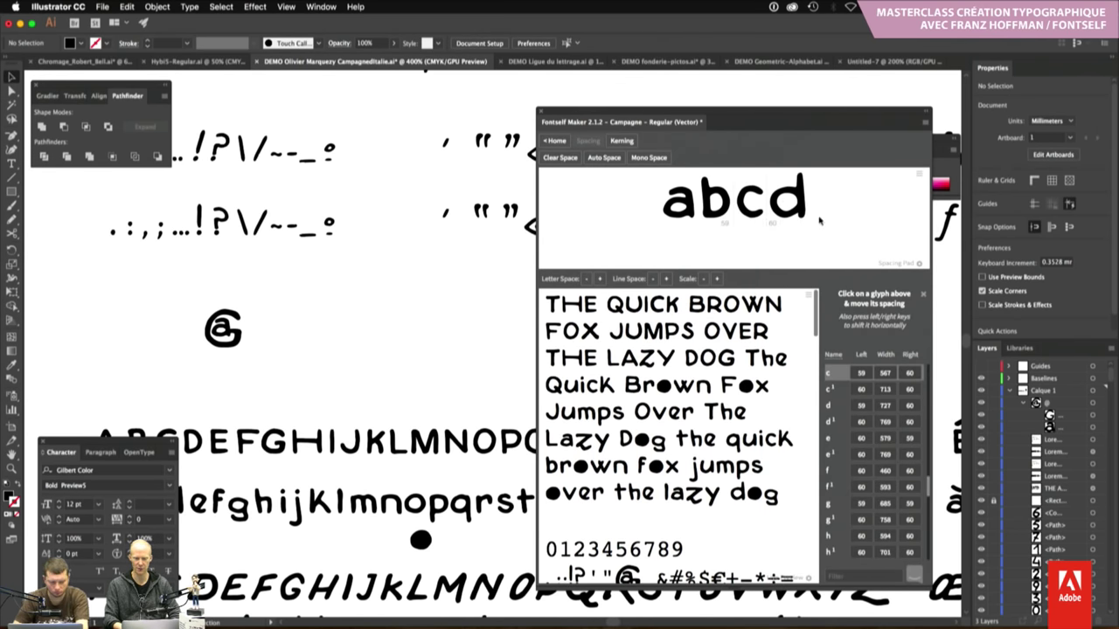
pyautogui.click(757, 215)
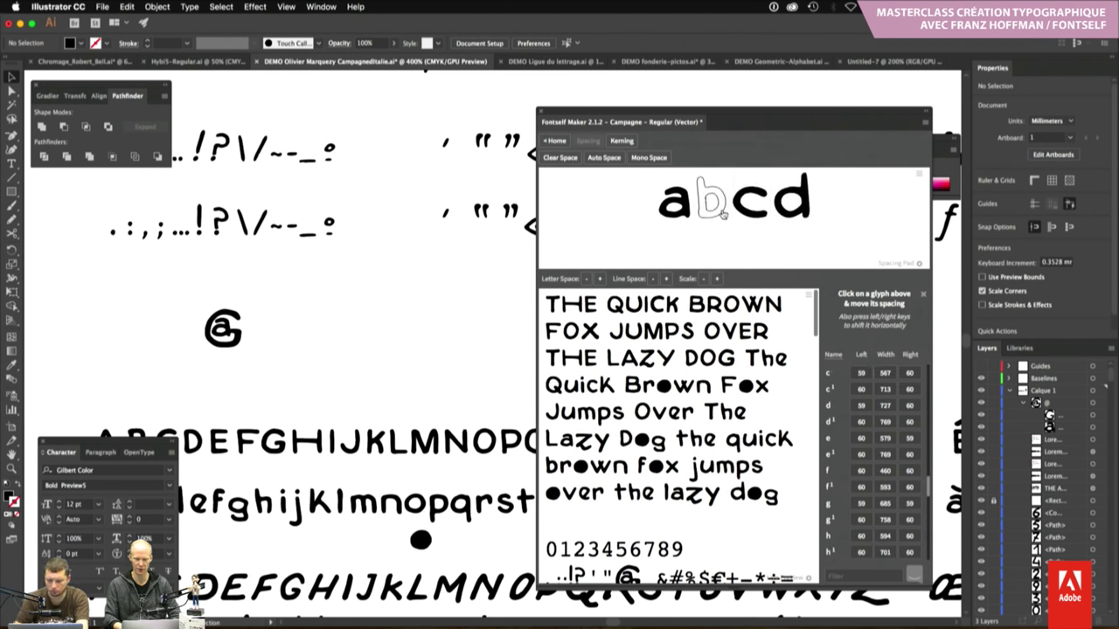
pyautogui.click(726, 218)
pyautogui.click(730, 227)
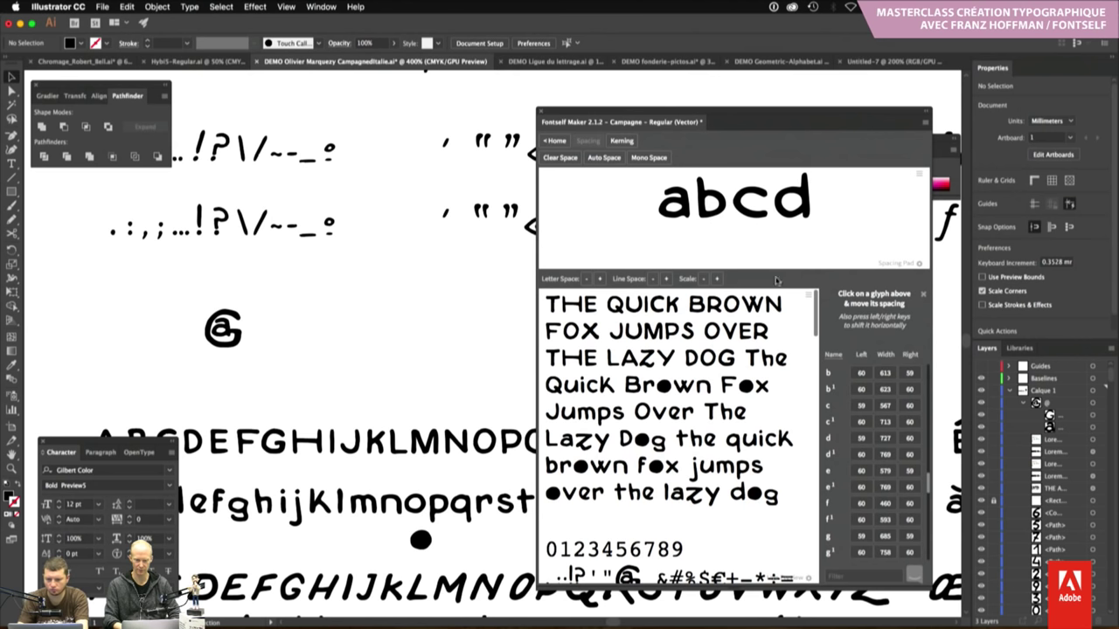
pyautogui.scroll(-5, 682, 437)
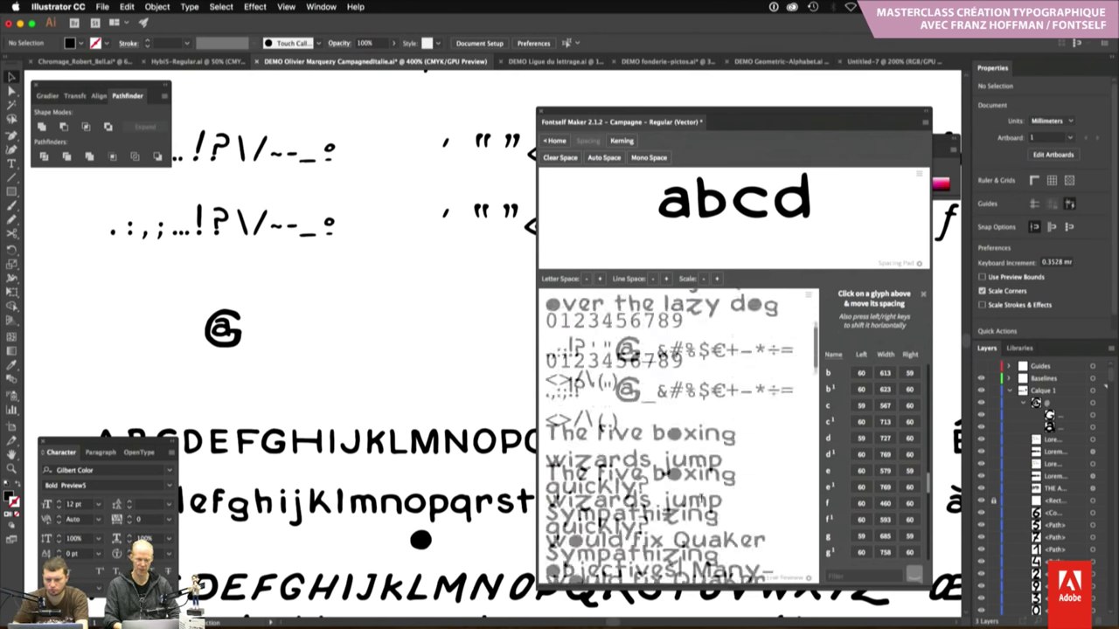
pyautogui.scroll(-10, 702, 491)
pyautogui.scroll(-5, 702, 491)
pyautogui.scroll(-3, 702, 494)
pyautogui.scroll(-10, 702, 496)
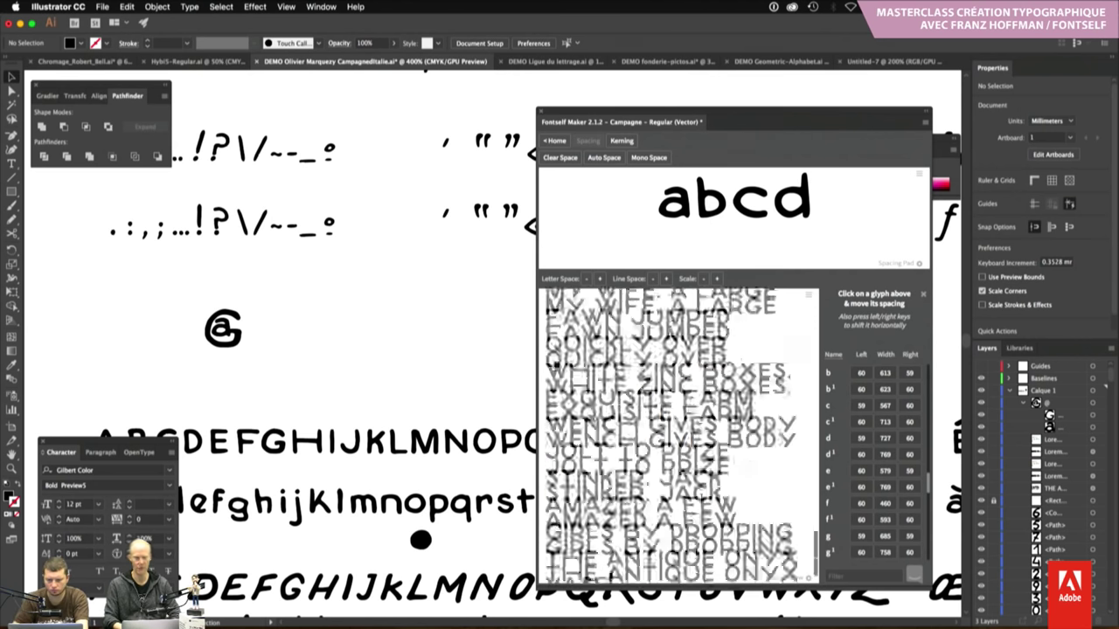
pyautogui.scroll(-5, 702, 498)
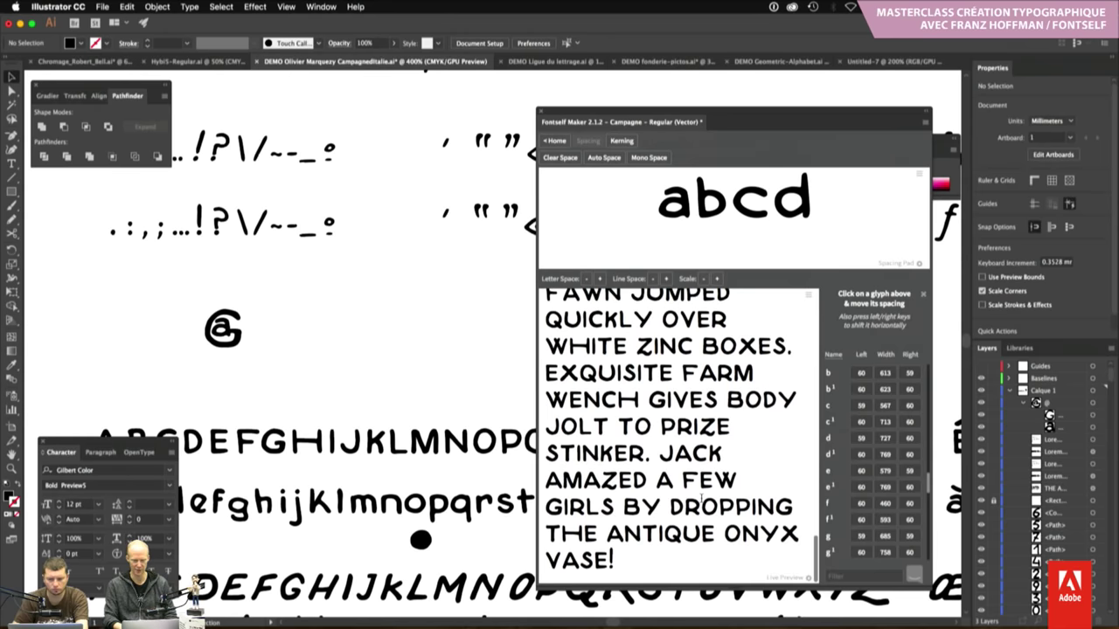
pyautogui.scroll(10, 702, 498)
pyautogui.scroll(10, 702, 498)
pyautogui.scroll(5, 702, 498)
pyautogui.scroll(3, 702, 498)
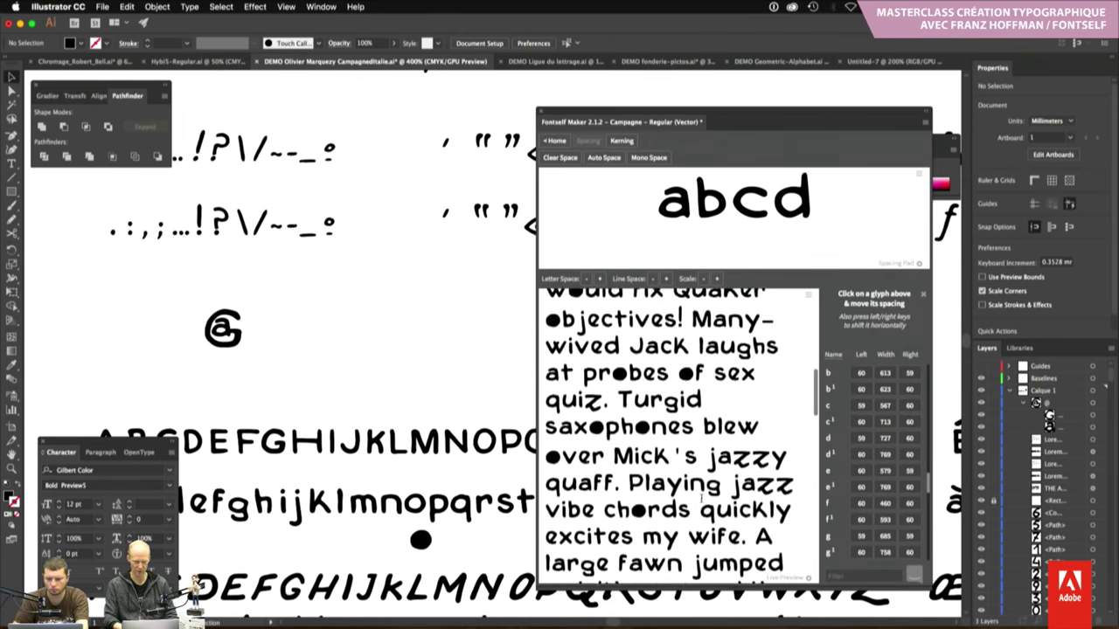
pyautogui.scroll(10, 701, 498)
pyautogui.scroll(5, 701, 494)
pyautogui.scroll(3, 710, 398)
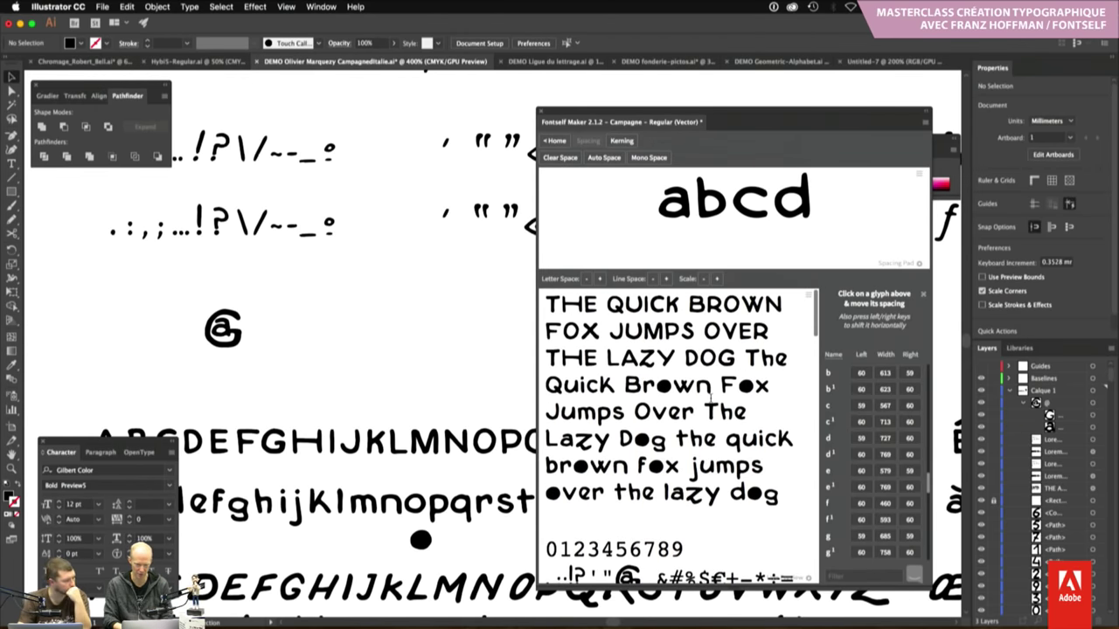
# Reduce Letter Space for all glyphs until side bearings reach 46
pyautogui.click(588, 279)
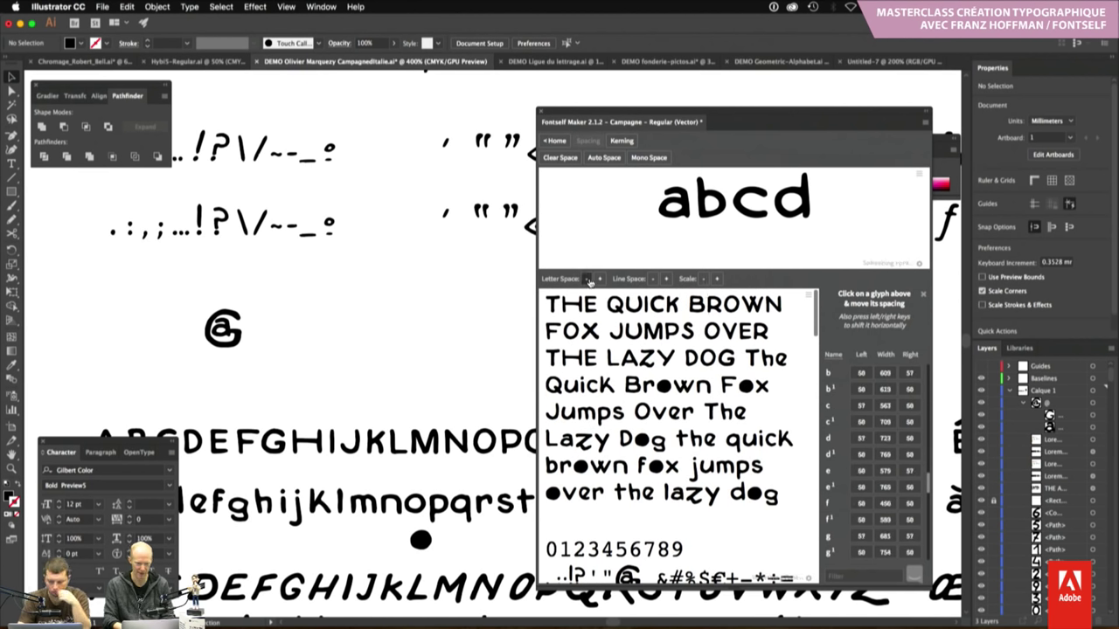
pyautogui.click(590, 279)
pyautogui.click(589, 280)
pyautogui.click(589, 279)
pyautogui.click(590, 280)
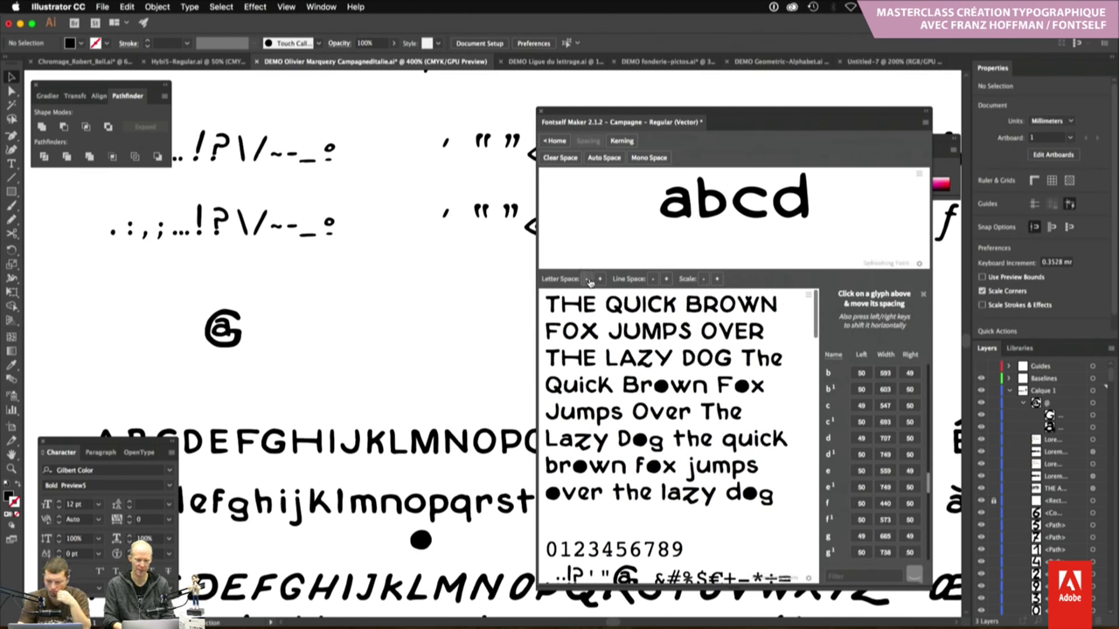
pyautogui.click(589, 280)
pyautogui.click(589, 280)
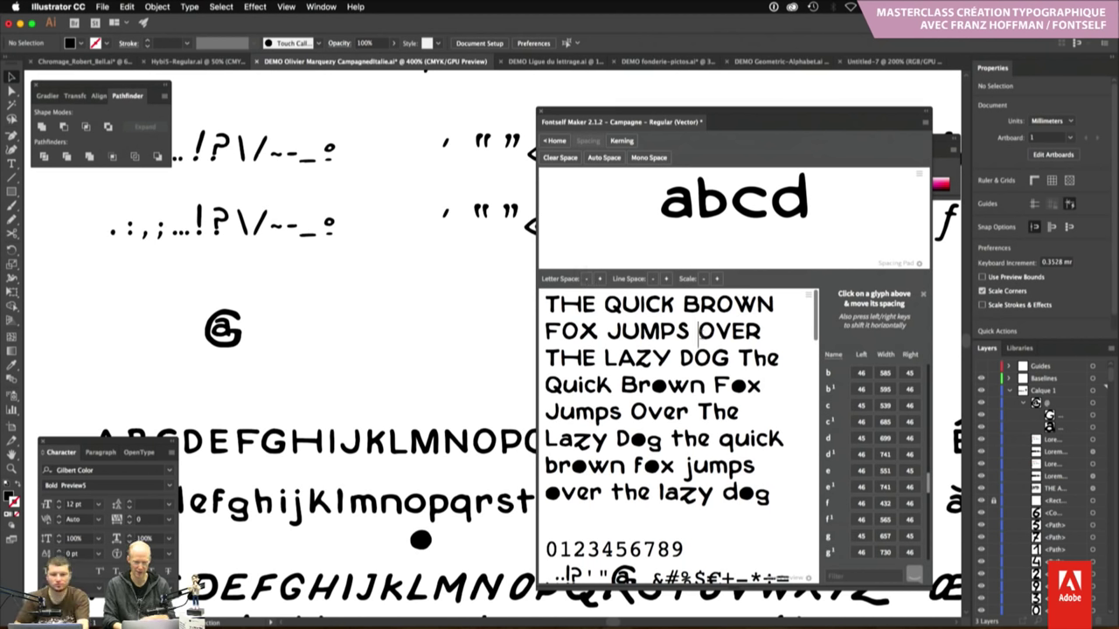
# Add an O after abcd in the spacing sample and select it
pyautogui.click(828, 219)
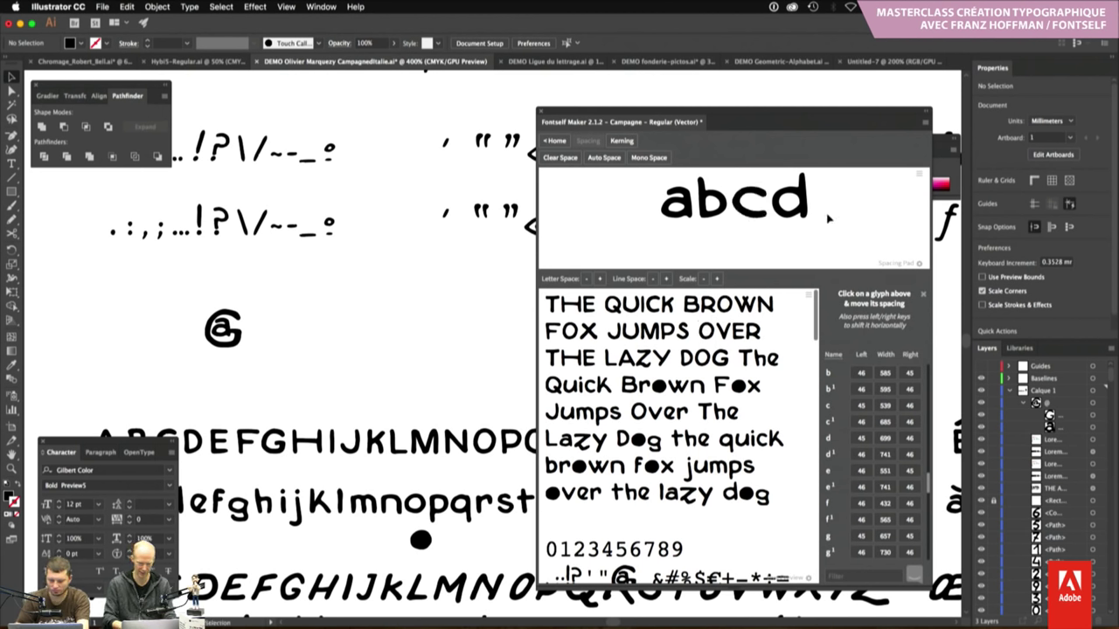
pyautogui.write('0')
pyautogui.click(827, 206)
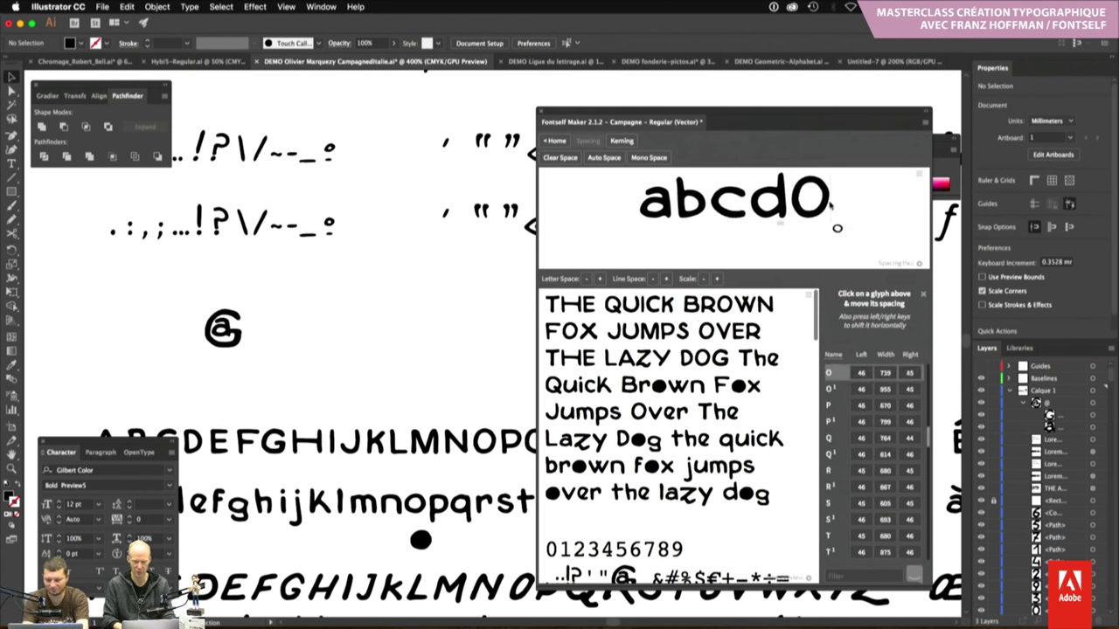
# Tighten the O's right side, then open and cancel Clear Space, Auto Space and Mono Space
pyautogui.moveTo(831, 201)
pyautogui.mouseDown()
pyautogui.moveTo(788, 212)
pyautogui.moveTo(825, 207)
pyautogui.mouseUp()
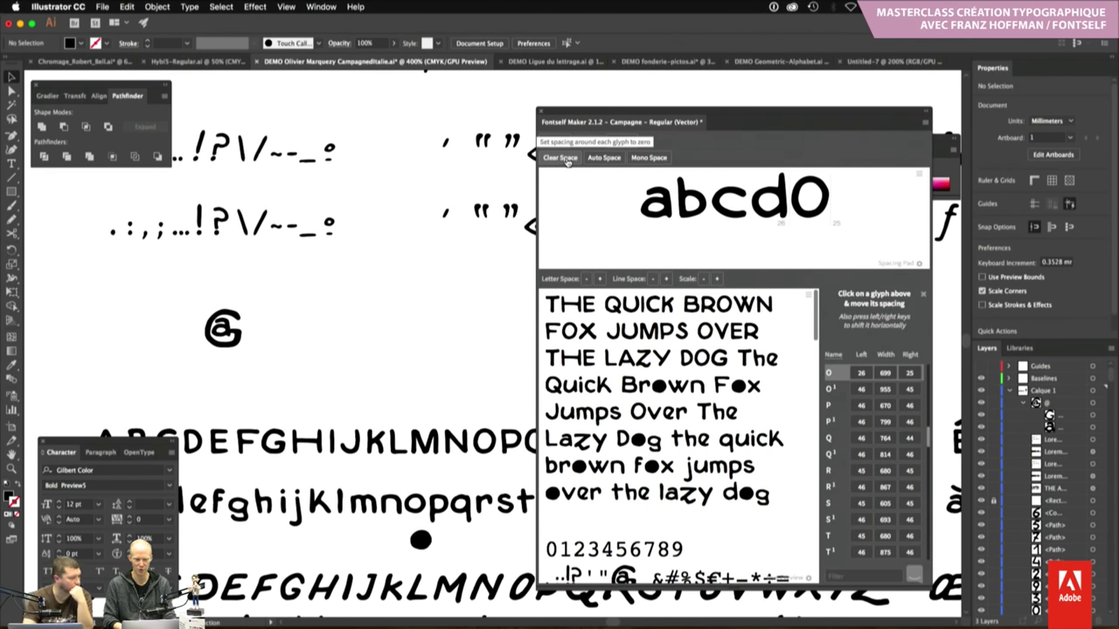
pyautogui.click(566, 161)
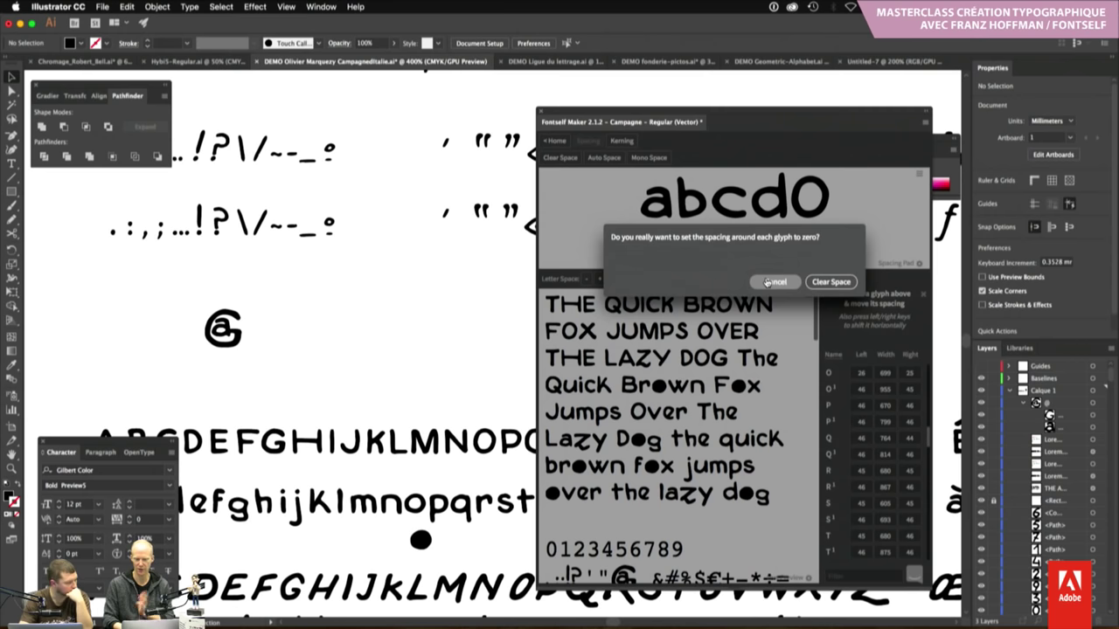
pyautogui.click(766, 281)
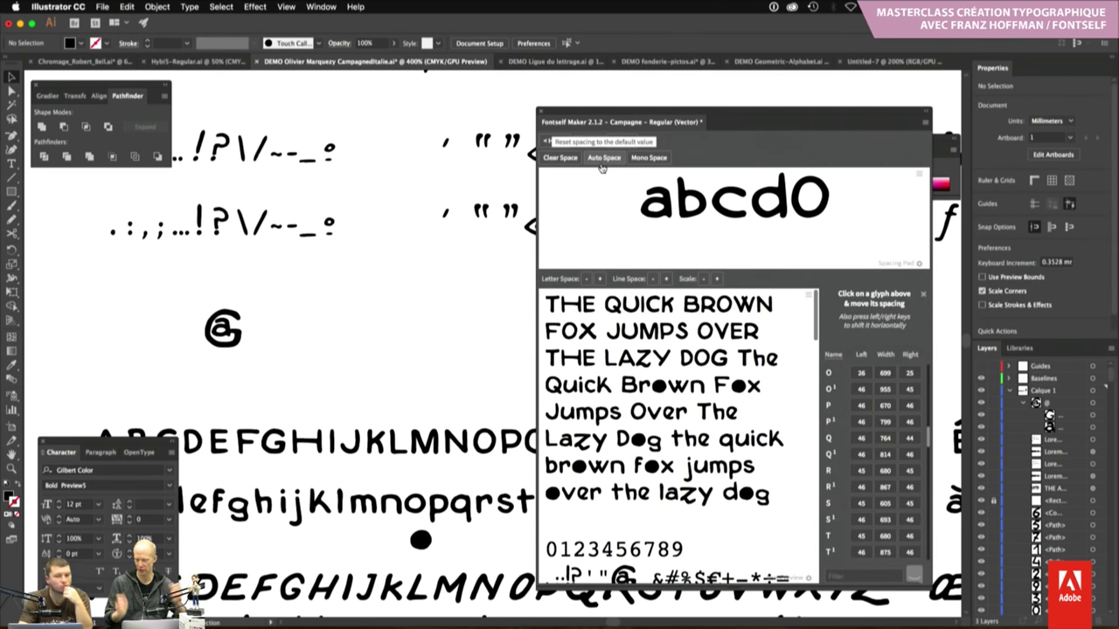
pyautogui.click(602, 159)
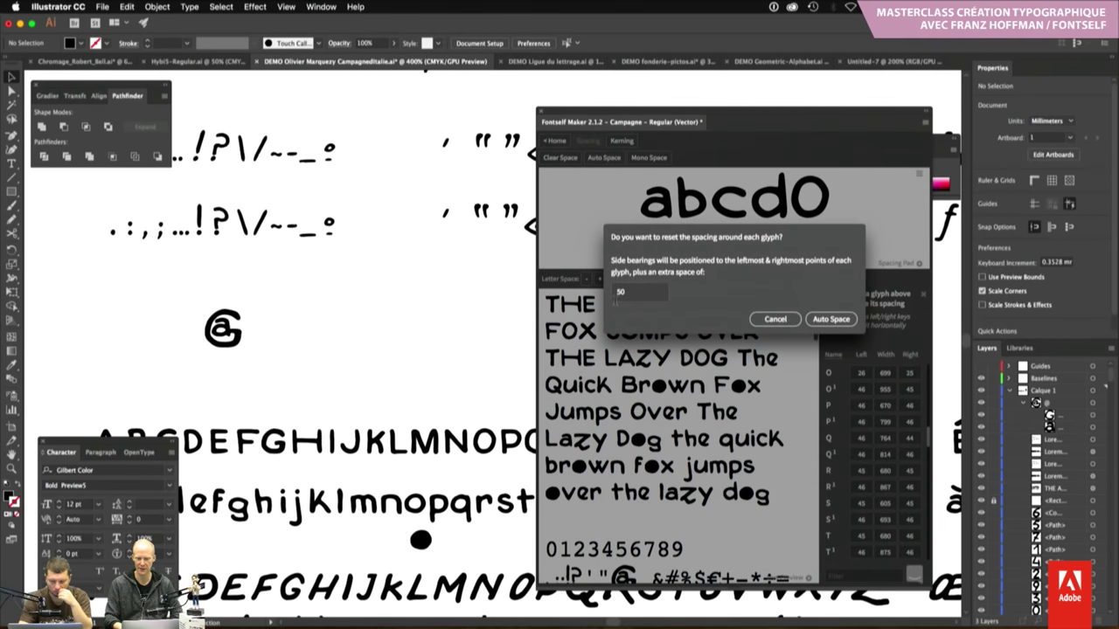
pyautogui.click(616, 295)
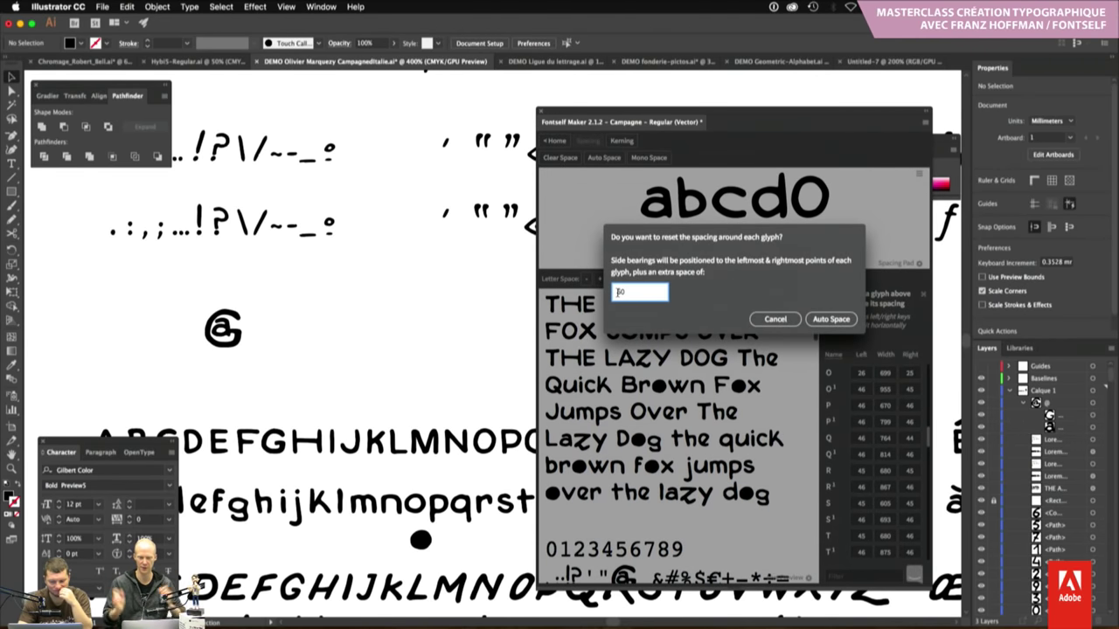
pyautogui.click(787, 319)
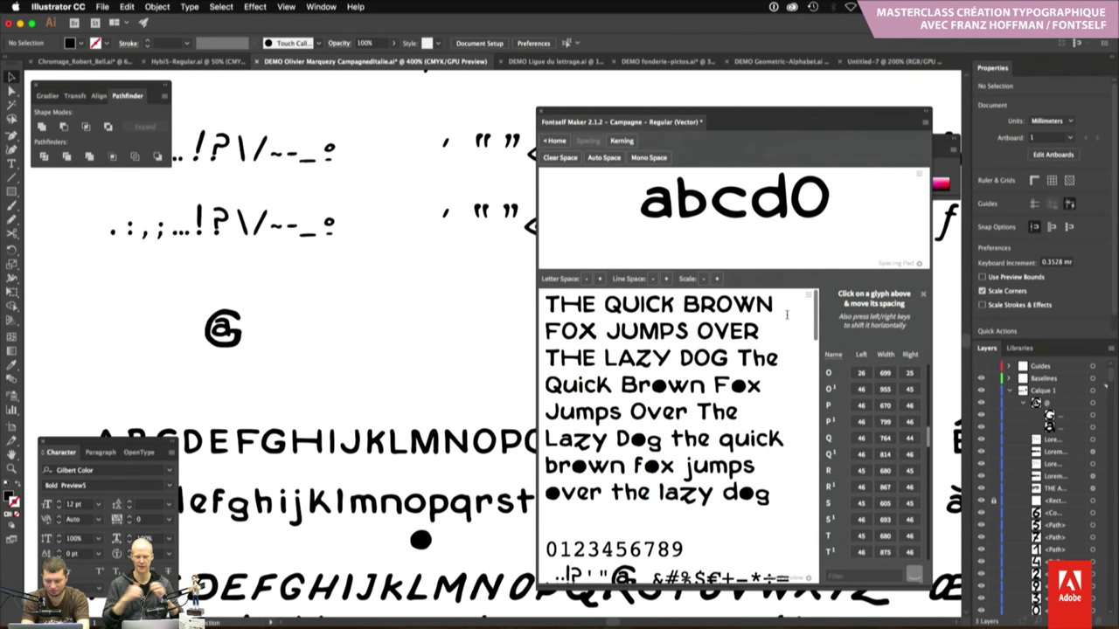
pyautogui.click(657, 161)
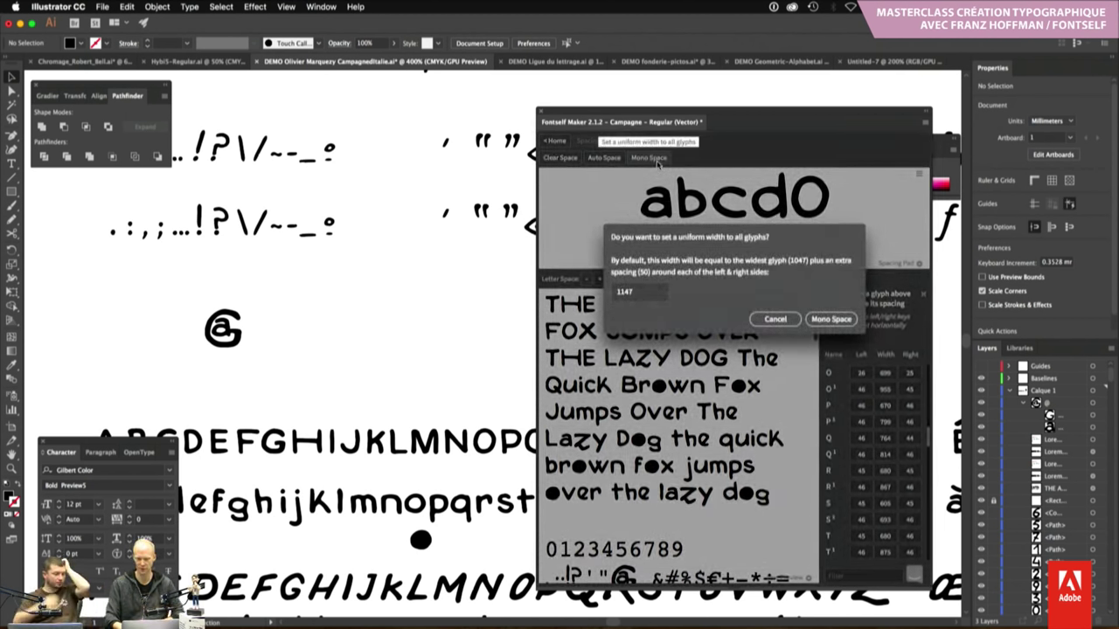
pyautogui.click(763, 321)
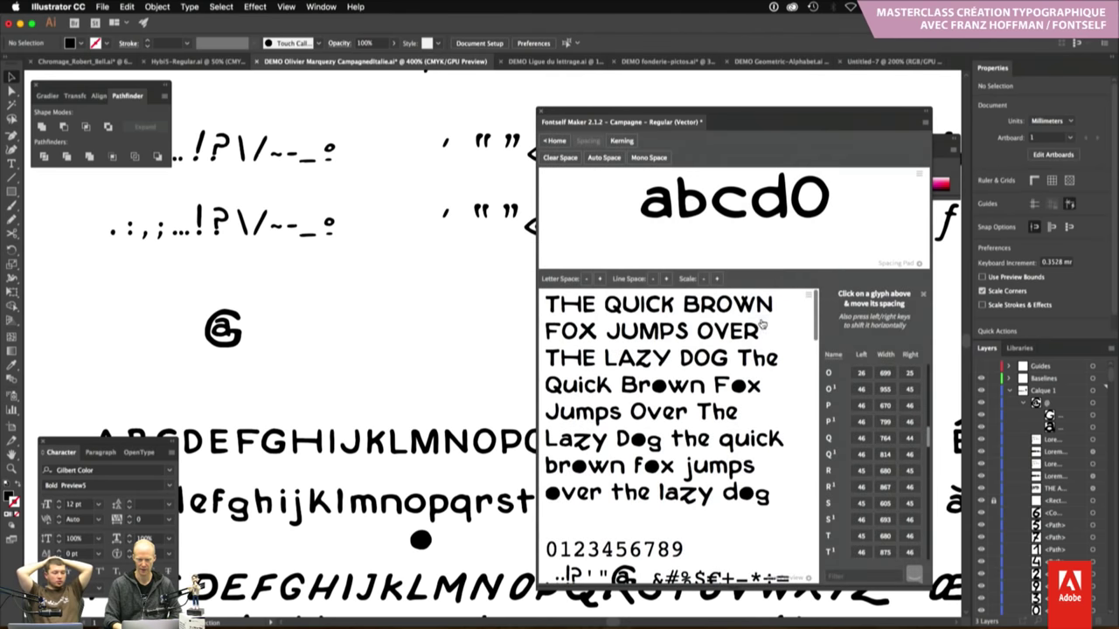
# Select the c glyph and edit its Left spacing field, tabbing on to its width
pyautogui.click(737, 217)
pyautogui.scroll(-3, 678, 437)
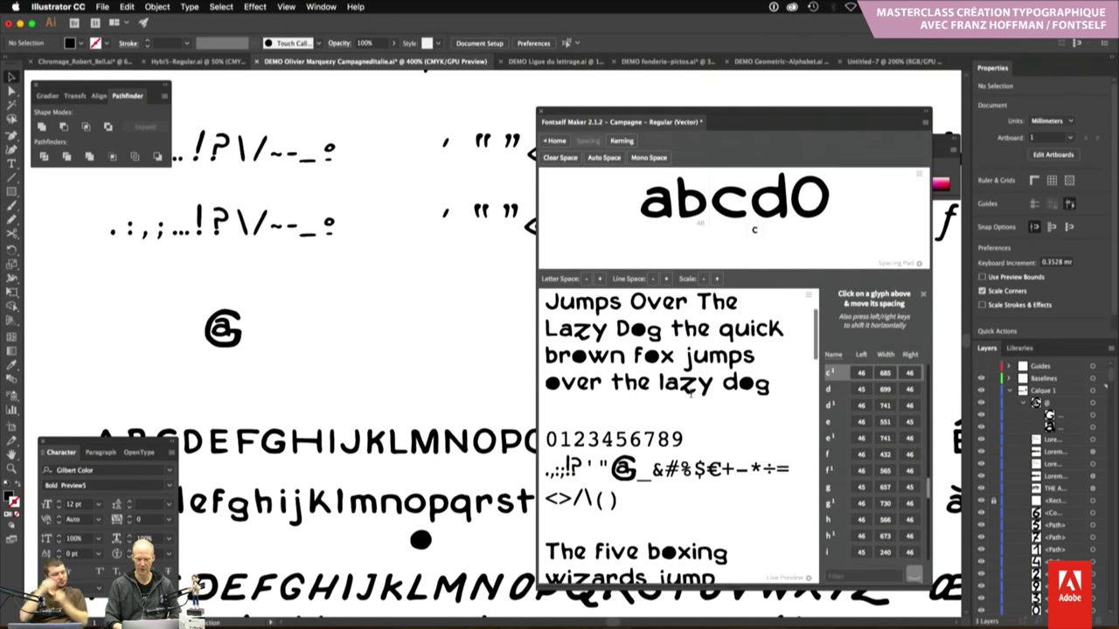
pyautogui.scroll(-5, 678, 437)
pyautogui.scroll(-3, 678, 437)
pyautogui.scroll(-2, 669, 359)
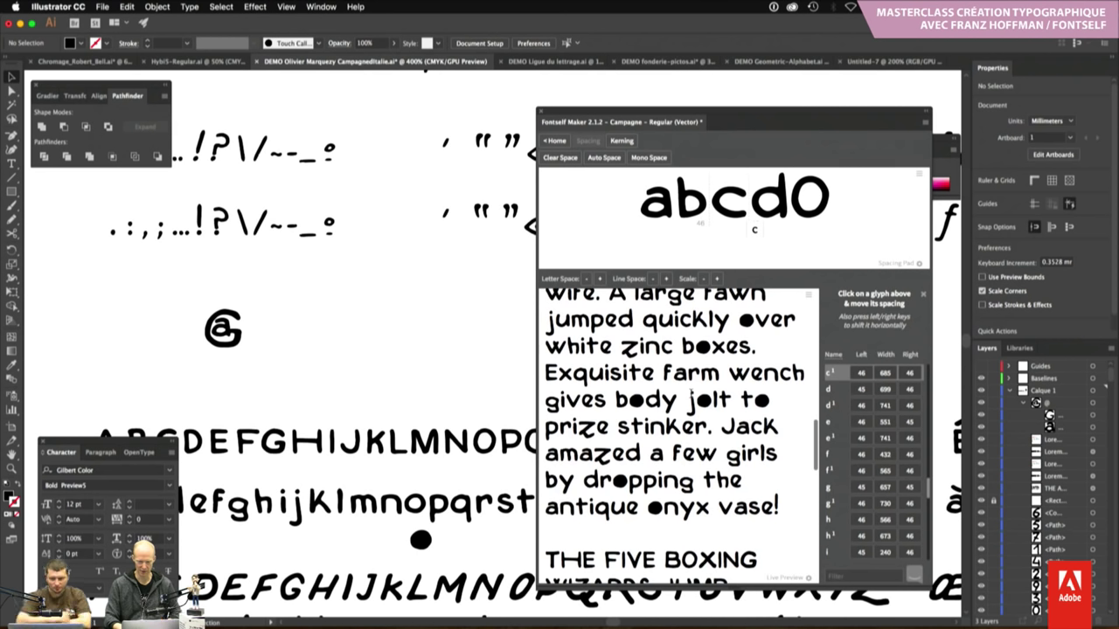
pyautogui.scroll(3, 669, 358)
pyautogui.scroll(3, 668, 358)
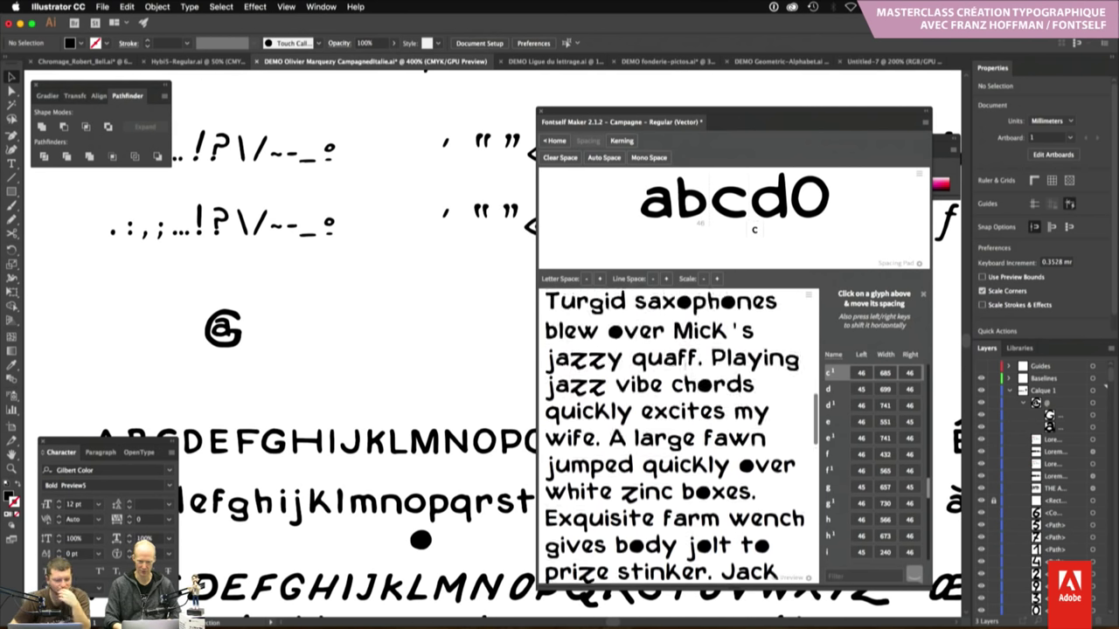
pyautogui.click(862, 372)
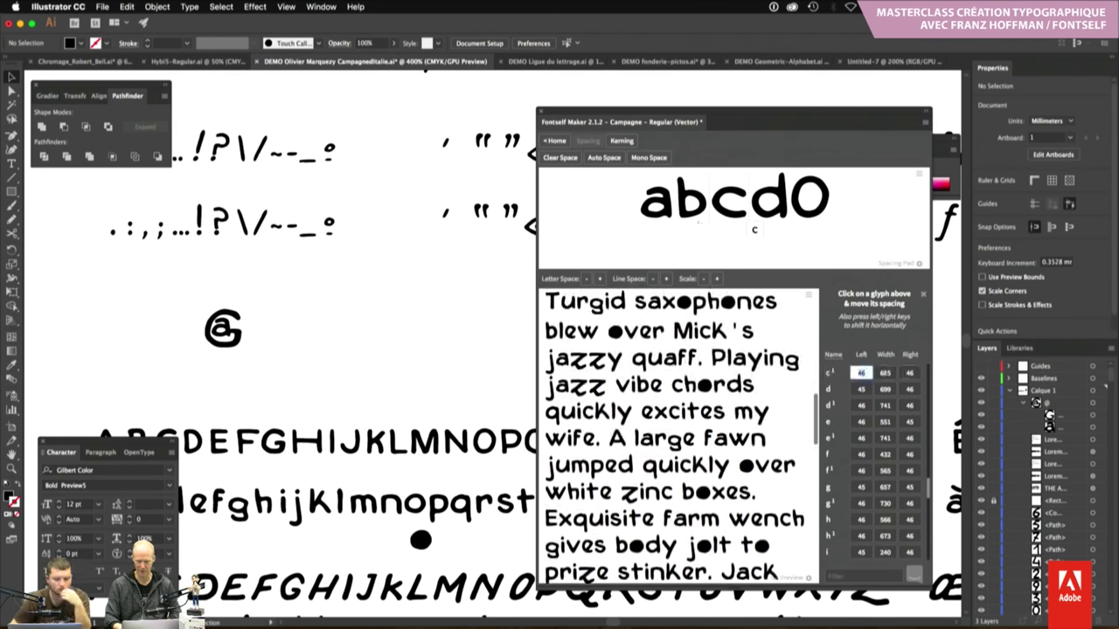
pyautogui.press('Tab')
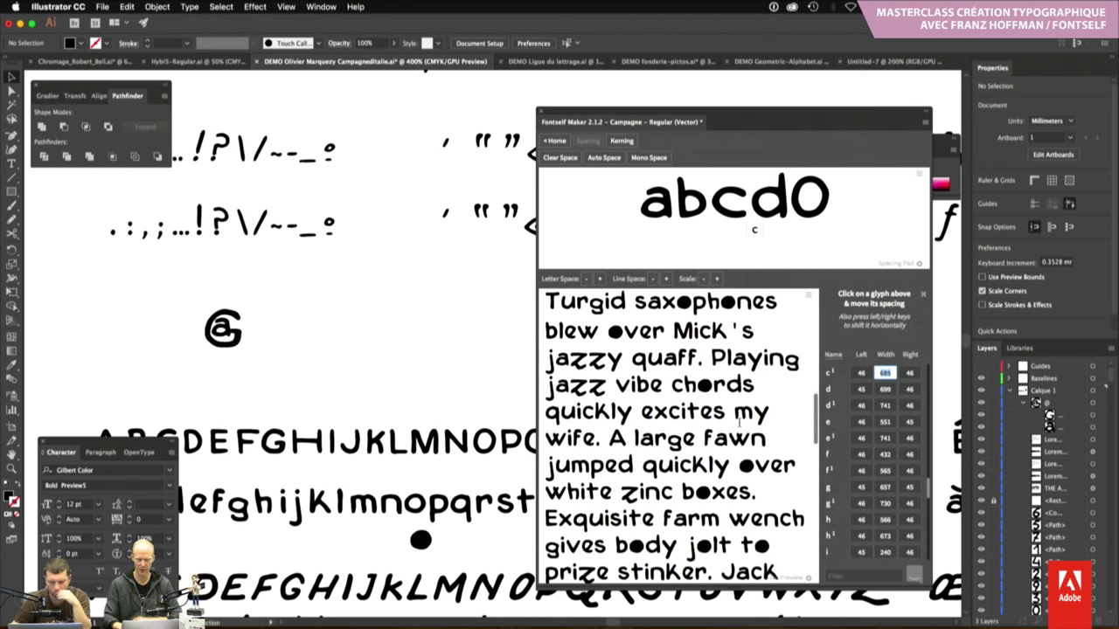
# Switch to Kerning and scroll the Live Preview to the uppercase RGNN–ZONN pair samples
pyautogui.click(622, 141)
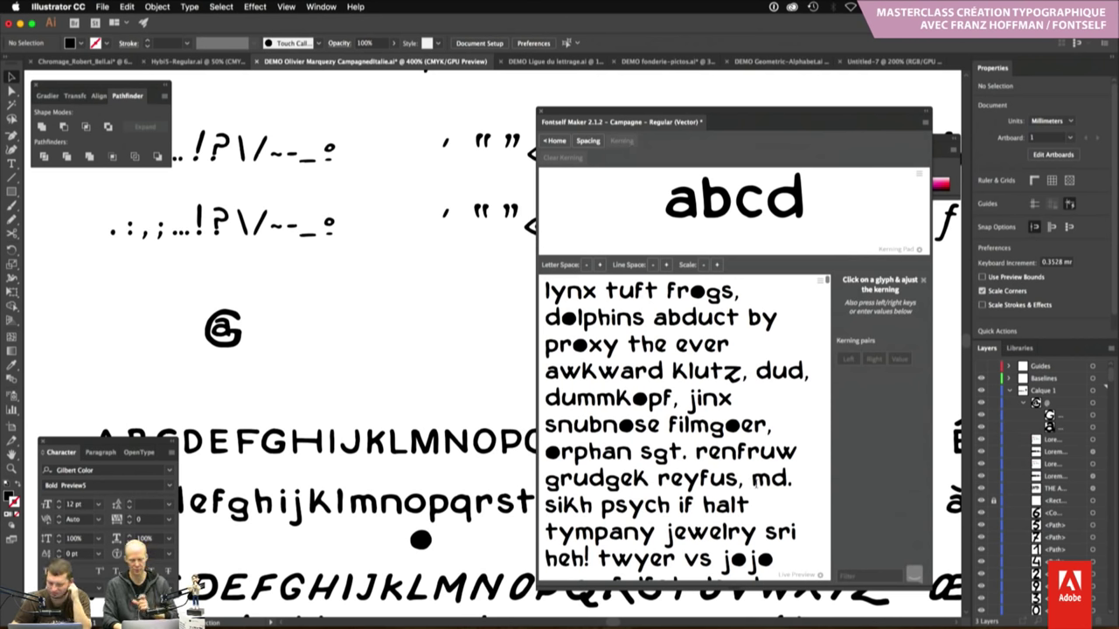
pyautogui.scroll(-5, 756, 482)
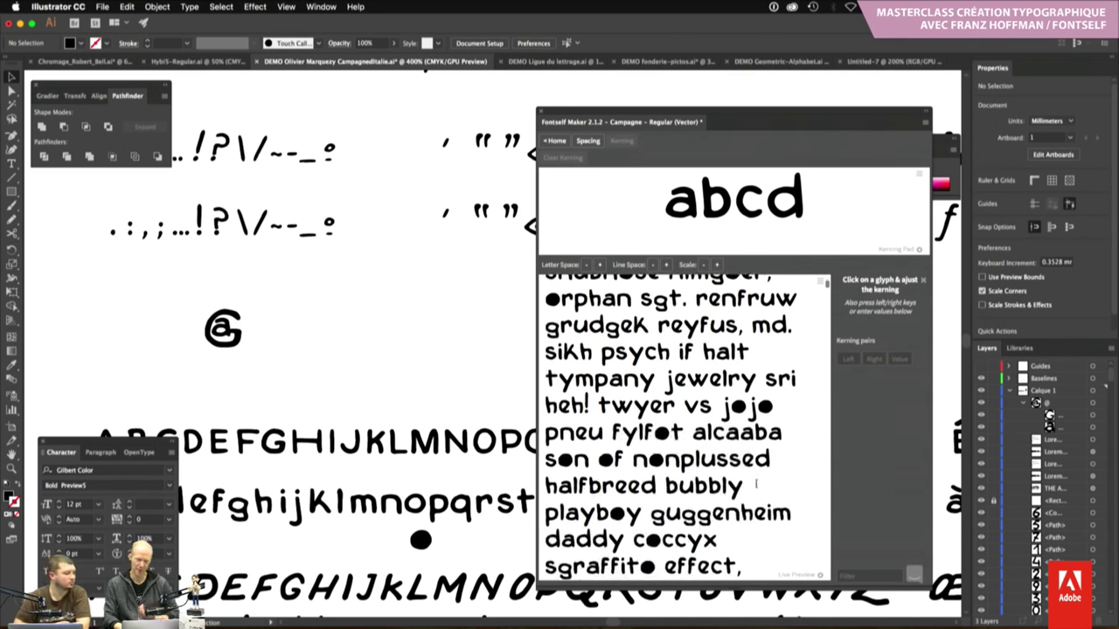
pyautogui.scroll(-1, 755, 482)
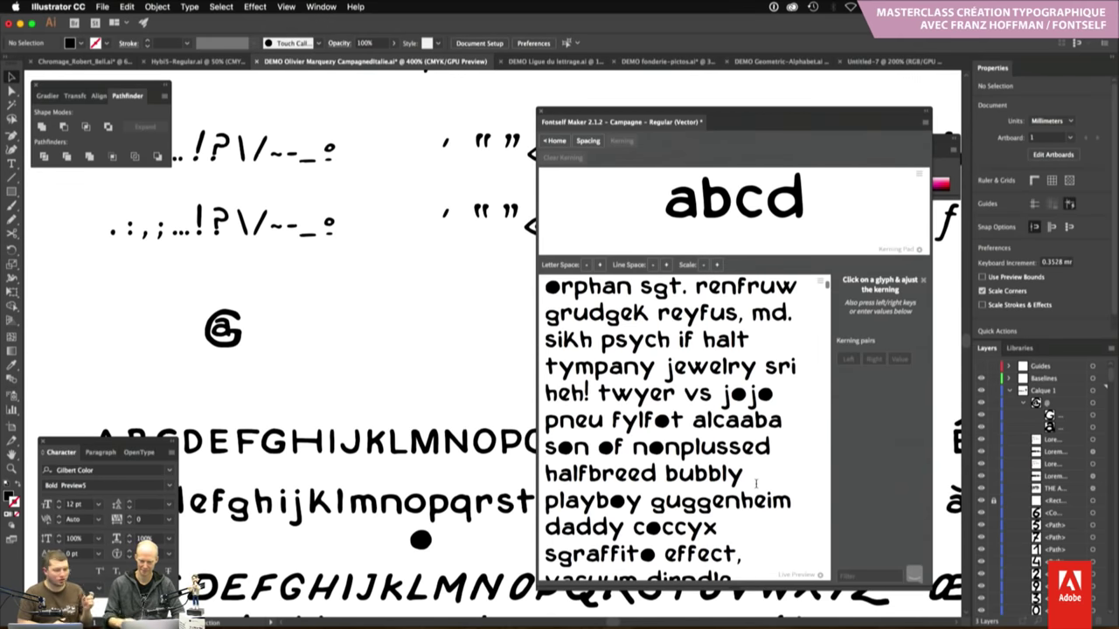
pyautogui.moveTo(827, 285); pyautogui.dragTo(827, 353)
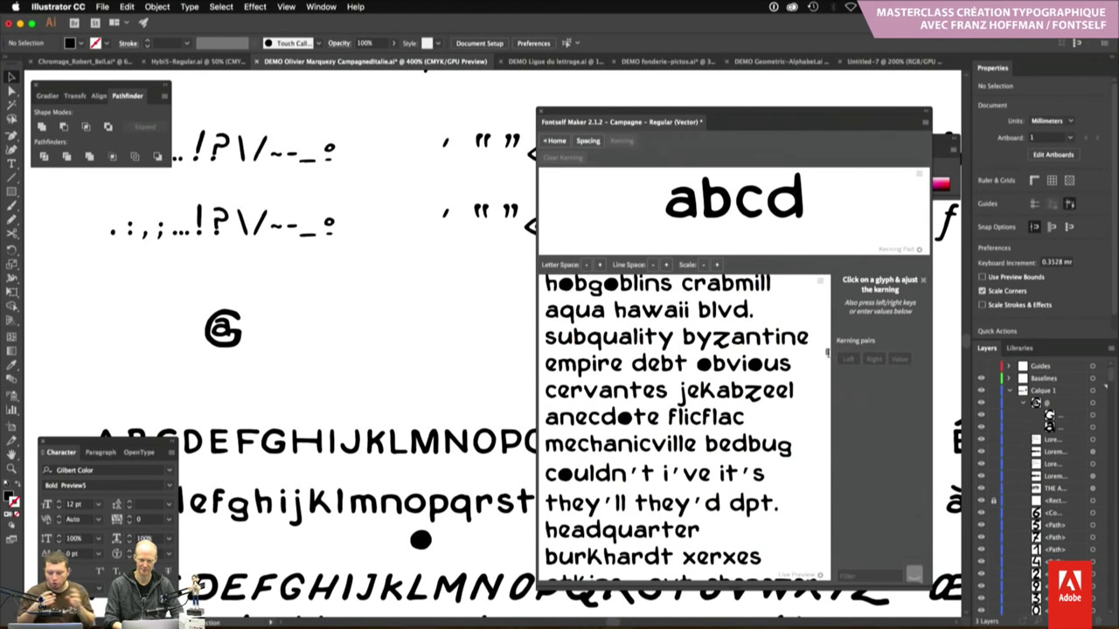
pyautogui.moveTo(827, 352); pyautogui.dragTo(826, 432)
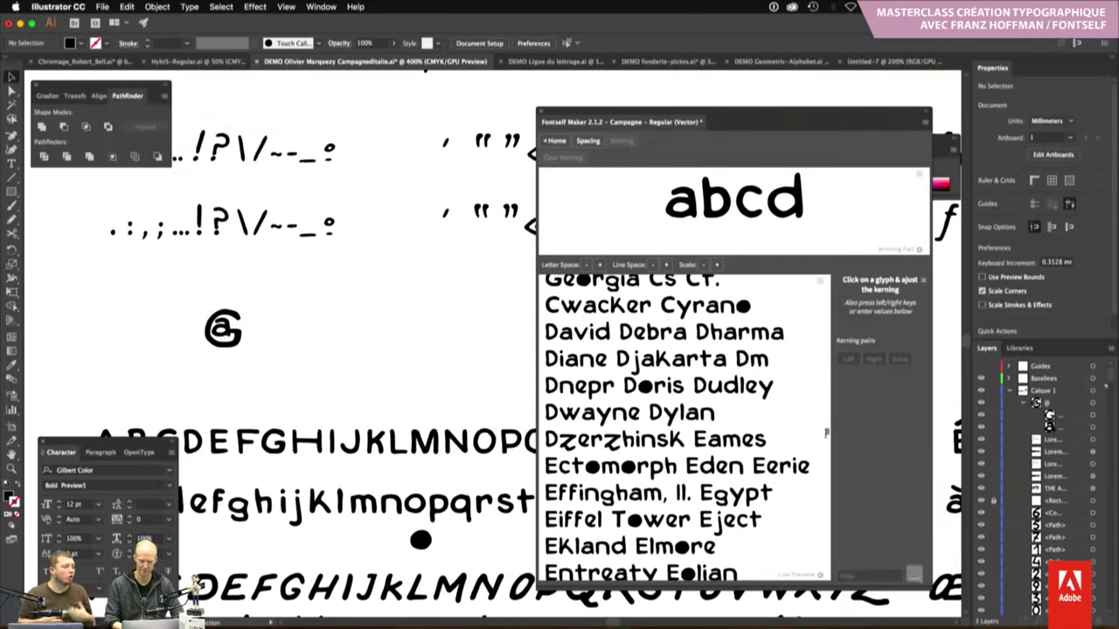
pyautogui.moveTo(826, 432); pyautogui.dragTo(822, 575)
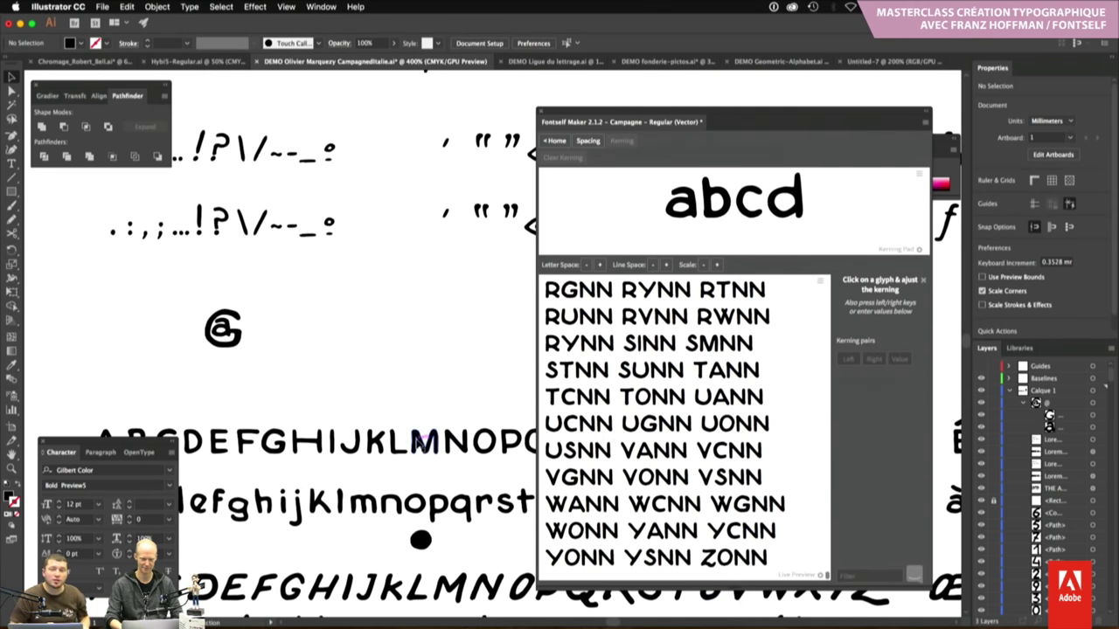
pyautogui.scroll(-5, 419, 446)
pyautogui.scroll(-3, 419, 445)
pyautogui.scroll(-2, 419, 446)
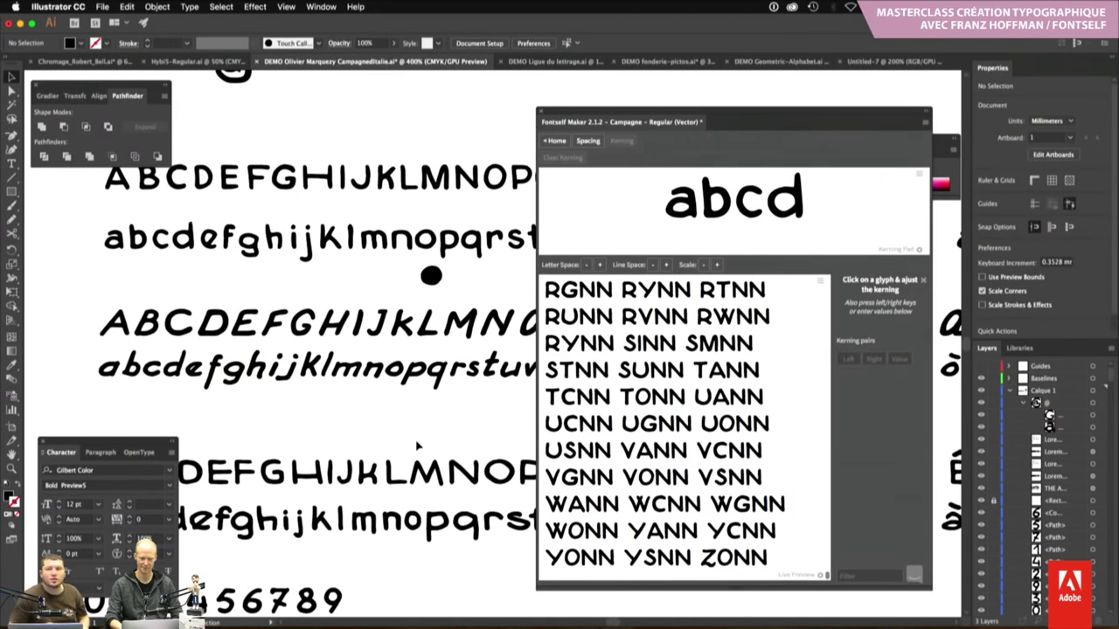
pyautogui.scroll(1, 417, 445)
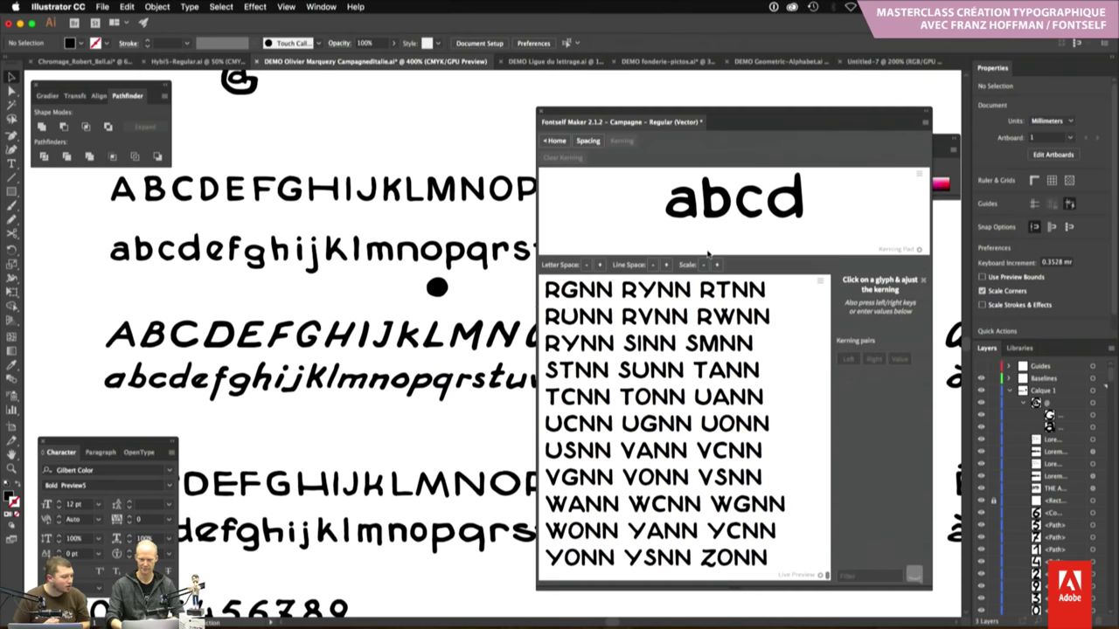
# Replace the kerning sample text with 'VANVAN' and scroll the preview toward the pair lines
pyautogui.doubleClick(747, 229)
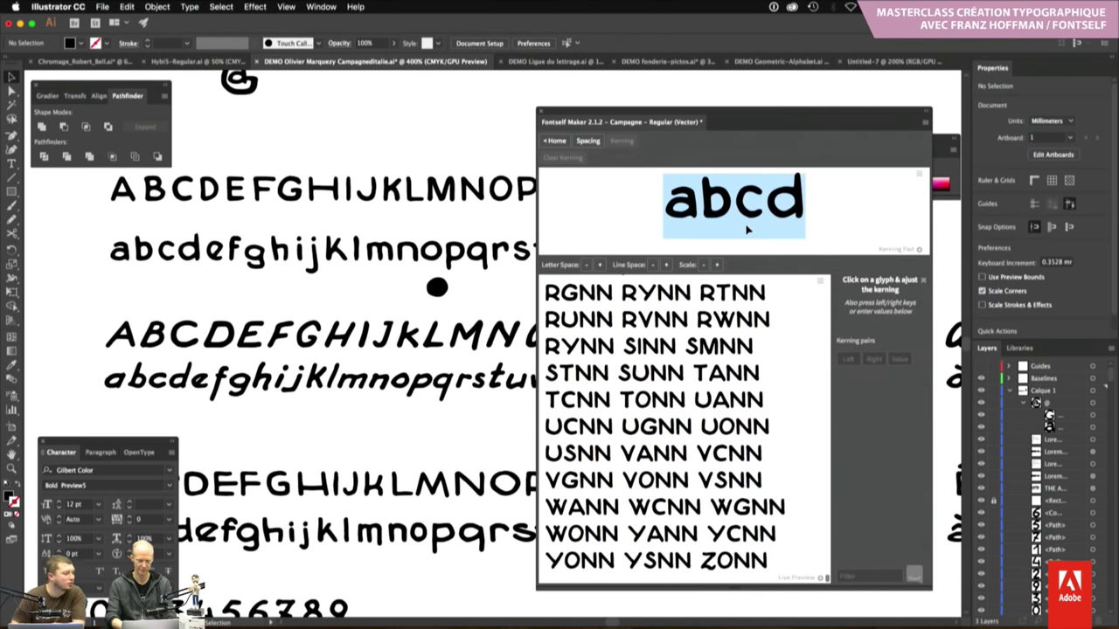
pyautogui.write('VA')
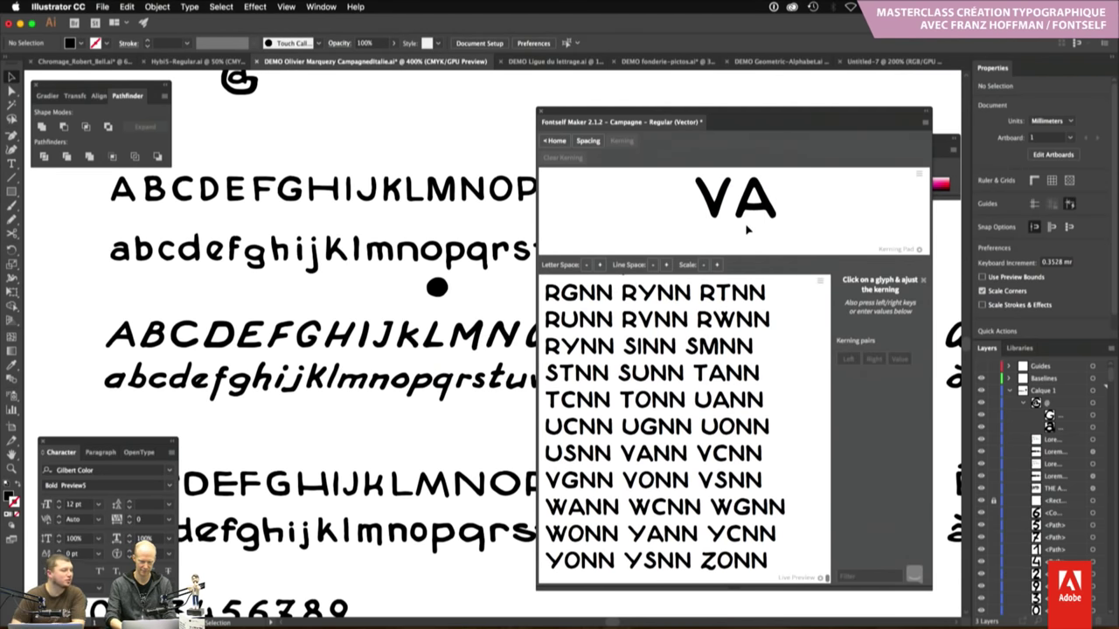
pyautogui.write('NVAN')
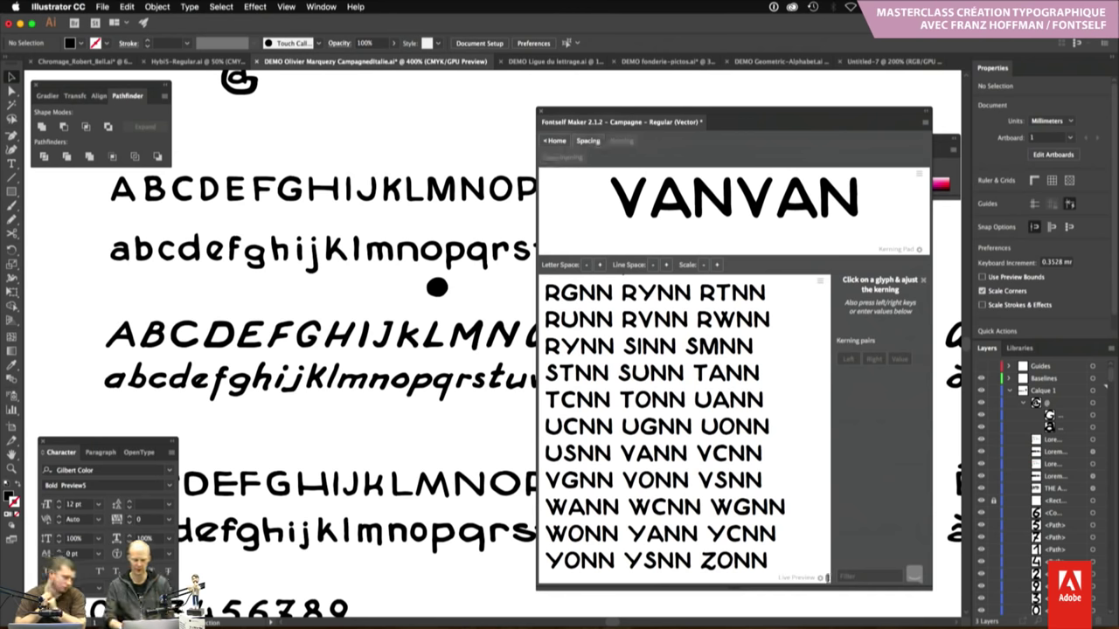
pyautogui.scroll(-10, 682, 429)
pyautogui.scroll(-10, 682, 428)
pyautogui.scroll(-5, 682, 428)
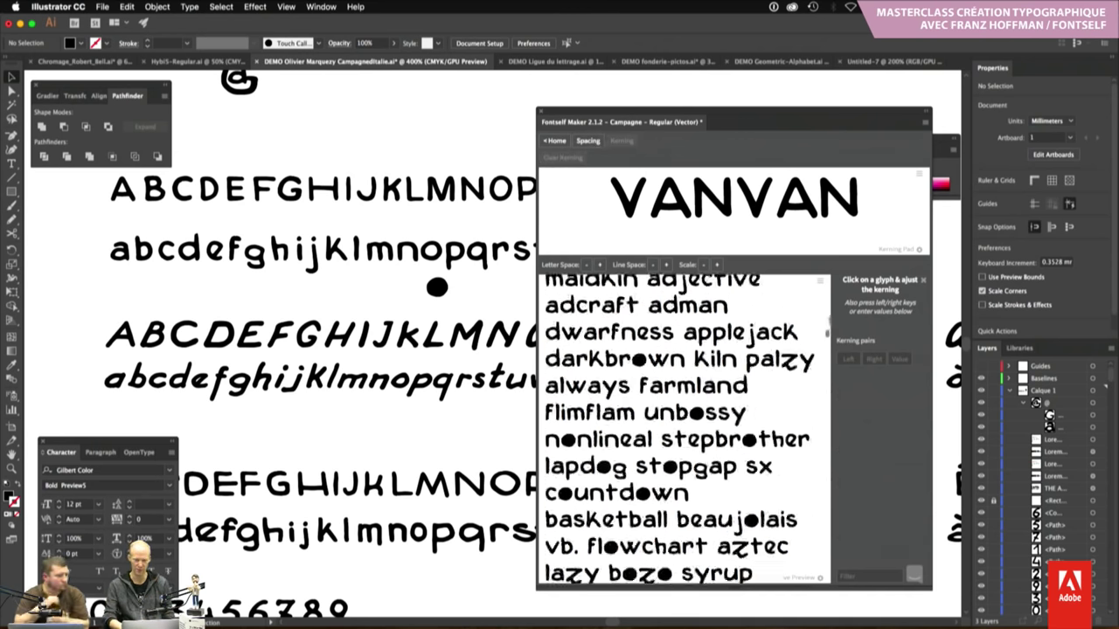
pyautogui.scroll(-5, 682, 429)
pyautogui.scroll(-5, 682, 428)
pyautogui.scroll(-3, 682, 428)
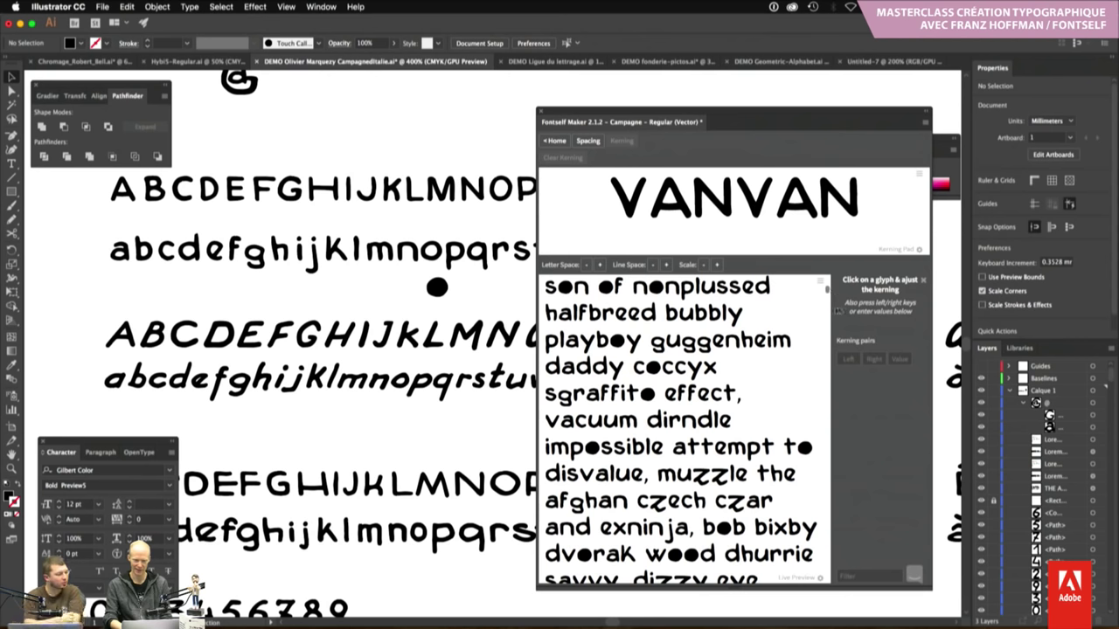
pyautogui.scroll(-3, 827, 294)
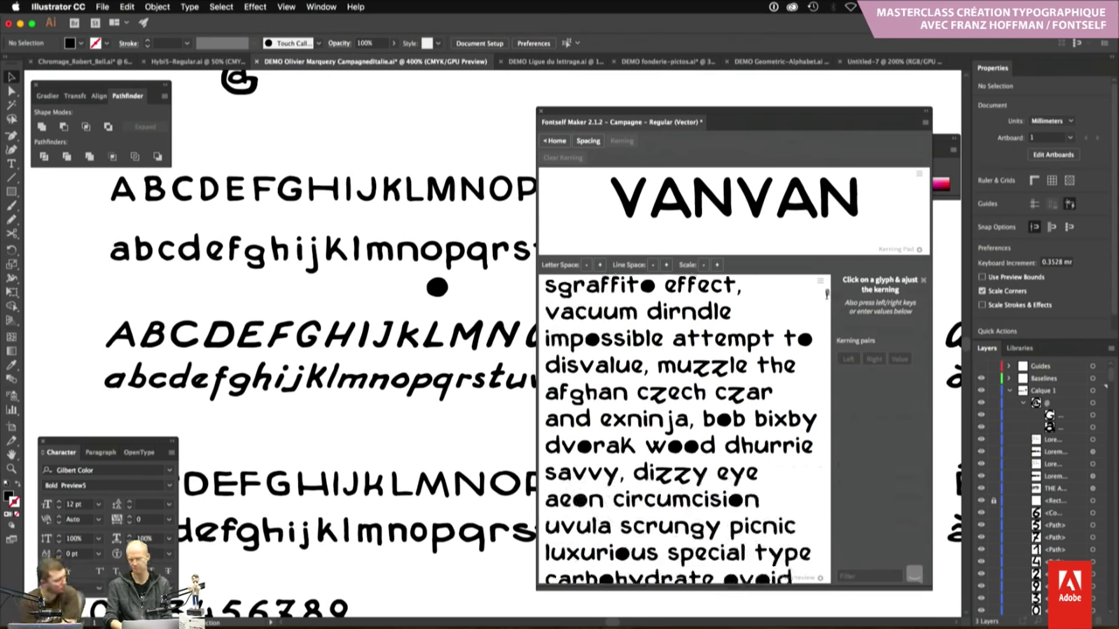
# Scroll through the uppercase test strings and trim the kerning sample to 'VAN'
pyautogui.moveTo(827, 294); pyautogui.dragTo(806, 567)
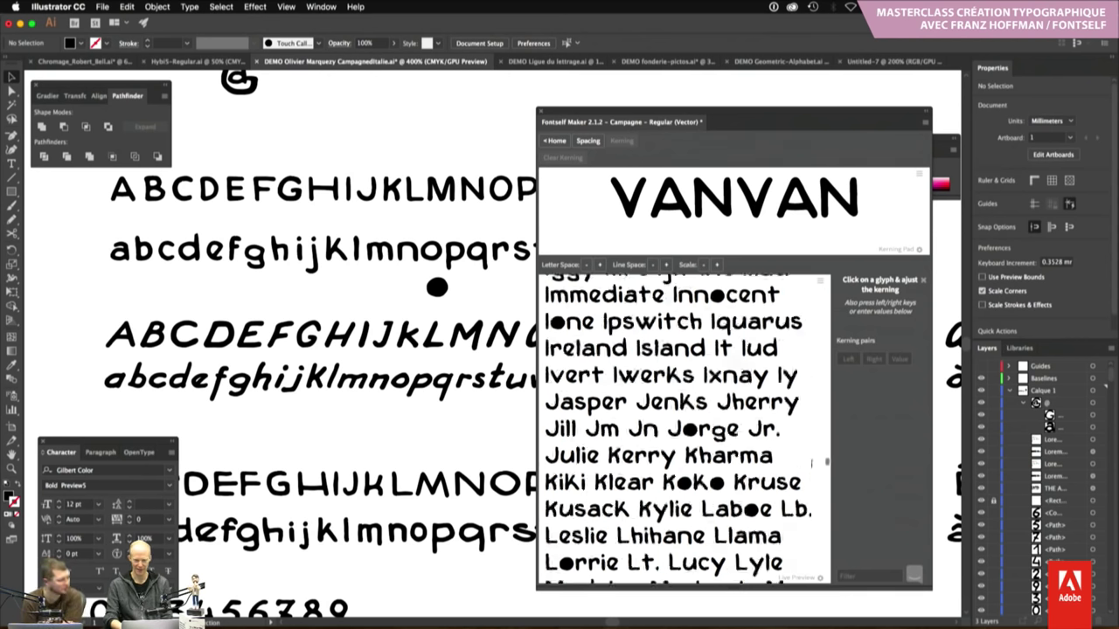
pyautogui.scroll(-5, 805, 566)
pyautogui.scroll(-3, 805, 569)
pyautogui.scroll(-3, 806, 577)
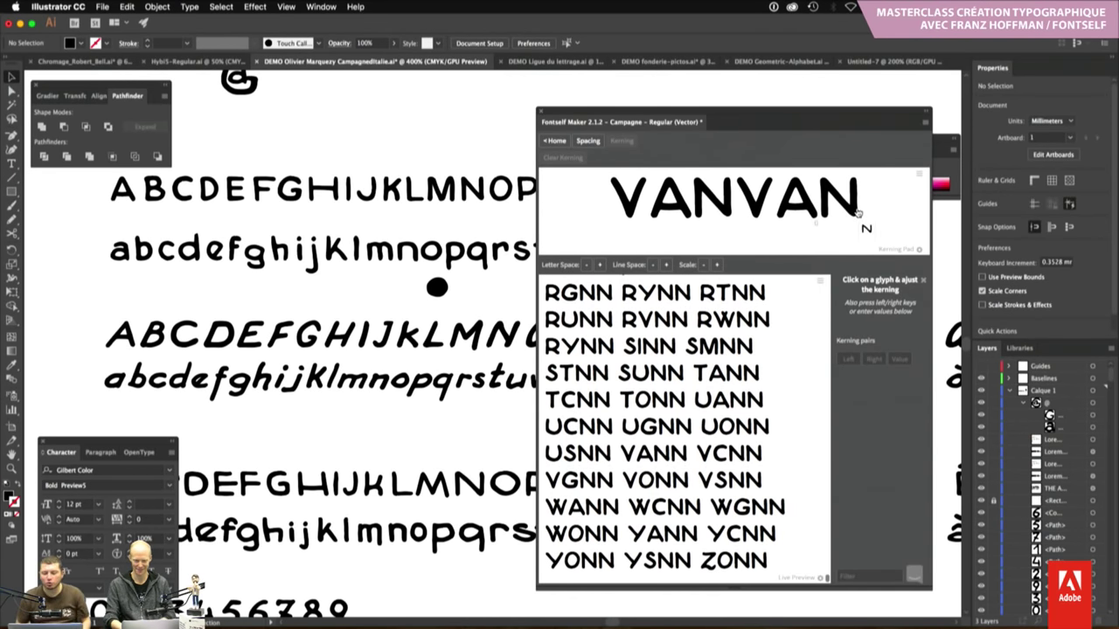
pyautogui.press('BackSpace')
pyautogui.press('BackSpace')
pyautogui.press('BackSpace')
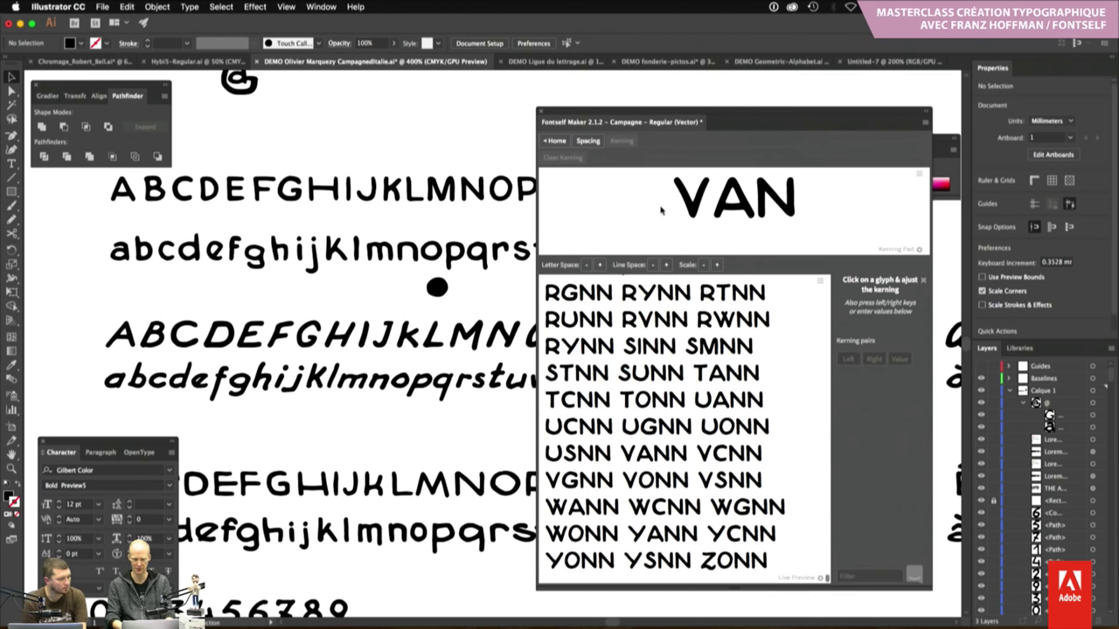
# Extend the kerning test word to 'VANN'
pyautogui.click(804, 204)
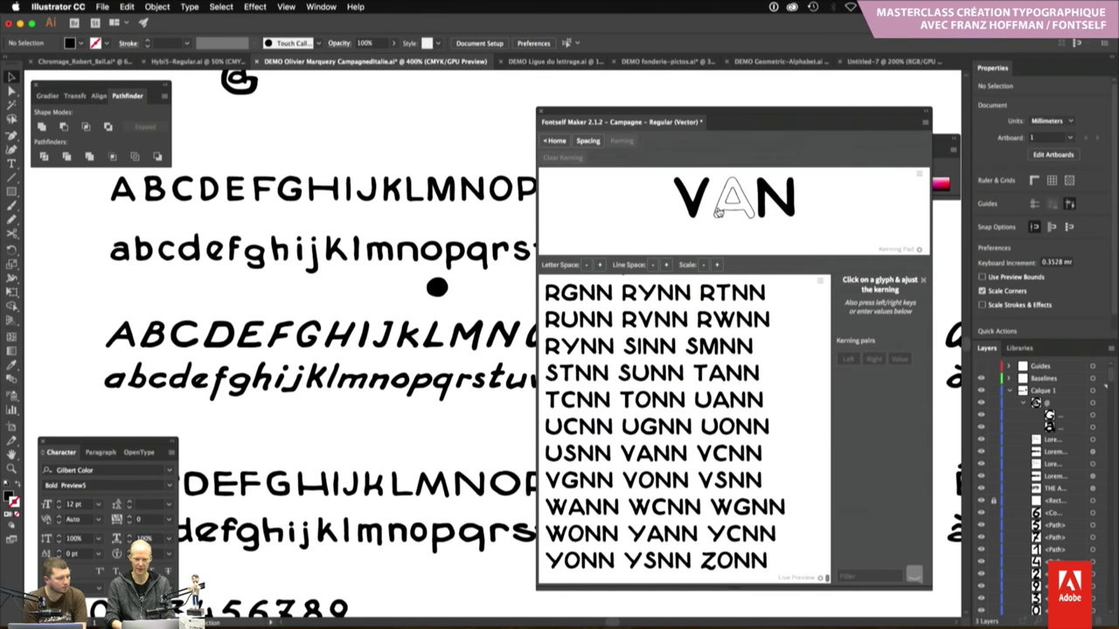
pyautogui.click(719, 211)
pyautogui.click(719, 210)
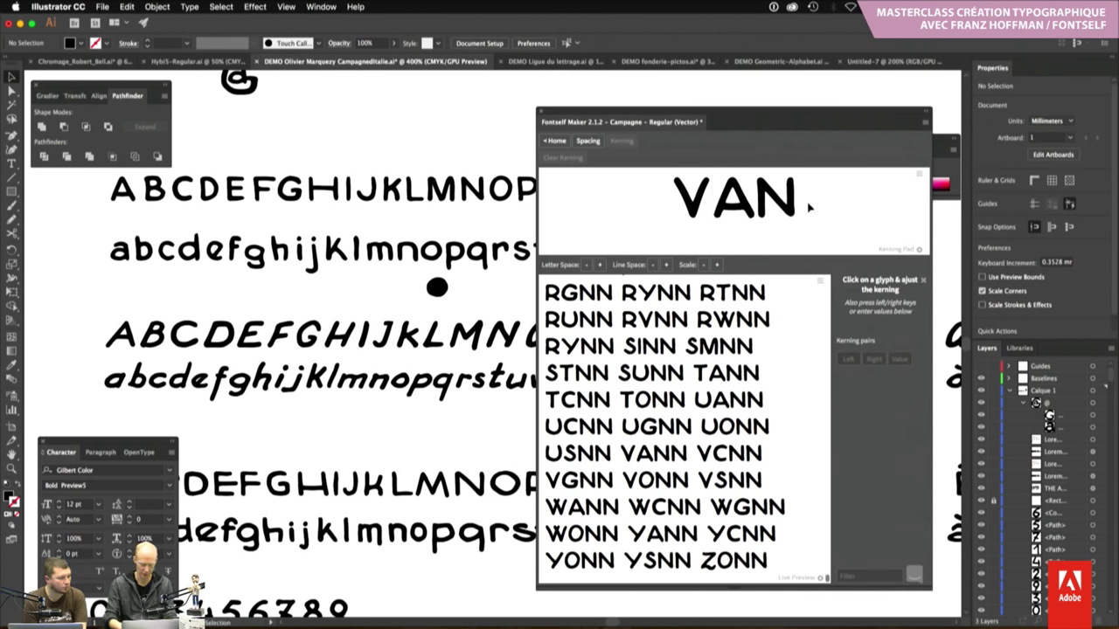
pyautogui.write('N')
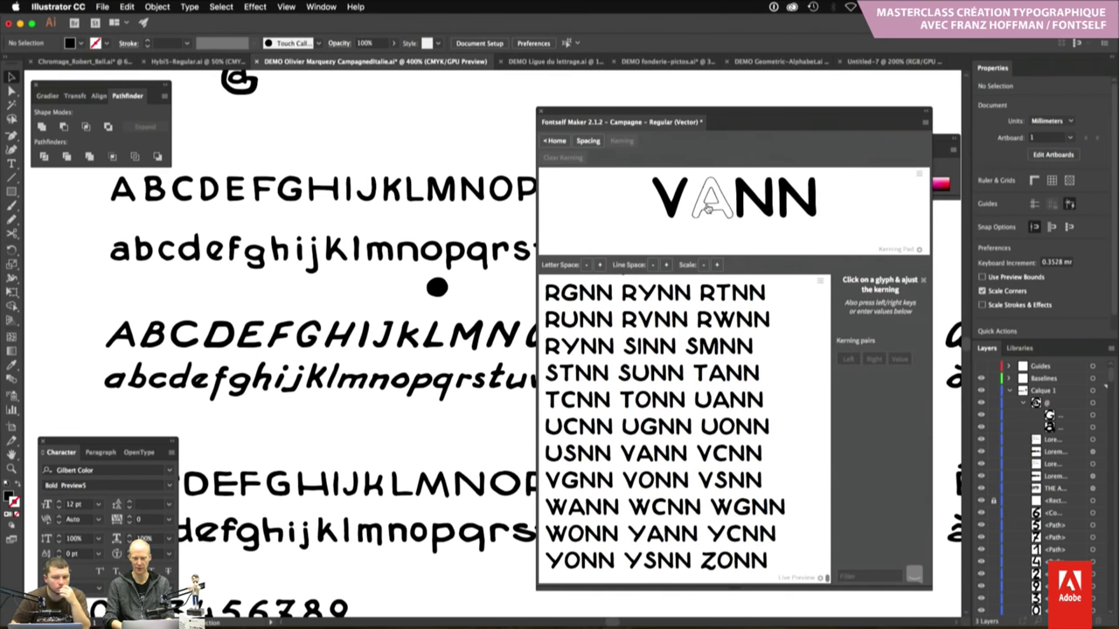
# Kern the A against V by dragging, then entering V–A values 120 and 110
pyautogui.click(710, 208)
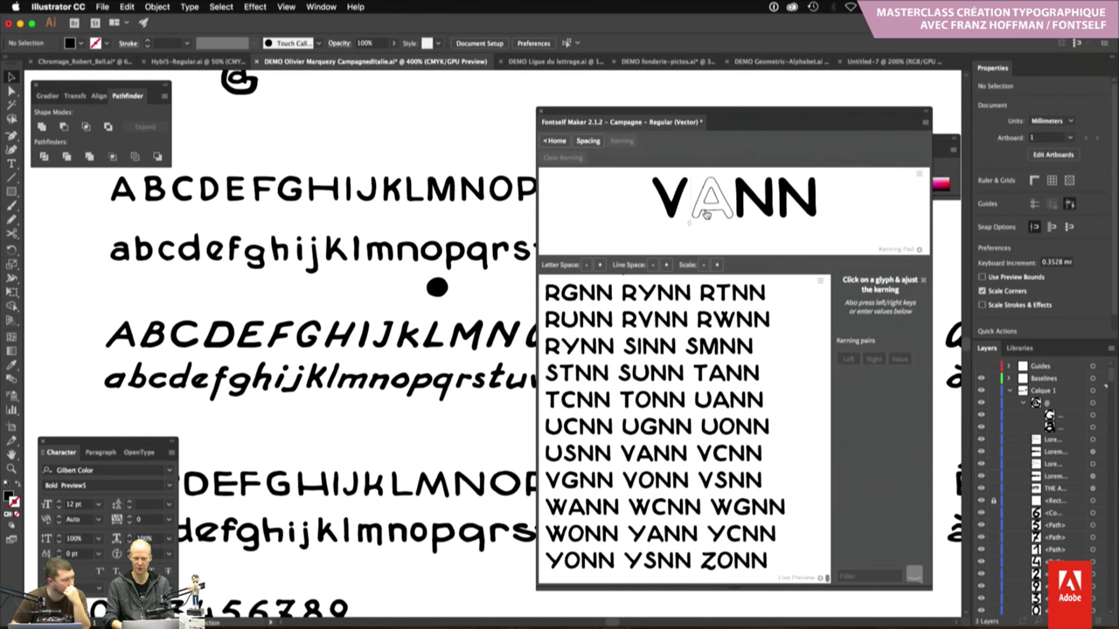
pyautogui.moveTo(690, 209); pyautogui.dragTo(680, 208)
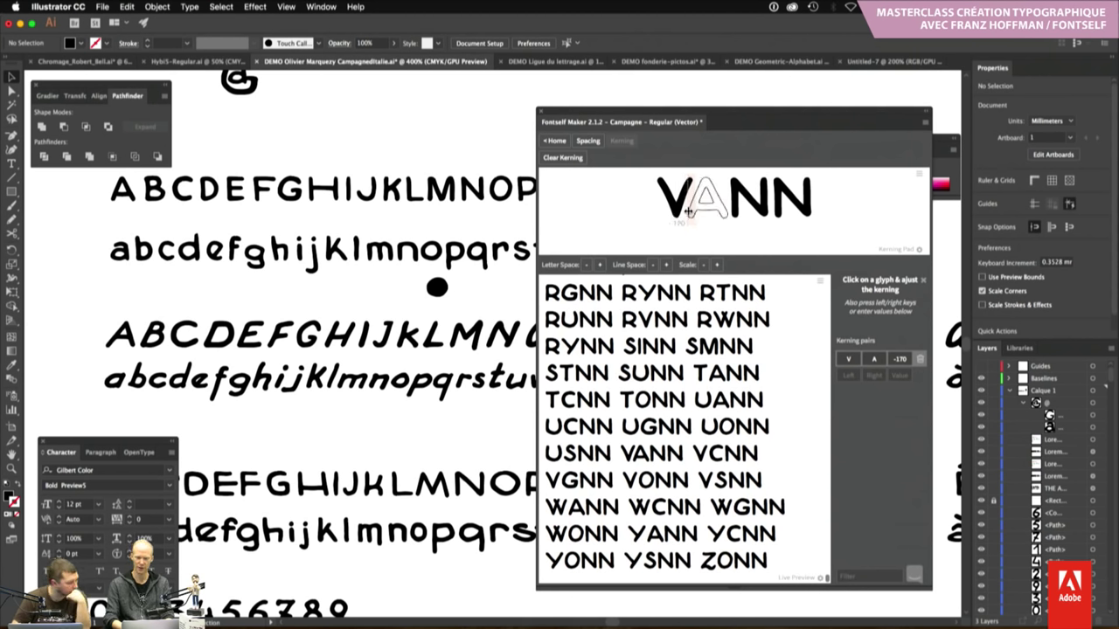
pyautogui.moveTo(688, 212); pyautogui.dragTo(690, 217)
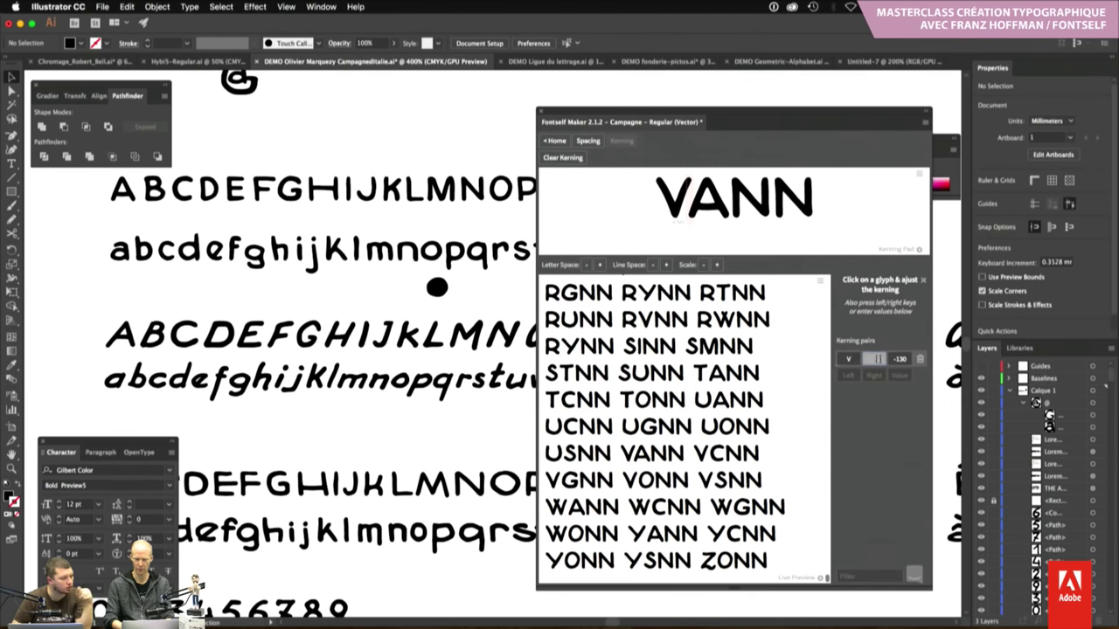
pyautogui.write('A')
pyautogui.click(897, 358)
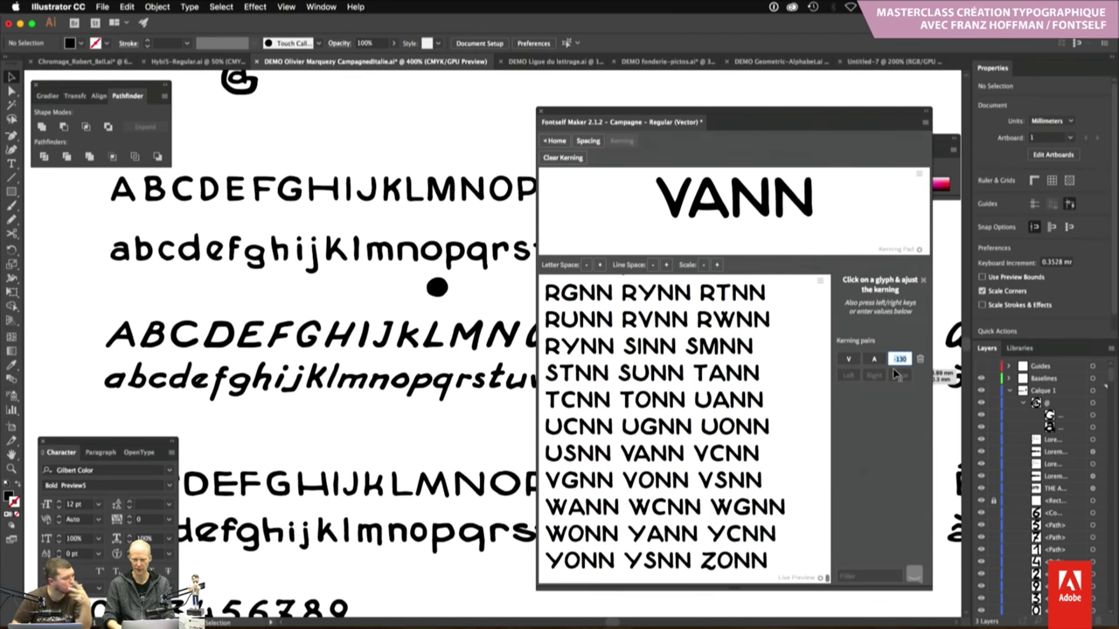
pyautogui.write('120')
pyautogui.press('Return')
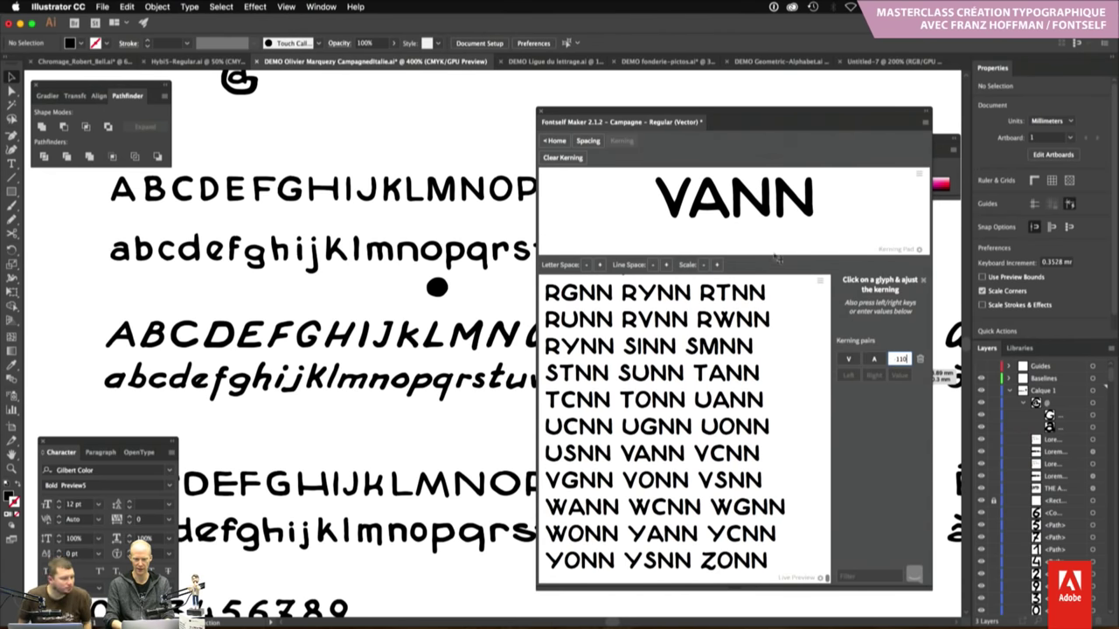
pyautogui.write('110')
pyautogui.press('Return')
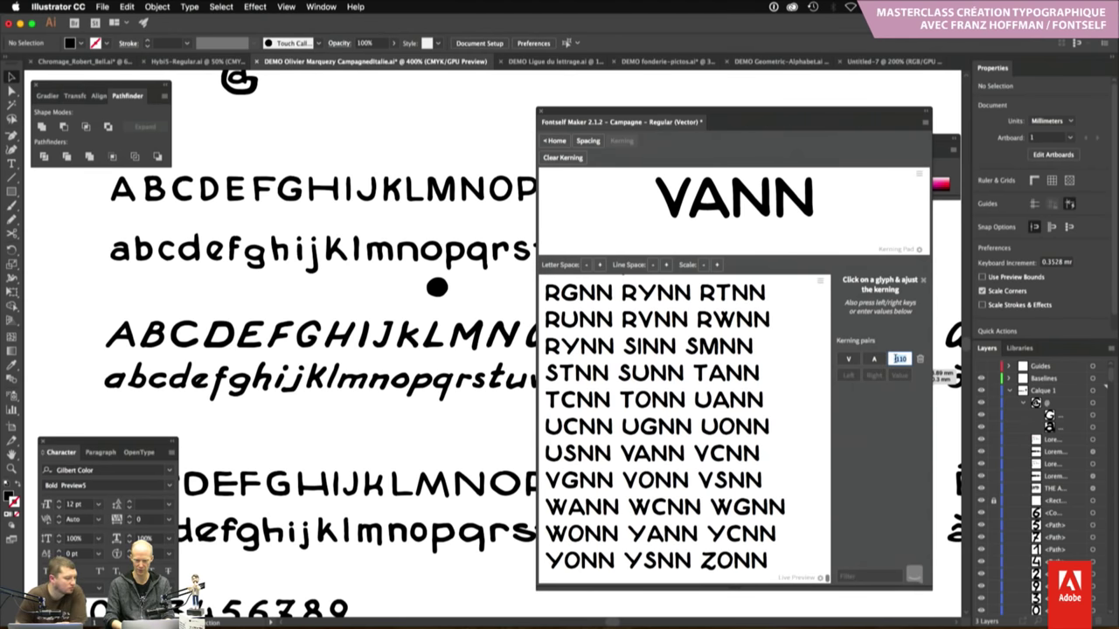
# Nudge the V–A kerning with arrow keys until it settles at -150
pyautogui.click(695, 211)
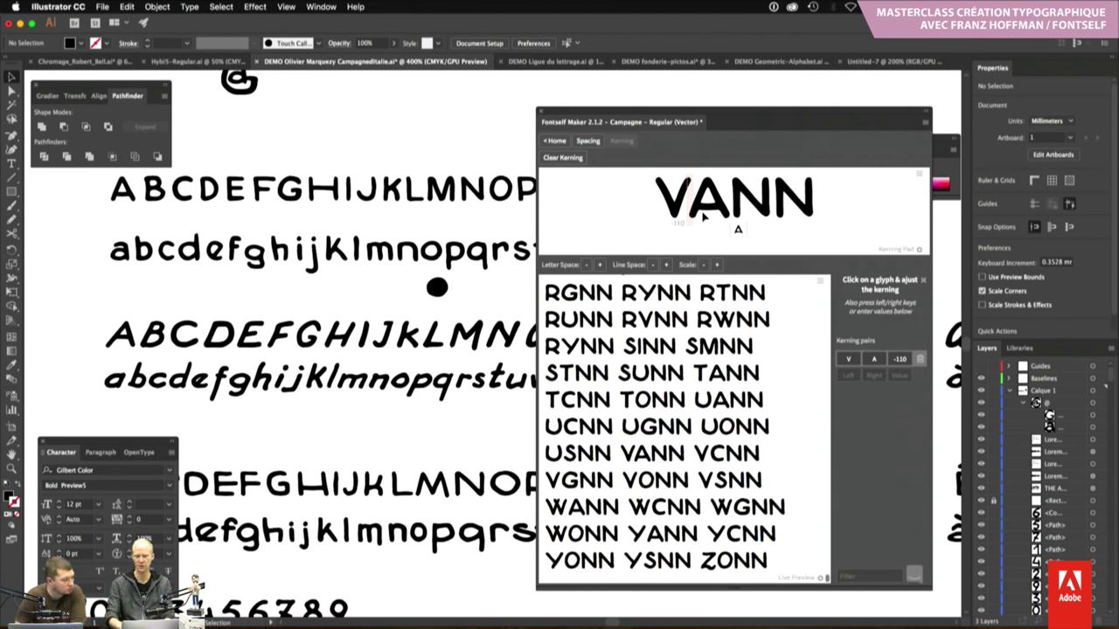
pyautogui.press('Left')
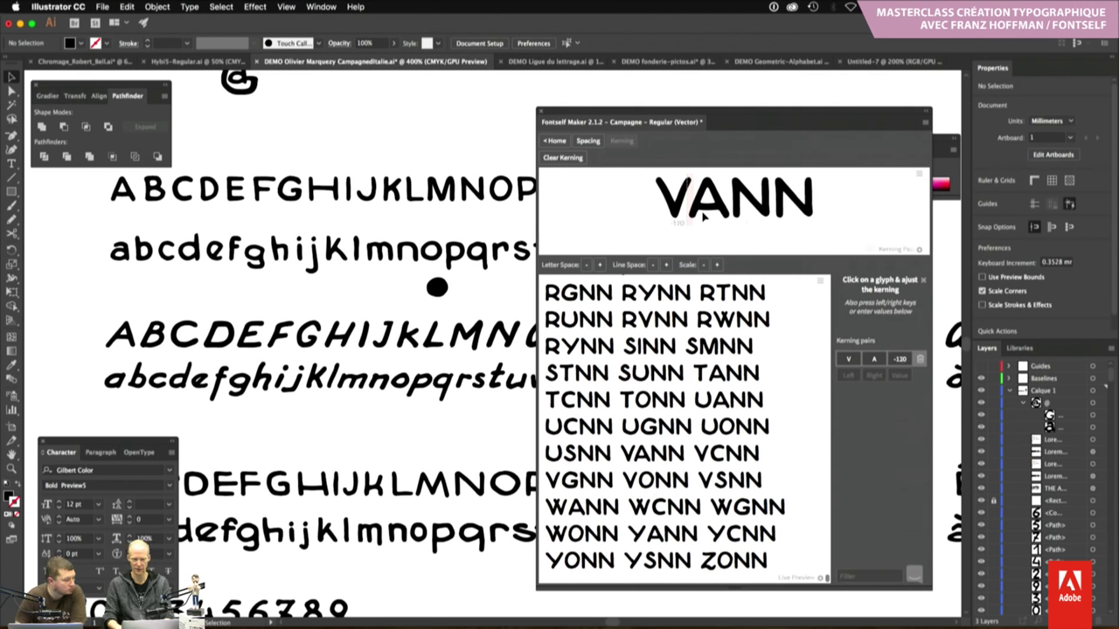
pyautogui.press('Right')
pyautogui.press('Right')
pyautogui.press('Right')
pyautogui.press('Right')
pyautogui.press('Right')
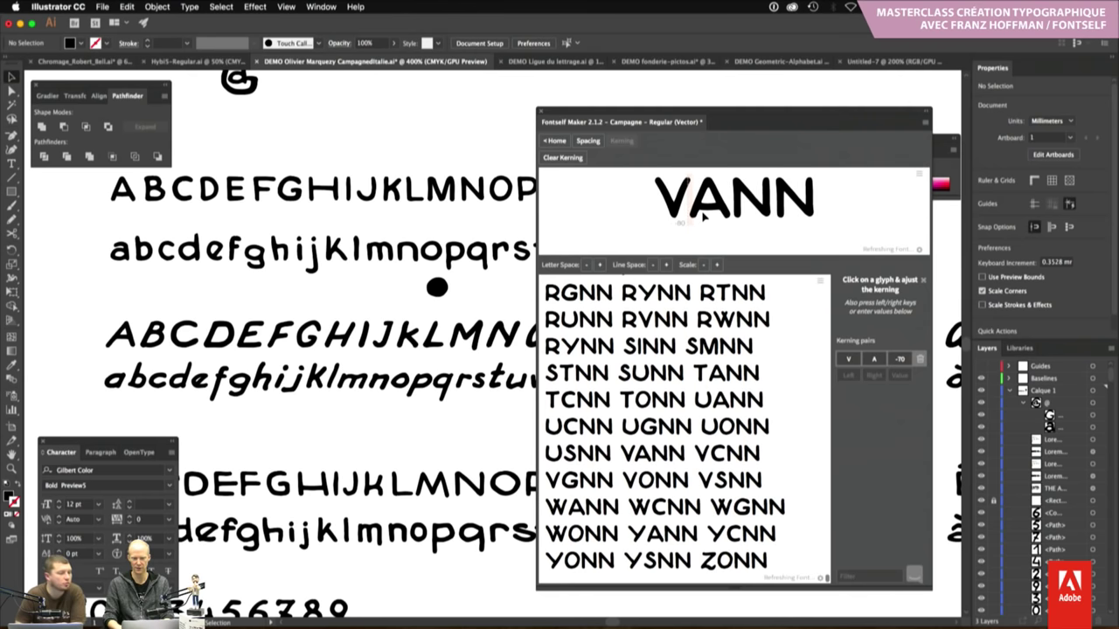
pyautogui.press('Left')
pyautogui.press('Left')
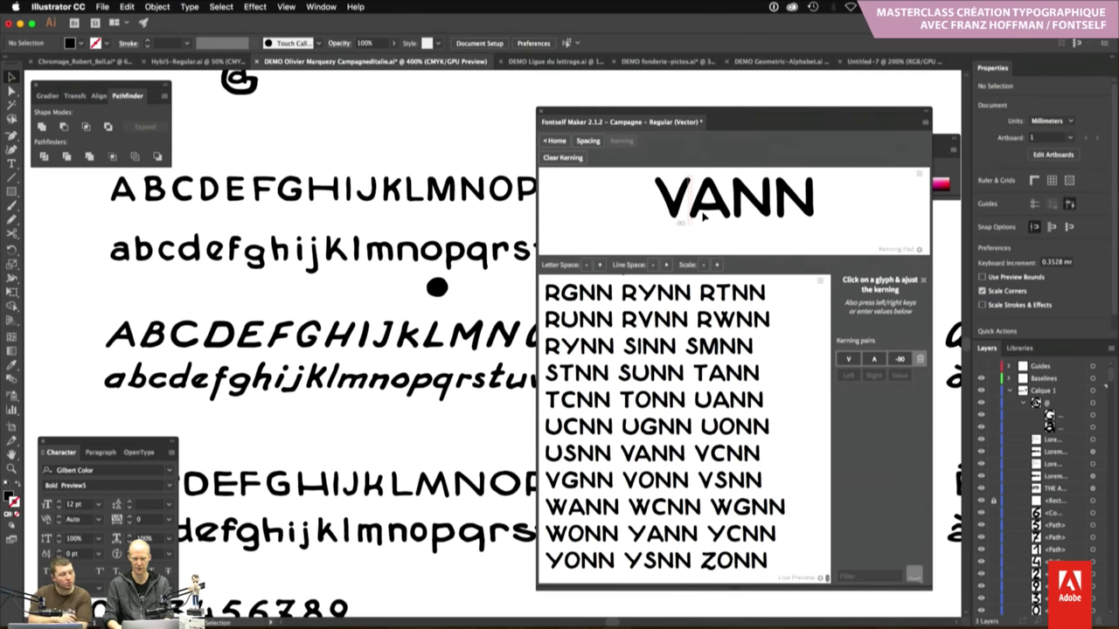
pyautogui.press('Left')
pyautogui.press('Left')
pyautogui.press('Left')
pyautogui.press('Left')
pyautogui.press('Left')
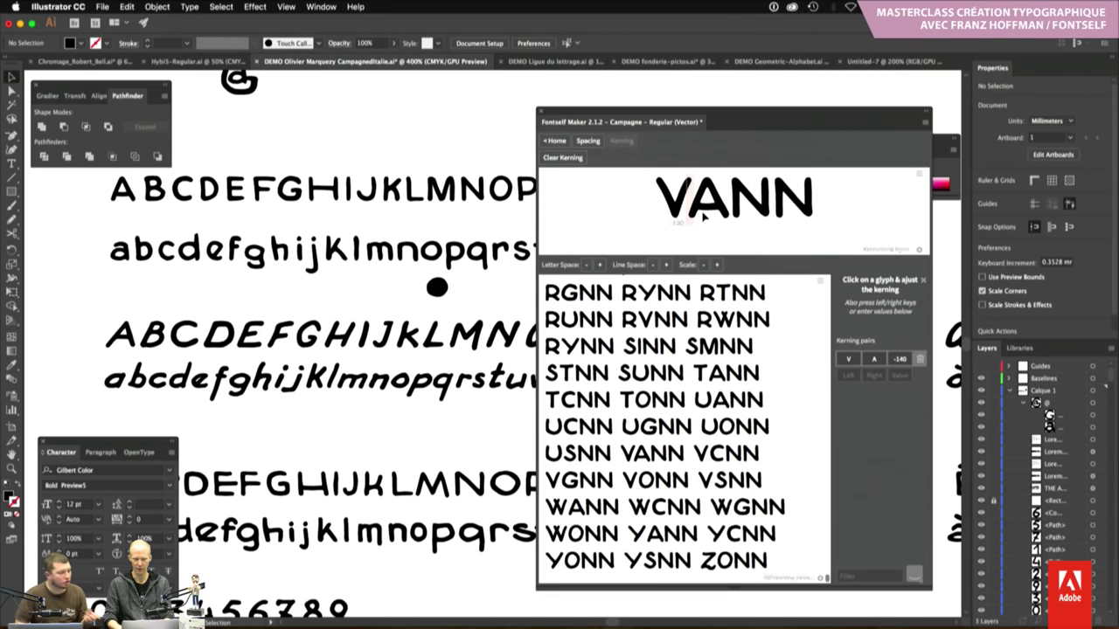
pyautogui.press('Left')
pyautogui.press('Left')
pyautogui.press('Left')
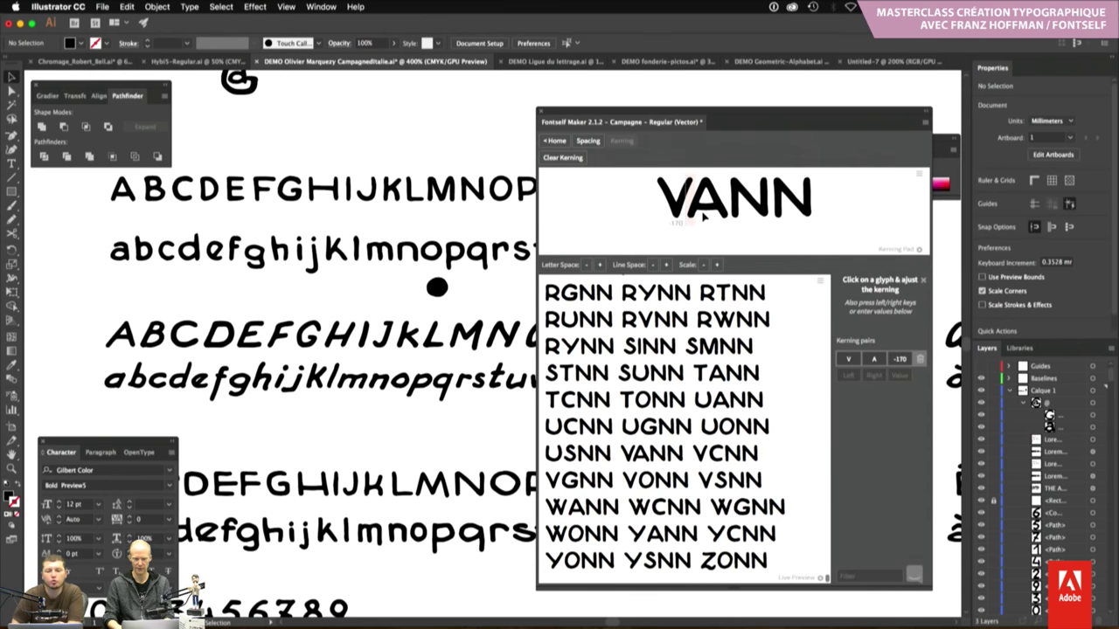
pyautogui.press('Left')
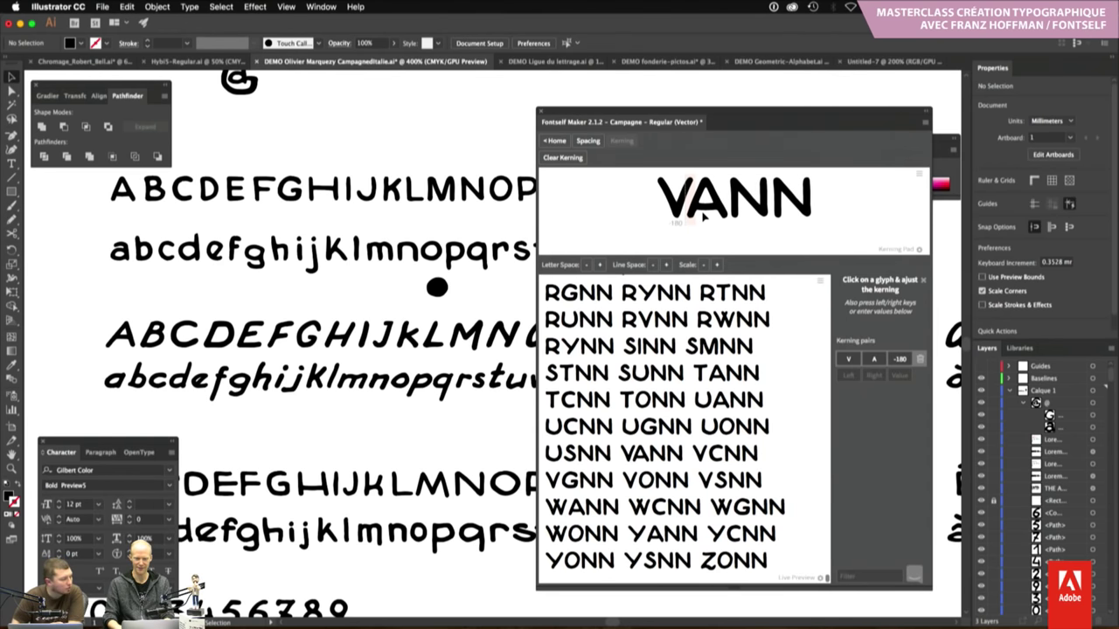
pyautogui.press('Right')
pyautogui.press('Right')
pyautogui.press('Right')
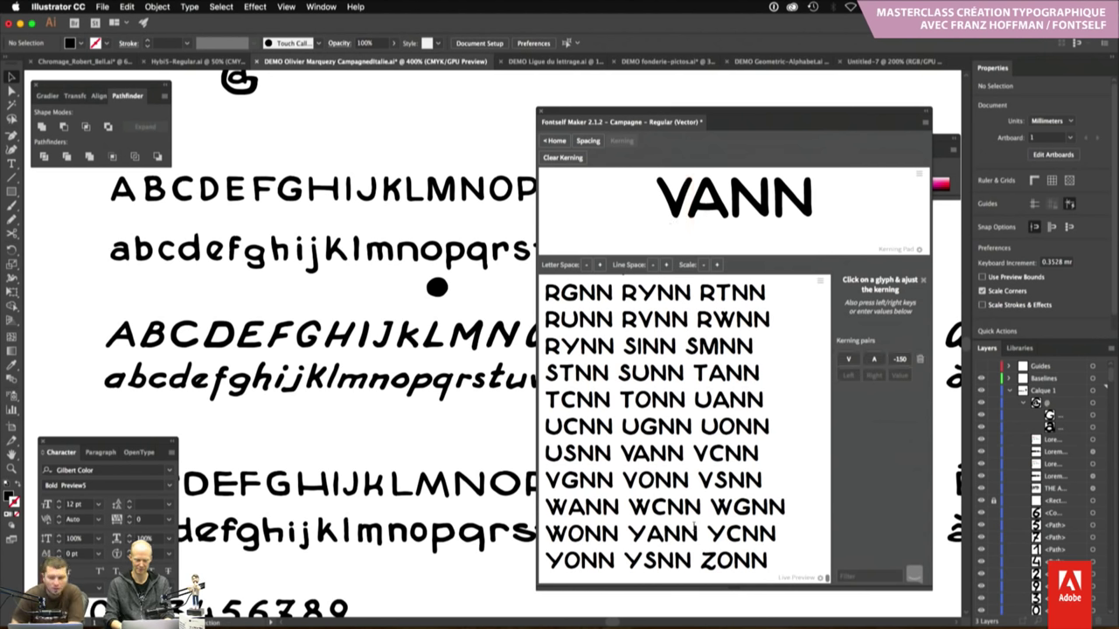
pyautogui.scroll(3, 694, 525)
# Move the Fontself panel aside, pan the artboard, and go Home to Campagne's glyph grid
pyautogui.scroll(5, 695, 526)
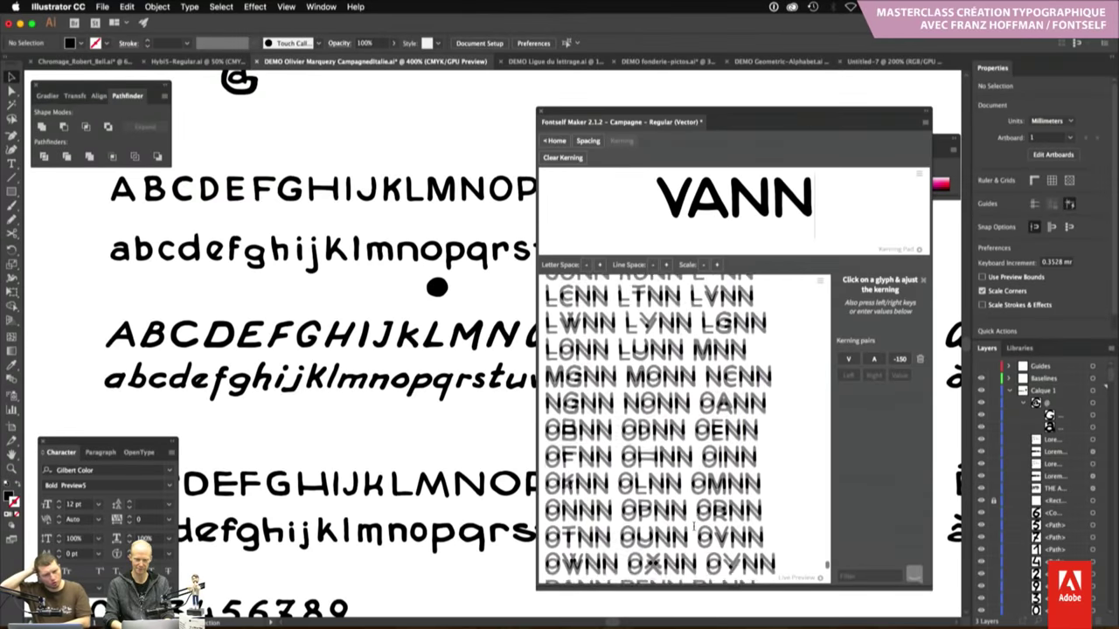
pyautogui.scroll(1, 694, 526)
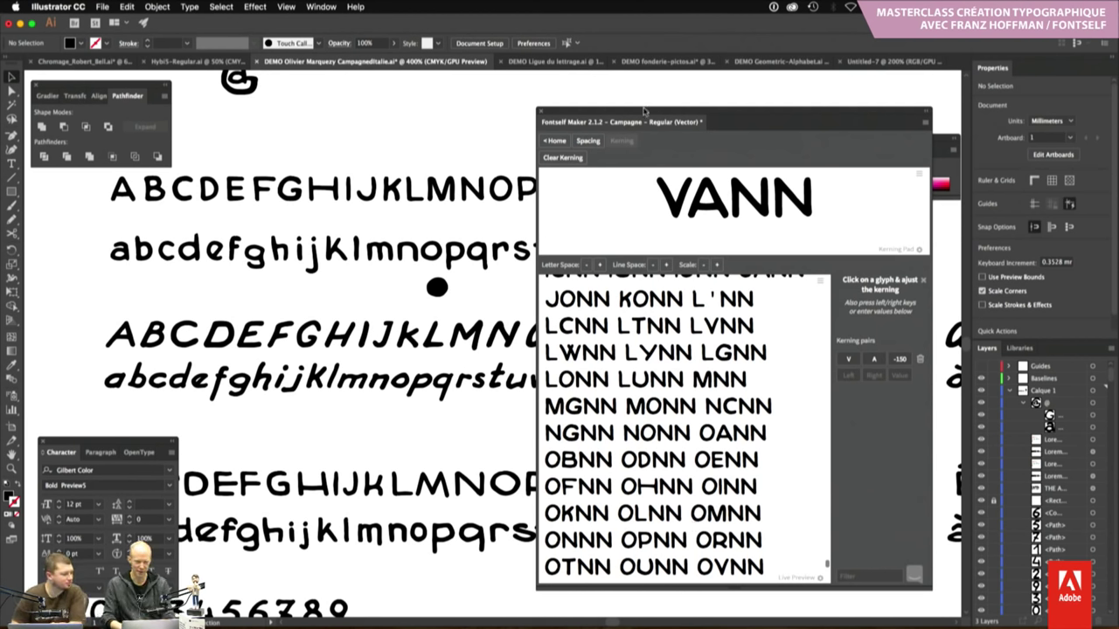
pyautogui.moveTo(644, 114); pyautogui.dragTo(724, 109)
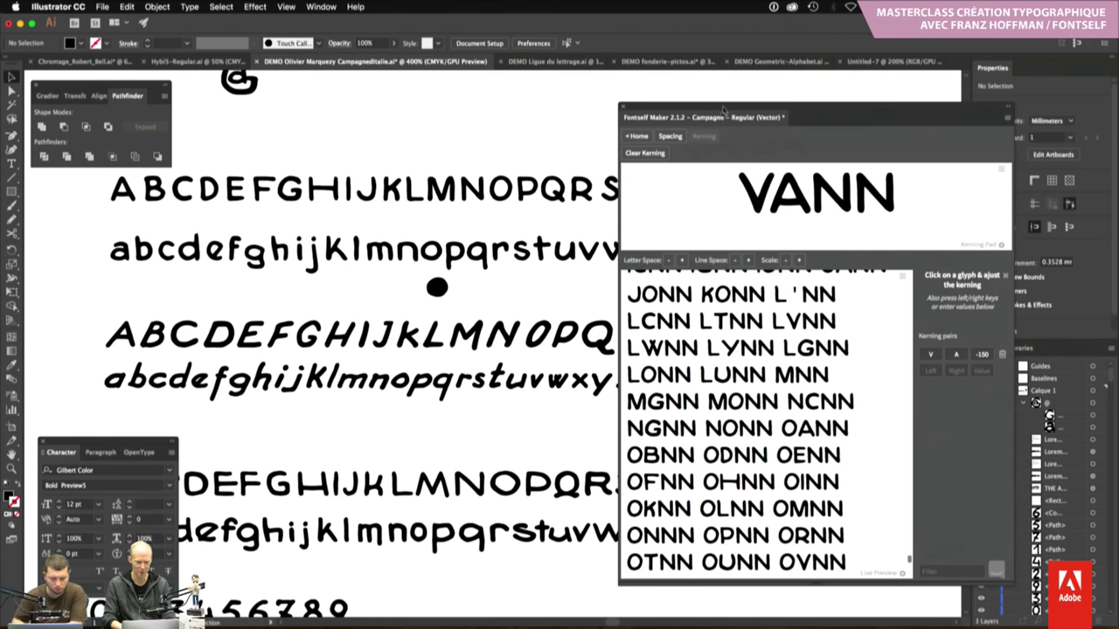
pyautogui.hscroll(-5, 417, 148)
pyautogui.scroll(-2, 418, 148)
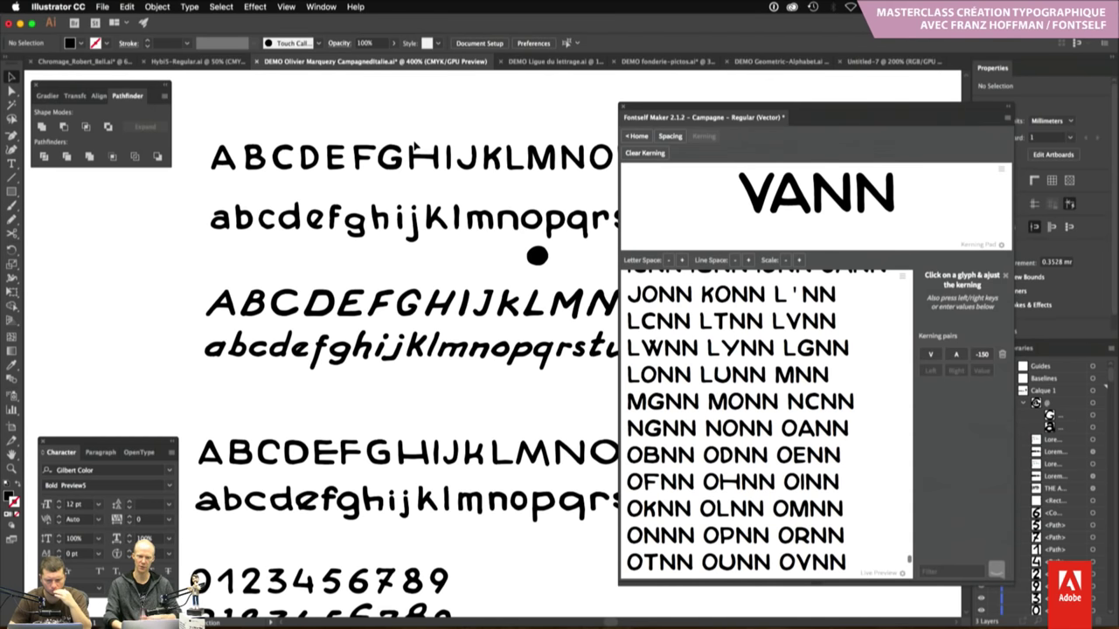
pyautogui.click(635, 136)
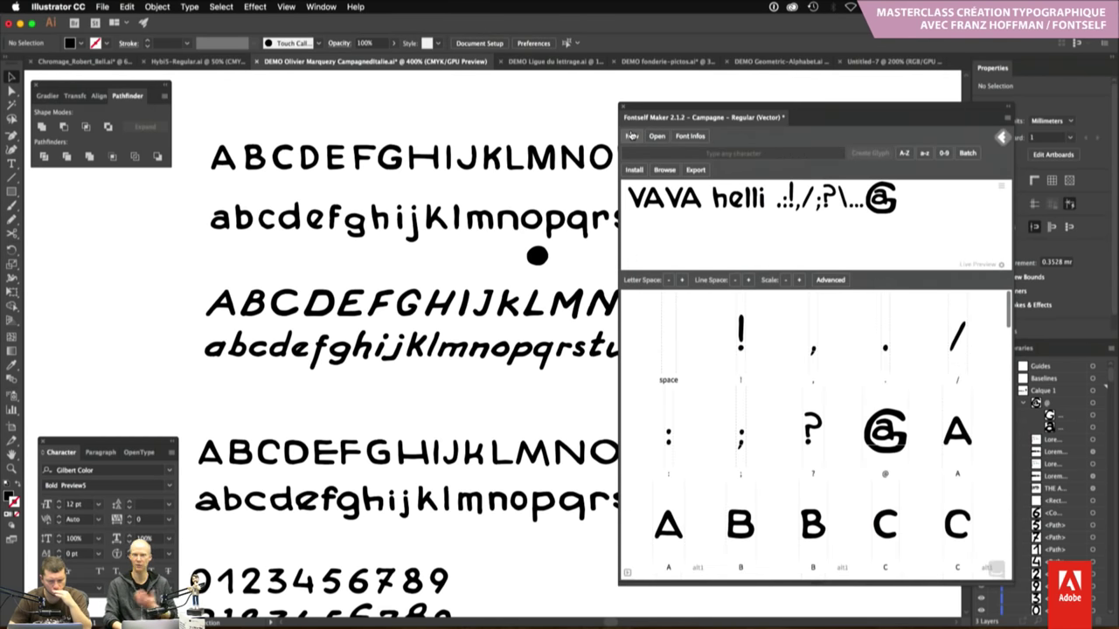
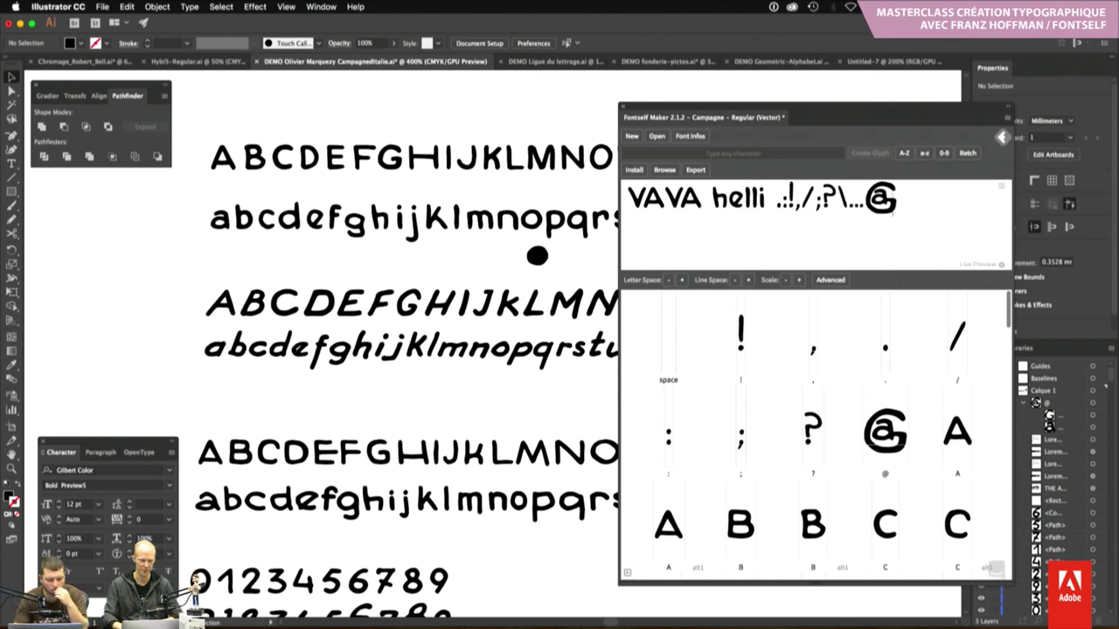
# Start a new empty Fontself font from the Hybi5 specimen document, discarding the current one
pyautogui.click(221, 63)
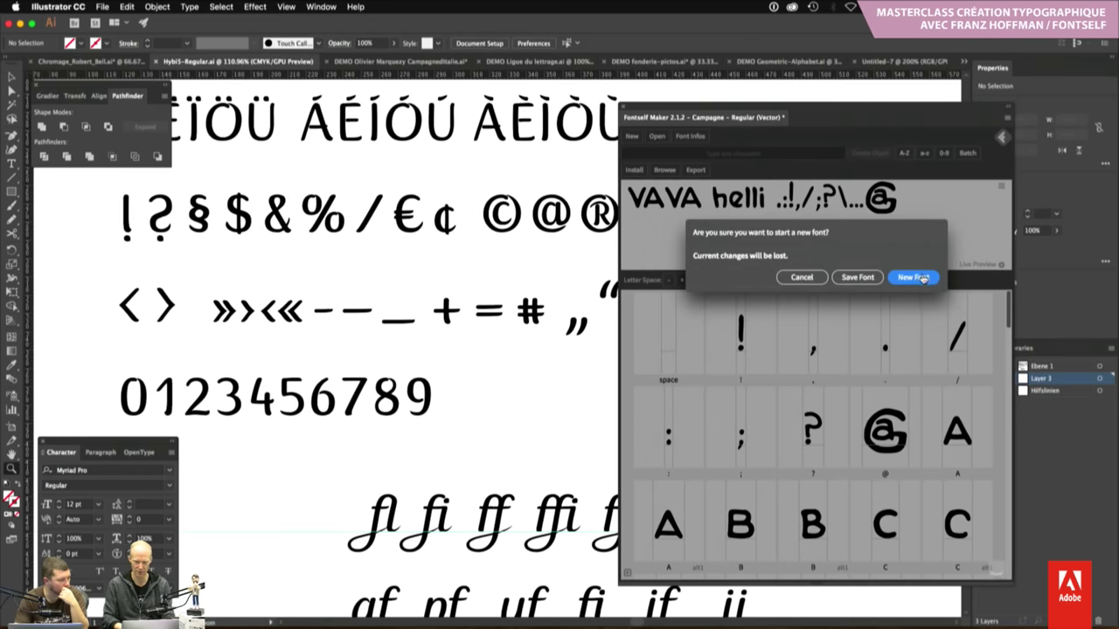
pyautogui.click(918, 276)
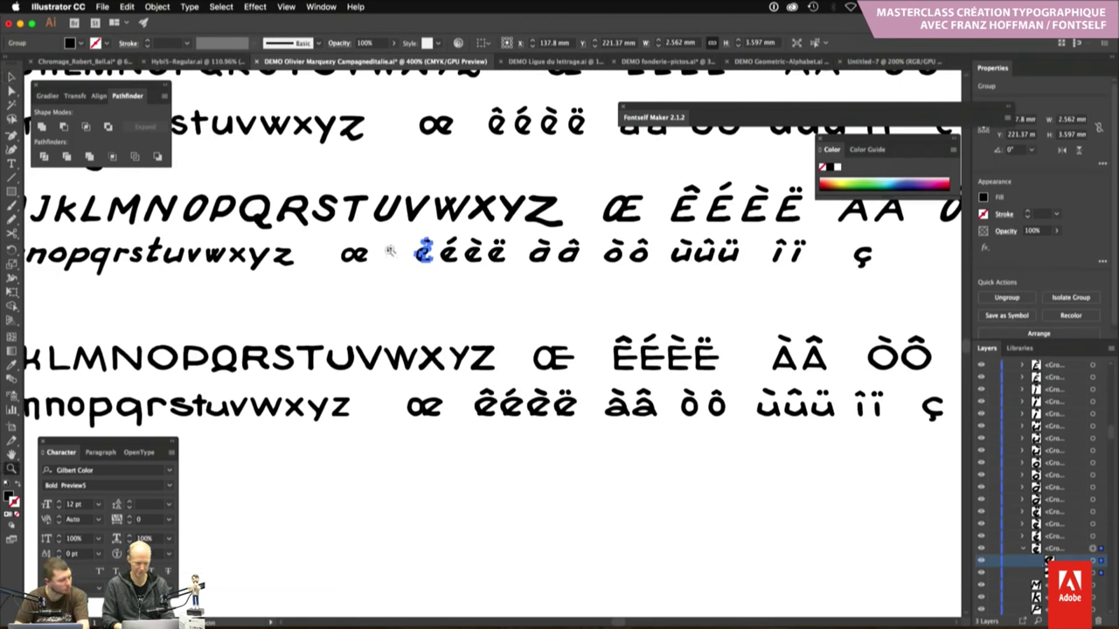
pyautogui.moveTo(391, 251); pyautogui.dragTo(574, 346)
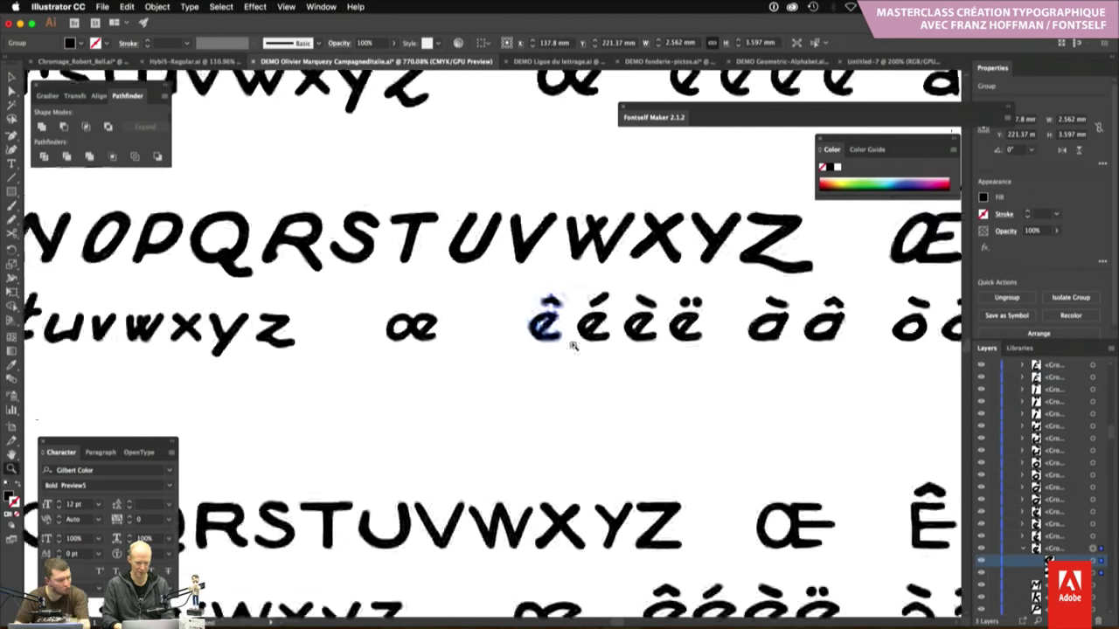
# Select the handwritten œ compound path and expand the Fontself Maker panel
pyautogui.press('v')
pyautogui.click(434, 334)
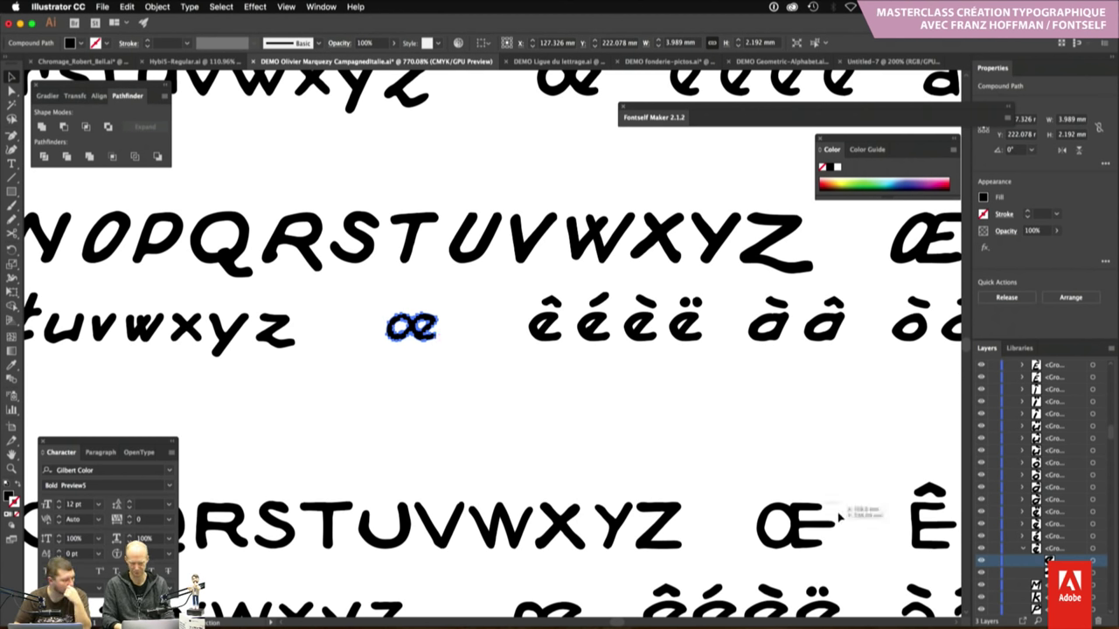
pyautogui.click(1037, 621)
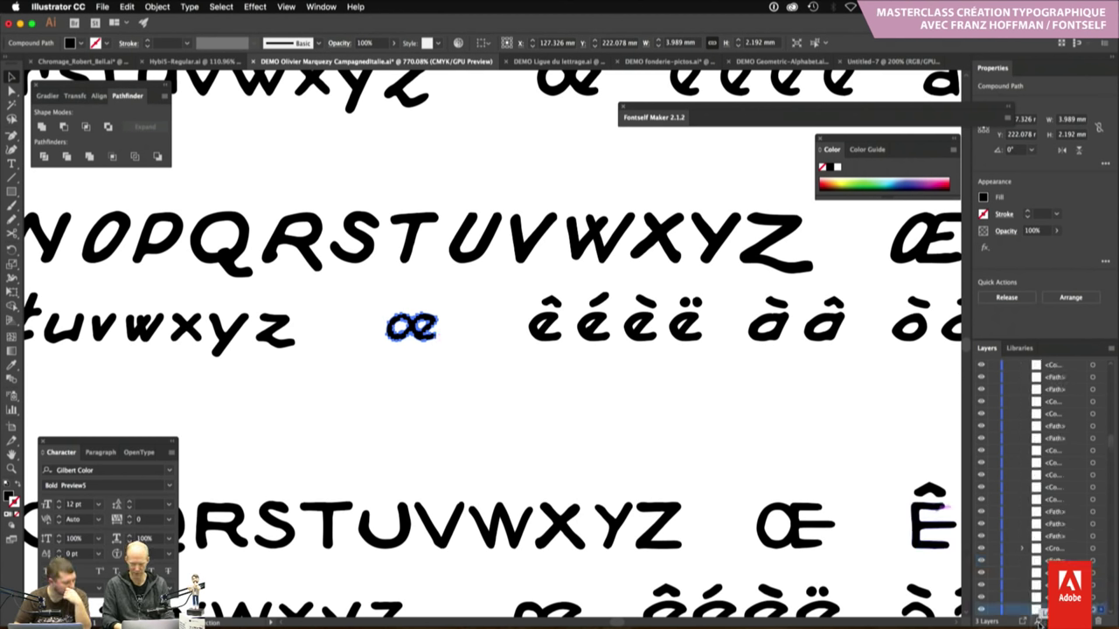
pyautogui.click(643, 119)
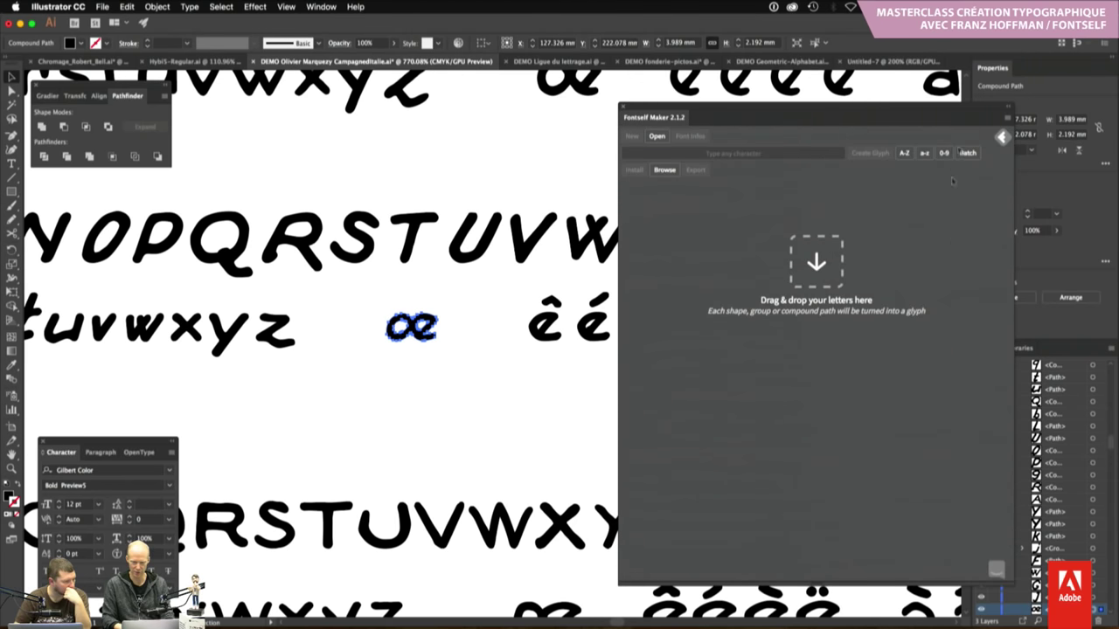
# Drop the handwritten œ into Fontself and confirm its character label
pyautogui.moveTo(432, 324); pyautogui.dragTo(710, 489)
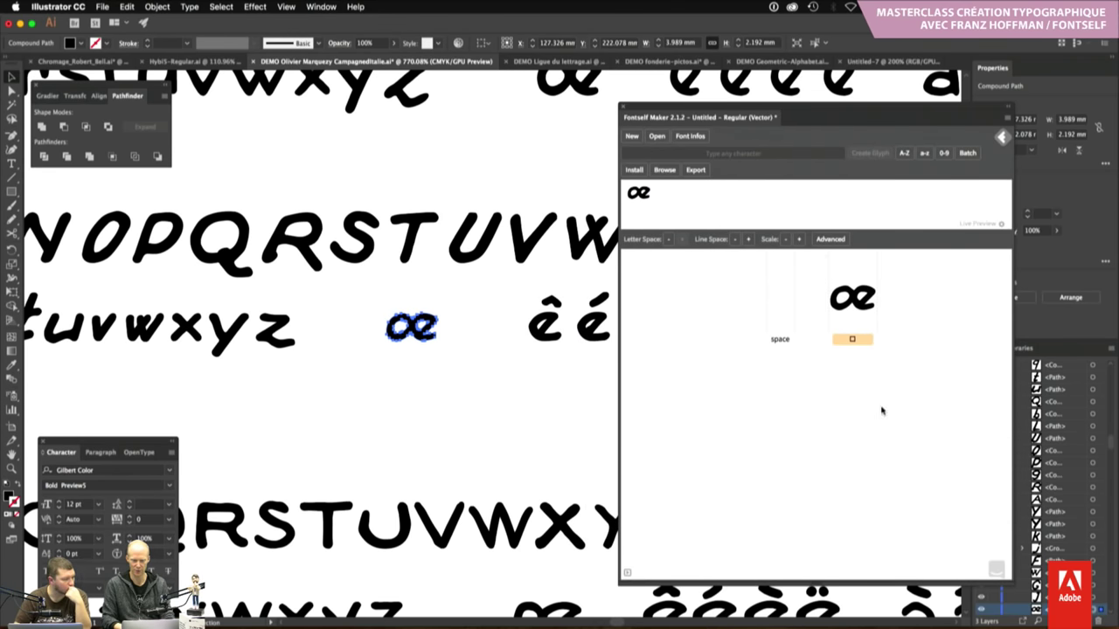
pyautogui.click(860, 341)
pyautogui.write('œ')
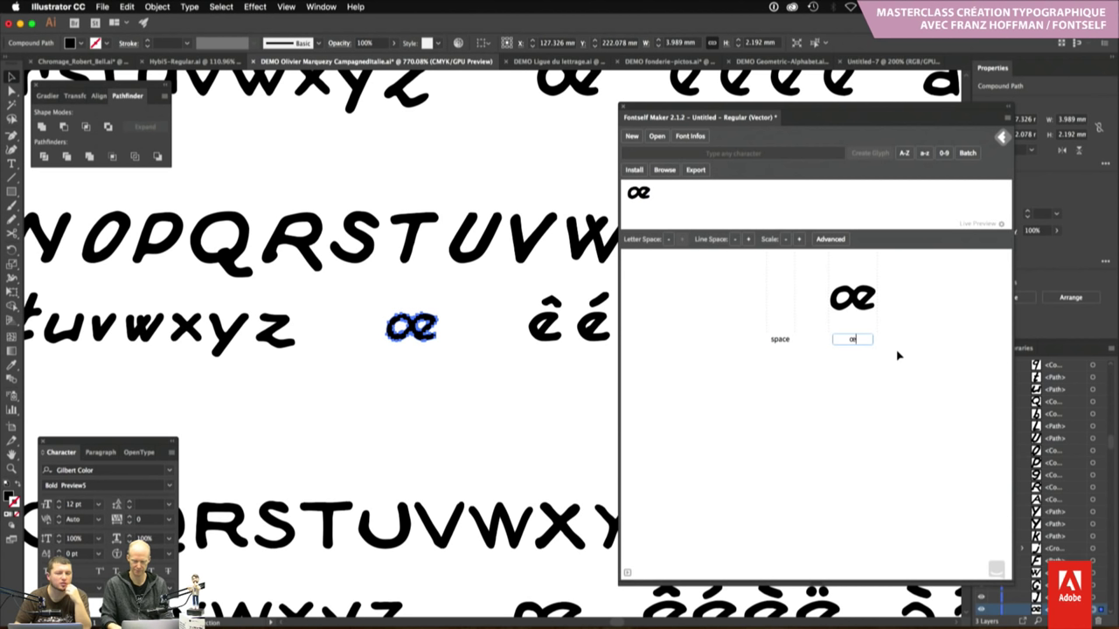
pyautogui.click(898, 356)
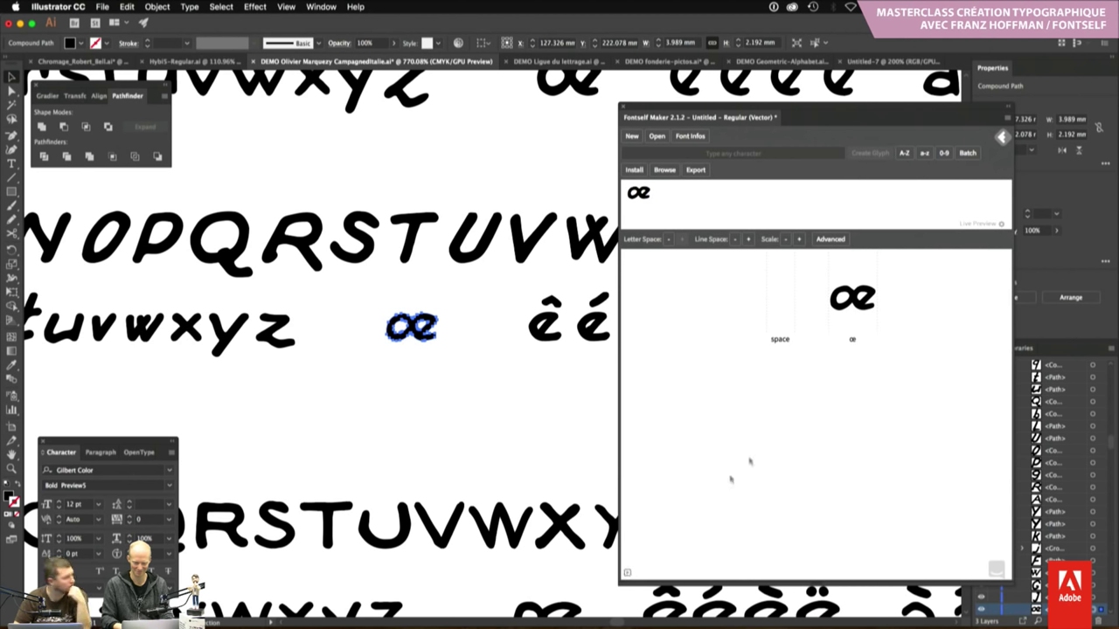
# Show the glyph category list, recheck the œ label, and return to Hybi5-Regular.ai
pyautogui.click(628, 572)
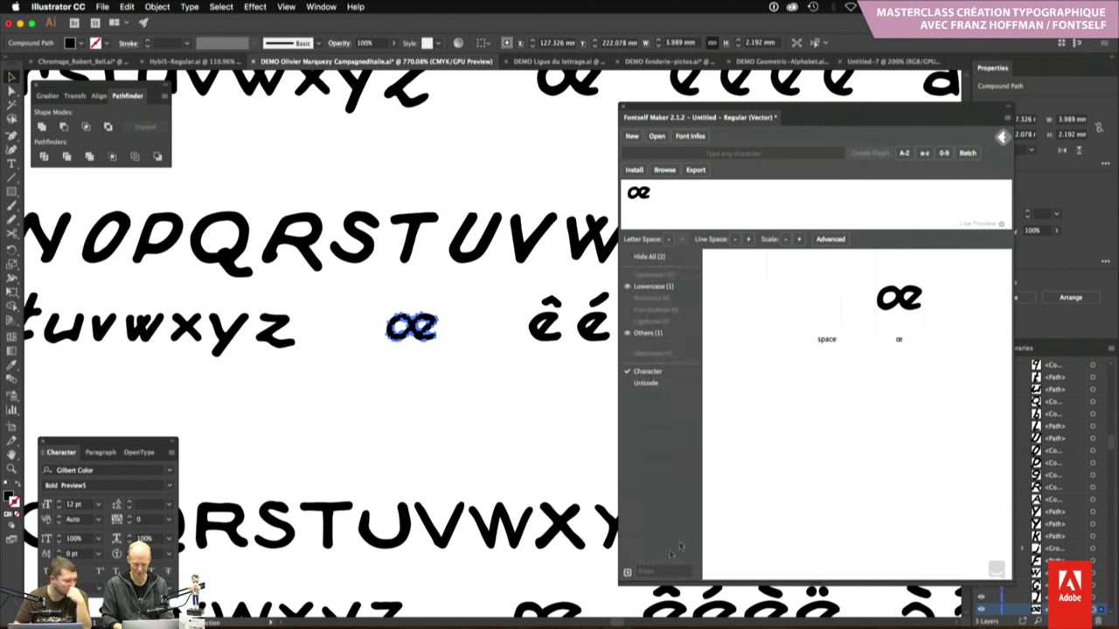
pyautogui.click(898, 341)
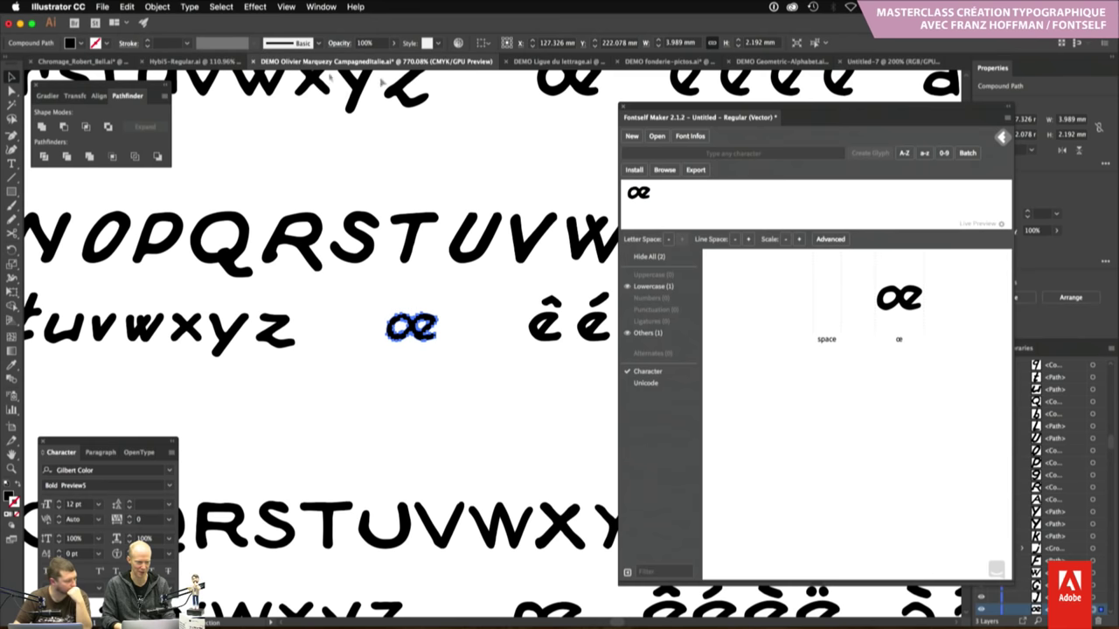
pyautogui.click(223, 61)
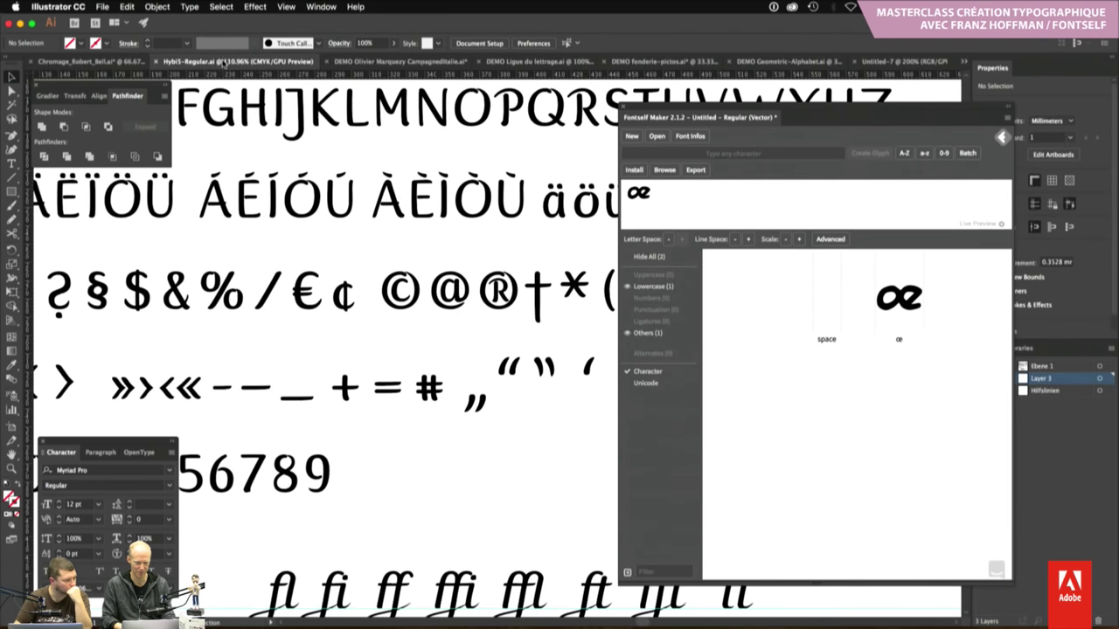
# Discard the œ font and start another empty Fontself font
pyautogui.scroll(-3, 516, 393)
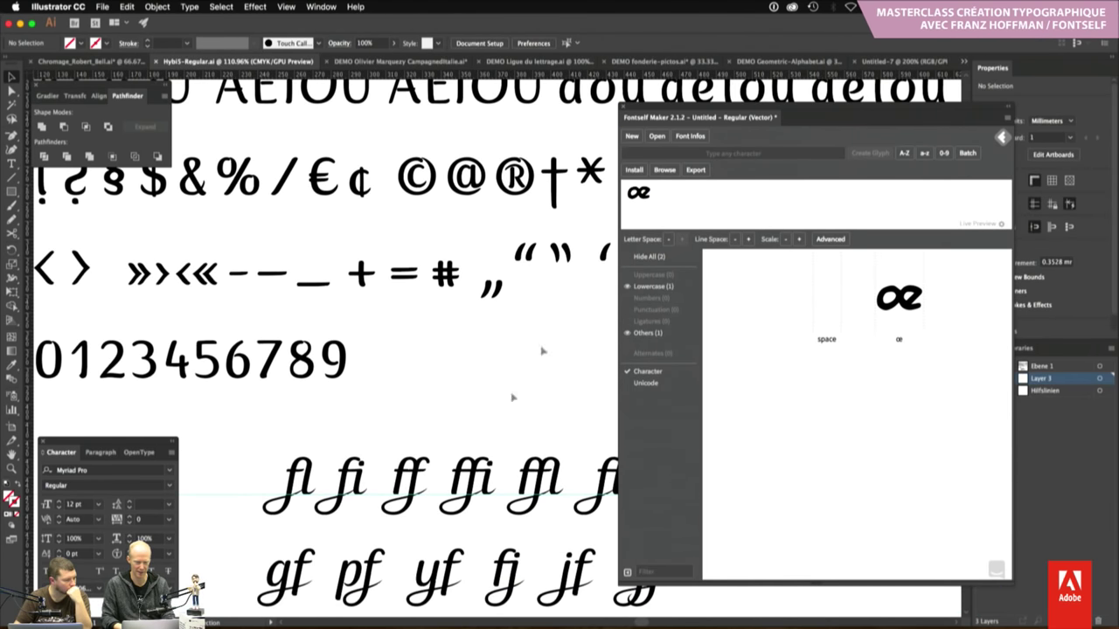
pyautogui.click(632, 137)
pyautogui.click(918, 281)
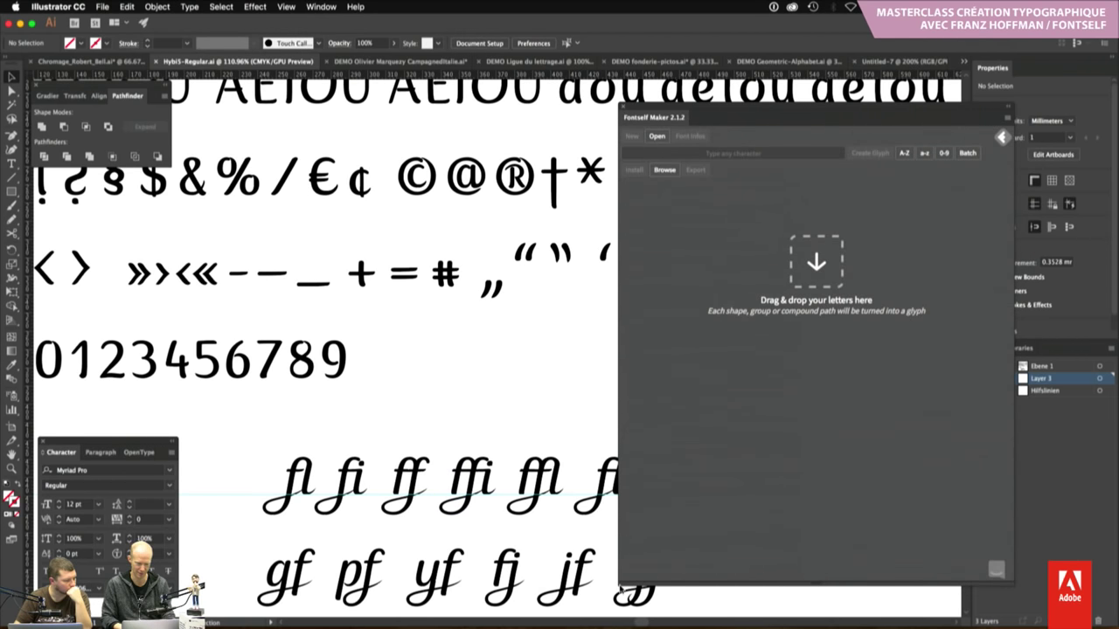
# Shrink the Fontself panel and select the fl and fi ligatures on the canvas
pyautogui.moveTo(619, 584); pyautogui.dragTo(649, 523)
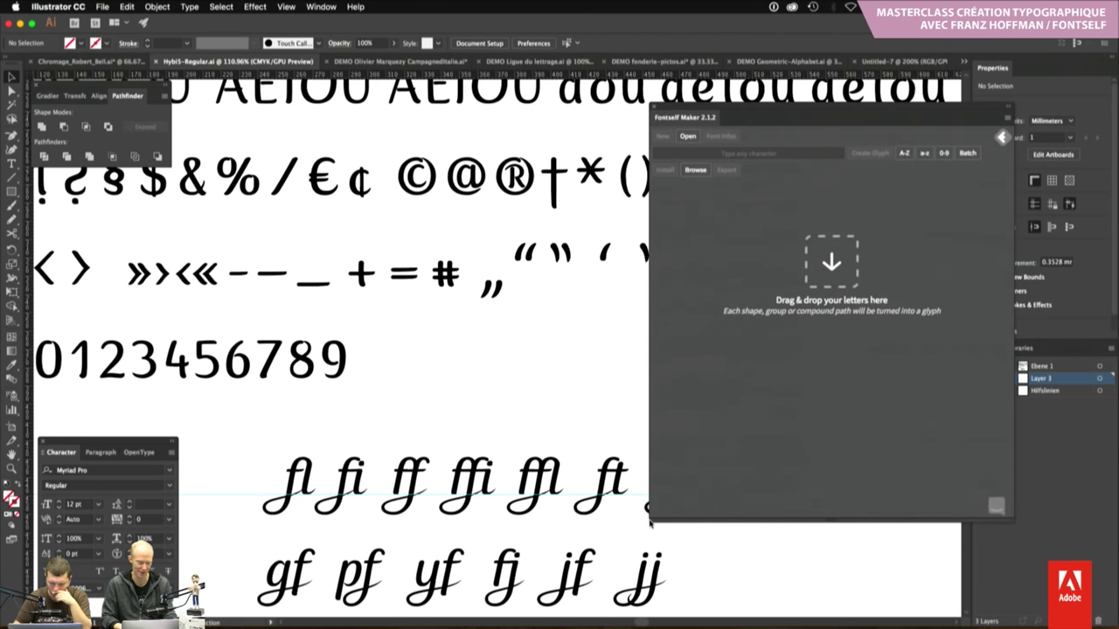
pyautogui.scroll(-2, 248, 424)
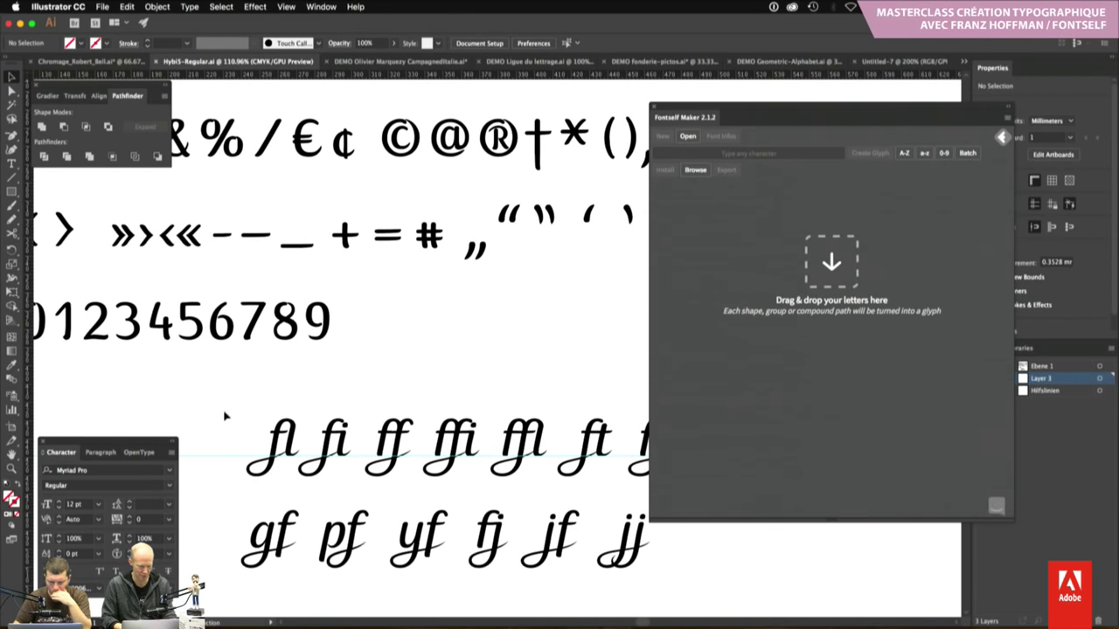
pyautogui.scroll(-1, 264, 422)
pyautogui.scroll(-3, 265, 423)
pyautogui.moveTo(274, 320); pyautogui.dragTo(380, 363)
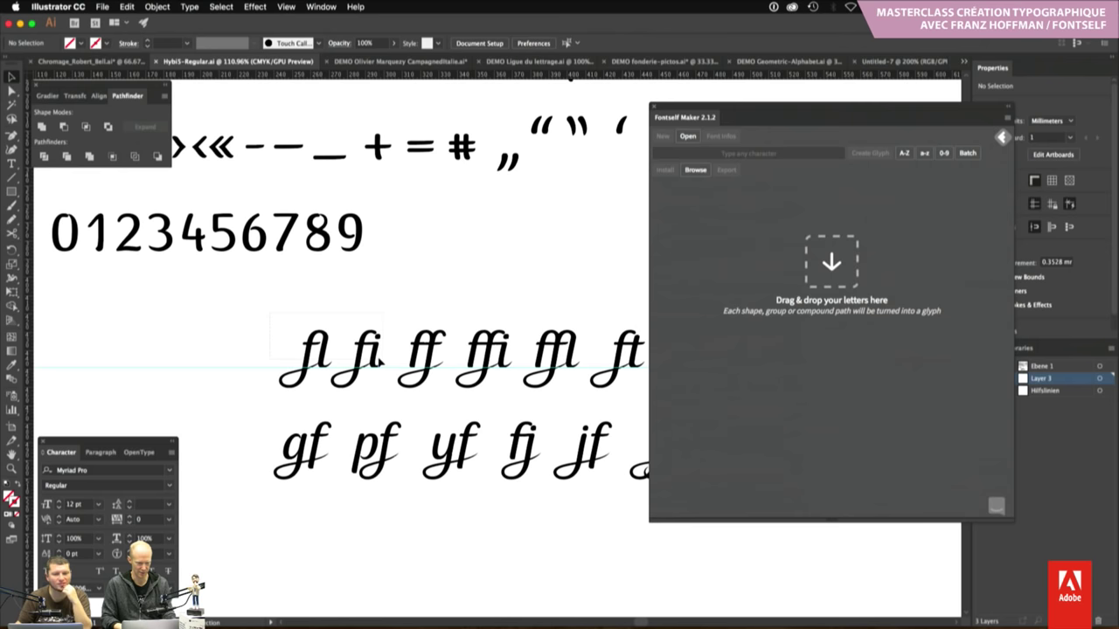
# Batch-import the fl and fi ligatures, lower the fl glyph on its baseline, then deselect
pyautogui.click(967, 153)
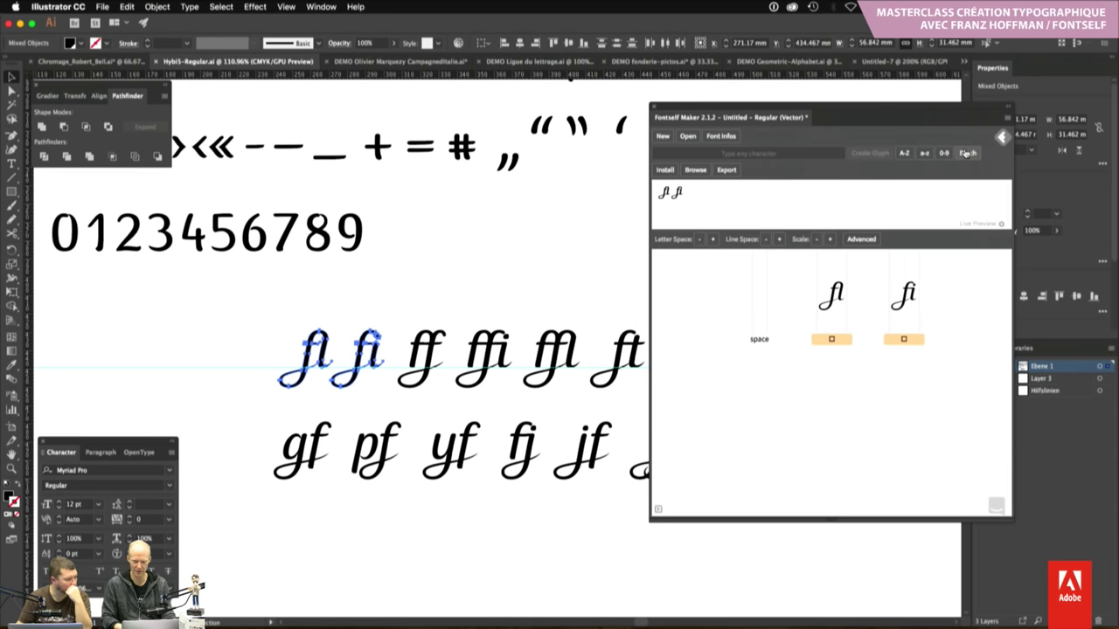
pyautogui.moveTo(832, 297)
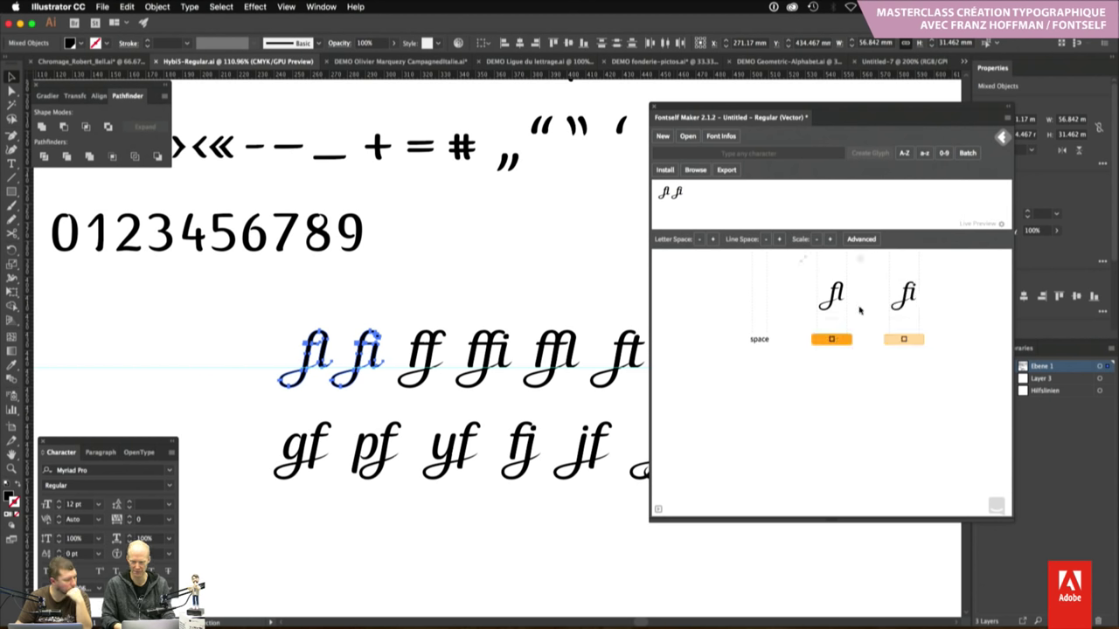
pyautogui.doubleClick(859, 310)
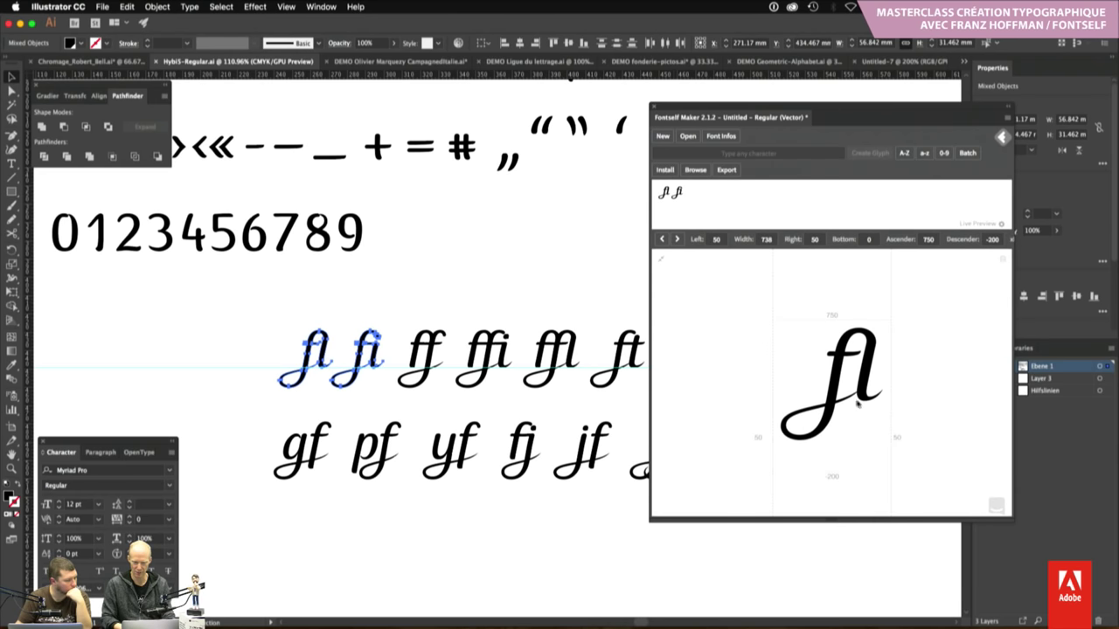
pyautogui.moveTo(864, 391); pyautogui.dragTo(866, 430)
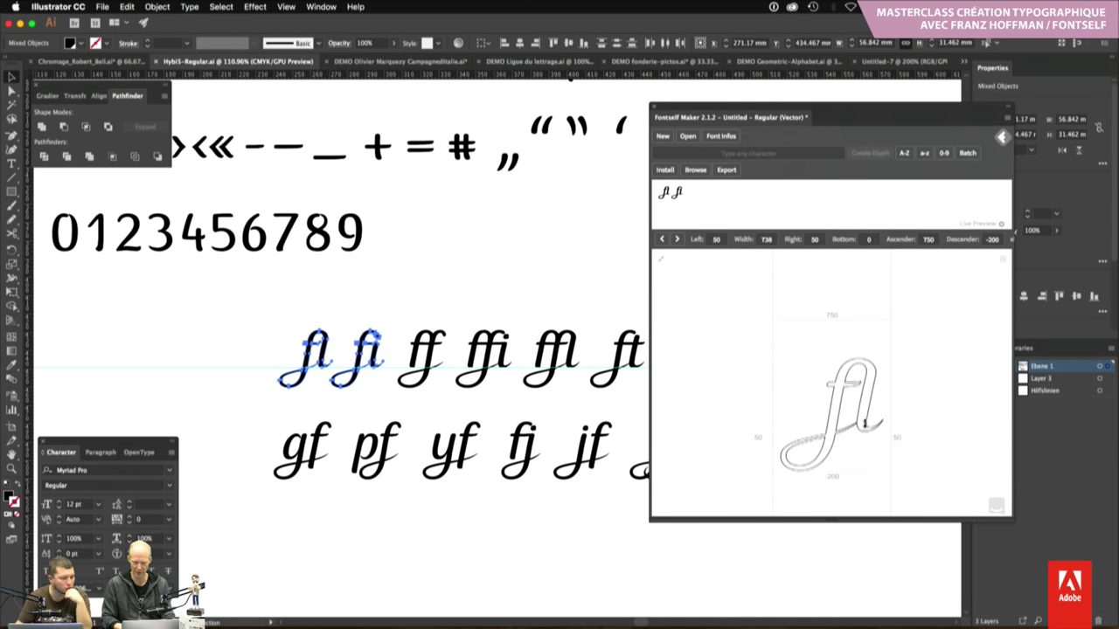
pyautogui.doubleClick(923, 398)
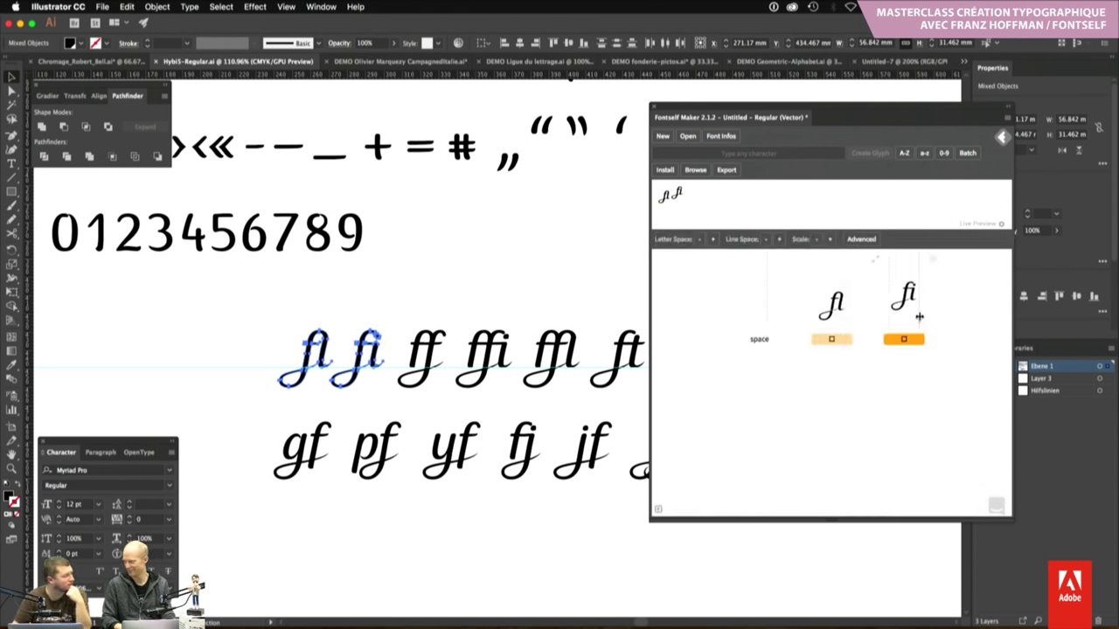
pyautogui.click(462, 294)
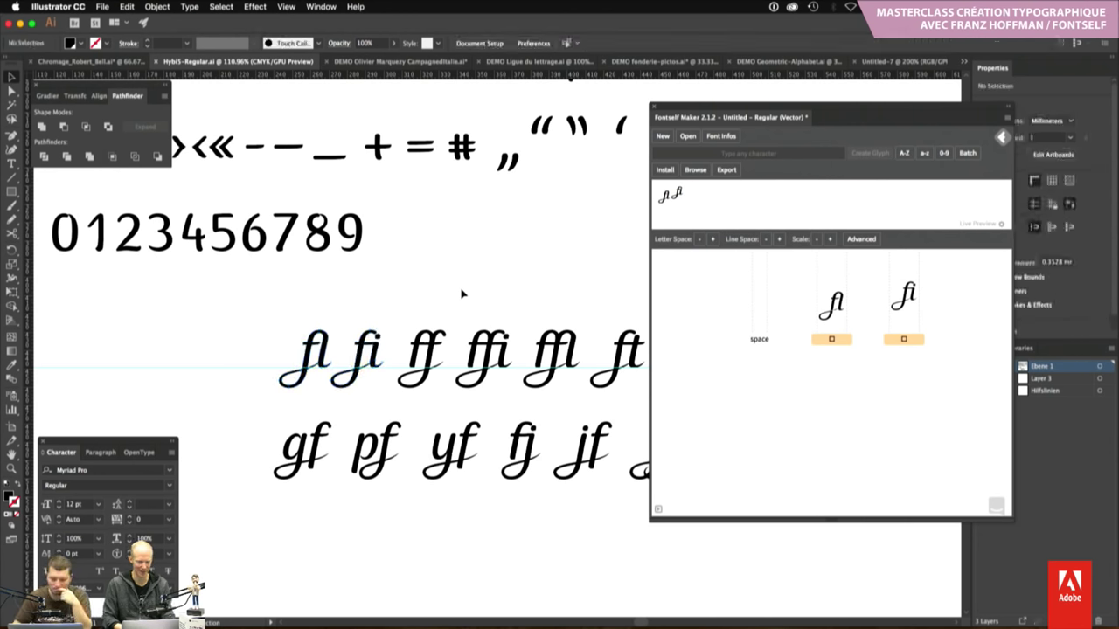
# Hide and restore the panels to review the specimen's lowercase alphabet row
pyautogui.scroll(3, 462, 294)
pyautogui.press('Tab')
pyautogui.scroll(4, 463, 294)
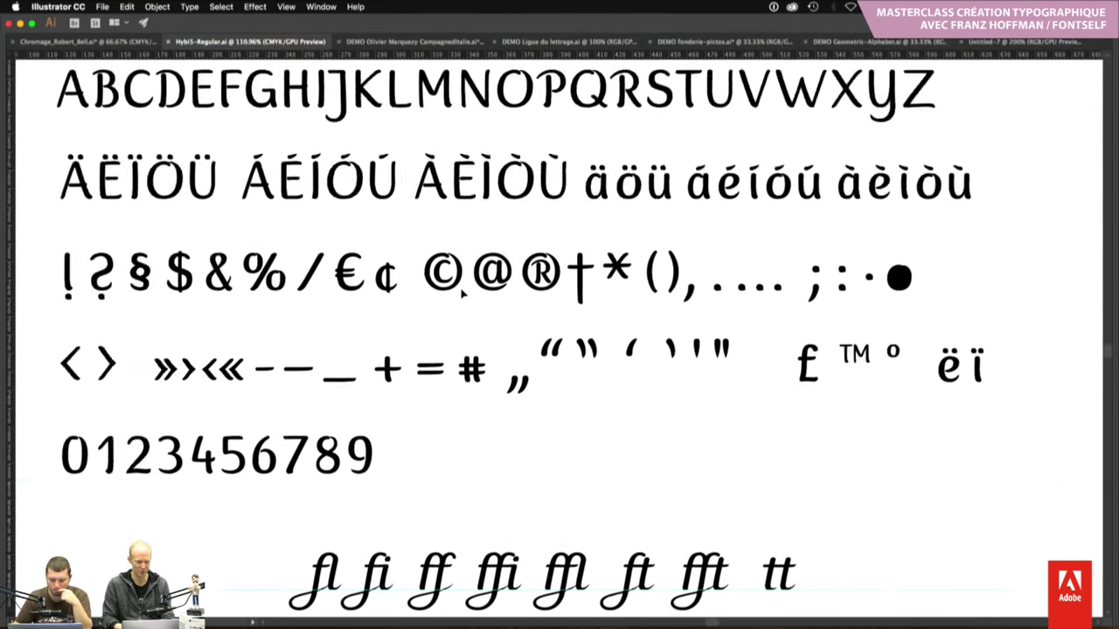
pyautogui.scroll(5, 463, 294)
pyautogui.press('Tab')
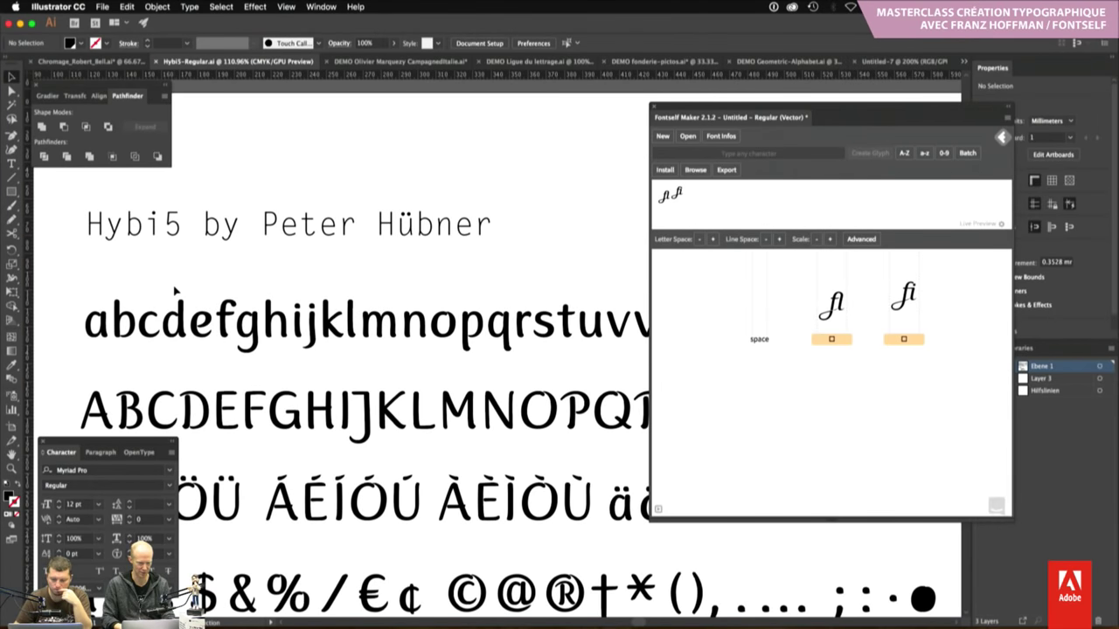
pyautogui.keyDown('alt'); pyautogui.scroll(-1, 140, 284); pyautogui.keyUp('alt')
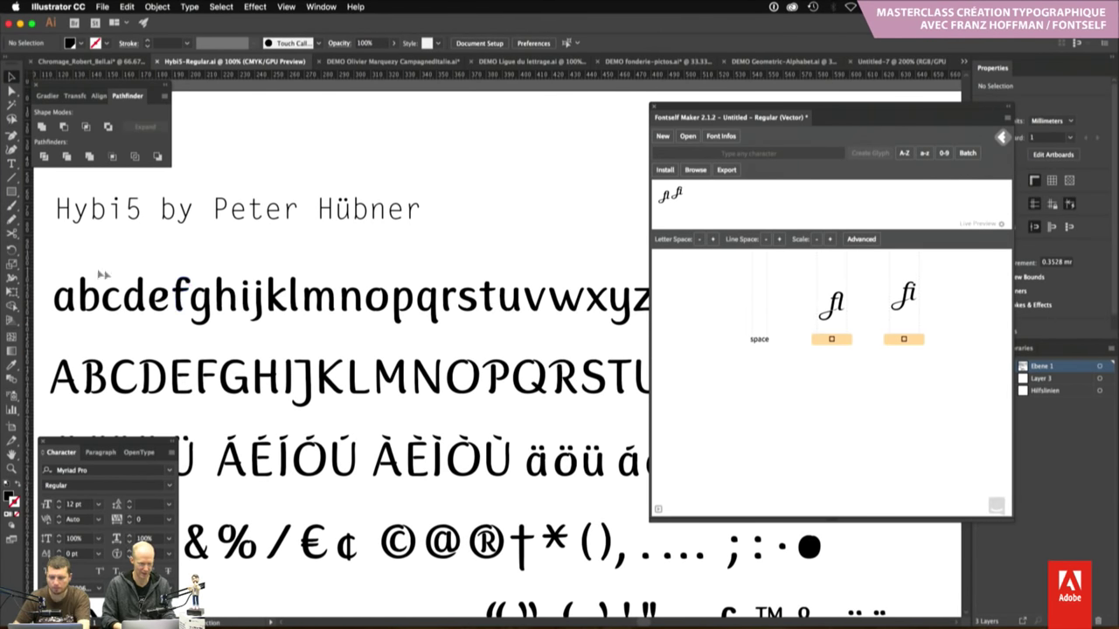
# Start a new font and batch-import the lowercase alphabet row as glyphs a–z
pyautogui.click(640, 326)
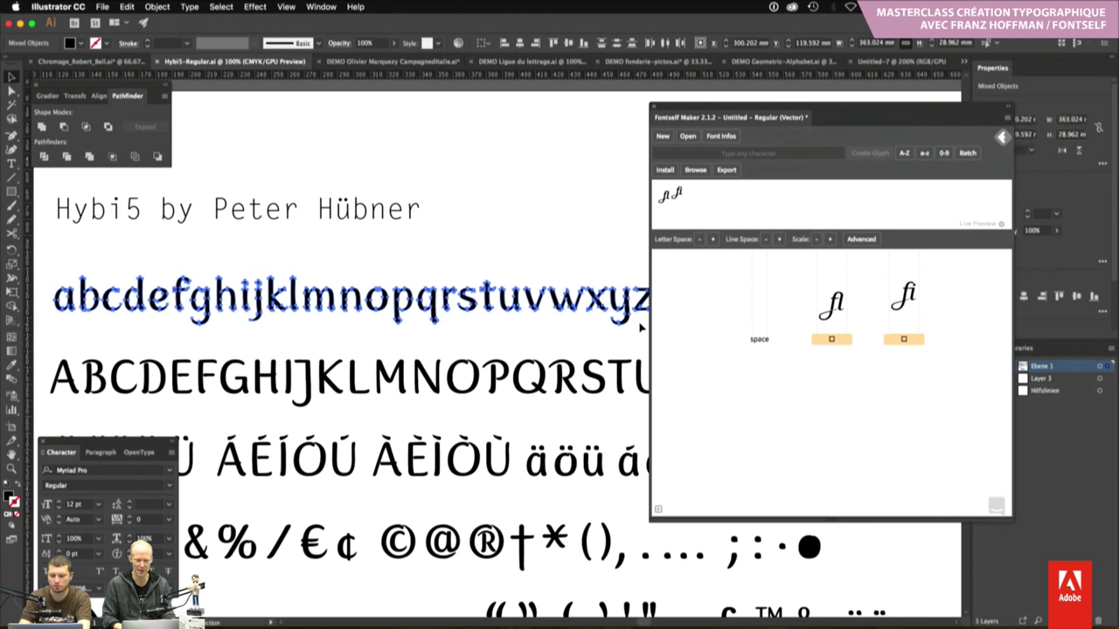
pyautogui.click(662, 137)
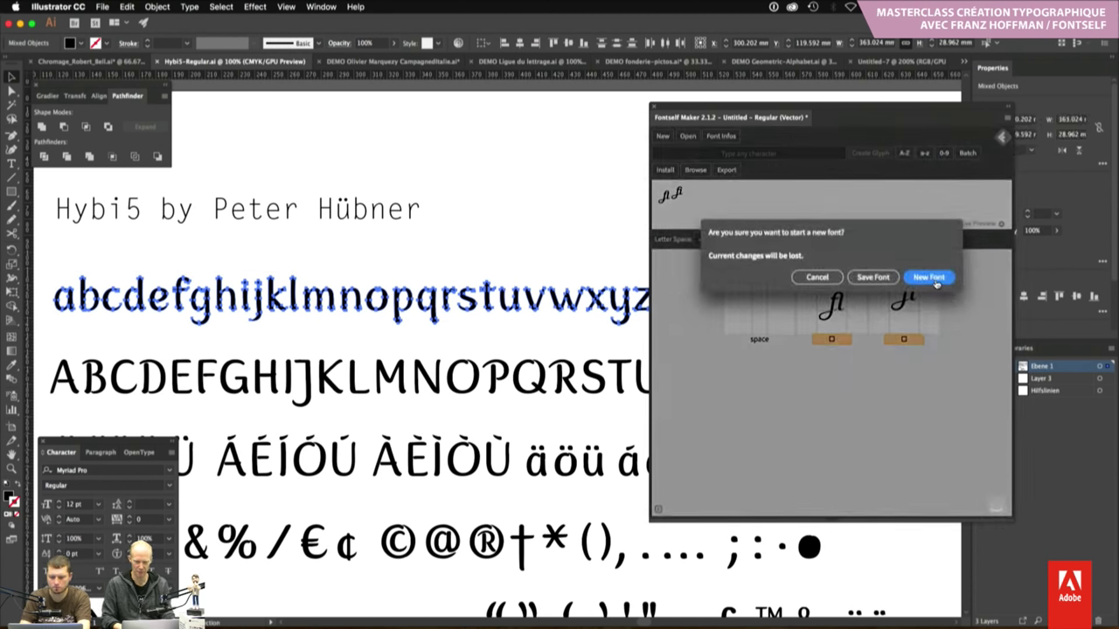
pyautogui.click(934, 280)
pyautogui.click(925, 154)
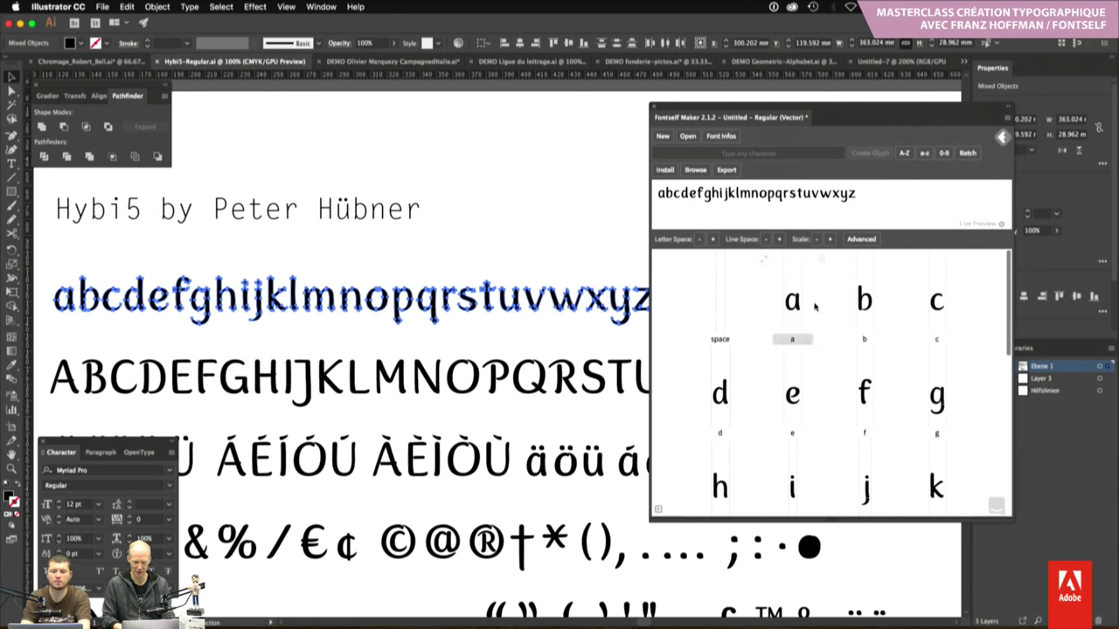
# Open the g glyph editor, then return to the full glyph grid
pyautogui.doubleClick(965, 400)
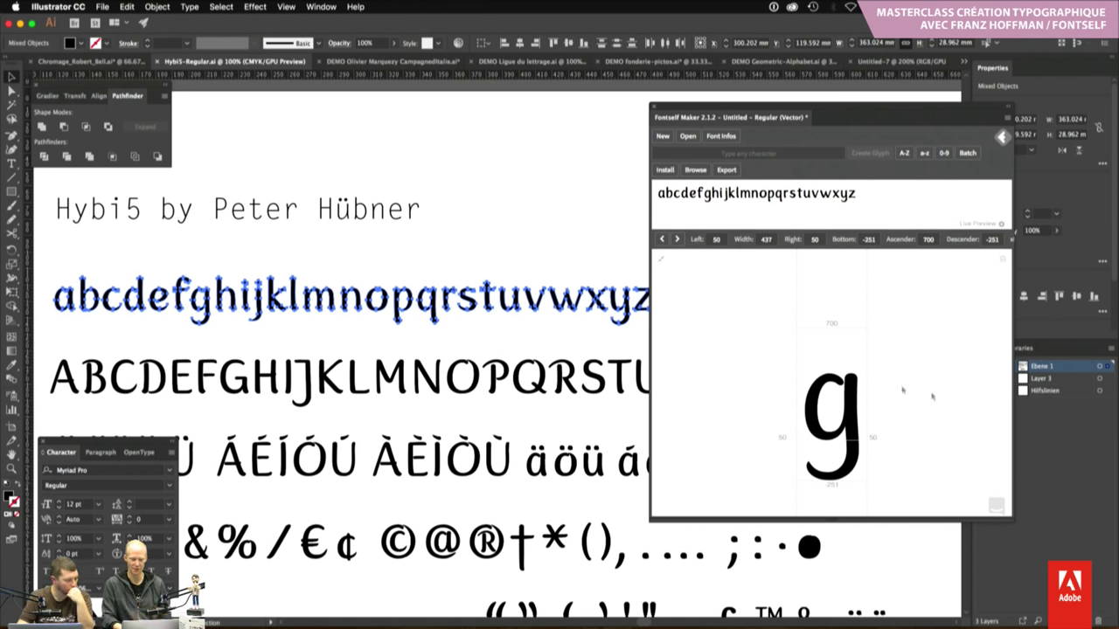
pyautogui.click(718, 351)
pyautogui.click(498, 209)
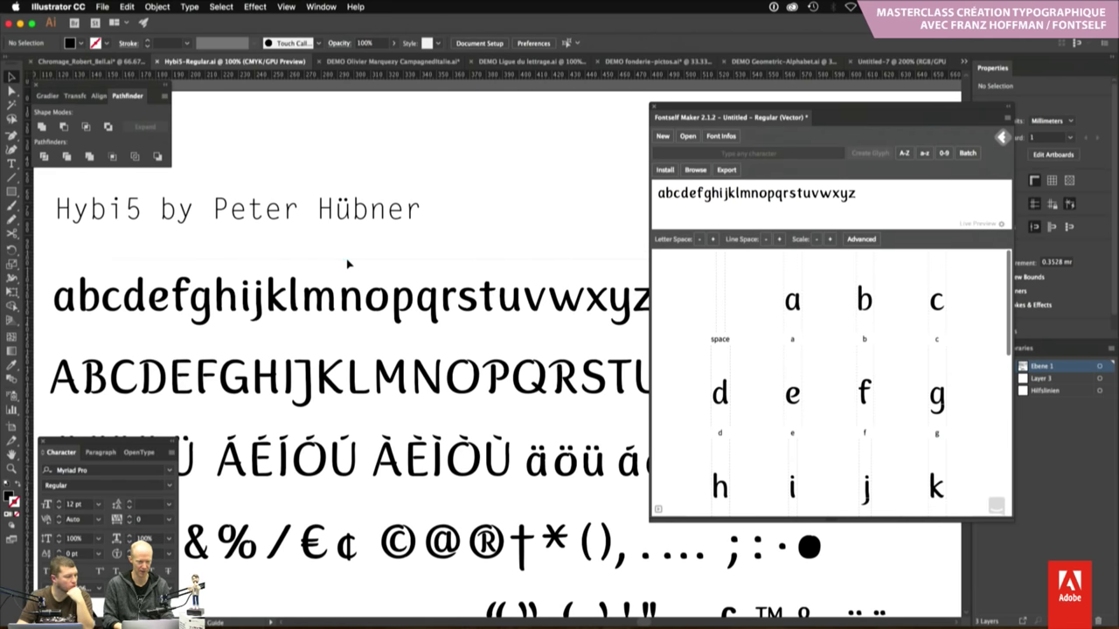
# Unlock the guides and align the horizontal guide with the lowercase baseline
pyautogui.moveTo(347, 264); pyautogui.dragTo(505, 236)
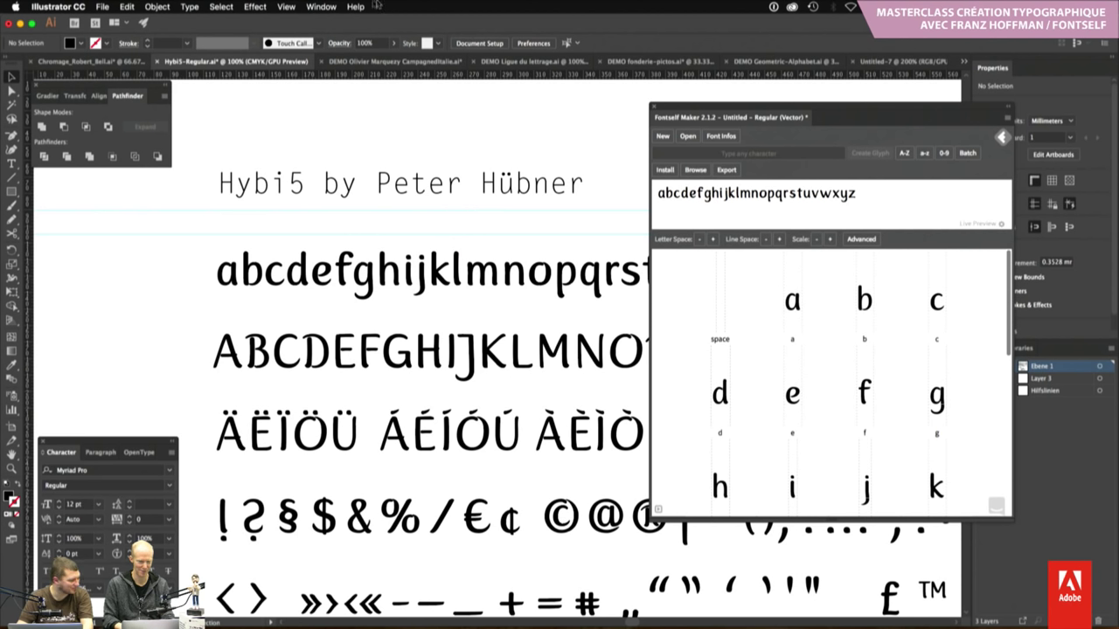
pyautogui.click(331, 6)
pyautogui.moveTo(286, 6)
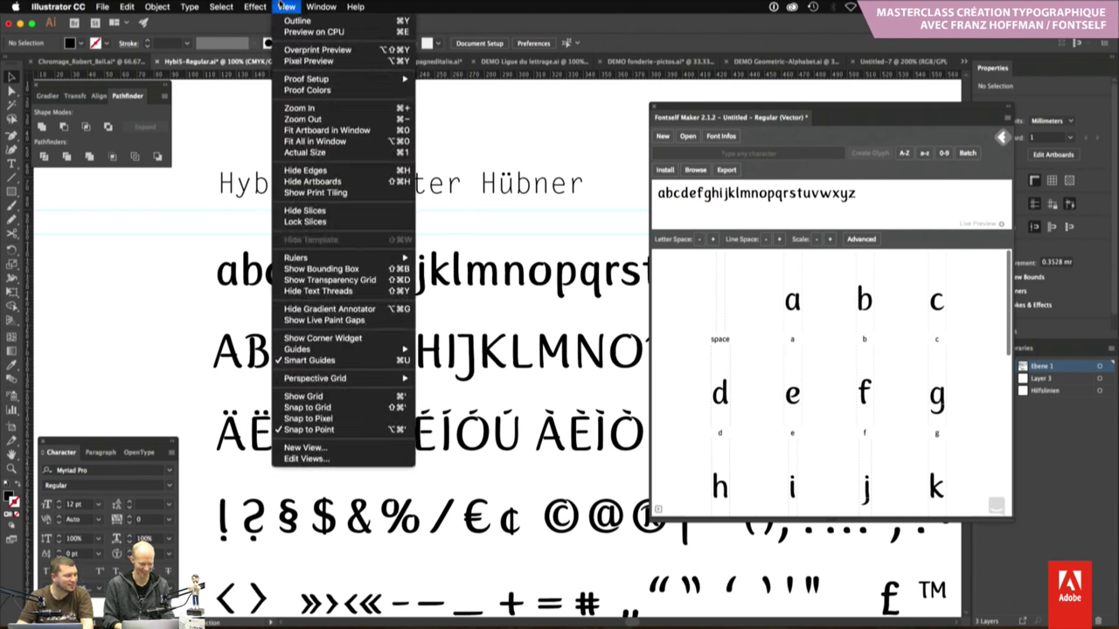
pyautogui.moveTo(298, 349)
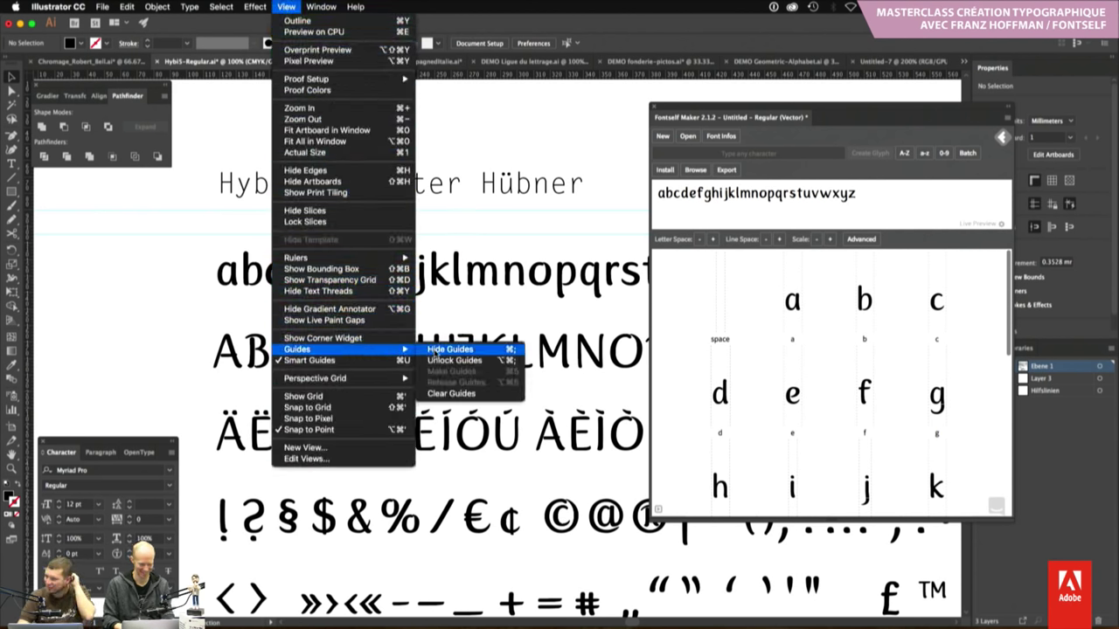
pyautogui.click(450, 360)
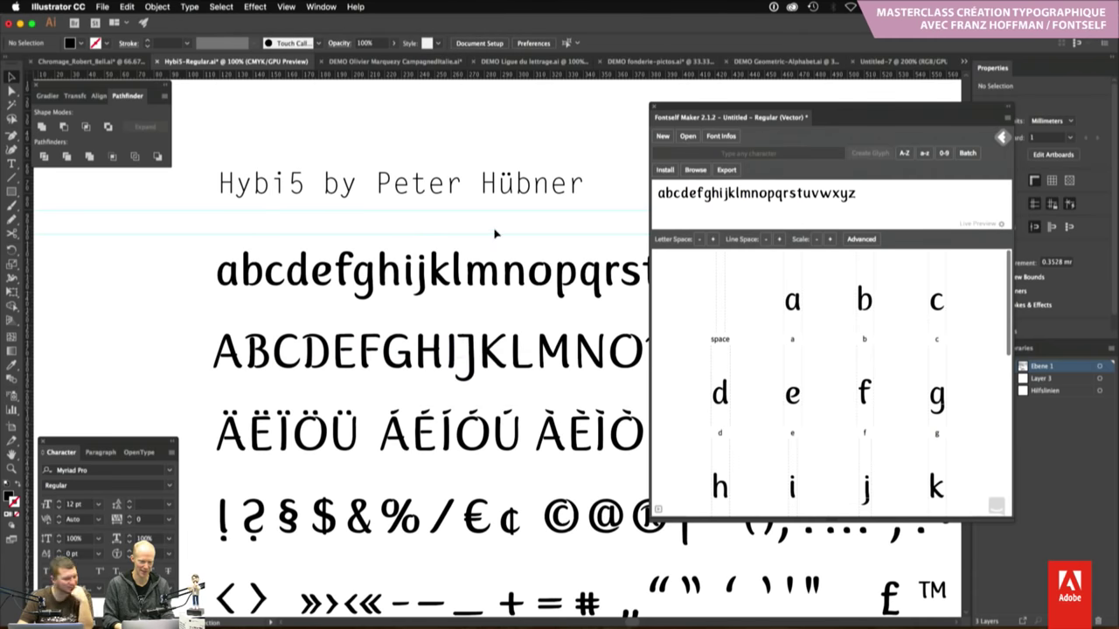
pyautogui.moveTo(491, 236); pyautogui.dragTo(491, 286)
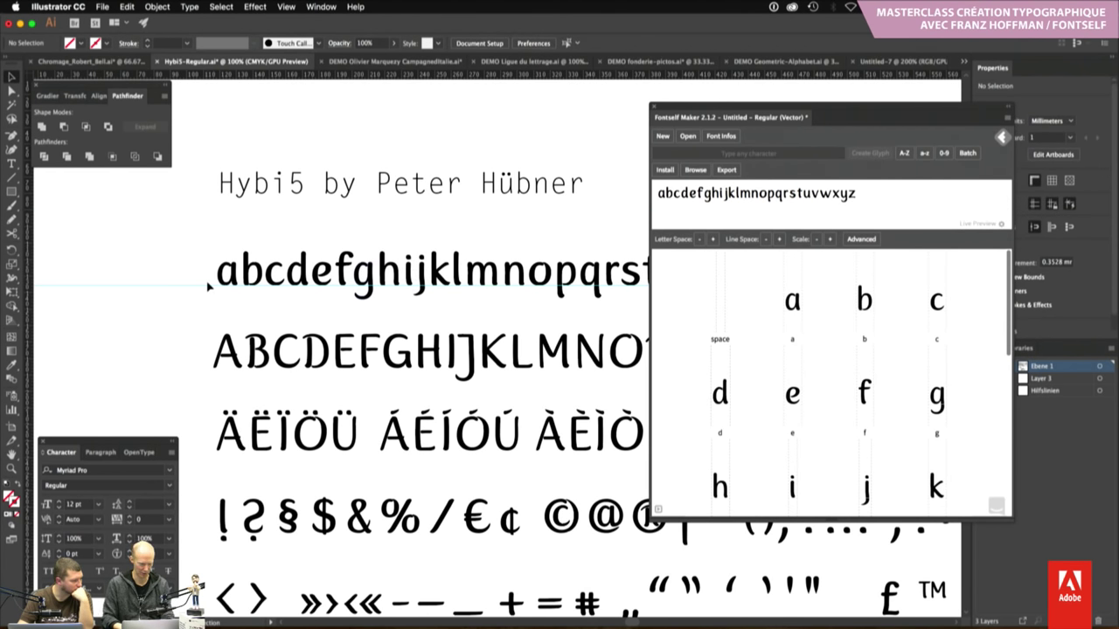
pyautogui.moveTo(206, 291); pyautogui.dragTo(206, 275)
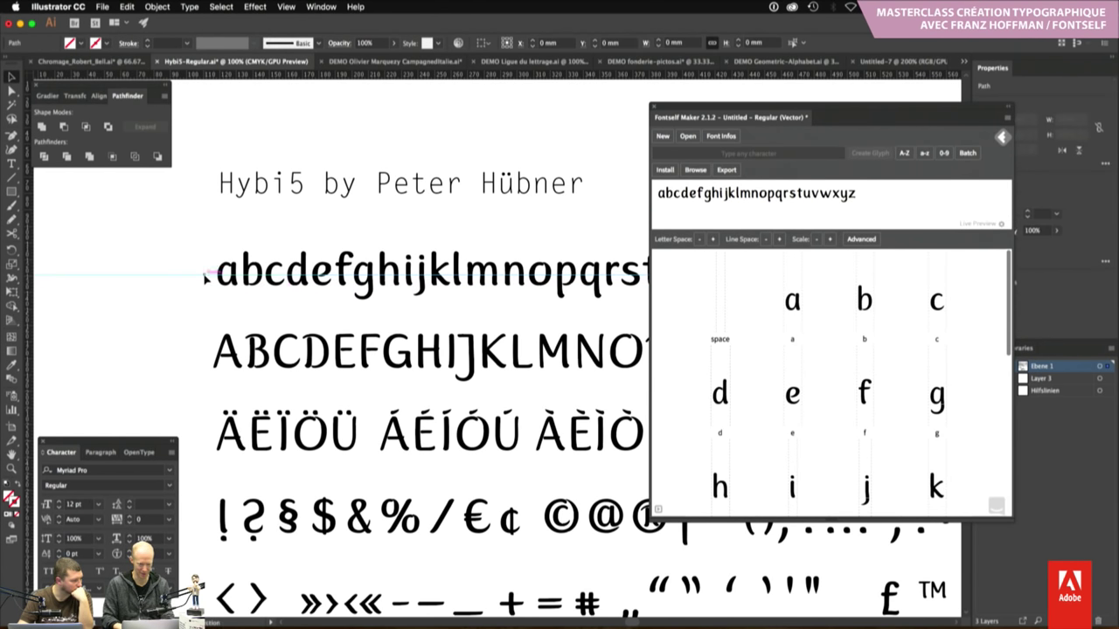
# Zoom into the start of the lowercase row and select the a, b and c outlines
pyautogui.press('z')
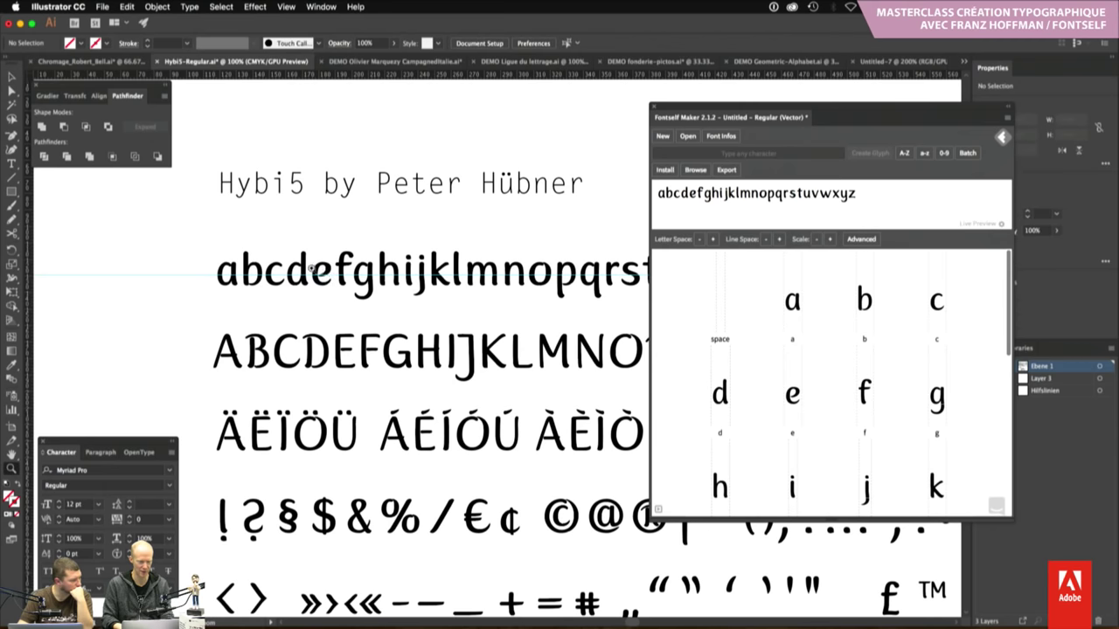
pyautogui.moveTo(315, 269); pyautogui.dragTo(697, 291)
pyautogui.press('v')
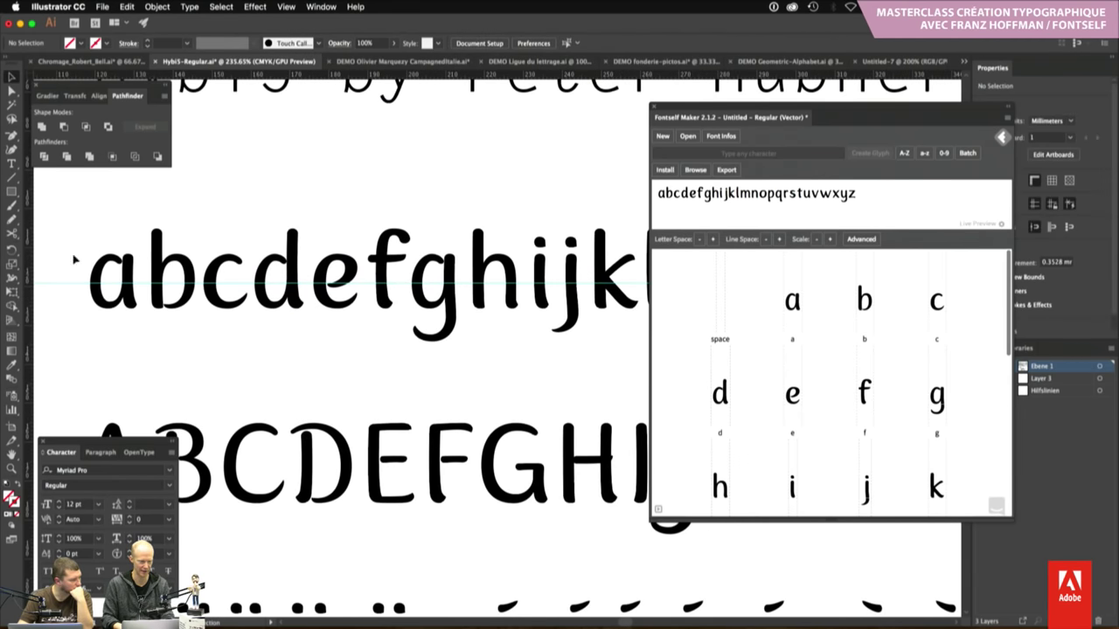
pyautogui.moveTo(255, 336); pyautogui.dragTo(243, 304)
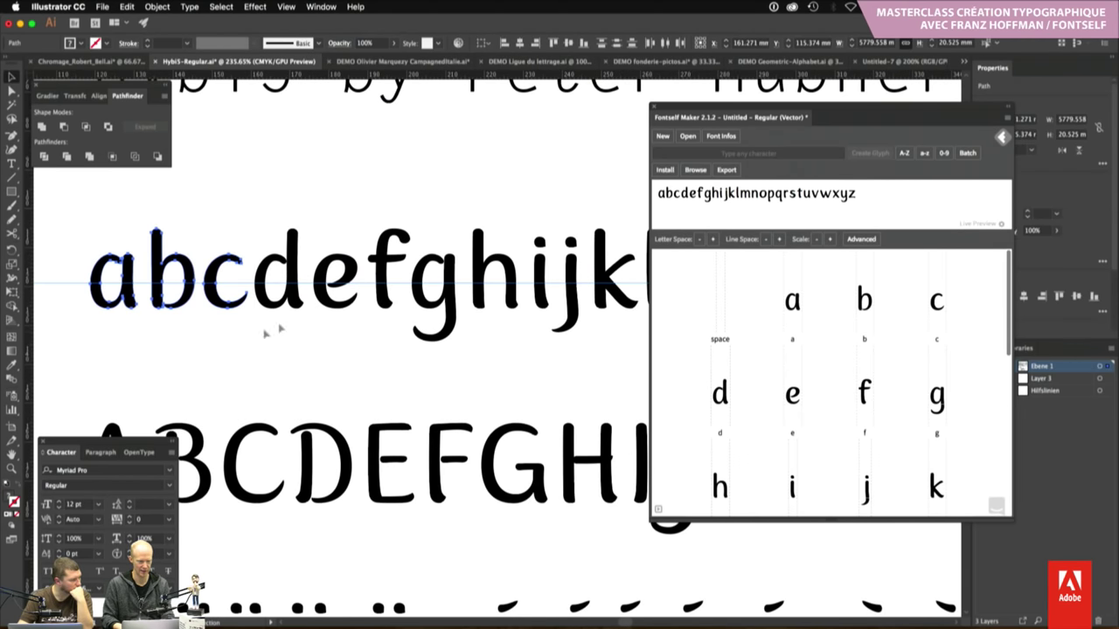
# Batch-add the abc outlines as extra glyphs, inspect the new a, and start deleting it
pyautogui.click(968, 154)
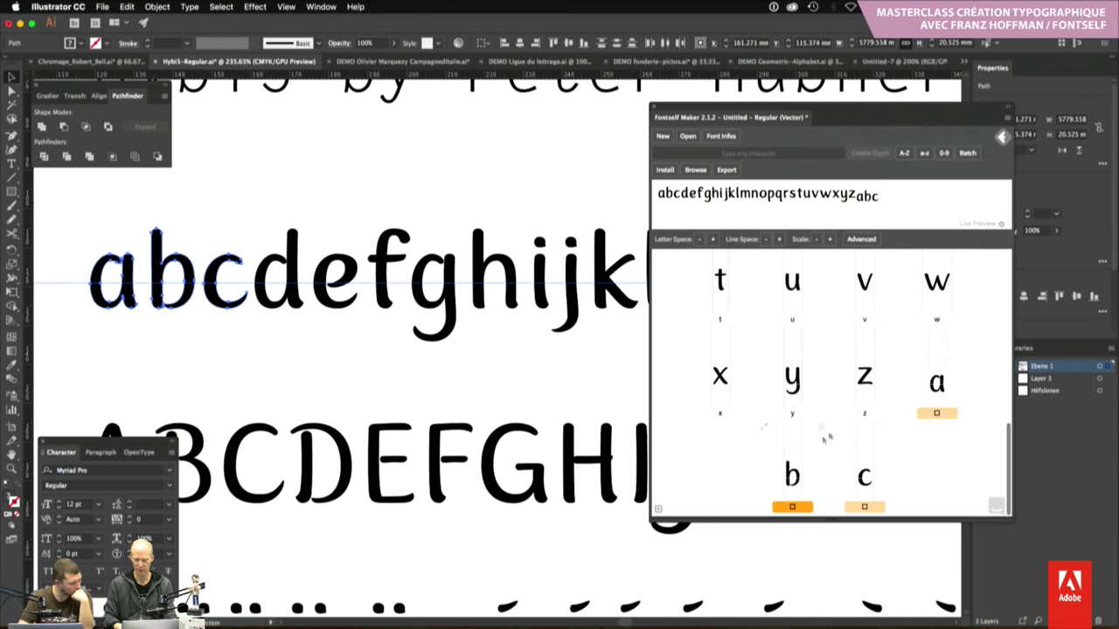
pyautogui.doubleClick(961, 387)
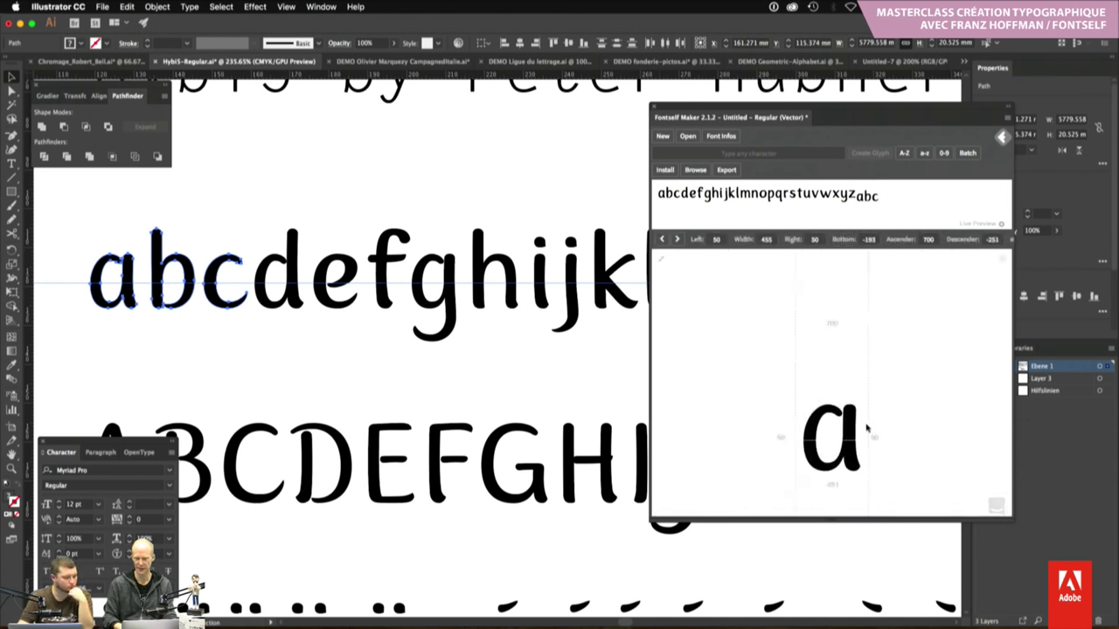
pyautogui.doubleClick(910, 423)
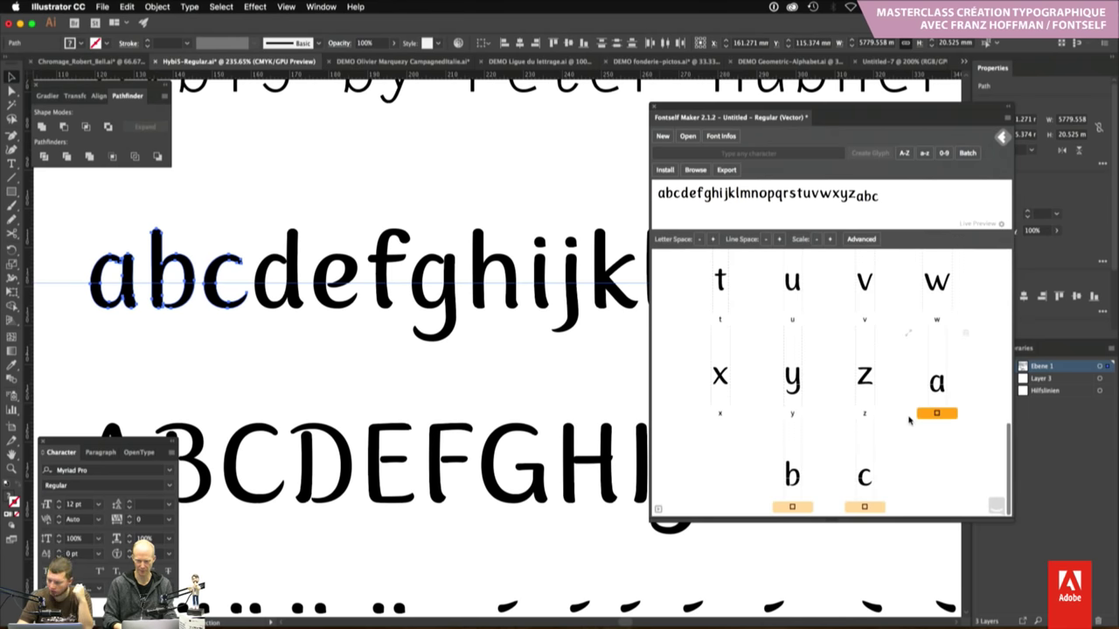
pyautogui.click(966, 335)
# Delete the duplicate a, b and c glyphs, deselect the letters, and zoom out
pyautogui.press('Return')
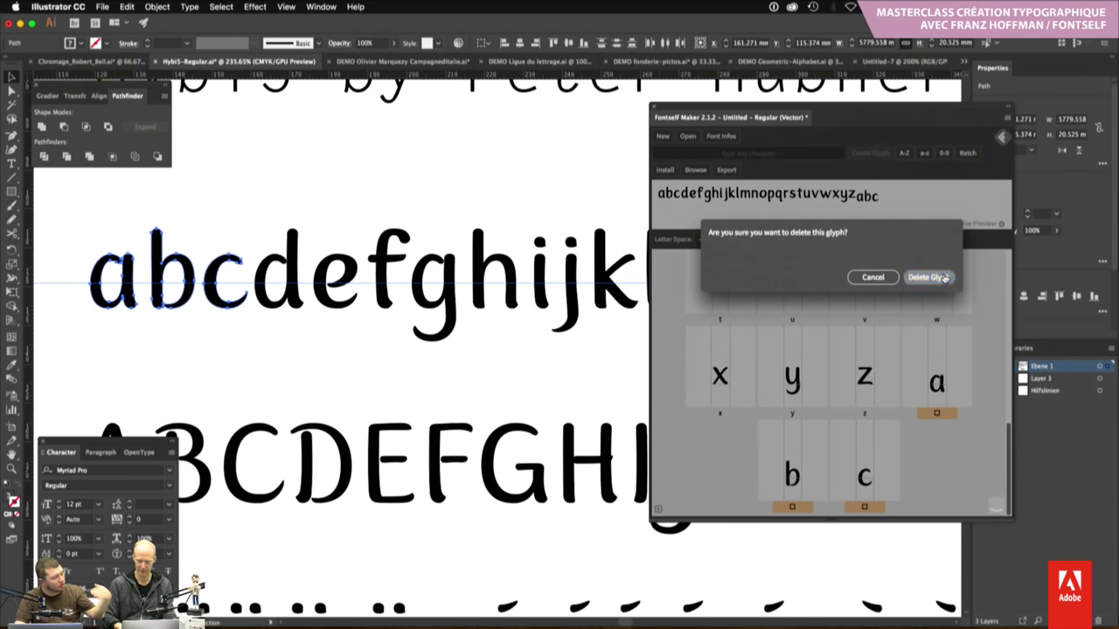
pyautogui.press('Delete')
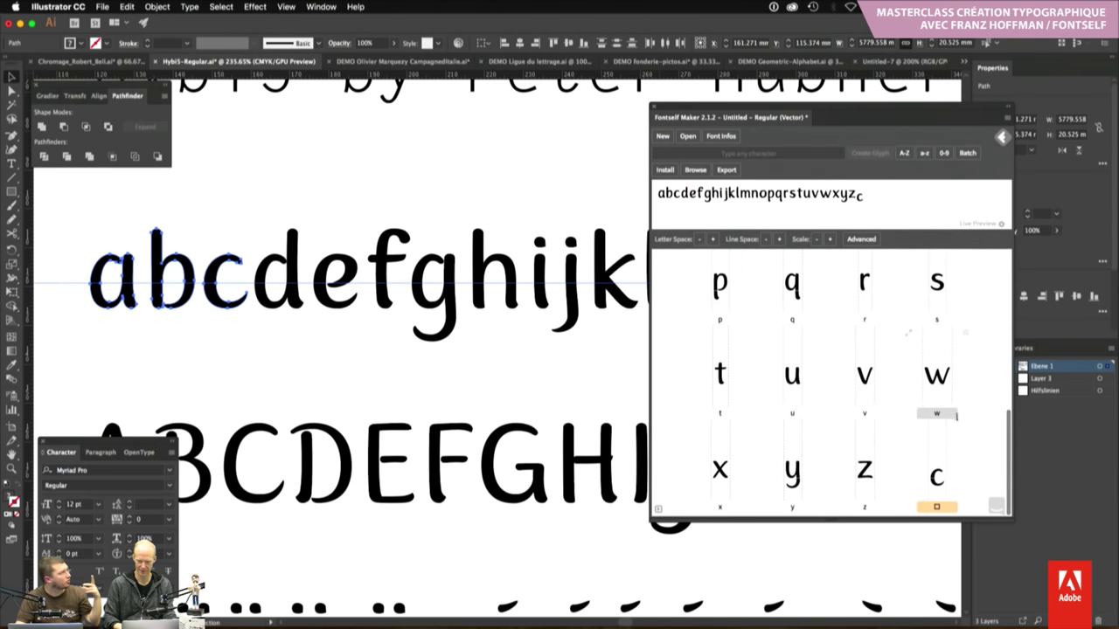
pyautogui.press('Delete')
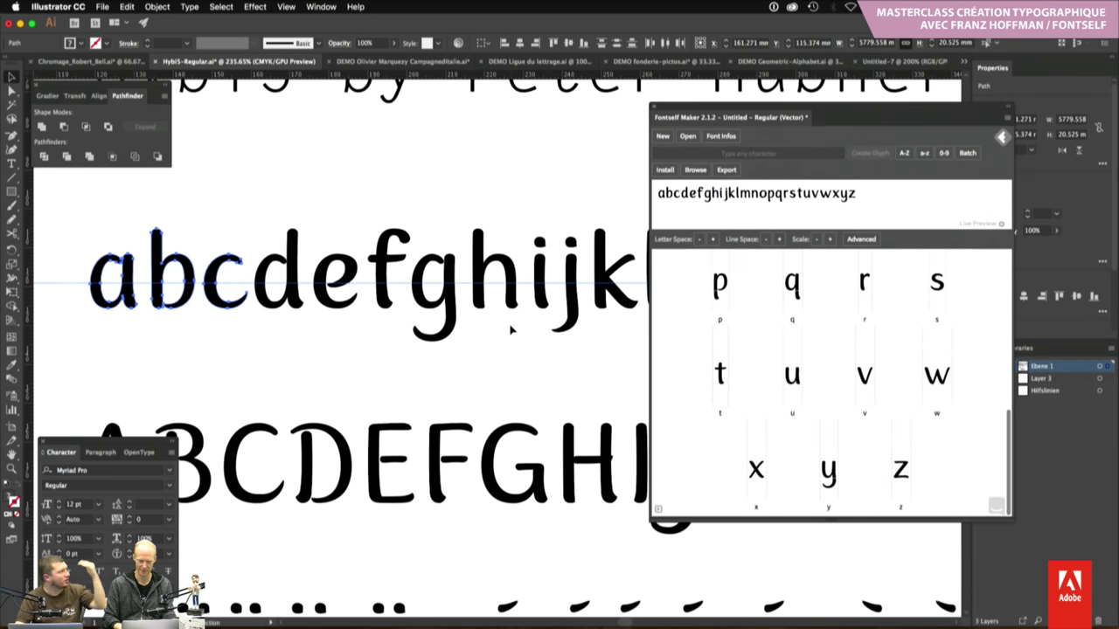
pyautogui.click(511, 327)
pyautogui.hotkey('ctrl', '-')
pyautogui.hotkey('ctrl', '-')
pyautogui.hotkey('ctrl', '-')
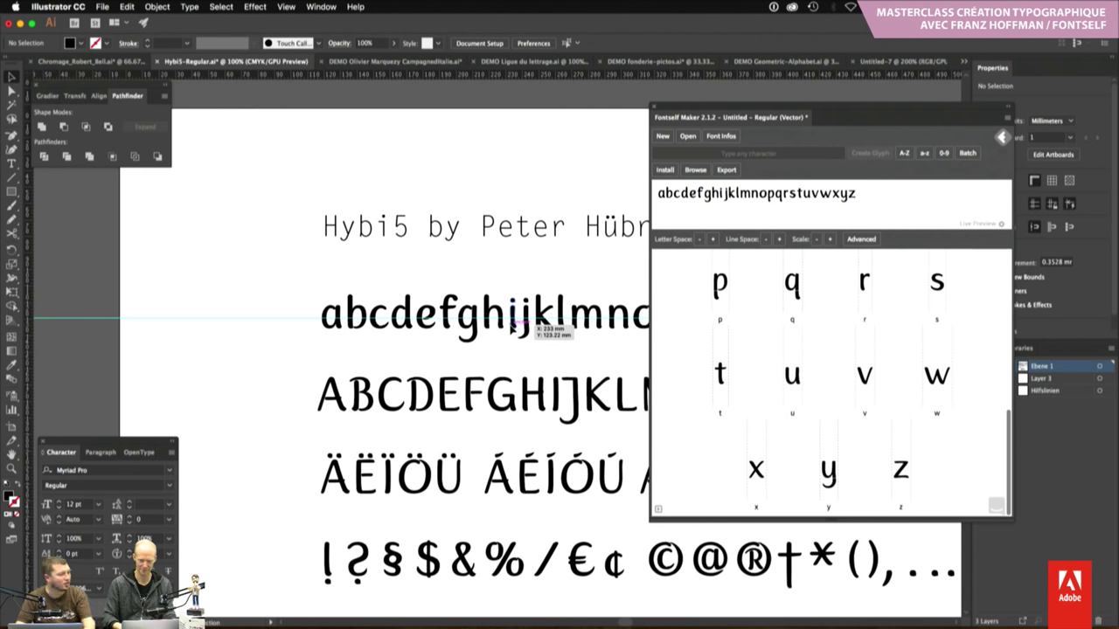
# Move the Fontself panel left, expand Ebene 1 in Layers, and adjust the horizontal guides
pyautogui.moveTo(746, 105); pyautogui.dragTo(659, 101)
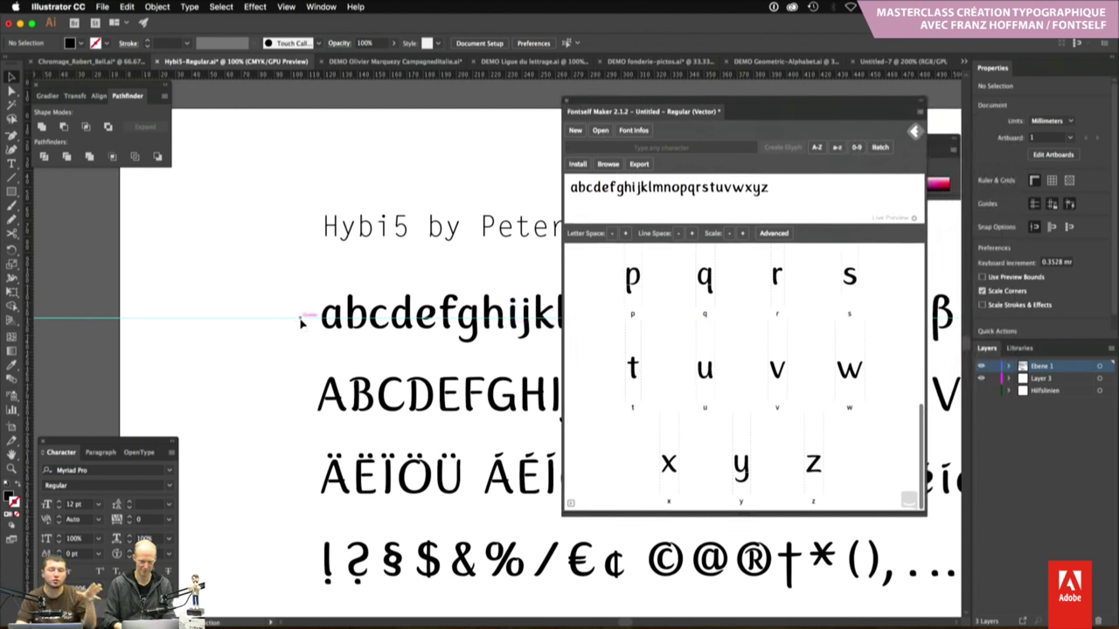
pyautogui.moveTo(300, 318); pyautogui.dragTo(306, 332)
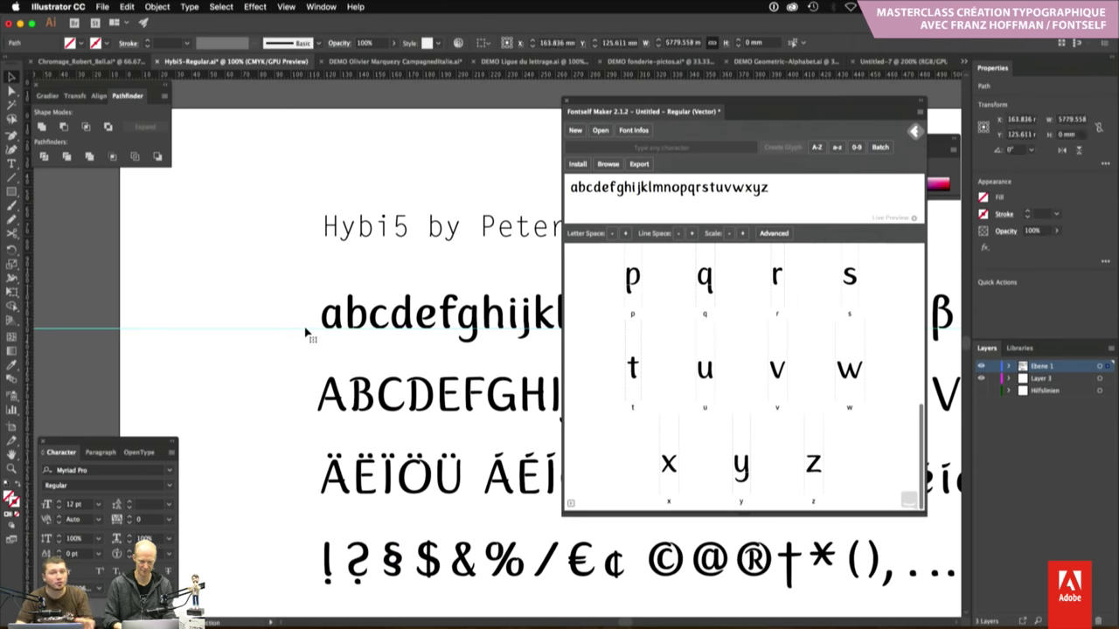
pyautogui.click(1010, 368)
pyautogui.scroll(-2, 280, 332)
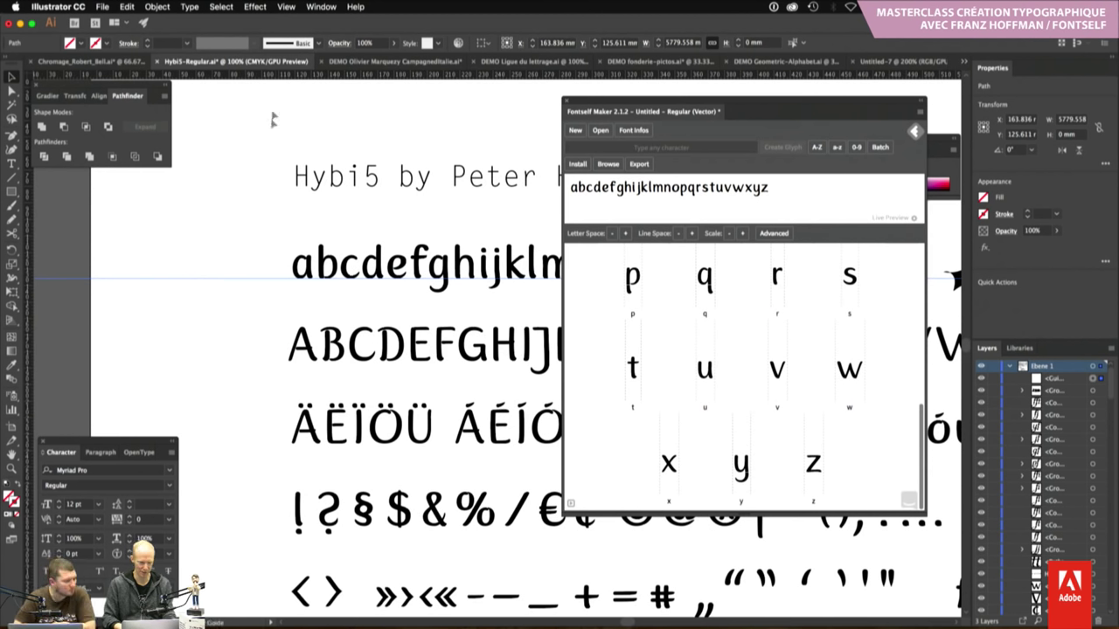
pyautogui.moveTo(282, 229); pyautogui.dragTo(282, 236)
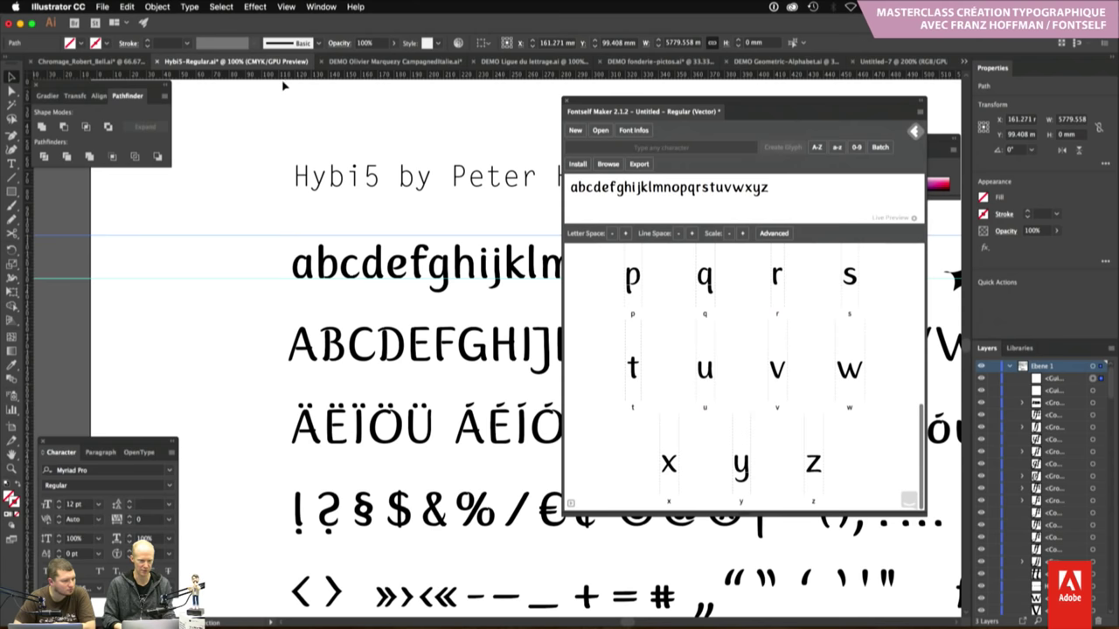
# Zoom into the specimen and break the preview text onto two lines
pyautogui.click(288, 301)
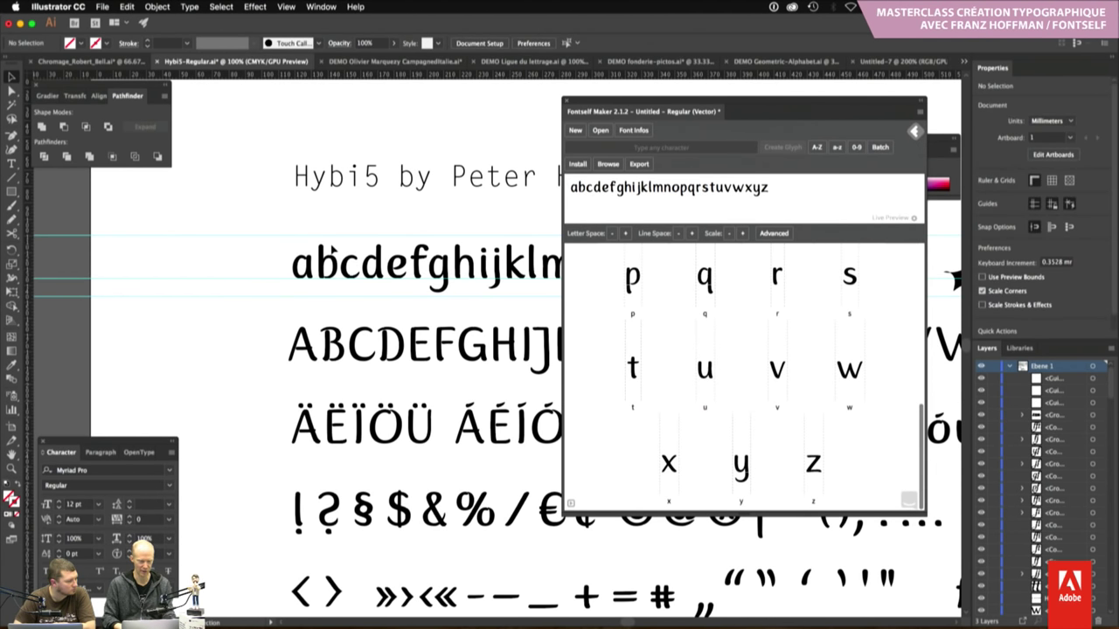
pyautogui.press('z')
pyautogui.click(352, 262)
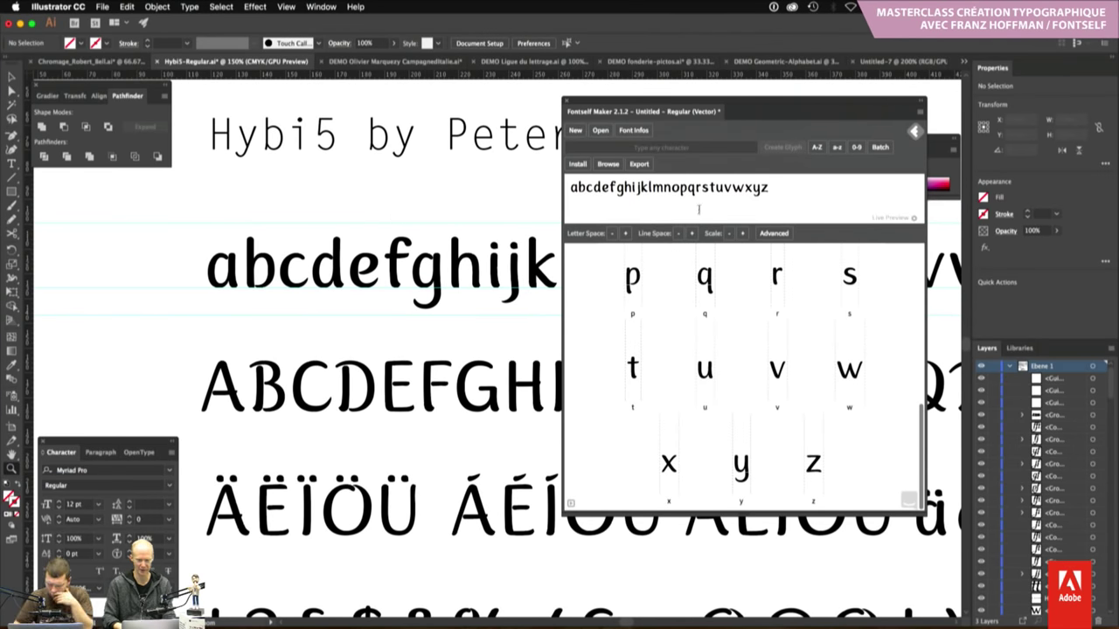
pyautogui.click(651, 187)
pyautogui.press('Return')
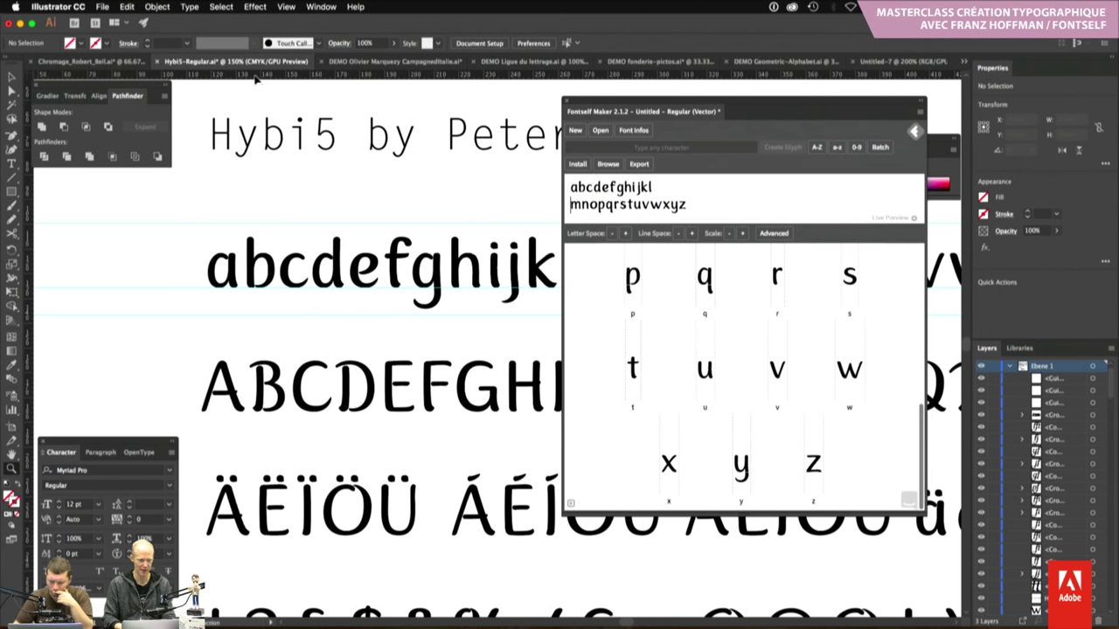
pyautogui.click(187, 214)
pyautogui.hscroll(3, 222, 216)
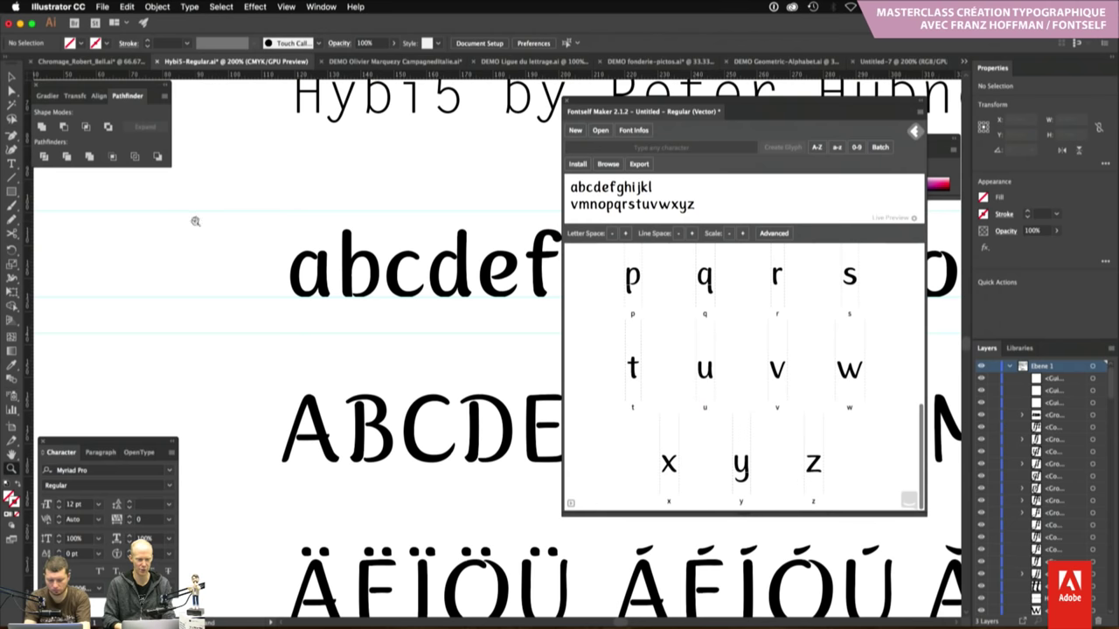
pyautogui.press('v')
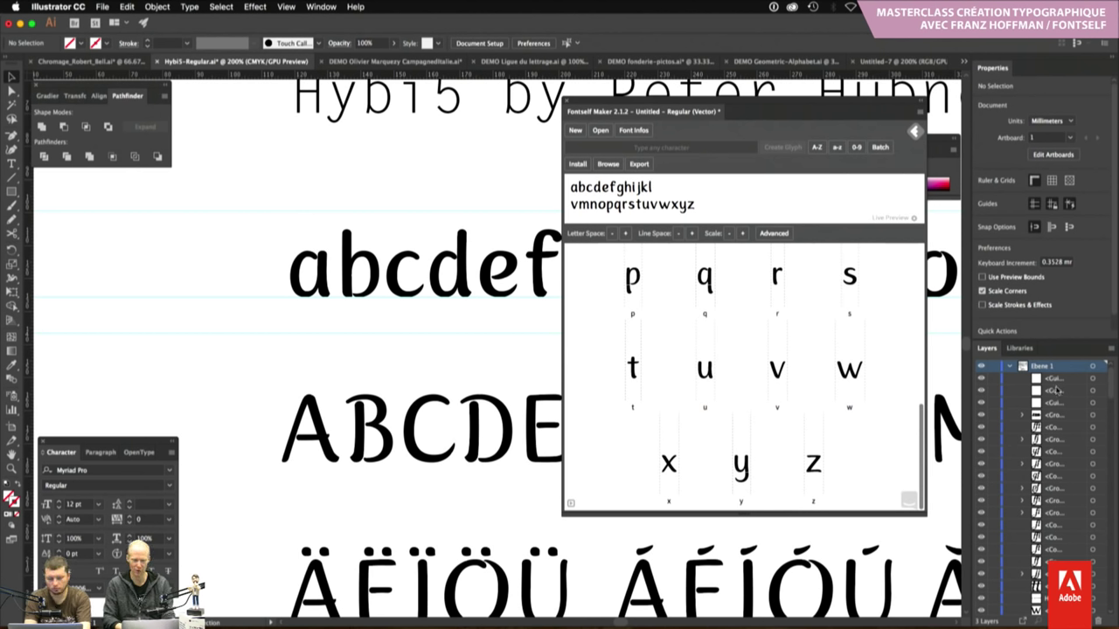
# Rename the guide's layer to Baseline, deselect everything, and zoom out
pyautogui.click(262, 301)
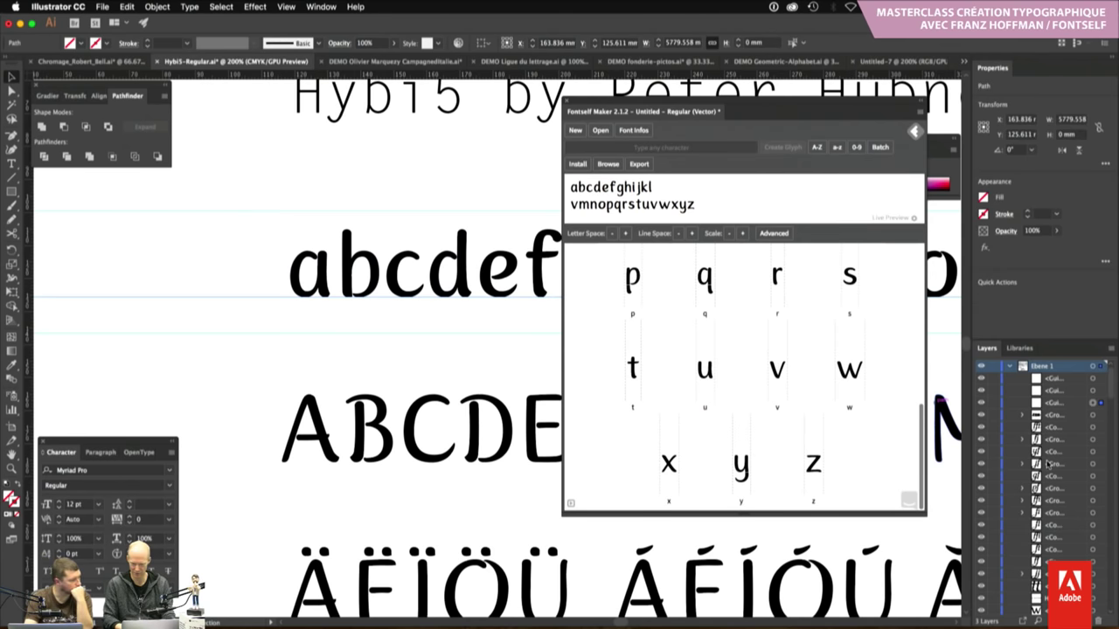
pyautogui.doubleClick(1056, 404)
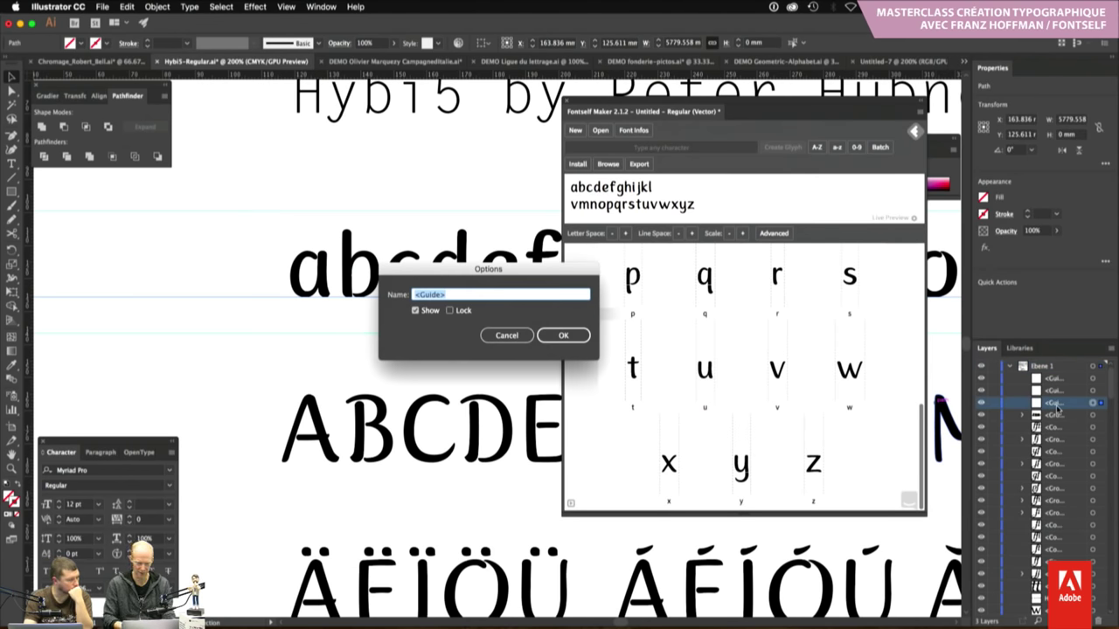
pyautogui.write('Bas')
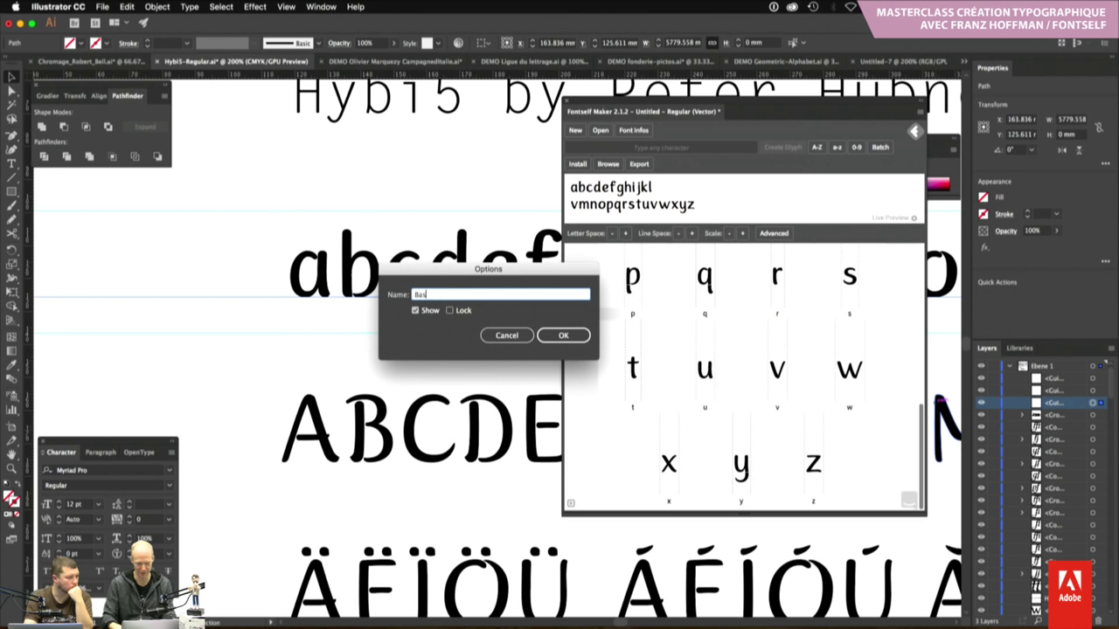
pyautogui.write('eline')
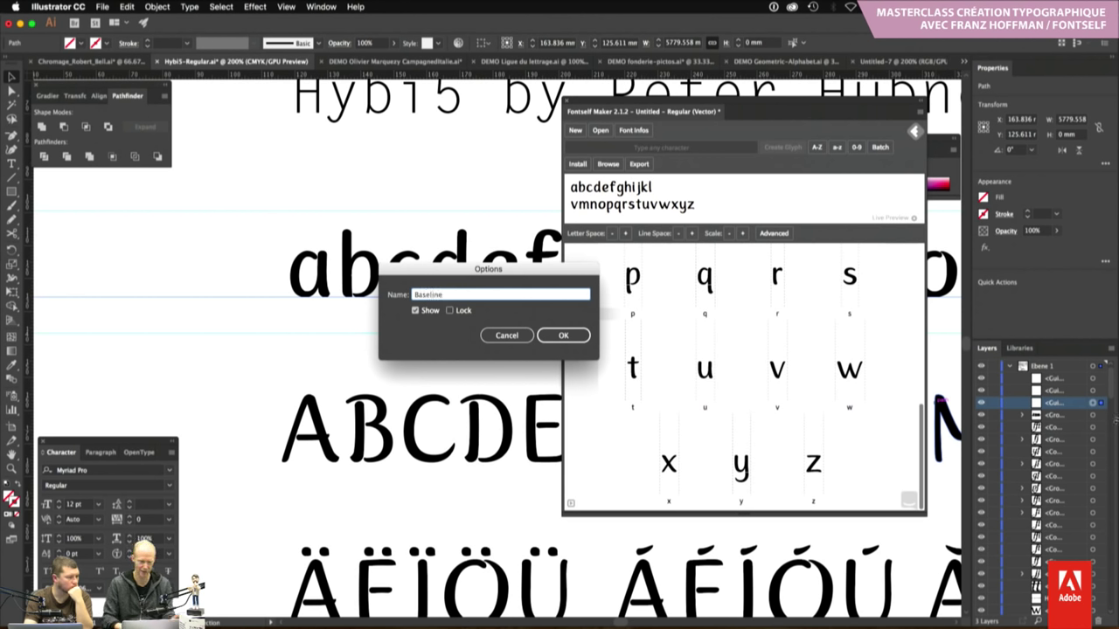
pyautogui.click(566, 337)
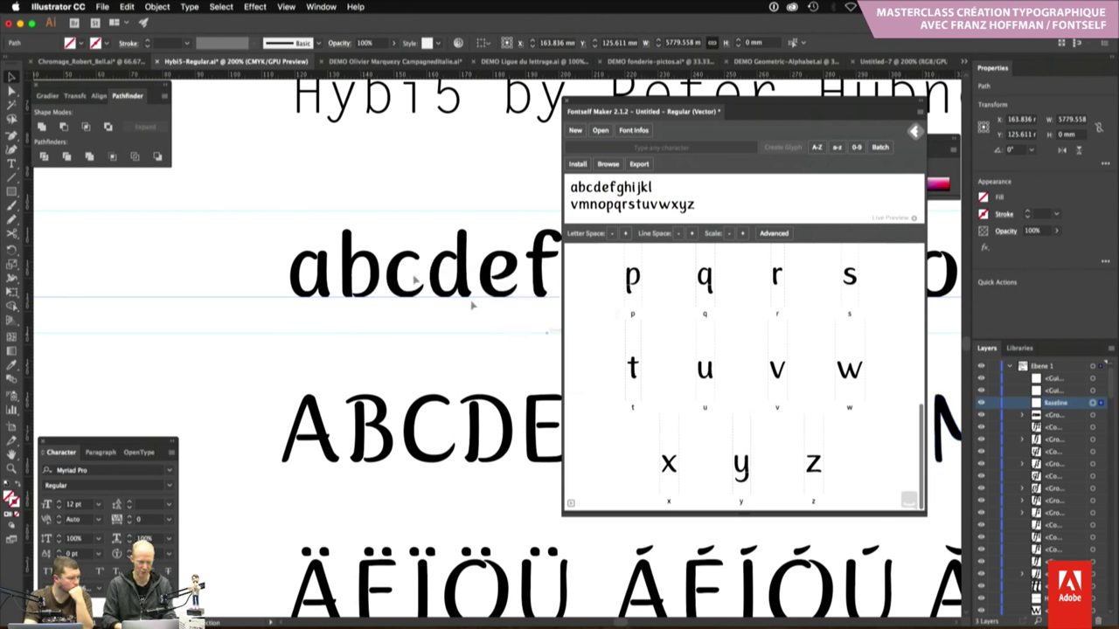
pyautogui.click(246, 246)
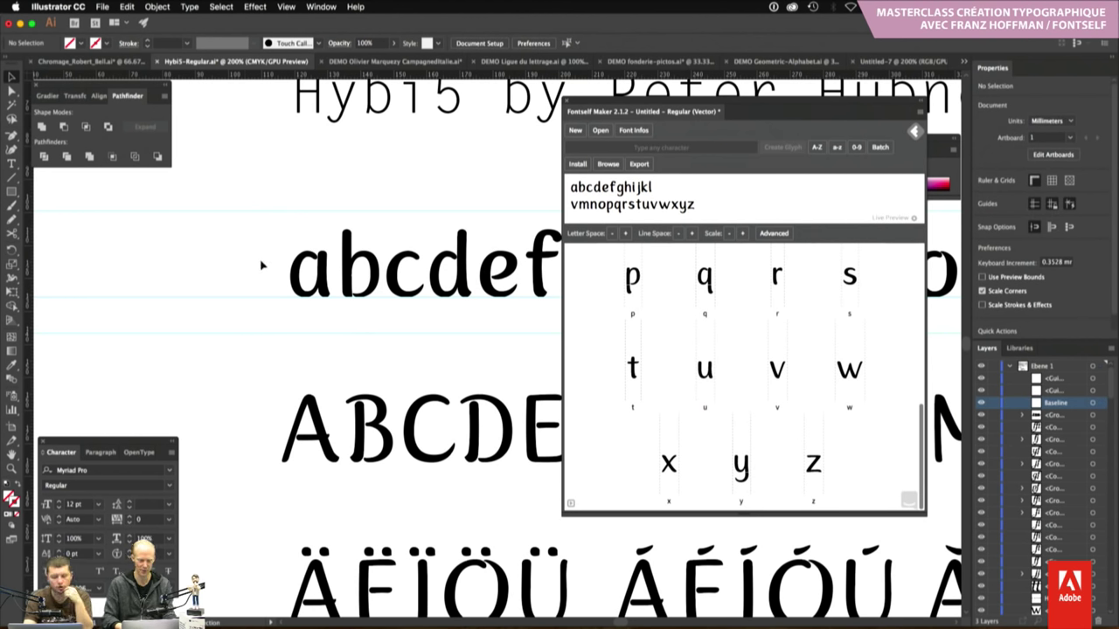
pyautogui.press('super+minus')
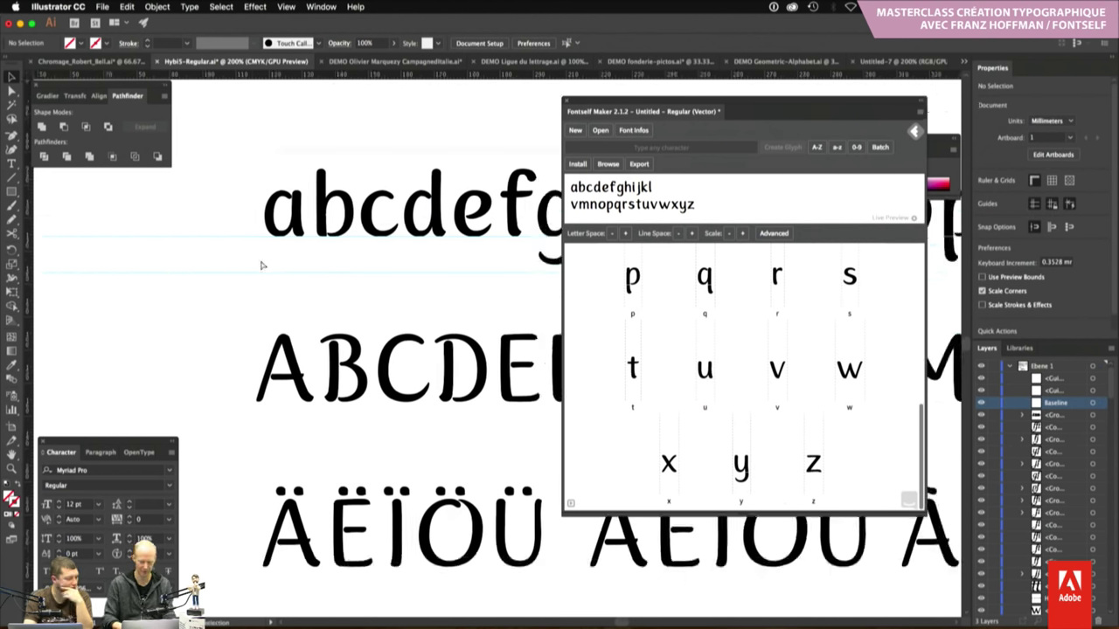
# Zoom out and scroll over to the fl and fi ligatures
pyautogui.press('super+minus')
pyautogui.scroll(-5, 260, 265)
pyautogui.scroll(-3, 260, 265)
pyautogui.hscroll(2, 261, 264)
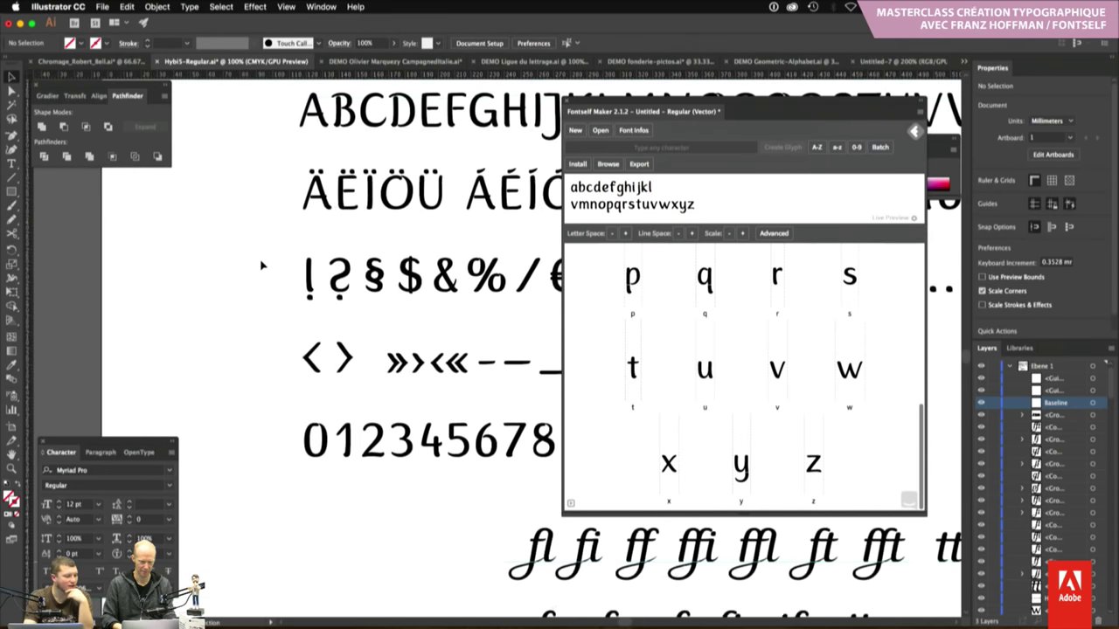
pyautogui.scroll(-2, 260, 265)
pyautogui.scroll(-2, 261, 264)
pyautogui.hscroll(2, 260, 265)
pyautogui.scroll(-1, 261, 265)
pyautogui.hscroll(2, 261, 265)
pyautogui.hscroll(1, 260, 265)
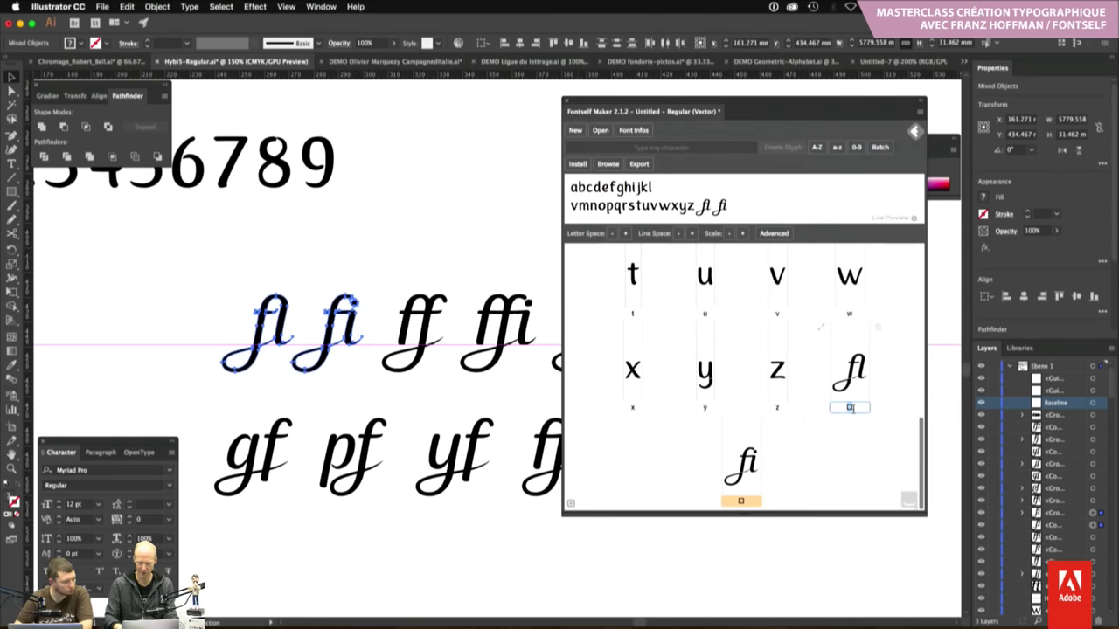
# Name the new glyph fl and make it a standard ligature
pyautogui.write('f')
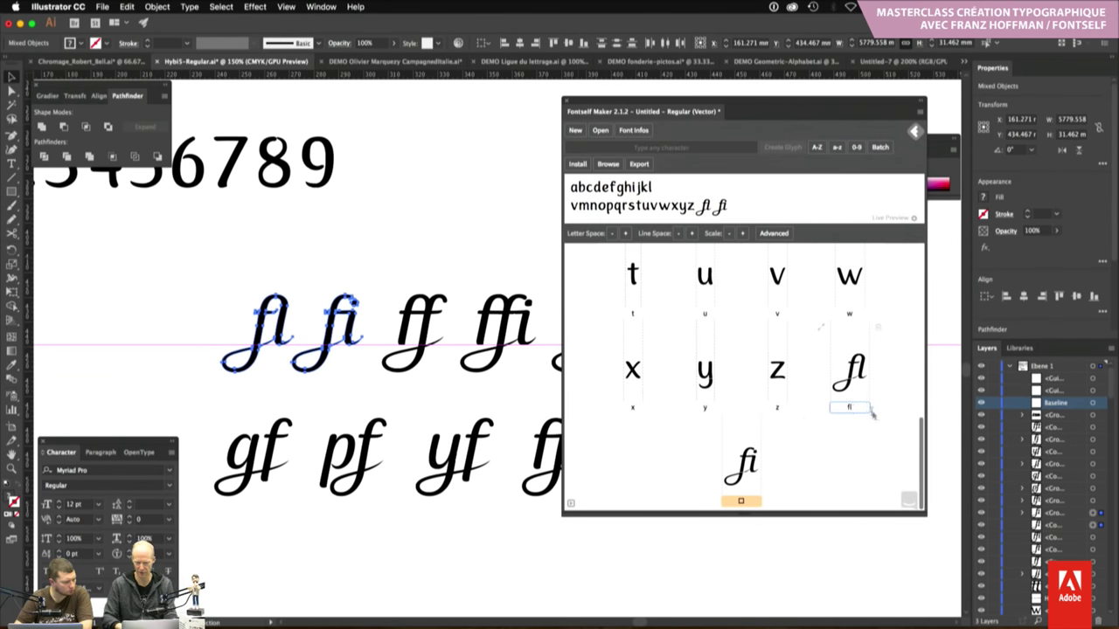
pyautogui.write('l')
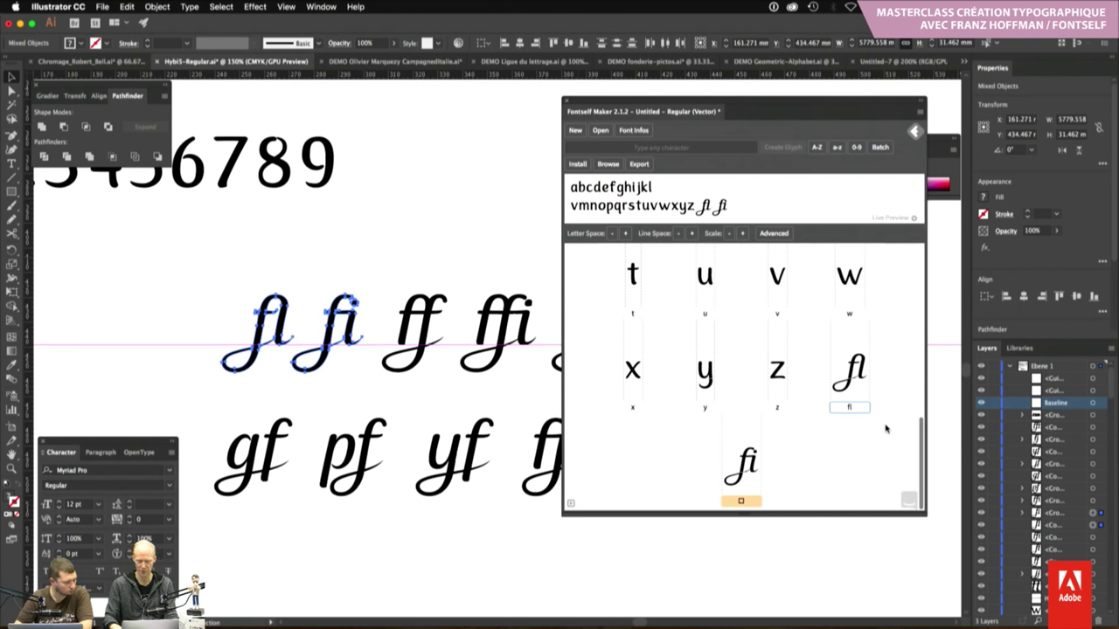
pyautogui.press('Return')
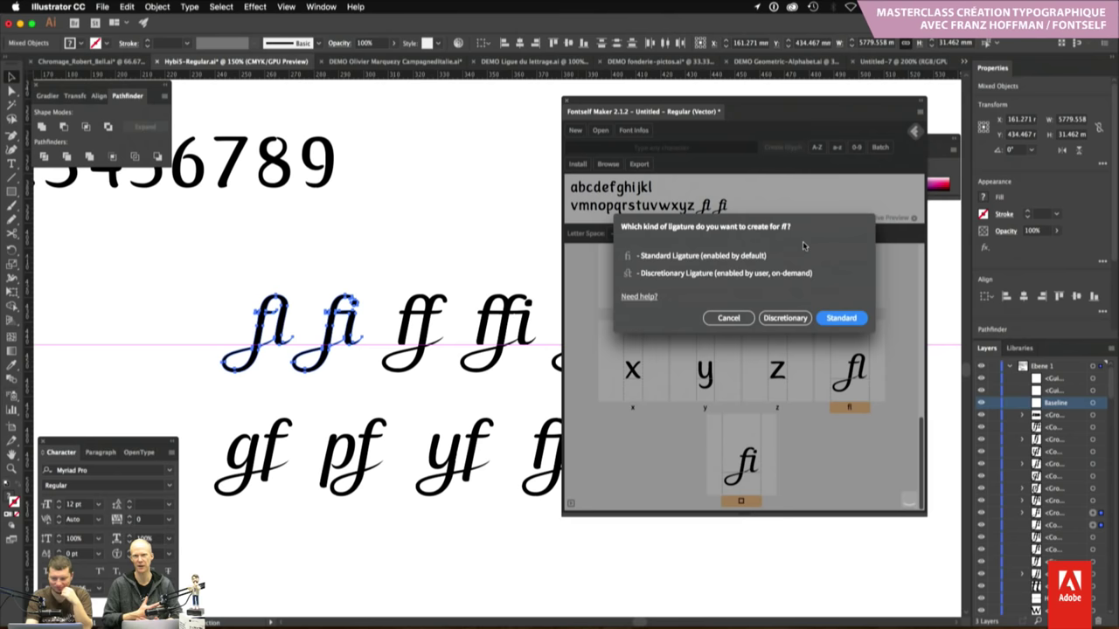
pyautogui.press('Return')
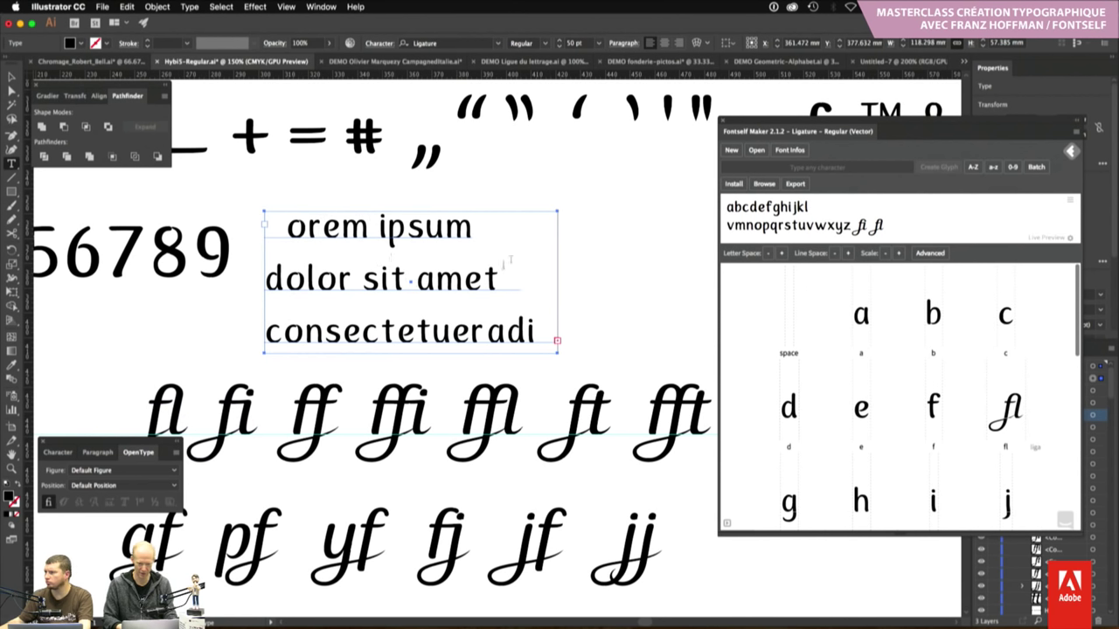
# Replace the sample text with 'effl' and toggle the fl ligature off and back on
pyautogui.hotkey('ctrl', 'a')
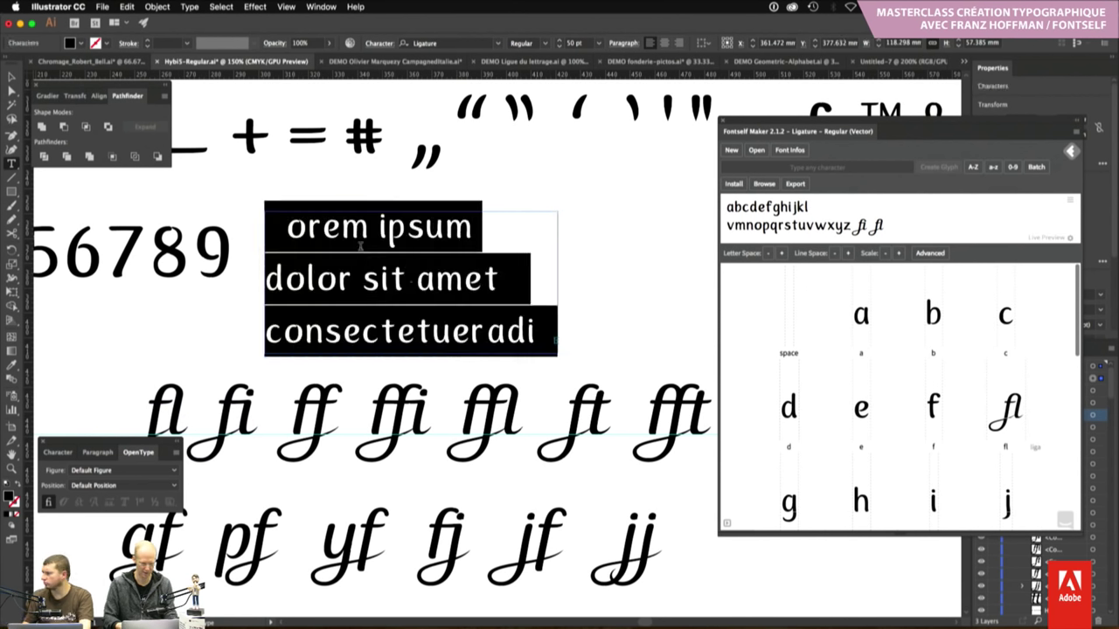
pyautogui.write('eff')
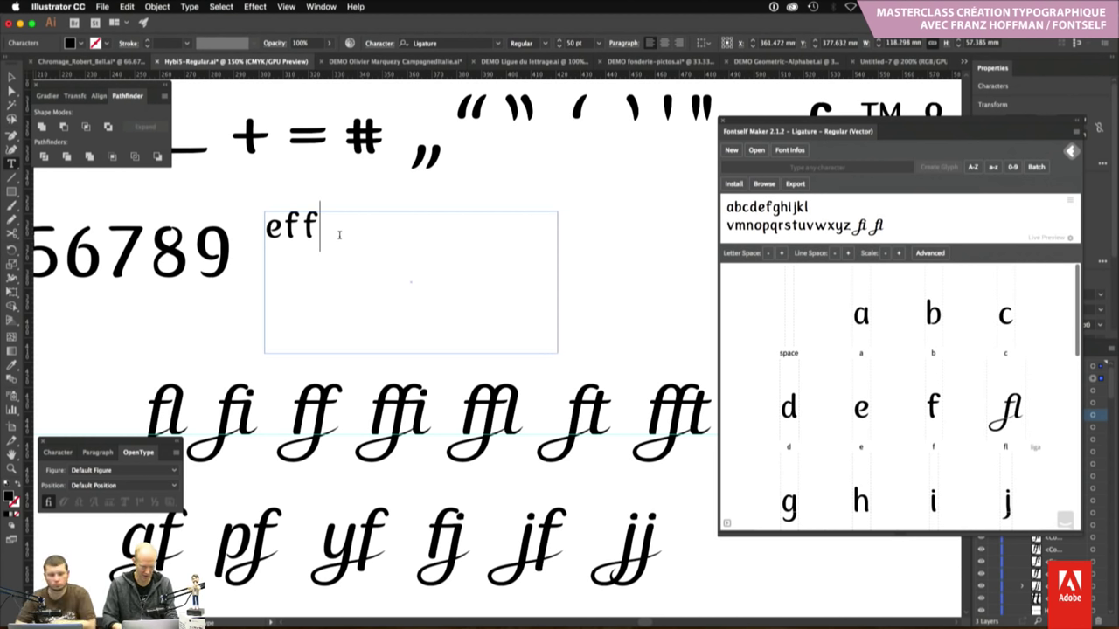
pyautogui.write('l')
pyautogui.press('Escape')
pyautogui.press('Tab')
pyautogui.write('140')
pyautogui.doubleClick(395, 279)
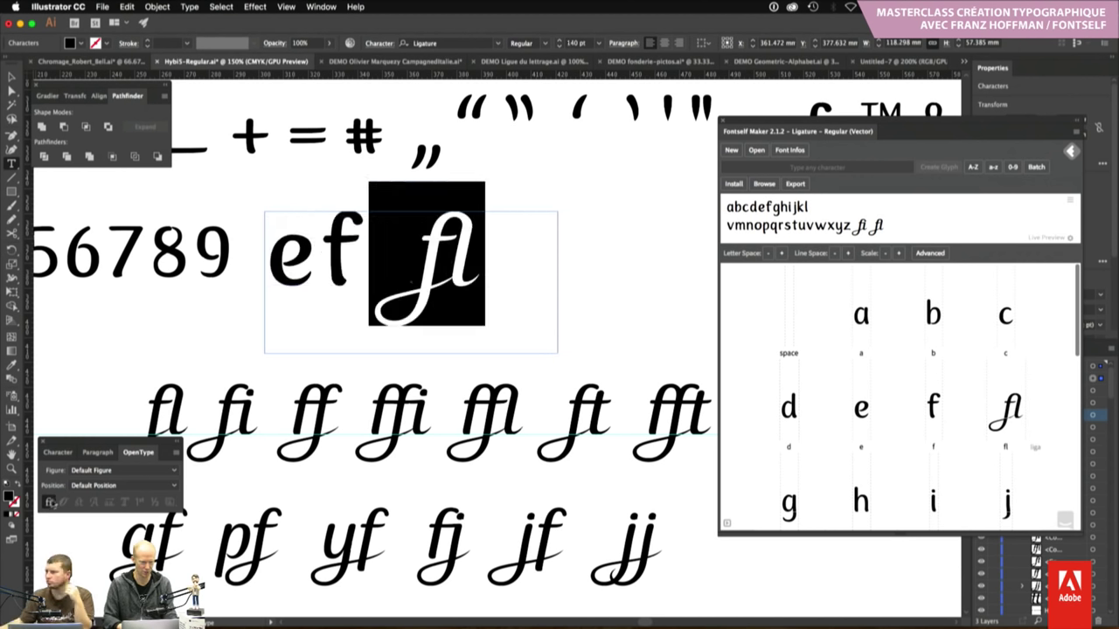
pyautogui.click(49, 503)
pyautogui.click(49, 503)
pyautogui.click(49, 503)
pyautogui.click(49, 502)
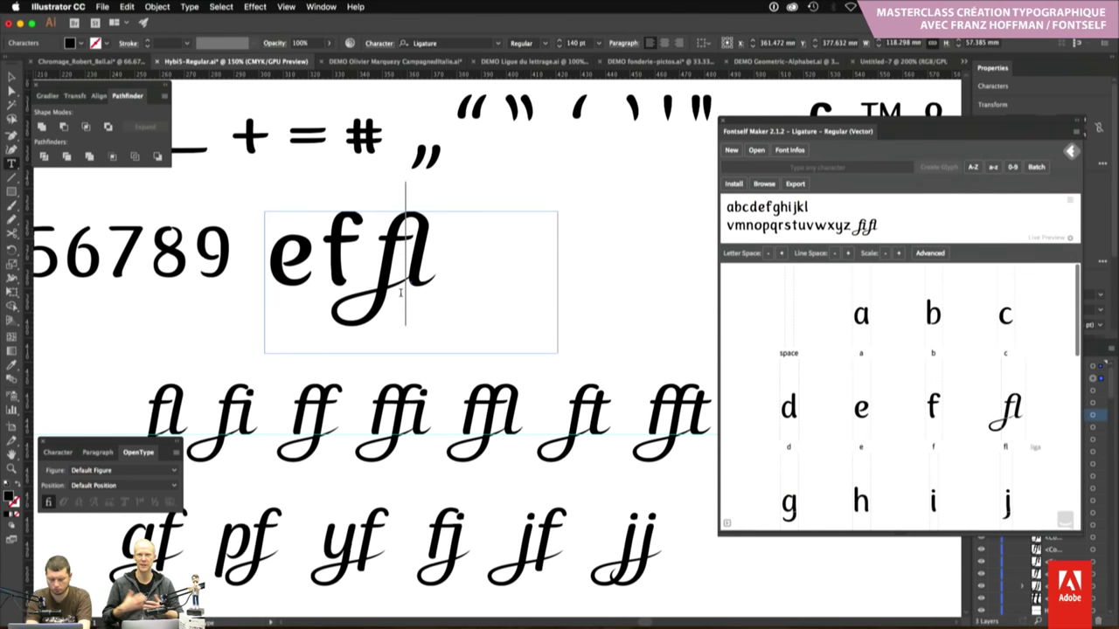
# Delete the fl from the test word, leaving 'ef'
pyautogui.press('Escape')
pyautogui.scroll(-2, 144, 349)
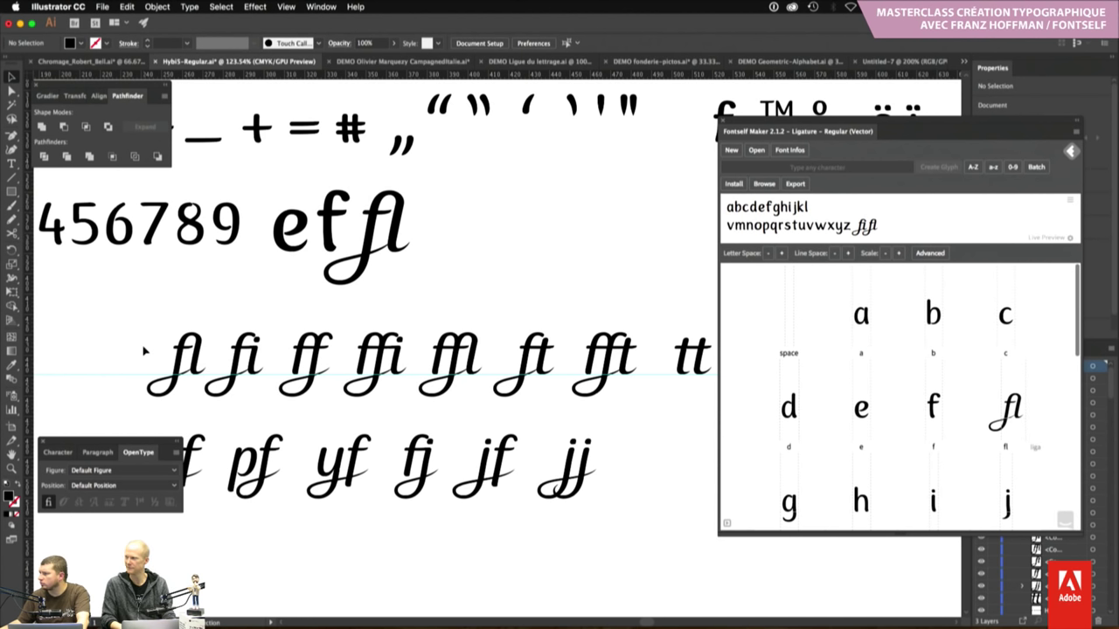
pyautogui.moveTo(144, 350); pyautogui.dragTo(188, 376)
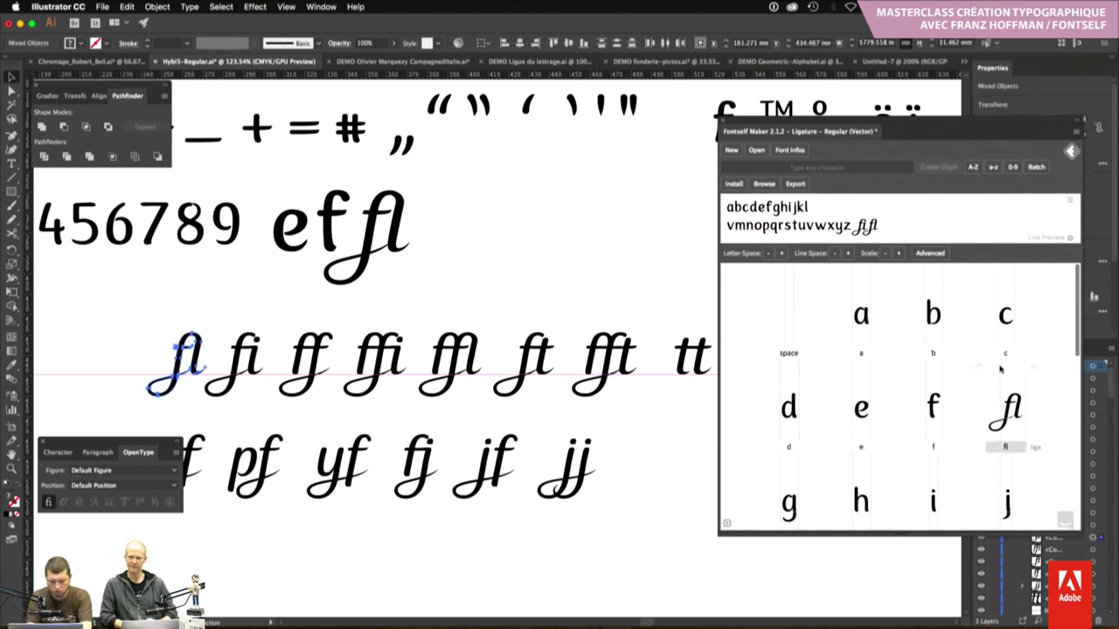
pyautogui.press('t')
pyautogui.click(407, 229)
pyautogui.press('BackSpace')
# Select the ffi ligature artwork and move the Fontself Maker panel slightly left and up
pyautogui.press('Escape')
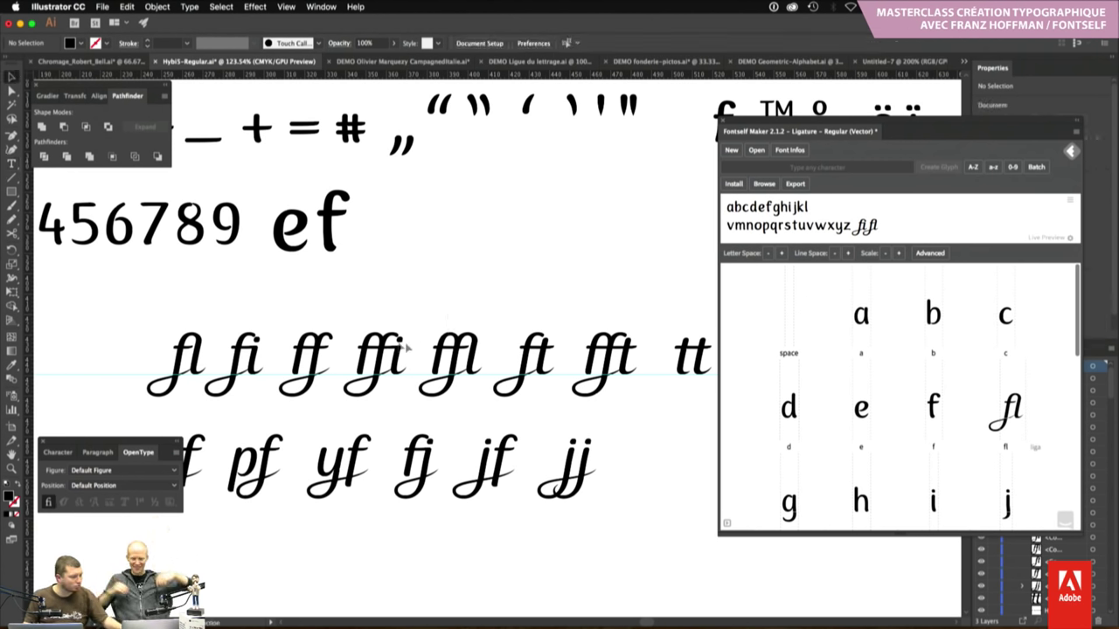
pyautogui.click(374, 344)
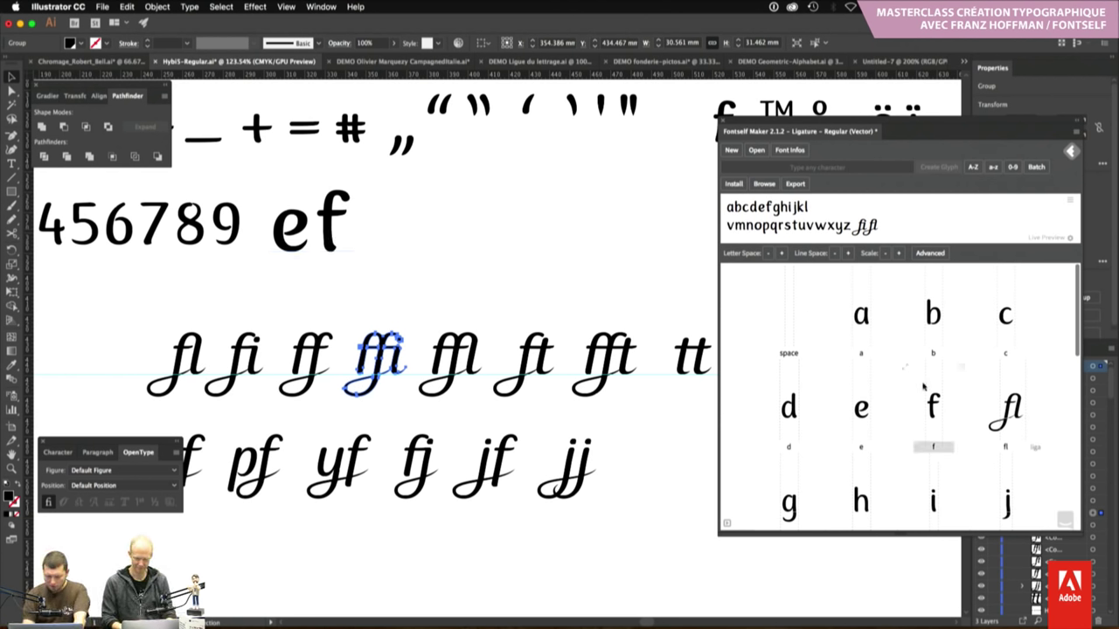
pyautogui.scroll(-8, 925, 387)
pyautogui.scroll(-2, 925, 389)
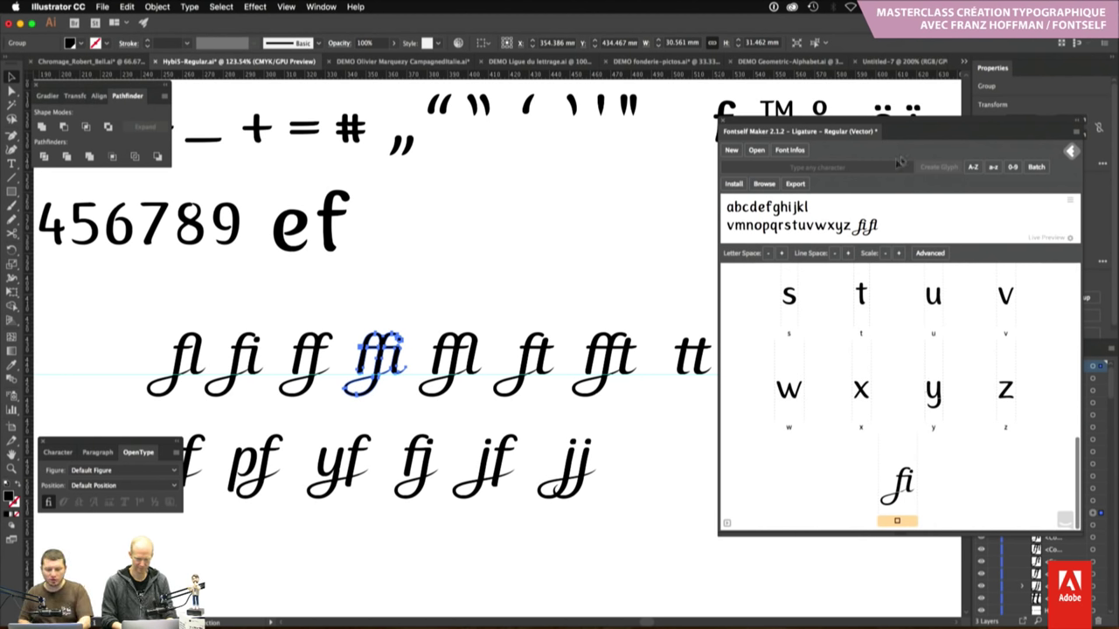
pyautogui.moveTo(922, 121); pyautogui.dragTo(837, 98)
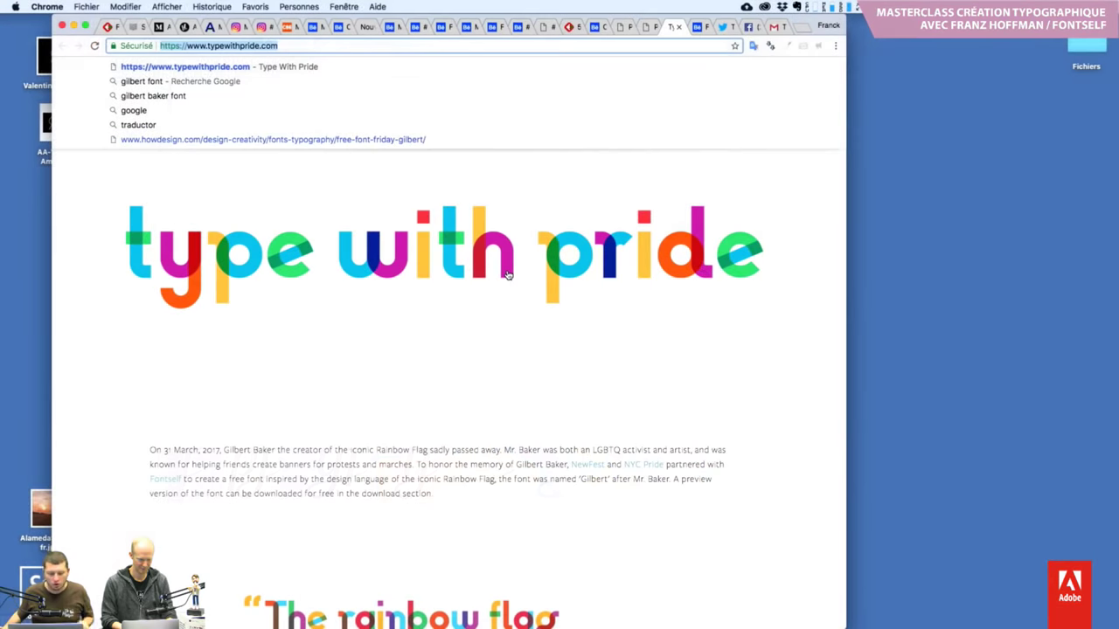
# Reload the typewithpride.com page in Chrome
pyautogui.press('Return')
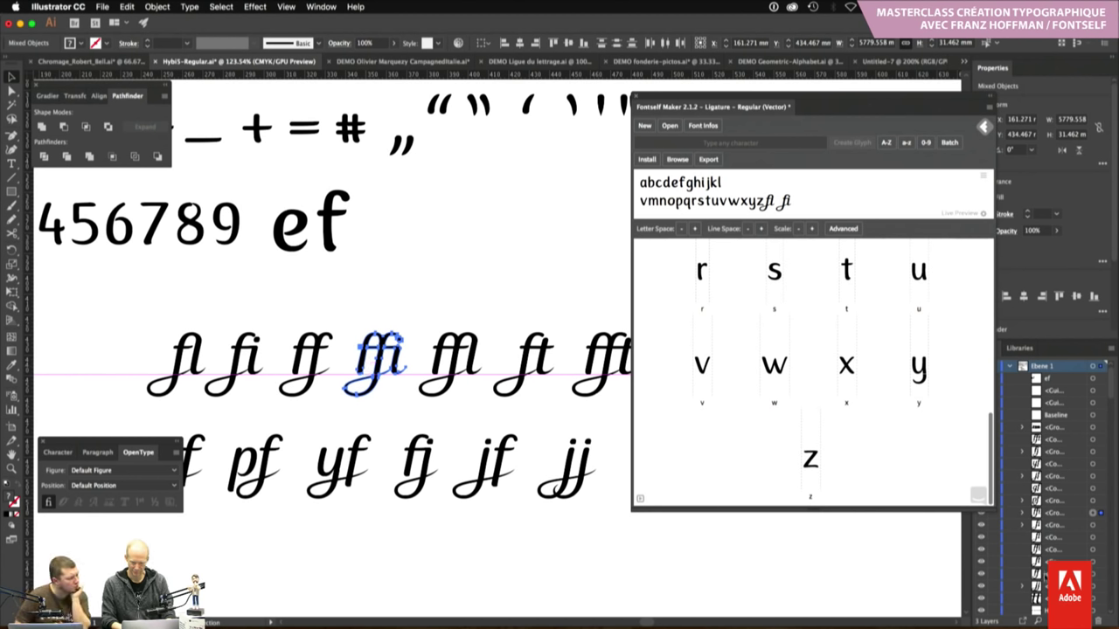
# Rename the ffi ligature group in the Layers panel to 'f'
pyautogui.click(1037, 620)
pyautogui.doubleClick(1056, 513)
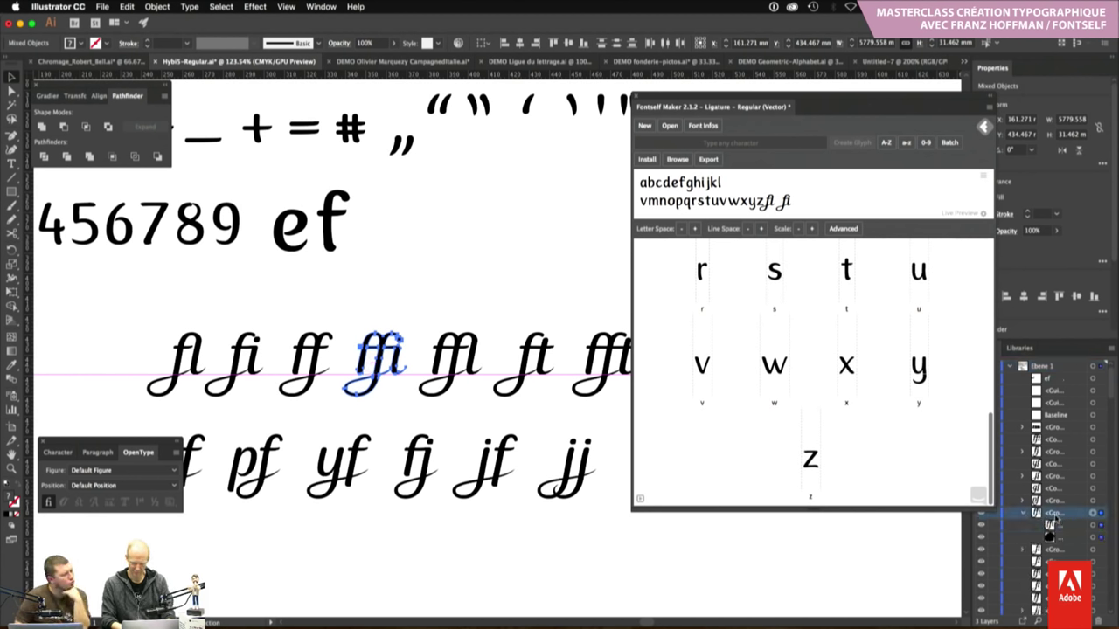
pyautogui.write('ffi')
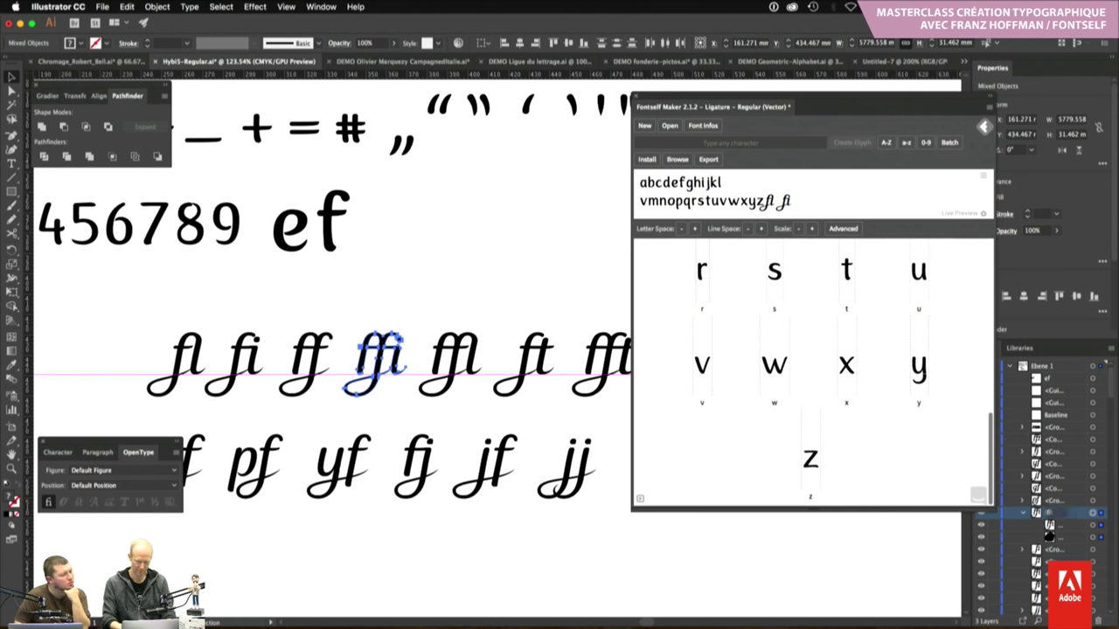
pyautogui.press('Return')
# Deselect the ligature and switch over to Photoshop
pyautogui.scroll(2, 558, 304)
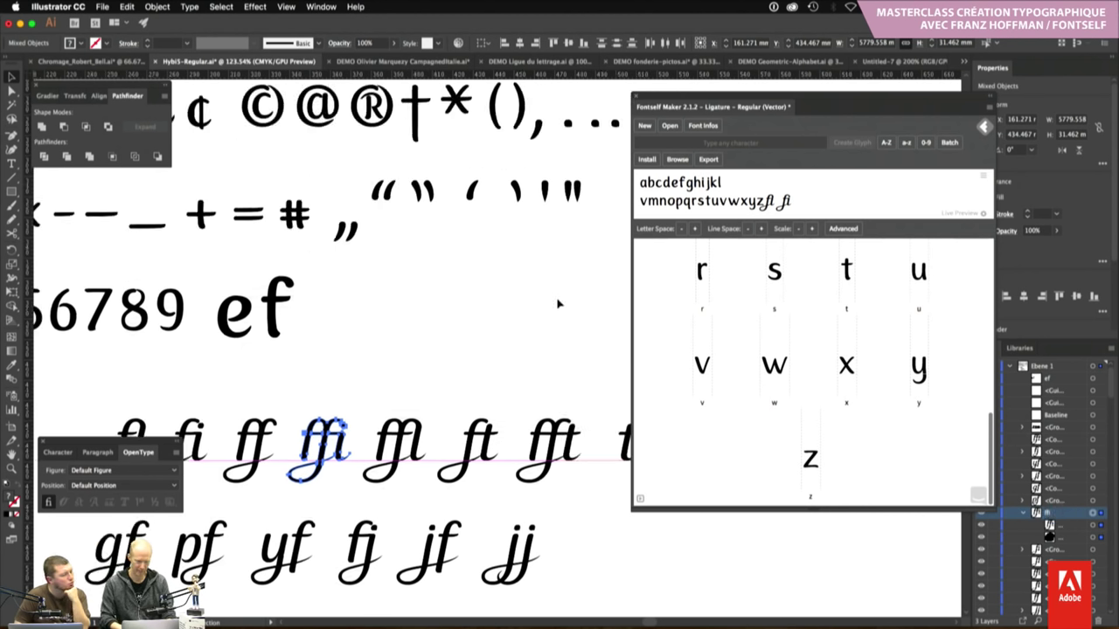
pyautogui.click(558, 304)
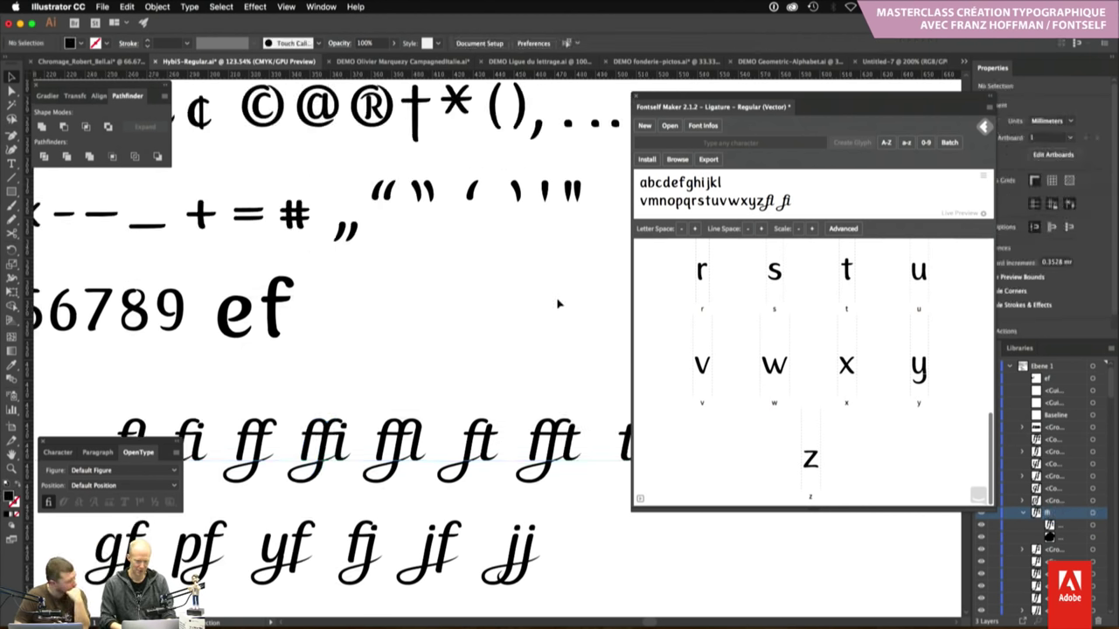
pyautogui.press('super+Tab')
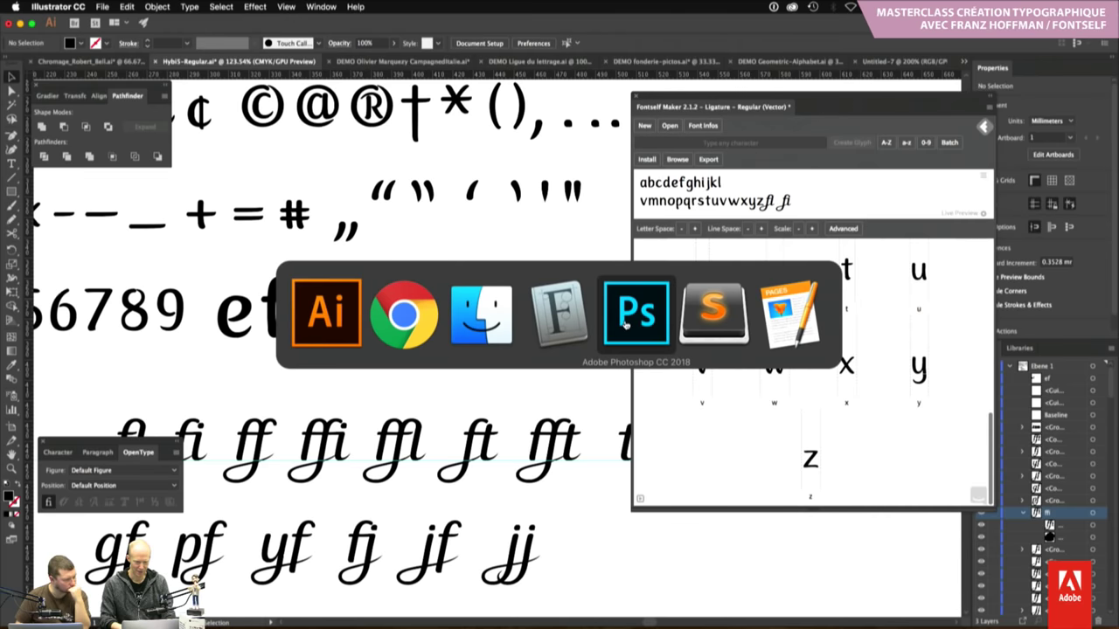
pyautogui.click(624, 324)
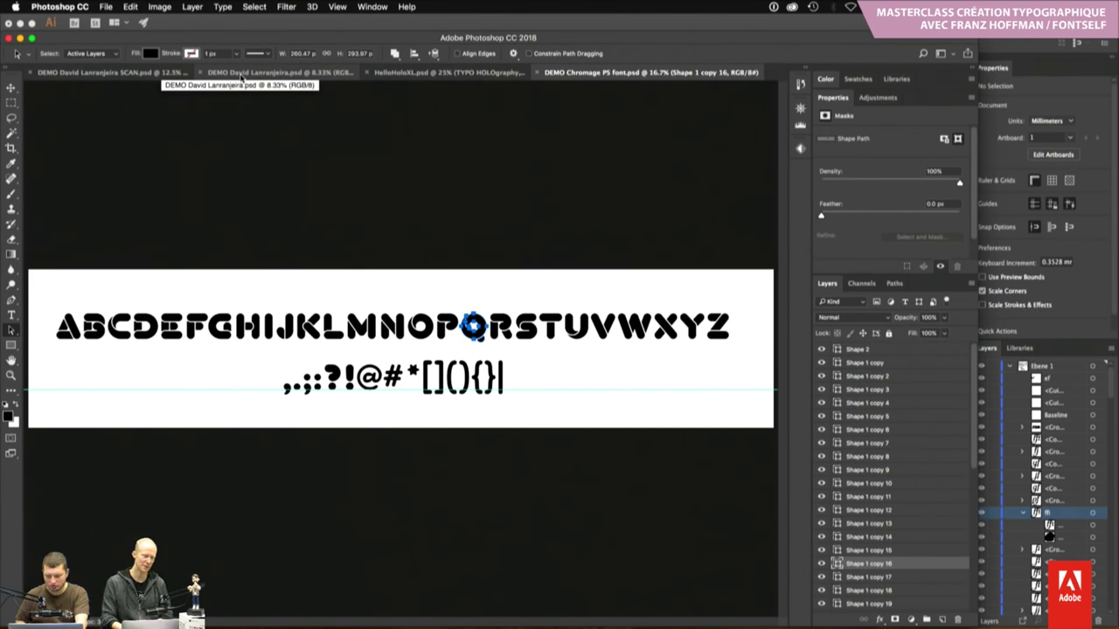
# Open the scanned watercolor letters document, zoom in, and scroll down to the VWXYZ and number rows
pyautogui.click(242, 77)
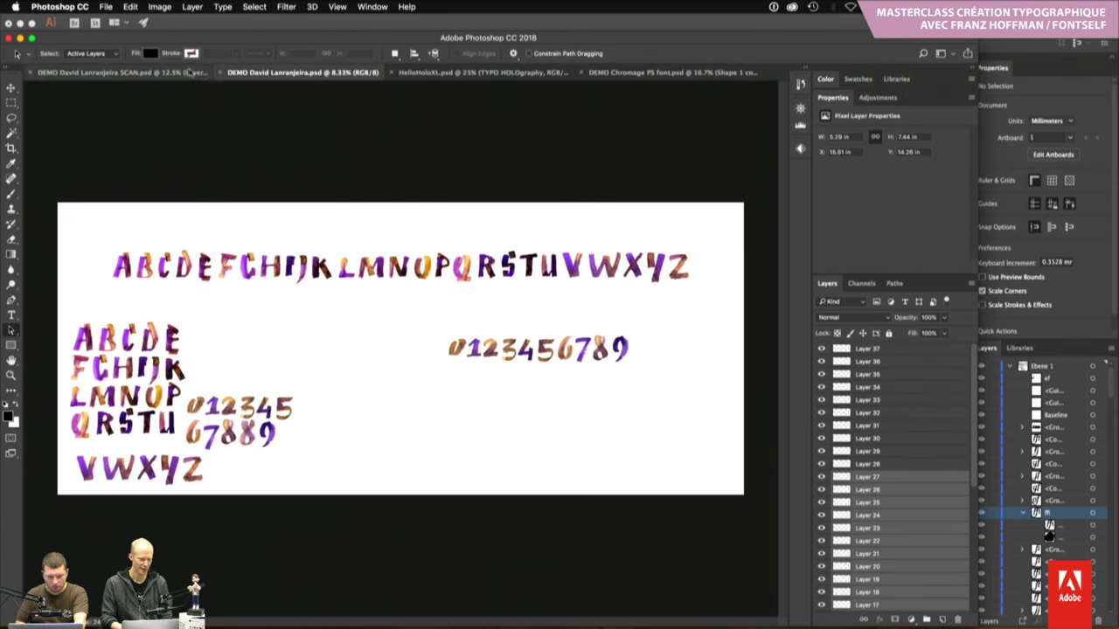
pyautogui.click(162, 77)
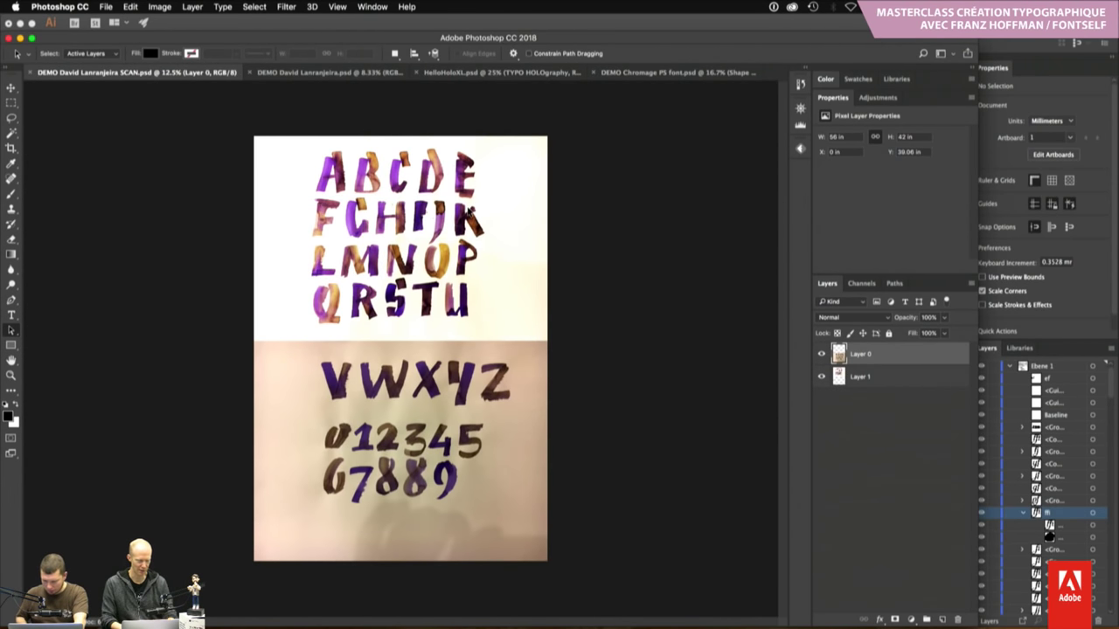
pyautogui.press('z')
pyautogui.moveTo(446, 440); pyautogui.dragTo(492, 437)
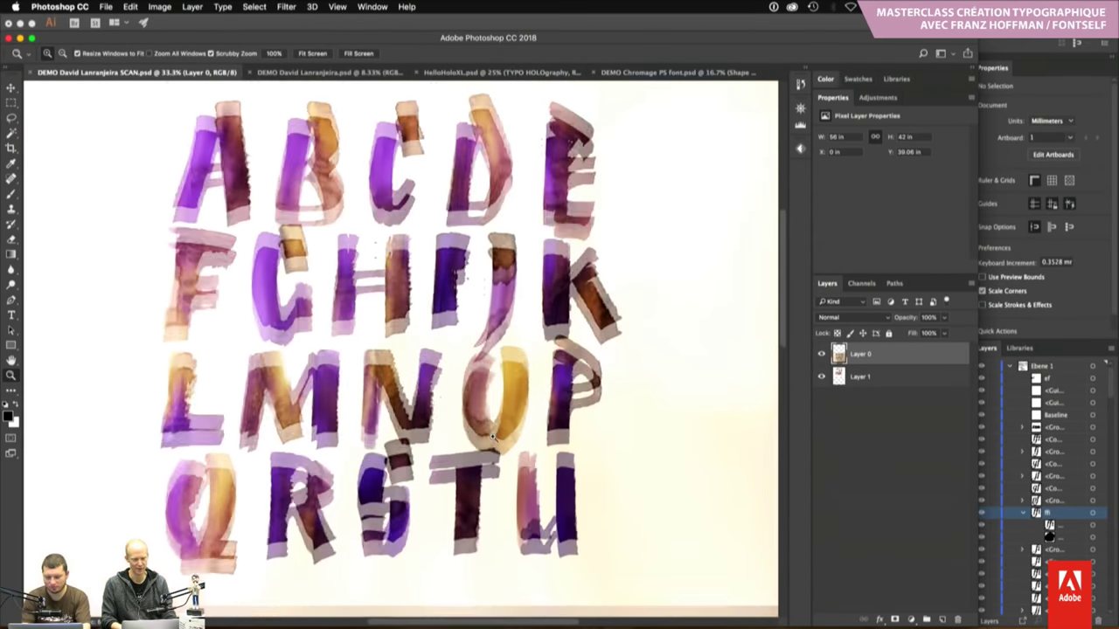
pyautogui.scroll(-2, 493, 437)
pyautogui.scroll(-1, 492, 437)
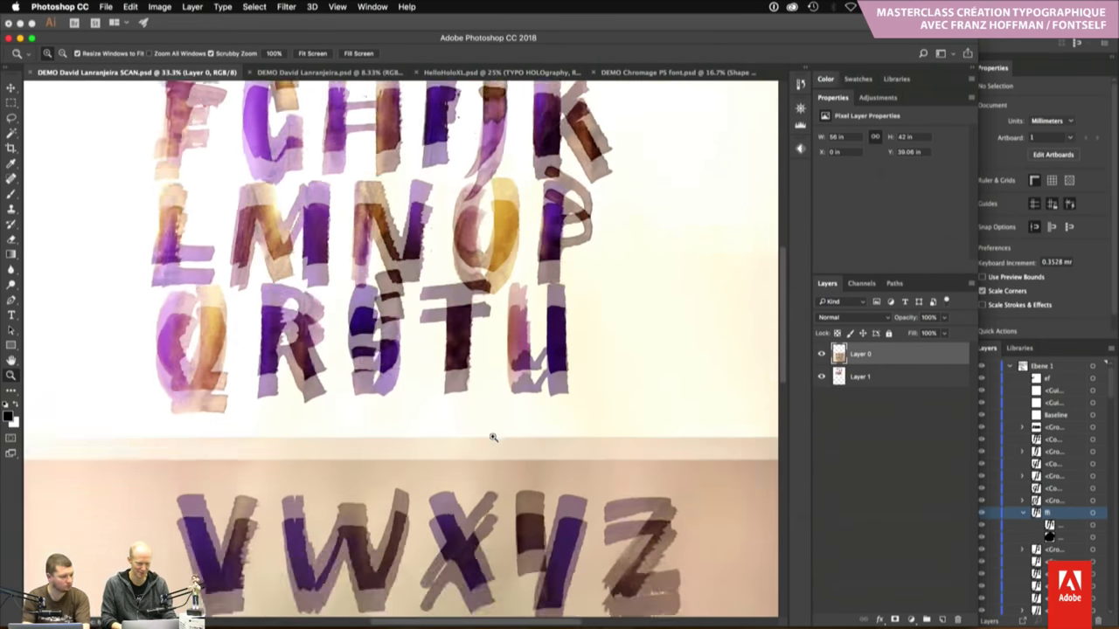
pyautogui.scroll(-3, 493, 437)
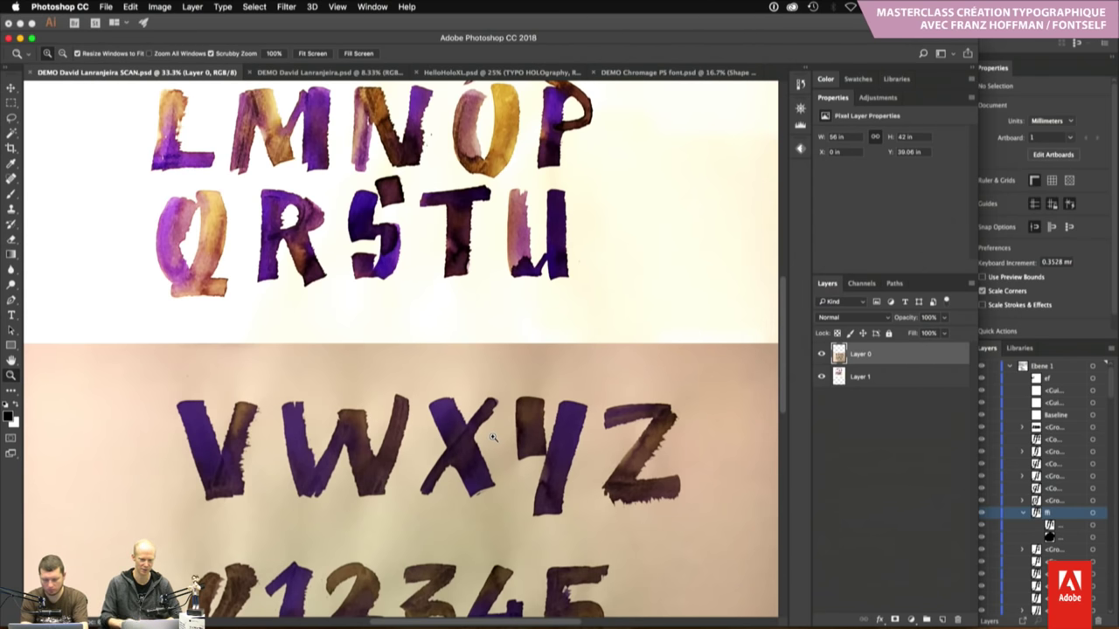
# Open the Fontself Maker PS panel on the DEMO Chromage PS document
pyautogui.click(372, 6)
pyautogui.moveTo(385, 61)
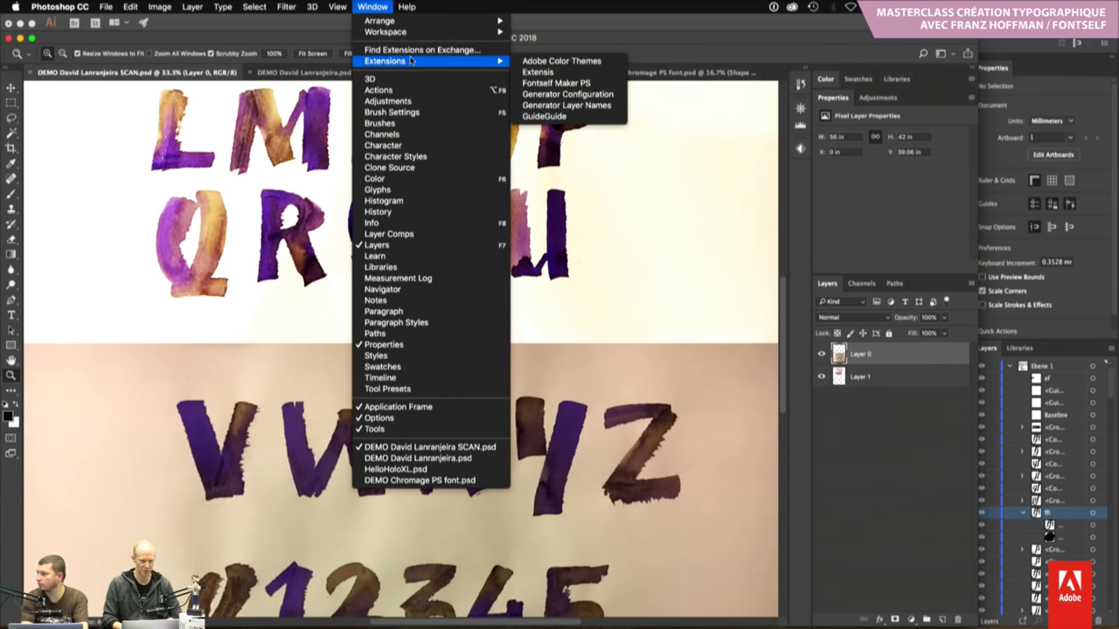
pyautogui.click(548, 85)
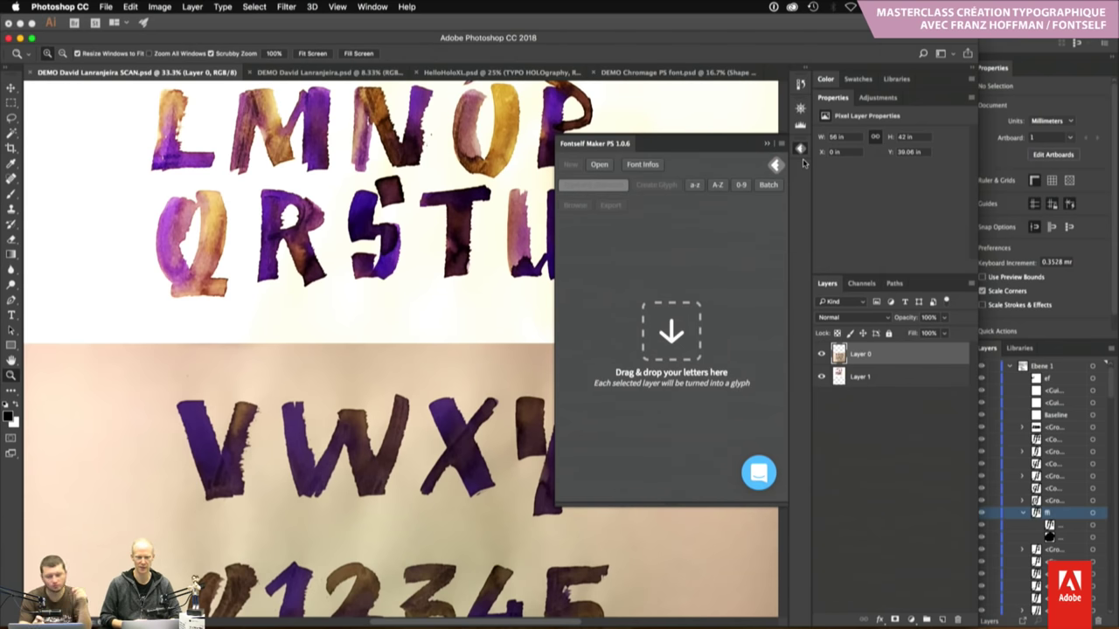
pyautogui.click(687, 73)
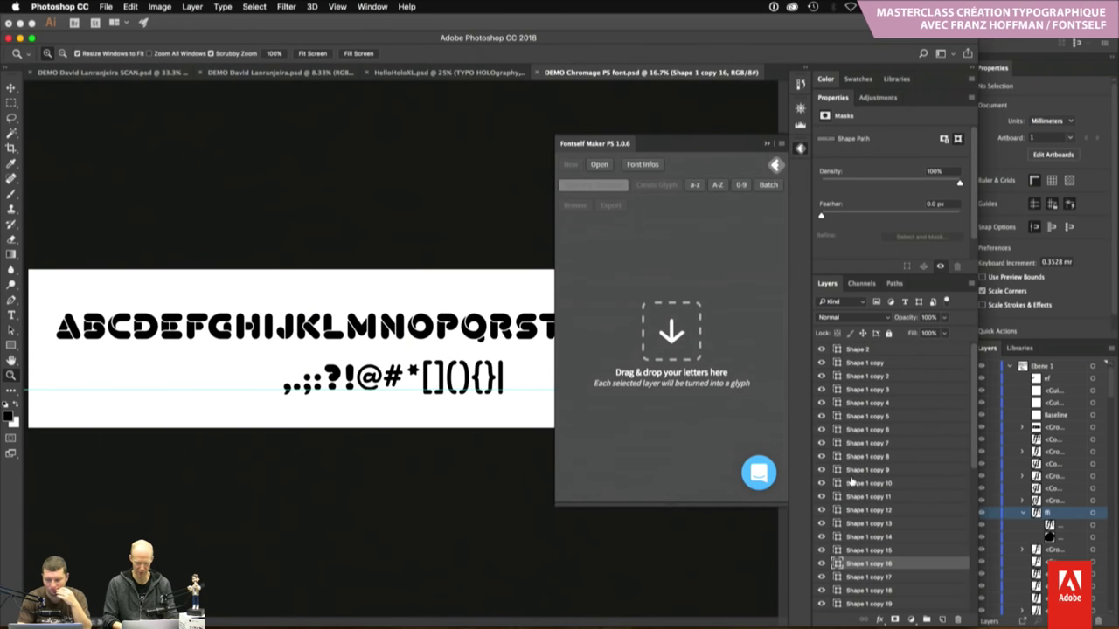
# Shift the stencil N's right stem slightly right, then return to the watercolor scan
pyautogui.press('v')
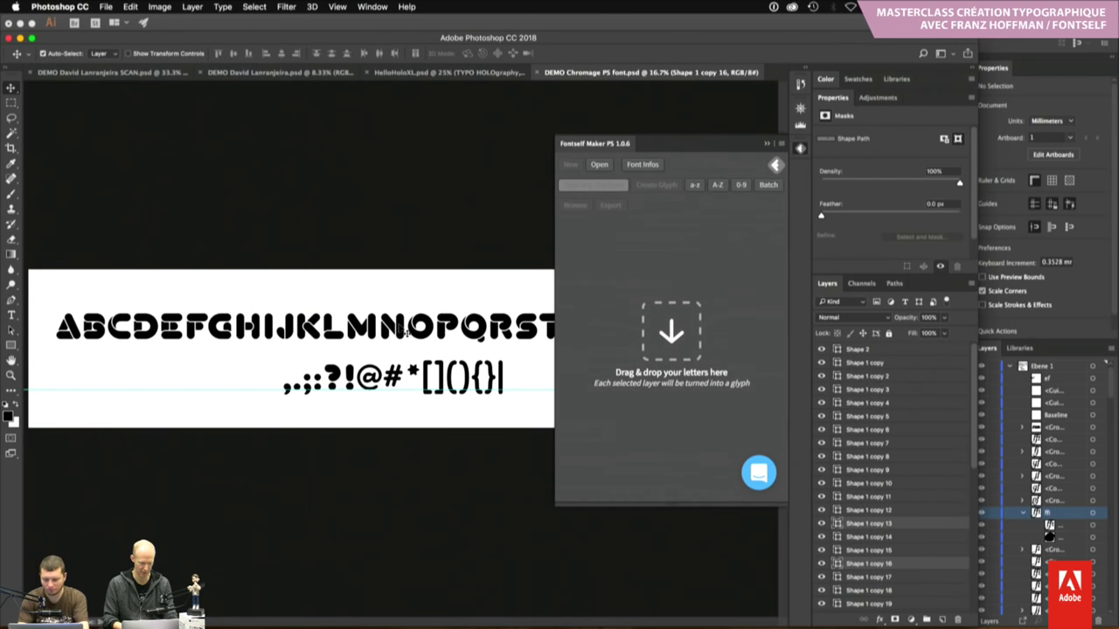
pyautogui.keyDown('ctrl'); pyautogui.click(401, 333); pyautogui.keyUp('ctrl')
pyautogui.press('a')
pyautogui.scroll(5, 404, 334)
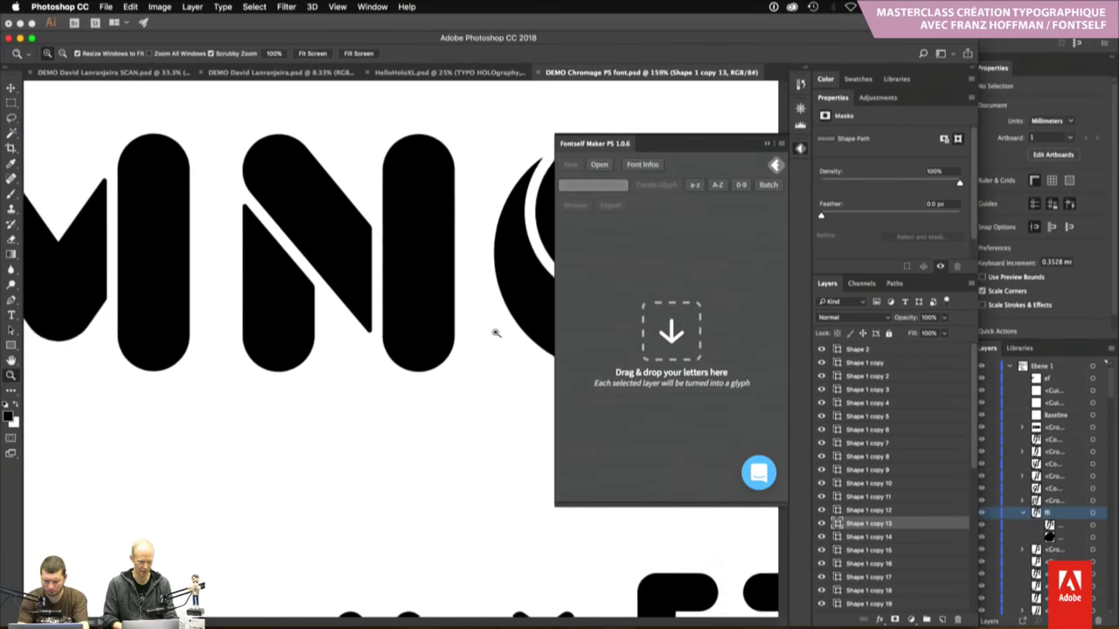
pyautogui.click(440, 338)
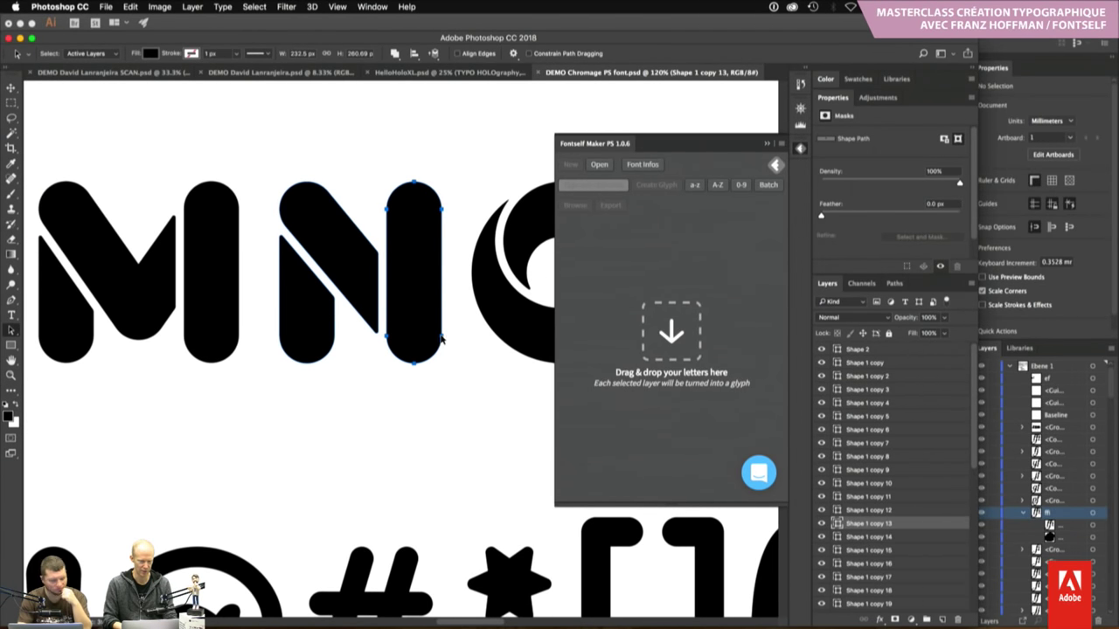
pyautogui.moveTo(442, 339); pyautogui.dragTo(453, 339)
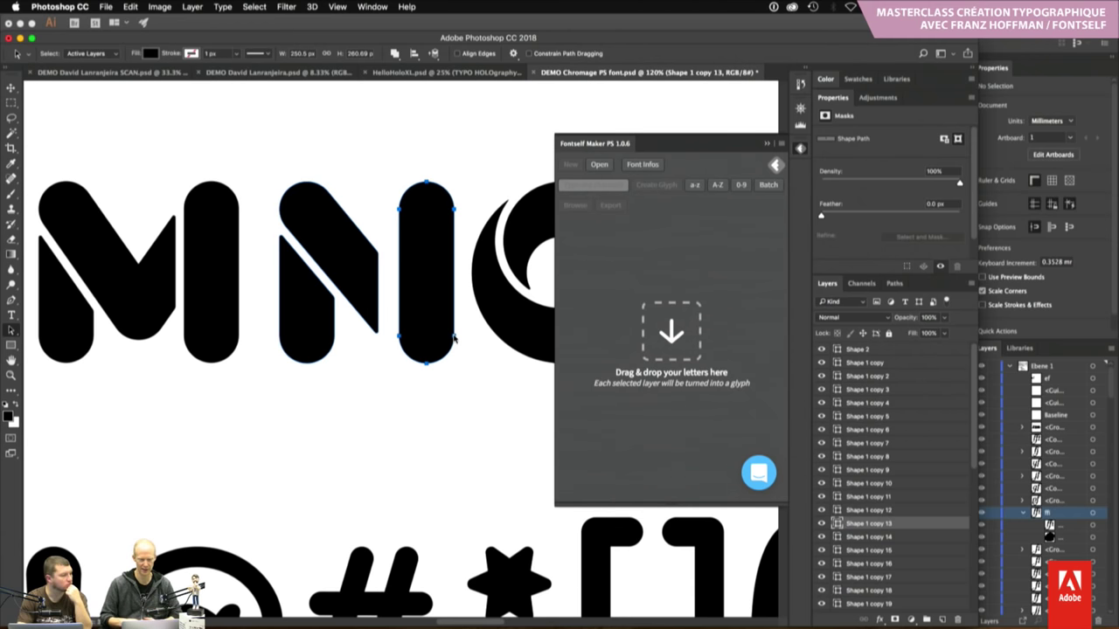
pyautogui.click(129, 73)
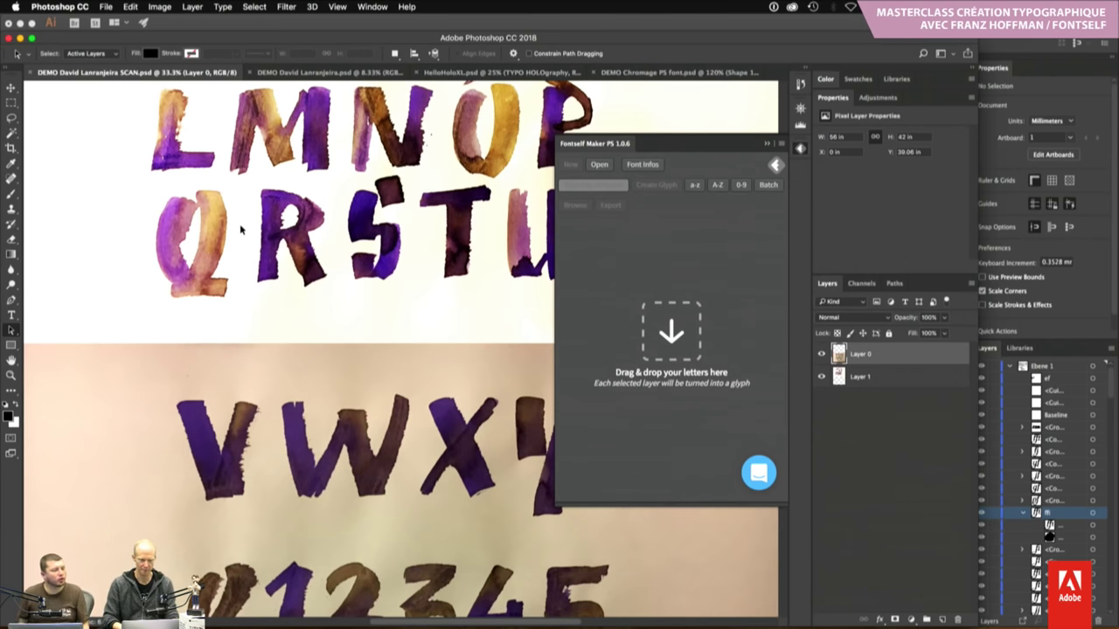
# Close the Fontself Maker panel
pyautogui.scroll(2, 243, 229)
pyautogui.scroll(1, 241, 228)
pyautogui.scroll(2, 241, 228)
pyautogui.scroll(2, 241, 228)
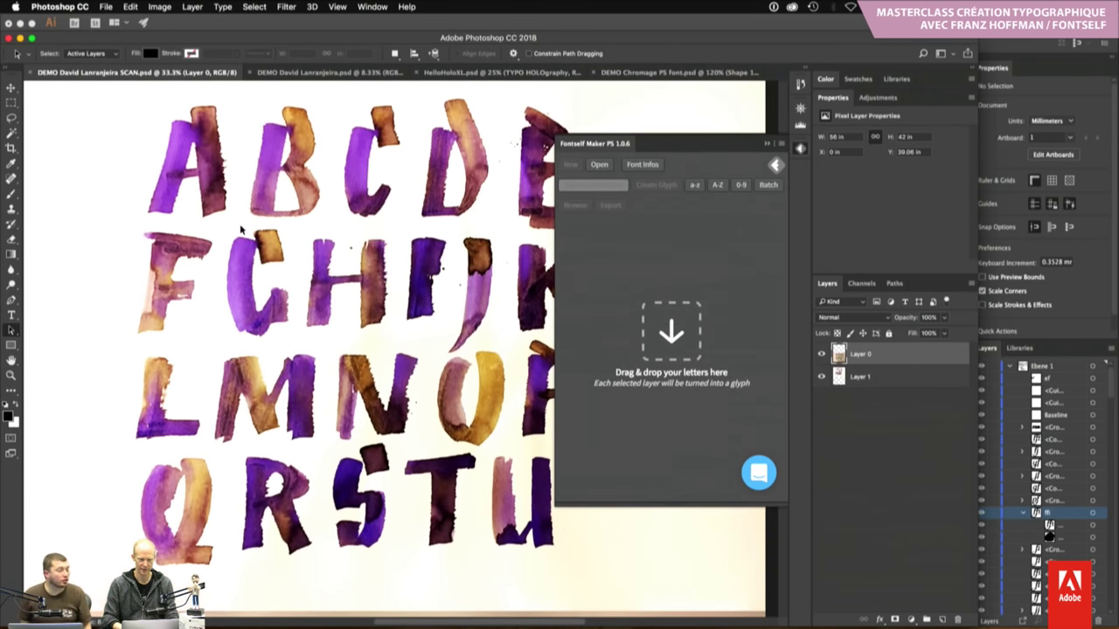
pyautogui.scroll(-1, 242, 229)
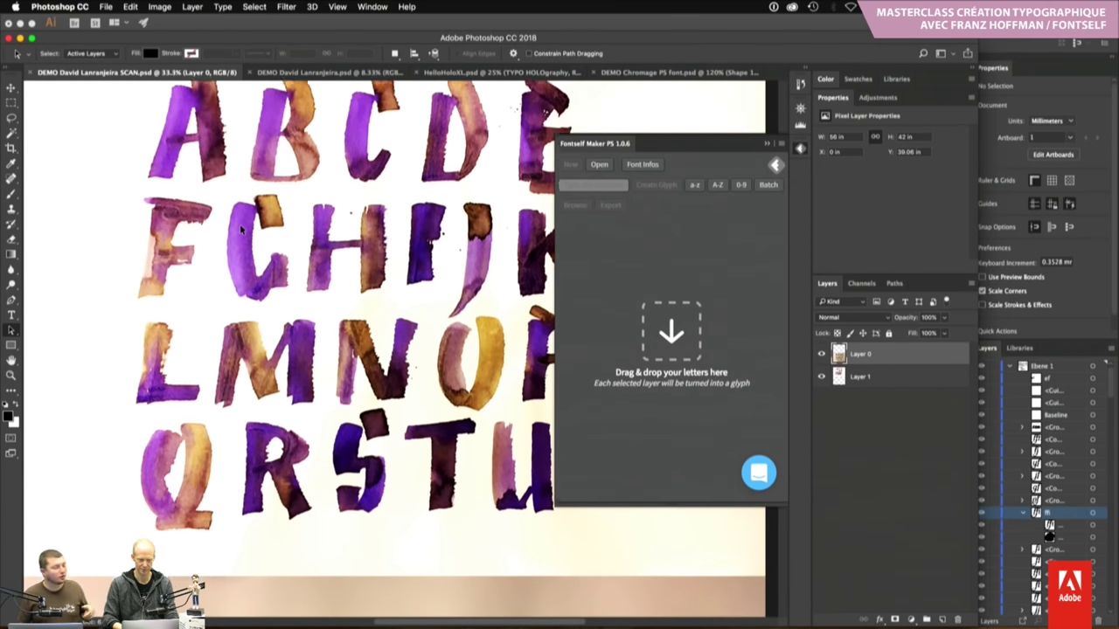
pyautogui.scroll(-1, 243, 229)
pyautogui.scroll(-2, 242, 229)
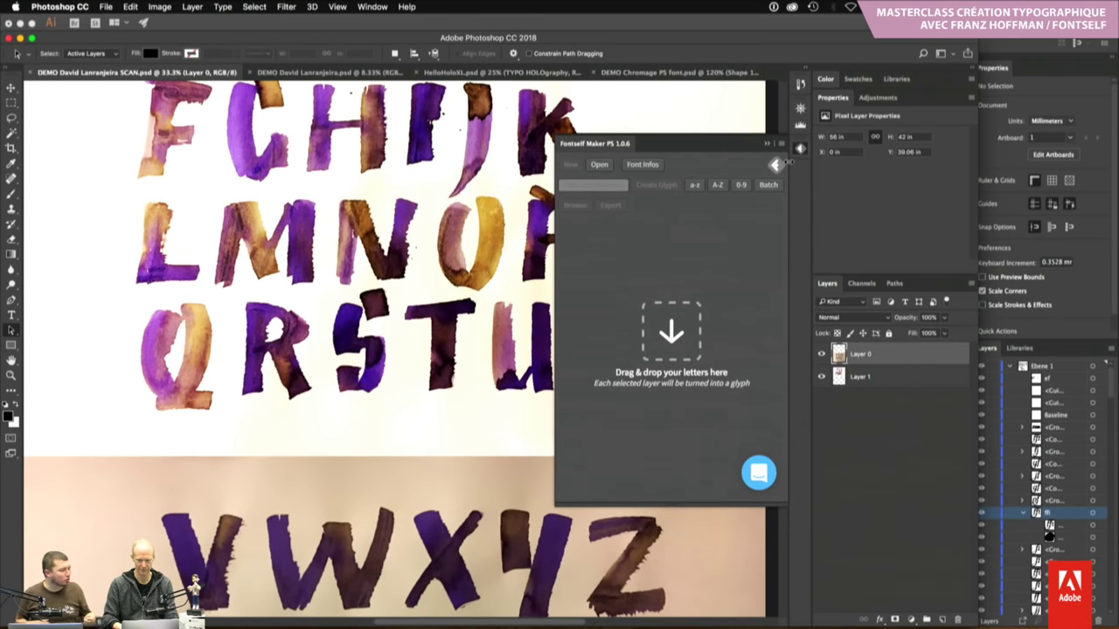
pyautogui.click(801, 150)
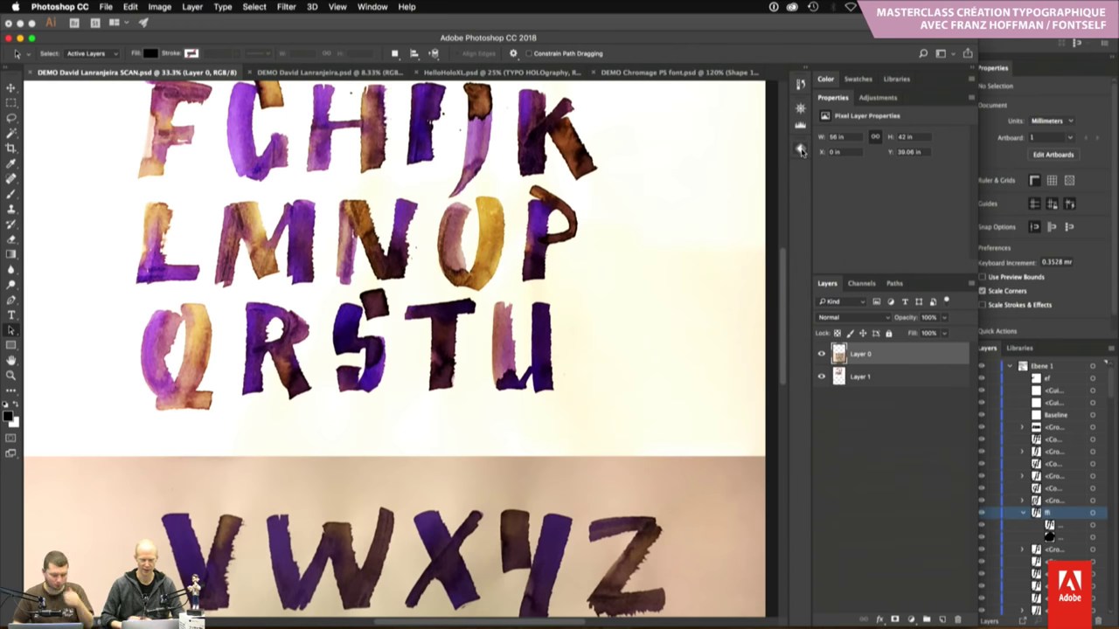
# Scroll to the painted 0–9 digit rows and zoom in on them
pyautogui.scroll(-2, 708, 324)
pyautogui.scroll(-5, 708, 325)
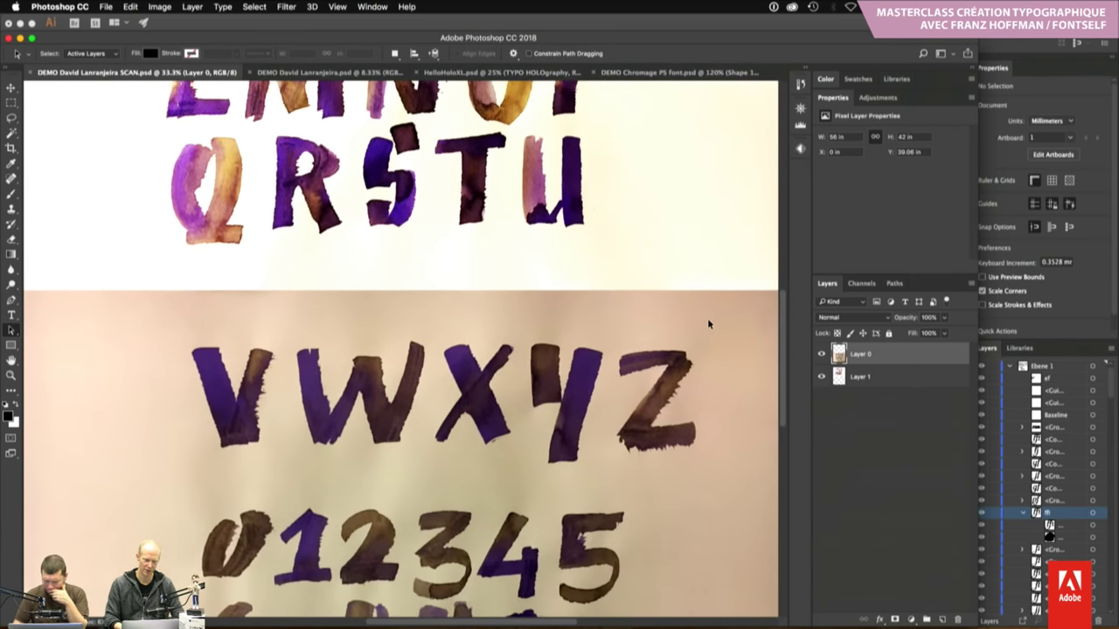
pyautogui.scroll(-5, 708, 325)
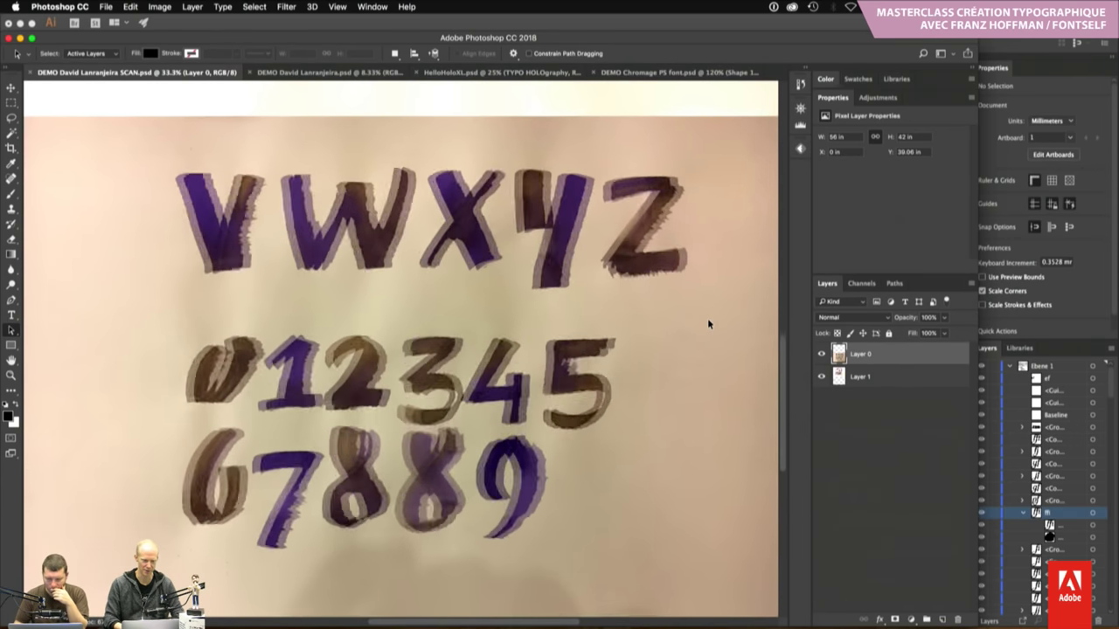
pyautogui.scroll(-3, 708, 324)
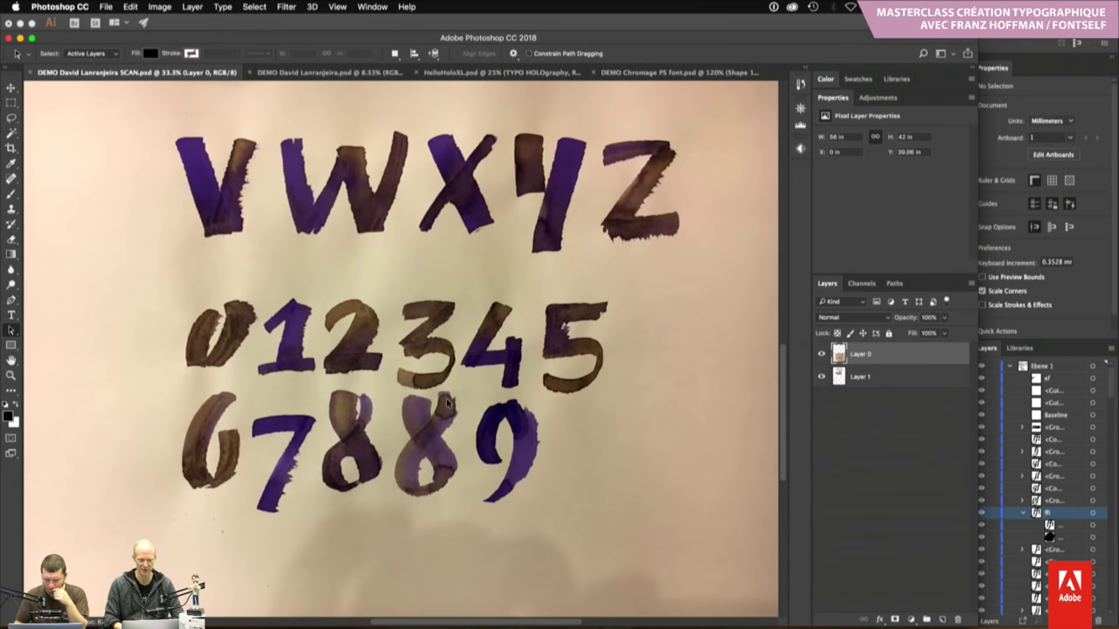
pyautogui.scroll(5, 446, 402)
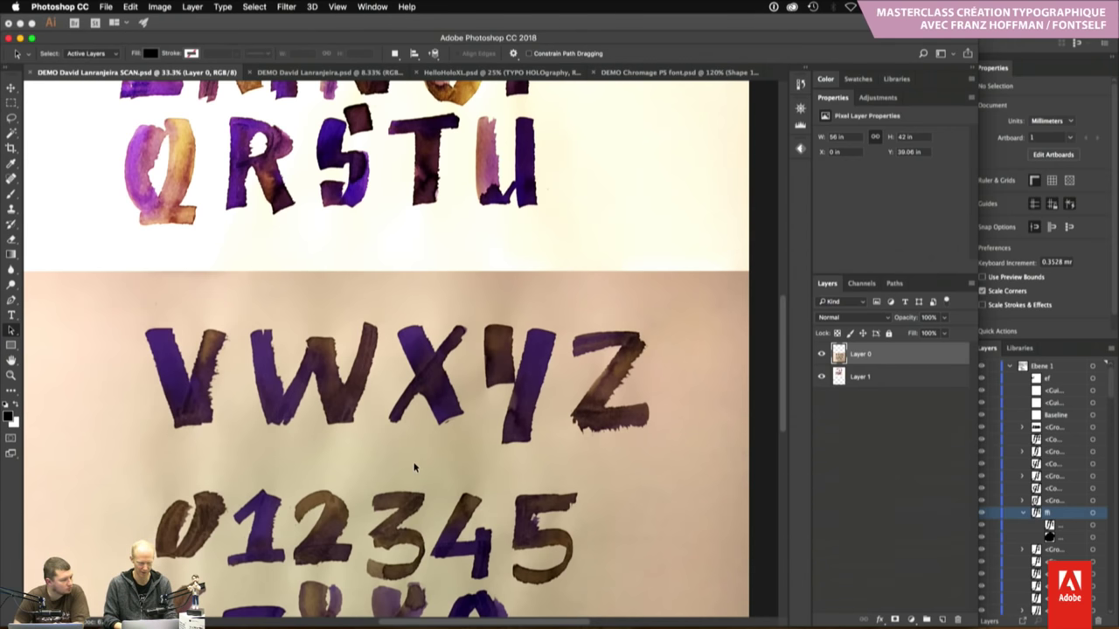
pyautogui.scroll(-5, 413, 463)
pyautogui.press('z')
pyautogui.click(433, 398)
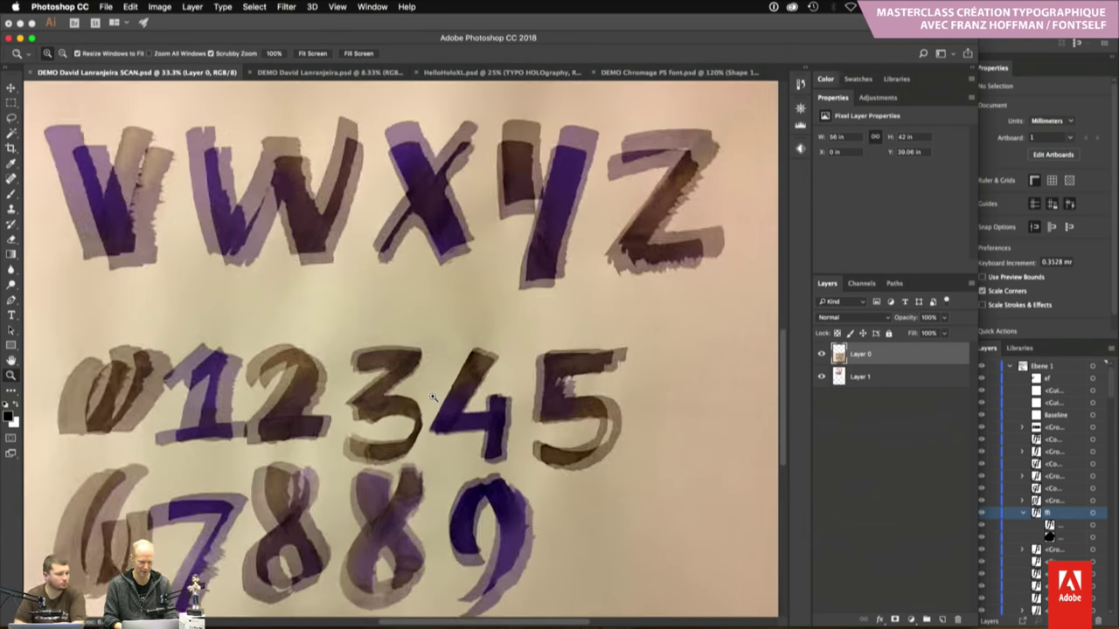
pyautogui.scroll(-2, 433, 397)
pyautogui.hscroll(-2, 432, 398)
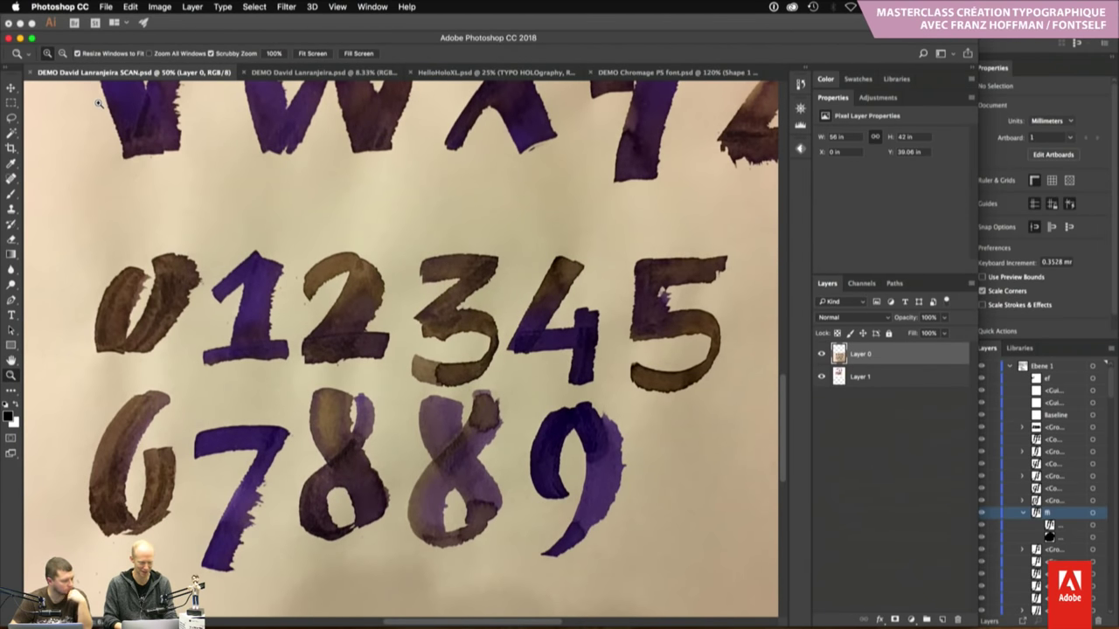
pyautogui.press('w')
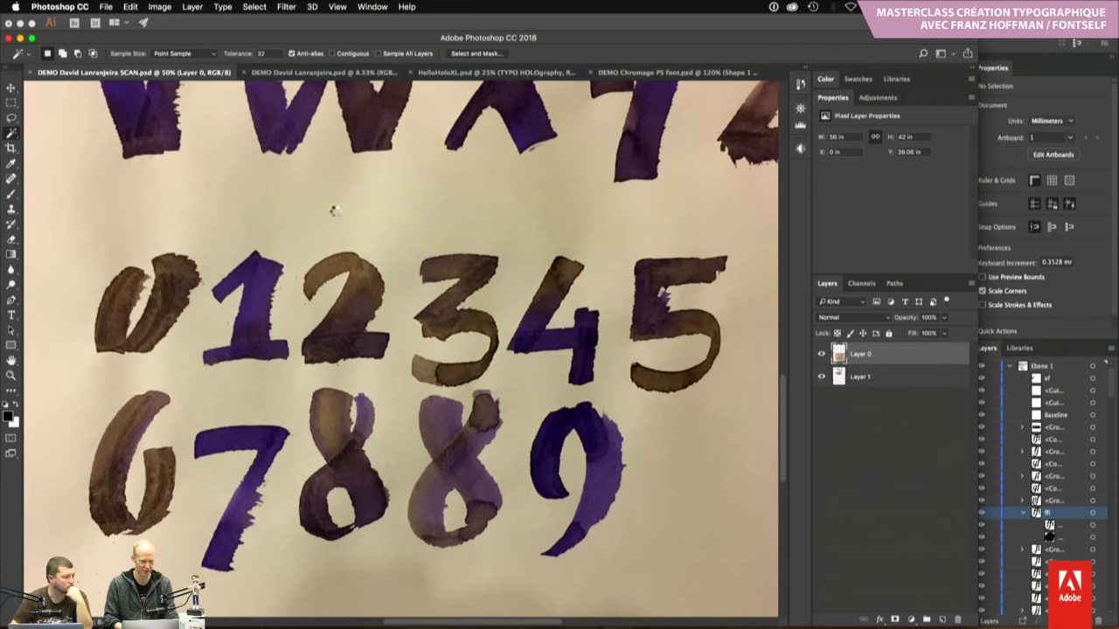
# Select the paper background around the digits with the Magic Wand, then open the Select menu
pyautogui.click(335, 210)
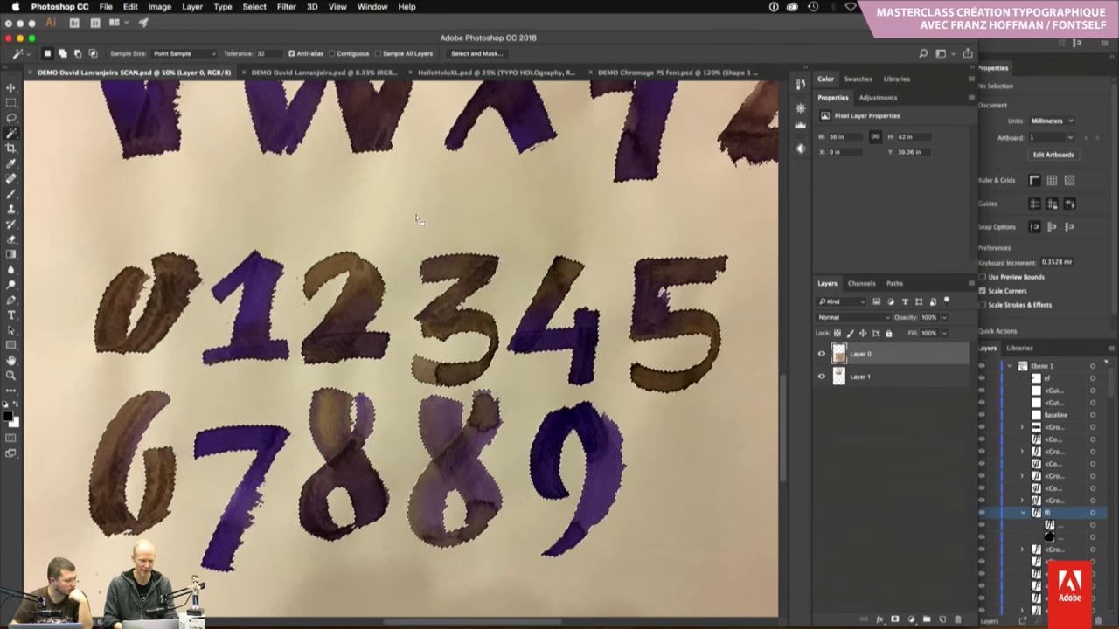
pyautogui.scroll(3, 418, 220)
pyautogui.click(254, 7)
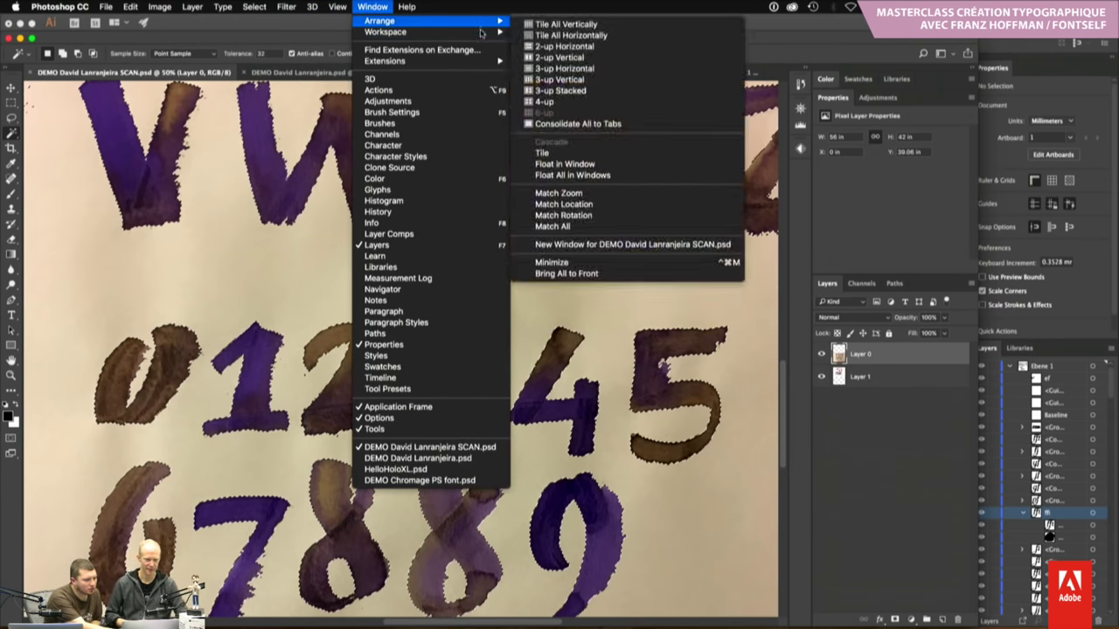
# In Select and Mask, invert the selection onto the letters, preview view modes, and apply it
pyautogui.click(503, 112)
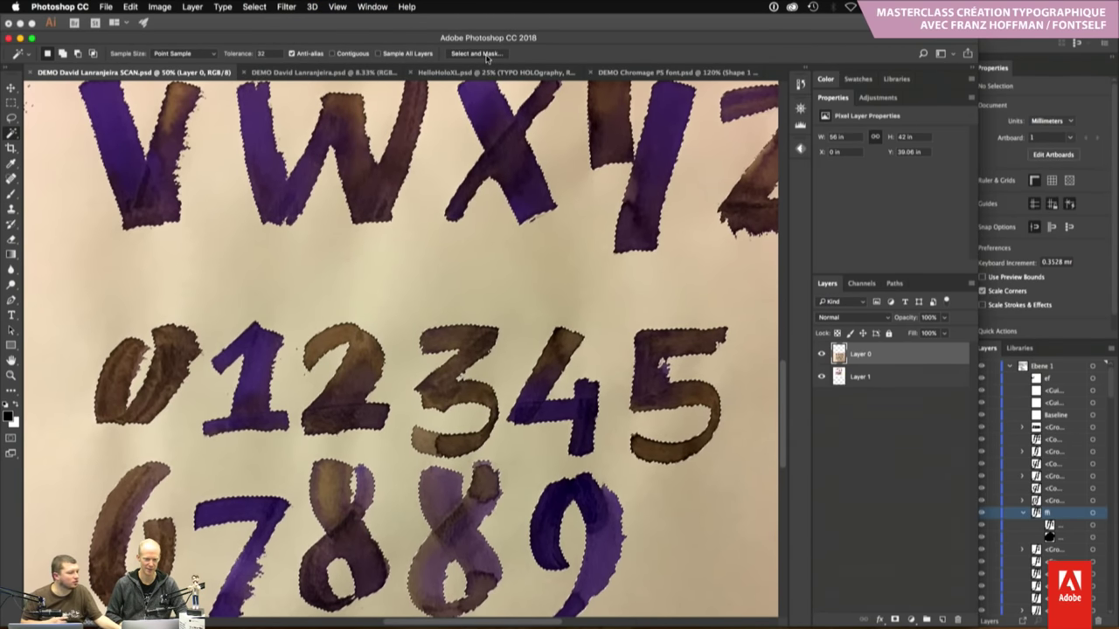
pyautogui.click(487, 56)
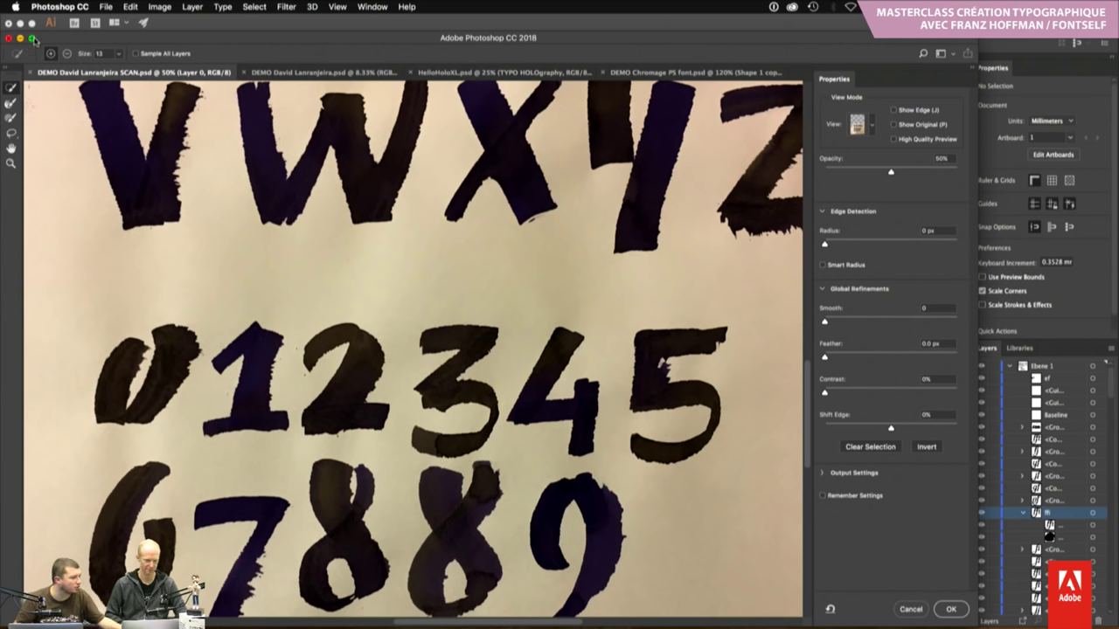
pyautogui.click(32, 39)
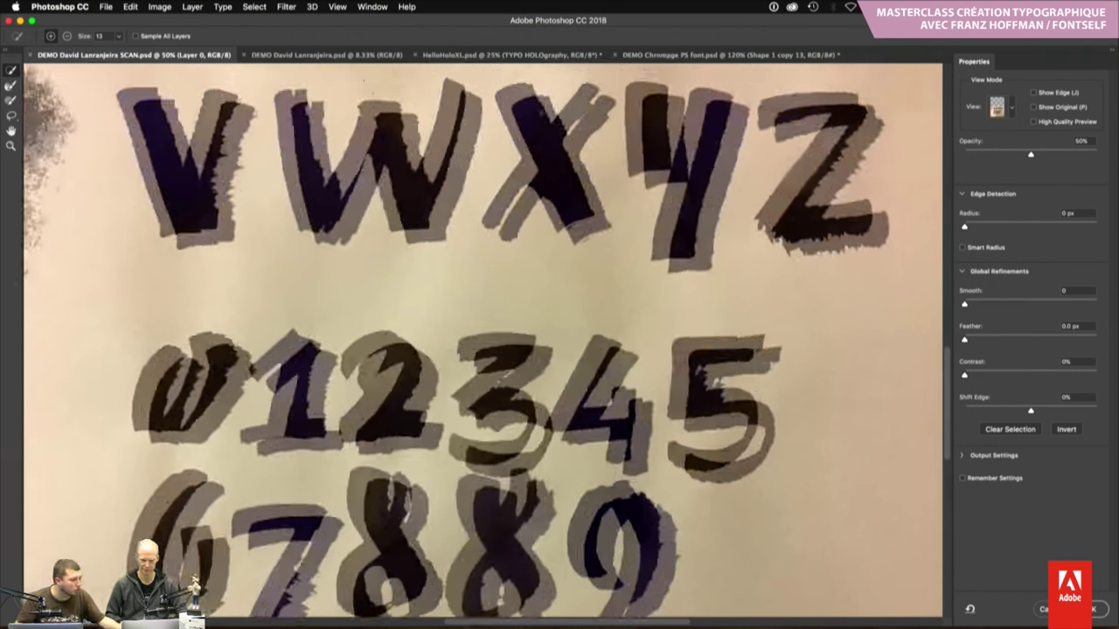
pyautogui.moveTo(540, 111); pyautogui.dragTo(621, 150)
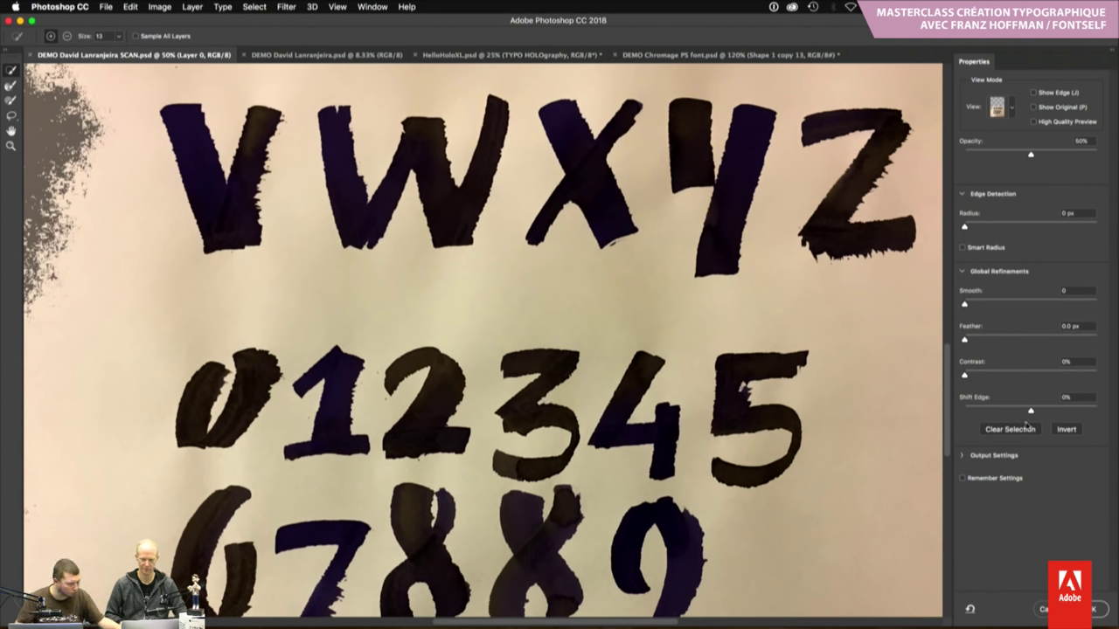
pyautogui.click(1064, 429)
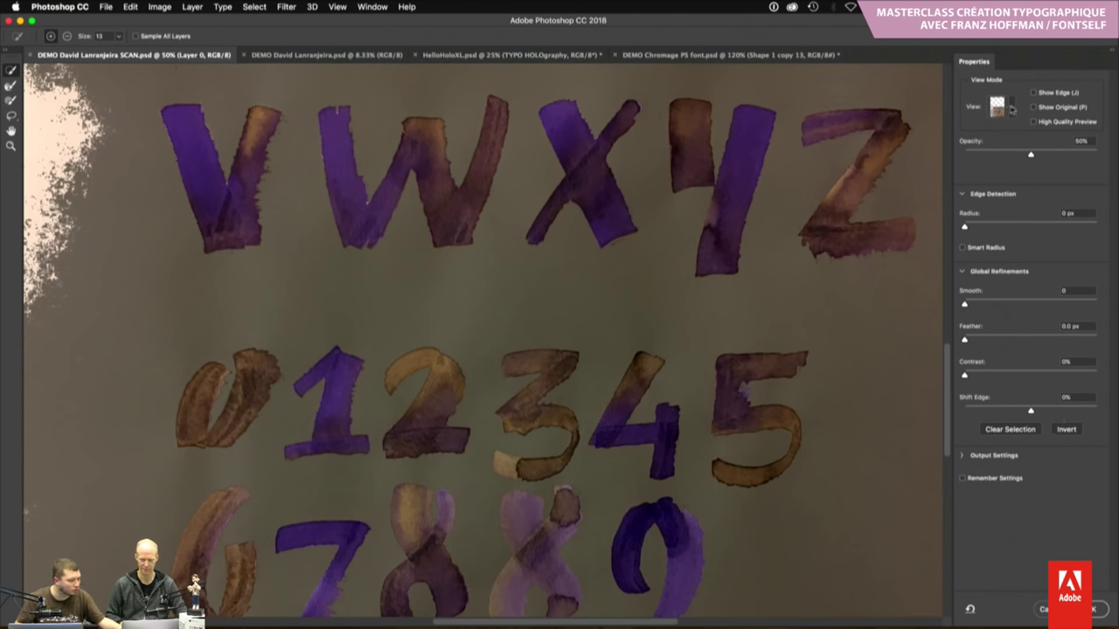
pyautogui.click(1012, 109)
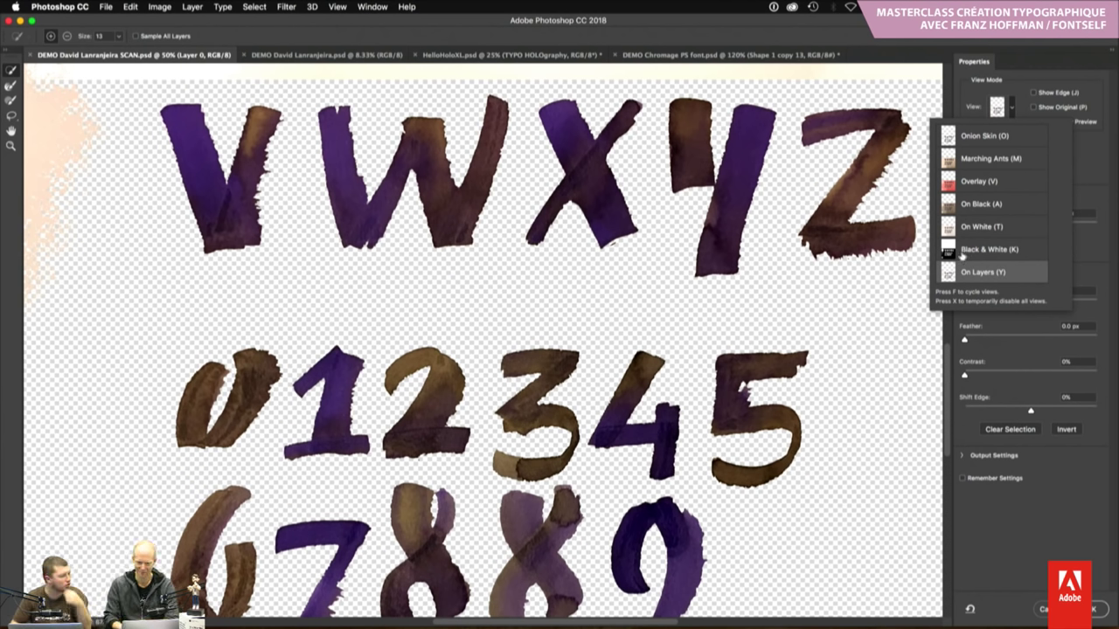
pyautogui.click(962, 254)
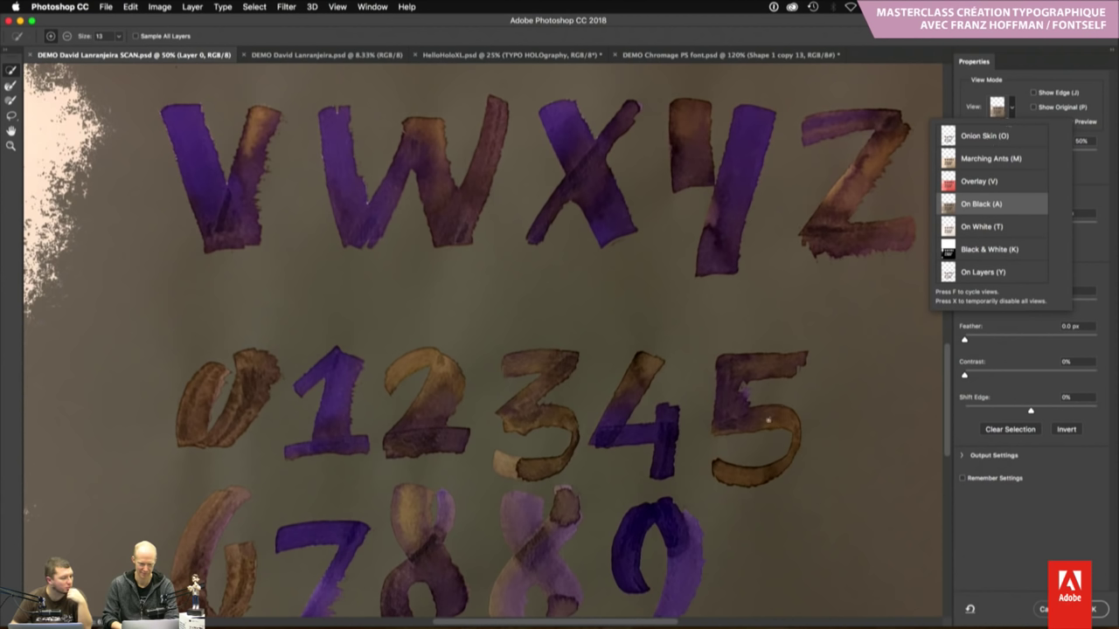
pyautogui.click(1081, 518)
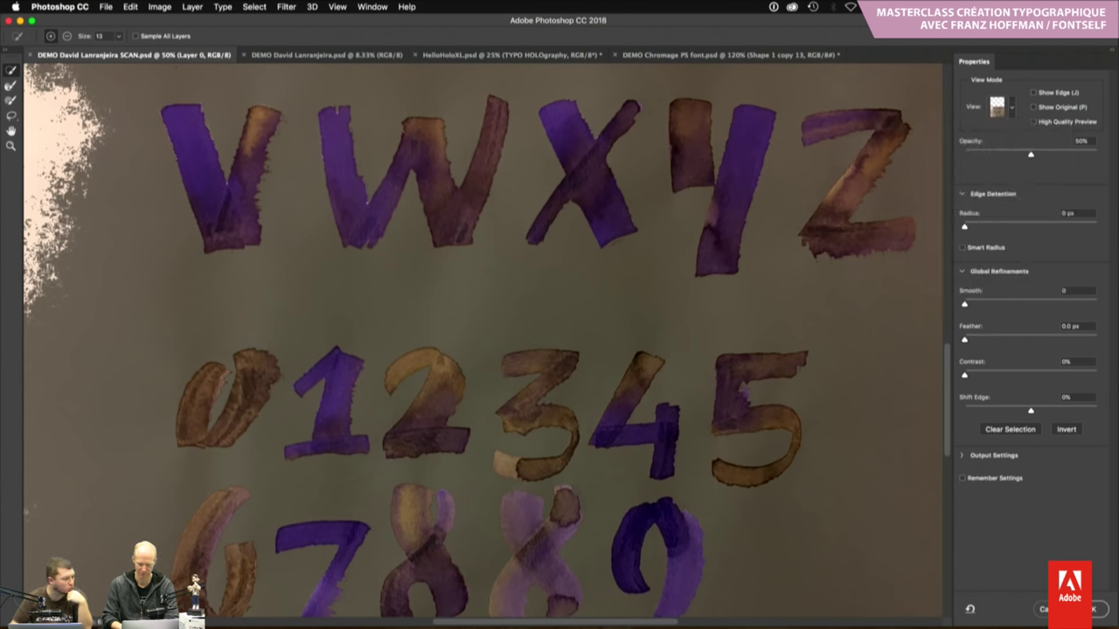
pyautogui.click(1093, 609)
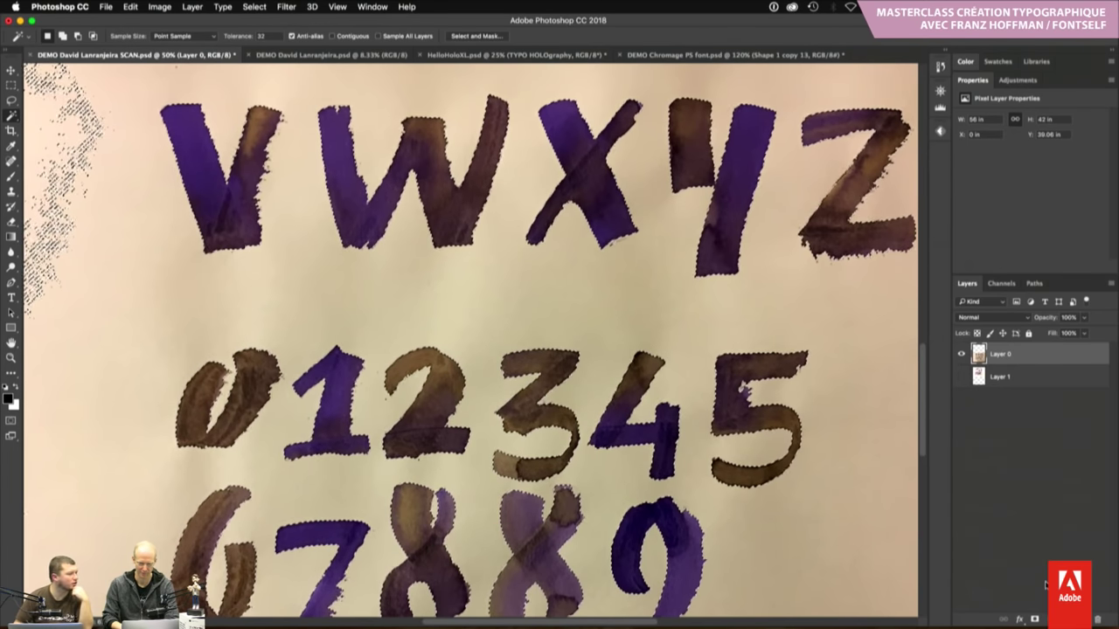
# Add a layer mask to Layer 0 hiding the paper, zooming in to check edges
pyautogui.click(196, 7)
pyautogui.moveTo(200, 20)
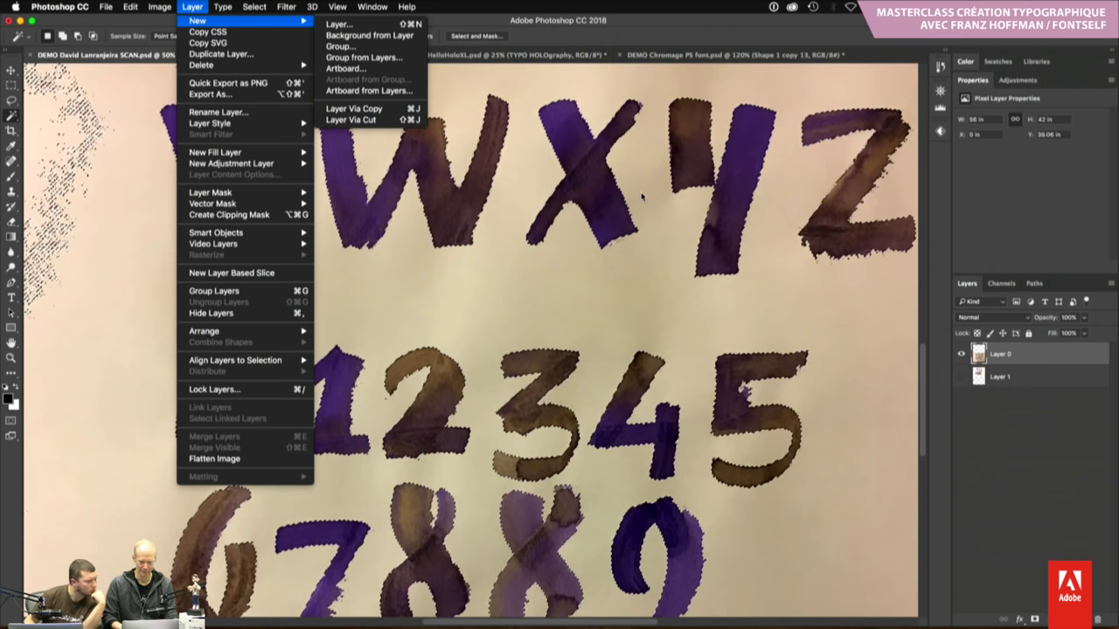
pyautogui.press('Escape')
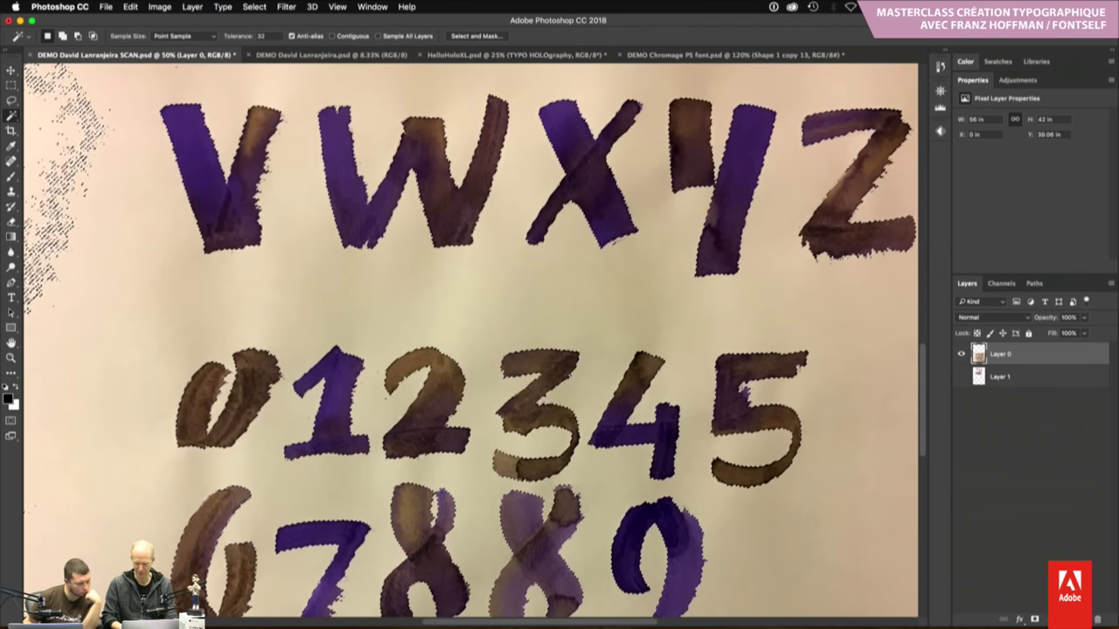
pyautogui.click(1035, 619)
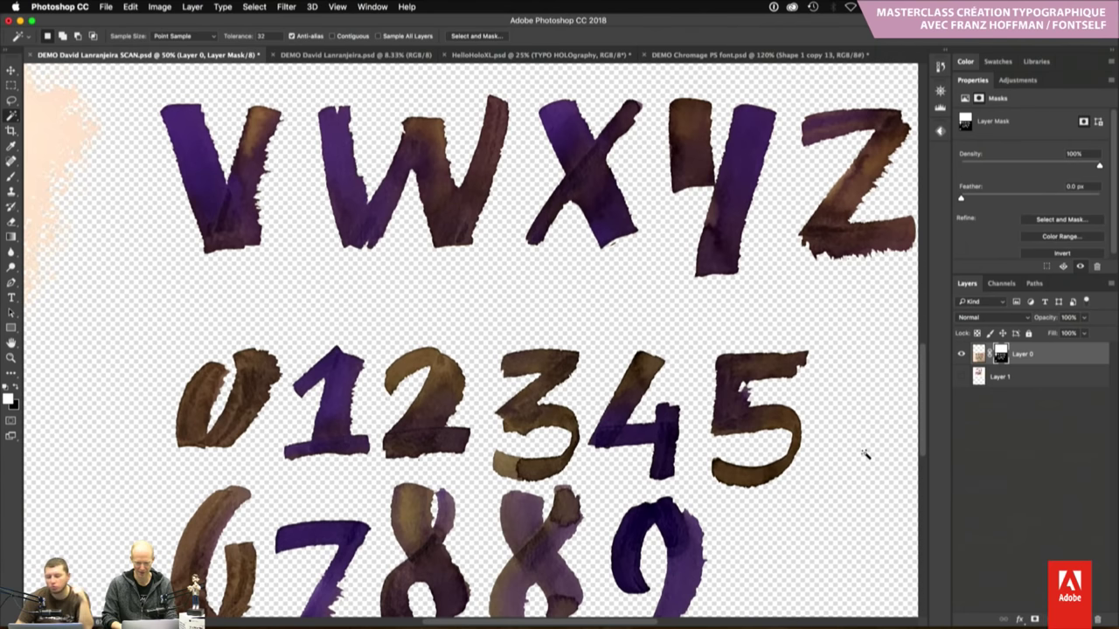
pyautogui.press('z')
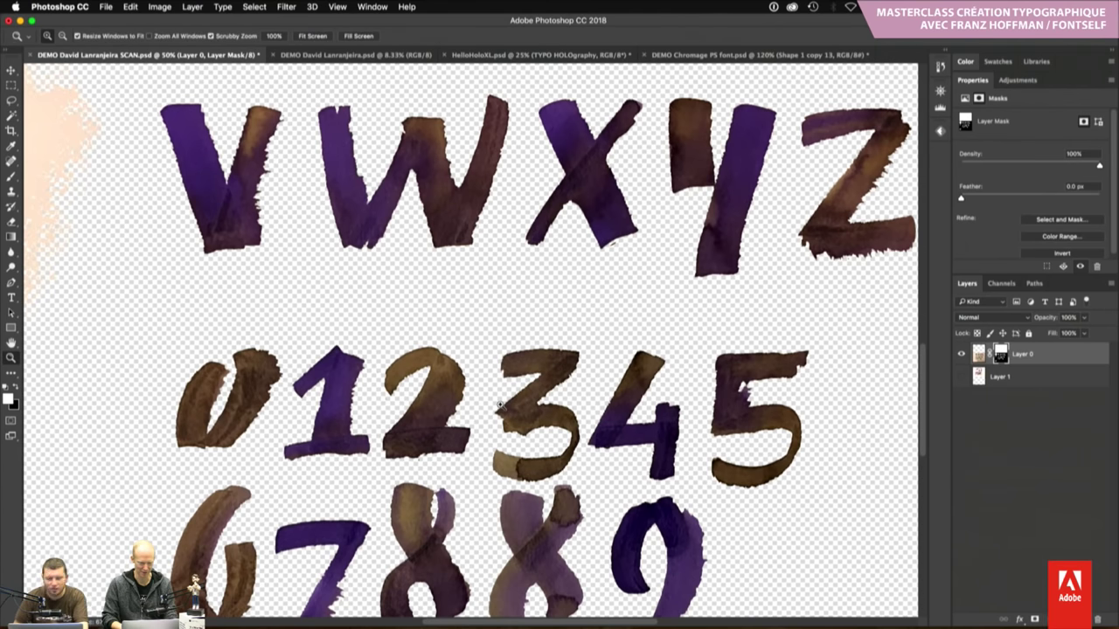
pyautogui.click(500, 404)
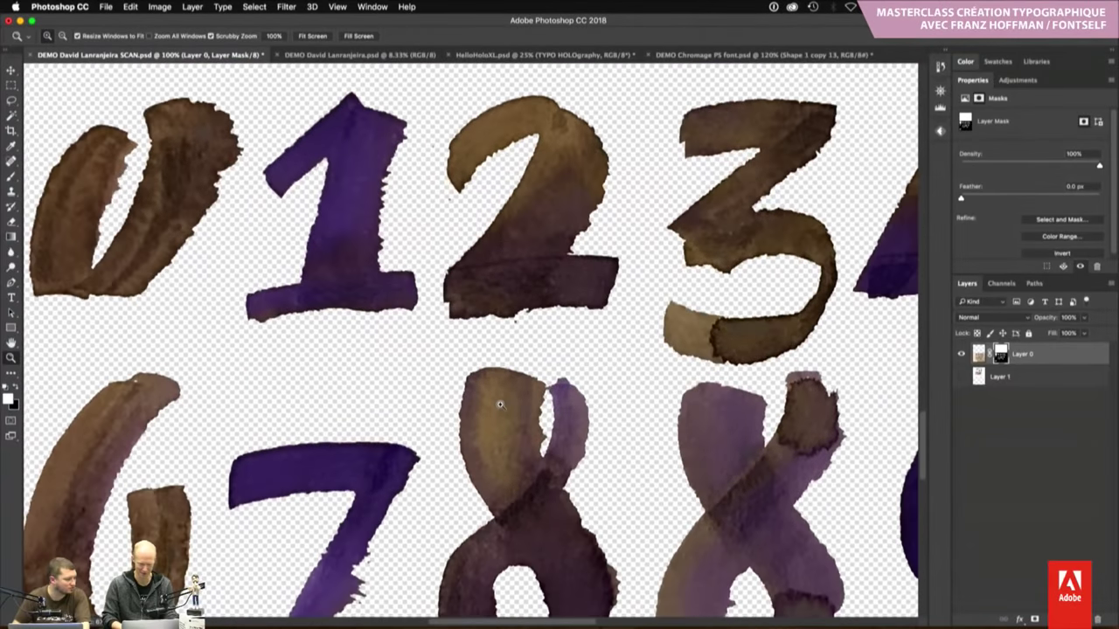
pyautogui.keyDown('alt'); pyautogui.click(500, 404); pyautogui.keyUp('alt')
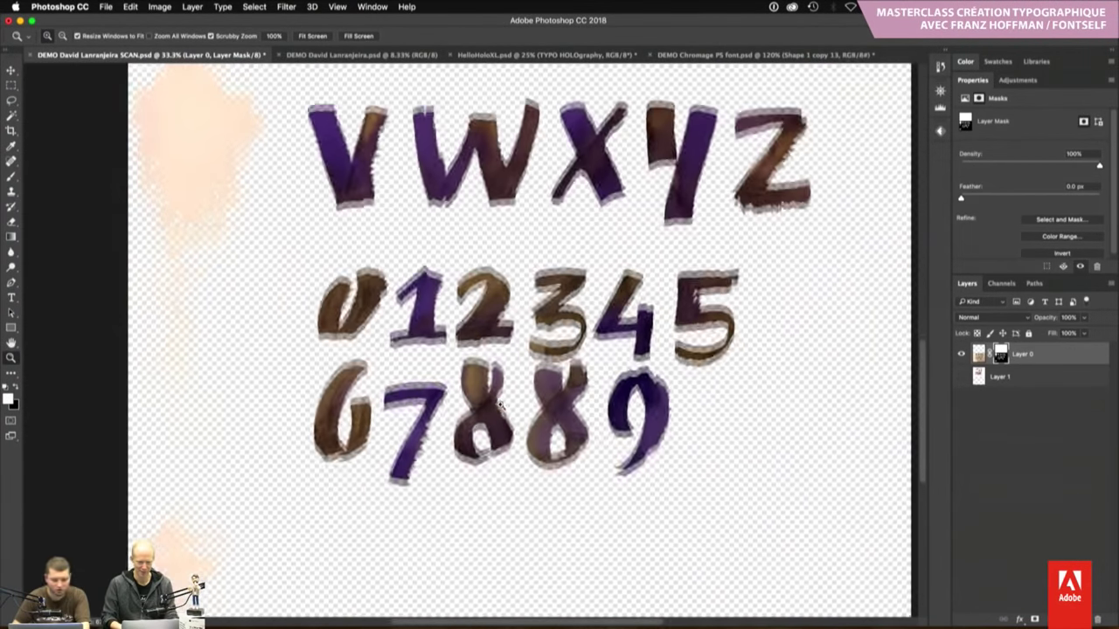
pyautogui.scroll(2, 500, 404)
pyautogui.scroll(4, 500, 404)
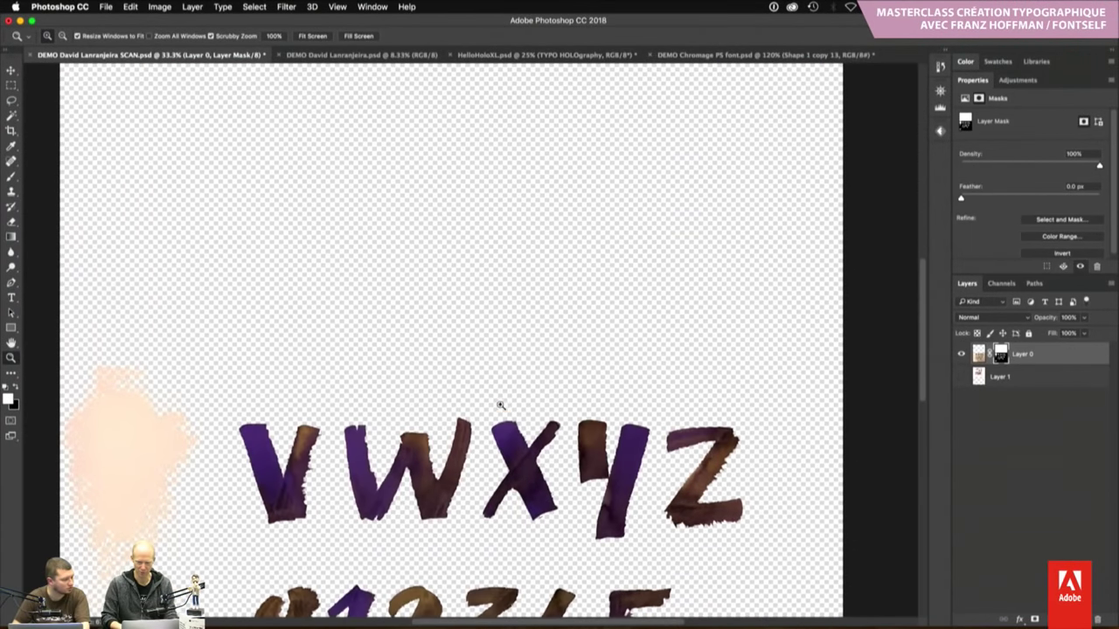
# Show the cream Layer 1 again and make Layer 0 active
pyautogui.click(962, 379)
pyautogui.scroll(2, 538, 293)
pyautogui.scroll(-3, 537, 293)
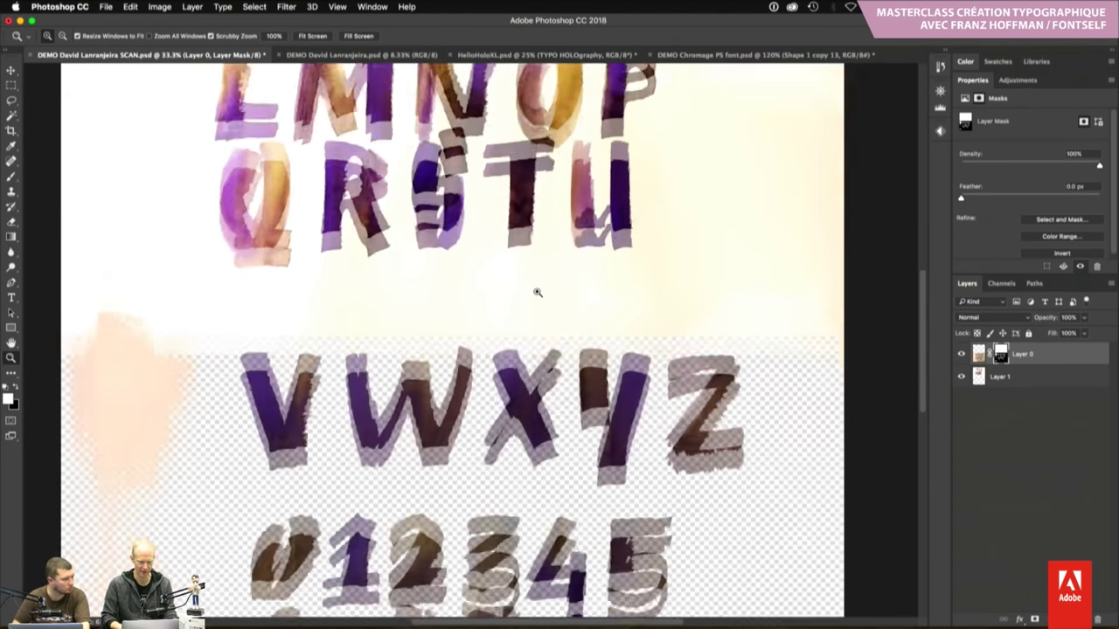
pyautogui.scroll(4, 538, 292)
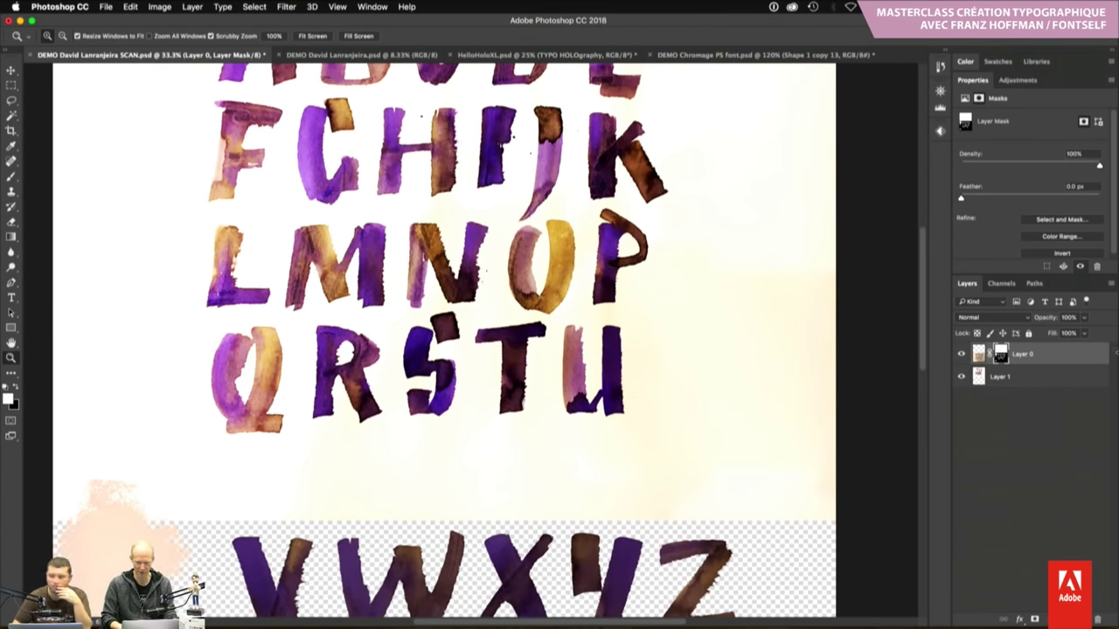
pyautogui.click(1016, 378)
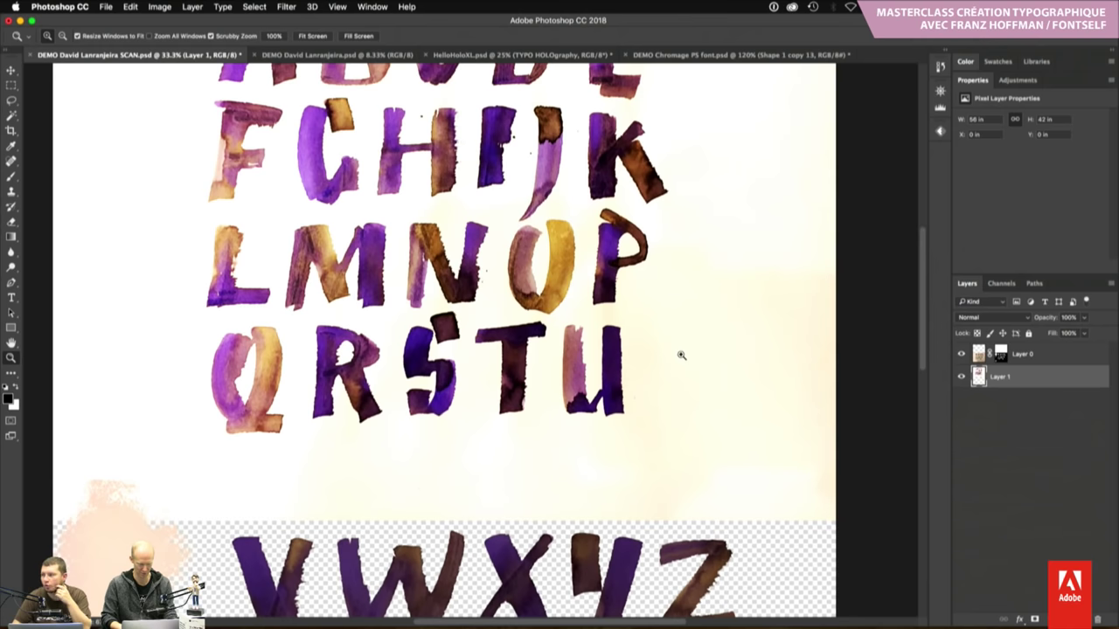
pyautogui.scroll(-4, 687, 397)
pyautogui.scroll(-3, 687, 397)
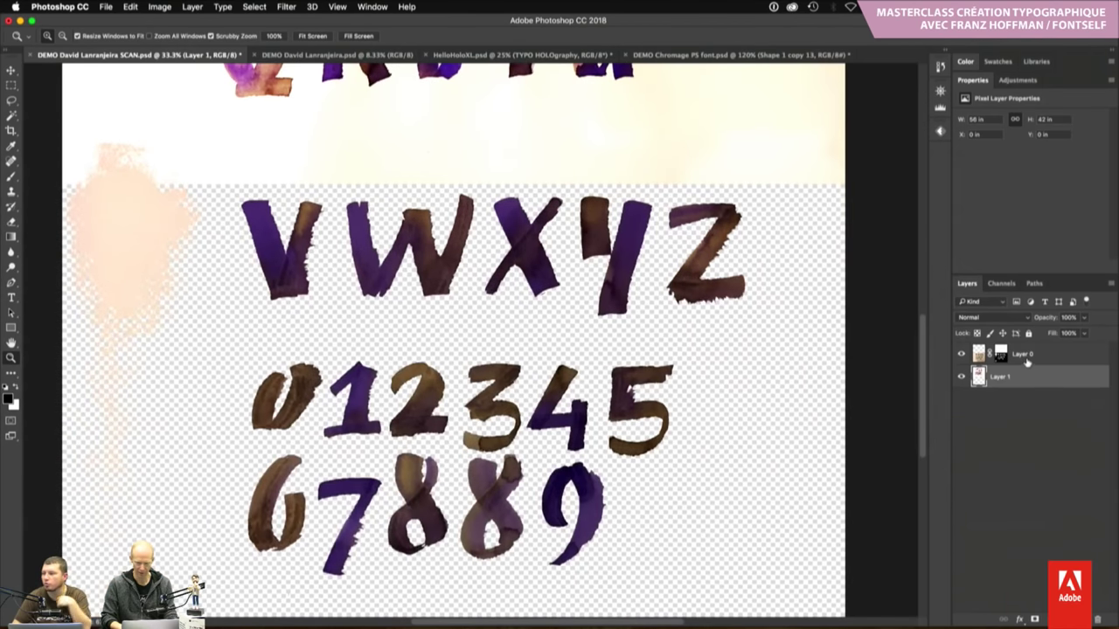
pyautogui.click(1027, 355)
pyautogui.click(1049, 619)
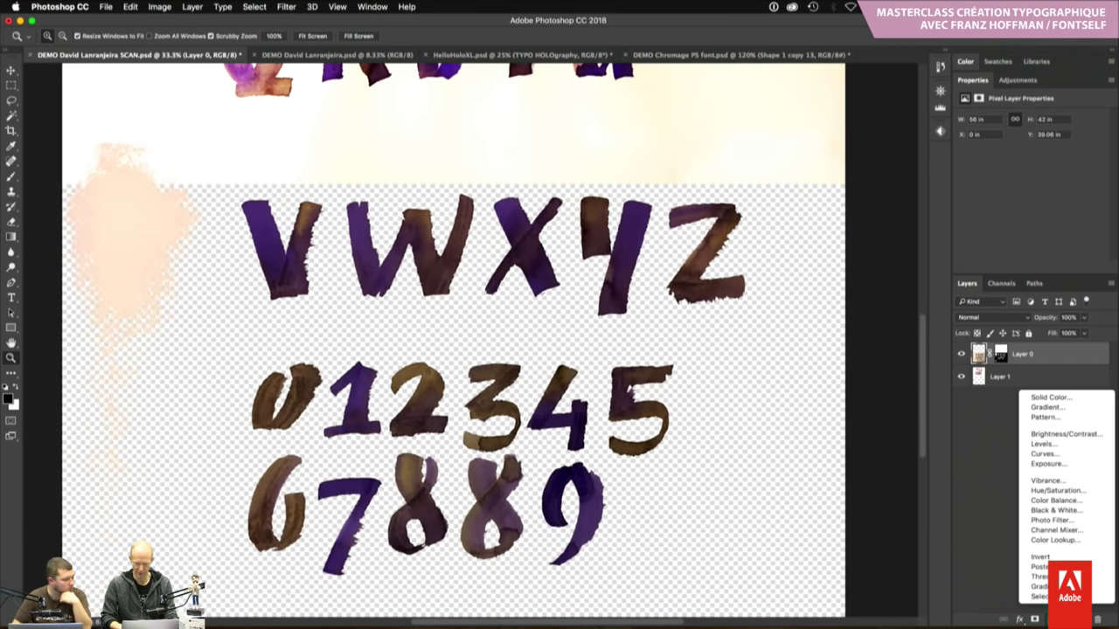
# Add a legacy Brightness/Contrast layer at brightness 48 and contrast 52, selecting Layer 0 with it
pyautogui.click(1084, 434)
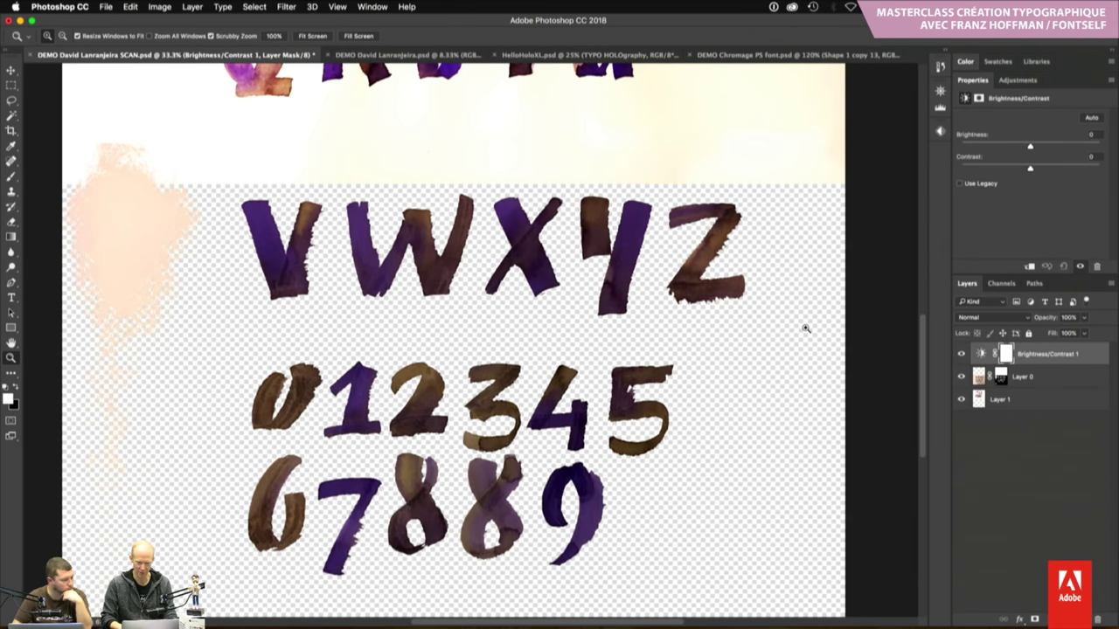
pyautogui.click(986, 184)
pyautogui.moveTo(1041, 170)
pyautogui.mouseDown()
pyautogui.moveTo(1066, 170)
pyautogui.moveTo(1063, 147)
pyautogui.mouseUp()
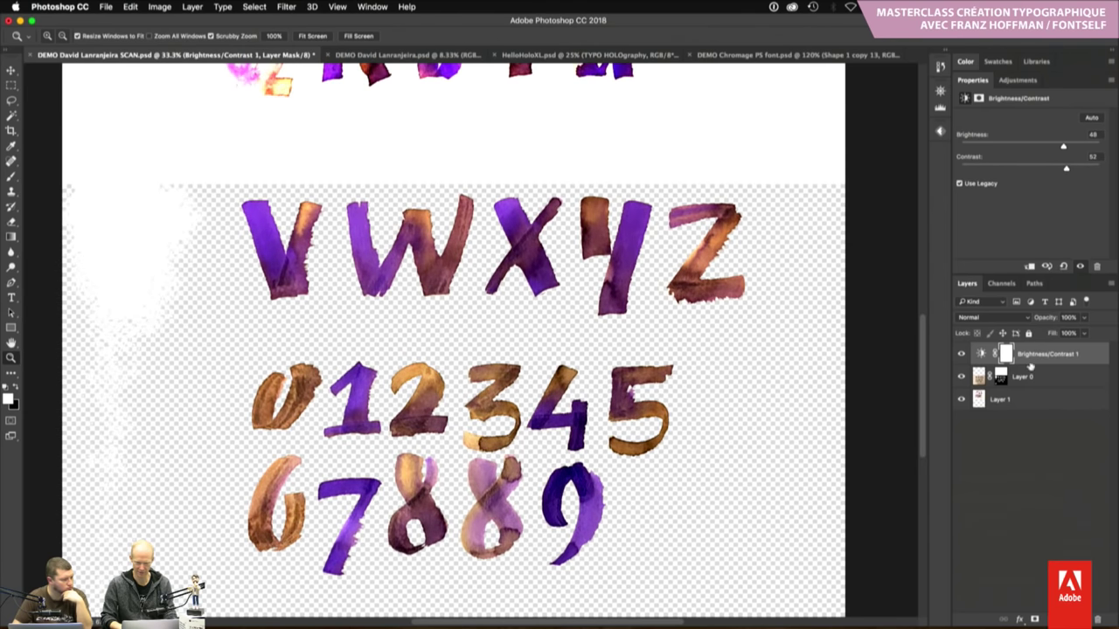
pyautogui.press('alt')
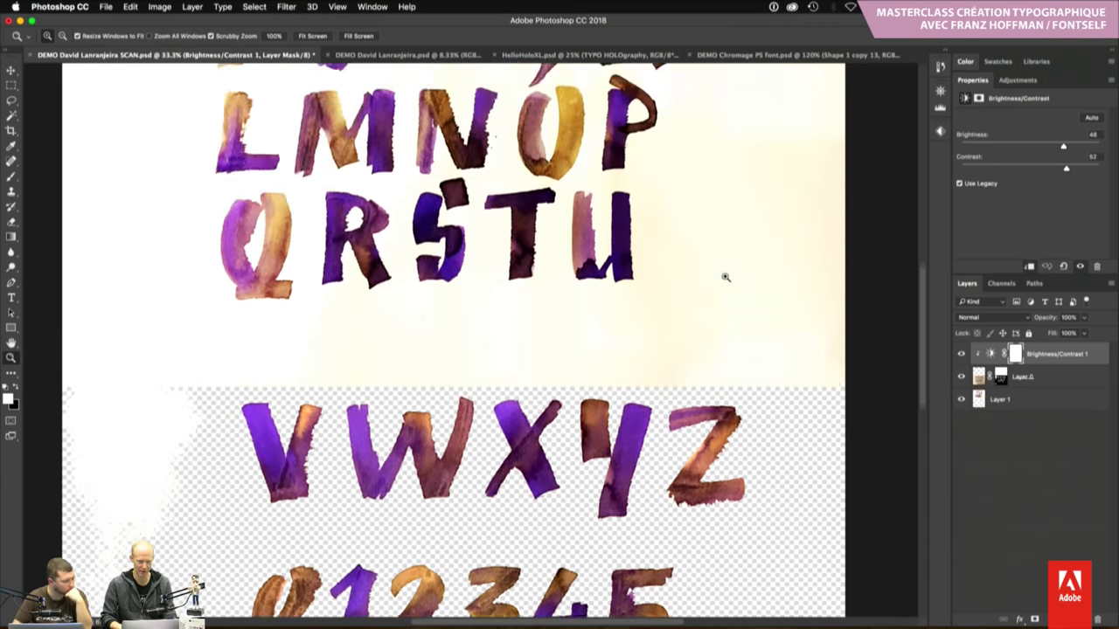
pyautogui.scroll(10, 724, 277)
pyautogui.scroll(-5, 725, 277)
pyautogui.scroll(-2, 725, 277)
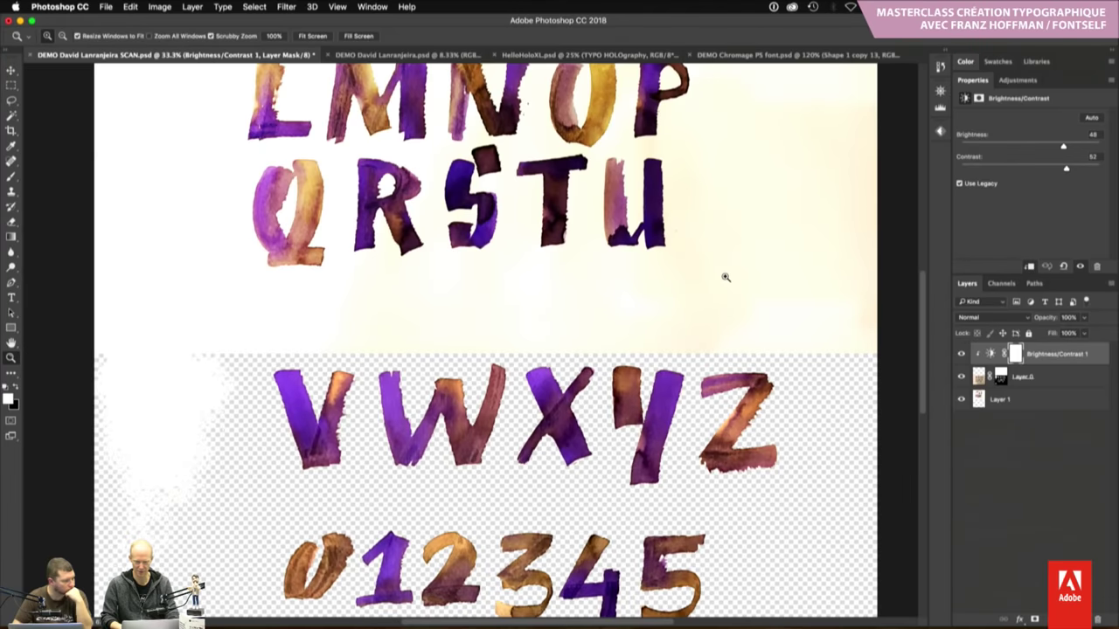
pyautogui.scroll(-4, 724, 277)
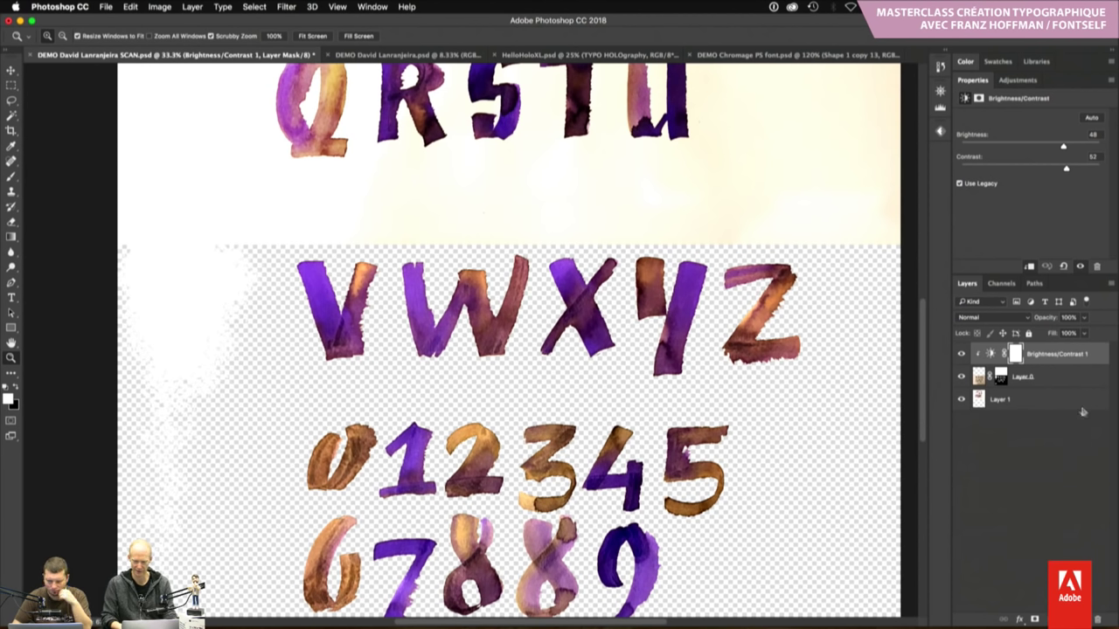
pyautogui.keyDown('shift'); pyautogui.click(1058, 382); pyautogui.keyUp('shift')
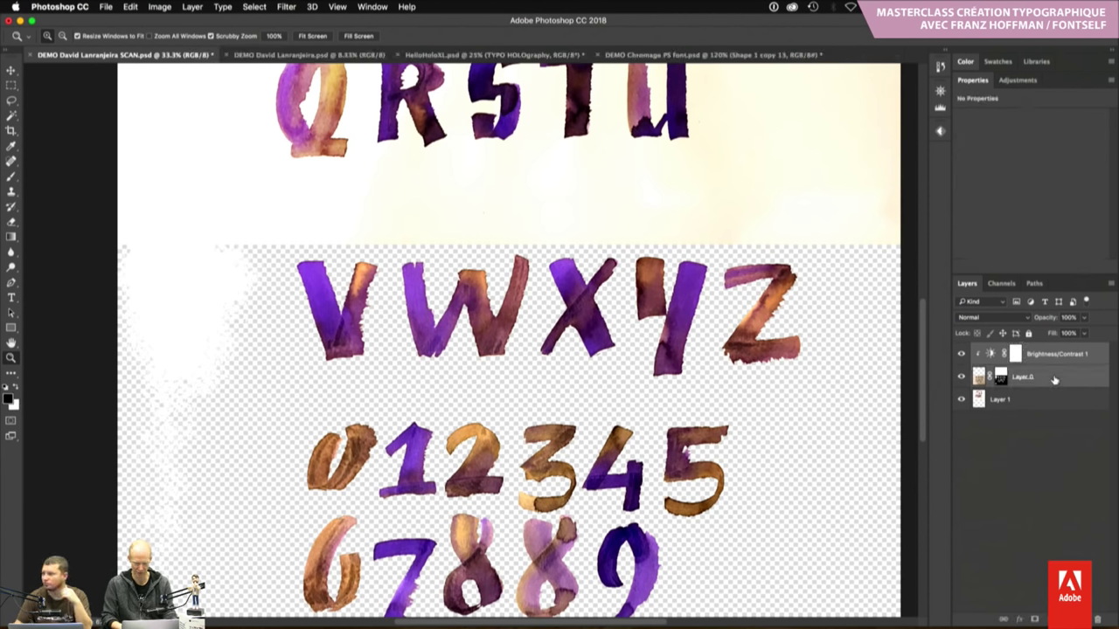
# Merge the brightness adjustment into the letters, hide the cream background, and copy Z to its own layer
pyautogui.hotkey('ctrl', 'e')
pyautogui.click(961, 376)
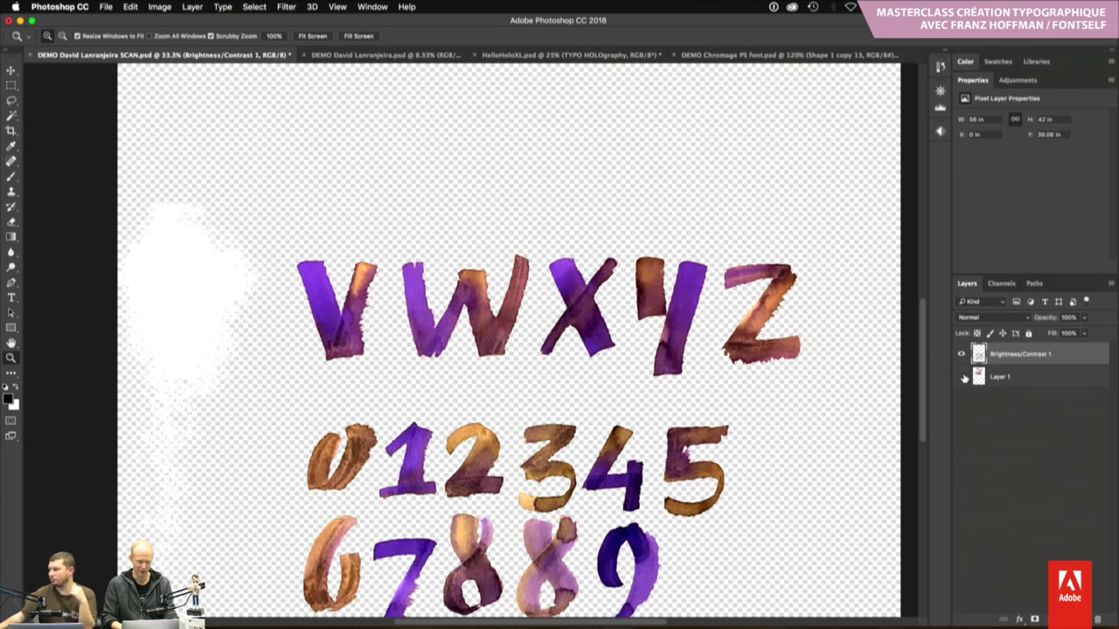
pyautogui.press('m')
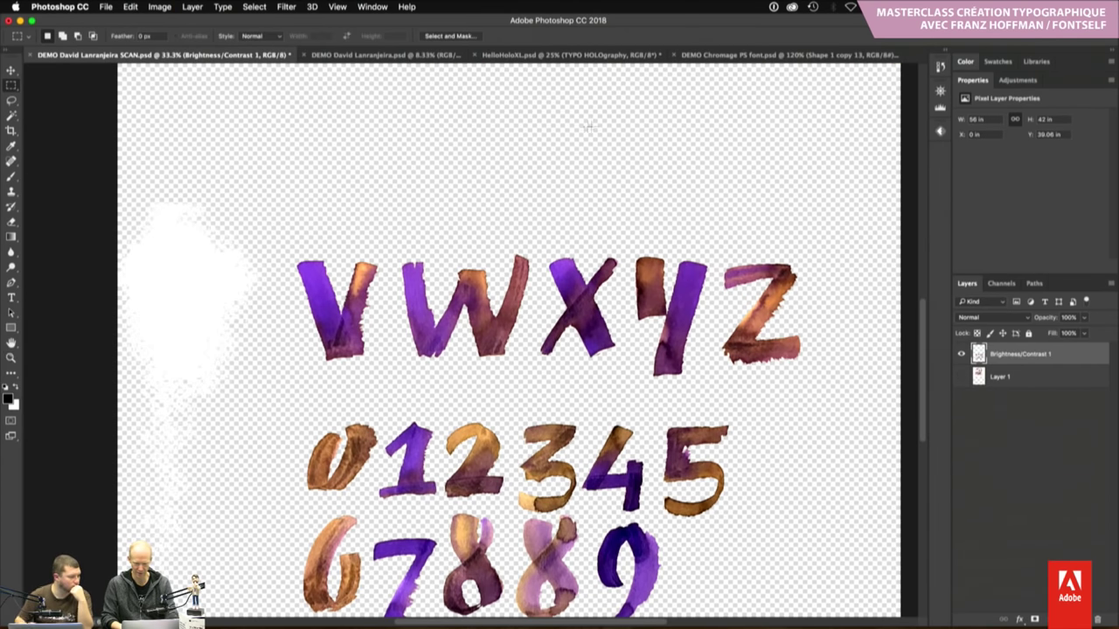
pyautogui.moveTo(830, 253); pyautogui.dragTo(711, 380)
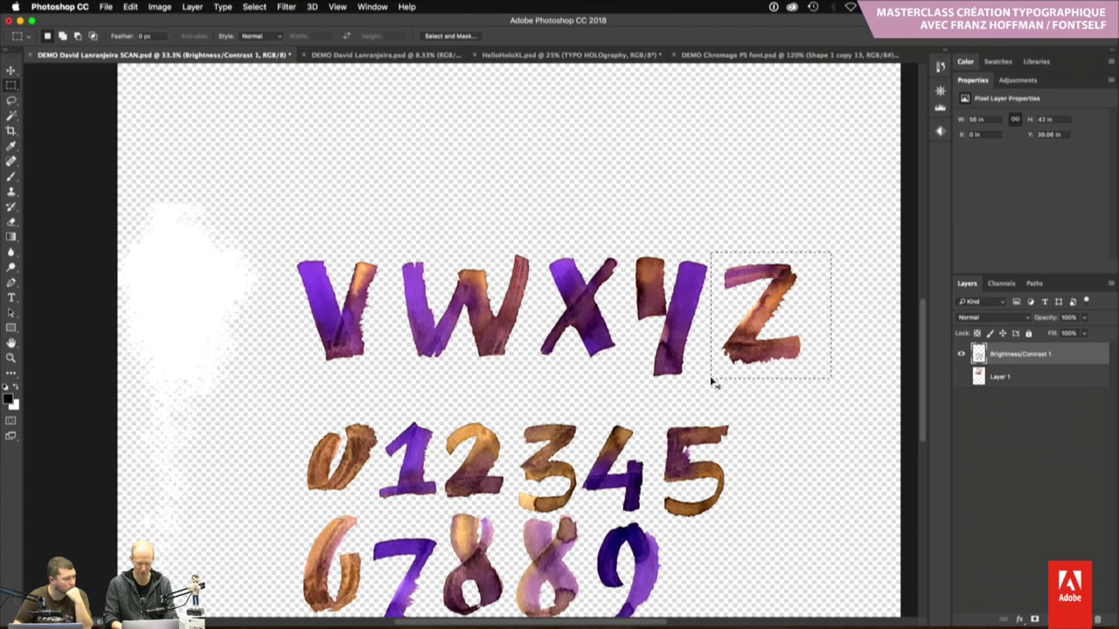
pyautogui.hotkey('ctrl', 'j')
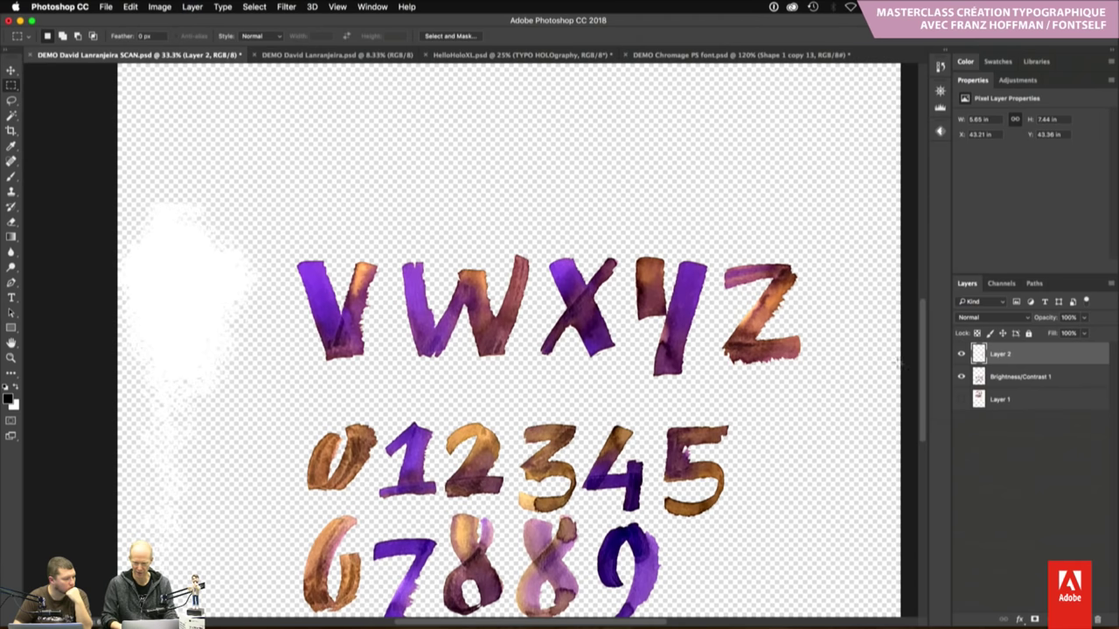
# Change the Layers panel thumbnail options so layer contents are visible
pyautogui.click(1110, 285)
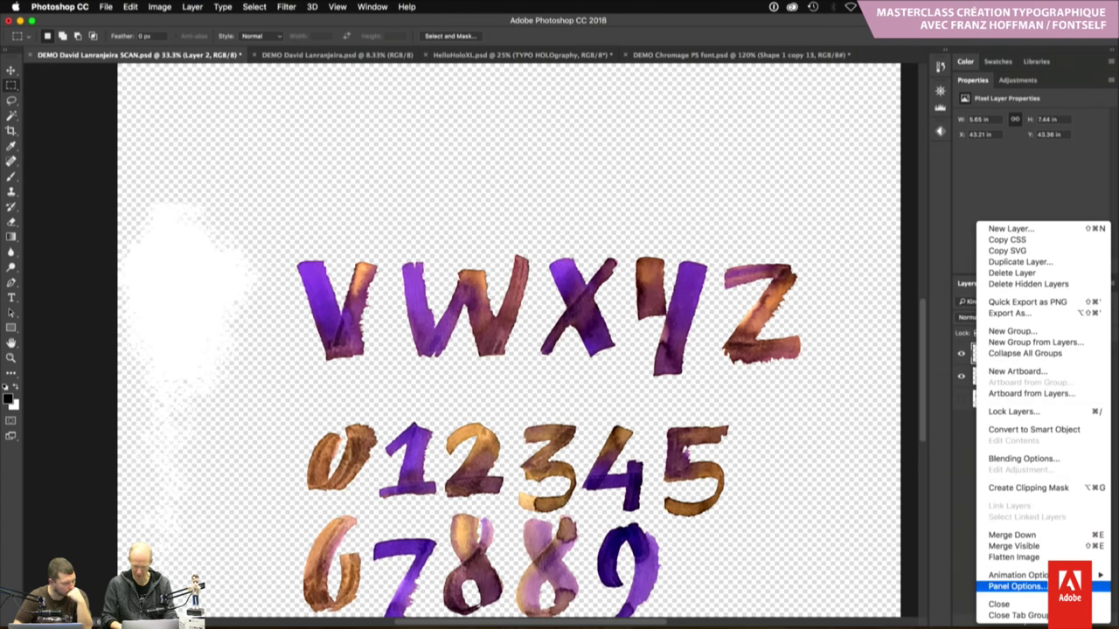
pyautogui.click(1019, 587)
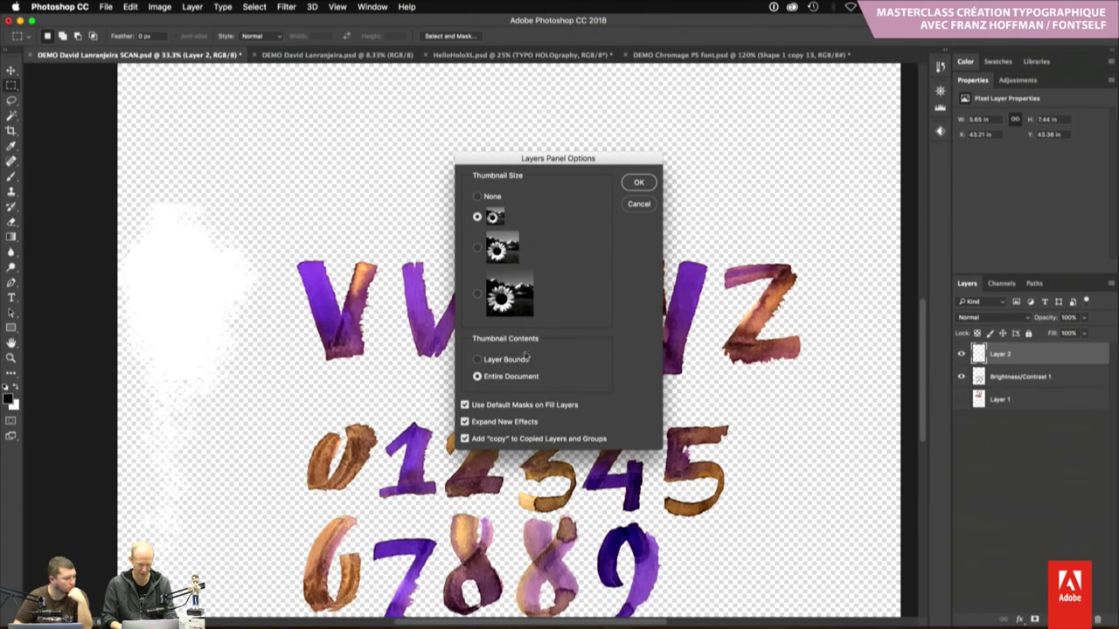
pyautogui.click(638, 184)
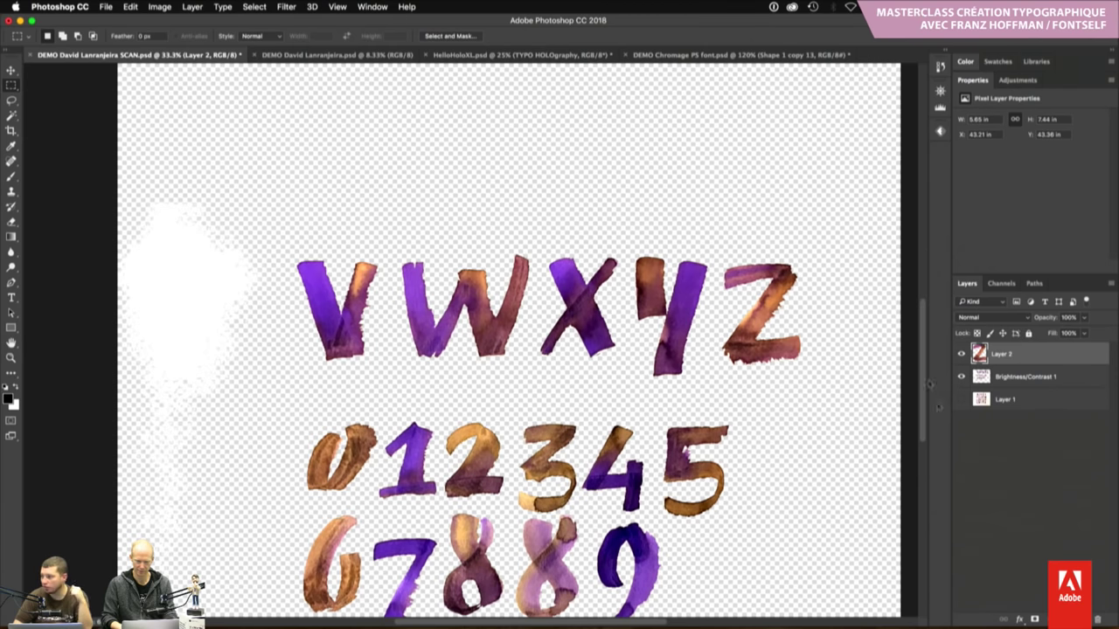
# Duplicate Y and position the Y and Z copies side by side above the VWXYZ row
pyautogui.moveTo(714, 246); pyautogui.dragTo(628, 378)
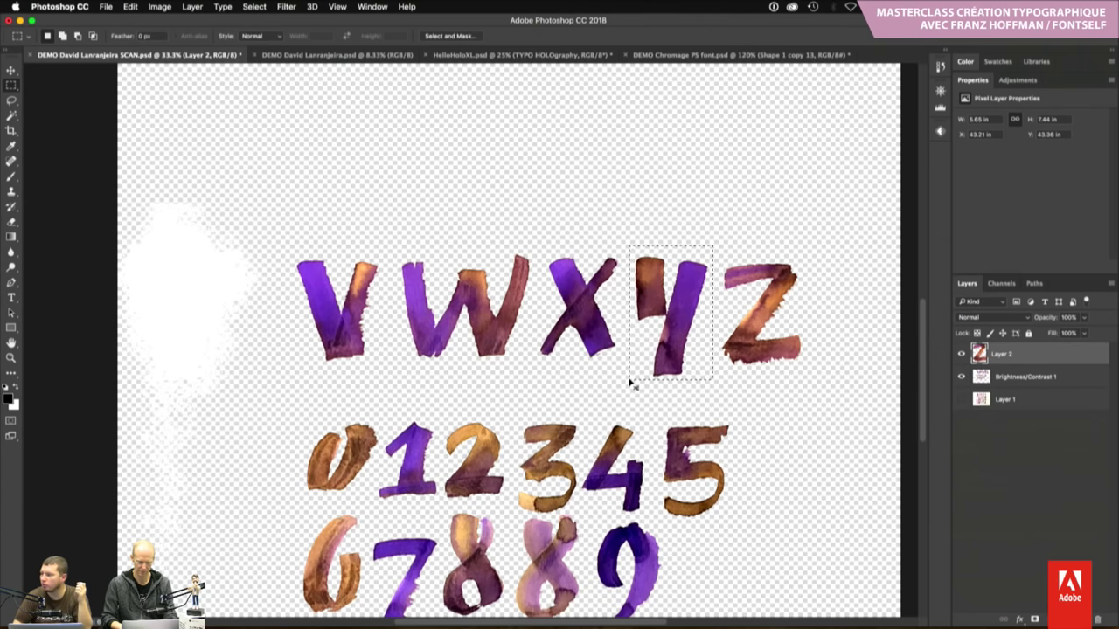
pyautogui.hotkey('ctrl', 'j')
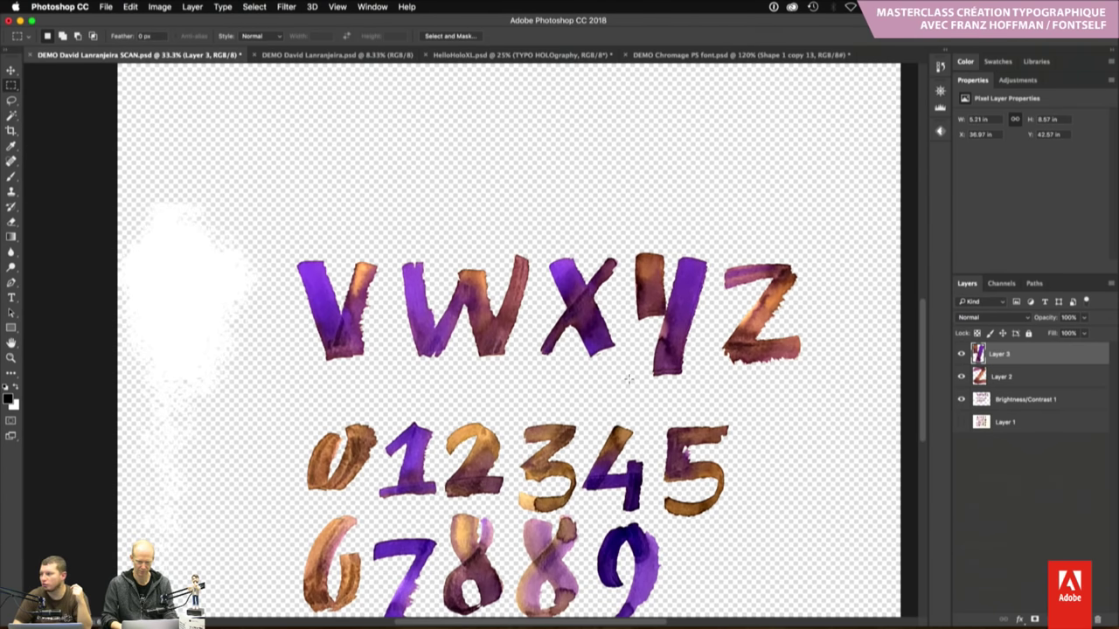
pyautogui.press('v')
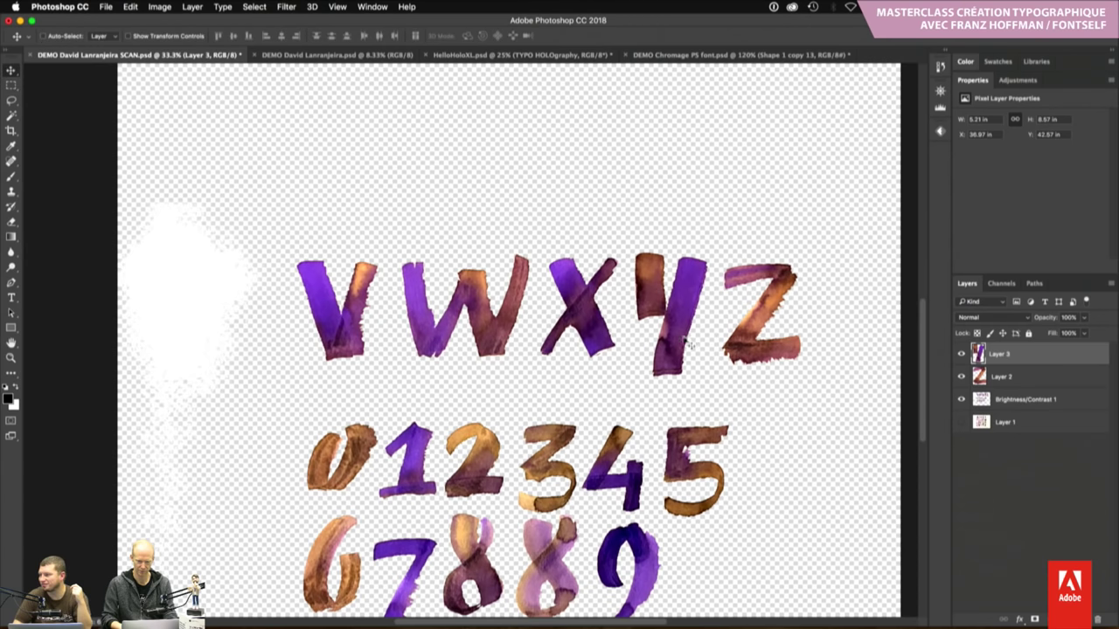
pyautogui.moveTo(689, 343); pyautogui.dragTo(689, 256)
pyautogui.moveTo(784, 301); pyautogui.dragTo(784, 190)
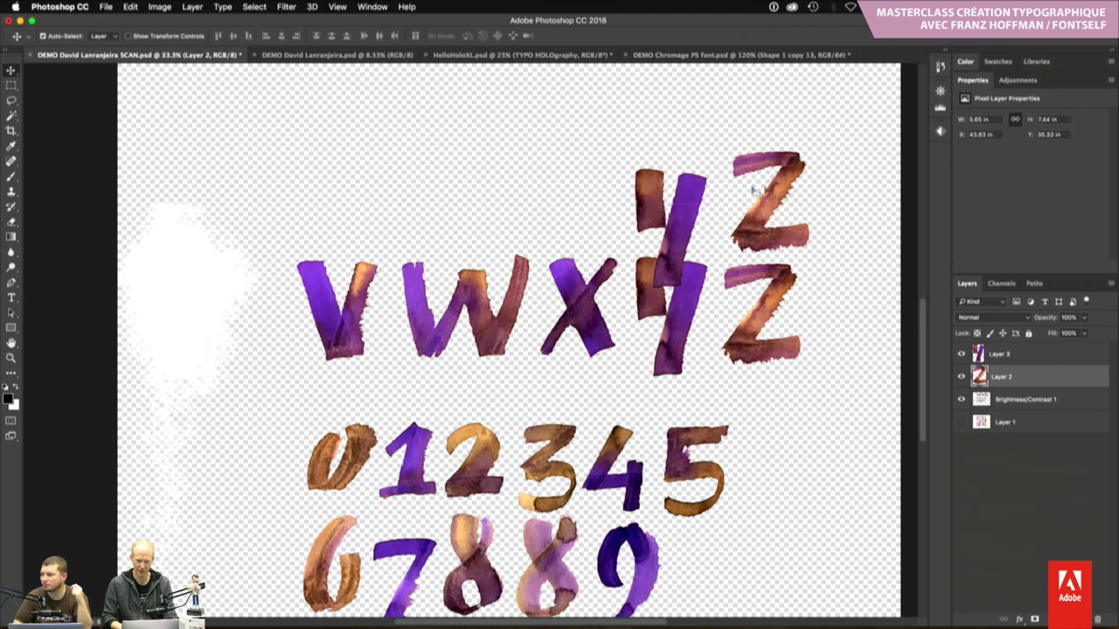
pyautogui.moveTo(708, 199); pyautogui.dragTo(691, 170)
pyautogui.moveTo(786, 172); pyautogui.dragTo(793, 166)
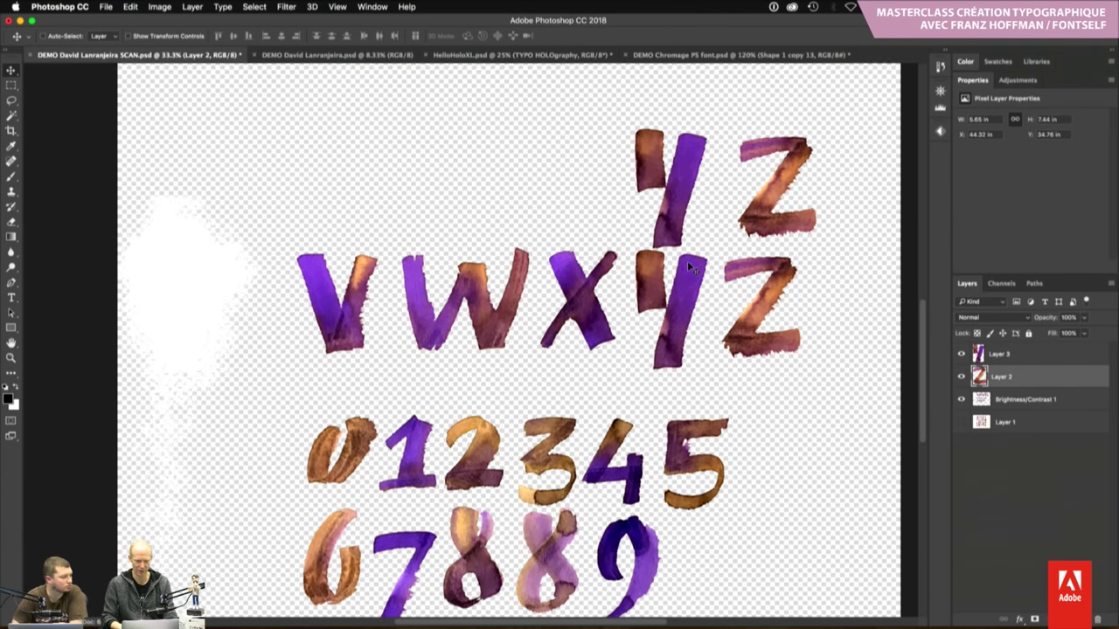
pyautogui.scroll(-5, 687, 261)
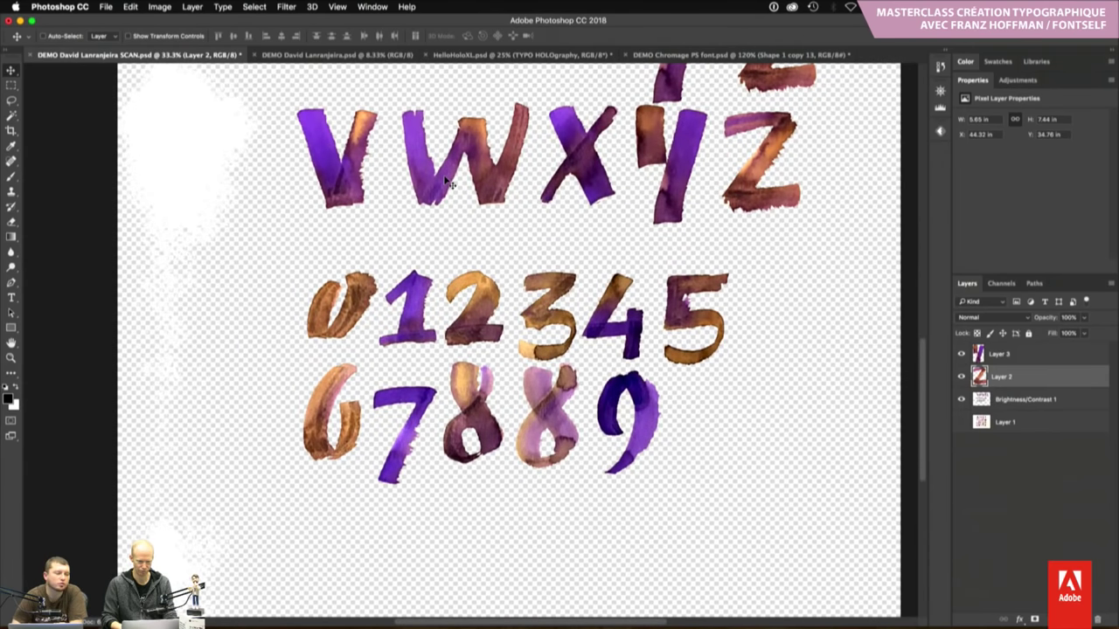
# Switch to the full-alphabet document, select the letter layers and hide the white background
pyautogui.click(339, 56)
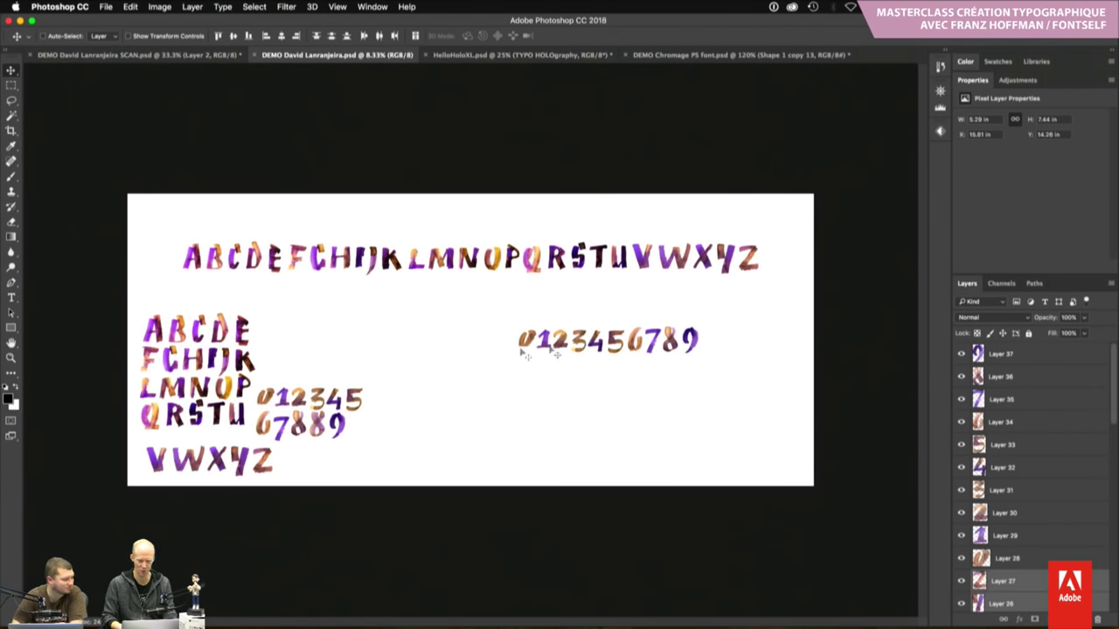
pyautogui.scroll(-10, 1032, 481)
pyautogui.keyDown('shift'); pyautogui.click(993, 533); pyautogui.keyUp('shift')
pyautogui.click(961, 601)
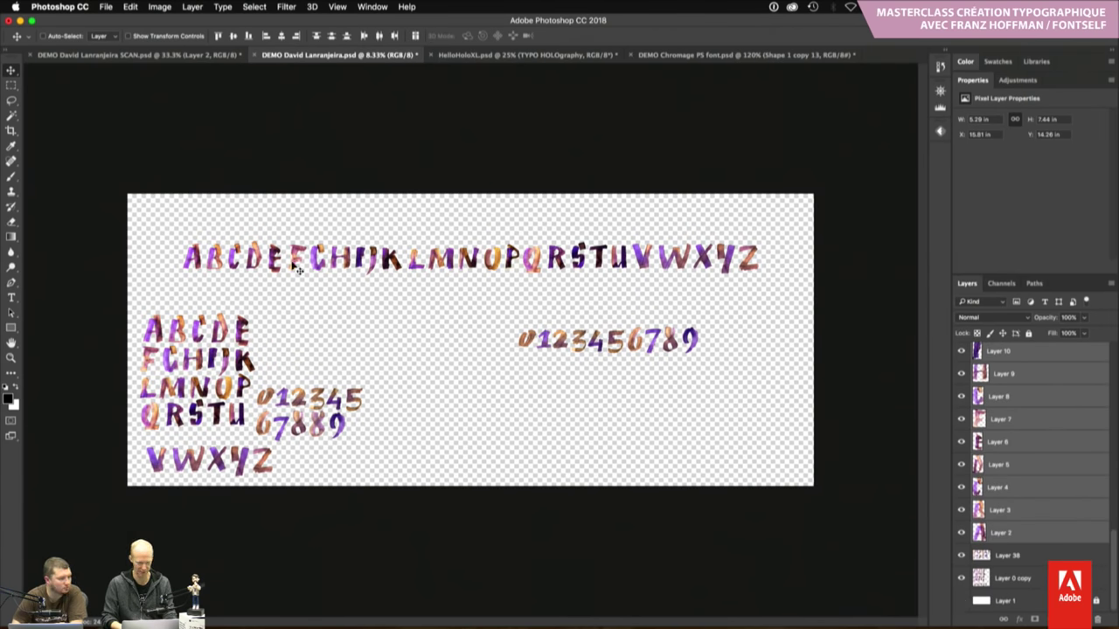
# Zoom in to inspect the watercolor letters up close, then zoom back out
pyautogui.press('z')
pyautogui.click(298, 267)
pyautogui.click(400, 277)
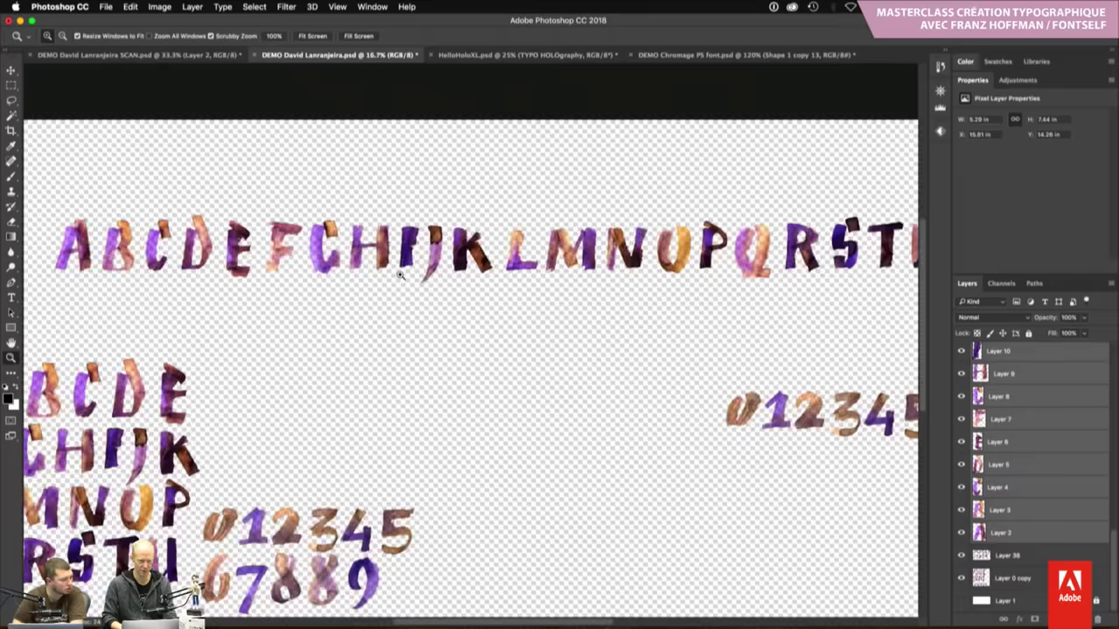
pyautogui.click(400, 276)
pyautogui.click(402, 275)
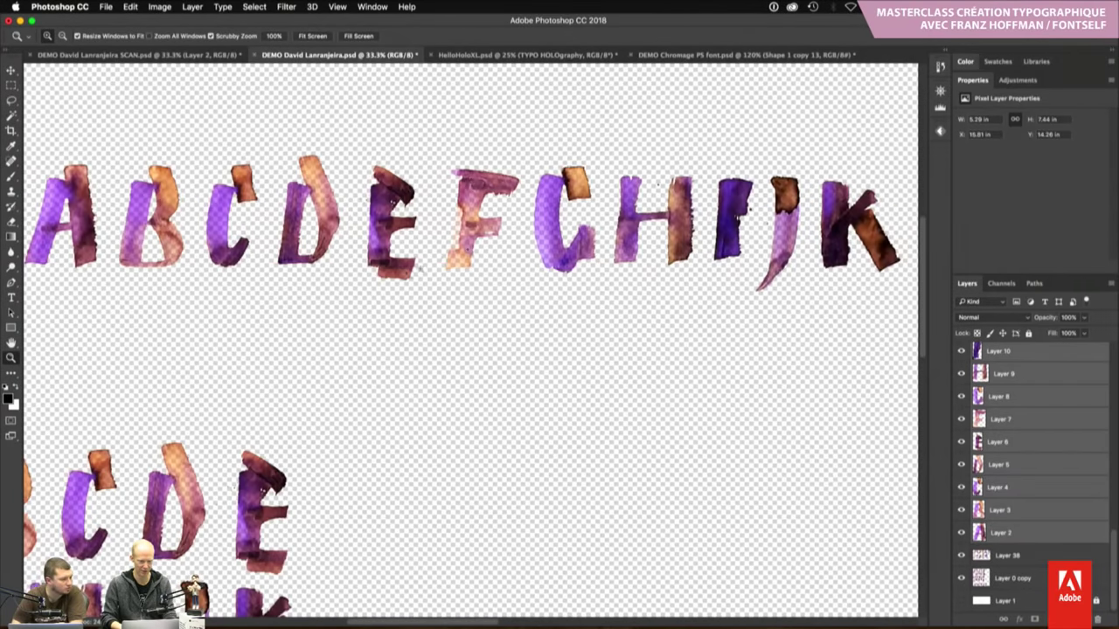
pyautogui.click(533, 234)
pyautogui.click(533, 234)
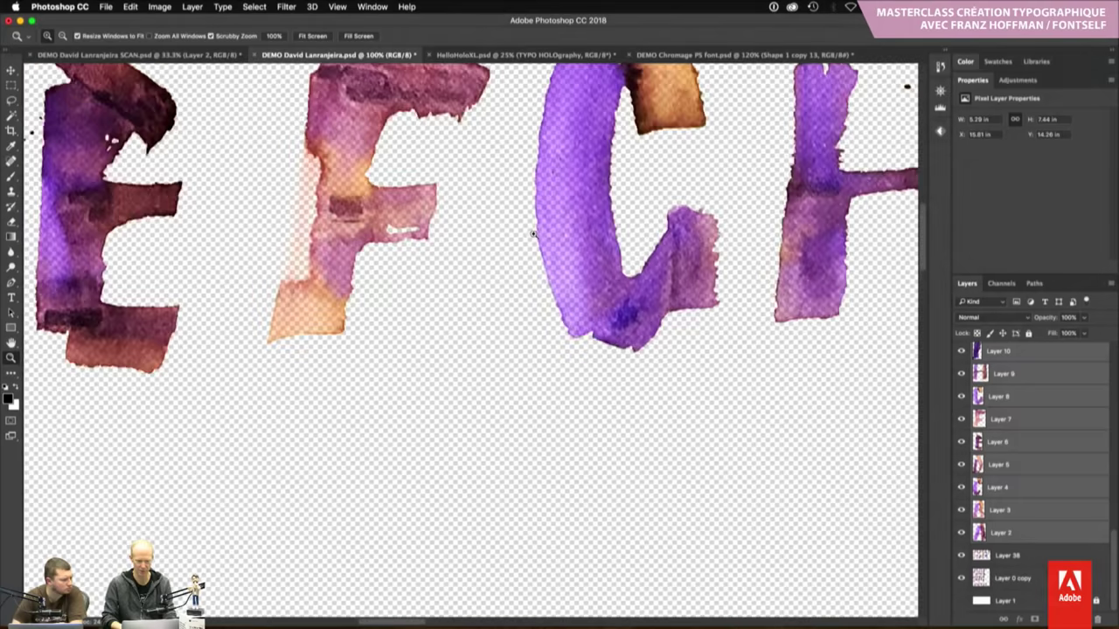
pyautogui.keyDown('alt'); pyautogui.click(584, 239); pyautogui.keyUp('alt')
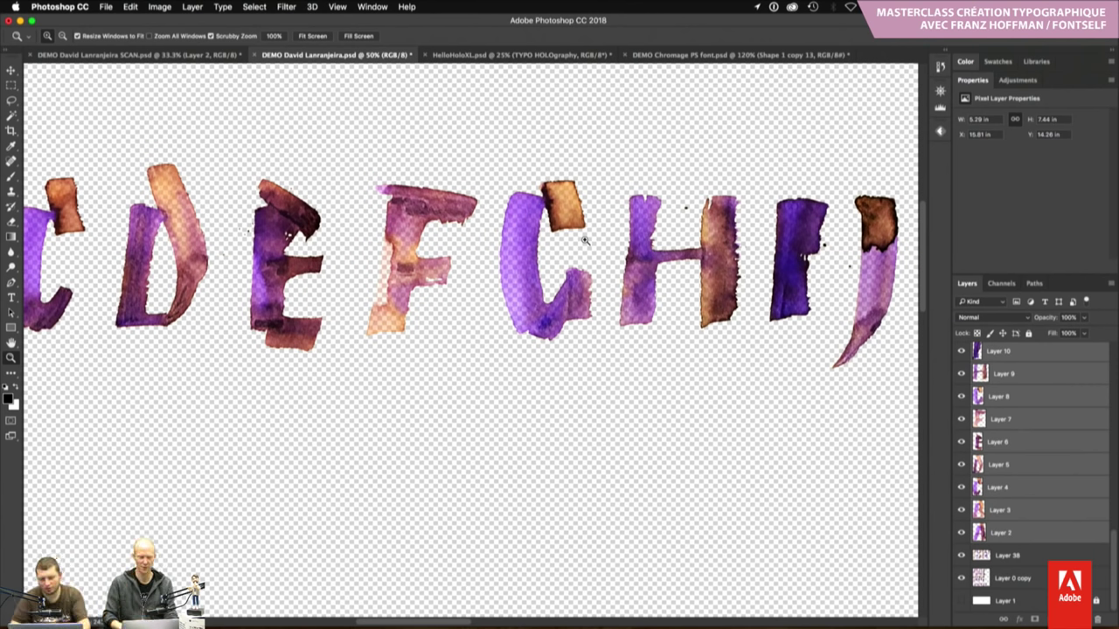
pyautogui.keyDown('alt'); pyautogui.click(478, 336); pyautogui.keyUp('alt')
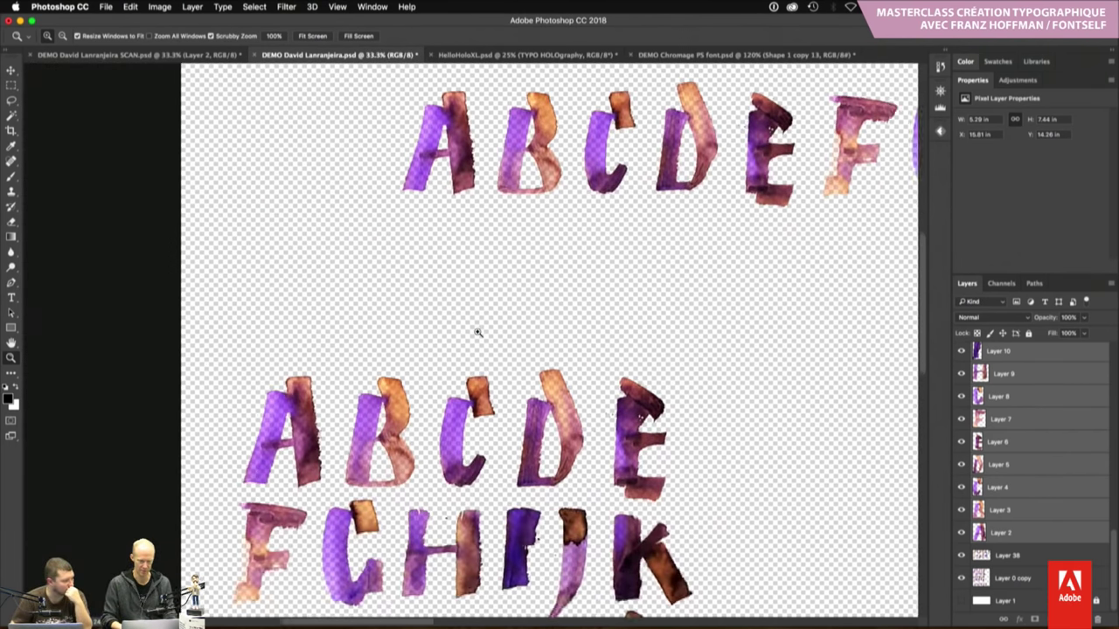
pyautogui.hscroll(5, 478, 332)
pyautogui.scroll(2, 478, 333)
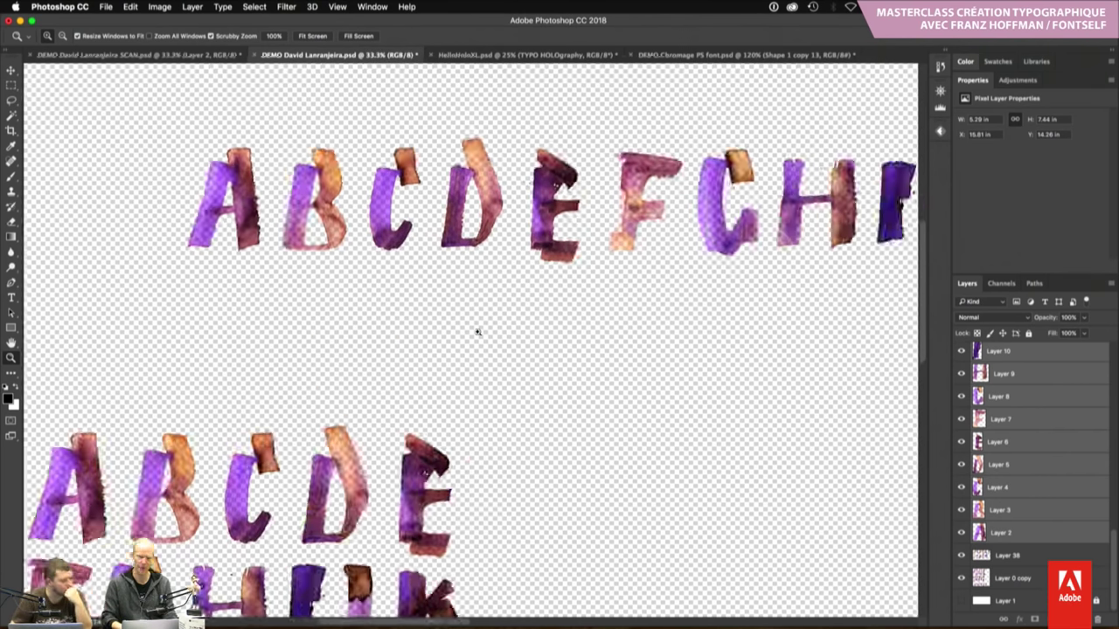
pyautogui.click(373, 6)
pyautogui.moveTo(385, 61)
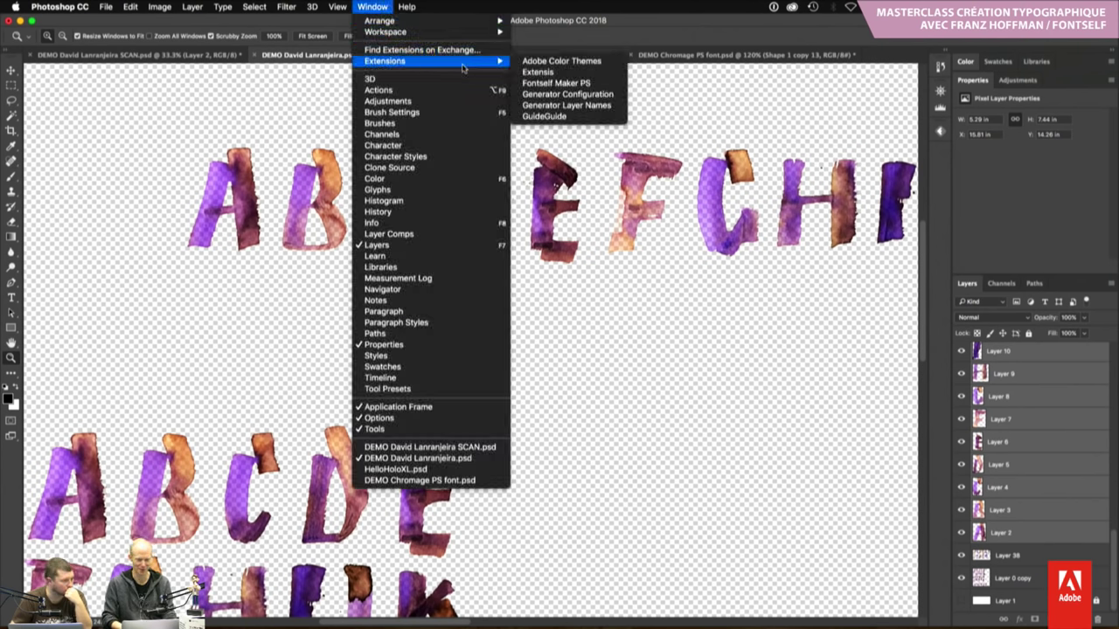
# Open the Fontself Maker PS panel and dismiss the no-layer-selected alert
pyautogui.click(589, 82)
pyautogui.moveTo(255, 174); pyautogui.dragTo(192, 194)
pyautogui.click(260, 163)
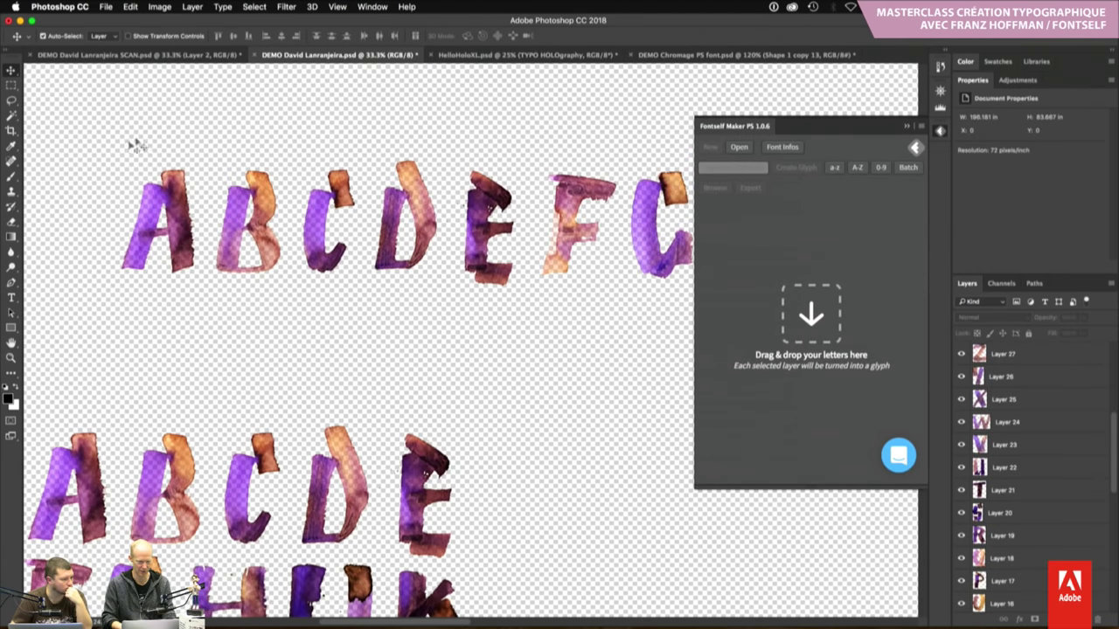
pyautogui.click(177, 217)
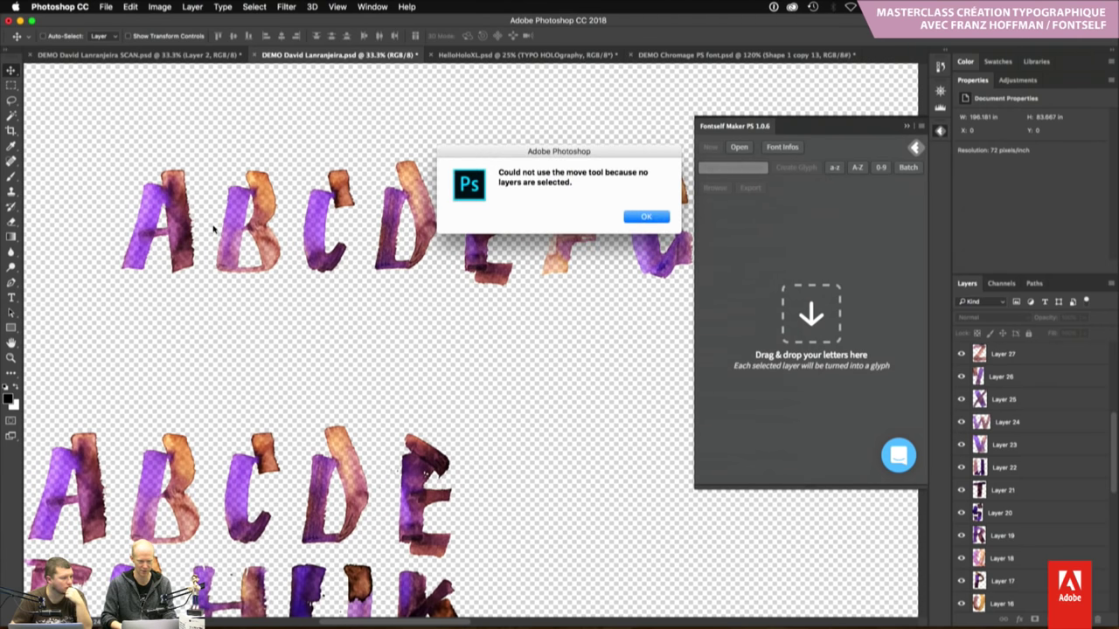
pyautogui.press('Return')
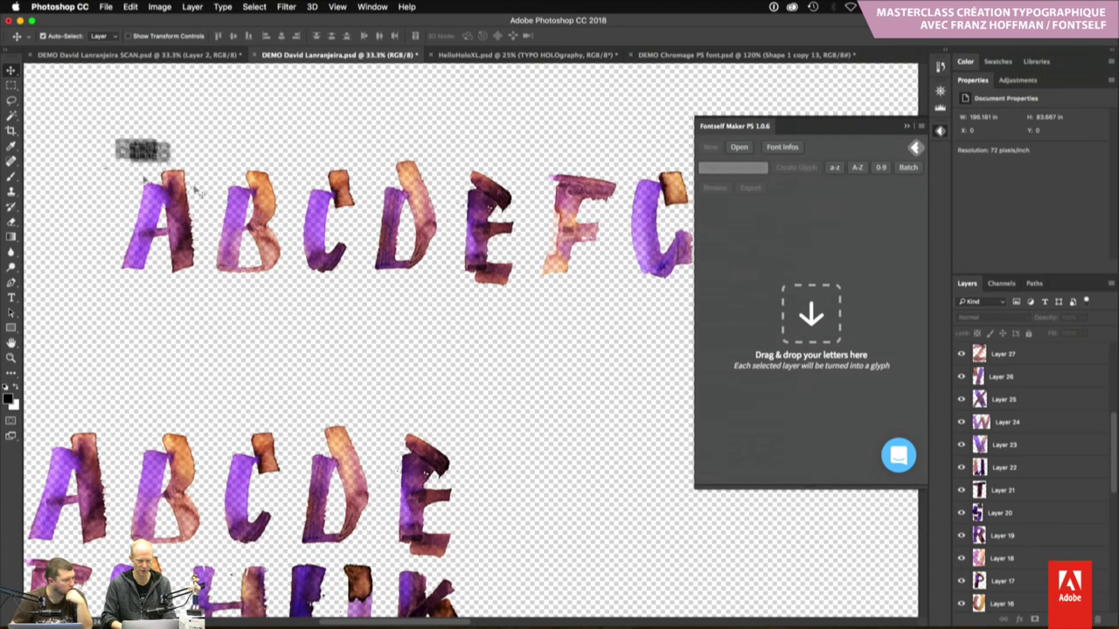
# Select the top row of letter layers and drop them into Fontself as glyphs A–Z
pyautogui.moveTo(118, 167); pyautogui.dragTo(662, 225)
pyautogui.press('super+minus')
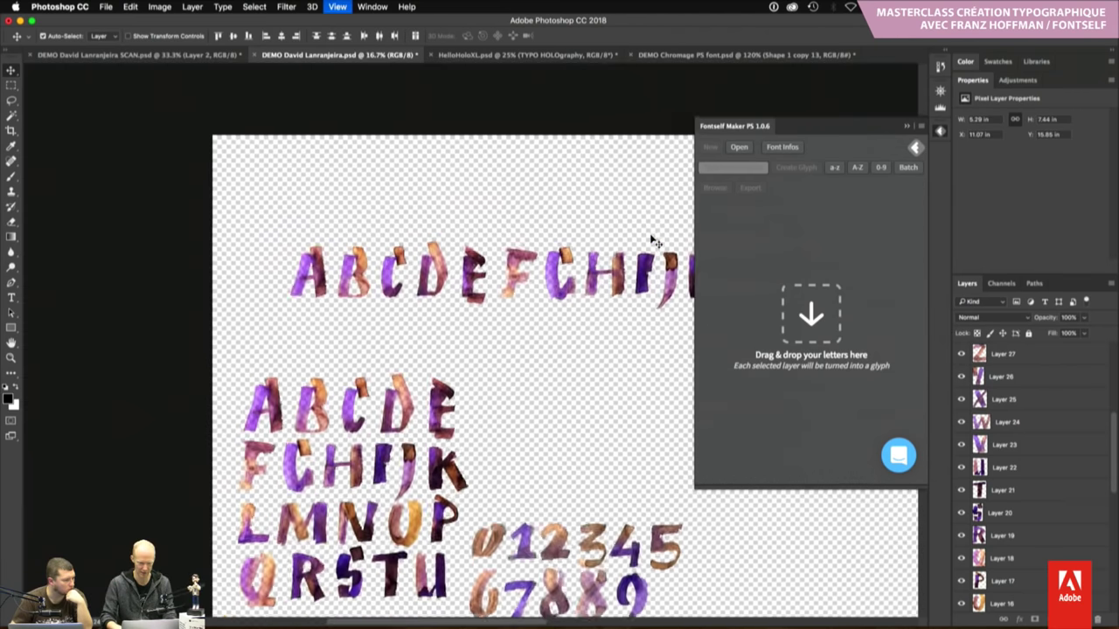
pyautogui.press('super+minus')
pyautogui.press('super+minus')
pyautogui.press('Tab')
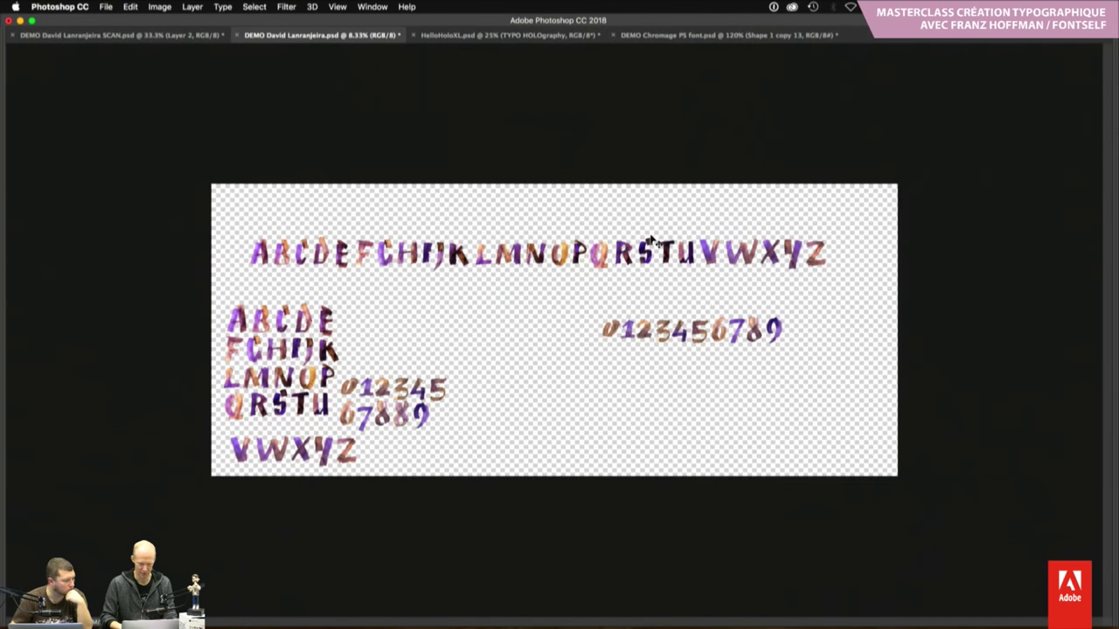
pyautogui.moveTo(849, 216); pyautogui.dragTo(246, 276)
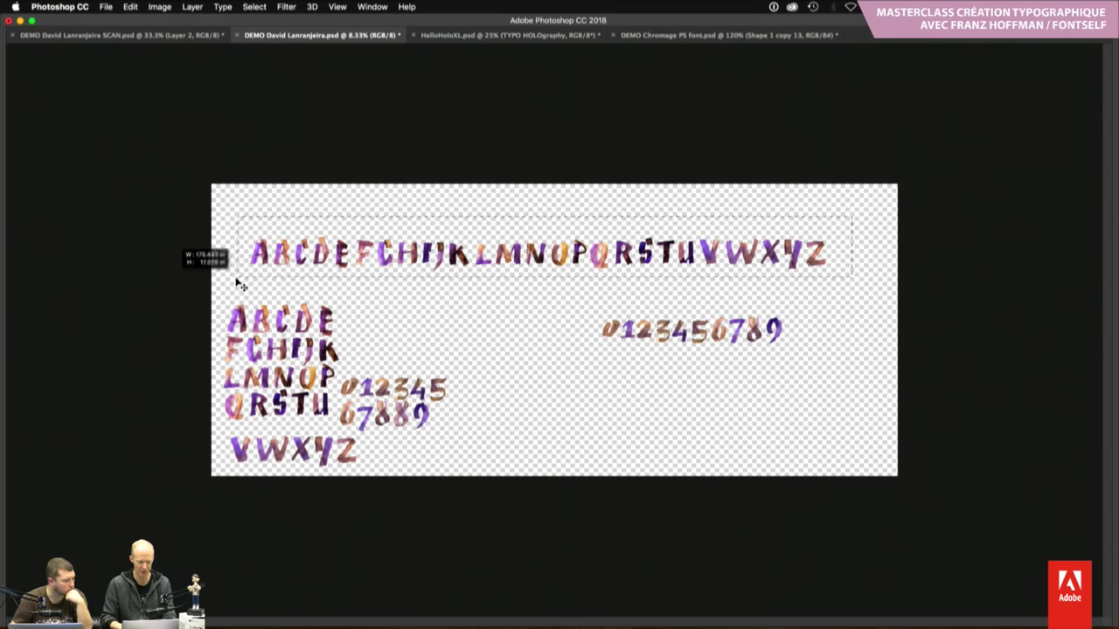
pyautogui.moveTo(246, 277); pyautogui.dragTo(236, 285)
pyautogui.press('Tab')
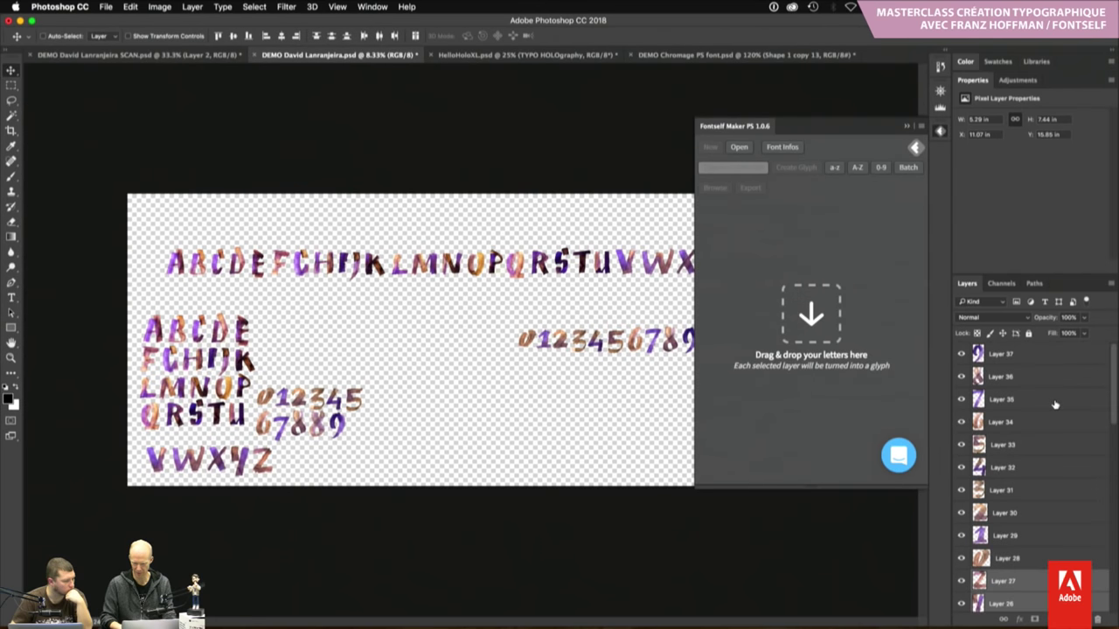
pyautogui.scroll(-4, 1055, 405)
pyautogui.scroll(-2, 1055, 405)
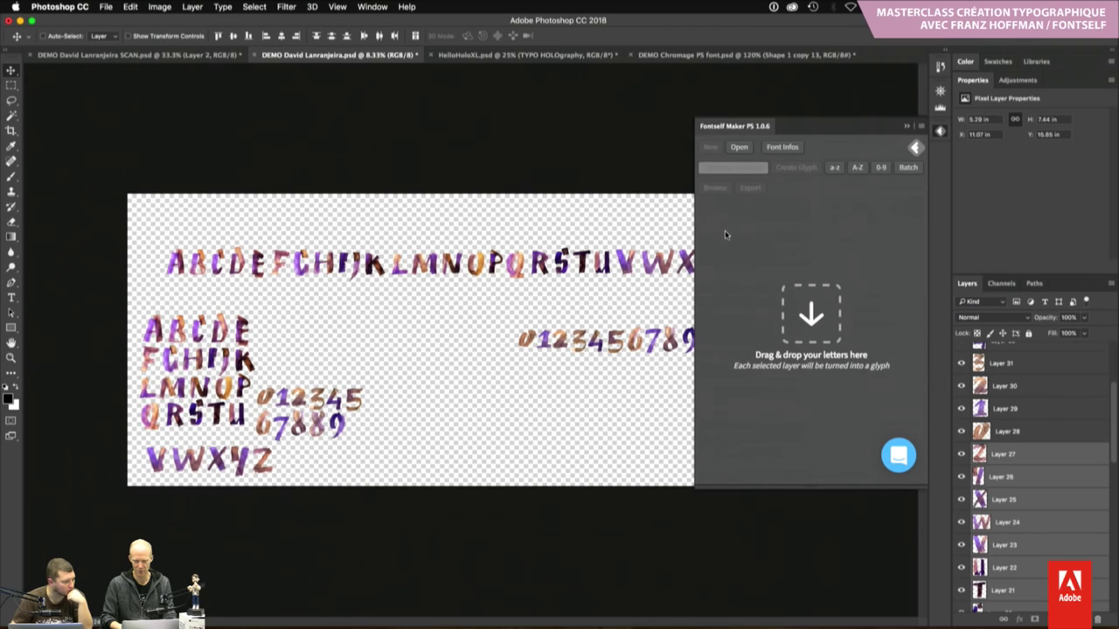
pyautogui.click(858, 169)
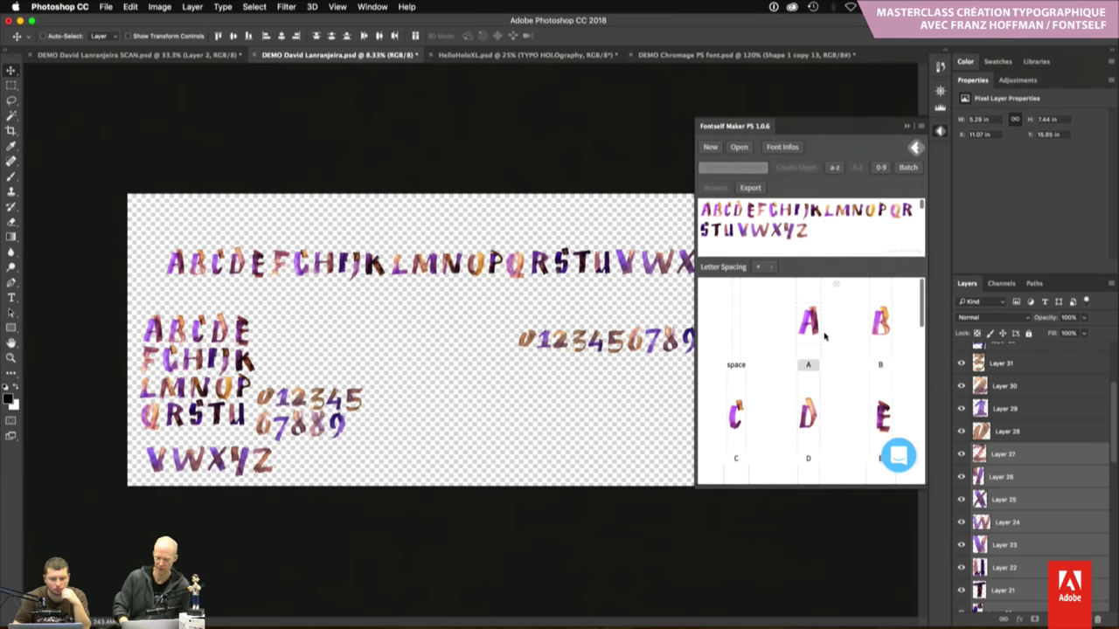
# Zoom in on letters C–F, then widen the Fontself Maker panel to four glyphs per row
pyautogui.press('z')
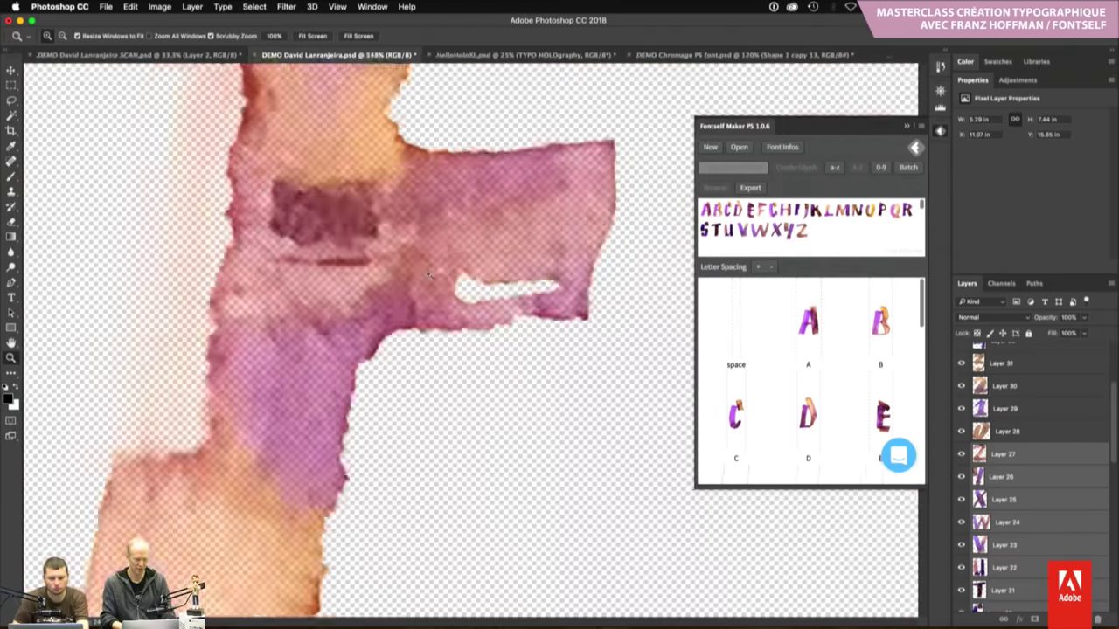
pyautogui.moveTo(272, 259); pyautogui.dragTo(315, 258)
pyautogui.moveTo(420, 271)
pyautogui.mouseDown()
pyautogui.moveTo(376, 267)
pyautogui.moveTo(577, 341)
pyautogui.moveTo(608, 339)
pyautogui.mouseUp()
pyautogui.moveTo(354, 361); pyautogui.dragTo(534, 372)
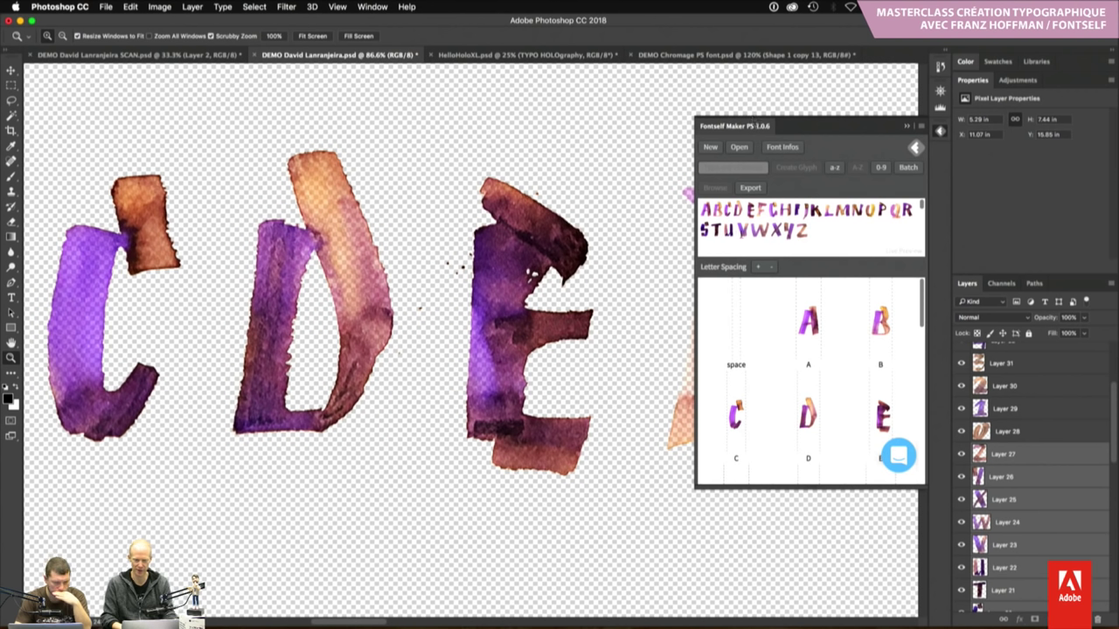
pyautogui.moveTo(697, 487); pyautogui.dragTo(596, 495)
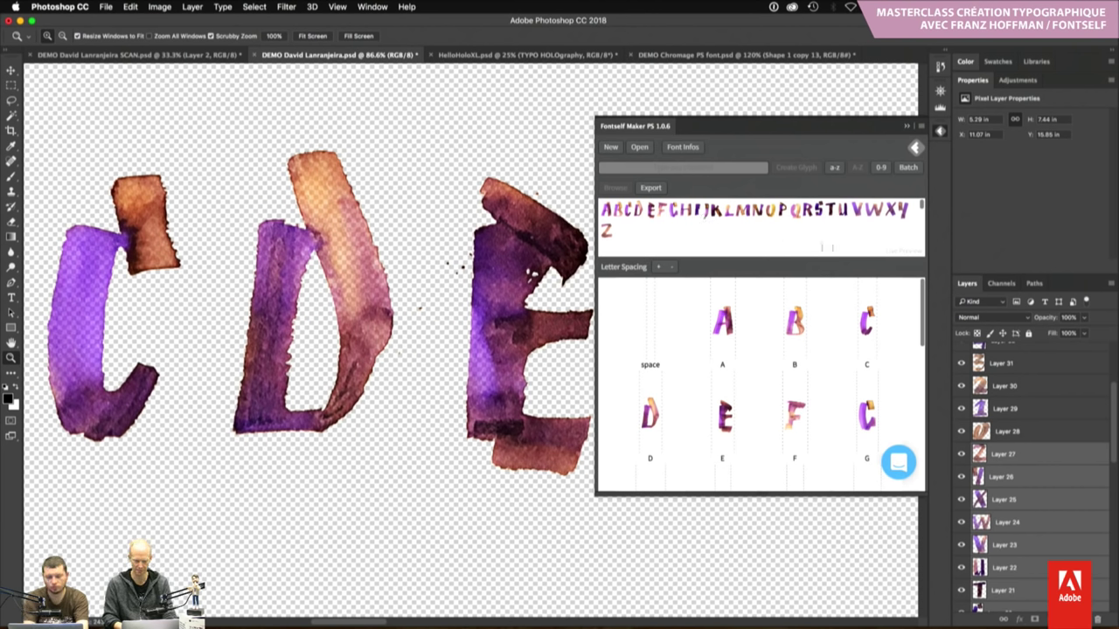
# Name the font Couleur and export it as Couleur.otf into the DEMO folder
pyautogui.click(660, 188)
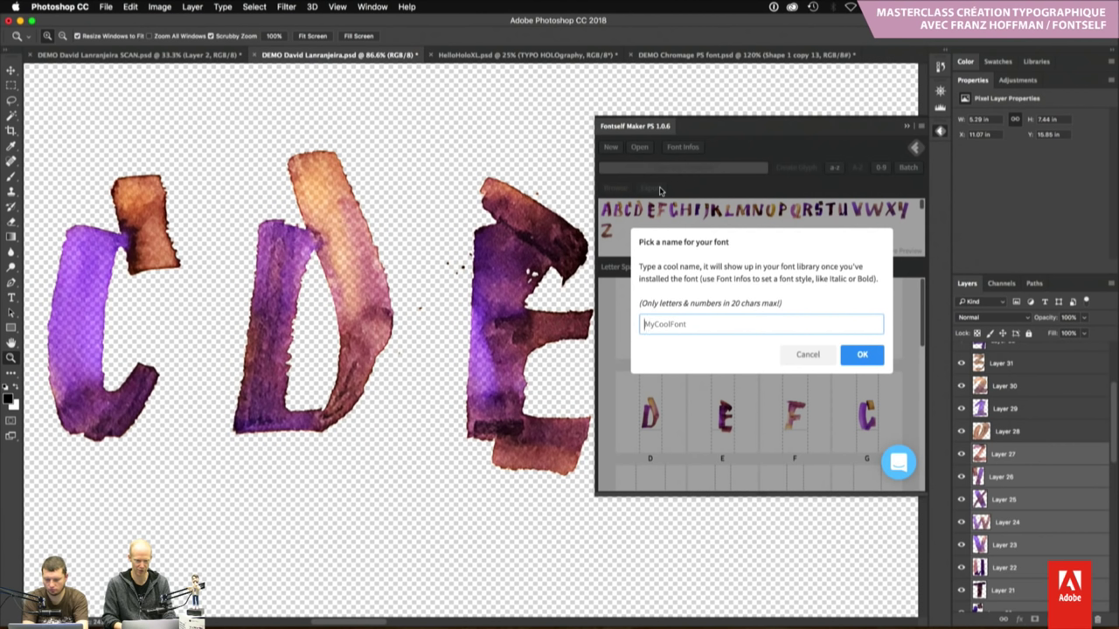
pyautogui.write('Couleur')
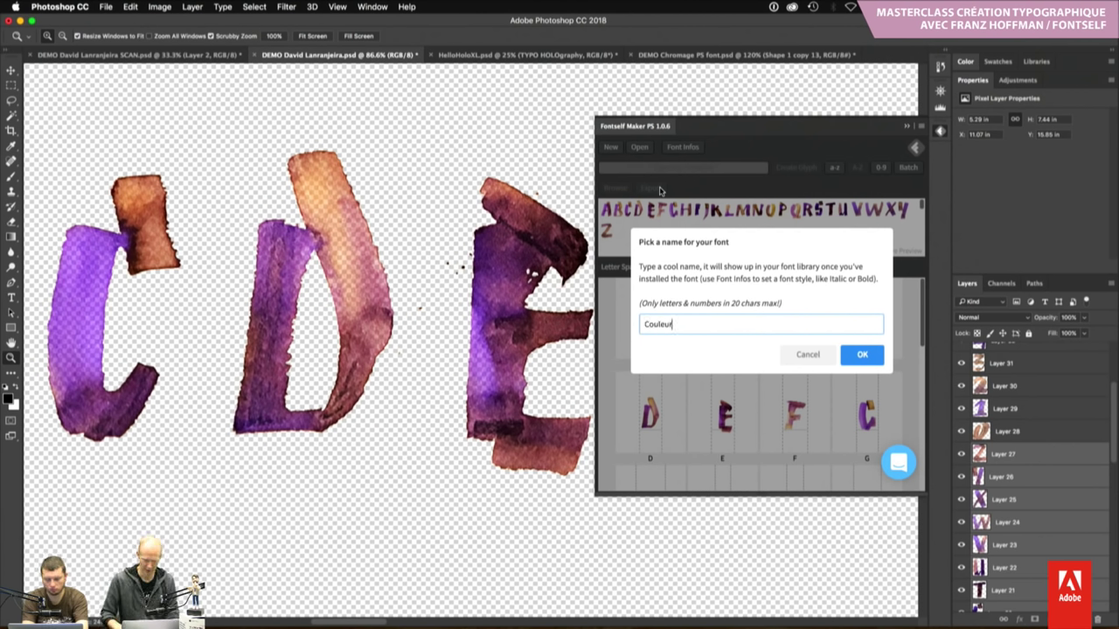
pyautogui.press('Return')
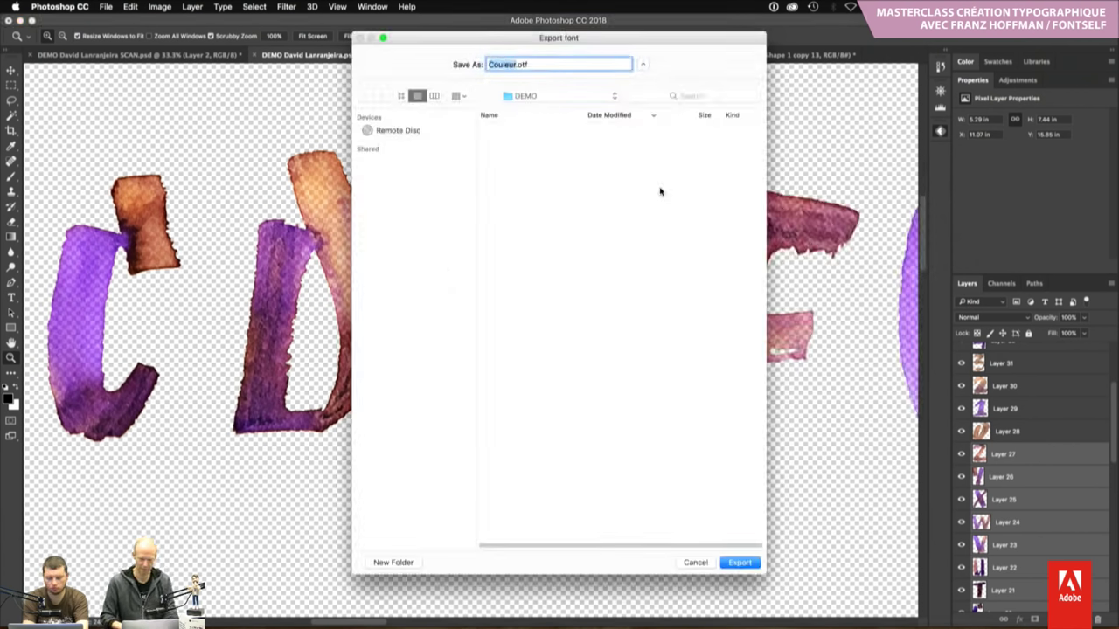
pyautogui.click(734, 562)
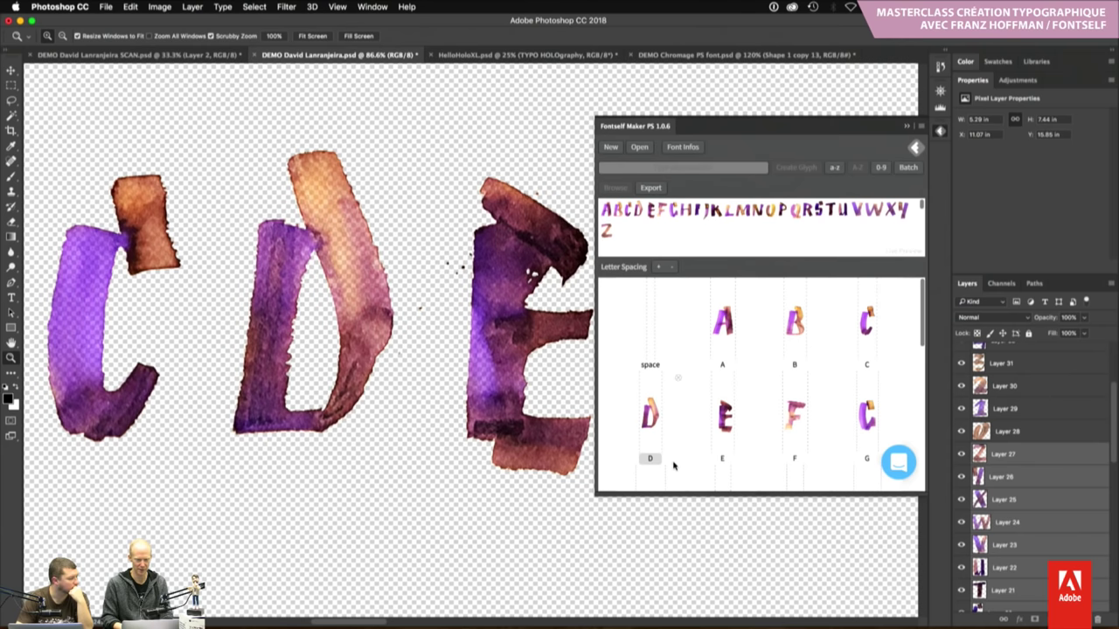
# Open Couleur.otf from Finder in a Font Book preview and install the font
pyautogui.press('super+Tab')
pyautogui.press('super+Tab')
pyautogui.press('super+Tab')
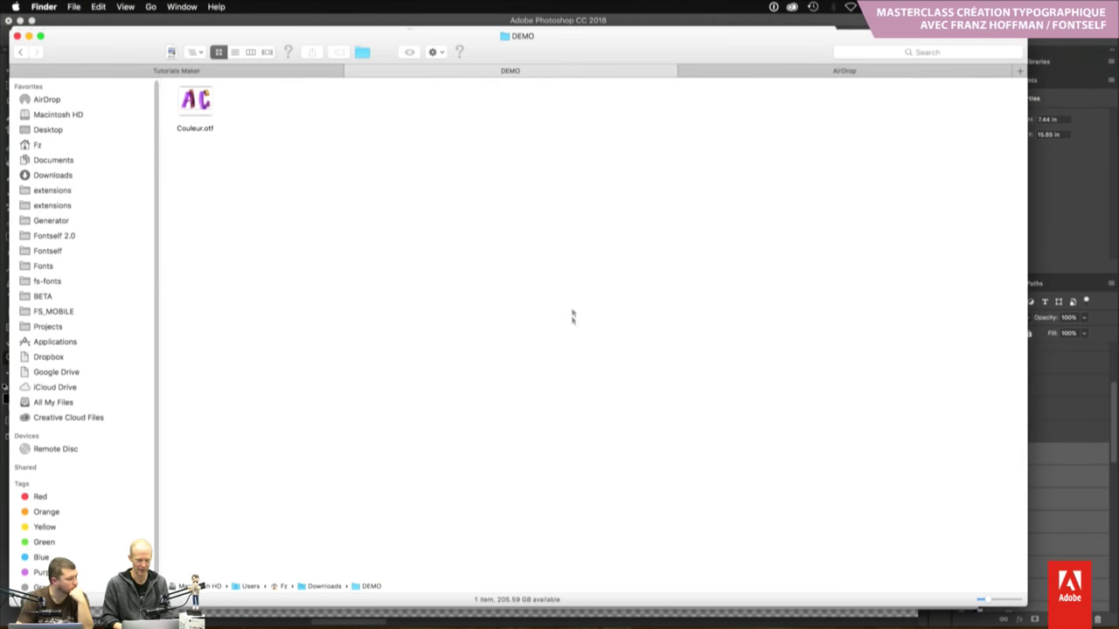
pyautogui.doubleClick(203, 111)
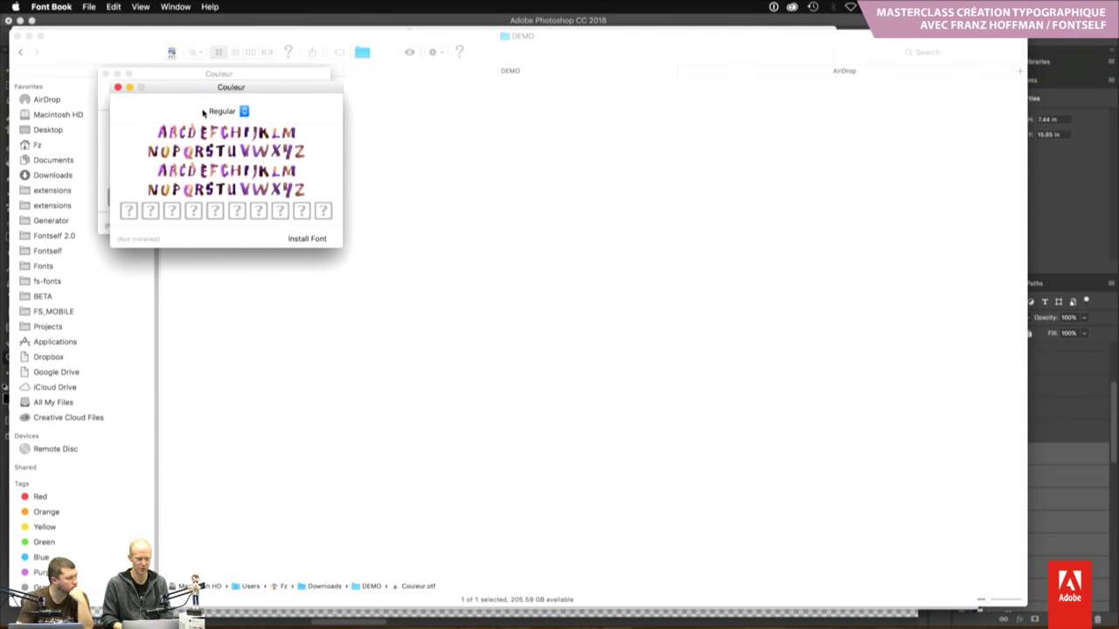
pyautogui.moveTo(162, 80); pyautogui.dragTo(500, 122)
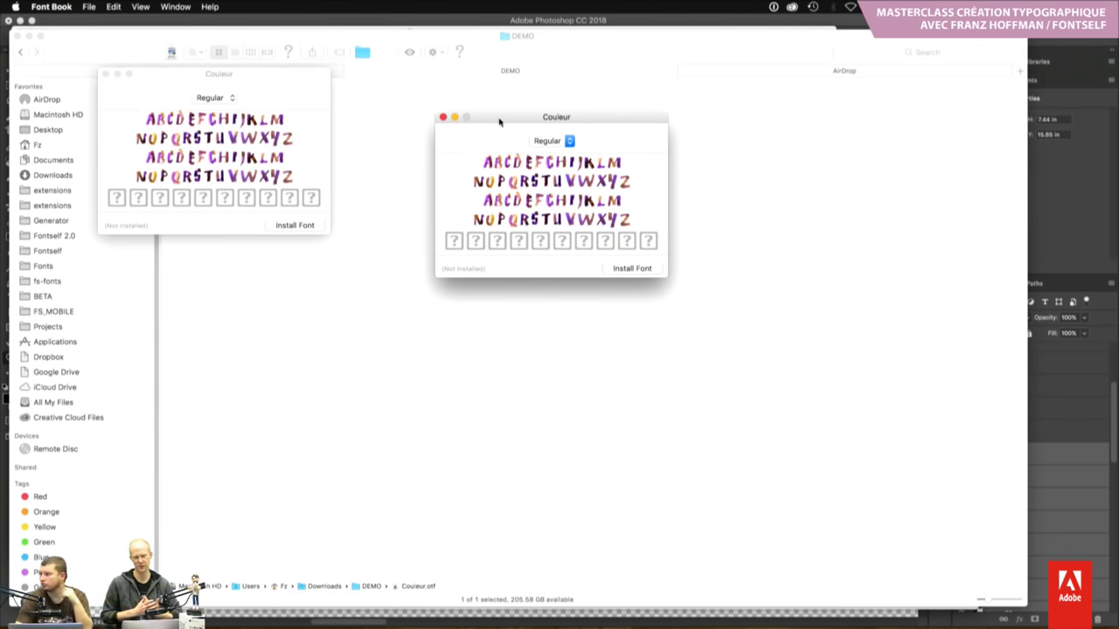
pyautogui.moveTo(499, 122)
pyautogui.mouseDown()
pyautogui.moveTo(638, 168)
pyautogui.moveTo(567, 171)
pyautogui.mouseUp()
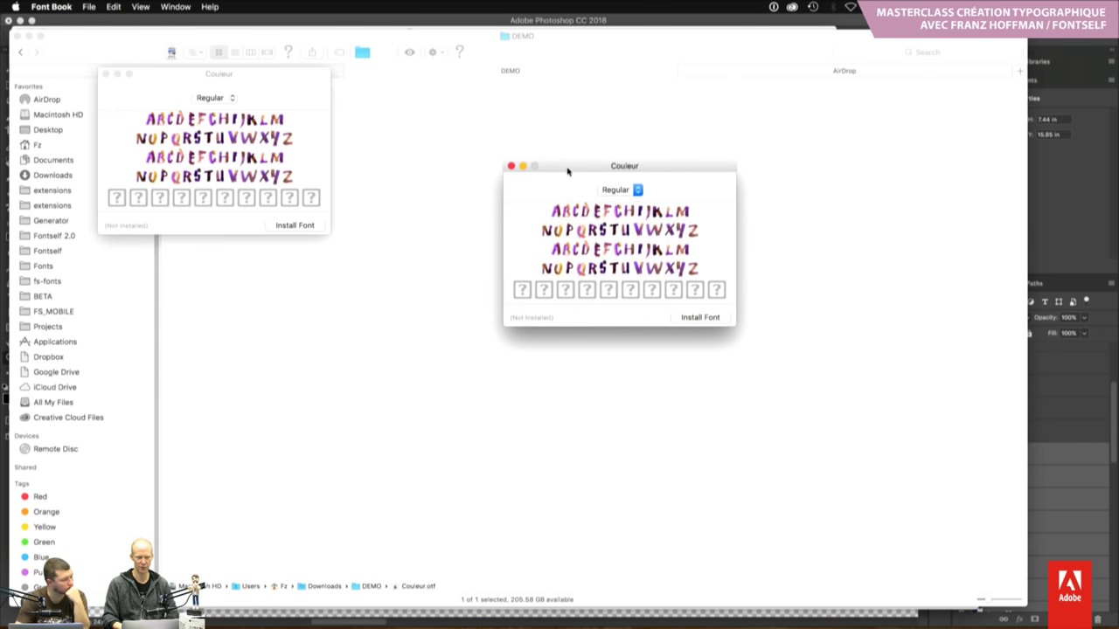
pyautogui.moveTo(575, 210); pyautogui.dragTo(666, 264)
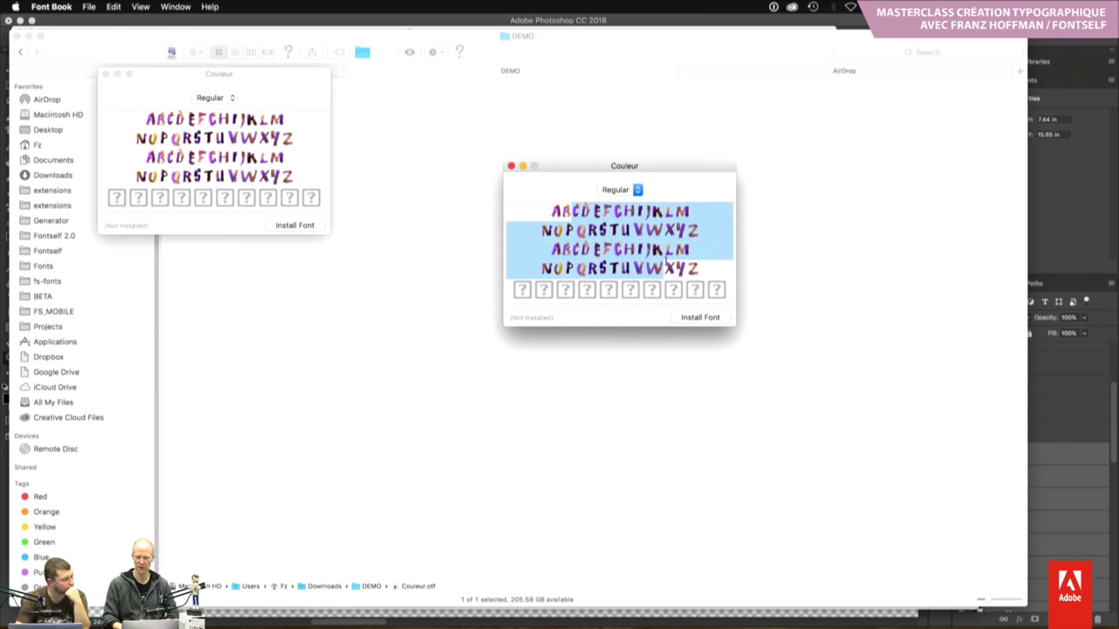
pyautogui.click(666, 264)
pyautogui.click(699, 317)
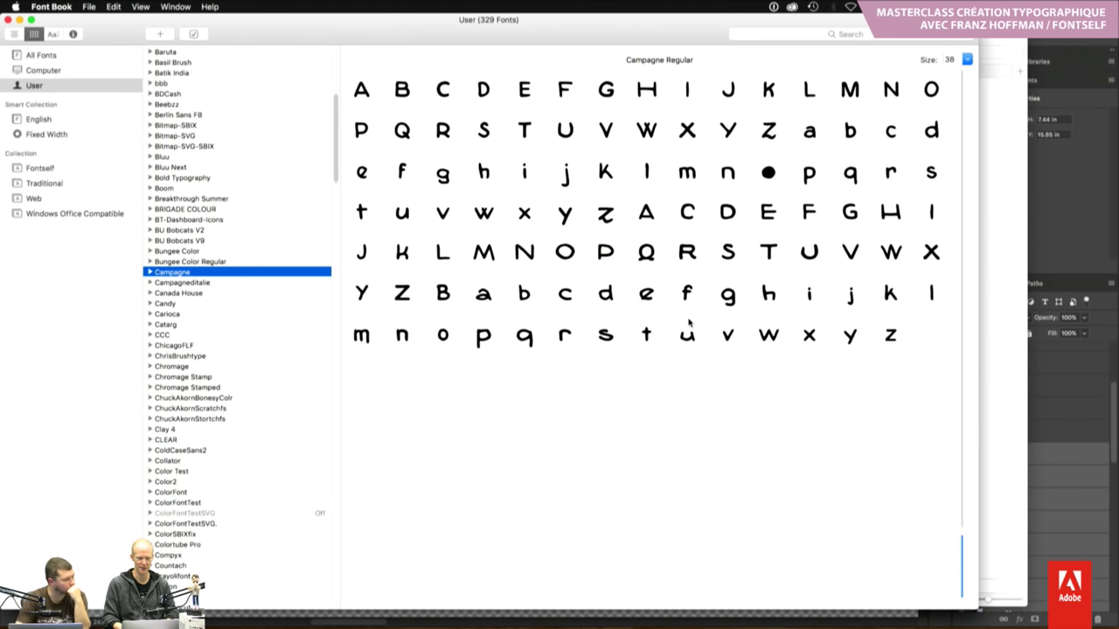
pyautogui.press('super+Tab')
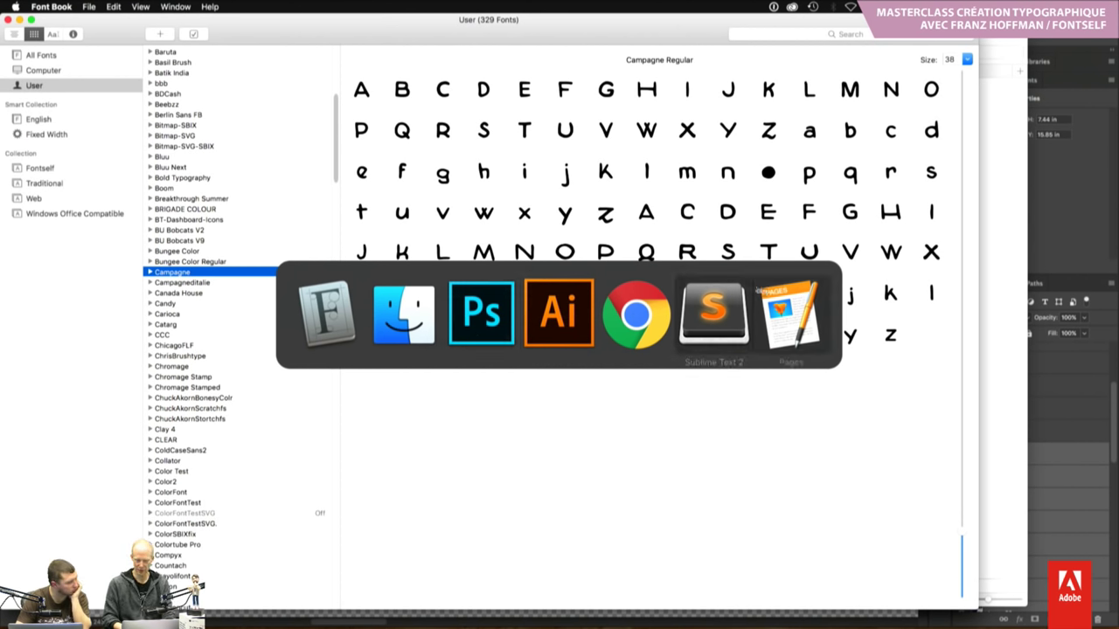
pyautogui.click(784, 303)
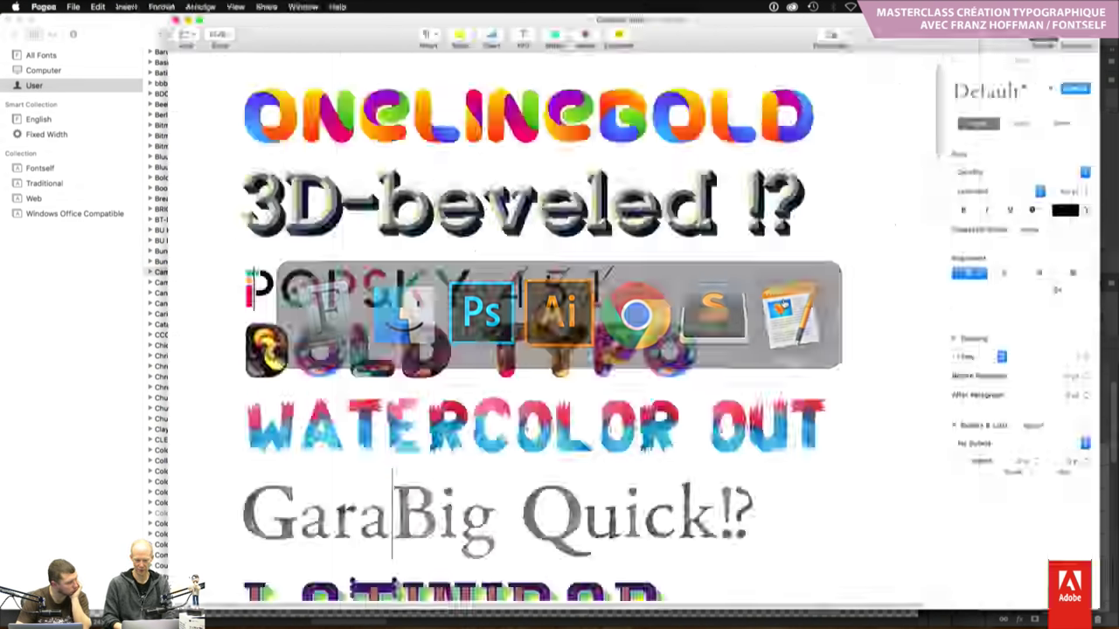
pyautogui.scroll(-5, 782, 299)
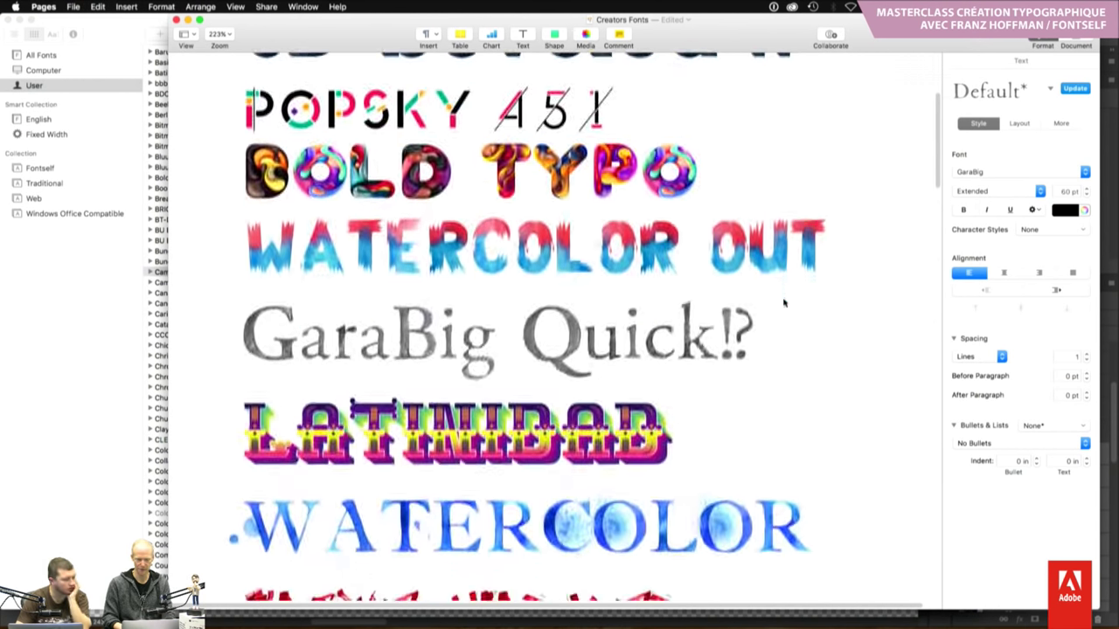
pyautogui.scroll(8, 783, 299)
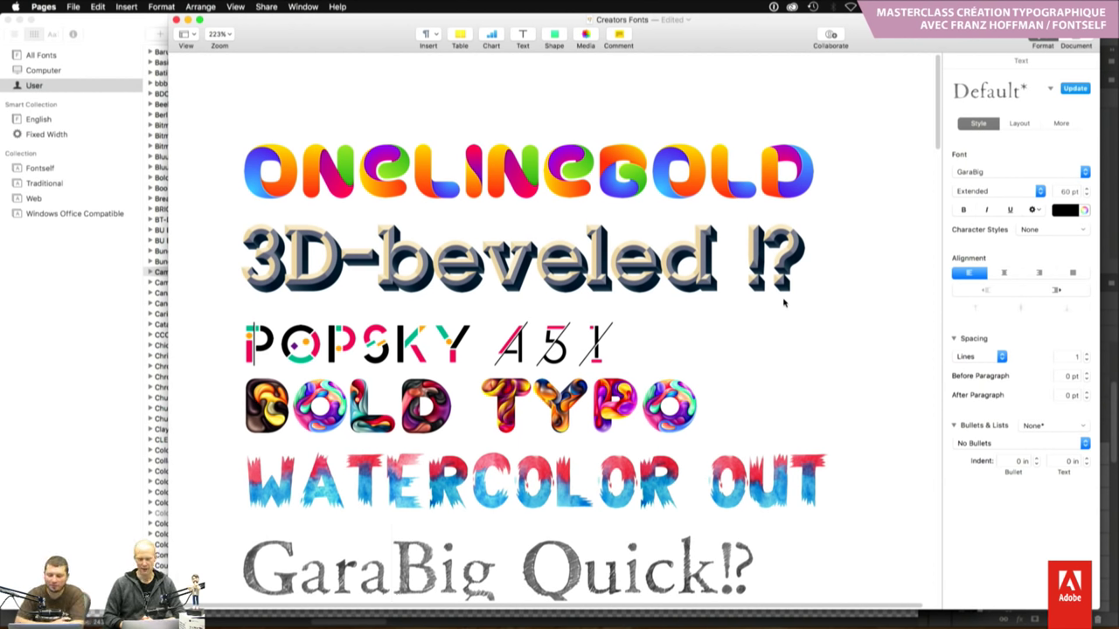
pyautogui.scroll(-4, 784, 302)
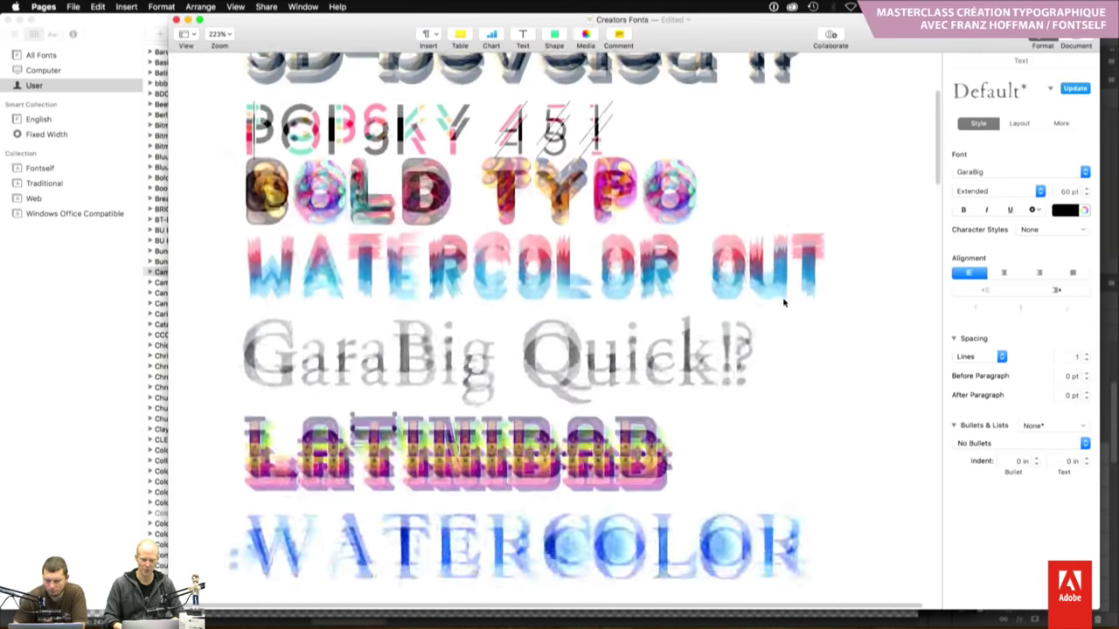
pyautogui.scroll(-2, 784, 302)
pyautogui.scroll(3, 454, 268)
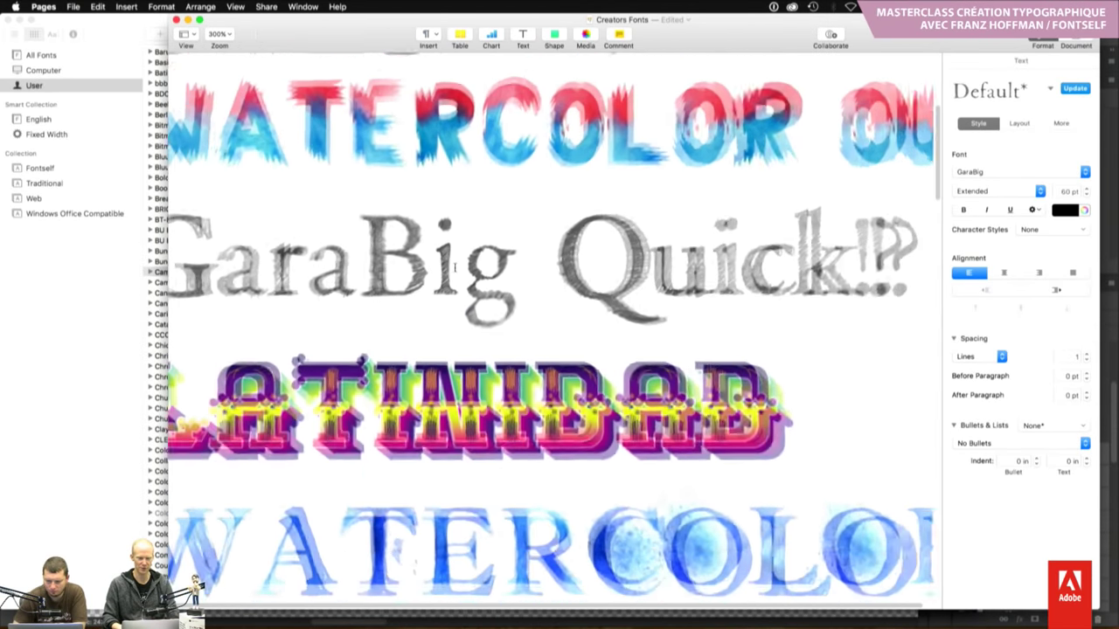
# Type test letters before 'Quick' in the Pages sample, then delete them again
pyautogui.scroll(2, 512, 255)
pyautogui.moveTo(525, 255); pyautogui.dragTo(616, 255)
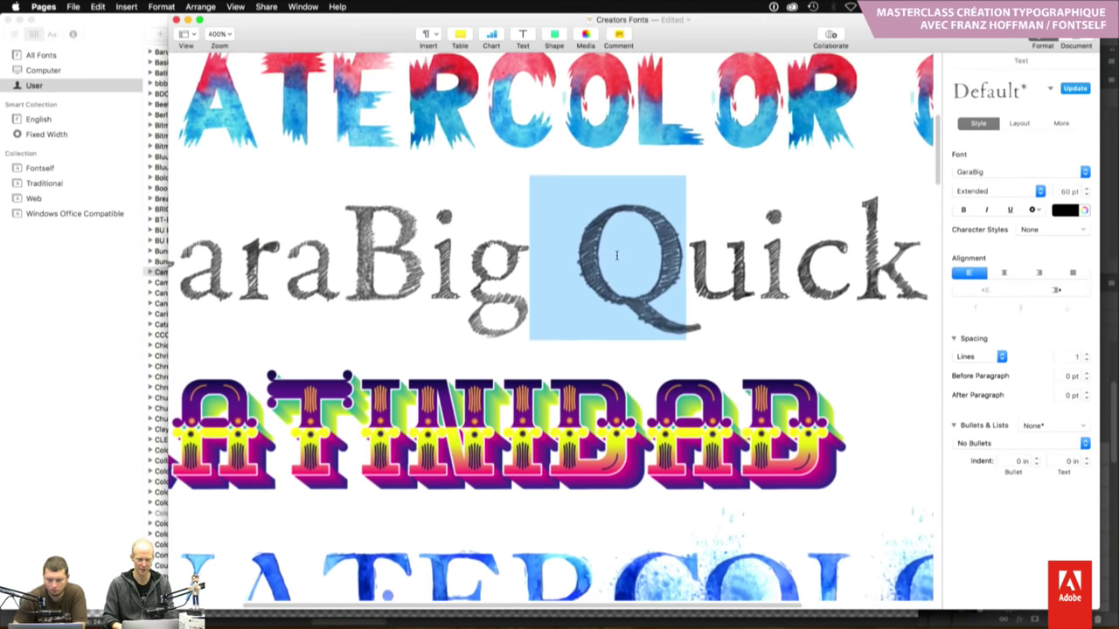
pyautogui.hotkey('shift', 'Left')
pyautogui.press('Right')
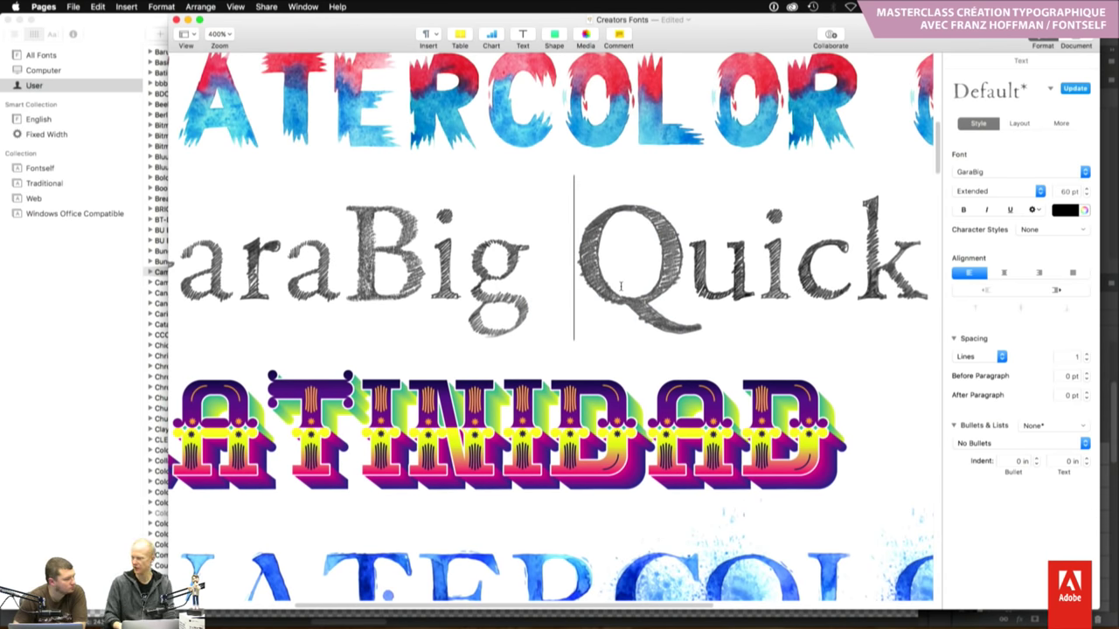
pyautogui.write('sdfd')
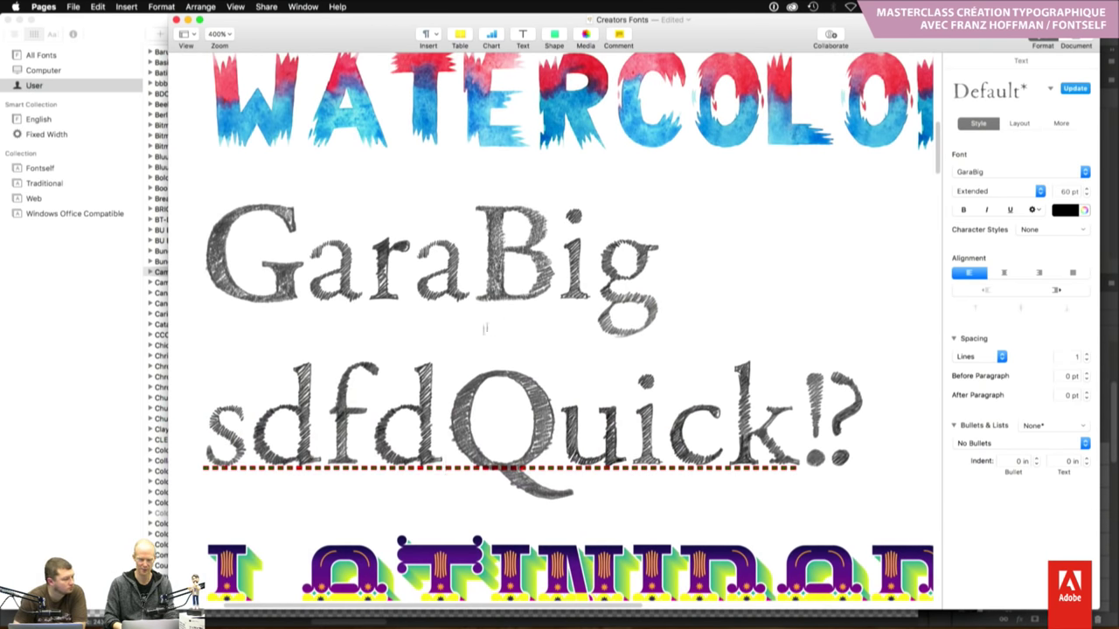
pyautogui.hotkey('shift', 'Left')
pyautogui.hotkey('shift', 'Left')
pyautogui.hotkey('shift', 'Left')
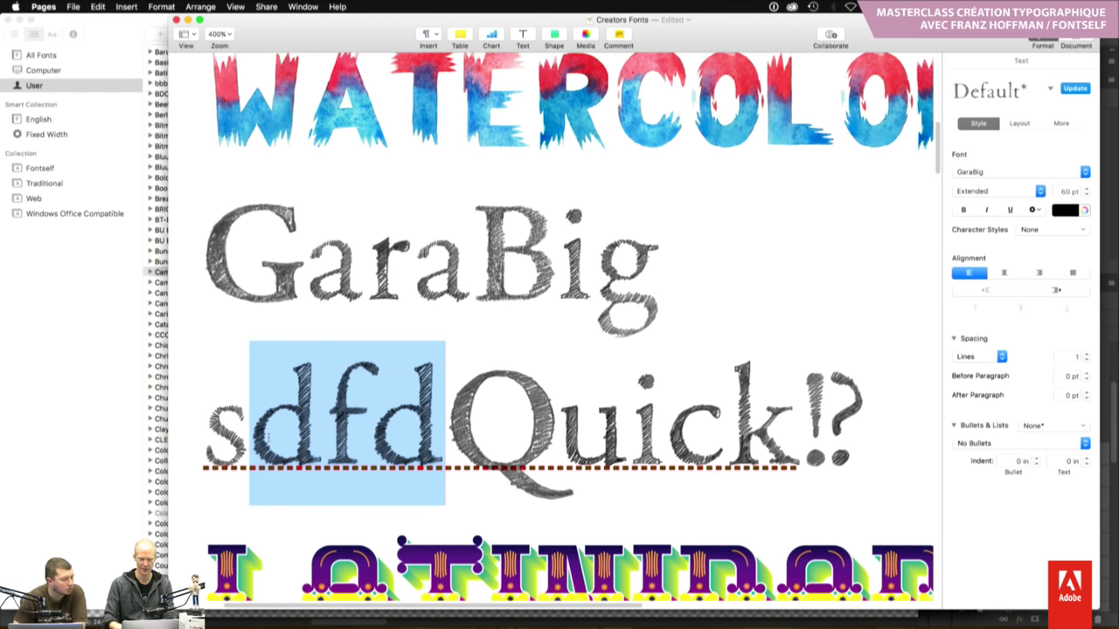
pyautogui.press('BackSpace')
pyautogui.press('BackSpace')
pyautogui.press('super+shift+comma')
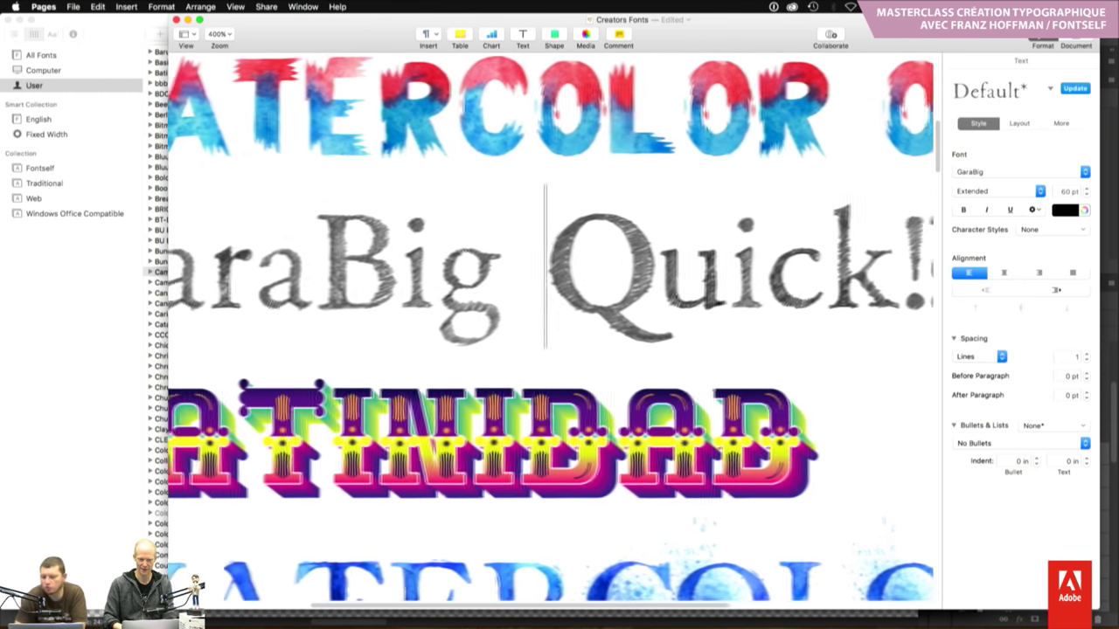
# Scroll through the sample document, then switch over to Photoshop
pyautogui.scroll(3, 754, 593)
pyautogui.scroll(3, 754, 594)
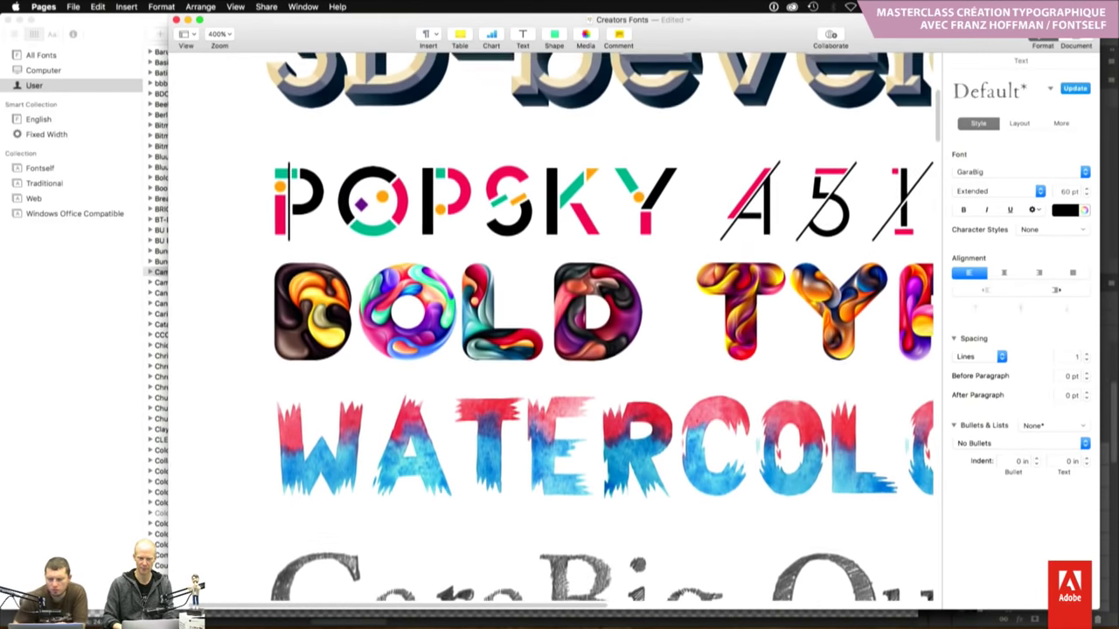
pyautogui.scroll(3, 753, 593)
pyautogui.scroll(-3, 754, 594)
pyautogui.scroll(-1, 754, 593)
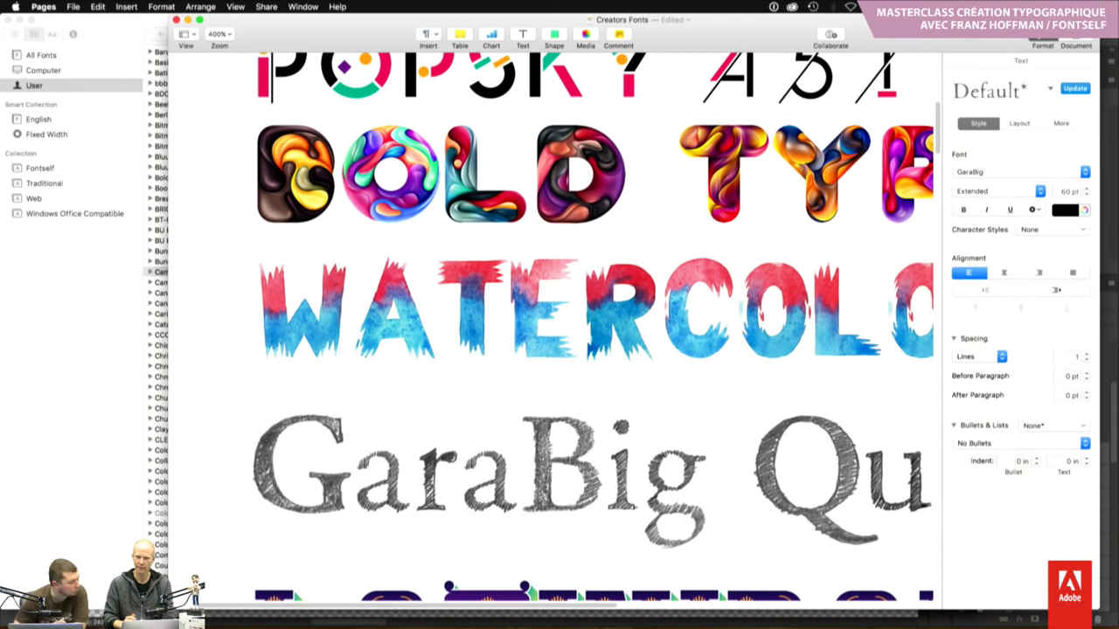
pyautogui.hscroll(2, 560, 332)
pyautogui.hscroll(3, 559, 332)
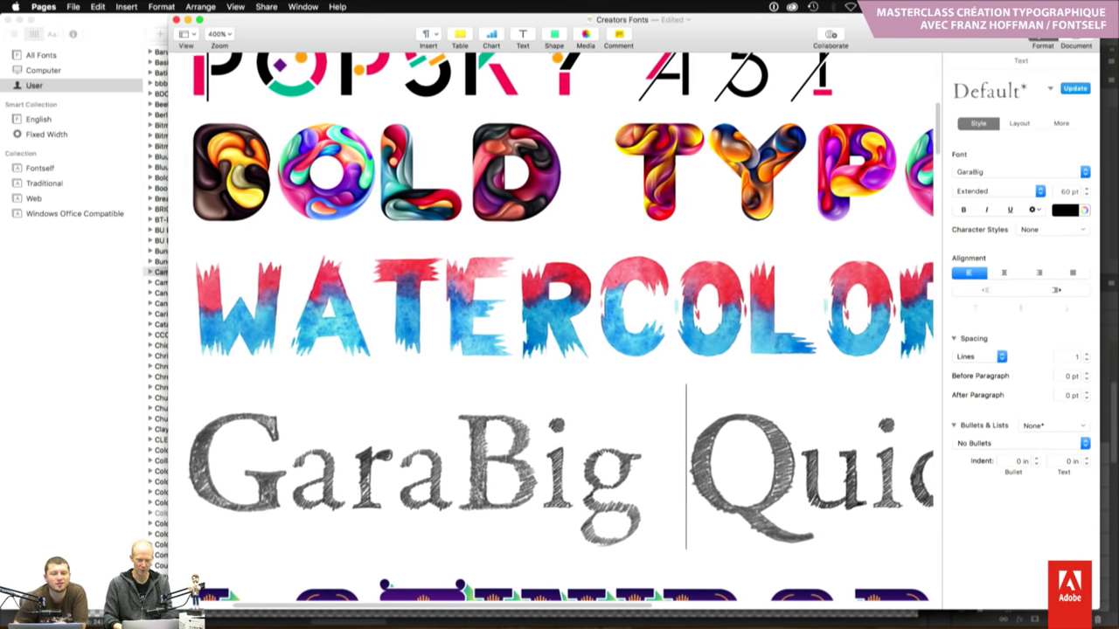
pyautogui.scroll(1, 560, 332)
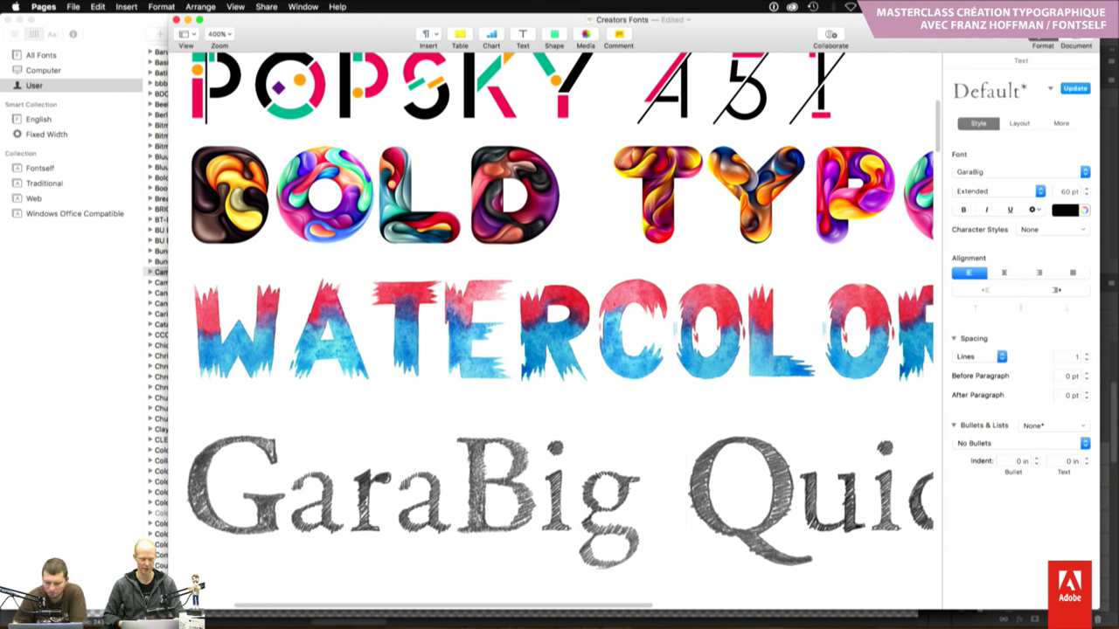
pyautogui.press('super+Tab')
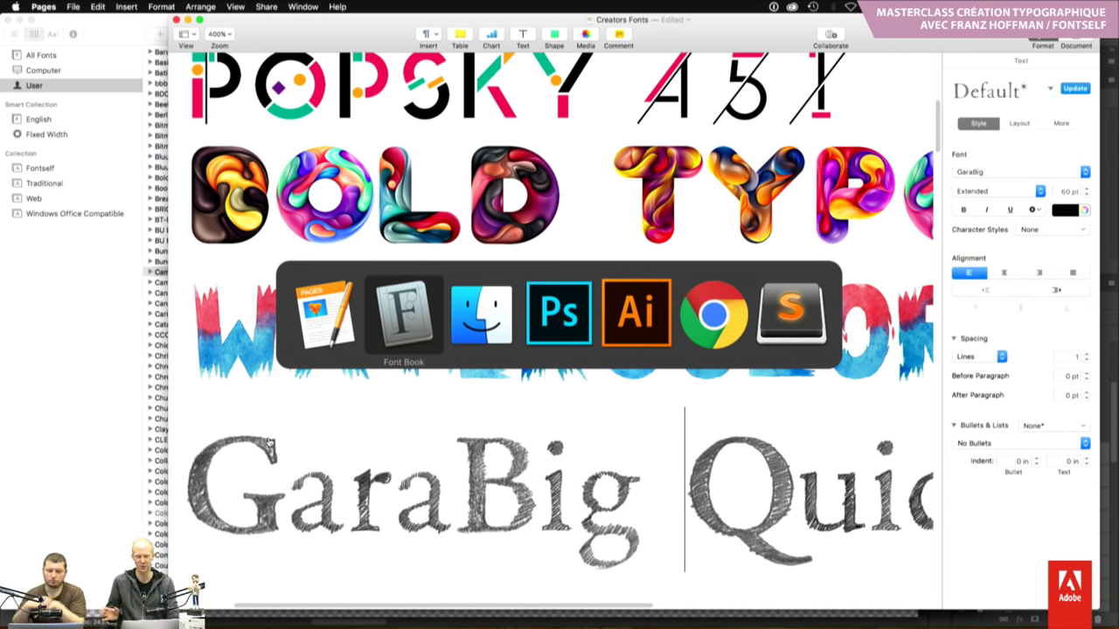
pyautogui.press('super+Tab')
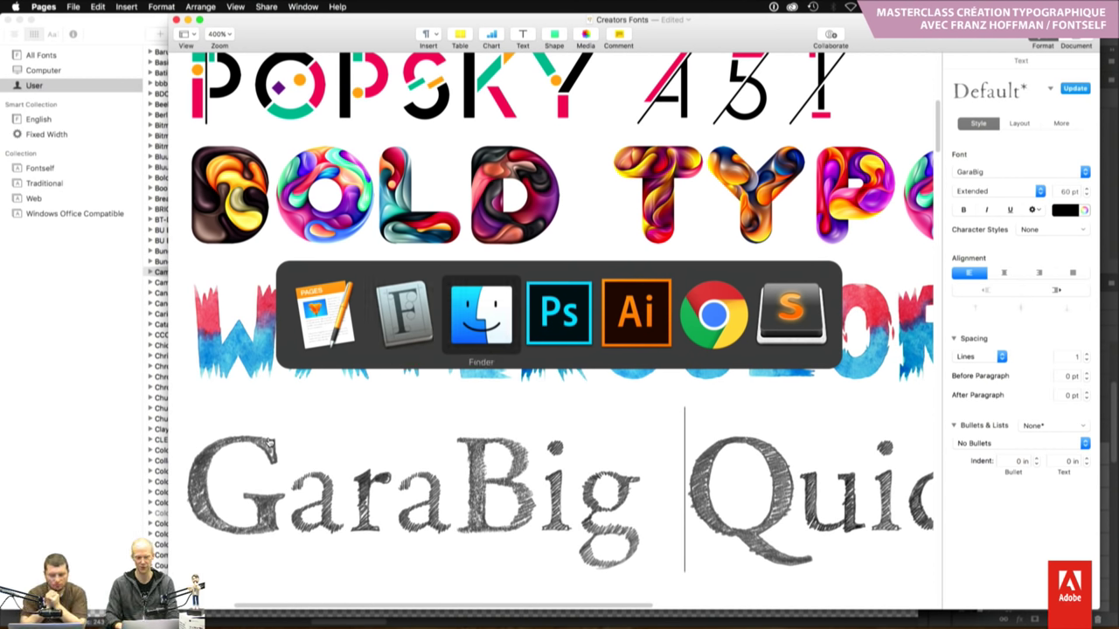
pyautogui.press('super+Tab')
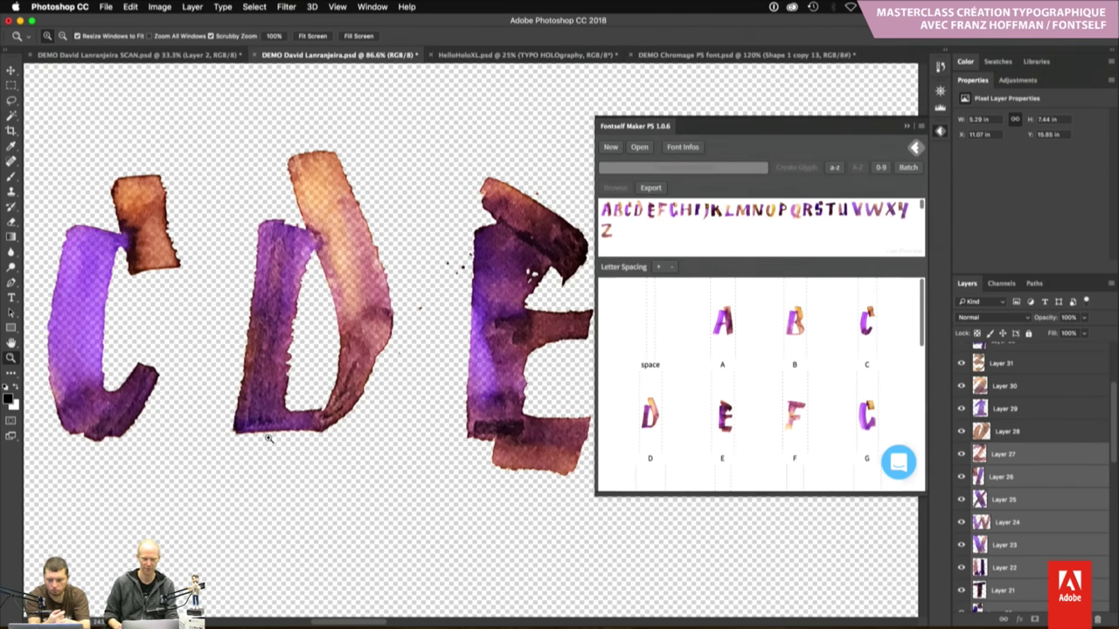
# Return to Pages and select the letters TE in WATERCOLOR
pyautogui.press('super+Tab')
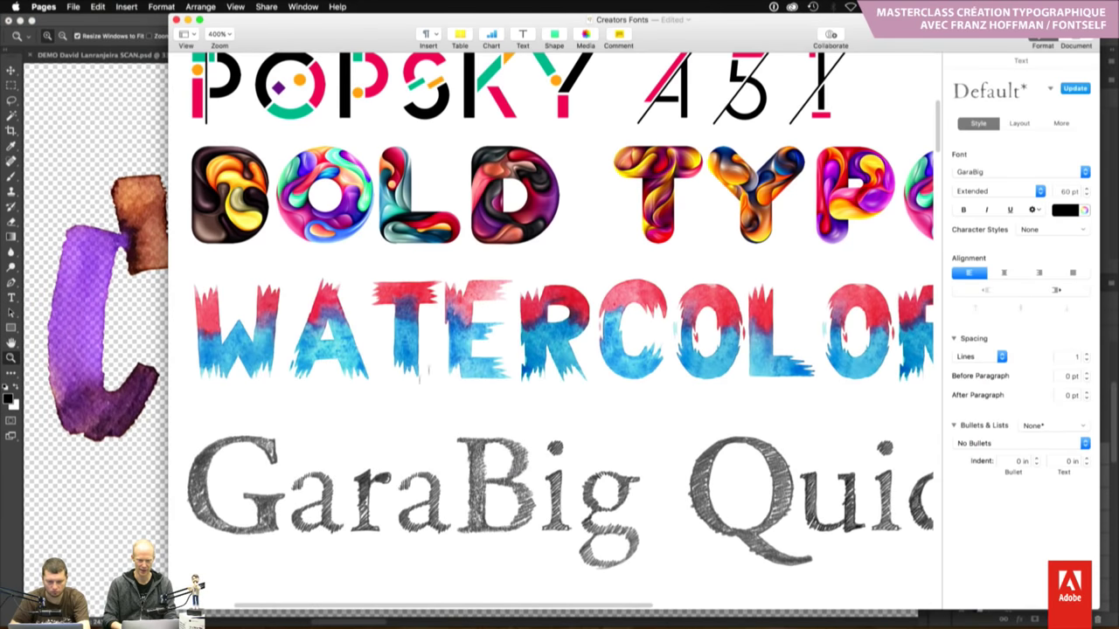
pyautogui.scroll(5, 458, 376)
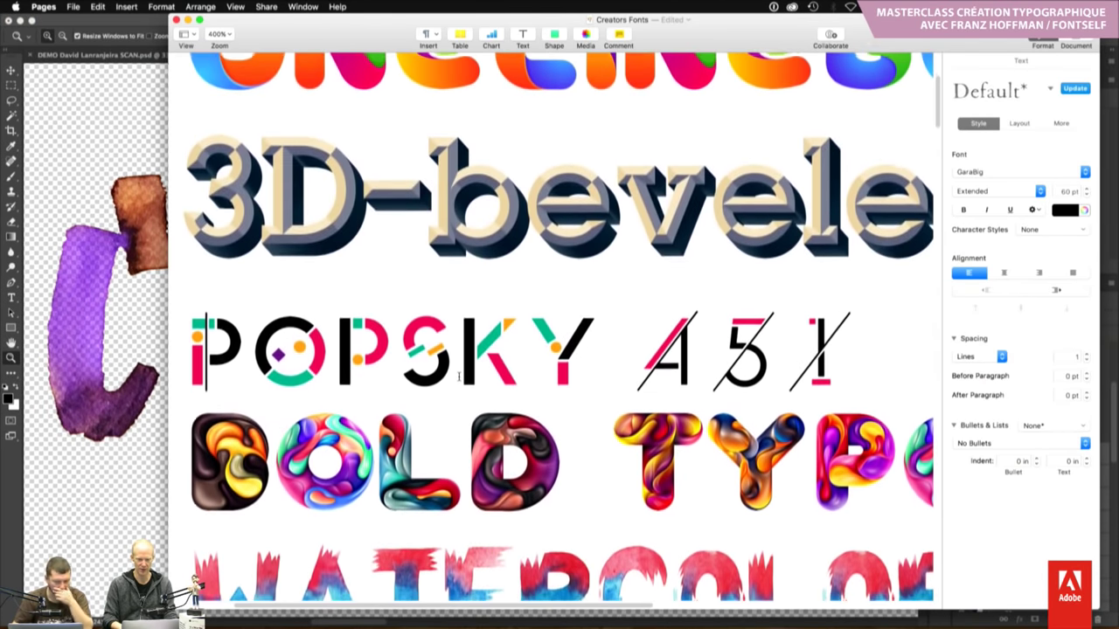
pyautogui.scroll(-5, 458, 376)
pyautogui.moveTo(393, 355); pyautogui.dragTo(481, 357)
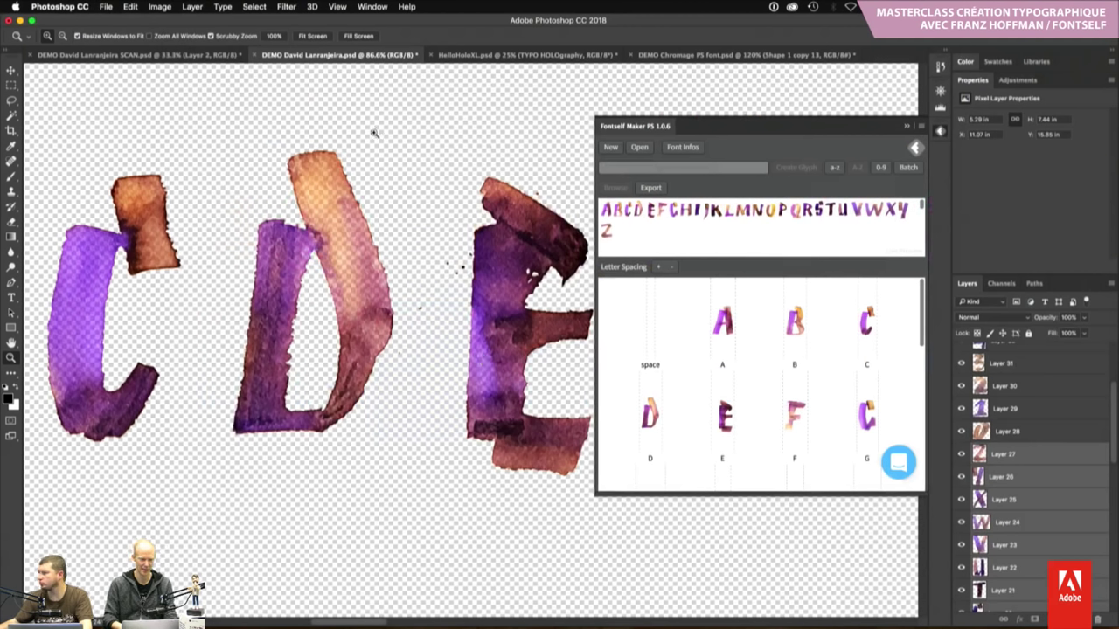
# Type HELLO in a new text box below the watercolor letters and commit it
pyautogui.press('t')
pyautogui.press('super+Tab')
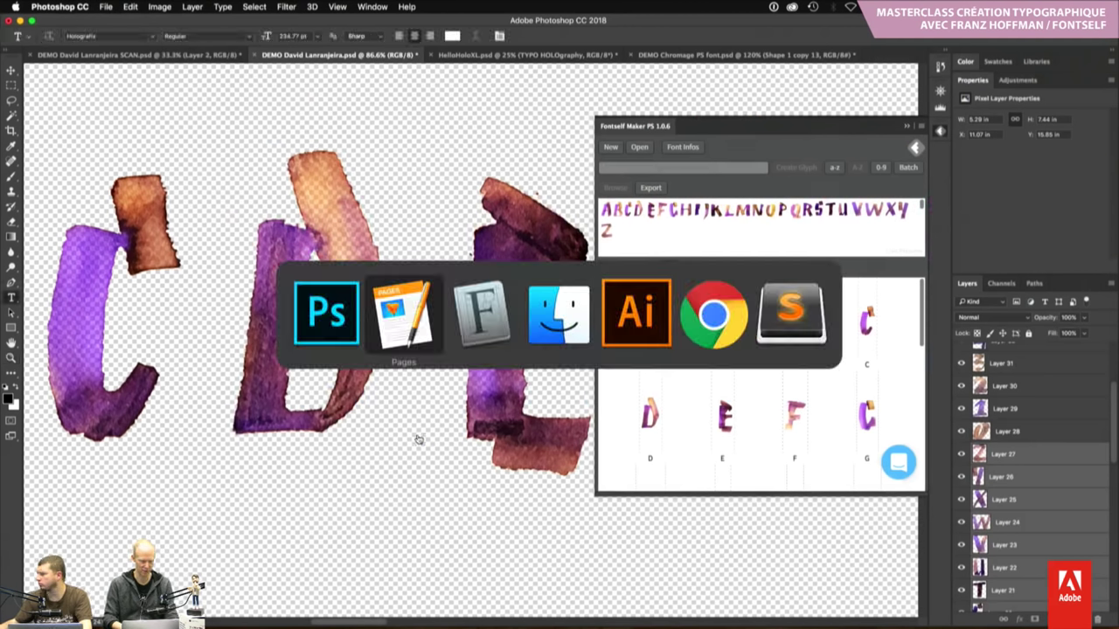
pyautogui.click(312, 341)
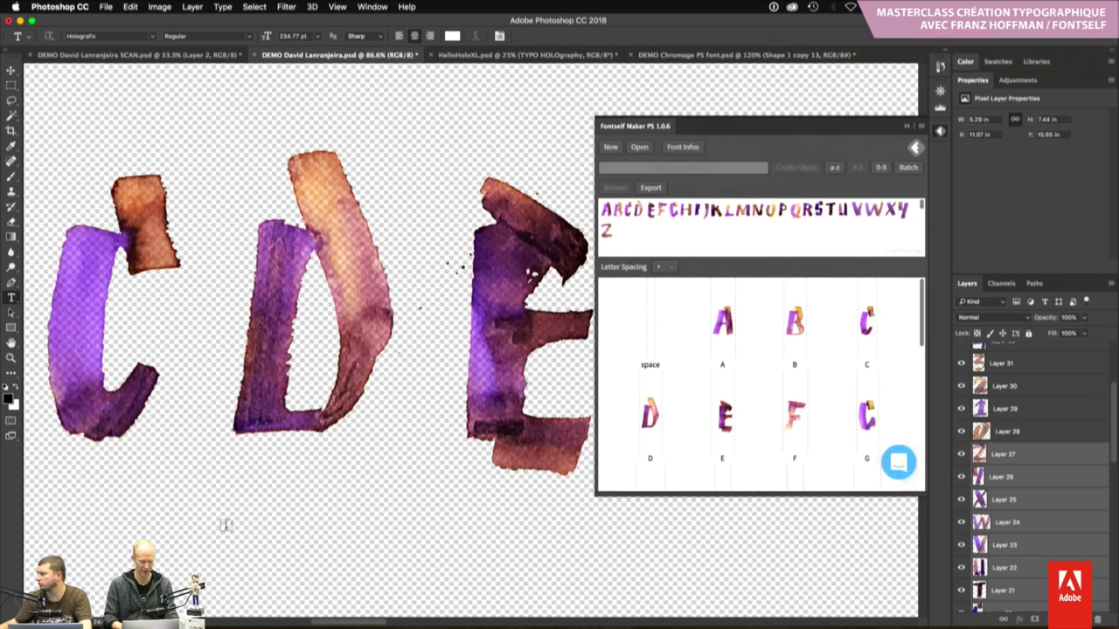
pyautogui.moveTo(162, 479); pyautogui.dragTo(550, 601)
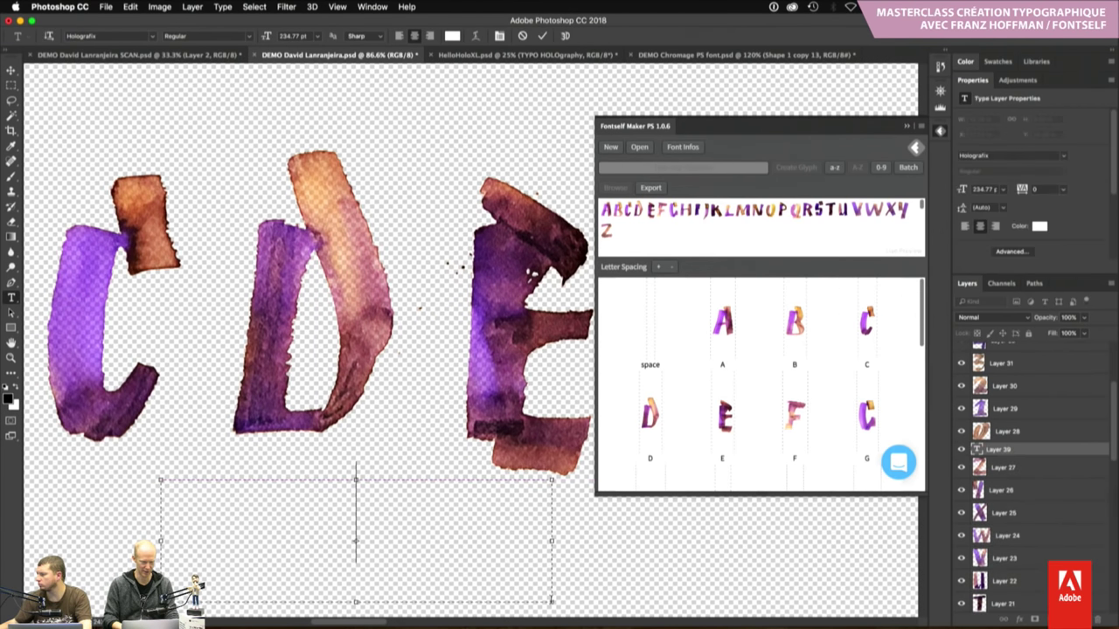
pyautogui.write('HELLO')
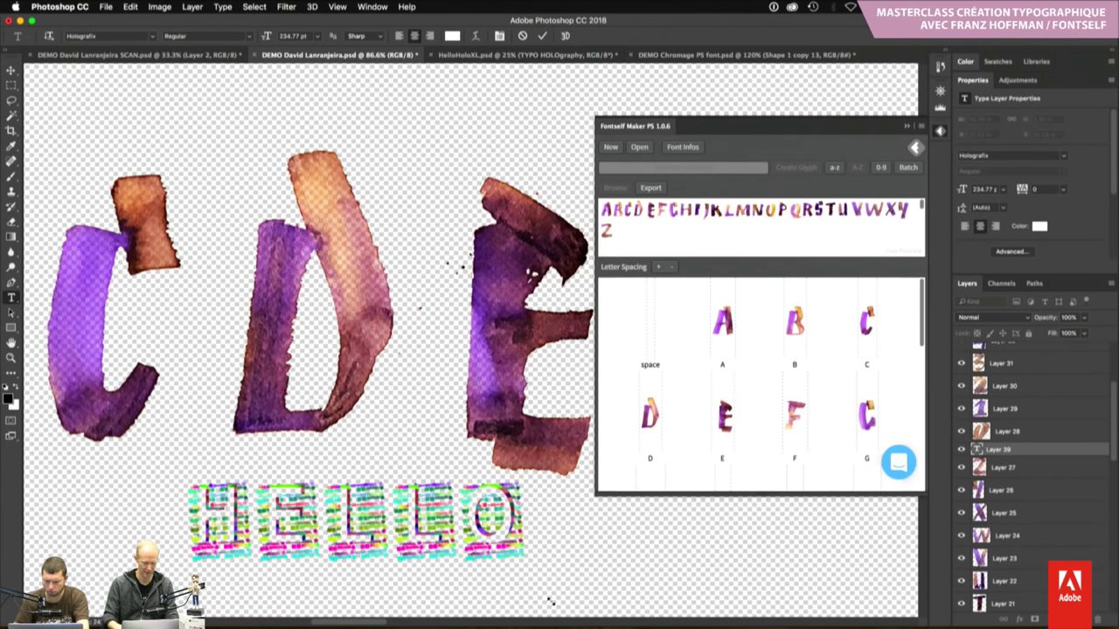
pyautogui.press('super+Return')
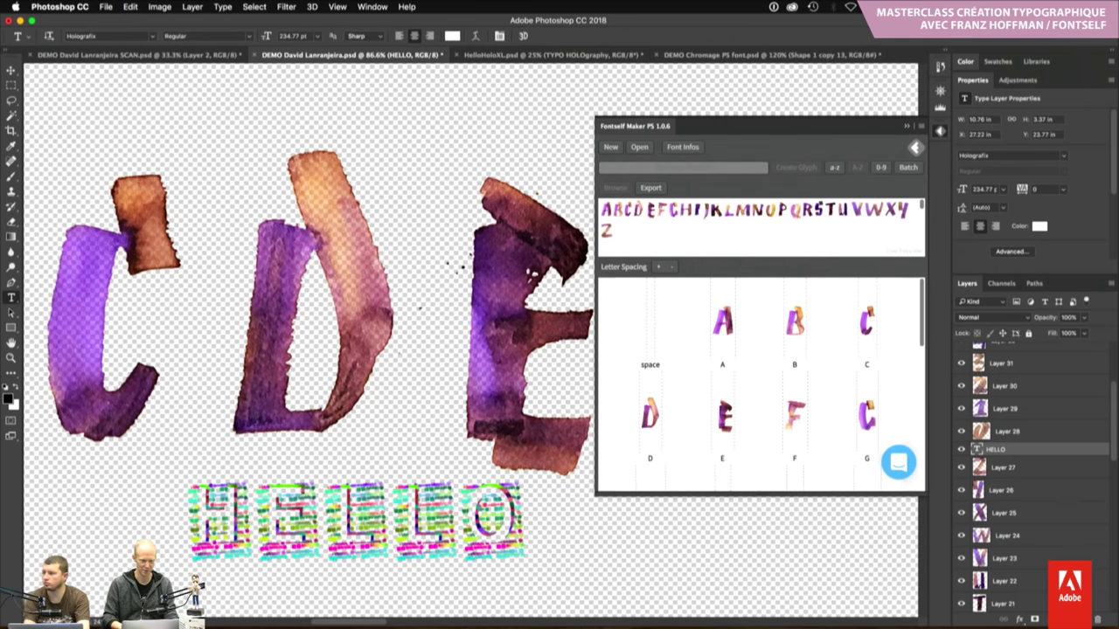
# Change HELLO's font from Holografix to Couleur, then zoom out
pyautogui.click(499, 36)
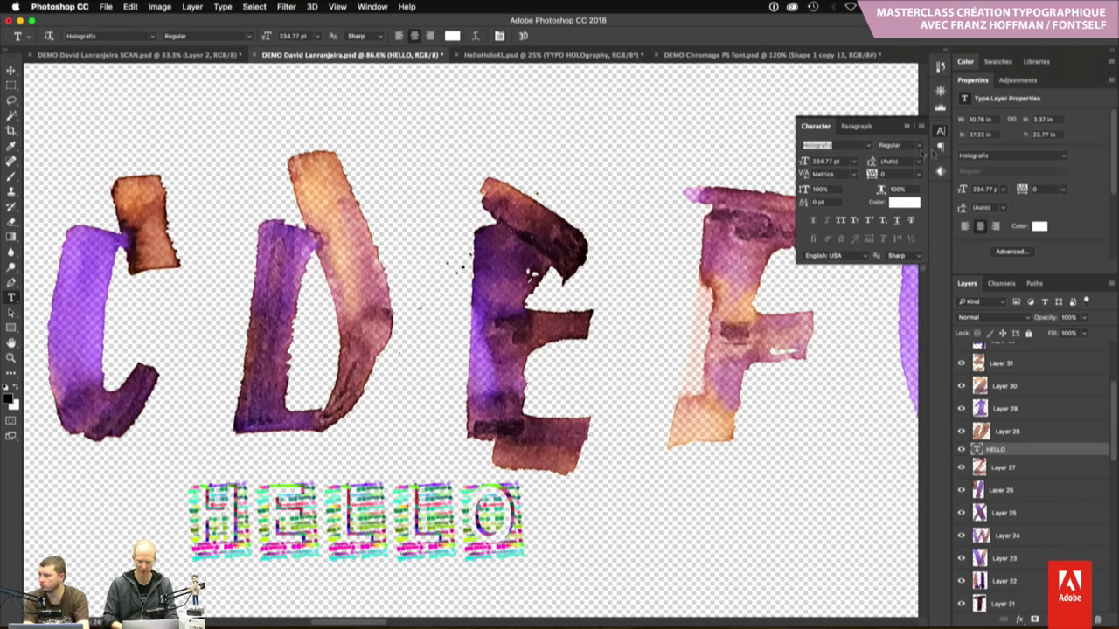
pyautogui.click(838, 145)
pyautogui.press('super+Tab')
pyautogui.press('super+Tab')
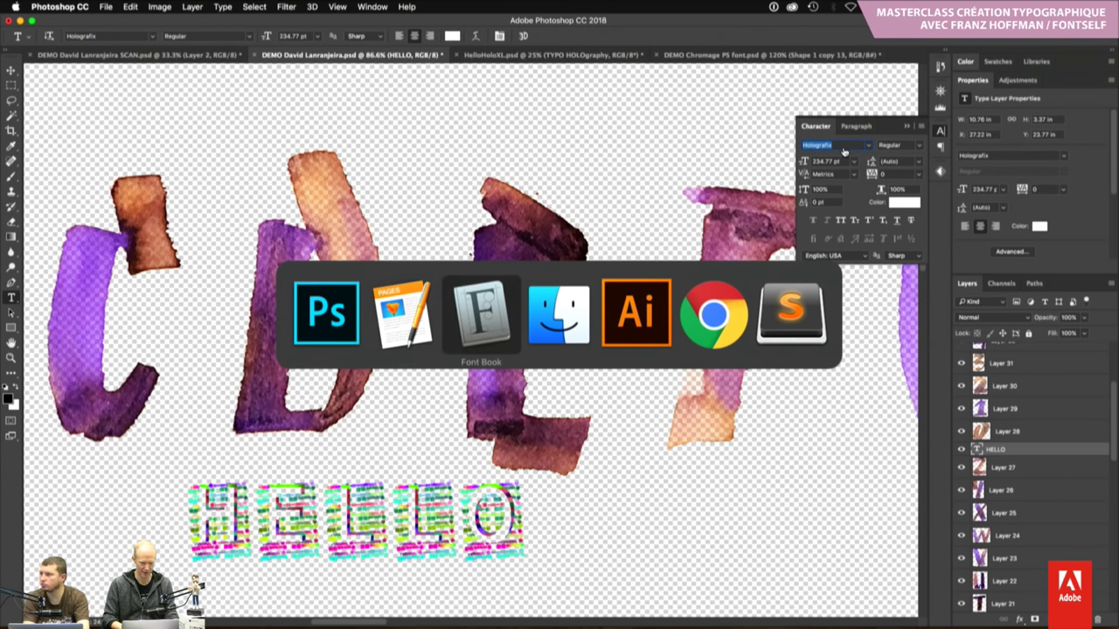
pyautogui.press('super+Tab')
pyautogui.press('super+Tab')
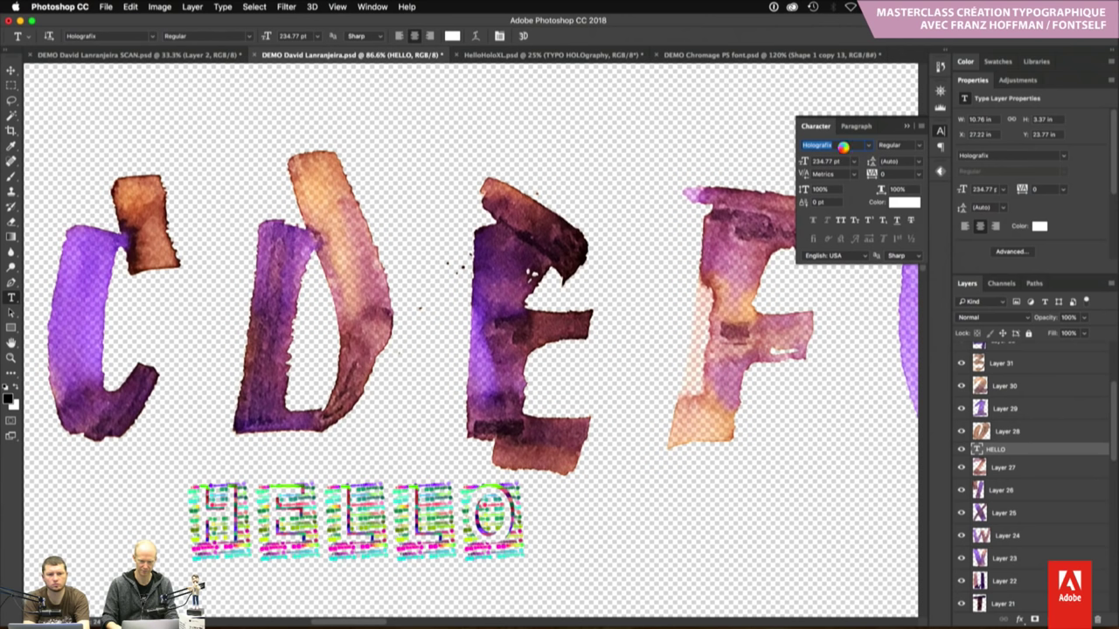
pyautogui.write('c')
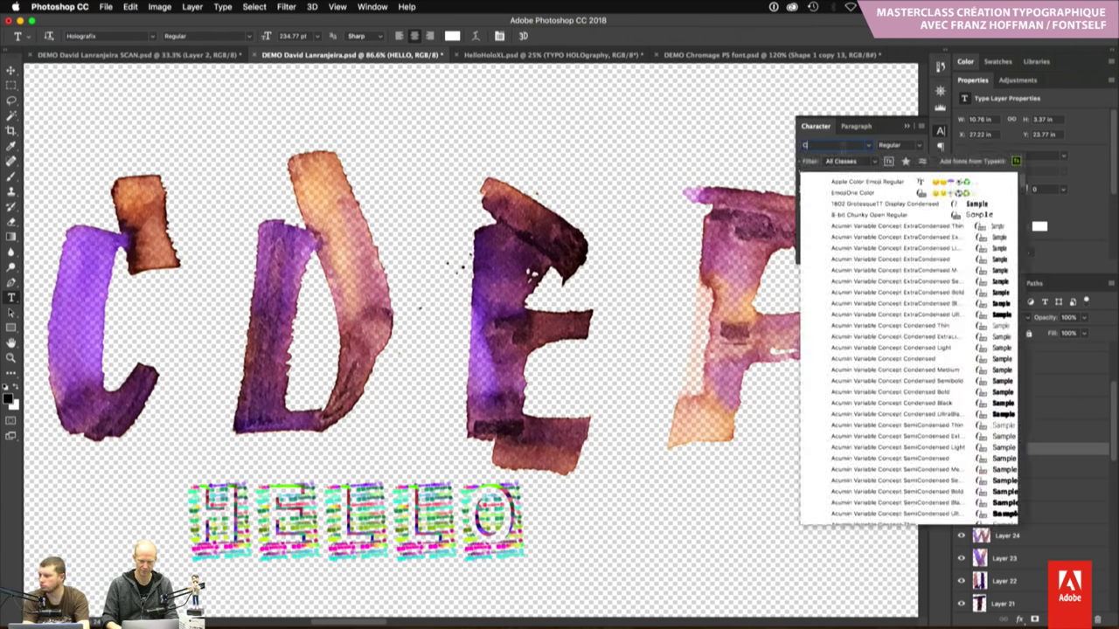
pyautogui.write('ouleur')
pyautogui.press('Return')
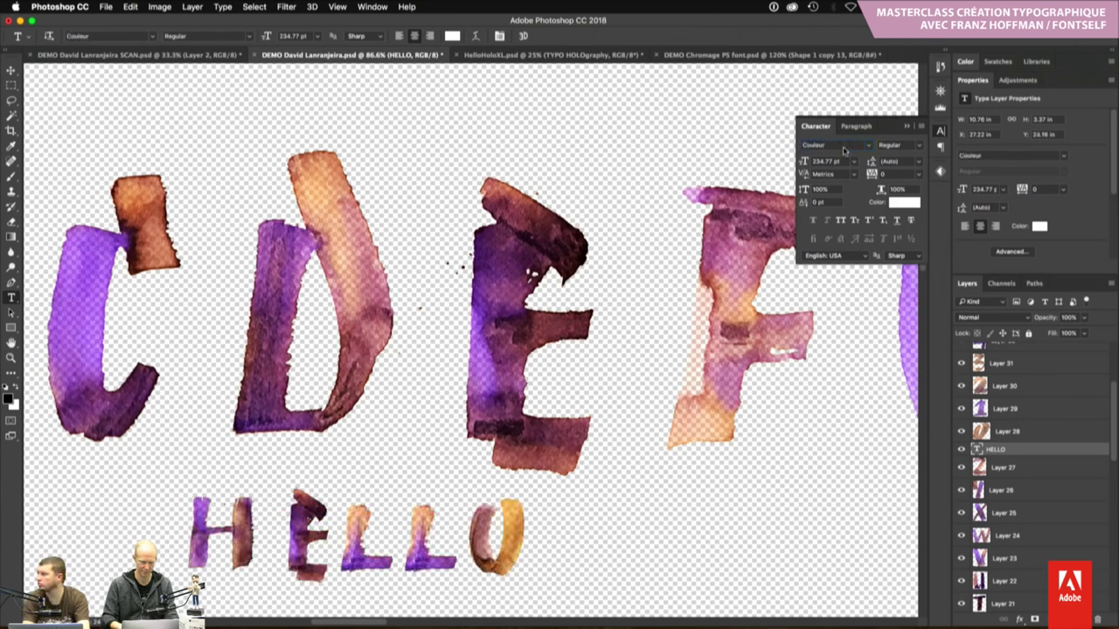
pyautogui.hotkey('ctrl', '-')
pyautogui.hotkey('ctrl', '-')
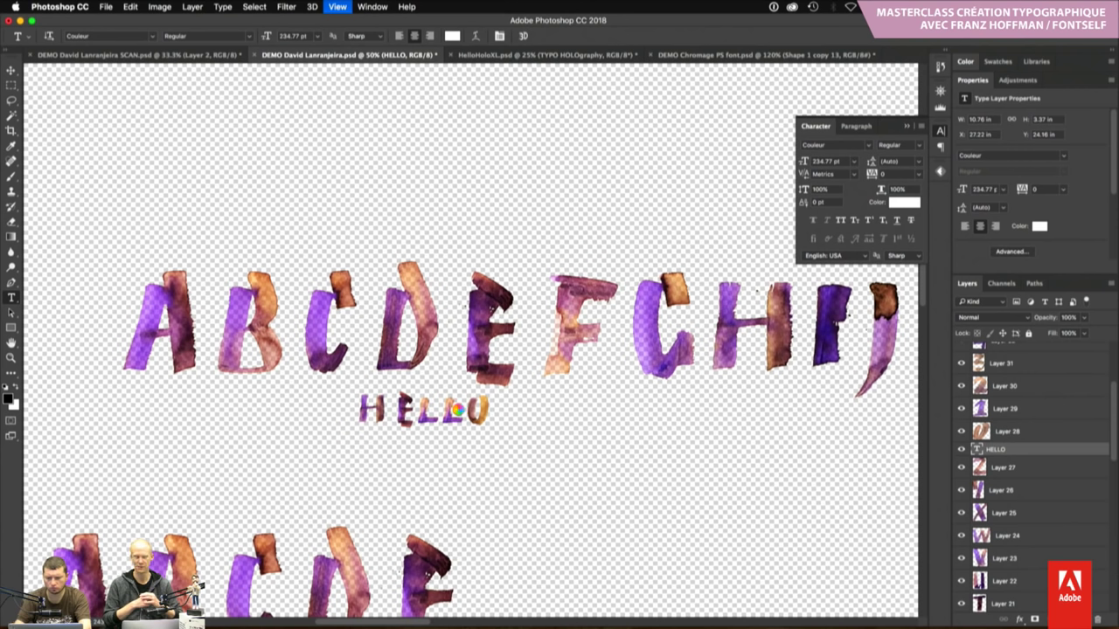
# In Pages, select the D in BOLD and scroll down to the CARIOCA and HELENA samples
pyautogui.press('super+Tab')
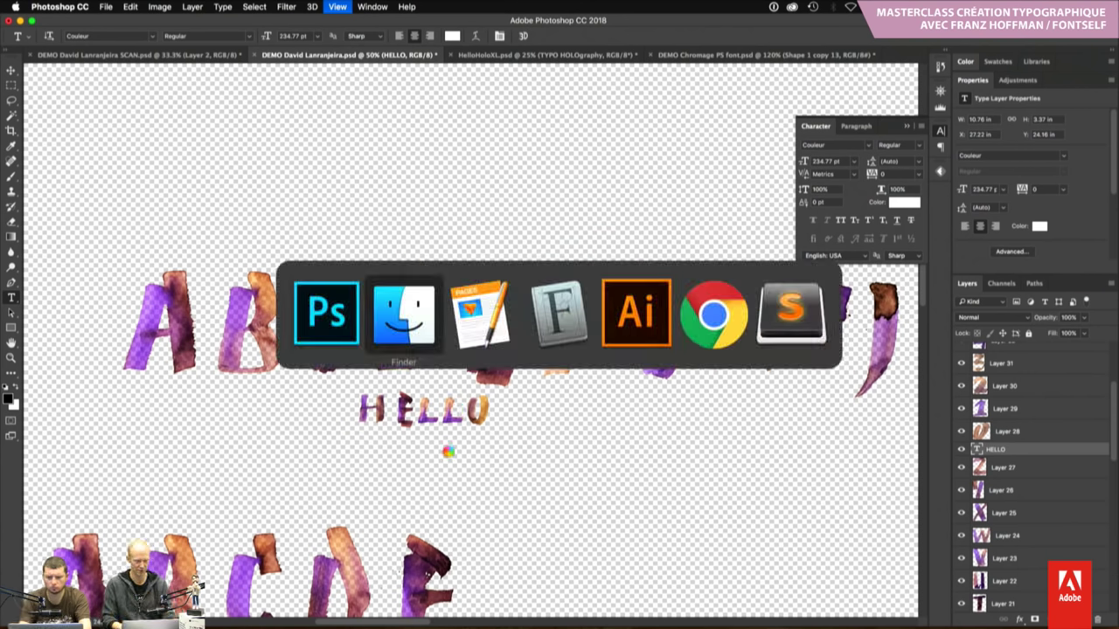
pyautogui.press('super+Tab')
pyautogui.scroll(5, 468, 309)
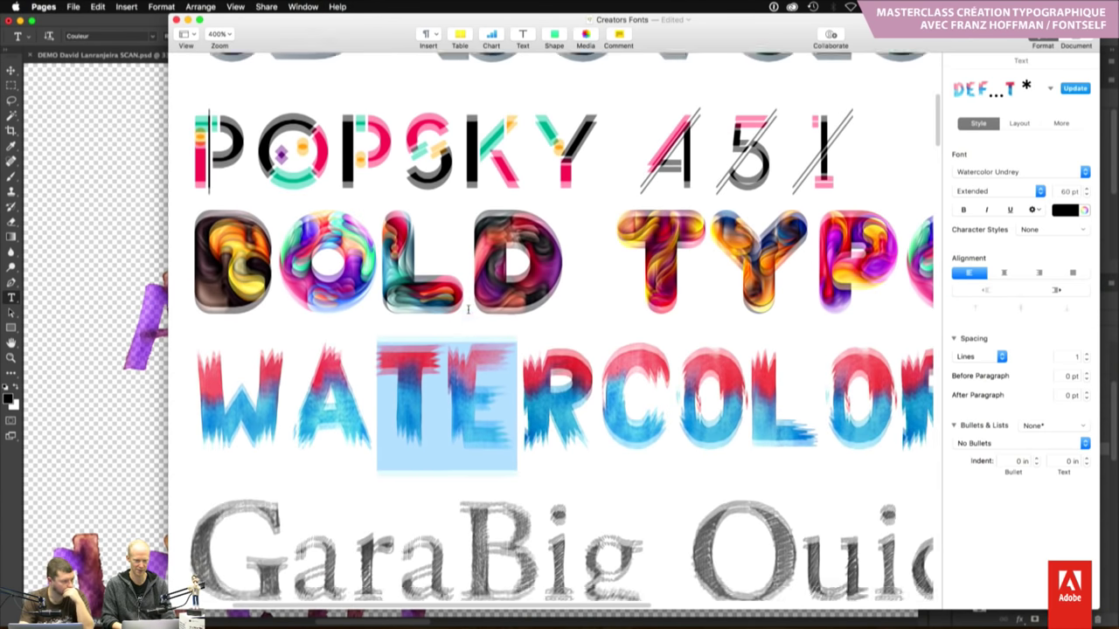
pyautogui.click(577, 327)
pyautogui.moveTo(562, 327); pyautogui.dragTo(479, 325)
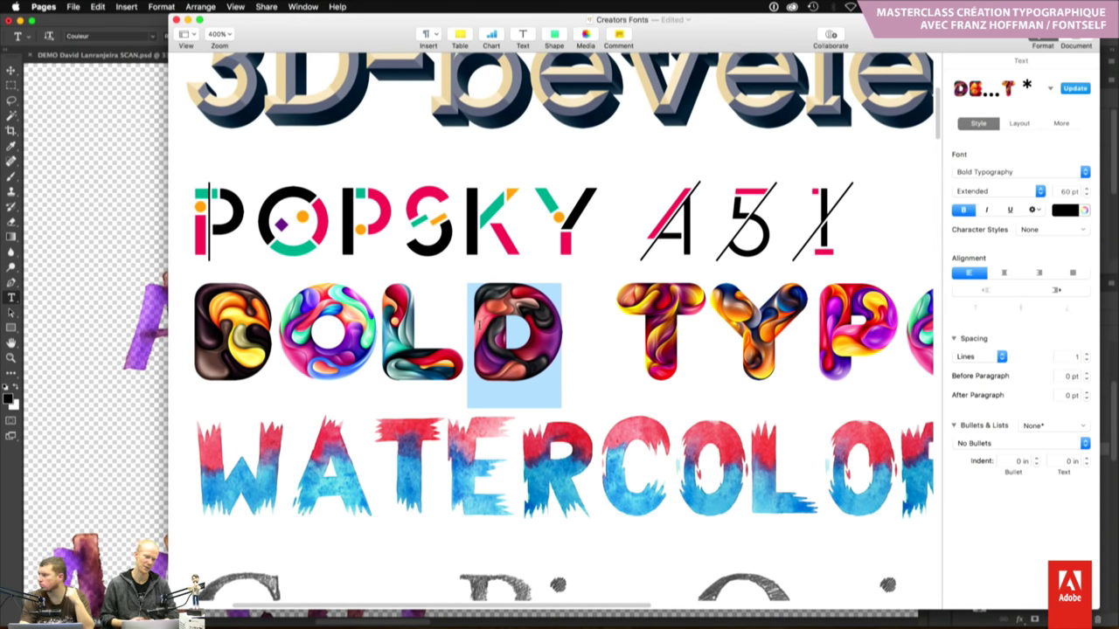
pyautogui.scroll(-5, 479, 325)
pyautogui.scroll(-1, 480, 325)
pyautogui.scroll(-4, 479, 325)
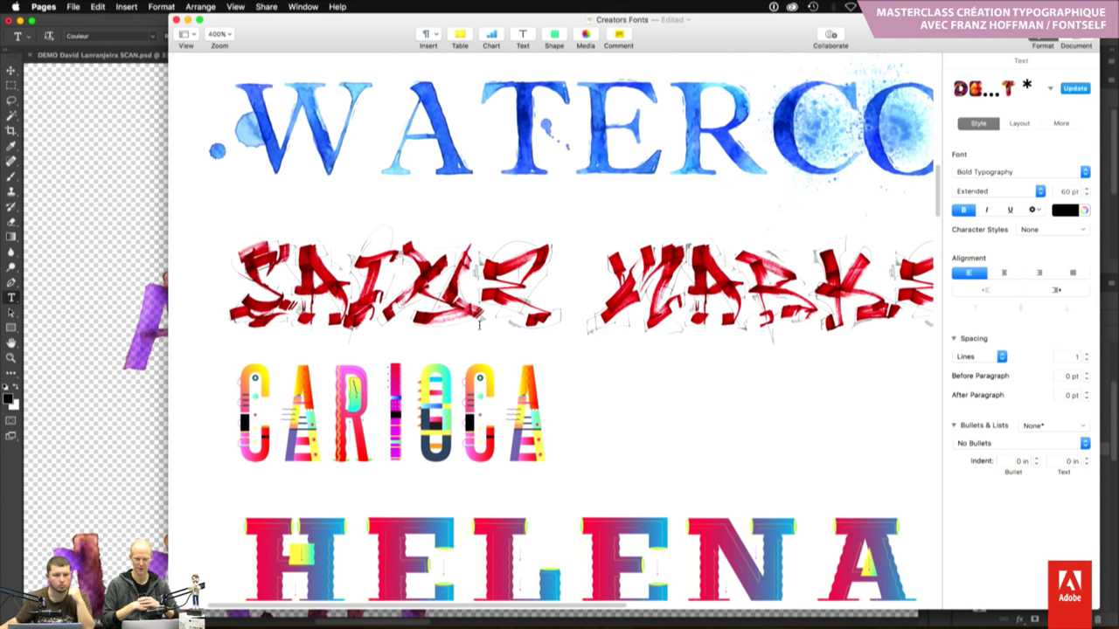
pyautogui.press('super+Tab')
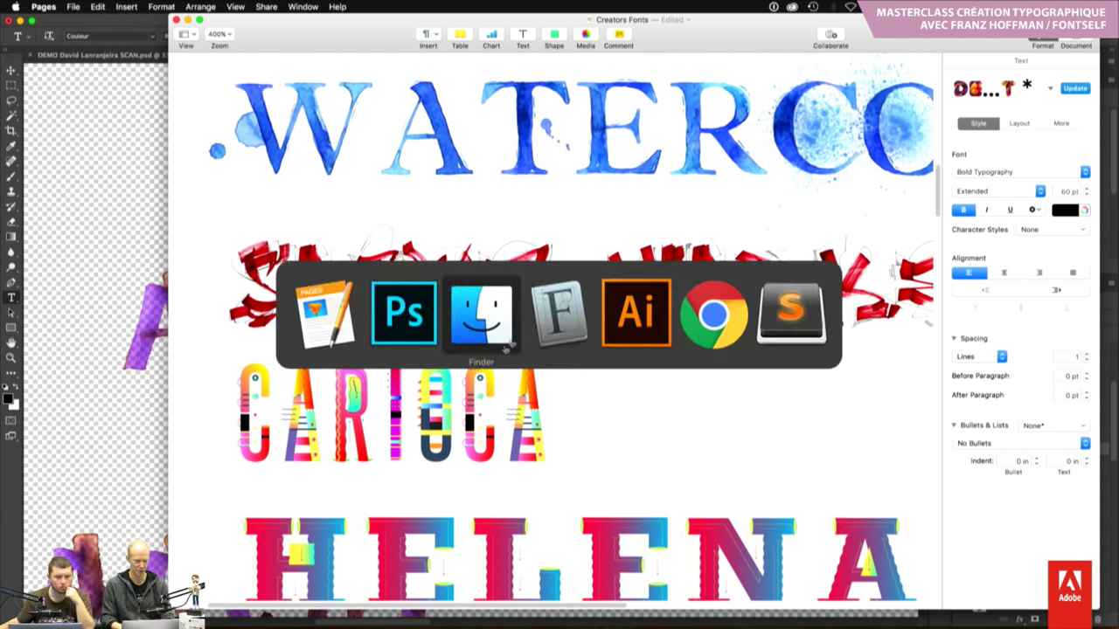
# In Chrome, scroll through the font projects in Behance's Made with Fontself collection
pyautogui.click(689, 330)
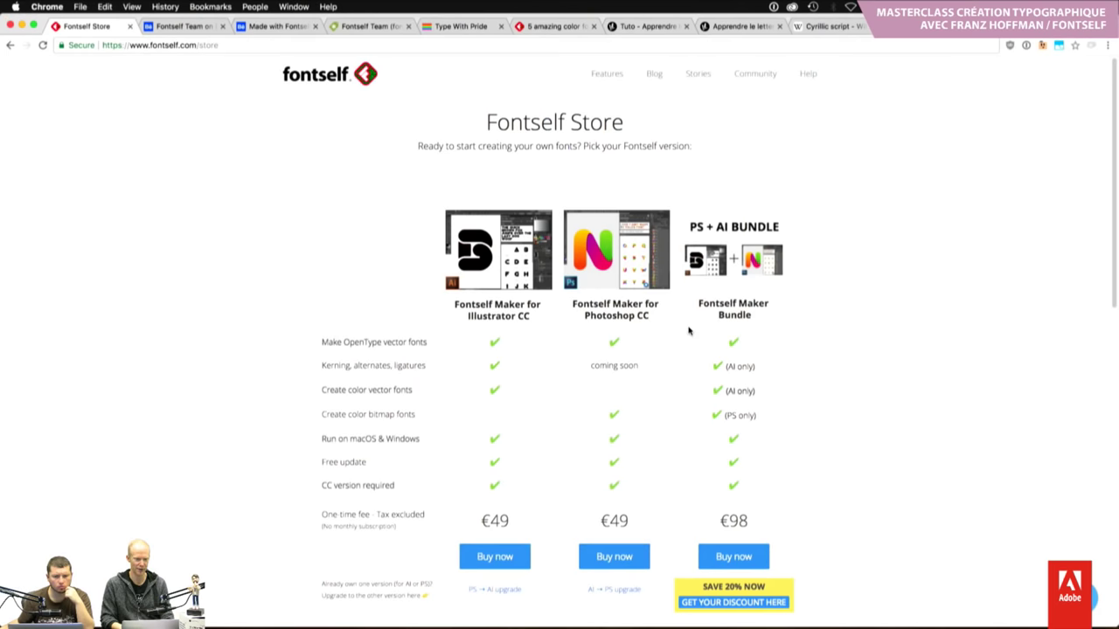
pyautogui.click(276, 28)
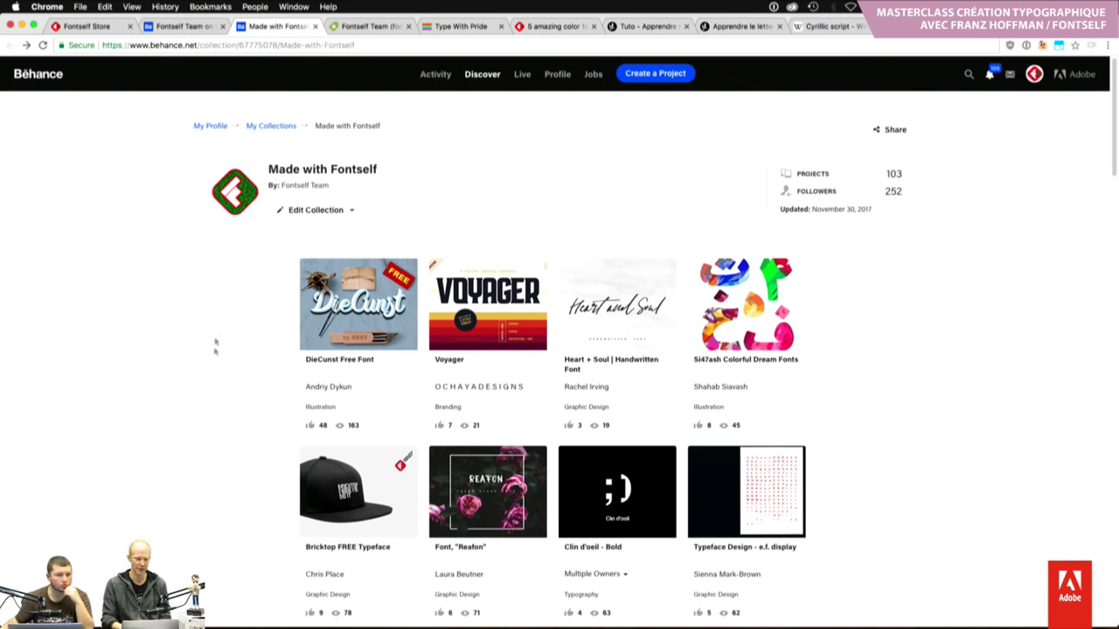
pyautogui.scroll(-5, 215, 349)
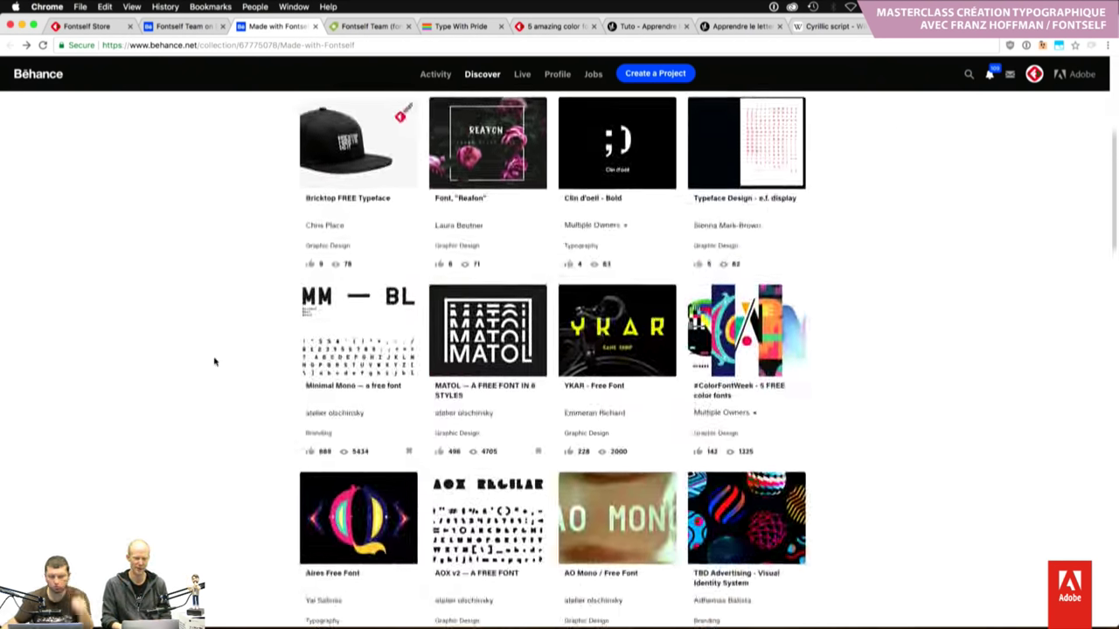
pyautogui.scroll(-2, 214, 361)
pyautogui.scroll(-1, 214, 361)
pyautogui.scroll(-2, 214, 361)
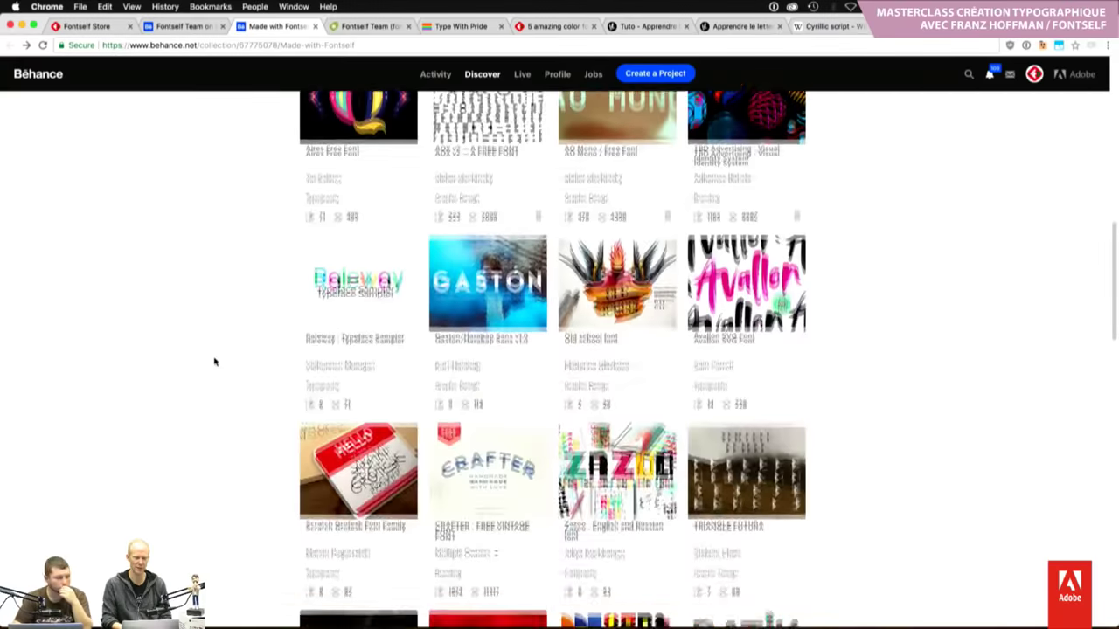
pyautogui.scroll(-1, 214, 361)
pyautogui.scroll(-2, 214, 362)
pyautogui.scroll(-2, 214, 361)
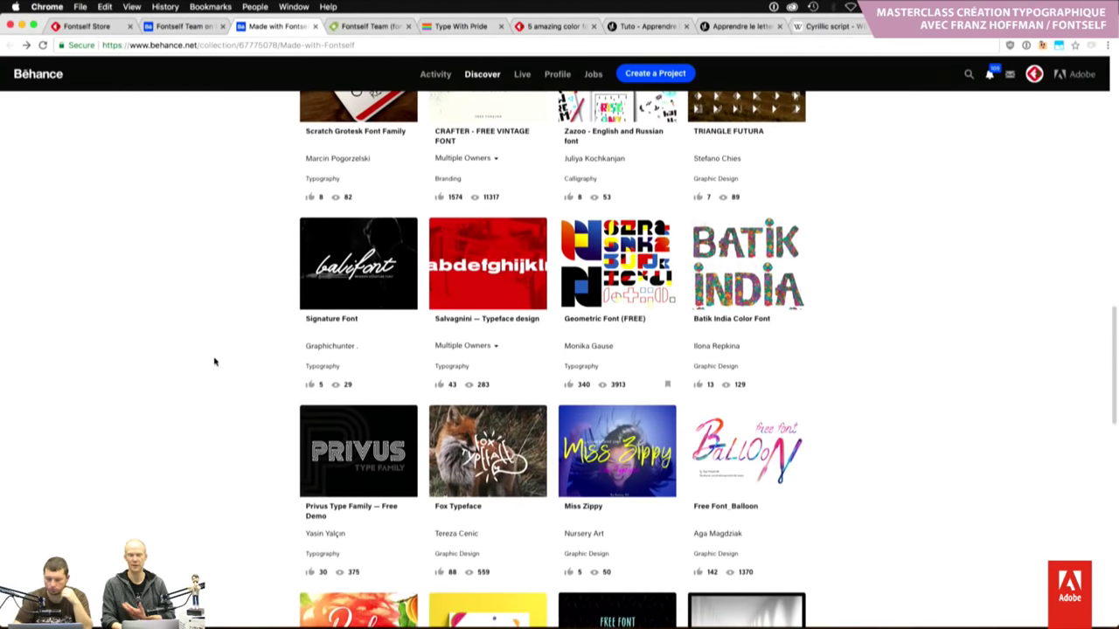
pyautogui.scroll(-1, 214, 361)
pyautogui.scroll(-3, 214, 361)
pyautogui.scroll(-1, 214, 361)
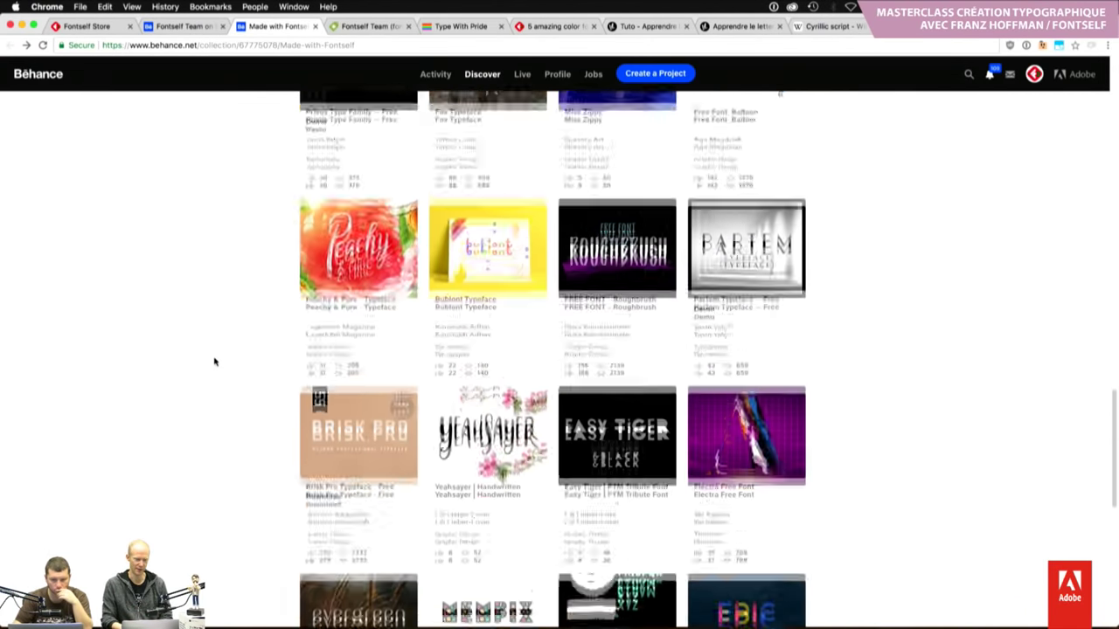
pyautogui.scroll(-4, 214, 361)
pyautogui.scroll(-2, 214, 361)
pyautogui.scroll(1, 214, 361)
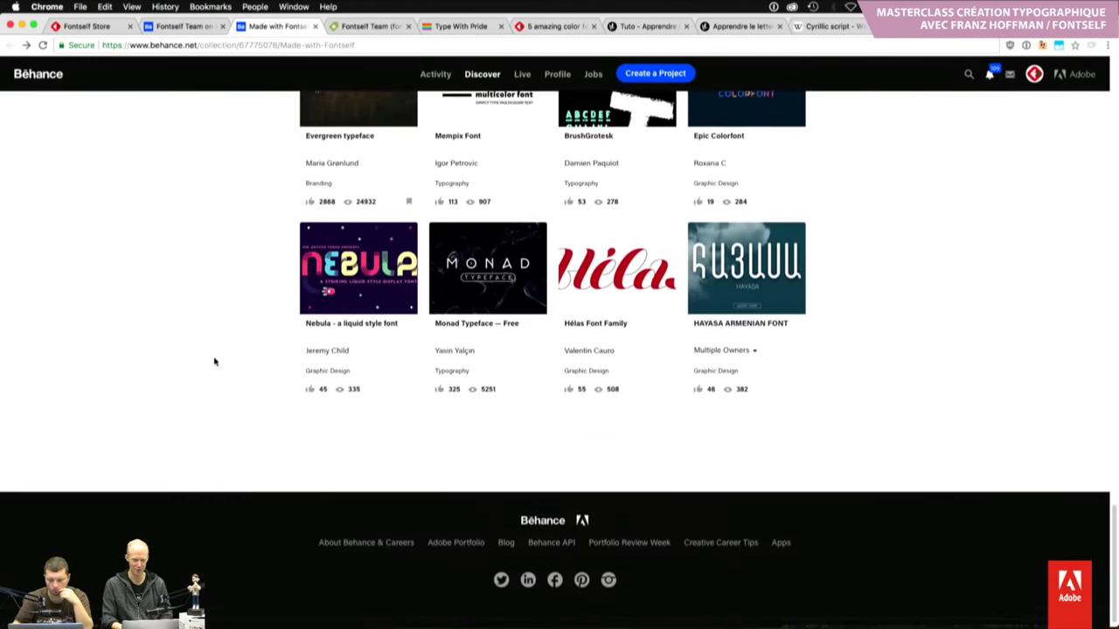
pyautogui.scroll(4, 214, 361)
pyautogui.scroll(1, 214, 361)
pyautogui.scroll(2, 214, 361)
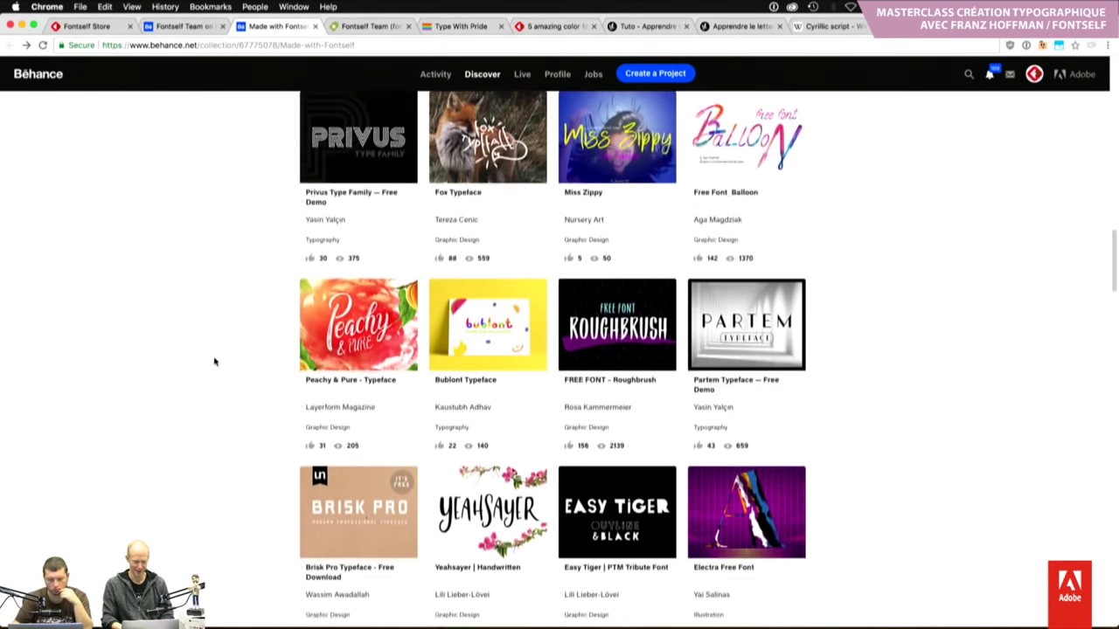
pyautogui.scroll(2, 215, 361)
# View Creative Market's Poeta Color dingbat font page, then return to the Behance collection tab
pyautogui.click(350, 26)
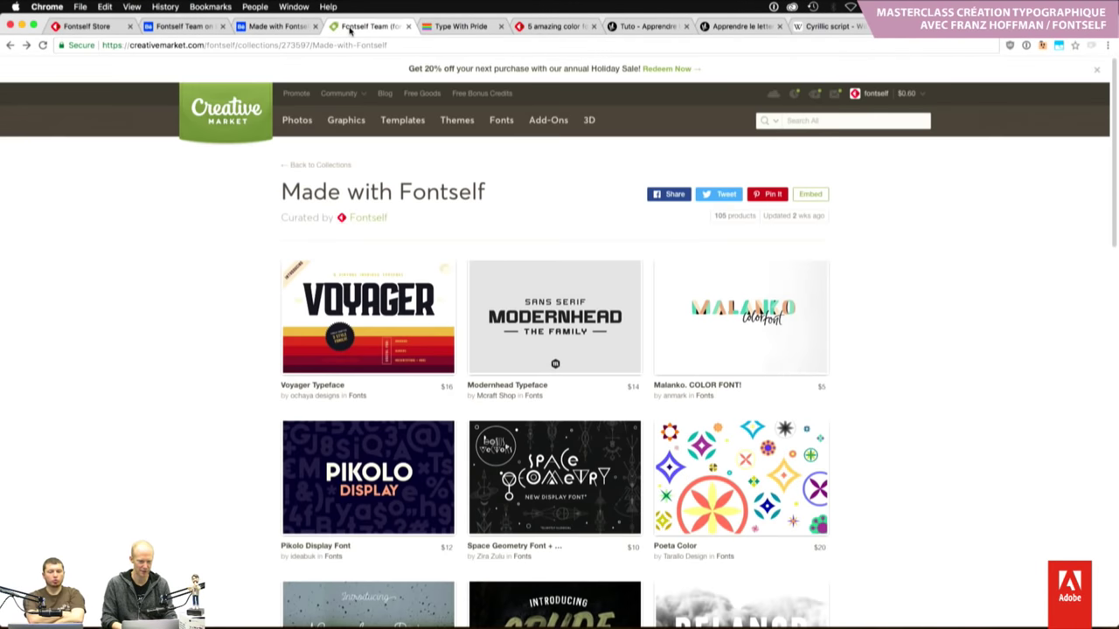
pyautogui.scroll(-3, 712, 365)
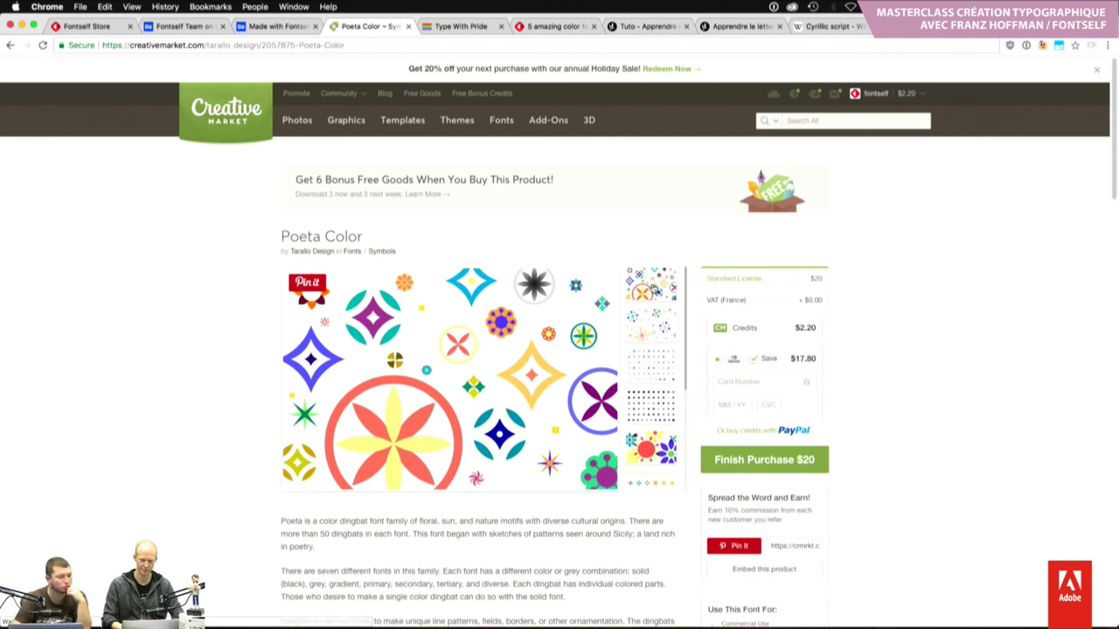
pyautogui.click(290, 27)
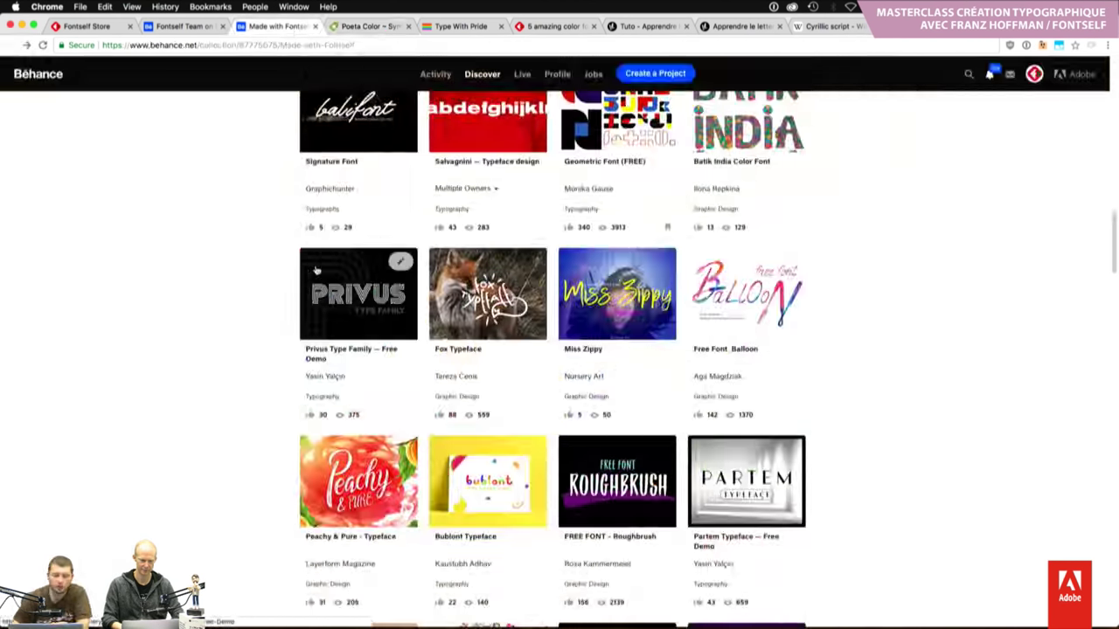
# Scroll down through the Behance Made with Fontself project grid
pyautogui.scroll(10, 317, 271)
pyautogui.scroll(10, 316, 271)
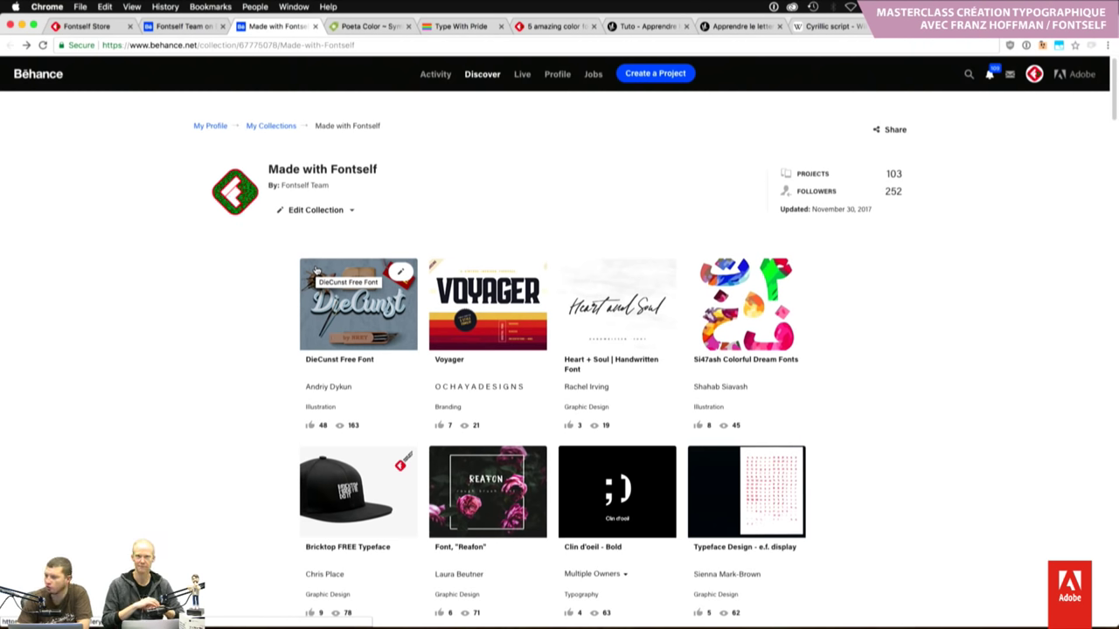
pyautogui.scroll(-2, 317, 270)
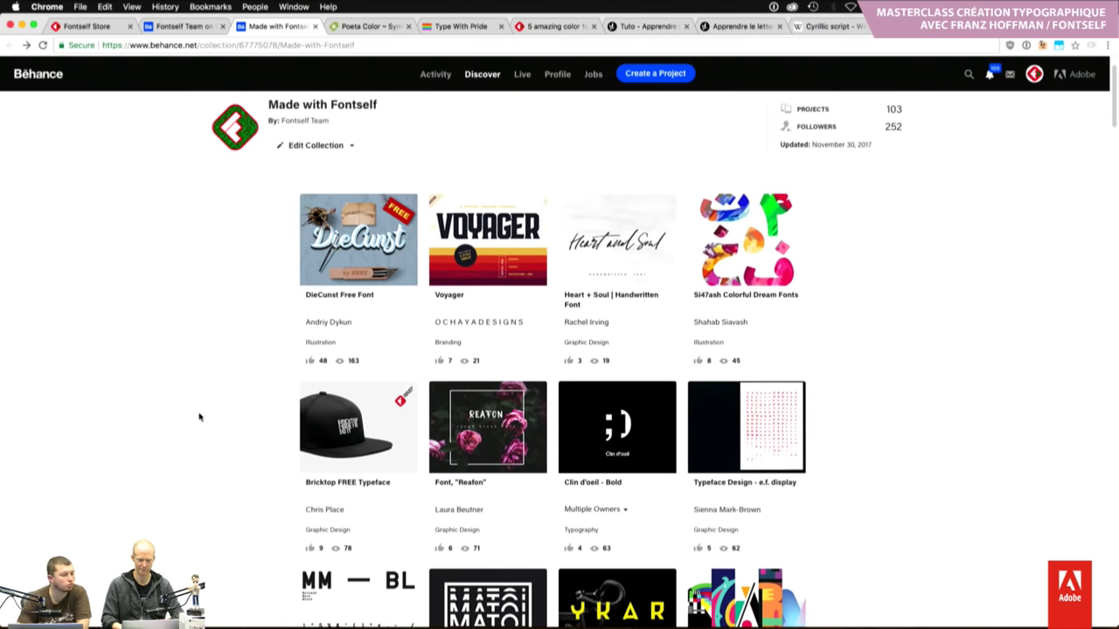
pyautogui.scroll(-2, 199, 417)
pyautogui.scroll(-3, 200, 417)
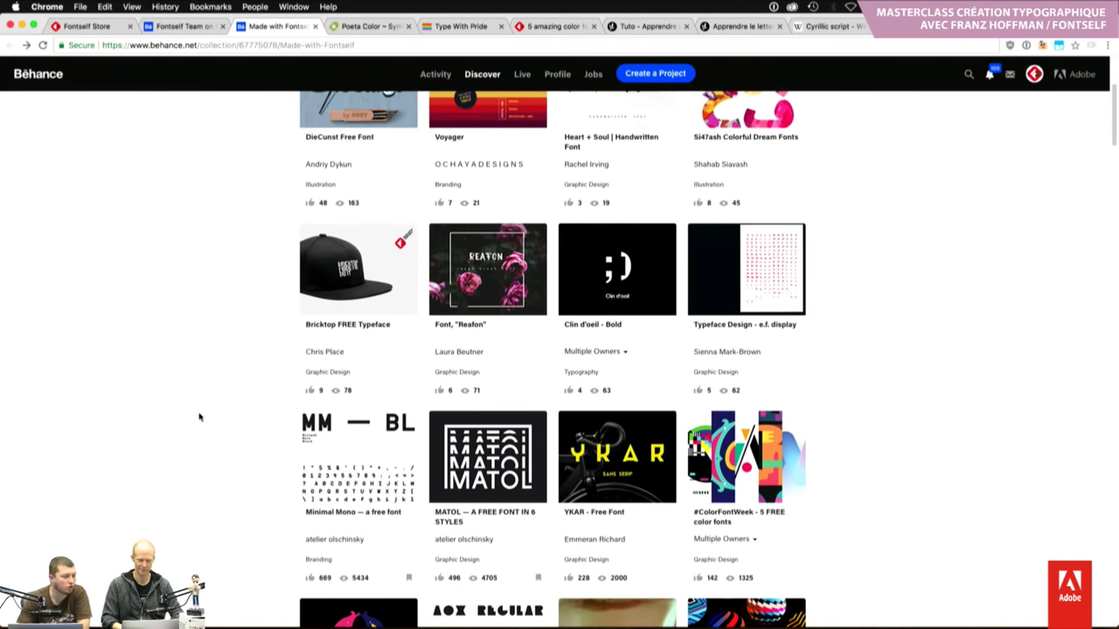
pyautogui.scroll(-2, 199, 417)
pyautogui.scroll(-4, 199, 417)
pyautogui.scroll(-3, 199, 417)
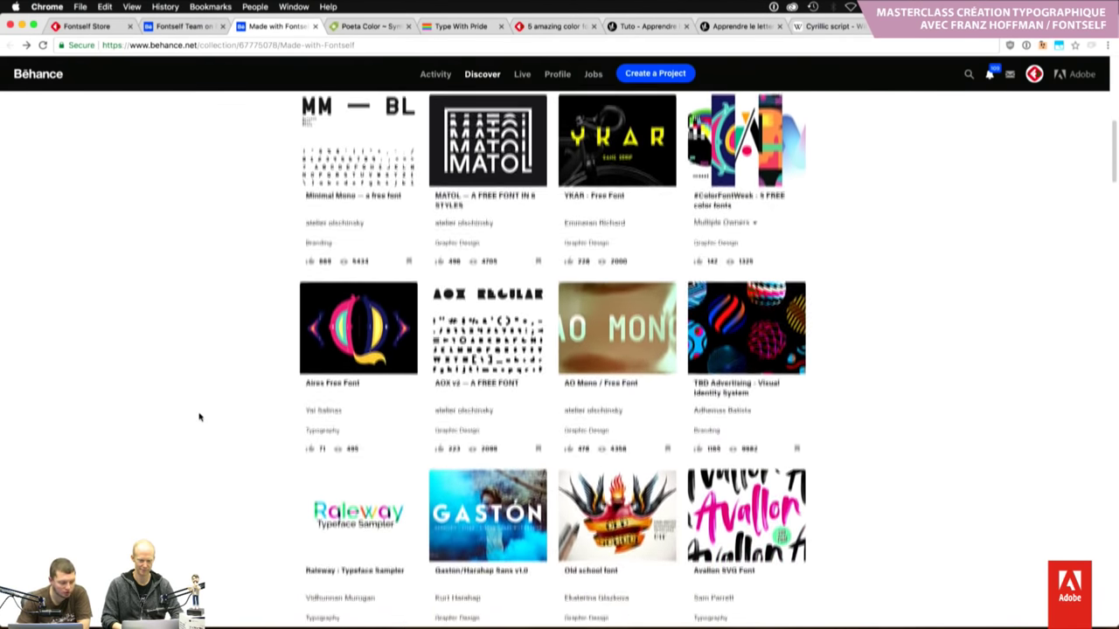
pyautogui.scroll(-2, 199, 417)
pyautogui.scroll(-2, 199, 417)
pyautogui.scroll(-1, 199, 417)
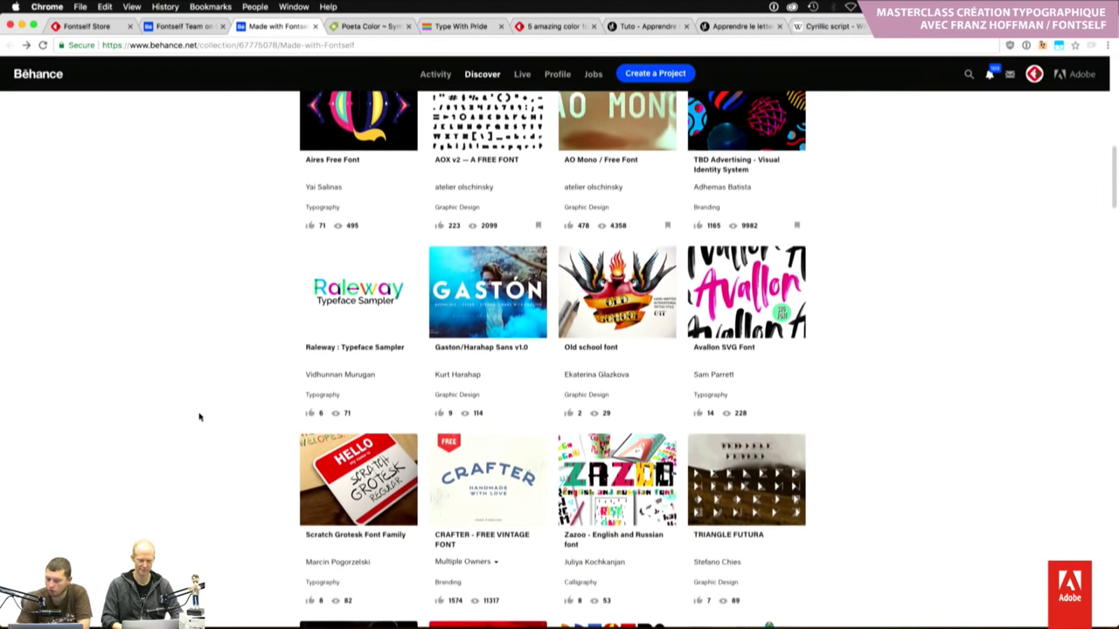
pyautogui.scroll(-3, 199, 416)
pyautogui.scroll(-2, 199, 417)
pyautogui.scroll(-2, 200, 417)
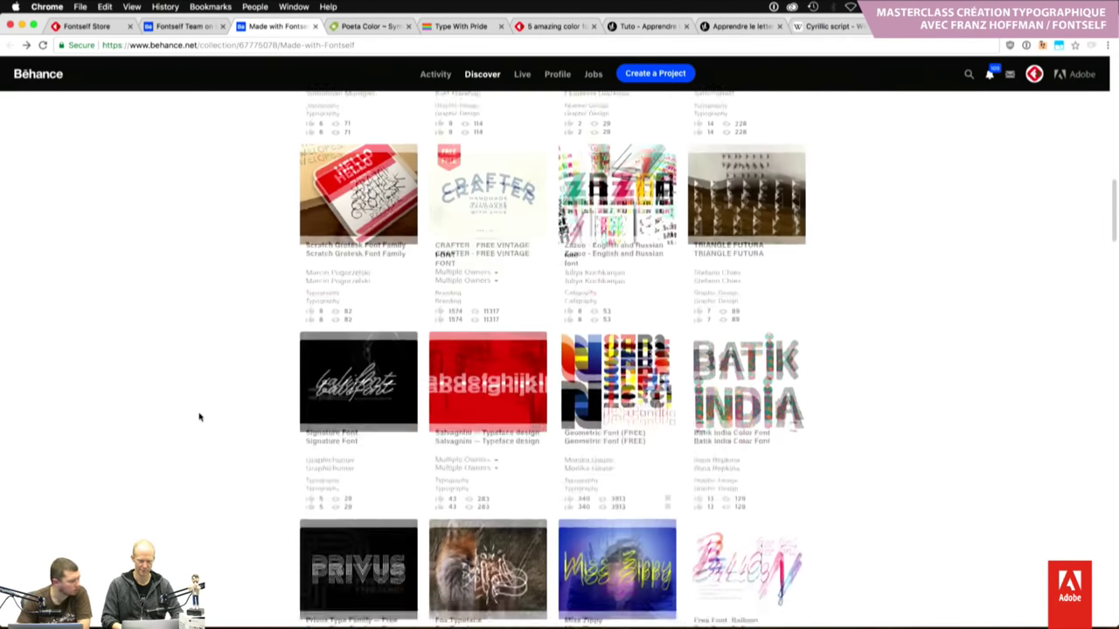
pyautogui.scroll(-2, 200, 417)
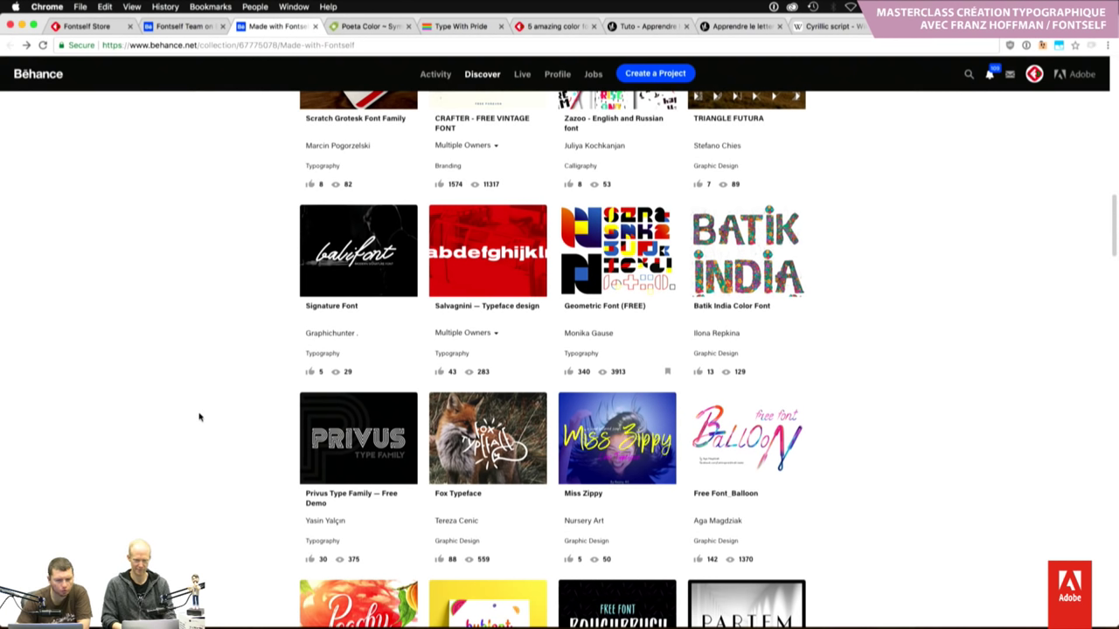
# Bring the Poeta Color product page back to the front
pyautogui.press('super+Tab')
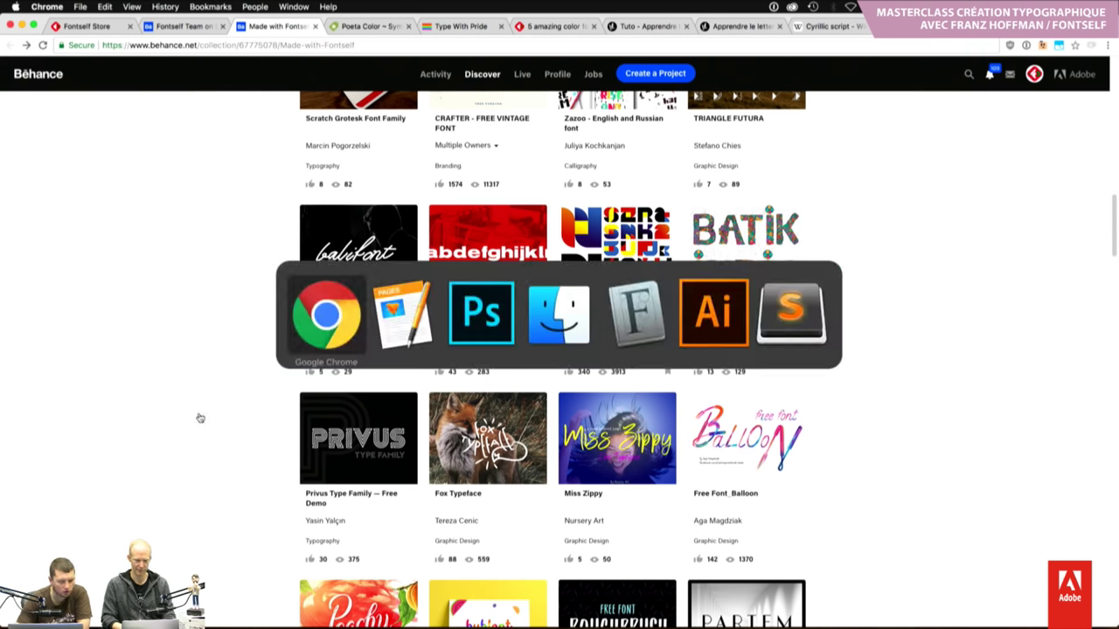
pyautogui.scroll(-5, 199, 417)
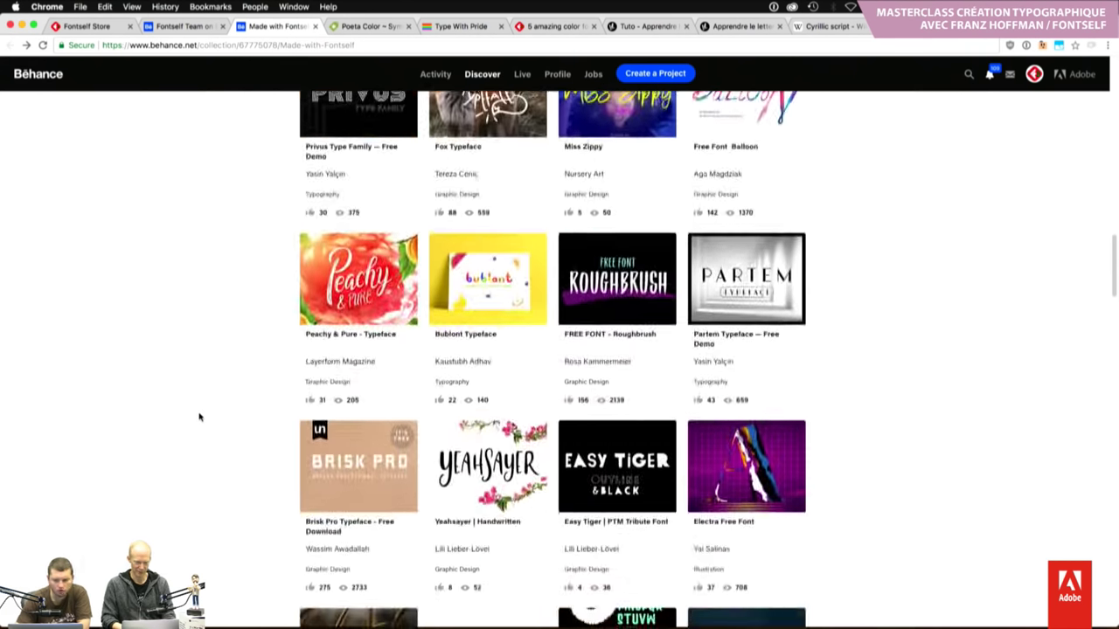
pyautogui.hotkey('ctrl', 'Tab')
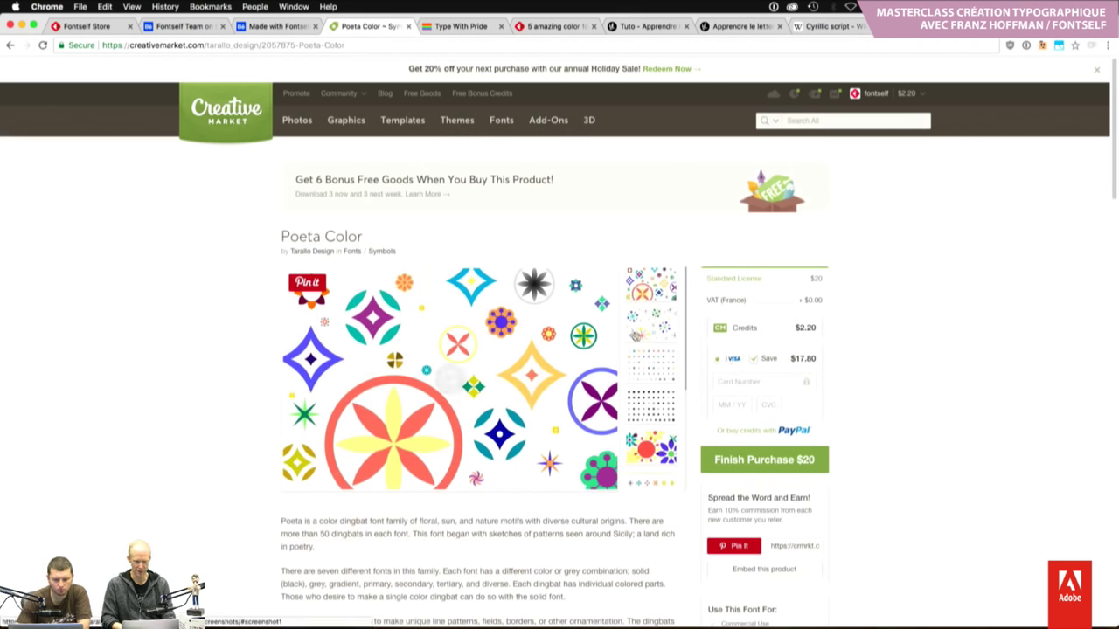
# View the Poeta Color previews, including the dingbat grid and flower image, then switch to Illustrator
pyautogui.click(640, 360)
pyautogui.click(649, 404)
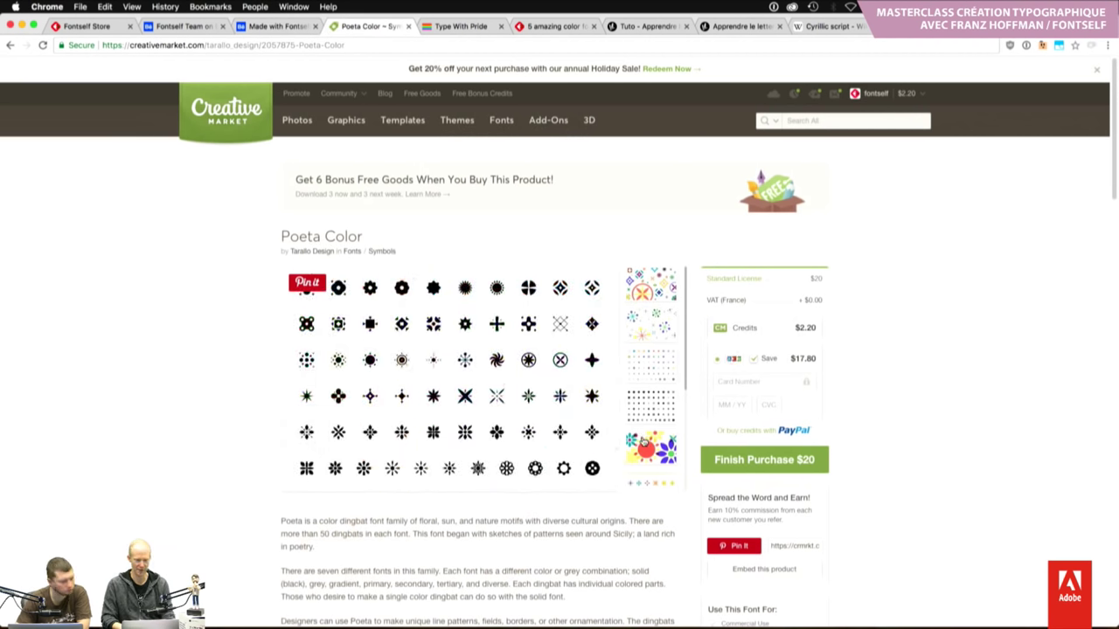
pyautogui.click(644, 445)
pyautogui.press('super+Tab')
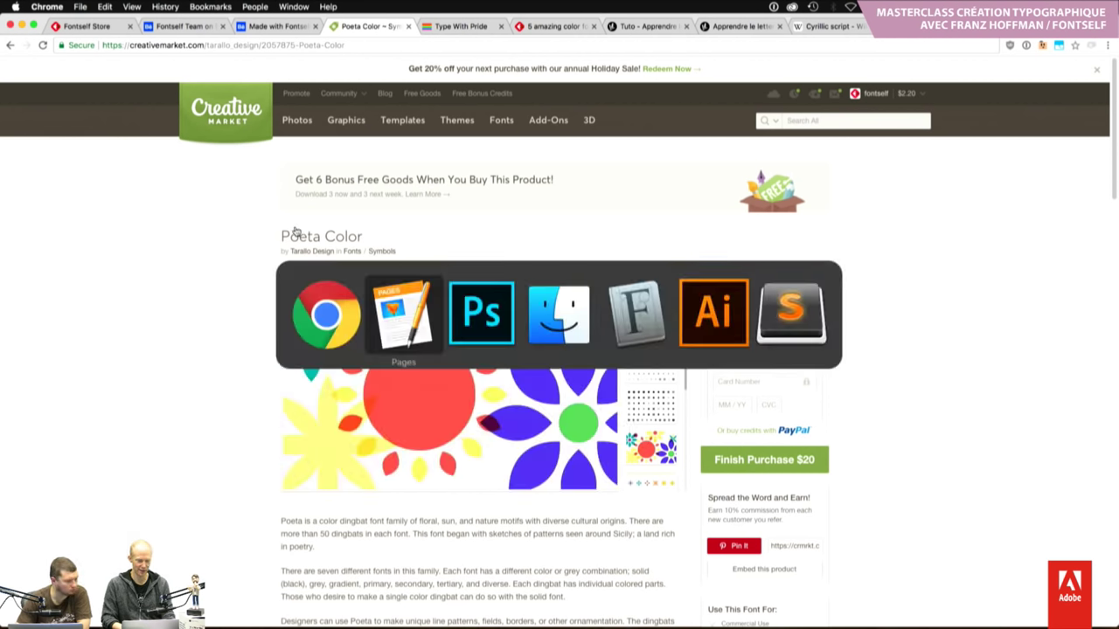
pyautogui.press('super+Tab')
pyautogui.press('super+Tab')
pyautogui.press('super+Tab')
pyautogui.press('super+Tab')
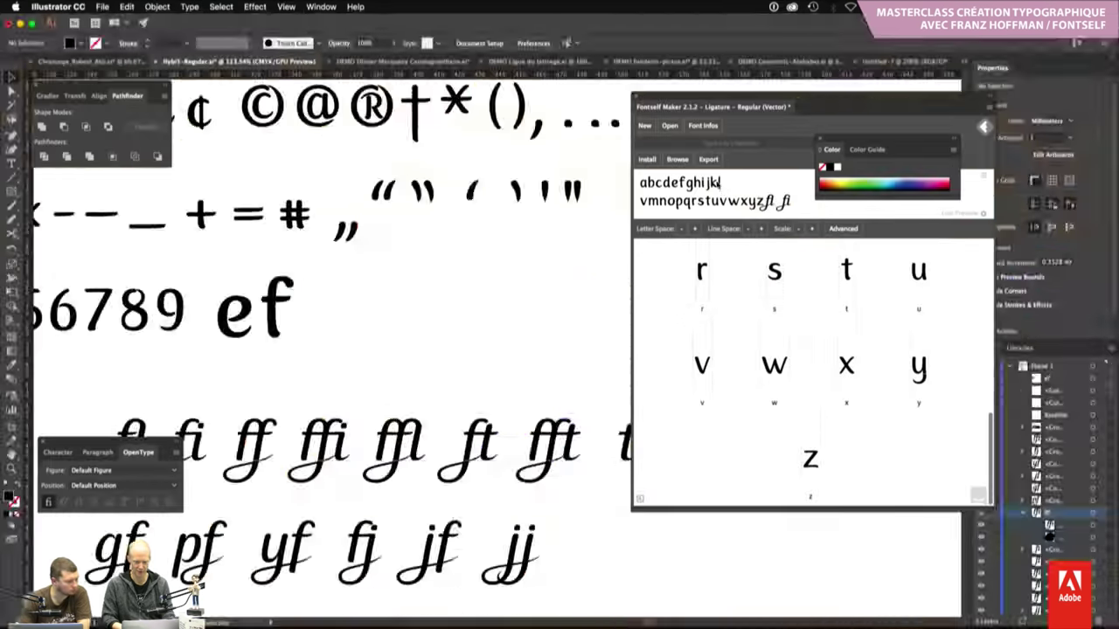
# In the DEMO fonderie-pictos document, start a new empty Fontself font
pyautogui.click(659, 61)
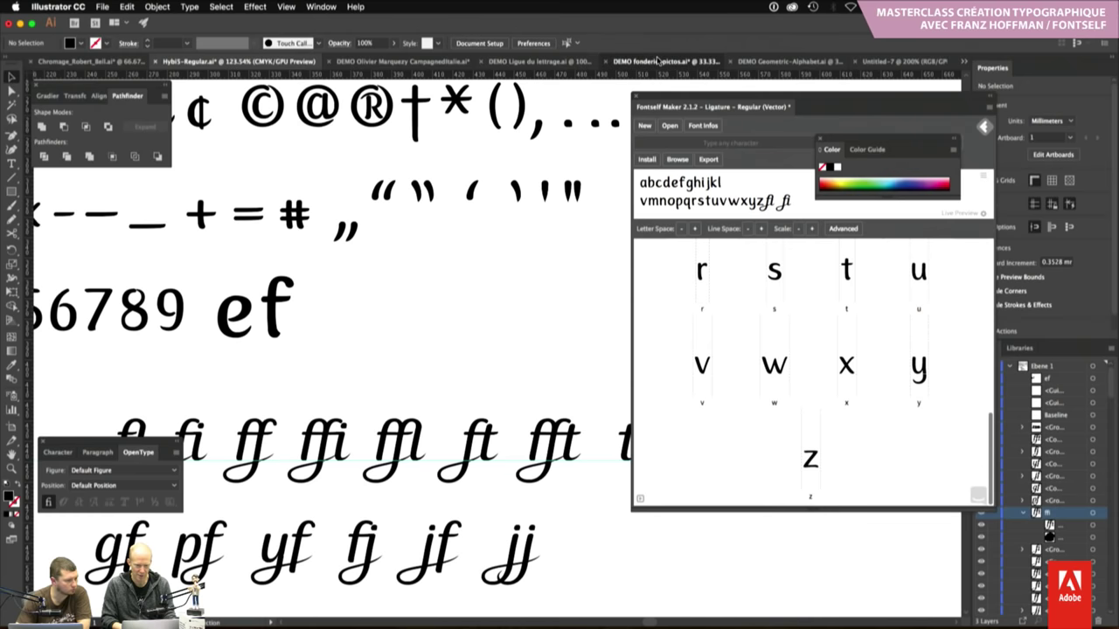
pyautogui.moveTo(692, 100); pyautogui.dragTo(825, 109)
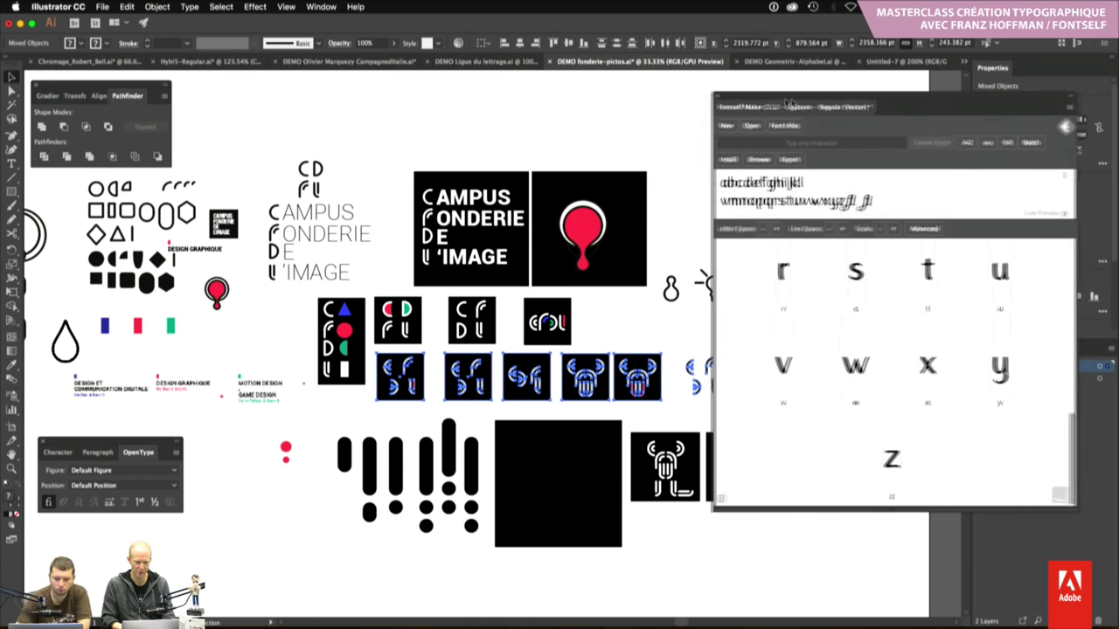
pyautogui.click(627, 103)
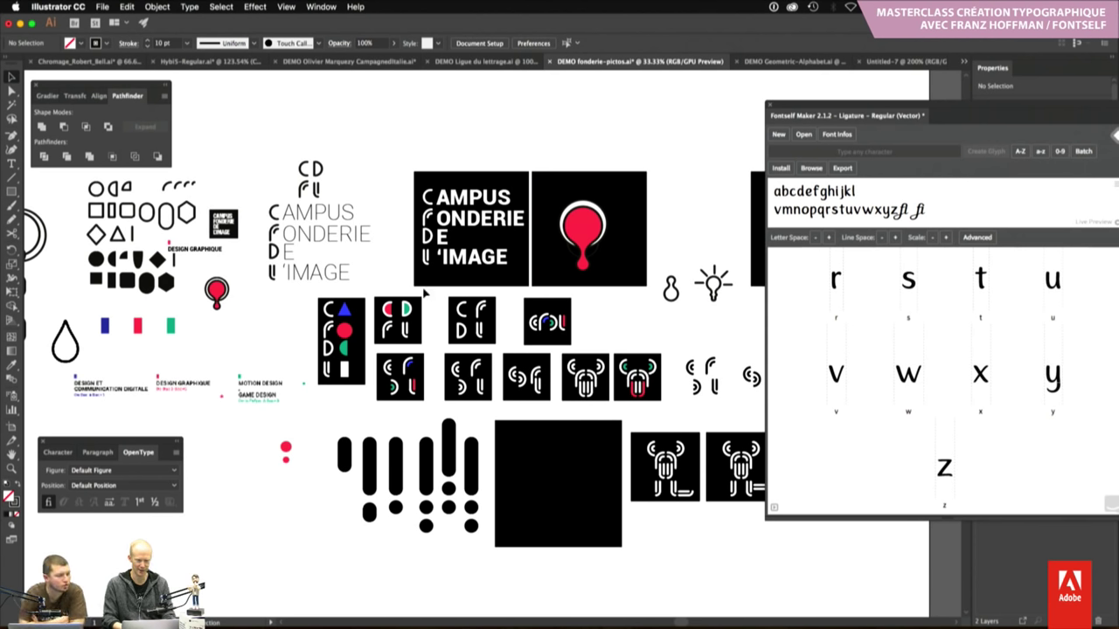
pyautogui.hscroll(5, 423, 294)
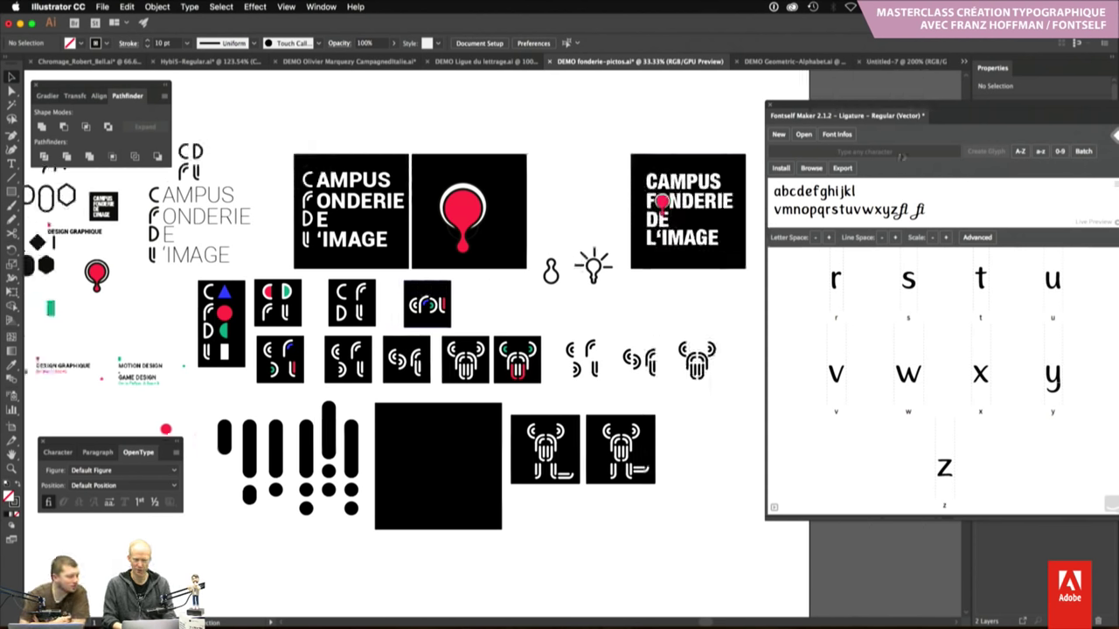
pyautogui.moveTo(844, 114); pyautogui.dragTo(784, 139)
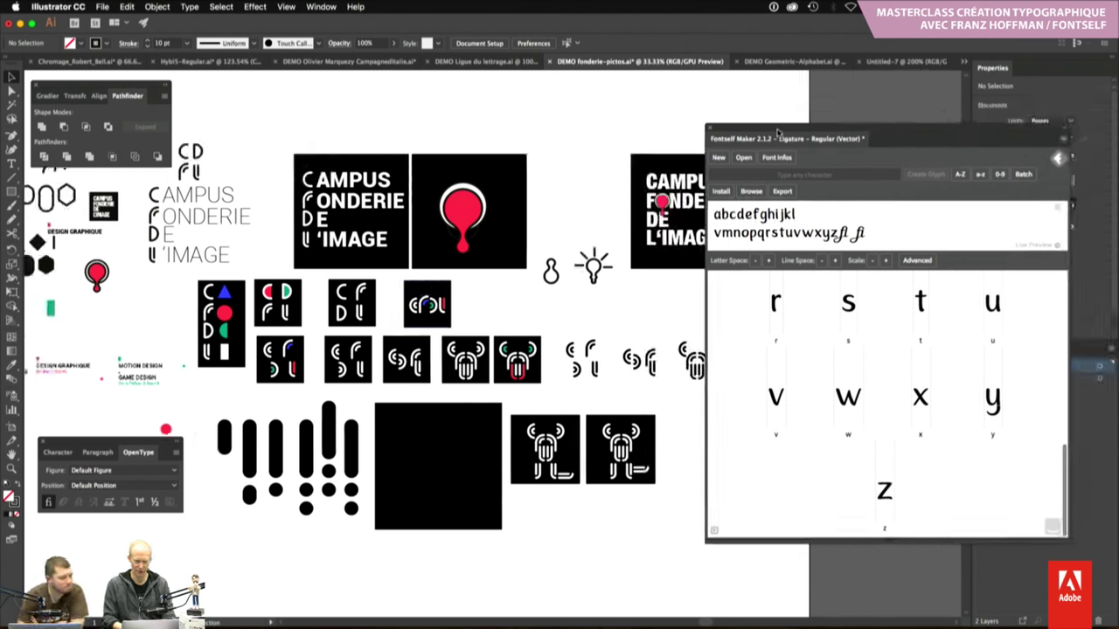
pyautogui.click(717, 159)
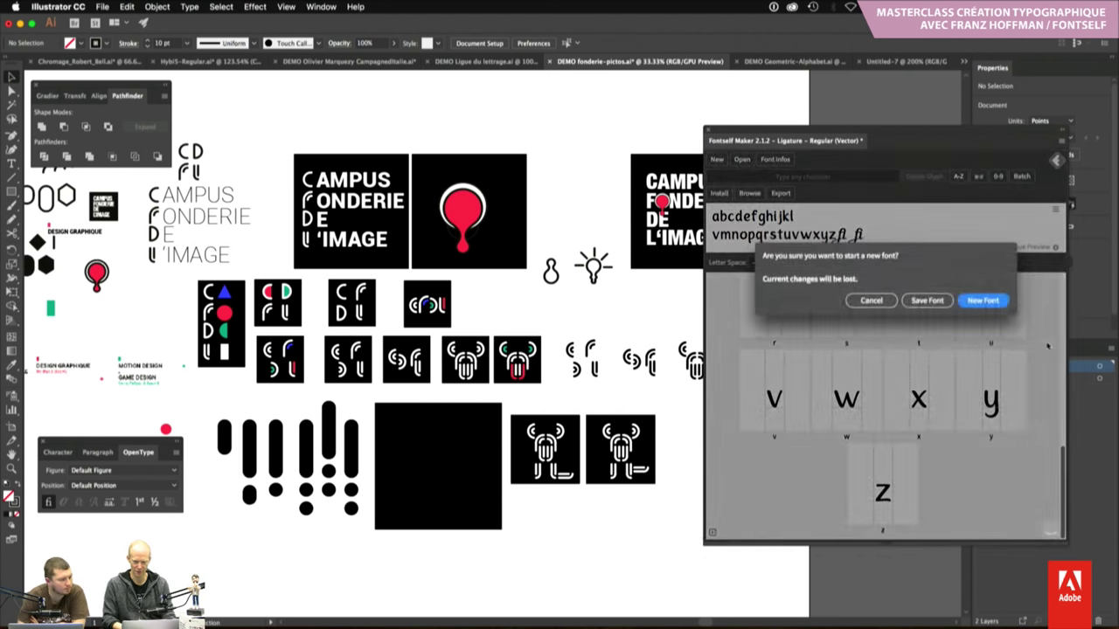
pyautogui.click(983, 298)
# Select the boxed pictograms and the right-hand outline glyphs and import them as glyphs
pyautogui.press('z')
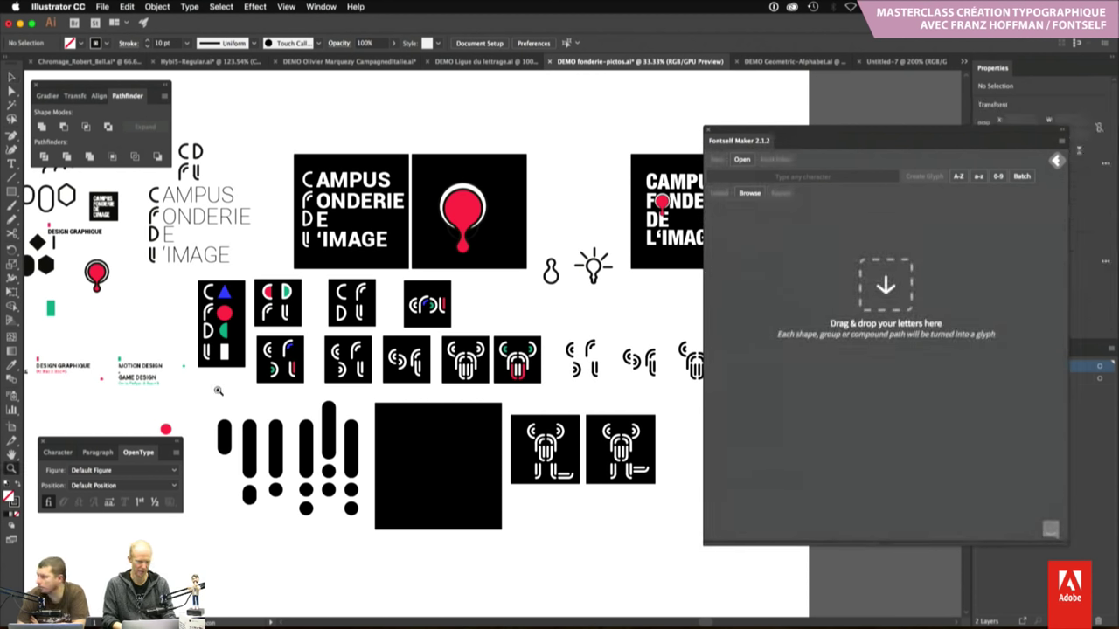
pyautogui.moveTo(372, 371); pyautogui.dragTo(417, 345)
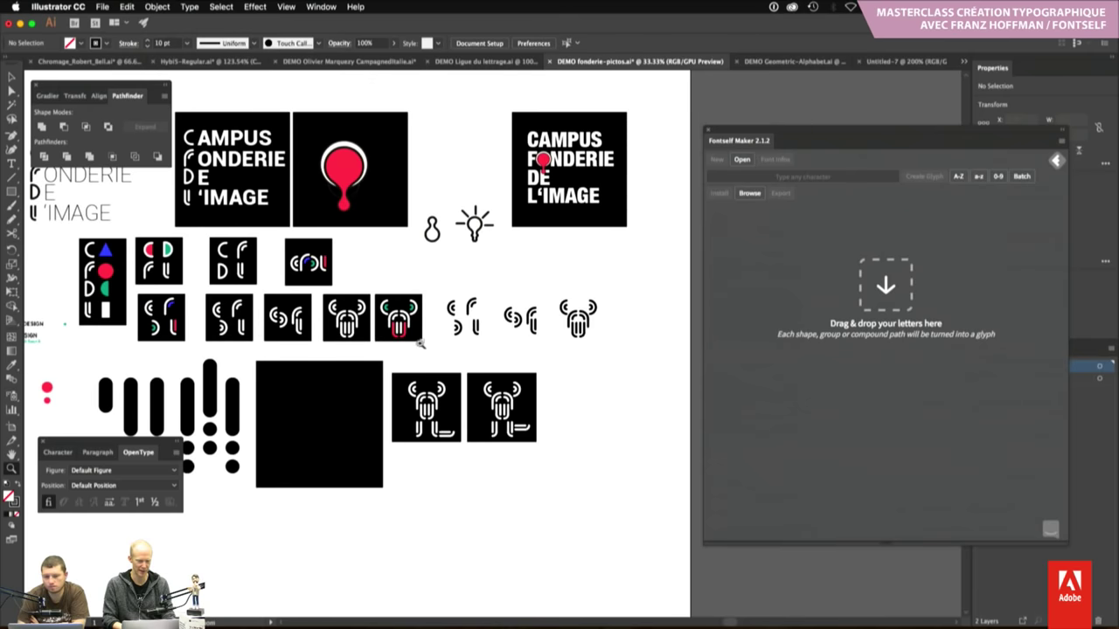
pyautogui.press('v')
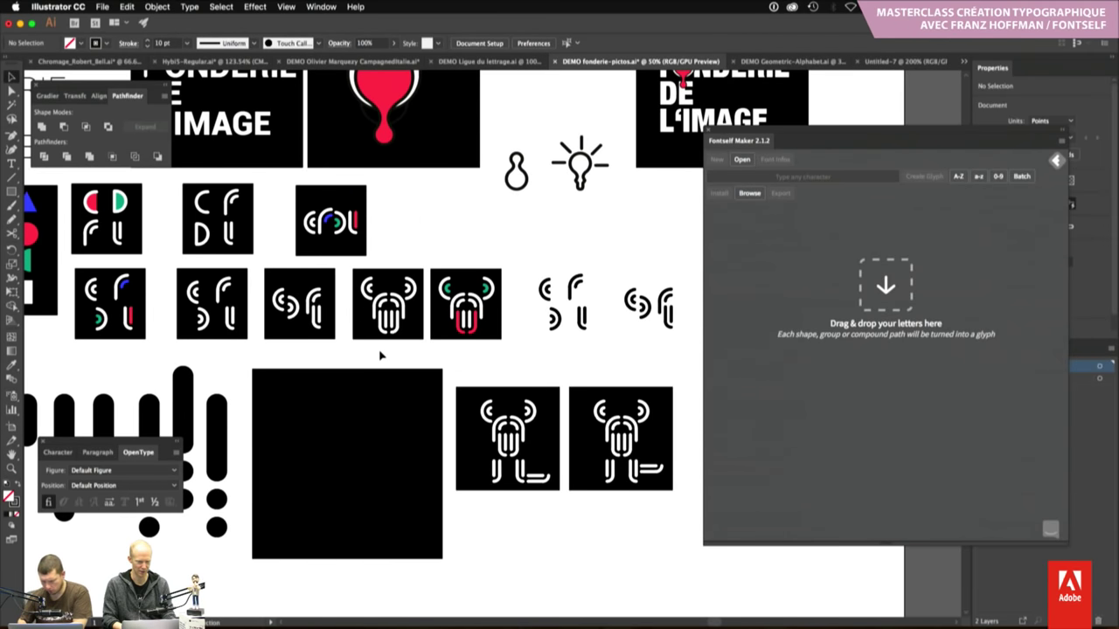
pyautogui.click(384, 306)
pyautogui.click(311, 314)
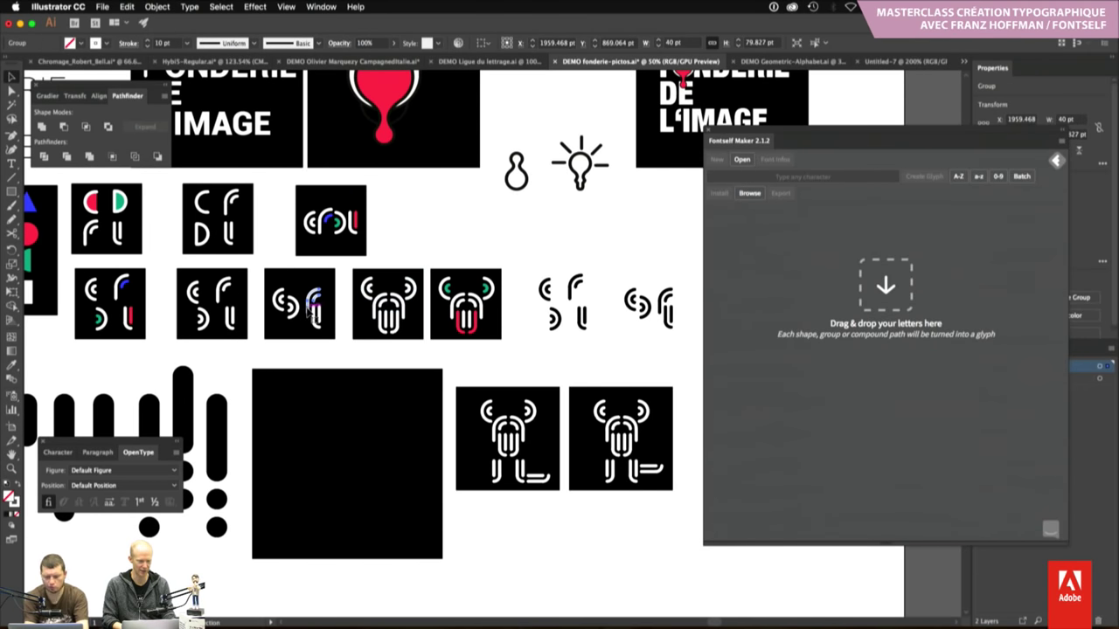
pyautogui.click(311, 314)
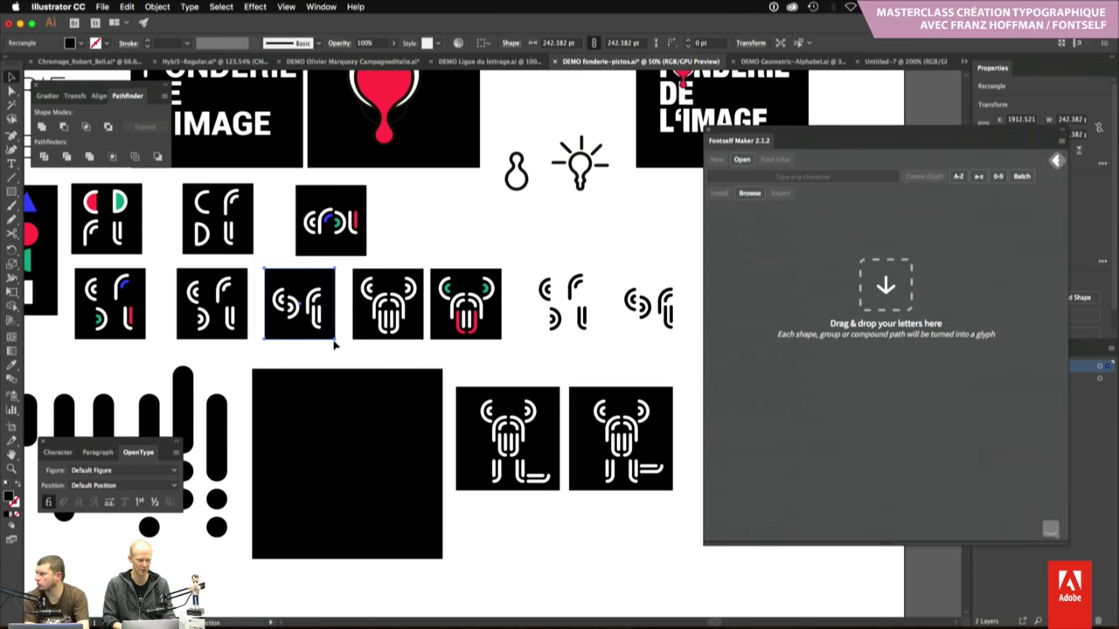
pyautogui.moveTo(334, 345); pyautogui.dragTo(335, 347)
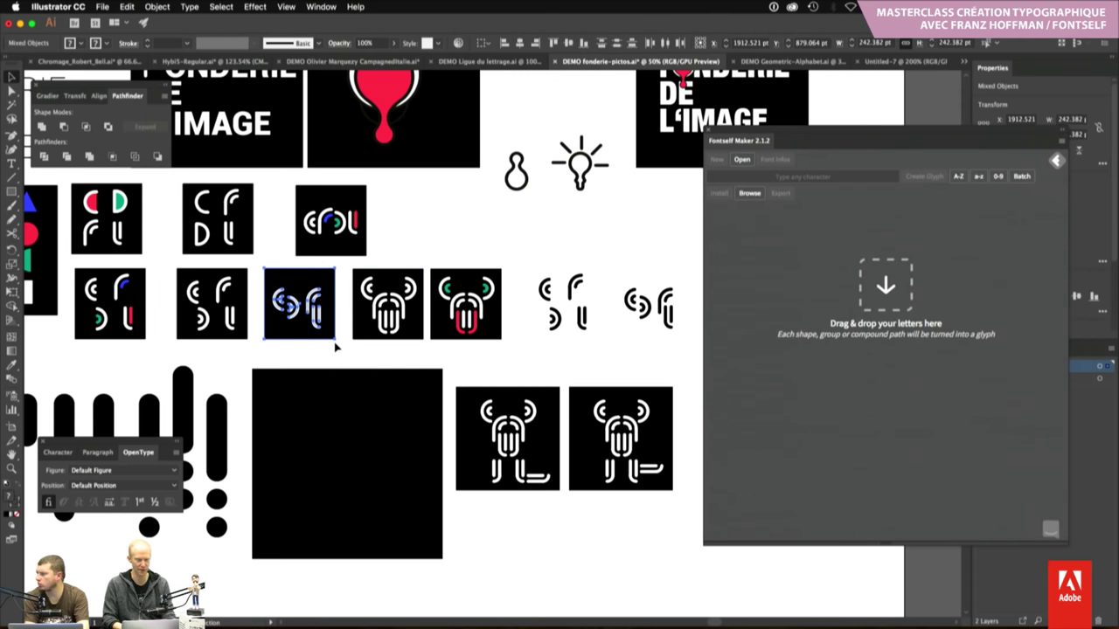
pyautogui.click(388, 324)
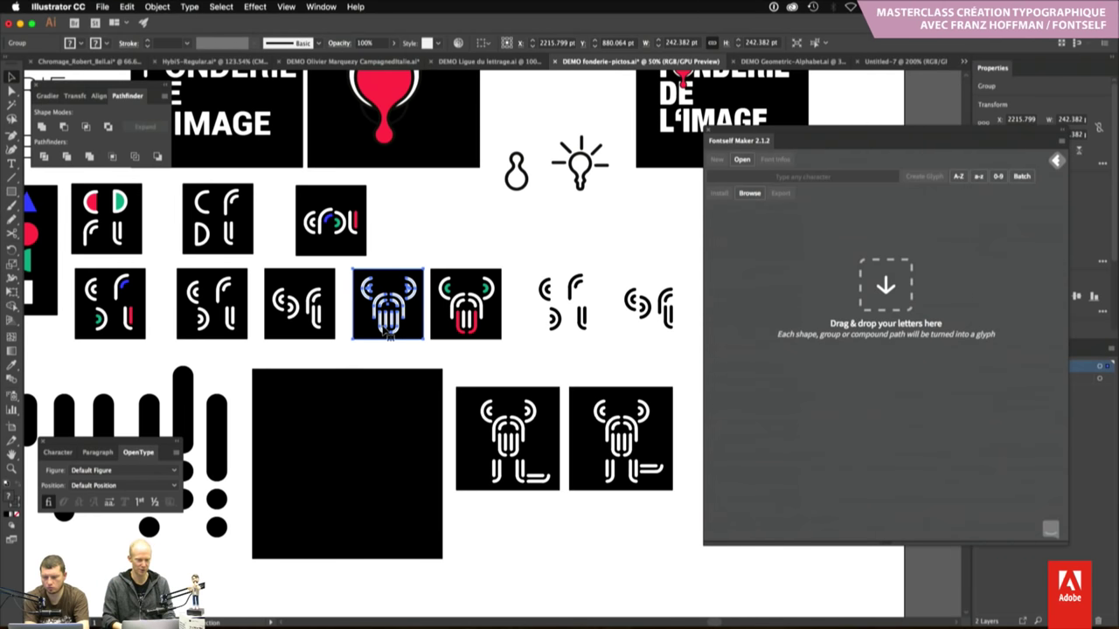
pyautogui.keyDown('shift'); pyautogui.click(299, 304); pyautogui.keyUp('shift')
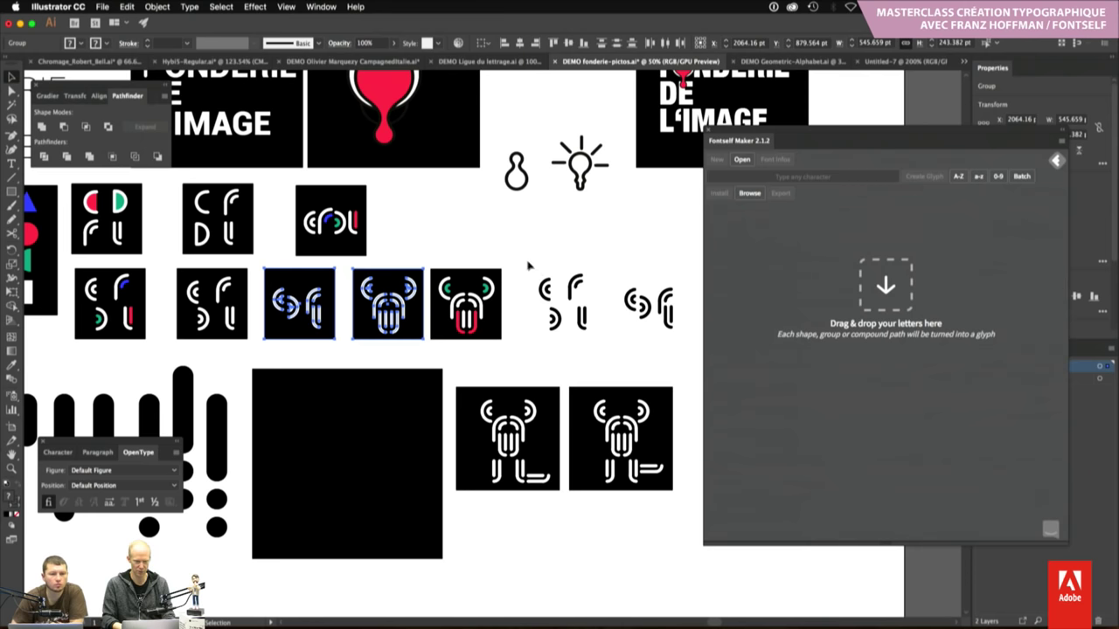
pyautogui.moveTo(527, 265); pyautogui.dragTo(680, 339)
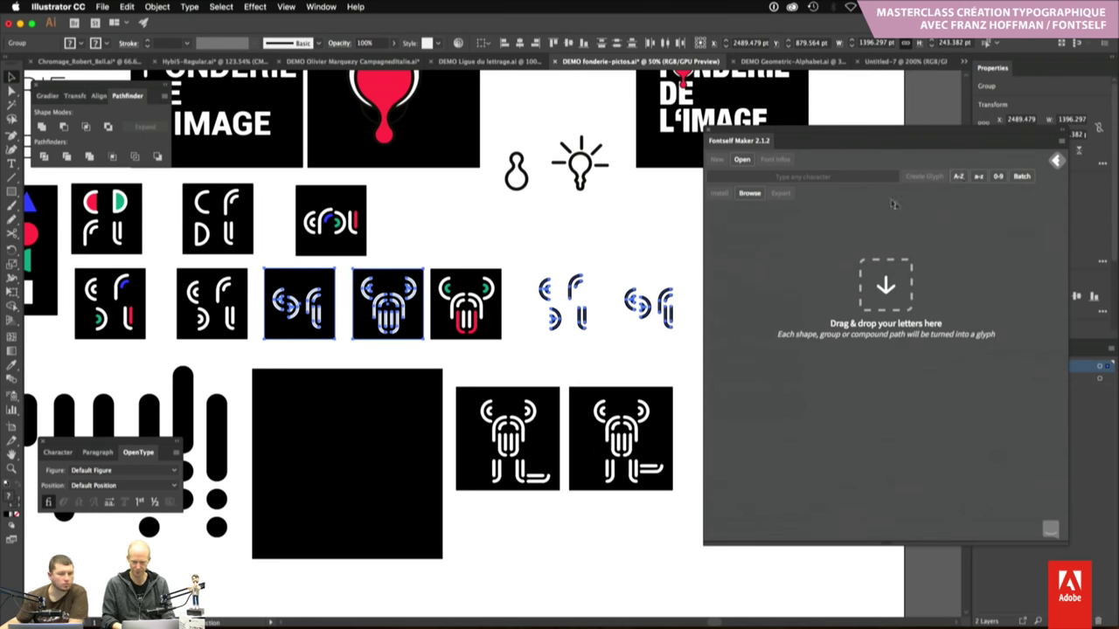
pyautogui.click(1020, 177)
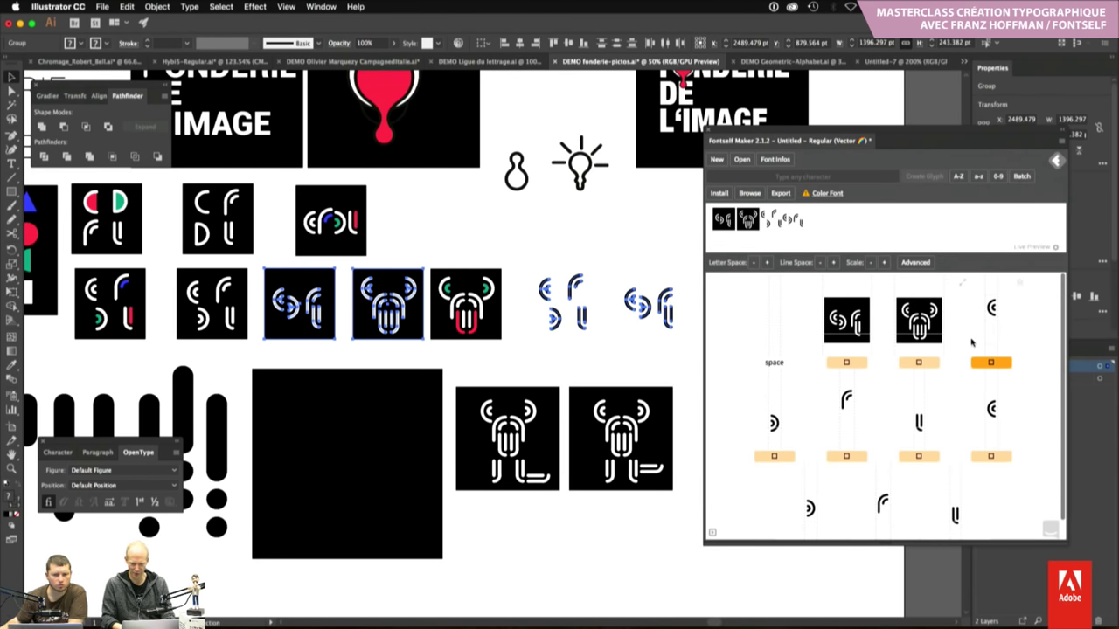
# Start another new font and batch-import the two boxed pictograms and two loose glyph groups
pyautogui.click(718, 162)
pyautogui.click(987, 298)
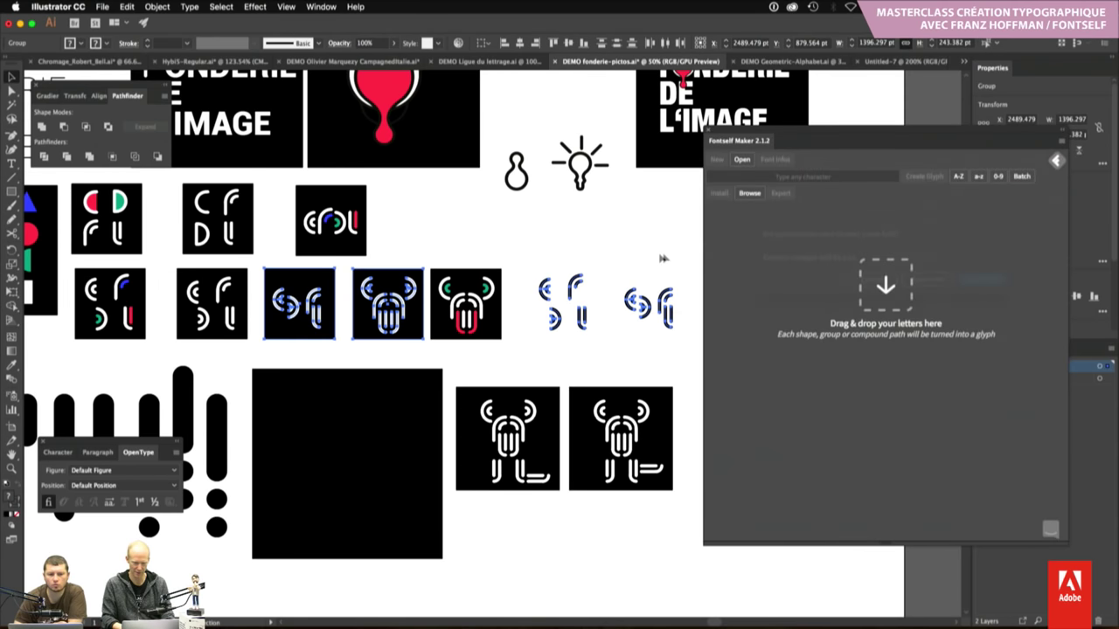
pyautogui.click(588, 360)
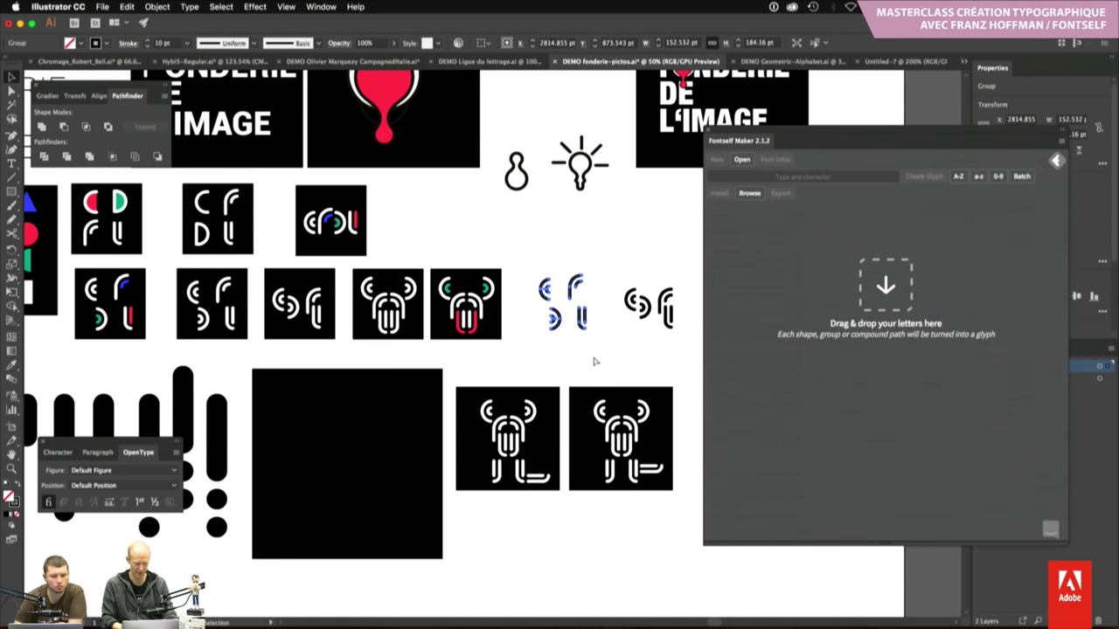
pyautogui.click(671, 322)
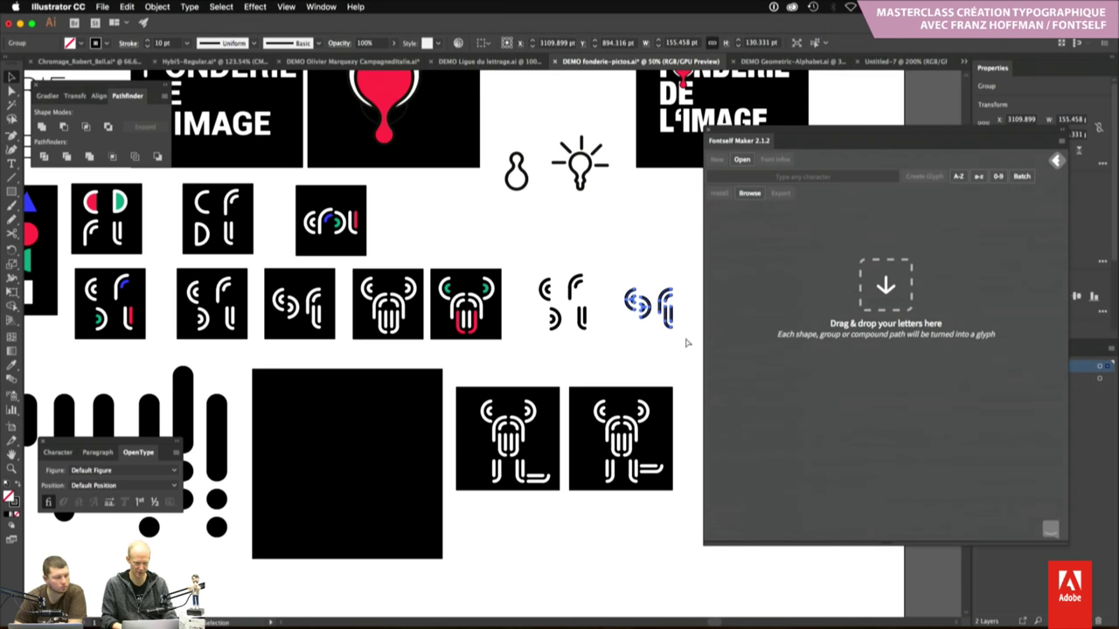
pyautogui.keyDown('shift'); pyautogui.click(554, 316); pyautogui.keyUp('shift')
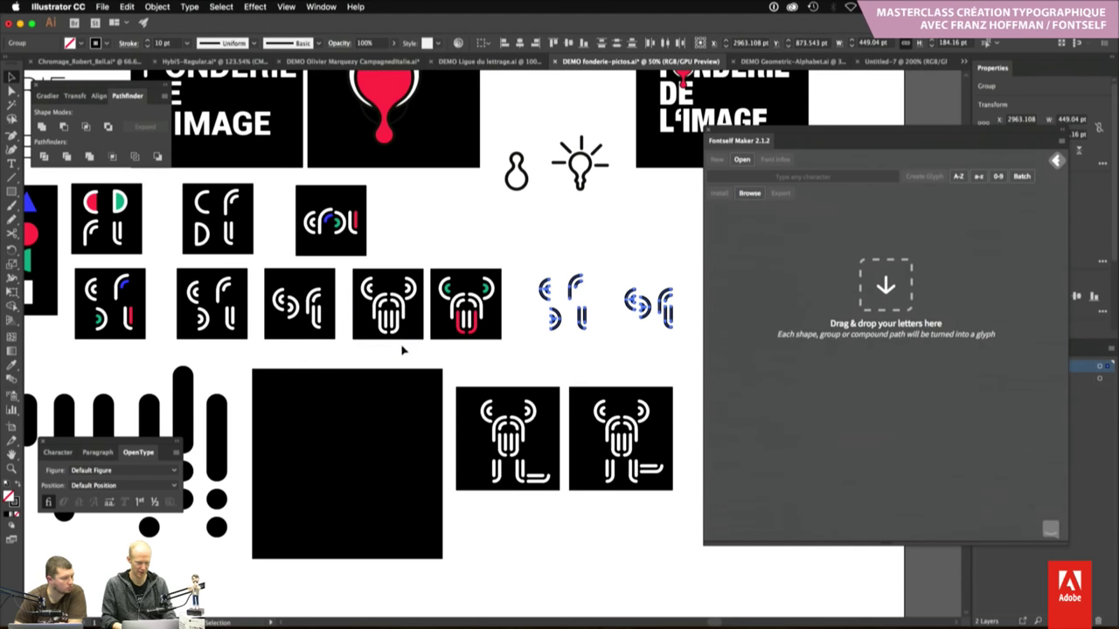
pyautogui.keyDown('shift'); pyautogui.click(307, 326); pyautogui.keyUp('shift')
pyautogui.keyDown('shift'); pyautogui.click(388, 319); pyautogui.keyUp('shift')
pyautogui.hotkey('ctrl', 'r')
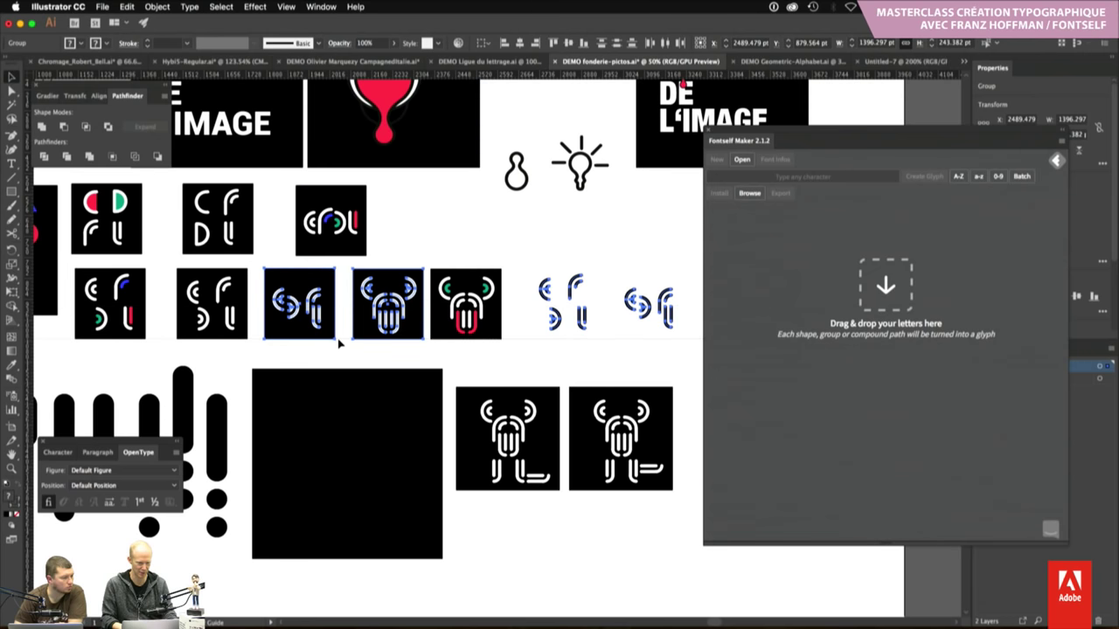
pyautogui.click(303, 365)
pyautogui.hotkey('ctrl', 'z')
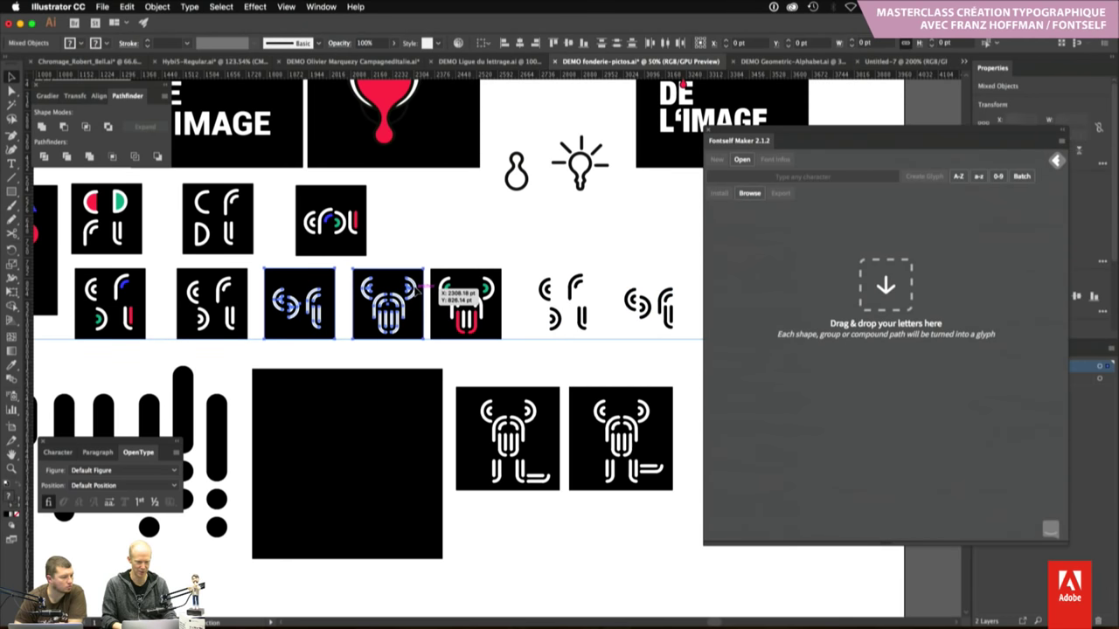
pyautogui.click(680, 285)
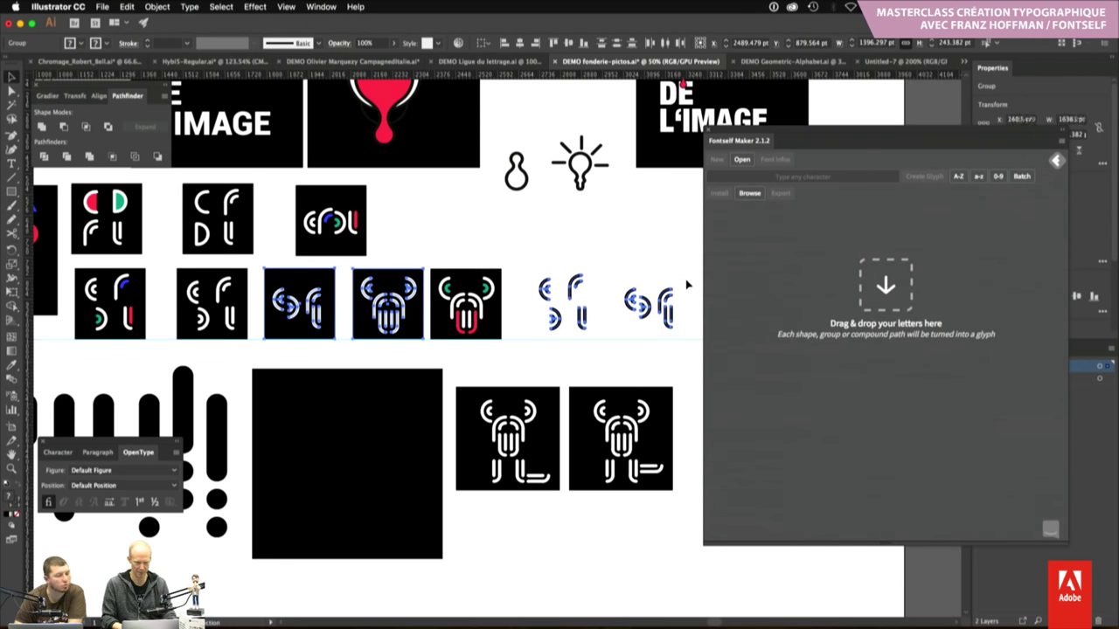
pyautogui.click(1022, 176)
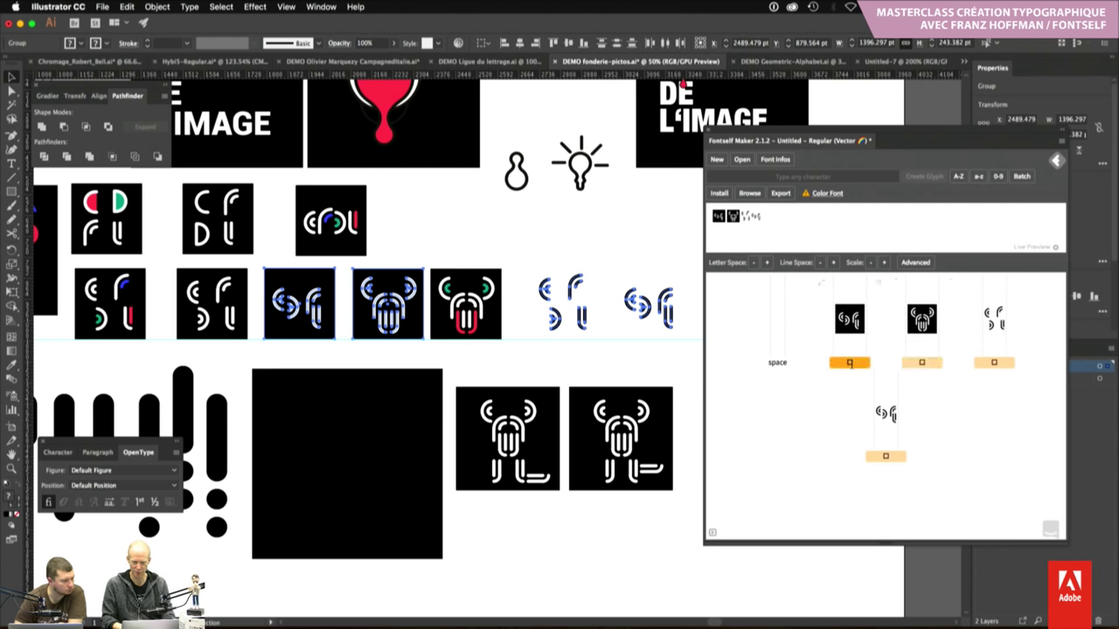
# Toggle the glyph list between Unicode codes and characters
pyautogui.click(849, 362)
pyautogui.click(922, 359)
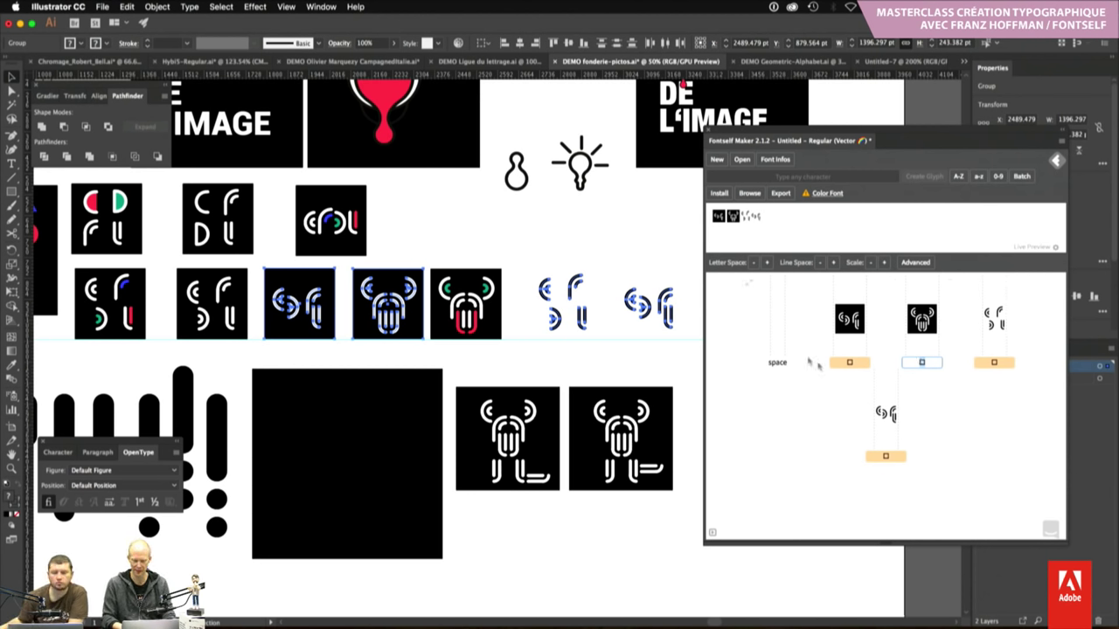
pyautogui.click(713, 532)
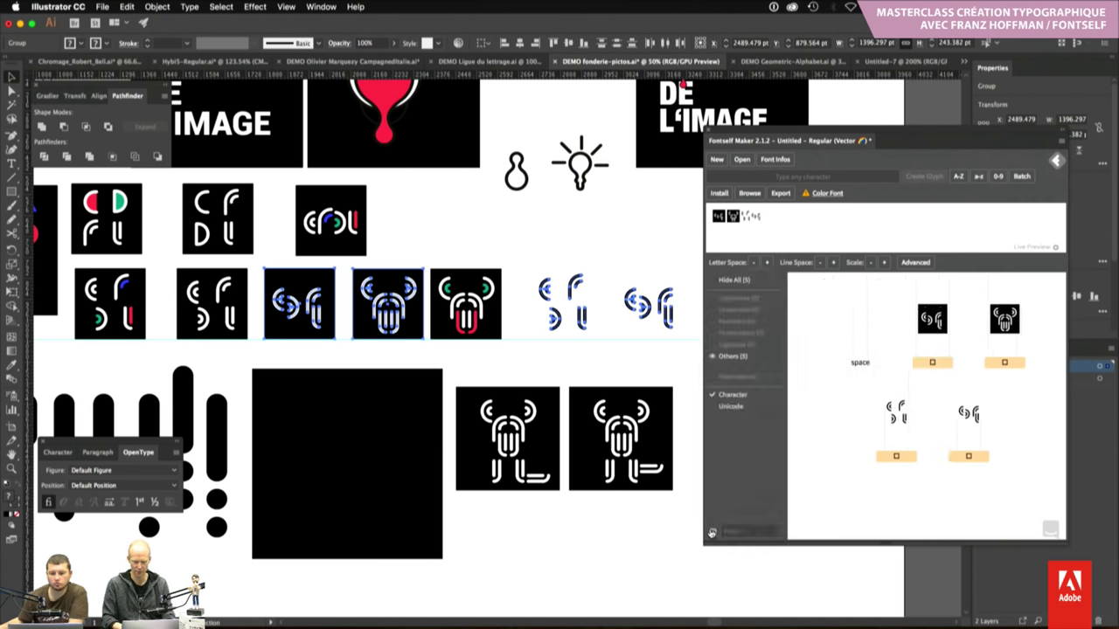
pyautogui.click(731, 406)
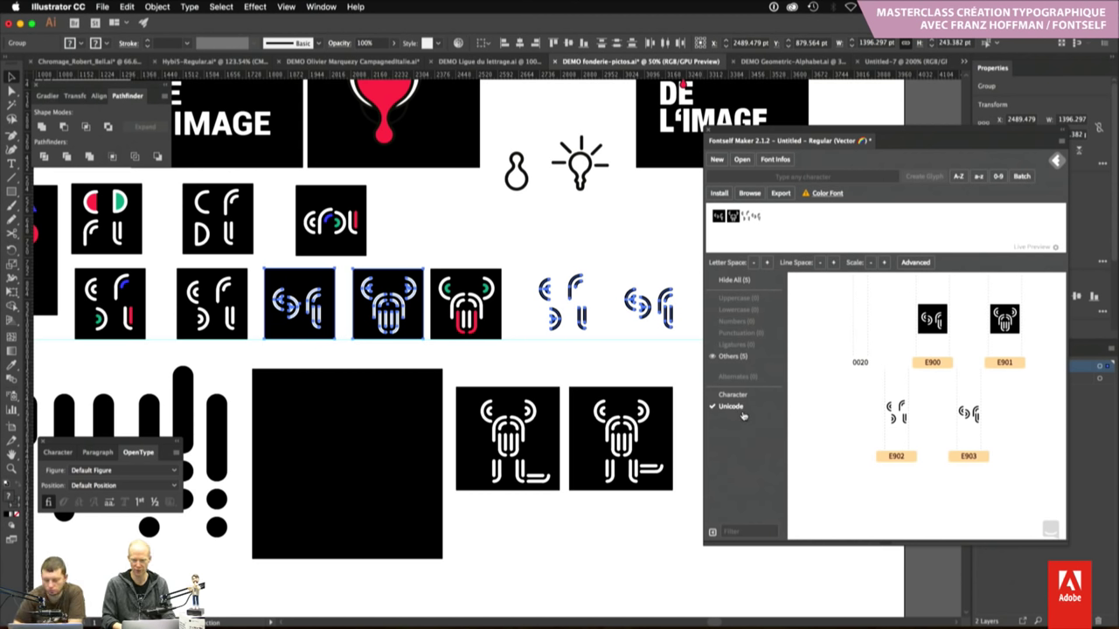
pyautogui.click(734, 397)
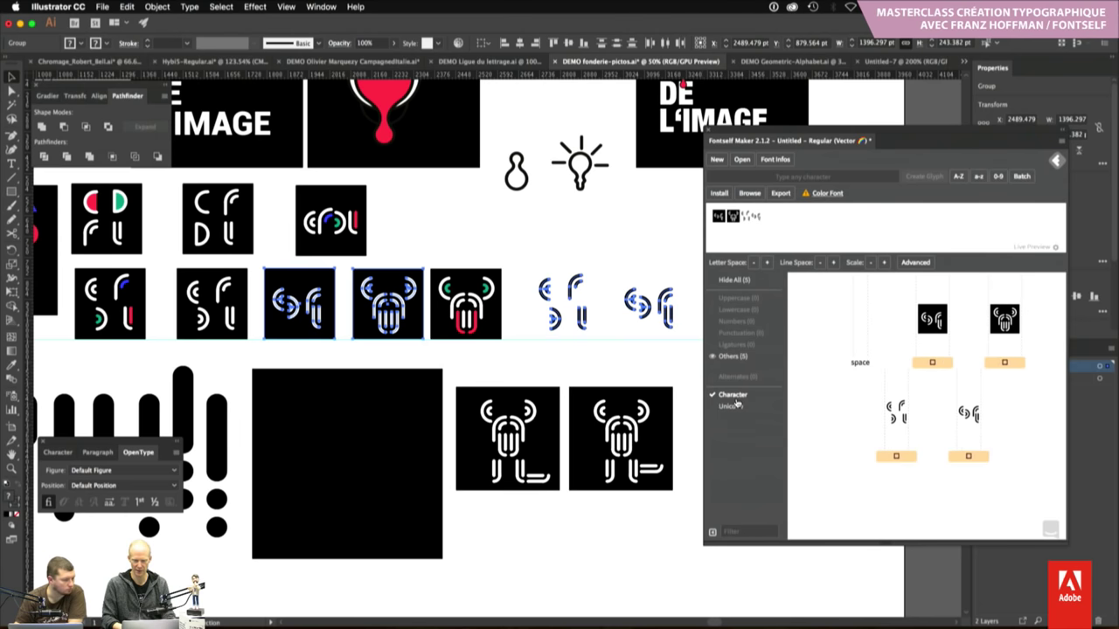
# Label the first three pictogram glyphs A, B and C, then deselect the artwork
pyautogui.click(933, 363)
pyautogui.write('A')
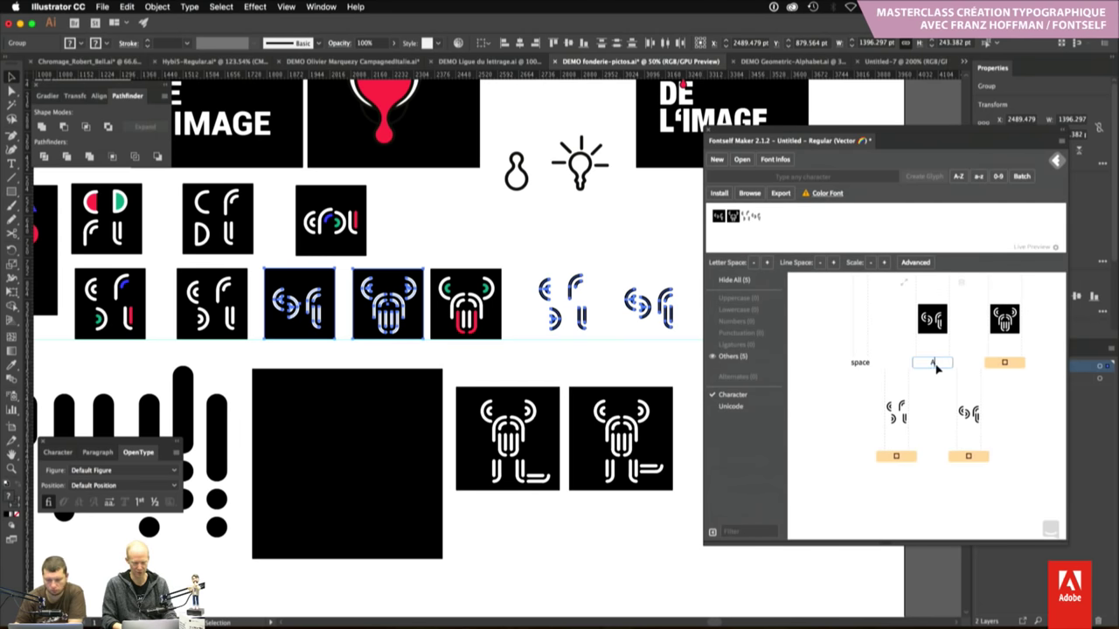
pyautogui.click(1004, 362)
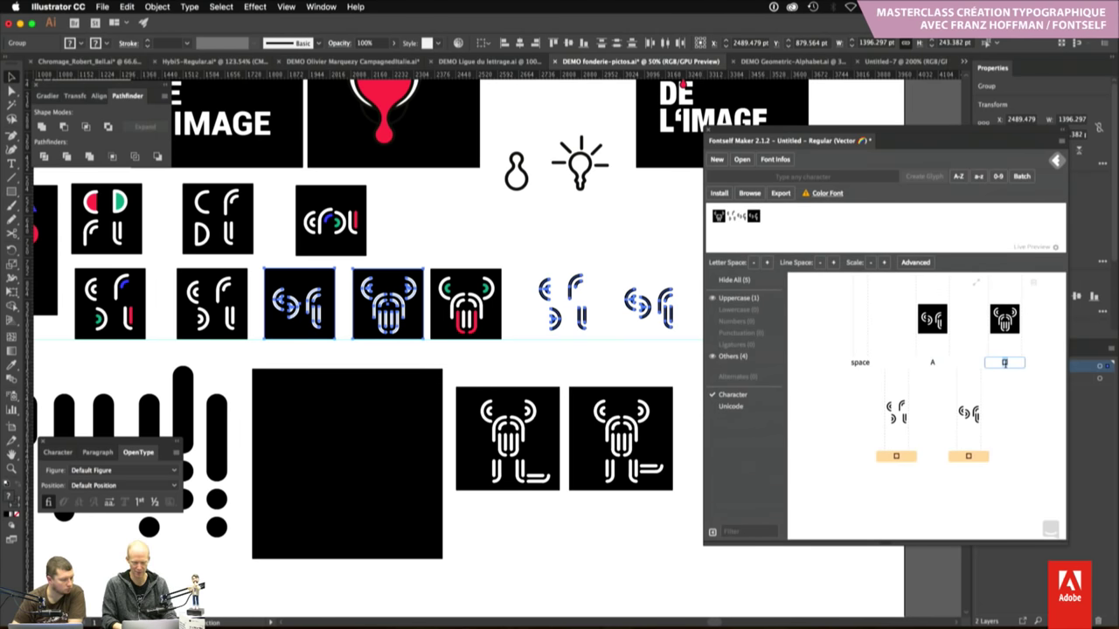
pyautogui.write('B')
pyautogui.click(896, 456)
pyautogui.write('C')
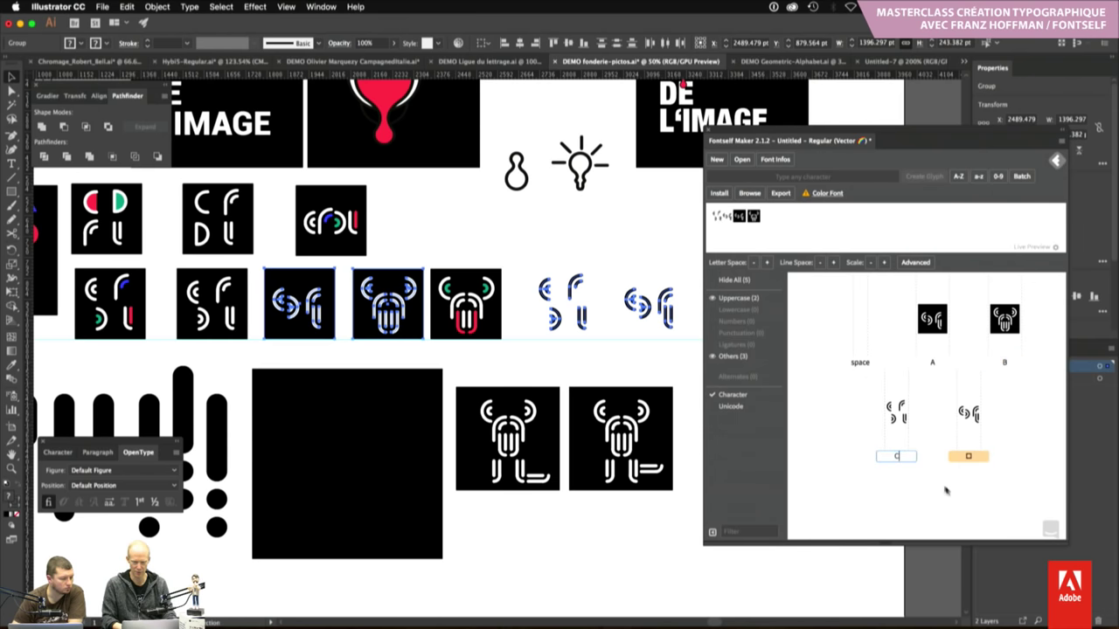
pyautogui.press('Return')
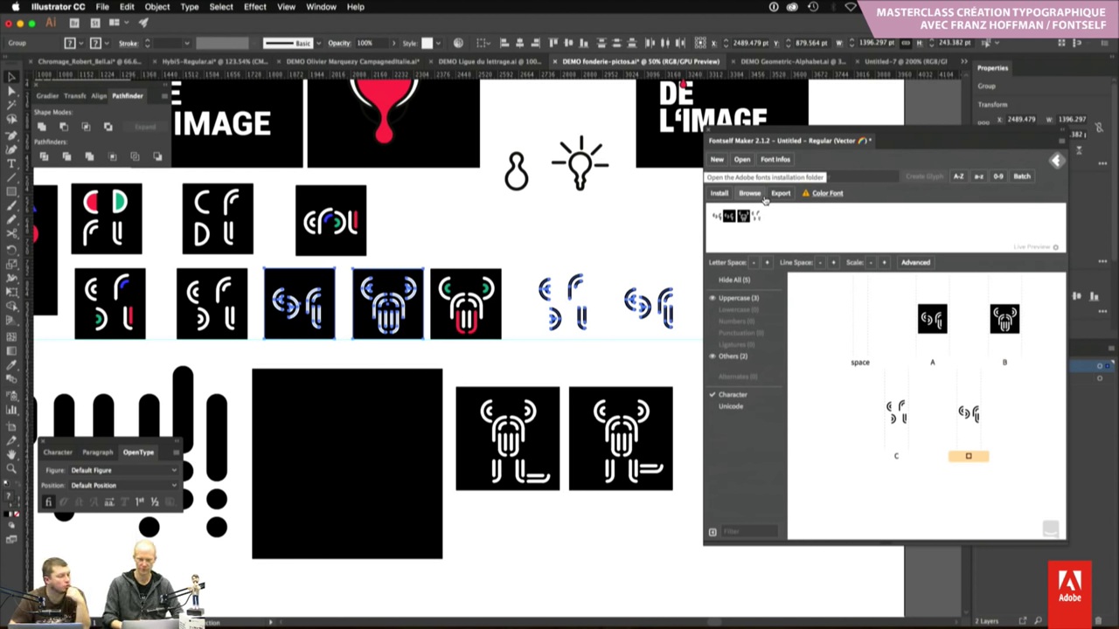
pyautogui.click(636, 272)
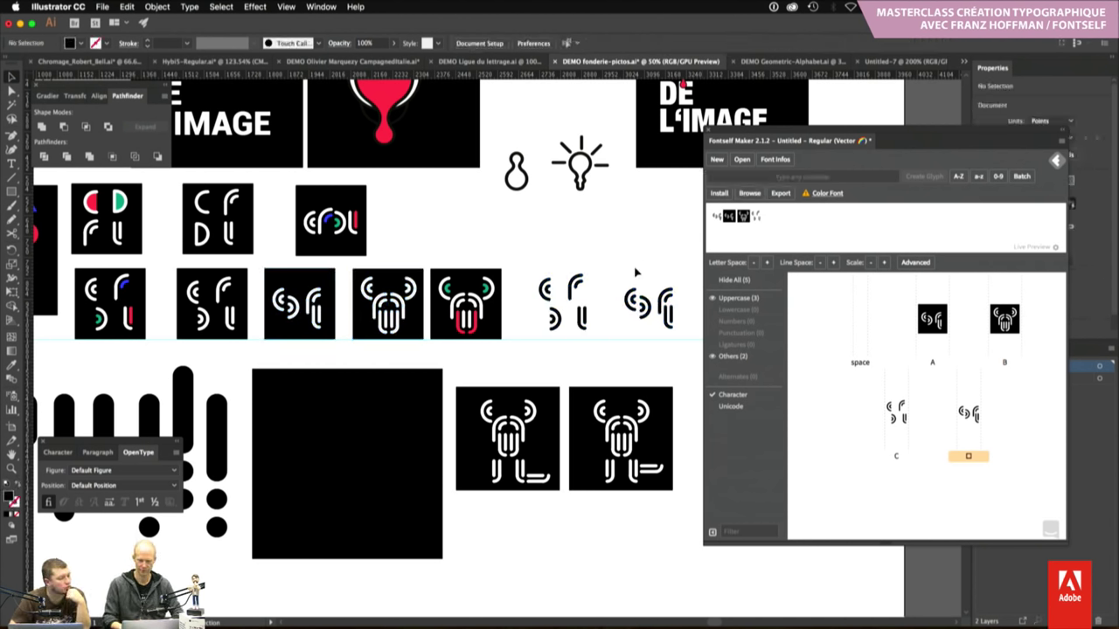
# Discard the pictogram font for a new empty Fontself font and bring up DEMO Geometric-Alphabet
pyautogui.click(719, 161)
pyautogui.press('Return')
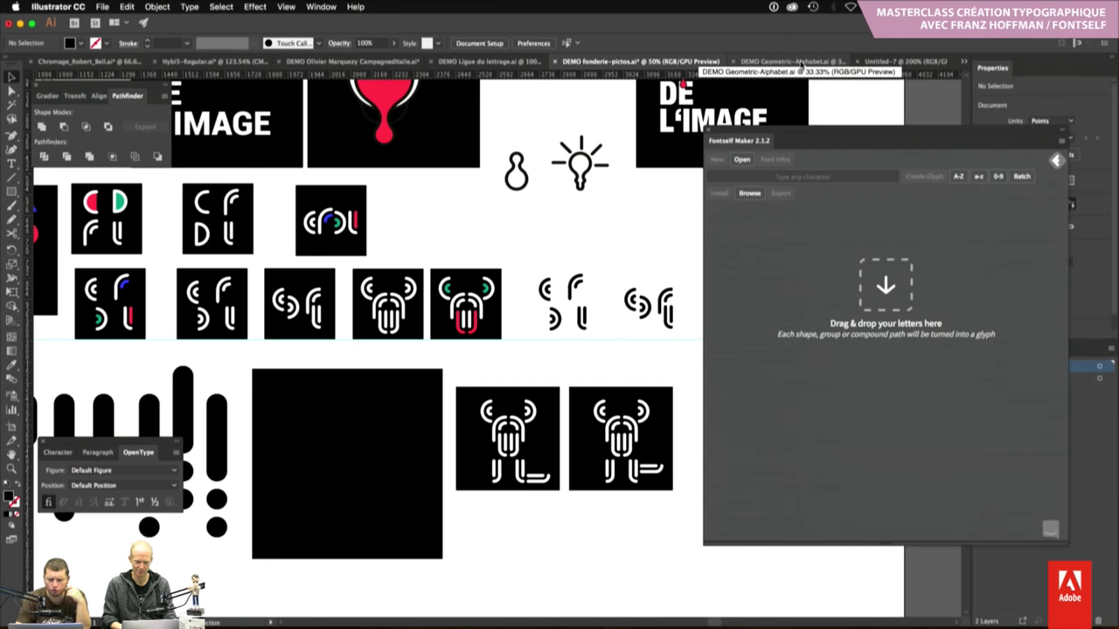
pyautogui.click(801, 66)
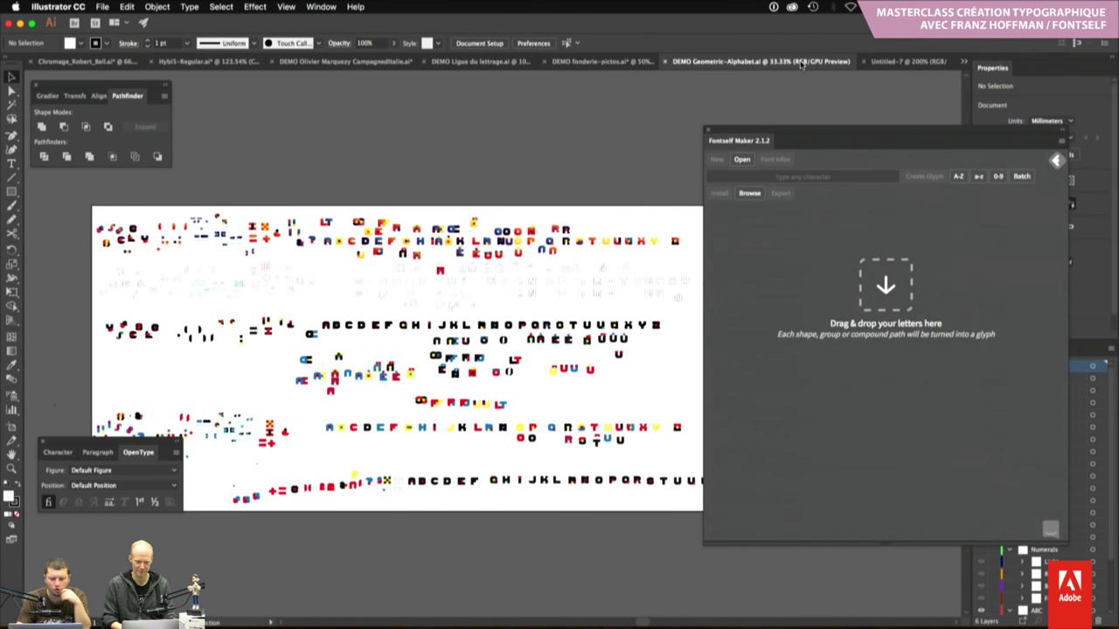
# Zoom in and out on the Geometric-Alphabet coloured letters, then switch to Chrome
pyautogui.press('z')
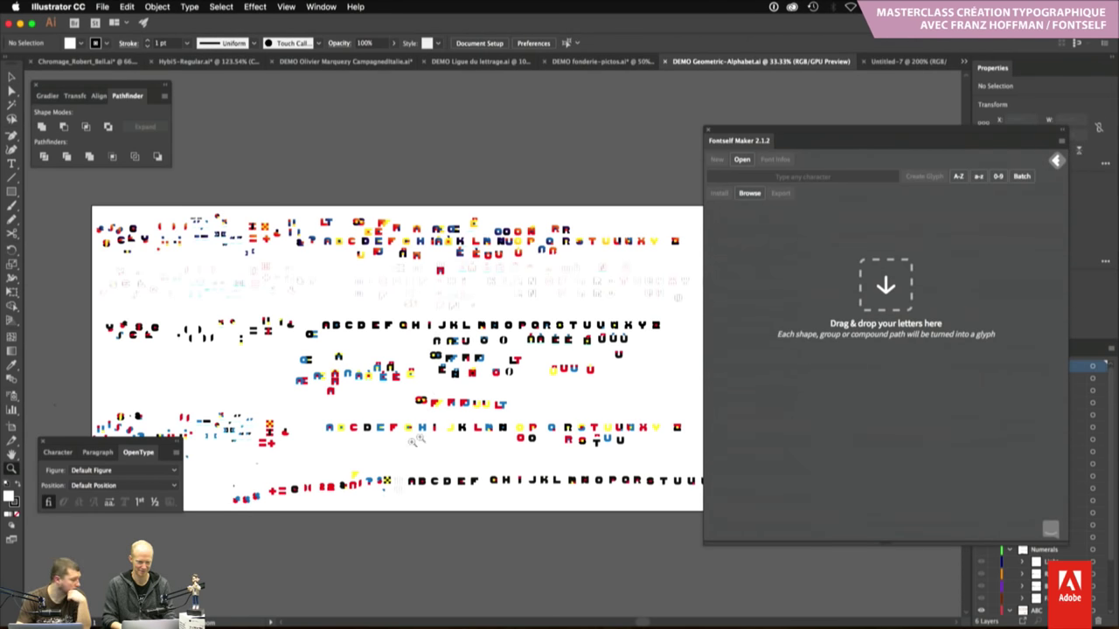
pyautogui.moveTo(417, 440); pyautogui.dragTo(508, 408)
pyautogui.press('Tab')
pyautogui.press('Tab')
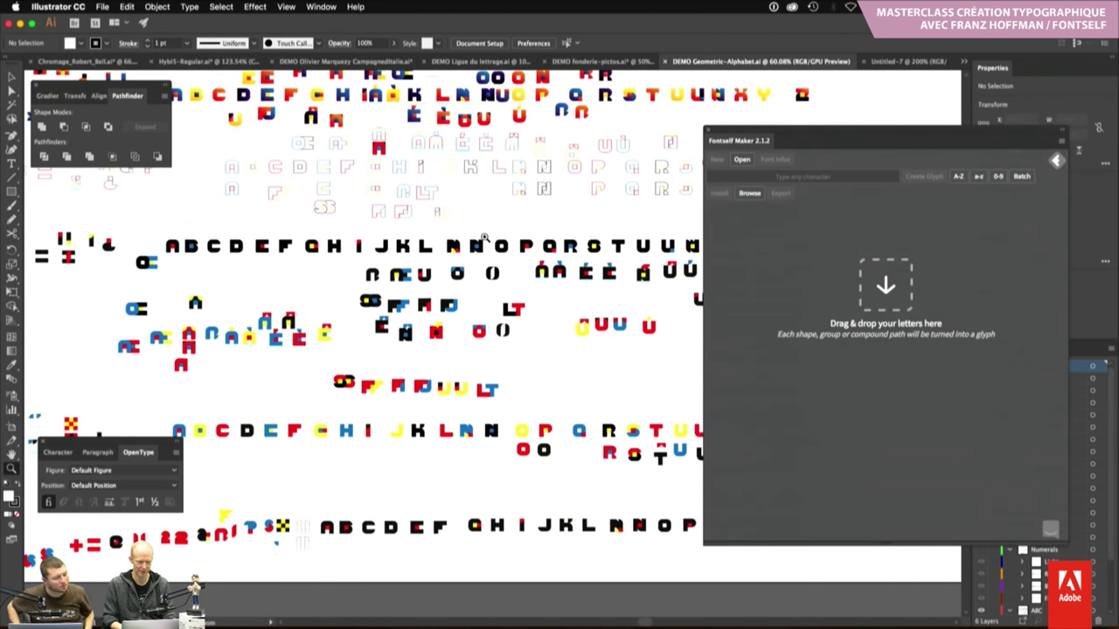
pyautogui.scroll(-3, 502, 405)
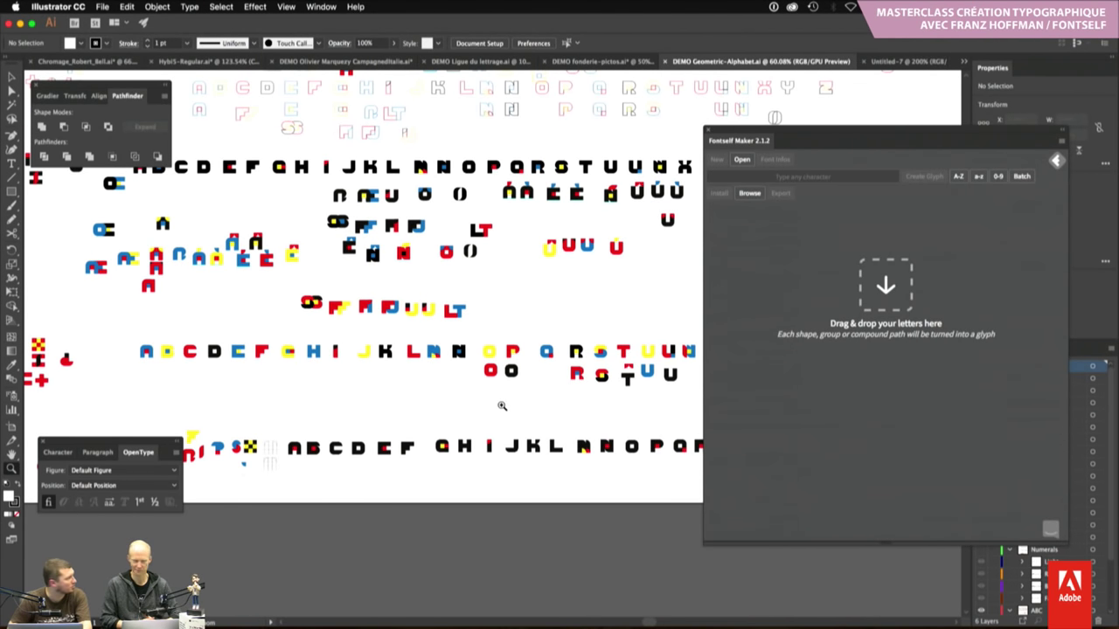
pyautogui.moveTo(340, 388); pyautogui.dragTo(522, 370)
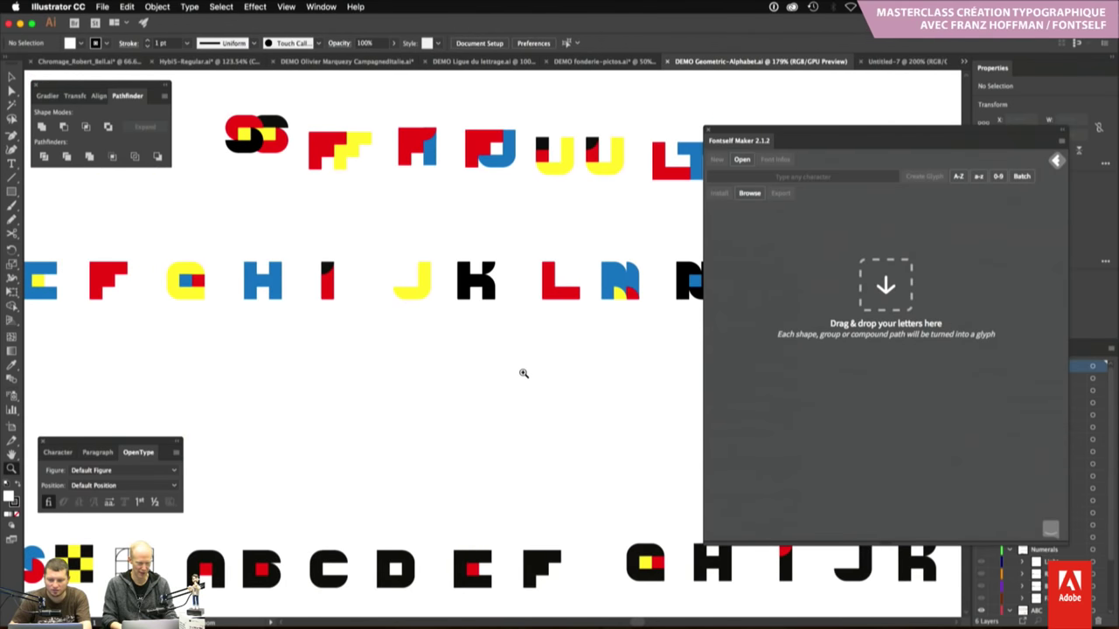
pyautogui.keyDown('alt'); pyautogui.click(523, 373); pyautogui.keyUp('alt')
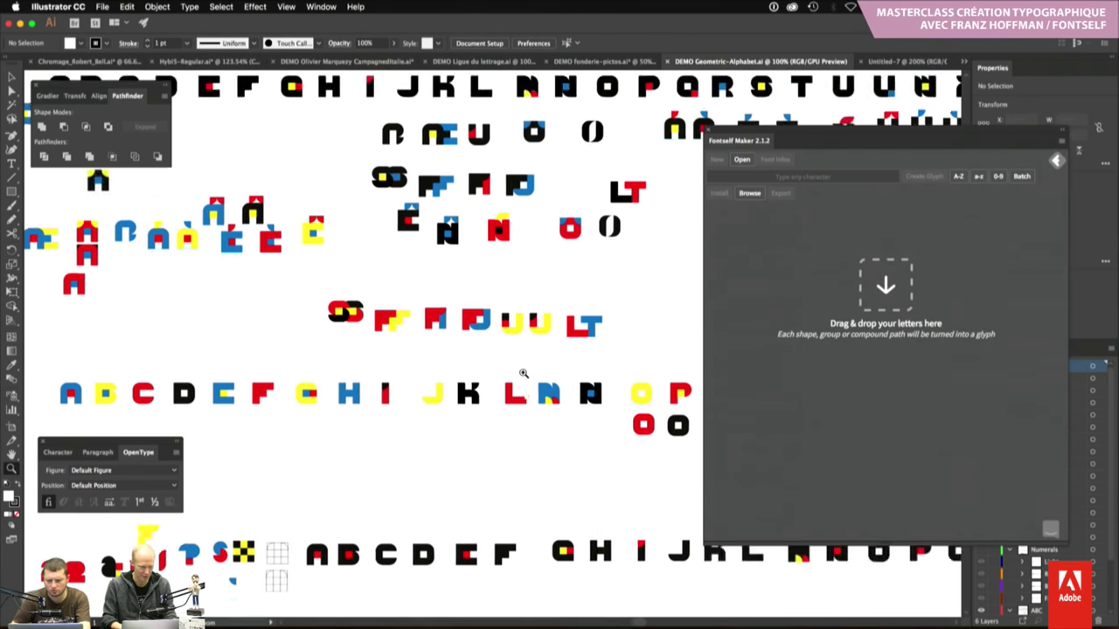
pyautogui.scroll(5, 523, 374)
pyautogui.scroll(4, 523, 374)
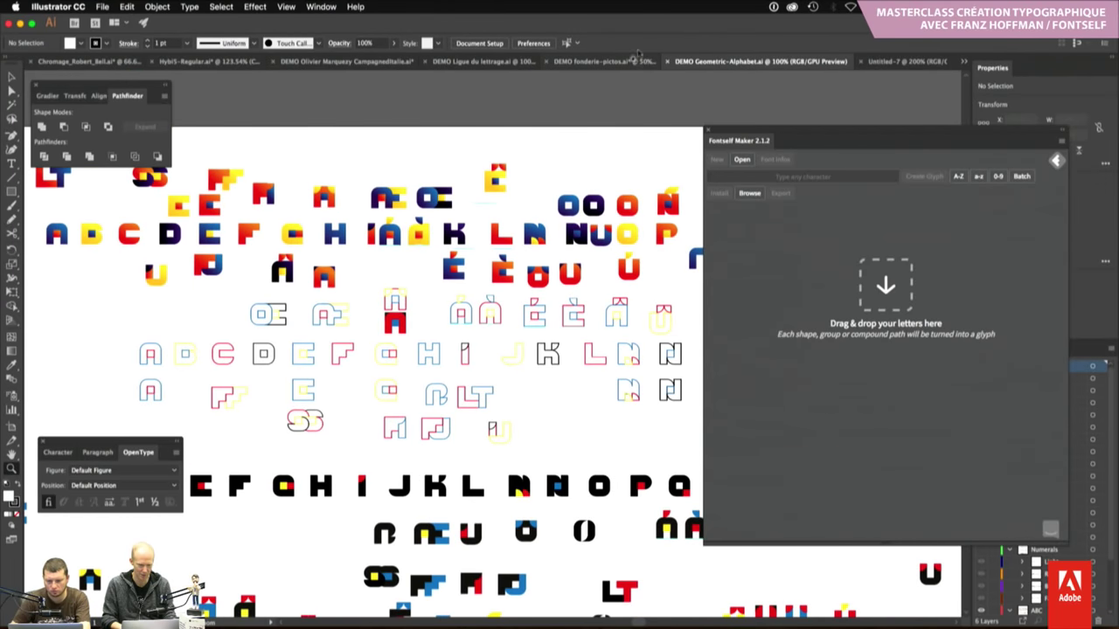
pyautogui.press('super+Tab')
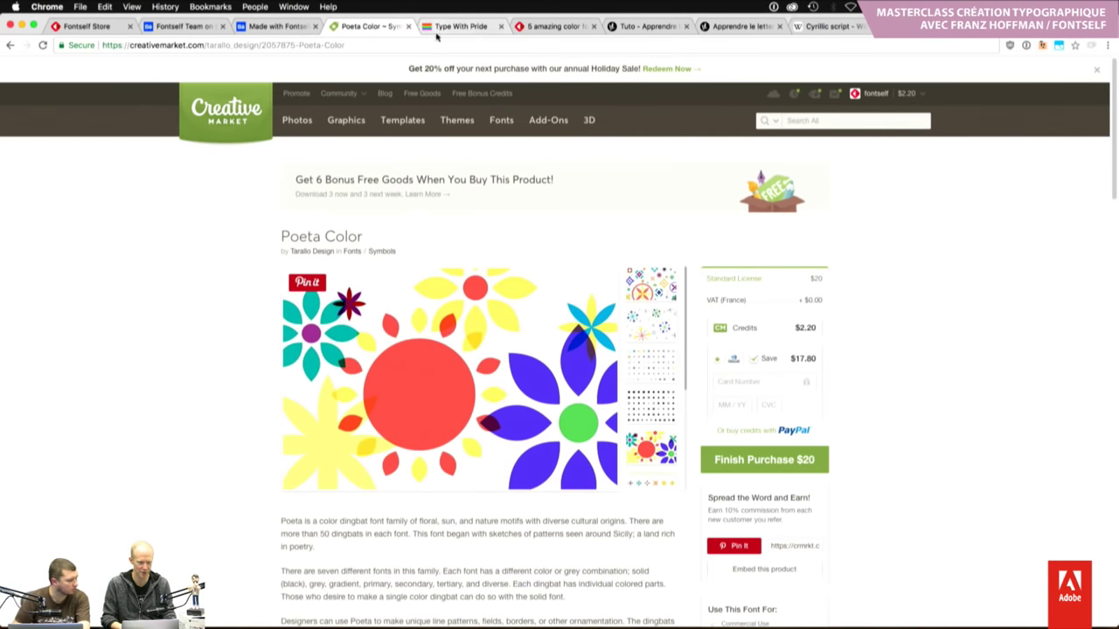
# Scroll the '5 amazing color fonts' #ColorFontWeek page to the Popsky and Abelone sections
pyautogui.click(551, 26)
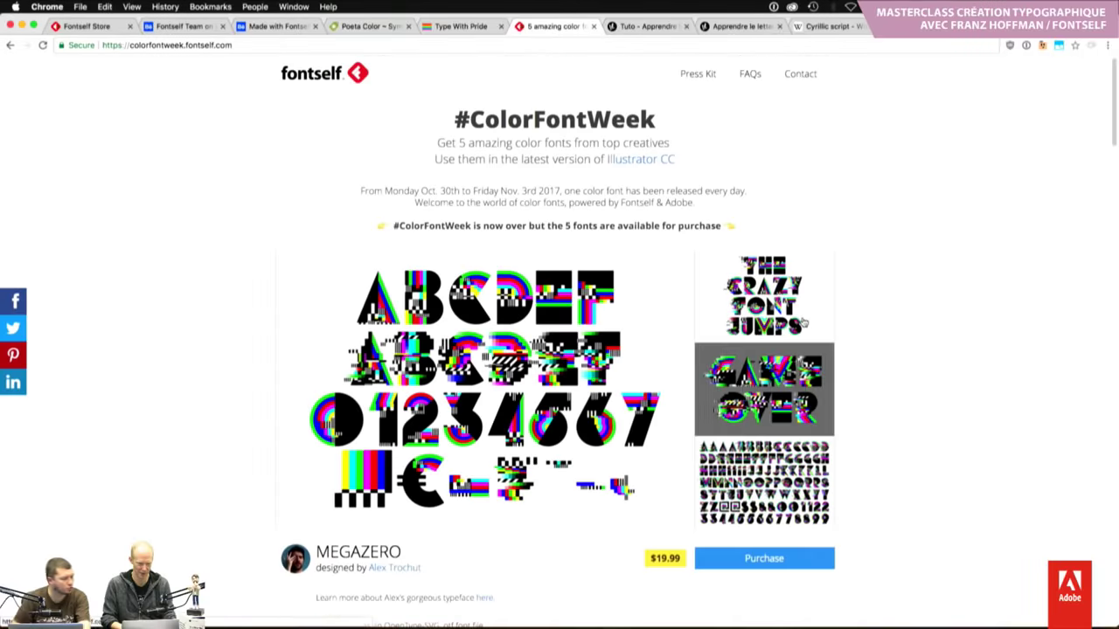
pyautogui.scroll(-8, 802, 323)
pyautogui.scroll(-3, 803, 323)
pyautogui.scroll(-5, 803, 323)
pyautogui.scroll(-2, 803, 324)
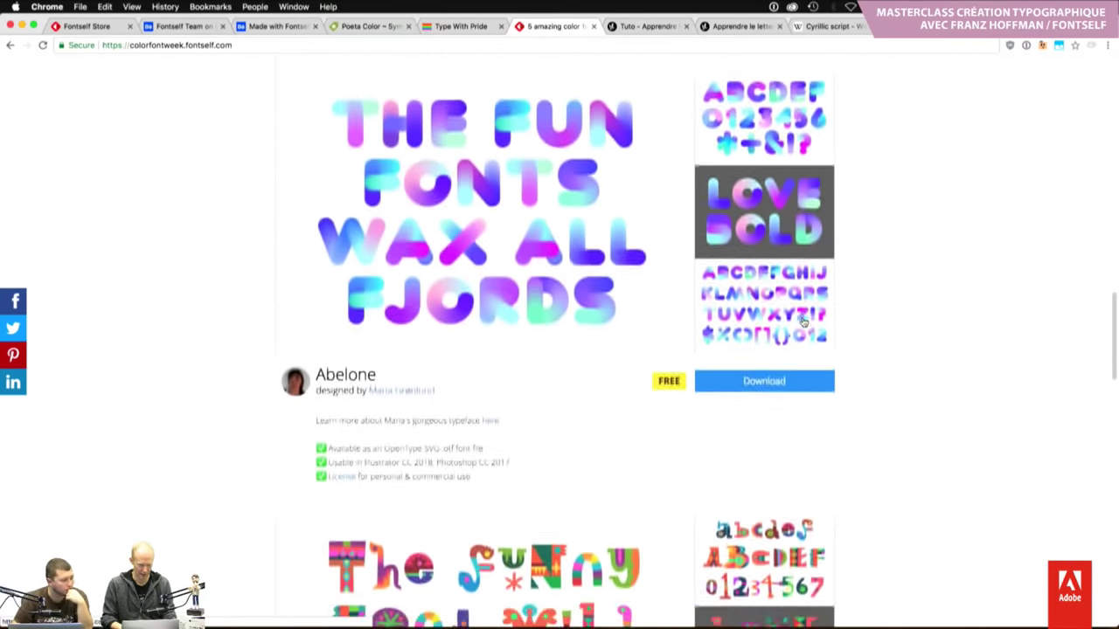
pyautogui.scroll(-3, 803, 324)
pyautogui.scroll(-2, 802, 321)
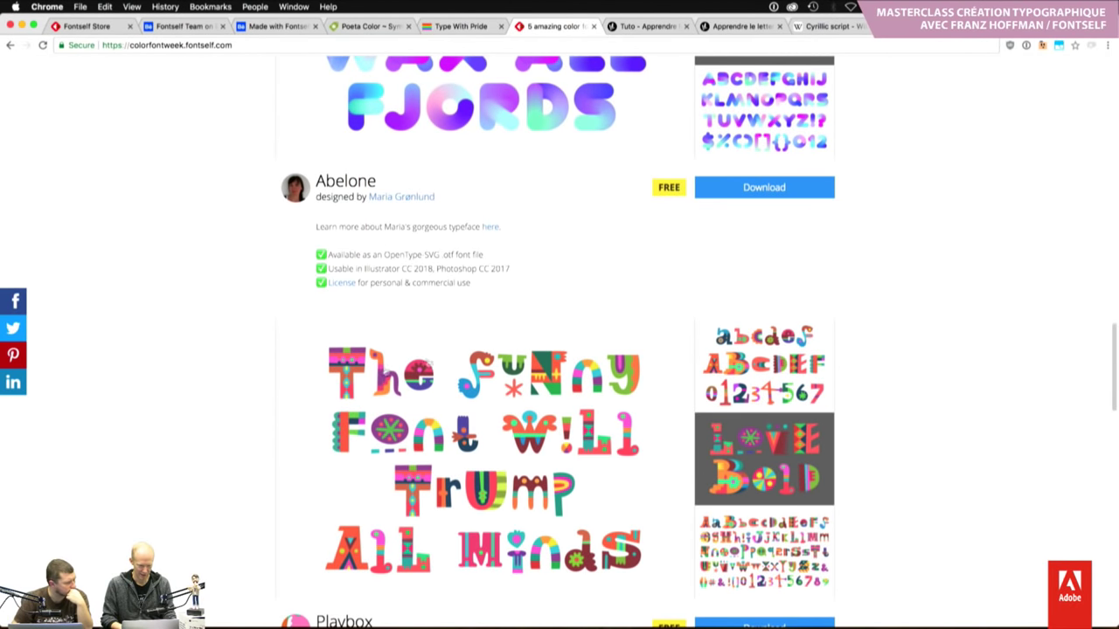
pyautogui.scroll(-2, 835, 364)
pyautogui.scroll(-2, 835, 364)
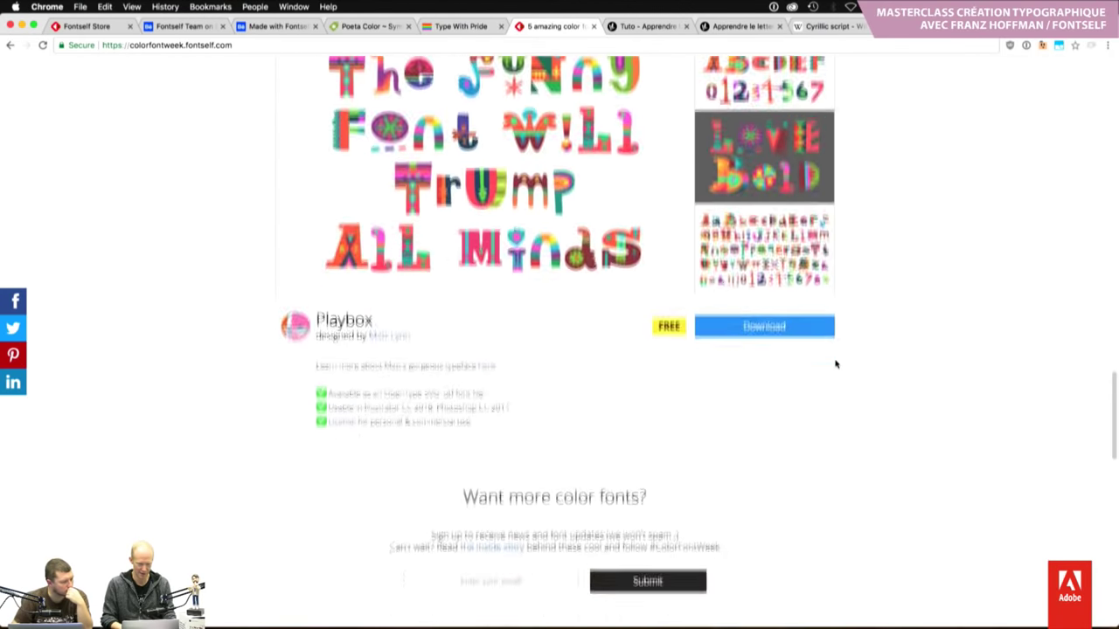
pyautogui.scroll(4, 835, 365)
pyautogui.scroll(1, 835, 364)
pyautogui.scroll(2, 835, 365)
pyautogui.scroll(1, 835, 364)
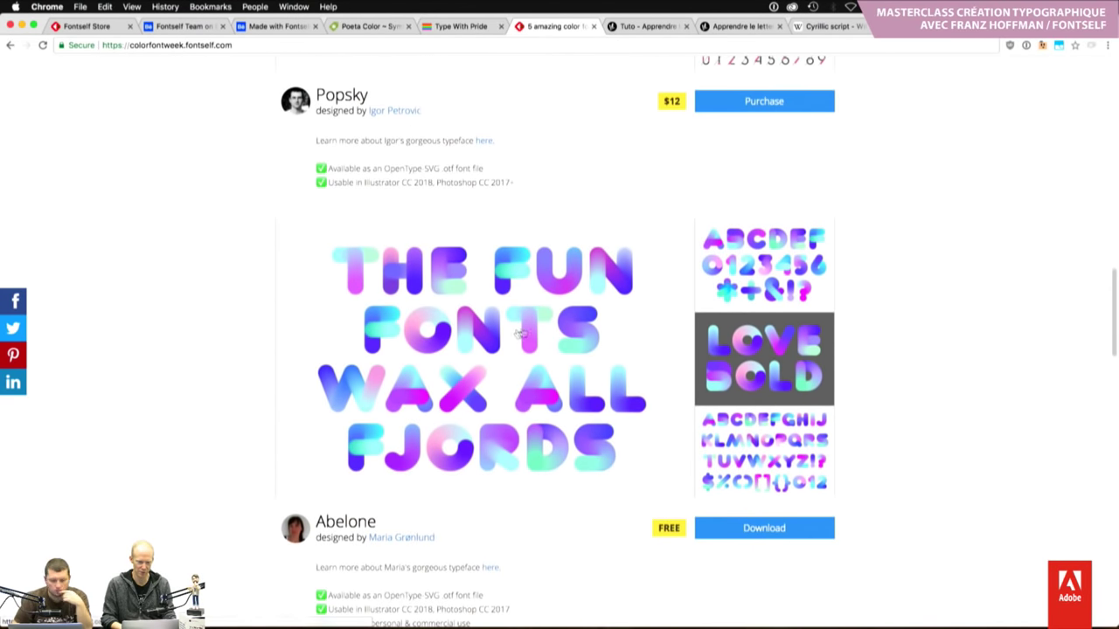
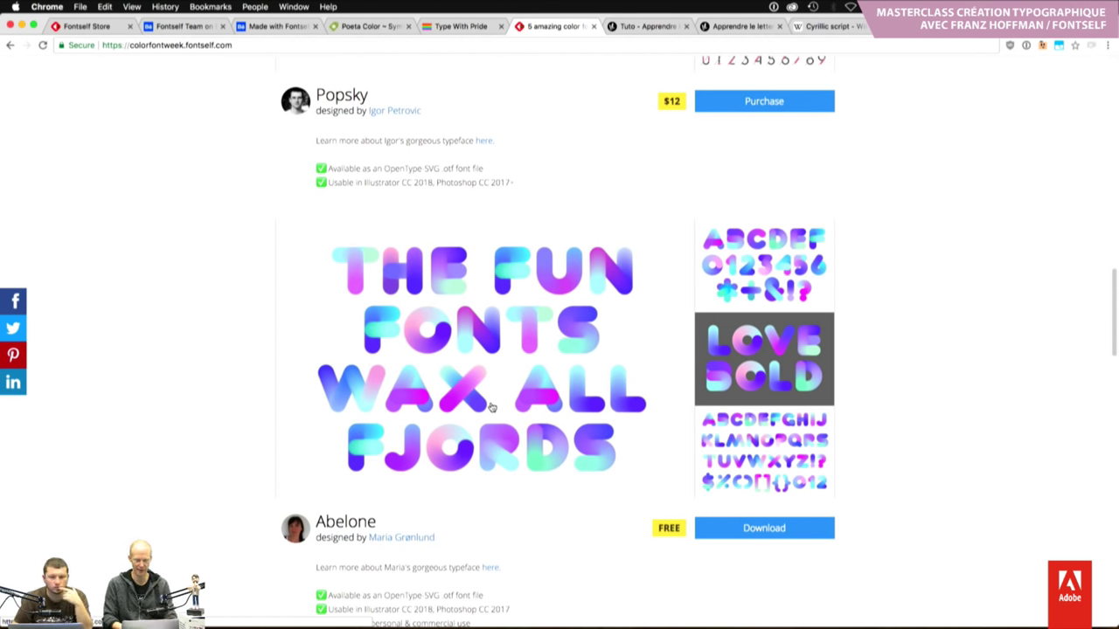
# Leave the colour-font showcase page in Chrome and switch to Adobe Illustrator CC 2018
pyautogui.press('super+Tab')
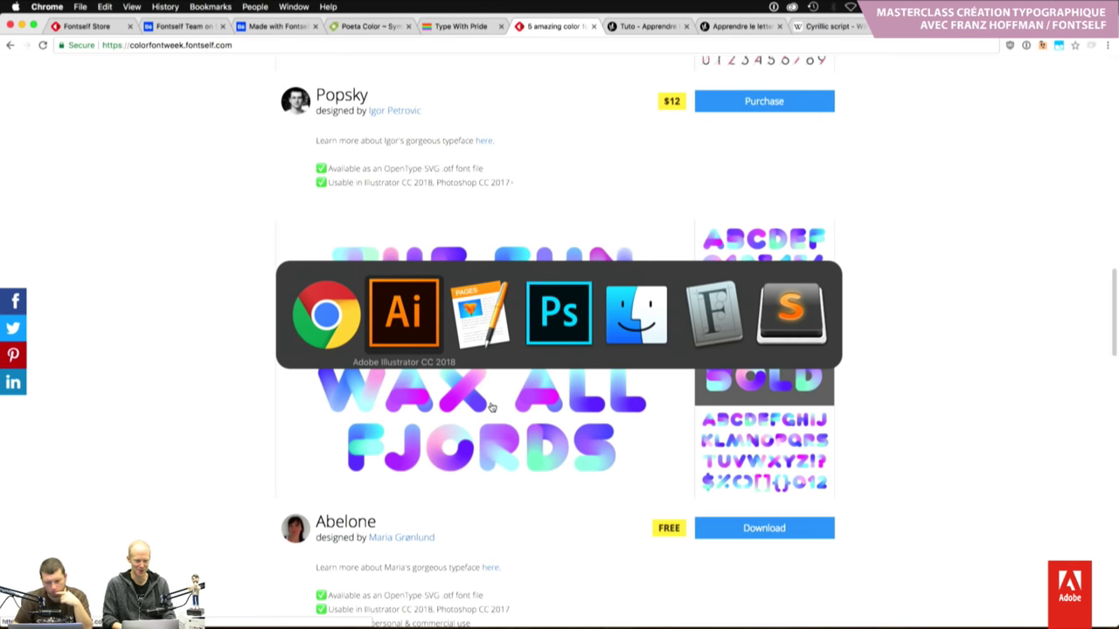
pyautogui.press('Escape')
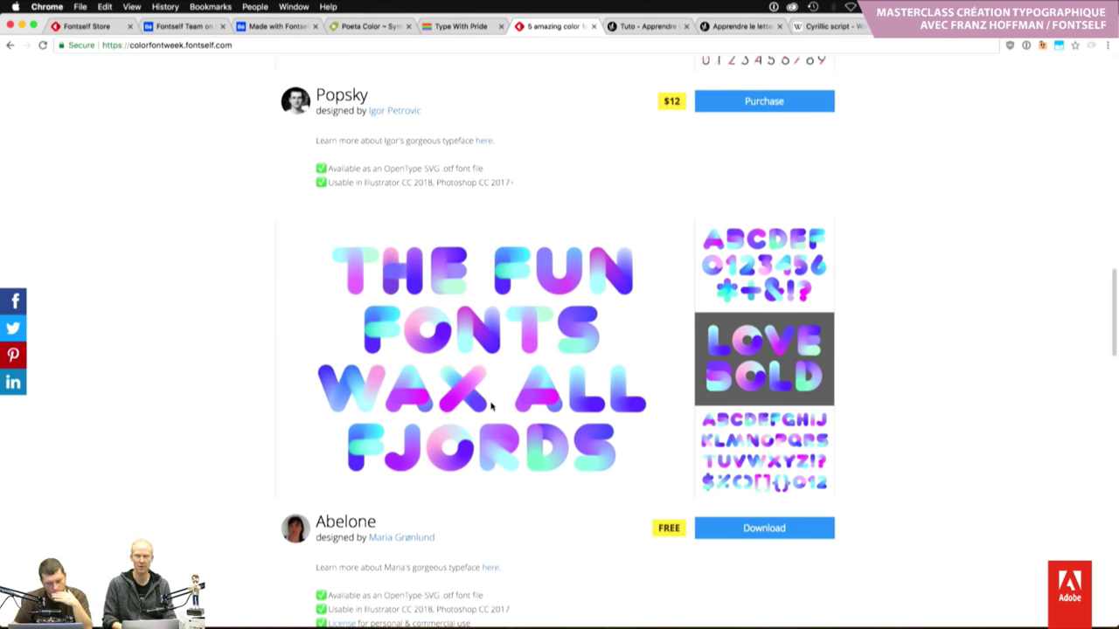
pyautogui.scroll(4, 491, 406)
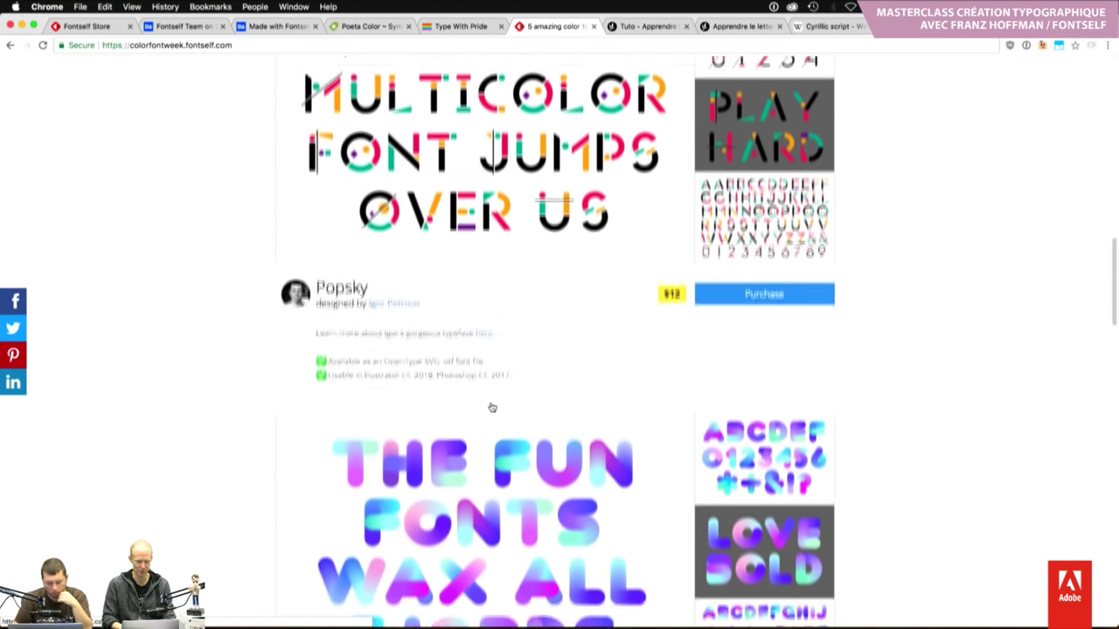
pyautogui.press('super+Tab')
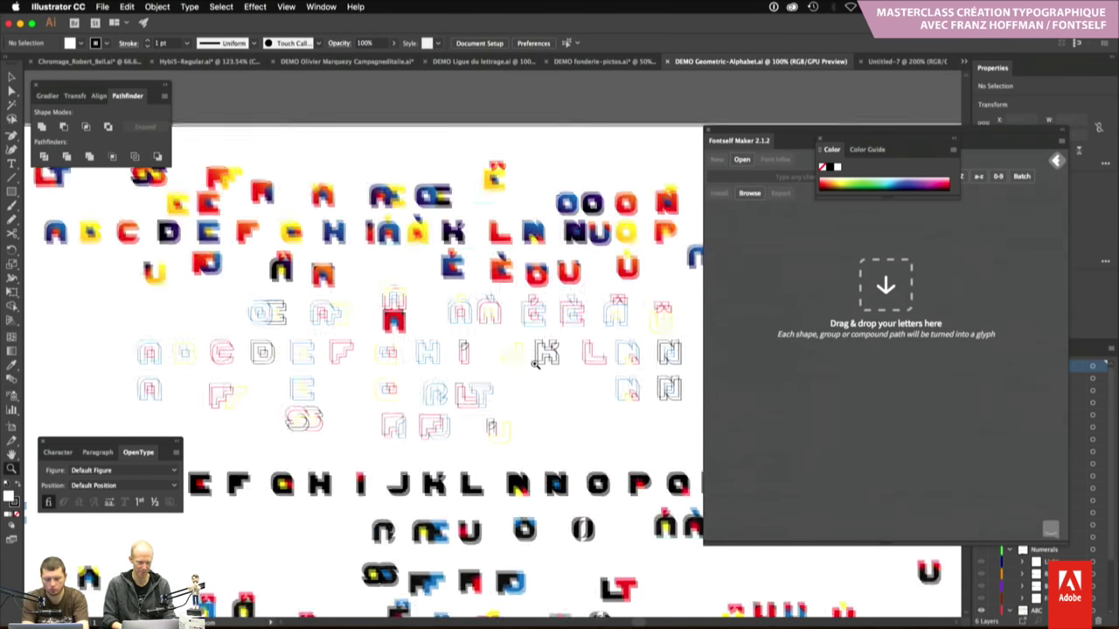
# Look through the open demo documents and settle on DEMO Geometric-Alphabet
pyautogui.scroll(-3, 535, 364)
pyautogui.hscroll(3, 535, 364)
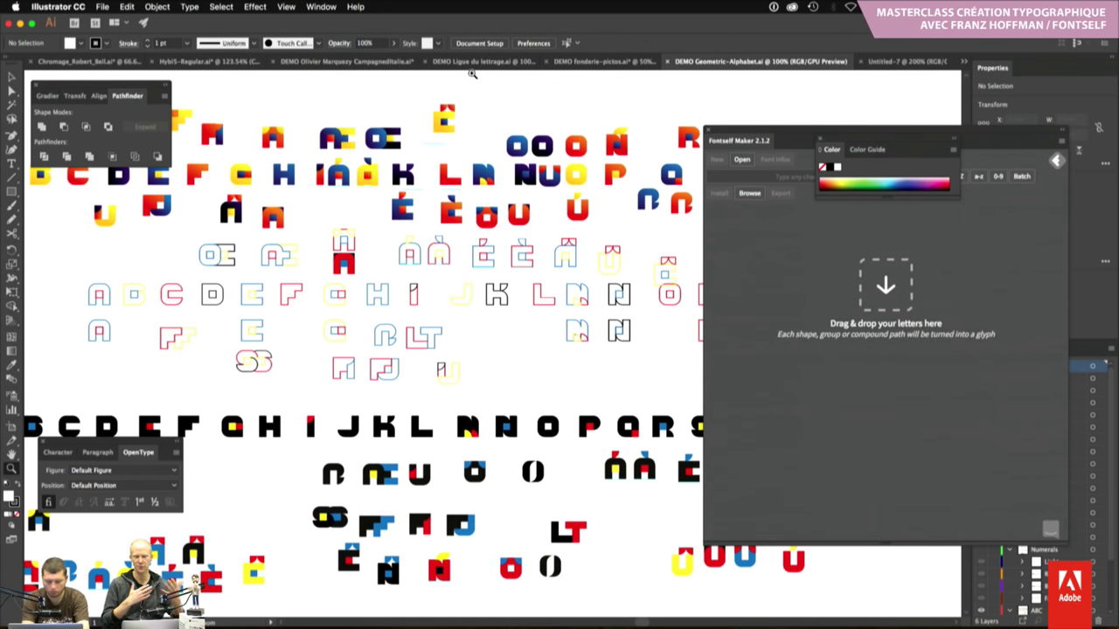
pyautogui.click(342, 63)
pyautogui.click(557, 62)
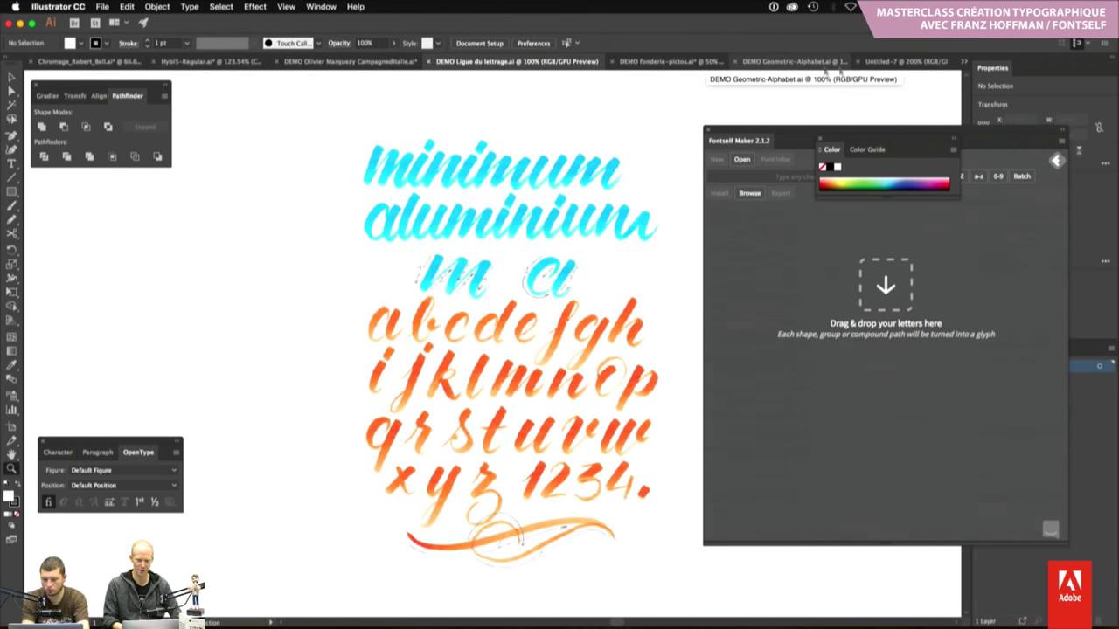
pyautogui.click(759, 63)
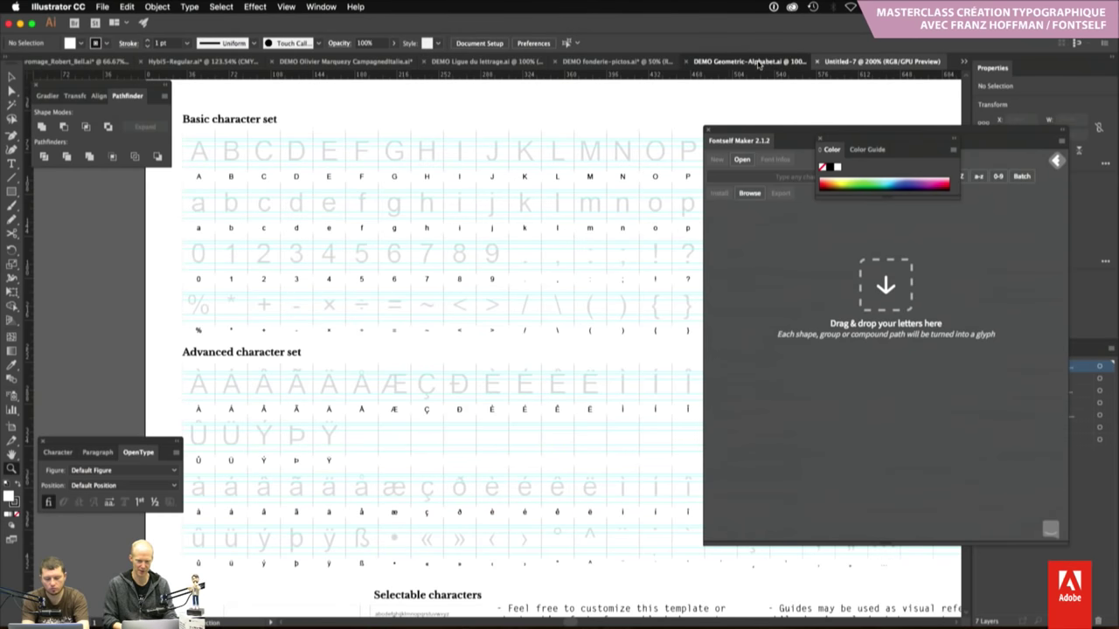
# With panels hidden and zoomed out, select the whole A–Z letter row, then restore panels
pyautogui.press('Tab')
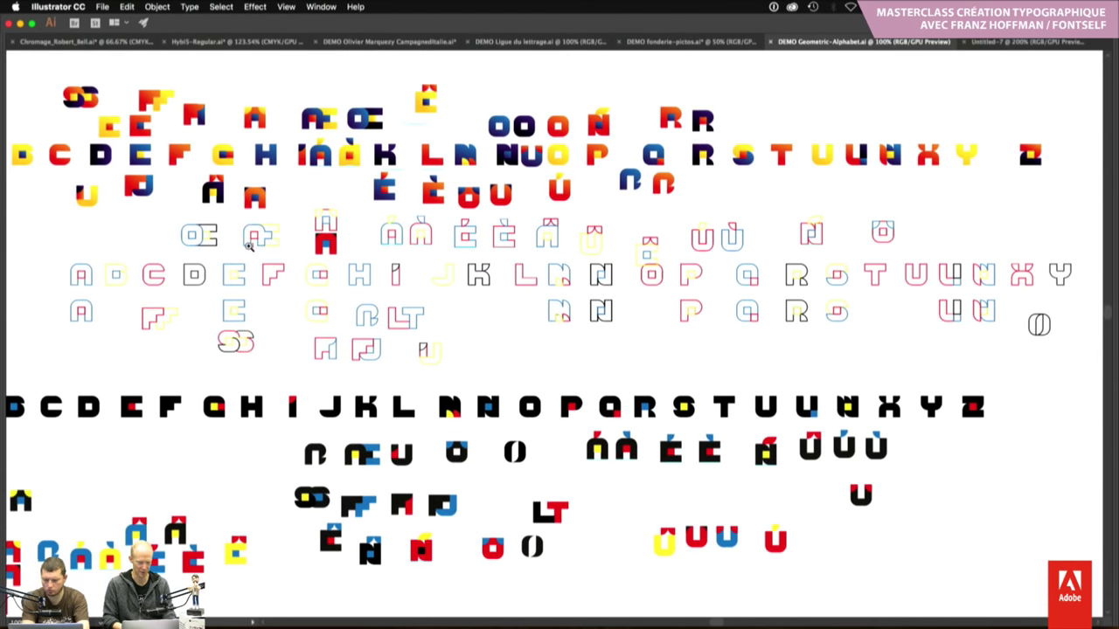
pyautogui.hscroll(-5, 177, 374)
pyautogui.press('super+minus')
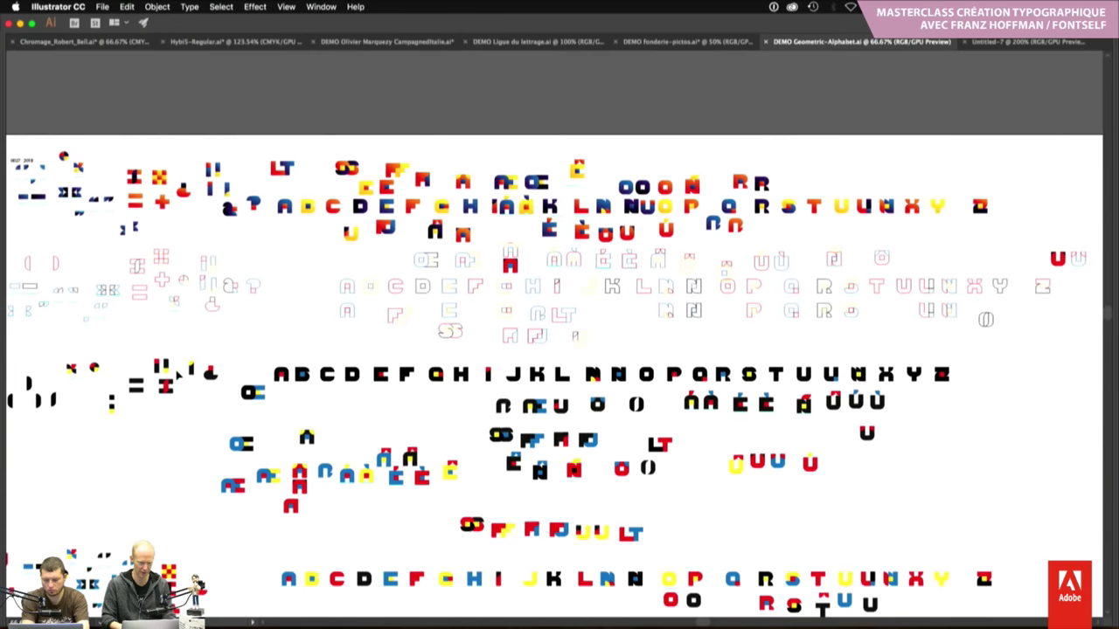
pyautogui.hscroll(2, 201, 368)
pyautogui.moveTo(209, 358); pyautogui.dragTo(888, 385)
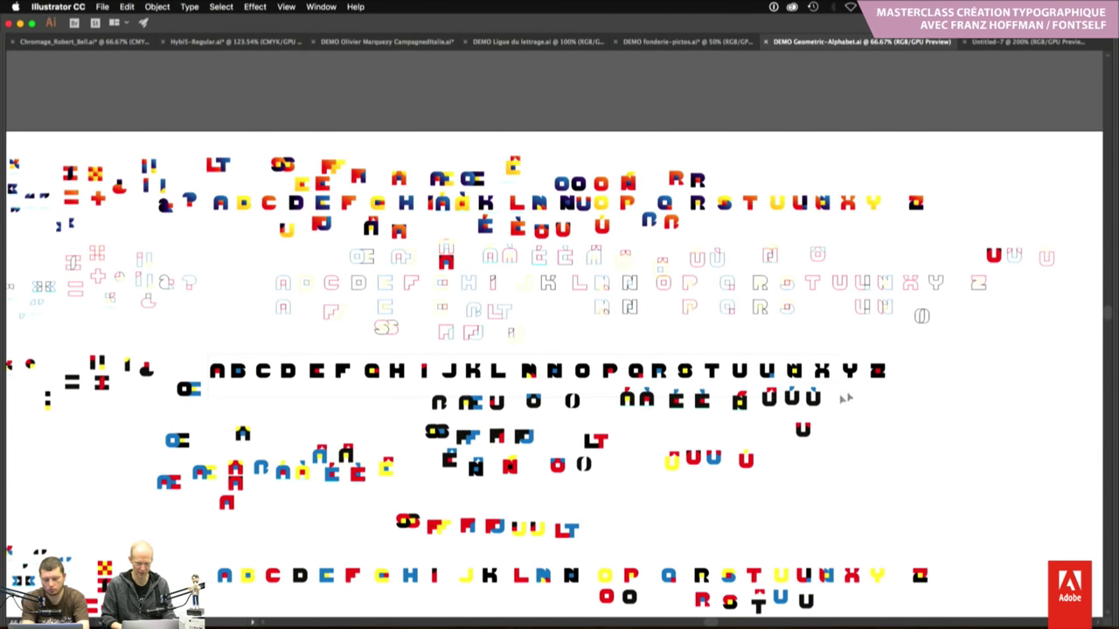
pyautogui.press('Tab')
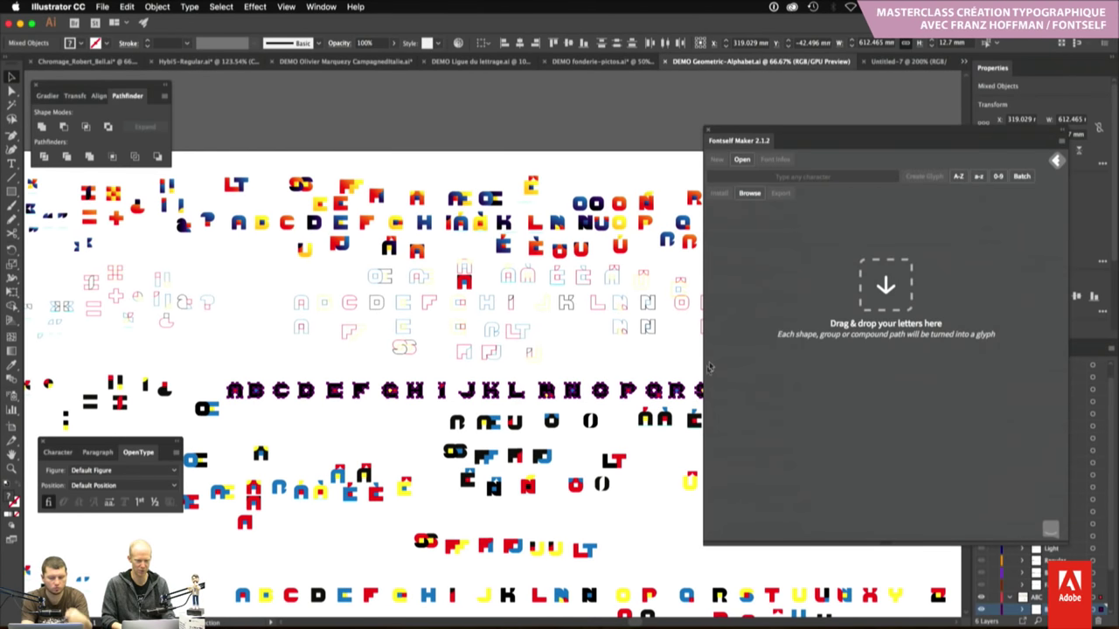
# Drop the A–Z row into Fontself Maker and enlarge Live Preview to 75 pt over three lines
pyautogui.moveTo(686, 395)
pyautogui.mouseDown()
pyautogui.moveTo(778, 390)
pyautogui.moveTo(827, 247)
pyautogui.mouseUp()
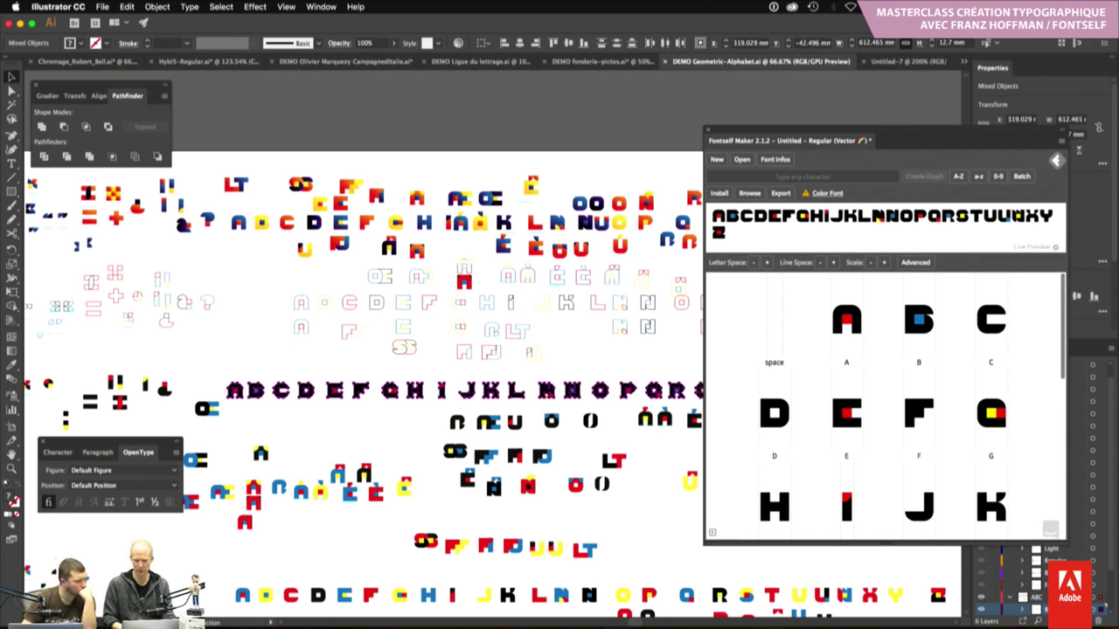
pyautogui.click(1057, 249)
pyautogui.click(1048, 214)
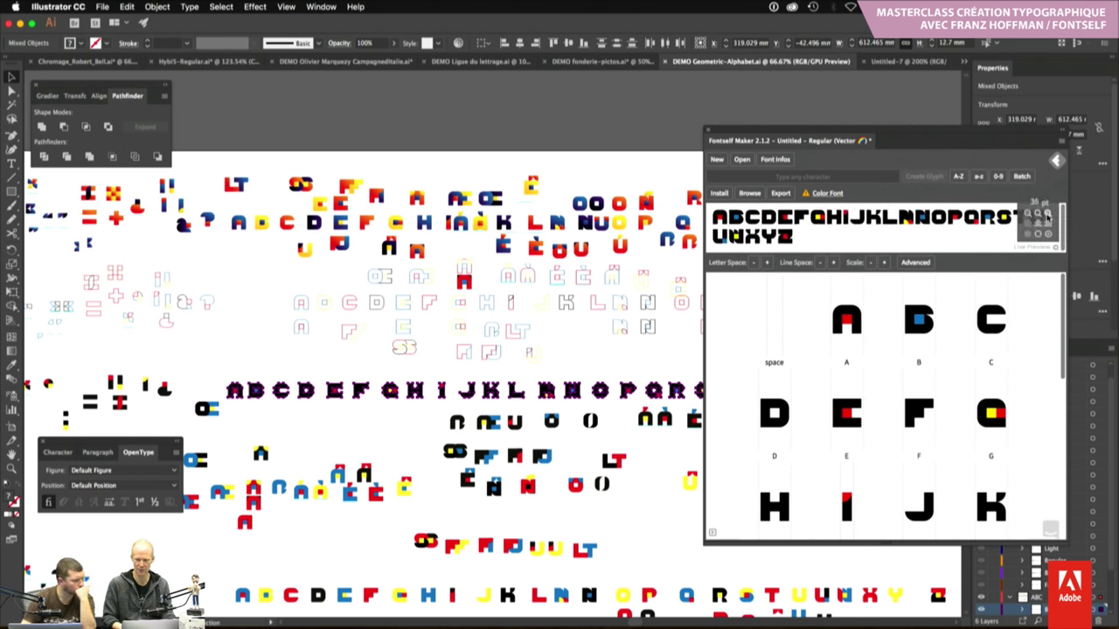
pyautogui.click(1048, 214)
pyautogui.click(1048, 214)
pyautogui.click(1048, 214)
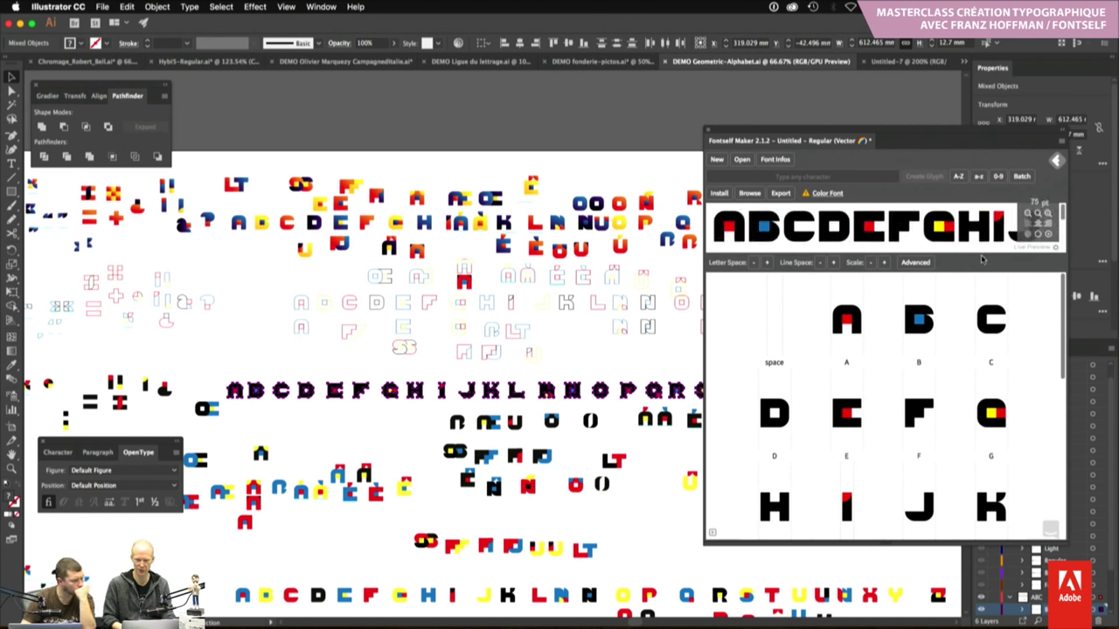
pyautogui.moveTo(981, 255); pyautogui.dragTo(972, 349)
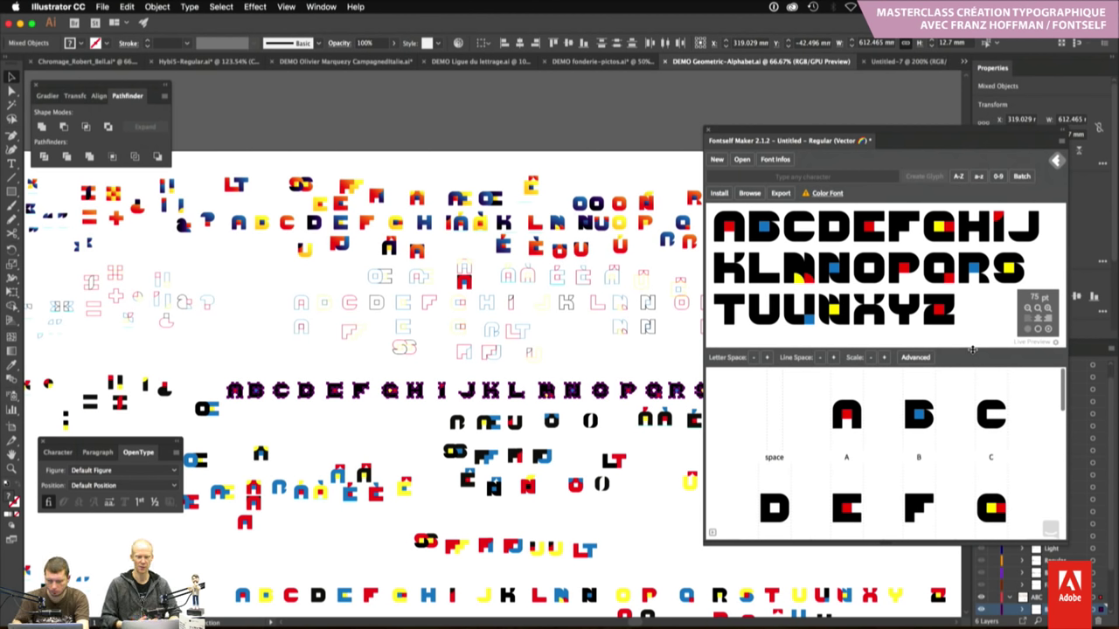
# Deselect the alphabet artwork and zoom in on the letters
pyautogui.click(309, 426)
pyautogui.press('z')
pyautogui.moveTo(310, 427); pyautogui.dragTo(424, 408)
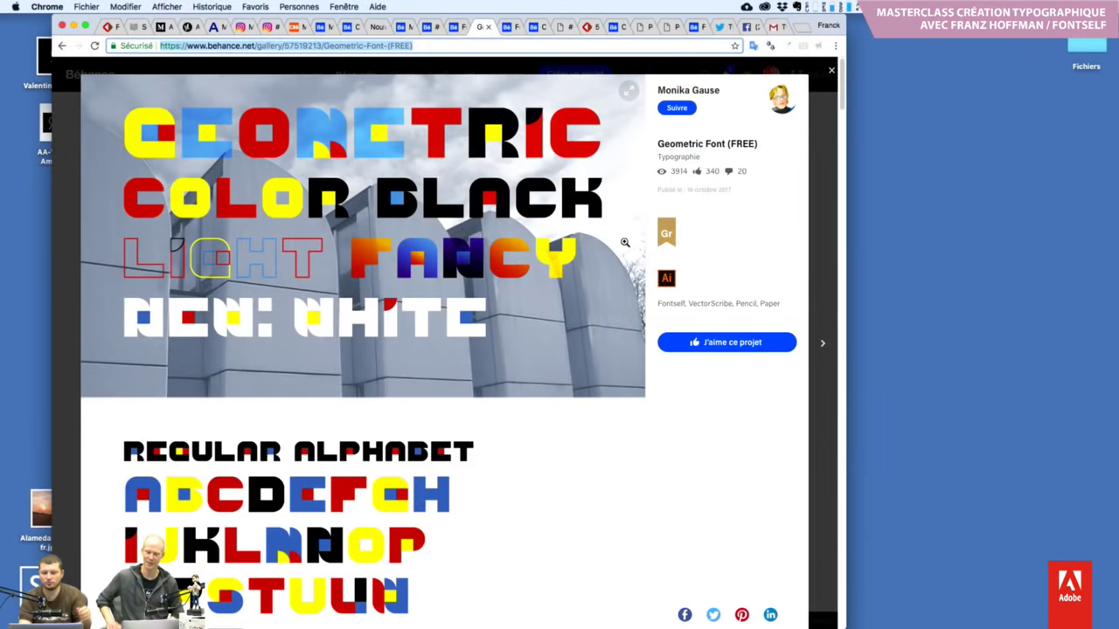
pyautogui.scroll(-2, 617, 332)
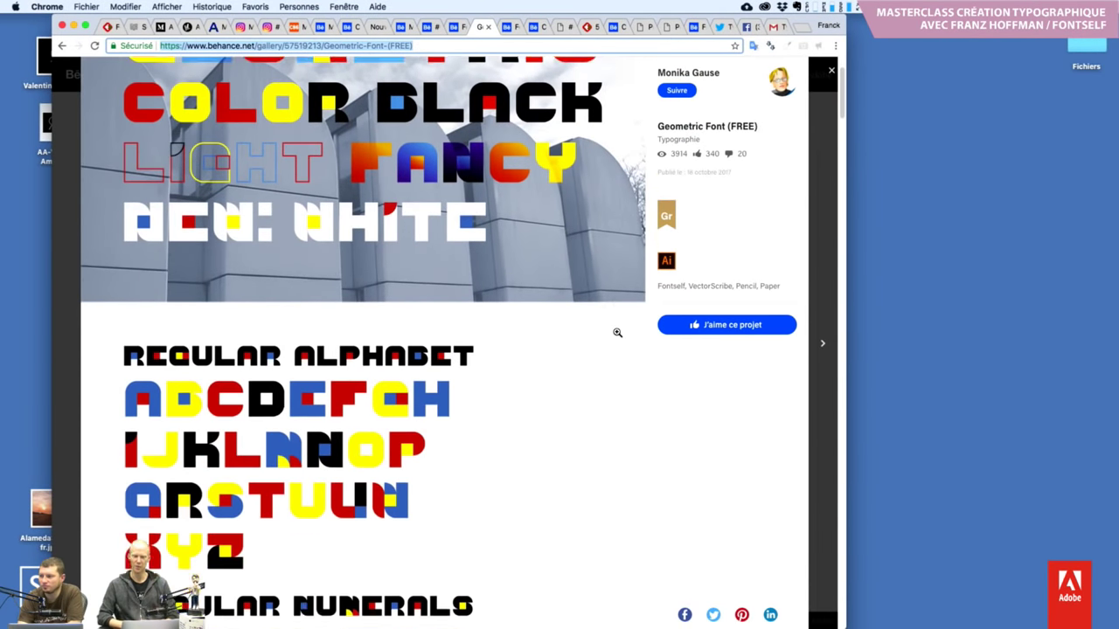
pyautogui.scroll(-2, 617, 332)
pyautogui.scroll(-1, 617, 333)
pyautogui.scroll(-3, 617, 333)
pyautogui.scroll(-2, 617, 332)
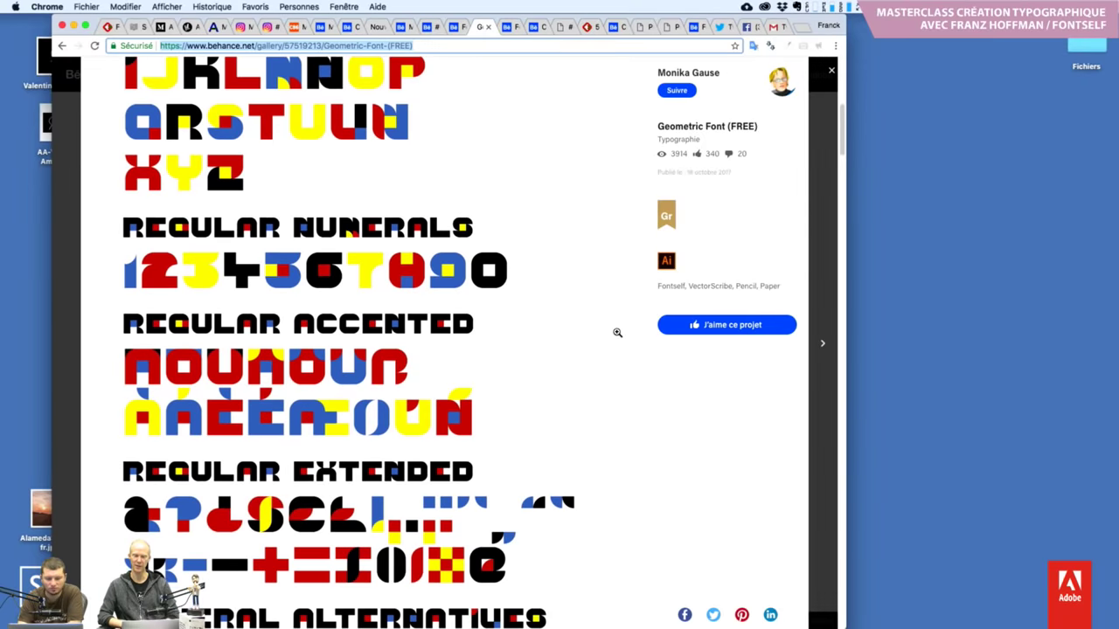
pyautogui.scroll(-1, 618, 332)
pyautogui.scroll(-1, 617, 333)
pyautogui.scroll(-5, 617, 332)
pyautogui.scroll(-2, 617, 332)
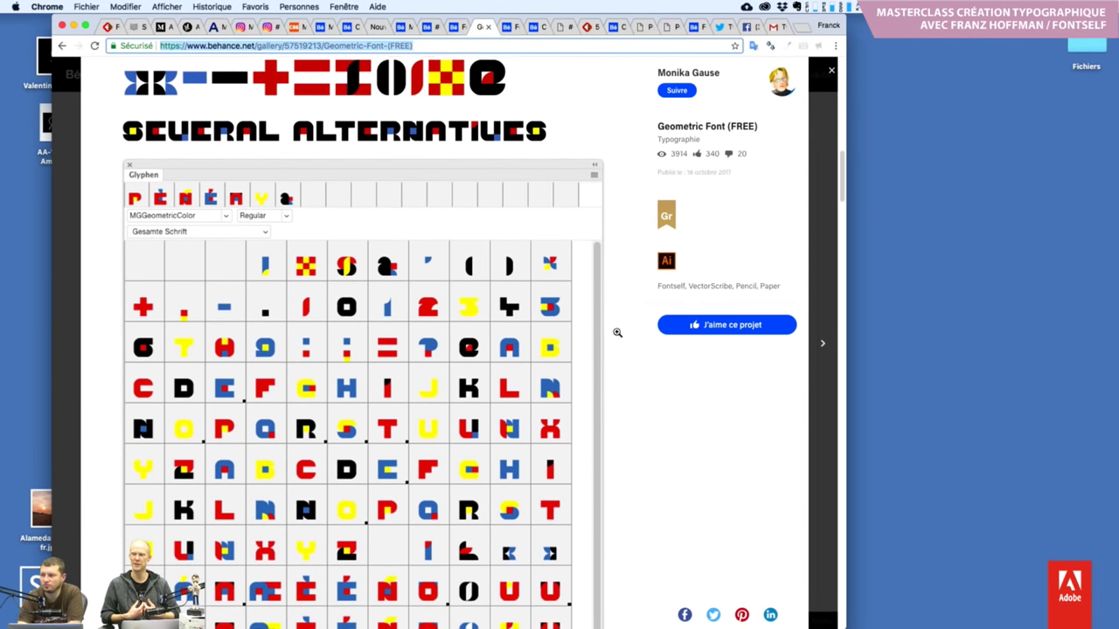
pyautogui.scroll(-2, 617, 332)
pyautogui.scroll(-2, 617, 332)
pyautogui.scroll(-4, 617, 332)
pyautogui.scroll(-3, 618, 333)
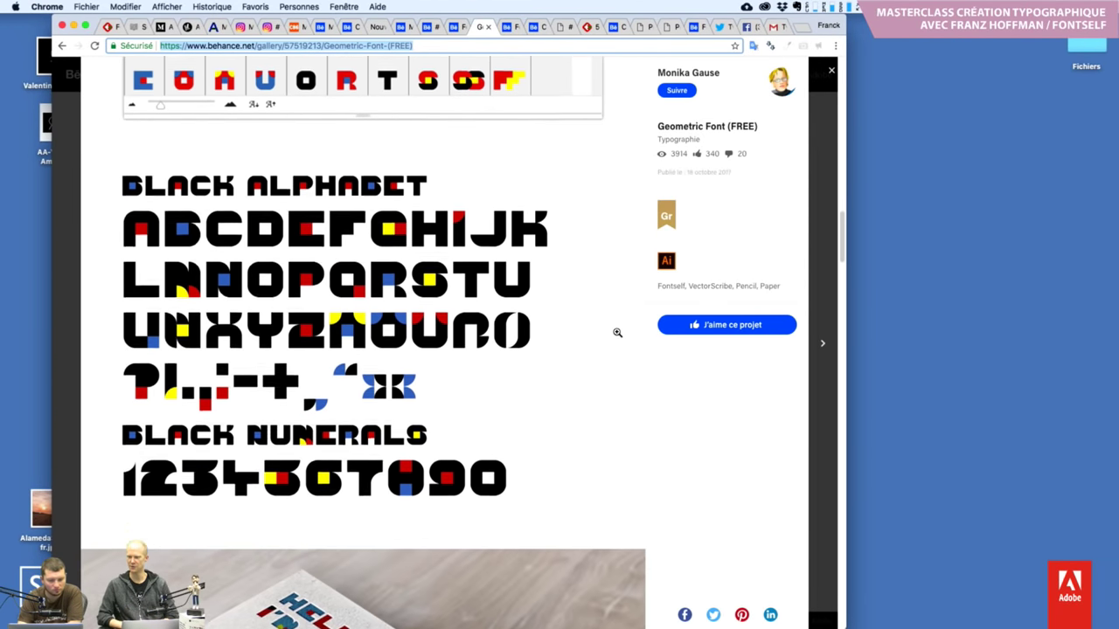
pyautogui.scroll(-1, 617, 333)
pyautogui.scroll(-2, 617, 333)
pyautogui.scroll(-1, 617, 332)
pyautogui.scroll(-3, 617, 332)
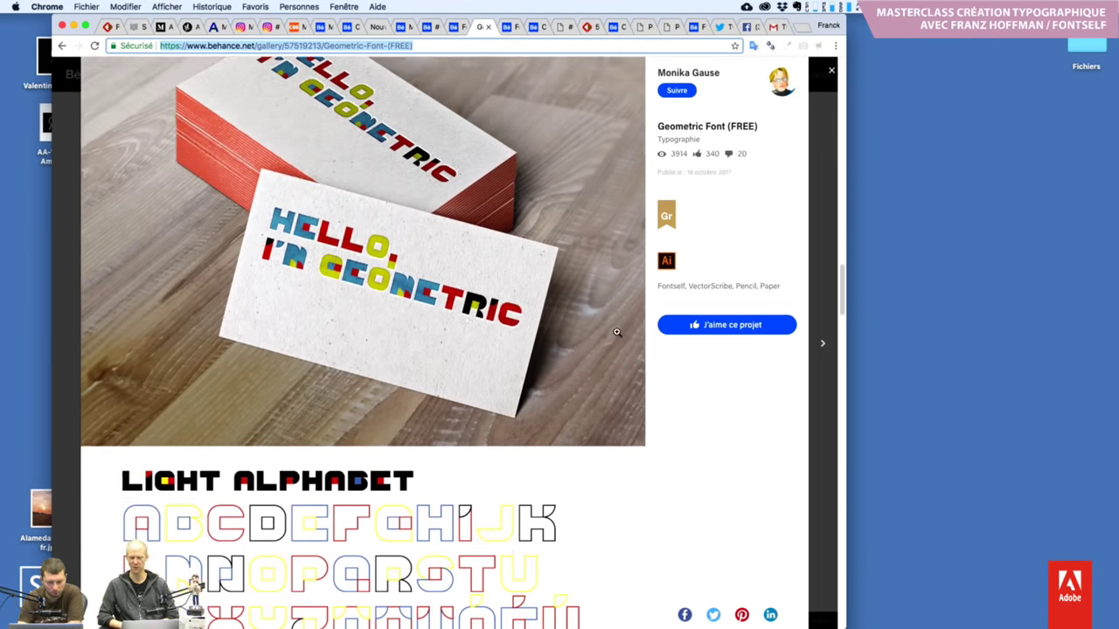
pyautogui.scroll(-1, 617, 333)
pyautogui.scroll(-2, 617, 332)
pyautogui.scroll(-1, 617, 332)
pyautogui.scroll(-1, 617, 332)
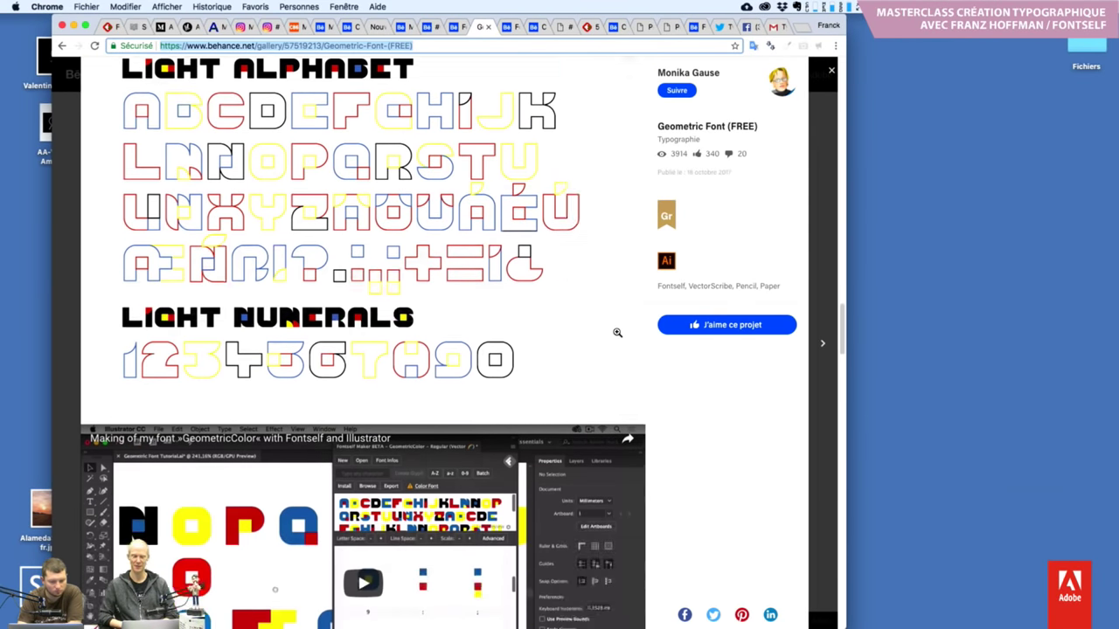
pyautogui.scroll(-3, 617, 332)
pyautogui.scroll(-1, 617, 333)
pyautogui.scroll(-3, 617, 332)
pyautogui.scroll(-1, 617, 336)
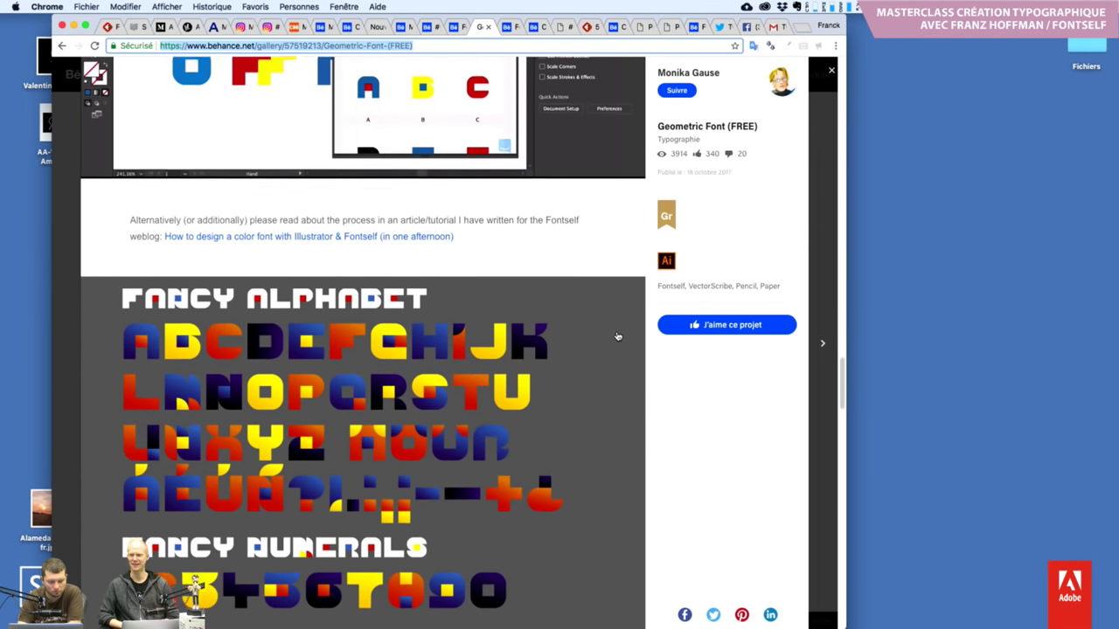
pyautogui.scroll(-3, 618, 335)
pyautogui.scroll(-2, 617, 333)
pyautogui.scroll(-1, 617, 332)
pyautogui.scroll(-2, 617, 332)
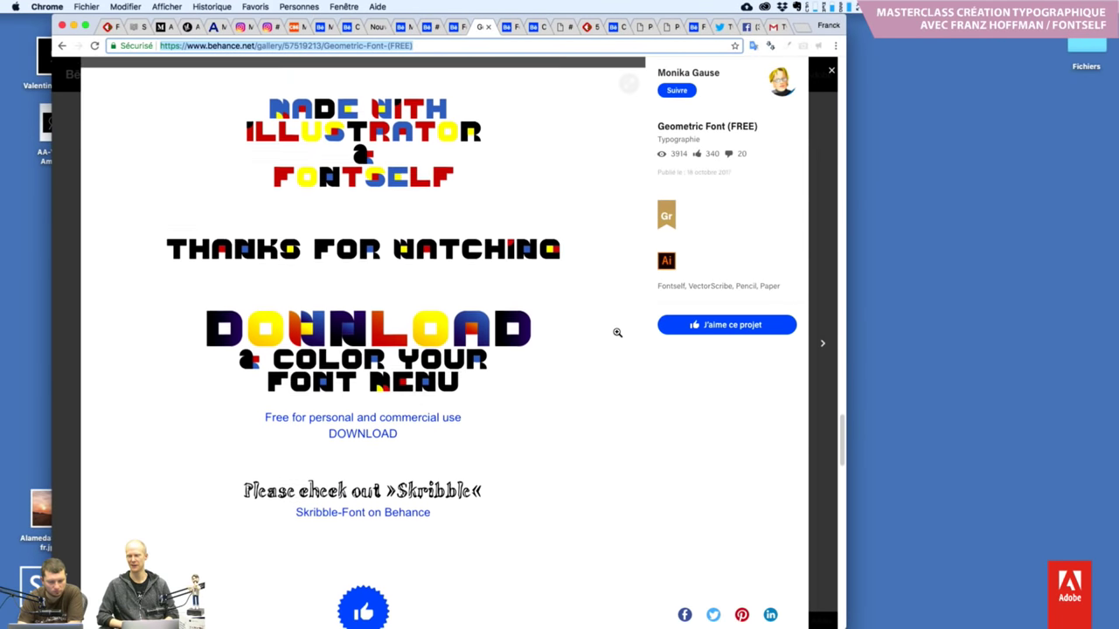
pyautogui.scroll(-1, 617, 333)
pyautogui.scroll(-3, 617, 332)
pyautogui.scroll(-2, 617, 333)
pyautogui.scroll(-1, 617, 334)
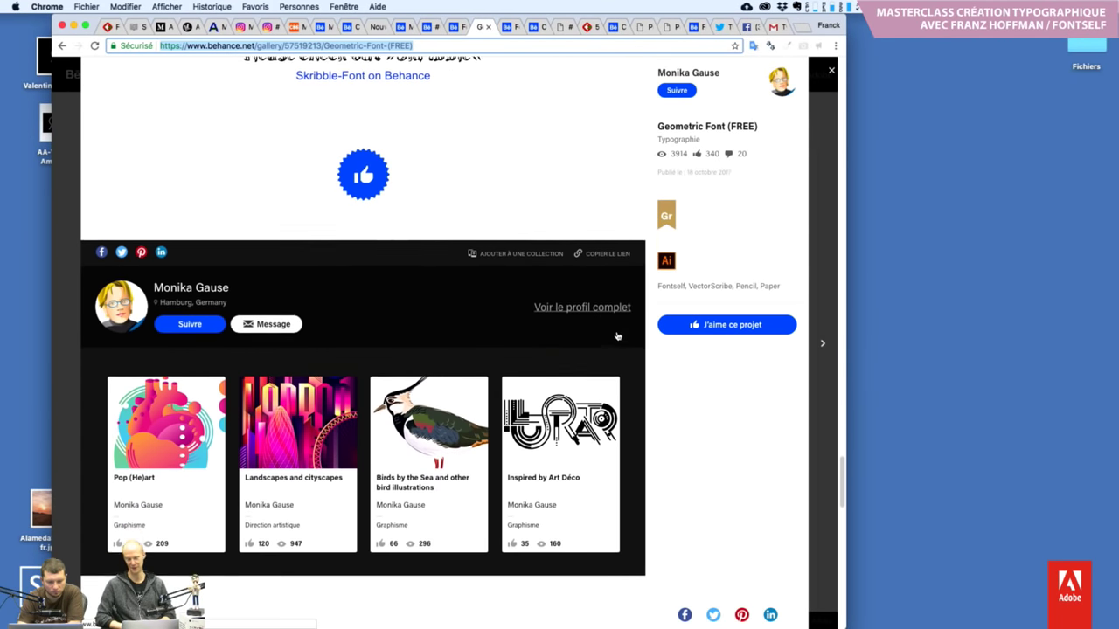
pyautogui.scroll(-2, 617, 334)
pyautogui.scroll(-1, 617, 334)
pyautogui.scroll(-2, 617, 337)
pyautogui.scroll(-3, 617, 335)
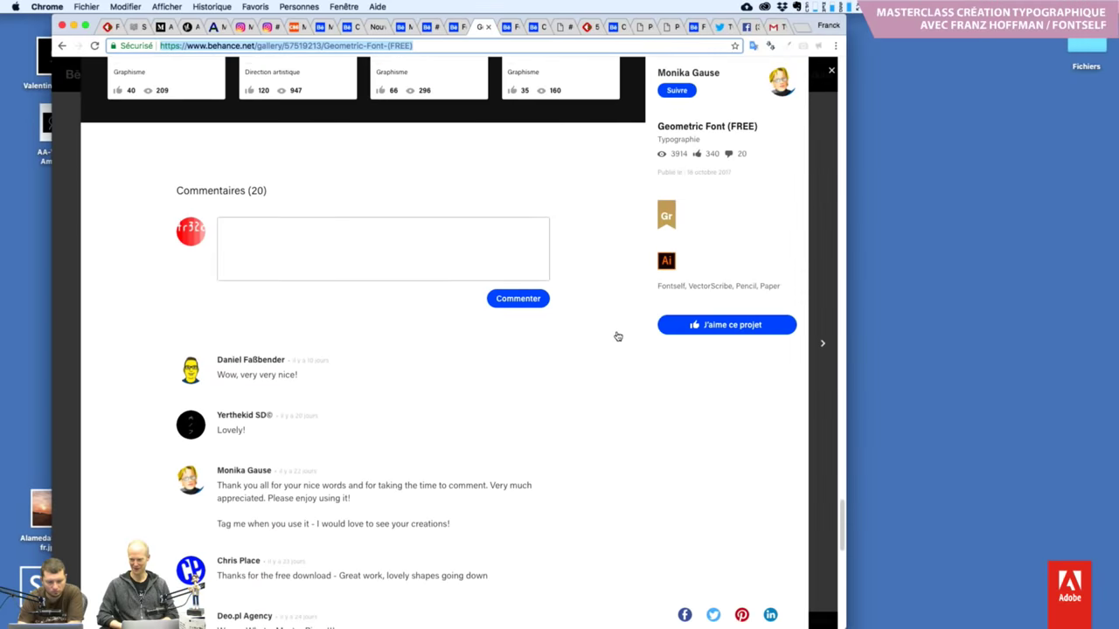
pyautogui.scroll(1, 617, 335)
pyautogui.scroll(4, 617, 335)
pyautogui.scroll(2, 618, 334)
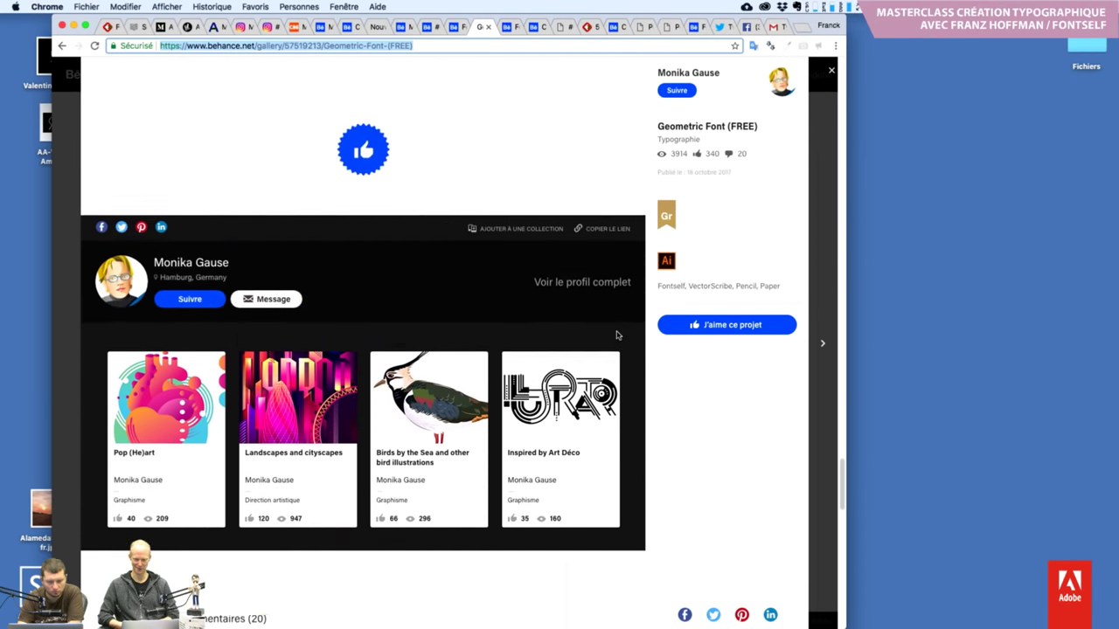
pyautogui.scroll(10, 617, 334)
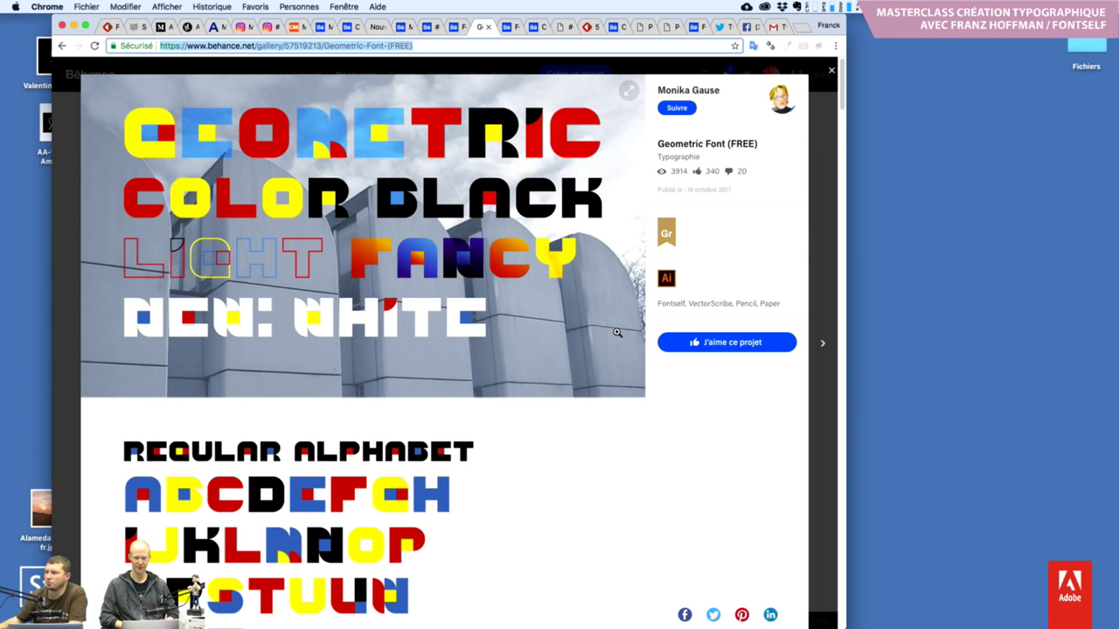
pyautogui.moveTo(363, 236)
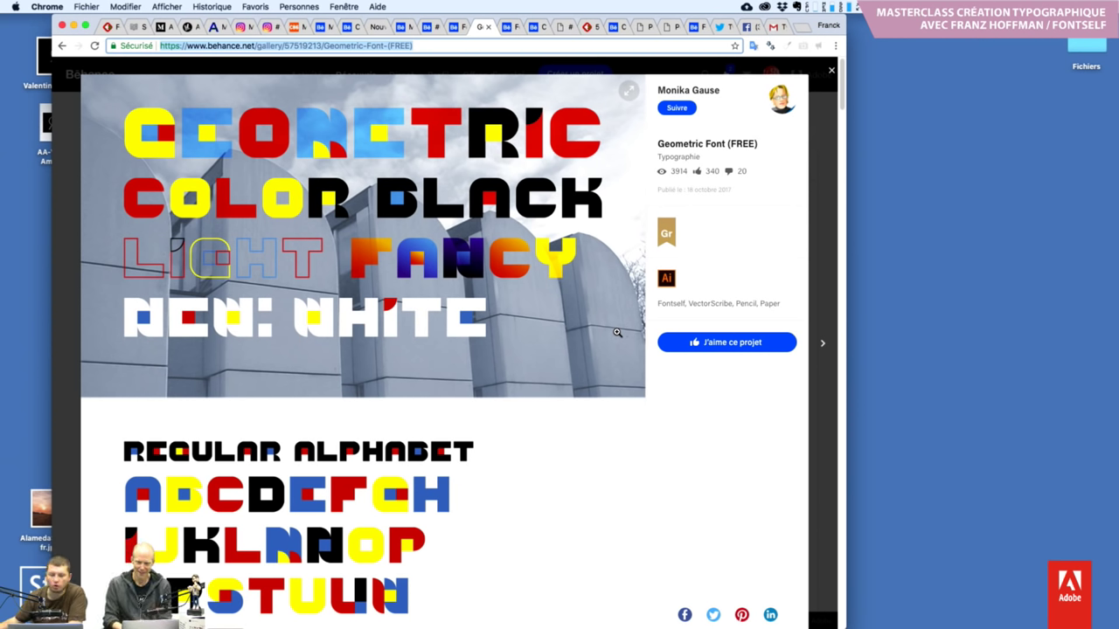
# Shift the browser window right and skim the Geometric Font project page on Behance
pyautogui.moveTo(798, 25)
pyautogui.mouseDown()
pyautogui.moveTo(864, 24)
pyautogui.moveTo(850, 7)
pyautogui.mouseUp()
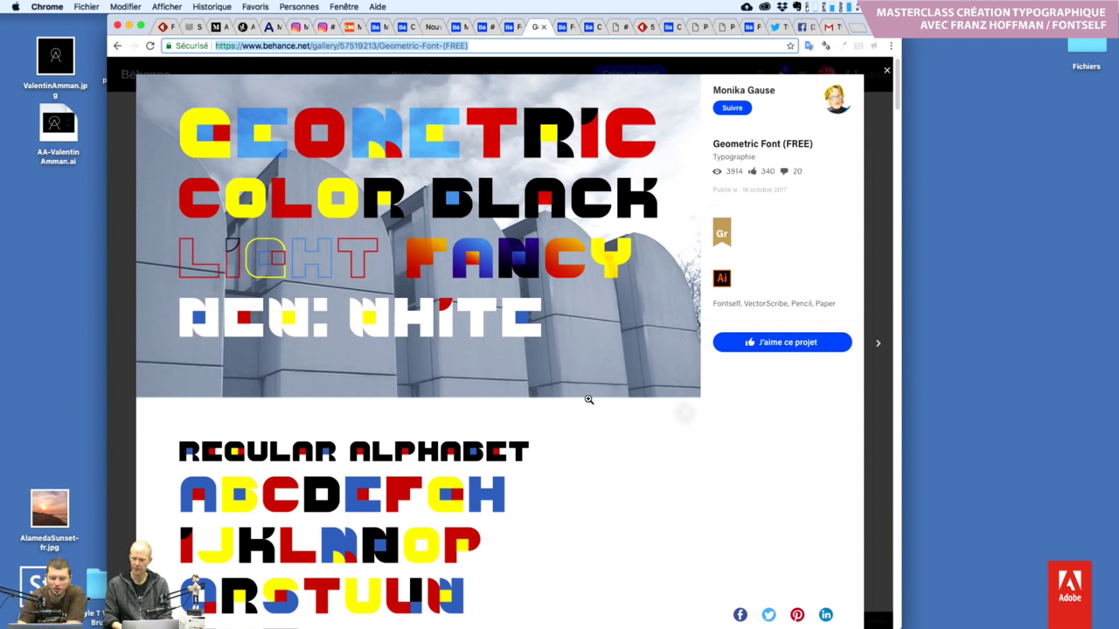
pyautogui.scroll(-10, 592, 394)
pyautogui.scroll(-5, 592, 395)
pyautogui.scroll(-3, 590, 398)
pyautogui.scroll(-5, 589, 400)
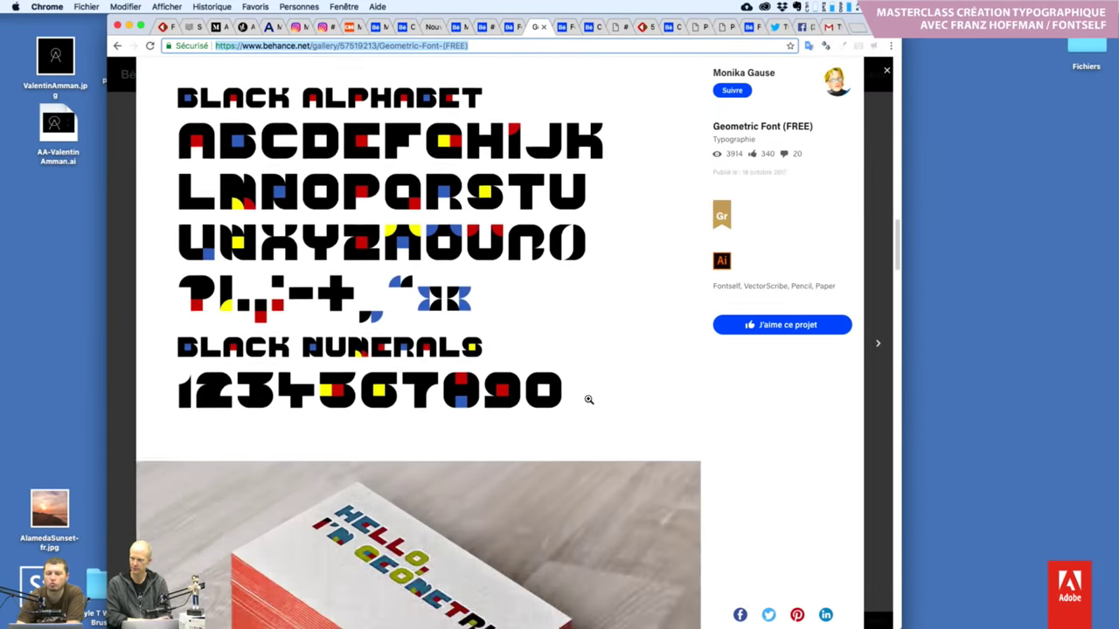
pyautogui.scroll(-5, 588, 400)
pyautogui.scroll(-10, 588, 399)
pyautogui.scroll(10, 589, 399)
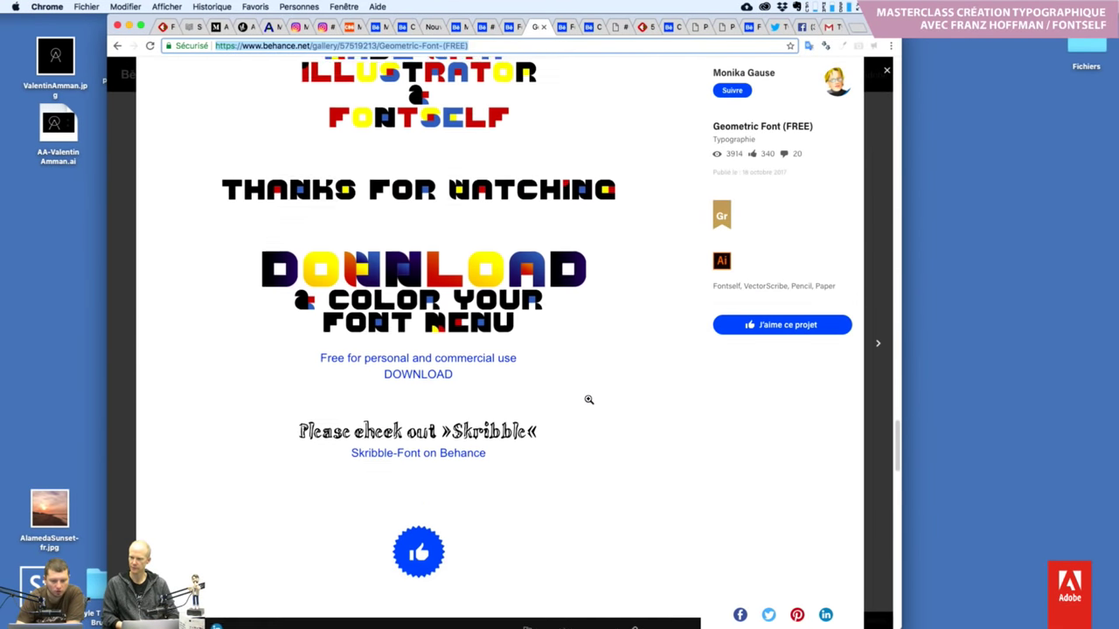
pyautogui.scroll(4, 481, 333)
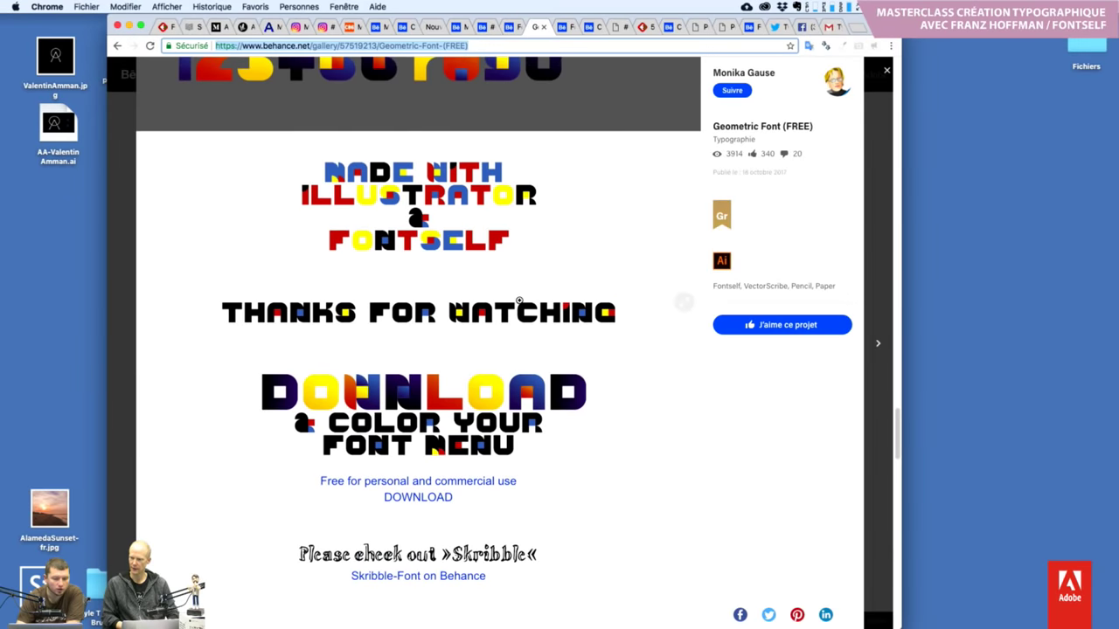
pyautogui.scroll(3, 405, 289)
pyautogui.scroll(1, 405, 288)
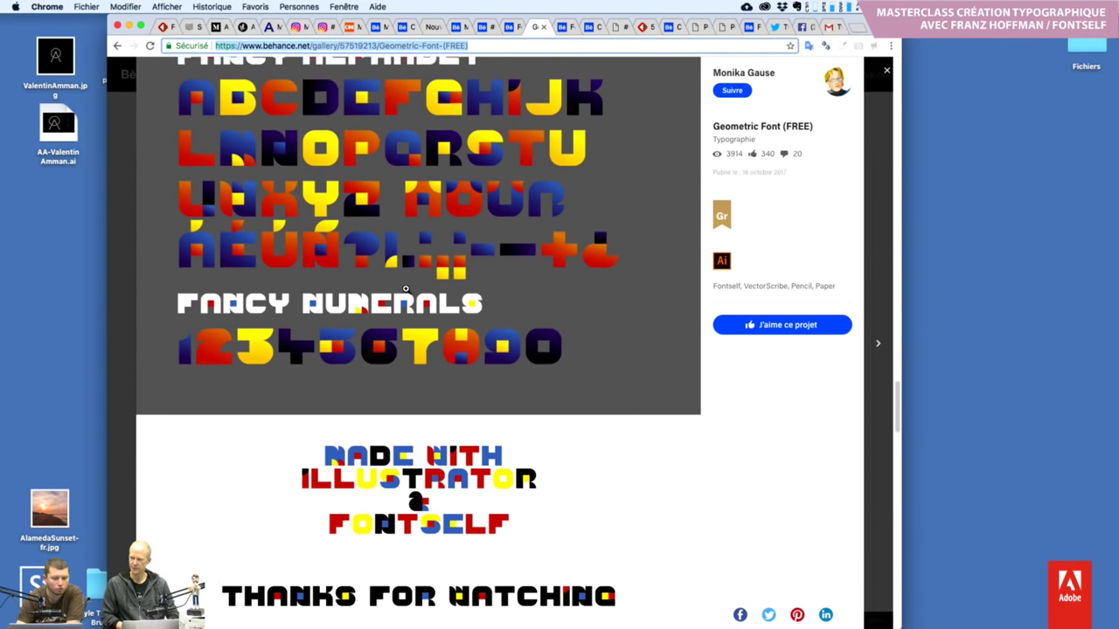
pyautogui.scroll(3, 405, 289)
pyautogui.scroll(8, 405, 288)
pyautogui.scroll(6, 404, 288)
pyautogui.scroll(2, 406, 287)
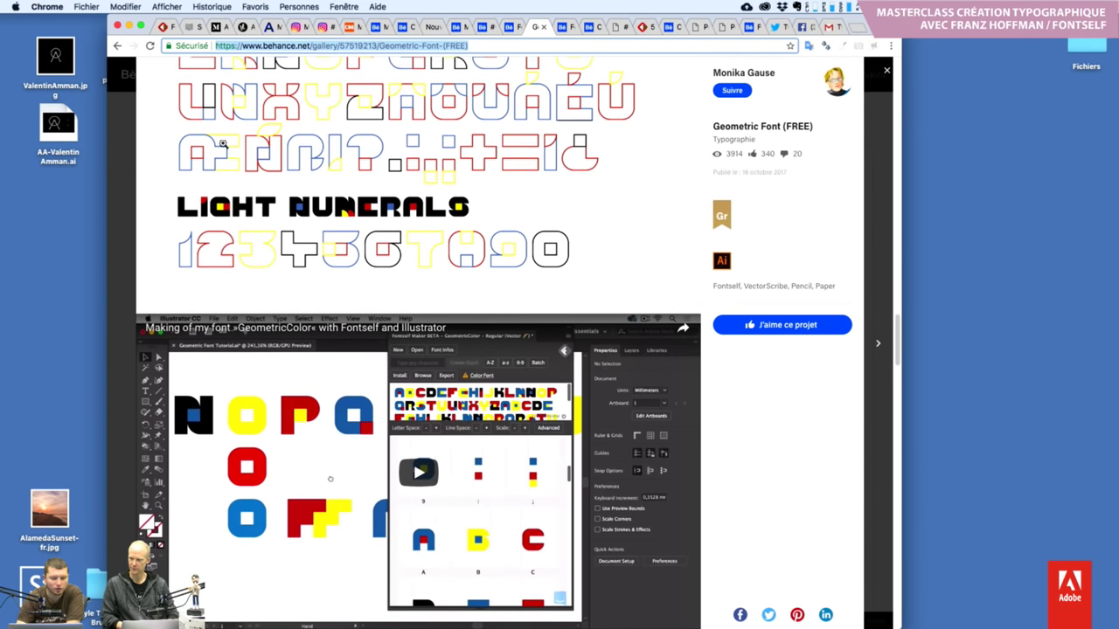
pyautogui.scroll(-5, 401, 593)
pyautogui.scroll(-3, 401, 592)
pyautogui.scroll(-10, 402, 593)
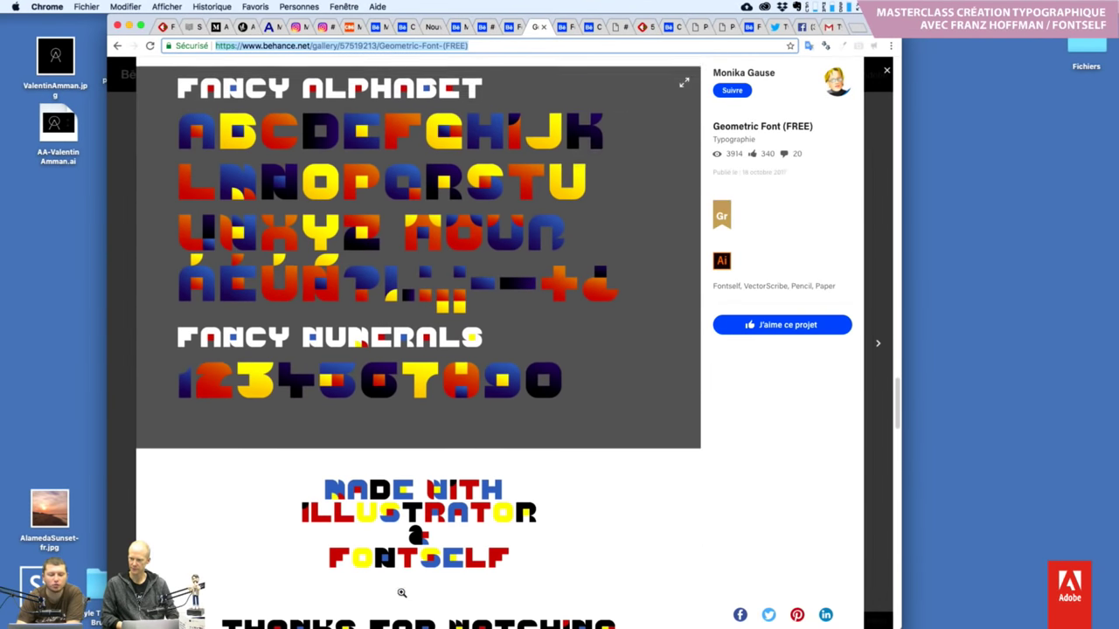
pyautogui.scroll(-3, 401, 593)
pyautogui.scroll(-2, 402, 593)
pyautogui.scroll(-10, 401, 593)
pyautogui.scroll(-4, 401, 594)
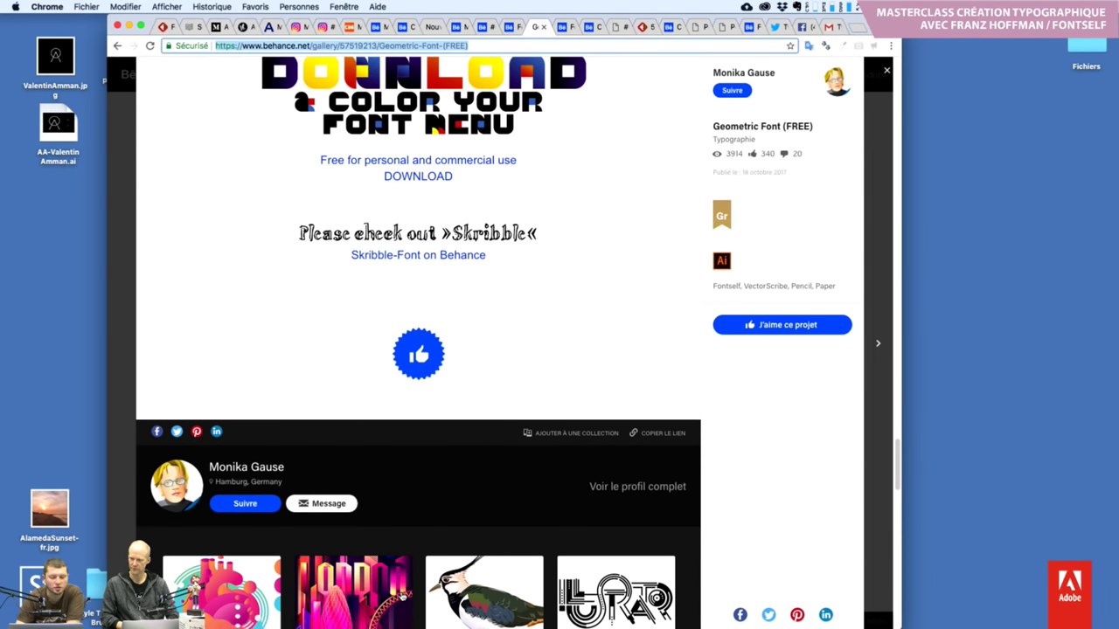
pyautogui.scroll(3, 402, 595)
pyautogui.scroll(2, 401, 594)
pyautogui.scroll(1, 401, 595)
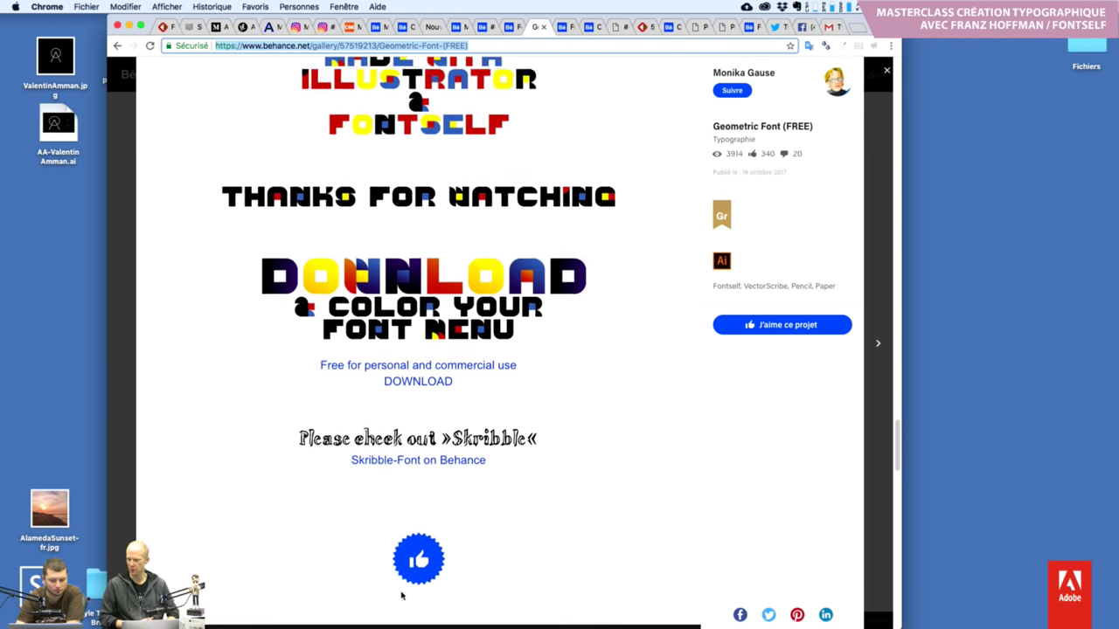
# Open the 'How to design a color font with Illustrator & Fontself' article in a new tab
pyautogui.scroll(-10, 402, 596)
pyautogui.scroll(-2, 402, 595)
pyautogui.scroll(4, 402, 595)
pyautogui.scroll(6, 402, 595)
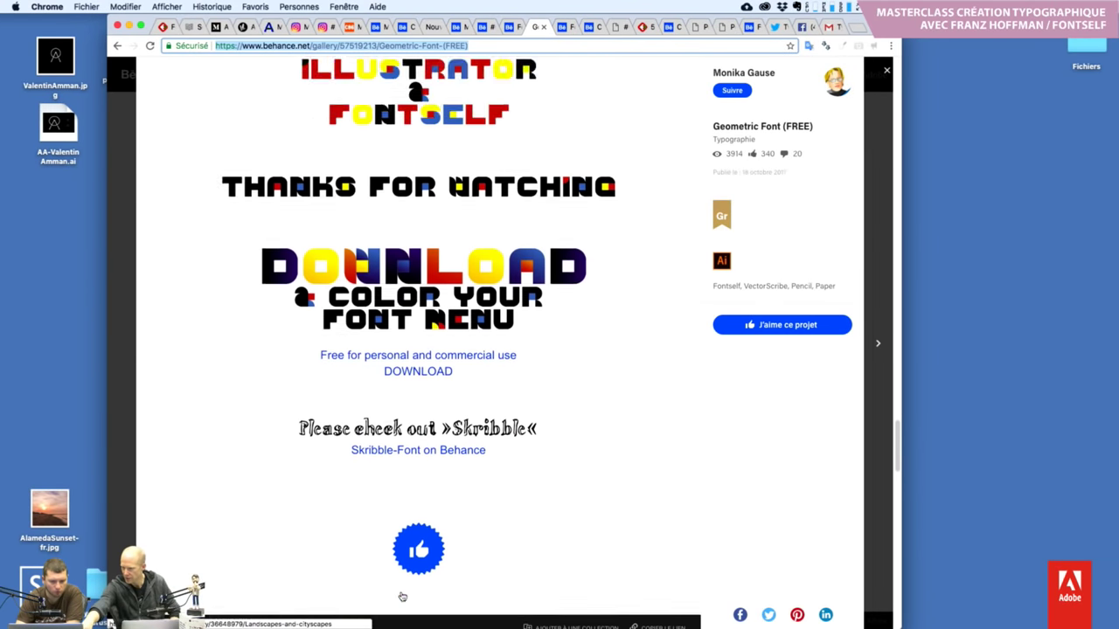
pyautogui.scroll(9, 402, 597)
pyautogui.scroll(10, 402, 598)
pyautogui.scroll(1, 402, 597)
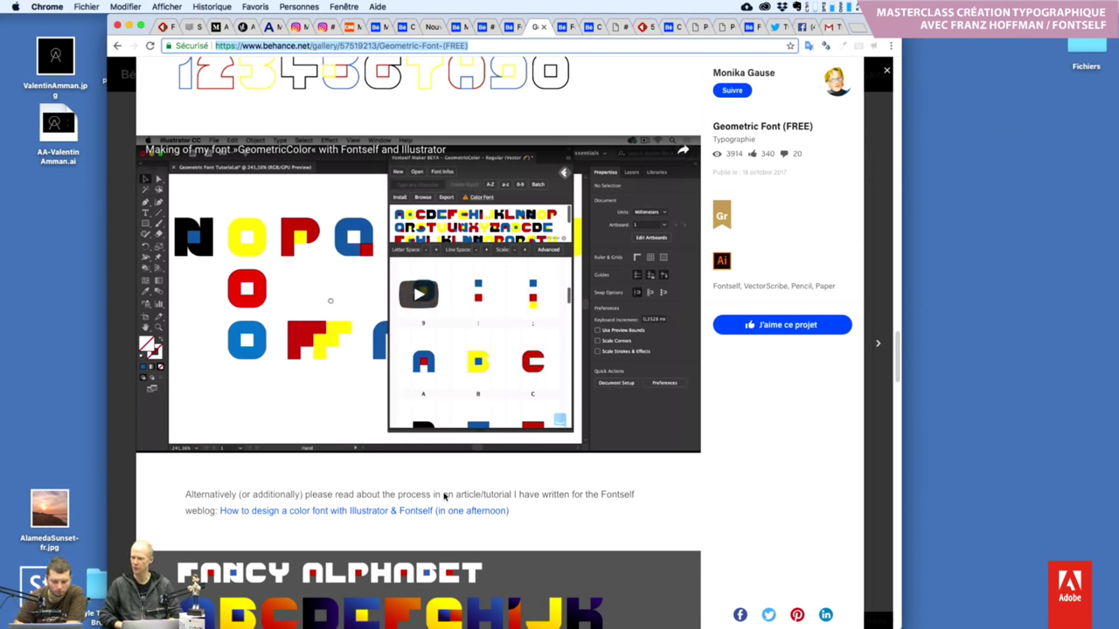
pyautogui.click(461, 514)
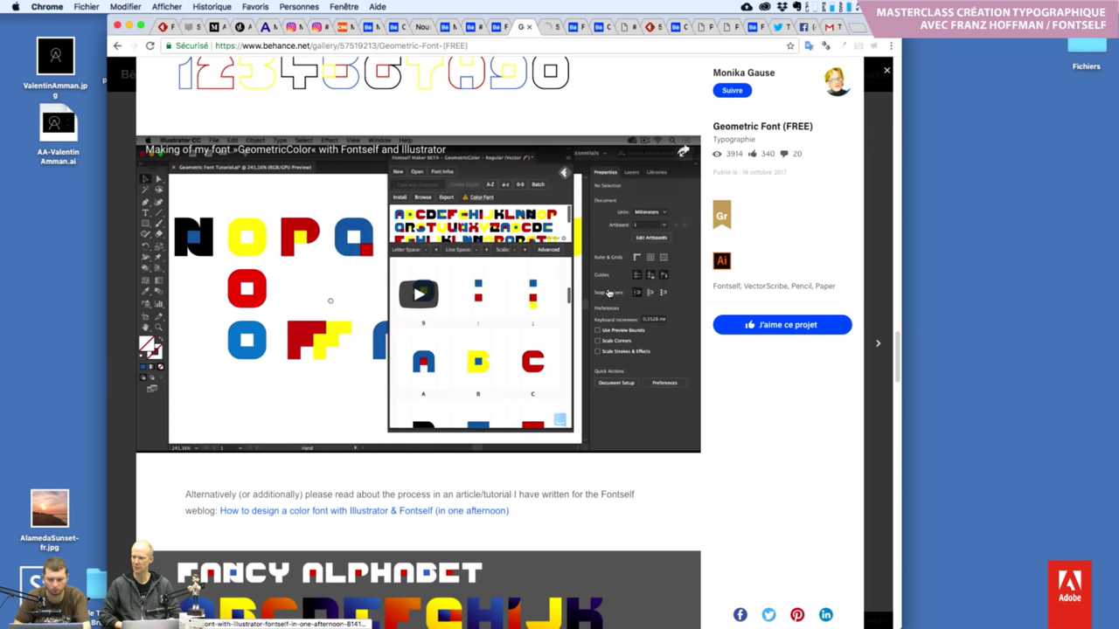
pyautogui.click(544, 29)
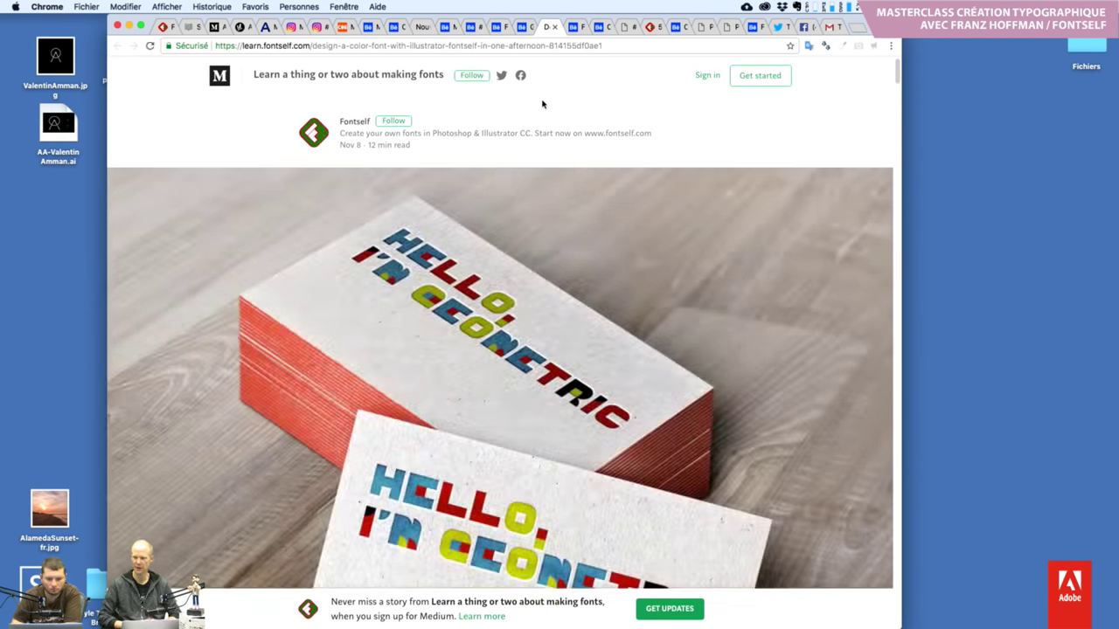
# Scroll through the Fontself color font tutorial on learn.fontself.com to its end
pyautogui.scroll(-5, 542, 104)
pyautogui.scroll(-10, 566, 329)
pyautogui.scroll(3, 567, 330)
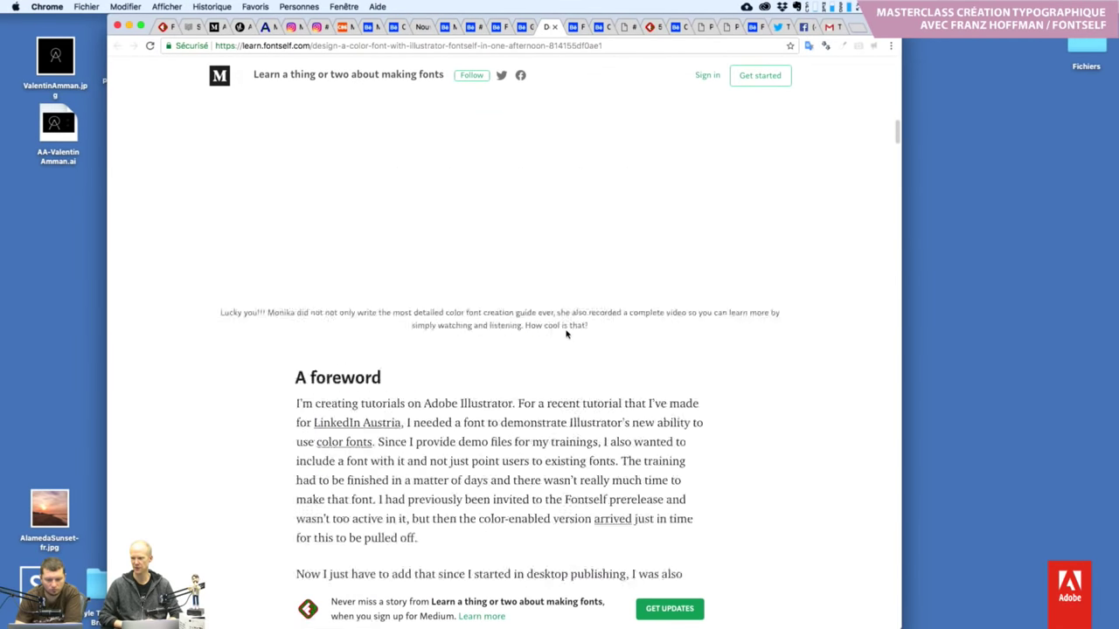
pyautogui.scroll(5, 567, 330)
pyautogui.scroll(2, 567, 332)
pyautogui.scroll(-4, 567, 334)
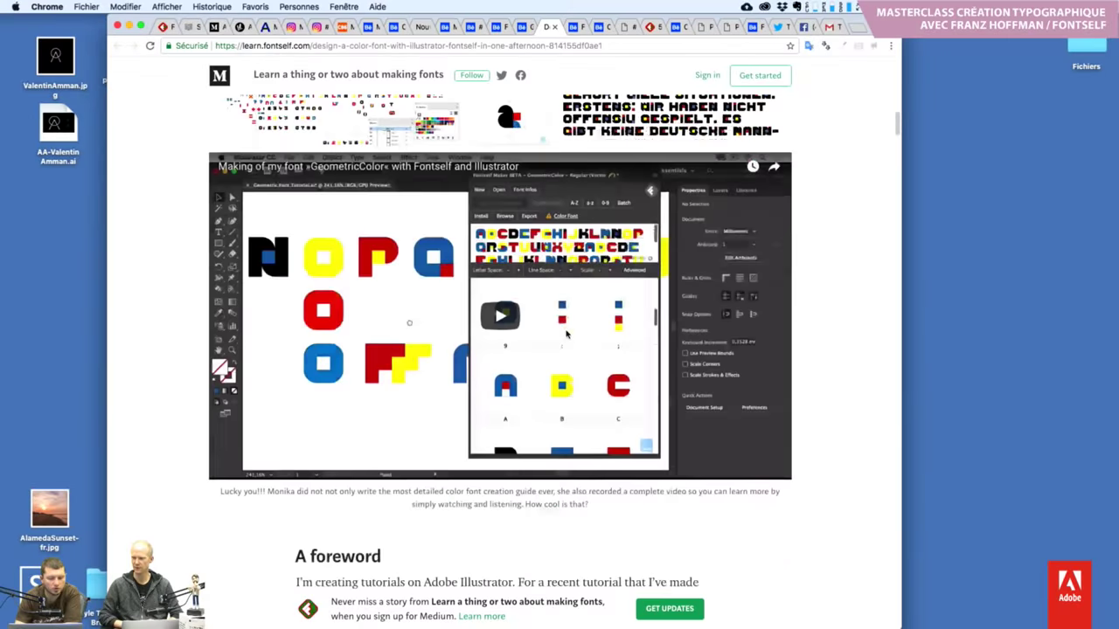
pyautogui.scroll(-2, 566, 334)
pyautogui.scroll(-10, 567, 332)
pyautogui.scroll(-3, 566, 330)
pyautogui.scroll(-2, 566, 330)
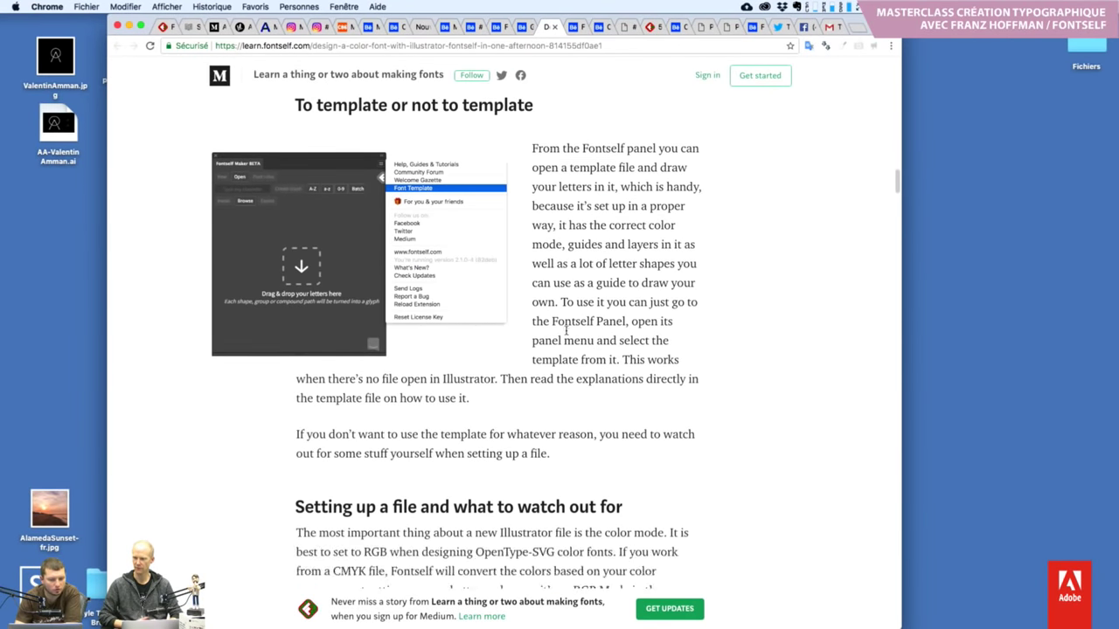
pyautogui.scroll(-5, 566, 330)
pyautogui.scroll(-8, 566, 330)
pyautogui.scroll(-9, 566, 330)
pyautogui.scroll(-2, 565, 330)
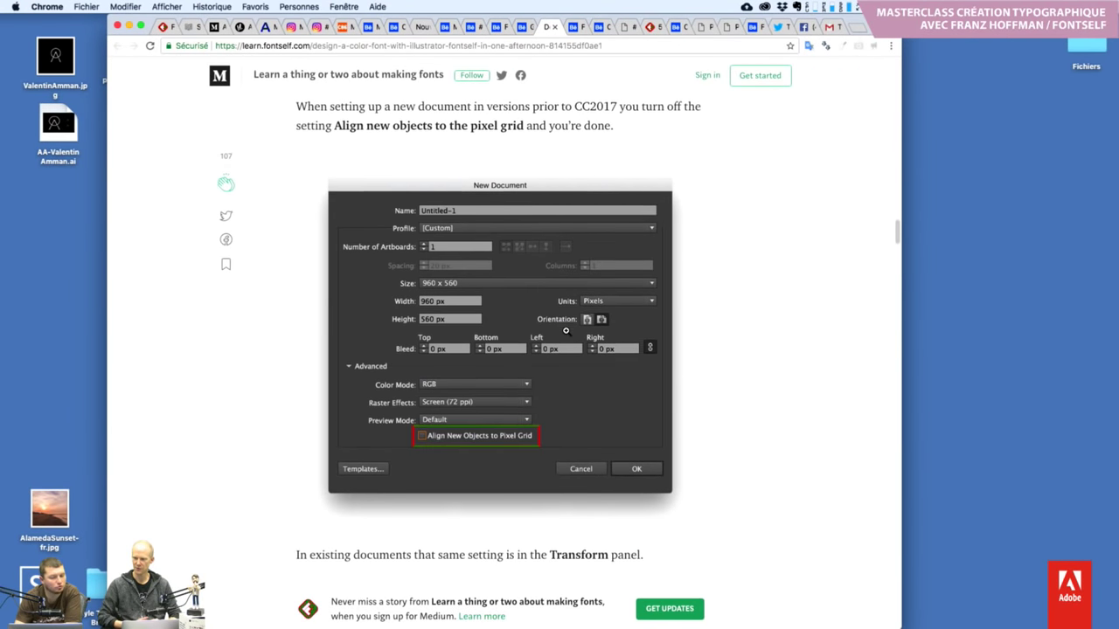
pyautogui.scroll(-8, 565, 330)
pyautogui.scroll(-2, 567, 332)
pyautogui.scroll(-1, 567, 334)
pyautogui.scroll(-3, 566, 333)
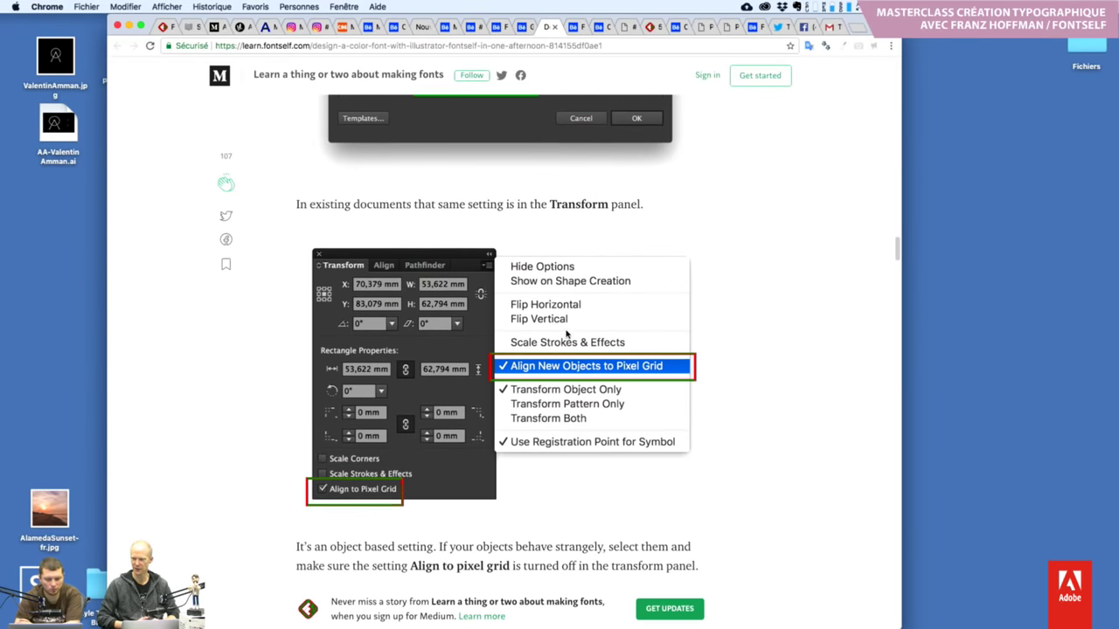
pyautogui.scroll(-5, 566, 333)
pyautogui.scroll(-10, 566, 332)
pyautogui.scroll(-6, 567, 331)
pyautogui.scroll(-10, 567, 330)
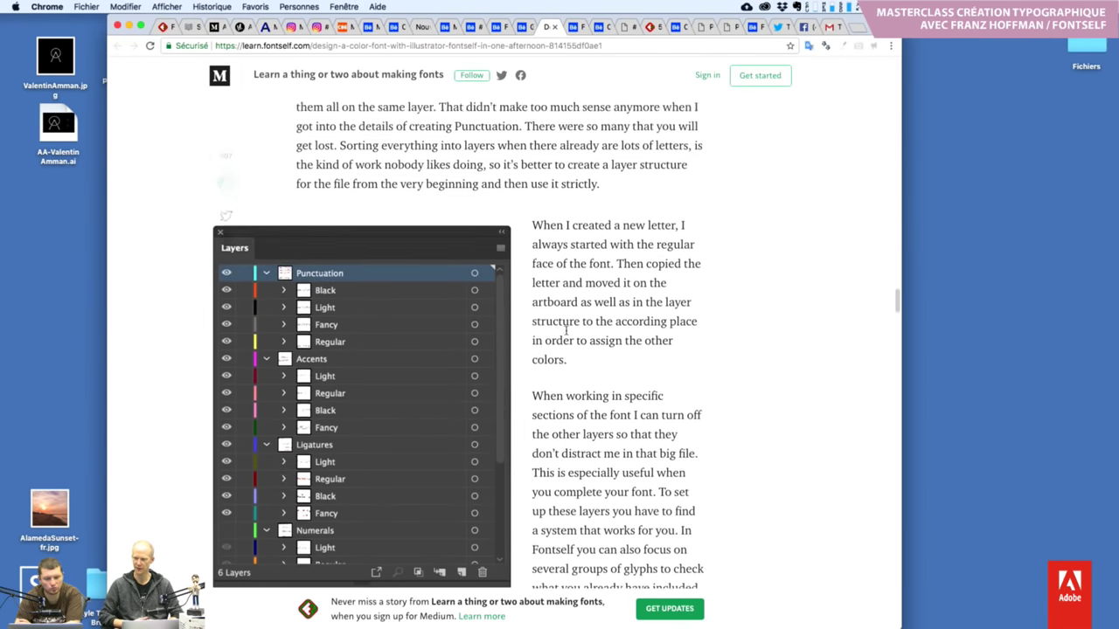
pyautogui.scroll(-2, 566, 330)
pyautogui.scroll(-12, 567, 330)
pyautogui.scroll(-4, 567, 332)
pyautogui.scroll(-12, 566, 331)
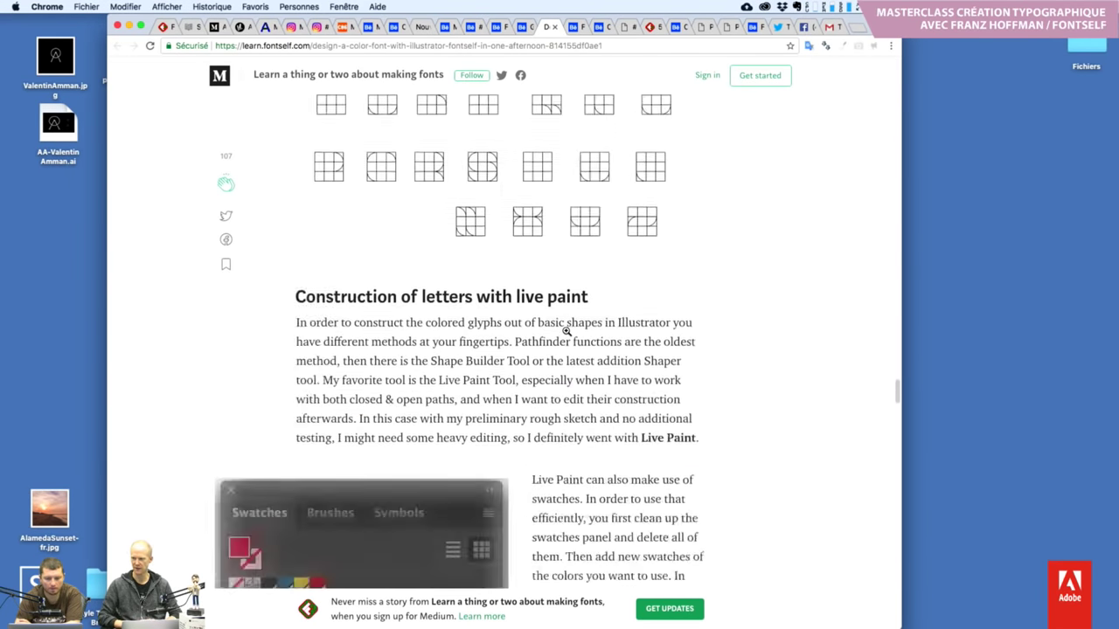
pyautogui.scroll(-4, 566, 332)
pyautogui.scroll(-10, 567, 332)
pyautogui.scroll(-6, 566, 332)
pyautogui.scroll(-8, 566, 332)
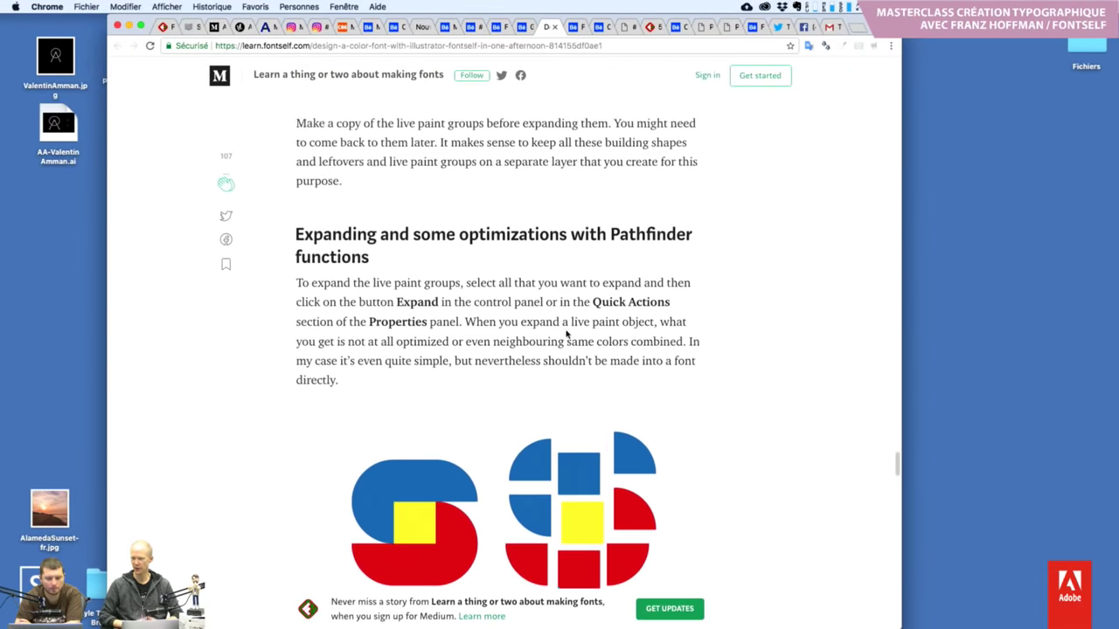
pyautogui.scroll(-6, 567, 331)
pyautogui.scroll(-4, 566, 331)
pyautogui.scroll(-6, 567, 331)
pyautogui.scroll(-10, 567, 332)
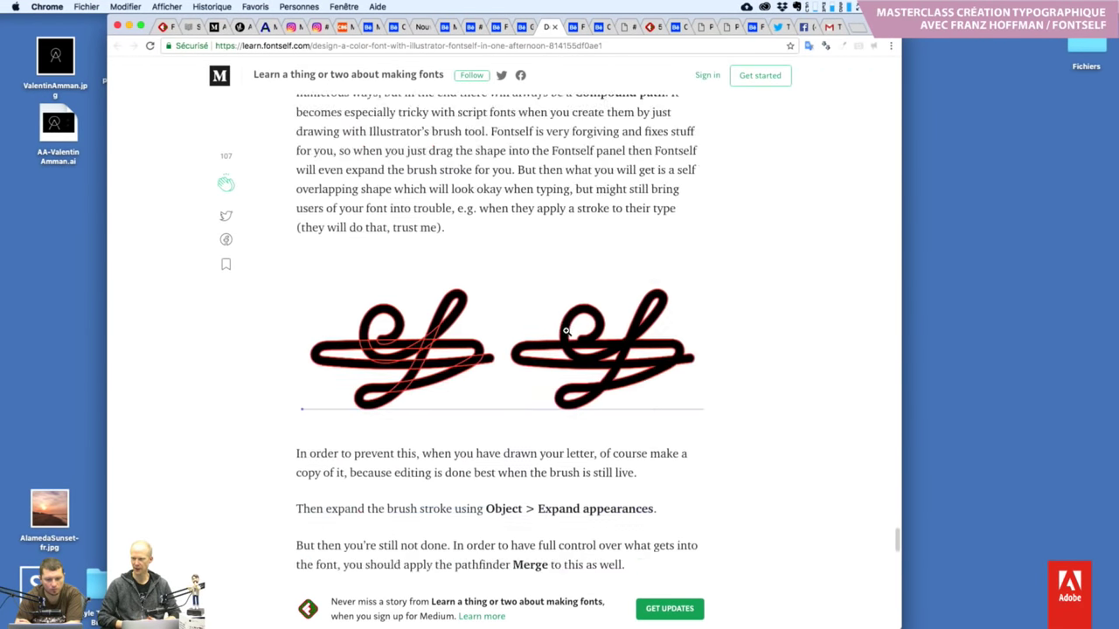
pyautogui.scroll(-5, 567, 331)
pyautogui.scroll(-5, 566, 331)
pyautogui.scroll(-10, 566, 330)
pyautogui.scroll(-8, 566, 332)
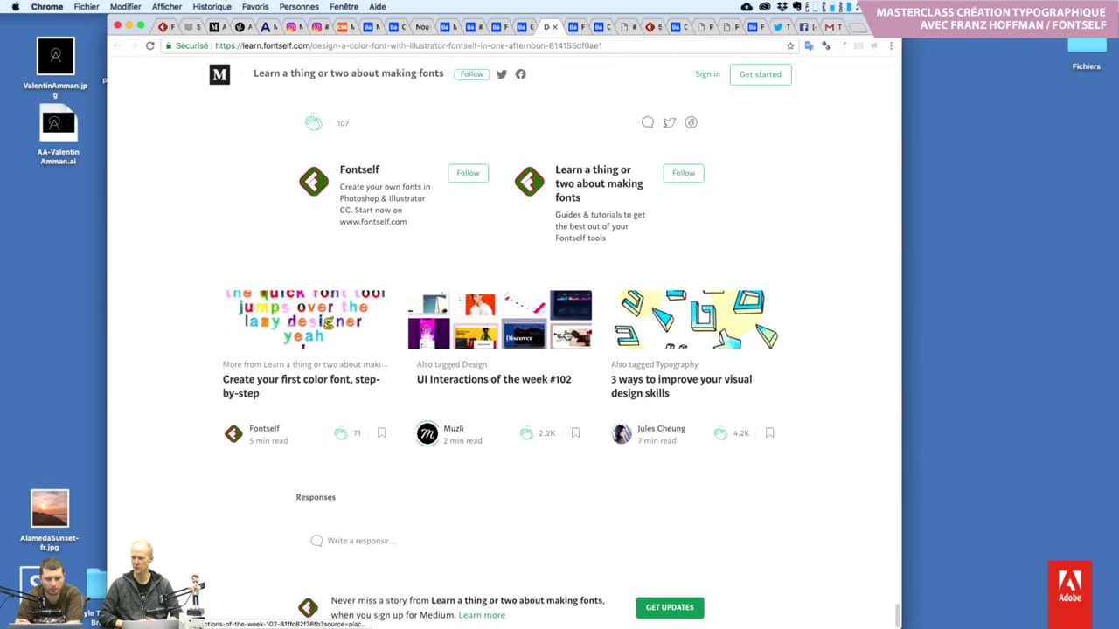
pyautogui.scroll(8, 566, 331)
pyautogui.scroll(4, 566, 333)
pyautogui.scroll(4, 567, 334)
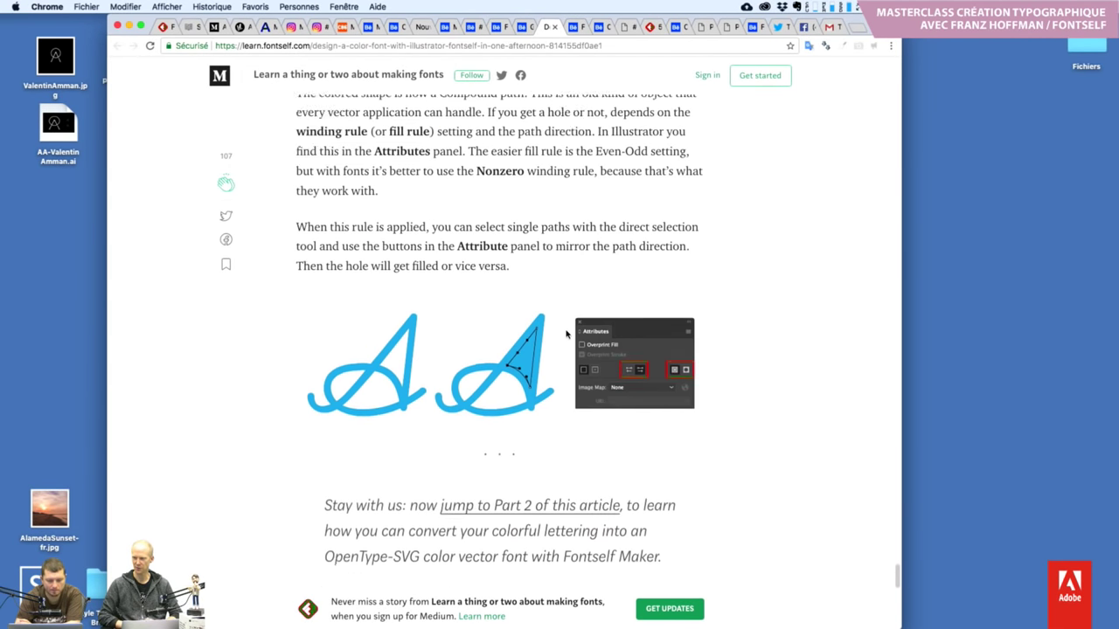
pyautogui.scroll(-2, 566, 334)
pyautogui.scroll(-1, 566, 334)
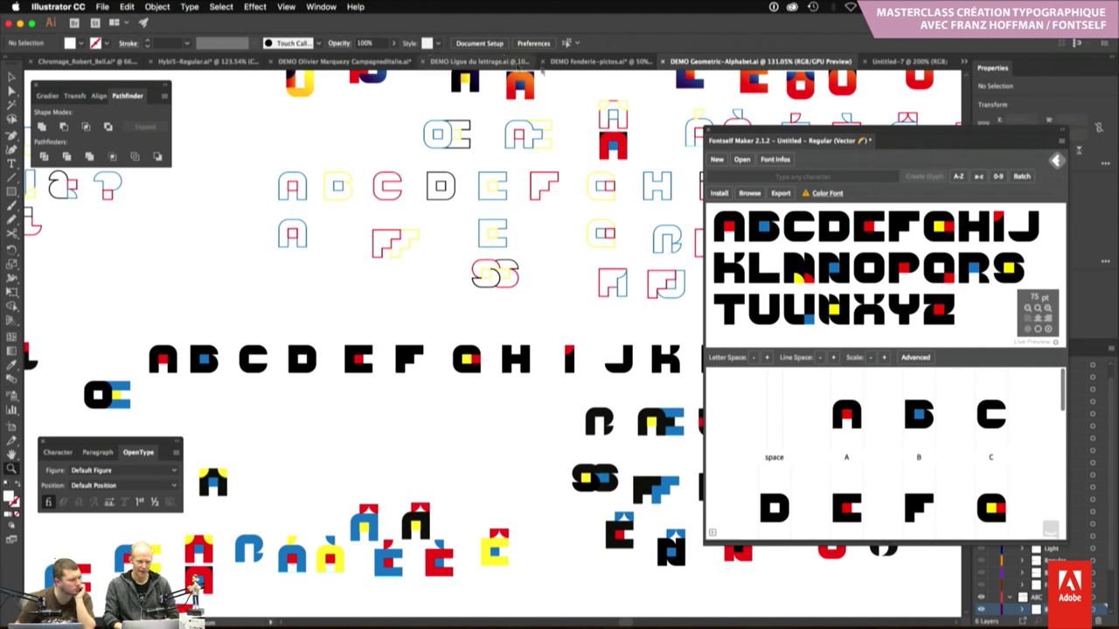
# Step through fonderie-pictos and Untitled-7 to the Ligue du lettrage document, then switch to Chrome
pyautogui.click(584, 61)
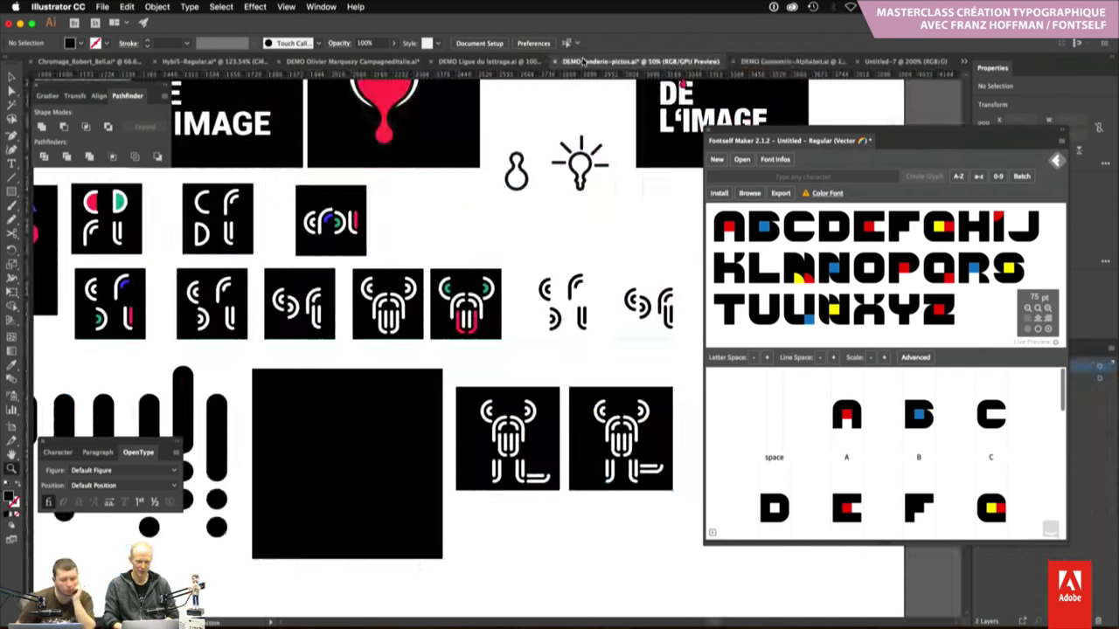
pyautogui.click(887, 61)
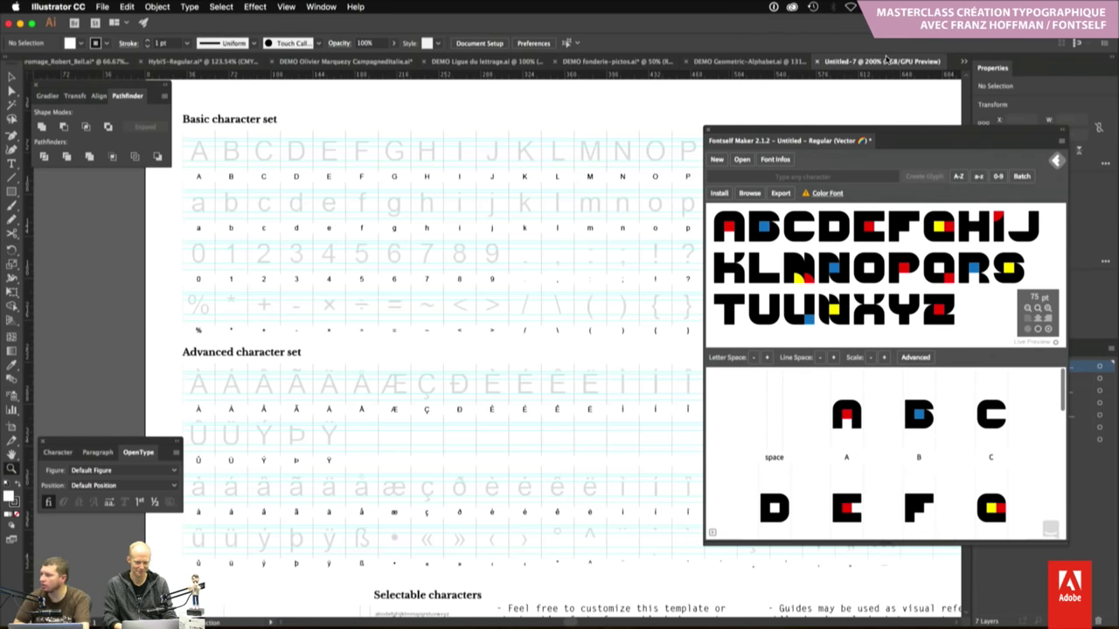
pyautogui.click(463, 62)
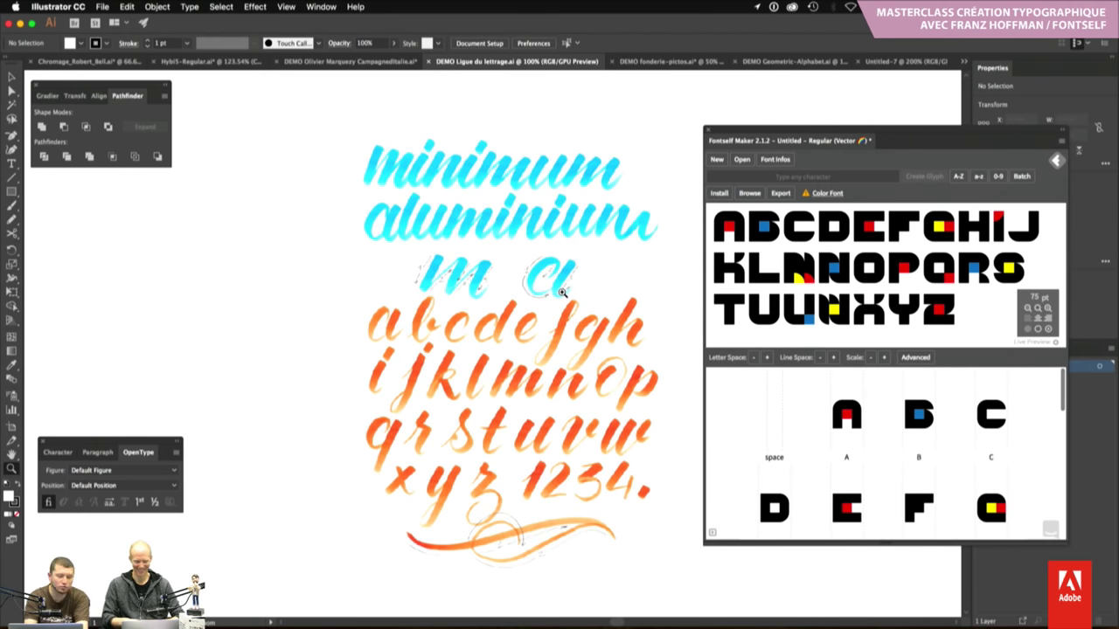
pyautogui.press('super+Tab')
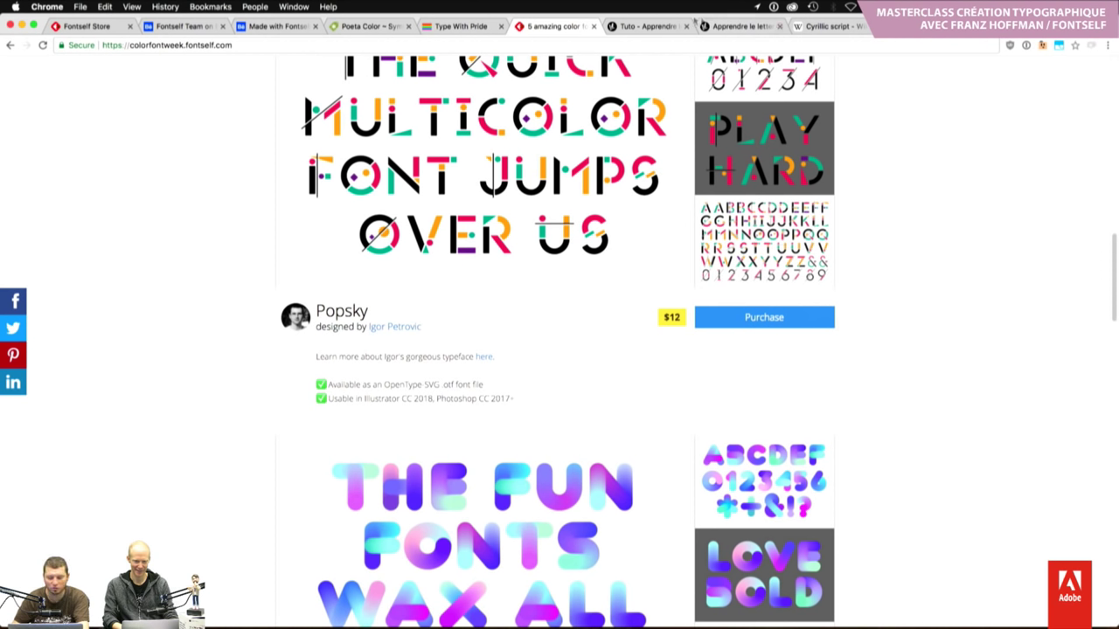
# Show the 'Tuto - Apprendre' page's '2 – La pratique' alphabet in Chrome, then return to Illustrator
pyautogui.press('super+Tab')
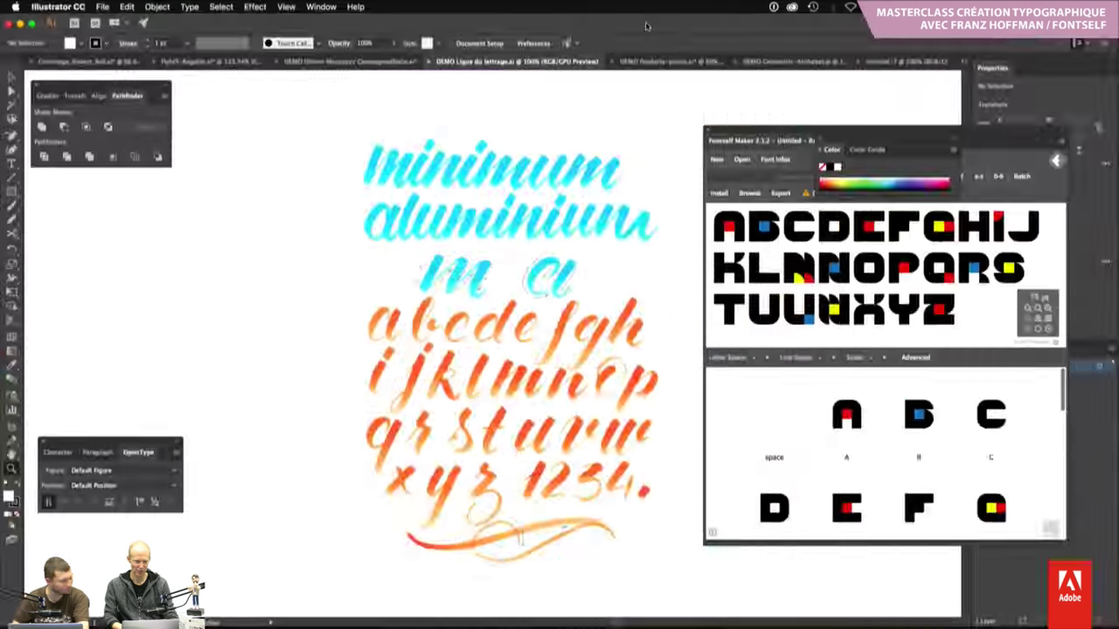
pyautogui.press('super+Tab')
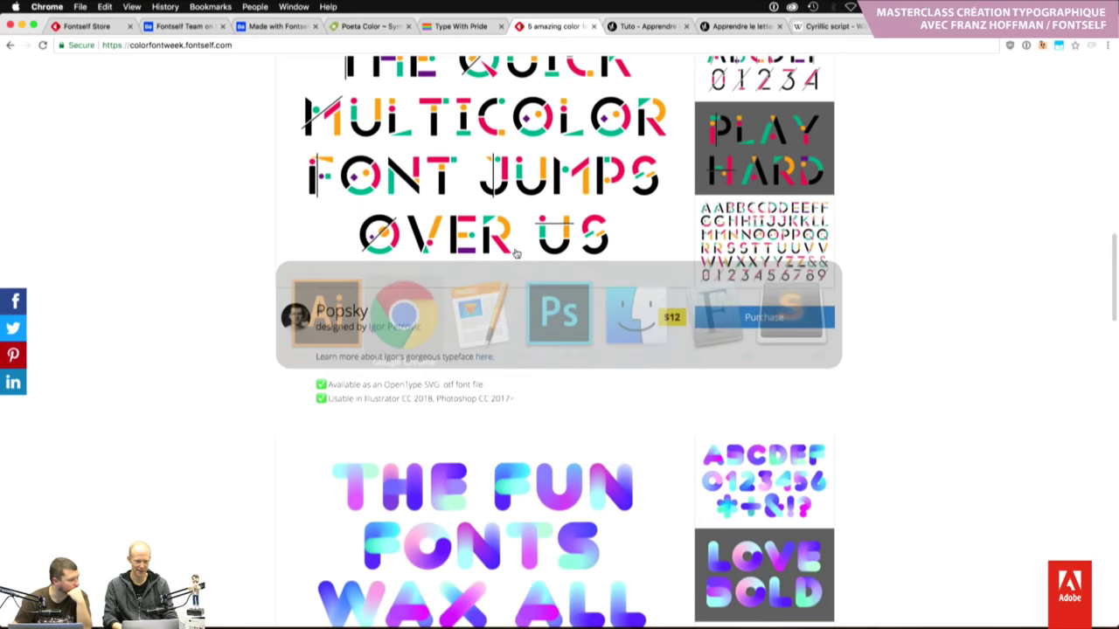
pyautogui.click(645, 29)
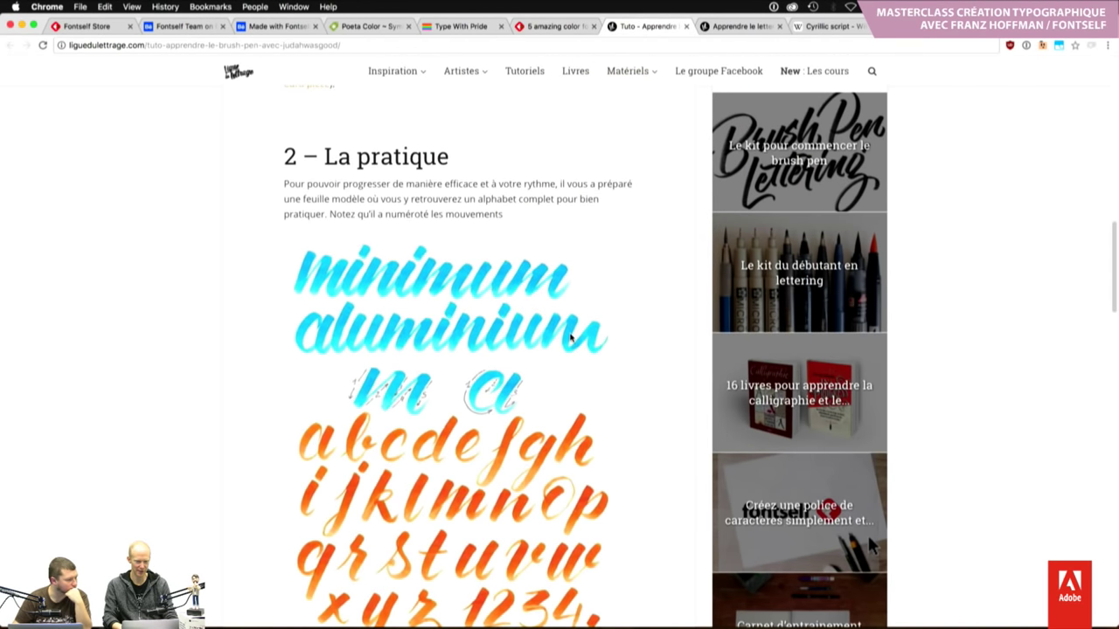
pyautogui.scroll(-2, 522, 517)
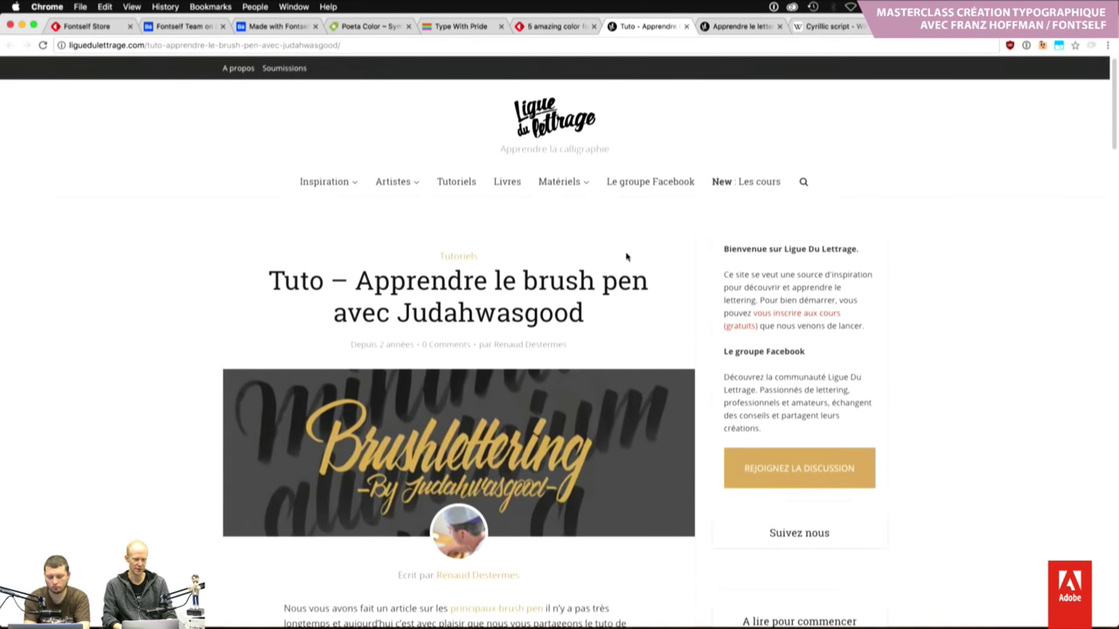
pyautogui.scroll(-5, 626, 256)
pyautogui.scroll(-5, 626, 256)
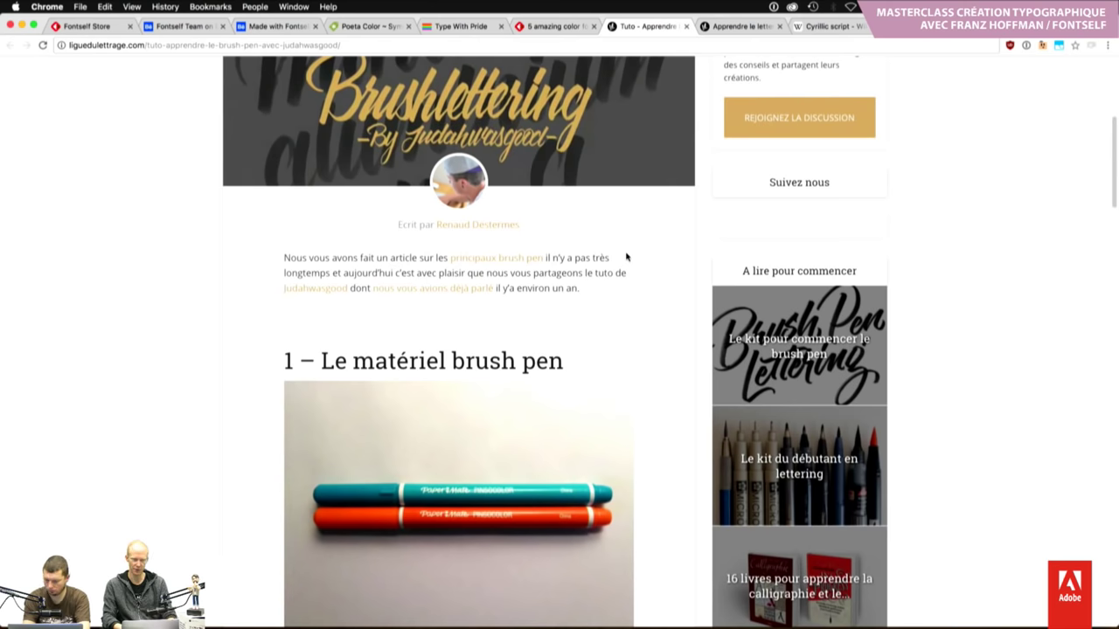
pyautogui.scroll(-2, 626, 256)
pyautogui.scroll(-1, 626, 256)
pyautogui.scroll(-4, 626, 256)
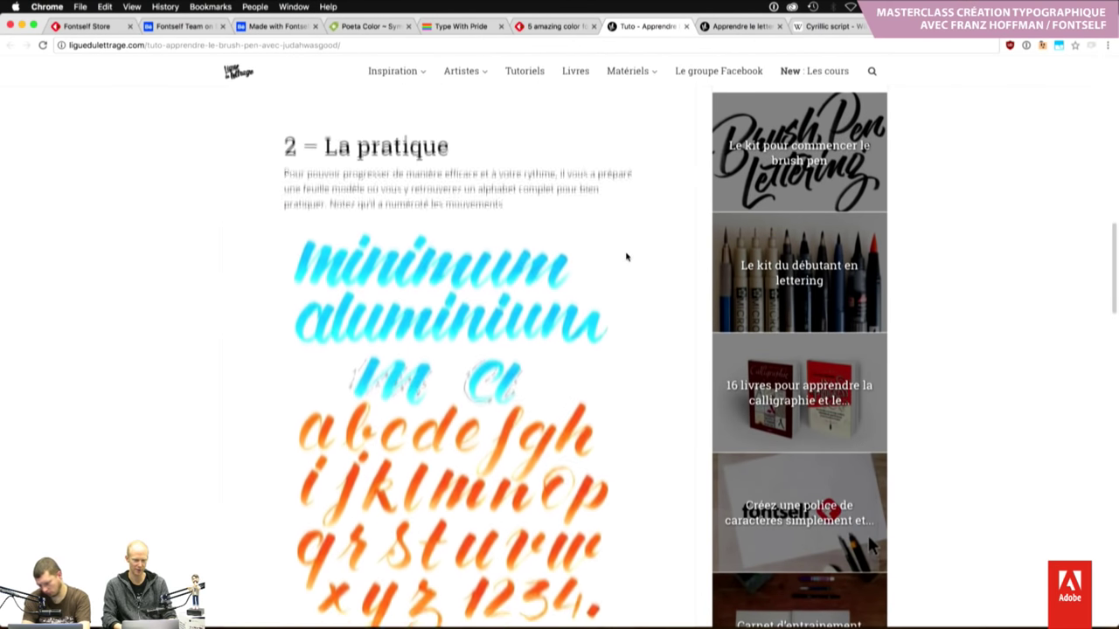
pyautogui.scroll(-2, 626, 257)
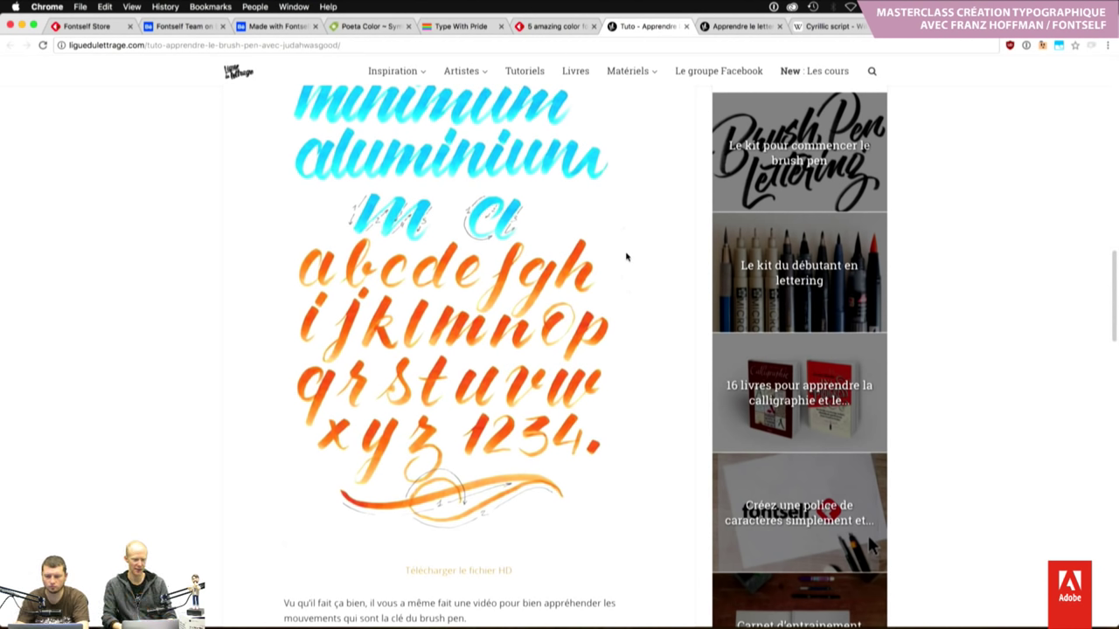
pyautogui.scroll(-1, 626, 256)
pyautogui.press('super+Tab')
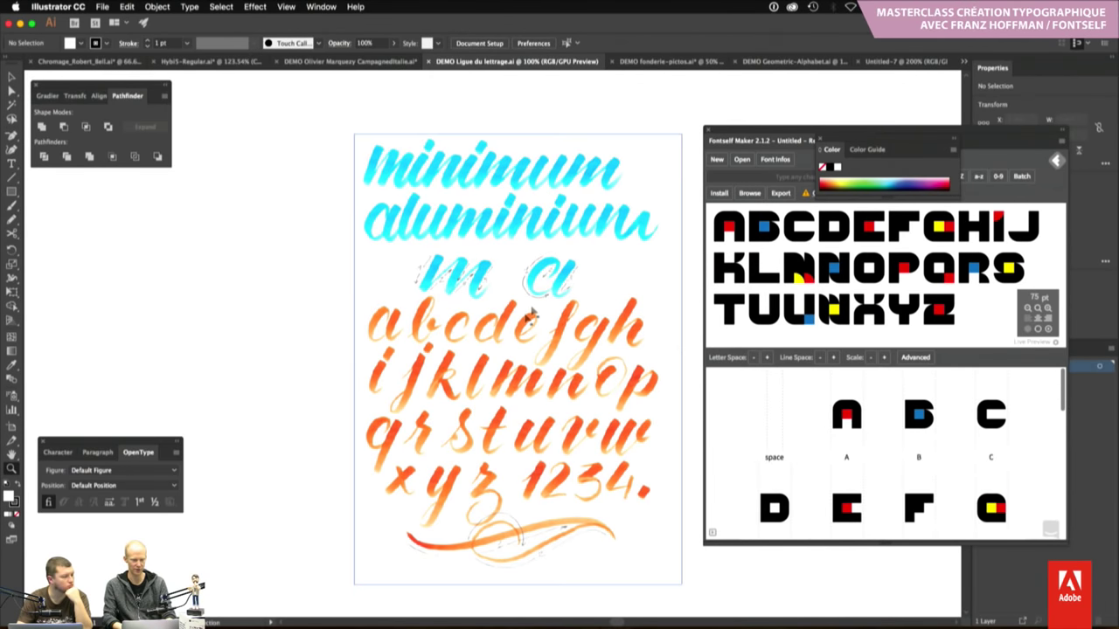
# Apply a default black-and-white Image Trace to the brush-lettering image and open the Image Trace panel
pyautogui.click(532, 315)
pyautogui.hscroll(2, 507, 332)
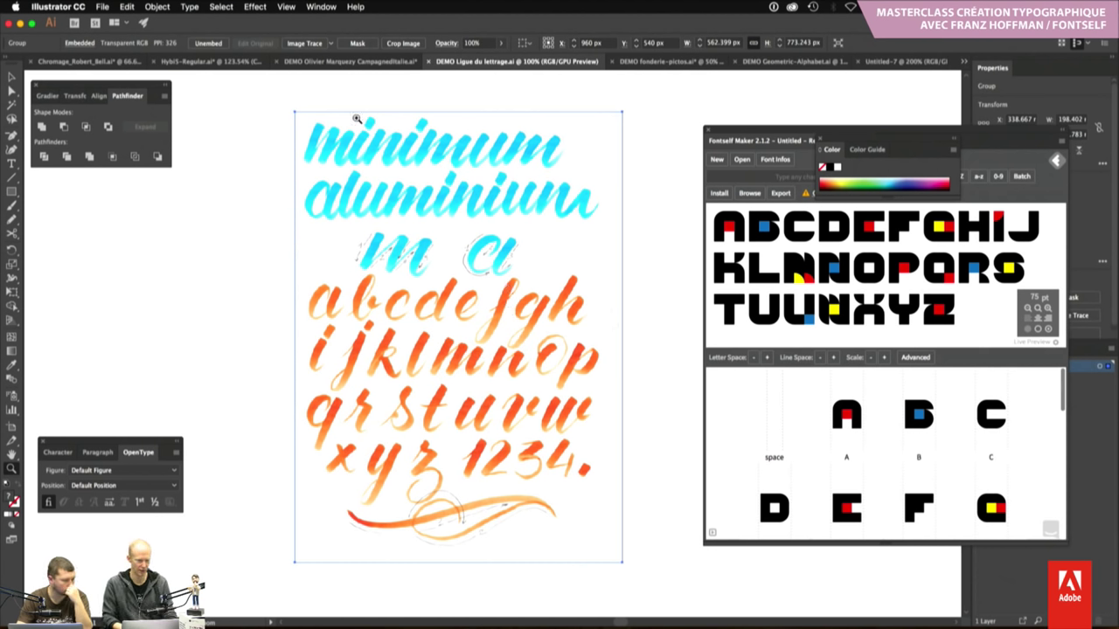
pyautogui.press('v')
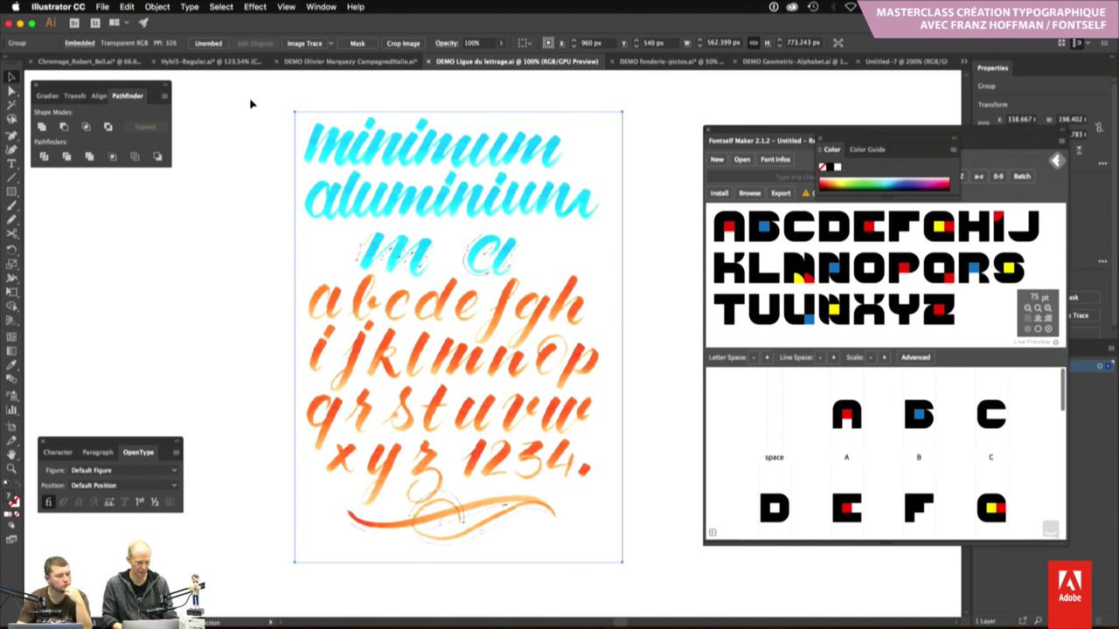
pyautogui.click(305, 43)
pyautogui.click(615, 339)
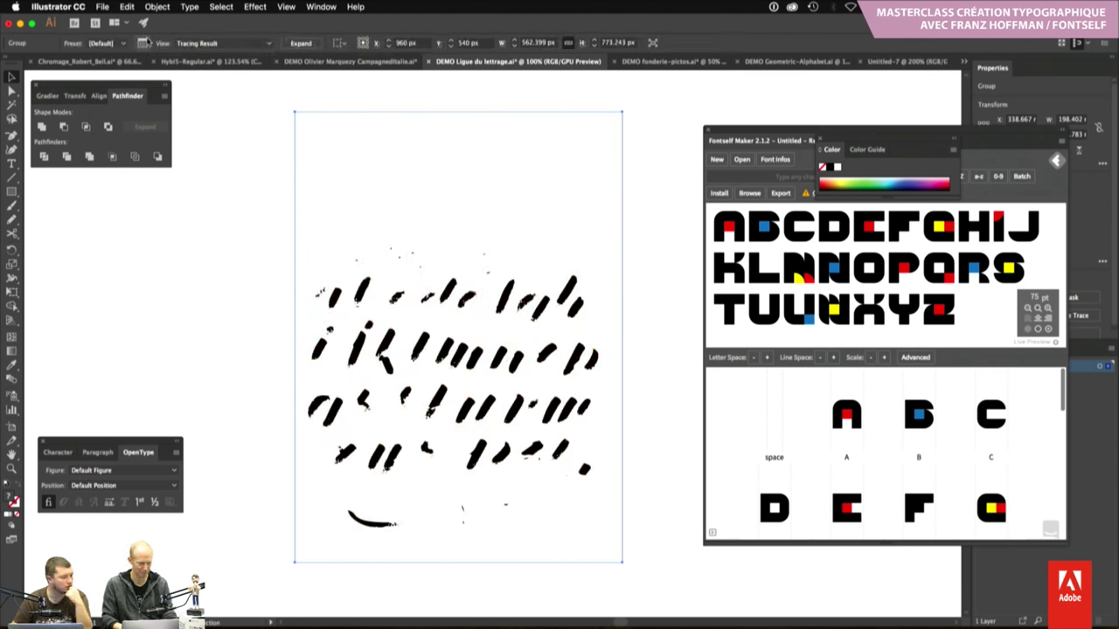
pyautogui.click(143, 43)
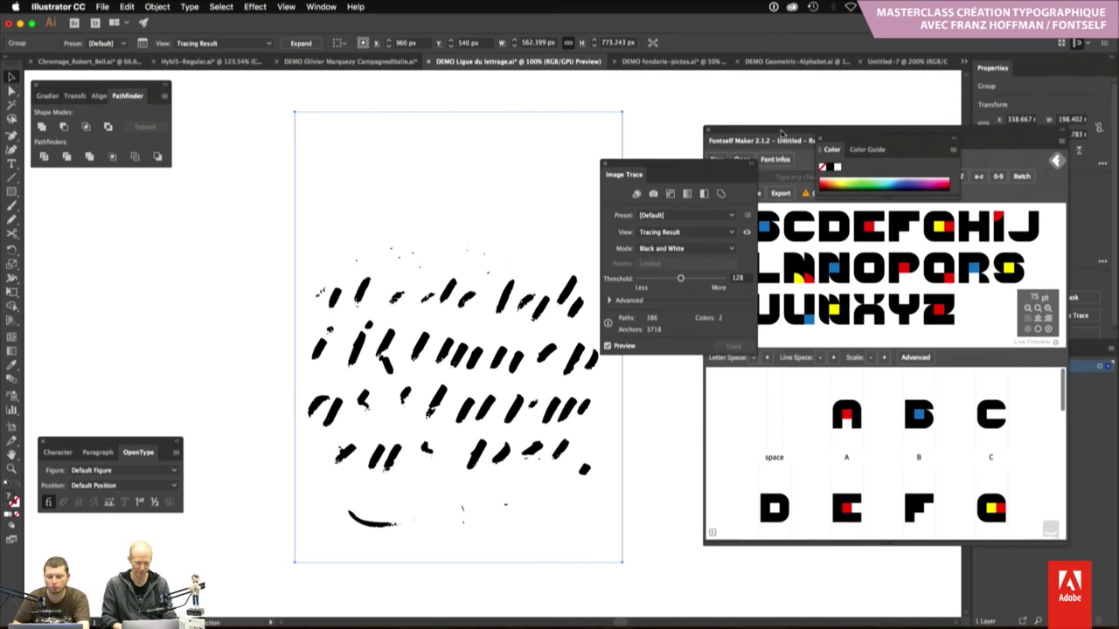
# Tuck the Fontself panel aside and raise the trace threshold to 216, expanding Advanced options
pyautogui.doubleClick(762, 142)
pyautogui.moveTo(746, 130); pyautogui.dragTo(783, 95)
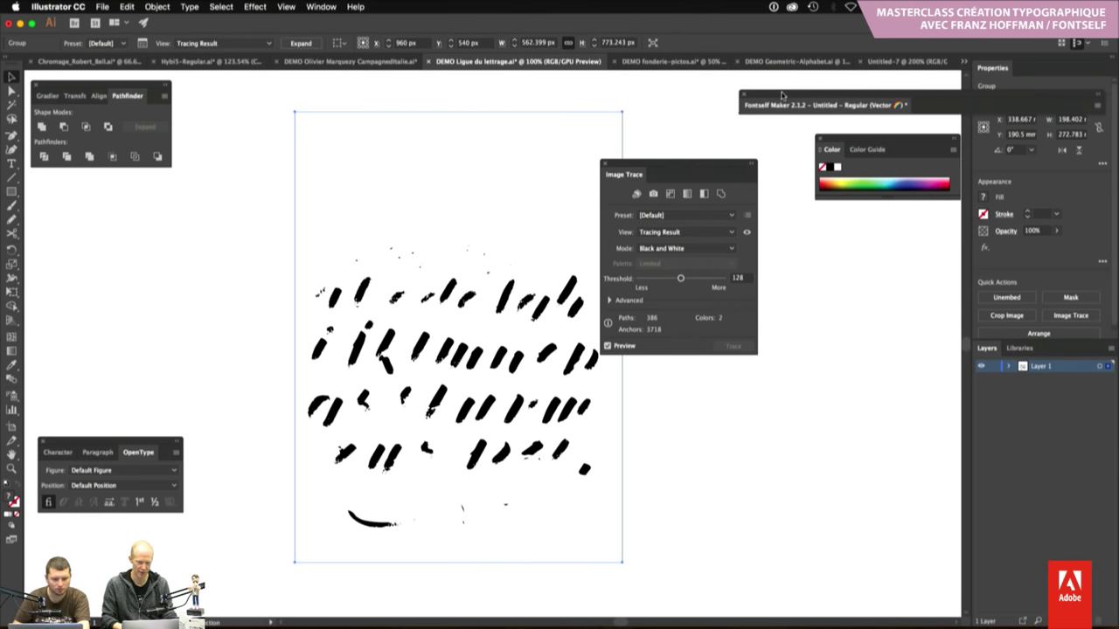
pyautogui.moveTo(671, 166); pyautogui.dragTo(800, 214)
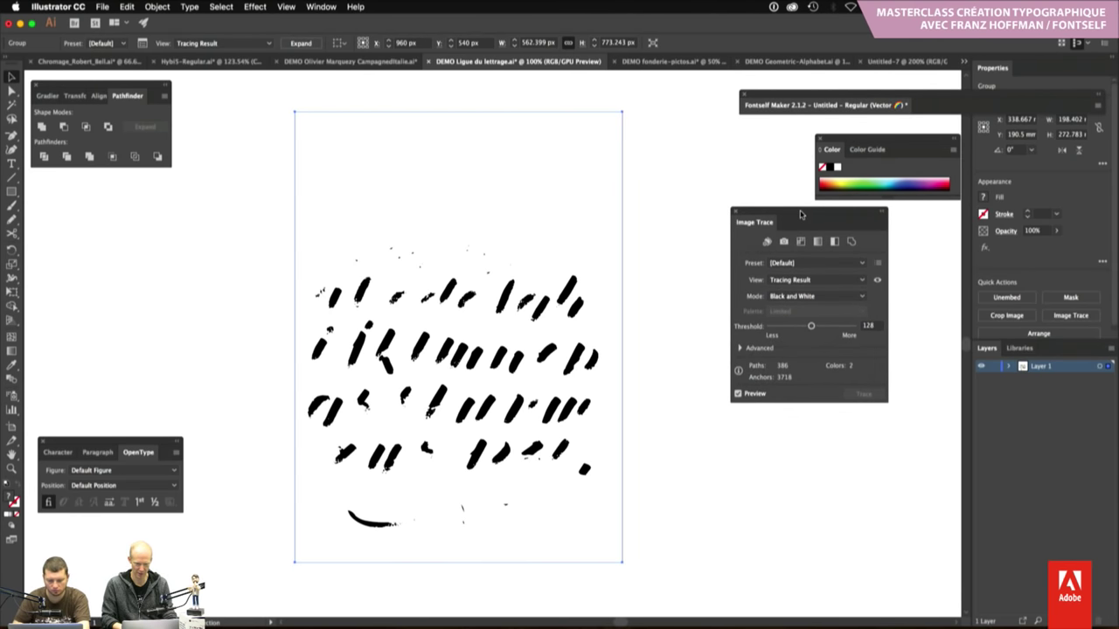
pyautogui.moveTo(824, 328); pyautogui.dragTo(837, 328)
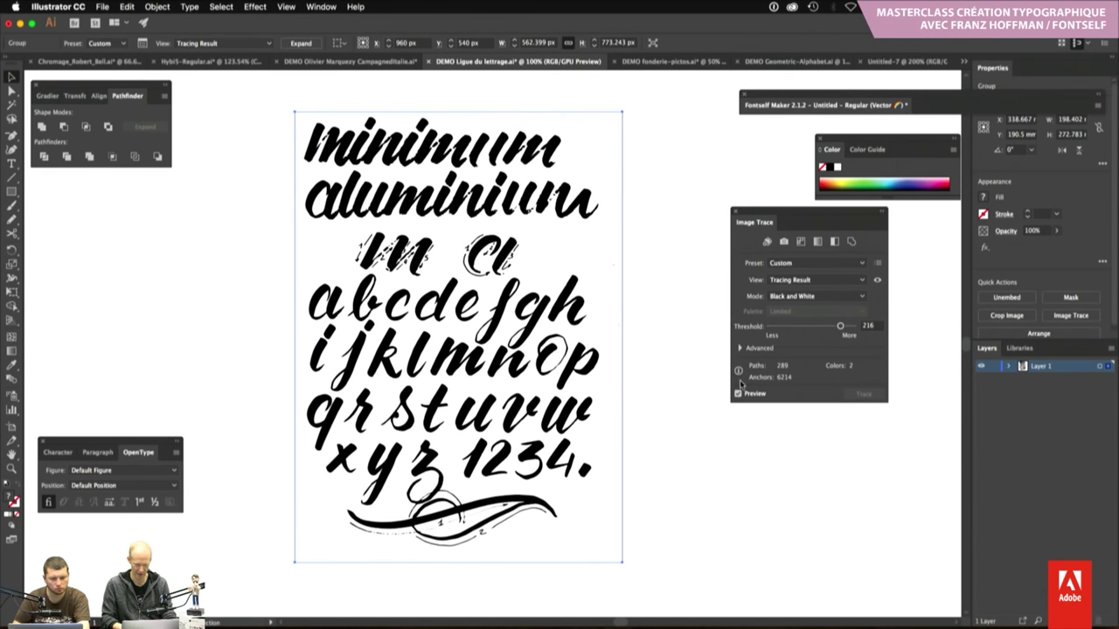
pyautogui.click(741, 348)
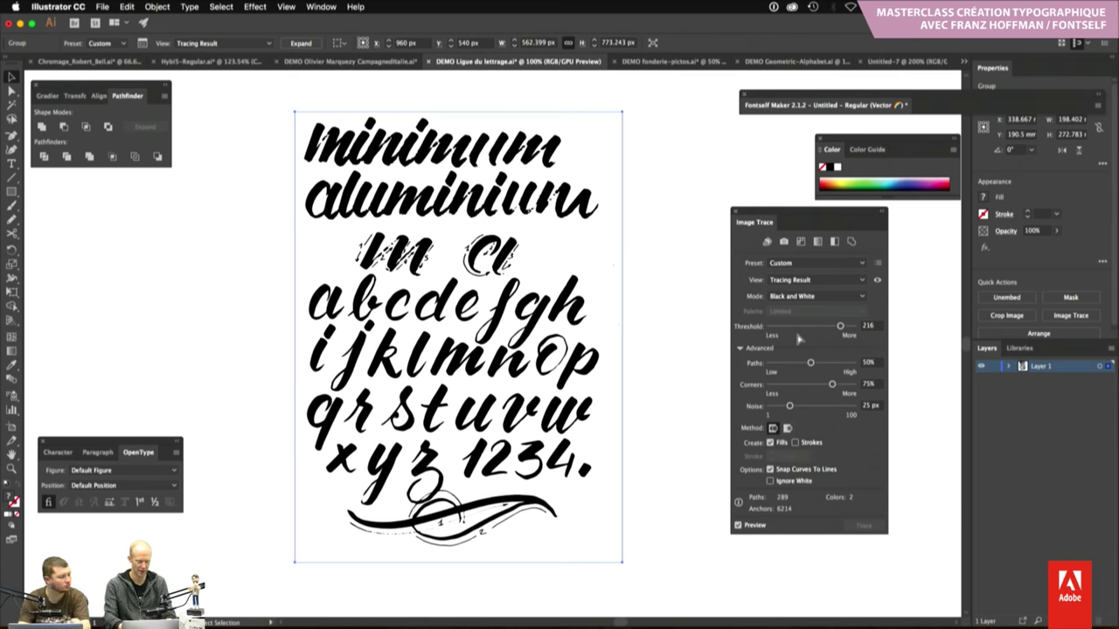
# Check the trace over the transparency grid, zoom in, and enable Ignore White
pyautogui.hotkey('ctrl', 'shift', 'd')
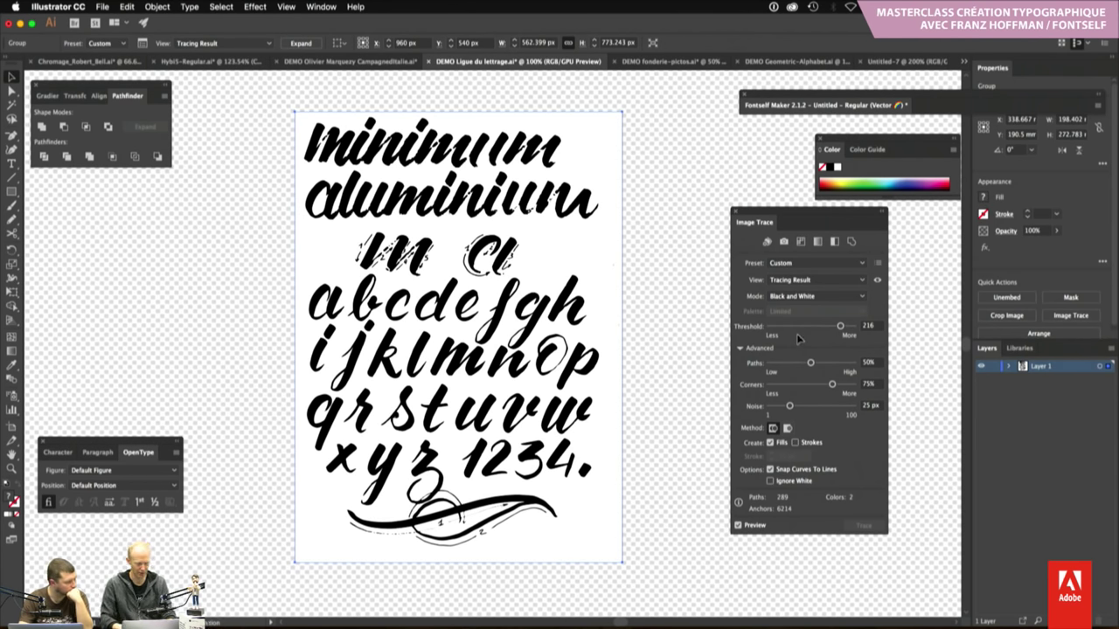
pyautogui.hotkey('ctrl', 'shift', 'd')
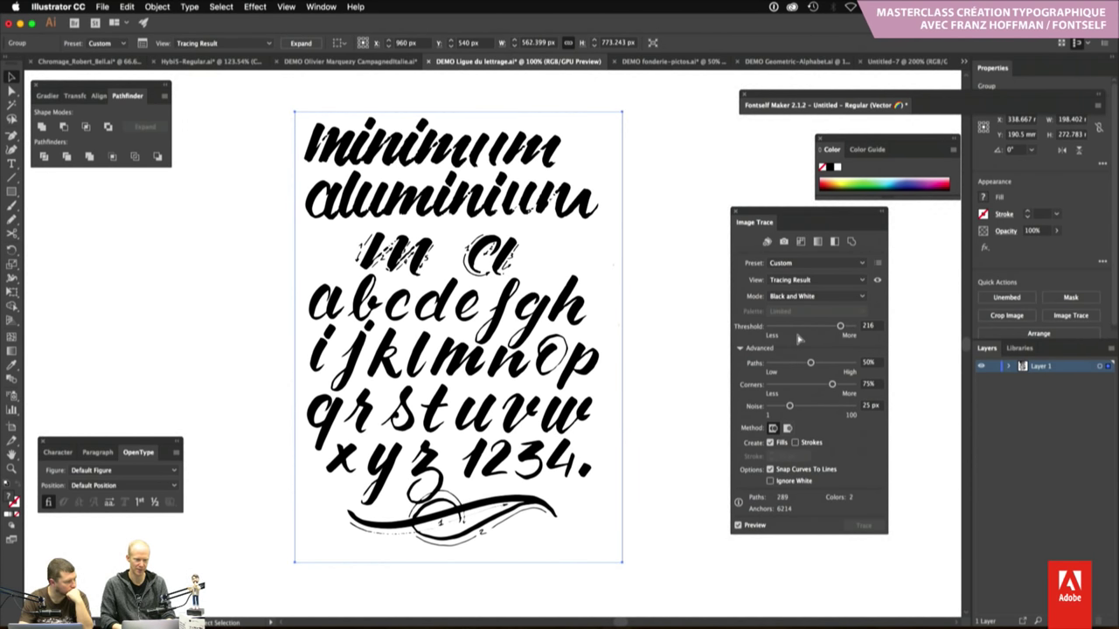
pyautogui.hotkey('ctrl', 'shift', 'd')
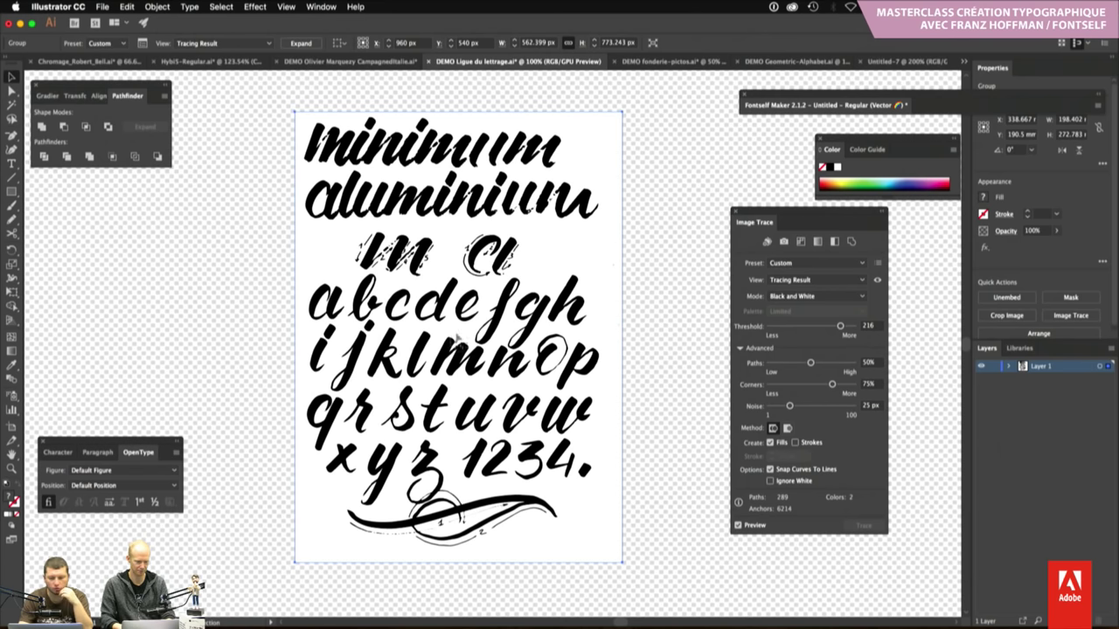
pyautogui.press('z')
pyautogui.moveTo(386, 355); pyautogui.dragTo(429, 342)
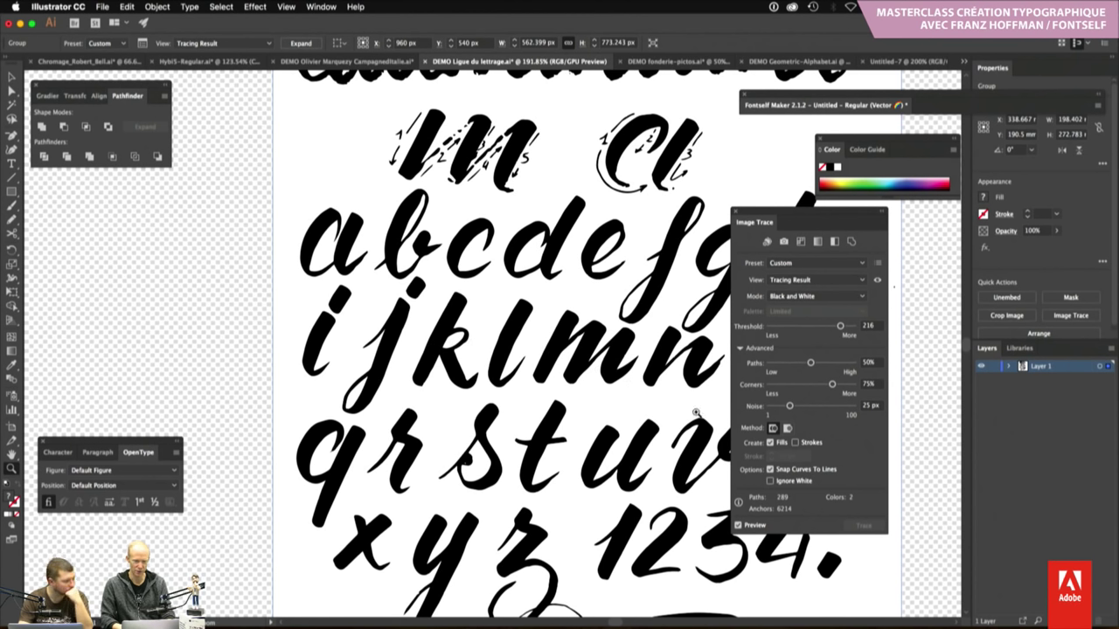
pyautogui.click(780, 483)
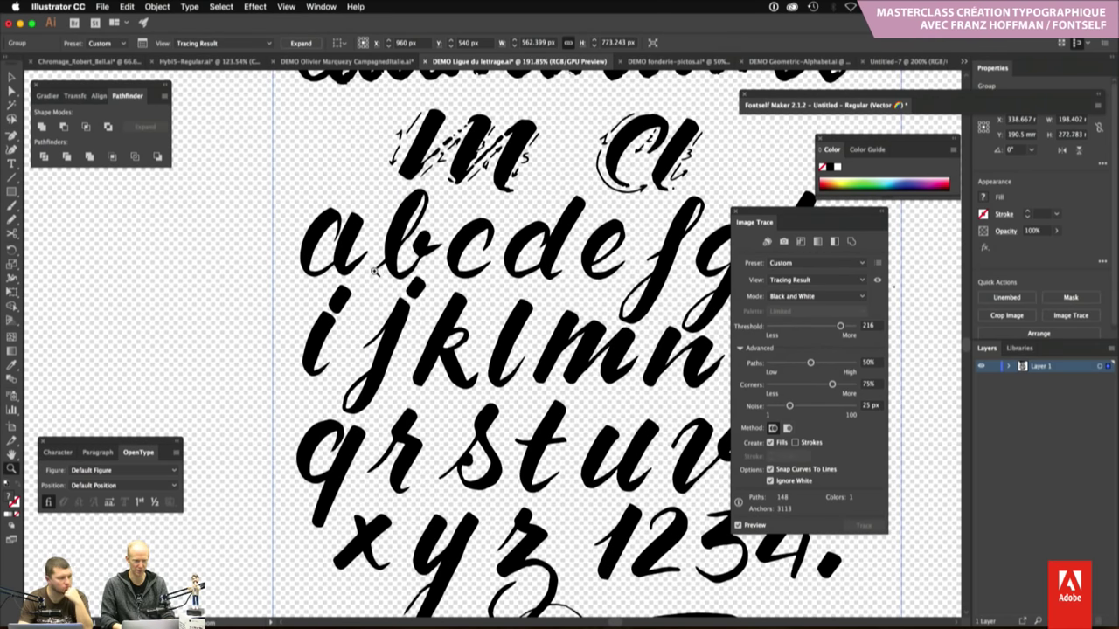
pyautogui.scroll(3, 347, 246)
pyautogui.scroll(3, 376, 272)
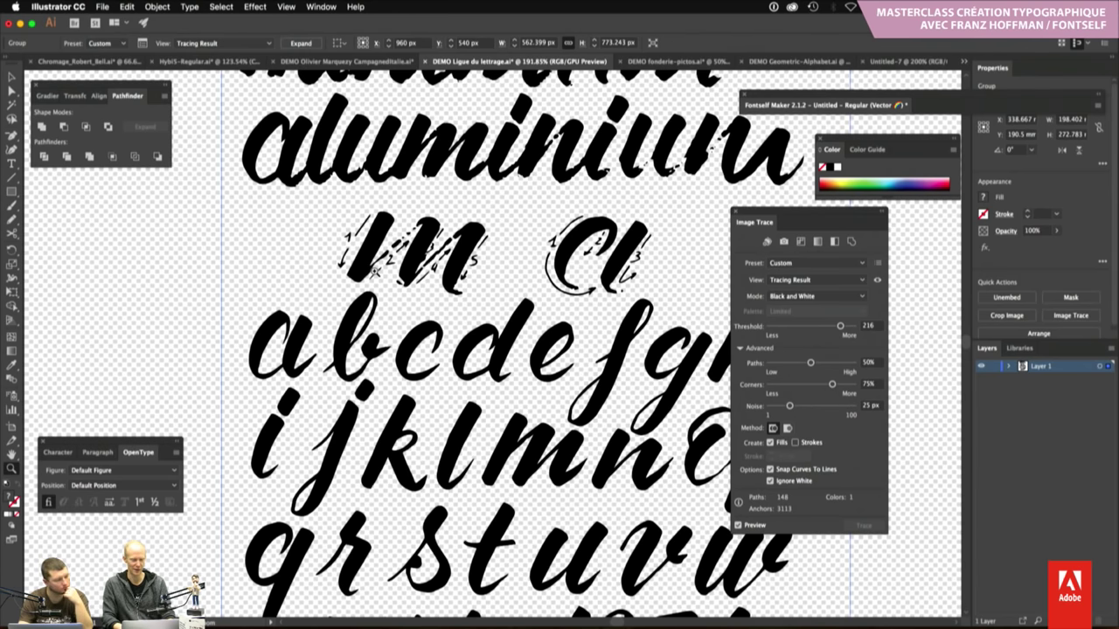
pyautogui.rightClick(376, 316)
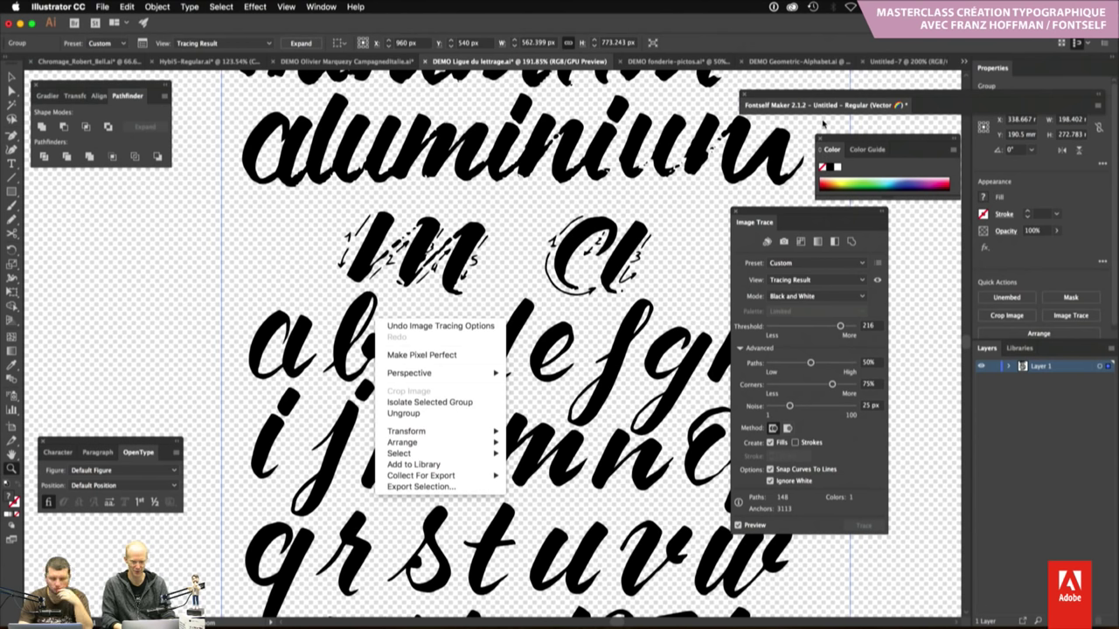
# Expand the lettering trace into editable vector paths and reselect the lettering group
pyautogui.click(308, 49)
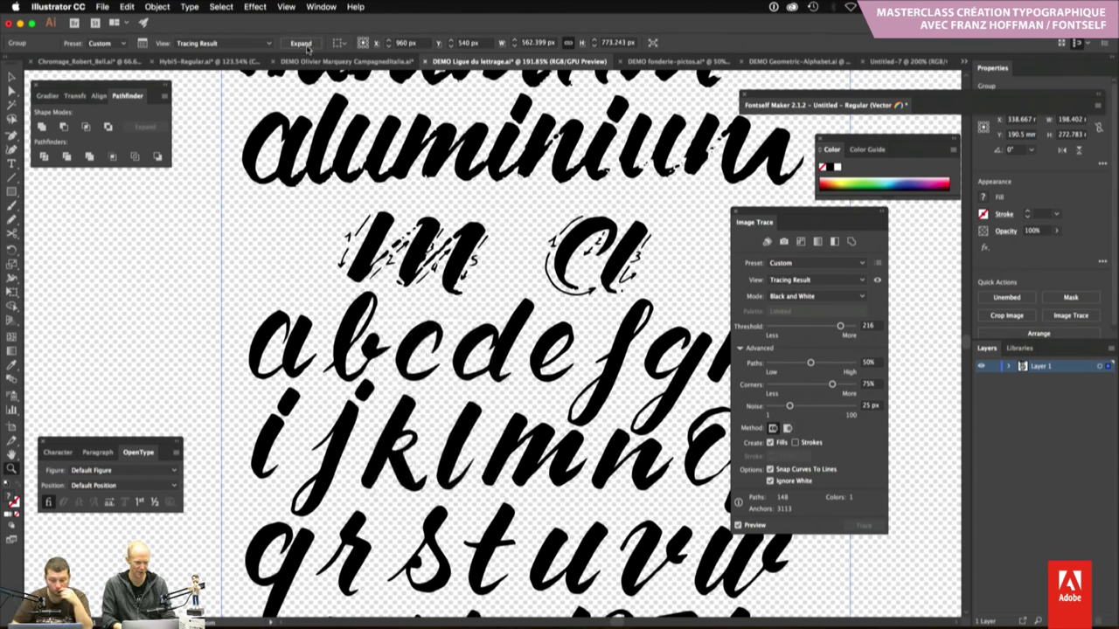
pyautogui.click(301, 44)
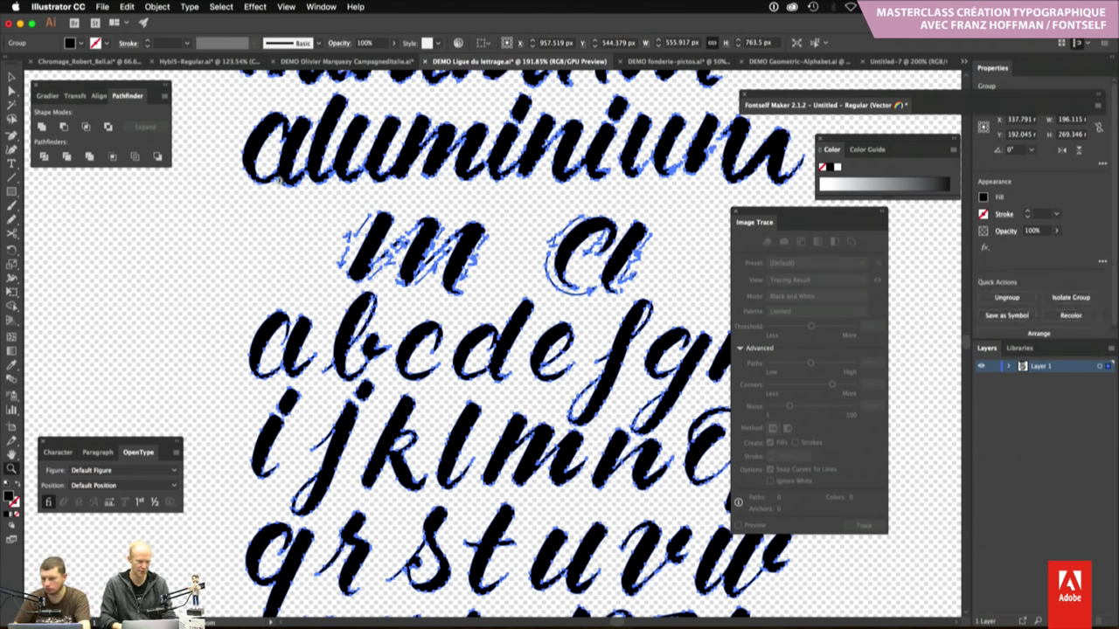
pyautogui.press('v')
pyautogui.click(247, 282)
pyautogui.click(273, 330)
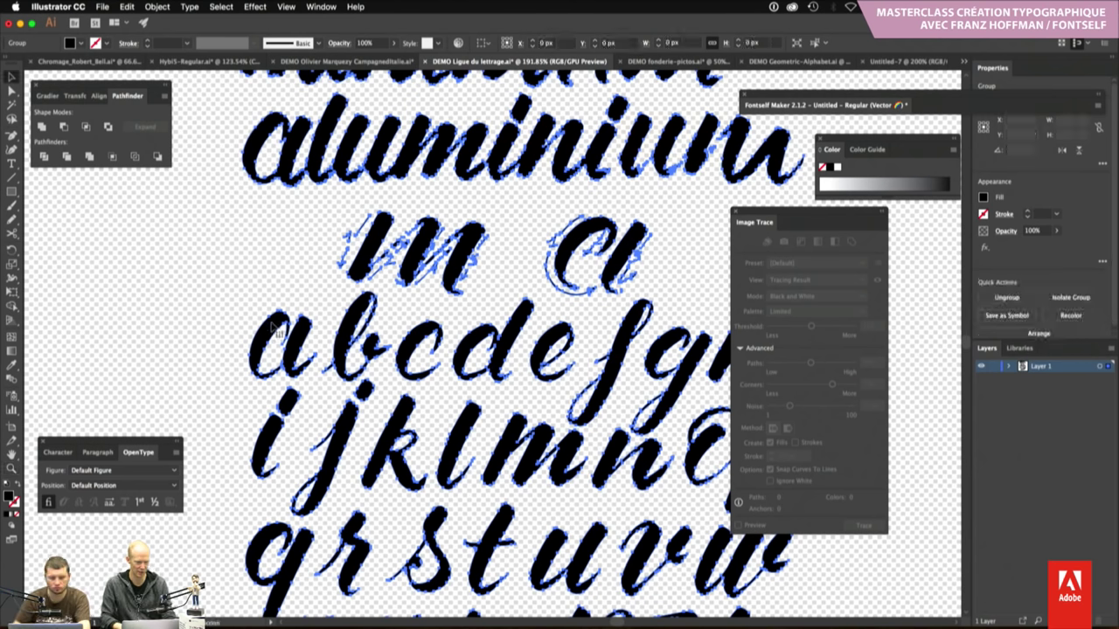
# Ungroup the traced lettering so each letter is separate, and select just the letter a
pyautogui.click(157, 6)
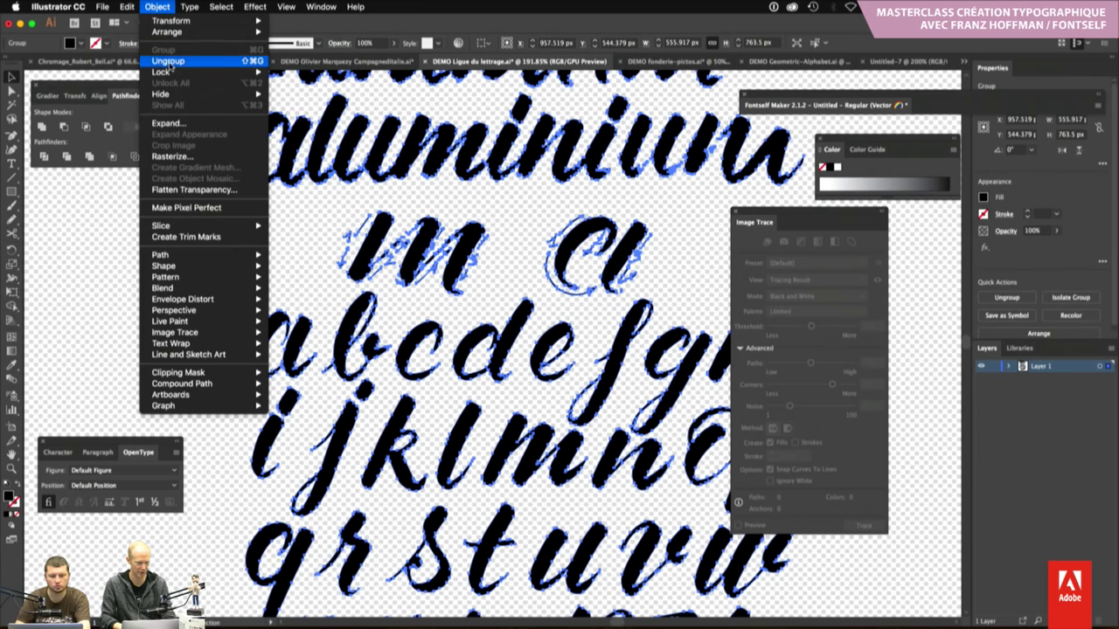
pyautogui.click(169, 61)
pyautogui.click(253, 232)
pyautogui.click(281, 346)
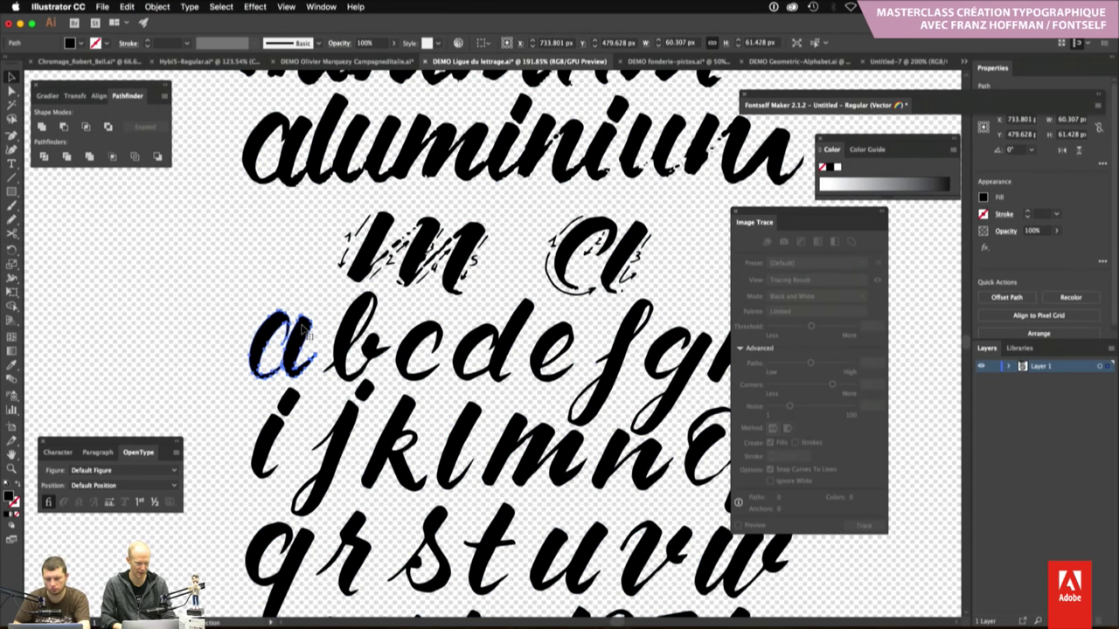
pyautogui.click(762, 105)
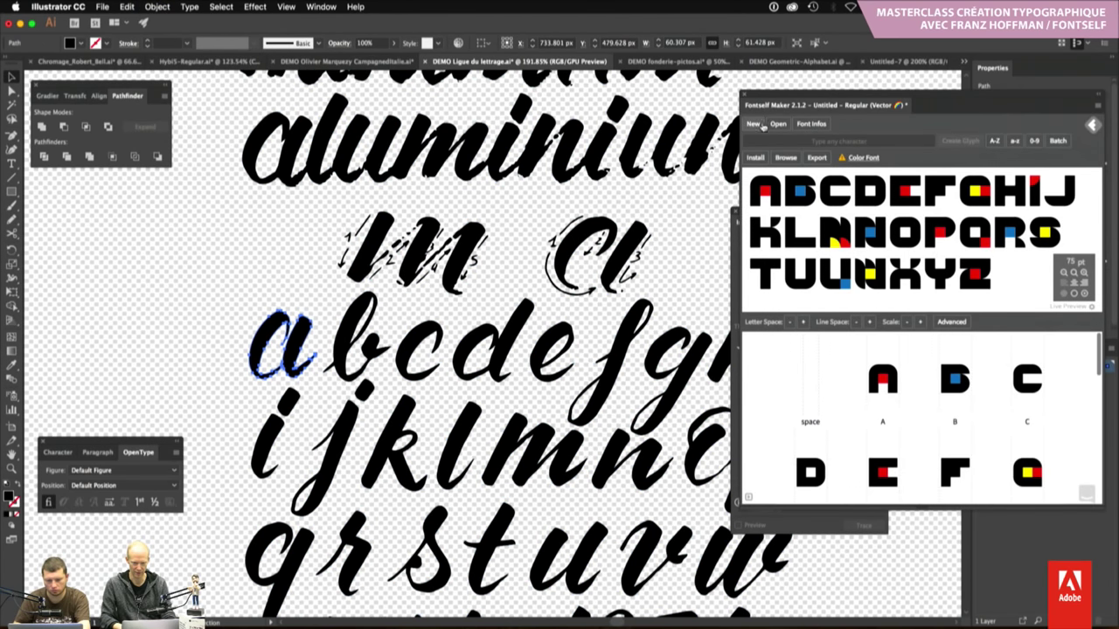
# Start a new Fontself font and drop the traced letters a–e in as glyphs
pyautogui.click(753, 123)
pyautogui.click(1020, 263)
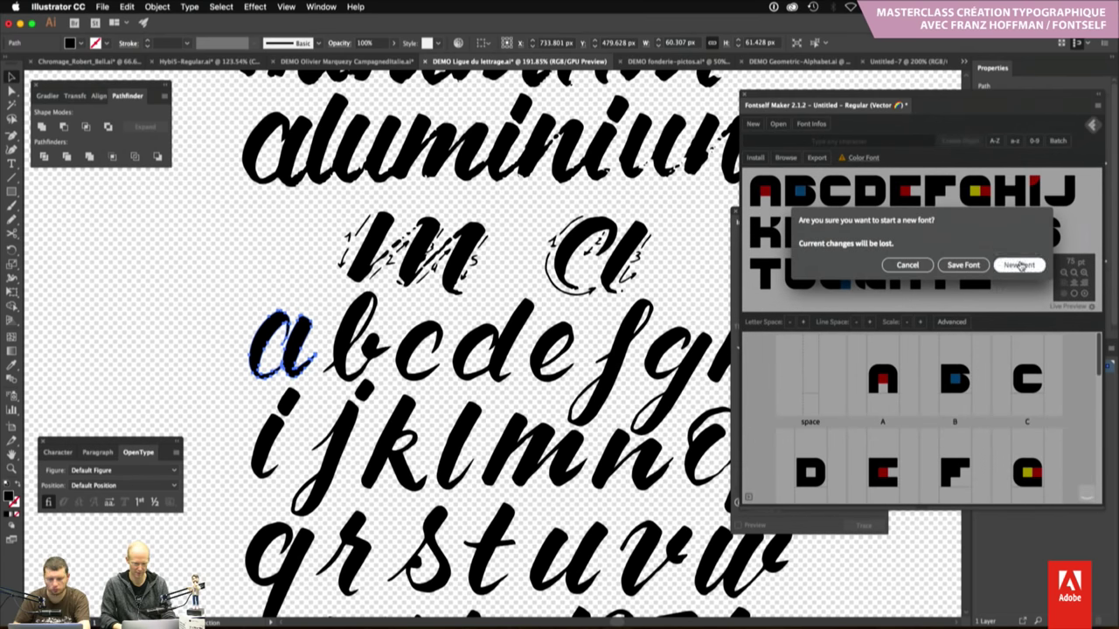
pyautogui.hscroll(3, 113, 315)
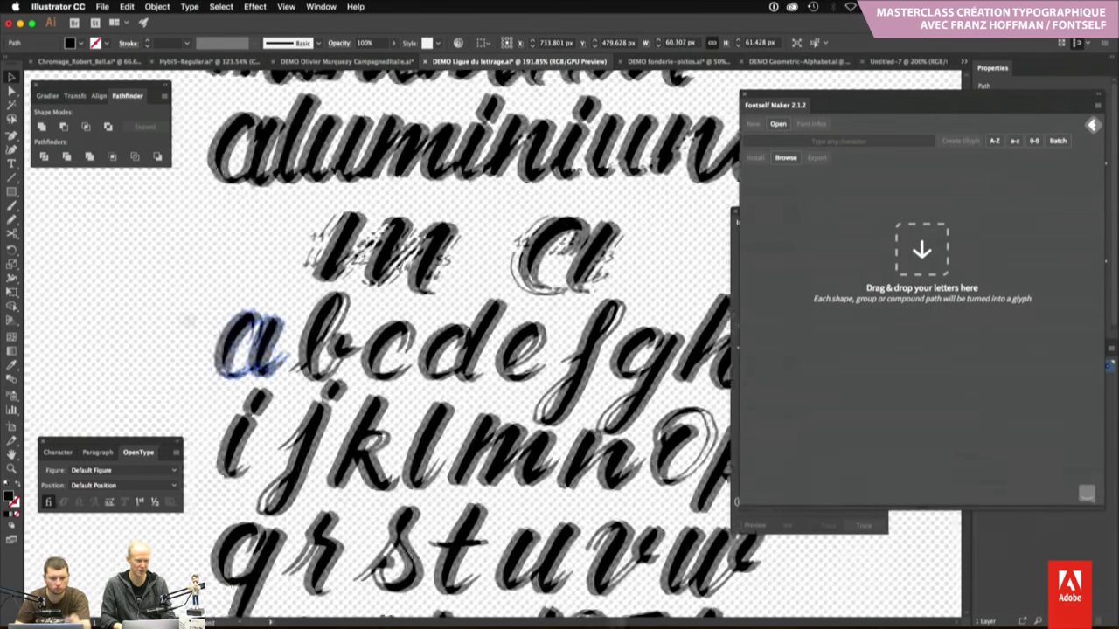
pyautogui.moveTo(113, 315); pyautogui.dragTo(468, 345)
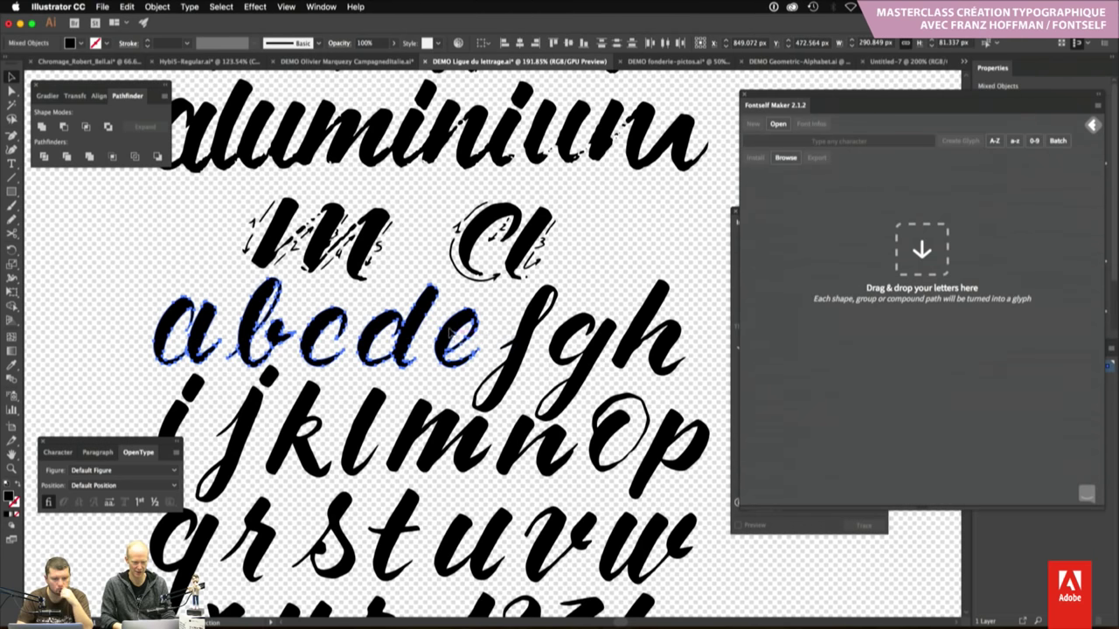
pyautogui.moveTo(467, 346); pyautogui.dragTo(857, 416)
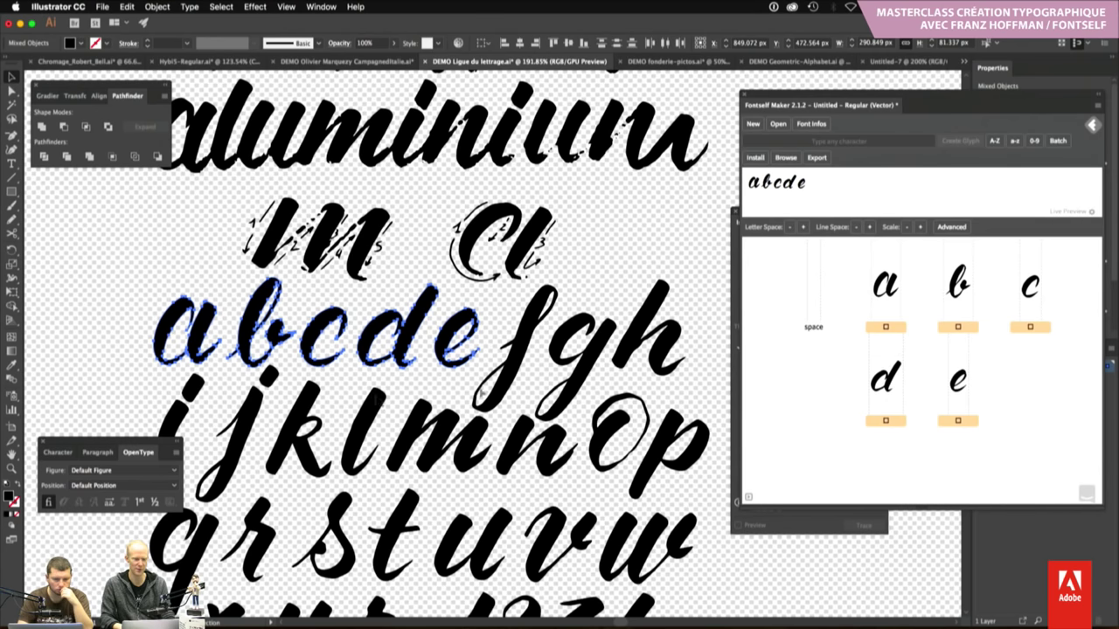
# Map the five glyphs to the characters a, b, c, d and e
pyautogui.scroll(-3, 199, 418)
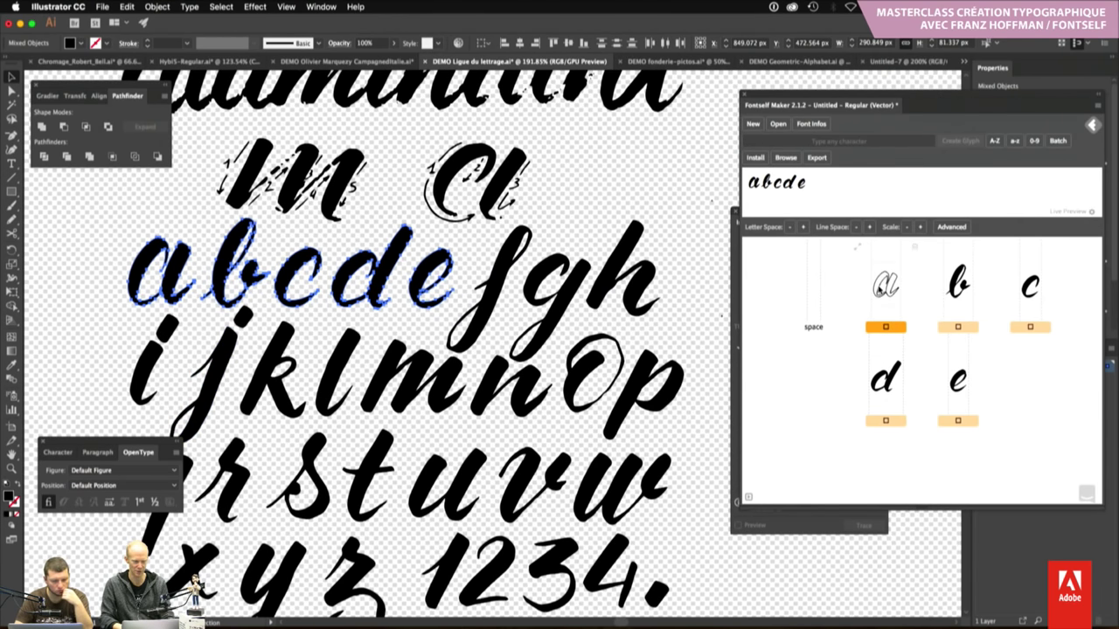
pyautogui.click(886, 327)
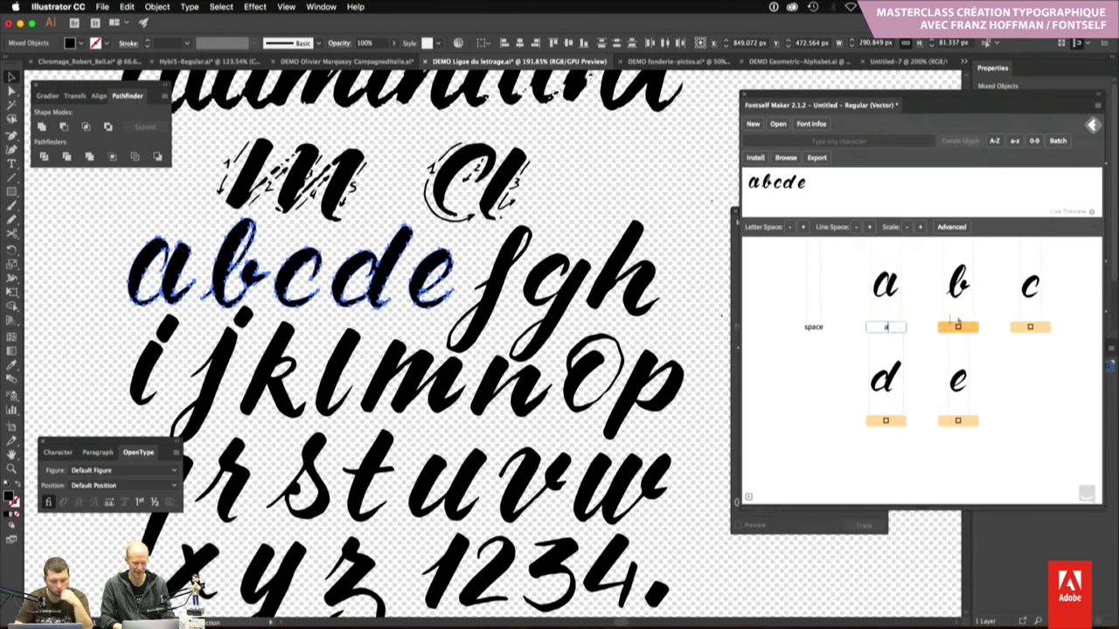
pyautogui.click(958, 326)
pyautogui.write('b')
pyautogui.click(1029, 326)
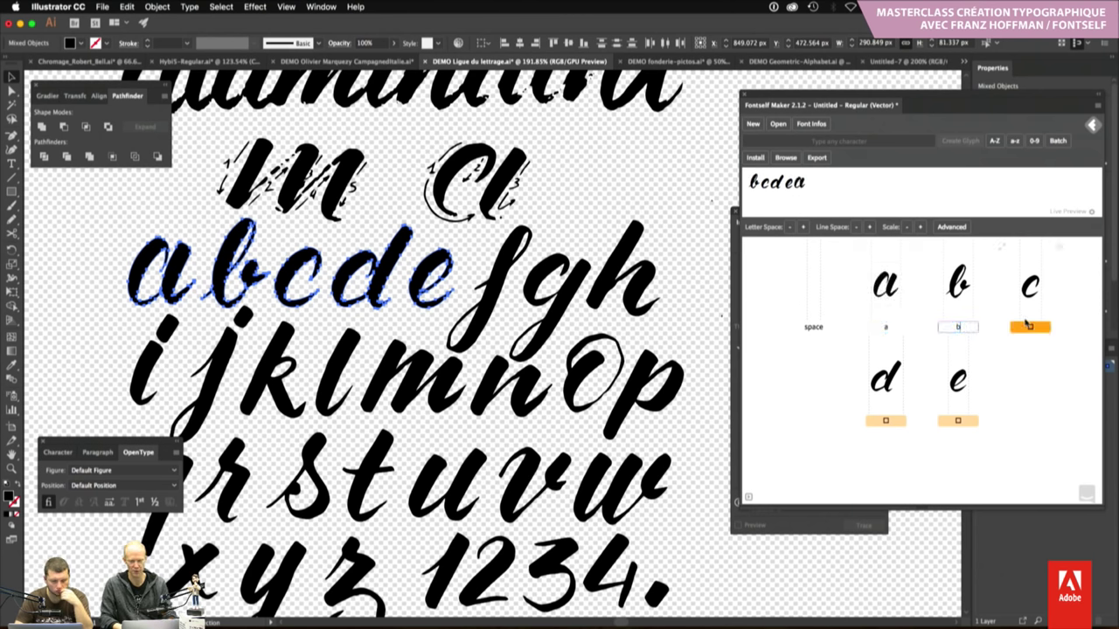
pyautogui.write('c')
pyautogui.click(885, 420)
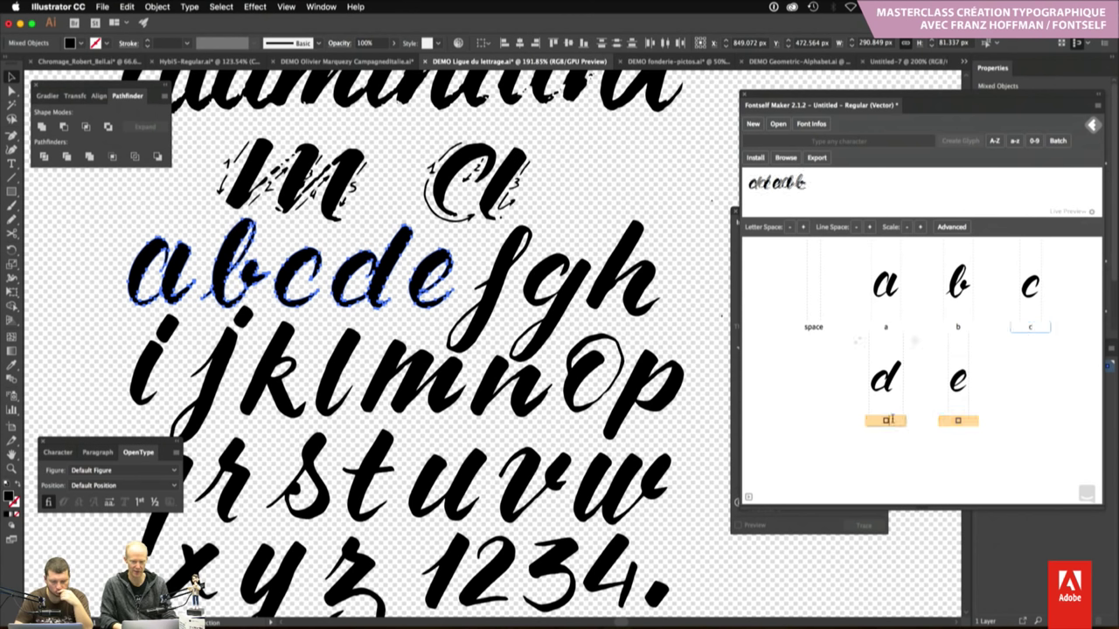
pyautogui.write('d')
pyautogui.click(941, 422)
pyautogui.write('e')
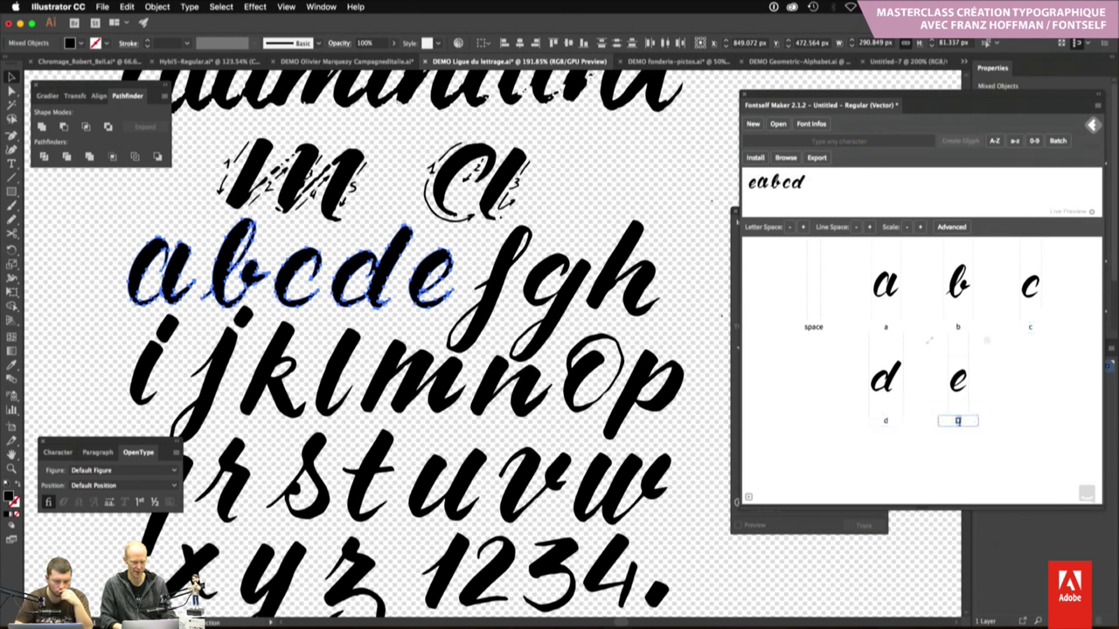
pyautogui.press('Return')
# Preview the word 'beded' in a taller preview area with larger text
pyautogui.doubleClick(785, 189)
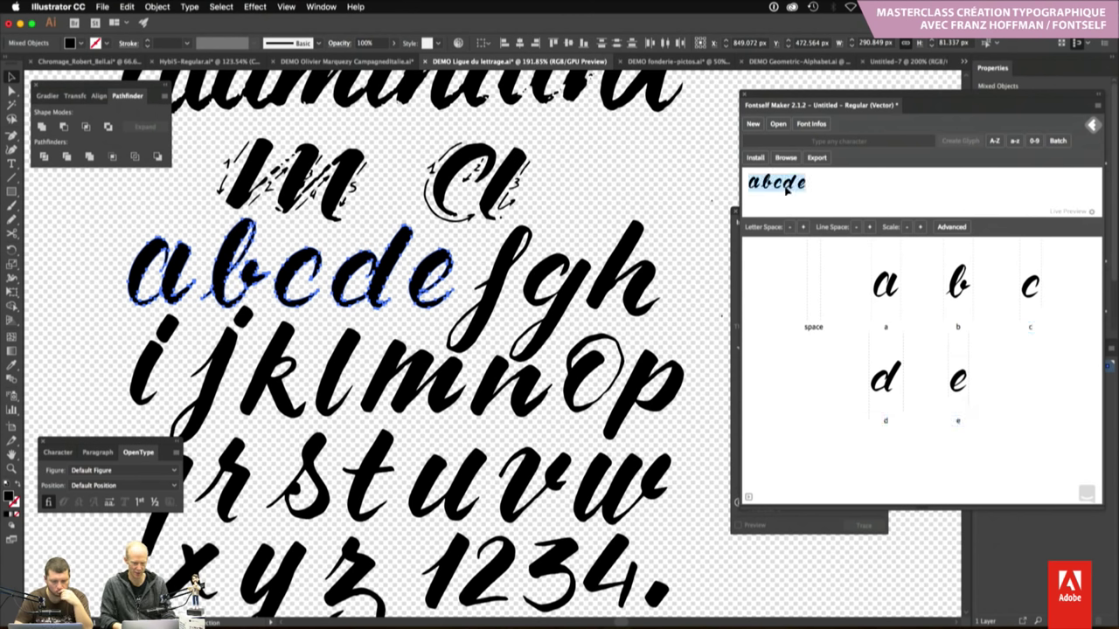
pyautogui.write('beded')
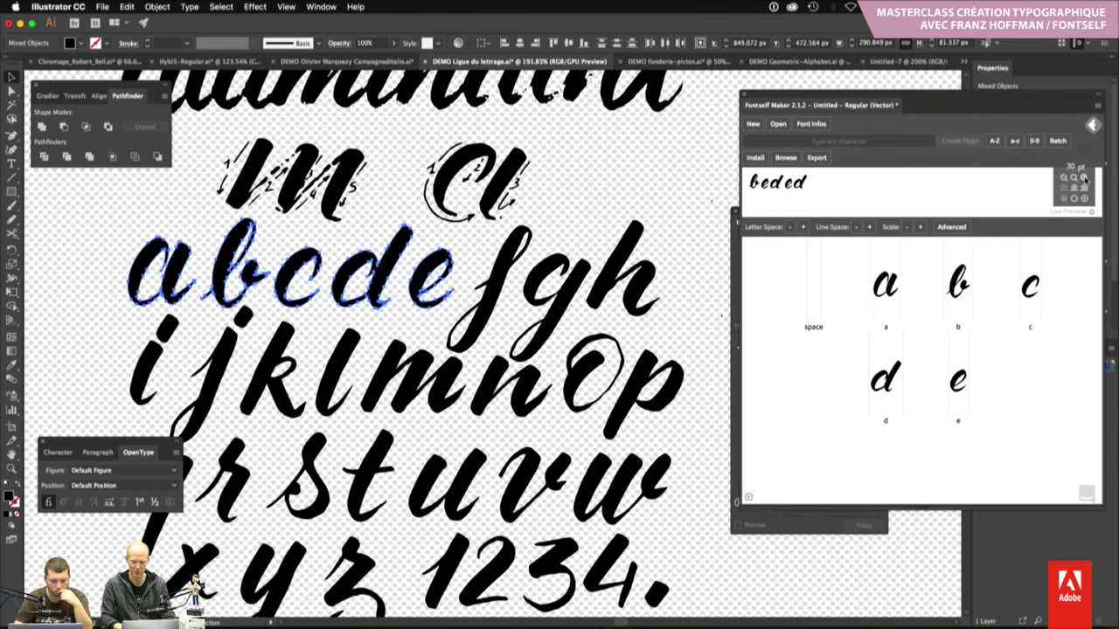
pyautogui.click(1084, 179)
pyautogui.click(1085, 179)
pyautogui.click(1085, 179)
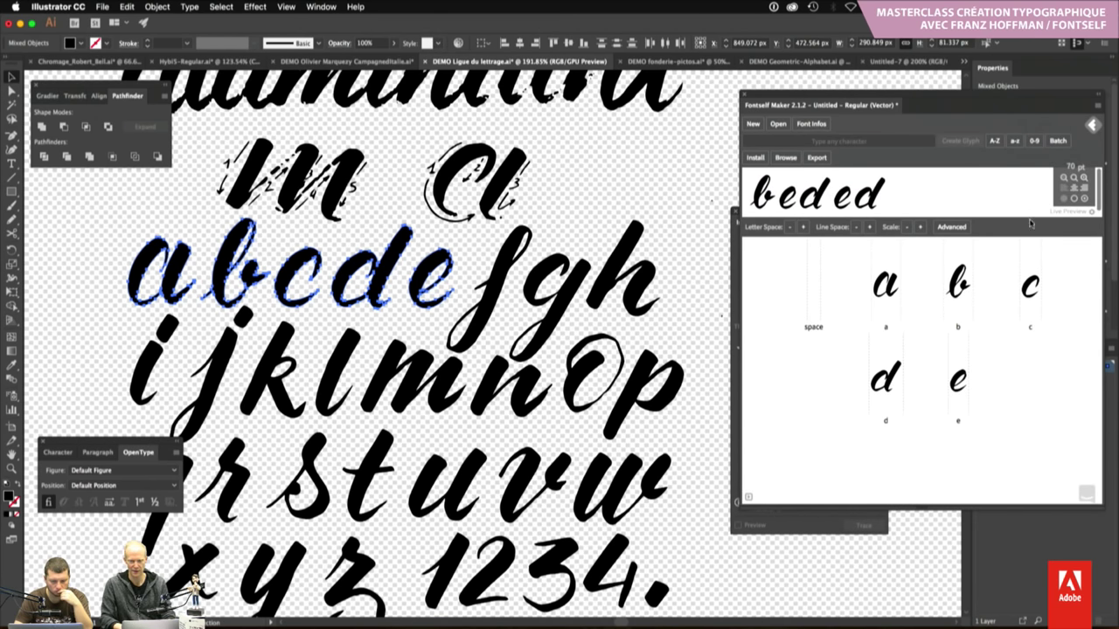
pyautogui.moveTo(1031, 217); pyautogui.dragTo(1031, 296)
pyautogui.click(1083, 259)
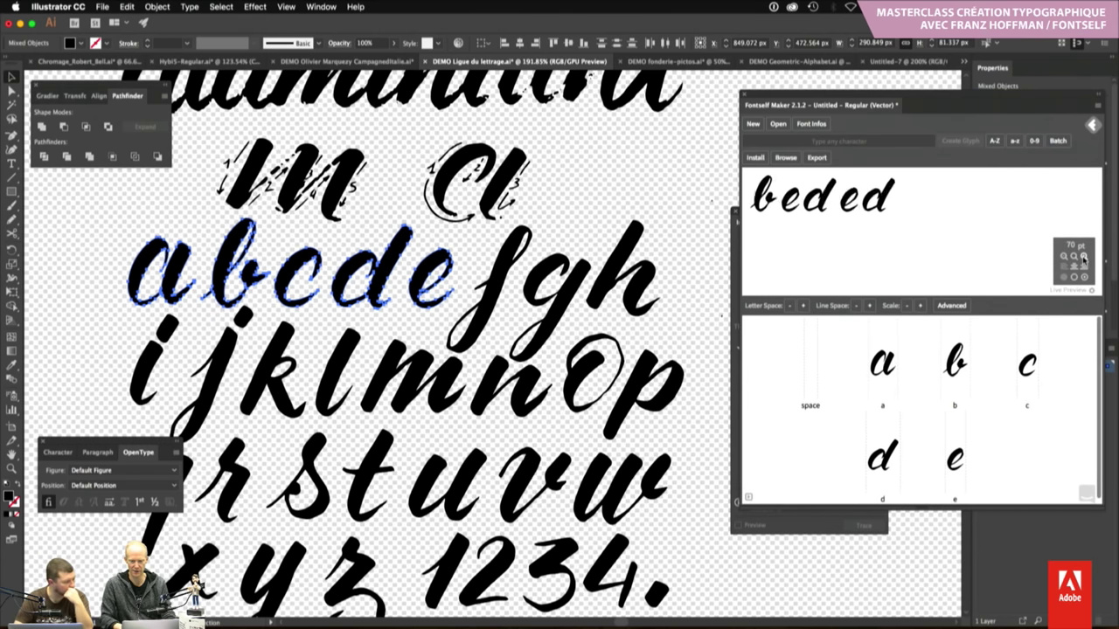
pyautogui.click(1083, 259)
pyautogui.click(1083, 259)
pyautogui.click(1083, 259)
pyautogui.click(1084, 259)
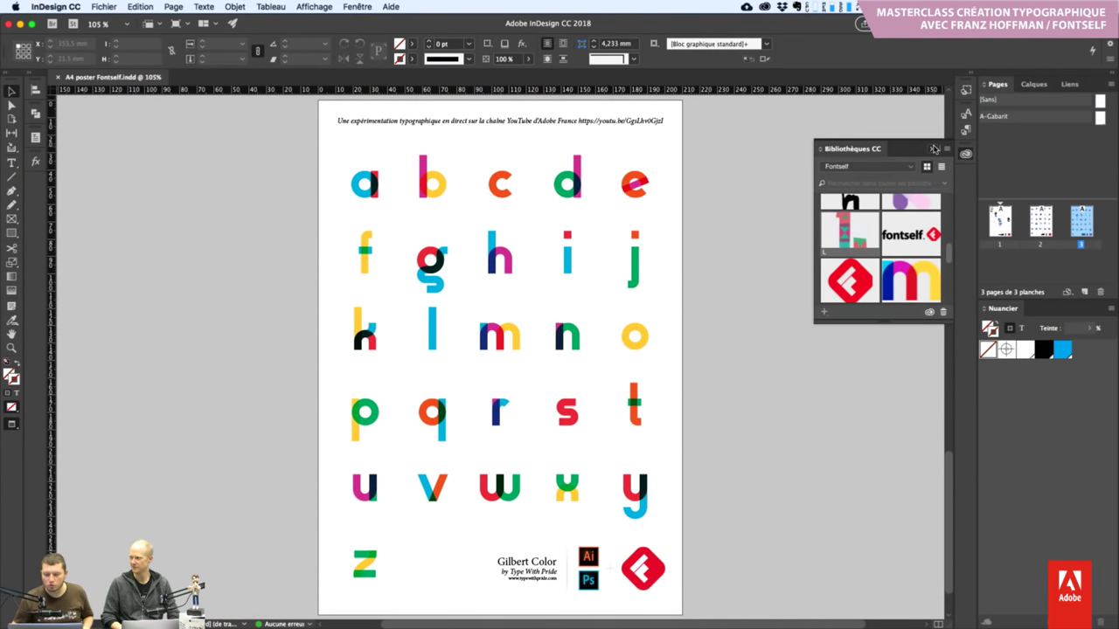
# Close the CC Libraries panel and go to page 2, the Abelone alphabet poster
pyautogui.click(933, 149)
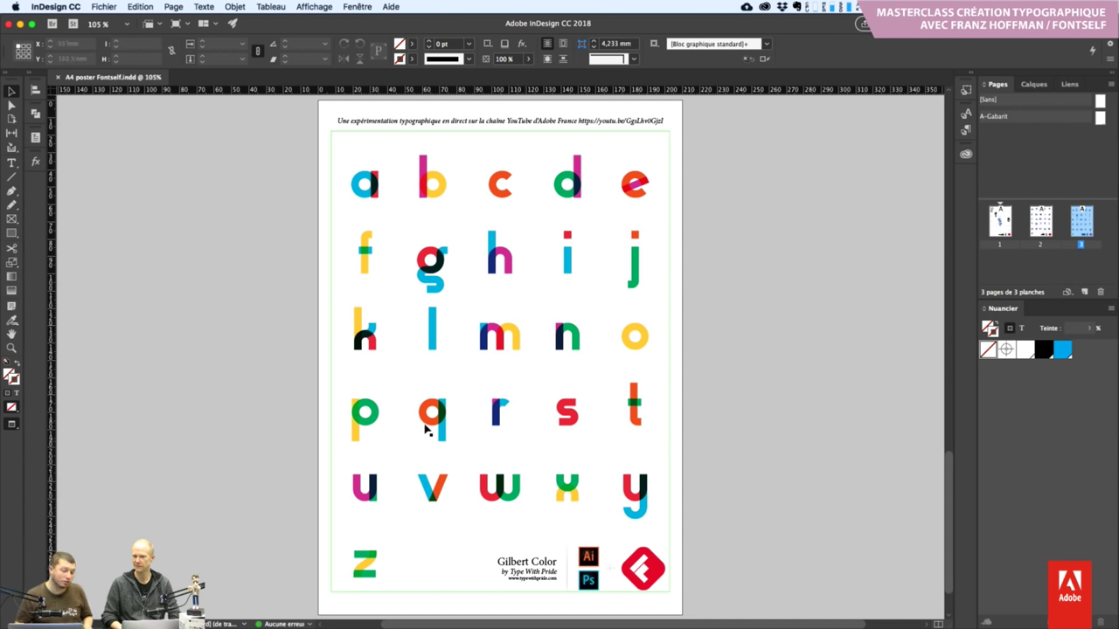
pyautogui.hotkey('shift', 'pageup')
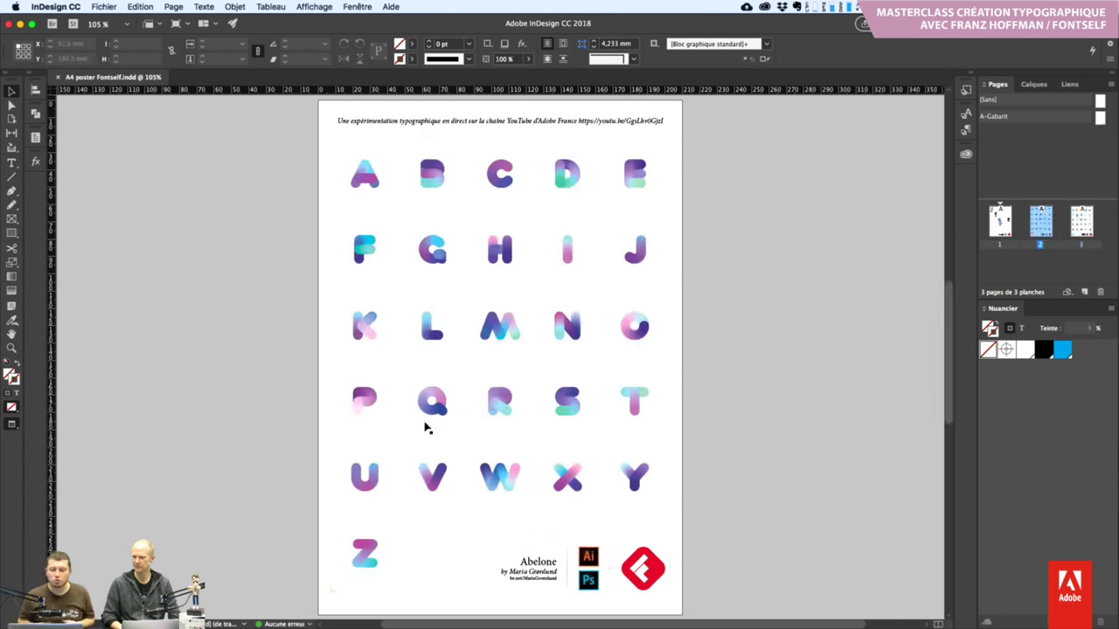
# Select the entire letter table on the Abelone poster with the Type tool
pyautogui.click(406, 173)
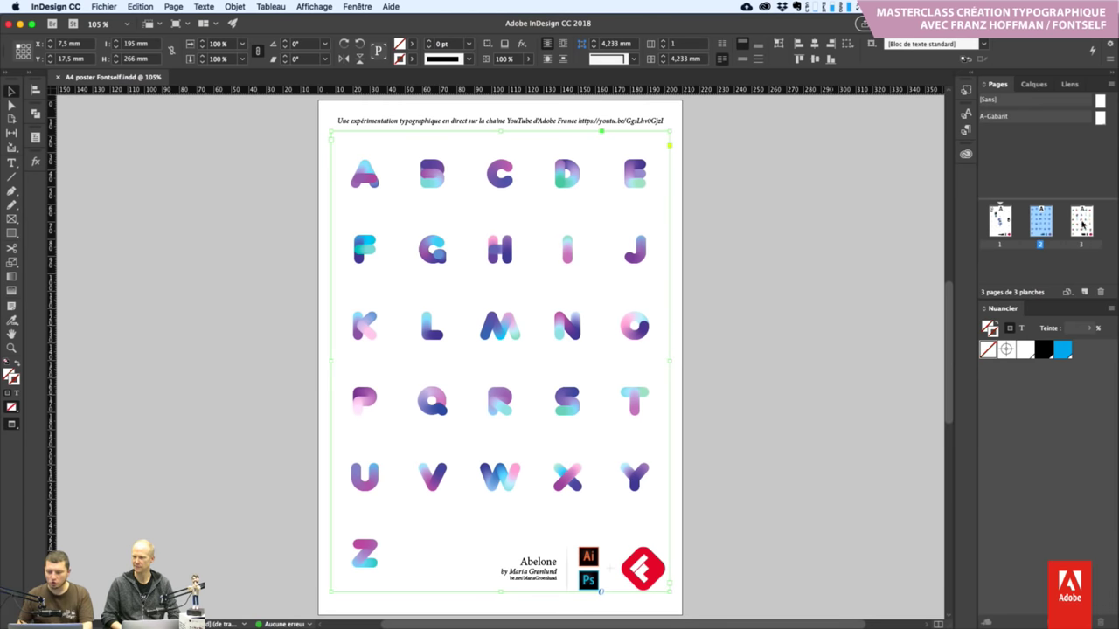
pyautogui.doubleClick(387, 181)
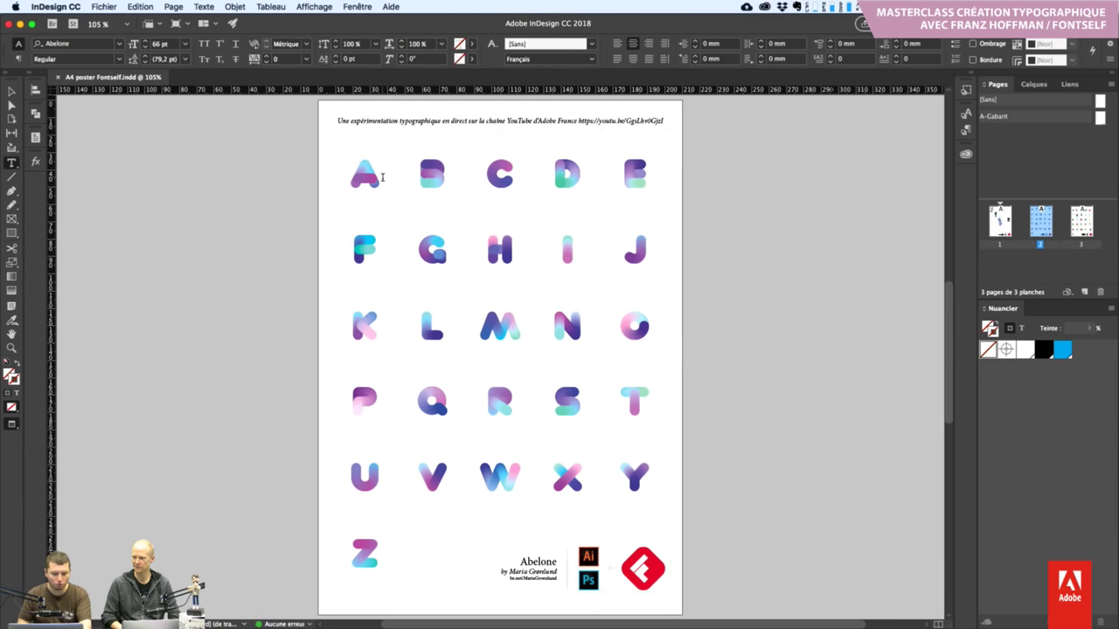
pyautogui.press('Escape')
pyautogui.hotkey('ctrl', 'a')
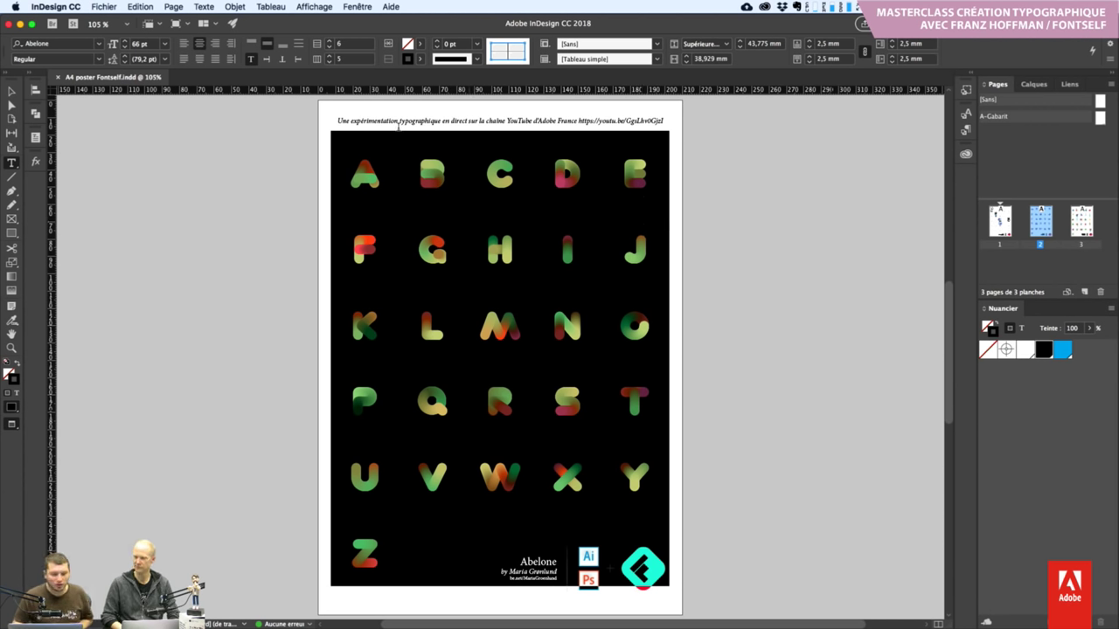
# Open the font family list and scroll down toward Playbox
pyautogui.click(99, 44)
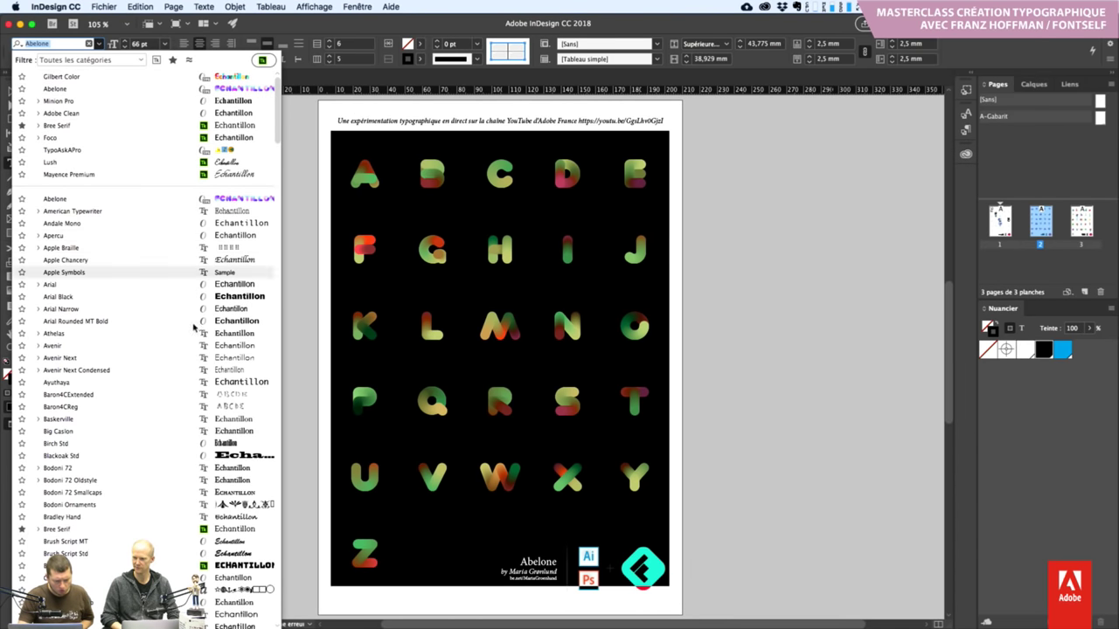
pyautogui.scroll(-5, 174, 411)
pyautogui.scroll(-5, 174, 411)
pyautogui.scroll(-10, 173, 411)
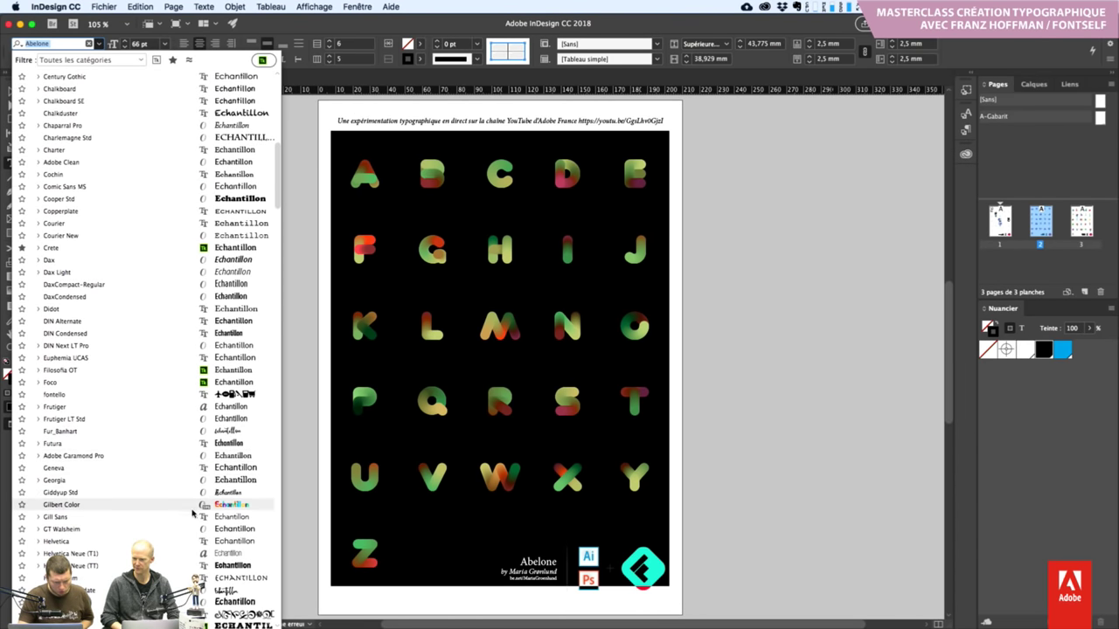
pyautogui.scroll(-2, 193, 514)
pyautogui.scroll(-4, 196, 514)
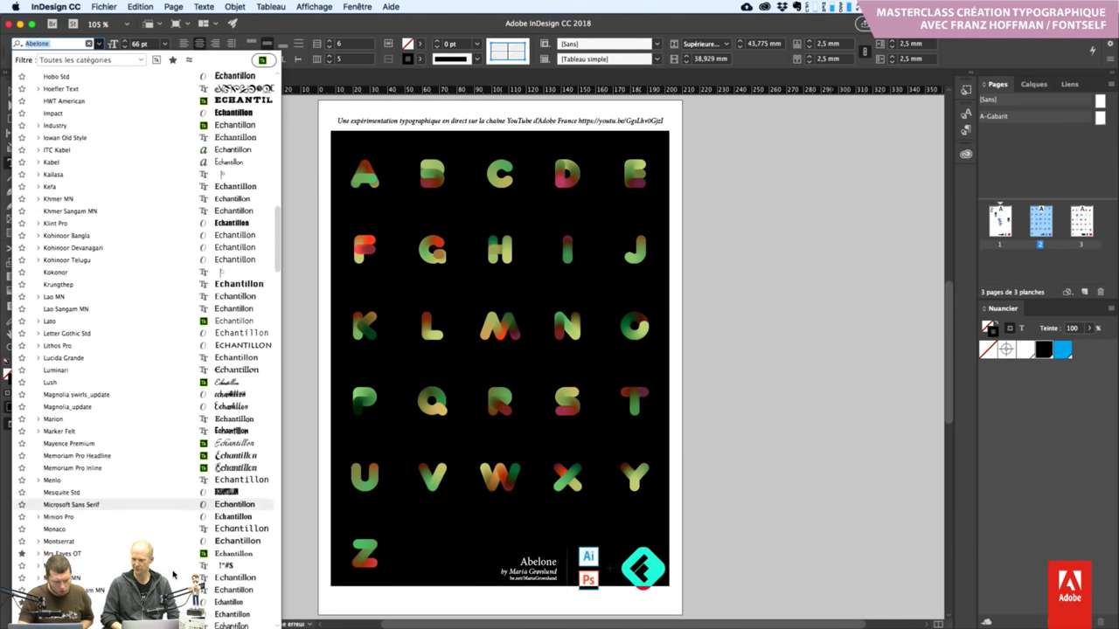
pyautogui.scroll(-5, 199, 516)
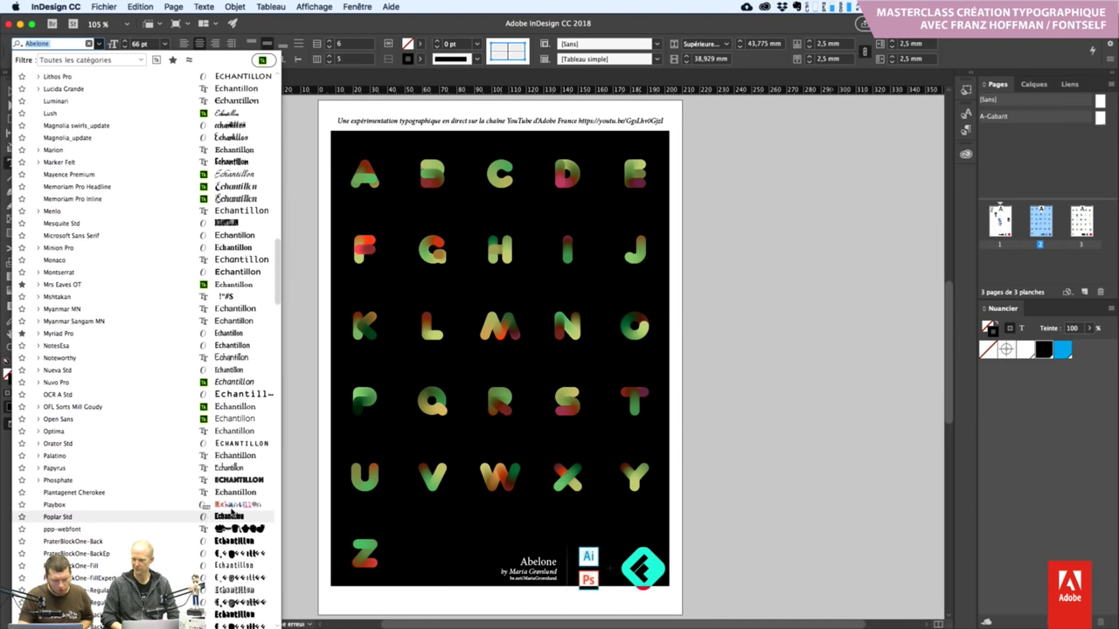
# Apply Playbox to the letter table, deselect, and move the Glyphs panel aside
pyautogui.click(176, 505)
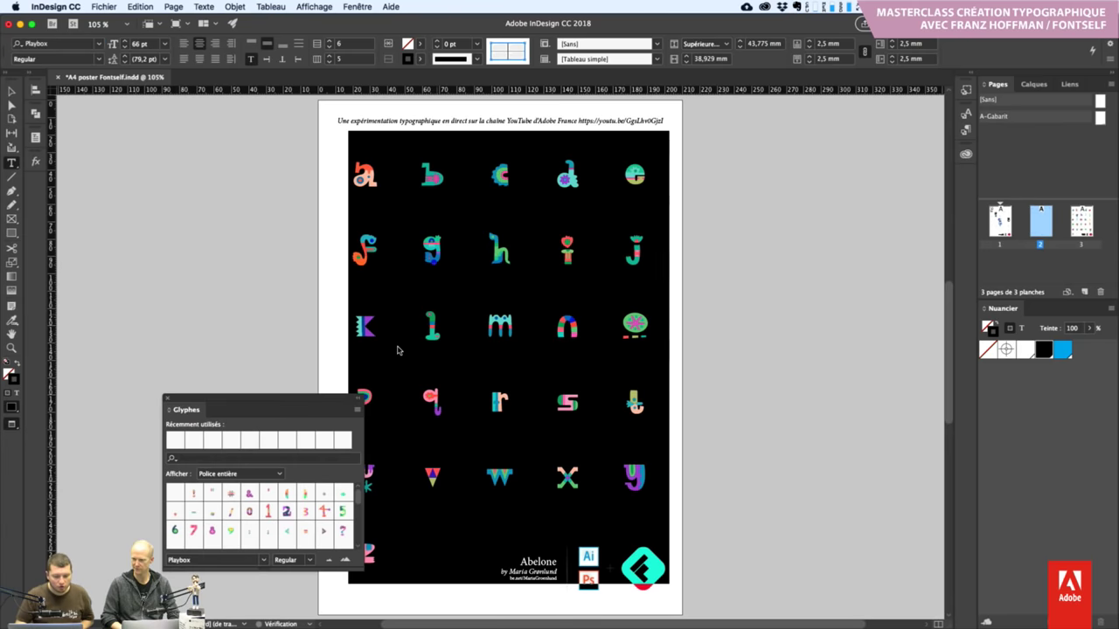
pyautogui.click(782, 296)
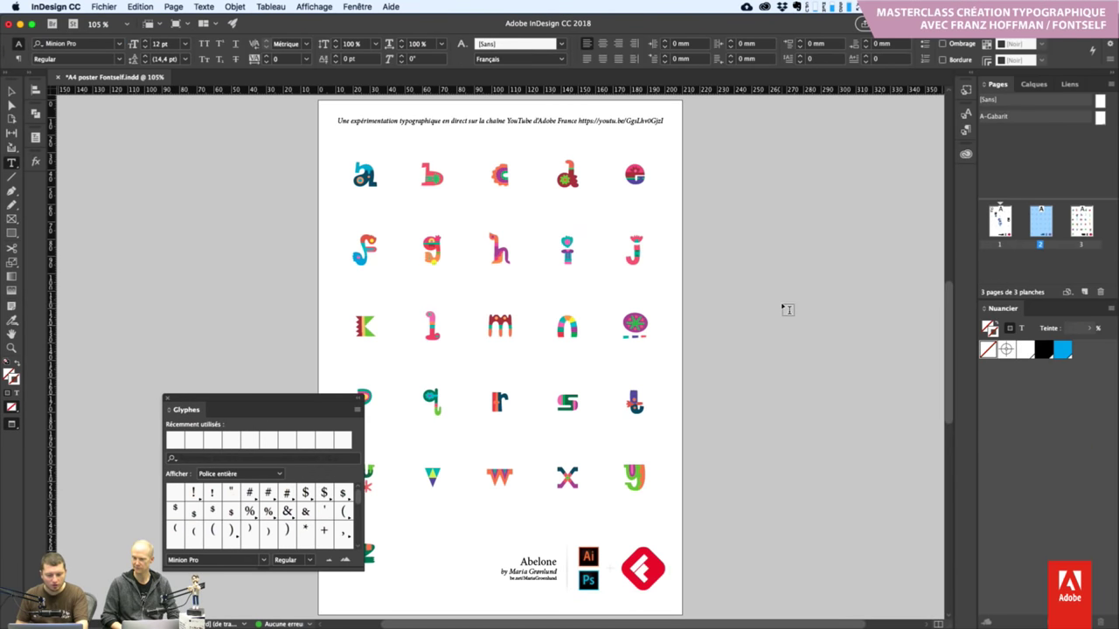
pyautogui.moveTo(193, 398); pyautogui.dragTo(98, 302)
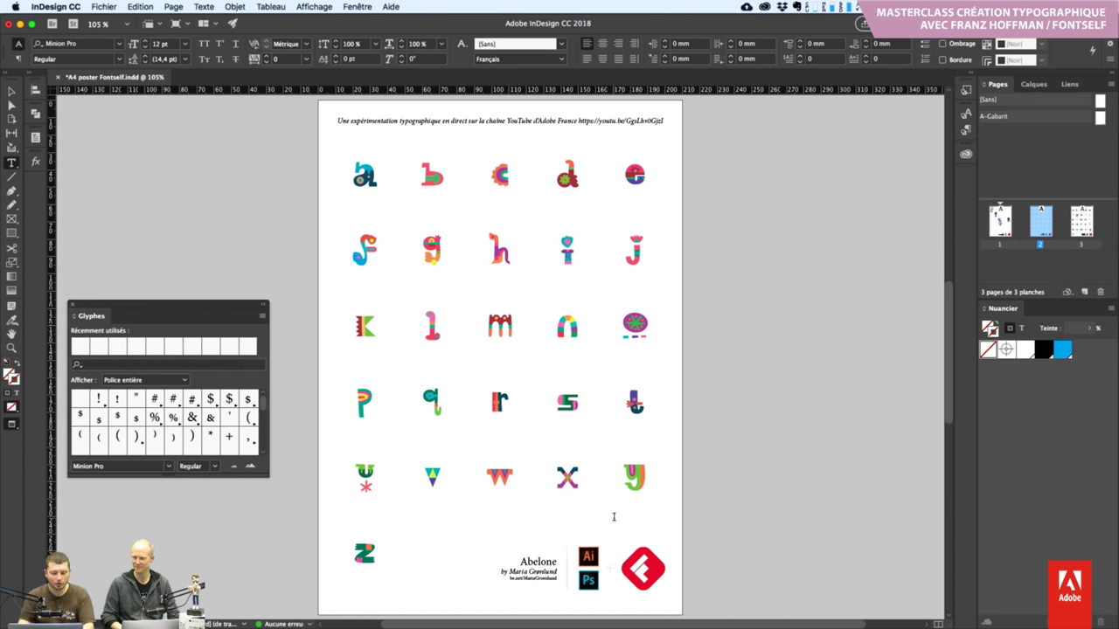
# Review the posters by flipping to page 1, then page 3, then back to page 1
pyautogui.hotkey('shift', 'pageup')
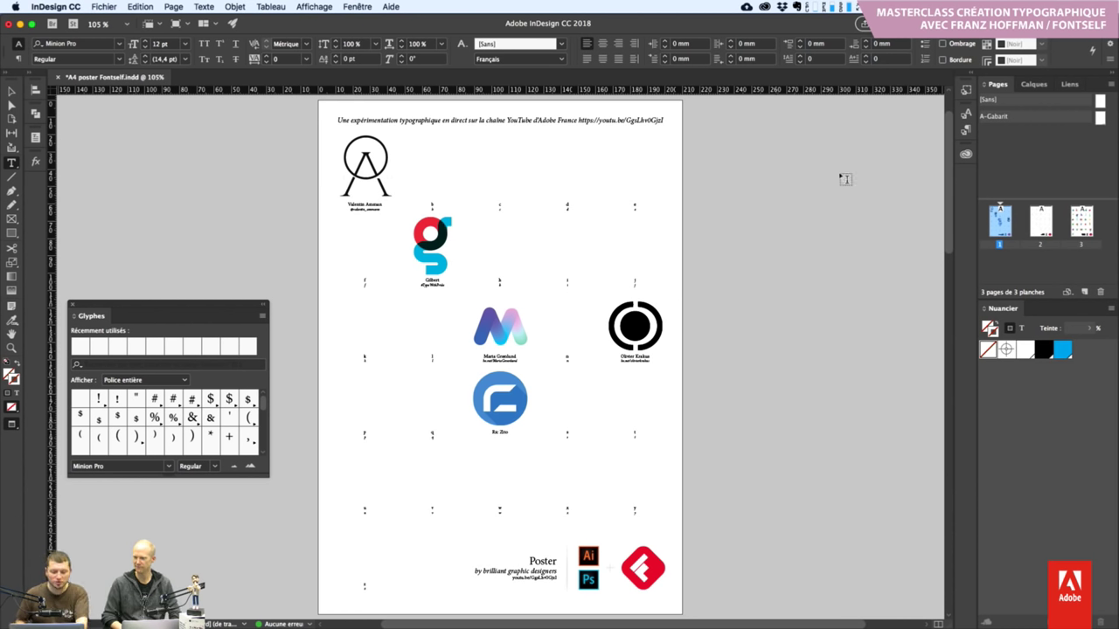
pyautogui.hotkey('ctrl', 'shift', 'pagedown')
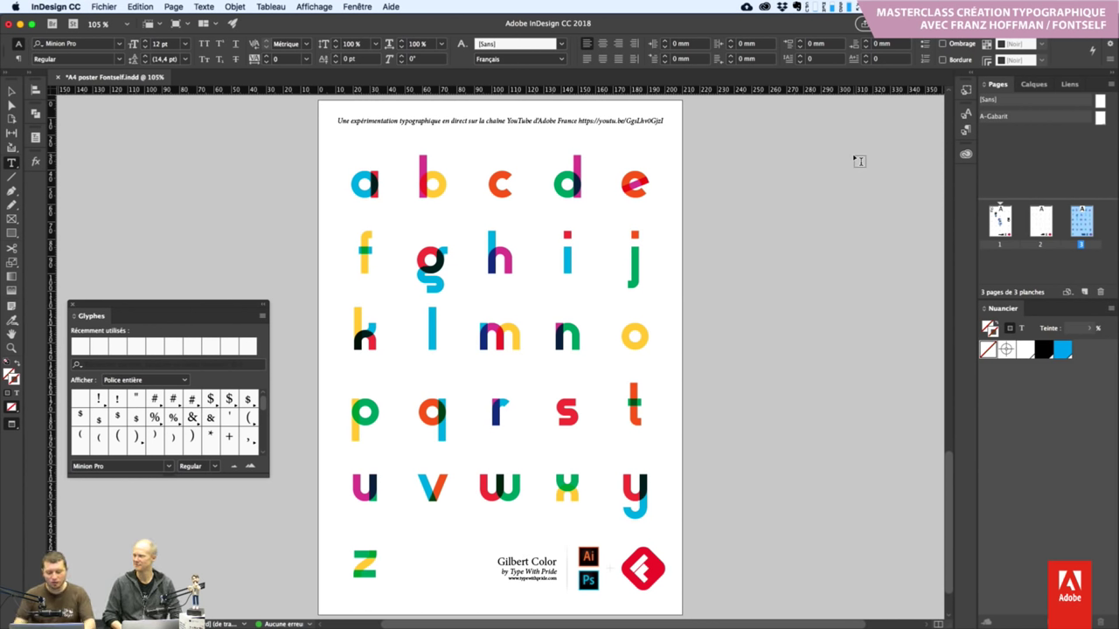
pyautogui.hotkey('ctrl', 'shift', 'pageup')
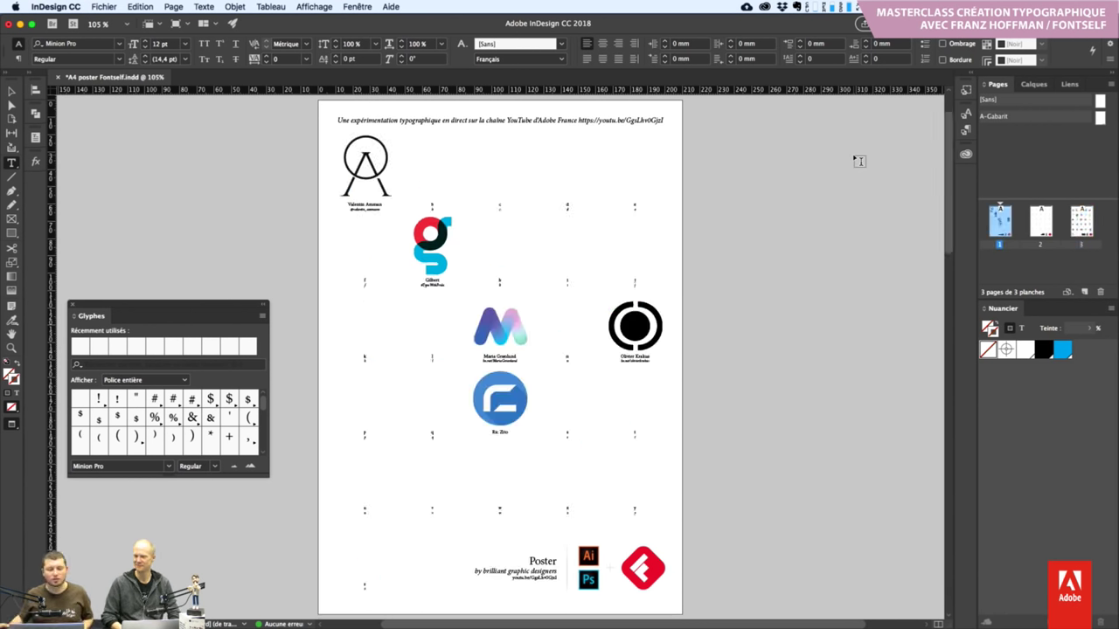